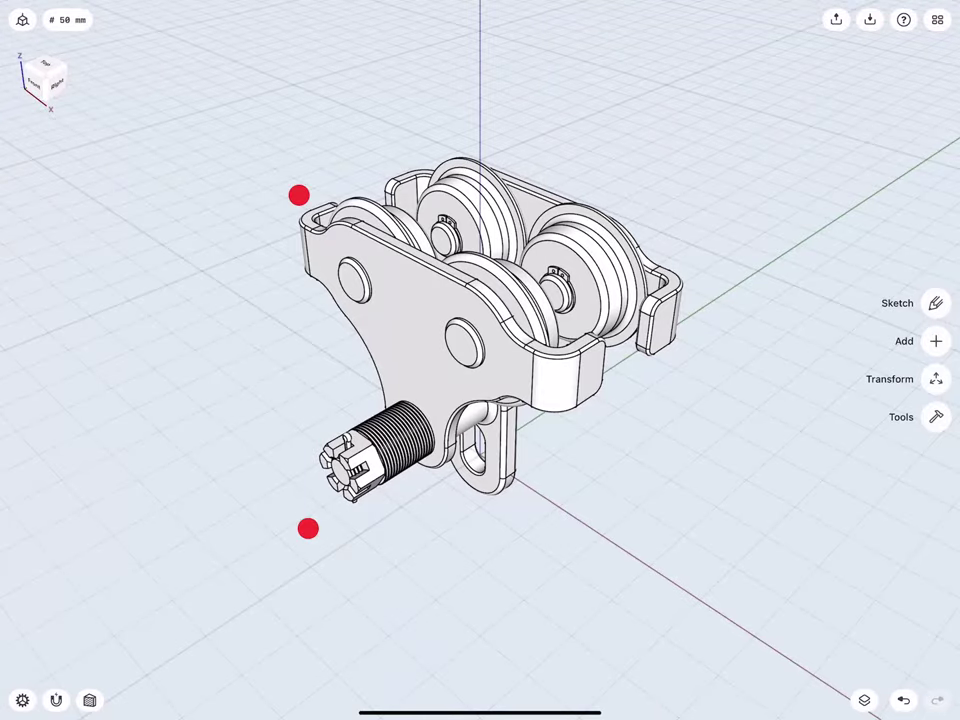
- Delete the trolley model's Sketches folder, leaving only Colored bodies and Bodies
{"action": "middle_click_drag", "start_coordinate": [308, 528], "coordinate": [358, 515]}
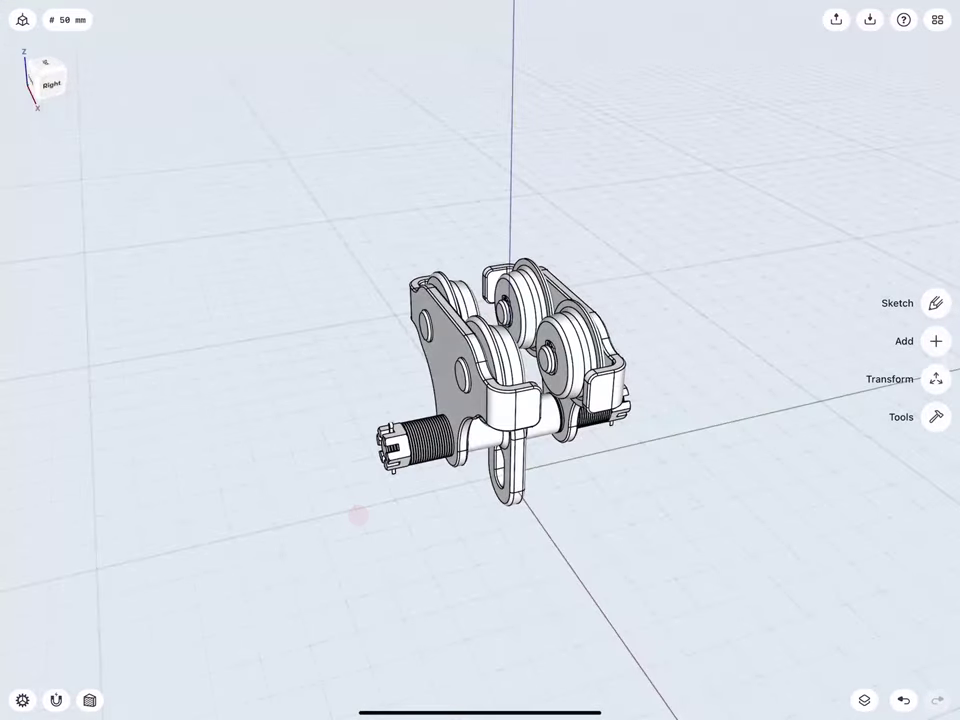
{"action": "scroll", "coordinate": [320, 414], "scroll_direction": "up", "scroll_amount": 5}
{"action": "left_click", "coordinate": [864, 699]}
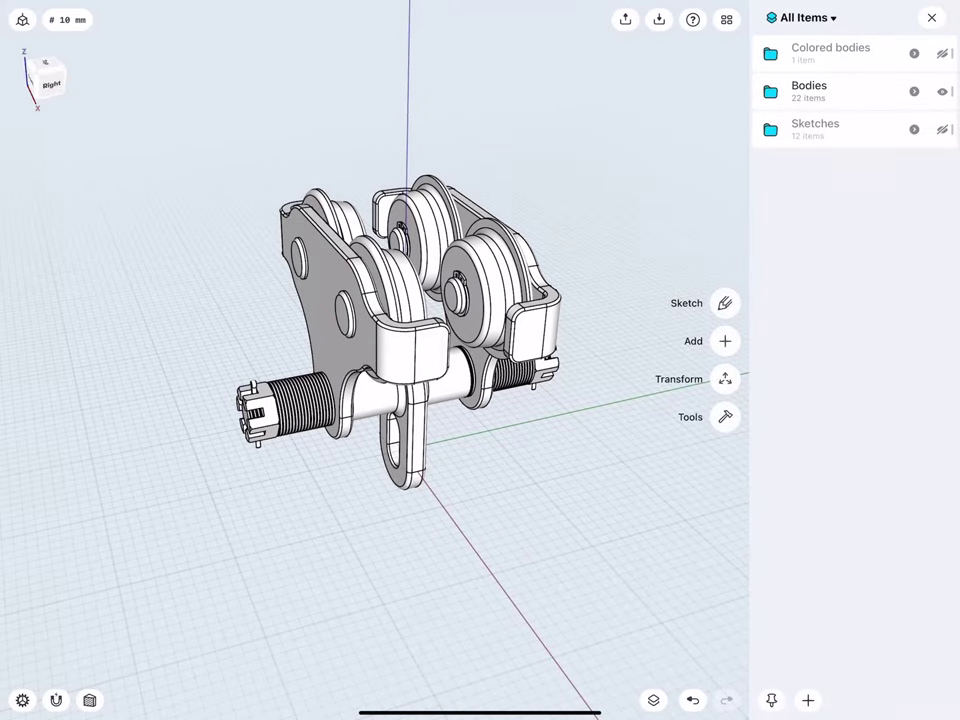
{"action": "left_click_drag", "start_coordinate": [771, 119], "coordinate": [771, 125]}
{"action": "right_click", "coordinate": [855, 122]}
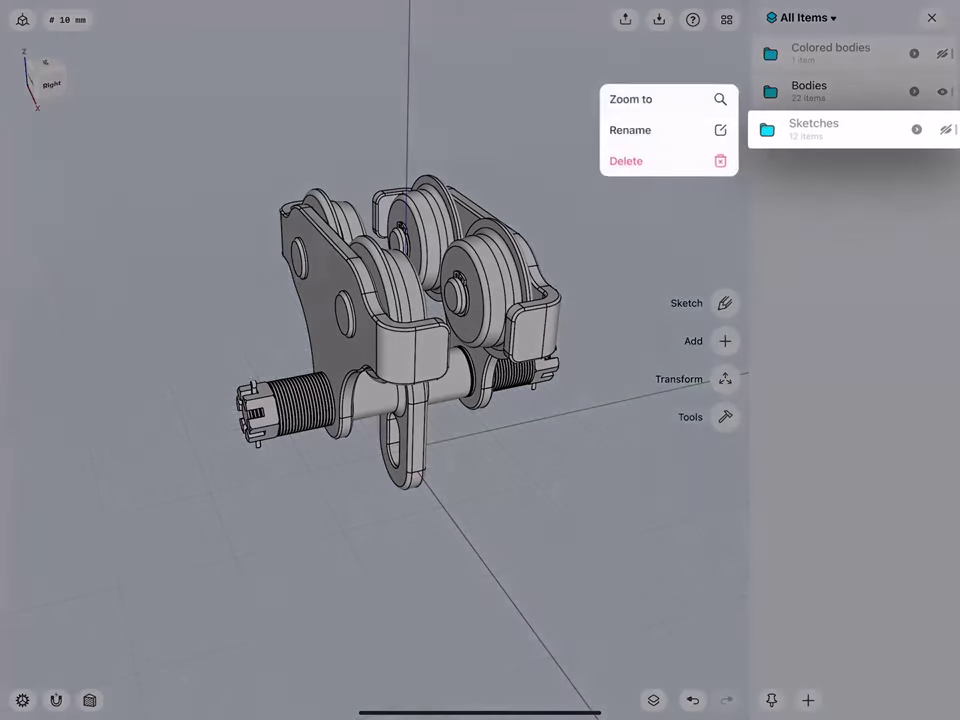
{"action": "left_click", "coordinate": [680, 157]}
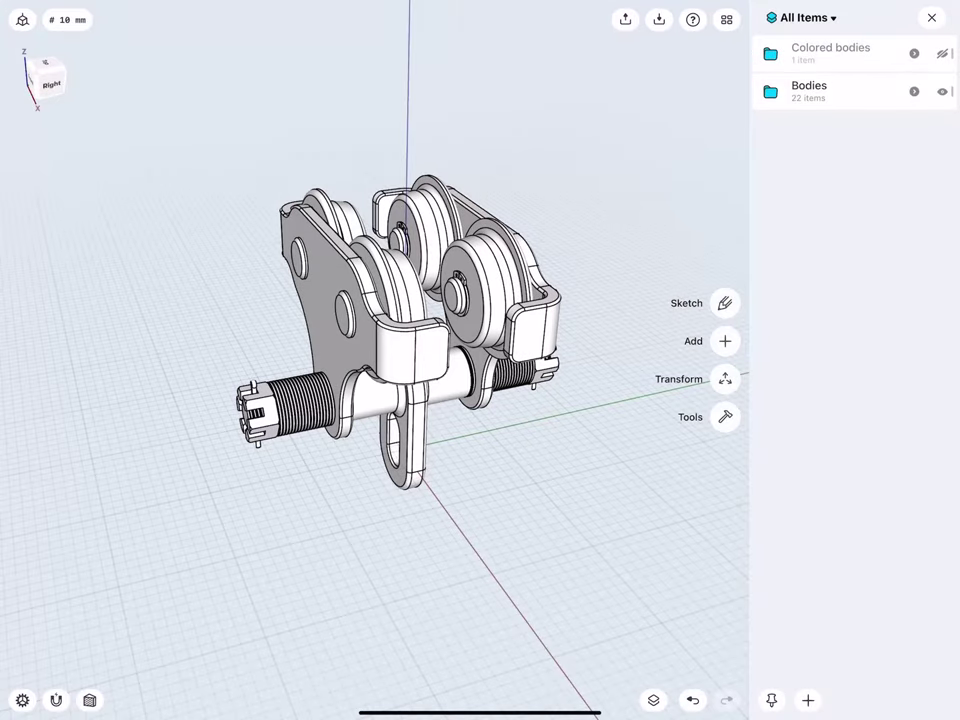
{"action": "left_click", "coordinate": [935, 15]}
- Snap to the Right view, turn on Section View, and begin a vertical line up the Z axis
{"action": "middle_click_drag", "start_coordinate": [345, 270], "coordinate": [299, 245]}
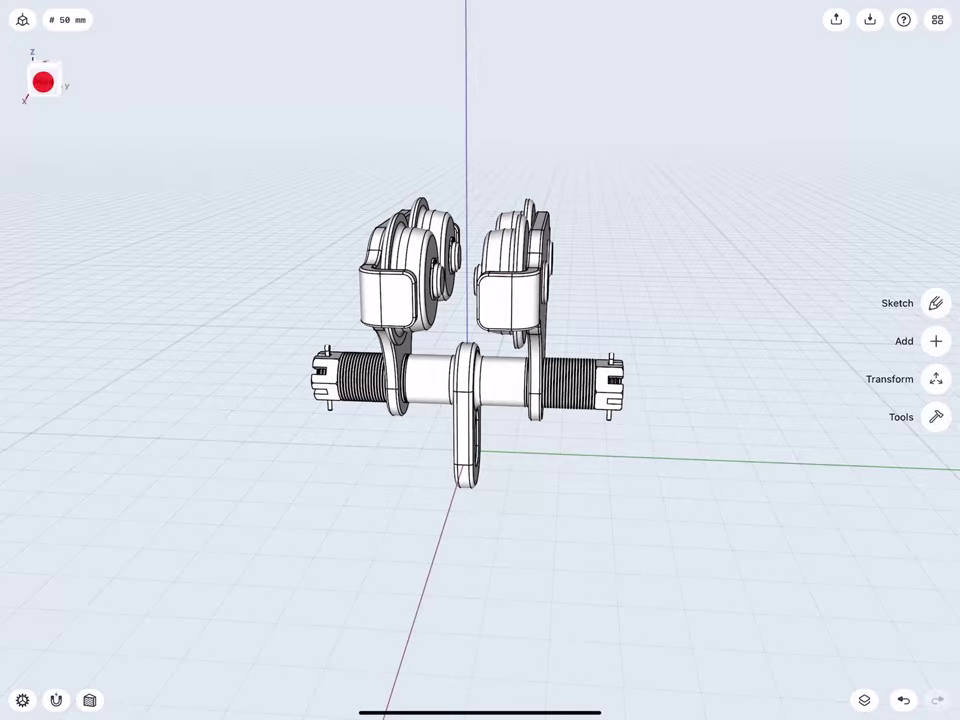
{"action": "left_click", "coordinate": [43, 82]}
{"action": "middle_click_drag", "start_coordinate": [478, 184], "coordinate": [364, 292]}
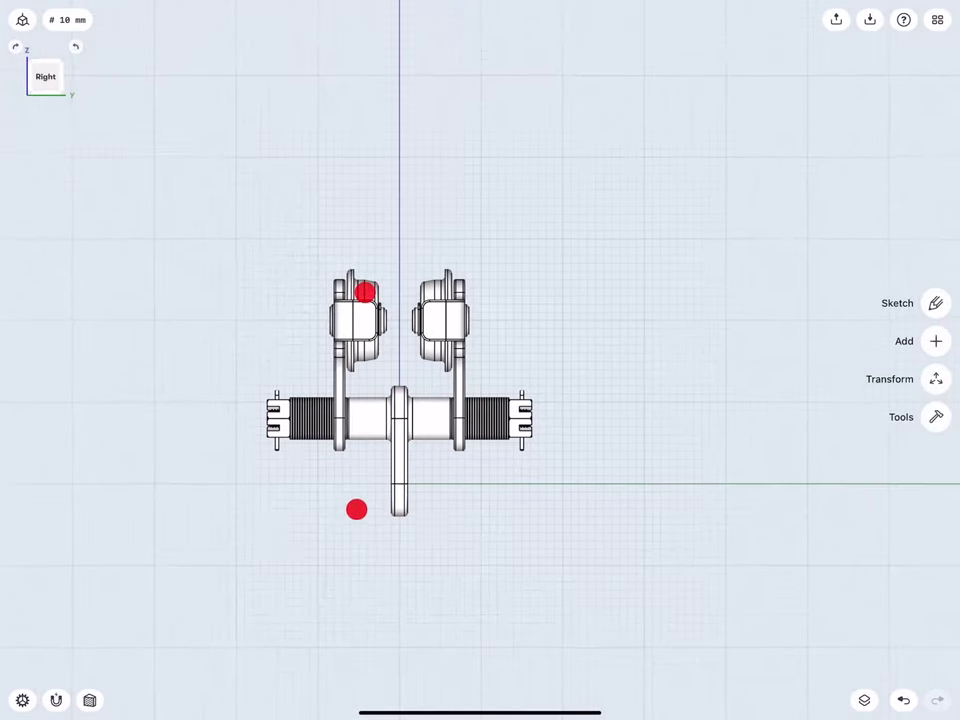
{"action": "left_click", "coordinate": [89, 700]}
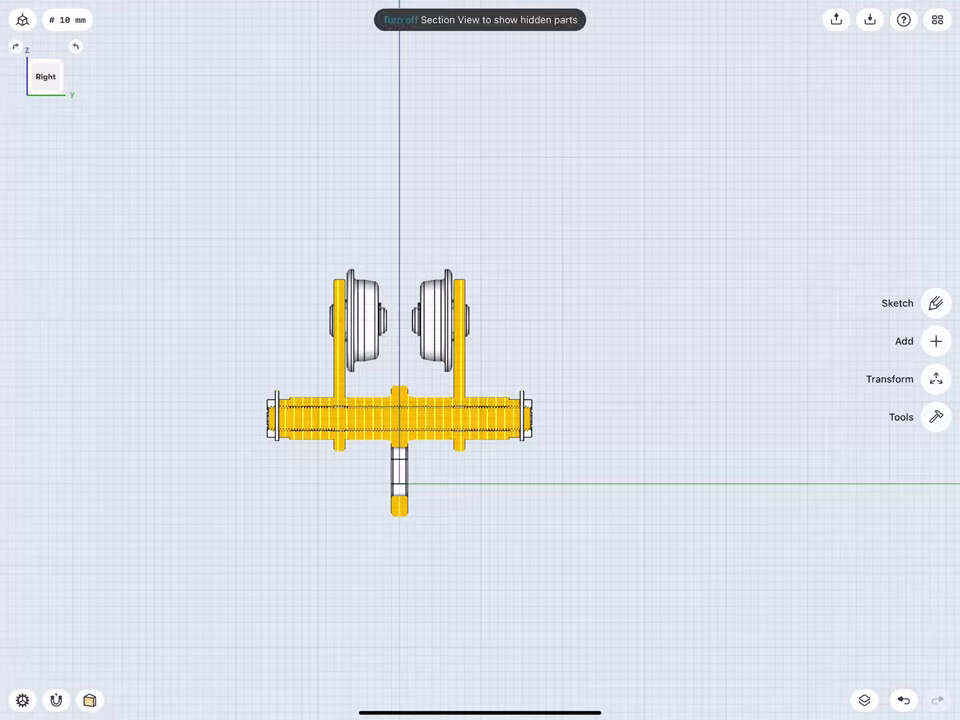
{"action": "mouse_move", "coordinate": [399, 484]}
{"action": "left_mouse_down"}
{"action": "mouse_move", "coordinate": [400, 214]}
{"action": "mouse_move", "coordinate": [398, 237]}
{"action": "left_mouse_up"}
- Set the vertical line's length to 300 mm
{"action": "left_click", "coordinate": [360, 355]}
{"action": "left_click", "coordinate": [398, 428]}
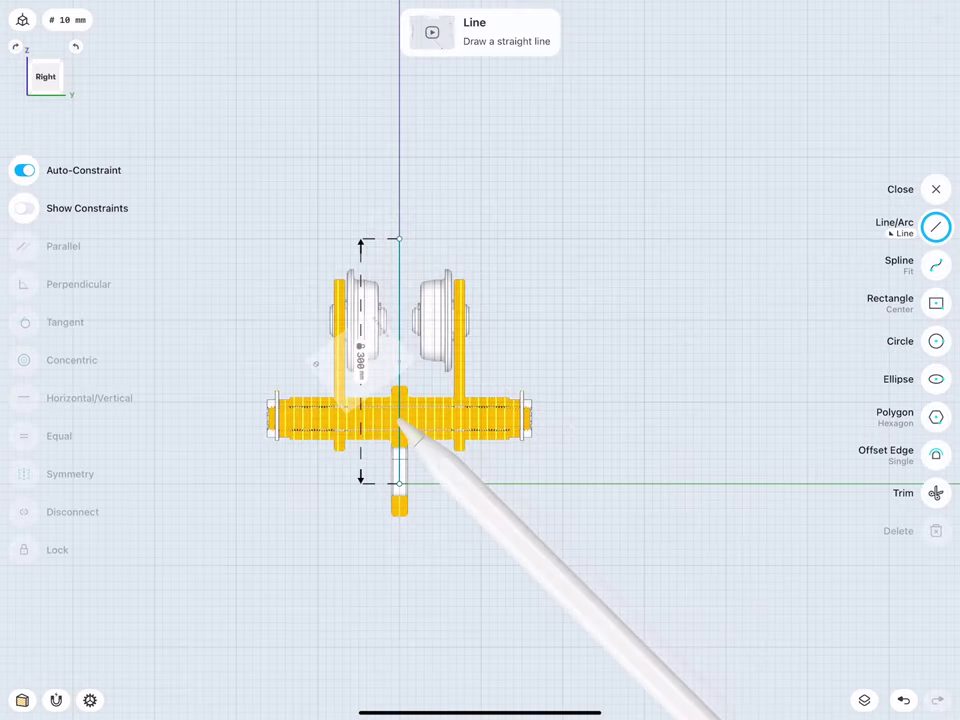
{"action": "scroll", "coordinate": [300, 405], "scroll_direction": "down", "scroll_amount": 2}
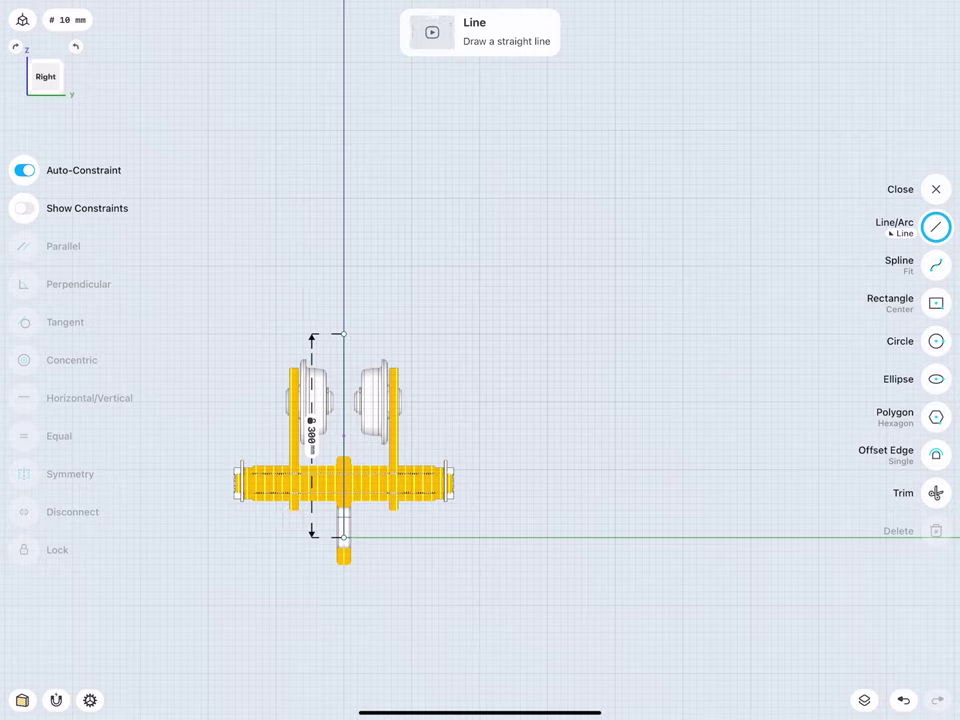
- Draw a horizontal line right from the vertical's top and lock it at 700 mm
{"action": "mouse_move", "coordinate": [344, 333]}
{"action": "left_mouse_down"}
{"action": "mouse_move", "coordinate": [578, 325]}
{"action": "mouse_move", "coordinate": [765, 333]}
{"action": "mouse_move", "coordinate": [757, 333]}
{"action": "left_mouse_up"}
{"action": "left_click", "coordinate": [549, 295]}
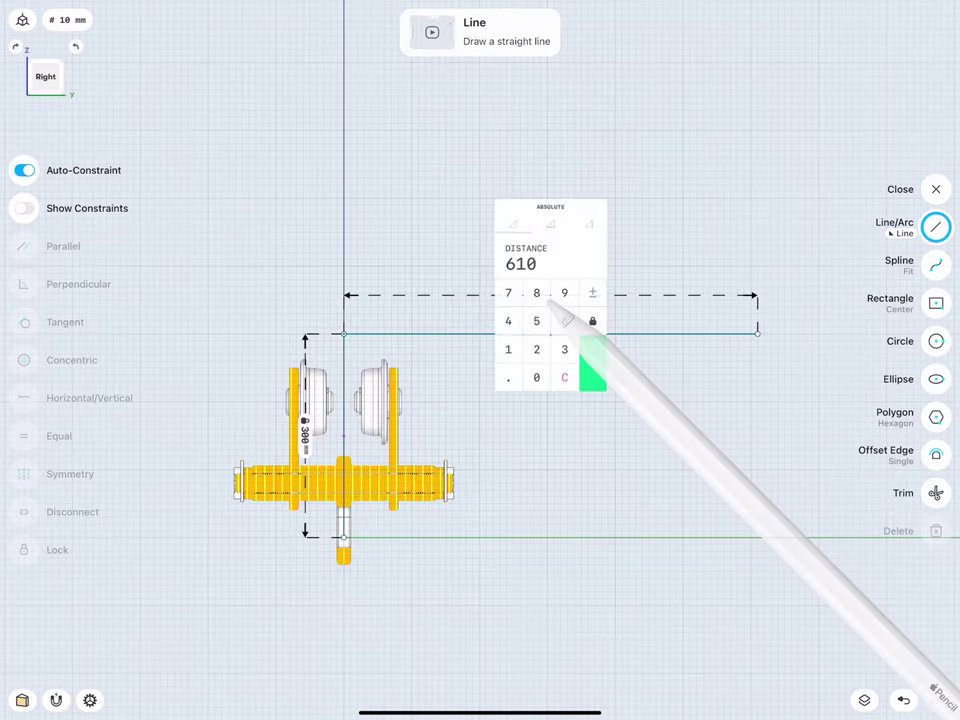
{"action": "left_click", "coordinate": [509, 293]}
{"action": "left_click", "coordinate": [536, 376]}
{"action": "left_click", "coordinate": [536, 376]}
{"action": "left_click", "coordinate": [592, 362]}
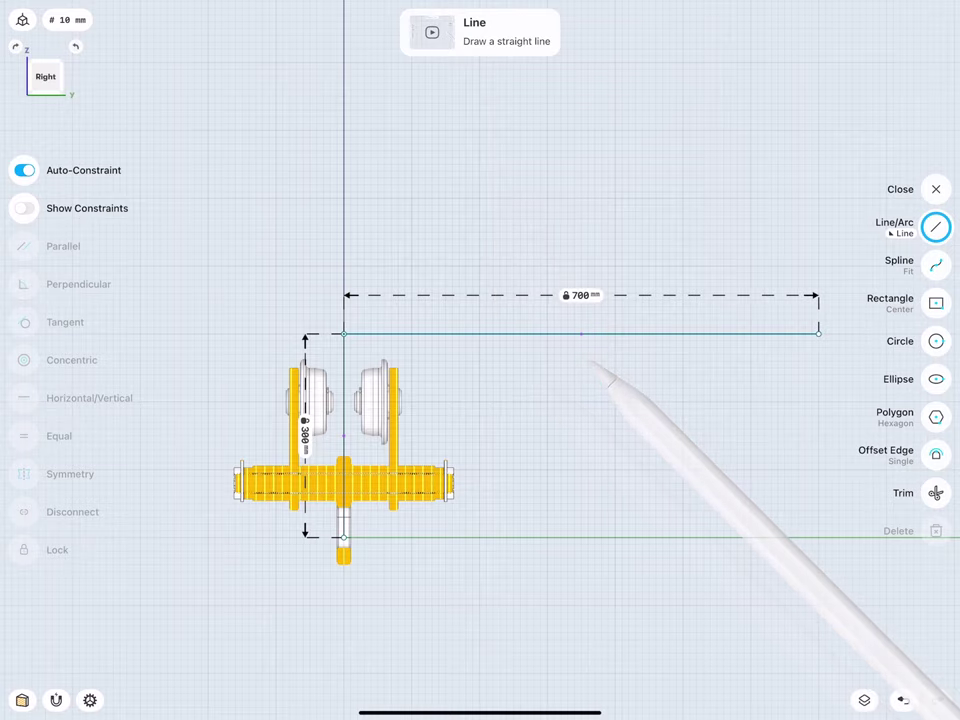
{"action": "scroll", "coordinate": [458, 328], "scroll_direction": "down", "scroll_amount": 2}
{"action": "scroll", "coordinate": [458, 328], "scroll_direction": "down", "scroll_amount": 2}
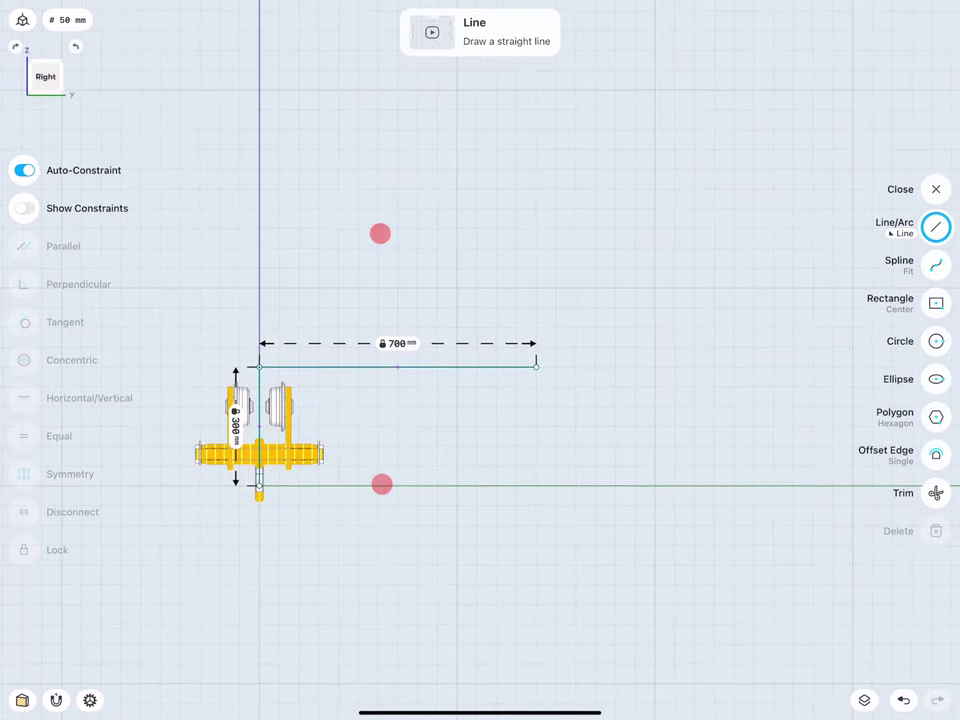
- Draw a long diagonal line rising up-left from the 700 mm line's right end
{"action": "left_click", "coordinate": [396, 366]}
{"action": "left_click", "coordinate": [24, 550]}
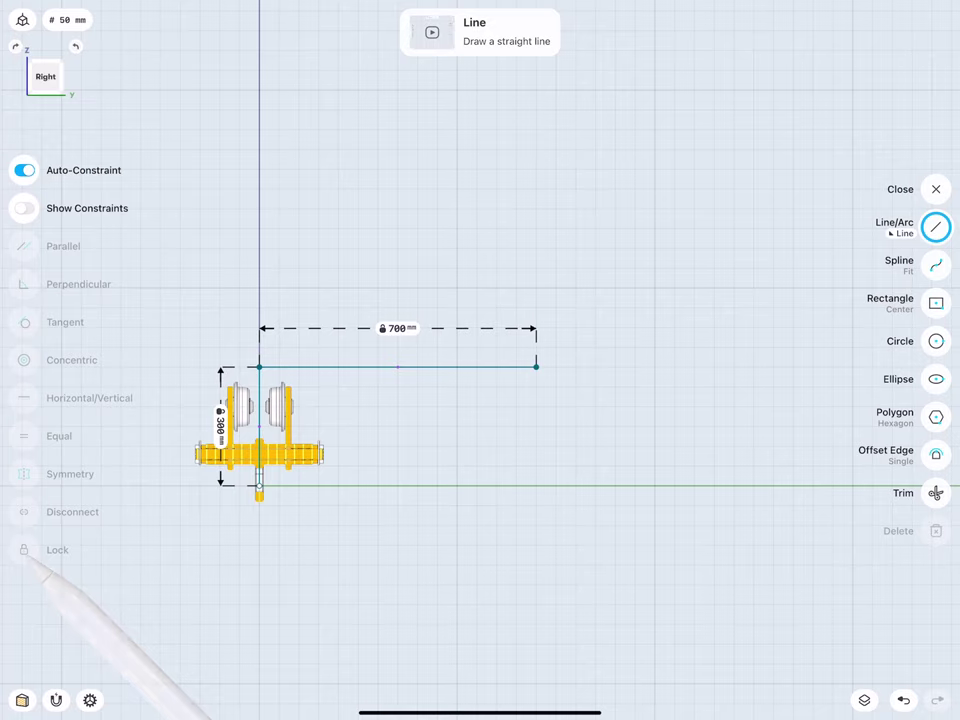
{"action": "left_click_drag", "start_coordinate": [536, 366], "coordinate": [200, 12]}
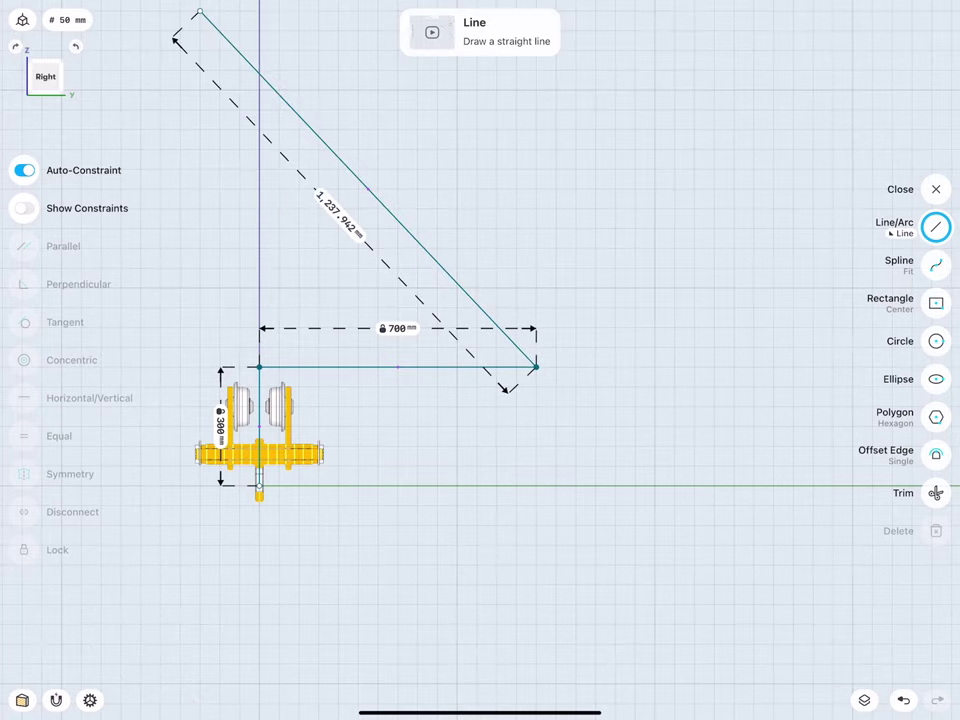
{"action": "scroll", "coordinate": [345, 370], "scroll_direction": "down", "scroll_amount": 1}
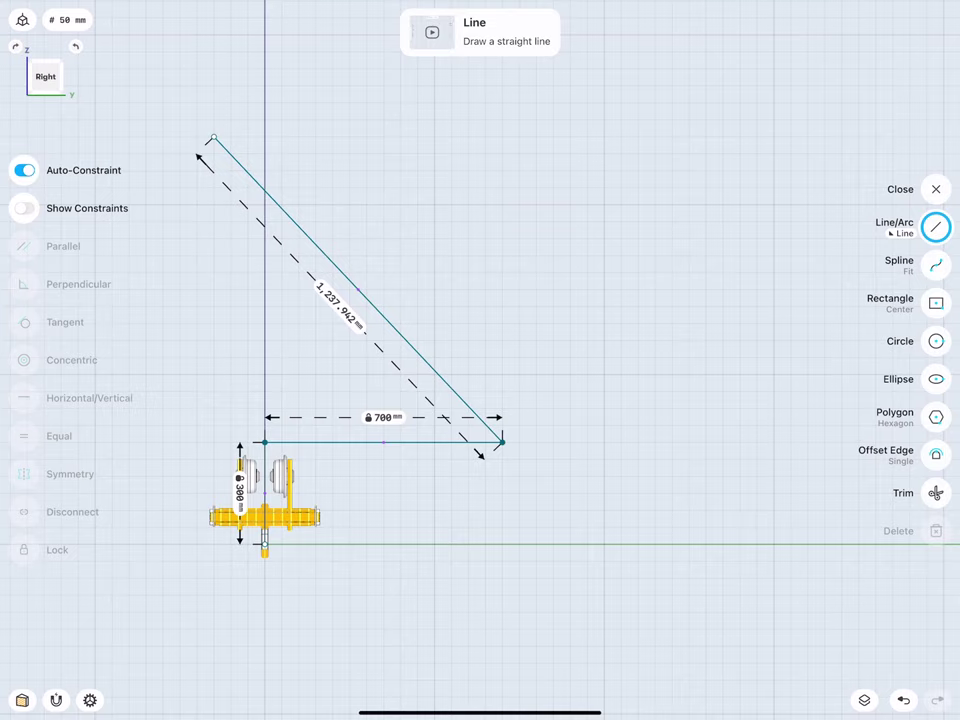
- Lock the angle between the 700 mm line and the diagonal at 76.5°
{"action": "left_click", "coordinate": [402, 442]}
{"action": "left_click", "coordinate": [439, 375]}
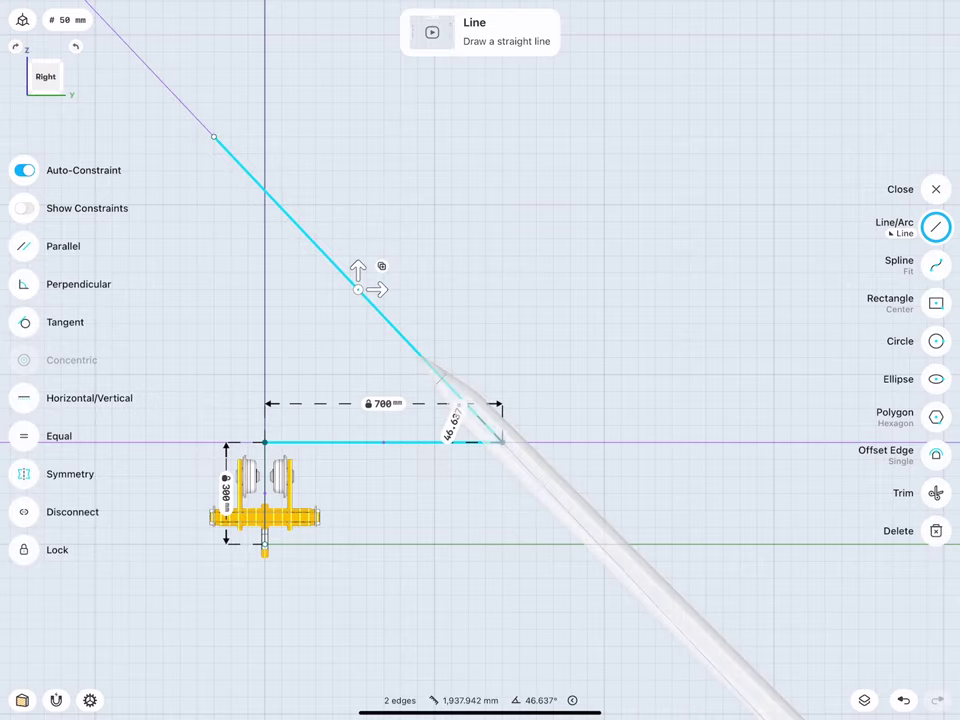
{"action": "left_click_drag", "start_coordinate": [439, 403], "coordinate": [326, 354]}
{"action": "left_click", "coordinate": [329, 343]}
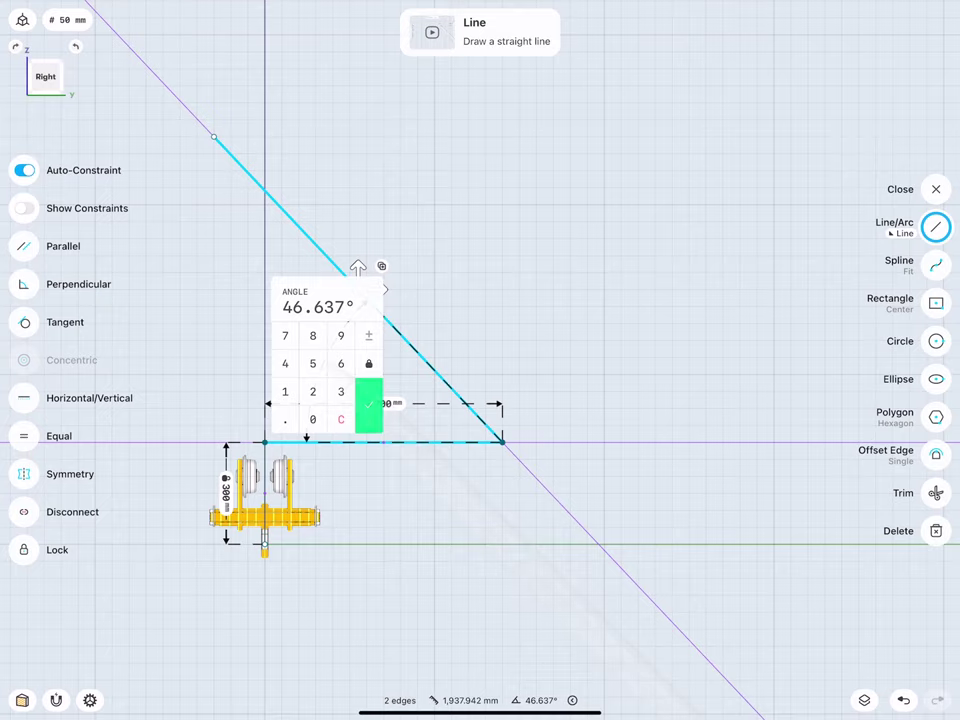
{"action": "left_click", "coordinate": [285, 335]}
{"action": "left_click", "coordinate": [341, 363]}
{"action": "left_click", "coordinate": [285, 419]}
{"action": "left_click", "coordinate": [313, 363]}
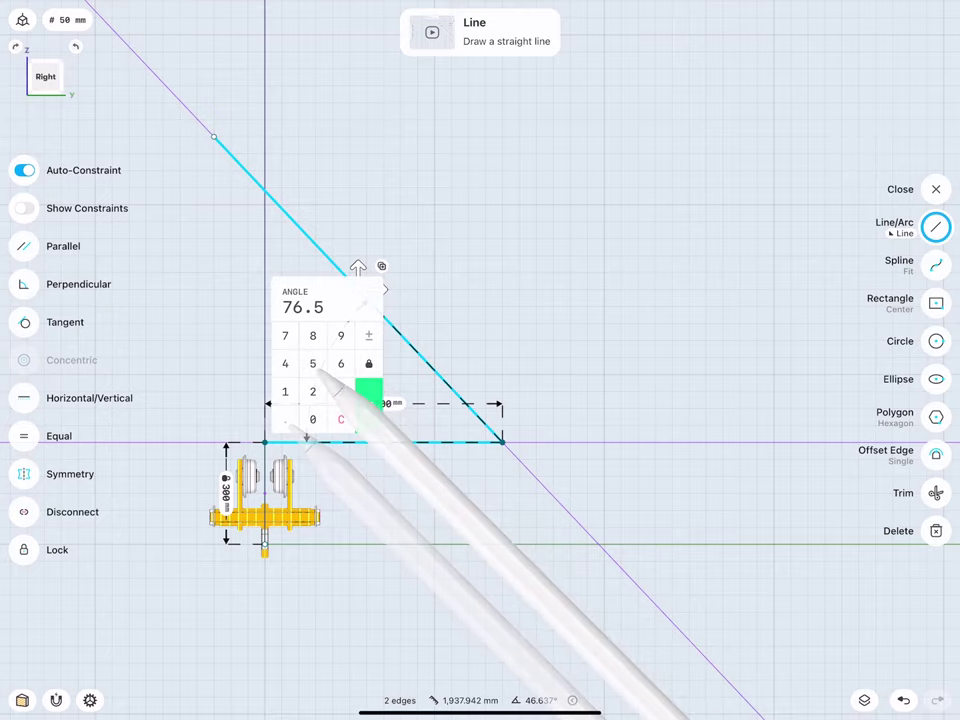
{"action": "left_click", "coordinate": [369, 408]}
{"action": "scroll", "coordinate": [350, 365], "scroll_direction": "down", "scroll_amount": 2}
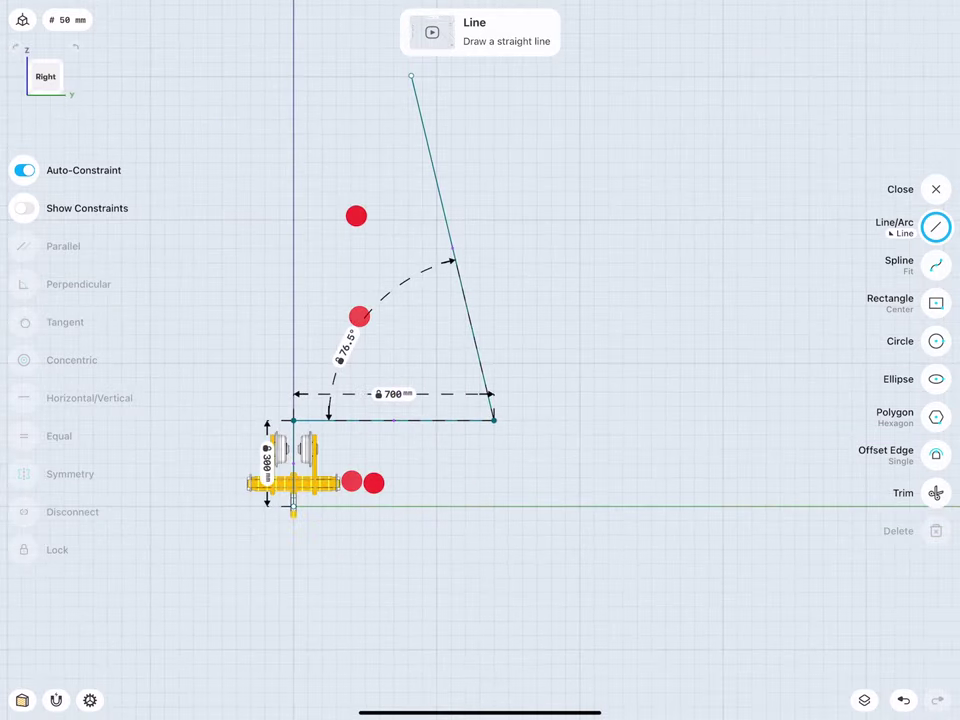
{"action": "scroll", "coordinate": [358, 330], "scroll_direction": "down", "scroll_amount": 2}
{"action": "scroll", "coordinate": [375, 500], "scroll_direction": "down", "scroll_amount": 1}
- Lengthen the slanted line past the axis and draw a roughly 3,500 mm vertical from the base corner
{"action": "left_click", "coordinate": [476, 424]}
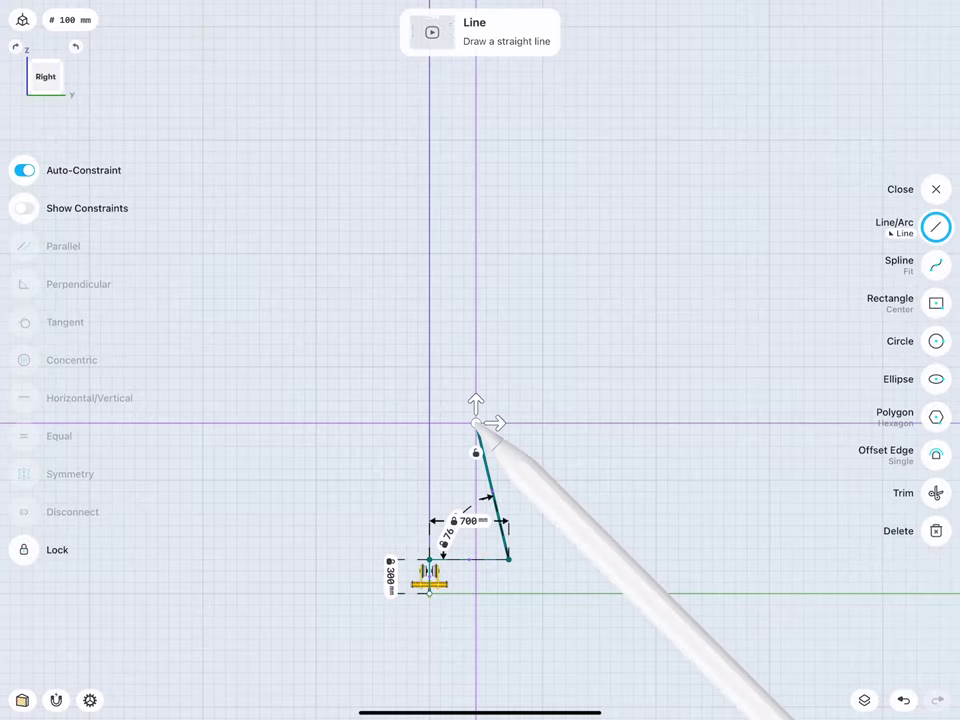
{"action": "left_click_drag", "start_coordinate": [476, 424], "coordinate": [421, 194]}
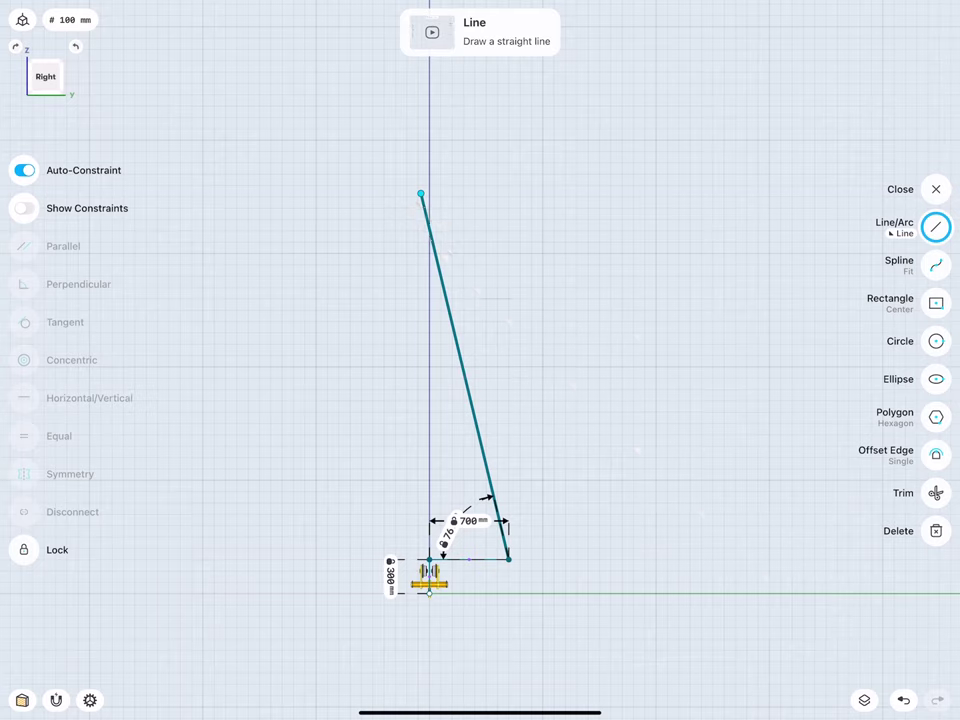
{"action": "left_click", "coordinate": [366, 206]}
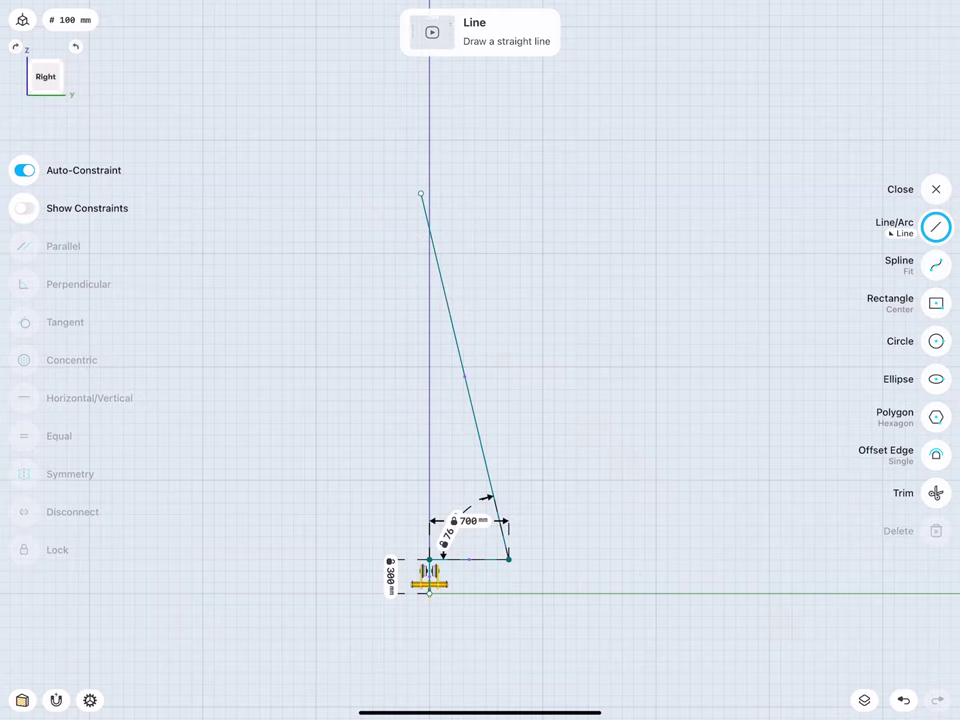
{"action": "mouse_move", "coordinate": [430, 560]}
{"action": "left_mouse_down"}
{"action": "mouse_move", "coordinate": [429, 151]}
{"action": "mouse_move", "coordinate": [429, 162]}
{"action": "left_mouse_up"}
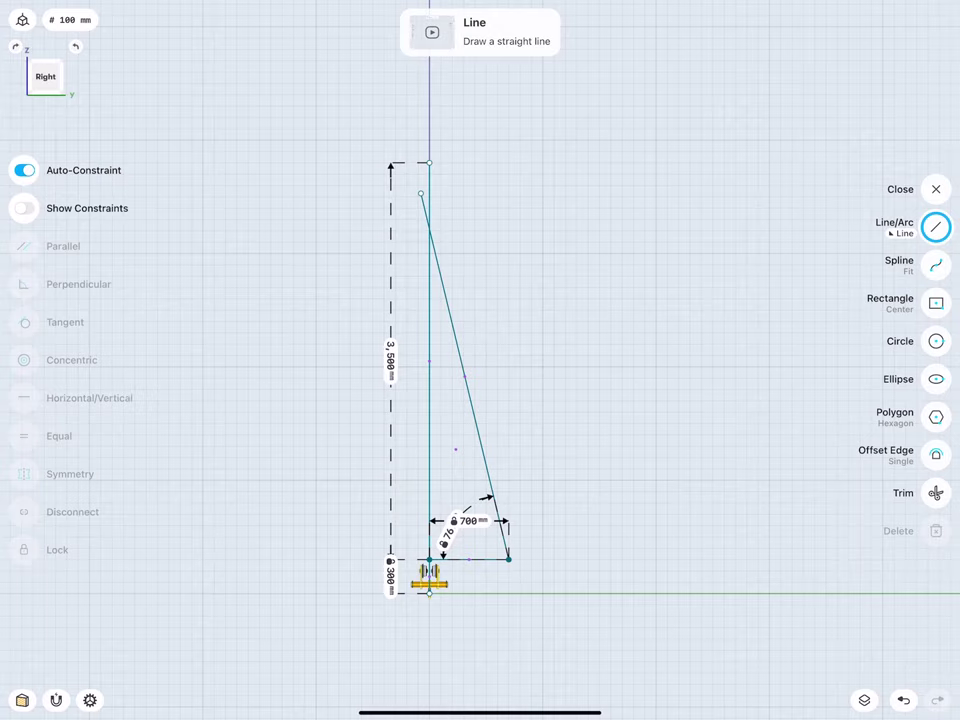
{"action": "left_click", "coordinate": [936, 493]}
- Trim the vertical stub above the slanted line and close the triangle sketch
{"action": "left_click", "coordinate": [429, 178]}
{"action": "scroll", "coordinate": [395, 409], "scroll_direction": "down", "scroll_amount": 3}
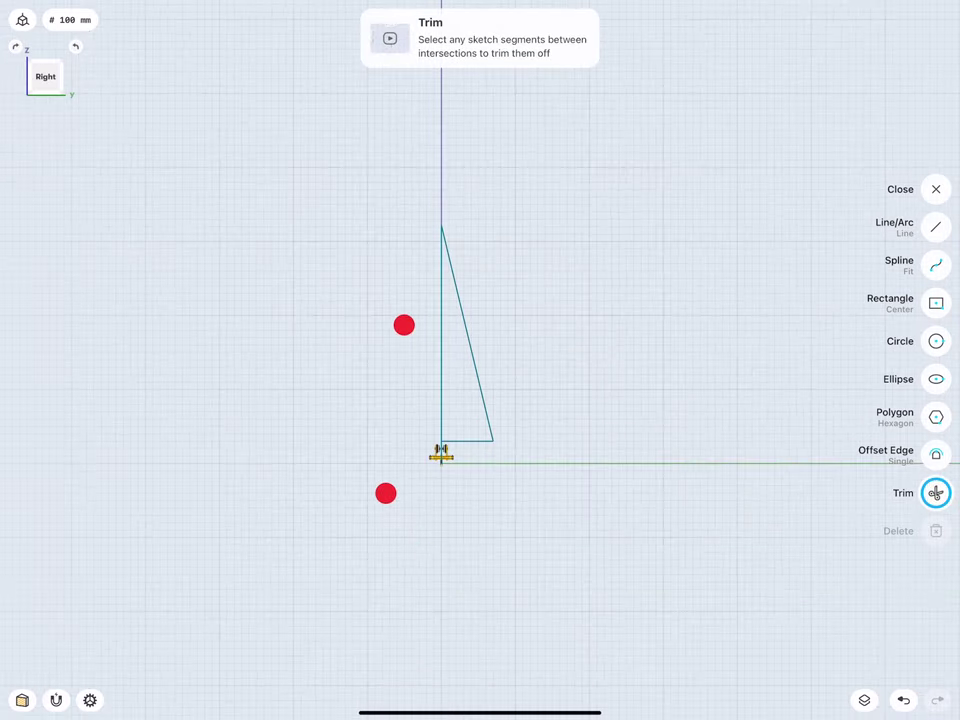
{"action": "left_click_drag", "start_coordinate": [384, 366], "coordinate": [364, 386]}
{"action": "scroll", "coordinate": [368, 434], "scroll_direction": "up", "scroll_amount": 3}
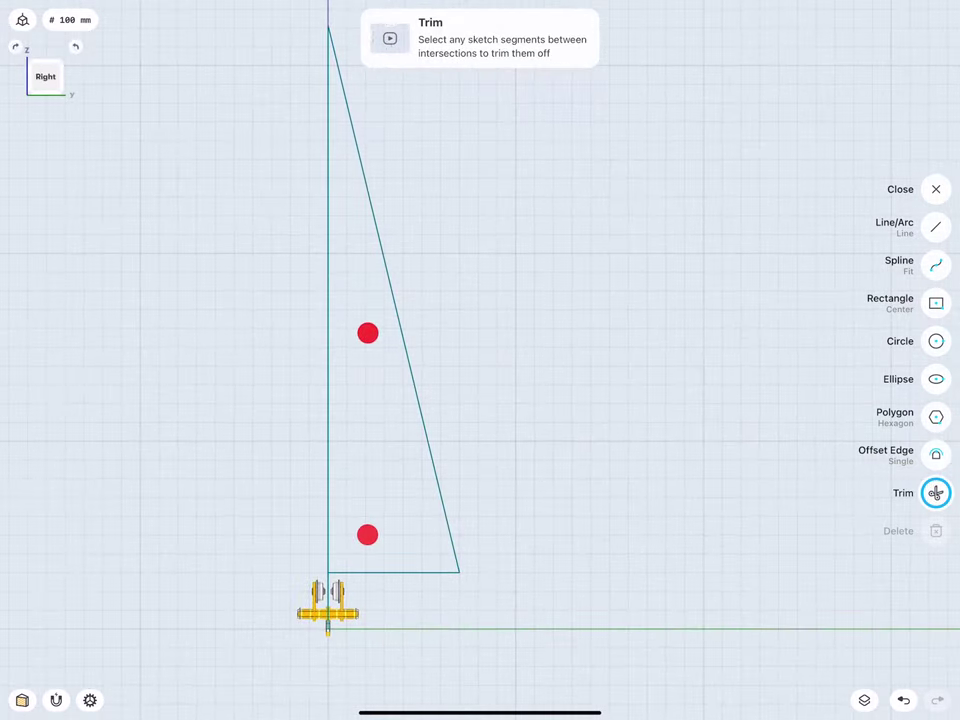
{"action": "left_click", "coordinate": [938, 193]}
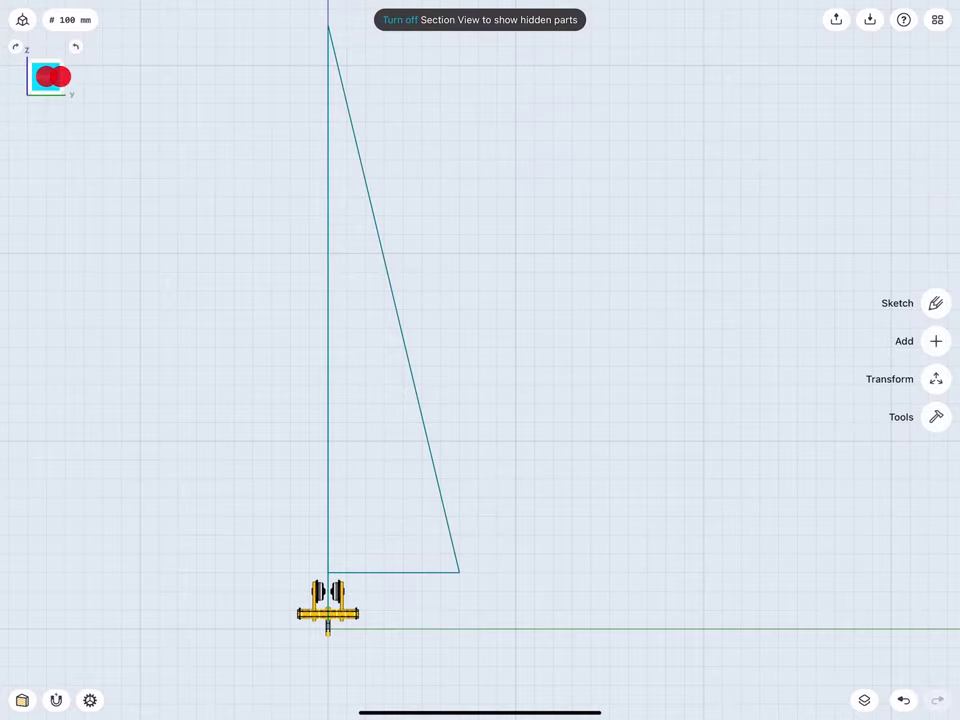
- Turn off Section View and orbit to see the tall triangle in 3D
{"action": "left_click", "coordinate": [60, 76]}
{"action": "scroll", "coordinate": [390, 460], "scroll_direction": "up", "scroll_amount": 3}
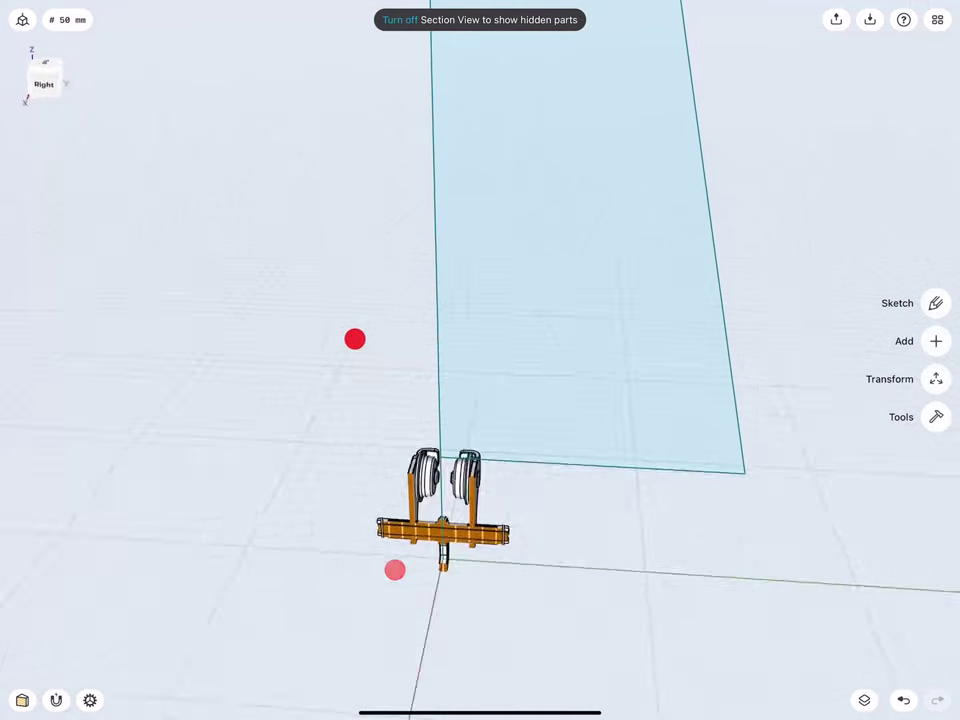
{"action": "left_click_drag", "start_coordinate": [355, 339], "coordinate": [348, 346]}
{"action": "left_click", "coordinate": [400, 19]}
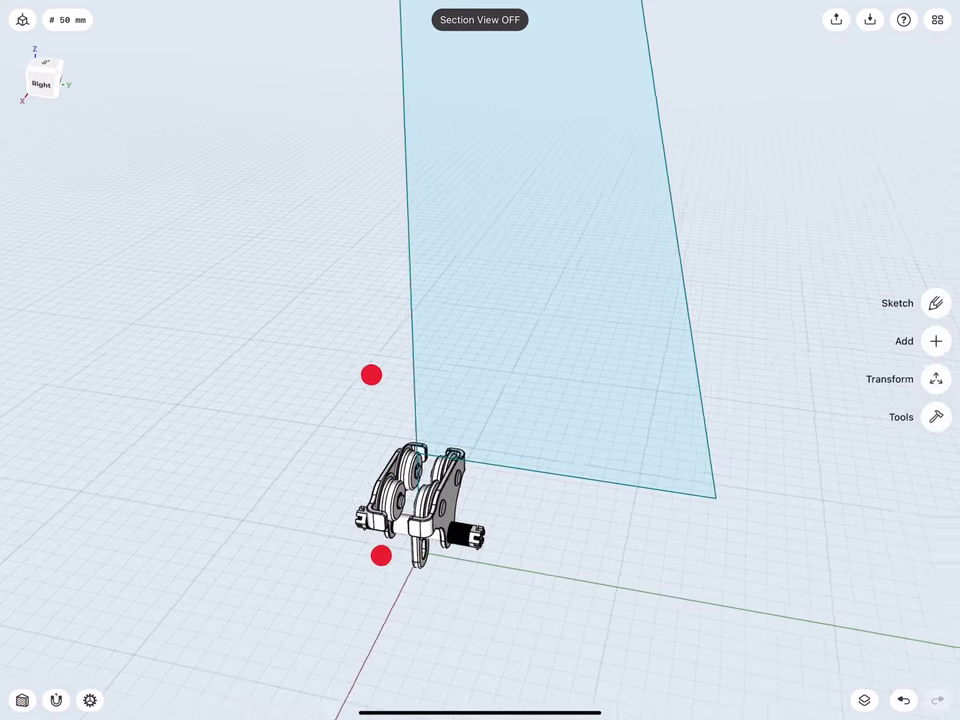
{"action": "scroll", "coordinate": [360, 460], "scroll_direction": "down", "scroll_amount": 3}
{"action": "left_click_drag", "start_coordinate": [362, 426], "coordinate": [388, 379]}
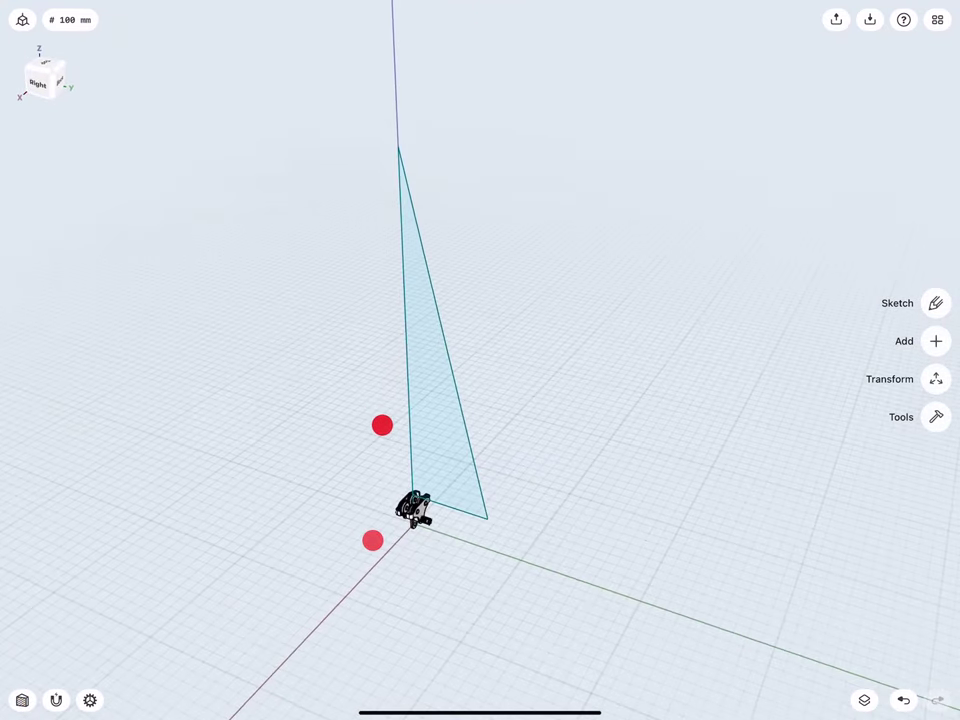
- Select Sketch plane 01 in the Items list
{"action": "left_click", "coordinate": [865, 700]}
{"action": "scroll", "coordinate": [337, 405], "scroll_direction": "down", "scroll_amount": 3}
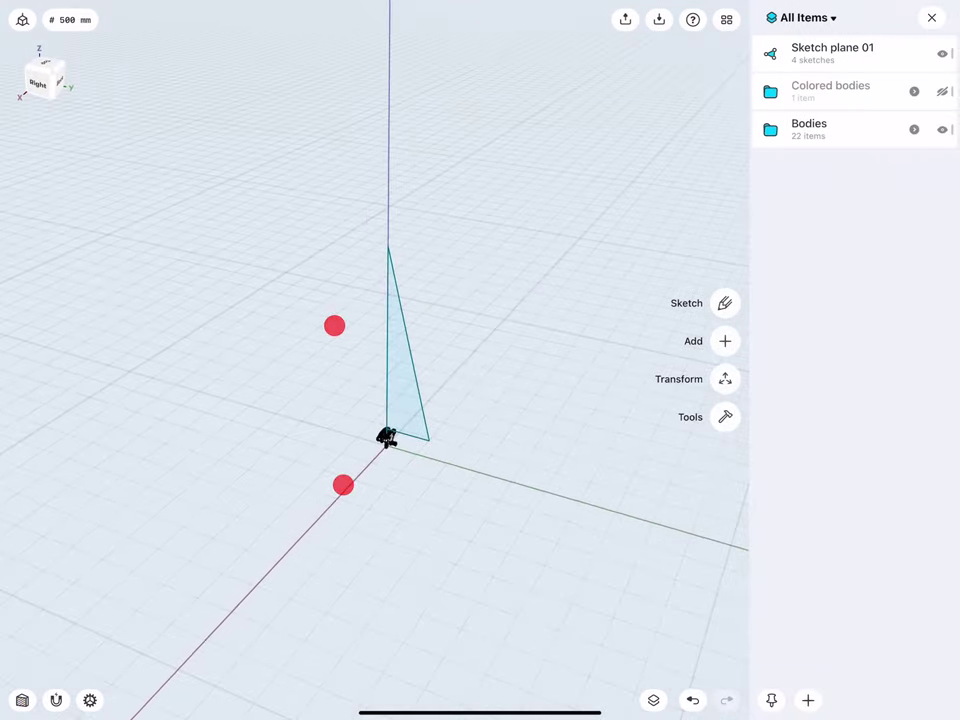
{"action": "left_click", "coordinate": [846, 51]}
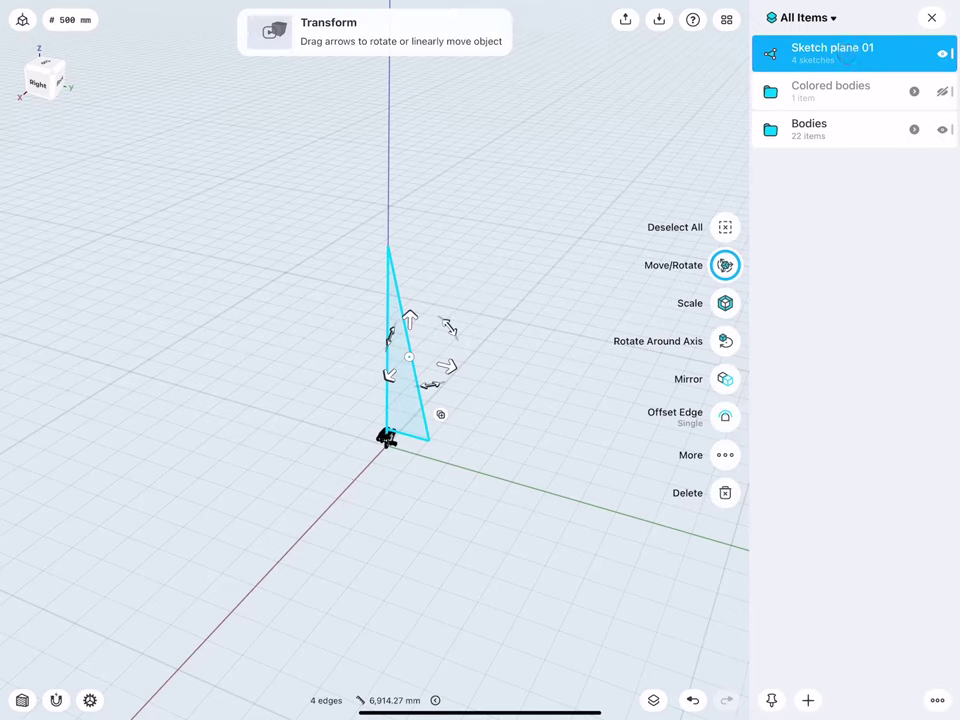
- Move the triangular sketch 1,400 mm along the X axis away from the trolley
{"action": "left_click_drag", "start_coordinate": [389, 376], "coordinate": [342, 422]}
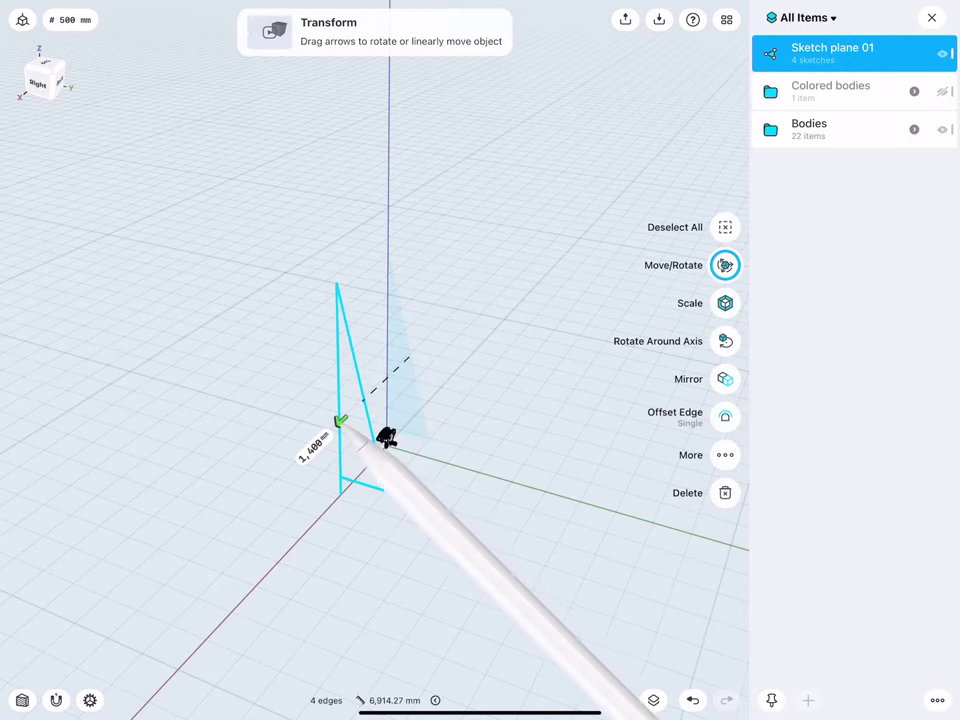
{"action": "left_click", "coordinate": [312, 446]}
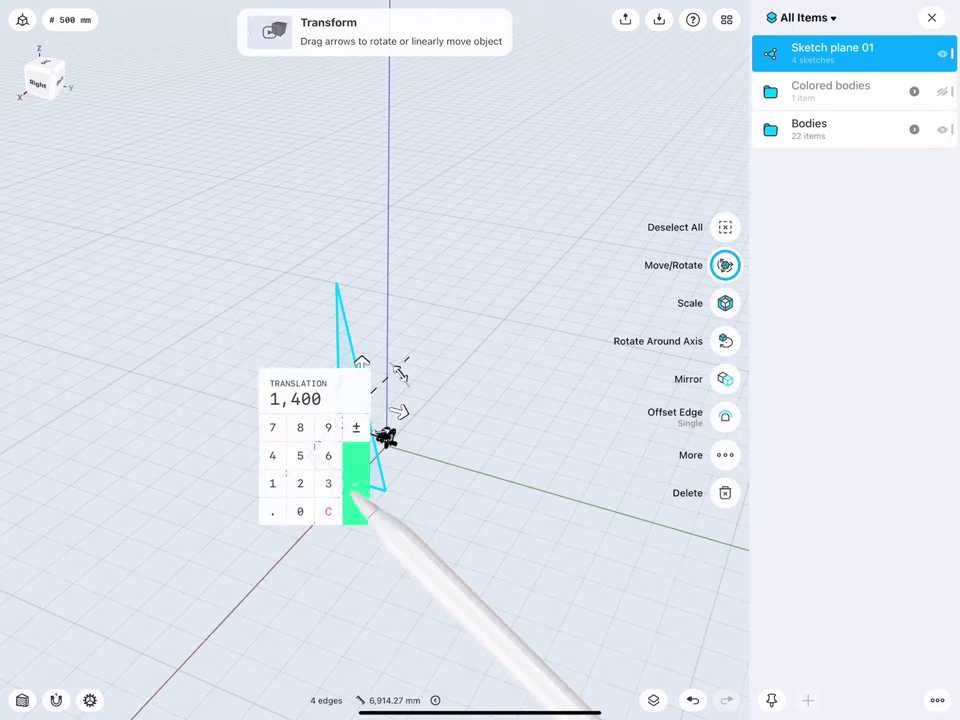
{"action": "left_click", "coordinate": [368, 506]}
{"action": "left_click", "coordinate": [274, 390]}
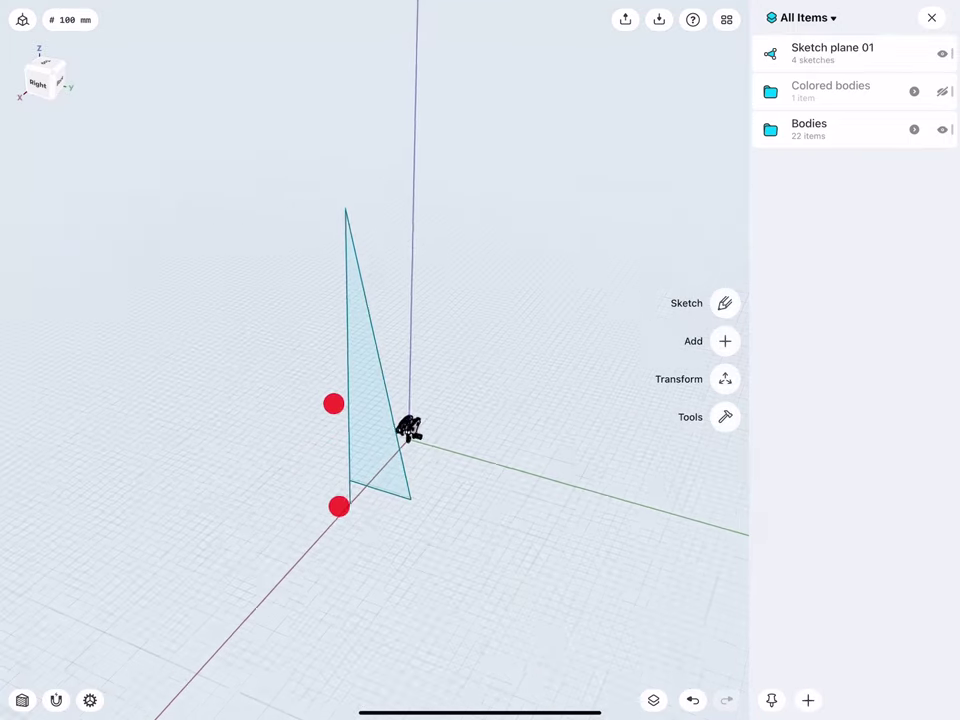
{"action": "middle_click_drag", "start_coordinate": [336, 455], "coordinate": [316, 409]}
{"action": "scroll", "coordinate": [331, 448], "scroll_direction": "up", "scroll_amount": 5}
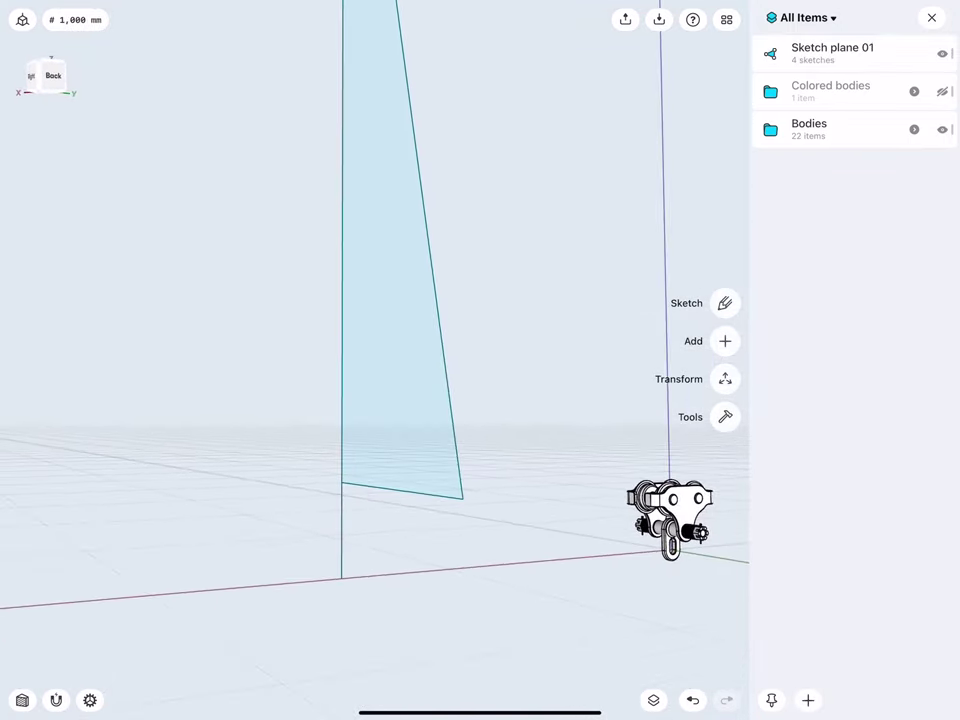
- Close the items list and bring up the Add options
{"action": "left_click", "coordinate": [931, 17]}
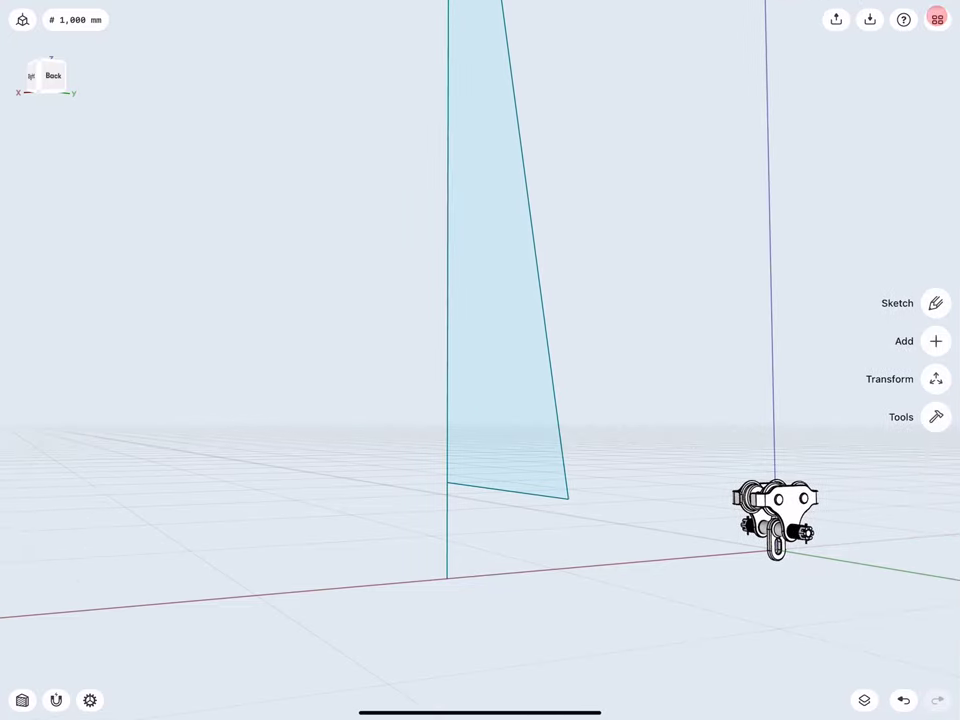
{"action": "left_click", "coordinate": [932, 340]}
{"action": "middle_click_drag", "start_coordinate": [385, 416], "coordinate": [340, 421]}
- Add a Perpendicular to Curve at Point construction plane at the triangle edge's bottom endpoint
{"action": "left_click", "coordinate": [935, 341]}
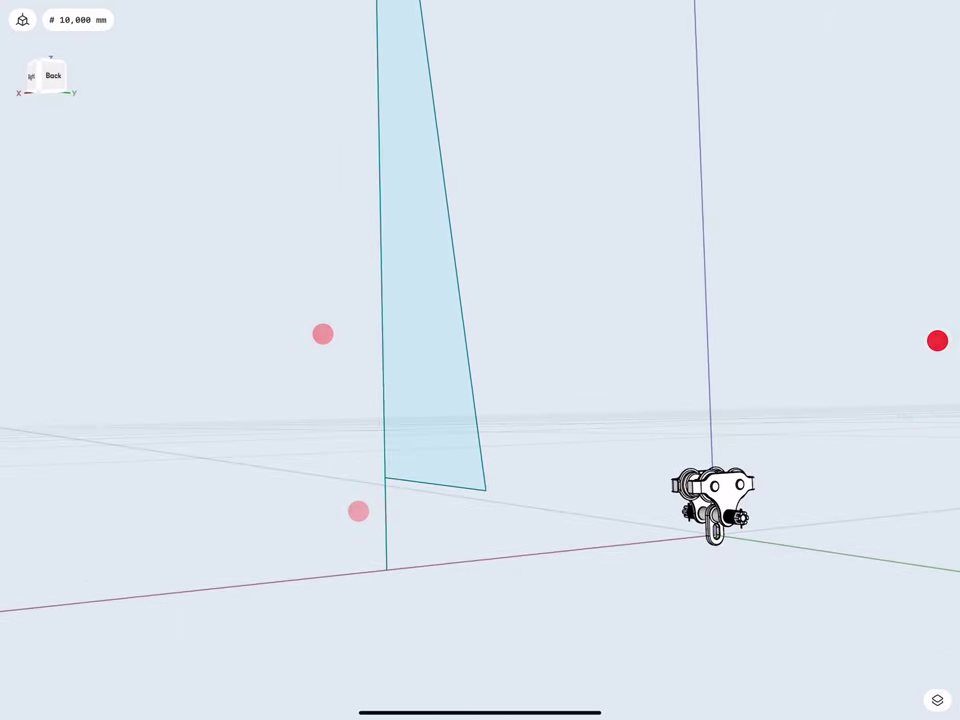
{"action": "left_click", "coordinate": [936, 341]}
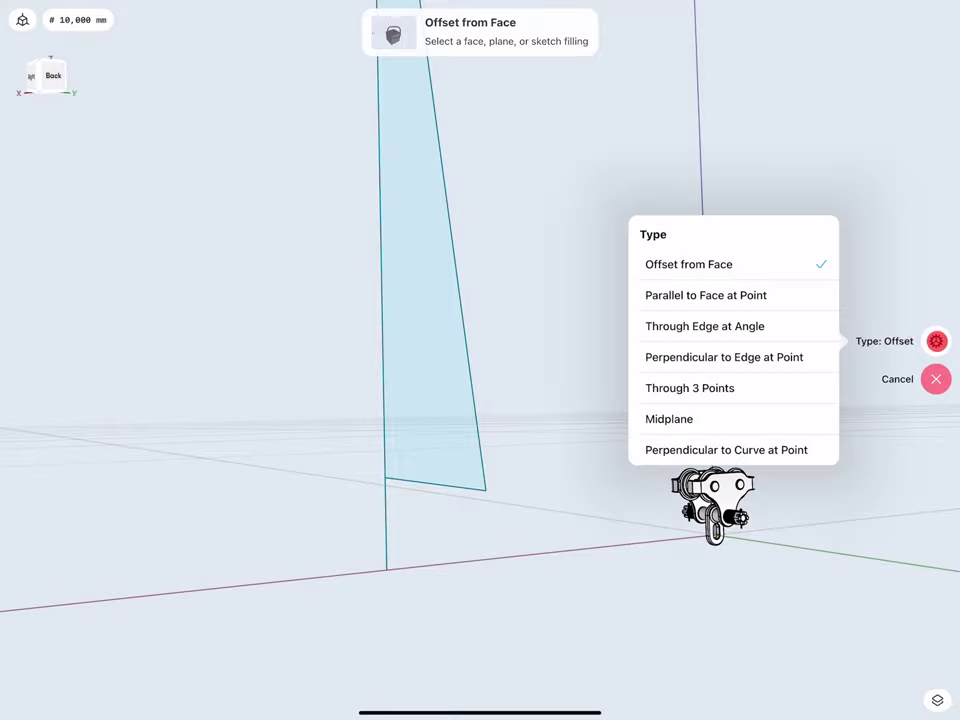
{"action": "left_click", "coordinate": [797, 446]}
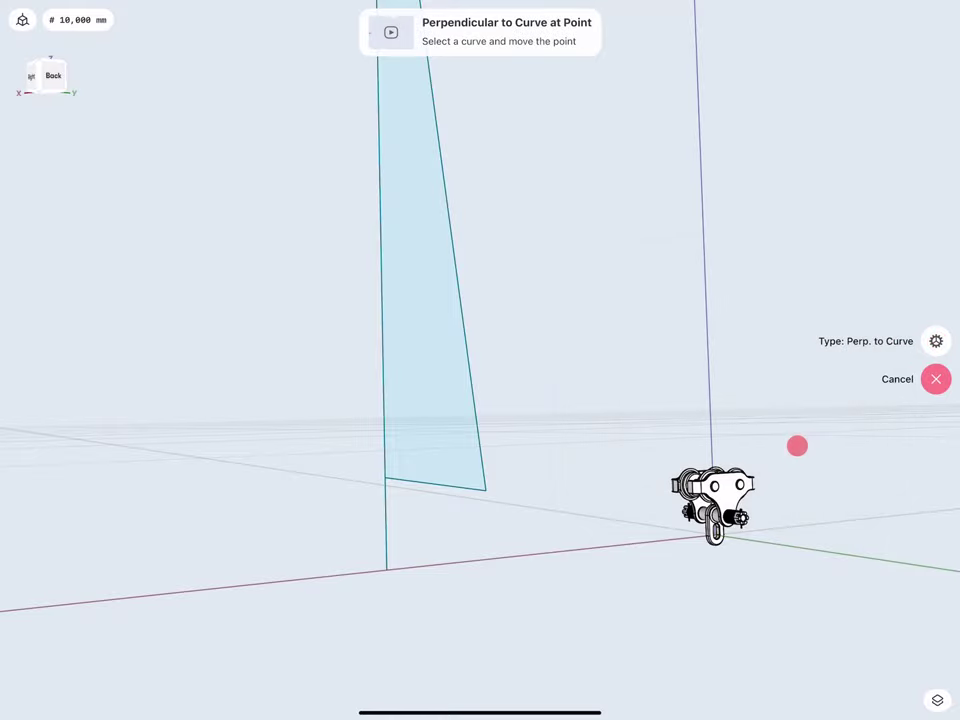
{"action": "left_click", "coordinate": [485, 490]}
{"action": "scroll", "coordinate": [384, 470], "scroll_direction": "up", "scroll_amount": 5}
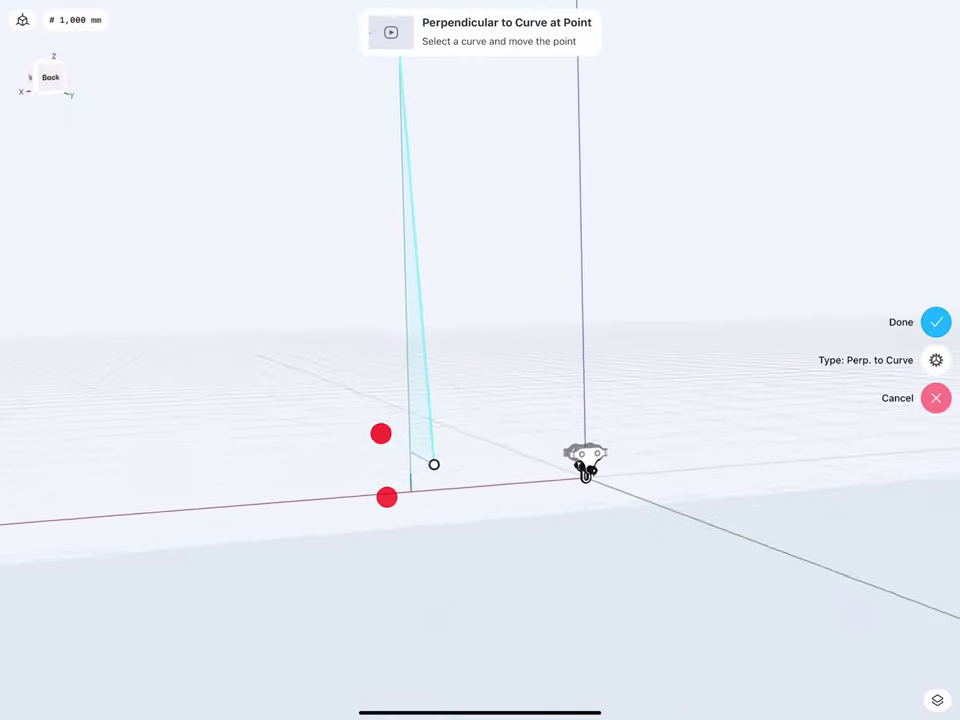
{"action": "scroll", "coordinate": [380, 496], "scroll_direction": "down", "scroll_amount": 5}
{"action": "middle_click_drag", "start_coordinate": [380, 462], "coordinate": [313, 431]}
{"action": "scroll", "coordinate": [315, 462], "scroll_direction": "down", "scroll_amount": 3}
{"action": "scroll", "coordinate": [311, 338], "scroll_direction": "up", "scroll_amount": 3}
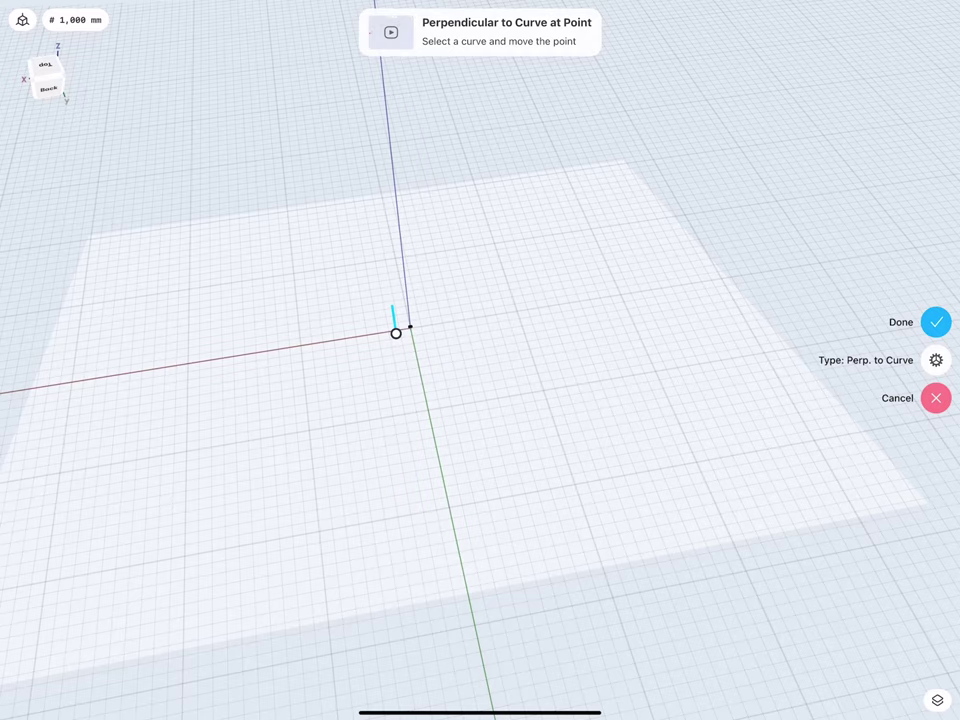
{"action": "scroll", "coordinate": [360, 355], "scroll_direction": "up", "scroll_amount": 3}
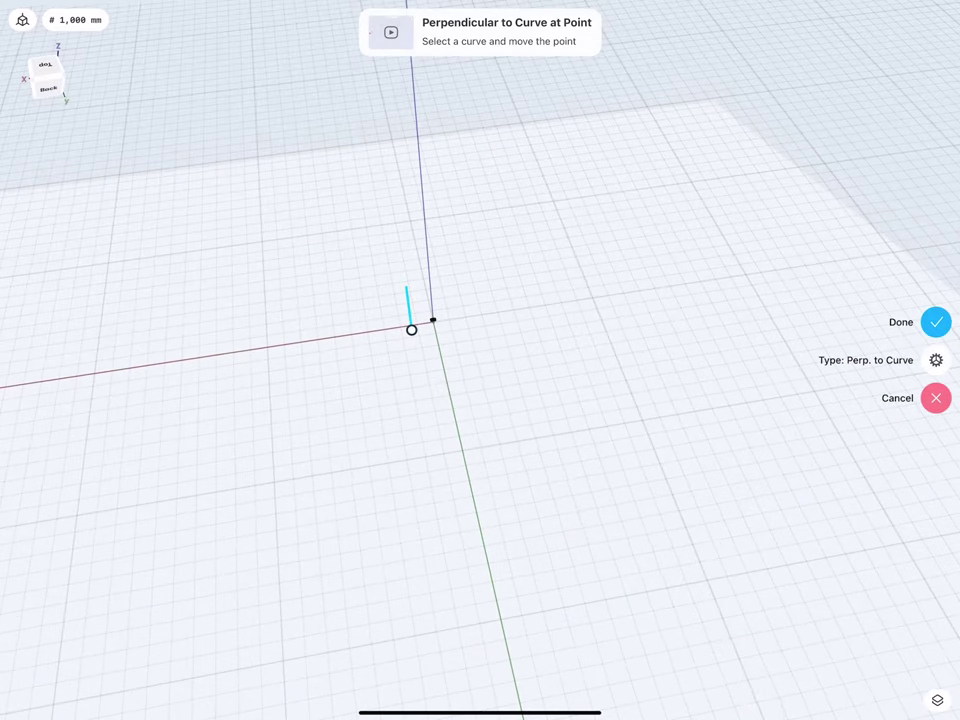
- Confirm the new construction plane and scale it down to 1% of its size
{"action": "left_click", "coordinate": [936, 321]}
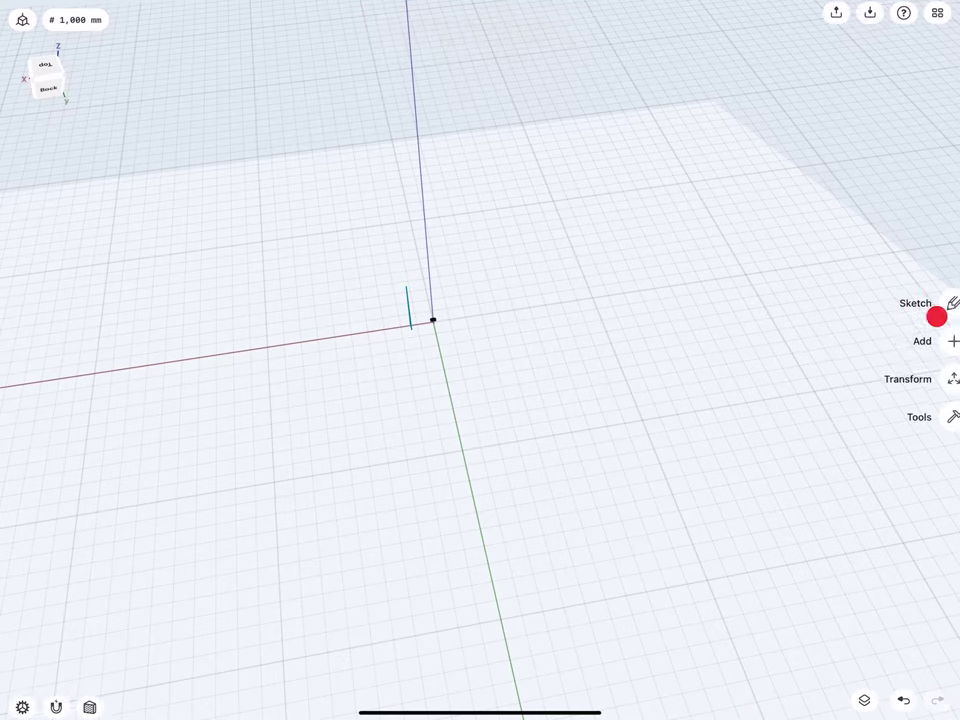
{"action": "scroll", "coordinate": [340, 380], "scroll_direction": "down", "scroll_amount": 5}
{"action": "left_click", "coordinate": [371, 375]}
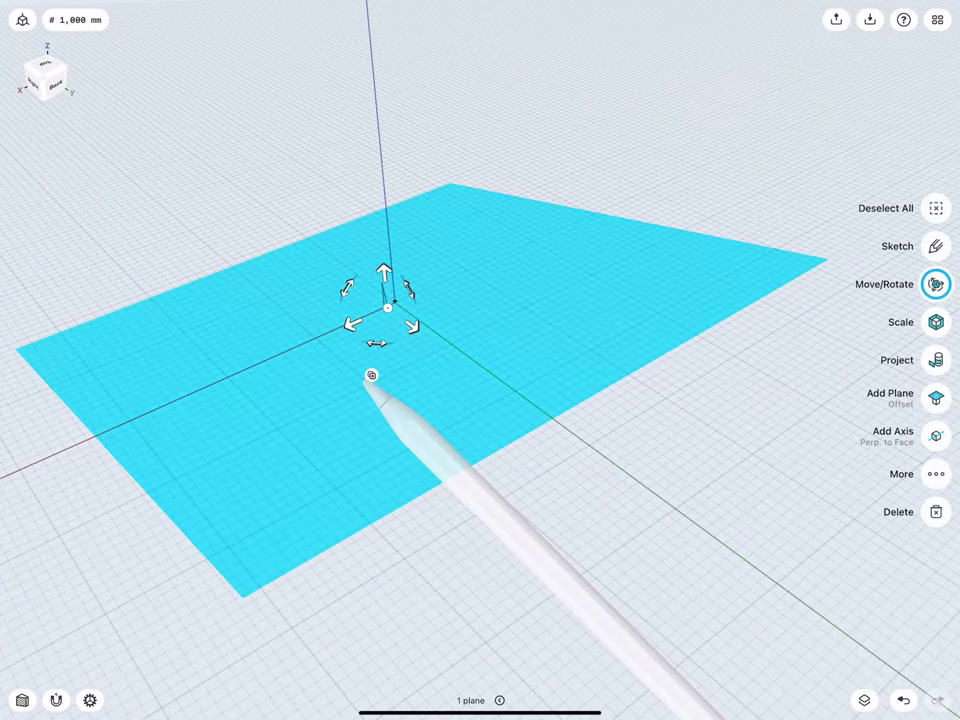
{"action": "left_click", "coordinate": [936, 321]}
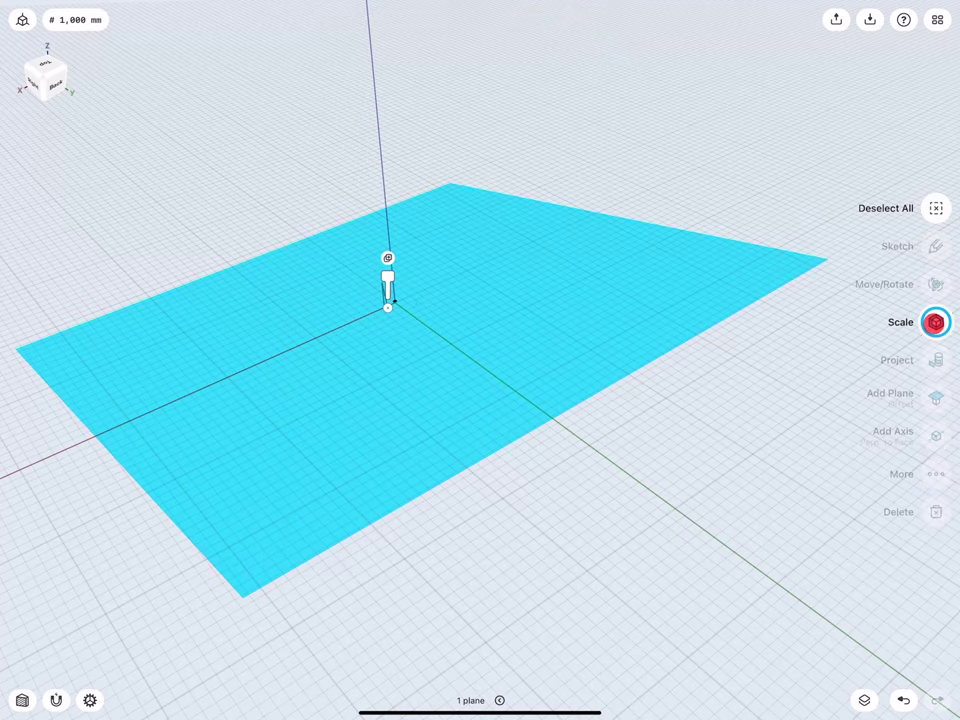
{"action": "left_click_drag", "start_coordinate": [388, 274], "coordinate": [372, 630]}
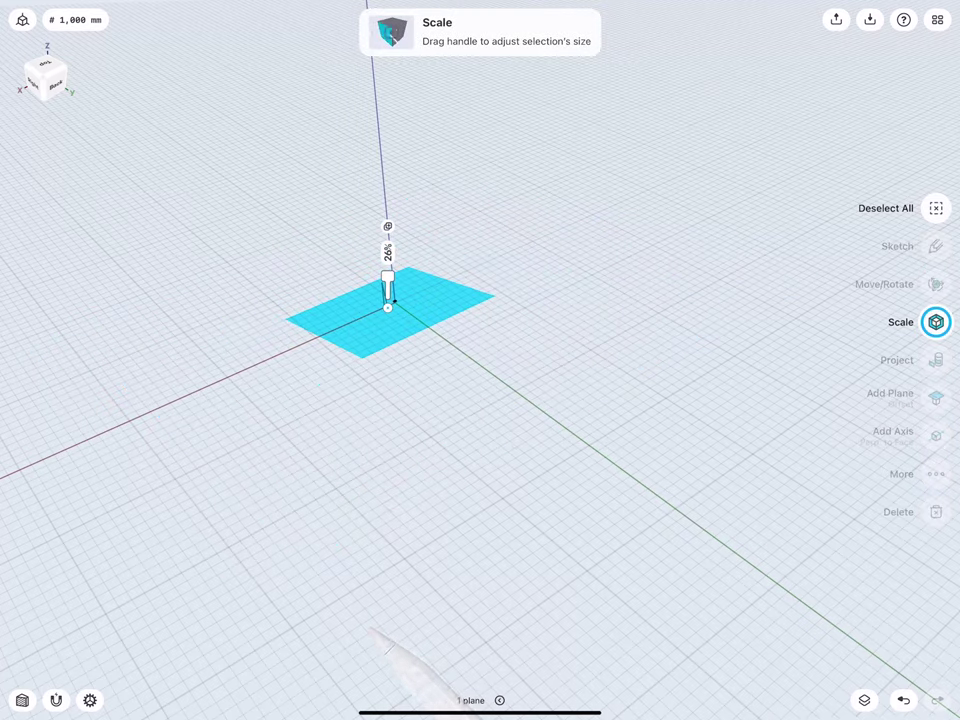
{"action": "left_click", "coordinate": [388, 252]}
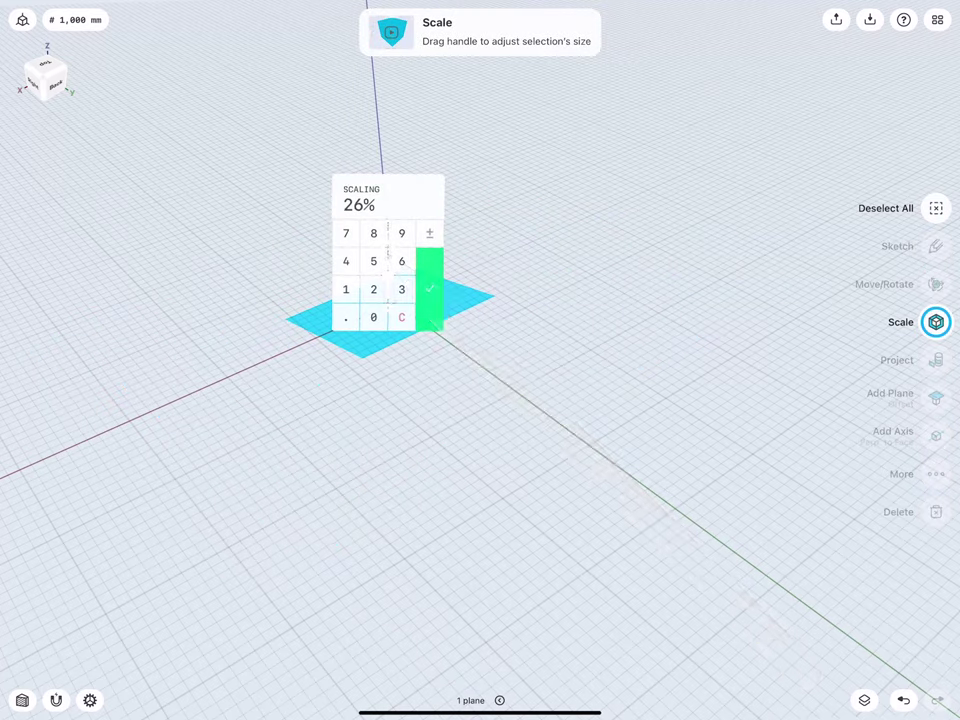
{"action": "left_click", "coordinate": [346, 289]}
{"action": "left_click", "coordinate": [429, 289]}
{"action": "scroll", "coordinate": [360, 315], "scroll_direction": "up", "scroll_amount": 2}
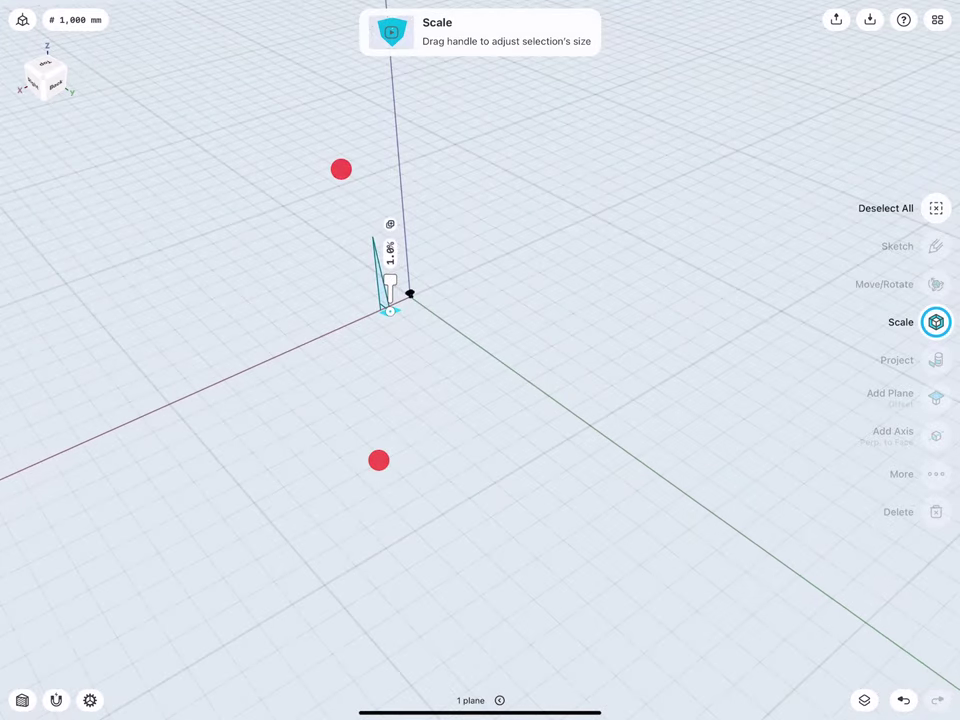
{"action": "scroll", "coordinate": [360, 315], "scroll_direction": "up", "scroll_amount": 3}
{"action": "scroll", "coordinate": [386, 350], "scroll_direction": "up", "scroll_amount": 2}
{"action": "left_click", "coordinate": [272, 311]}
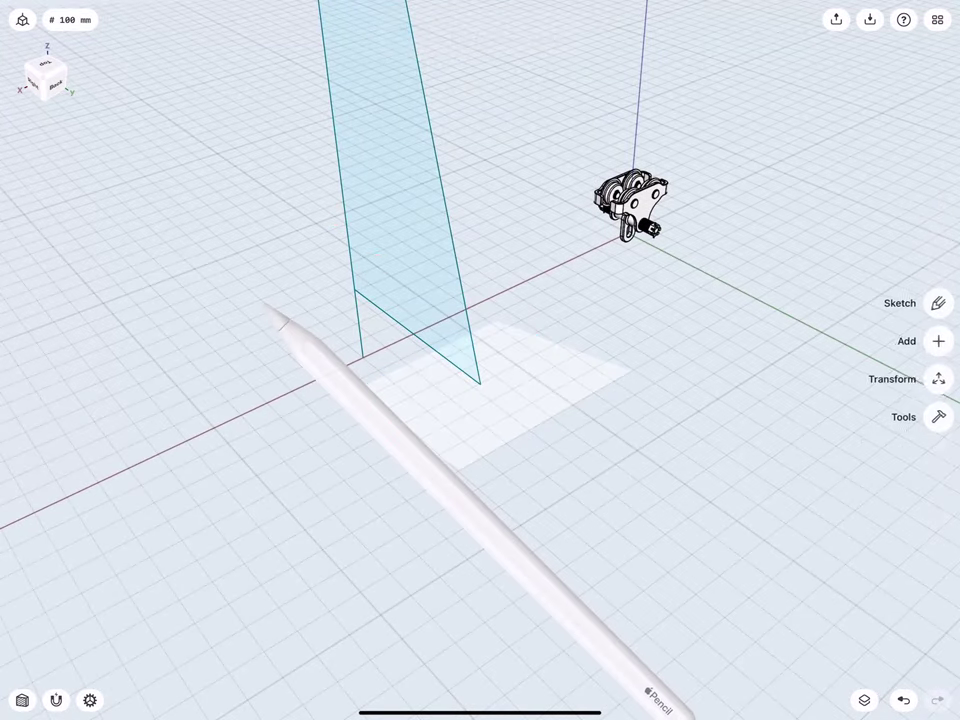
- Start a new sketch on the small scaled plane
{"action": "scroll", "coordinate": [385, 360], "scroll_direction": "up", "scroll_amount": 3}
{"action": "scroll", "coordinate": [385, 360], "scroll_direction": "up", "scroll_amount": 3}
{"action": "scroll", "coordinate": [385, 360], "scroll_direction": "down", "scroll_amount": 2}
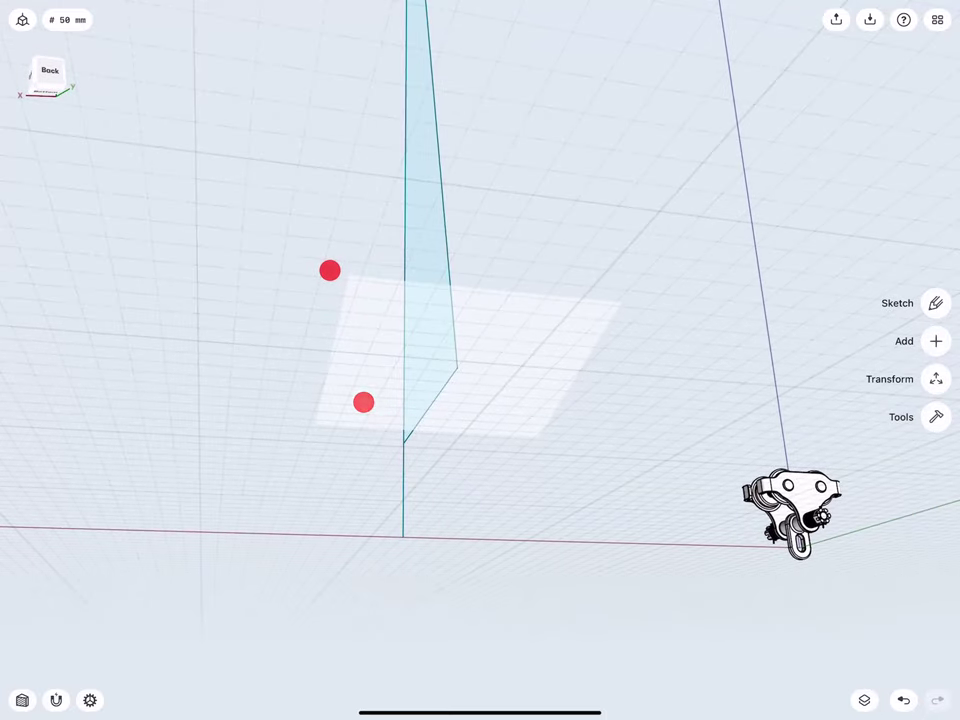
{"action": "left_click", "coordinate": [403, 354]}
- Draw a centre rectangle and lock its sides at 100 × 100 mm
{"action": "scroll", "coordinate": [411, 400], "scroll_direction": "down", "scroll_amount": 2}
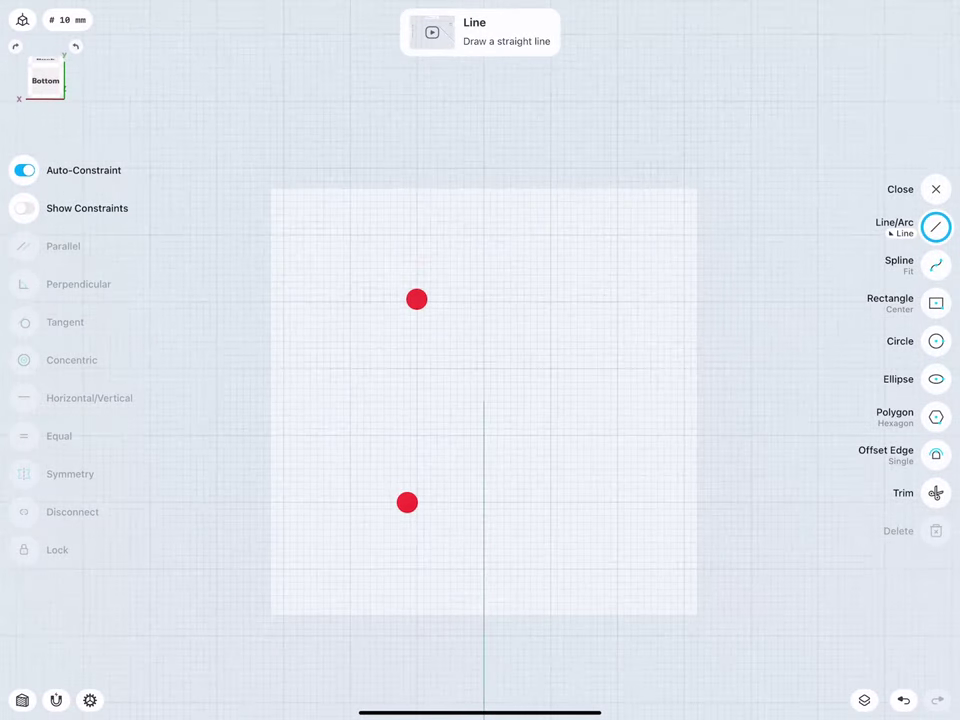
{"action": "left_click", "coordinate": [937, 304]}
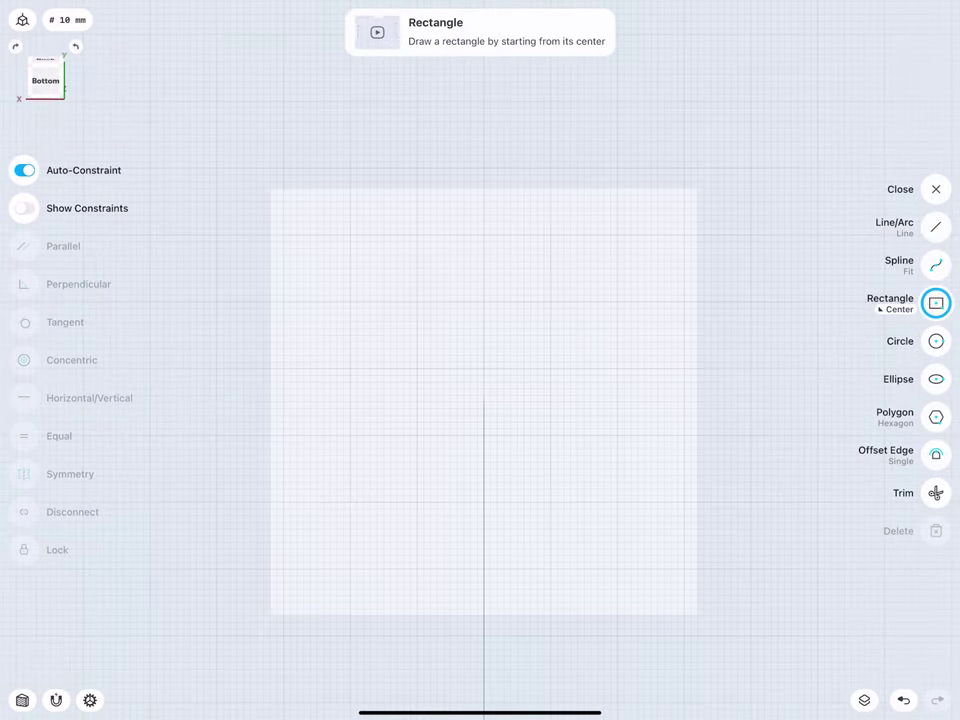
{"action": "mouse_move", "coordinate": [350, 302]}
{"action": "left_mouse_down"}
{"action": "mouse_move", "coordinate": [312, 257]}
{"action": "mouse_move", "coordinate": [317, 268]}
{"action": "left_mouse_up"}
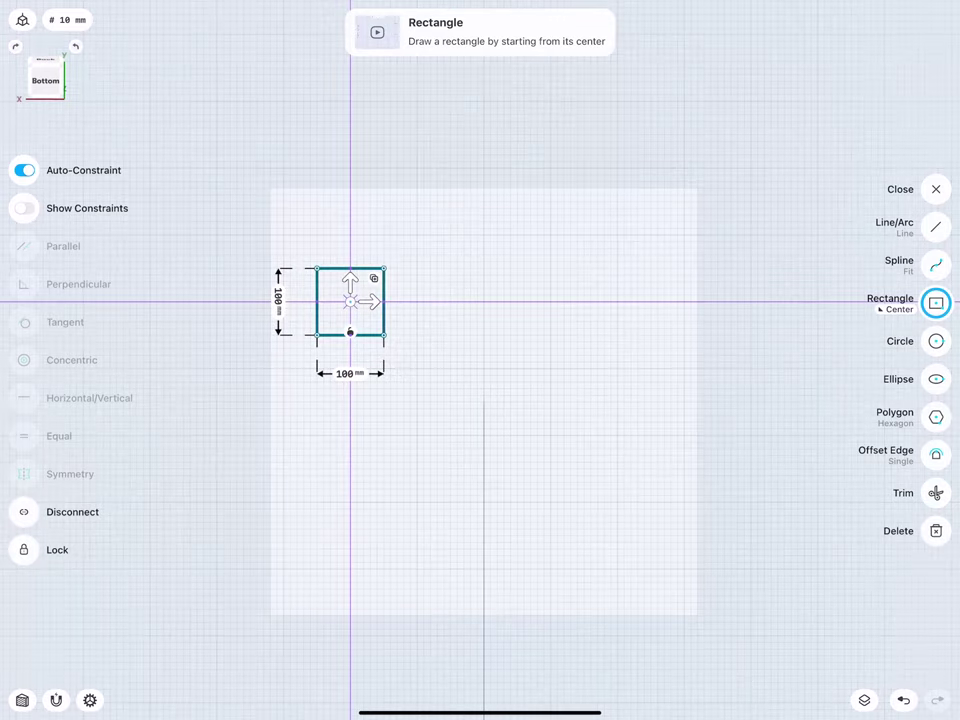
{"action": "left_click", "coordinate": [340, 373]}
{"action": "left_click", "coordinate": [320, 370]}
{"action": "left_click", "coordinate": [350, 336]}
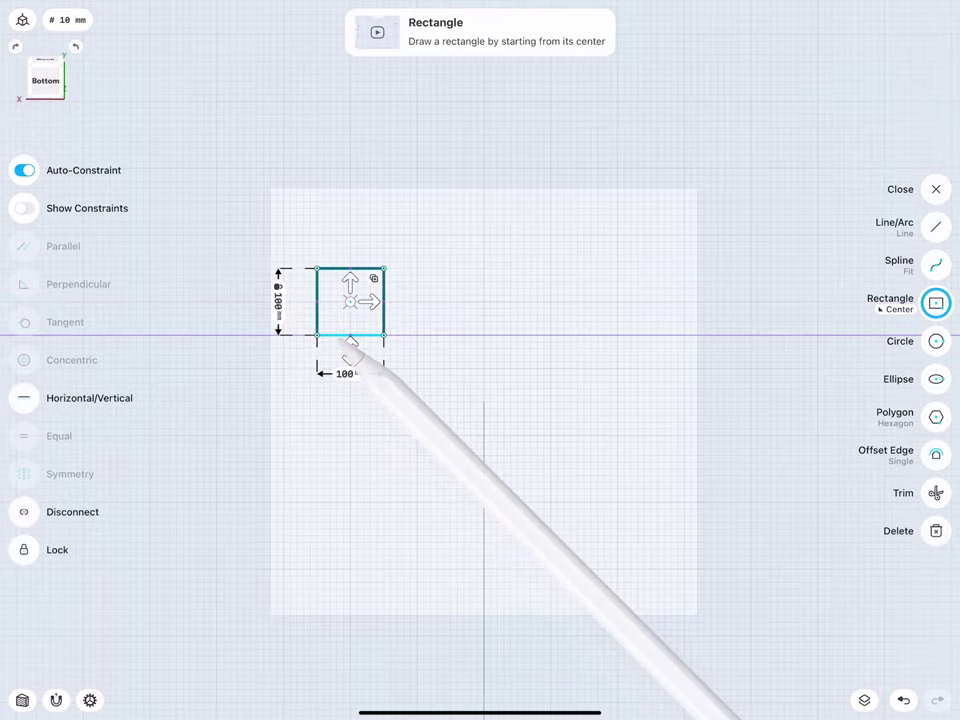
{"action": "left_click", "coordinate": [344, 375]}
{"action": "left_click", "coordinate": [350, 336]}
{"action": "left_click", "coordinate": [343, 373]}
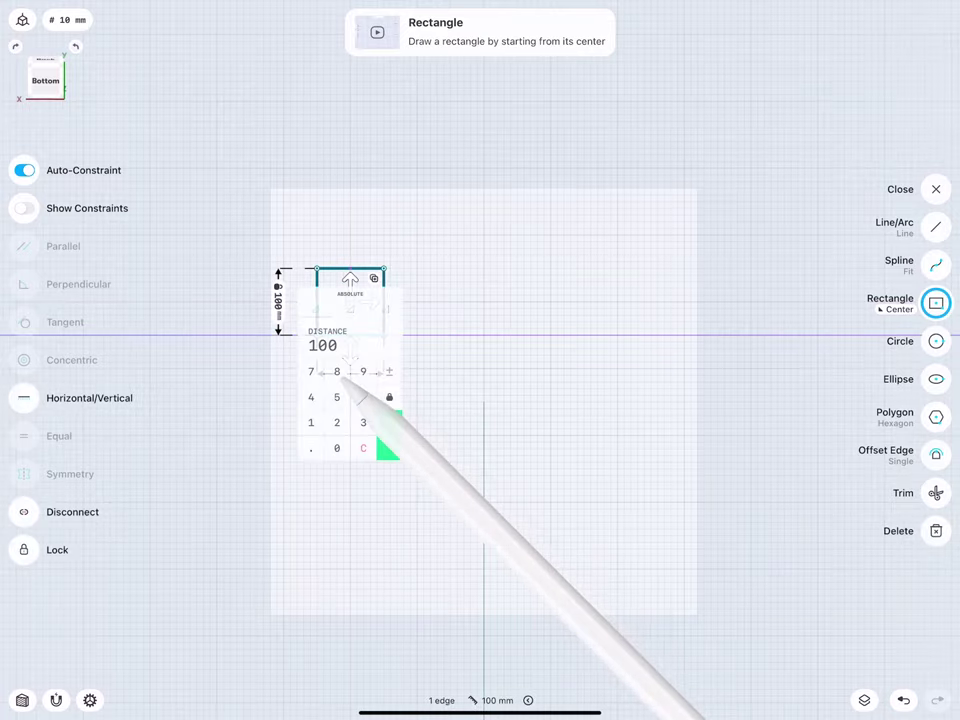
{"action": "left_click", "coordinate": [390, 440]}
- Close the 100 mm square sketch, viewed in 3D perspective
{"action": "key", "text": "l"}
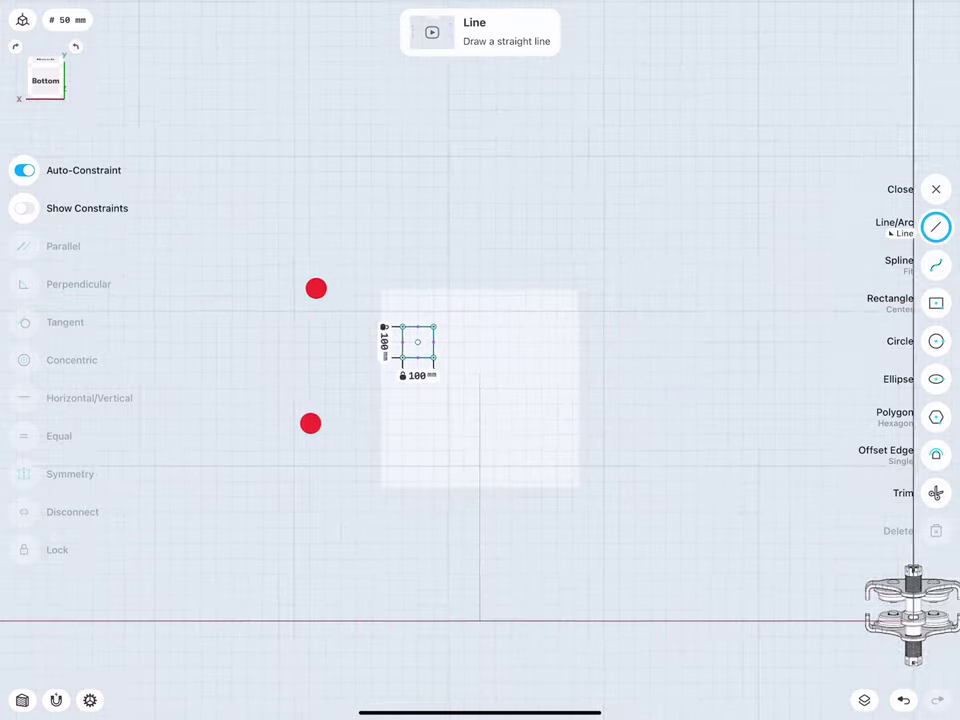
{"action": "middle_click_drag", "start_coordinate": [313, 355], "coordinate": [300, 392]}
{"action": "scroll", "coordinate": [219, 326], "scroll_direction": "up", "scroll_amount": 5}
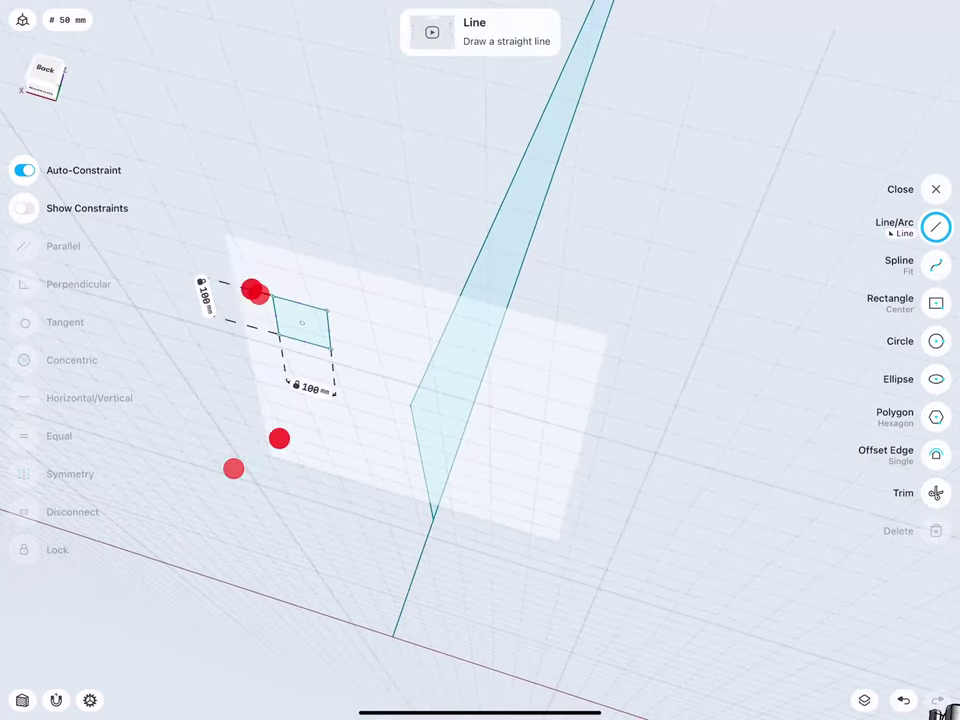
{"action": "left_click", "coordinate": [386, 274]}
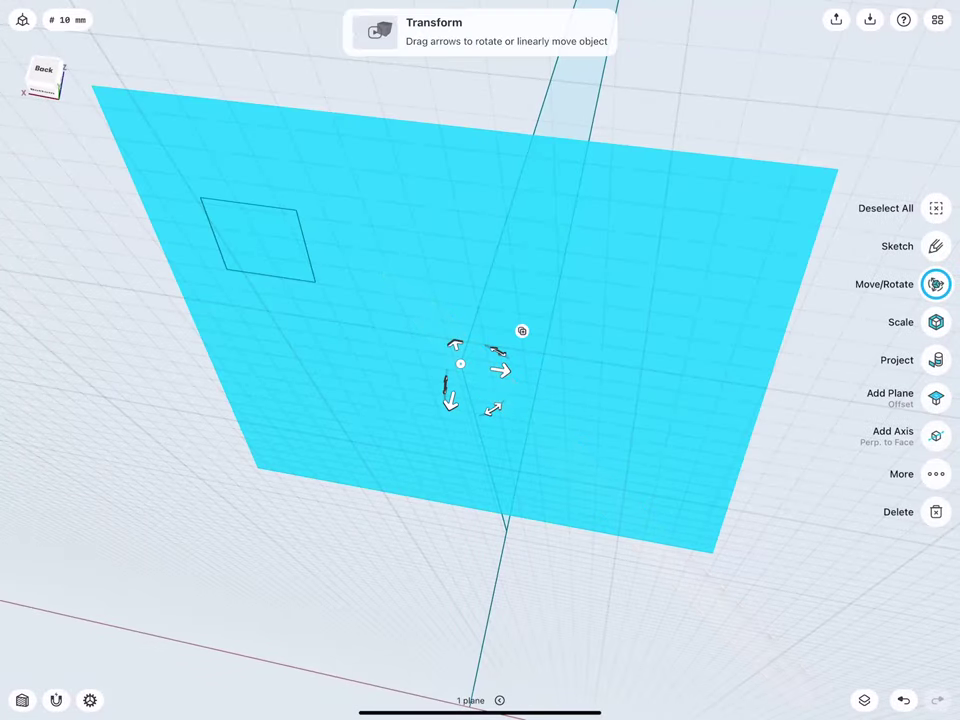
- Delete the small construction plane and select the square's face
{"action": "left_click", "coordinate": [930, 516]}
{"action": "scroll", "coordinate": [208, 270], "scroll_direction": "up", "scroll_amount": 5}
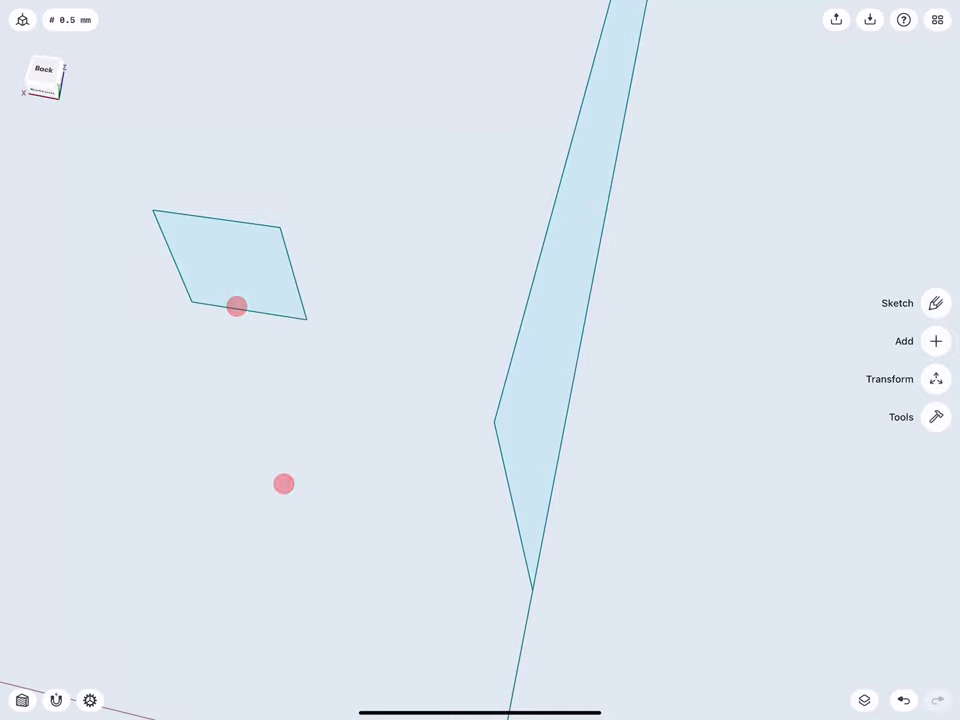
{"action": "left_click", "coordinate": [231, 279]}
- Translate the square sketch 282.353 mm from its corner to the tilted plane's bottom vertex
{"action": "left_click", "coordinate": [933, 491]}
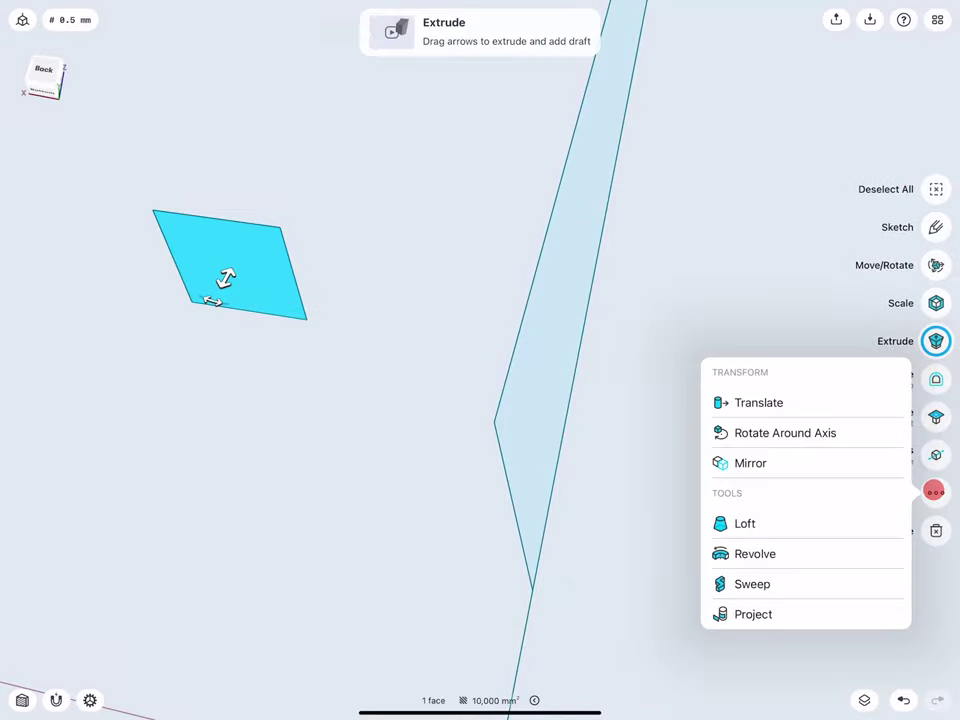
{"action": "left_click", "coordinate": [792, 400]}
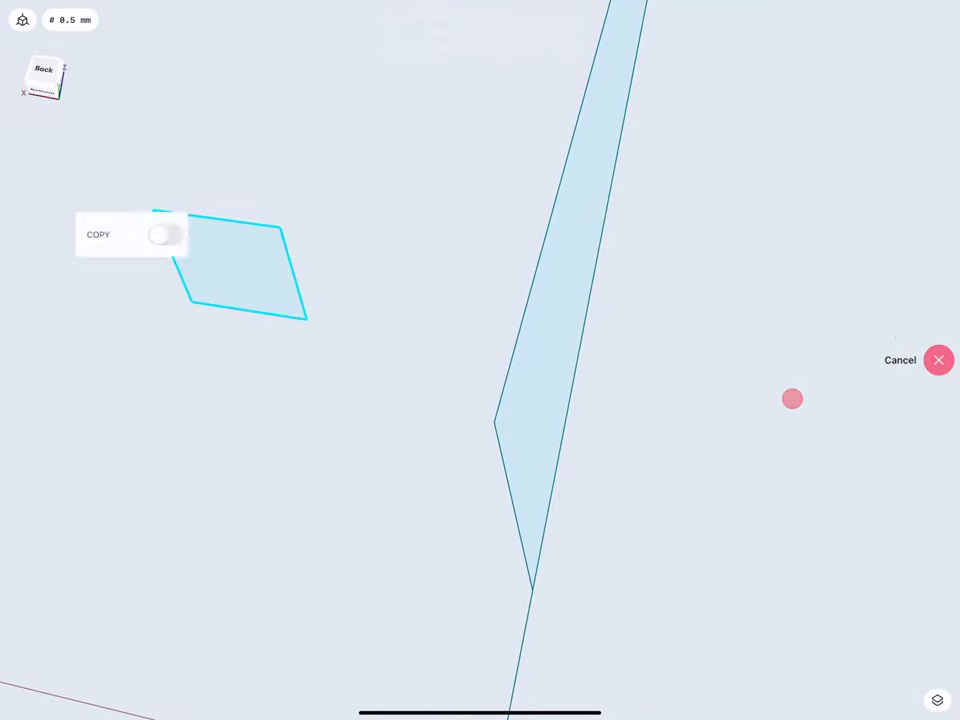
{"action": "left_click_drag", "start_coordinate": [216, 219], "coordinate": [286, 316]}
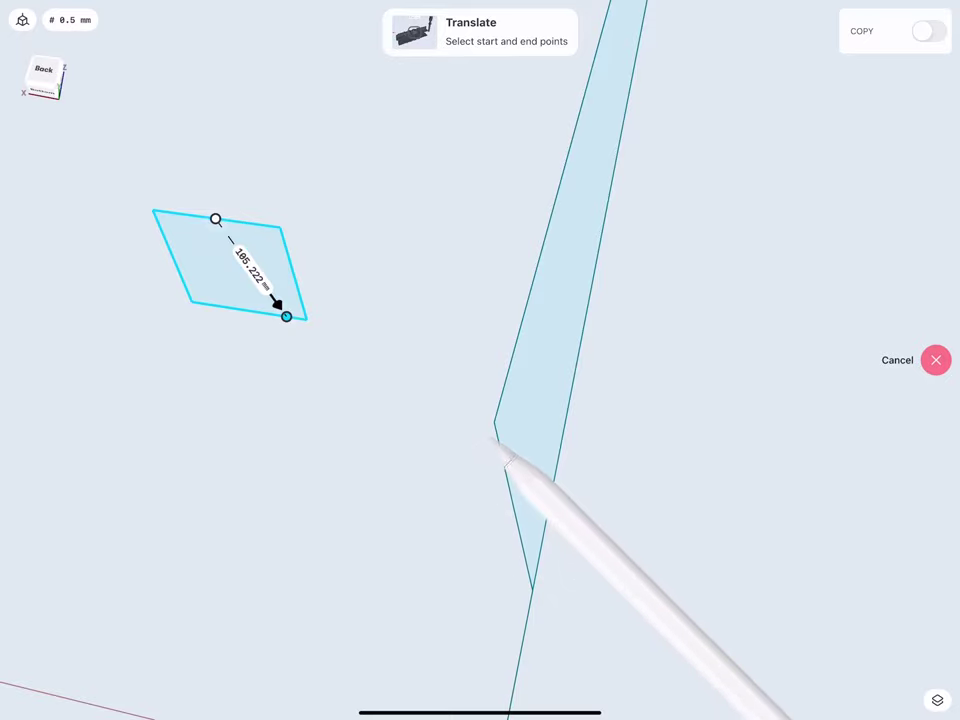
{"action": "left_click", "coordinate": [494, 422]}
{"action": "left_click_drag", "start_coordinate": [216, 219], "coordinate": [216, 219]}
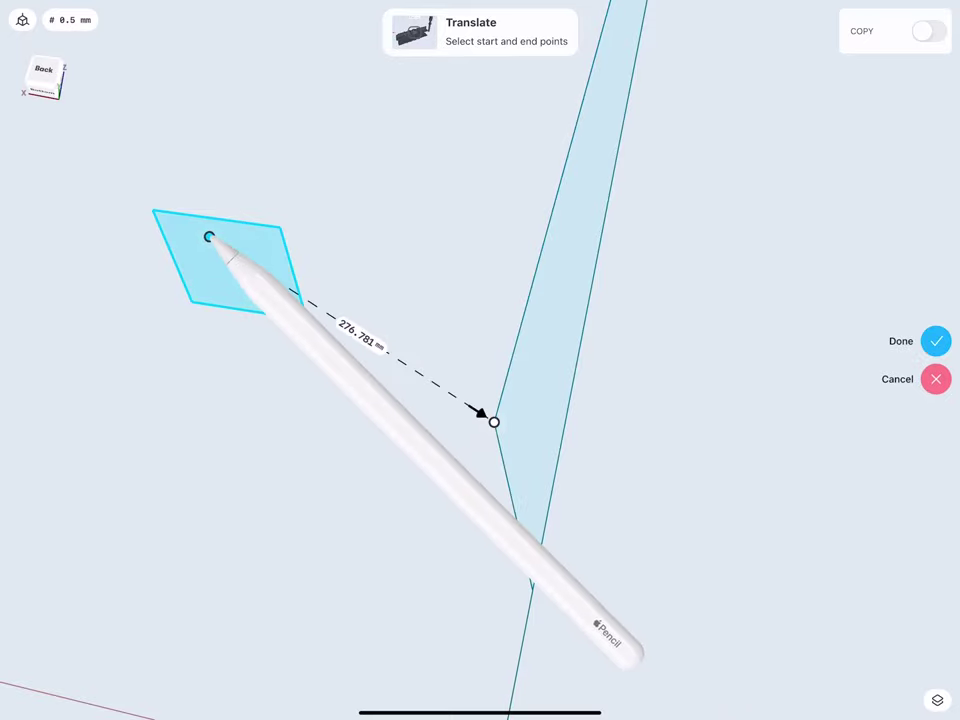
{"action": "mouse_move", "coordinate": [249, 199]}
{"action": "middle_mouse_down"}
{"action": "mouse_move", "coordinate": [215, 289]}
{"action": "mouse_move", "coordinate": [238, 285]}
{"action": "mouse_move", "coordinate": [239, 313]}
{"action": "mouse_move", "coordinate": [167, 302]}
{"action": "mouse_move", "coordinate": [178, 274]}
{"action": "mouse_move", "coordinate": [208, 279]}
{"action": "middle_mouse_up"}
- Place the 100 mm square, then sweep it along the tilted plane's edge into a long square bar
{"action": "left_click", "coordinate": [934, 341]}
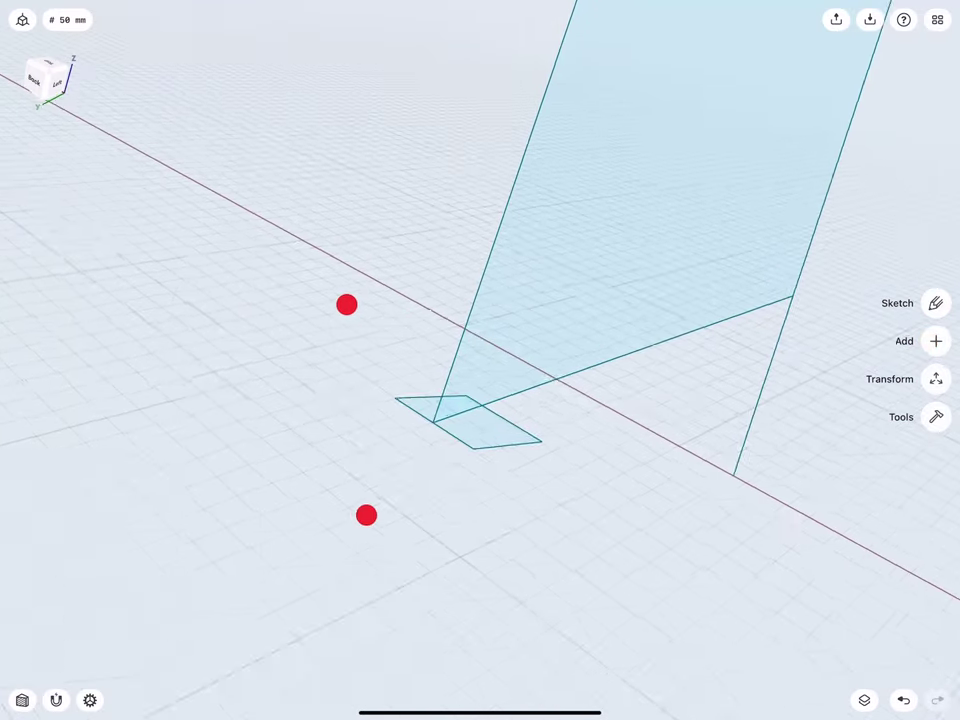
{"action": "mouse_move", "coordinate": [345, 304]}
{"action": "middle_mouse_down"}
{"action": "mouse_move", "coordinate": [272, 294]}
{"action": "mouse_move", "coordinate": [311, 309]}
{"action": "mouse_move", "coordinate": [369, 274]}
{"action": "mouse_move", "coordinate": [309, 328]}
{"action": "middle_mouse_up"}
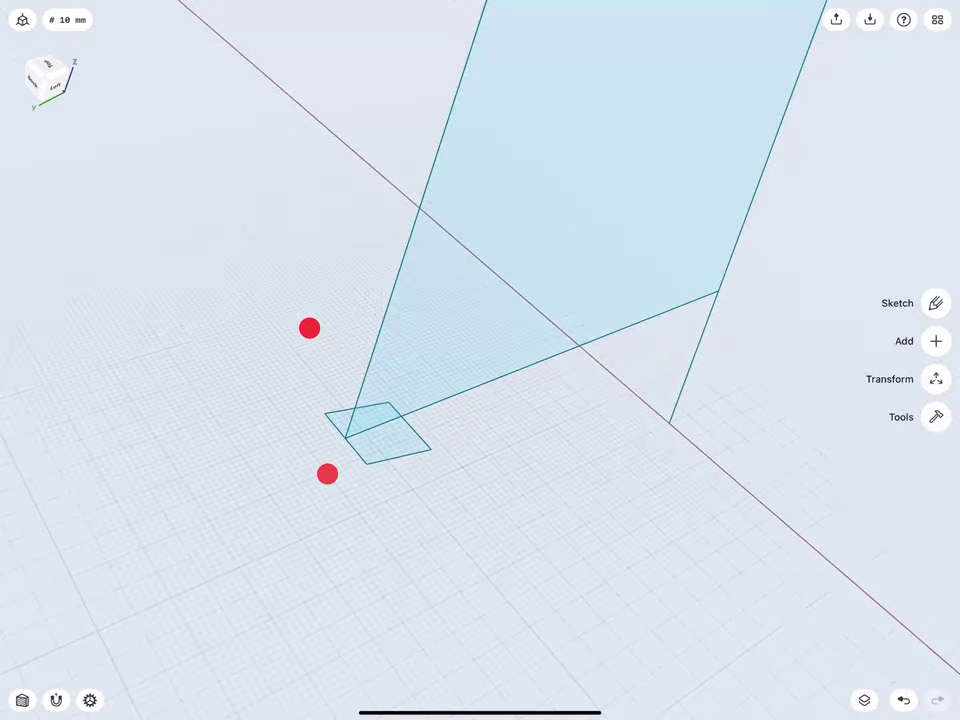
{"action": "left_click", "coordinate": [934, 416]}
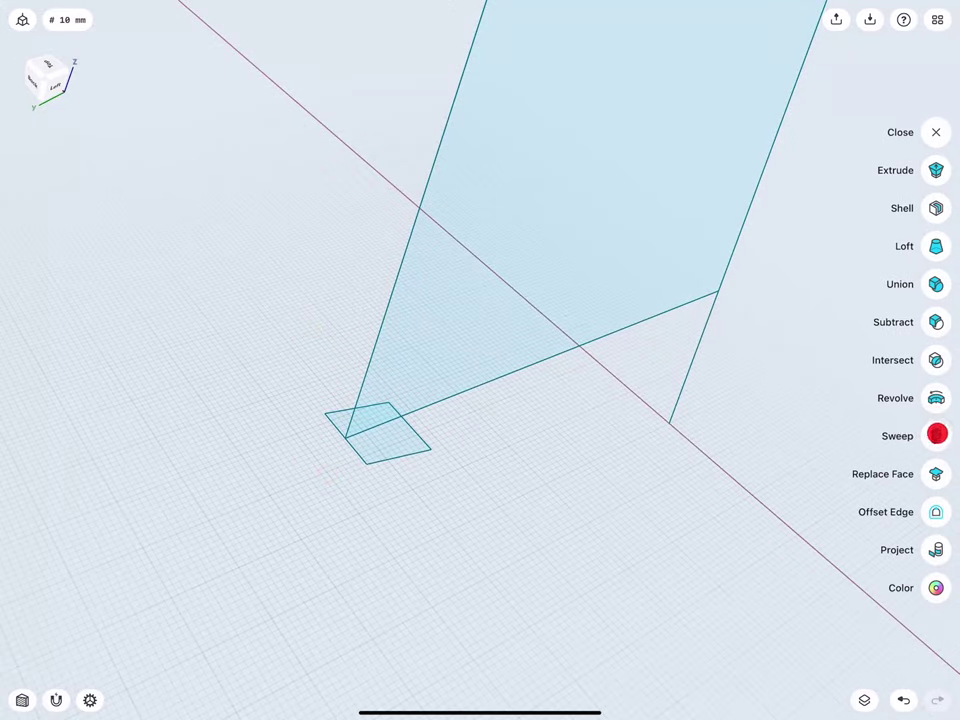
{"action": "left_click", "coordinate": [936, 435]}
{"action": "left_click", "coordinate": [385, 445]}
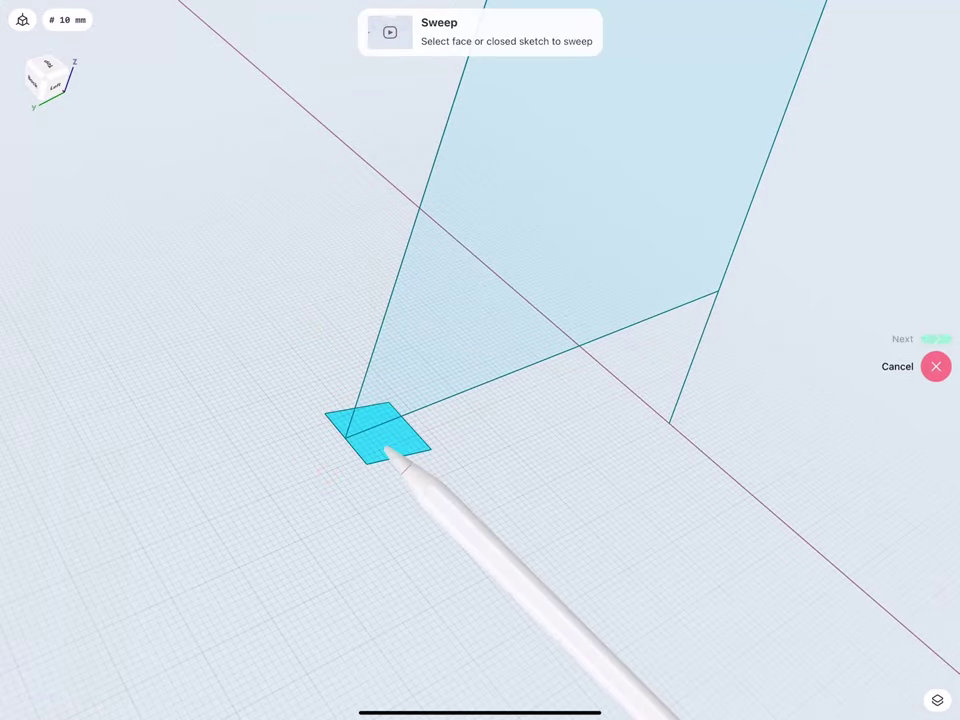
{"action": "left_click", "coordinate": [931, 338]}
{"action": "left_click", "coordinate": [367, 369]}
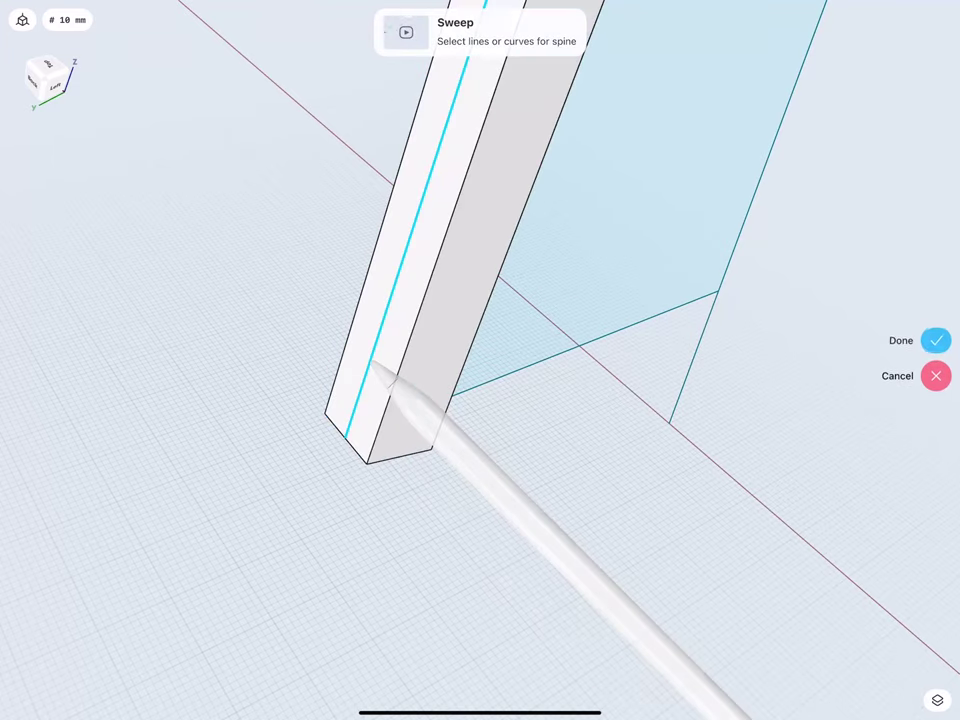
{"action": "scroll", "coordinate": [365, 320], "scroll_direction": "down", "scroll_amount": 5}
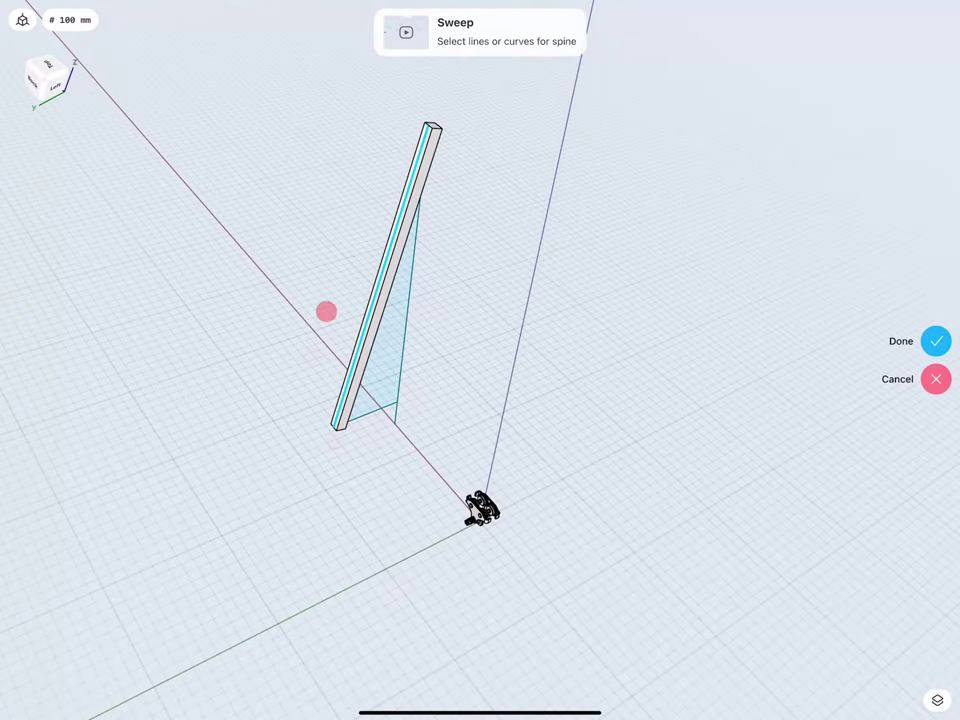
{"action": "left_click", "coordinate": [936, 341]}
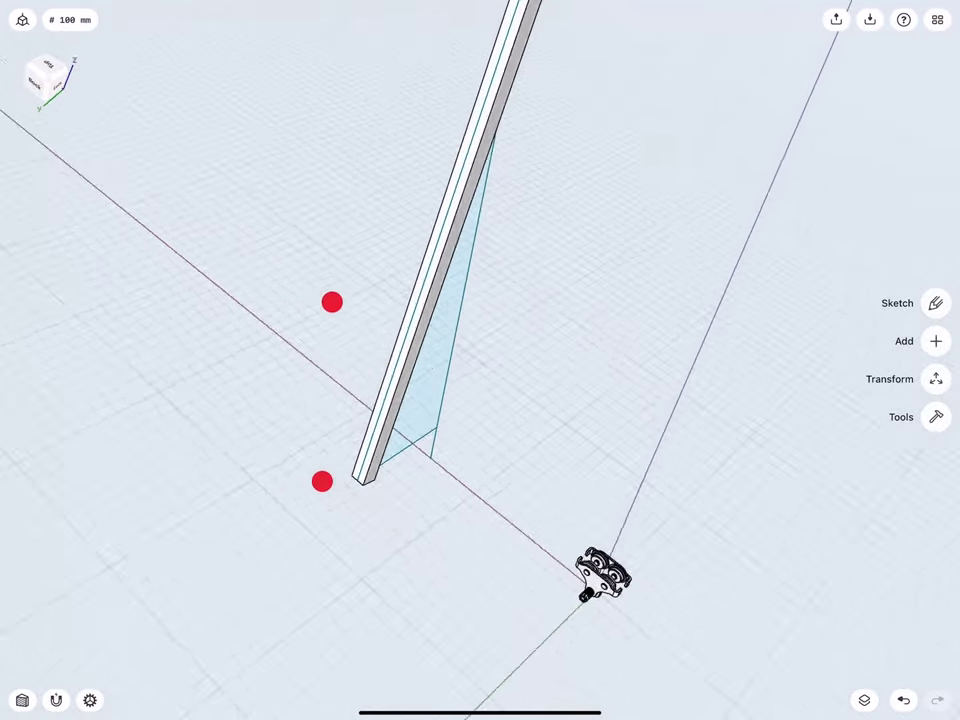
{"action": "mouse_move", "coordinate": [326, 391]}
{"action": "middle_mouse_down"}
{"action": "mouse_move", "coordinate": [351, 433]}
{"action": "mouse_move", "coordinate": [350, 302]}
{"action": "mouse_move", "coordinate": [364, 346]}
{"action": "middle_mouse_up"}
- Start a sketch on the beam's face and draw a 2600 mm vertical line up from the origin
{"action": "double_click", "coordinate": [386, 190]}
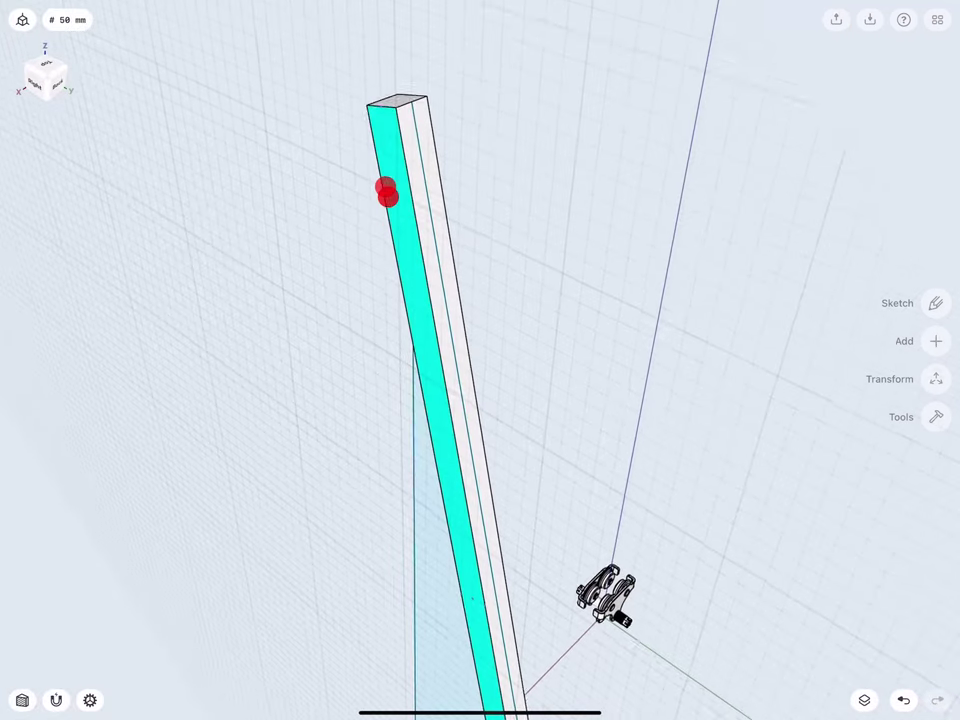
{"action": "middle_click_drag", "start_coordinate": [368, 517], "coordinate": [368, 397]}
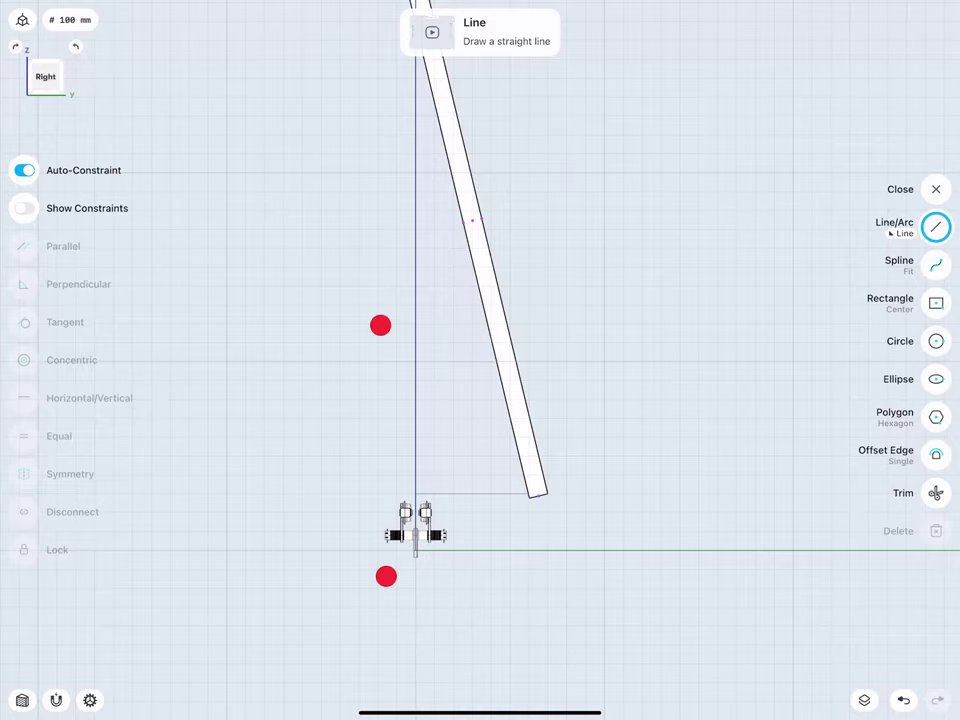
{"action": "scroll", "coordinate": [383, 450], "scroll_direction": "down", "scroll_amount": 3}
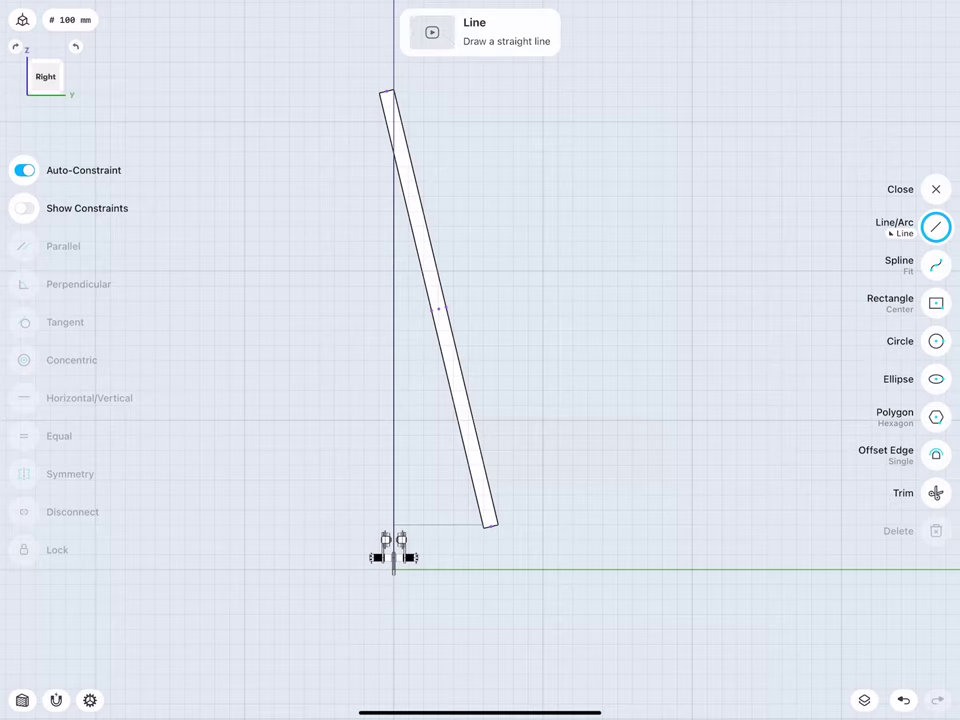
{"action": "left_click_drag", "start_coordinate": [393, 566], "coordinate": [393, 182]}
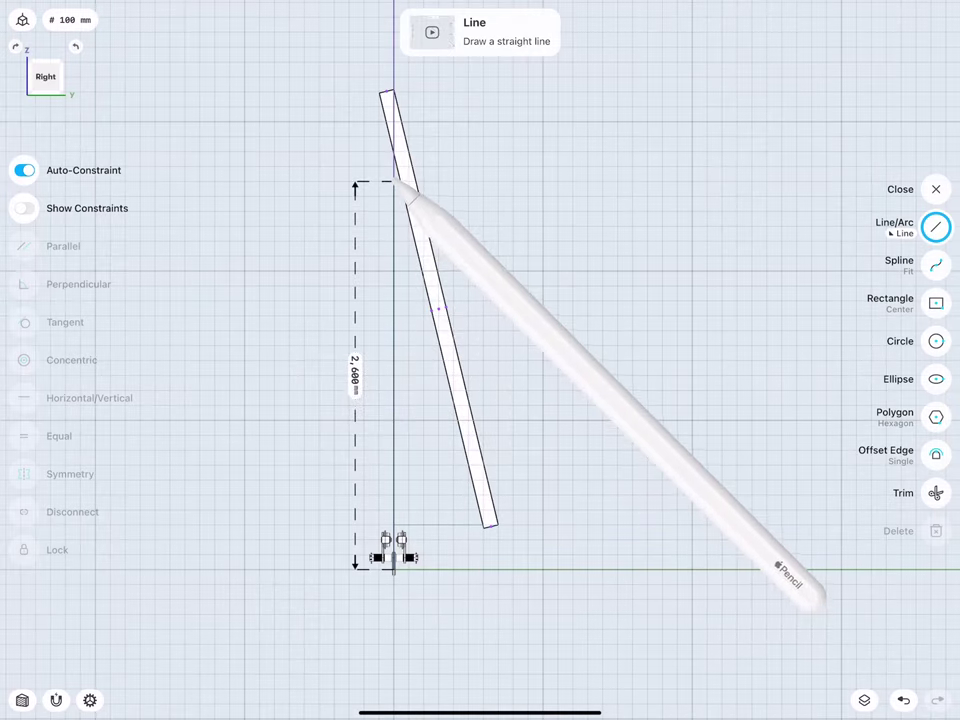
{"action": "left_click", "coordinate": [354, 372]}
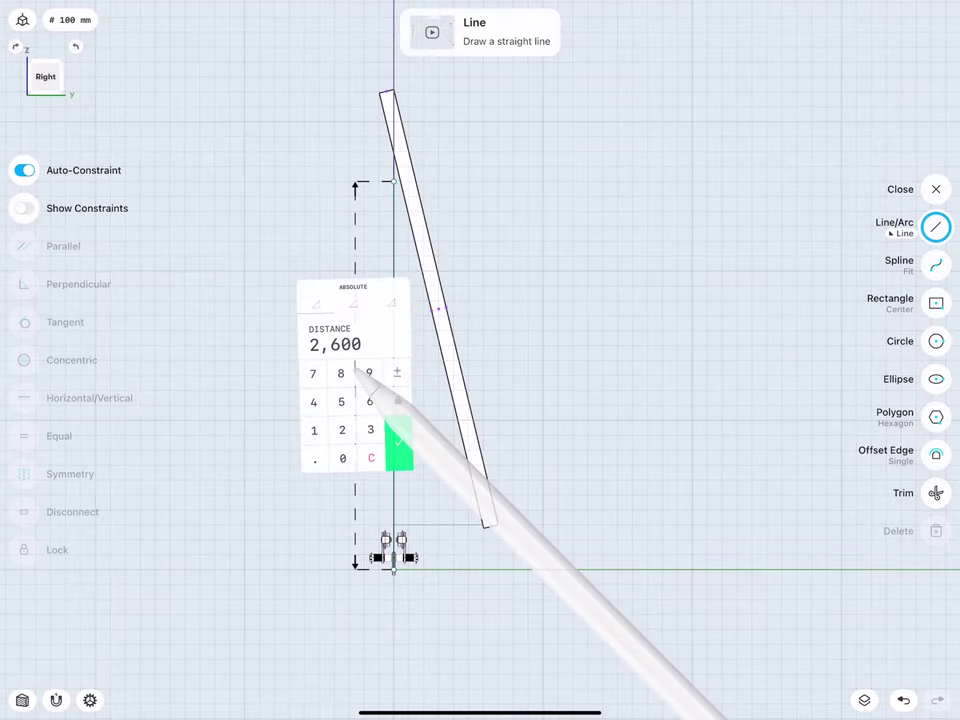
{"action": "left_click", "coordinate": [395, 436]}
- Draw a 200 mm horizontal line from the top of the 2600 mm line
{"action": "scroll", "coordinate": [352, 240], "scroll_direction": "up", "scroll_amount": 2}
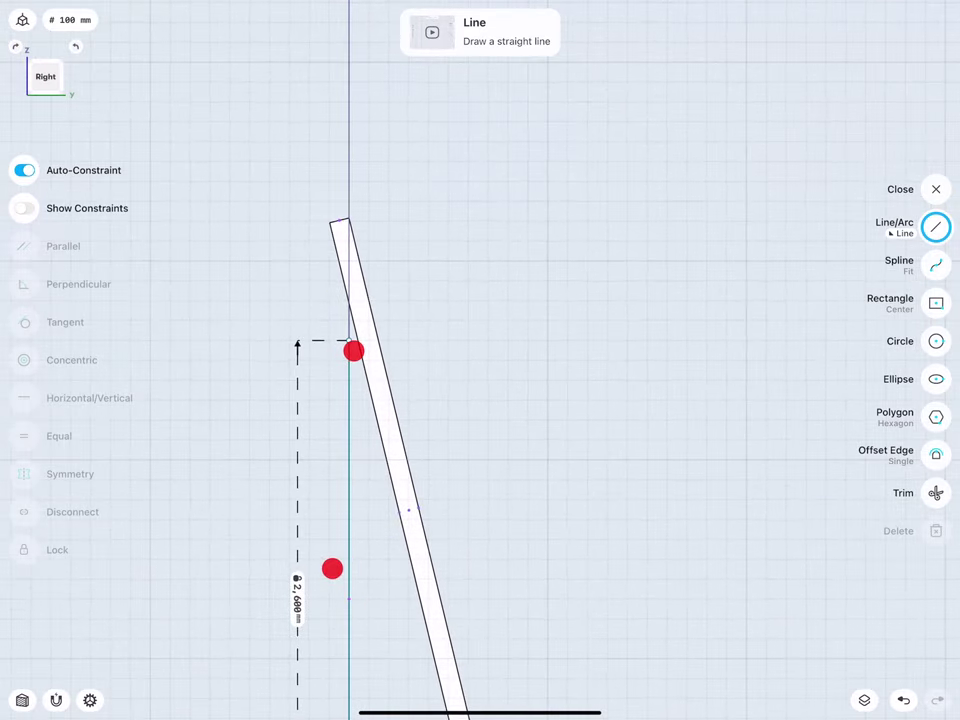
{"action": "scroll", "coordinate": [317, 368], "scroll_direction": "up", "scroll_amount": 2}
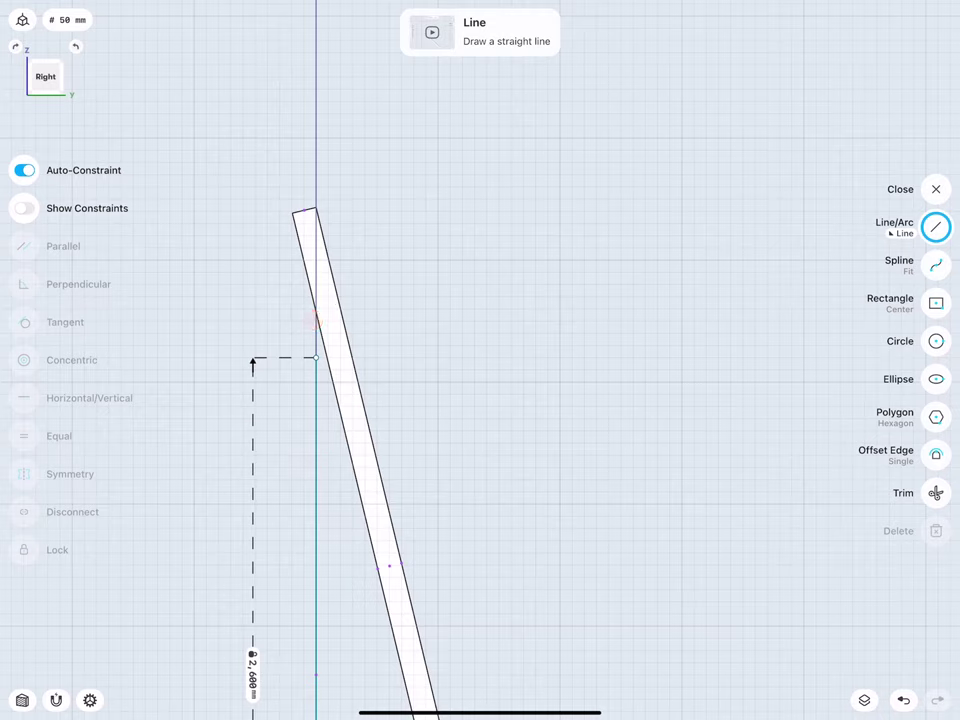
{"action": "left_click_drag", "start_coordinate": [316, 357], "coordinate": [365, 357]}
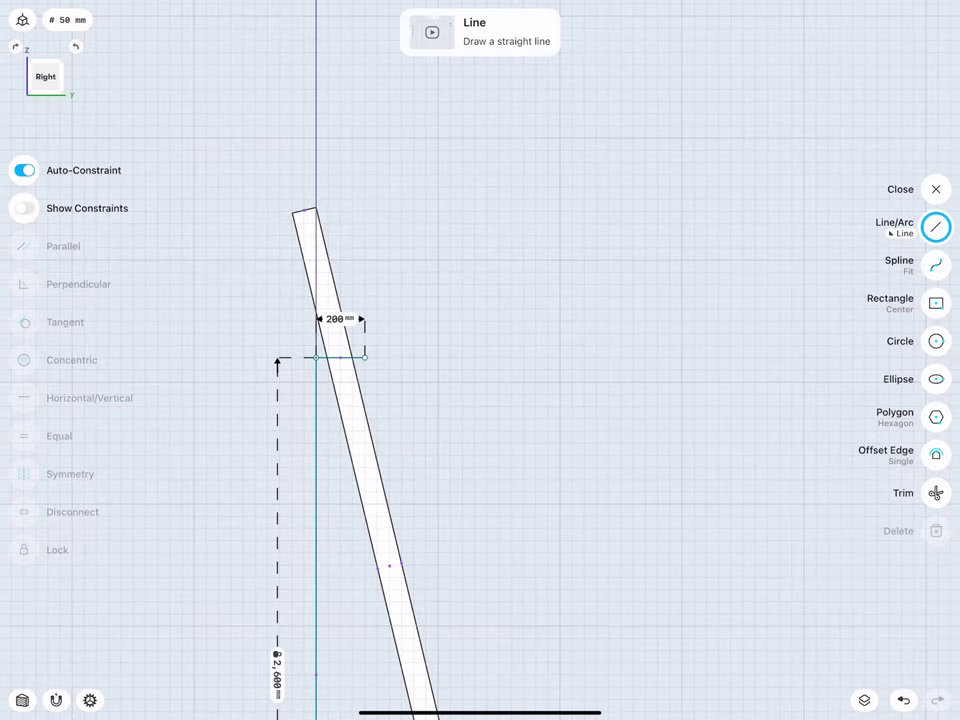
{"action": "left_click_drag", "start_coordinate": [340, 318], "coordinate": [350, 418]}
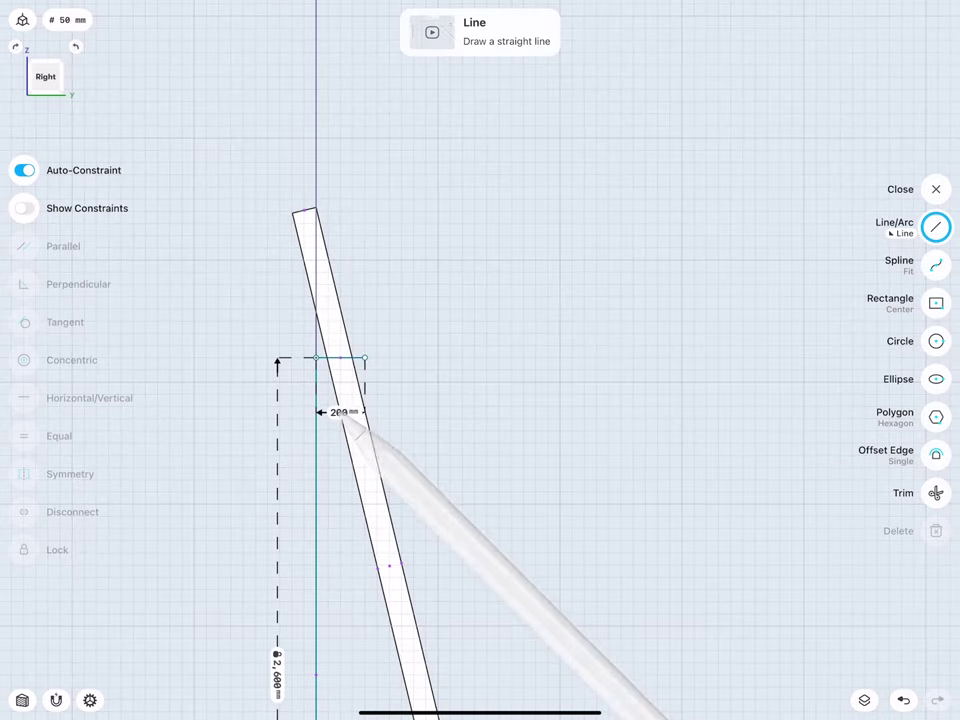
{"action": "left_click", "coordinate": [345, 413]}
{"action": "left_click", "coordinate": [387, 475]}
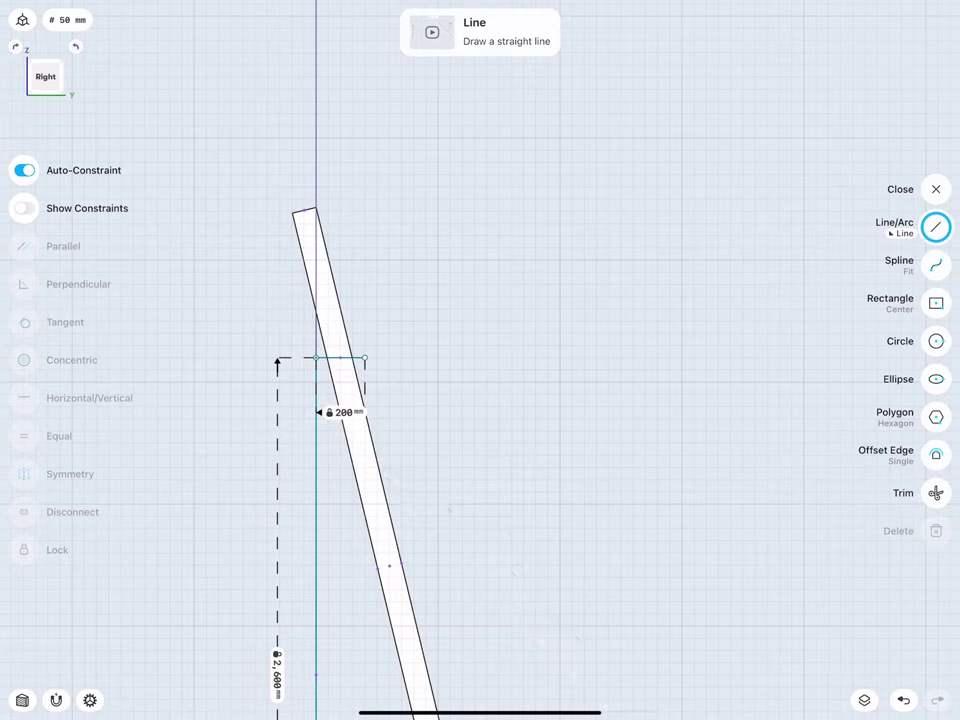
- Add a 290 mm vertical line and close the 200 × 290 mm rectangle
{"action": "left_click_drag", "start_coordinate": [365, 357], "coordinate": [365, 297]}
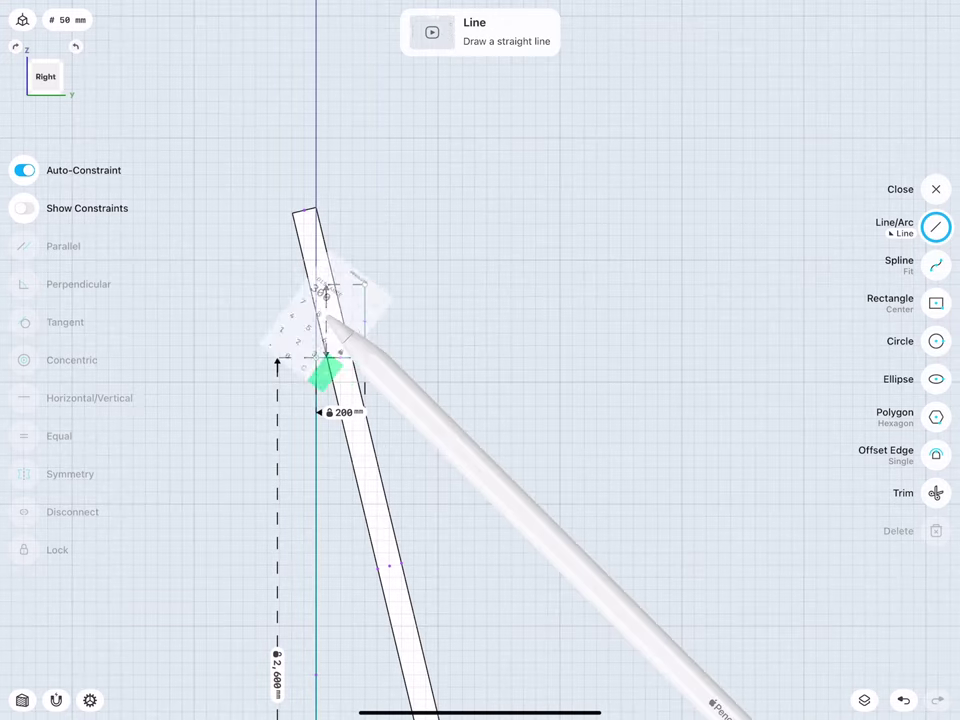
{"action": "left_click", "coordinate": [320, 350]}
{"action": "left_click", "coordinate": [312, 376]}
{"action": "left_click", "coordinate": [340, 318]}
{"action": "left_click", "coordinate": [312, 402]}
{"action": "left_click", "coordinate": [368, 388]}
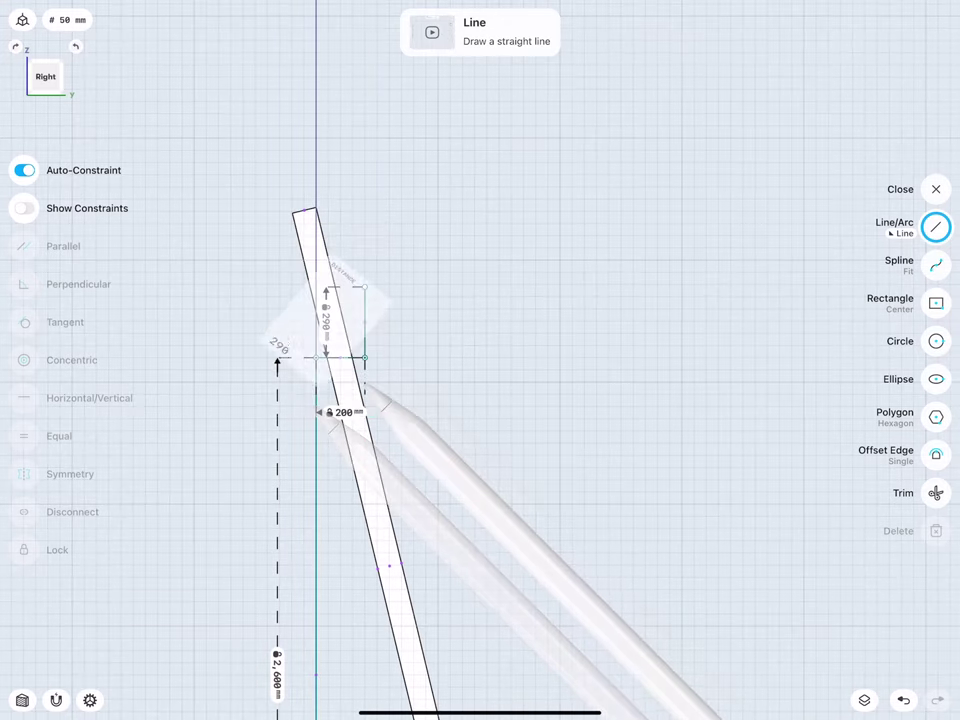
{"action": "scroll", "coordinate": [271, 401], "scroll_direction": "down", "scroll_amount": 1}
{"action": "scroll", "coordinate": [271, 401], "scroll_direction": "up", "scroll_amount": 2}
{"action": "scroll", "coordinate": [360, 427], "scroll_direction": "down", "scroll_amount": 1}
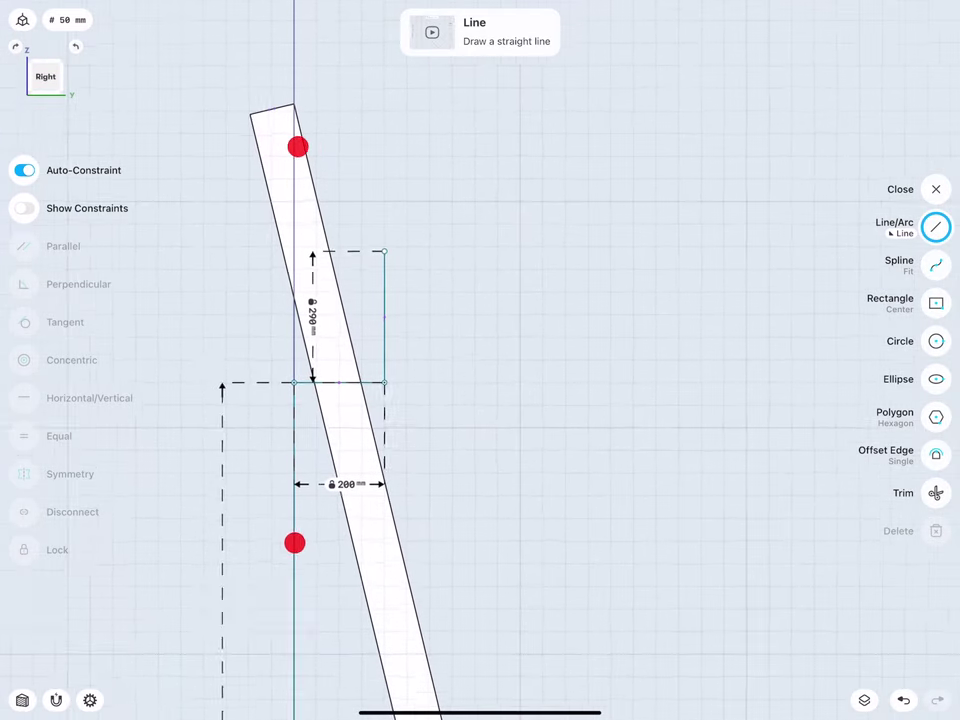
{"action": "scroll", "coordinate": [296, 344], "scroll_direction": "up", "scroll_amount": 1}
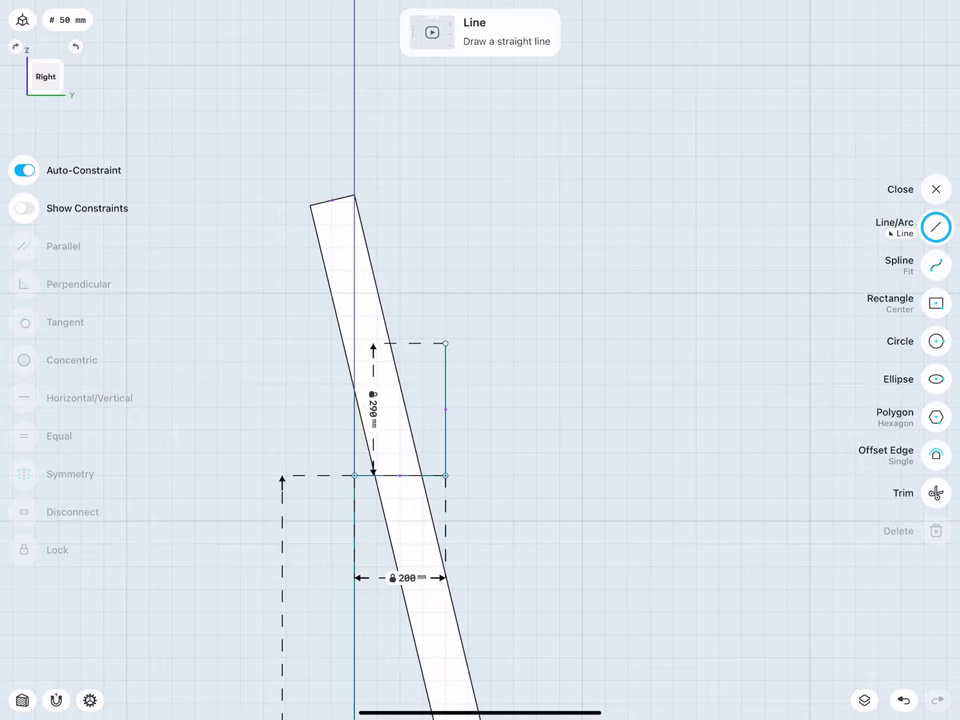
{"action": "left_click", "coordinate": [354, 343]}
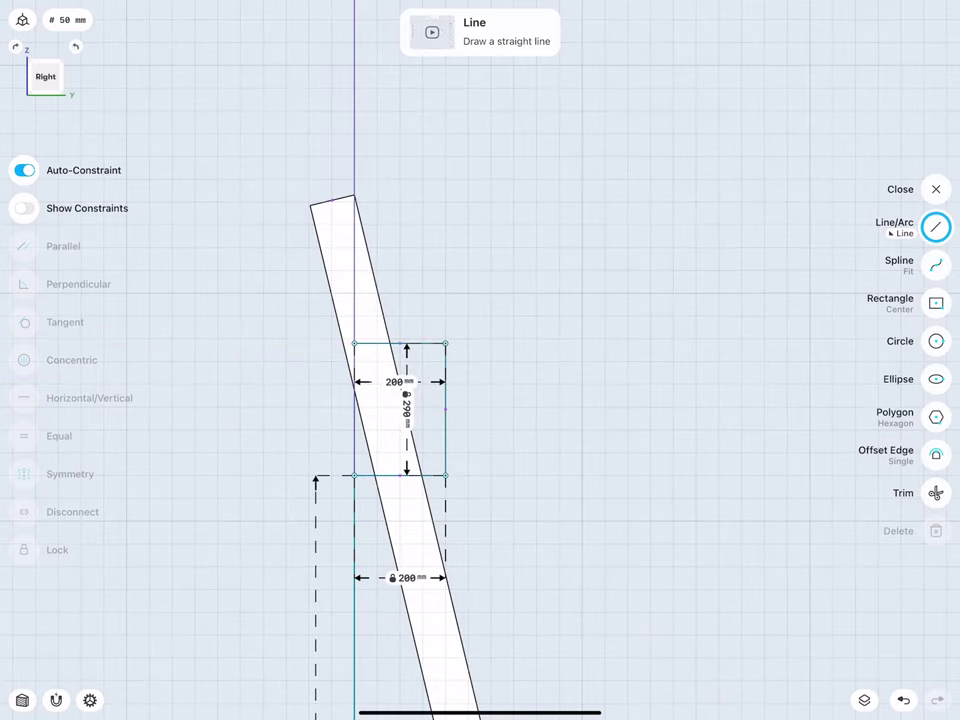
{"action": "left_click", "coordinate": [354, 343]}
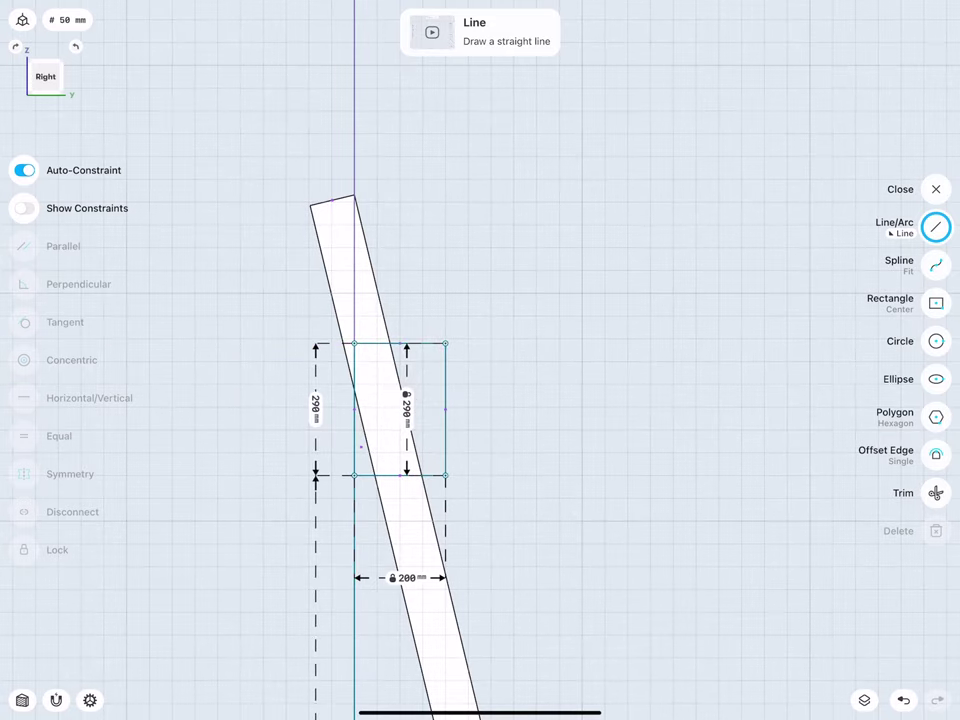
- Draw the 500 × 750 mm outline with a 460 mm side and 500 mm top edge
{"action": "scroll", "coordinate": [338, 452], "scroll_direction": "down", "scroll_amount": 2}
{"action": "left_click_drag", "start_coordinate": [442, 366], "coordinate": [442, 184]}
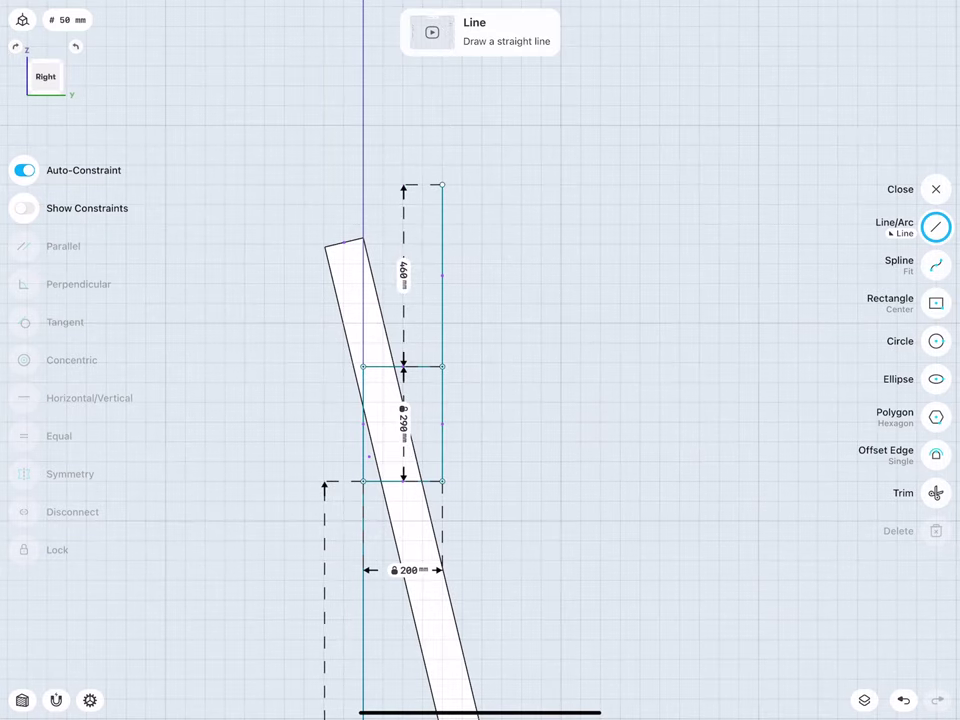
{"action": "left_click_drag", "start_coordinate": [404, 272], "coordinate": [514, 272]}
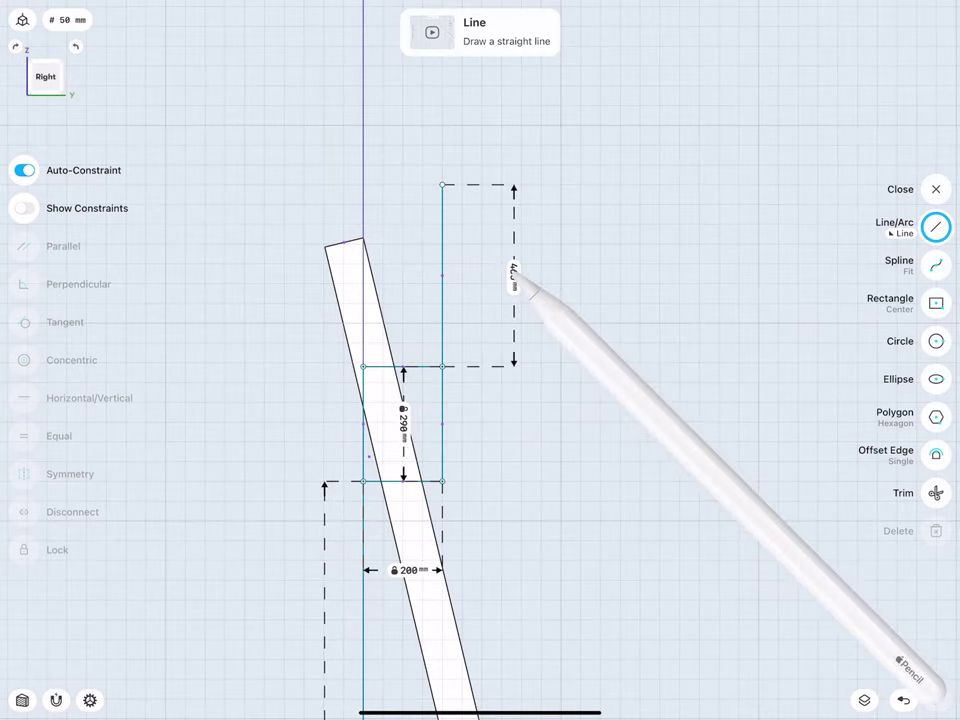
{"action": "left_click", "coordinate": [514, 274]}
{"action": "left_click", "coordinate": [557, 343]}
{"action": "left_click_drag", "start_coordinate": [442, 184], "coordinate": [245, 184]}
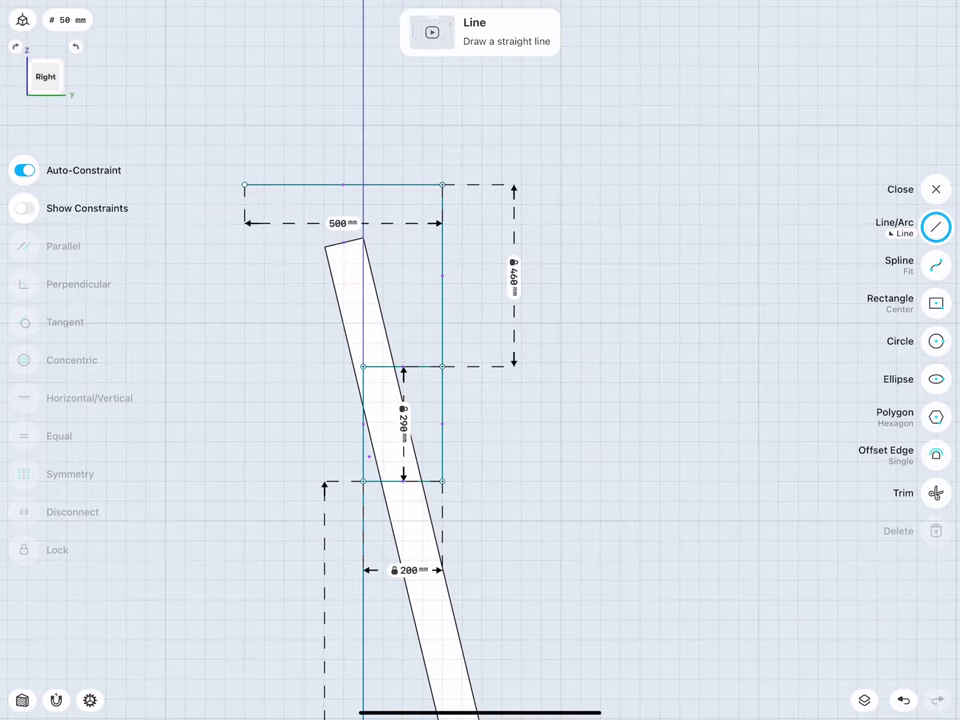
{"action": "left_click", "coordinate": [343, 223]}
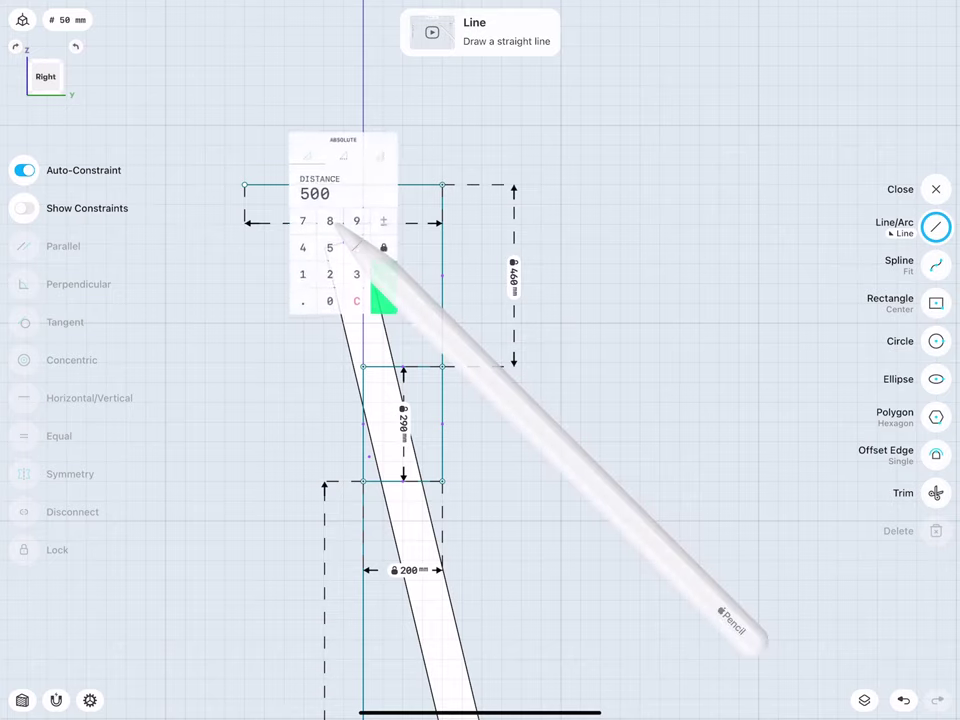
{"action": "left_click", "coordinate": [381, 296]}
{"action": "left_click_drag", "start_coordinate": [245, 184], "coordinate": [245, 481]}
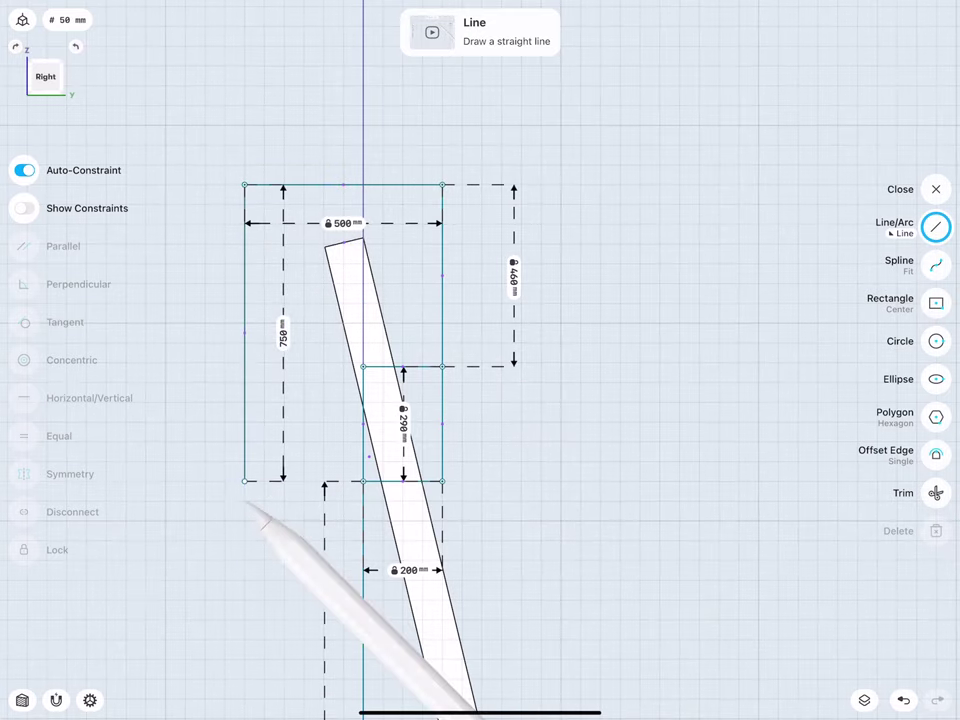
{"action": "mouse_move", "coordinate": [245, 481]}
{"action": "left_mouse_down"}
{"action": "mouse_move", "coordinate": [240, 456]}
{"action": "mouse_move", "coordinate": [363, 481]}
{"action": "left_mouse_up"}
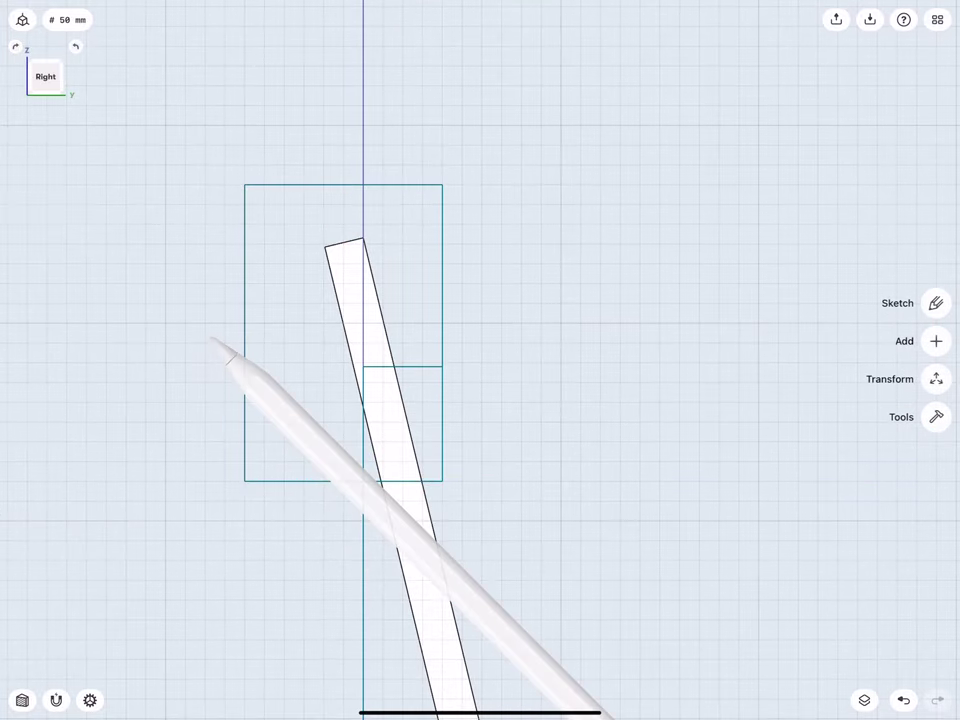
- Select Sketch plane 03 from the items list and move it 100 mm sideways
{"action": "mouse_move", "coordinate": [312, 372]}
{"action": "middle_mouse_down"}
{"action": "mouse_move", "coordinate": [290, 374]}
{"action": "mouse_move", "coordinate": [328, 394]}
{"action": "middle_mouse_up"}
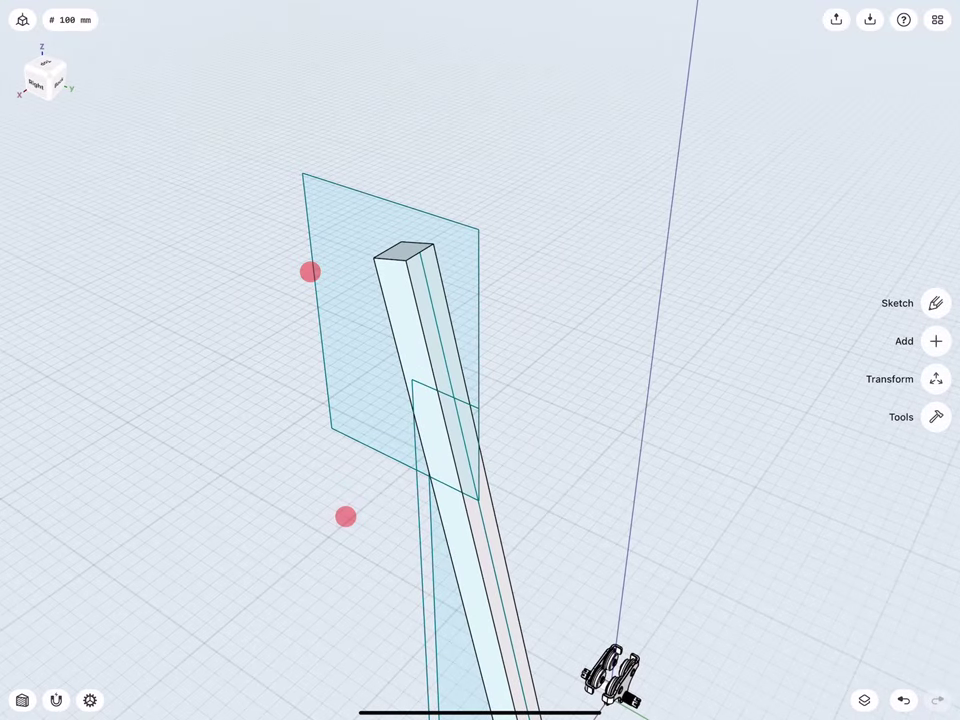
{"action": "left_click", "coordinate": [332, 396]}
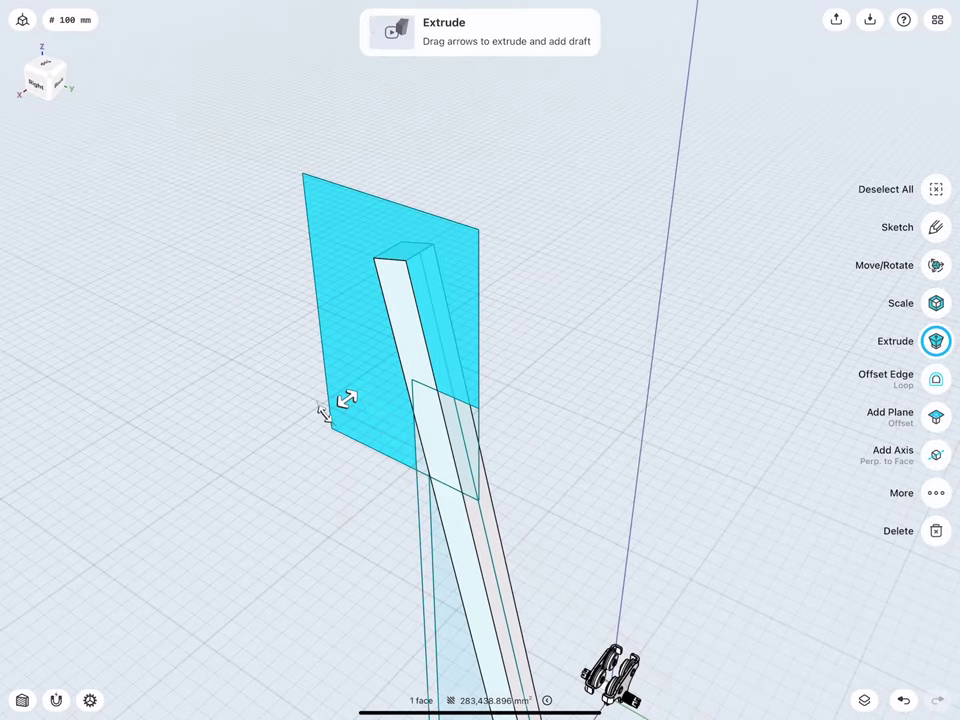
{"action": "left_click", "coordinate": [282, 338]}
{"action": "left_click", "coordinate": [865, 700]}
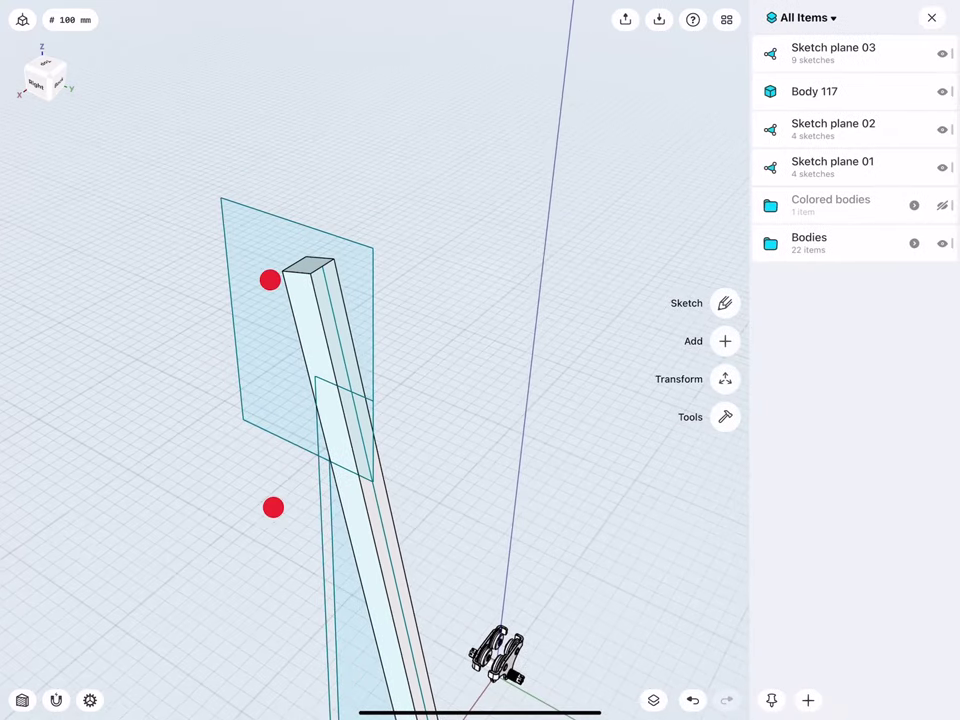
{"action": "middle_click_drag", "start_coordinate": [271, 392], "coordinate": [298, 373]}
{"action": "left_click", "coordinate": [866, 47]}
{"action": "middle_click_drag", "start_coordinate": [310, 432], "coordinate": [312, 320]}
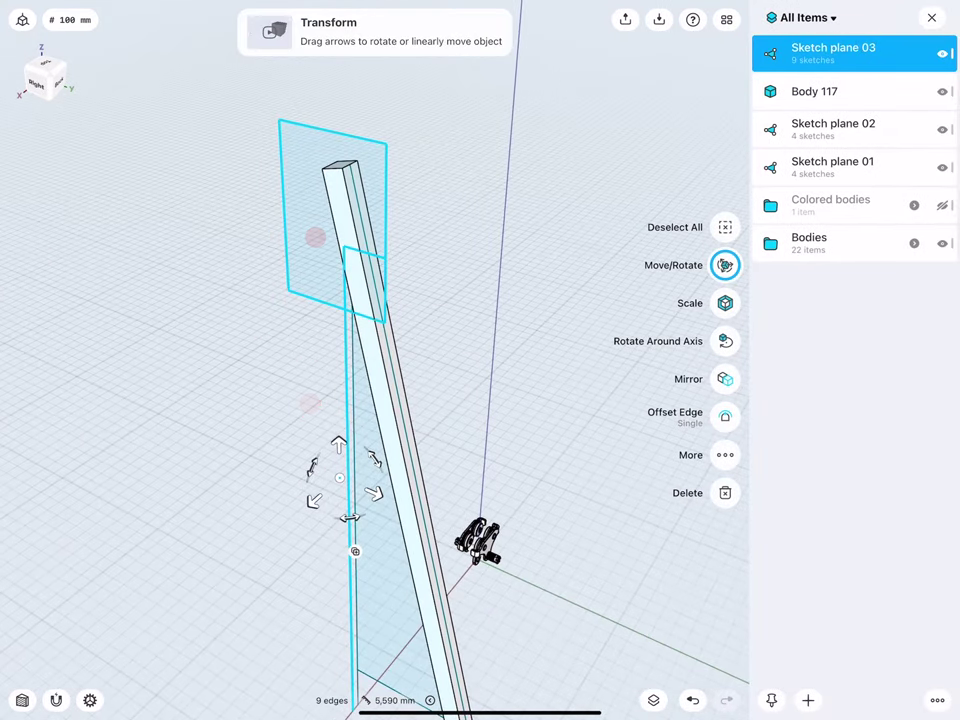
{"action": "left_click_drag", "start_coordinate": [314, 500], "coordinate": [301, 512]}
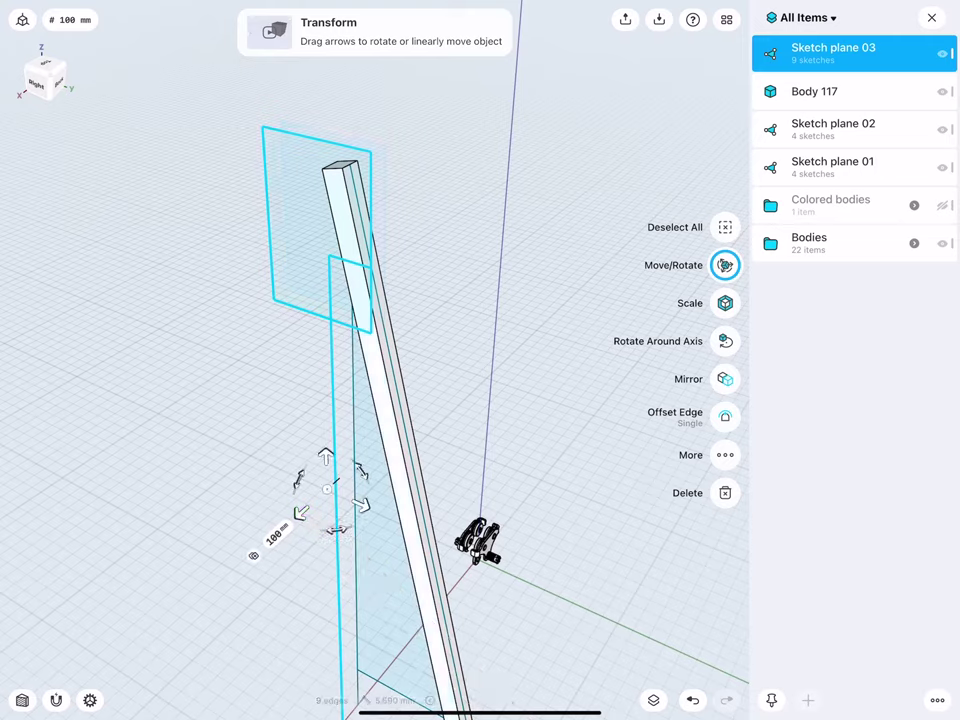
{"action": "left_click", "coordinate": [275, 533]}
{"action": "left_click", "coordinate": [317, 568]}
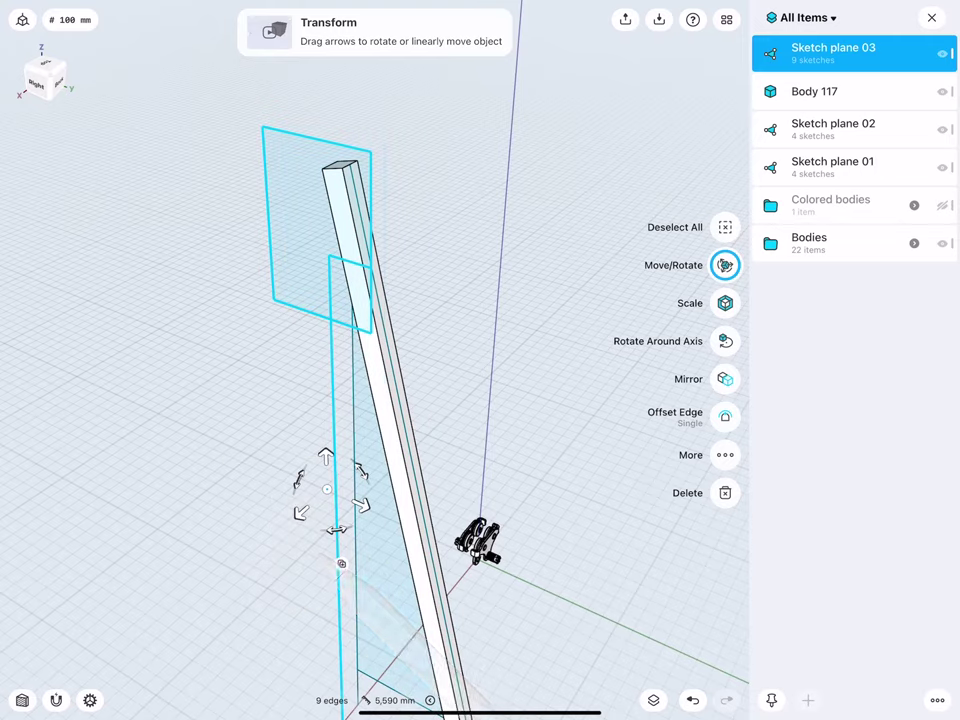
{"action": "left_click", "coordinate": [208, 390]}
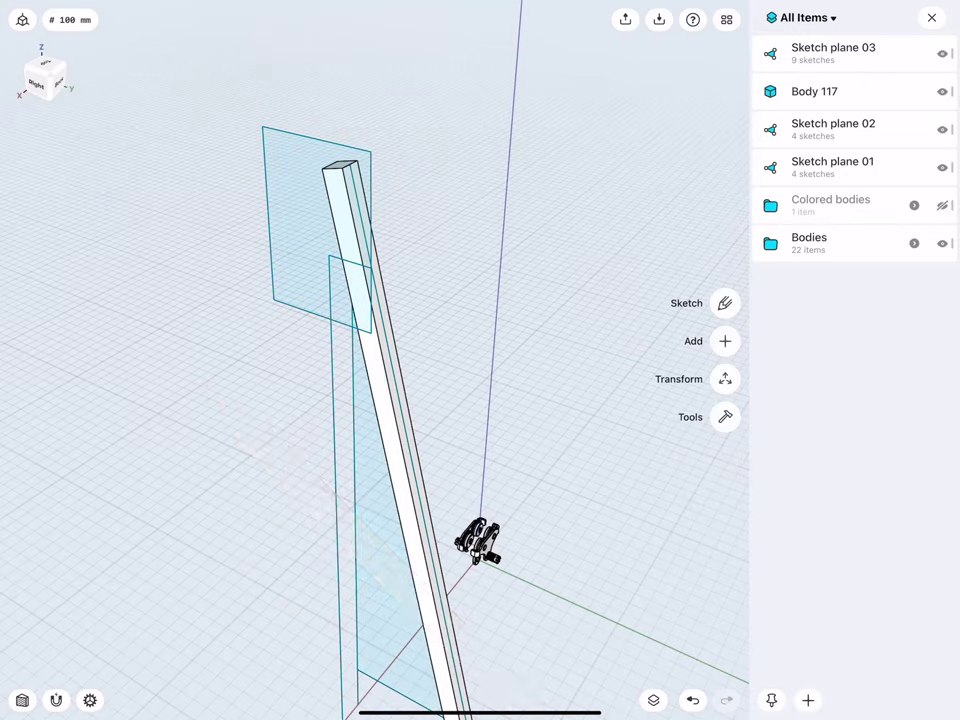
- Turn on Show Hidden Edges in the appearance settings
{"action": "scroll", "coordinate": [280, 300], "scroll_direction": "up", "scroll_amount": 5}
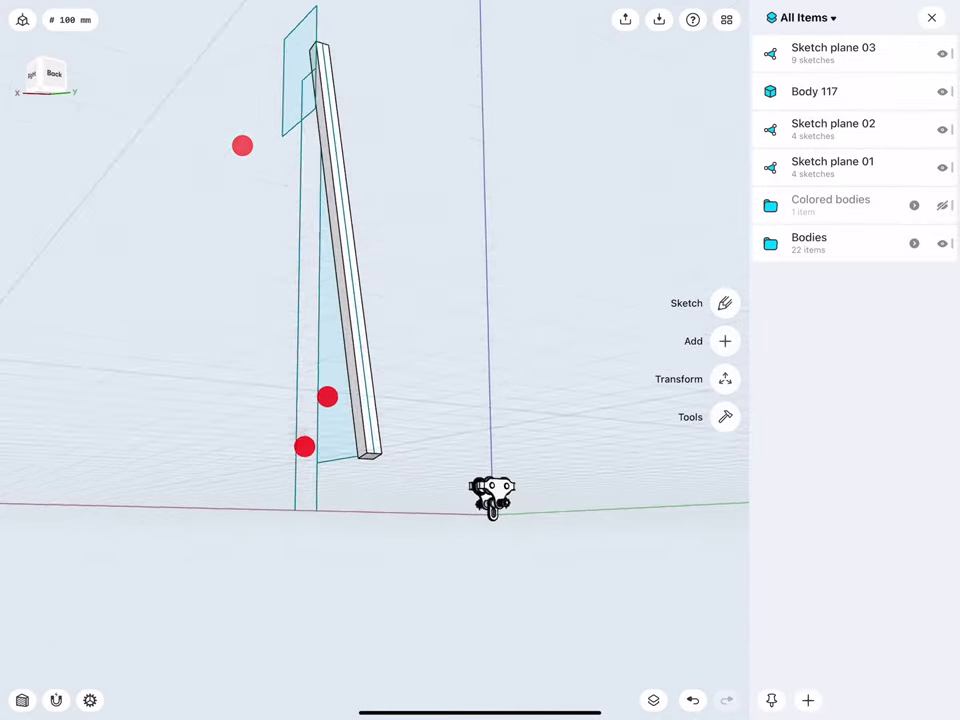
{"action": "scroll", "coordinate": [290, 400], "scroll_direction": "up", "scroll_amount": 3}
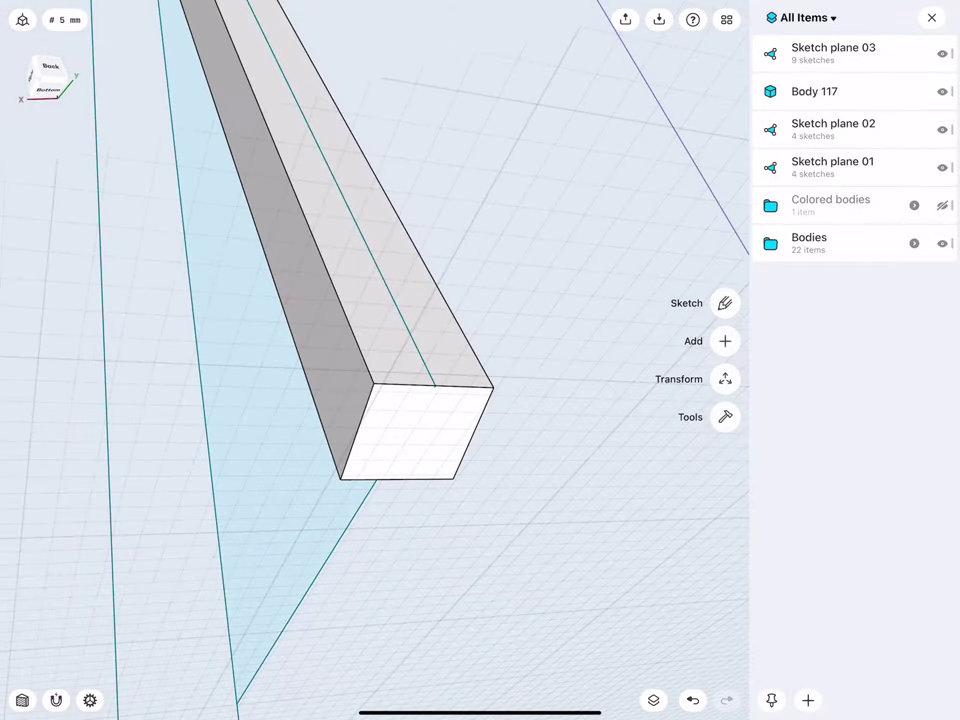
{"action": "left_click", "coordinate": [357, 343]}
{"action": "left_click", "coordinate": [455, 545]}
{"action": "left_click", "coordinate": [22, 19]}
{"action": "left_click", "coordinate": [166, 62]}
{"action": "left_click", "coordinate": [190, 191]}
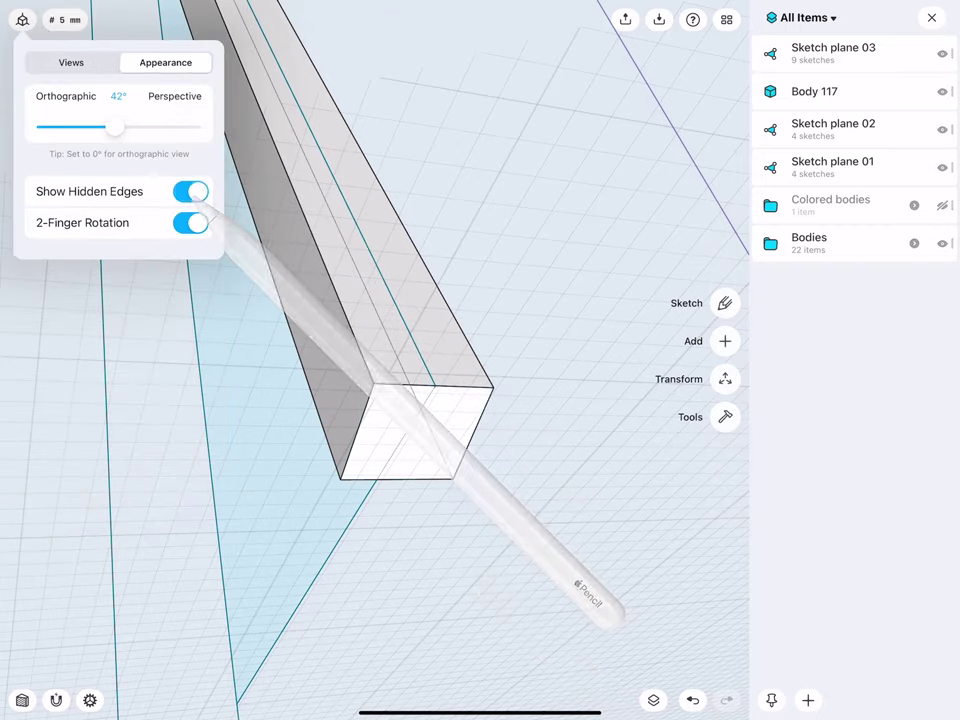
{"action": "left_click", "coordinate": [437, 537]}
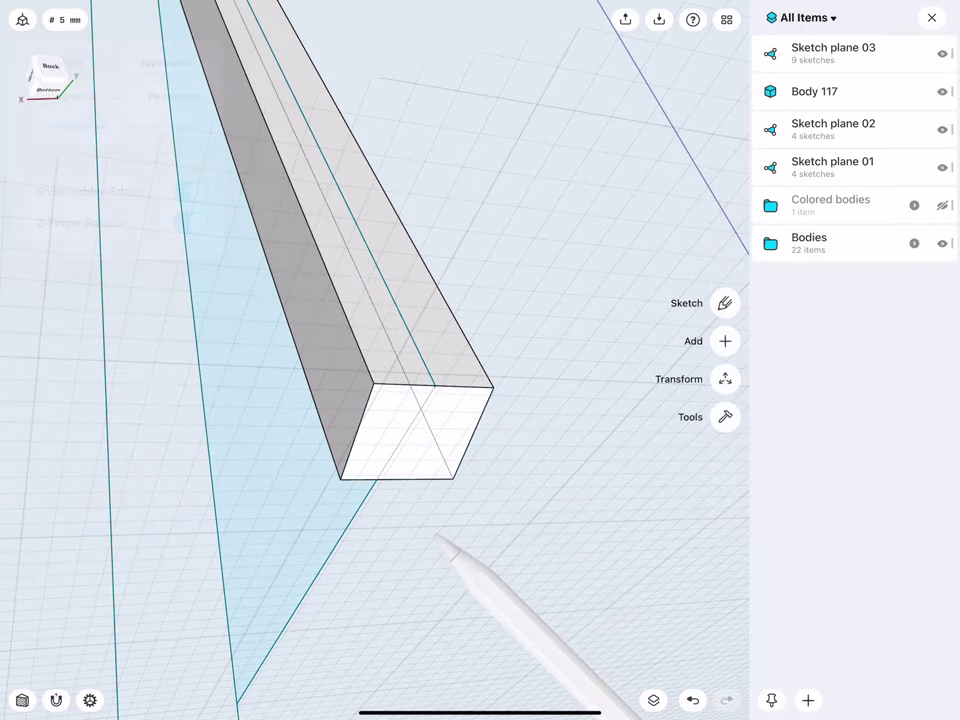
- Fillet the bar's four long edges with a 15 mm radius
{"action": "left_click", "coordinate": [435, 435]}
{"action": "left_click", "coordinate": [465, 342]}
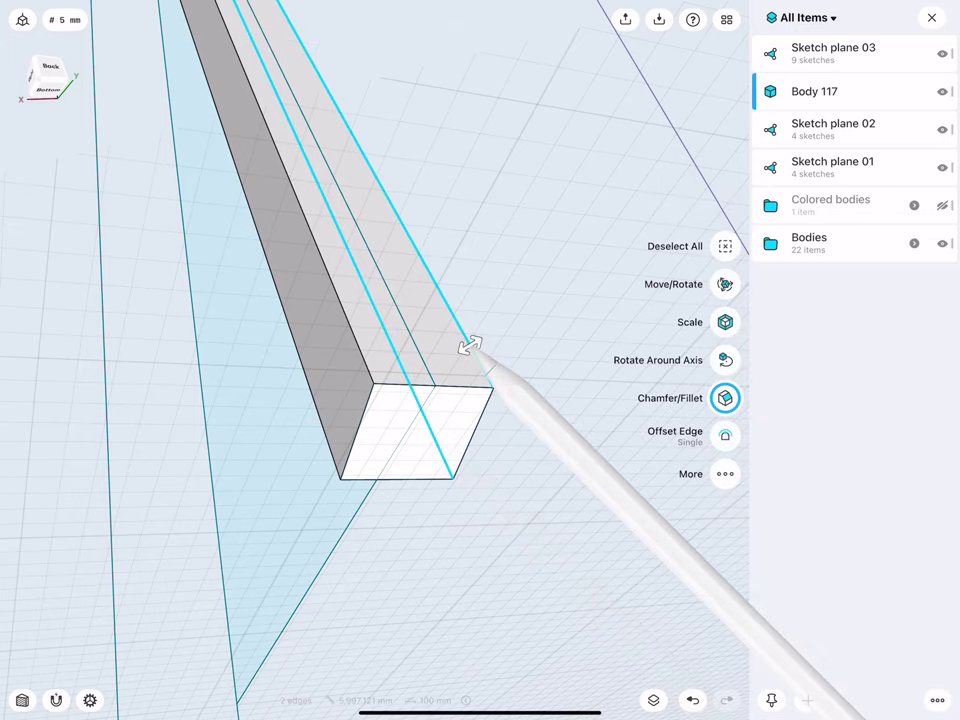
{"action": "left_click", "coordinate": [330, 440]}
{"action": "left_click", "coordinate": [360, 349]}
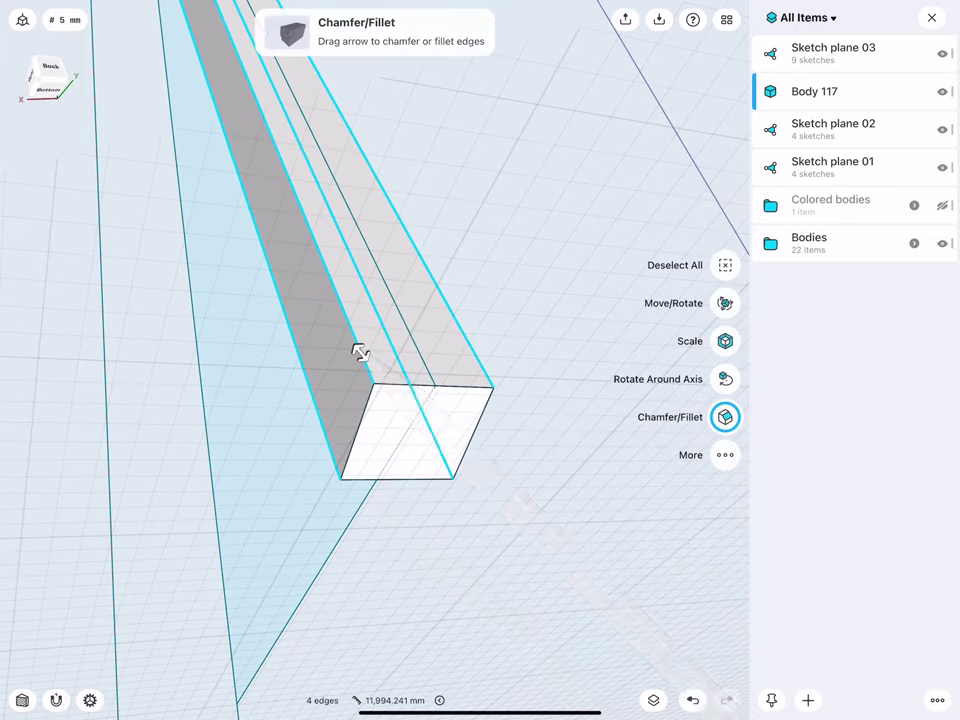
{"action": "left_click_drag", "start_coordinate": [360, 349], "coordinate": [340, 329]}
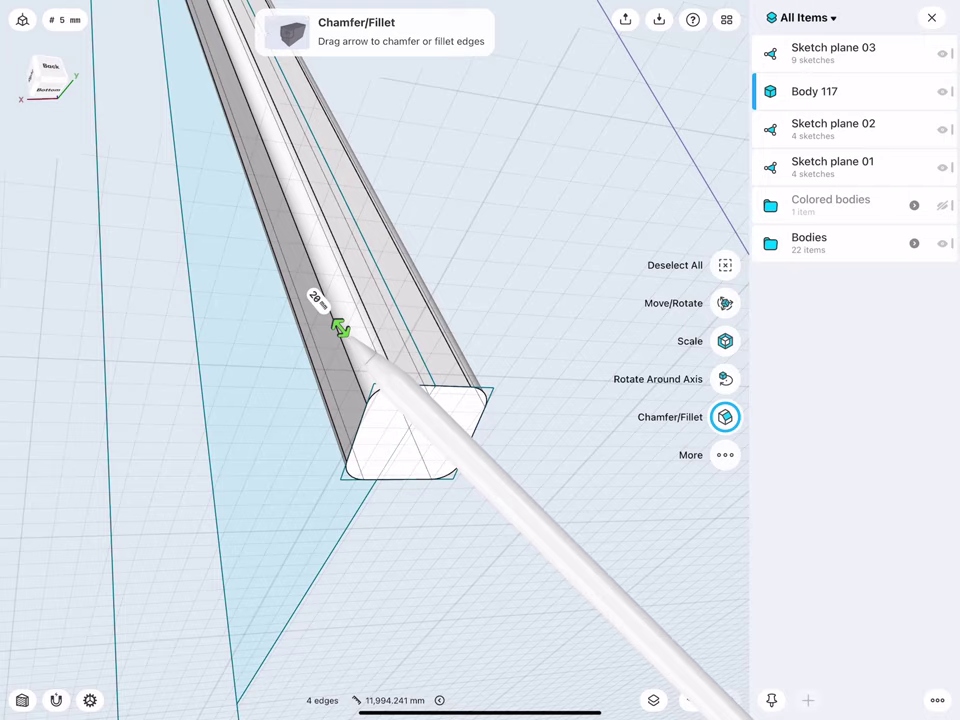
{"action": "left_click", "coordinate": [316, 298]}
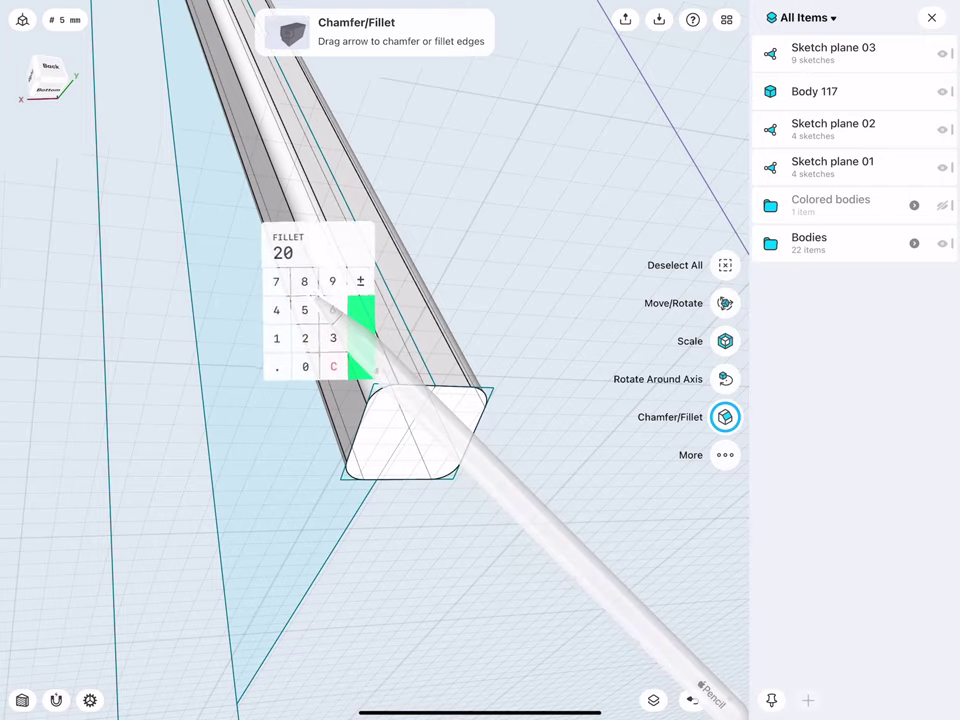
{"action": "left_click", "coordinate": [277, 338]}
{"action": "left_click", "coordinate": [305, 310]}
{"action": "left_click", "coordinate": [361, 366]}
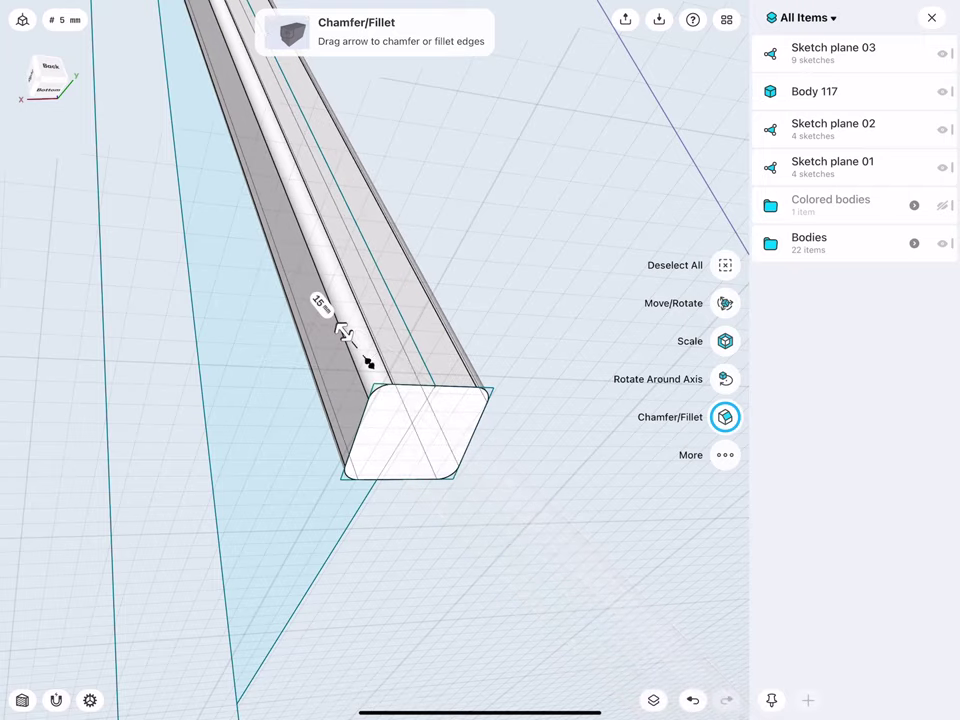
{"action": "left_click_drag", "start_coordinate": [289, 244], "coordinate": [274, 152]}
{"action": "scroll", "coordinate": [323, 370], "scroll_direction": "up", "scroll_amount": 5}
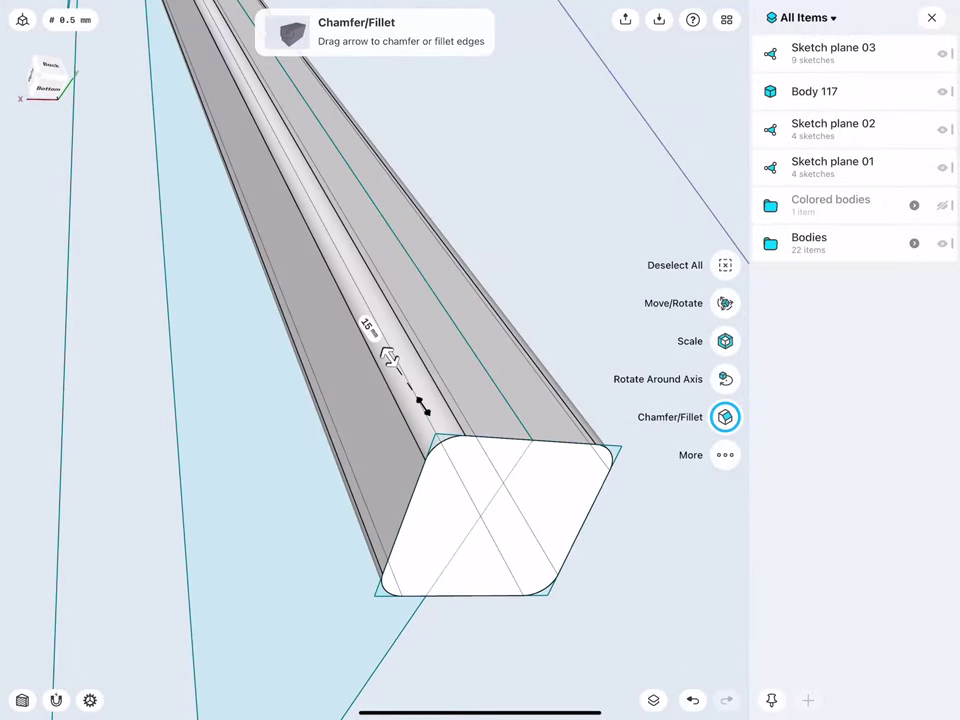
{"action": "left_click", "coordinate": [510, 642]}
- Shell the bar from its end face with 10 mm wall thickness
{"action": "left_click", "coordinate": [432, 522]}
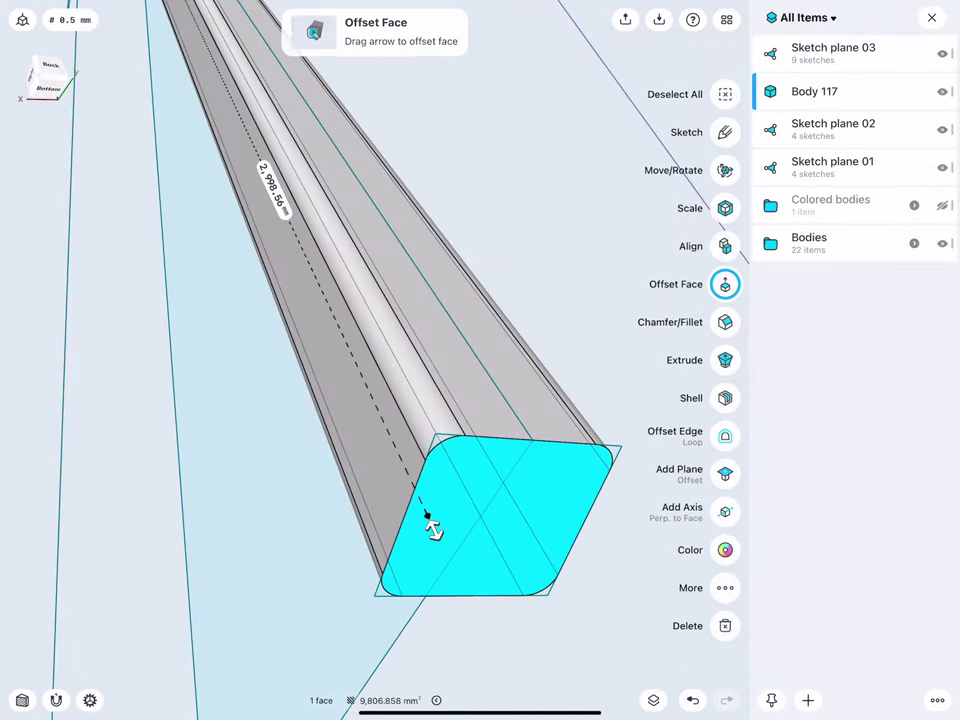
{"action": "left_click", "coordinate": [722, 398]}
{"action": "left_click_drag", "start_coordinate": [407, 519], "coordinate": [420, 516]}
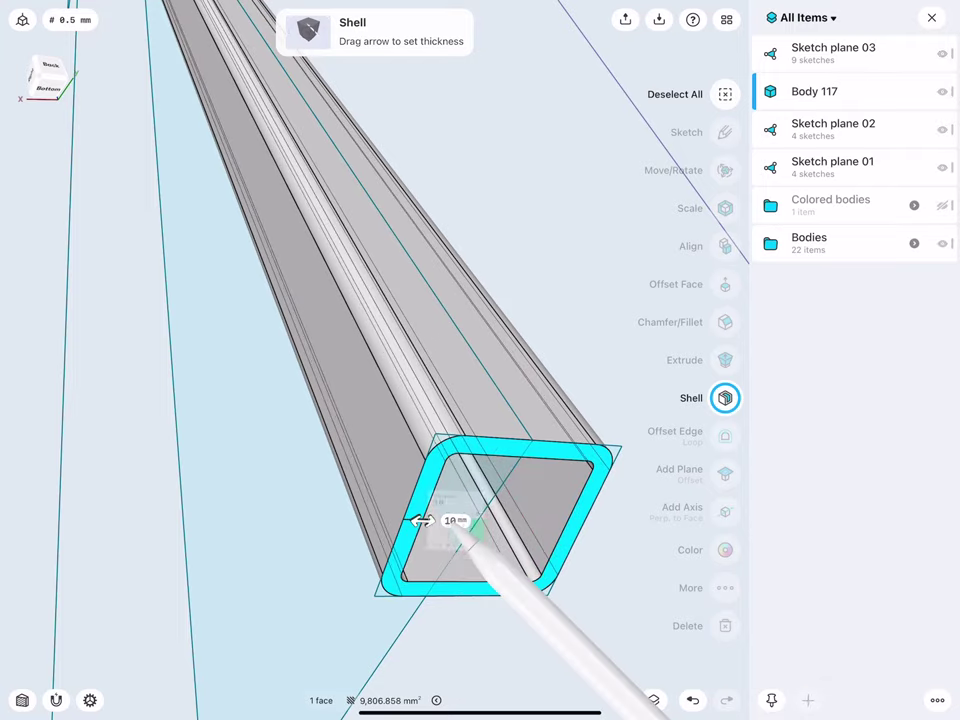
{"action": "left_click", "coordinate": [448, 519]}
{"action": "left_click", "coordinate": [497, 557]}
{"action": "left_click", "coordinate": [512, 640]}
{"action": "scroll", "coordinate": [320, 400], "scroll_direction": "down", "scroll_amount": 5}
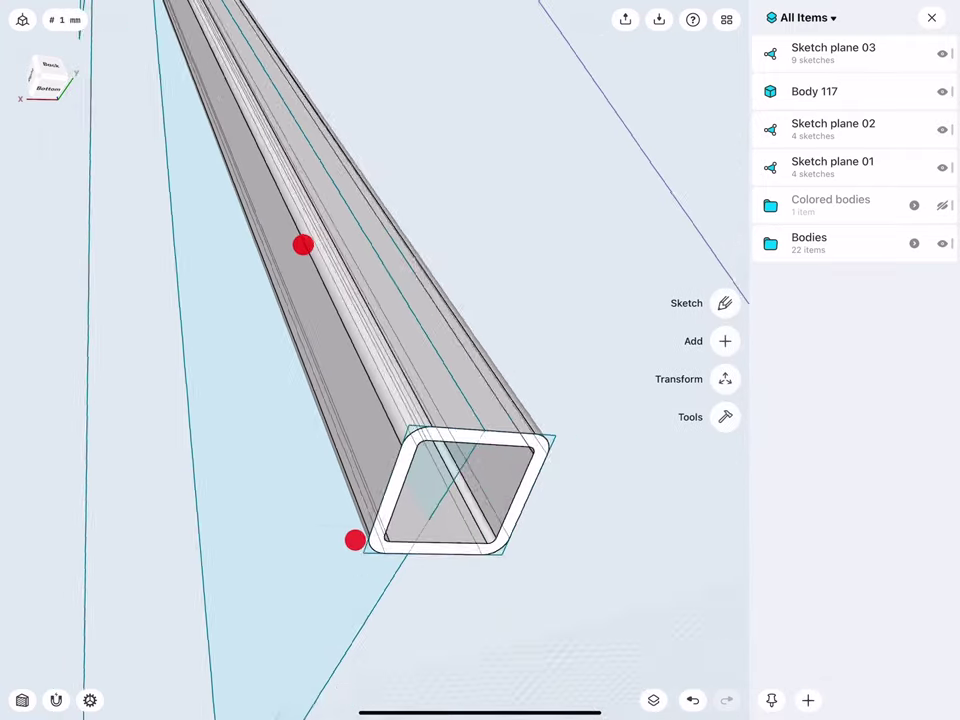
{"action": "mouse_move", "coordinate": [337, 376]}
{"action": "left_mouse_down"}
{"action": "mouse_move", "coordinate": [360, 407]}
{"action": "mouse_move", "coordinate": [285, 396]}
{"action": "mouse_move", "coordinate": [296, 443]}
{"action": "left_mouse_up"}
{"action": "scroll", "coordinate": [300, 400], "scroll_direction": "up", "scroll_amount": 5}
{"action": "mouse_move", "coordinate": [332, 347]}
{"action": "left_mouse_down"}
{"action": "mouse_move", "coordinate": [255, 208]}
{"action": "mouse_move", "coordinate": [380, 175]}
{"action": "left_mouse_up"}
- Group Sketch planes 01, 02 and 03 into a new folder
{"action": "left_click", "coordinate": [270, 240]}
{"action": "left_click", "coordinate": [255, 355]}
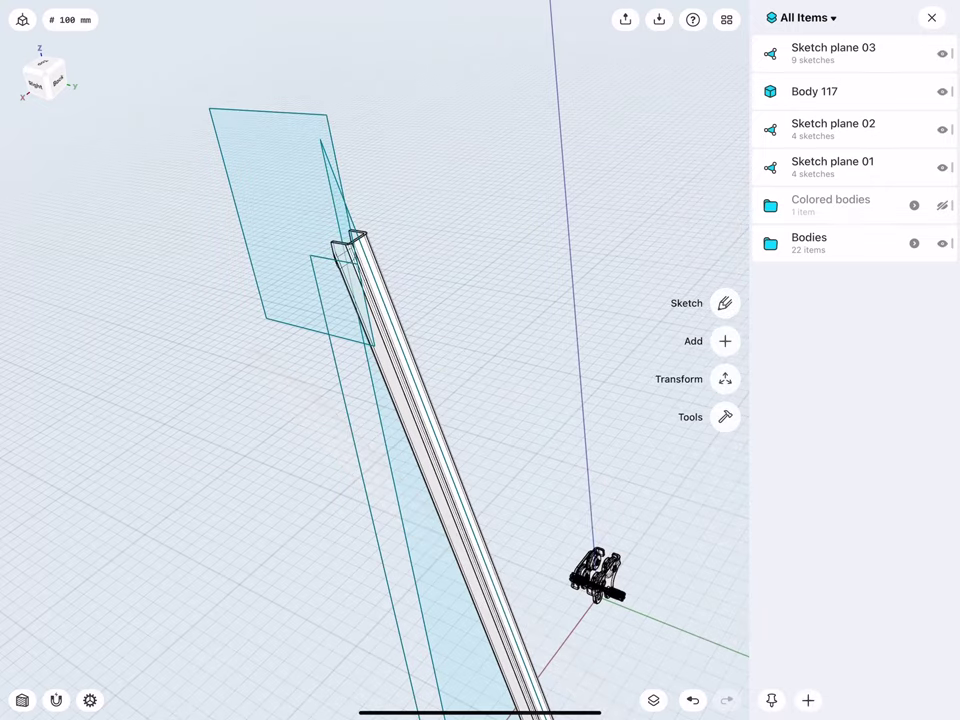
{"action": "scroll", "coordinate": [321, 307], "scroll_direction": "down", "scroll_amount": 5}
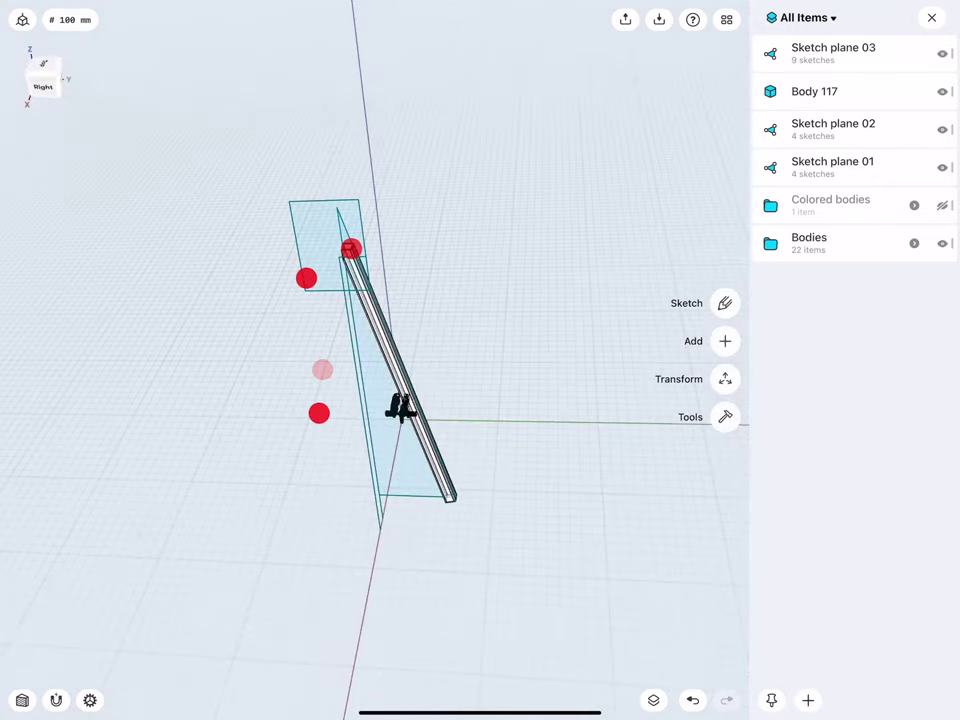
{"action": "left_click_drag", "start_coordinate": [306, 276], "coordinate": [248, 298]}
{"action": "left_click_drag", "start_coordinate": [312, 286], "coordinate": [315, 289]}
{"action": "left_click", "coordinate": [851, 163]}
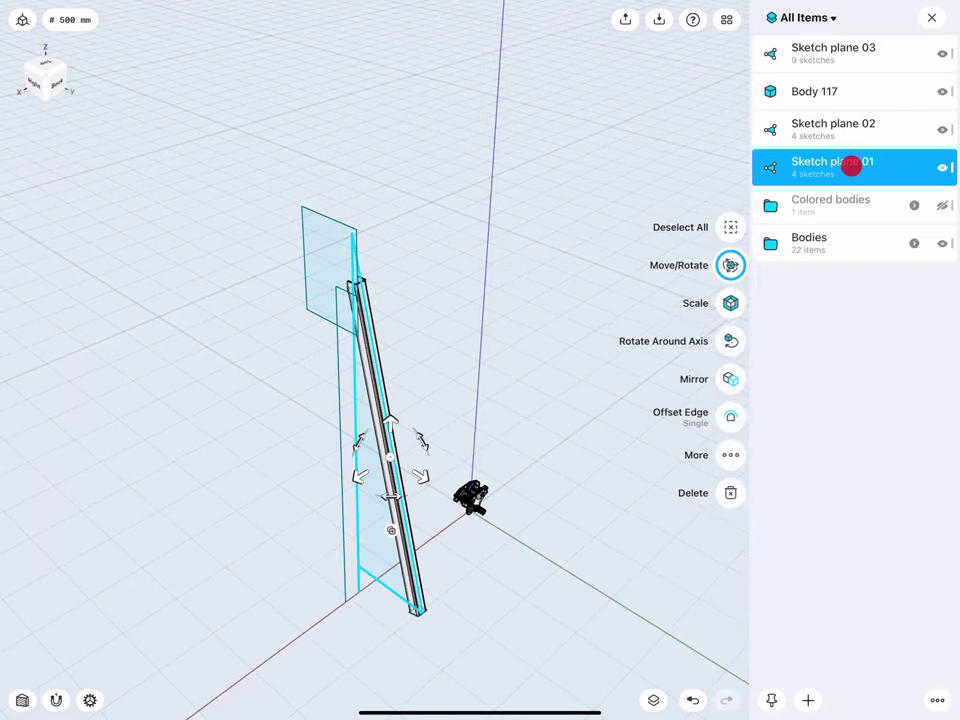
{"action": "left_click", "coordinate": [846, 131]}
{"action": "left_click", "coordinate": [838, 55]}
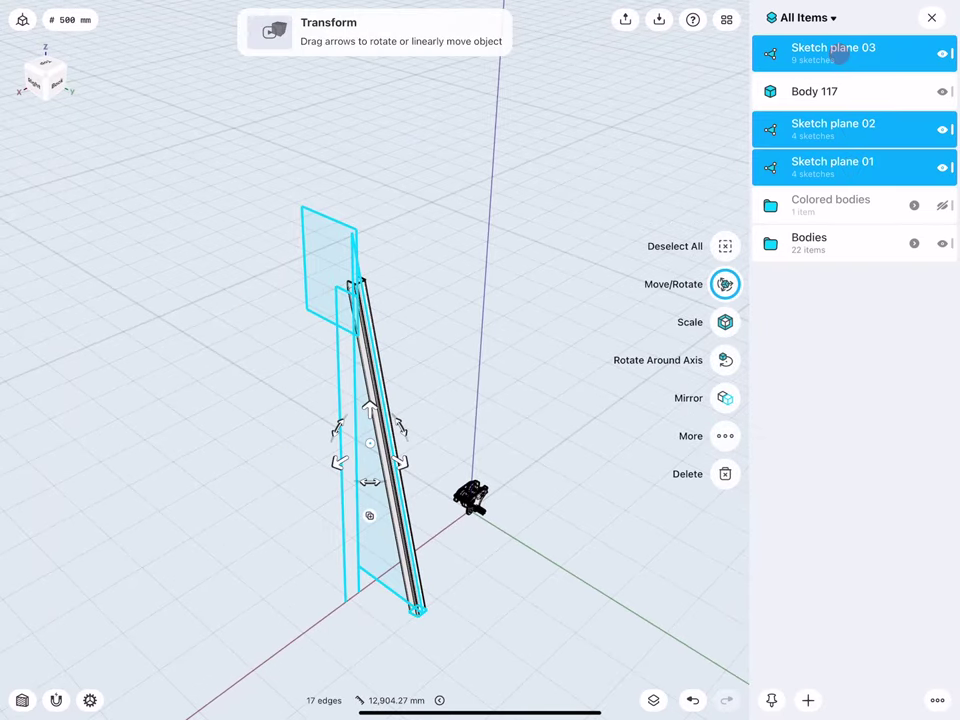
{"action": "left_click", "coordinate": [808, 698]}
{"action": "left_click", "coordinate": [825, 632]}
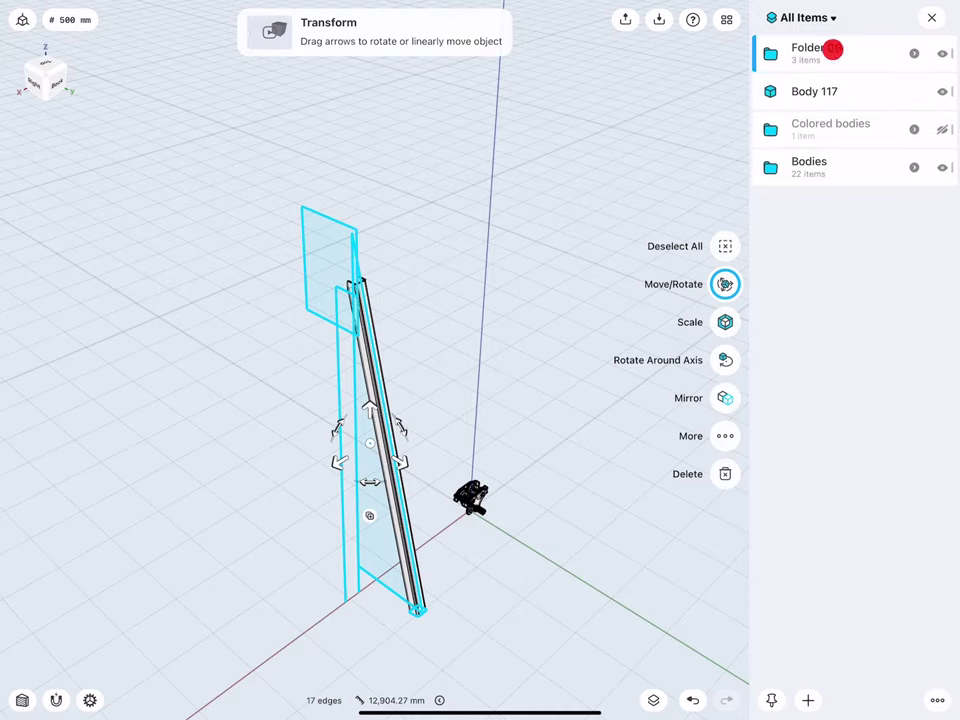
- Name the new folder 'Sketches'
{"action": "left_click", "coordinate": [833, 48]}
{"action": "left_click", "coordinate": [900, 50]}
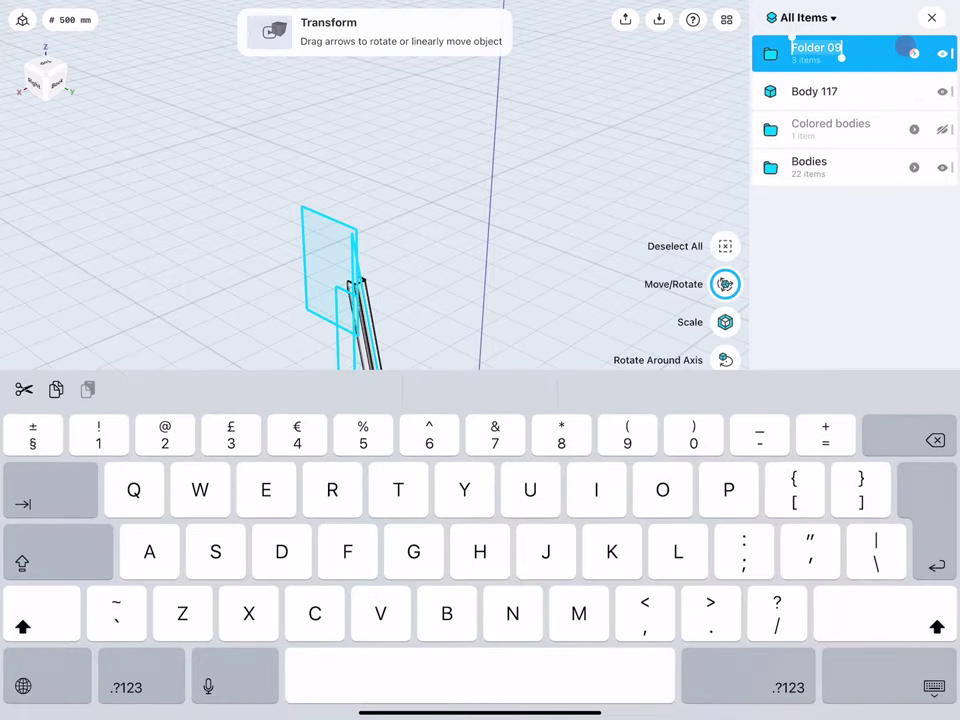
{"action": "type", "text": "Ske"}
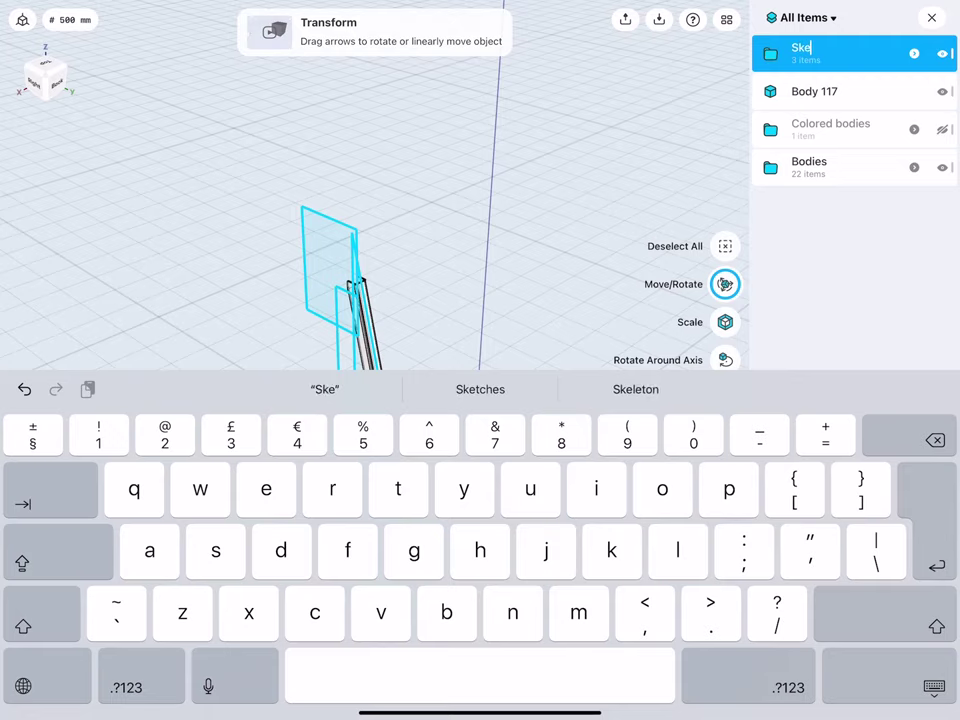
{"action": "type", "text": "tches"}
{"action": "left_click", "coordinate": [185, 350]}
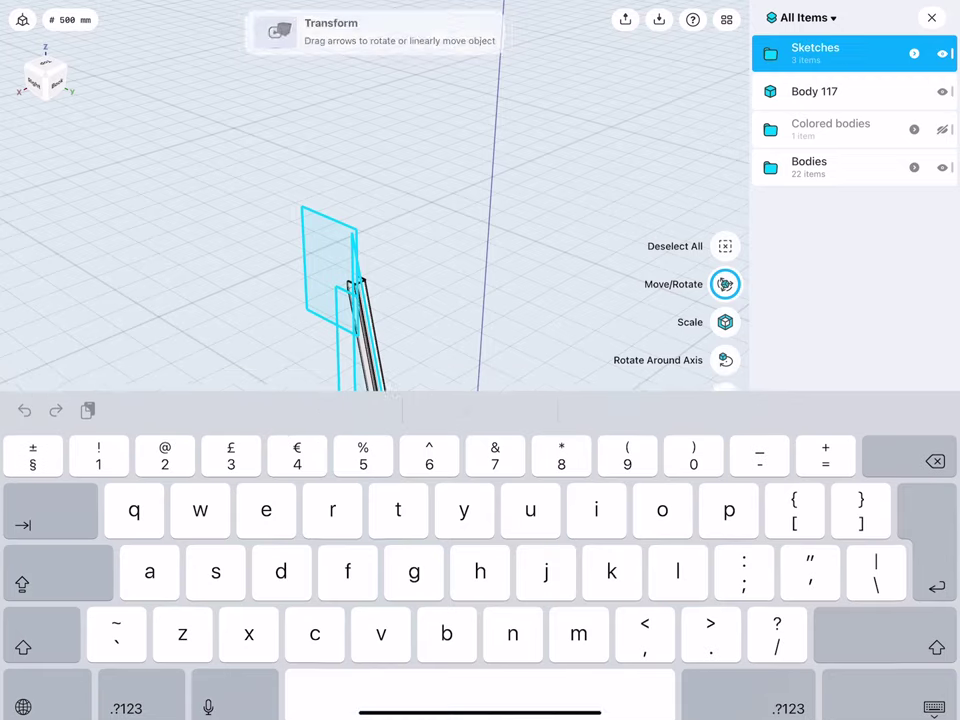
- Rename the Bodies folder to 'Hoist trolley' and hide the sketch planes
{"action": "scroll", "coordinate": [317, 363], "scroll_direction": "up", "scroll_amount": 3}
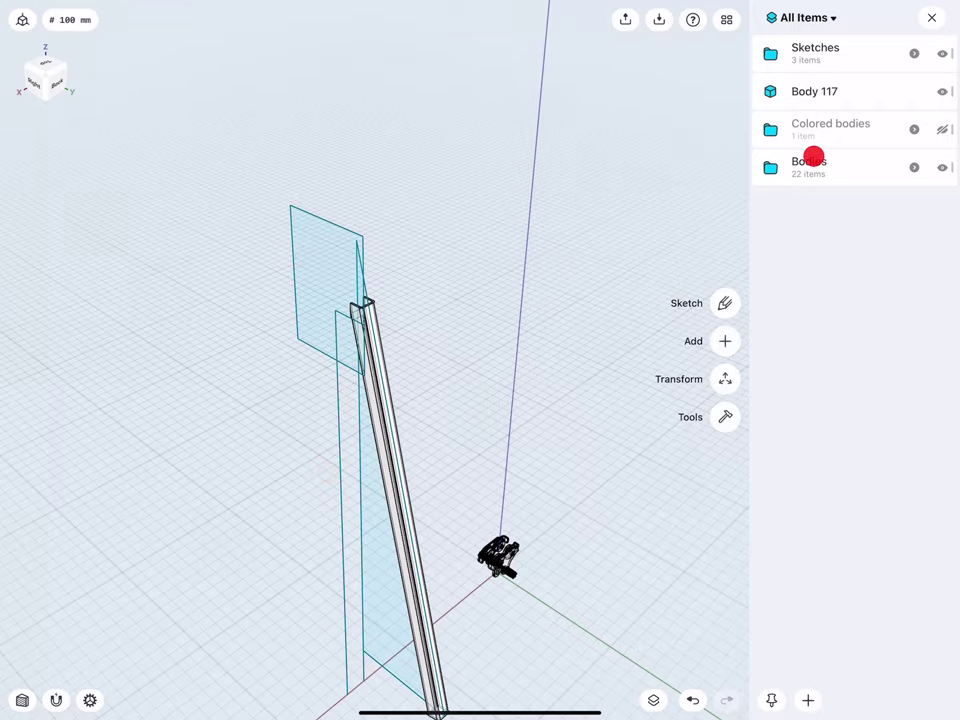
{"action": "left_click", "coordinate": [812, 160]}
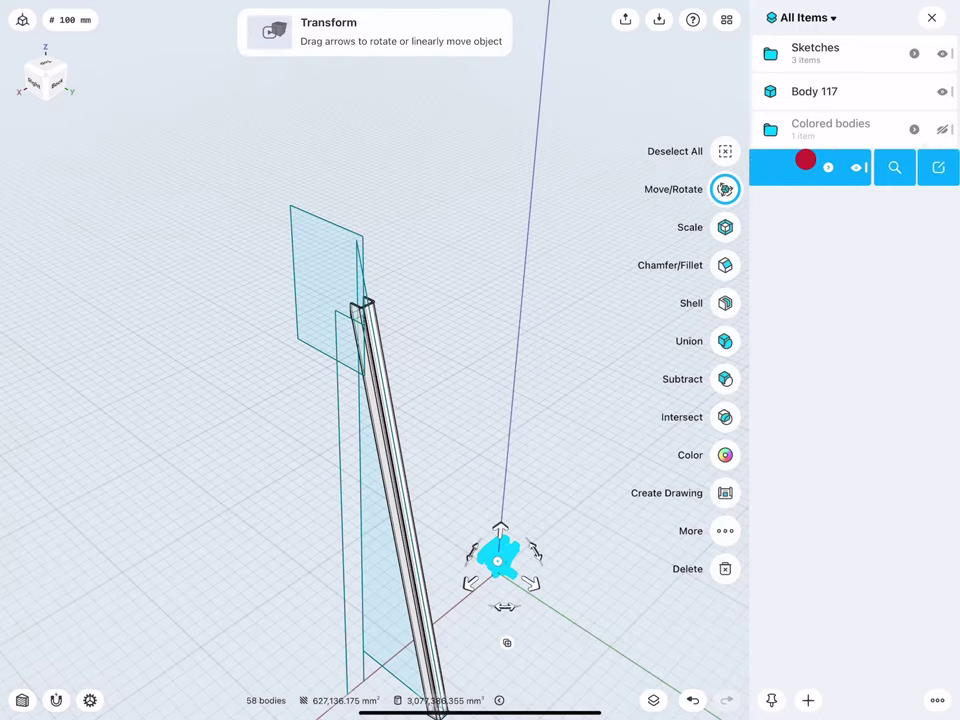
{"action": "left_click", "coordinate": [895, 167]}
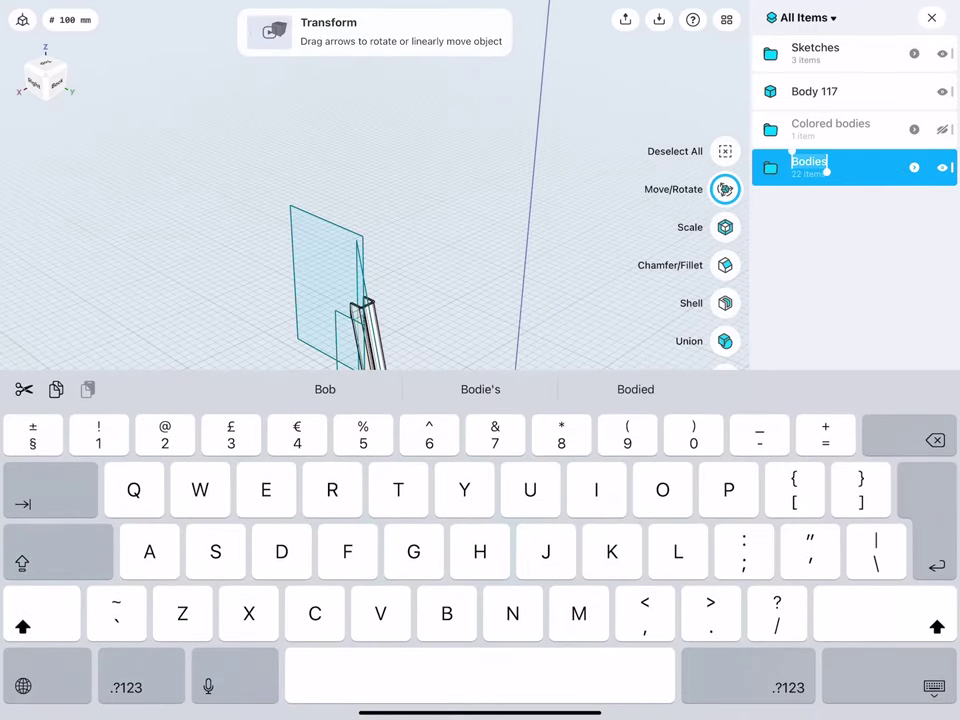
{"action": "type", "text": "H"}
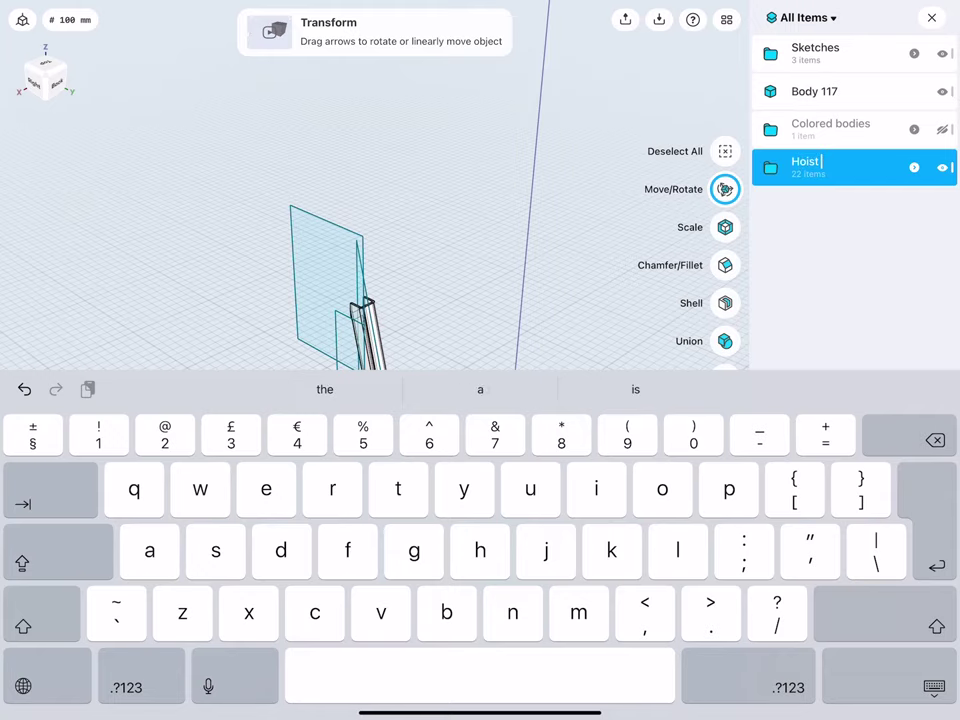
{"action": "type", "text": "olley"}
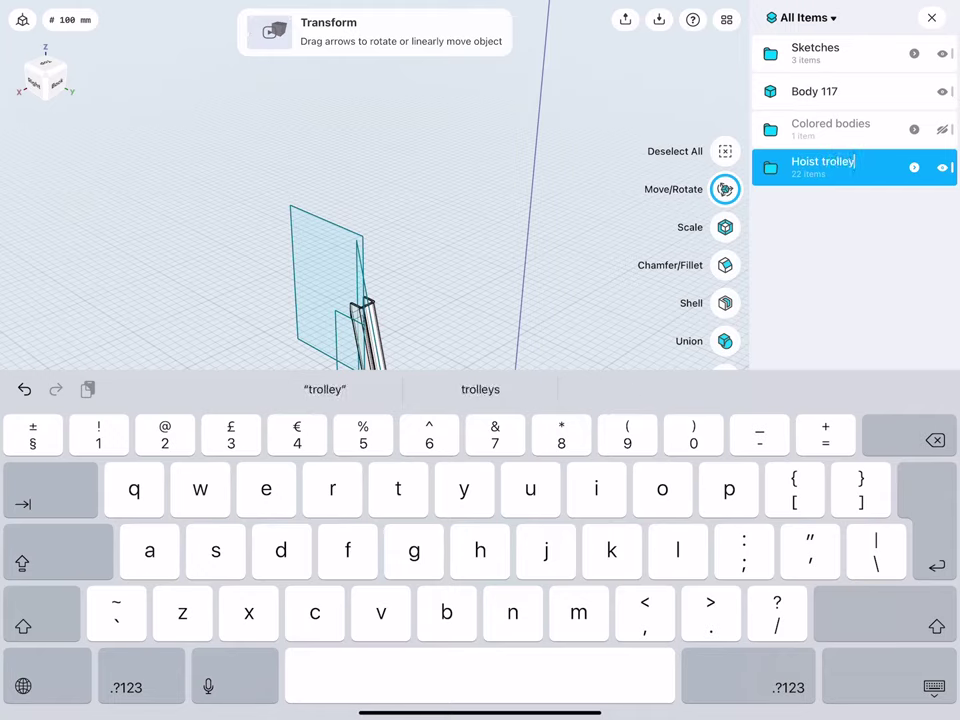
{"action": "key", "text": "Return"}
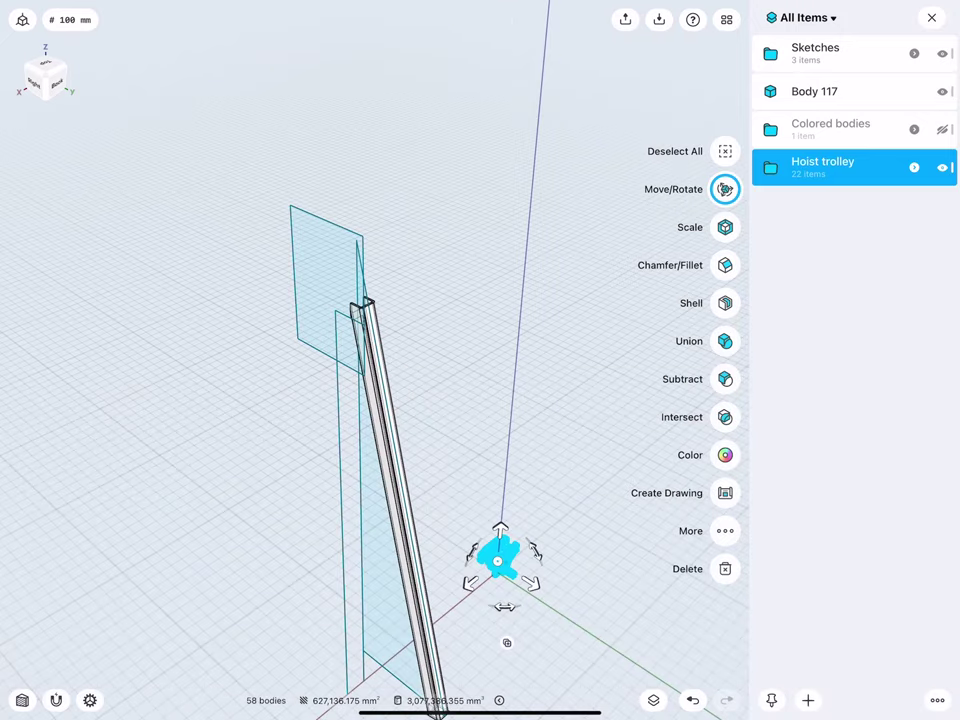
{"action": "left_click", "coordinate": [205, 460]}
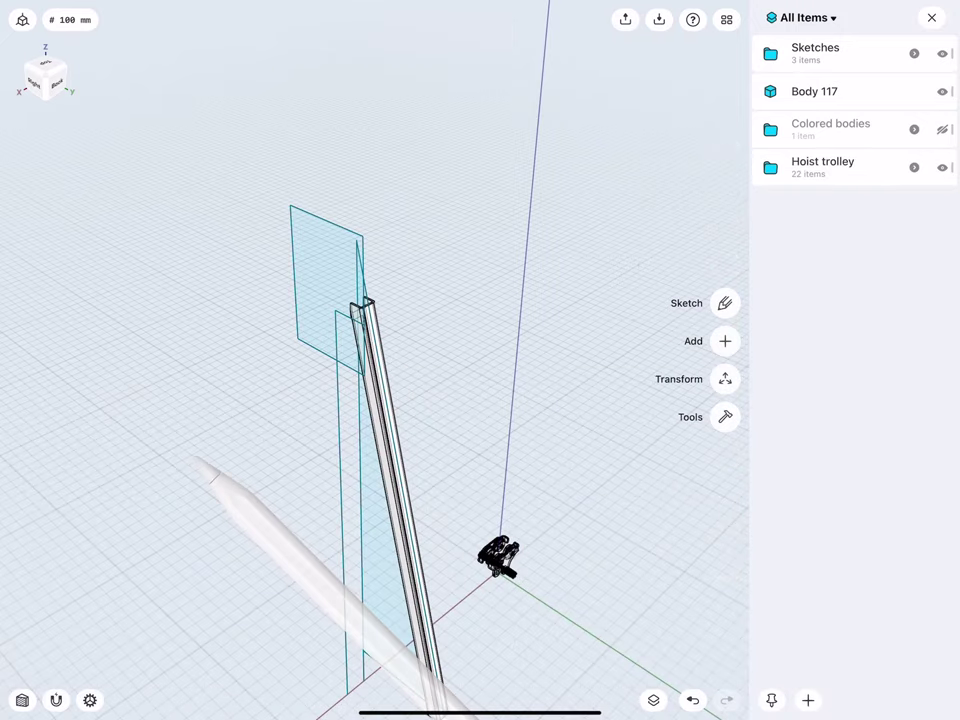
{"action": "middle_click_drag", "start_coordinate": [345, 549], "coordinate": [343, 454]}
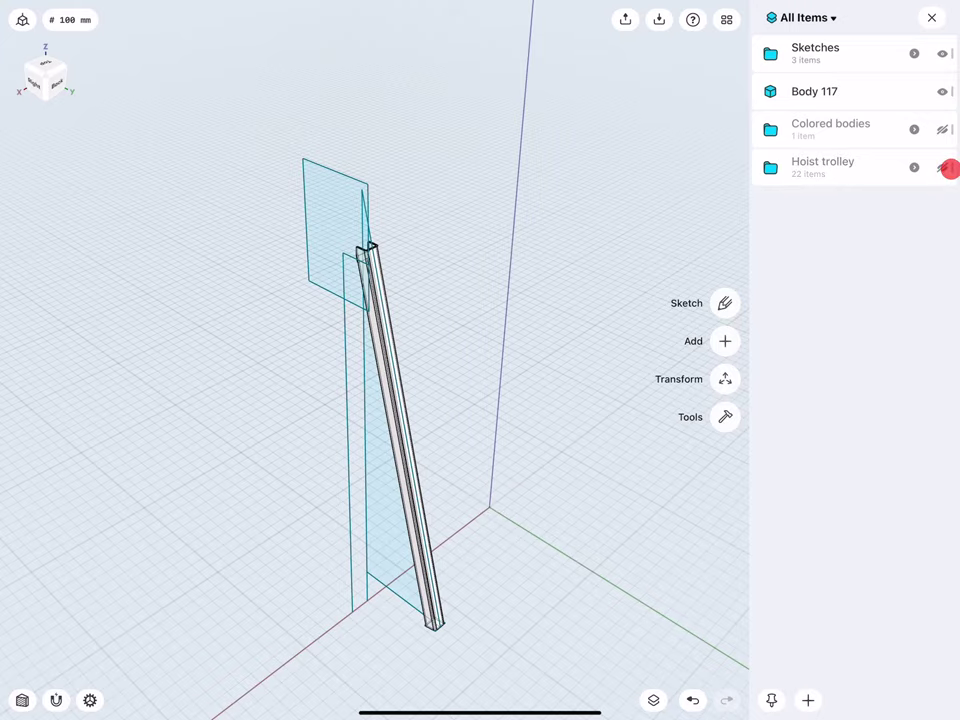
{"action": "left_click", "coordinate": [941, 53]}
- Mirror the beam across the plane at its top, keeping the original, to form an A-frame
{"action": "left_click", "coordinate": [931, 17]}
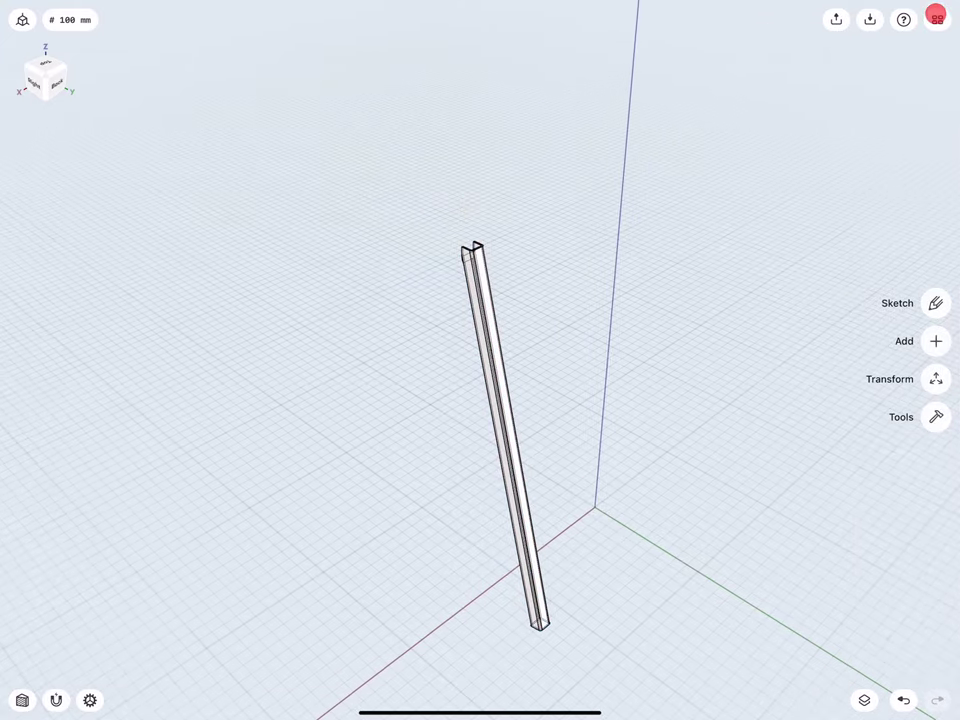
{"action": "scroll", "coordinate": [374, 290], "scroll_direction": "up", "scroll_amount": 5}
{"action": "mouse_move", "coordinate": [374, 290]}
{"action": "middle_mouse_down"}
{"action": "mouse_move", "coordinate": [434, 286]}
{"action": "mouse_move", "coordinate": [406, 300]}
{"action": "mouse_move", "coordinate": [368, 277]}
{"action": "mouse_move", "coordinate": [361, 254]}
{"action": "middle_mouse_up"}
{"action": "left_click", "coordinate": [460, 220]}
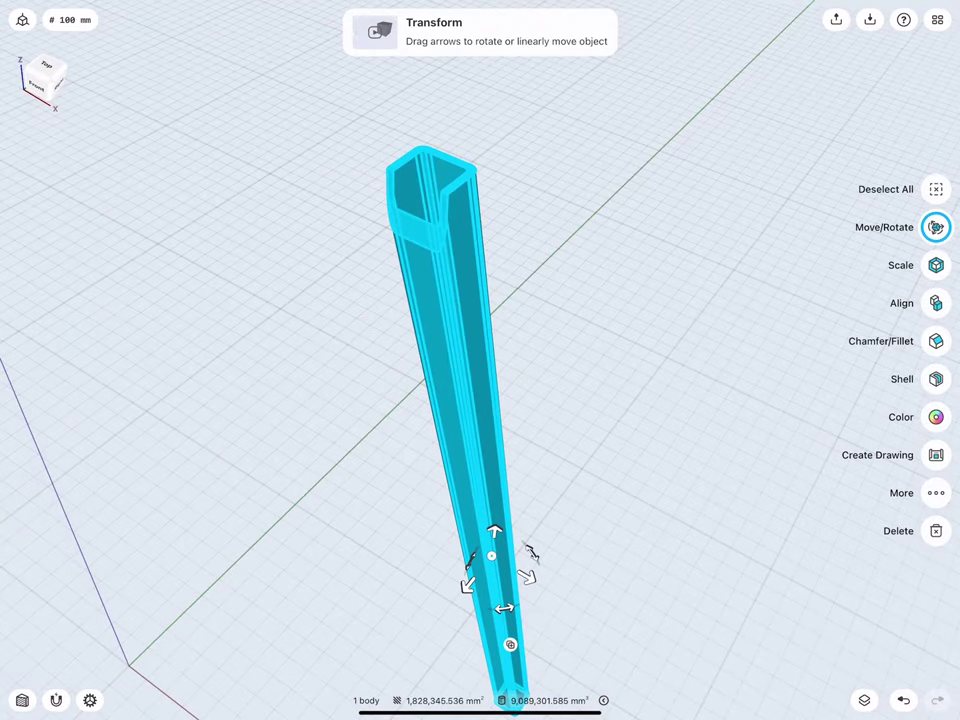
{"action": "left_click", "coordinate": [927, 481]}
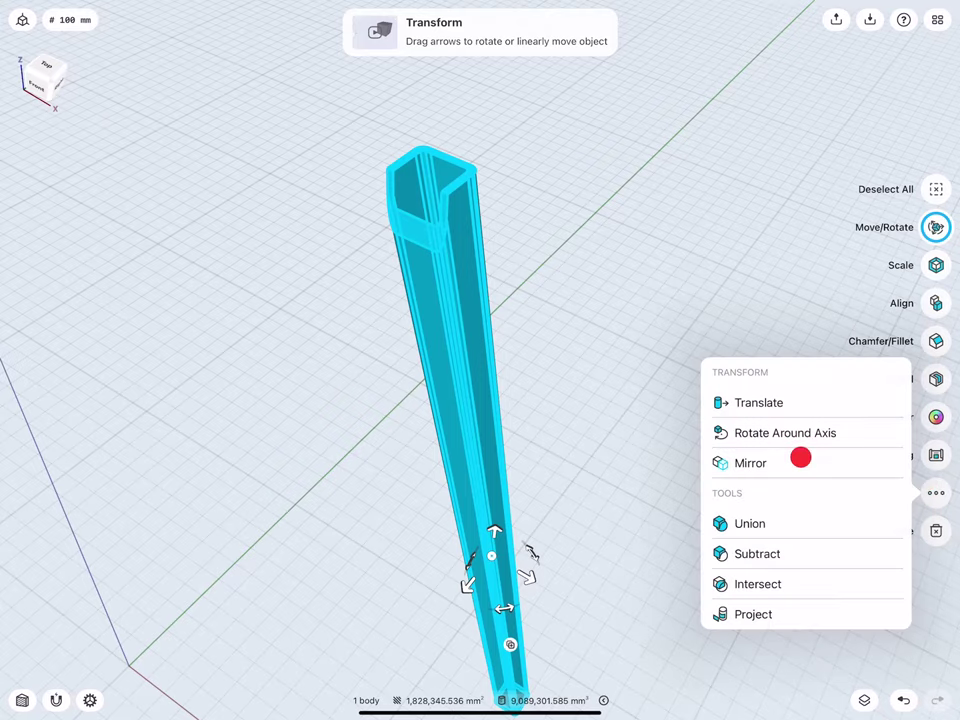
{"action": "left_click", "coordinate": [800, 457]}
{"action": "scroll", "coordinate": [383, 260], "scroll_direction": "up", "scroll_amount": 5}
{"action": "scroll", "coordinate": [375, 275], "scroll_direction": "up", "scroll_amount": 2}
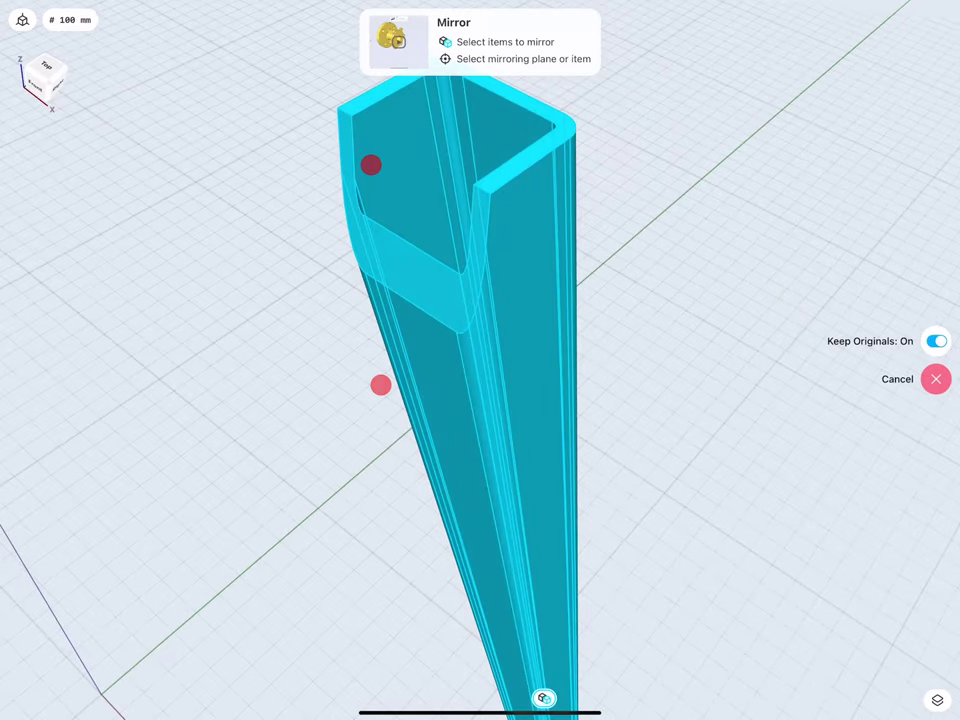
{"action": "left_click", "coordinate": [404, 267]}
{"action": "scroll", "coordinate": [313, 340], "scroll_direction": "down", "scroll_amount": 5}
{"action": "middle_click_drag", "start_coordinate": [274, 264], "coordinate": [348, 401]}
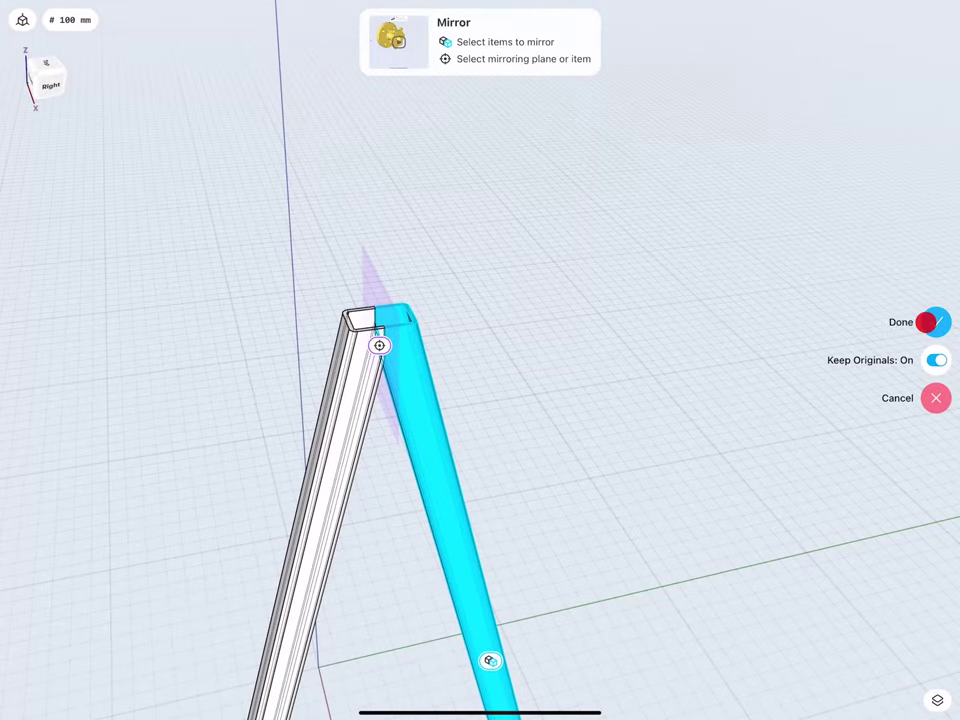
{"action": "left_click", "coordinate": [926, 322]}
- Start a sketch on the joined legs' top face
{"action": "scroll", "coordinate": [352, 350], "scroll_direction": "down", "scroll_amount": 5}
{"action": "mouse_move", "coordinate": [343, 403]}
{"action": "middle_mouse_down"}
{"action": "mouse_move", "coordinate": [335, 371]}
{"action": "mouse_move", "coordinate": [339, 379]}
{"action": "middle_mouse_up"}
{"action": "scroll", "coordinate": [320, 420], "scroll_direction": "up", "scroll_amount": 3}
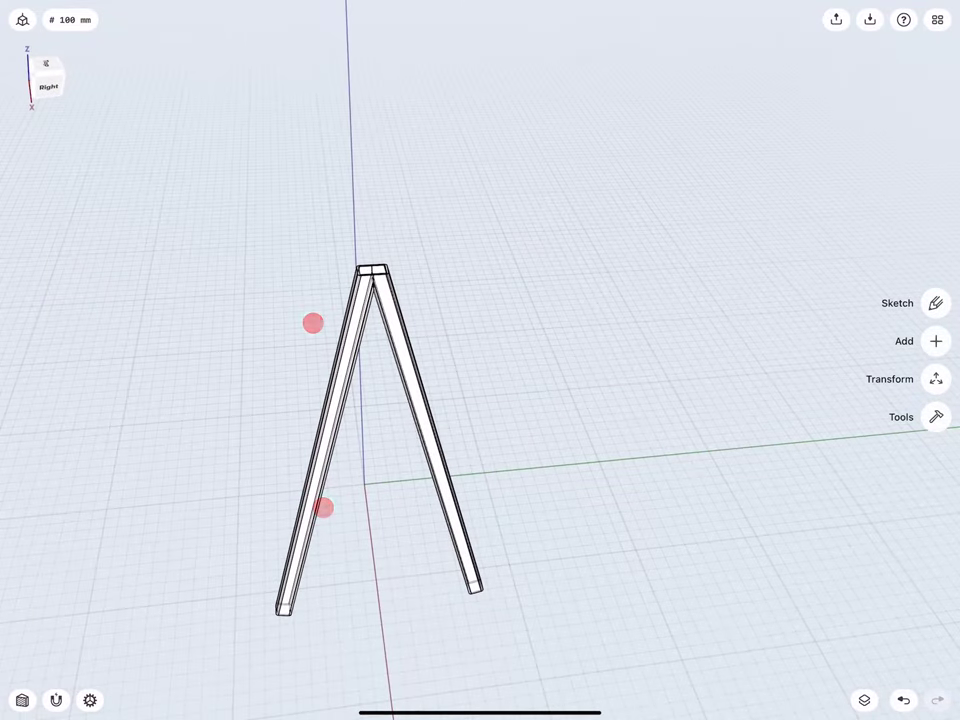
{"action": "middle_click_drag", "start_coordinate": [54, 75], "coordinate": [64, 79]}
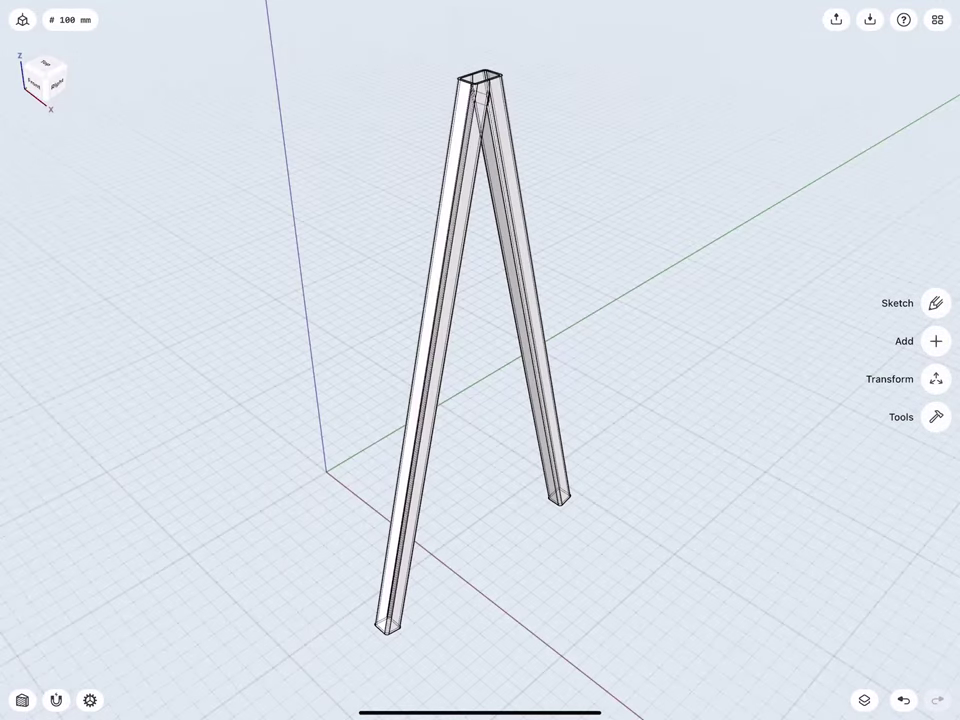
{"action": "scroll", "coordinate": [420, 220], "scroll_direction": "up", "scroll_amount": 5}
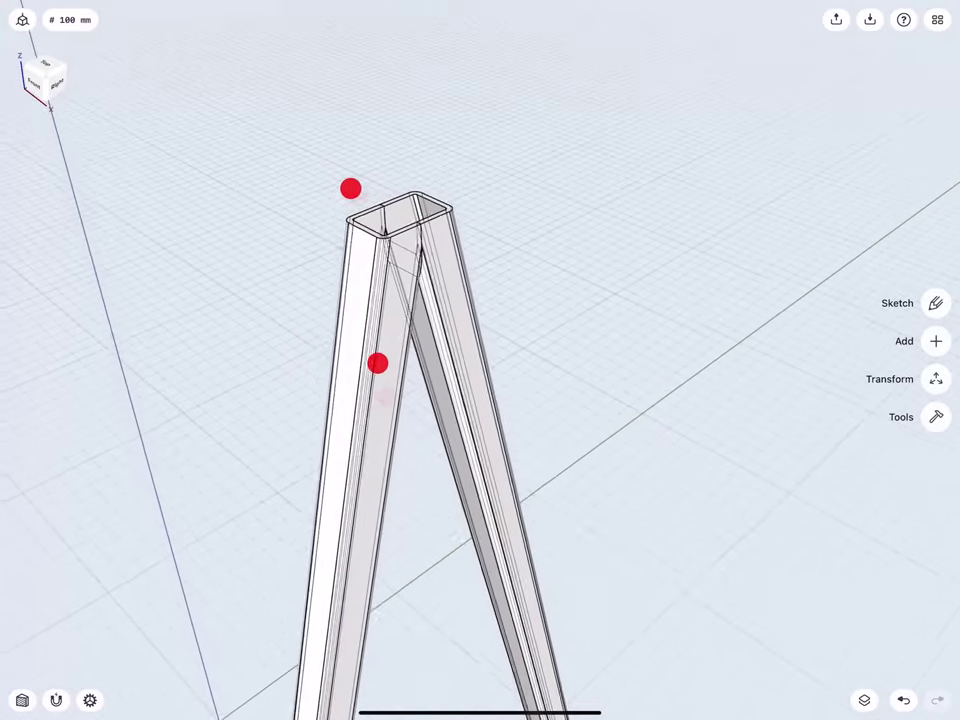
{"action": "scroll", "coordinate": [365, 250], "scroll_direction": "up", "scroll_amount": 3}
{"action": "scroll", "coordinate": [370, 290], "scroll_direction": "up", "scroll_amount": 2}
{"action": "scroll", "coordinate": [345, 330], "scroll_direction": "up", "scroll_amount": 3}
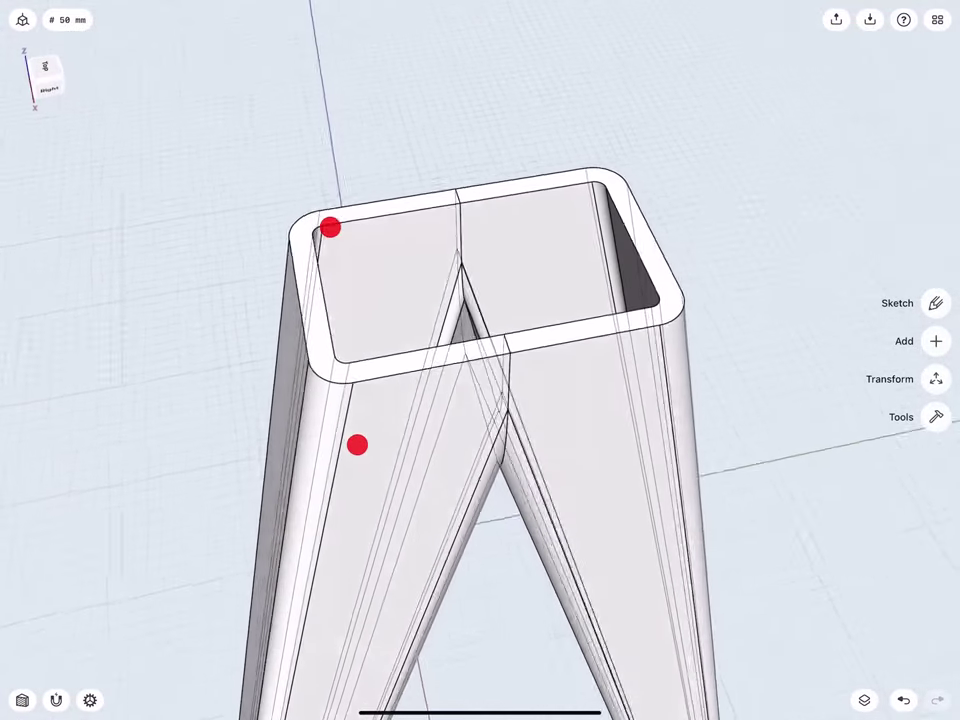
{"action": "scroll", "coordinate": [350, 320], "scroll_direction": "up", "scroll_amount": 2}
{"action": "scroll", "coordinate": [335, 300], "scroll_direction": "up", "scroll_amount": 2}
{"action": "scroll", "coordinate": [345, 310], "scroll_direction": "up", "scroll_amount": 2}
{"action": "scroll", "coordinate": [310, 305], "scroll_direction": "up", "scroll_amount": 2}
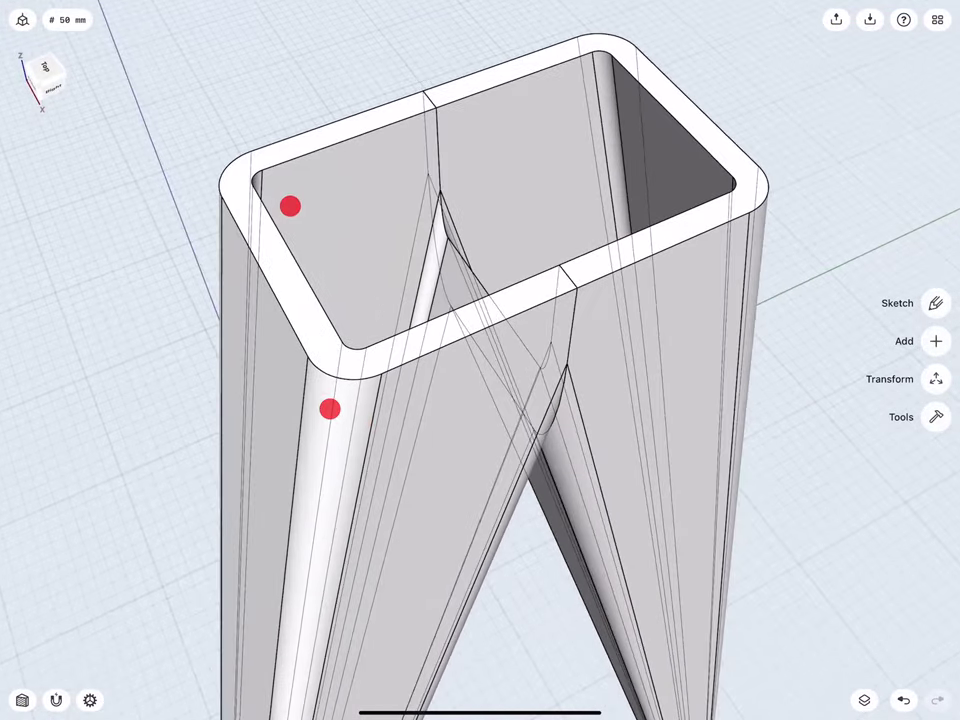
{"action": "left_click", "coordinate": [305, 310]}
{"action": "left_click", "coordinate": [305, 310]}
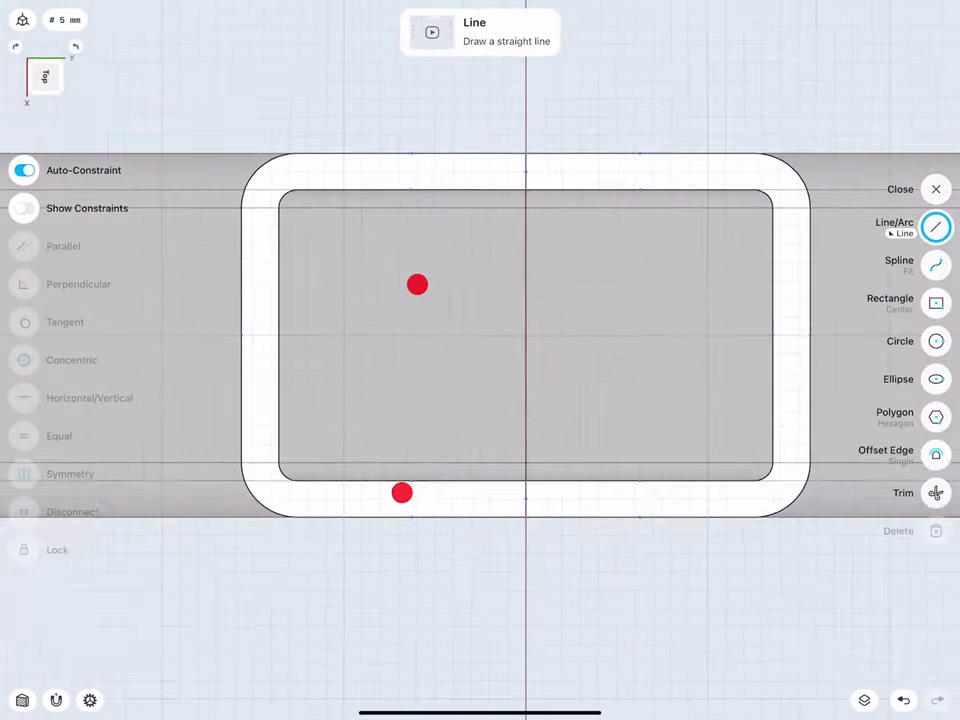
- Draw a centre rectangle over the legs and set its height to 200 mm
{"action": "scroll", "coordinate": [390, 375], "scroll_direction": "down", "scroll_amount": 2}
{"action": "scroll", "coordinate": [410, 375], "scroll_direction": "down", "scroll_amount": 2}
{"action": "scroll", "coordinate": [390, 378], "scroll_direction": "down", "scroll_amount": 2}
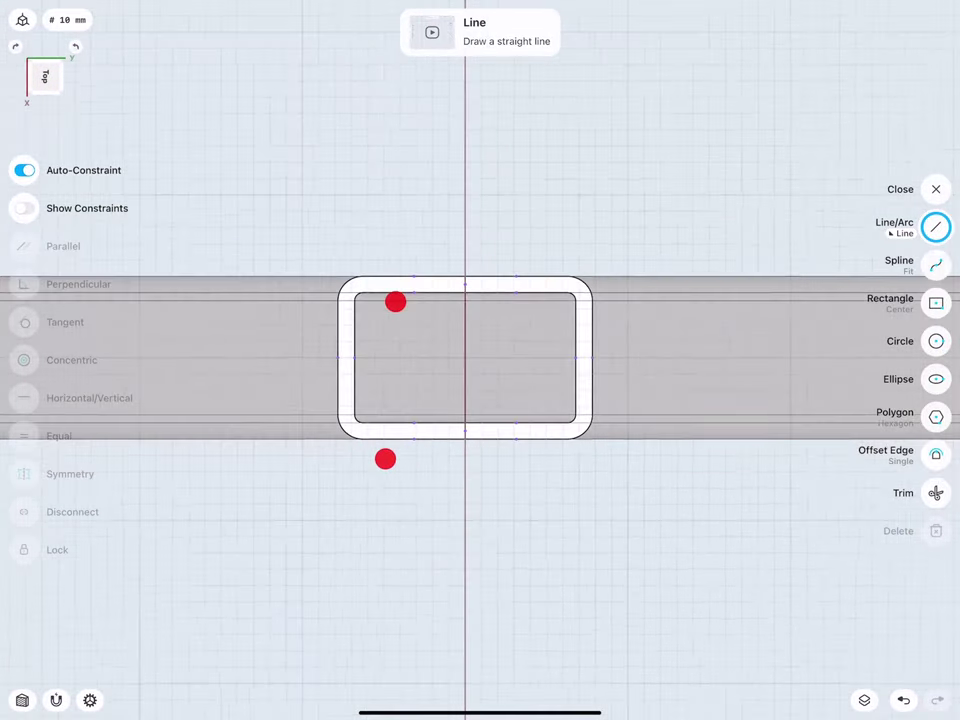
{"action": "scroll", "coordinate": [388, 375], "scroll_direction": "down", "scroll_amount": 1}
{"action": "left_click", "coordinate": [936, 304]}
{"action": "mouse_move", "coordinate": [461, 352]}
{"action": "left_mouse_down"}
{"action": "mouse_move", "coordinate": [295, 192]}
{"action": "mouse_move", "coordinate": [296, 213]}
{"action": "mouse_move", "coordinate": [331, 211]}
{"action": "left_mouse_up"}
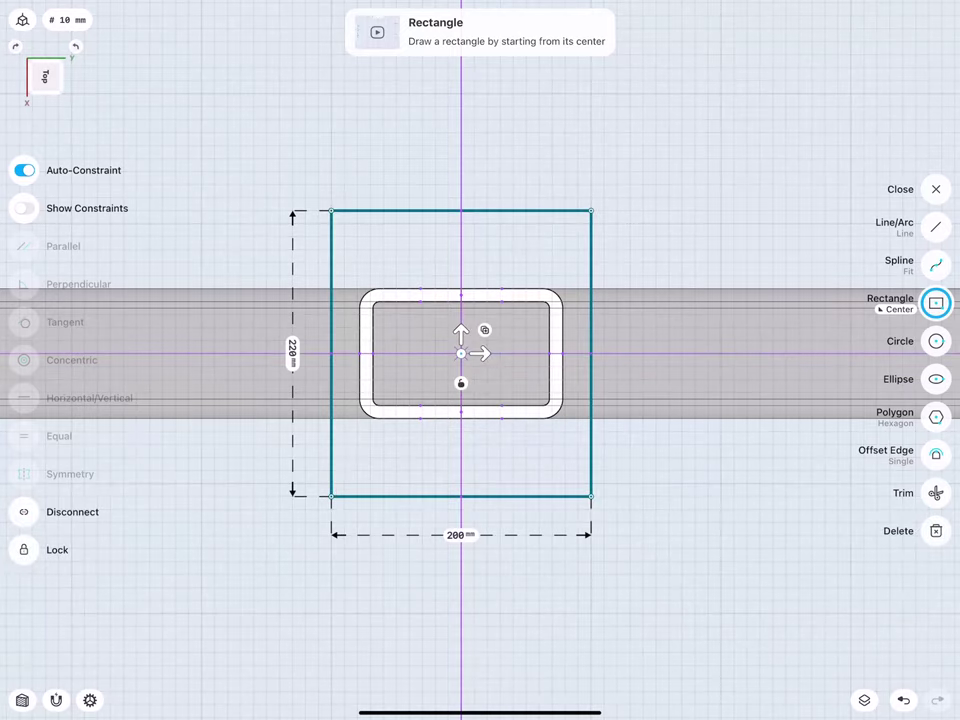
{"action": "left_click", "coordinate": [292, 350]}
{"action": "left_click", "coordinate": [278, 407]}
{"action": "left_click", "coordinate": [278, 435]}
{"action": "left_click", "coordinate": [278, 435]}
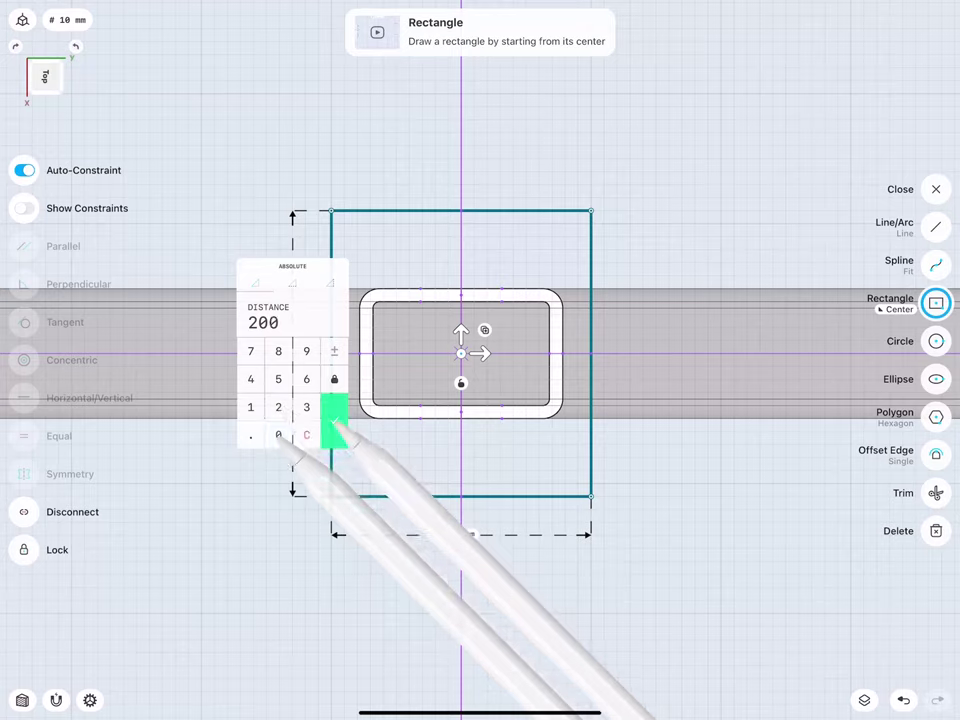
{"action": "left_click", "coordinate": [335, 425]}
- Set the rectangle's width to 220 mm and finish the rectangle
{"action": "left_click", "coordinate": [460, 484]}
{"action": "left_click", "coordinate": [460, 519]}
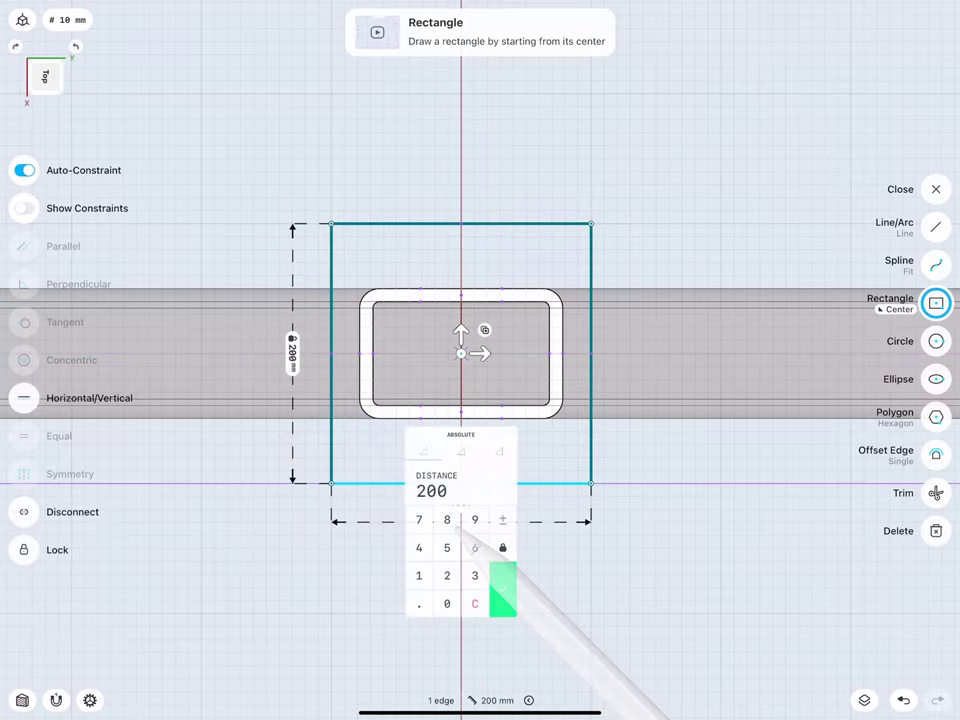
{"action": "left_click", "coordinate": [447, 575]}
{"action": "left_click", "coordinate": [447, 575]}
{"action": "left_click", "coordinate": [447, 603]}
{"action": "left_click", "coordinate": [503, 590]}
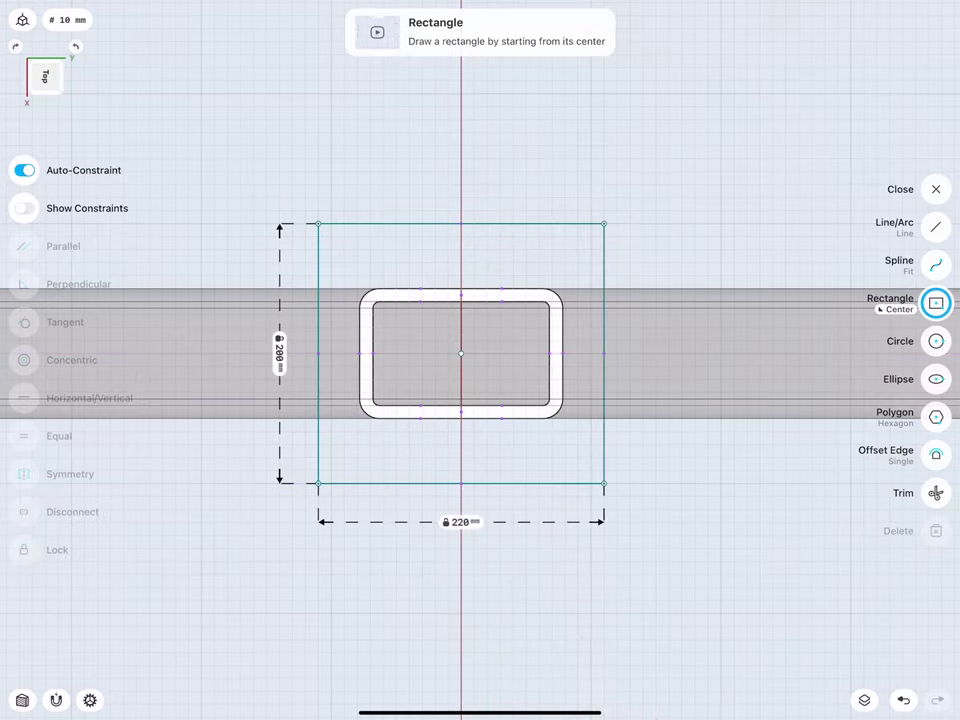
{"action": "middle_click_drag", "start_coordinate": [373, 249], "coordinate": [377, 182]}
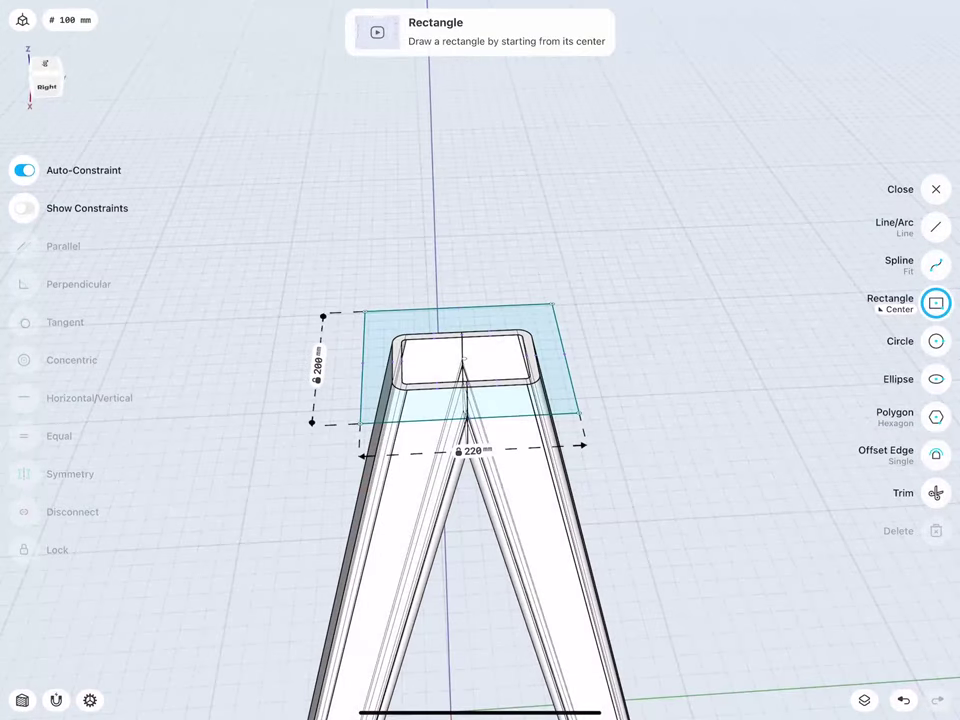
{"action": "left_click", "coordinate": [268, 274]}
- Hide the Body 117 (1) leg, extrude the rectangle 10 mm into a plate, then show both legs
{"action": "left_click", "coordinate": [294, 236]}
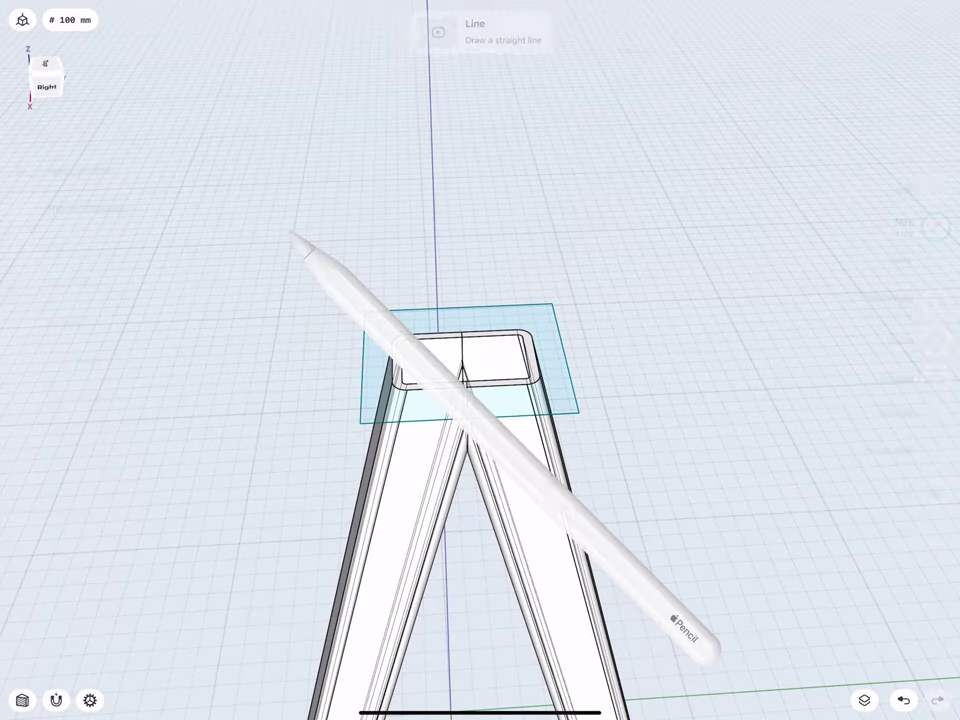
{"action": "left_click", "coordinate": [937, 19]}
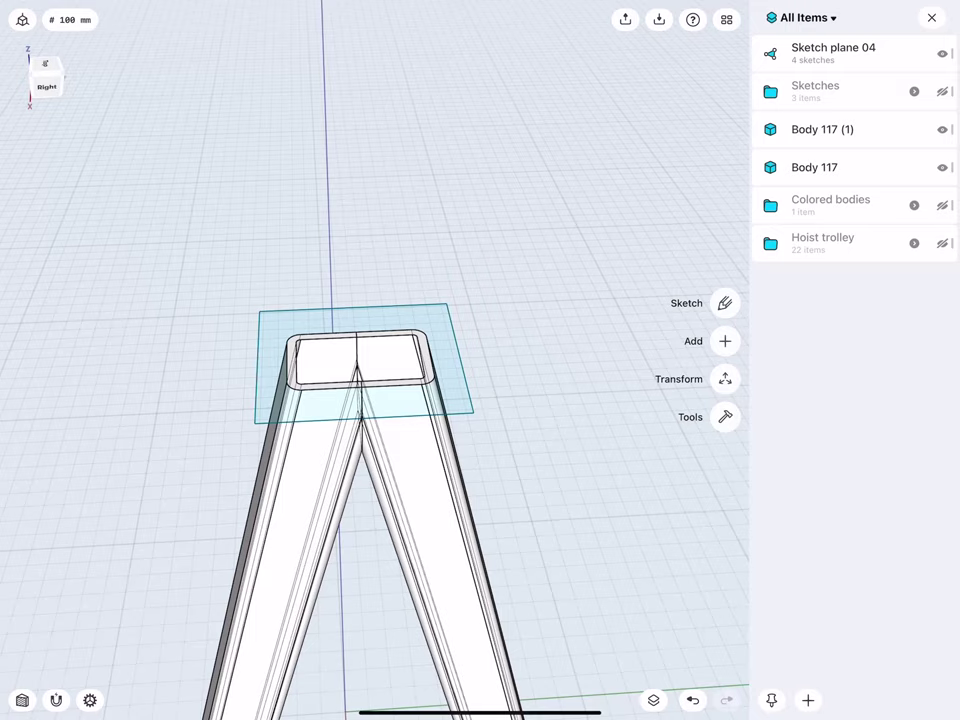
{"action": "left_click", "coordinate": [940, 130]}
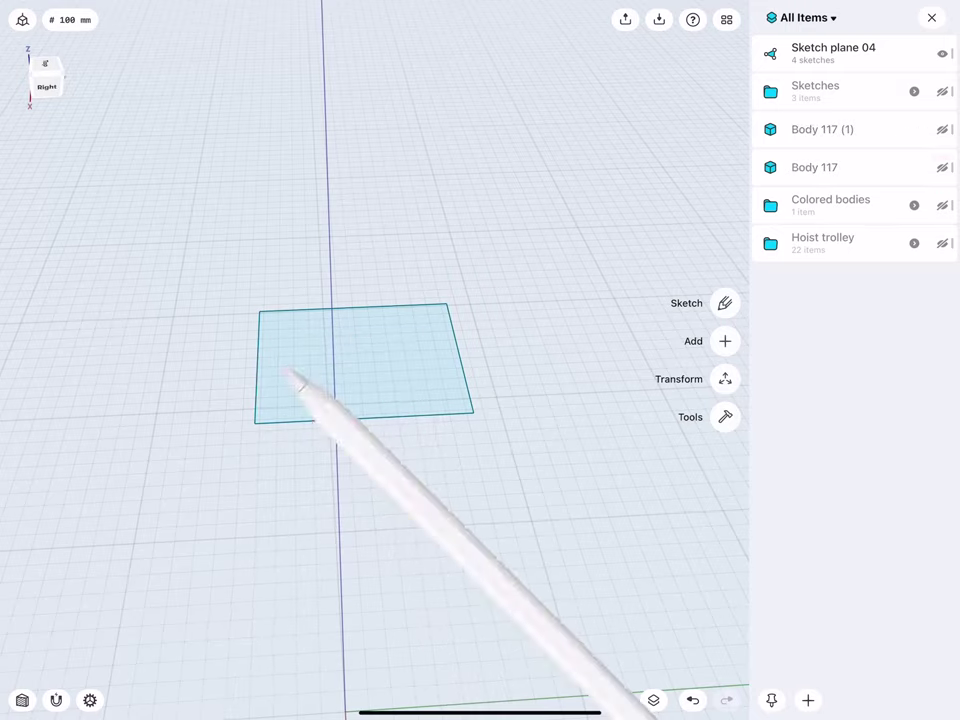
{"action": "left_click", "coordinate": [285, 360]}
{"action": "left_click_drag", "start_coordinate": [279, 347], "coordinate": [278, 342]}
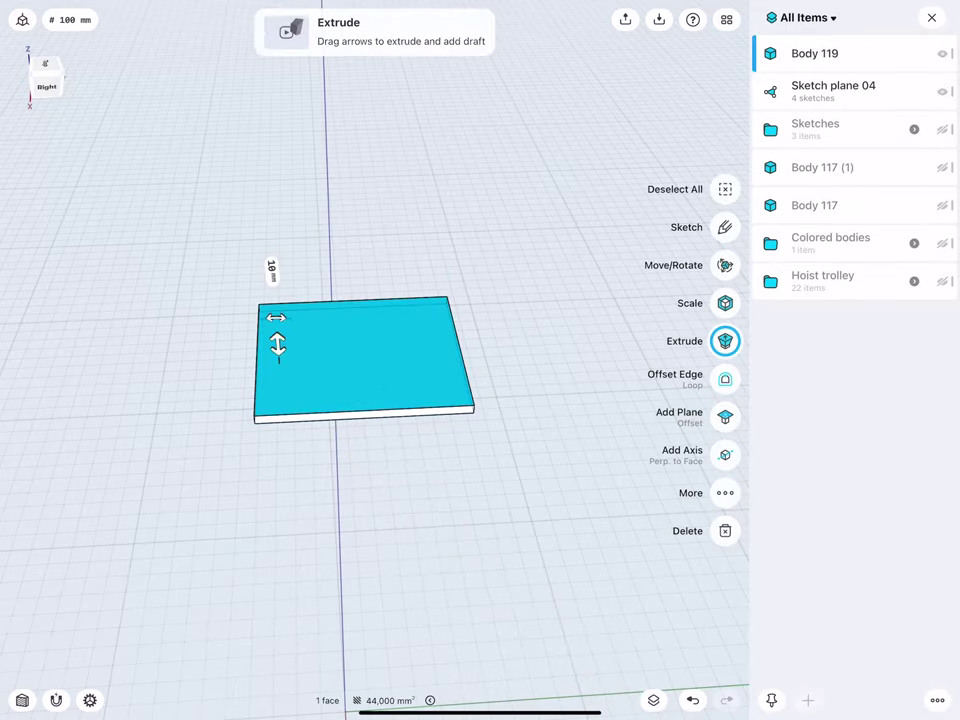
{"action": "left_click", "coordinate": [214, 313]}
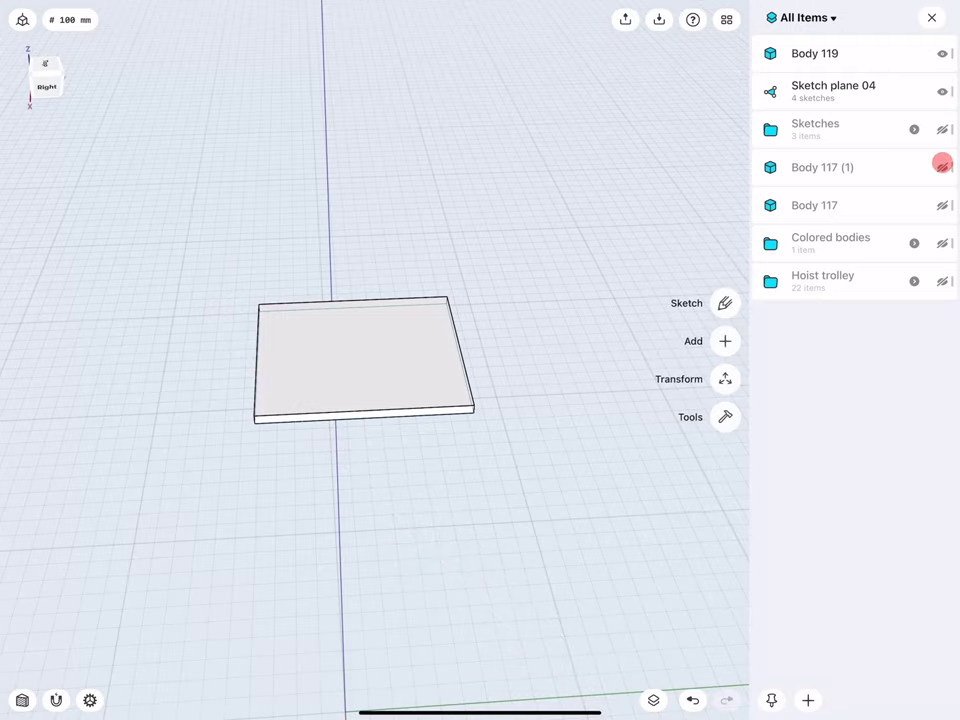
{"action": "left_click", "coordinate": [942, 164]}
{"action": "left_click", "coordinate": [942, 205]}
- Fillet the plate's four corner edges at 10 mm
{"action": "middle_click_drag", "start_coordinate": [360, 360], "coordinate": [385, 287]}
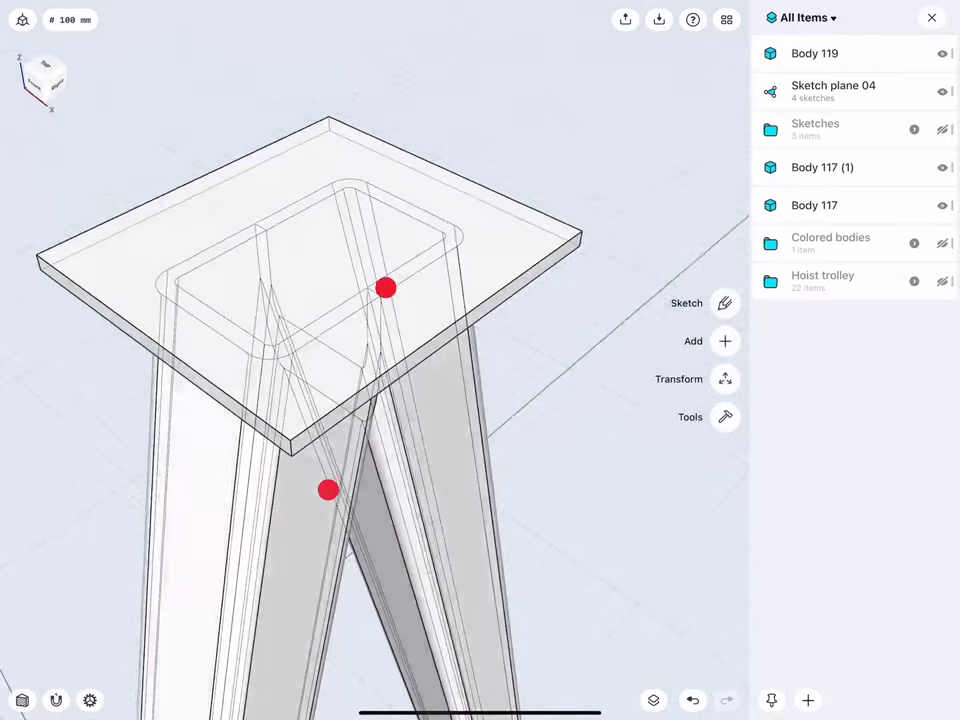
{"action": "left_click", "coordinate": [291, 445]}
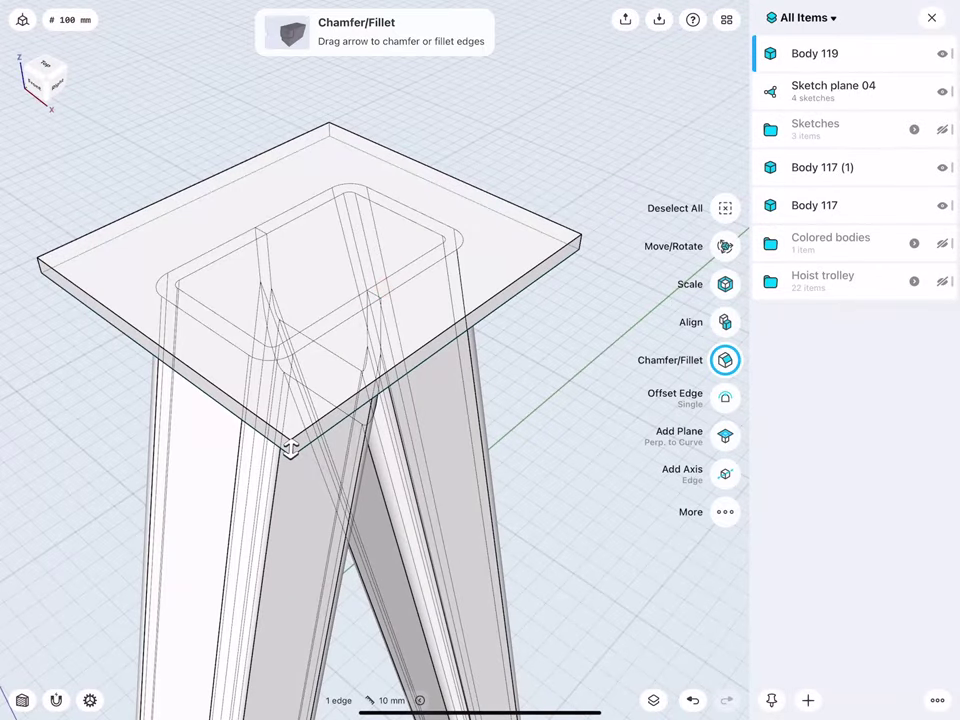
{"action": "left_click", "coordinate": [37, 265]}
{"action": "left_click", "coordinate": [328, 130]}
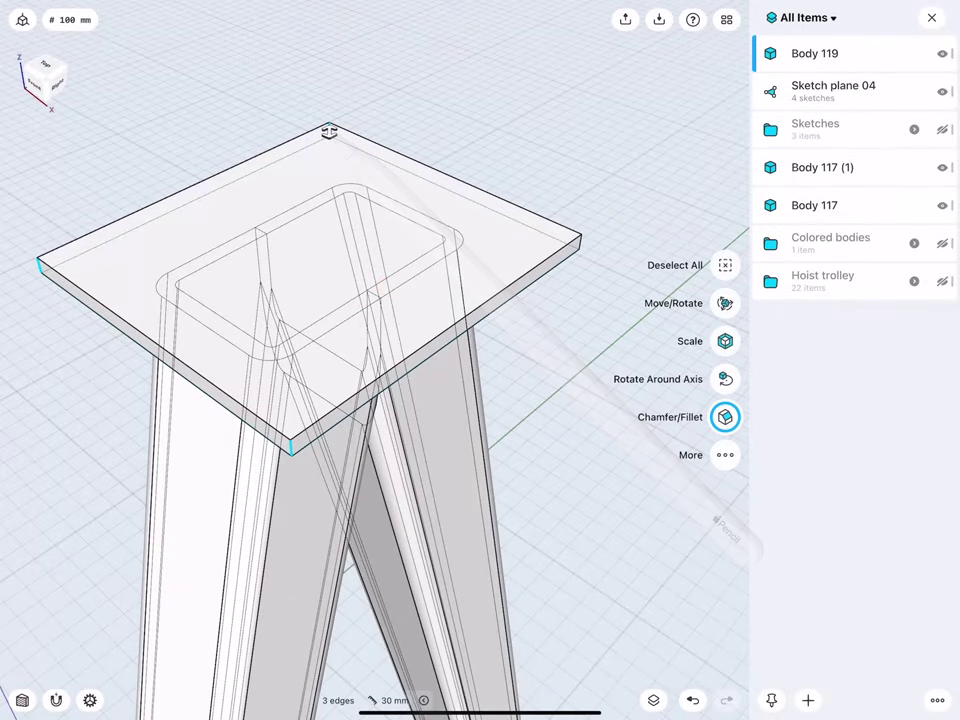
{"action": "left_click", "coordinate": [578, 242]}
{"action": "left_click_drag", "start_coordinate": [580, 242], "coordinate": [612, 241]}
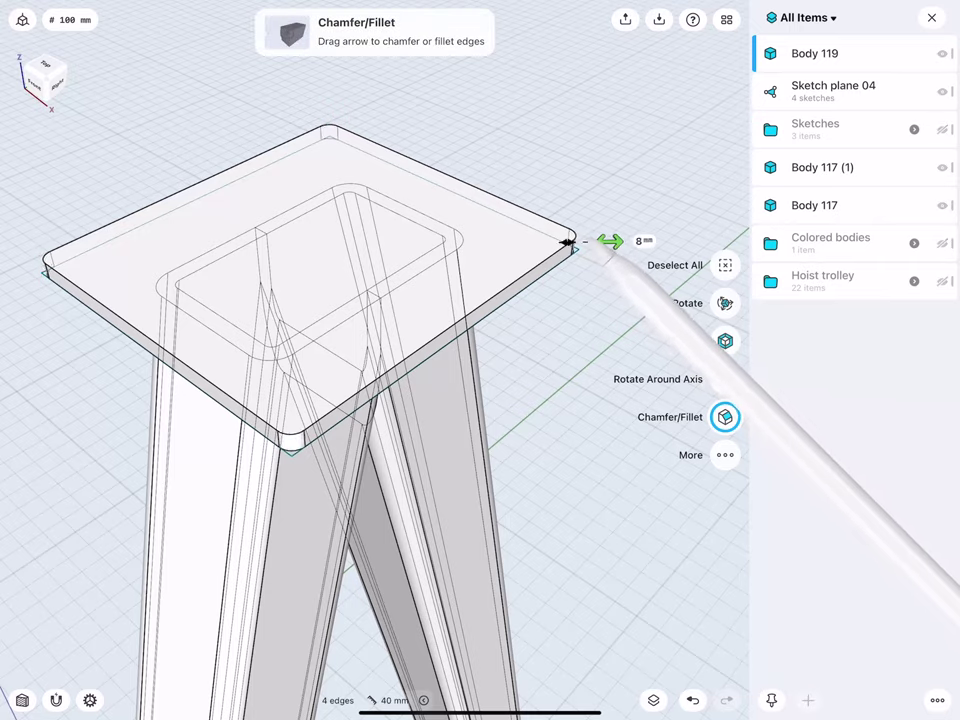
{"action": "left_click", "coordinate": [642, 240]}
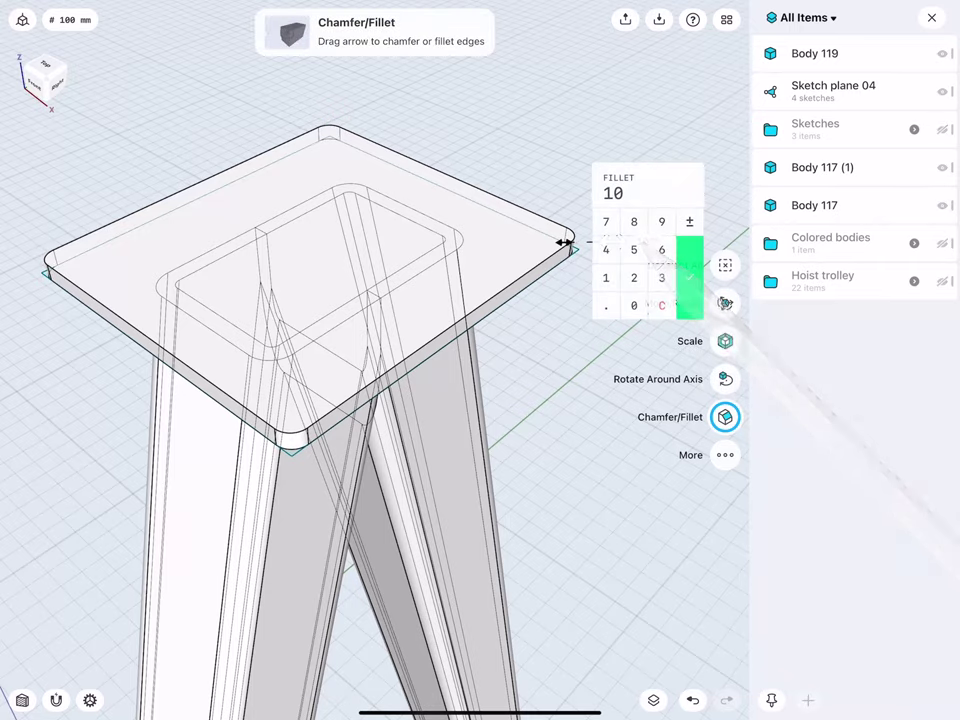
{"action": "left_click", "coordinate": [689, 277]}
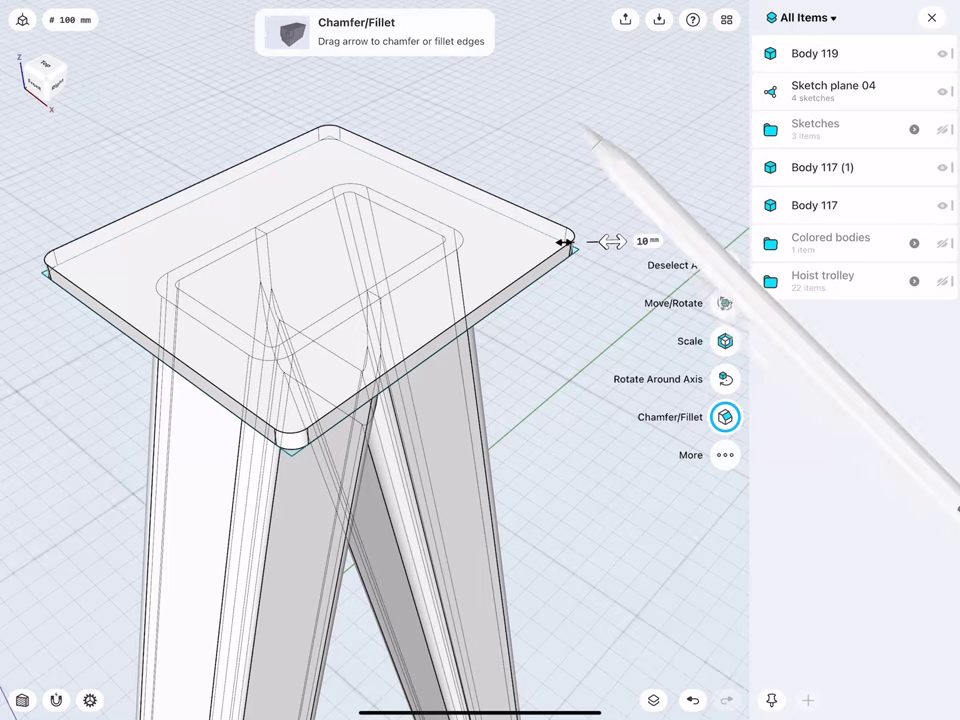
{"action": "left_click", "coordinate": [726, 264]}
- Move Sketch plane 04 into the Sketches folder
{"action": "scroll", "coordinate": [355, 315], "scroll_direction": "down", "scroll_amount": 2}
{"action": "scroll", "coordinate": [354, 315], "scroll_direction": "up", "scroll_amount": 1}
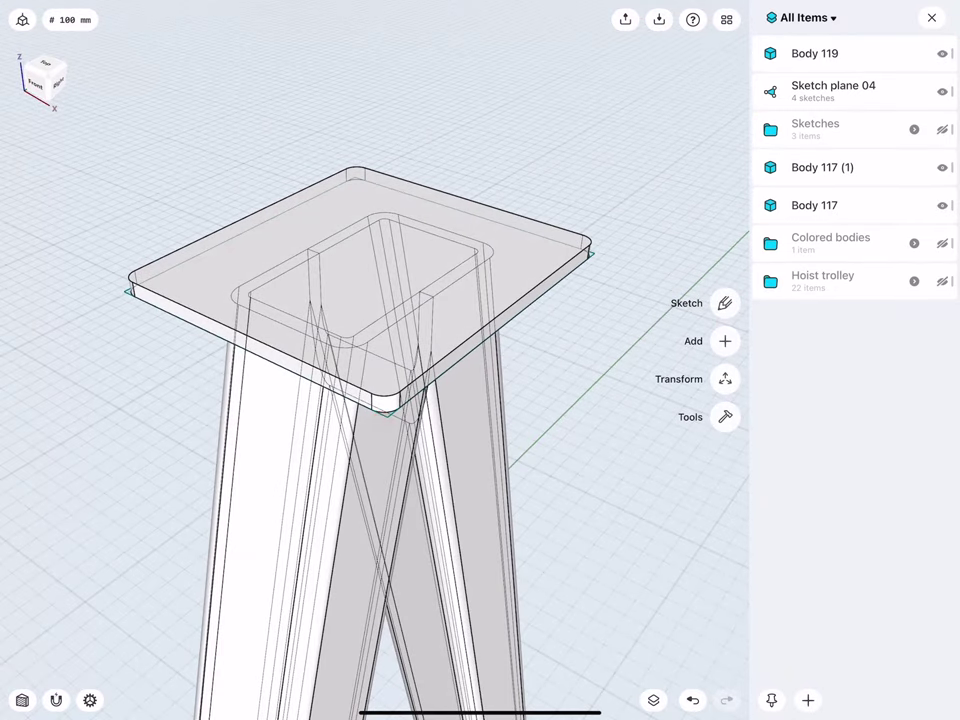
{"action": "left_click", "coordinate": [853, 85]}
{"action": "left_click_drag", "start_coordinate": [853, 88], "coordinate": [848, 128]}
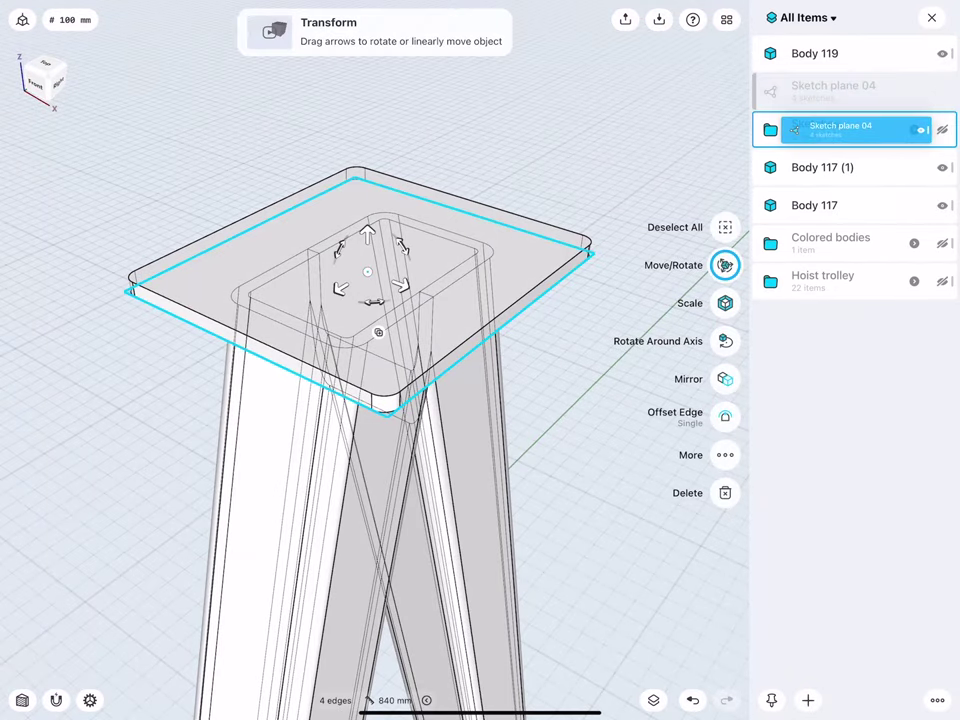
{"action": "left_click", "coordinate": [931, 17]}
- Start a Union and select the top plate, the front beam and the back beam
{"action": "scroll", "coordinate": [387, 327], "scroll_direction": "down", "scroll_amount": 1}
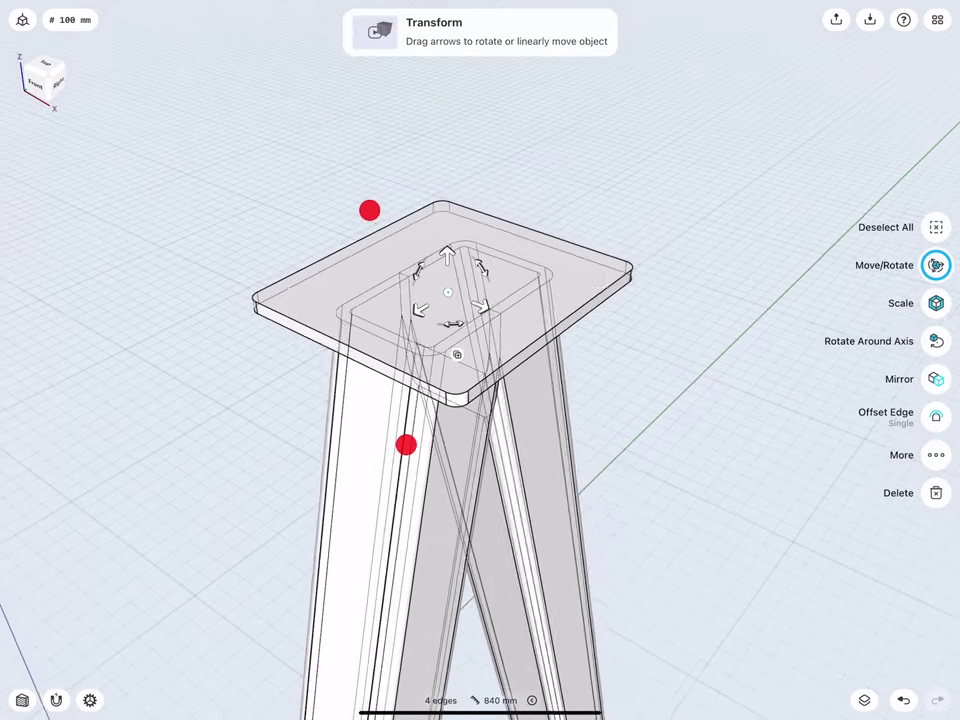
{"action": "middle_click_drag", "start_coordinate": [387, 327], "coordinate": [364, 348]}
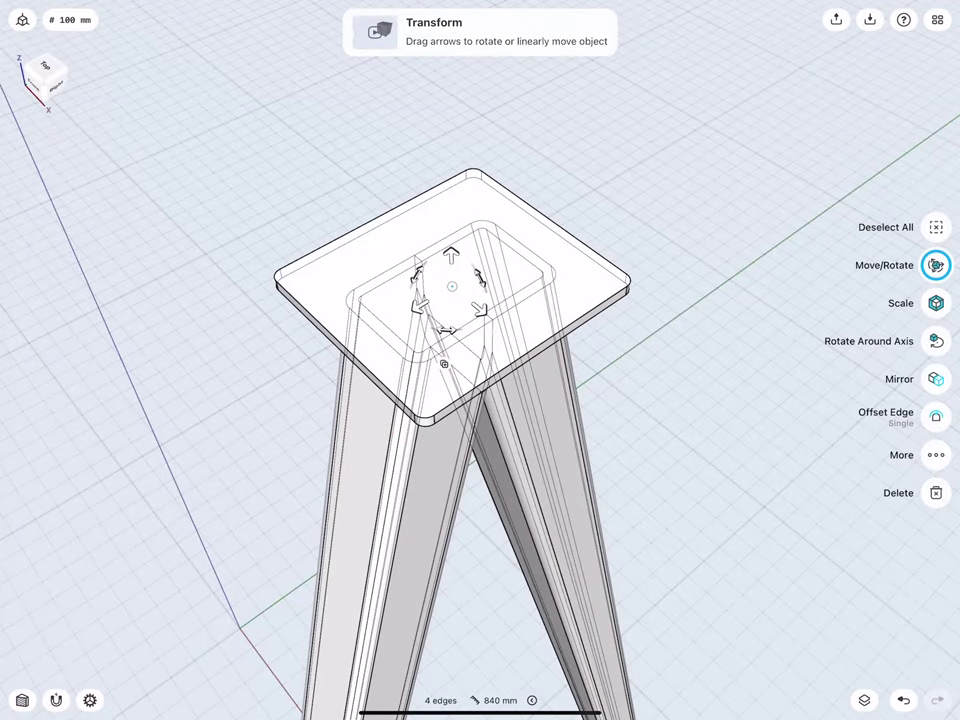
{"action": "left_click", "coordinate": [250, 268]}
{"action": "middle_click_drag", "start_coordinate": [380, 300], "coordinate": [360, 325]}
{"action": "left_click", "coordinate": [934, 416]}
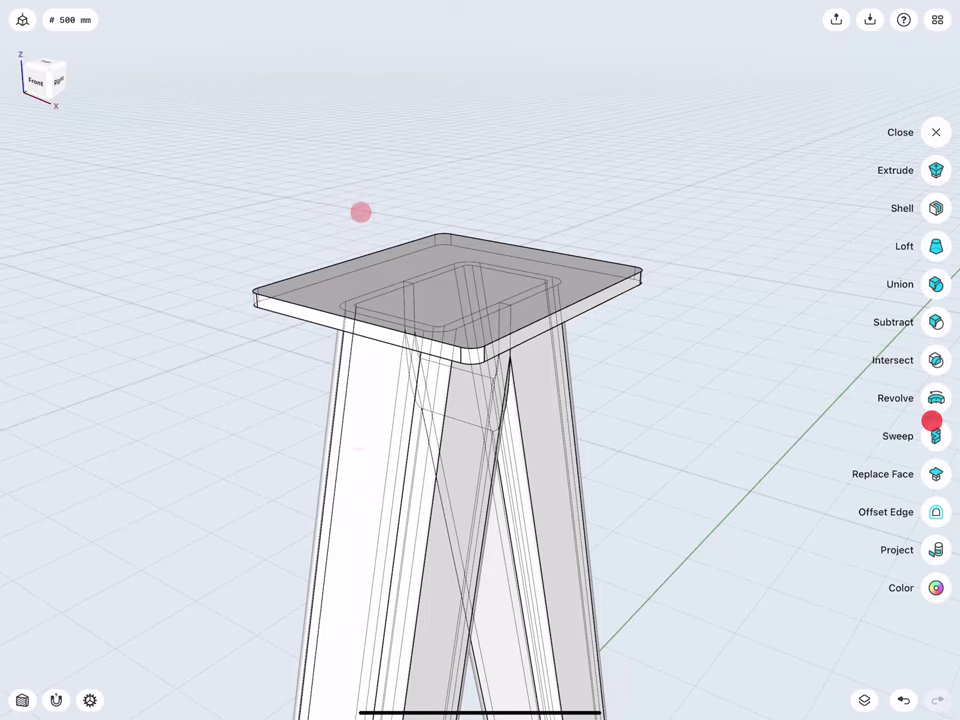
{"action": "left_click", "coordinate": [934, 284]}
{"action": "left_click", "coordinate": [360, 285]}
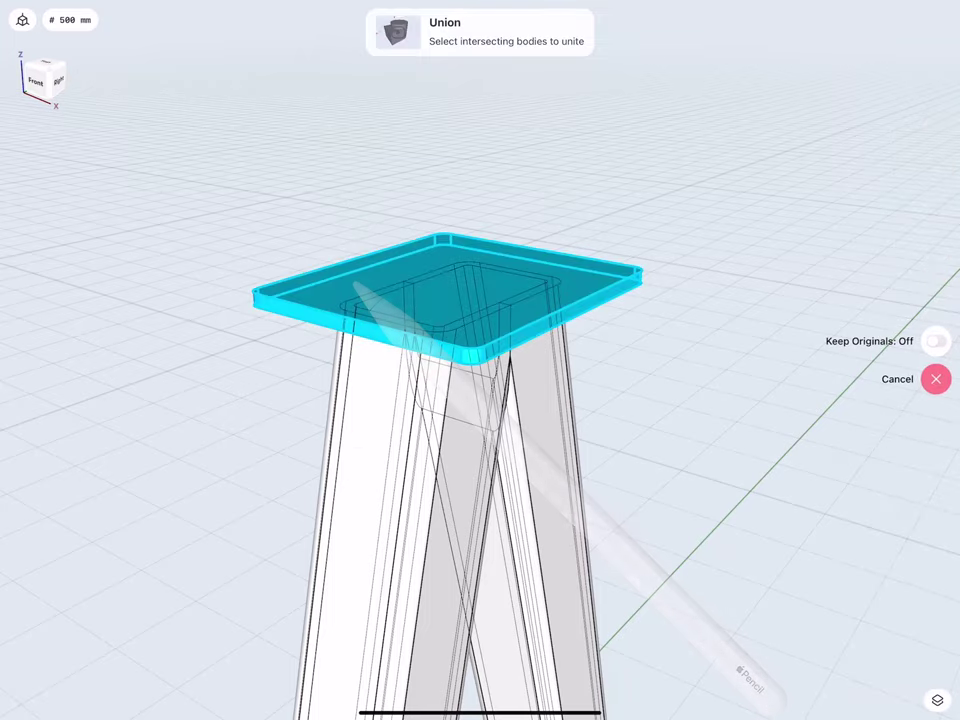
{"action": "left_click", "coordinate": [360, 390]}
{"action": "left_click", "coordinate": [540, 395]}
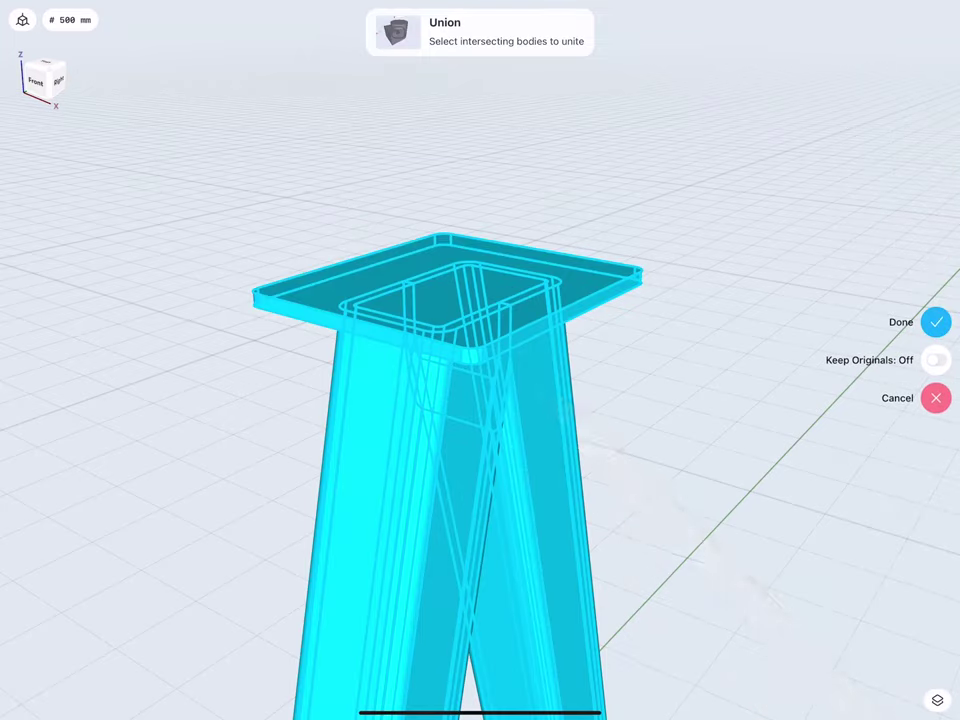
- Complete the union, then fillet the edge where the two beams meet at 5 mm
{"action": "left_click", "coordinate": [928, 323]}
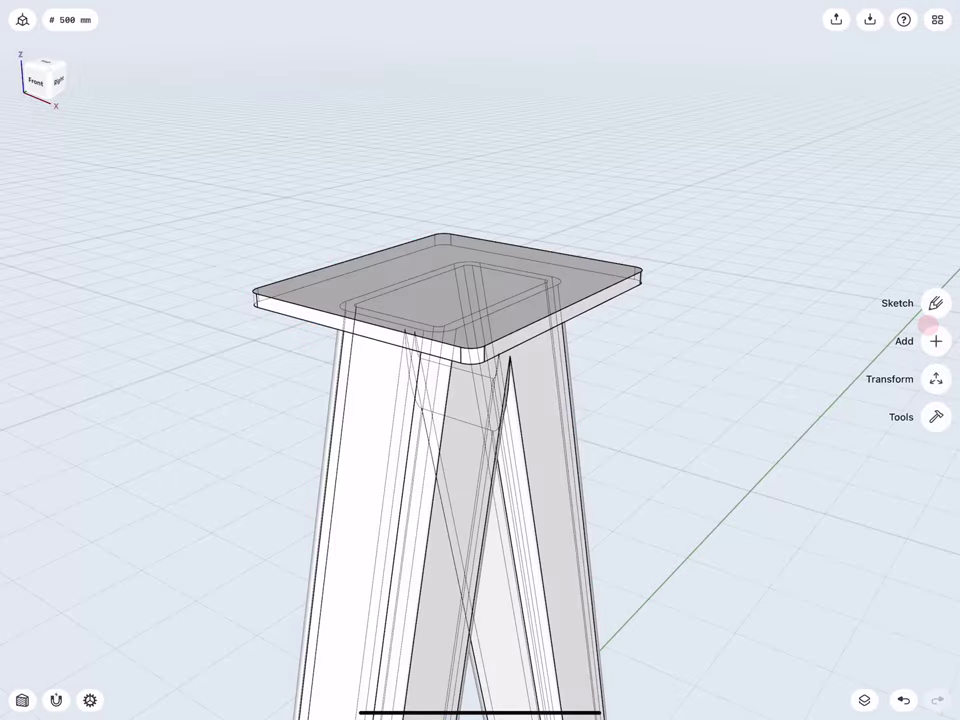
{"action": "mouse_move", "coordinate": [380, 345]}
{"action": "middle_mouse_down"}
{"action": "mouse_move", "coordinate": [396, 372]}
{"action": "mouse_move", "coordinate": [354, 338]}
{"action": "middle_mouse_up"}
{"action": "mouse_move", "coordinate": [358, 262]}
{"action": "middle_mouse_down"}
{"action": "mouse_move", "coordinate": [311, 240]}
{"action": "mouse_move", "coordinate": [379, 294]}
{"action": "mouse_move", "coordinate": [328, 287]}
{"action": "mouse_move", "coordinate": [384, 299]}
{"action": "middle_mouse_up"}
{"action": "left_click", "coordinate": [429, 315]}
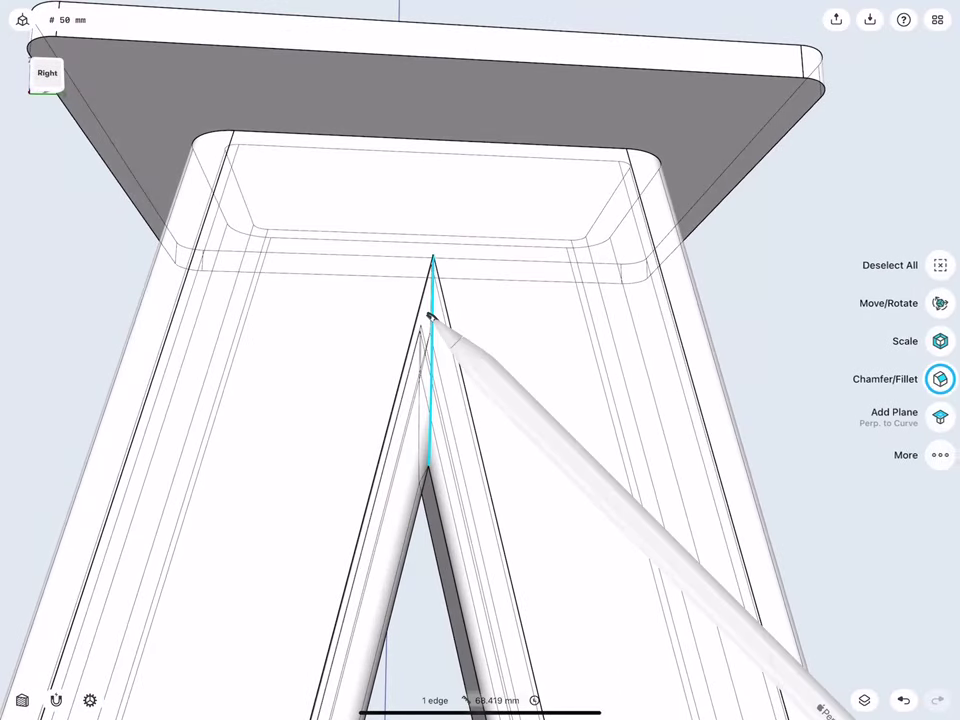
{"action": "middle_click_drag", "start_coordinate": [379, 383], "coordinate": [457, 423]}
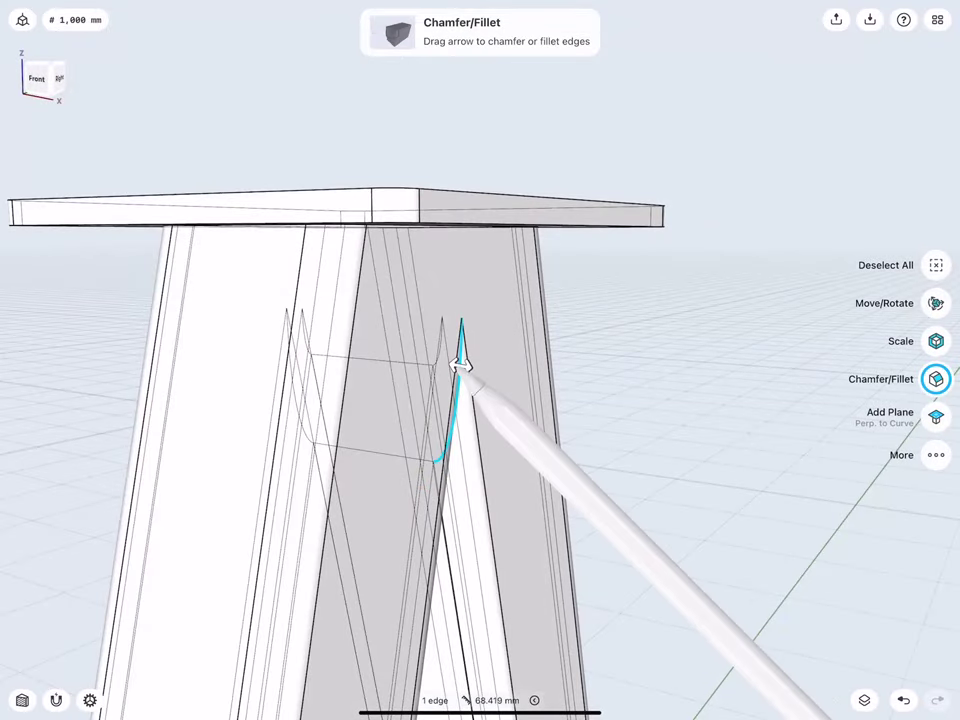
{"action": "left_click_drag", "start_coordinate": [461, 366], "coordinate": [485, 372]}
{"action": "left_click", "coordinate": [517, 375]}
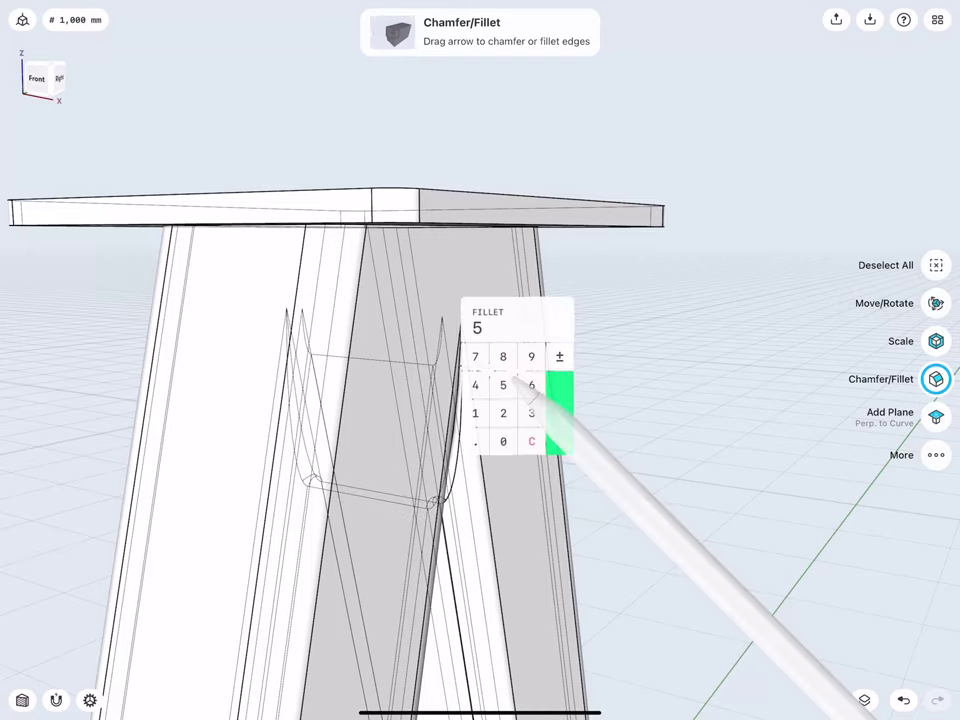
{"action": "left_click", "coordinate": [559, 412]}
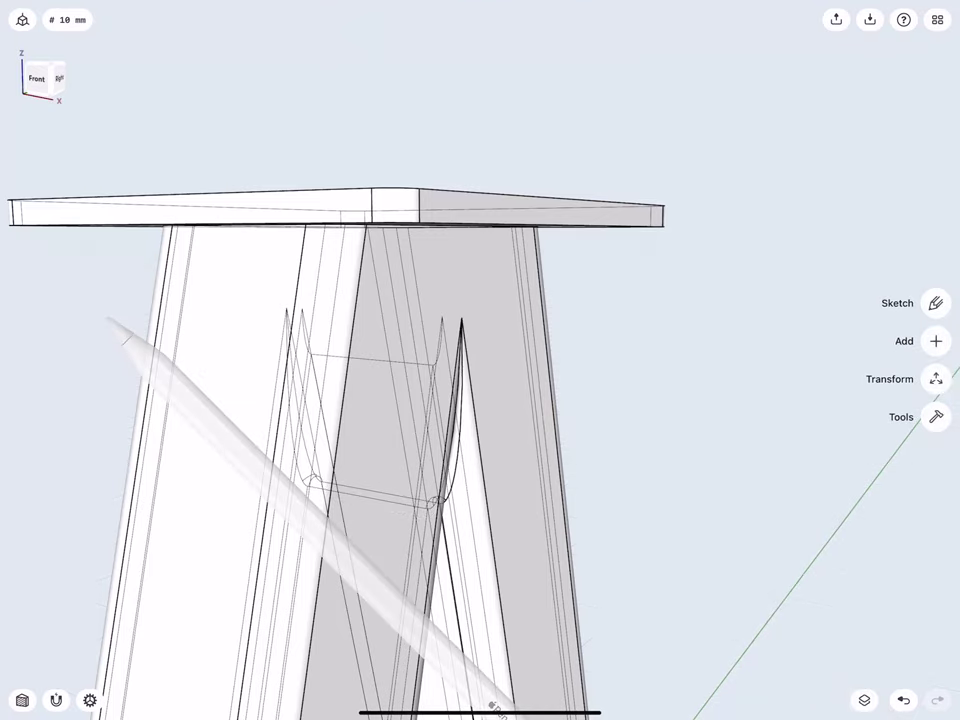
- Fillet the edge where the beams meet the plate underside at 5 mm
{"action": "middle_click_drag", "start_coordinate": [349, 223], "coordinate": [349, 213]}
{"action": "left_click", "coordinate": [431, 169]}
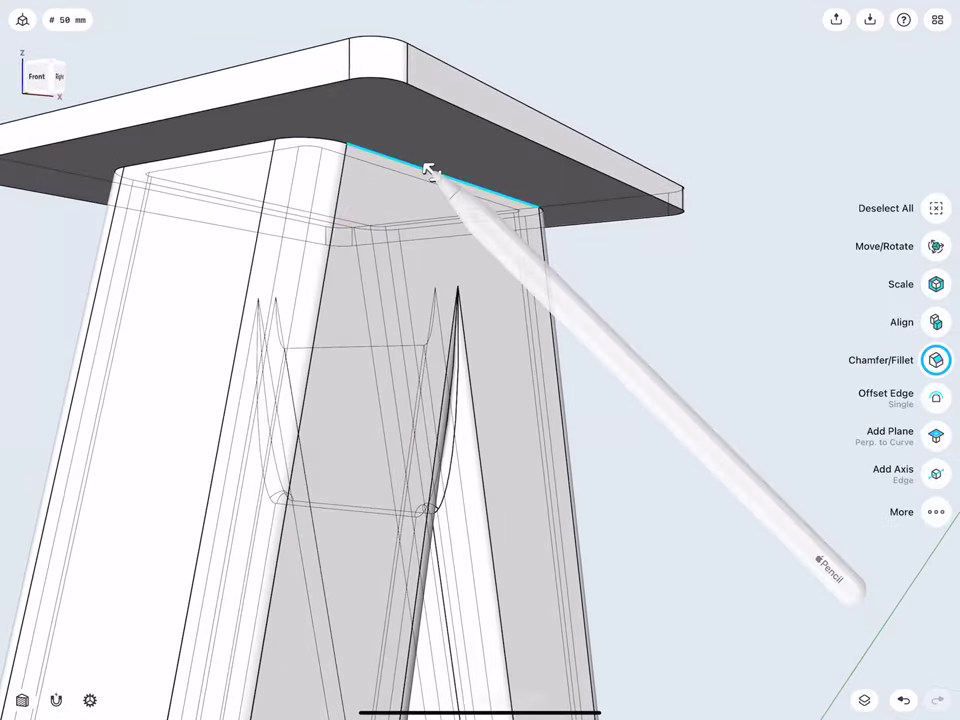
{"action": "left_click_drag", "start_coordinate": [431, 170], "coordinate": [450, 192]}
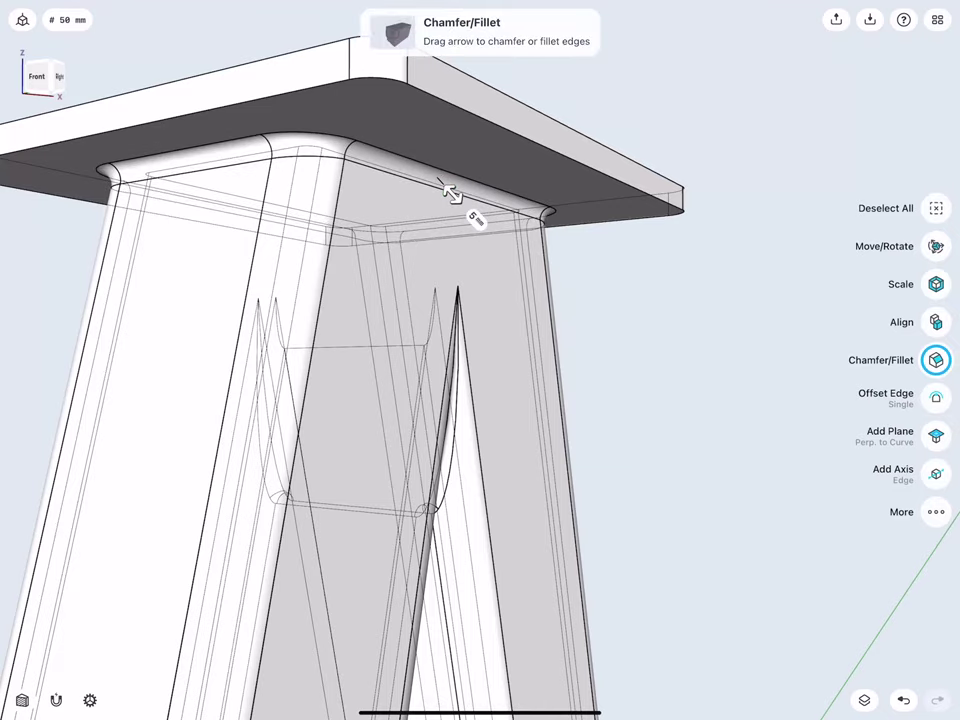
{"action": "left_click", "coordinate": [475, 218]}
{"action": "left_click", "coordinate": [516, 263]}
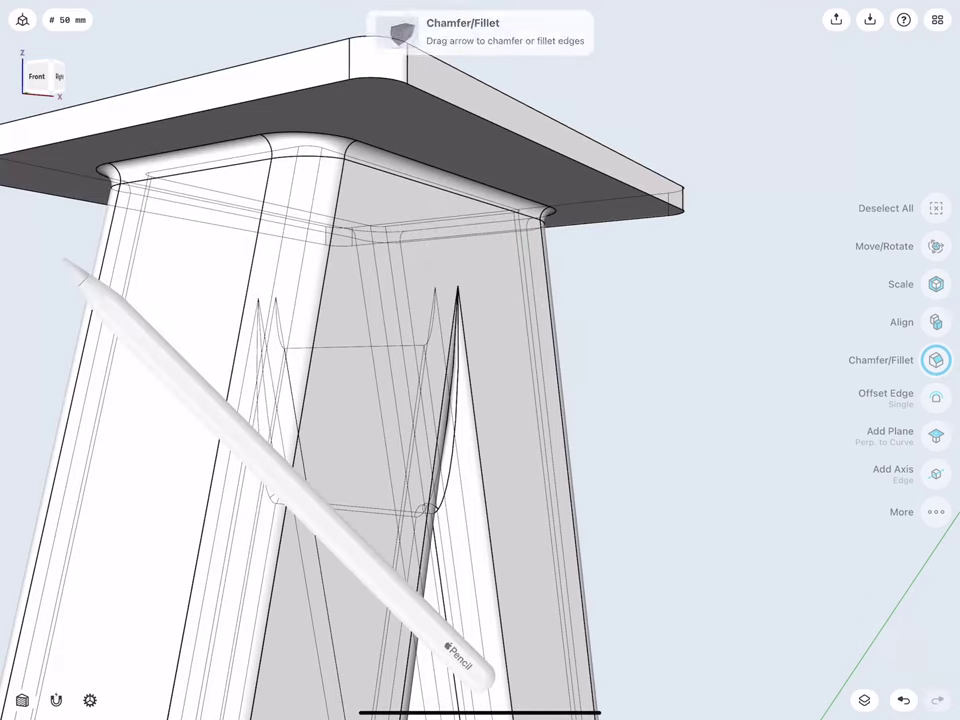
{"action": "left_click", "coordinate": [454, 664]}
{"action": "mouse_move", "coordinate": [281, 352]}
{"action": "middle_mouse_down"}
{"action": "mouse_move", "coordinate": [260, 361]}
{"action": "mouse_move", "coordinate": [283, 376]}
{"action": "middle_mouse_up"}
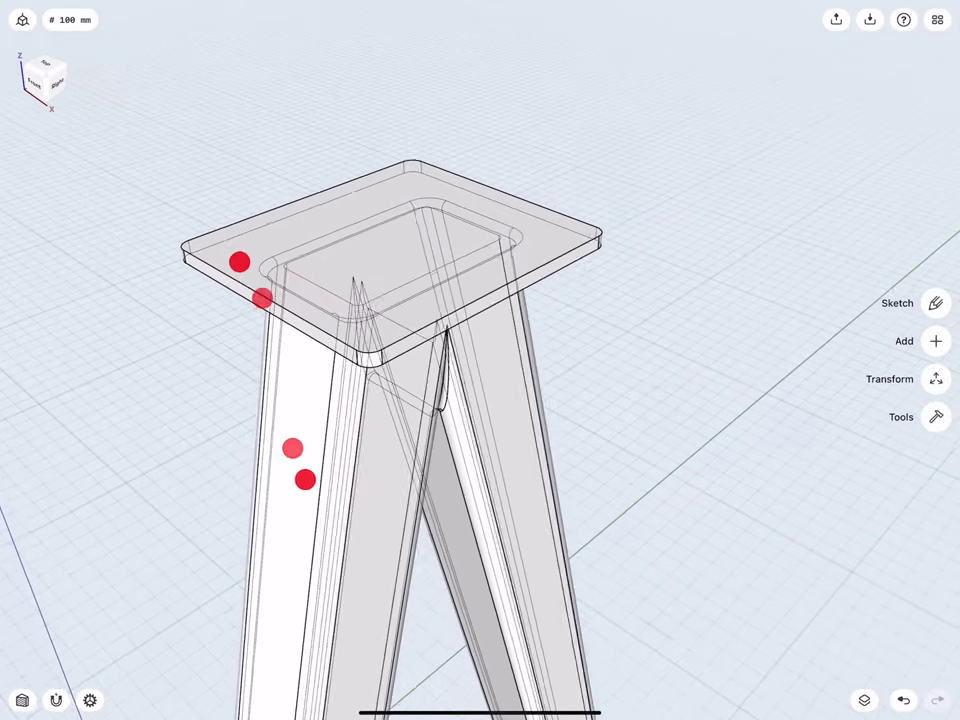
- Extrude the plate's top face up 10 mm as a new body
{"action": "left_click", "coordinate": [253, 268]}
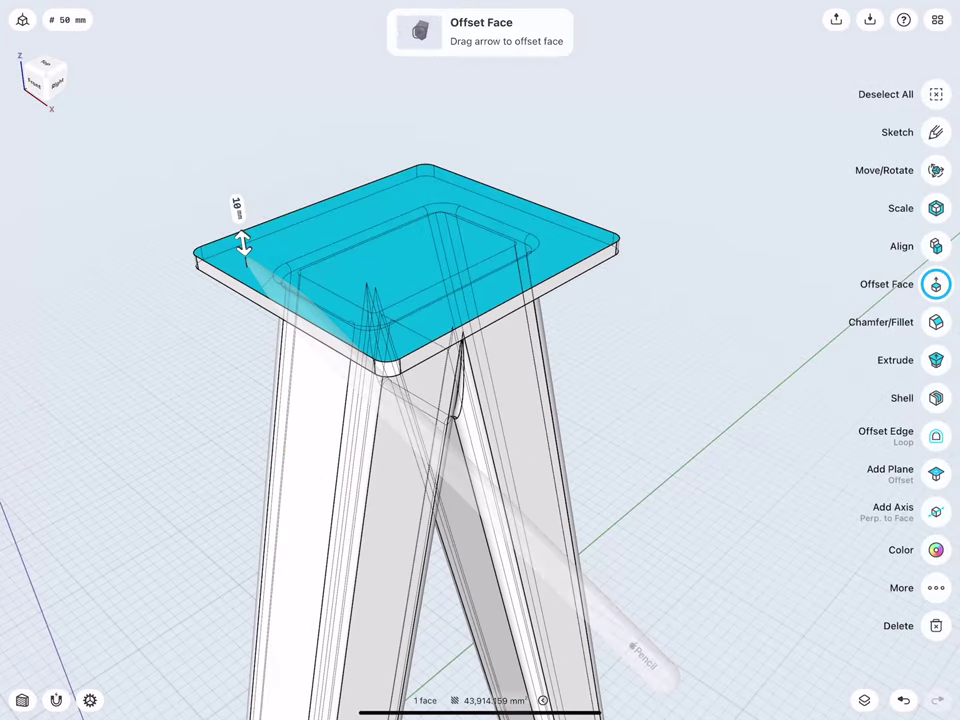
{"action": "middle_click_drag", "start_coordinate": [285, 182], "coordinate": [221, 166]}
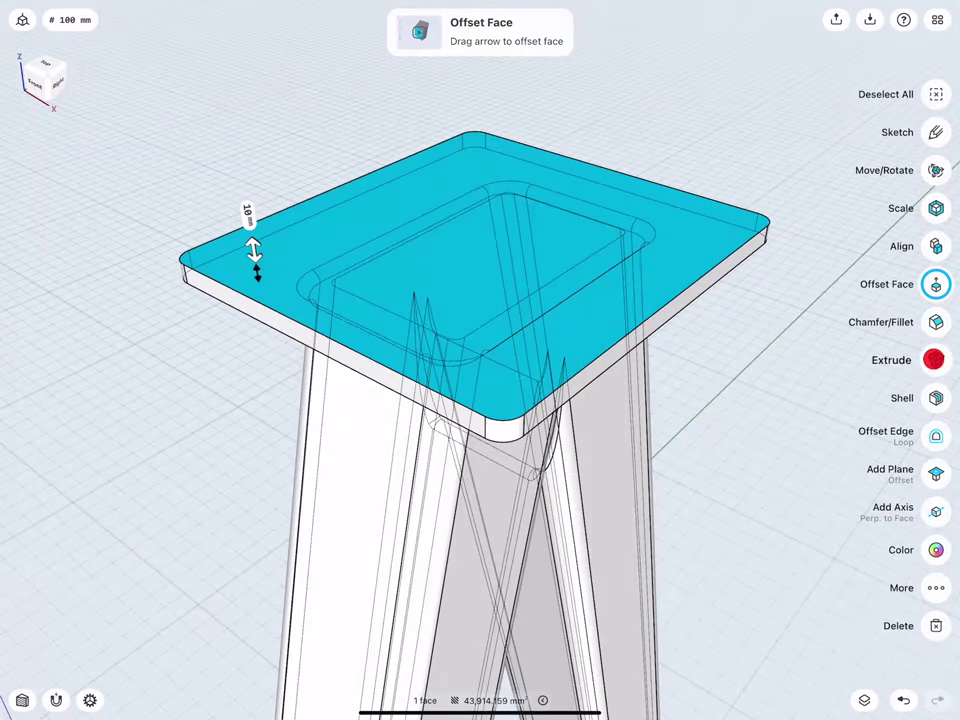
{"action": "left_click", "coordinate": [933, 360]}
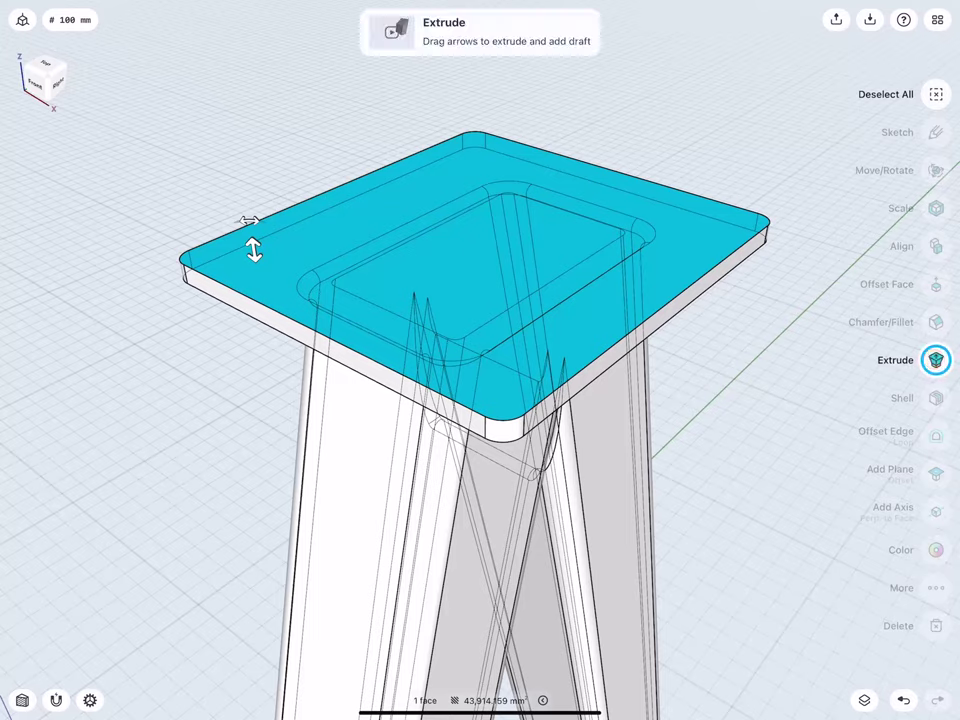
{"action": "left_click_drag", "start_coordinate": [254, 250], "coordinate": [250, 230]}
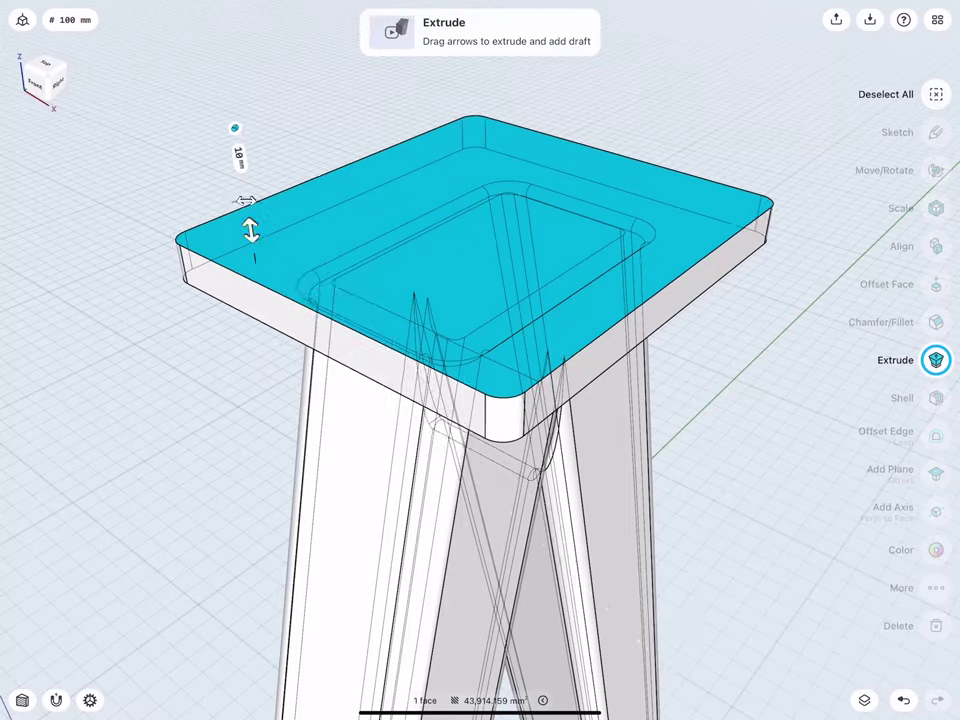
{"action": "left_click", "coordinate": [234, 128]}
{"action": "left_click", "coordinate": [208, 88]}
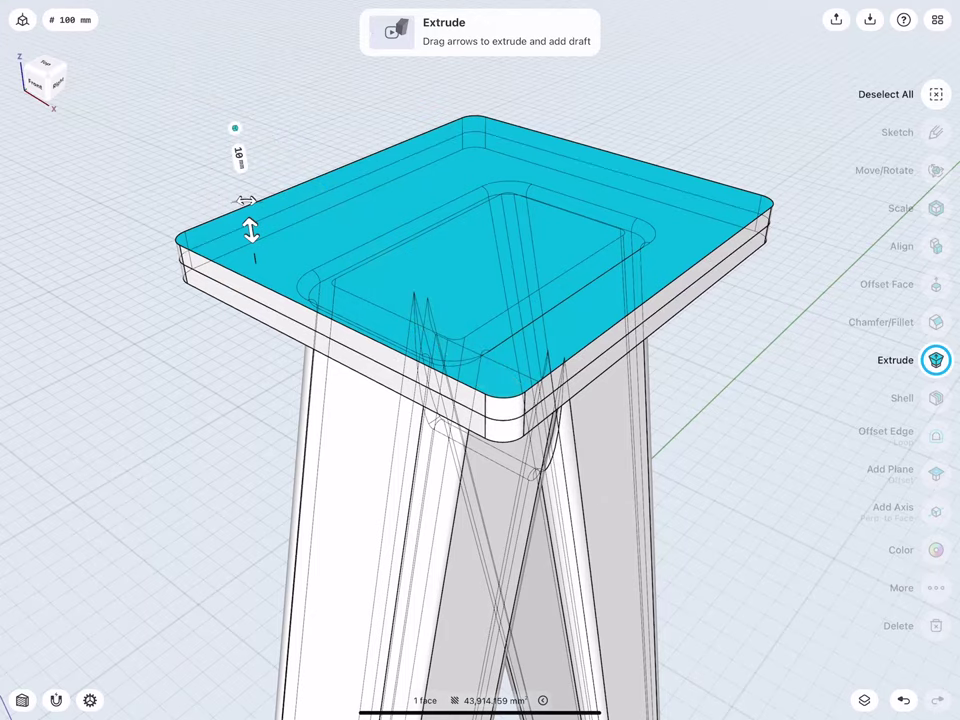
- Start a sketch on the new body's top face
{"action": "left_click", "coordinate": [189, 176]}
{"action": "mouse_move", "coordinate": [270, 189]}
{"action": "middle_mouse_down"}
{"action": "mouse_move", "coordinate": [249, 181]}
{"action": "mouse_move", "coordinate": [262, 290]}
{"action": "middle_mouse_up"}
{"action": "left_click", "coordinate": [435, 255]}
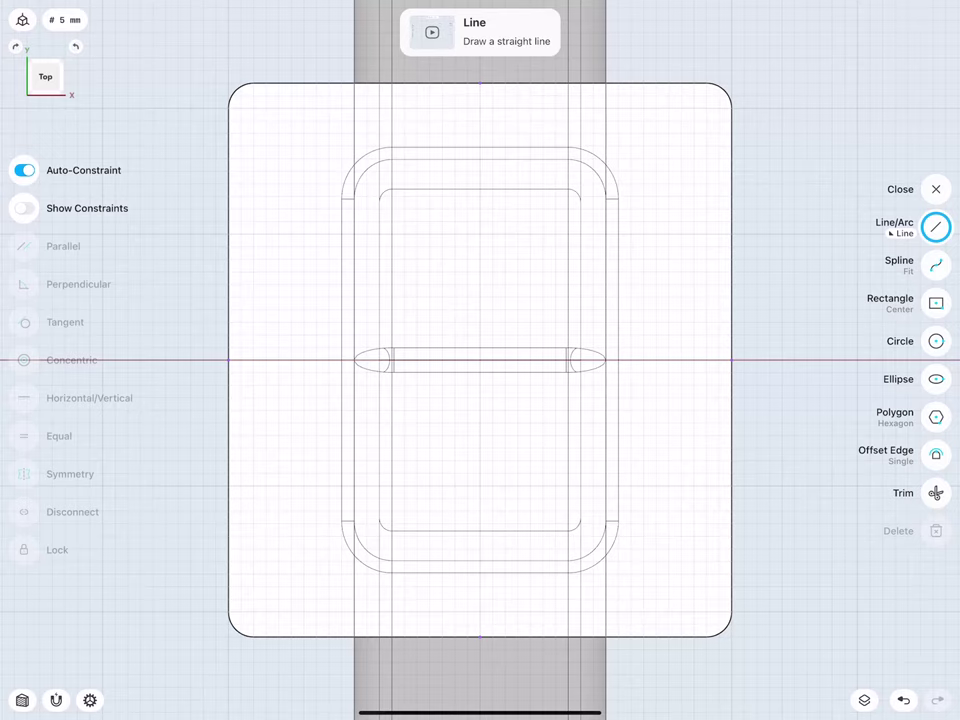
- Draw a centred 140 × 140 mm square on the top face
{"action": "left_click", "coordinate": [936, 304]}
{"action": "mouse_move", "coordinate": [480, 359]}
{"action": "left_mouse_down"}
{"action": "mouse_move", "coordinate": [305, 222]}
{"action": "mouse_move", "coordinate": [291, 185]}
{"action": "left_mouse_up"}
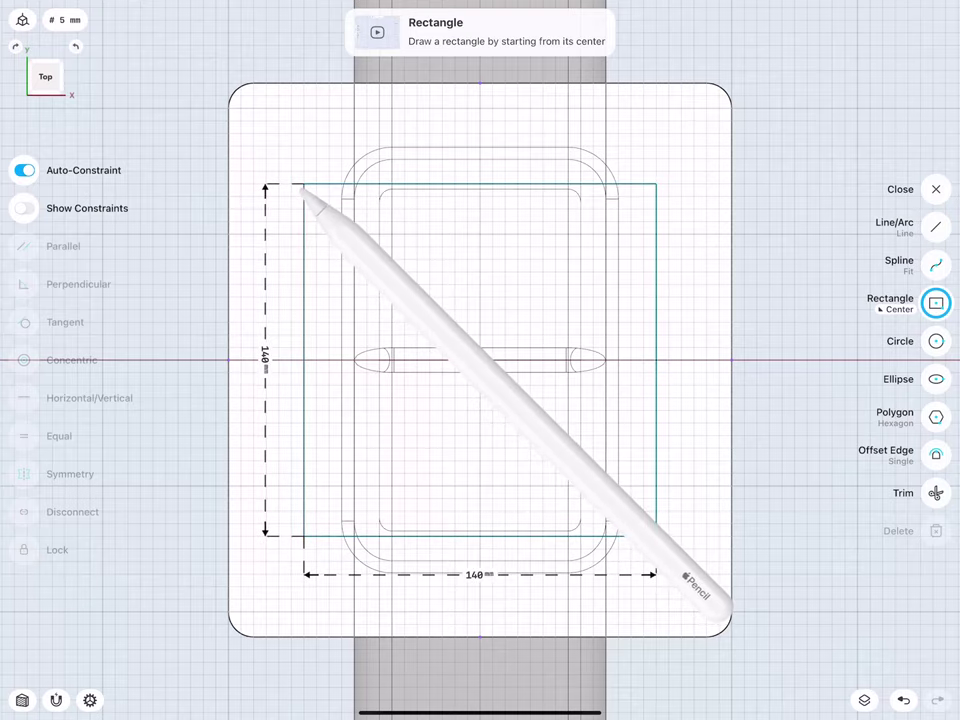
{"action": "left_click_drag", "start_coordinate": [291, 185], "coordinate": [304, 184]}
{"action": "left_click", "coordinate": [480, 575]}
{"action": "left_click", "coordinate": [518, 690]}
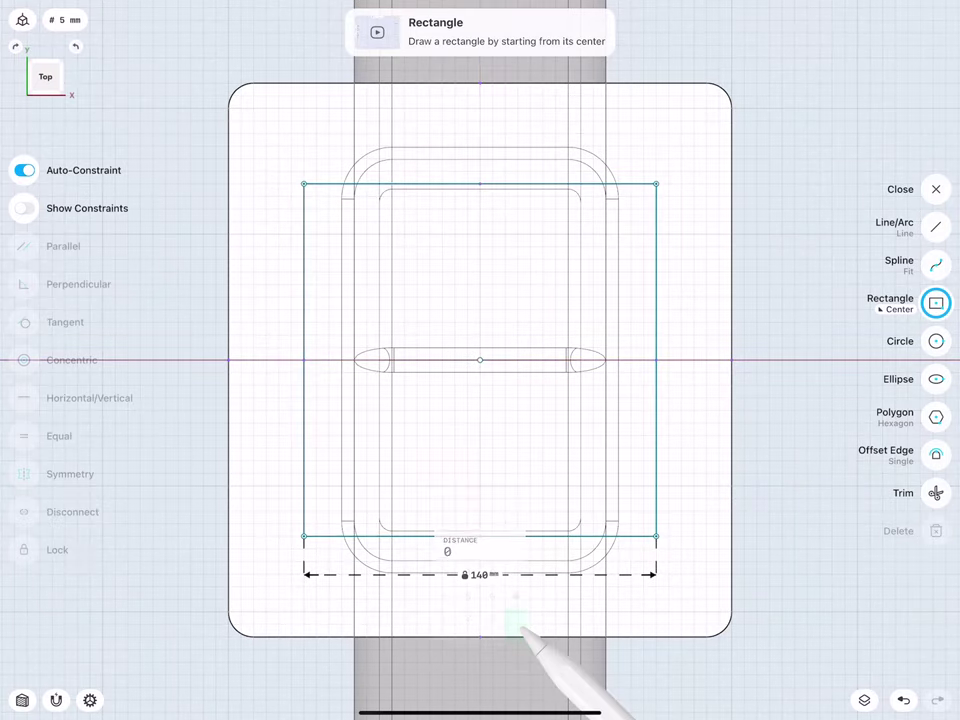
{"action": "left_click", "coordinate": [304, 291]}
{"action": "left_click", "coordinate": [265, 355]}
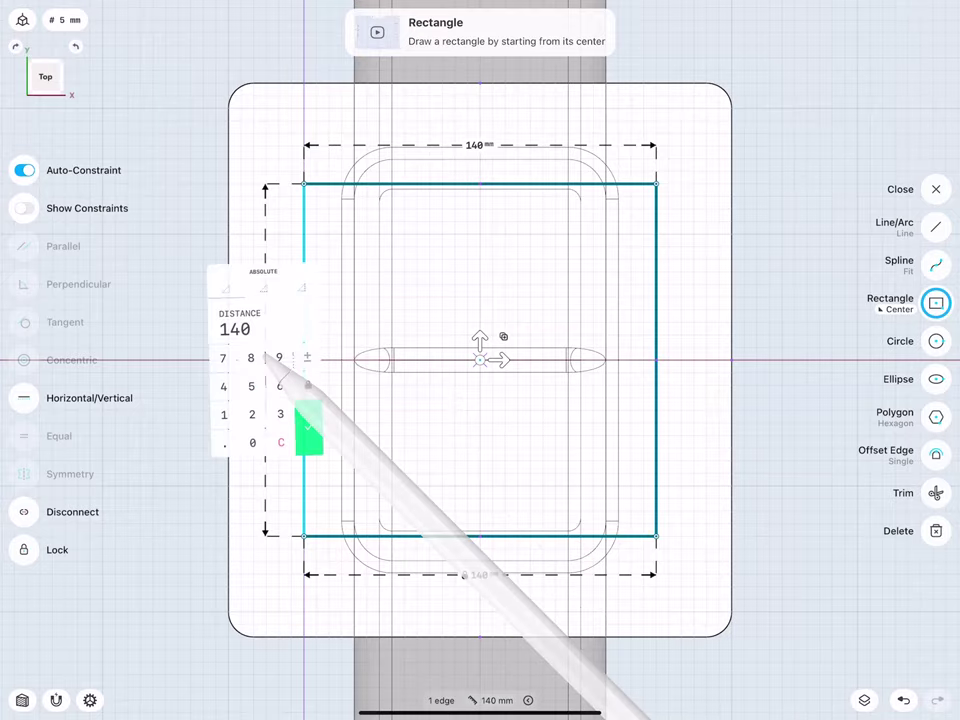
{"action": "left_click", "coordinate": [308, 428]}
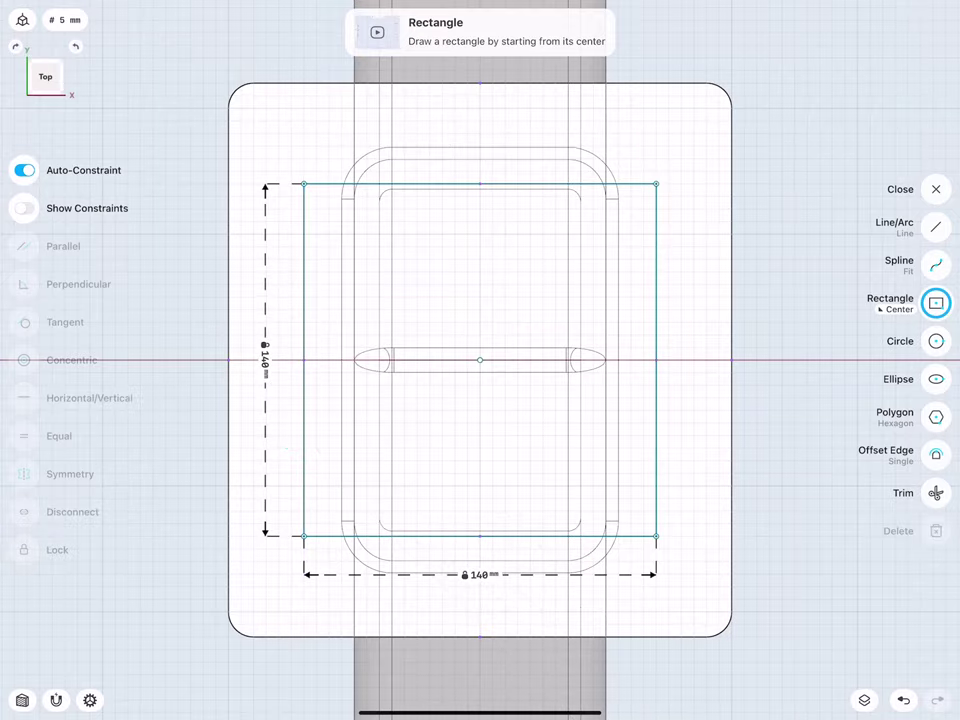
- Extrude the square upward 200 mm into a tall block
{"action": "key", "text": "l"}
{"action": "mouse_move", "coordinate": [349, 301]}
{"action": "middle_mouse_down"}
{"action": "mouse_move", "coordinate": [345, 355]}
{"action": "mouse_move", "coordinate": [379, 257]}
{"action": "mouse_move", "coordinate": [366, 274]}
{"action": "mouse_move", "coordinate": [321, 228]}
{"action": "middle_mouse_up"}
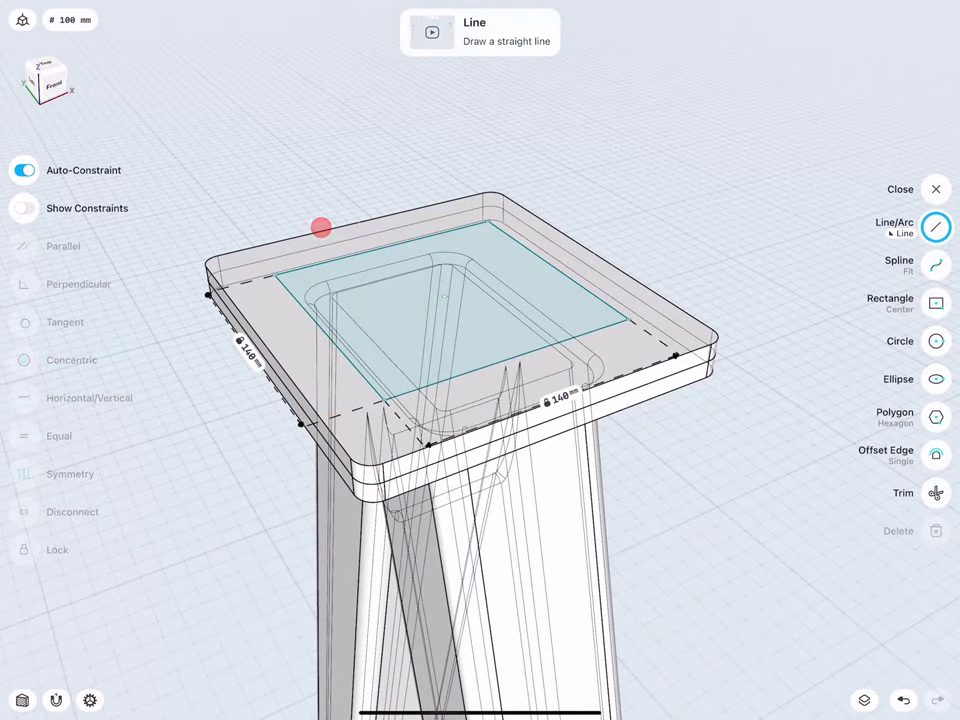
{"action": "left_click", "coordinate": [480, 321]}
{"action": "scroll", "coordinate": [427, 414], "scroll_direction": "down", "scroll_amount": 5}
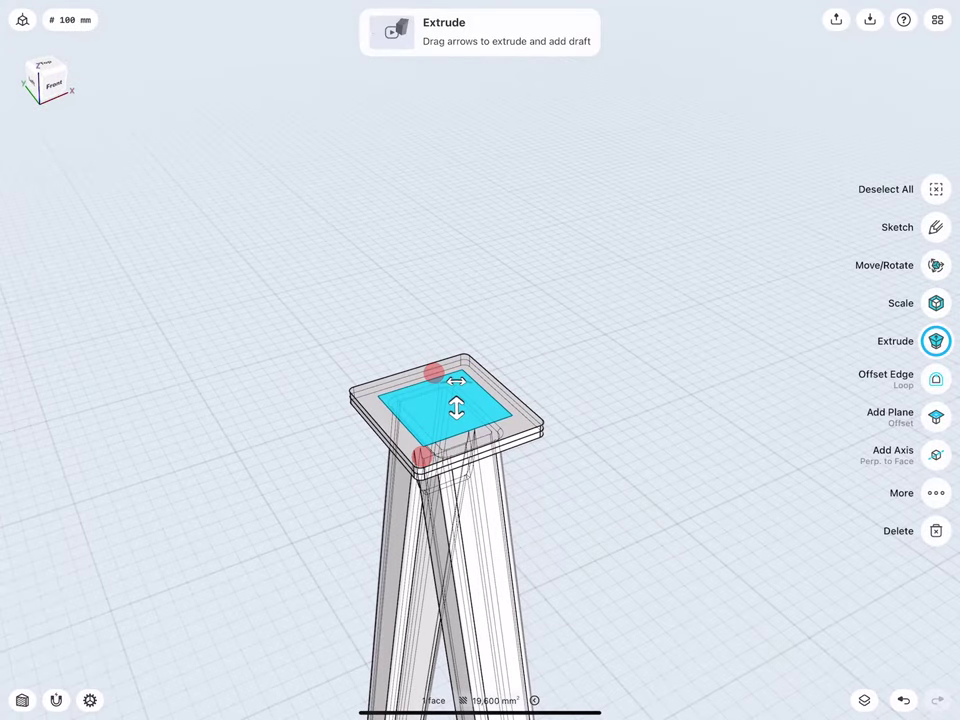
{"action": "mouse_move", "coordinate": [456, 407]}
{"action": "left_mouse_down"}
{"action": "mouse_move", "coordinate": [454, 257]}
{"action": "mouse_move", "coordinate": [454, 278]}
{"action": "left_mouse_up"}
{"action": "left_click", "coordinate": [455, 338]}
{"action": "left_click", "coordinate": [497, 390]}
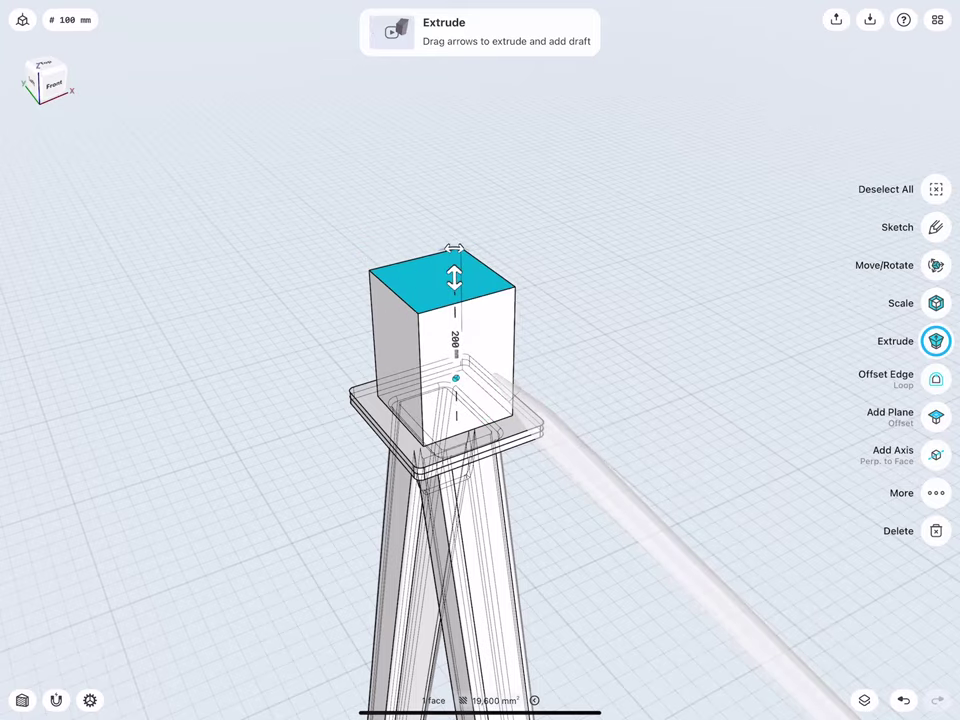
{"action": "left_click", "coordinate": [374, 287]}
{"action": "mouse_move", "coordinate": [364, 266]}
{"action": "middle_mouse_down"}
{"action": "mouse_move", "coordinate": [266, 249]}
{"action": "mouse_move", "coordinate": [342, 263]}
{"action": "middle_mouse_up"}
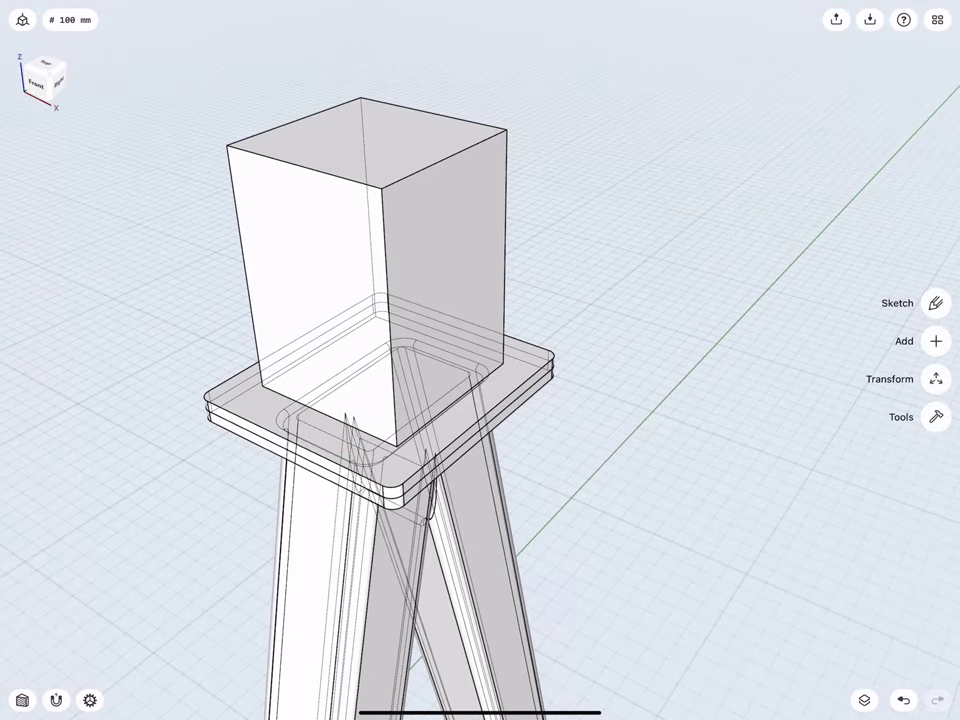
- Add a construction plane offset 40 mm from the block's side face
{"action": "left_click", "coordinate": [936, 341]}
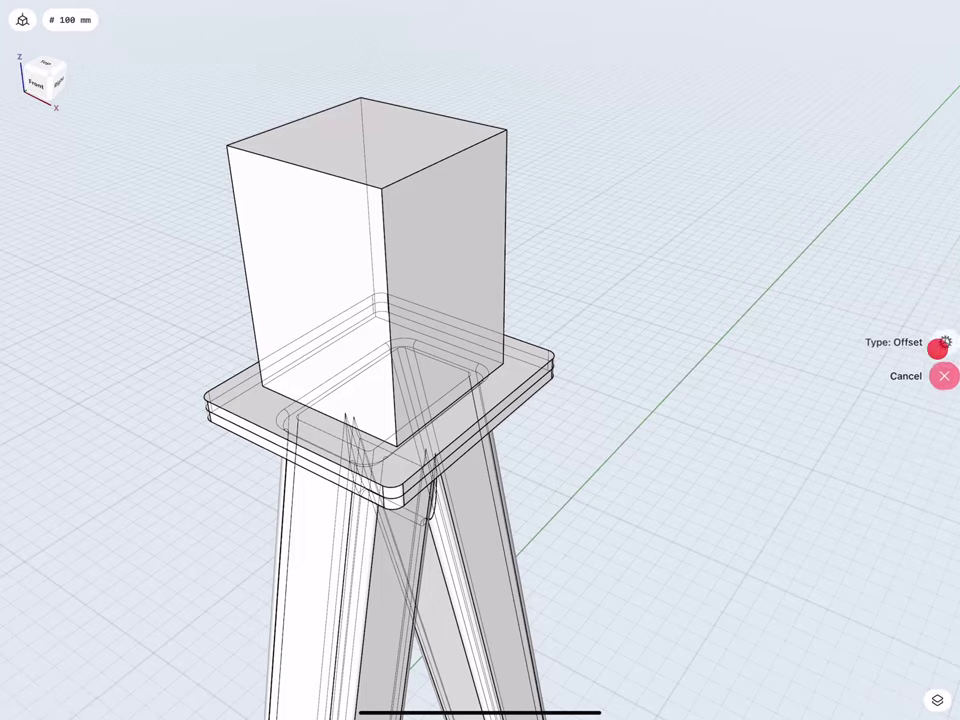
{"action": "left_click", "coordinate": [443, 277]}
{"action": "left_click", "coordinate": [936, 321]}
{"action": "scroll", "coordinate": [393, 325], "scroll_direction": "down", "scroll_amount": 3}
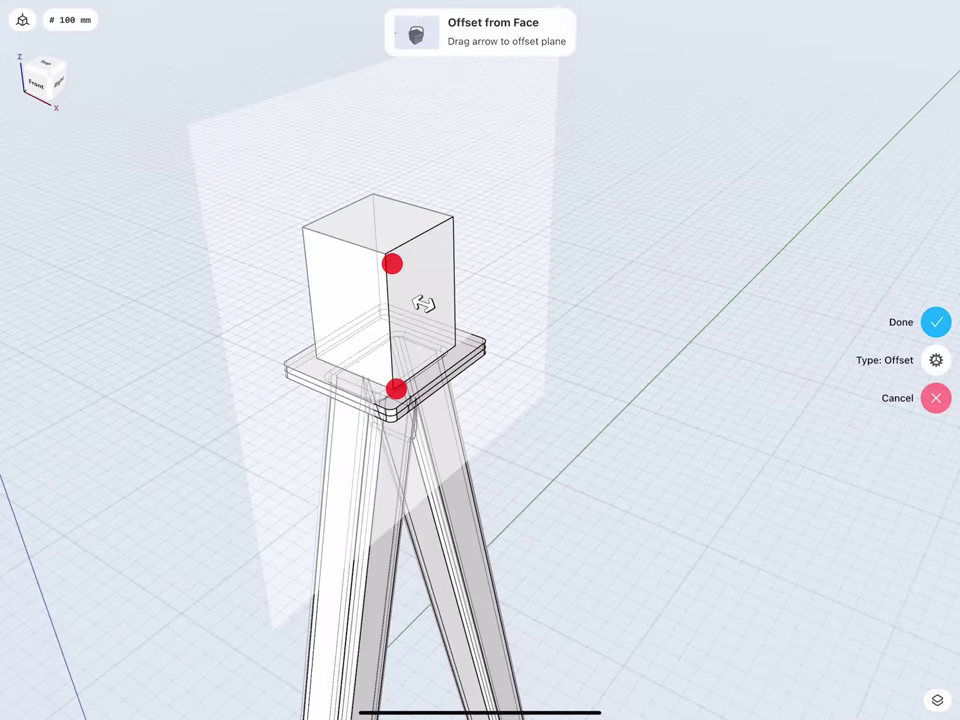
{"action": "left_click_drag", "start_coordinate": [423, 304], "coordinate": [458, 320]}
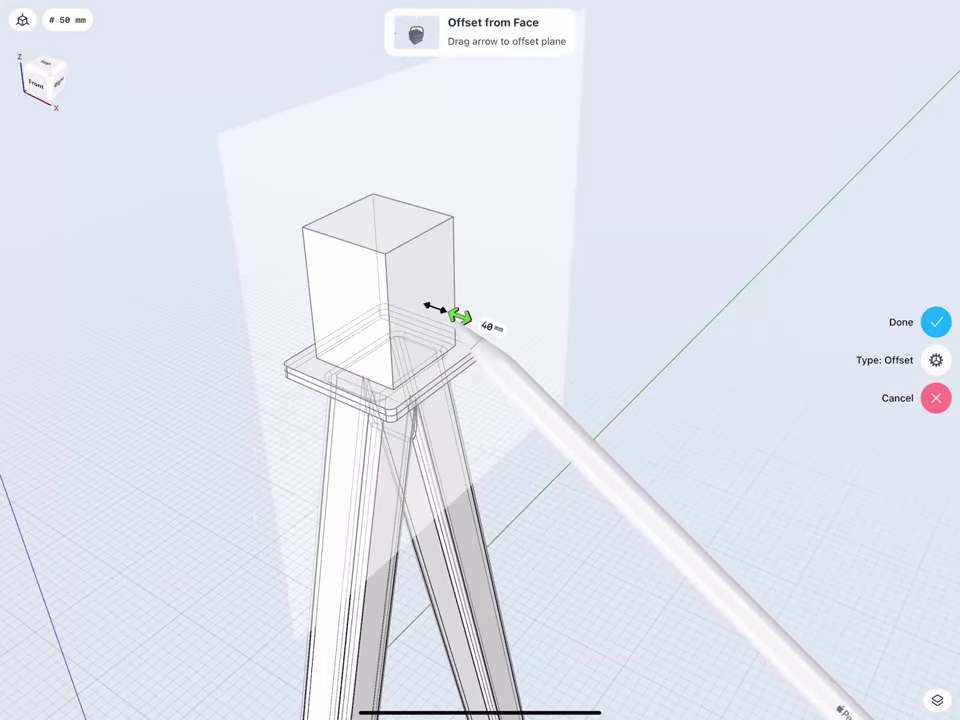
{"action": "left_click", "coordinate": [492, 327]}
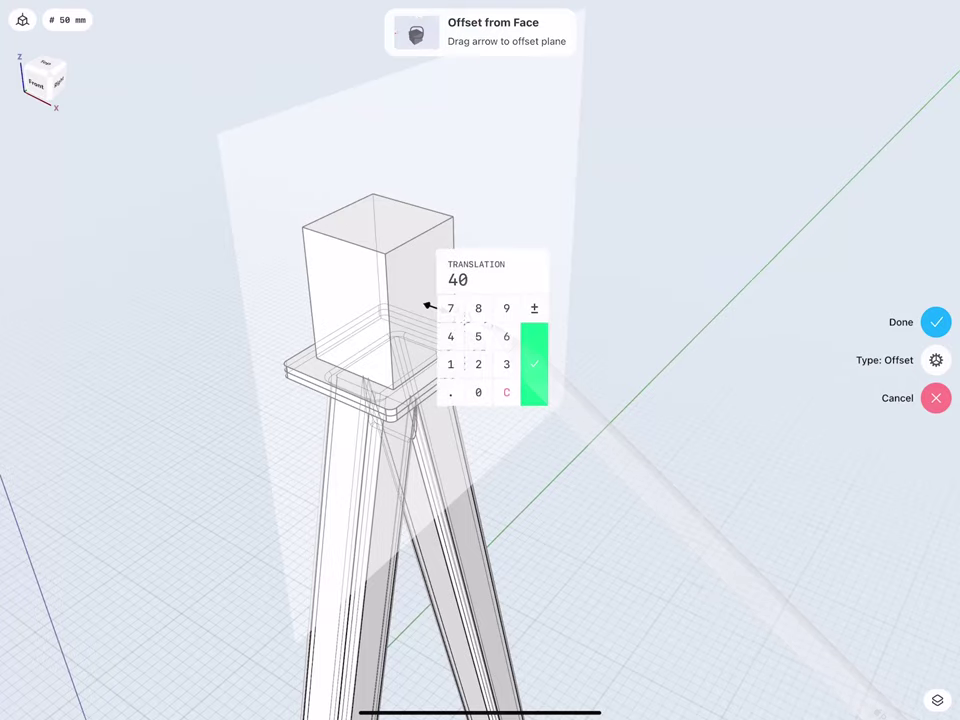
{"action": "left_click", "coordinate": [534, 364]}
{"action": "left_click", "coordinate": [934, 318]}
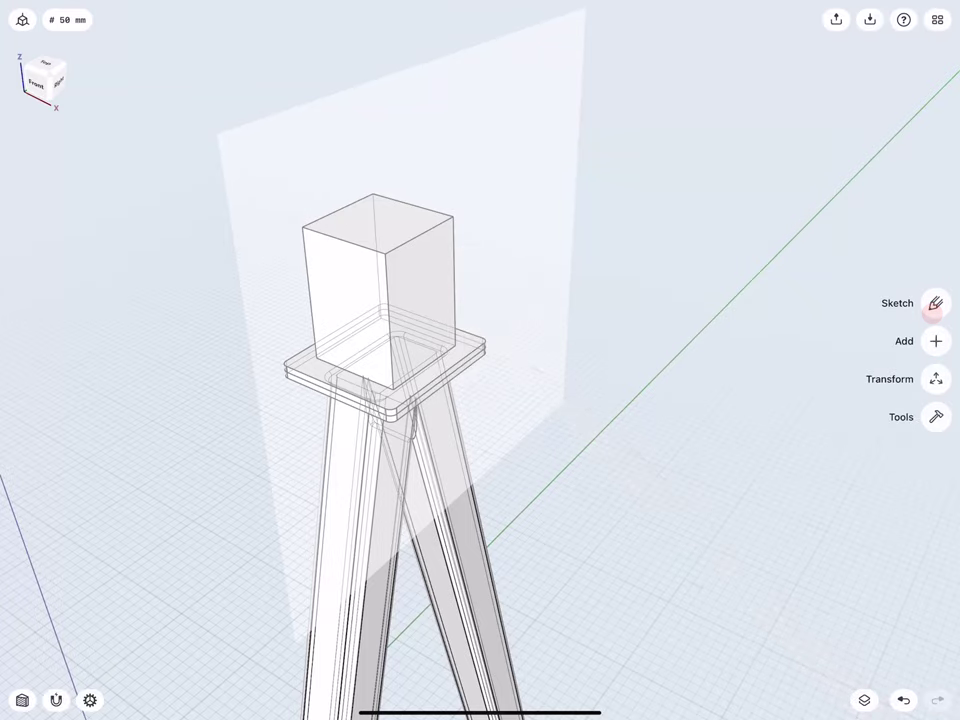
- Sketch on the new plane: a 50 + 50 mm base and a 200 mm right upright
{"action": "left_click_drag", "start_coordinate": [351, 424], "coordinate": [296, 276]}
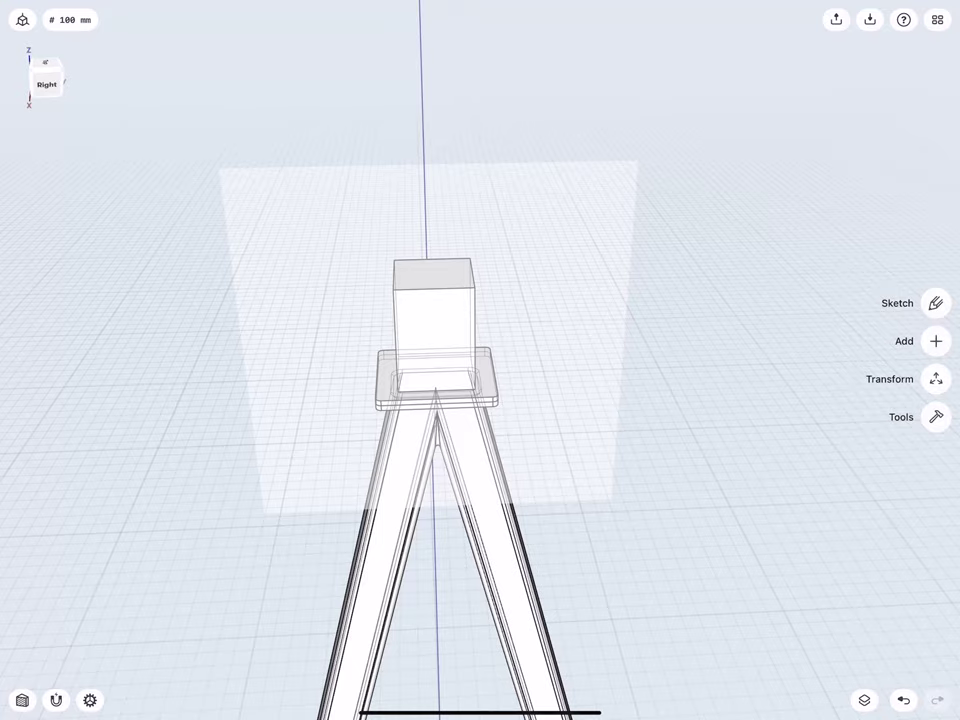
{"action": "left_click", "coordinate": [414, 352]}
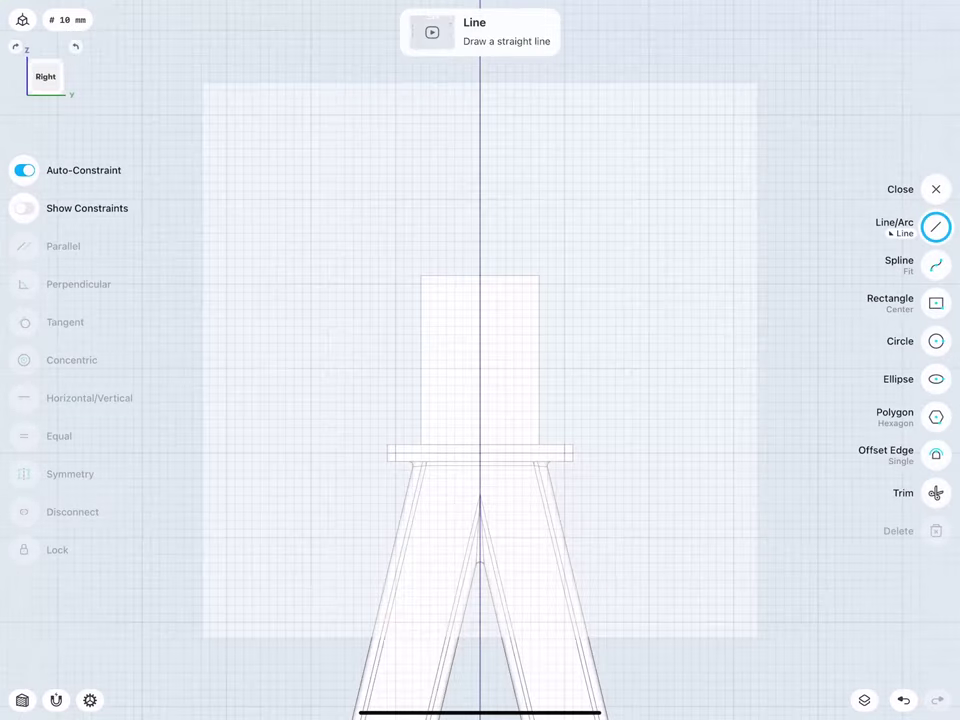
{"action": "scroll", "coordinate": [407, 405], "scroll_direction": "up", "scroll_amount": 5}
{"action": "scroll", "coordinate": [375, 400], "scroll_direction": "up", "scroll_amount": 3}
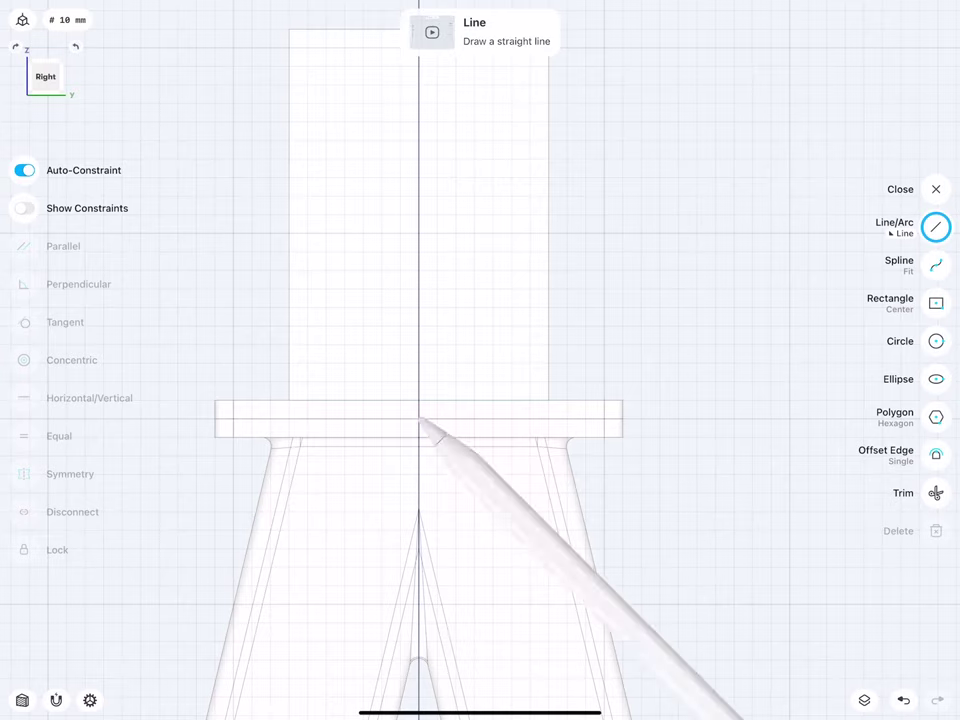
{"action": "left_click_drag", "start_coordinate": [420, 421], "coordinate": [327, 421]}
{"action": "left_click", "coordinate": [375, 456]}
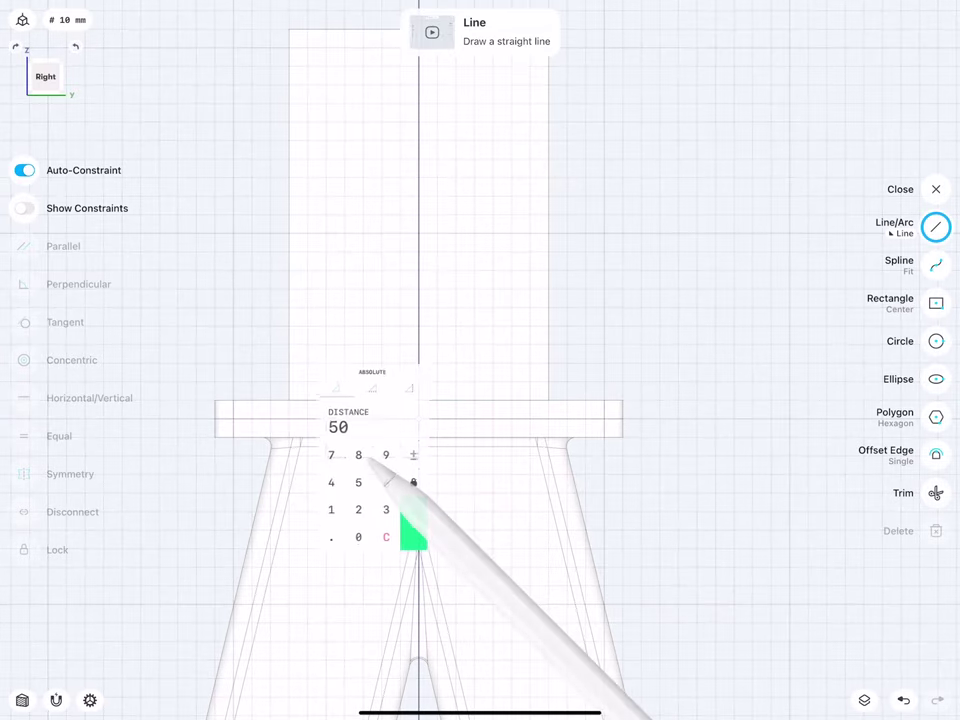
{"action": "mouse_move", "coordinate": [419, 418]}
{"action": "left_mouse_down"}
{"action": "mouse_move", "coordinate": [493, 418]}
{"action": "mouse_move", "coordinate": [482, 398]}
{"action": "mouse_move", "coordinate": [511, 66]}
{"action": "left_mouse_up"}
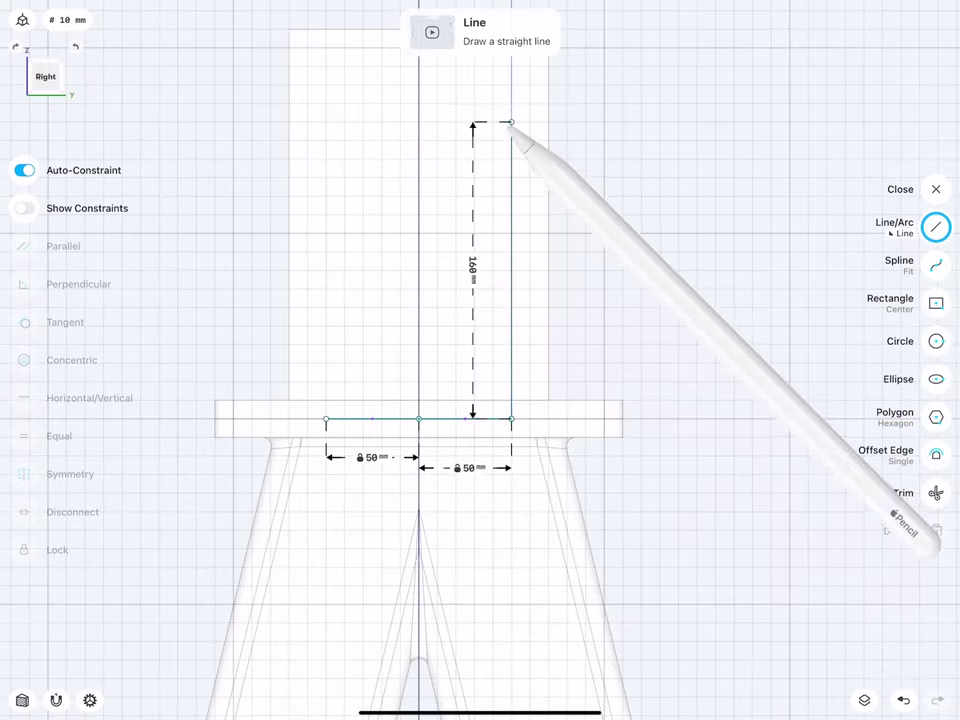
{"action": "left_click", "coordinate": [472, 237]}
{"action": "type", "text": "2"}
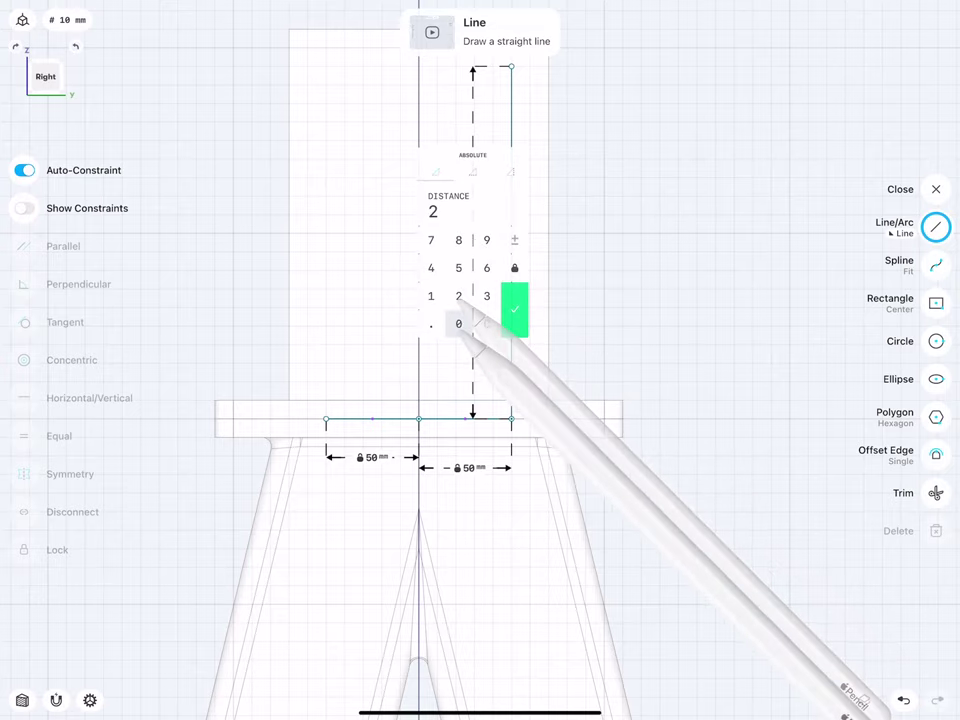
{"action": "type", "text": "00"}
{"action": "left_click", "coordinate": [514, 311]}
- Add the 200 mm left upright and the top line, then close the sketch
{"action": "scroll", "coordinate": [390, 395], "scroll_direction": "down", "scroll_amount": 3}
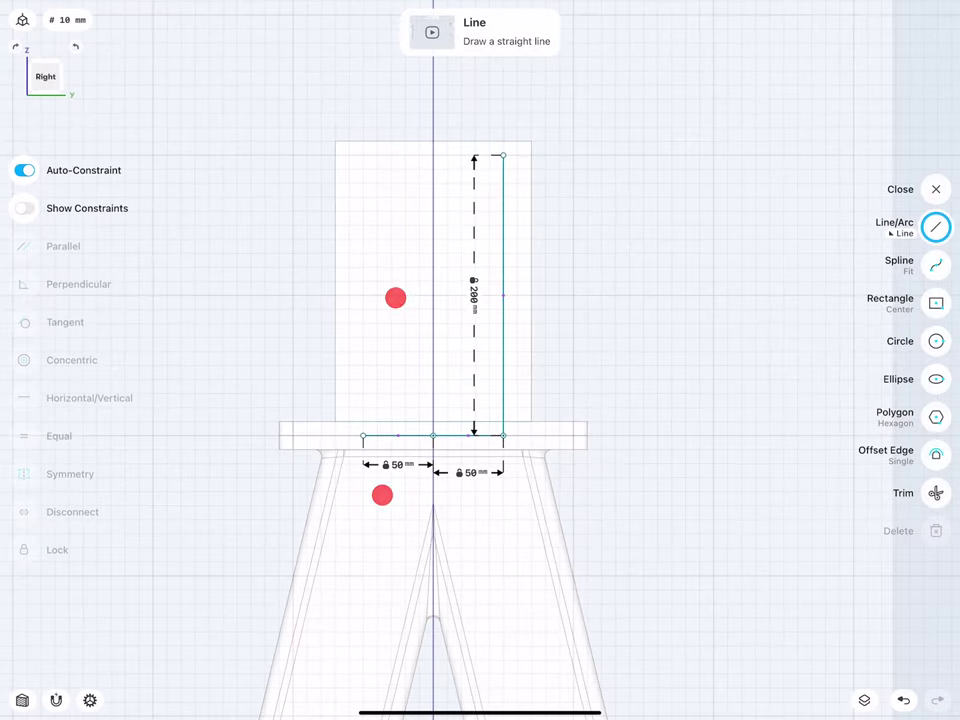
{"action": "left_click_drag", "start_coordinate": [363, 436], "coordinate": [363, 155]}
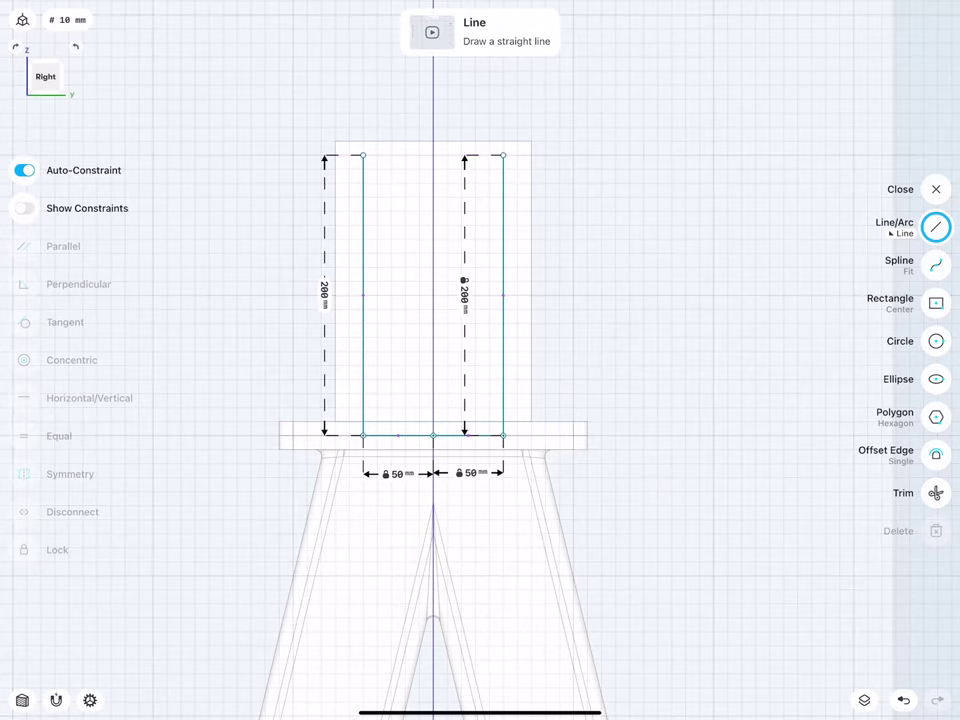
{"action": "left_click", "coordinate": [325, 290]}
{"action": "left_click", "coordinate": [366, 362]}
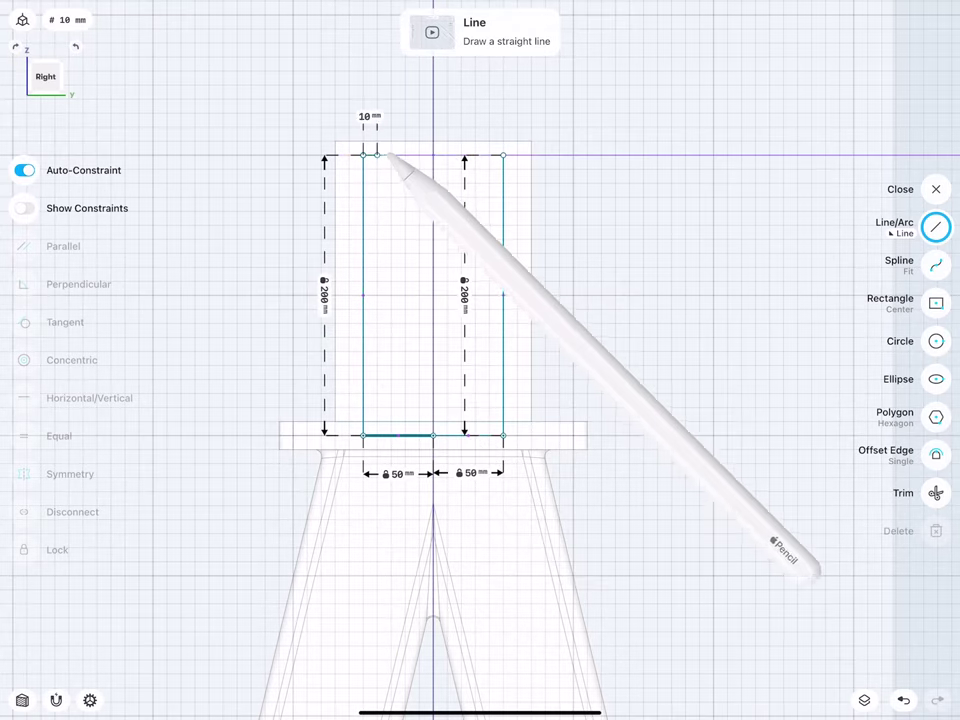
{"action": "left_click_drag", "start_coordinate": [363, 155], "coordinate": [503, 155]}
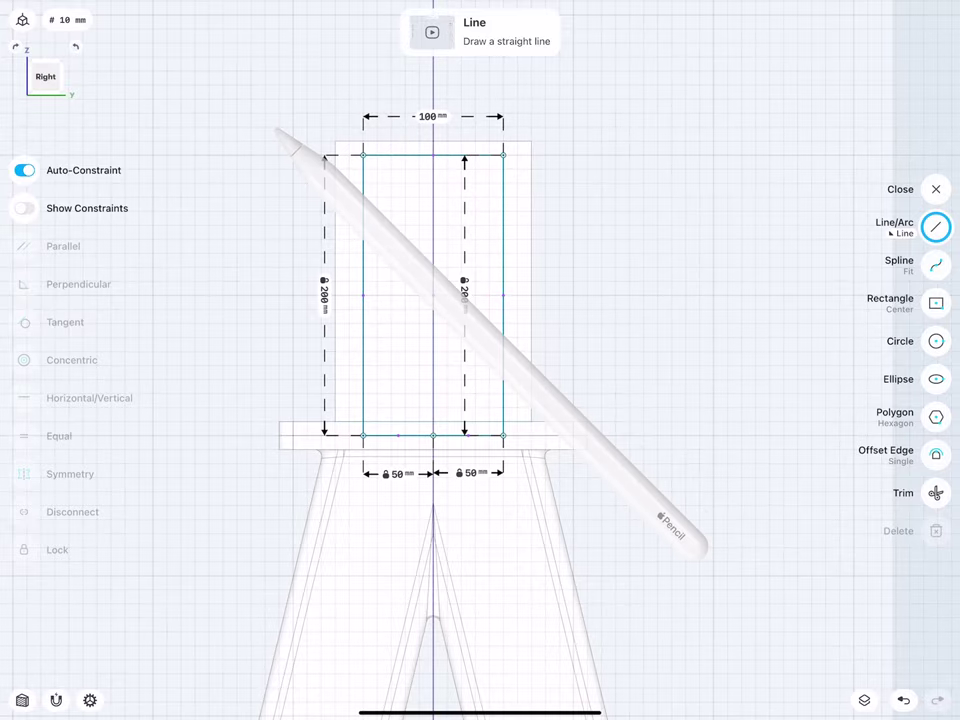
{"action": "scroll", "coordinate": [350, 382], "scroll_direction": "down", "scroll_amount": 3}
{"action": "left_click", "coordinate": [936, 189]}
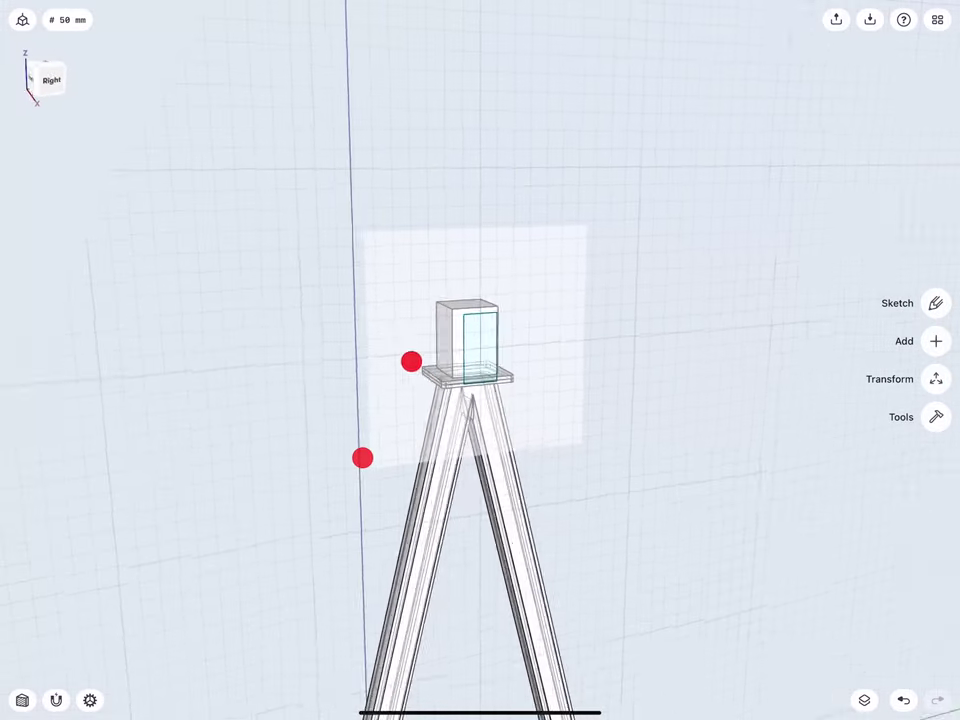
- Delete the large construction plane
{"action": "middle_click_drag", "start_coordinate": [411, 360], "coordinate": [376, 512]}
{"action": "left_click", "coordinate": [454, 214]}
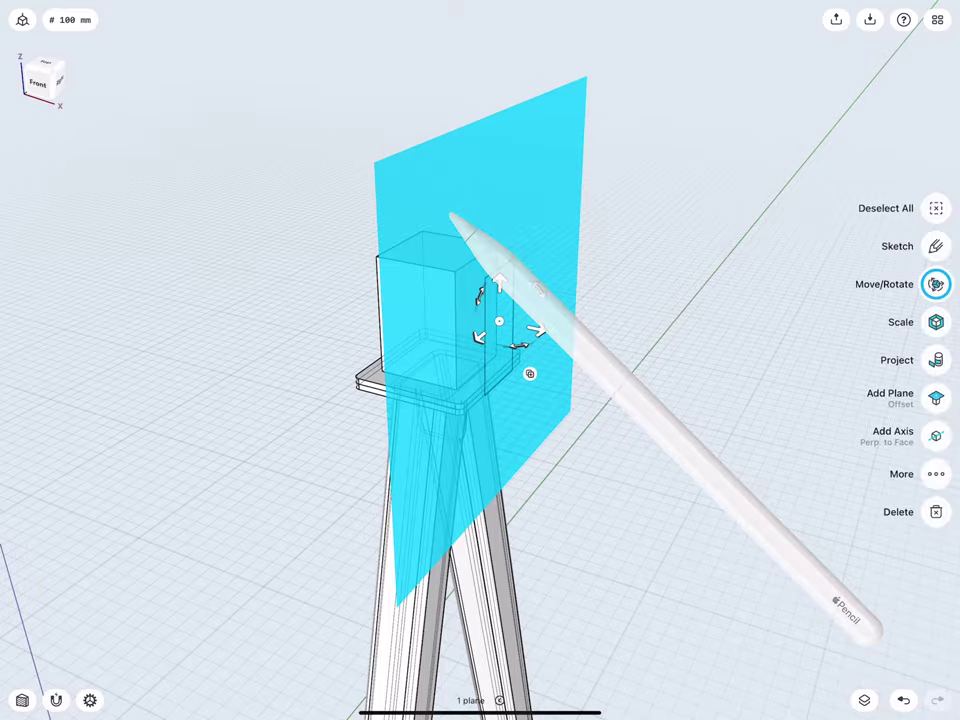
{"action": "left_click", "coordinate": [936, 513]}
{"action": "scroll", "coordinate": [401, 336], "scroll_direction": "up", "scroll_amount": 2}
- Select the block's top-left edge for an offset
{"action": "mouse_move", "coordinate": [396, 246]}
{"action": "middle_mouse_down"}
{"action": "mouse_move", "coordinate": [296, 199]}
{"action": "mouse_move", "coordinate": [340, 188]}
{"action": "middle_mouse_up"}
{"action": "left_click", "coordinate": [400, 197]}
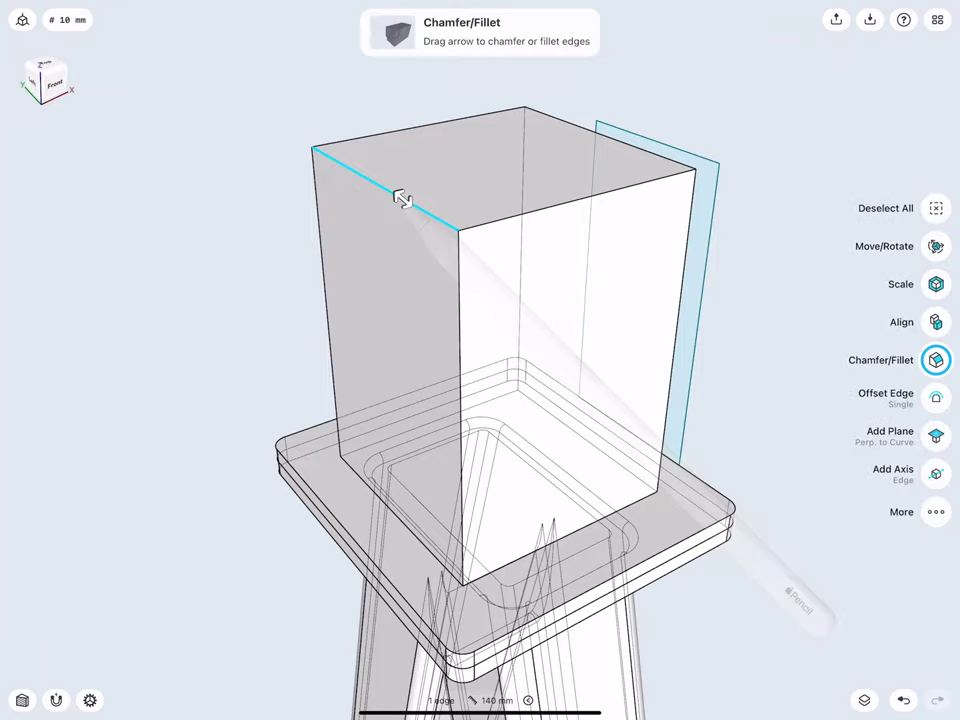
{"action": "left_click", "coordinate": [935, 399]}
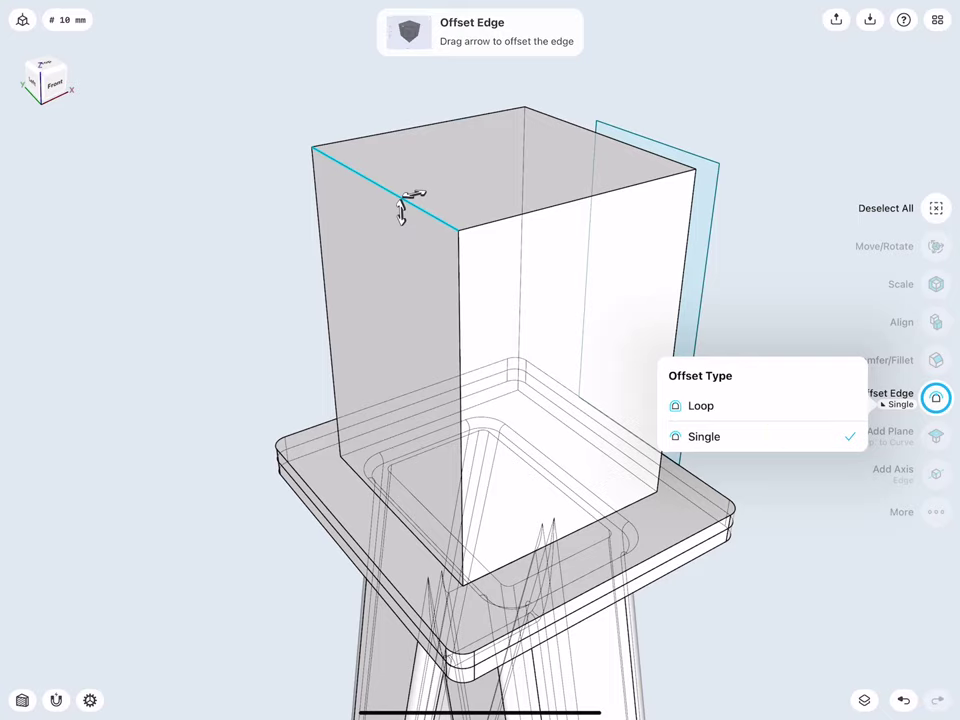
- Offset the top edge of the block's left face down by -10 mm
{"action": "left_click", "coordinate": [778, 432]}
{"action": "left_click_drag", "start_coordinate": [400, 211], "coordinate": [401, 230]}
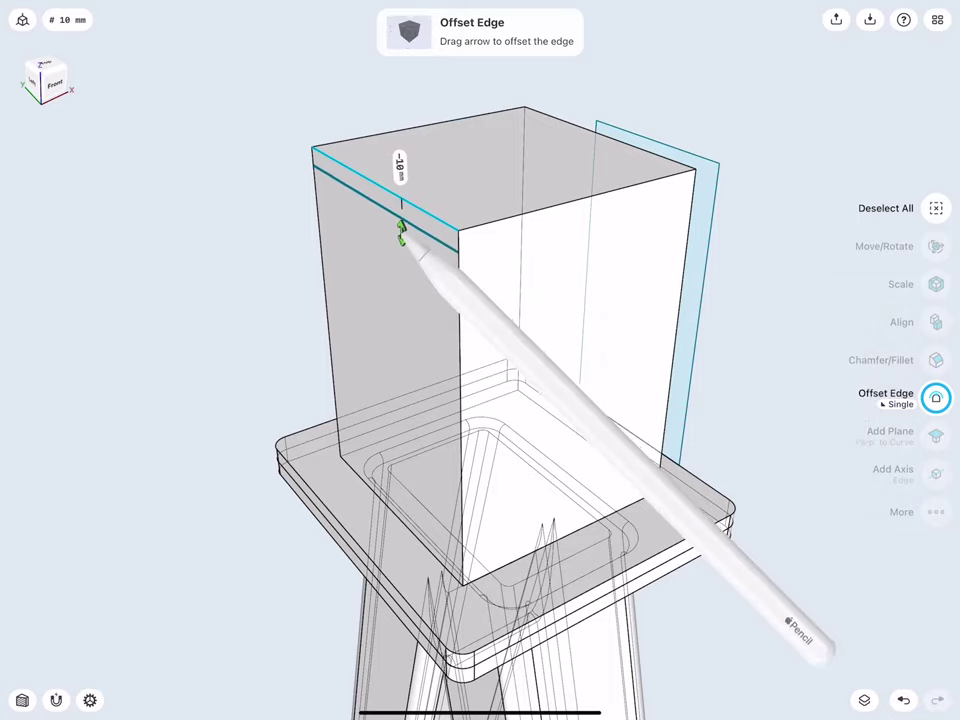
{"action": "left_click", "coordinate": [399, 162]}
{"action": "left_click", "coordinate": [399, 158]}
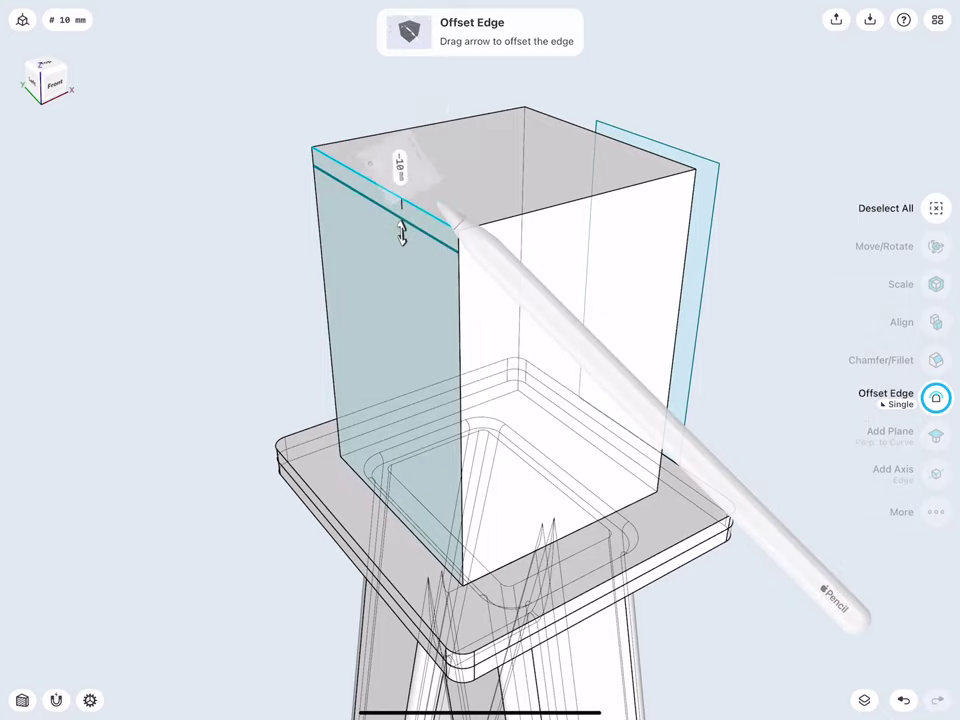
- Extrude the left face below the offset line to -20 mm, recessing it inward
{"action": "left_click", "coordinate": [386, 276]}
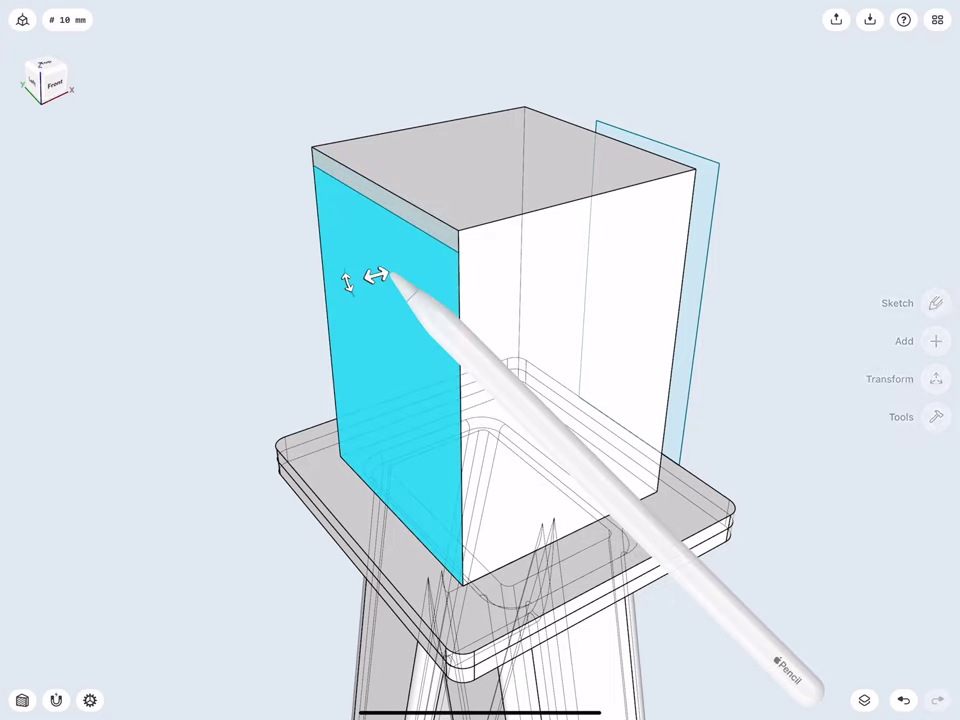
{"action": "left_click_drag", "start_coordinate": [383, 274], "coordinate": [408, 268]}
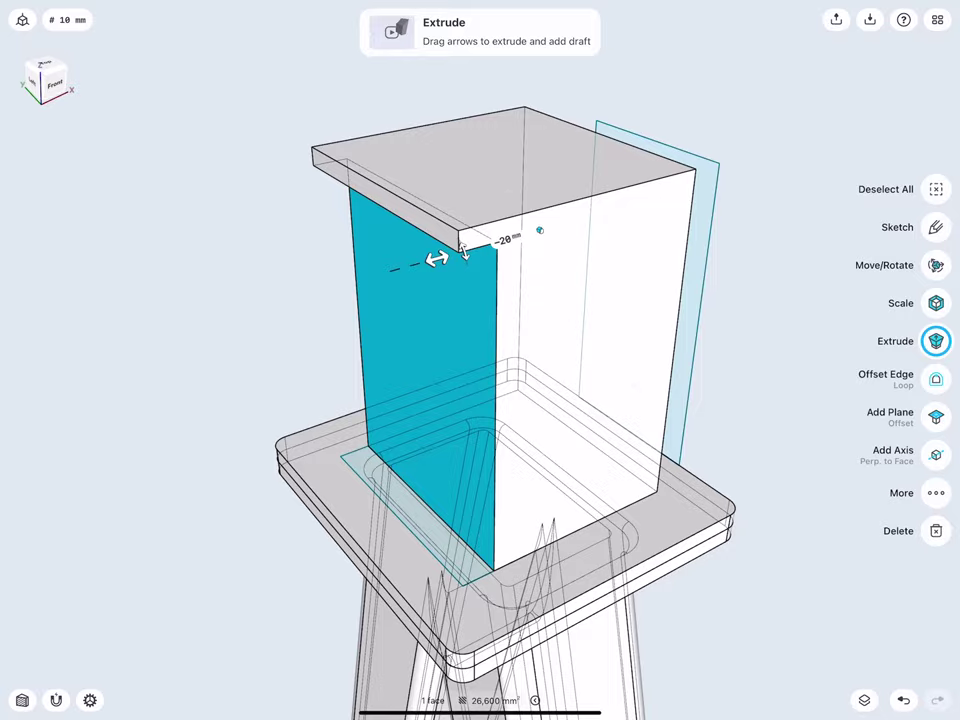
{"action": "left_click", "coordinate": [507, 239]}
{"action": "left_click", "coordinate": [548, 264]}
{"action": "left_click", "coordinate": [257, 214]}
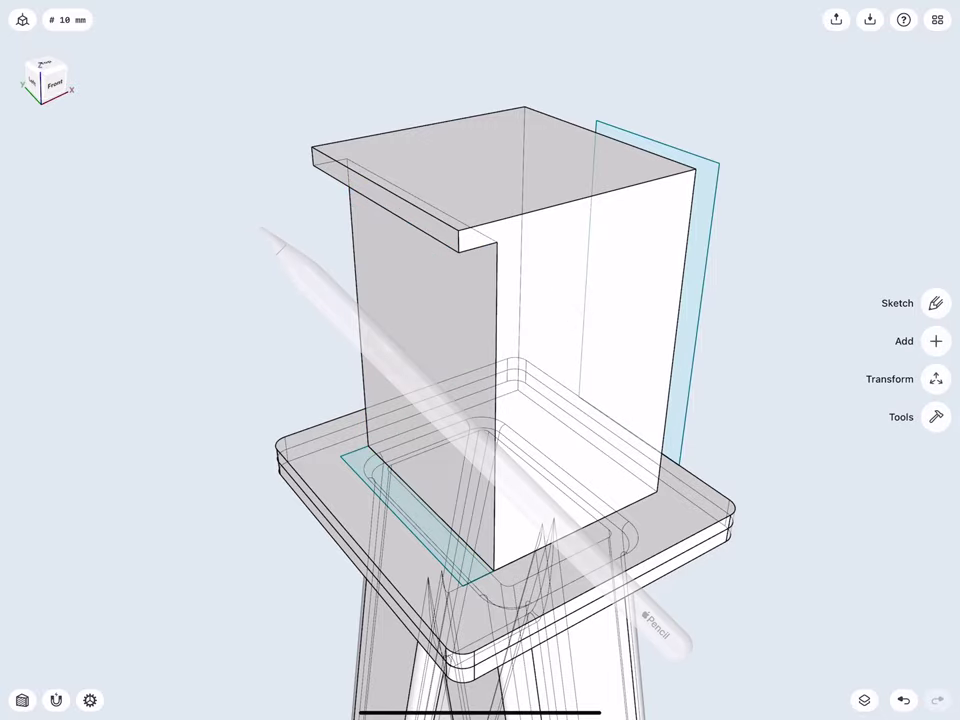
- Offset the top edge of the block's right face down by -10 mm
{"action": "left_click_drag", "start_coordinate": [386, 238], "coordinate": [308, 236]}
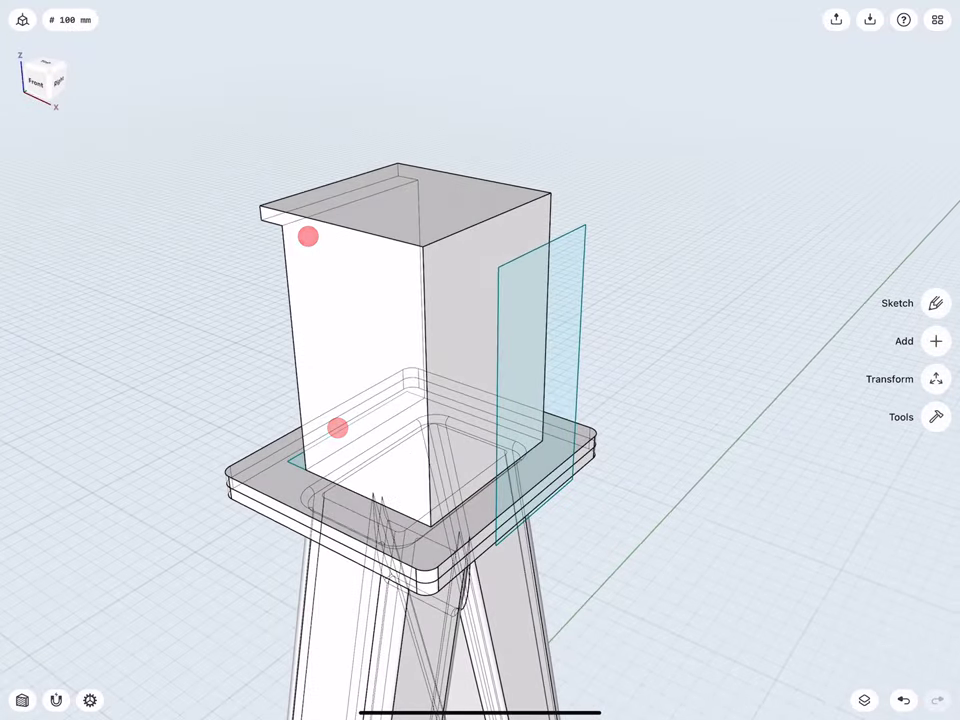
{"action": "scroll", "coordinate": [439, 304], "scroll_direction": "up", "scroll_amount": 5}
{"action": "left_click", "coordinate": [484, 253]}
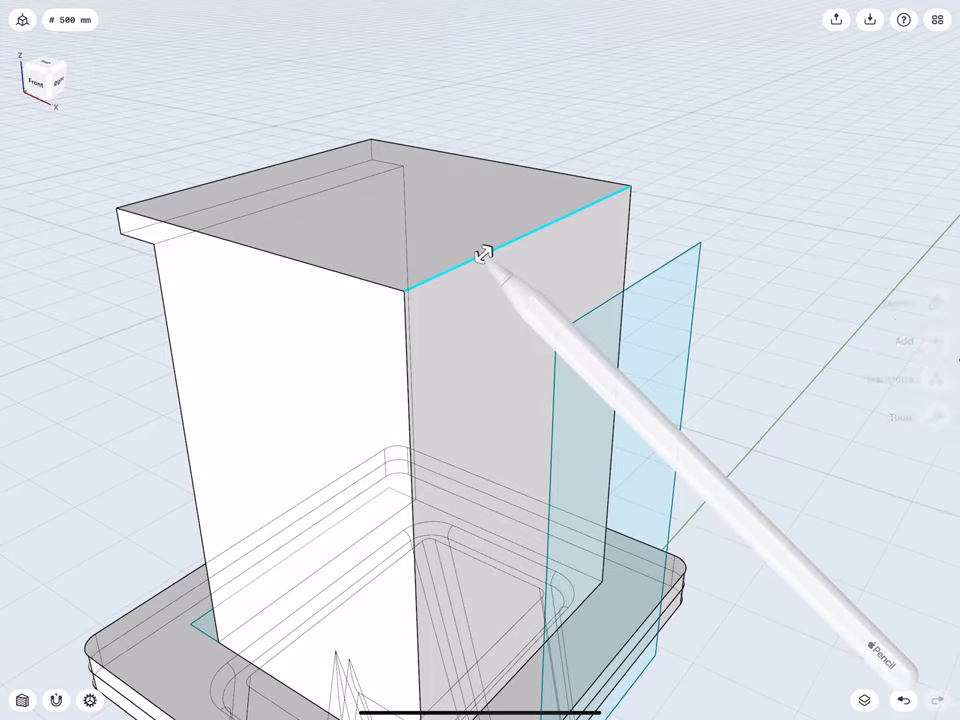
{"action": "left_click", "coordinate": [936, 397]}
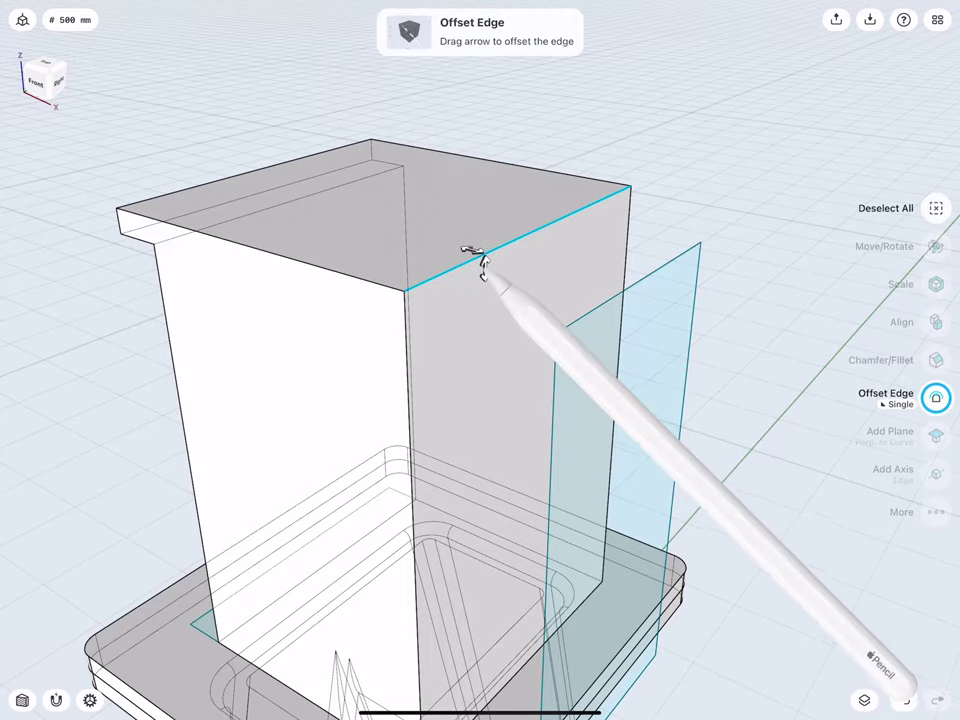
{"action": "left_click_drag", "start_coordinate": [484, 258], "coordinate": [484, 297]}
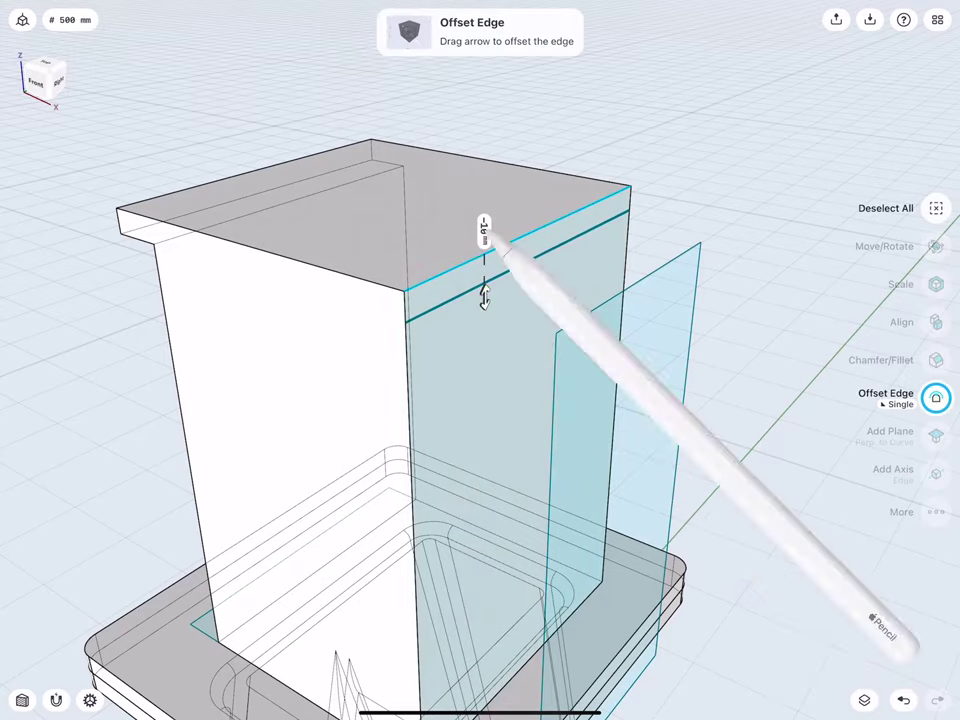
{"action": "left_click", "coordinate": [484, 232]}
{"action": "left_click", "coordinate": [523, 268]}
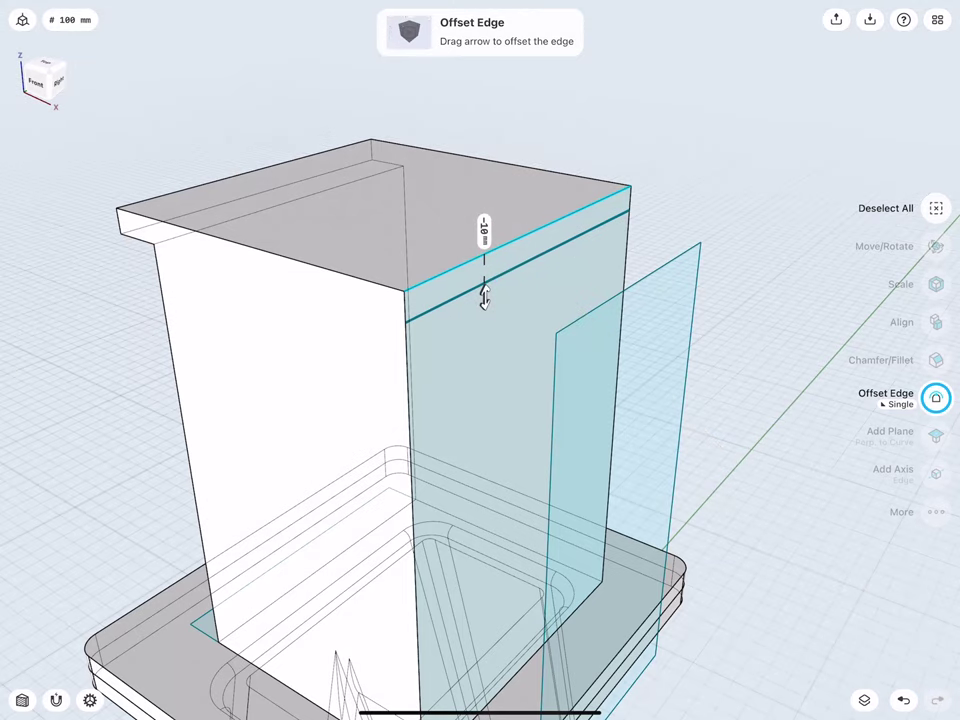
{"action": "left_click", "coordinate": [118, 320]}
- Extrude the right face below the offset line to -20 mm, recessing it inward
{"action": "left_click", "coordinate": [457, 363]}
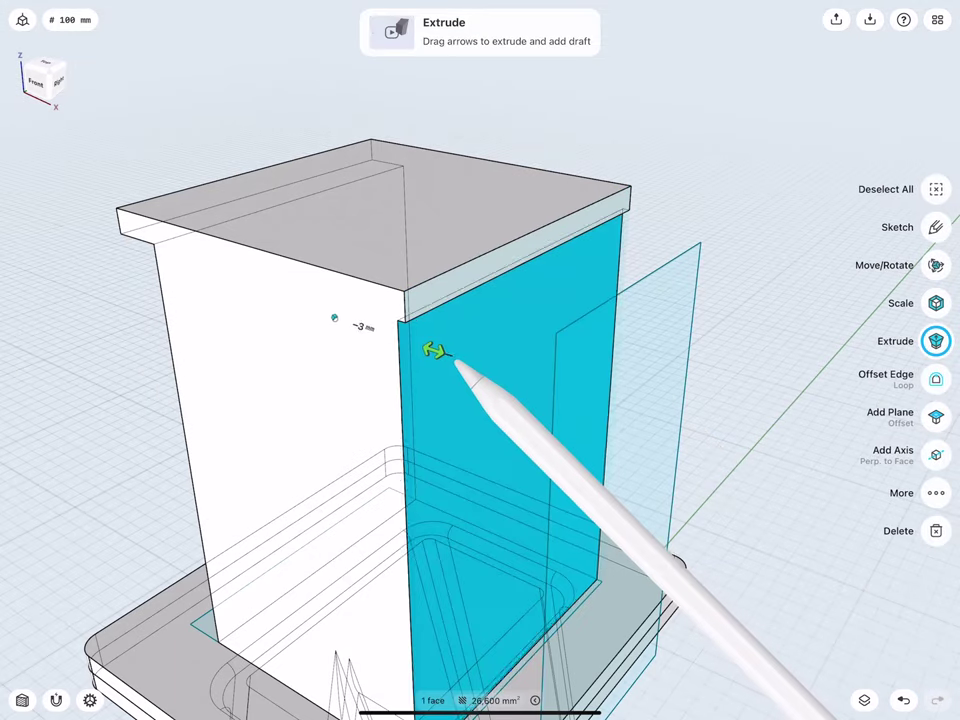
{"action": "left_click_drag", "start_coordinate": [457, 366], "coordinate": [416, 356]}
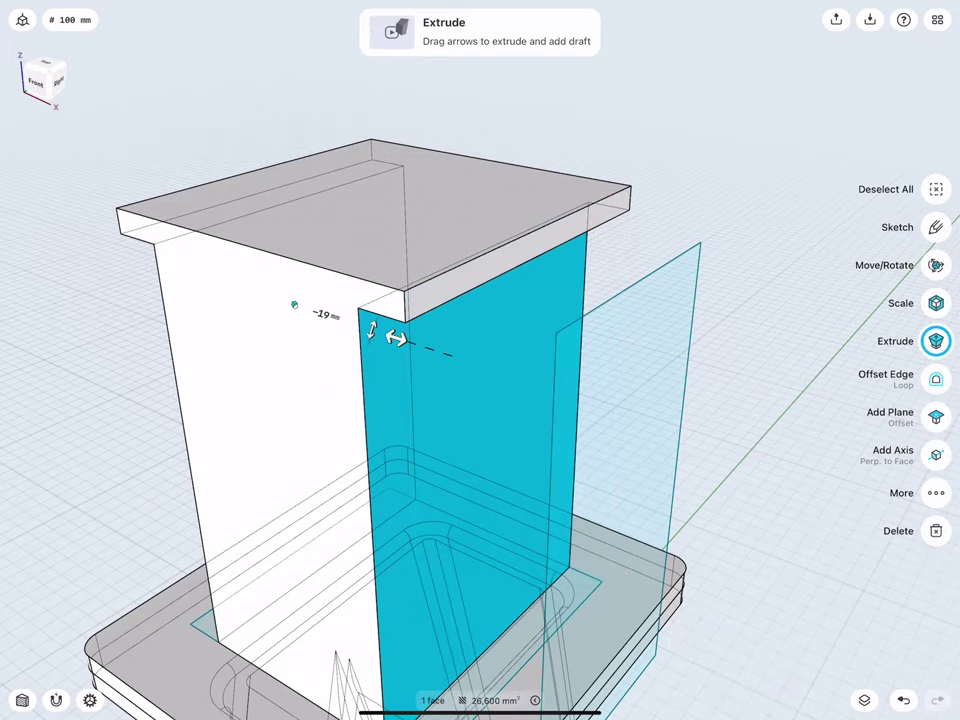
{"action": "left_click", "coordinate": [325, 314]}
{"action": "left_click", "coordinate": [317, 351]}
{"action": "left_click", "coordinate": [321, 379]}
{"action": "left_click", "coordinate": [364, 379]}
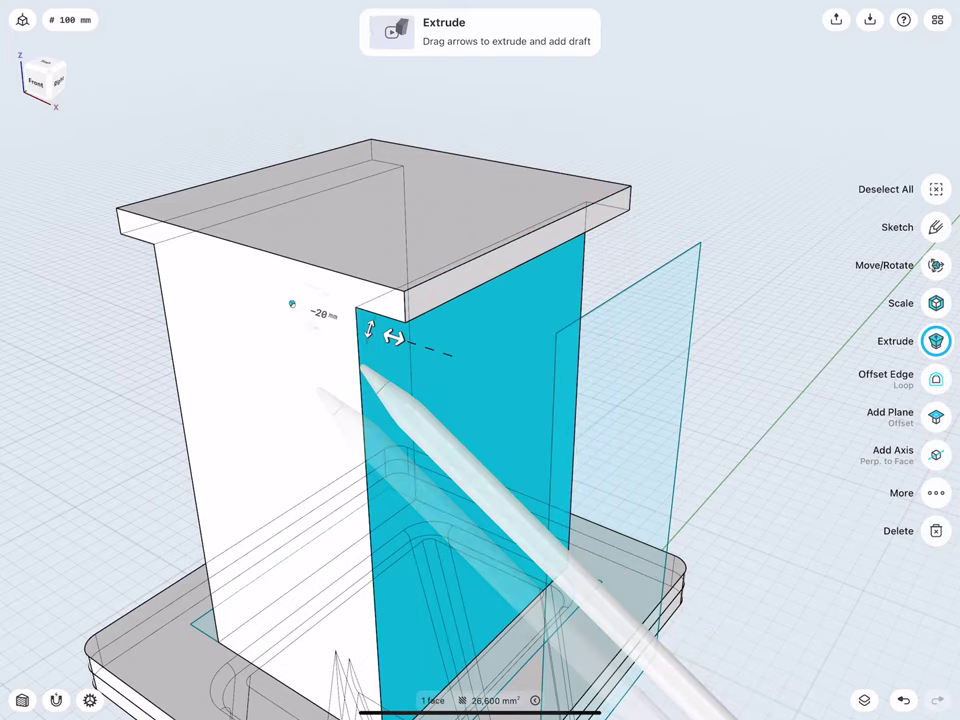
{"action": "left_click", "coordinate": [129, 364]}
{"action": "scroll", "coordinate": [280, 370], "scroll_direction": "down", "scroll_amount": 3}
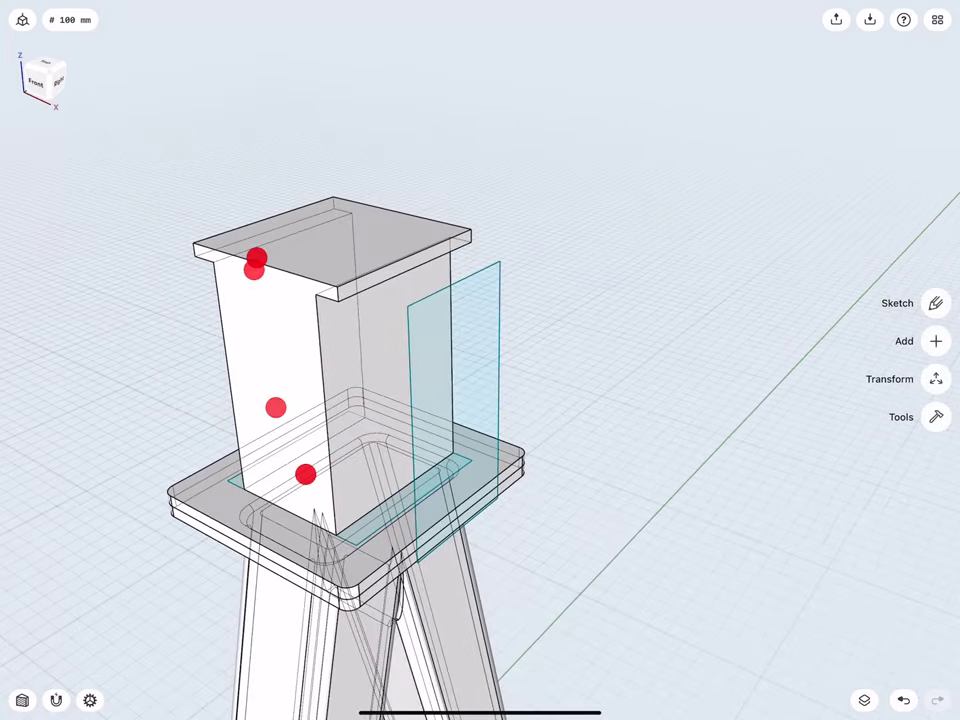
- Extrude the reference plane's face through the block to cut the far-side recess
{"action": "scroll", "coordinate": [280, 380], "scroll_direction": "down", "scroll_amount": 2}
{"action": "scroll", "coordinate": [265, 320], "scroll_direction": "down", "scroll_amount": 2}
{"action": "left_click", "coordinate": [400, 330]}
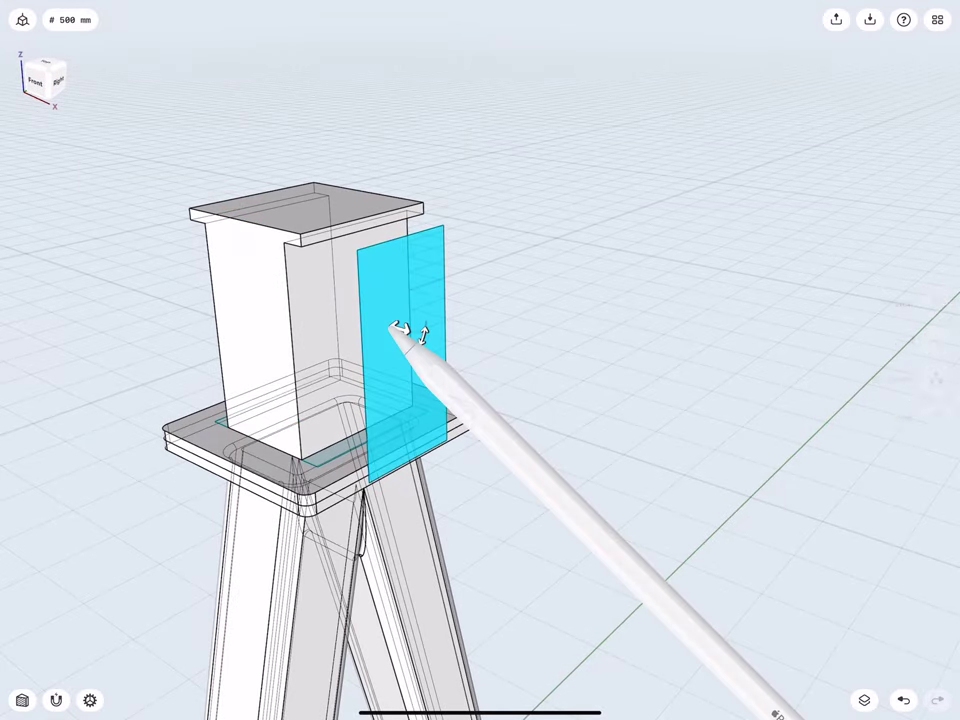
{"action": "left_click_drag", "start_coordinate": [400, 330], "coordinate": [140, 253]}
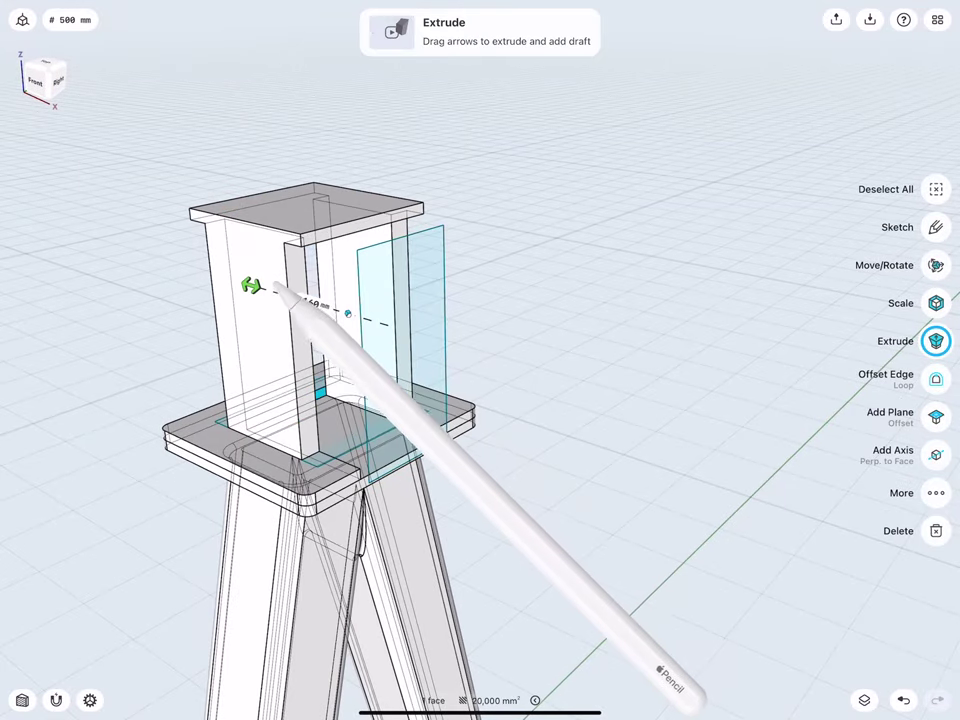
{"action": "left_click", "coordinate": [139, 317]}
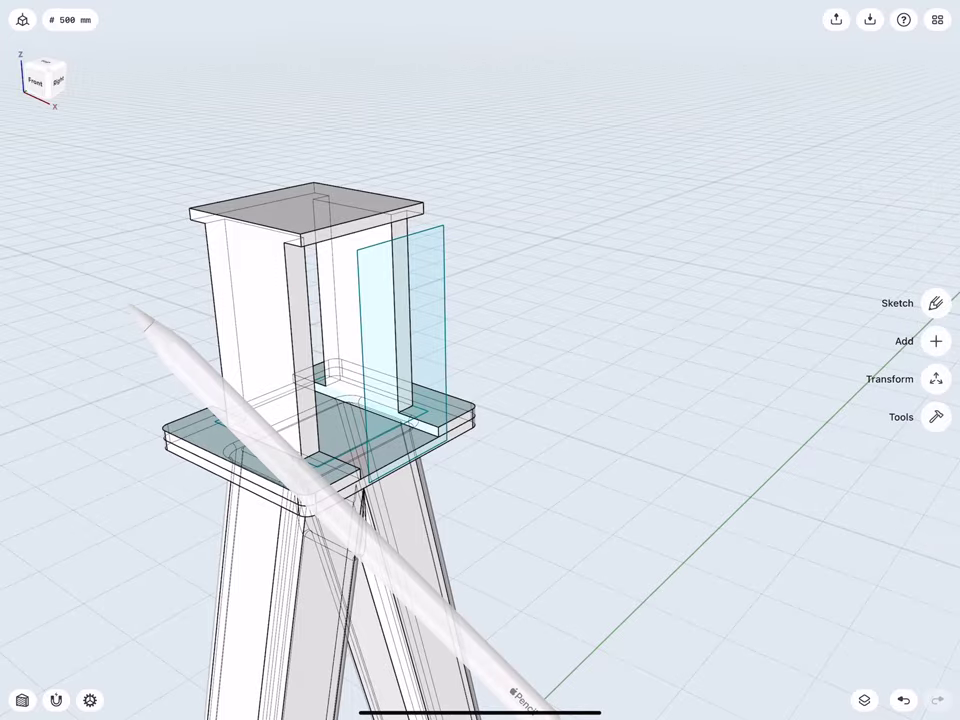
{"action": "mouse_move", "coordinate": [206, 274]}
{"action": "middle_mouse_down"}
{"action": "mouse_move", "coordinate": [159, 241]}
{"action": "mouse_move", "coordinate": [244, 264]}
{"action": "mouse_move", "coordinate": [289, 259]}
{"action": "mouse_move", "coordinate": [213, 227]}
{"action": "mouse_move", "coordinate": [195, 257]}
{"action": "mouse_move", "coordinate": [313, 264]}
{"action": "mouse_move", "coordinate": [302, 263]}
{"action": "middle_mouse_up"}
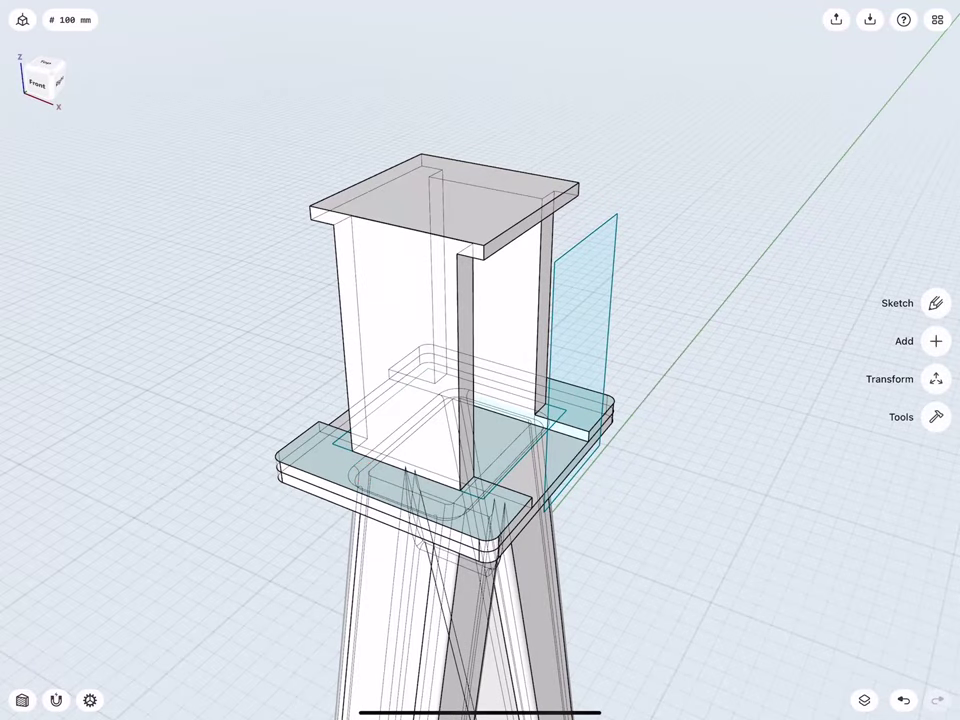
- Move Sketch planes 05–08 into the Sketches folder in the Items list
{"action": "left_click", "coordinate": [864, 700]}
{"action": "left_click_drag", "start_coordinate": [850, 166], "coordinate": [851, 93]}
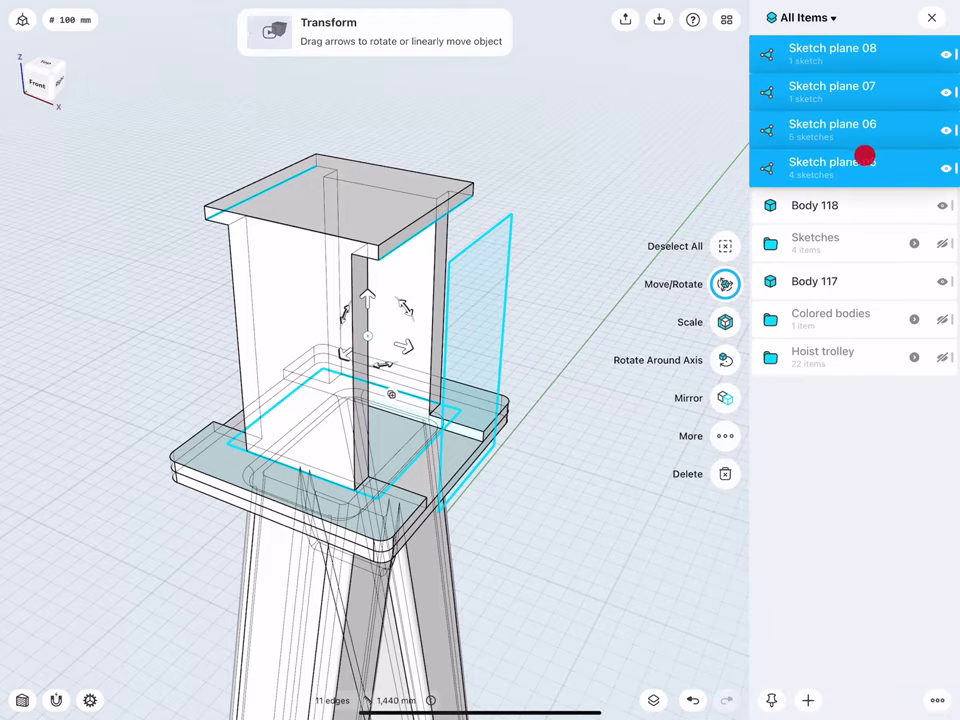
{"action": "left_click_drag", "start_coordinate": [864, 155], "coordinate": [850, 272]}
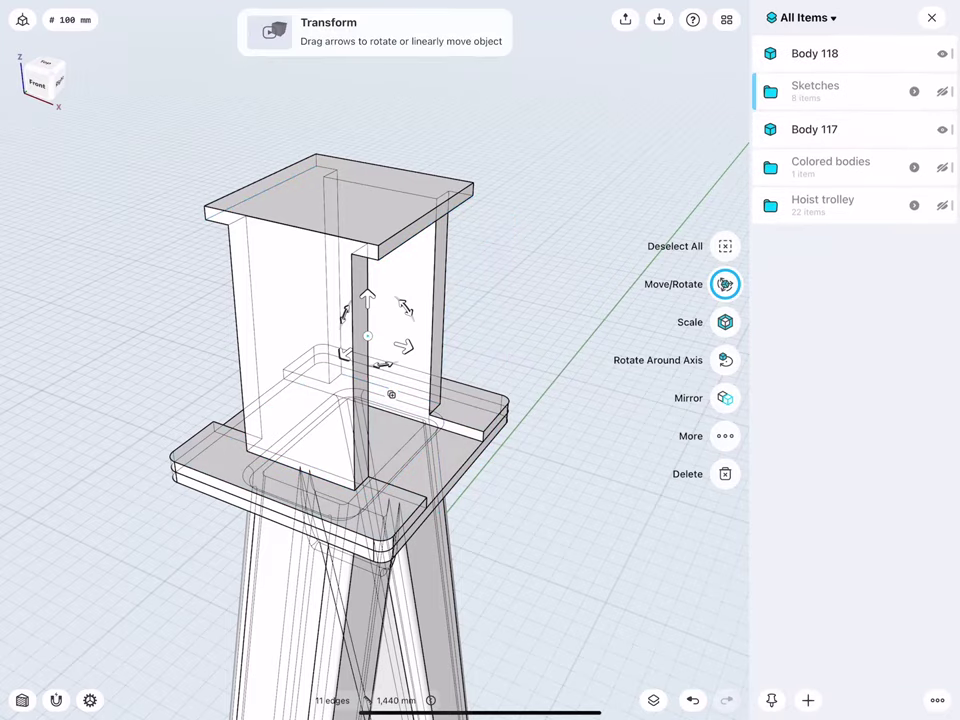
{"action": "left_click", "coordinate": [931, 17]}
{"action": "left_click", "coordinate": [178, 355]}
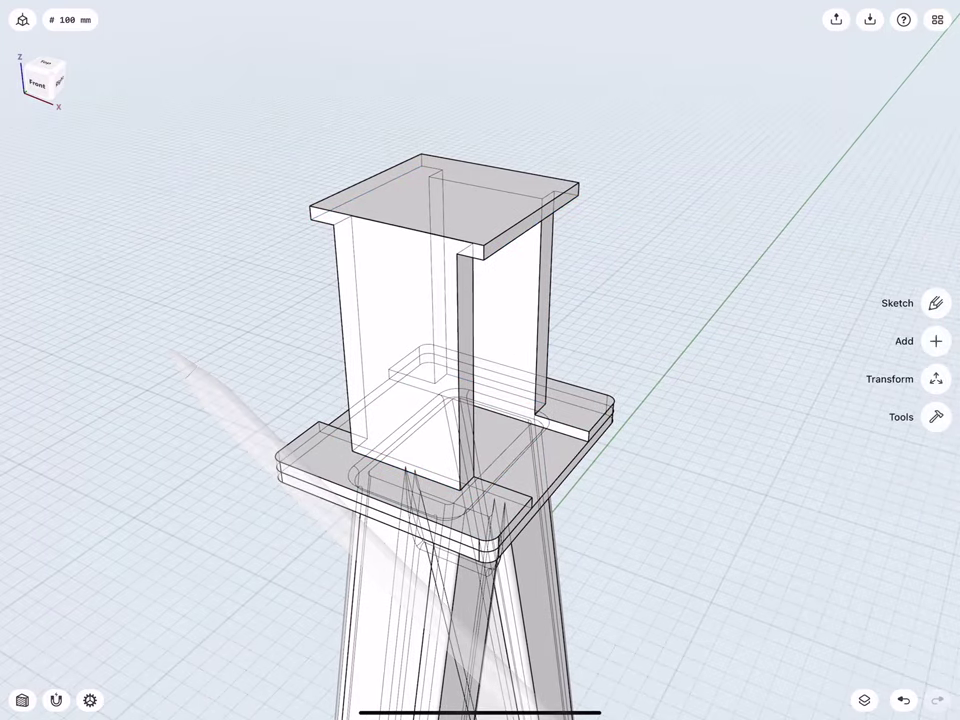
- Select the six edges of the I-beam block's top flange
{"action": "scroll", "coordinate": [326, 437], "scroll_direction": "up", "scroll_amount": 5}
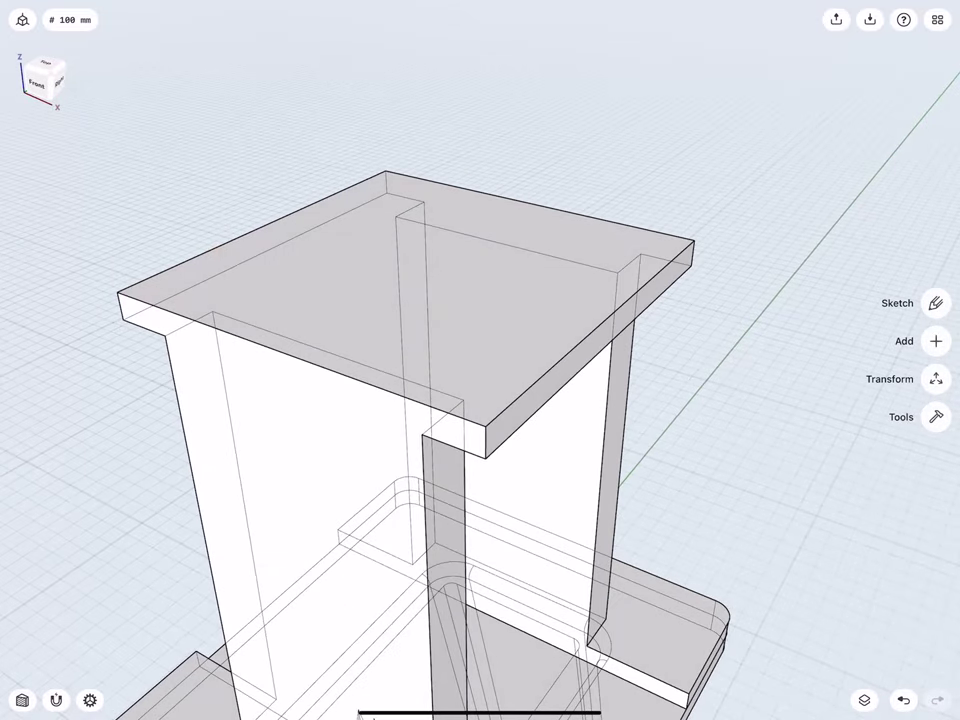
{"action": "left_click", "coordinate": [182, 322]}
{"action": "left_click", "coordinate": [251, 253]}
{"action": "left_click", "coordinate": [244, 236]}
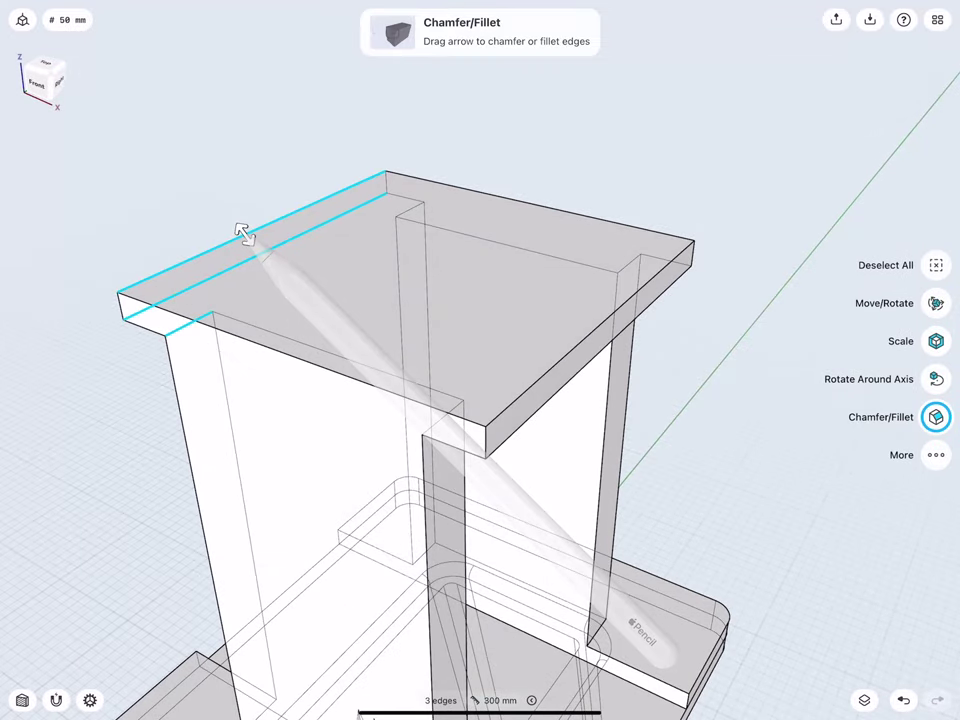
{"action": "left_click", "coordinate": [407, 208]}
{"action": "left_click", "coordinate": [628, 260]}
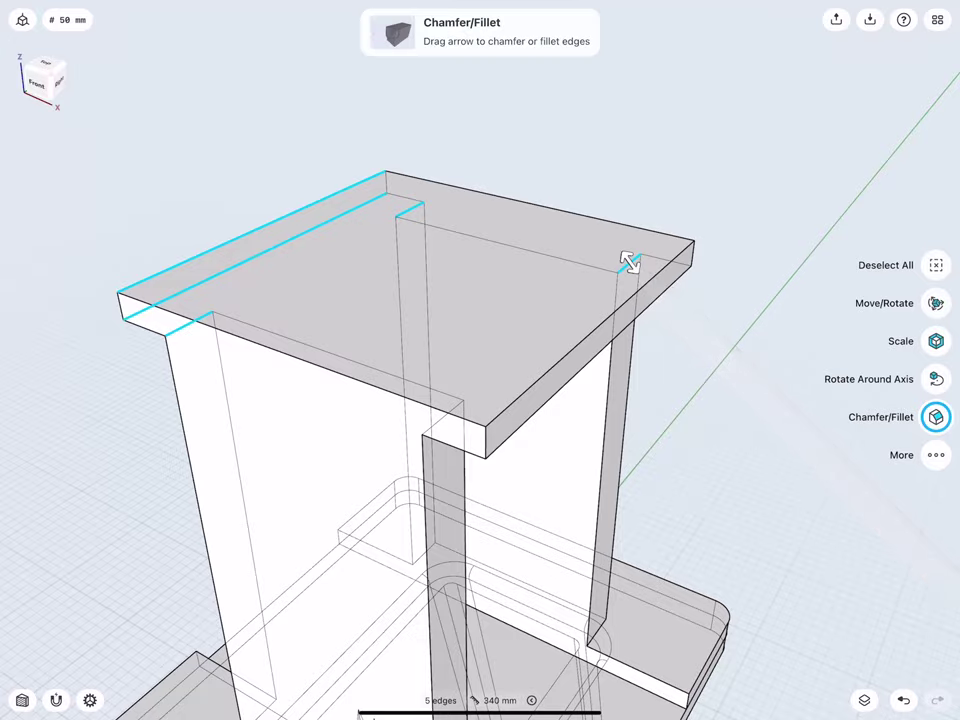
{"action": "left_click", "coordinate": [658, 280]}
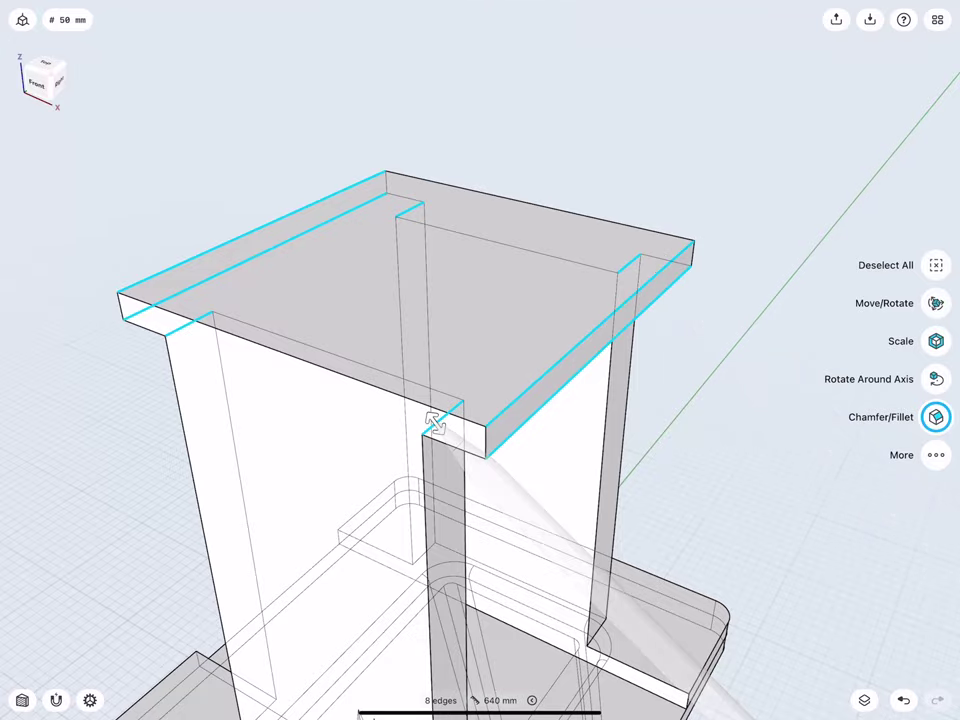
{"action": "scroll", "coordinate": [360, 396], "scroll_direction": "down", "scroll_amount": 5}
- Move the selected flange edges -300 mm, stretching the block into a slanted arm
{"action": "left_click", "coordinate": [933, 302]}
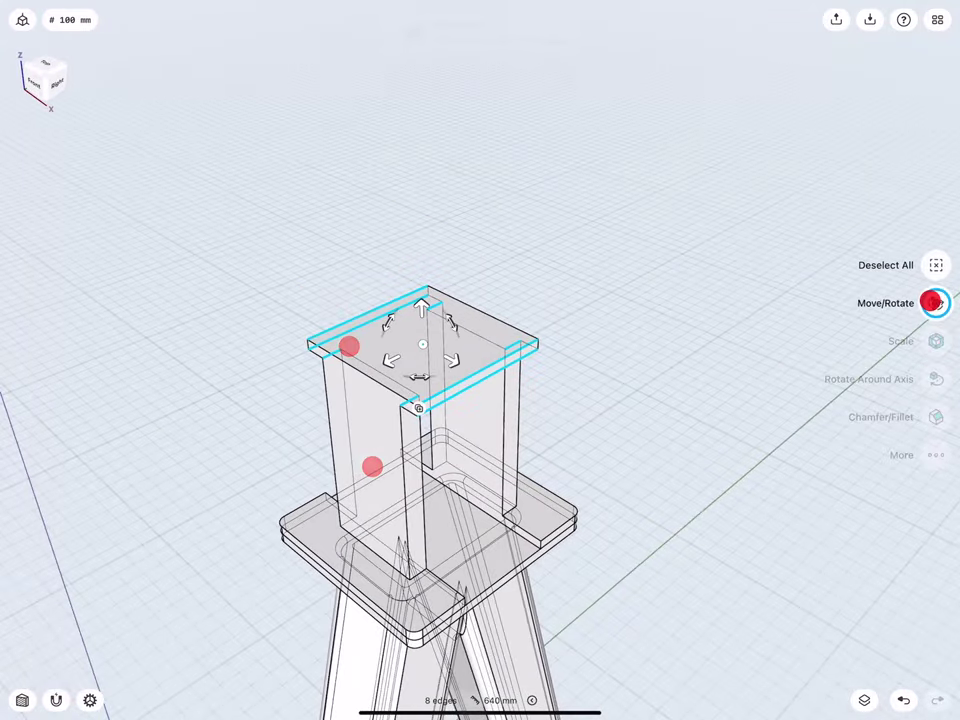
{"action": "left_click_drag", "start_coordinate": [419, 376], "coordinate": [268, 258]}
{"action": "left_click", "coordinate": [282, 268]}
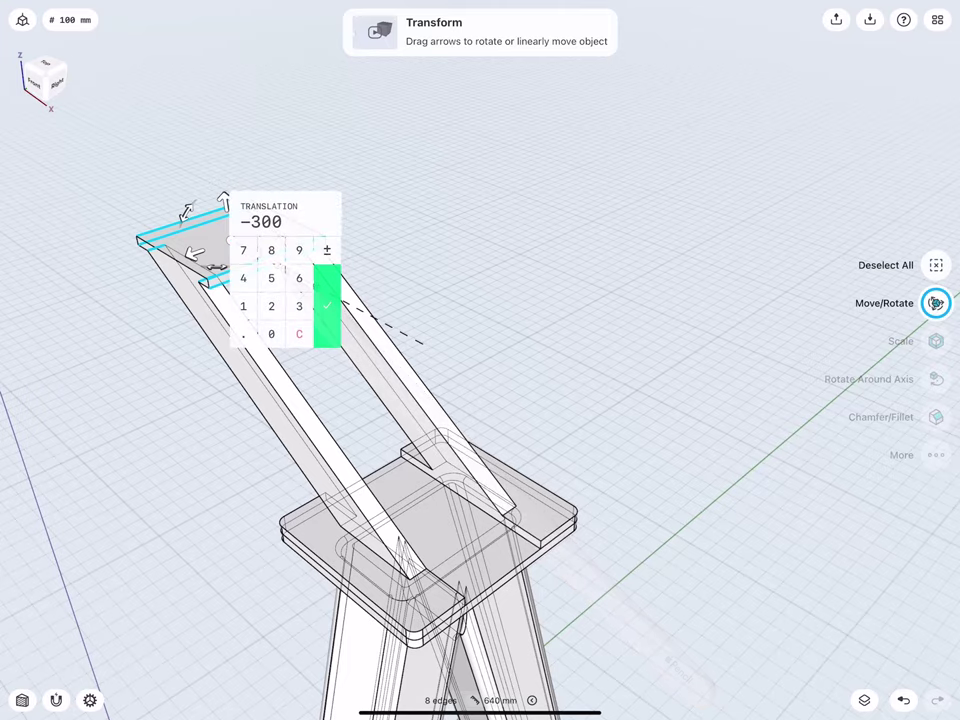
{"action": "left_click", "coordinate": [326, 300]}
{"action": "left_click", "coordinate": [205, 412]}
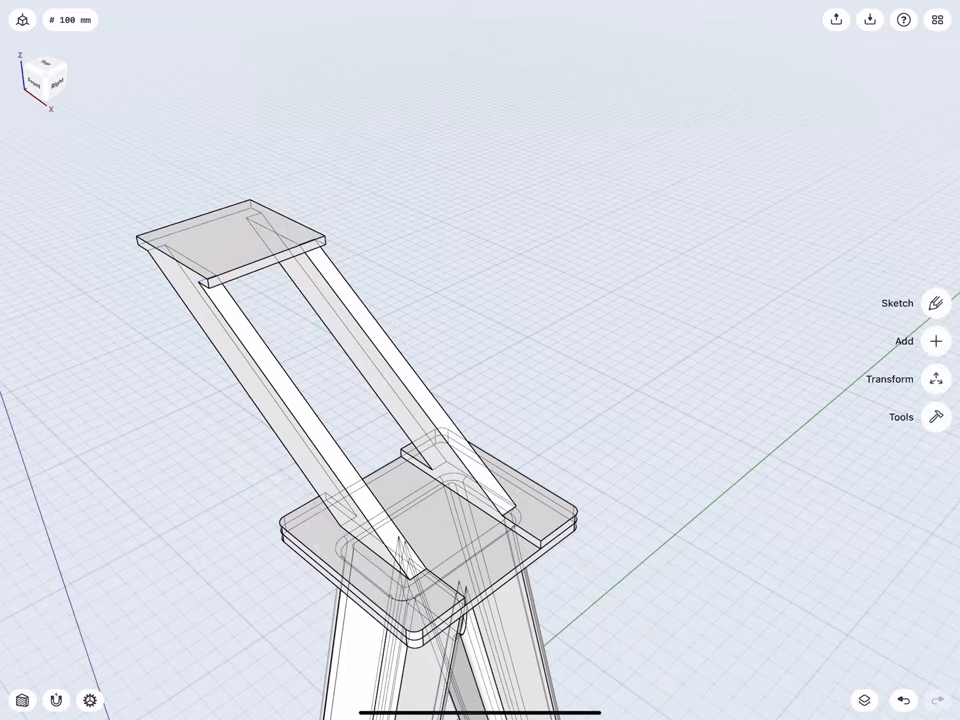
{"action": "mouse_move", "coordinate": [225, 268]}
{"action": "middle_mouse_down"}
{"action": "mouse_move", "coordinate": [293, 243]}
{"action": "mouse_move", "coordinate": [267, 232]}
{"action": "middle_mouse_up"}
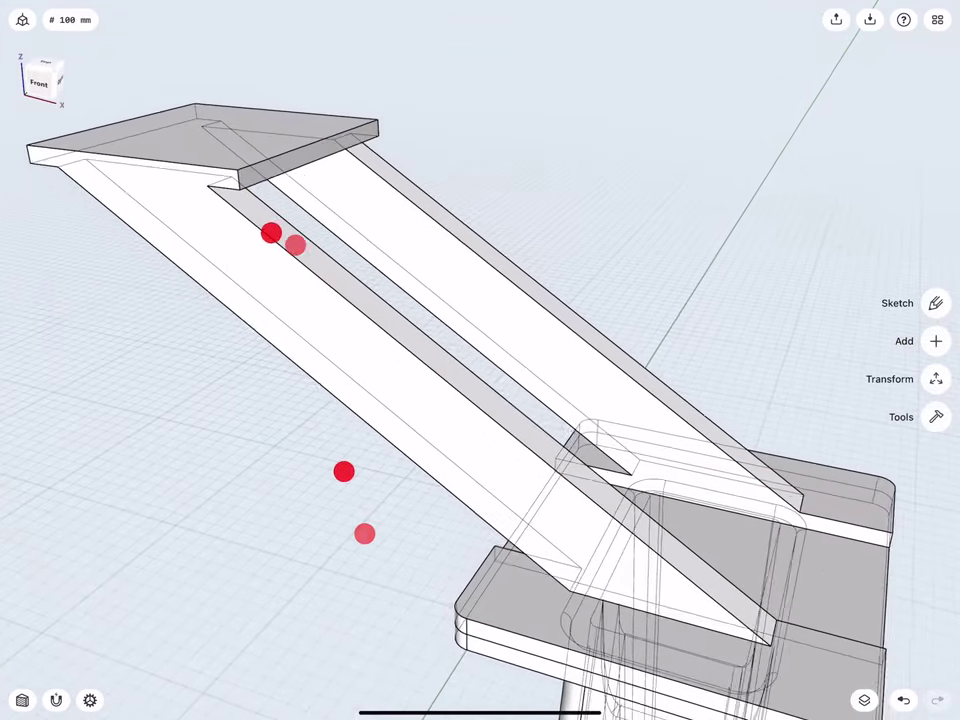
- Round the four long edges of the slanted arm with a 5 mm fillet
{"action": "left_click", "coordinate": [401, 447]}
{"action": "left_click", "coordinate": [478, 406]}
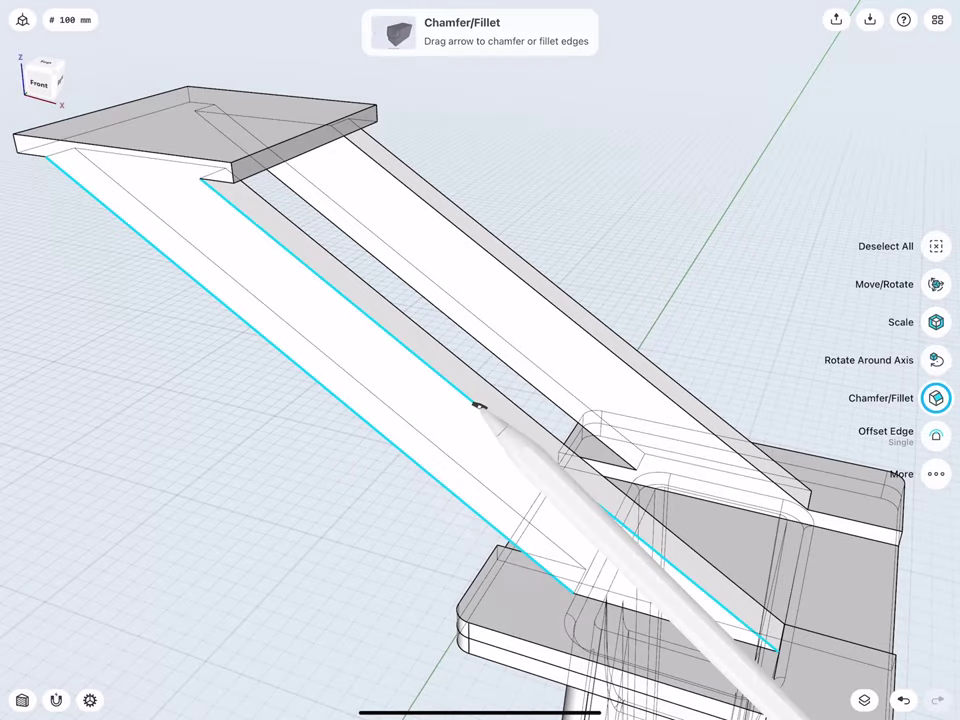
{"action": "left_click", "coordinate": [457, 307]}
{"action": "left_click", "coordinate": [525, 261]}
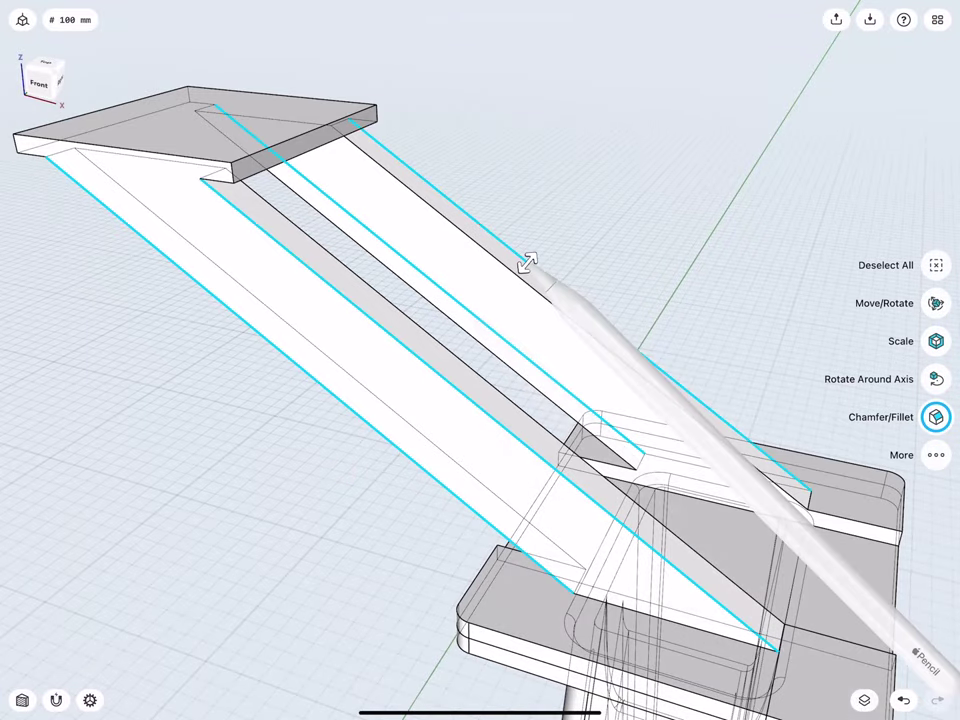
{"action": "mouse_move", "coordinate": [525, 263]}
{"action": "middle_mouse_down"}
{"action": "mouse_move", "coordinate": [557, 326]}
{"action": "mouse_move", "coordinate": [551, 336]}
{"action": "mouse_move", "coordinate": [551, 285]}
{"action": "mouse_move", "coordinate": [606, 315]}
{"action": "mouse_move", "coordinate": [616, 304]}
{"action": "middle_mouse_up"}
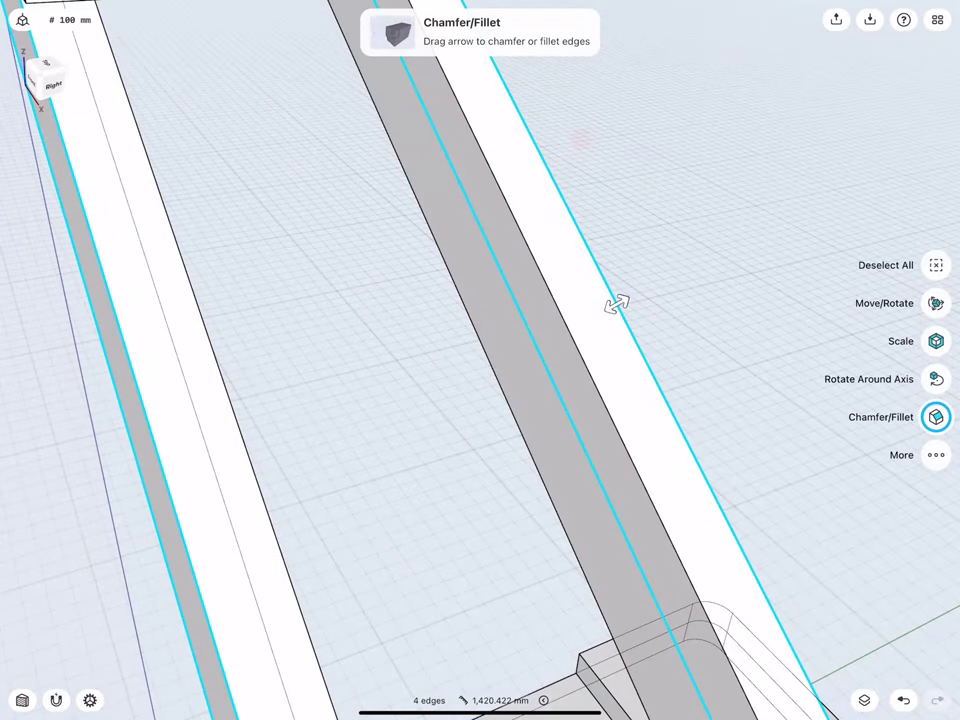
{"action": "left_click_drag", "start_coordinate": [616, 304], "coordinate": [690, 283]}
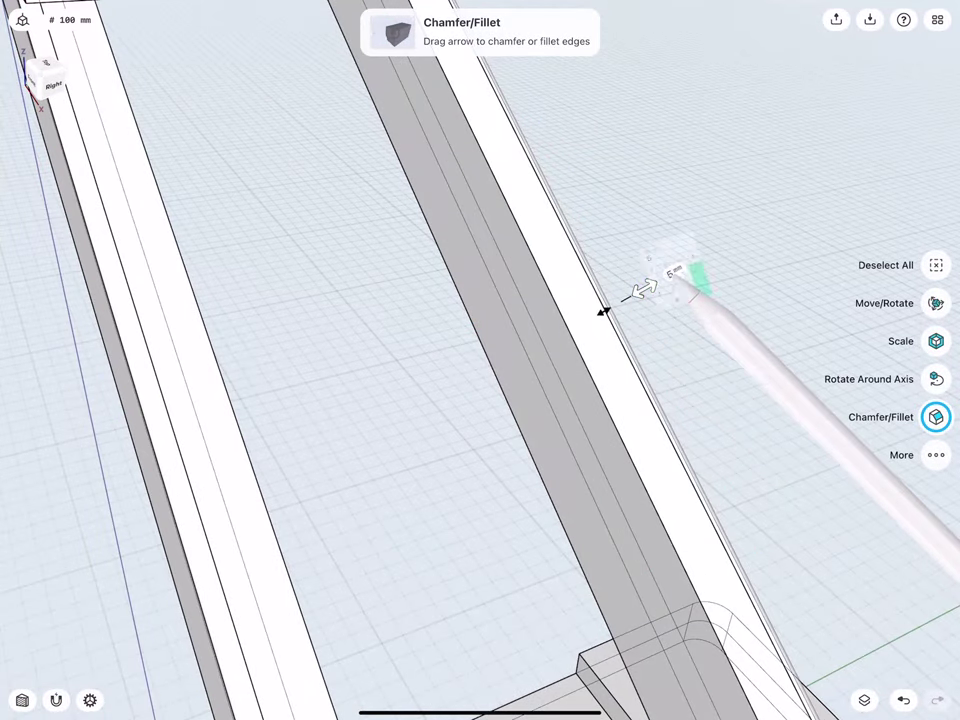
{"action": "left_click", "coordinate": [672, 272]}
{"action": "left_click", "coordinate": [718, 300]}
{"action": "left_click", "coordinate": [635, 190]}
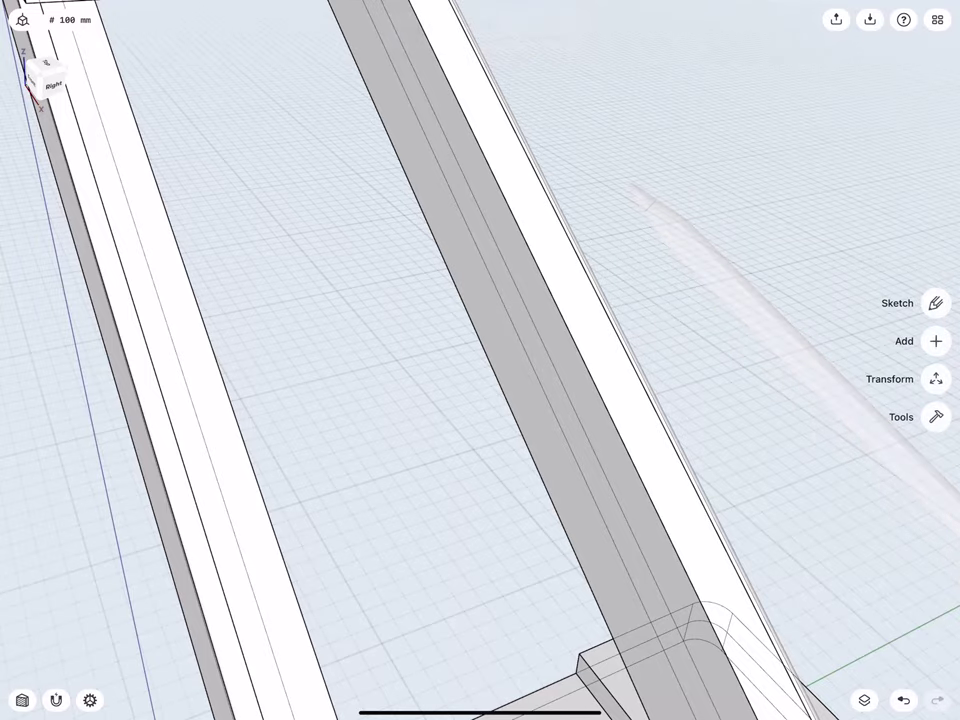
- Fillet the top plate's four vertical corner edges with a 10 mm radius
{"action": "scroll", "coordinate": [480, 360], "scroll_direction": "down", "scroll_amount": 5}
{"action": "scroll", "coordinate": [326, 407], "scroll_direction": "up", "scroll_amount": 5}
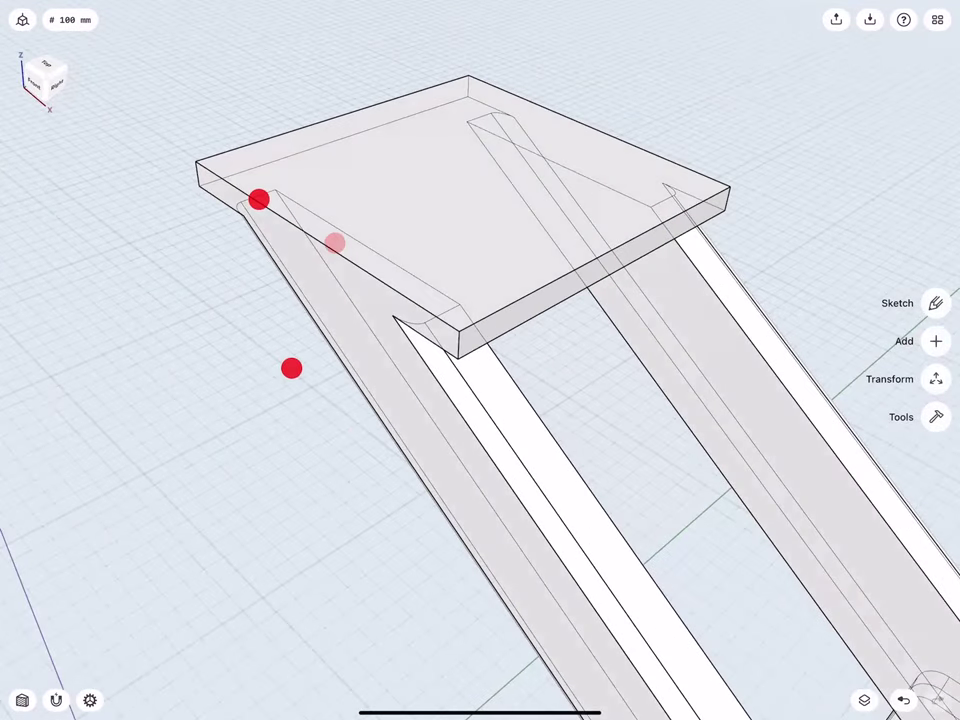
{"action": "left_click", "coordinate": [468, 86]}
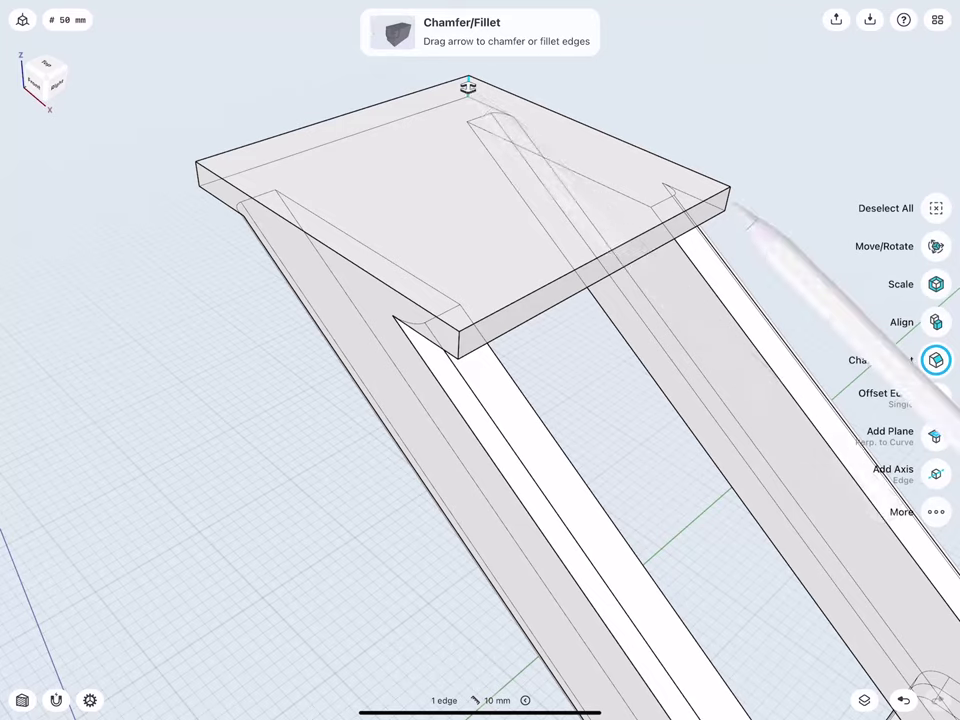
{"action": "left_click", "coordinate": [729, 197]}
{"action": "left_click", "coordinate": [458, 345]}
{"action": "left_click", "coordinate": [197, 172]}
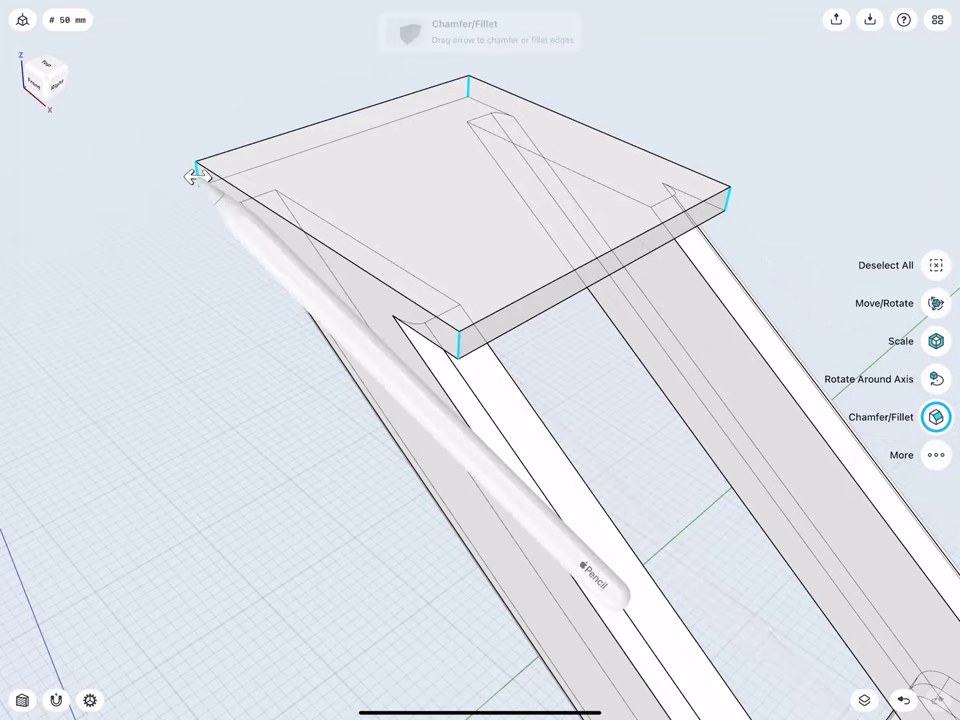
{"action": "left_click_drag", "start_coordinate": [197, 176], "coordinate": [152, 177]}
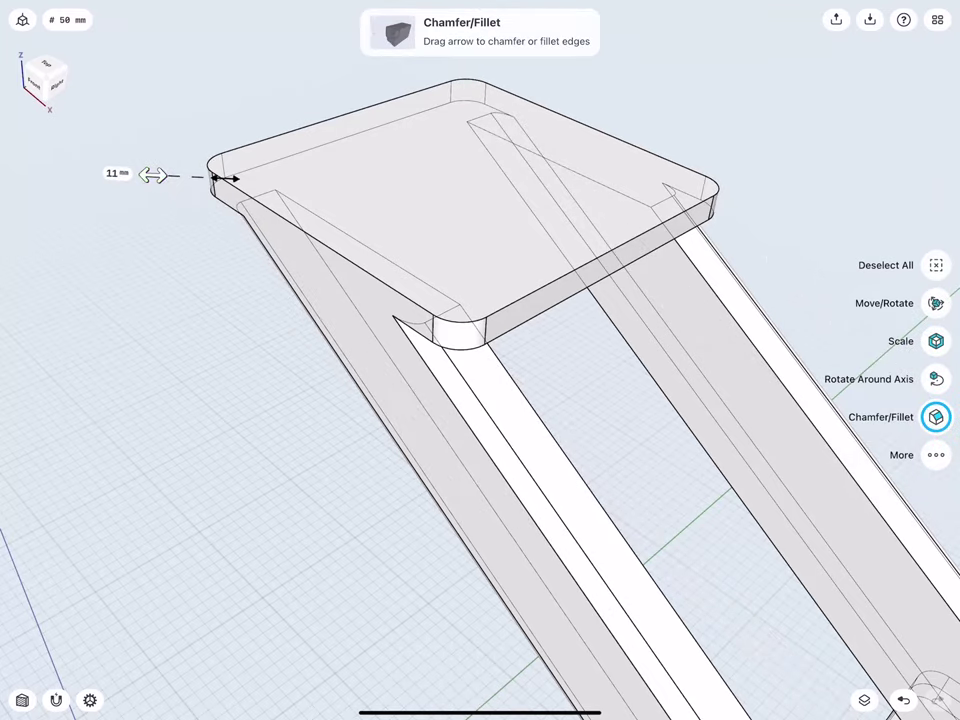
{"action": "left_click", "coordinate": [114, 176]}
{"action": "left_click", "coordinate": [75, 210]}
{"action": "left_click", "coordinate": [103, 238]}
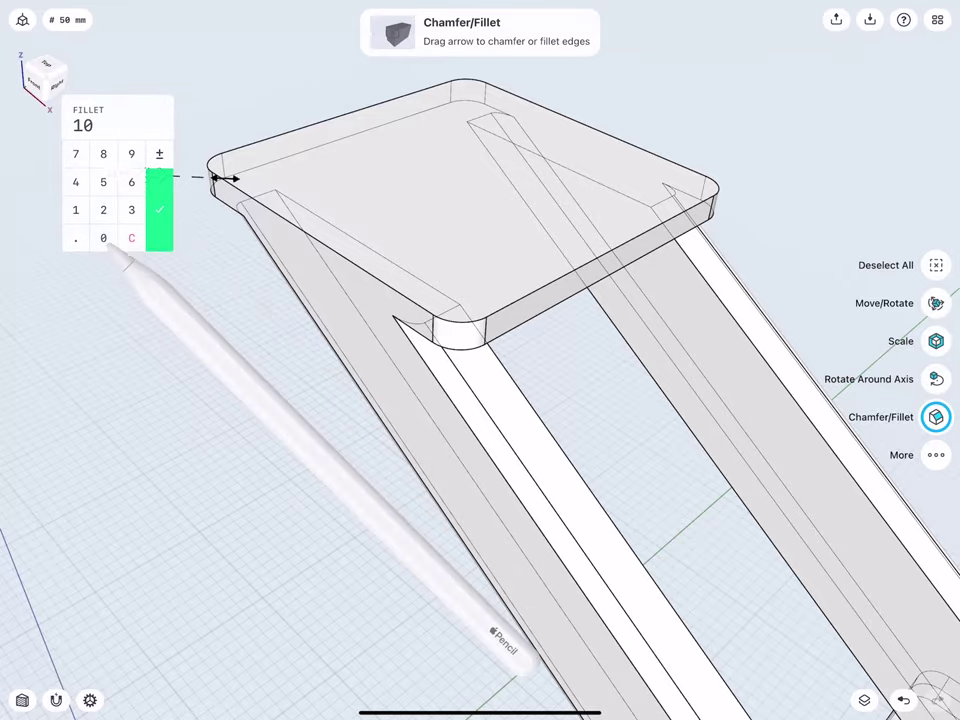
{"action": "left_click", "coordinate": [159, 210]}
{"action": "left_click", "coordinate": [190, 302]}
{"action": "middle_click_drag", "start_coordinate": [315, 242], "coordinate": [365, 252]}
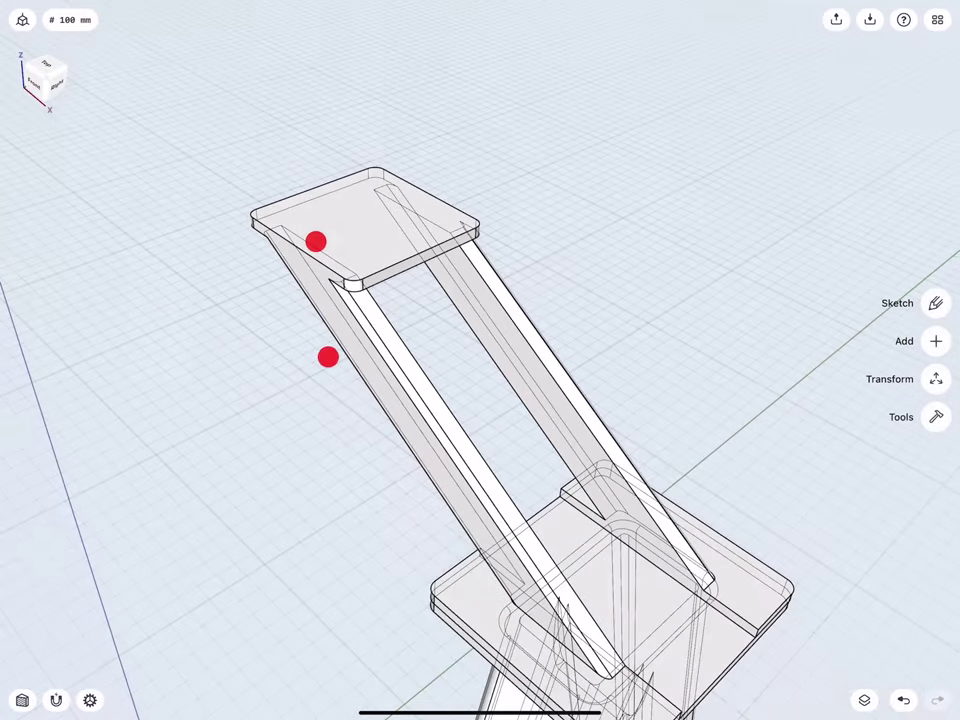
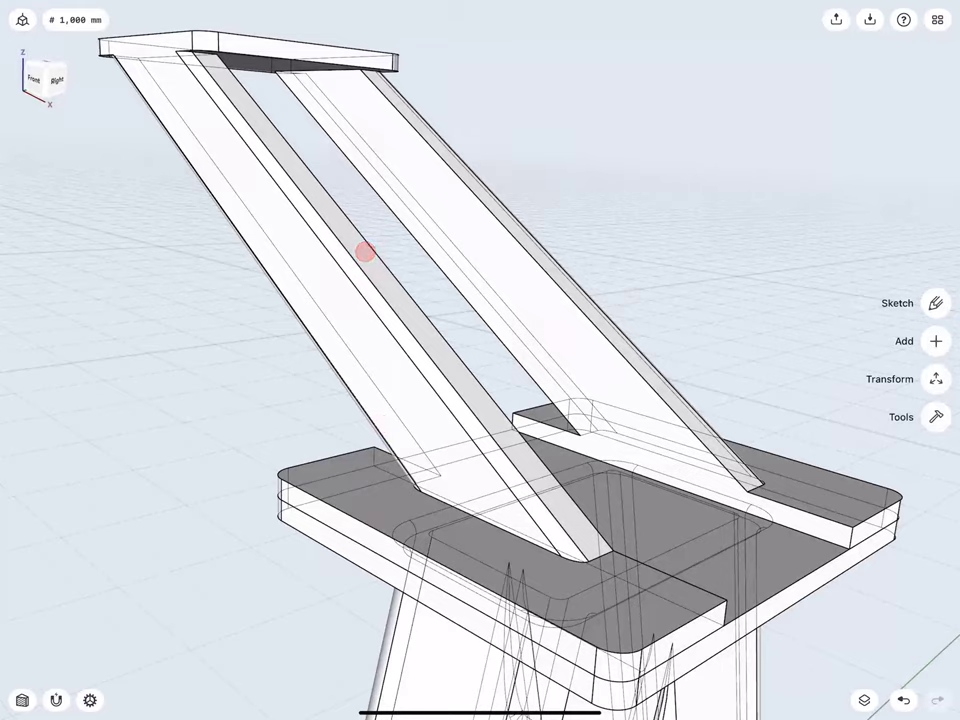
- Round the left crossbeam's edge at the lower plate with a 5 mm fillet
{"action": "left_click", "coordinate": [430, 497]}
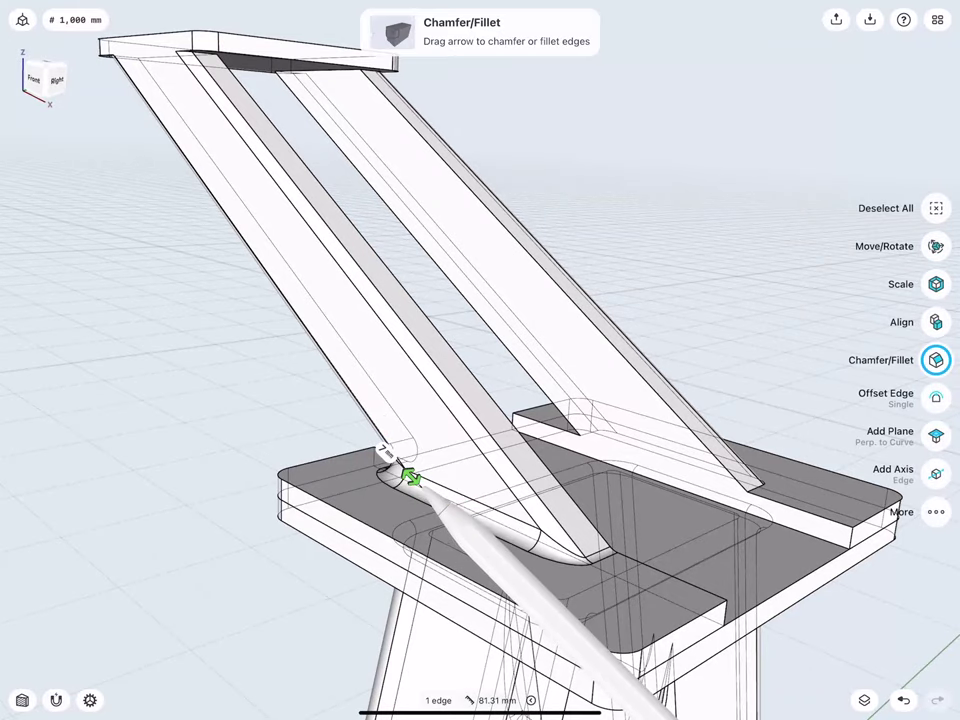
{"action": "left_click", "coordinate": [385, 452]}
{"action": "left_click", "coordinate": [371, 461]}
{"action": "left_click", "coordinate": [425, 485]}
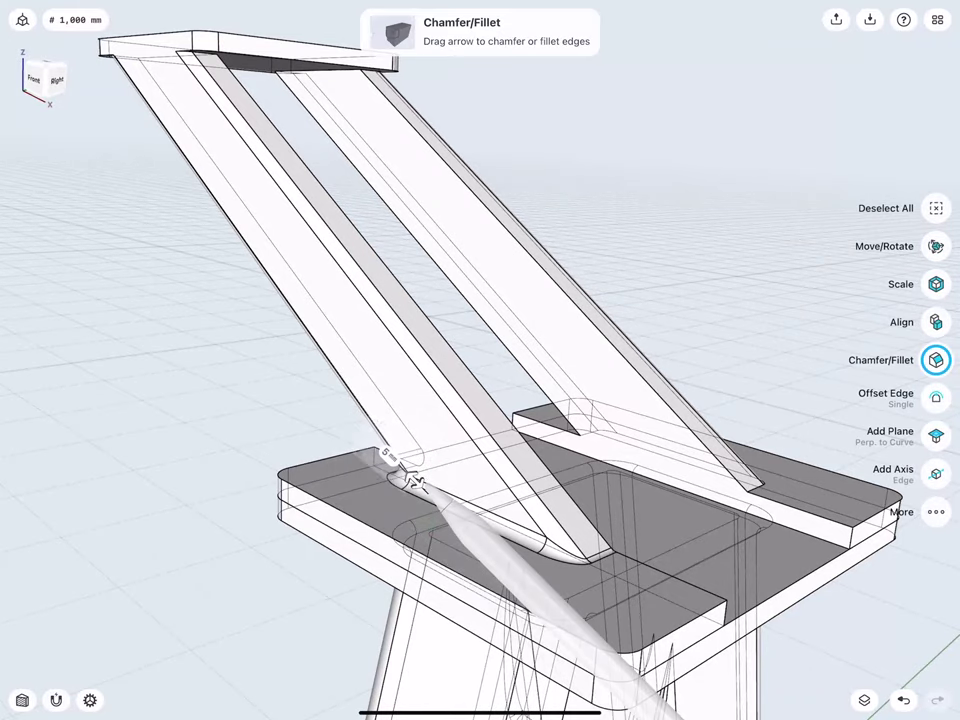
- Apply a 5 mm fillet to the right crossbeam's bottom edge, then clear the selection
{"action": "left_click", "coordinate": [762, 478]}
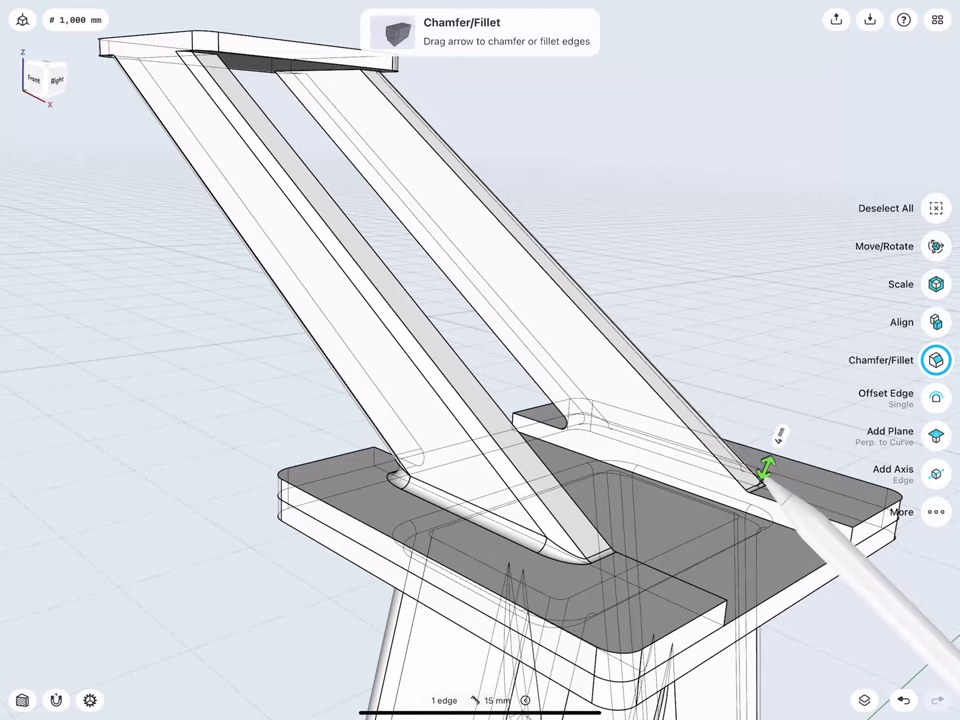
{"action": "left_click_drag", "start_coordinate": [766, 478], "coordinate": [765, 482]}
{"action": "left_click", "coordinate": [779, 433]}
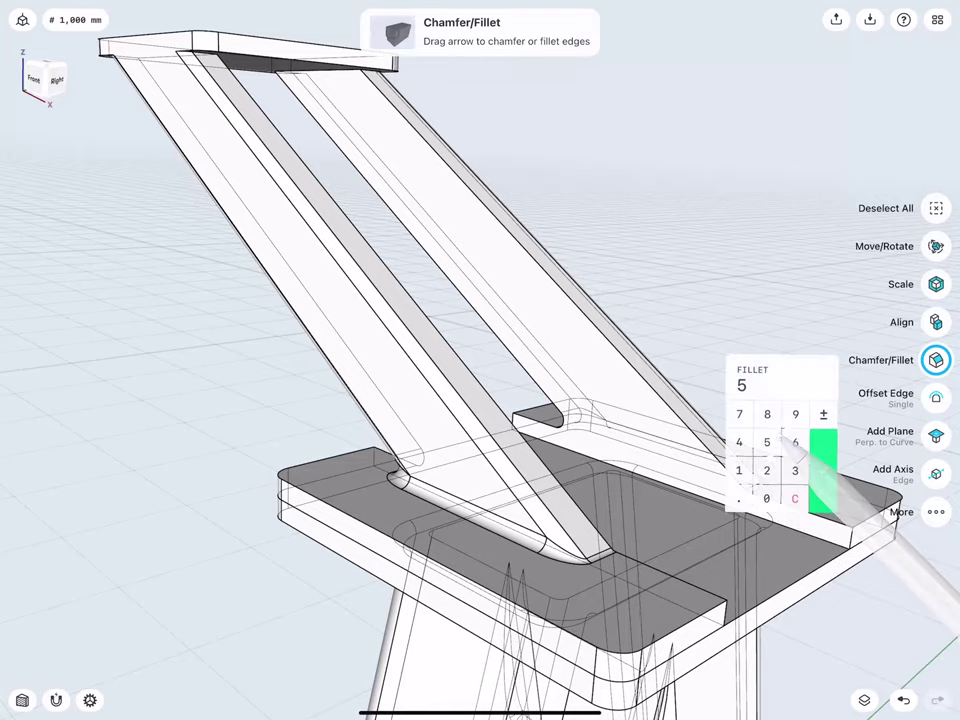
{"action": "left_click", "coordinate": [812, 438]}
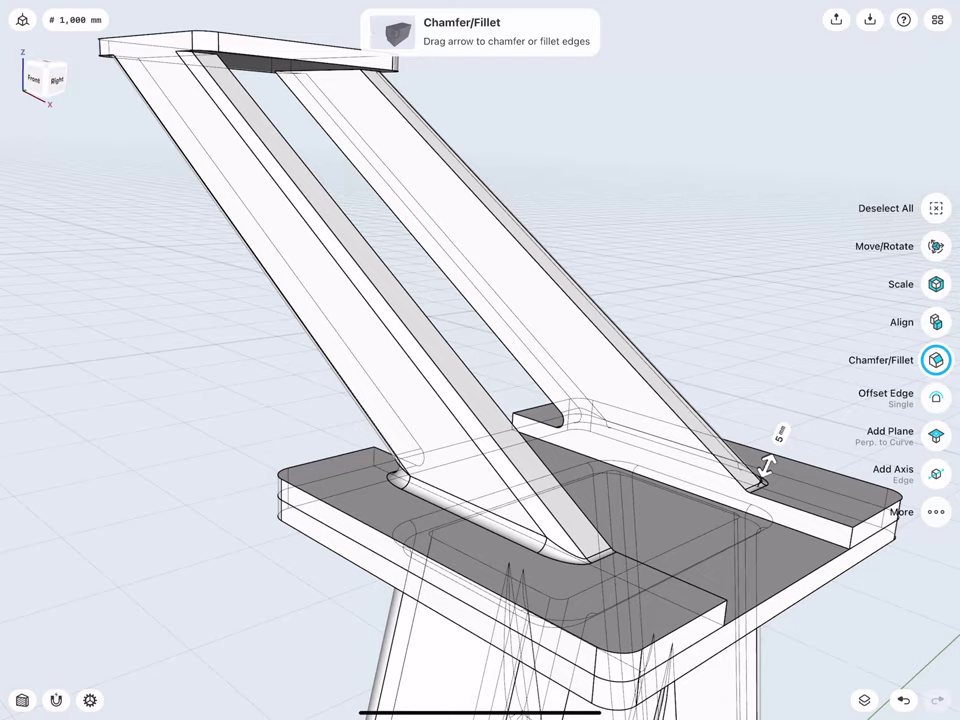
{"action": "left_click", "coordinate": [372, 459]}
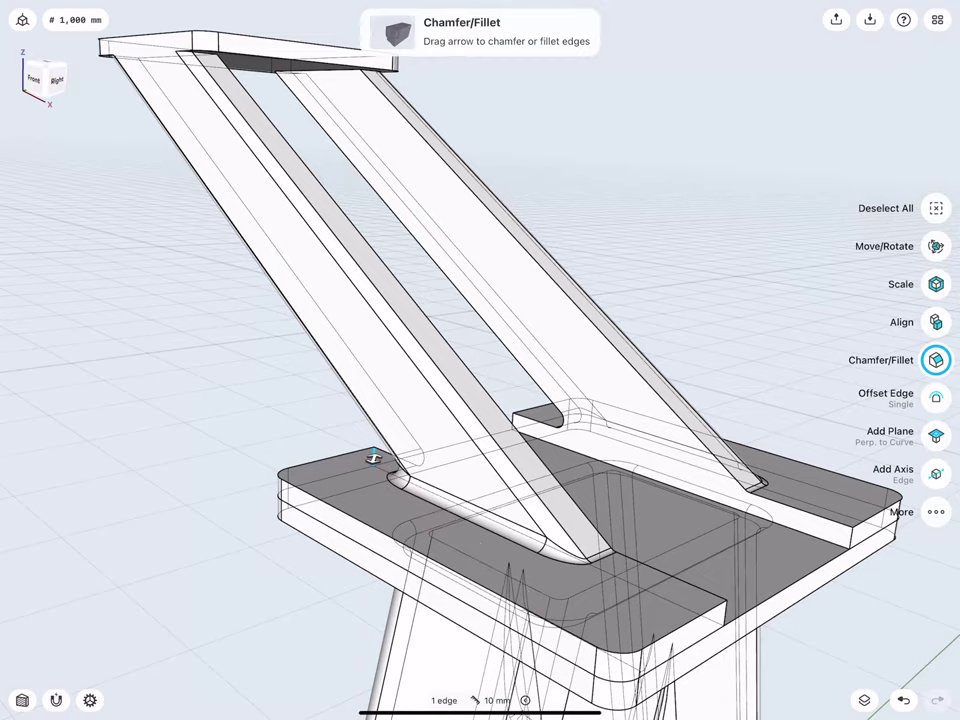
{"action": "left_click", "coordinate": [503, 415]}
{"action": "left_click", "coordinate": [456, 392]}
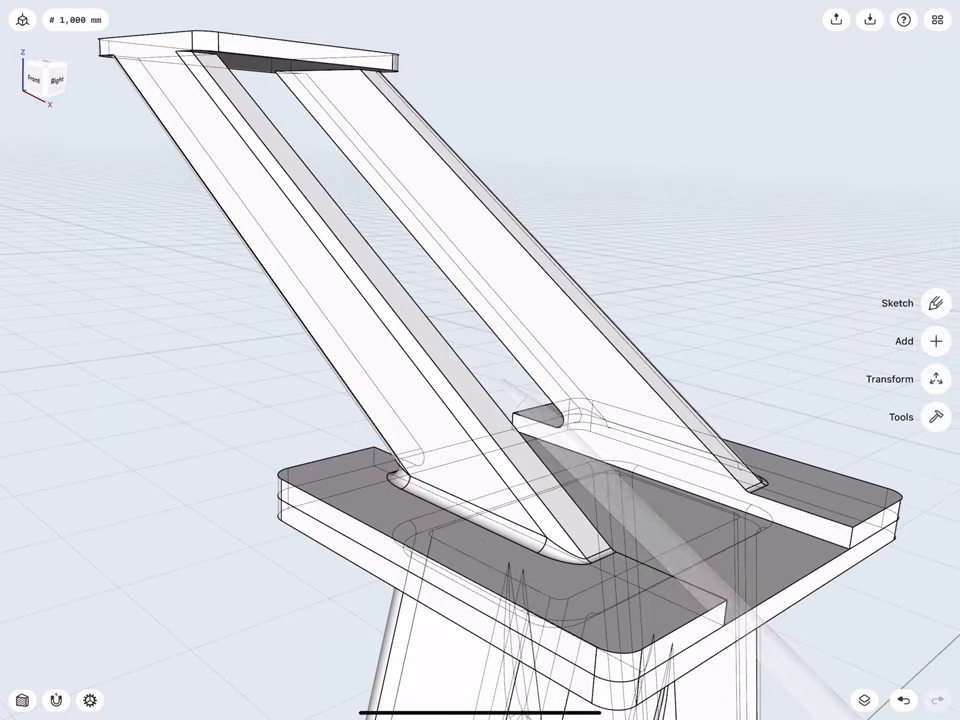
{"action": "scroll", "coordinate": [373, 495], "scroll_direction": "up", "scroll_amount": 5}
{"action": "scroll", "coordinate": [373, 495], "scroll_direction": "down", "scroll_amount": 3}
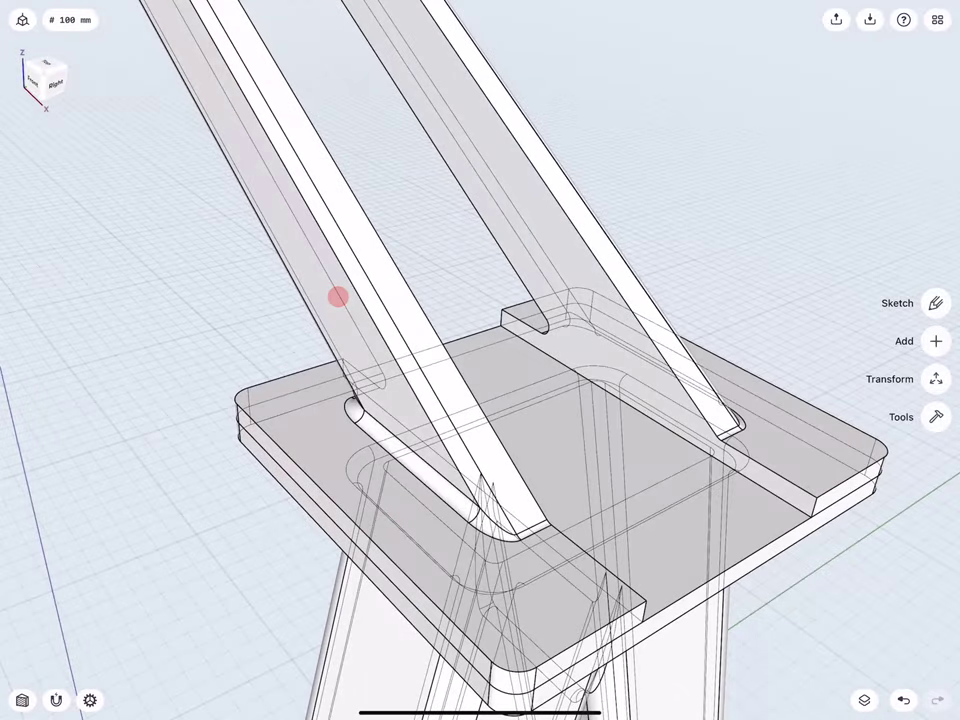
- Zoom in on the lower plate and select the four crossbeam edges, then clear that selection
{"action": "middle_click_drag", "start_coordinate": [338, 297], "coordinate": [358, 443]}
{"action": "scroll", "coordinate": [393, 301], "scroll_direction": "up", "scroll_amount": 3}
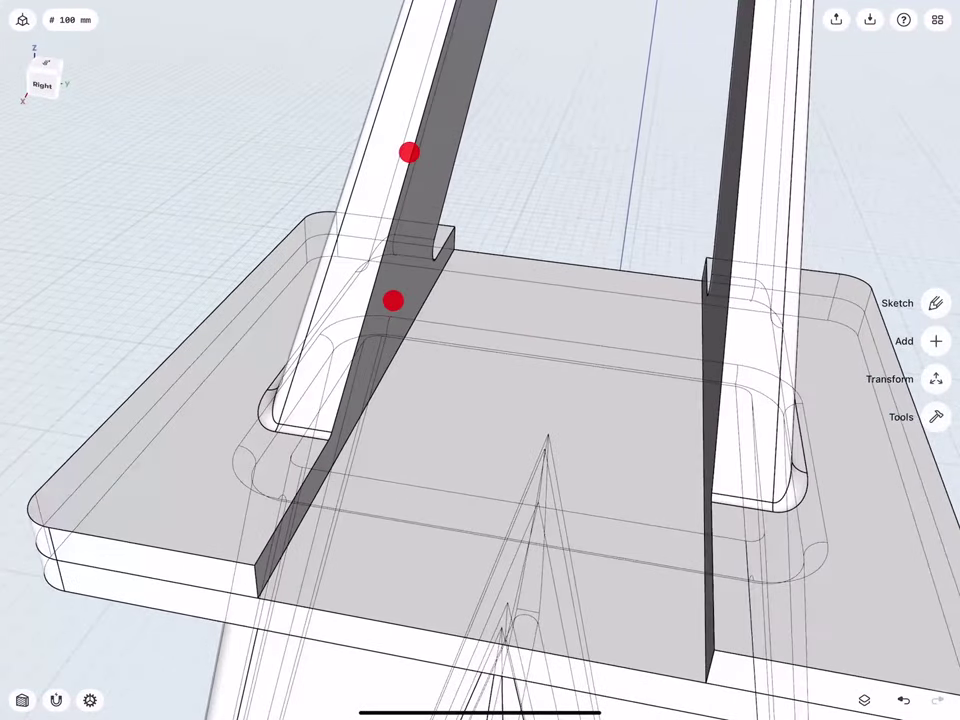
{"action": "left_click", "coordinate": [257, 579]}
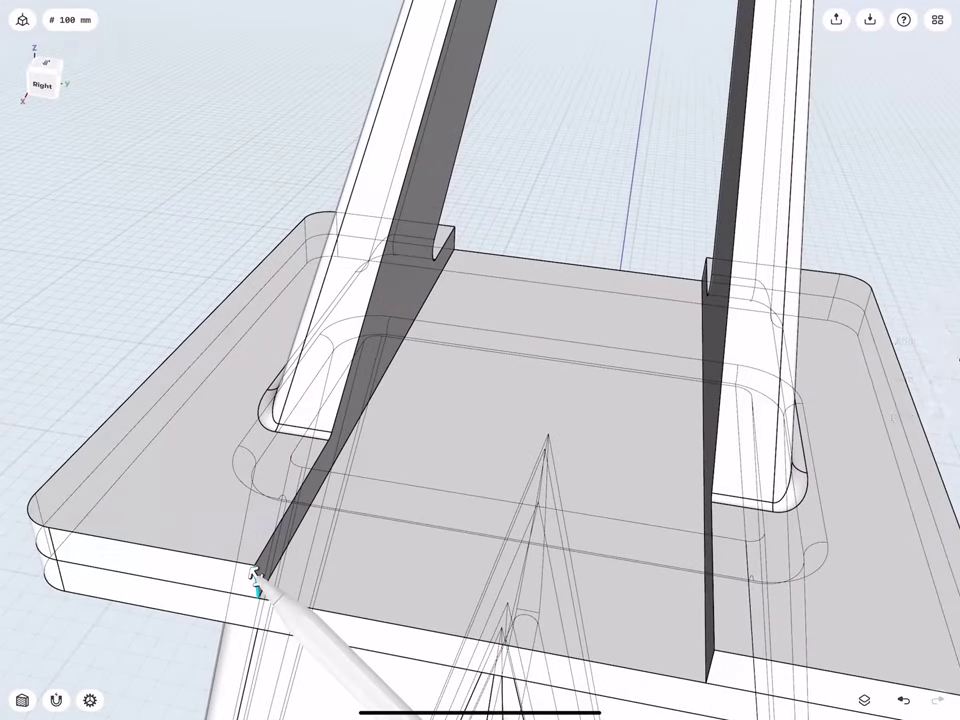
{"action": "left_click", "coordinate": [709, 662]}
{"action": "left_click", "coordinate": [452, 242]}
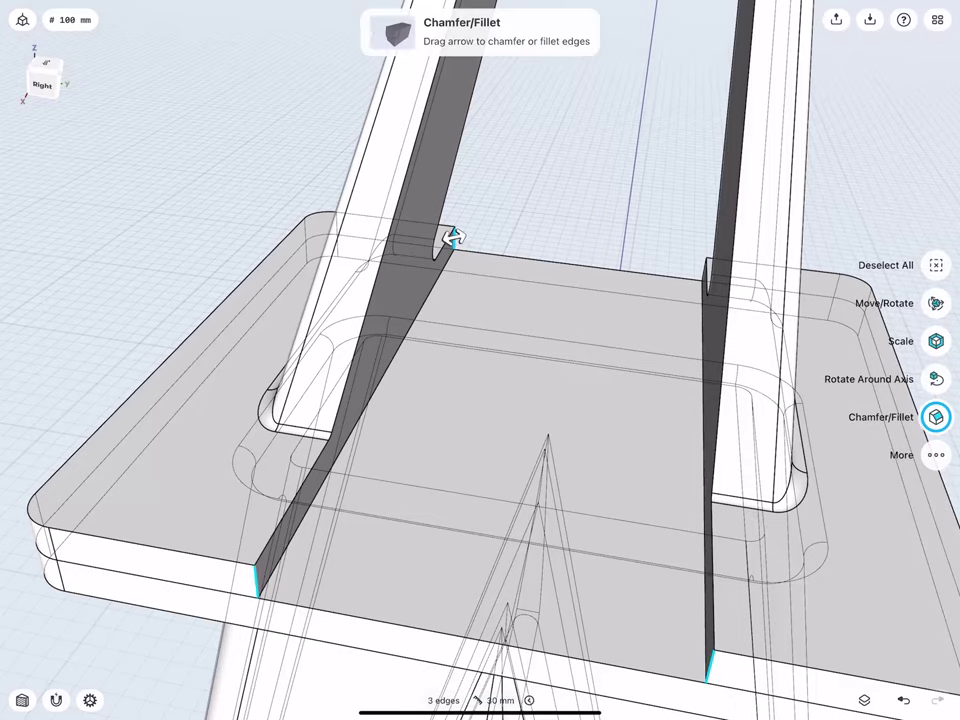
{"action": "left_click", "coordinate": [707, 268]}
{"action": "left_click", "coordinate": [707, 264]}
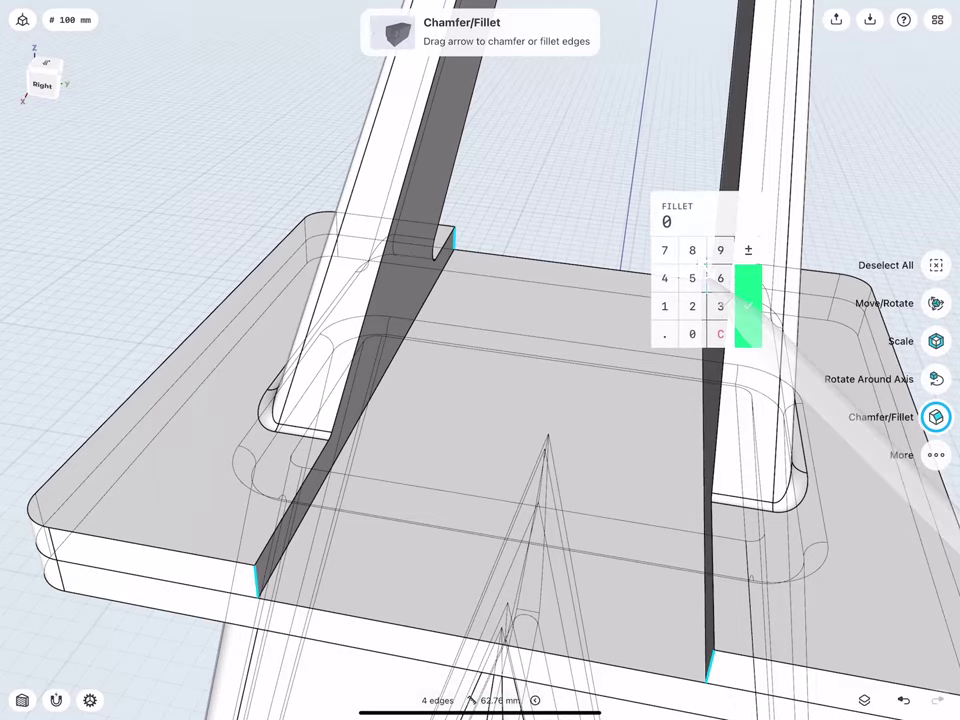
{"action": "left_click", "coordinate": [706, 266]}
{"action": "left_click", "coordinate": [689, 224]}
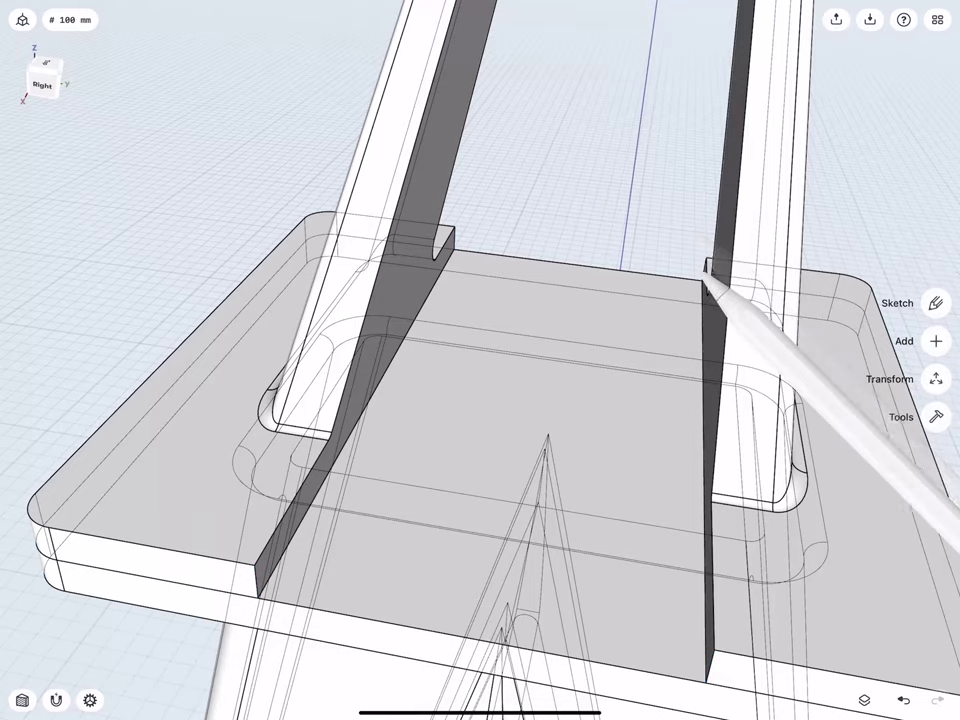
- Fillet the four crossbeam edges at the lower plate at 10 mm, then orbit toward the top plate
{"action": "left_click", "coordinate": [707, 270]}
{"action": "left_click", "coordinate": [453, 240]}
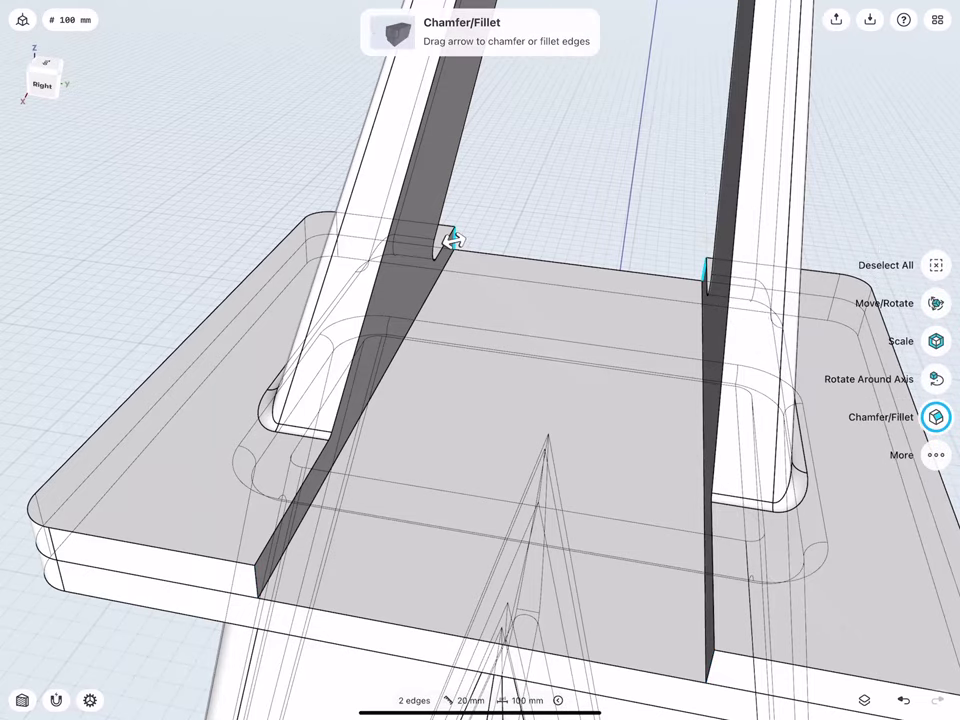
{"action": "left_click", "coordinate": [257, 578]}
{"action": "left_click", "coordinate": [712, 662]}
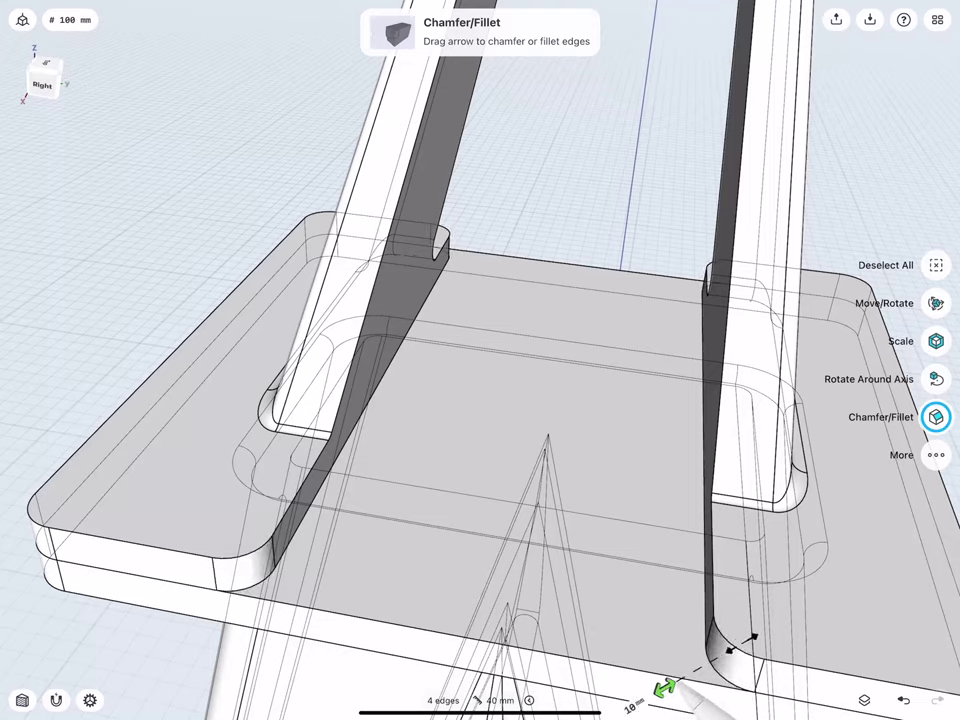
{"action": "left_click", "coordinate": [632, 705]}
{"action": "left_click", "coordinate": [676, 672]}
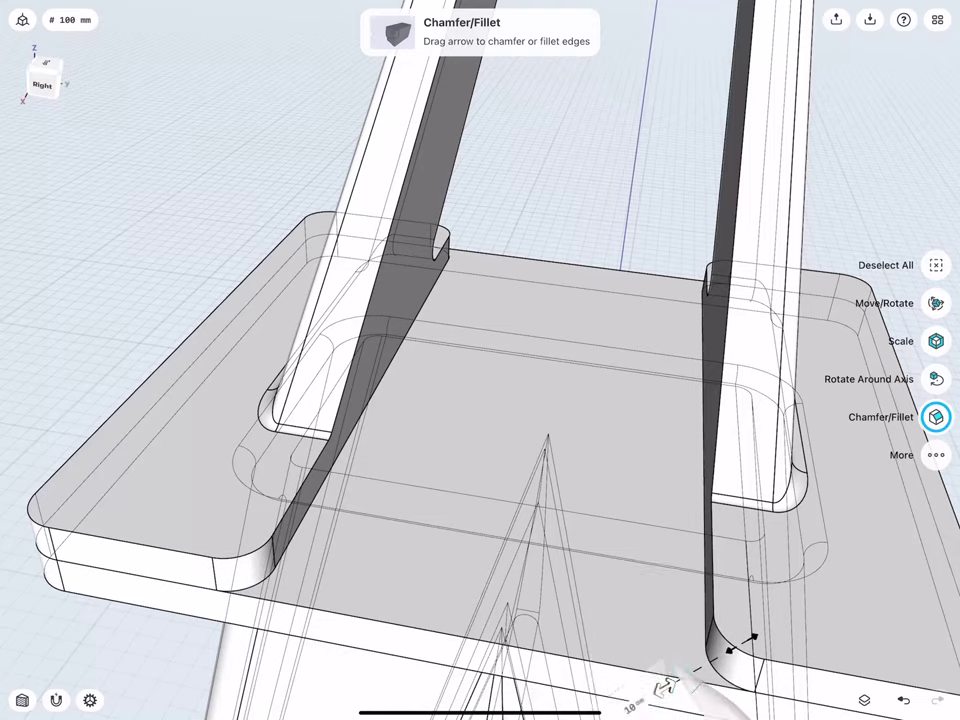
{"action": "left_click", "coordinate": [161, 261]}
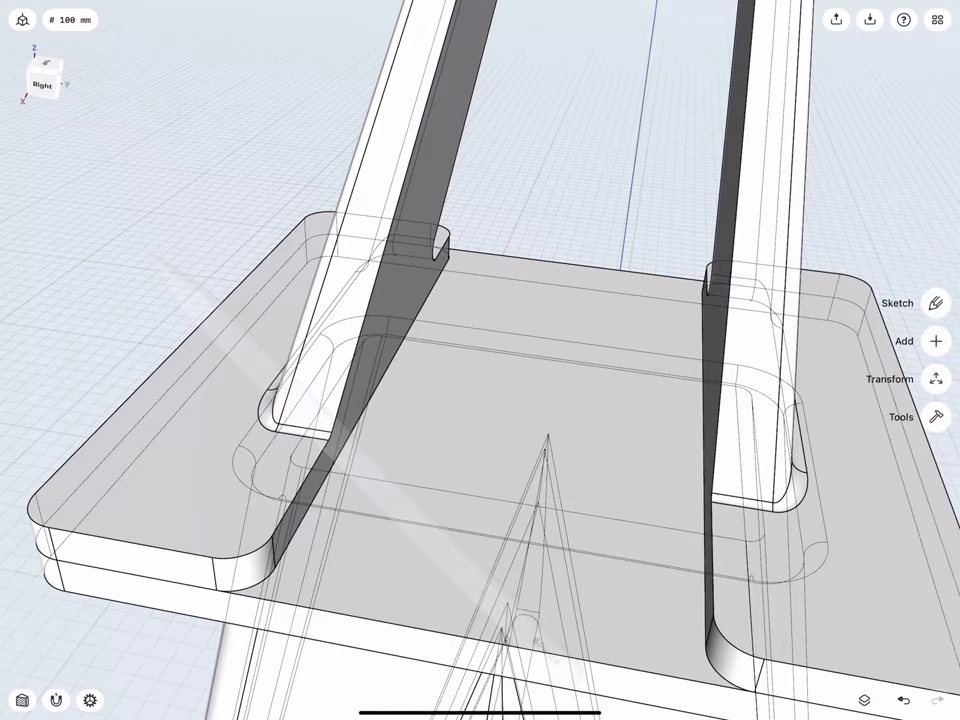
{"action": "scroll", "coordinate": [300, 400], "scroll_direction": "down", "scroll_amount": 5}
{"action": "mouse_move", "coordinate": [315, 513]}
{"action": "middle_mouse_down"}
{"action": "mouse_move", "coordinate": [320, 480]}
{"action": "mouse_move", "coordinate": [362, 457]}
{"action": "middle_mouse_up"}
{"action": "scroll", "coordinate": [320, 430], "scroll_direction": "down", "scroll_amount": 3}
- Select the four crossbeam edges where they meet the top plate
{"action": "scroll", "coordinate": [410, 290], "scroll_direction": "up", "scroll_amount": 5}
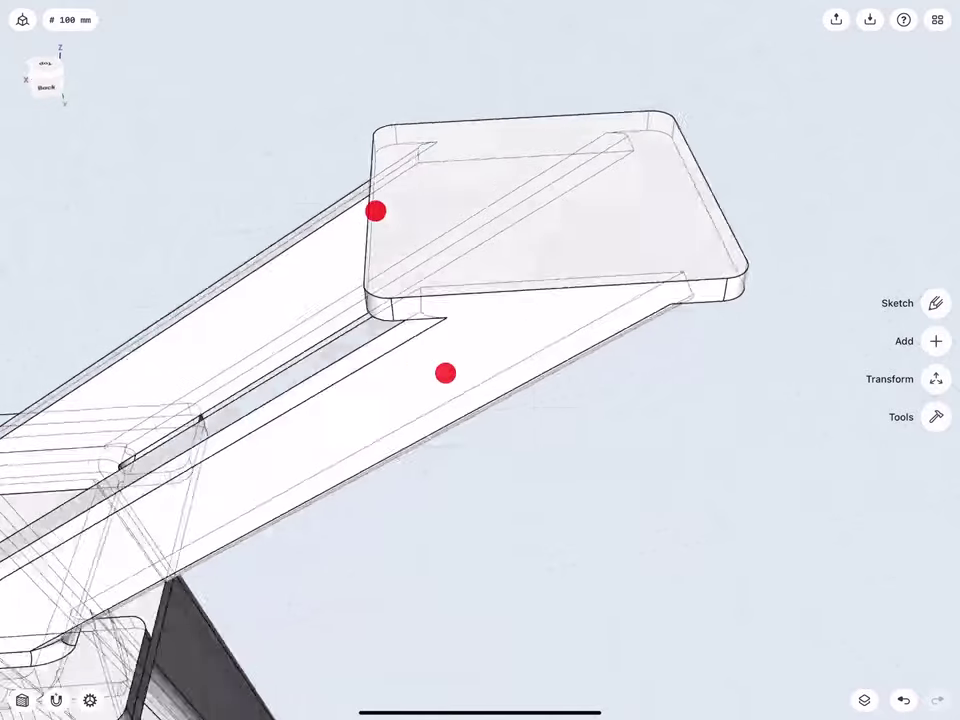
{"action": "middle_click_drag", "start_coordinate": [440, 330], "coordinate": [446, 373]}
{"action": "left_click", "coordinate": [417, 175]}
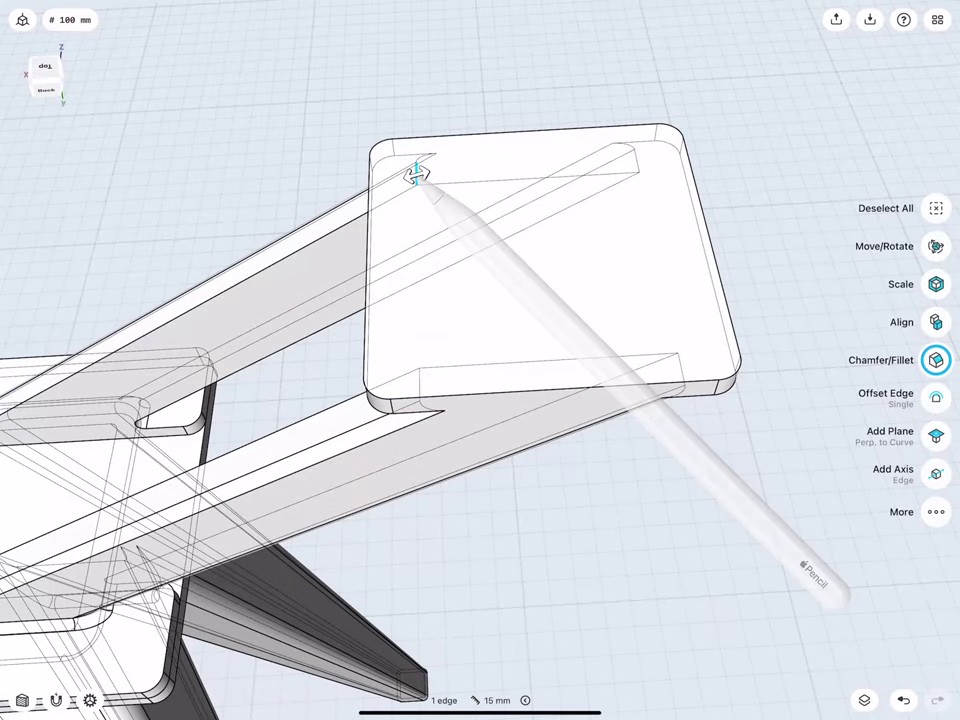
{"action": "left_click", "coordinate": [420, 386]}
{"action": "left_click", "coordinate": [681, 370]}
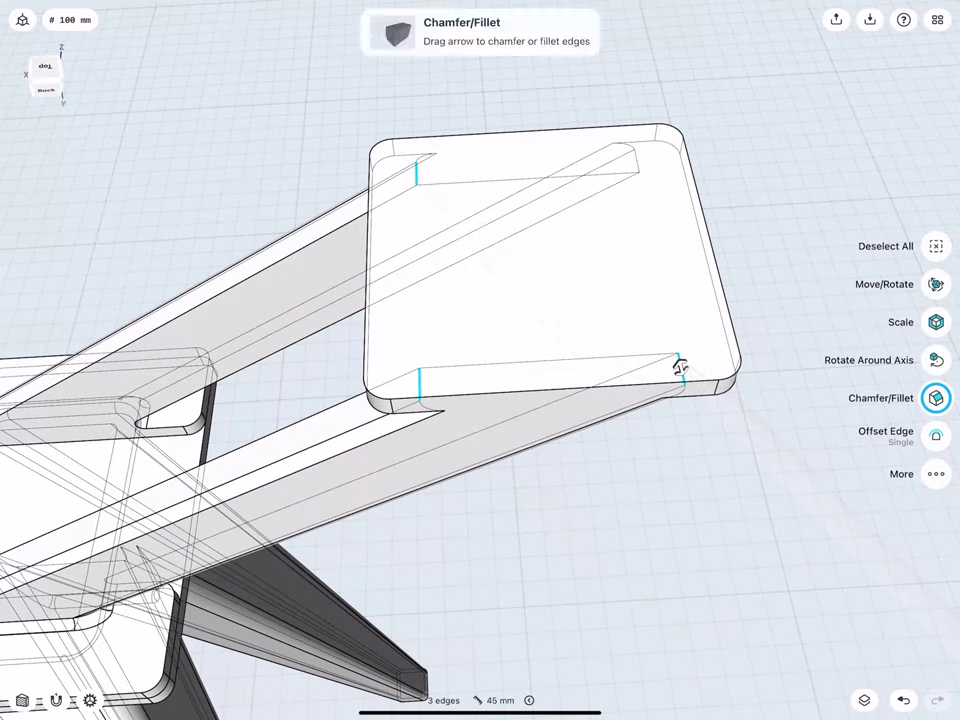
{"action": "left_click", "coordinate": [636, 154]}
{"action": "middle_click_drag", "start_coordinate": [500, 500], "coordinate": [470, 440]}
{"action": "mouse_move", "coordinate": [543, 147]}
{"action": "middle_mouse_down"}
{"action": "mouse_move", "coordinate": [493, 96]}
{"action": "mouse_move", "coordinate": [589, 38]}
{"action": "middle_mouse_up"}
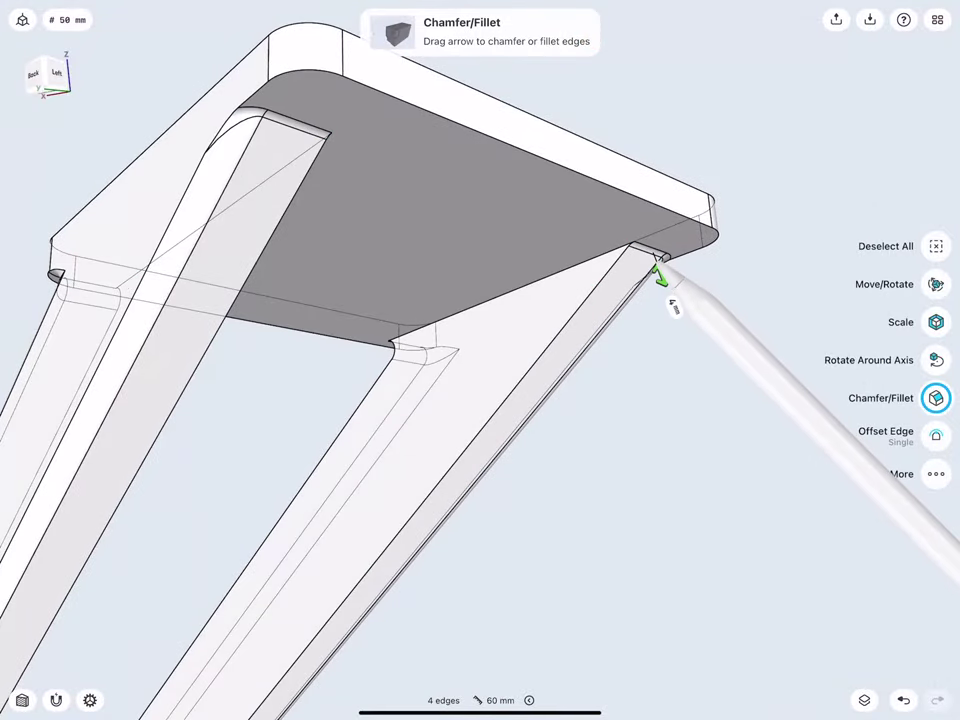
- Apply a 5 mm fillet to the four selected top-plate edges
{"action": "left_click", "coordinate": [673, 306]}
{"action": "left_click", "coordinate": [660, 315]}
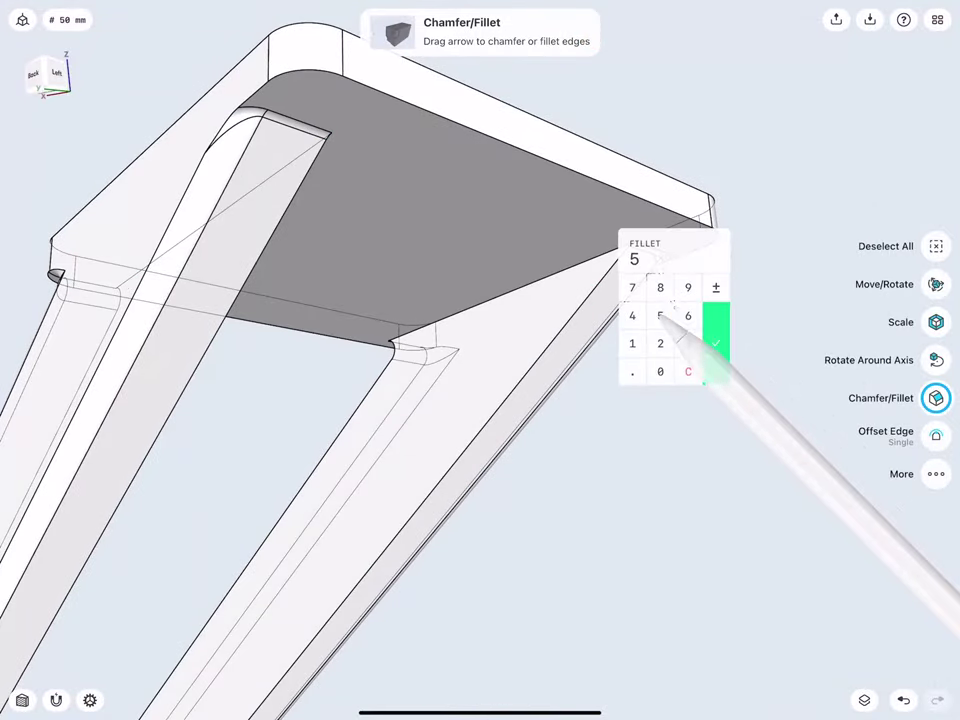
{"action": "left_click", "coordinate": [713, 332]}
{"action": "left_click", "coordinate": [620, 506]}
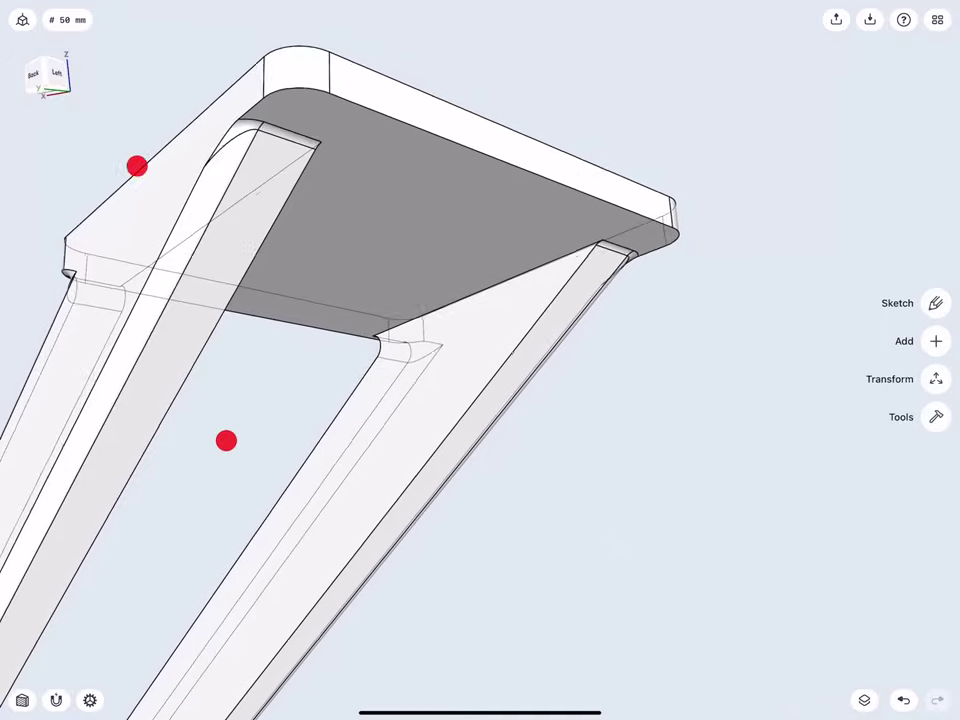
{"action": "mouse_move", "coordinate": [180, 302]}
{"action": "middle_mouse_down"}
{"action": "mouse_move", "coordinate": [302, 323]}
{"action": "mouse_move", "coordinate": [278, 318]}
{"action": "mouse_move", "coordinate": [301, 340]}
{"action": "mouse_move", "coordinate": [299, 358]}
{"action": "mouse_move", "coordinate": [352, 354]}
{"action": "mouse_move", "coordinate": [285, 359]}
{"action": "mouse_move", "coordinate": [280, 368]}
{"action": "mouse_move", "coordinate": [337, 390]}
{"action": "mouse_move", "coordinate": [397, 374]}
{"action": "mouse_move", "coordinate": [337, 394]}
{"action": "middle_mouse_up"}
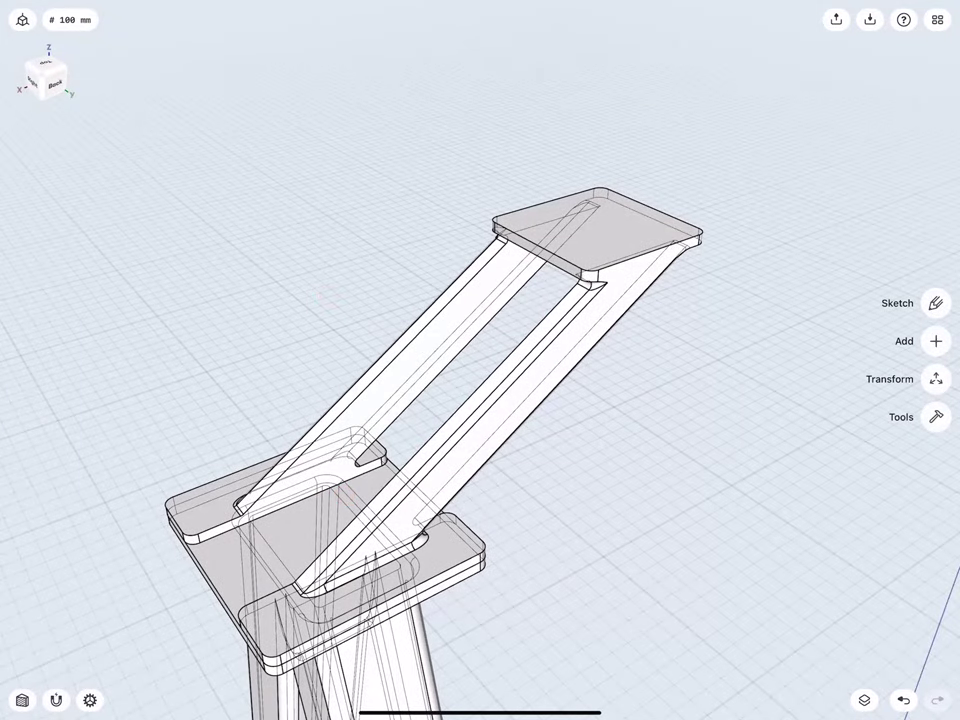
- Switch to the flat front view, zoomed so the leg's lower end sits just above the axis
{"action": "left_click", "coordinate": [45, 75]}
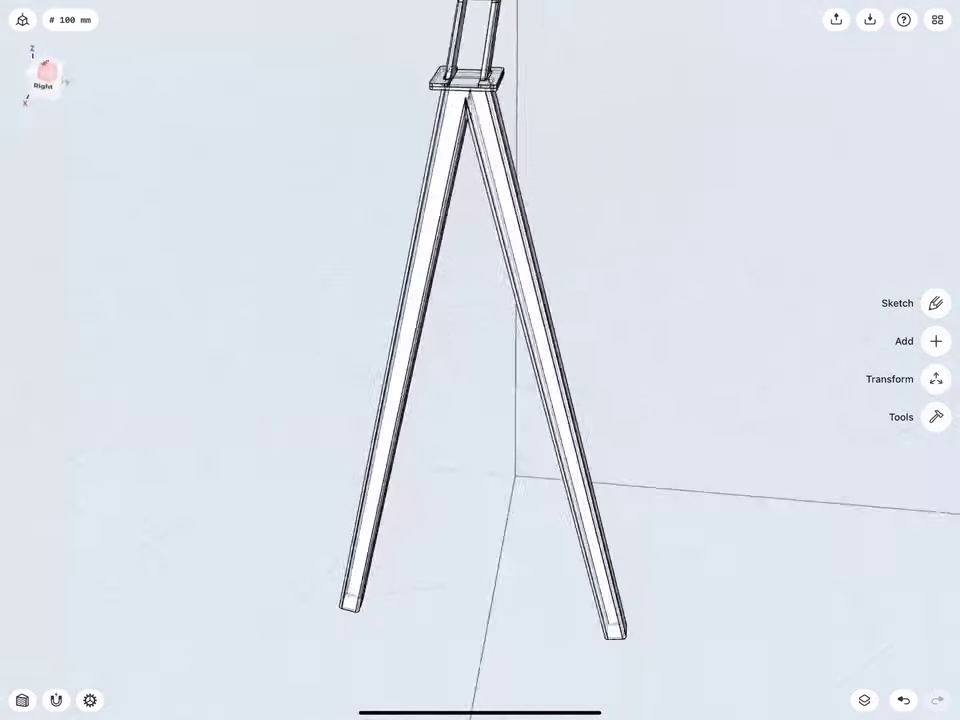
{"action": "middle_click_drag", "start_coordinate": [478, 611], "coordinate": [447, 595]}
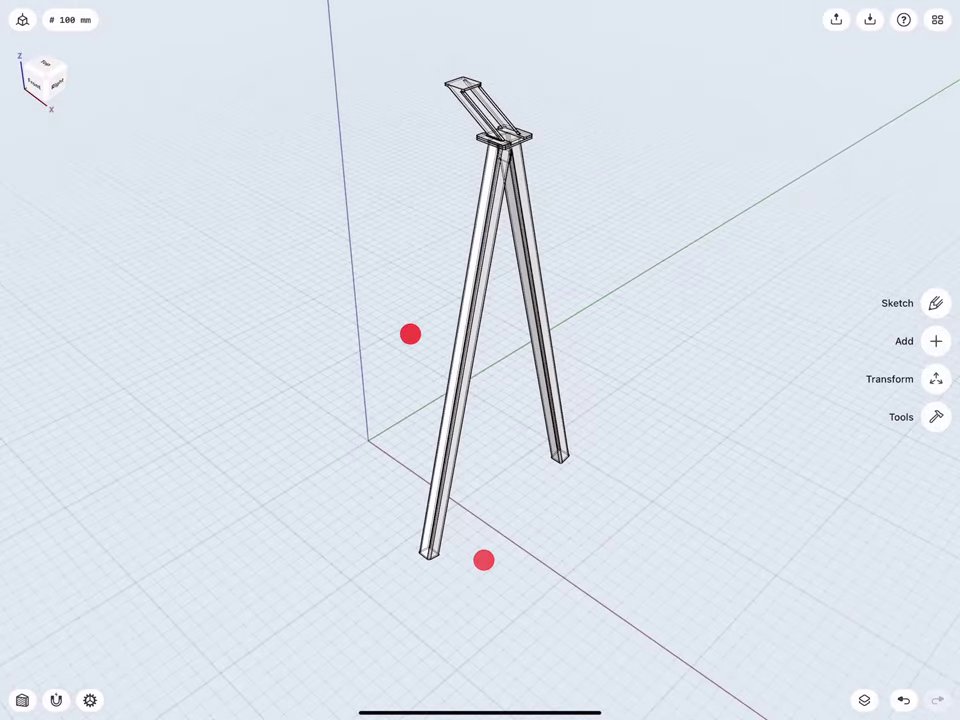
{"action": "scroll", "coordinate": [398, 487], "scroll_direction": "up", "scroll_amount": 5}
{"action": "scroll", "coordinate": [410, 472], "scroll_direction": "up", "scroll_amount": 3}
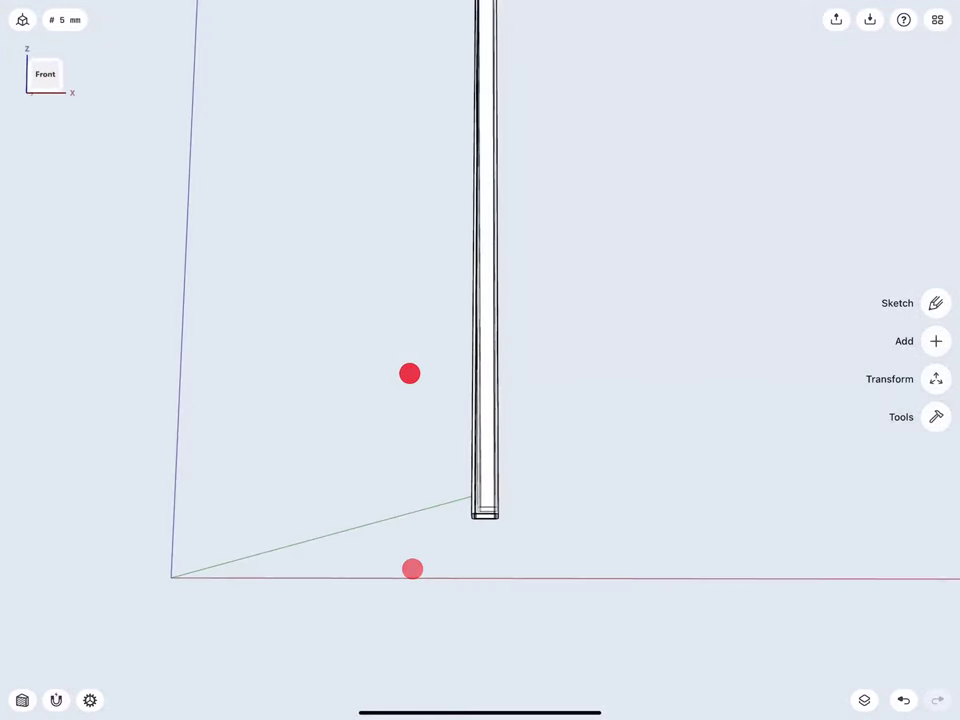
{"action": "left_click", "coordinate": [46, 82]}
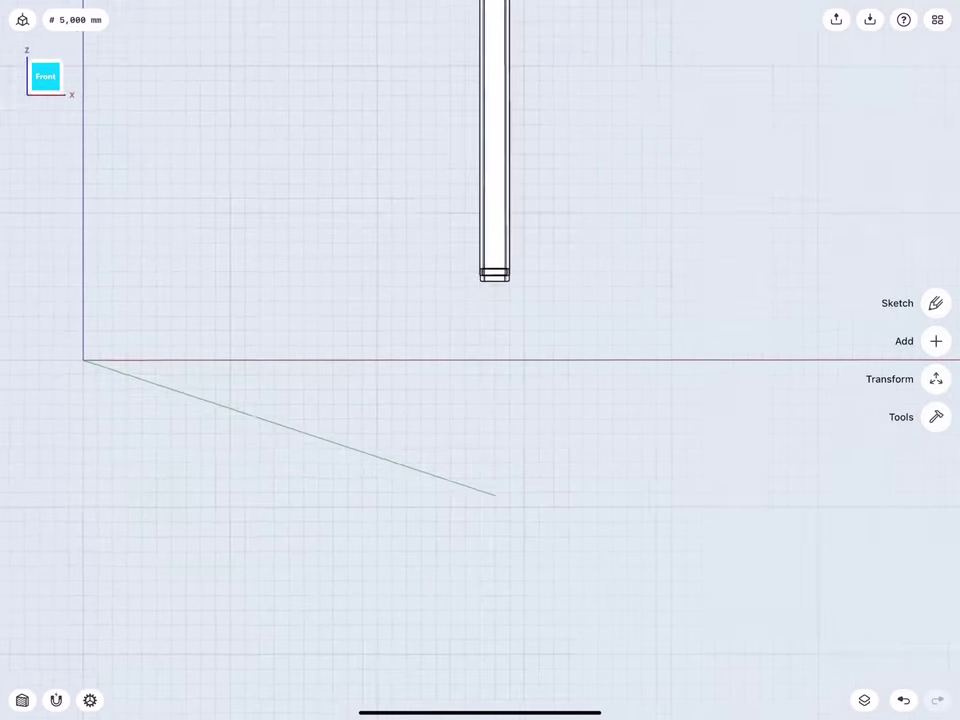
{"action": "scroll", "coordinate": [380, 440], "scroll_direction": "up", "scroll_amount": 5}
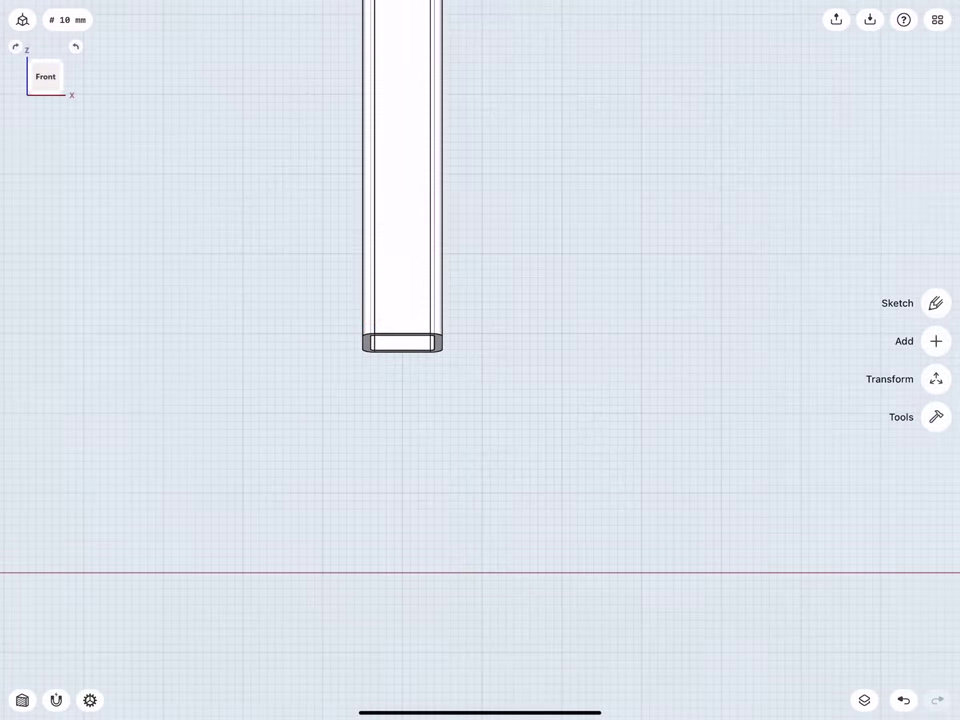
- Draw a 250 mm vertical line up from the axis toward the leg
{"action": "left_click_drag", "start_coordinate": [403, 572], "coordinate": [404, 378]}
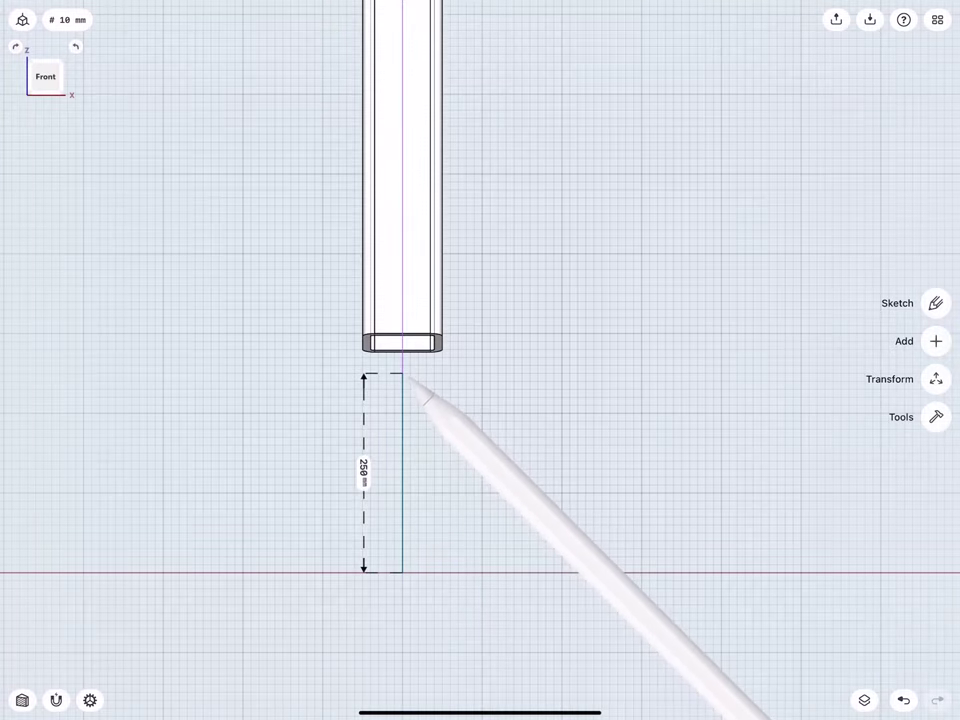
{"action": "left_click_drag", "start_coordinate": [410, 384], "coordinate": [404, 380]}
{"action": "left_click", "coordinate": [366, 475]}
{"action": "left_click", "coordinate": [349, 529]}
{"action": "left_click", "coordinate": [349, 501]}
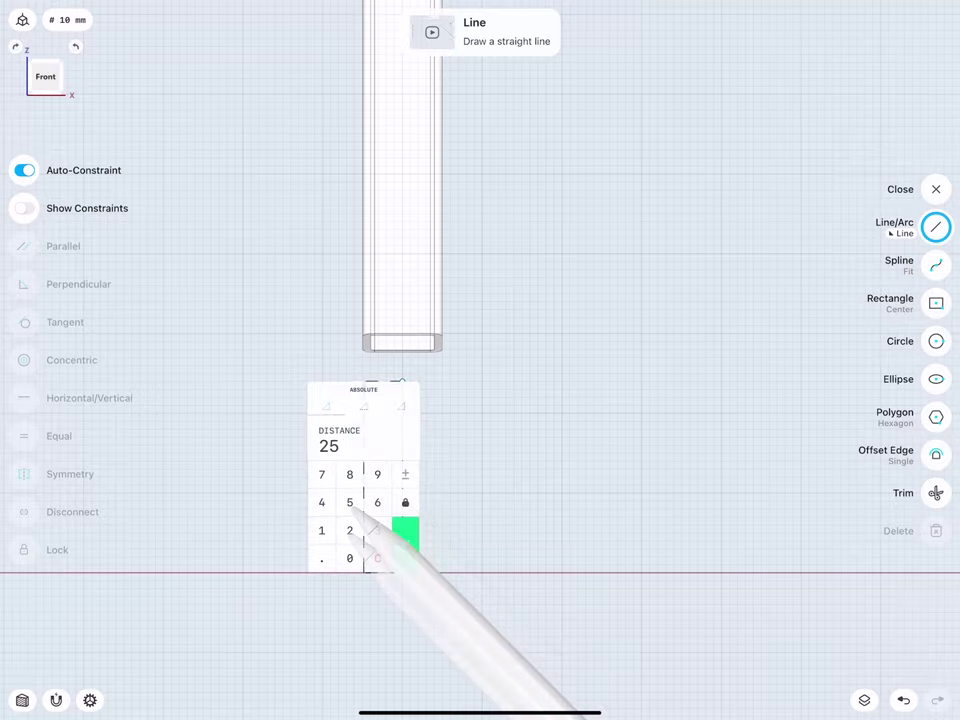
{"action": "left_click", "coordinate": [349, 557]}
{"action": "left_click", "coordinate": [405, 542]}
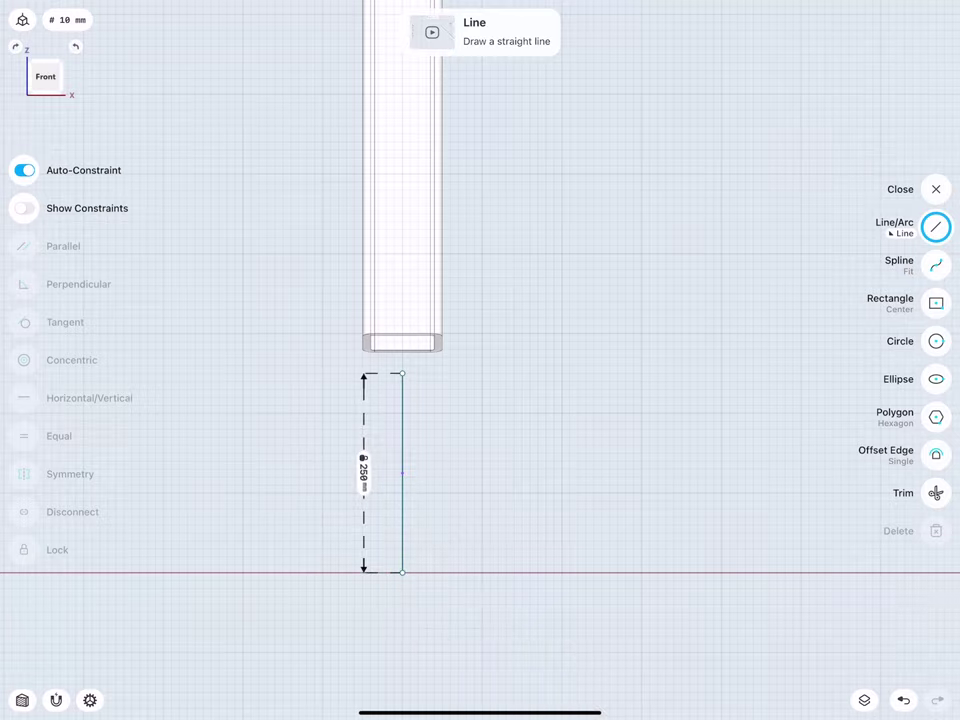
- Draw a centre-based 100 × 100 mm square on the line's top end
{"action": "left_click", "coordinate": [934, 302]}
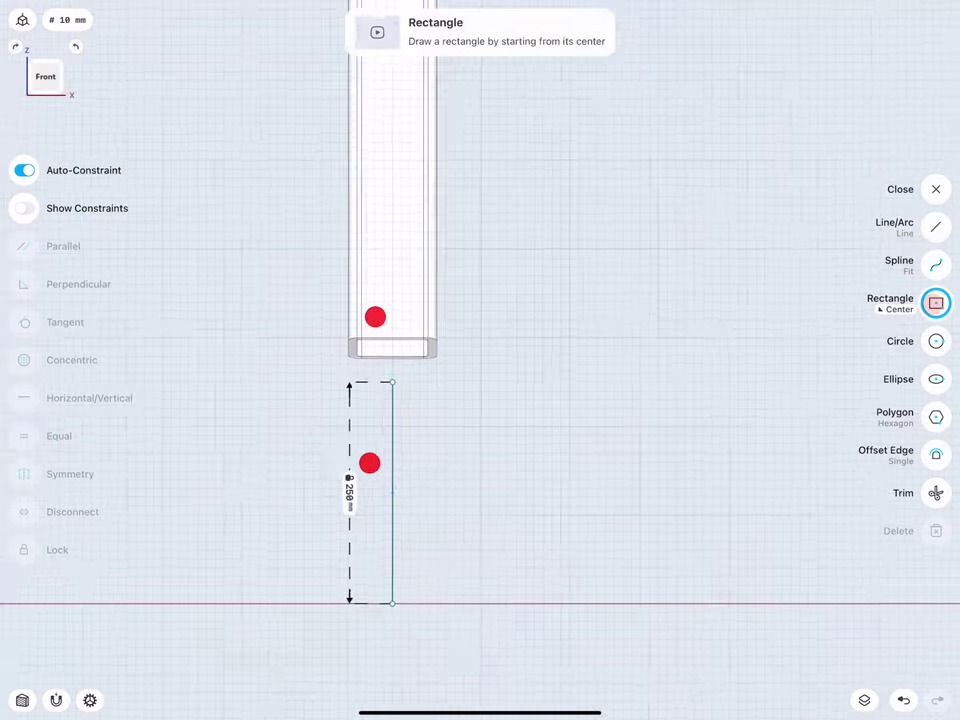
{"action": "scroll", "coordinate": [372, 390], "scroll_direction": "up", "scroll_amount": 3}
{"action": "left_click_drag", "start_coordinate": [369, 448], "coordinate": [300, 518]}
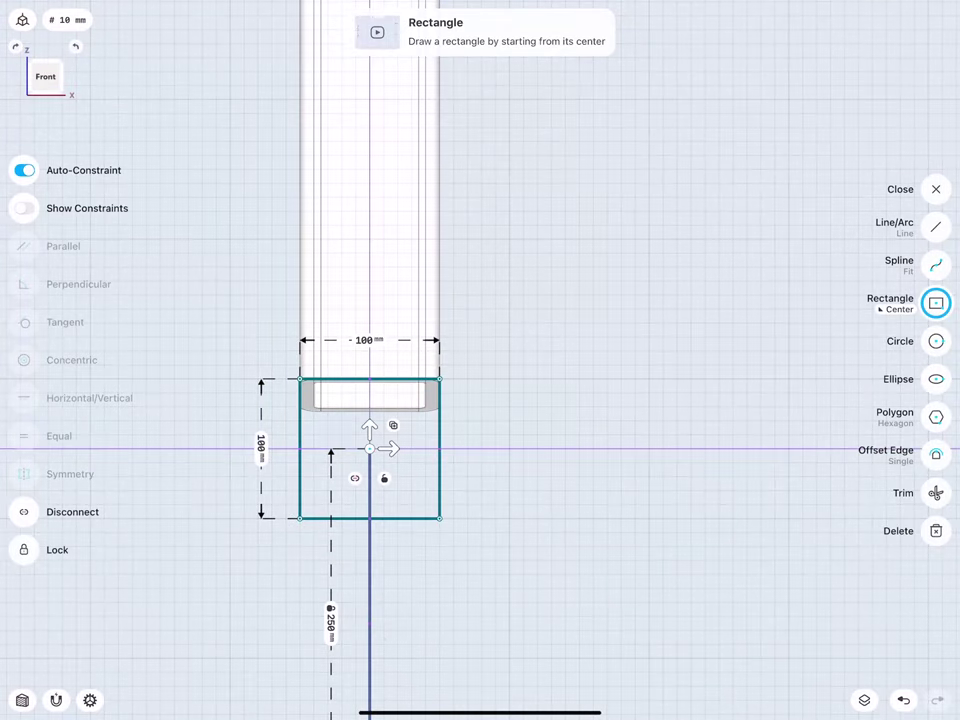
{"action": "left_click", "coordinate": [368, 380]}
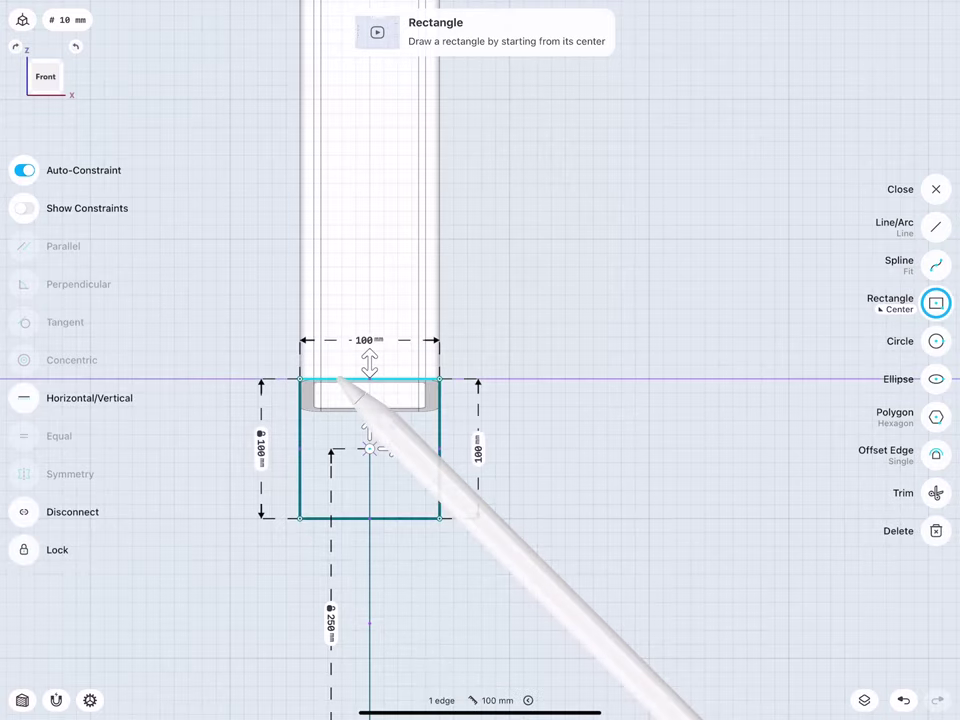
{"action": "left_click", "coordinate": [368, 340]}
{"action": "left_click", "coordinate": [410, 406]}
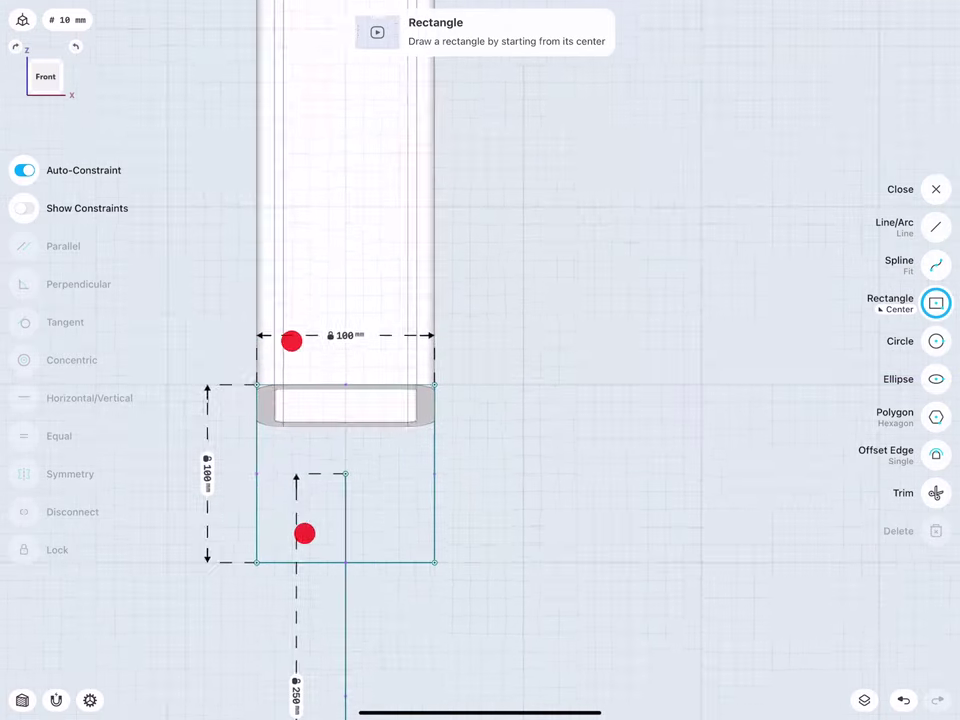
{"action": "scroll", "coordinate": [370, 420], "scroll_direction": "up", "scroll_amount": 5}
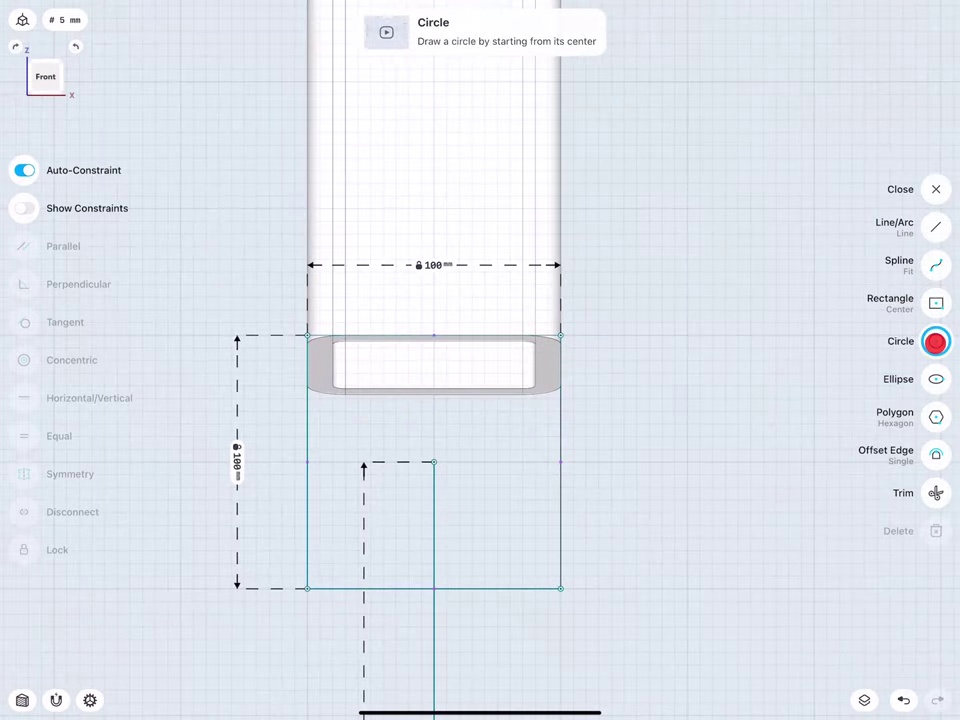
- Draw four circles of 15 mm radius, one near each corner of the square
{"action": "scroll", "coordinate": [320, 440], "scroll_direction": "up", "scroll_amount": 5}
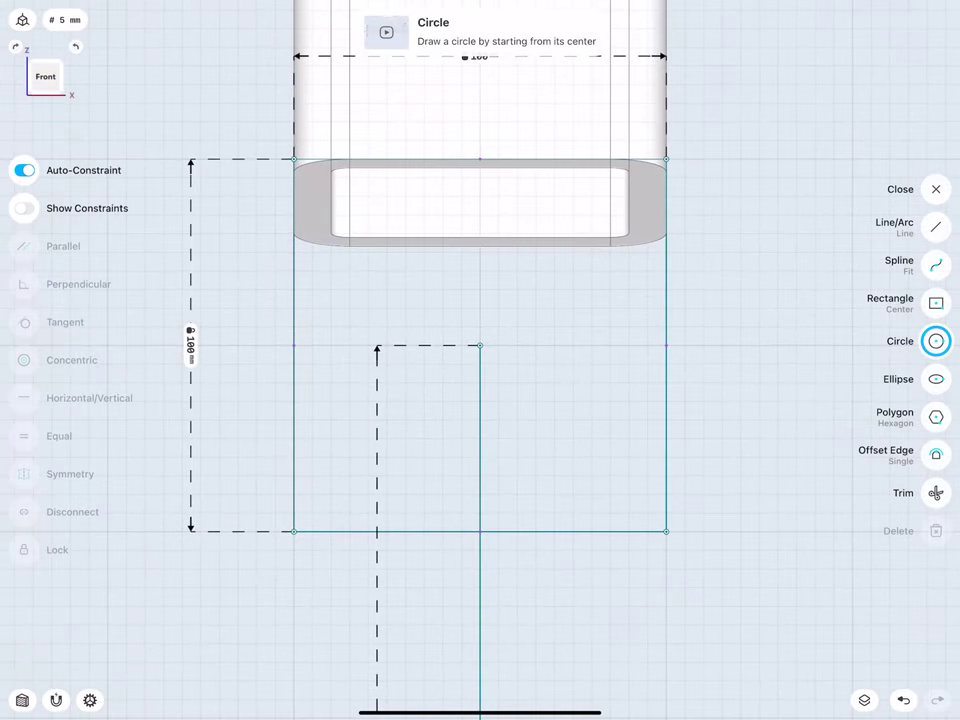
{"action": "left_click_drag", "start_coordinate": [405, 419], "coordinate": [445, 380]}
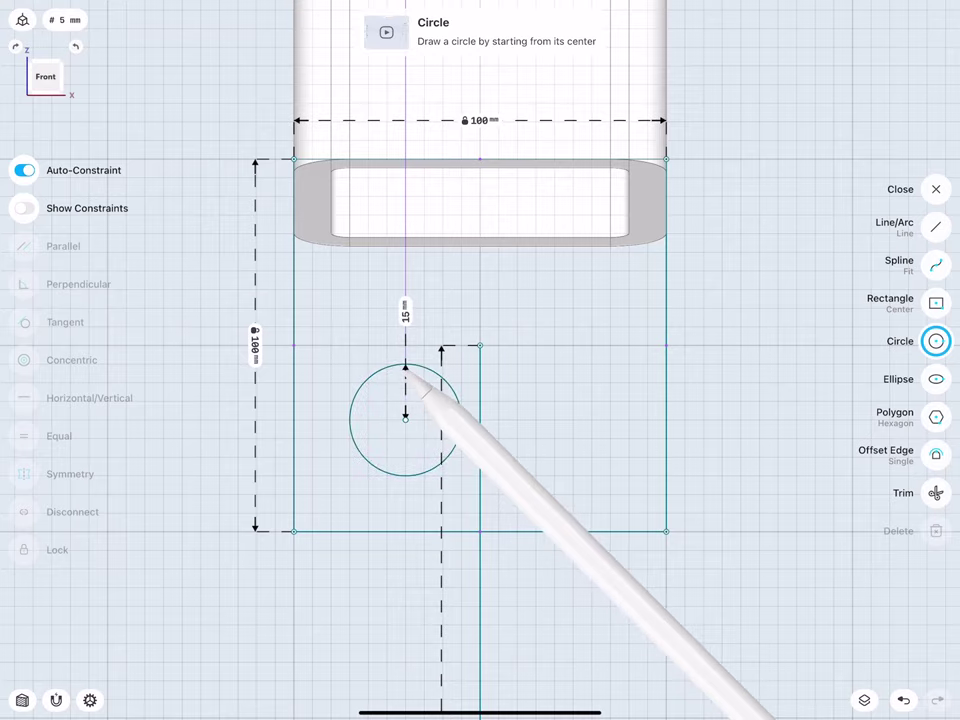
{"action": "left_click", "coordinate": [512, 419]}
{"action": "left_click", "coordinate": [554, 481]}
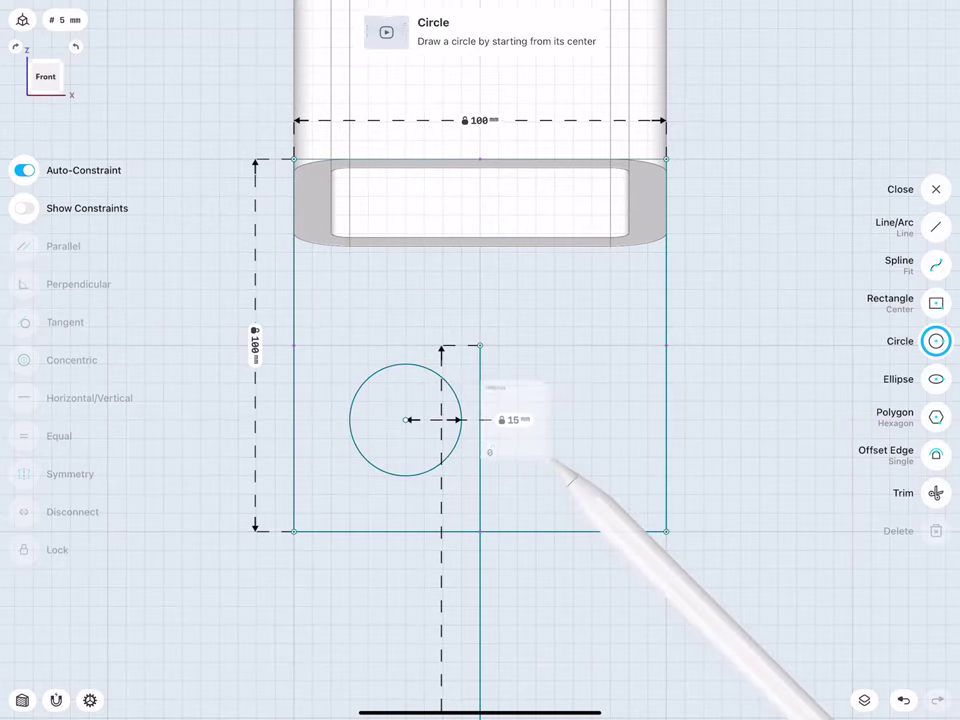
{"action": "left_click_drag", "start_coordinate": [405, 252], "coordinate": [407, 200]}
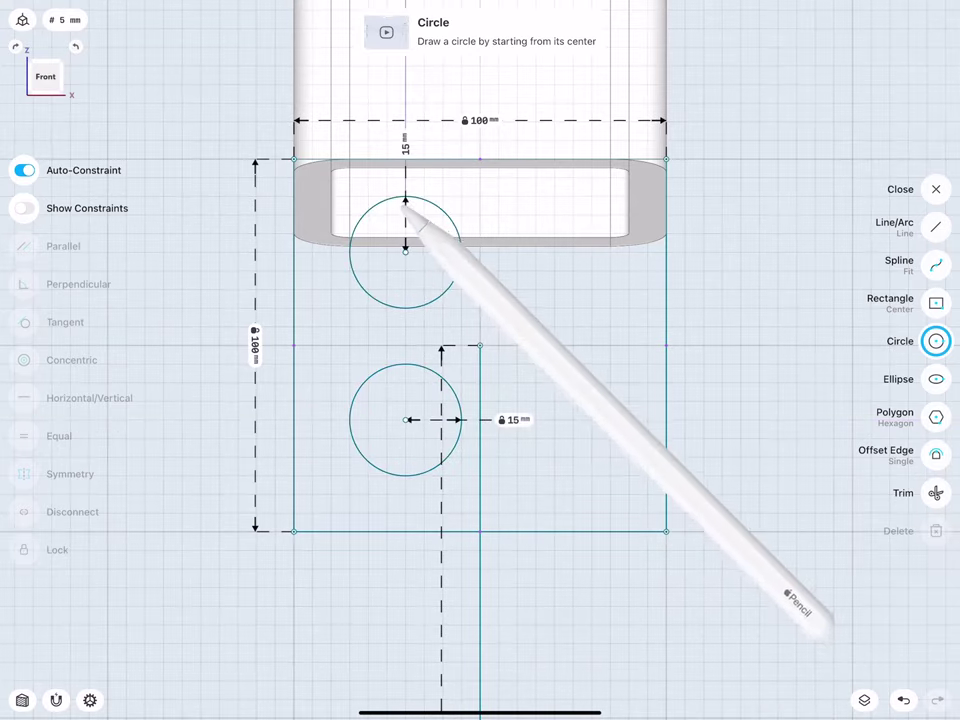
{"action": "left_click", "coordinate": [514, 251]}
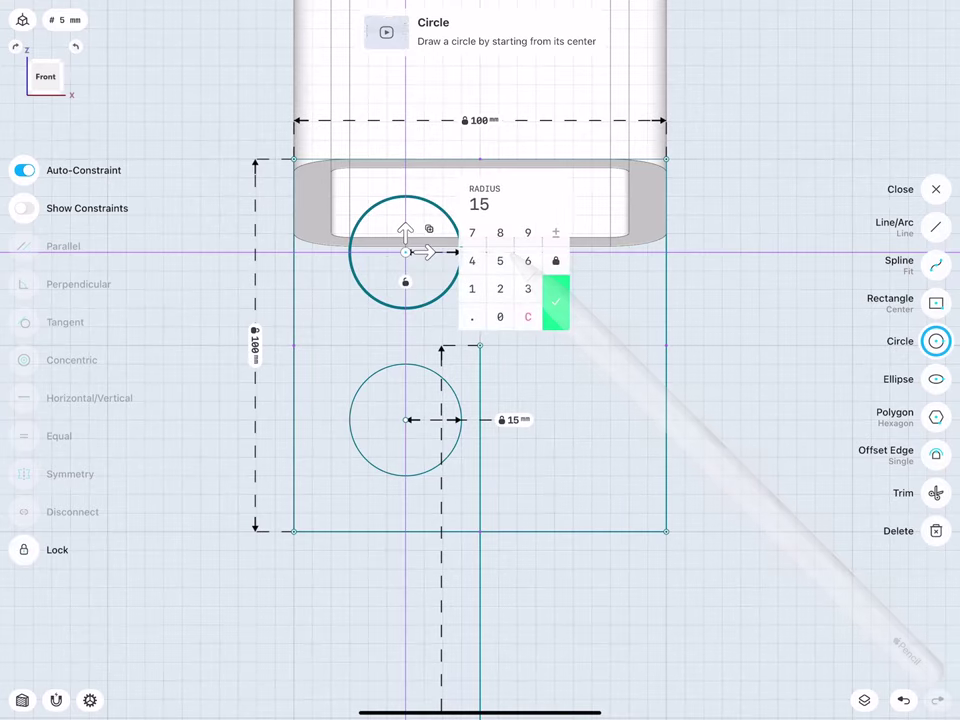
{"action": "left_click", "coordinate": [553, 305]}
{"action": "left_click_drag", "start_coordinate": [554, 252], "coordinate": [566, 205]}
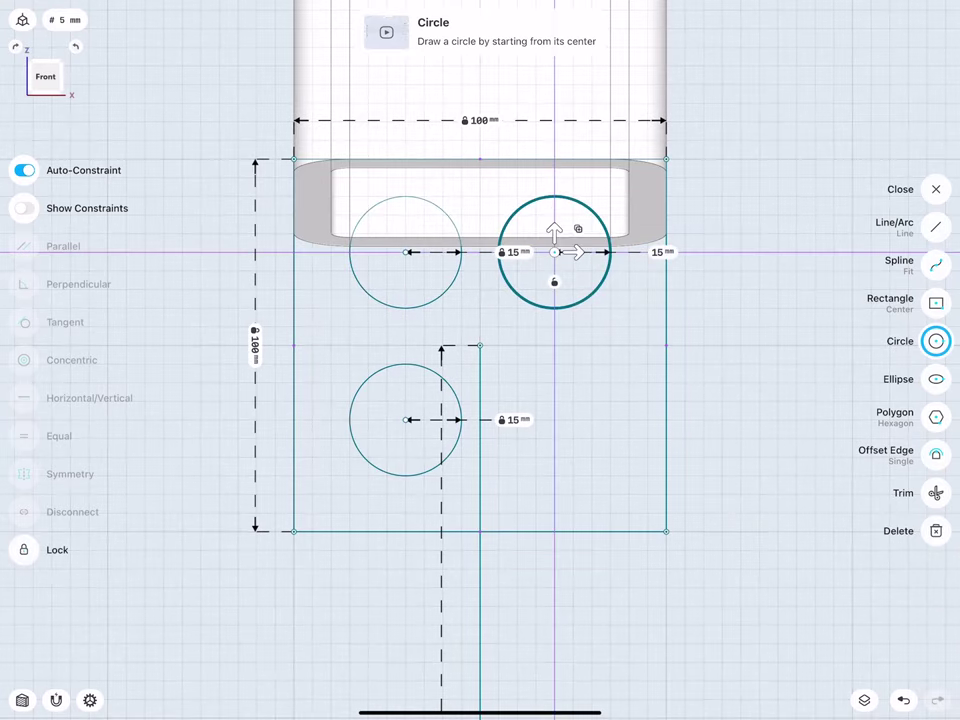
{"action": "left_click", "coordinate": [660, 252]}
{"action": "left_click", "coordinate": [704, 303]}
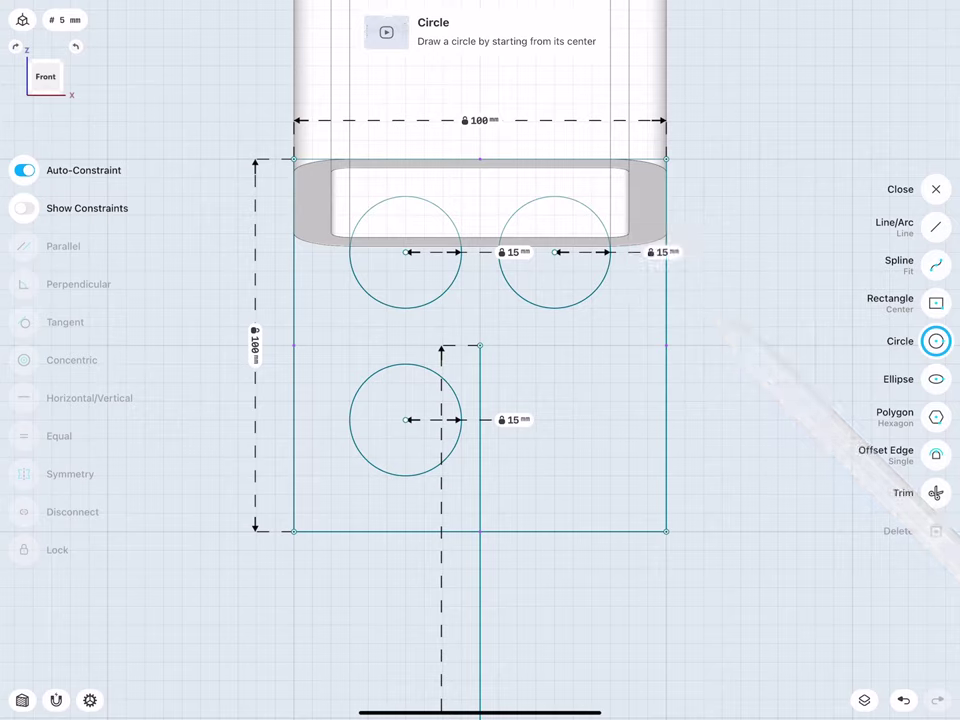
{"action": "left_click_drag", "start_coordinate": [554, 420], "coordinate": [562, 378]}
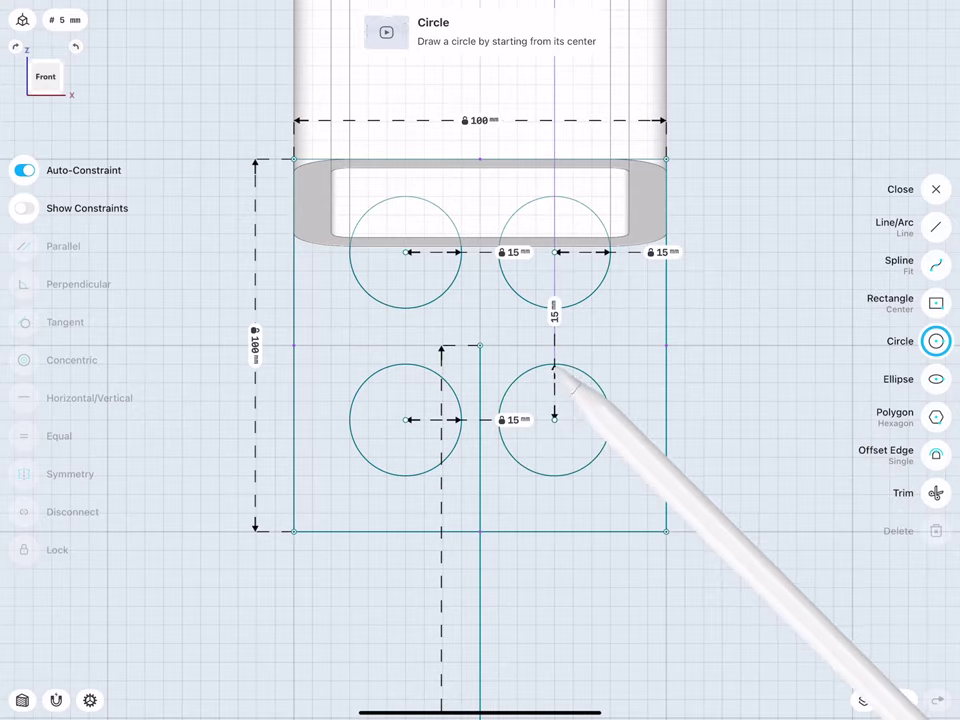
{"action": "left_click", "coordinate": [660, 419]}
{"action": "left_click", "coordinate": [704, 470]}
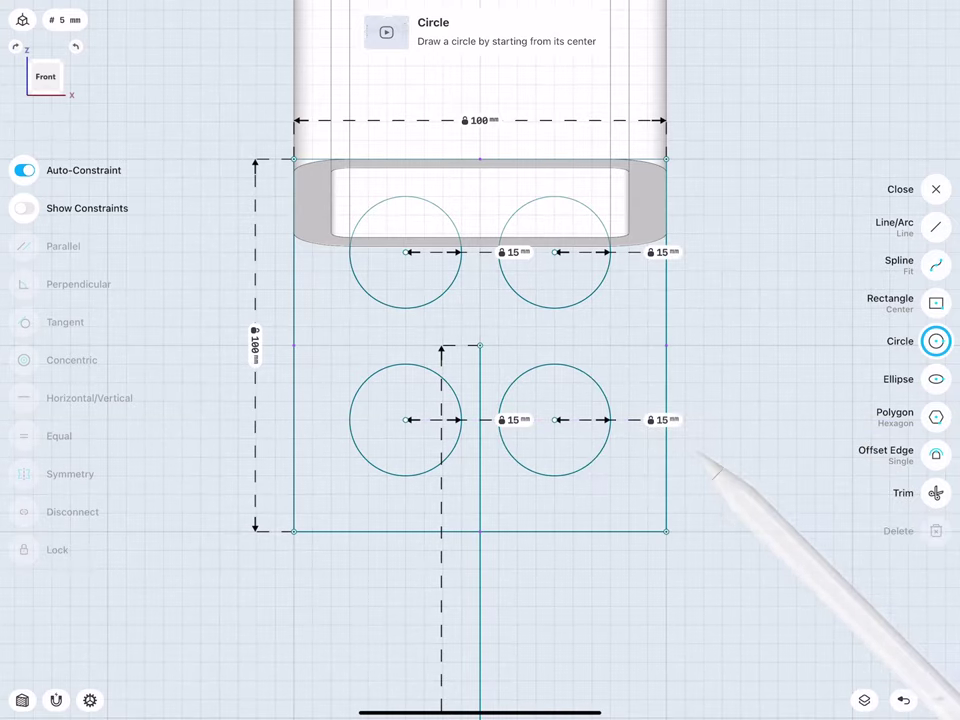
- Make the two lower circles tangent to the square's bottom and side edges
{"action": "left_click", "coordinate": [335, 531]}
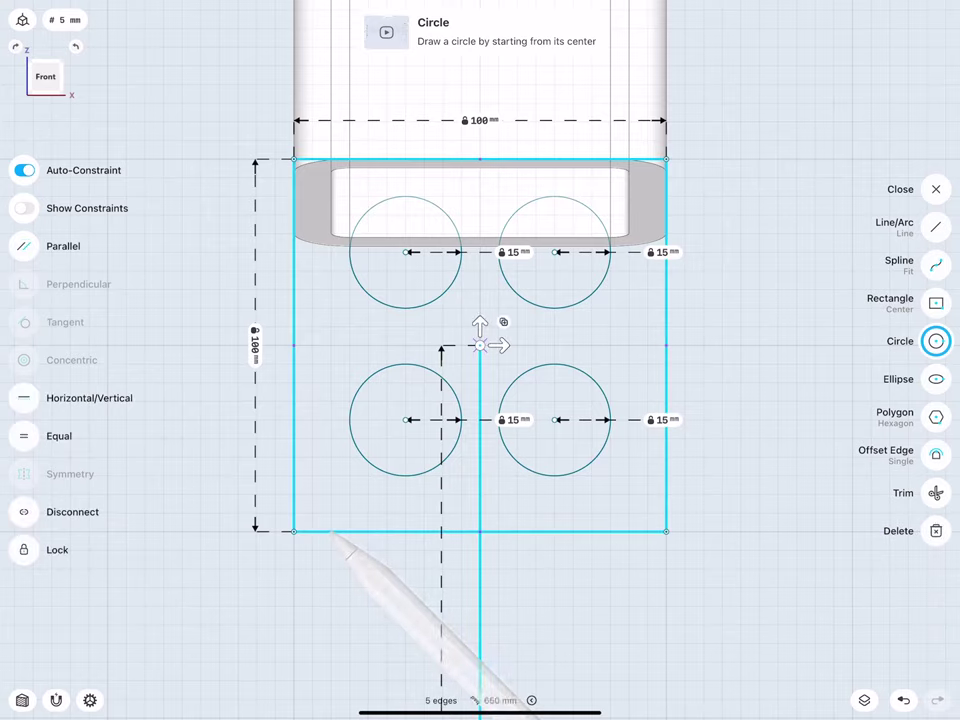
{"action": "left_click", "coordinate": [40, 576]}
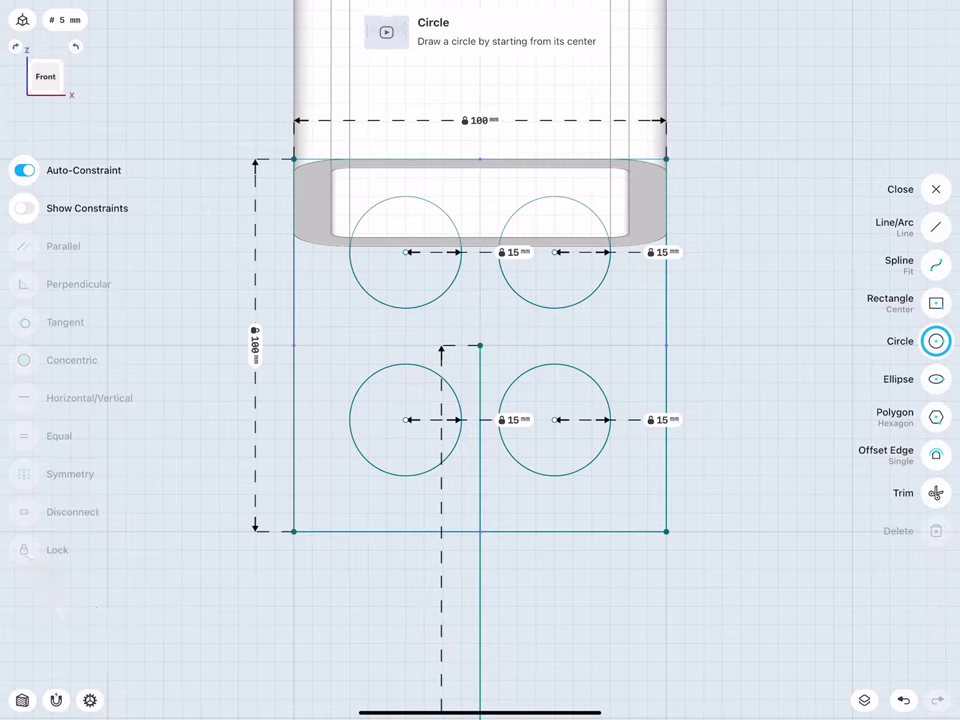
{"action": "left_click", "coordinate": [360, 448]}
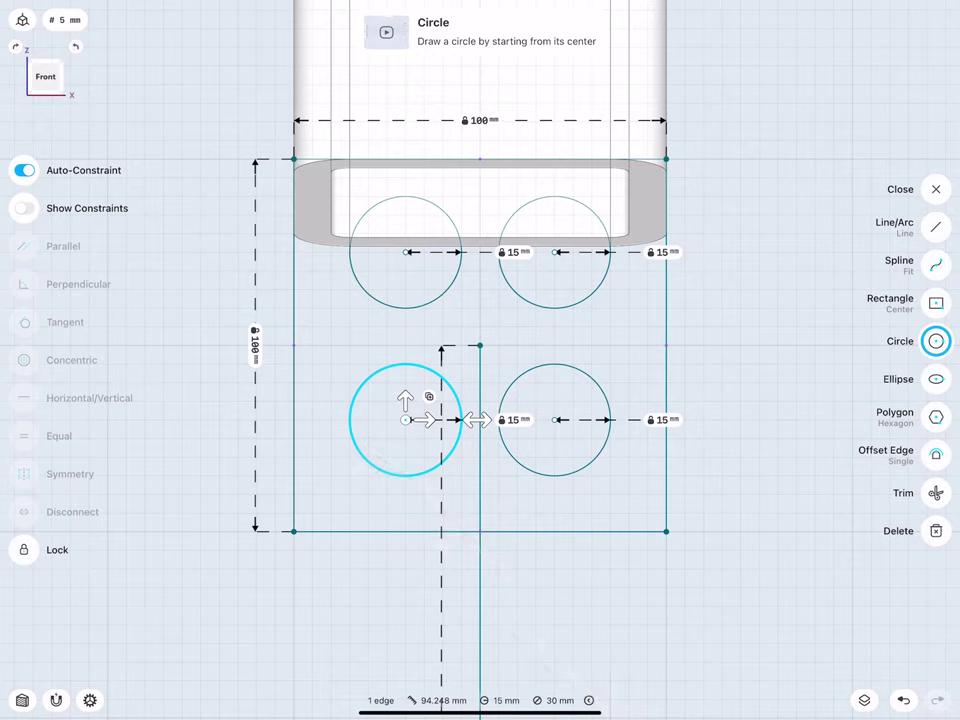
{"action": "left_click", "coordinate": [378, 531]}
{"action": "left_click", "coordinate": [25, 322]}
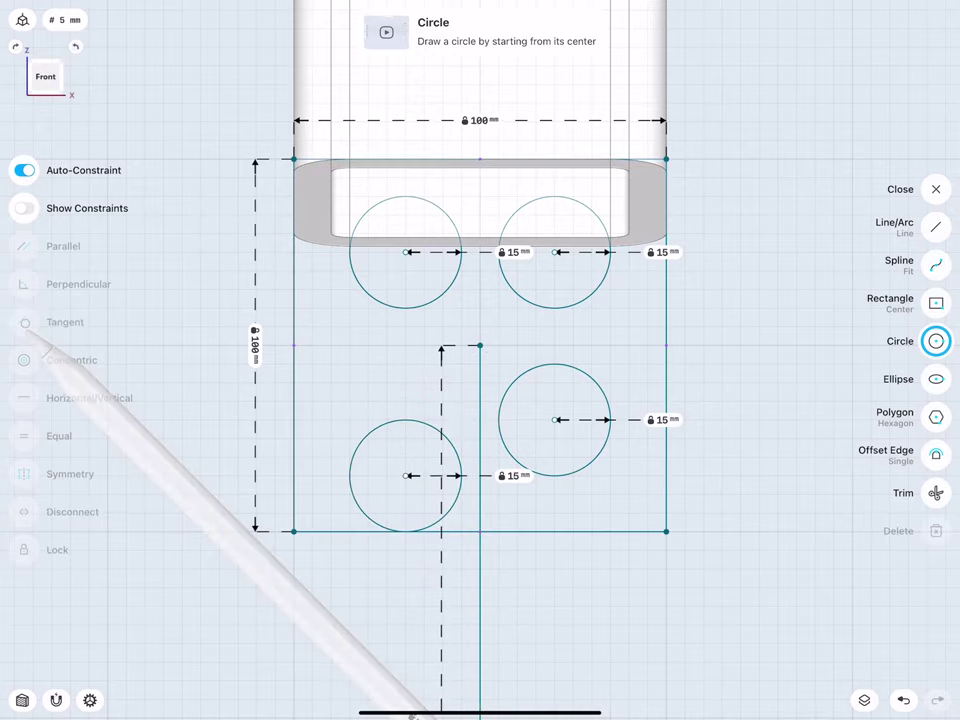
{"action": "left_click", "coordinate": [358, 500]}
{"action": "left_click", "coordinate": [293, 476]}
{"action": "left_click", "coordinate": [25, 322]}
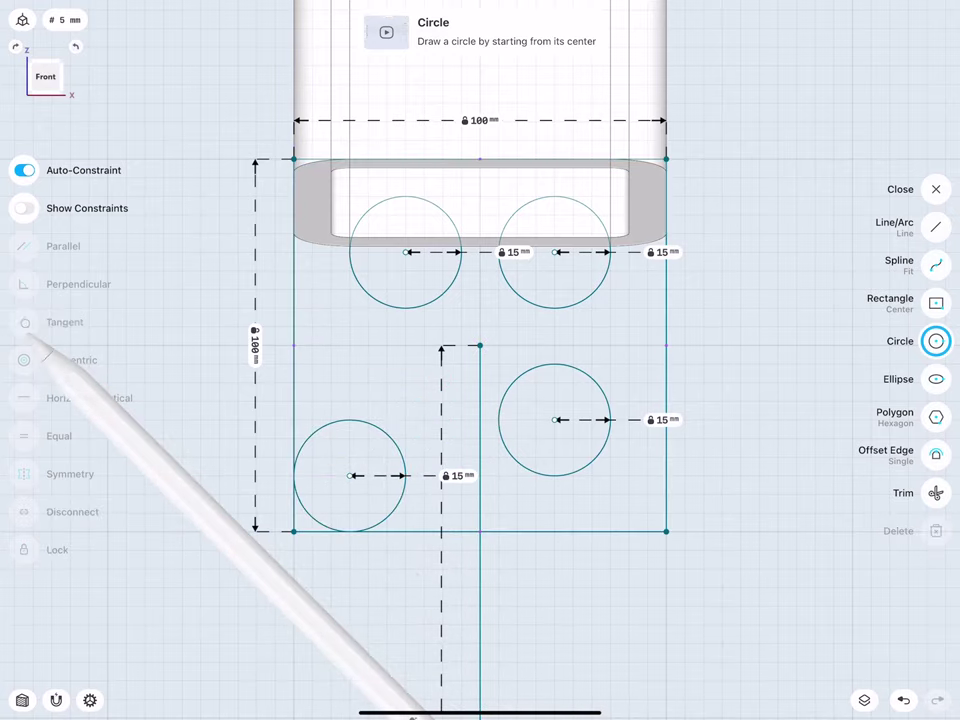
{"action": "left_click", "coordinate": [556, 476]}
{"action": "left_click", "coordinate": [555, 531]}
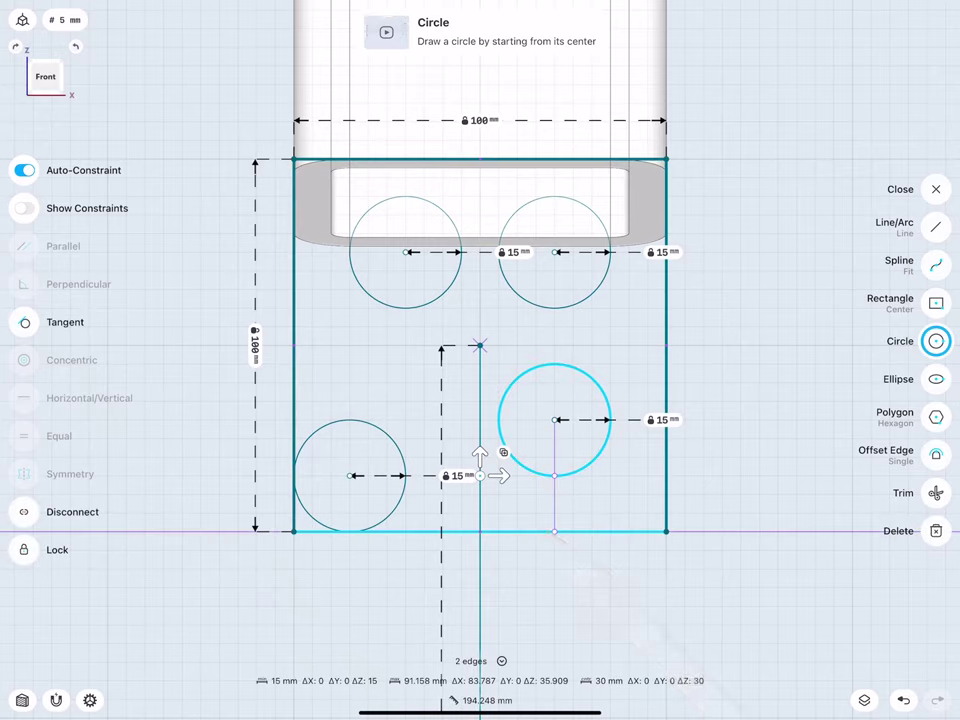
{"action": "left_click", "coordinate": [25, 322]}
{"action": "left_click", "coordinate": [666, 462]}
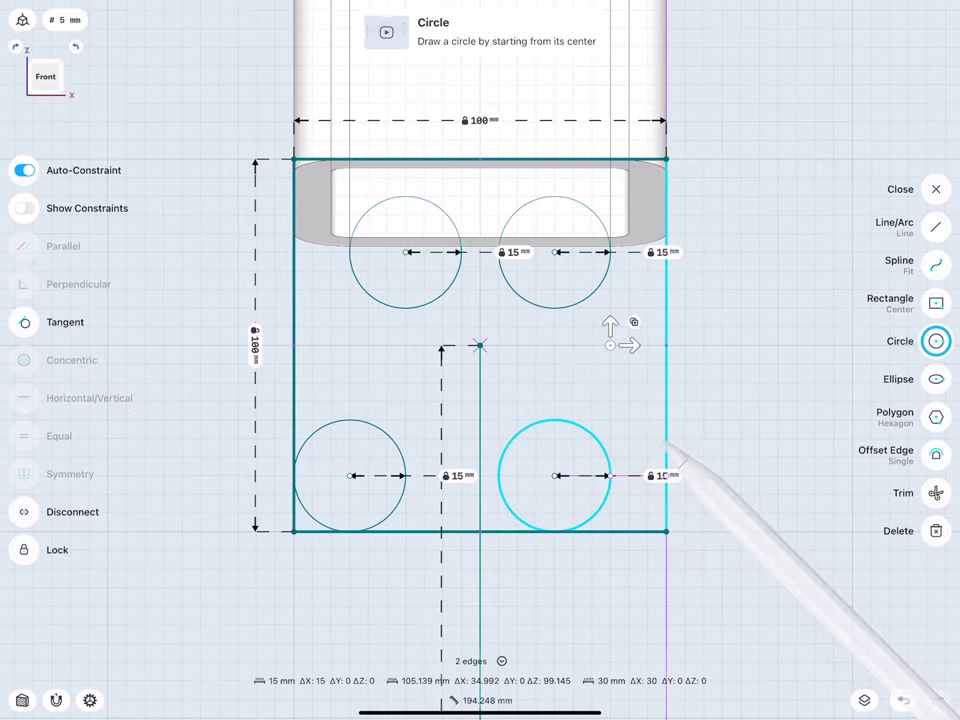
{"action": "left_click", "coordinate": [25, 322]}
- Make the two upper circles tangent to the square's top and side edges
{"action": "left_click", "coordinate": [603, 279]}
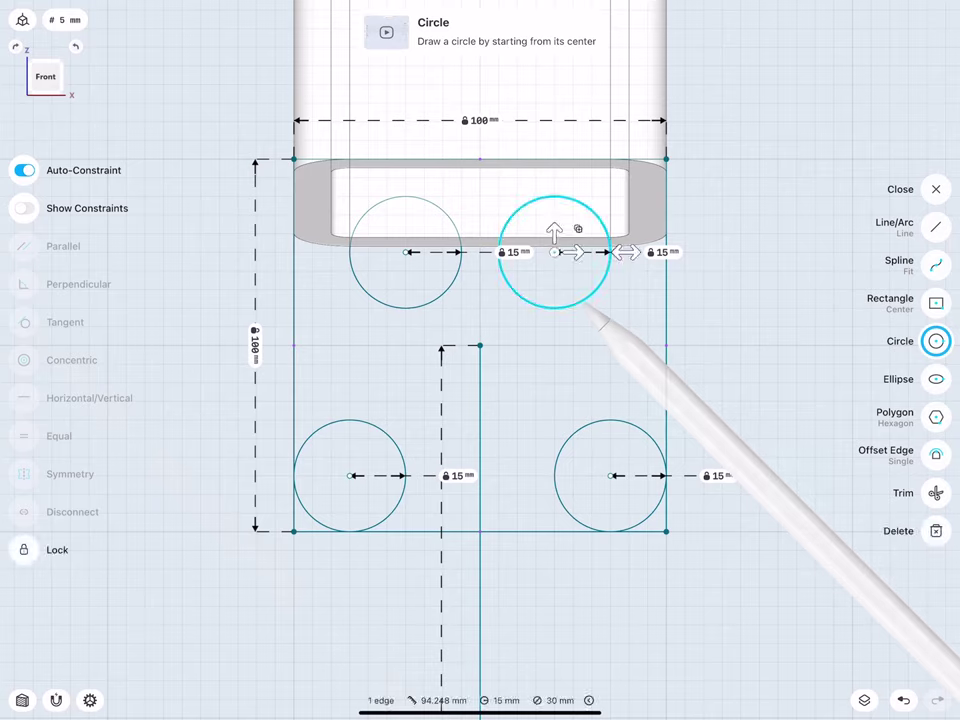
{"action": "left_click", "coordinate": [666, 302]}
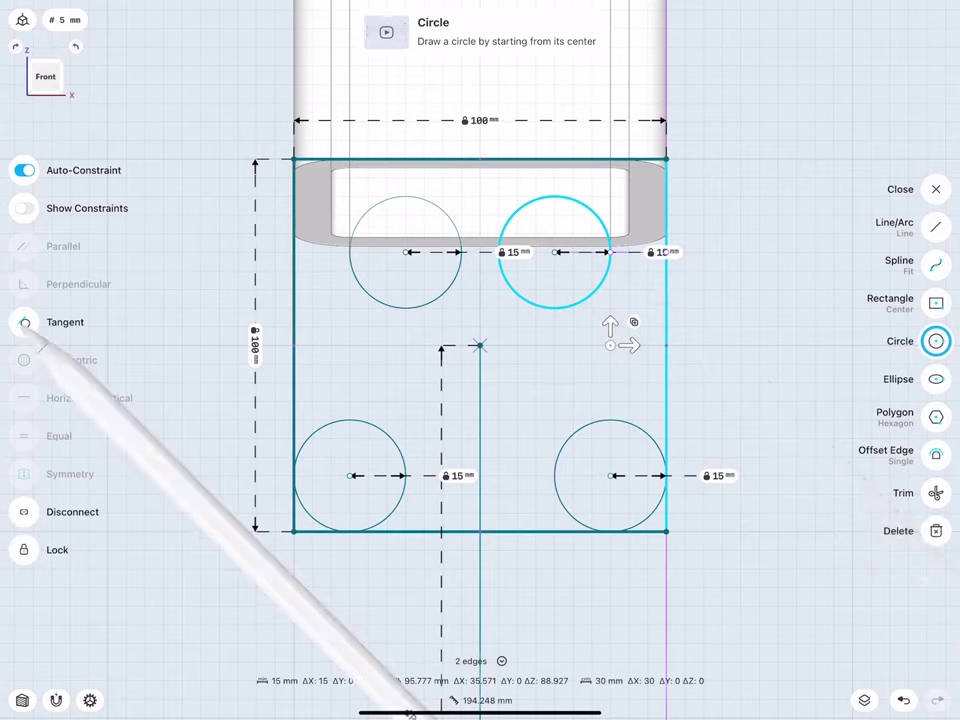
{"action": "left_click", "coordinate": [25, 322]}
{"action": "left_click", "coordinate": [625, 160]}
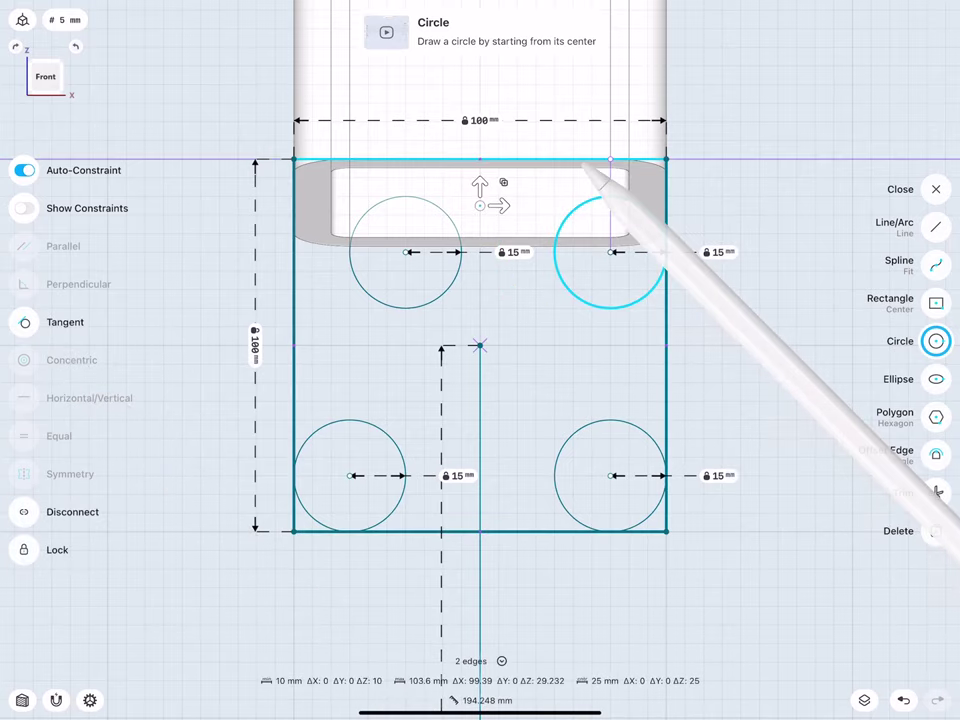
{"action": "left_click", "coordinate": [25, 322]}
{"action": "left_click", "coordinate": [455, 255]}
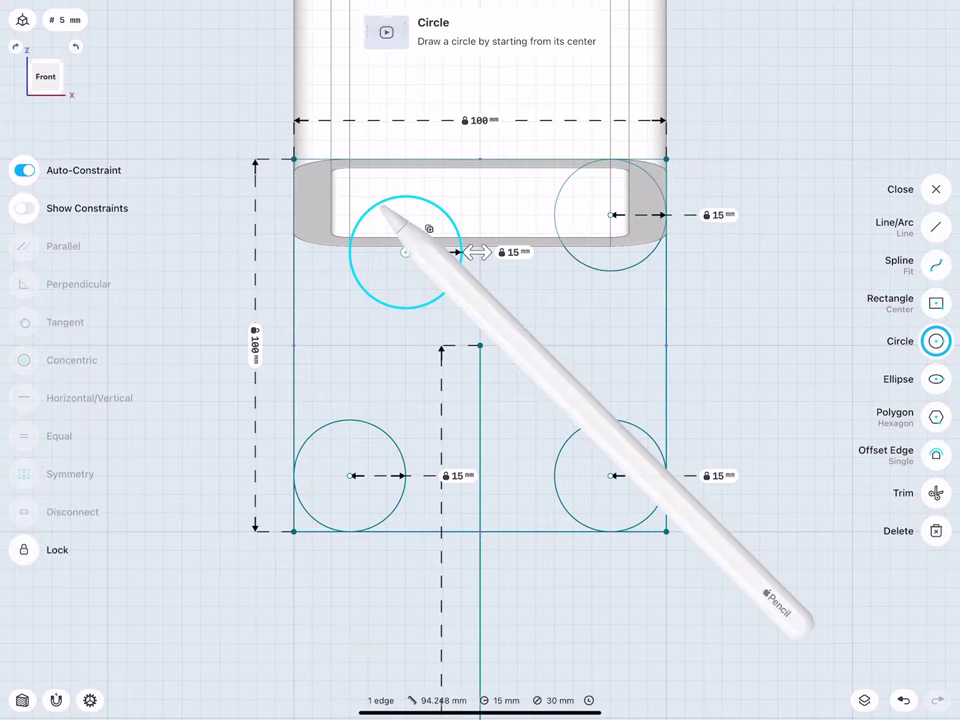
{"action": "left_click", "coordinate": [399, 160]}
{"action": "left_click", "coordinate": [25, 322]}
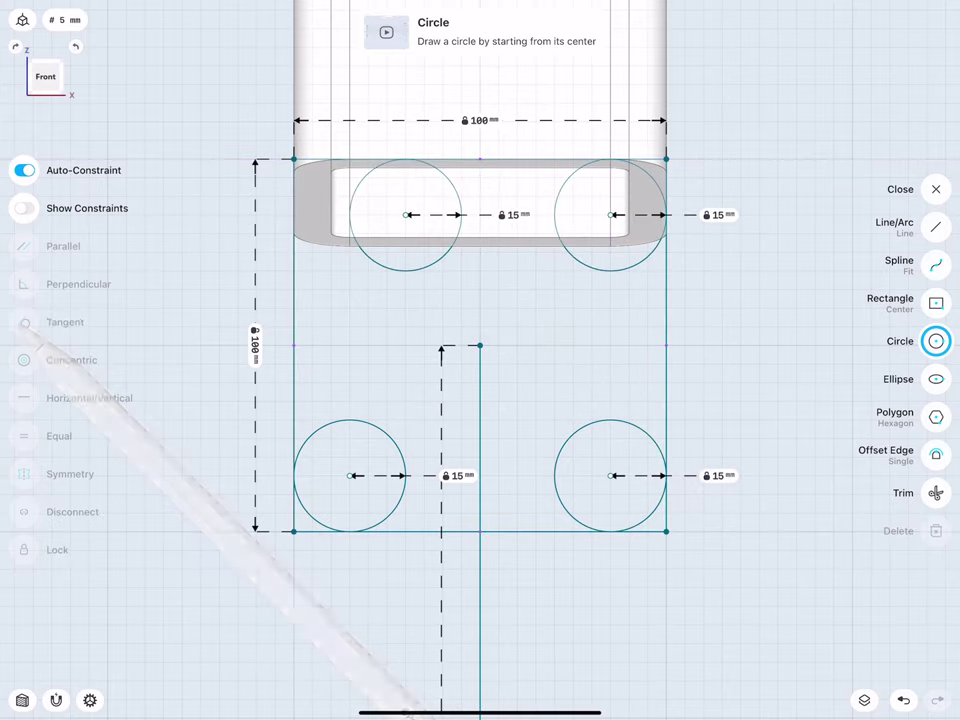
{"action": "left_click", "coordinate": [445, 255]}
{"action": "left_click", "coordinate": [293, 300]}
{"action": "left_click", "coordinate": [25, 322]}
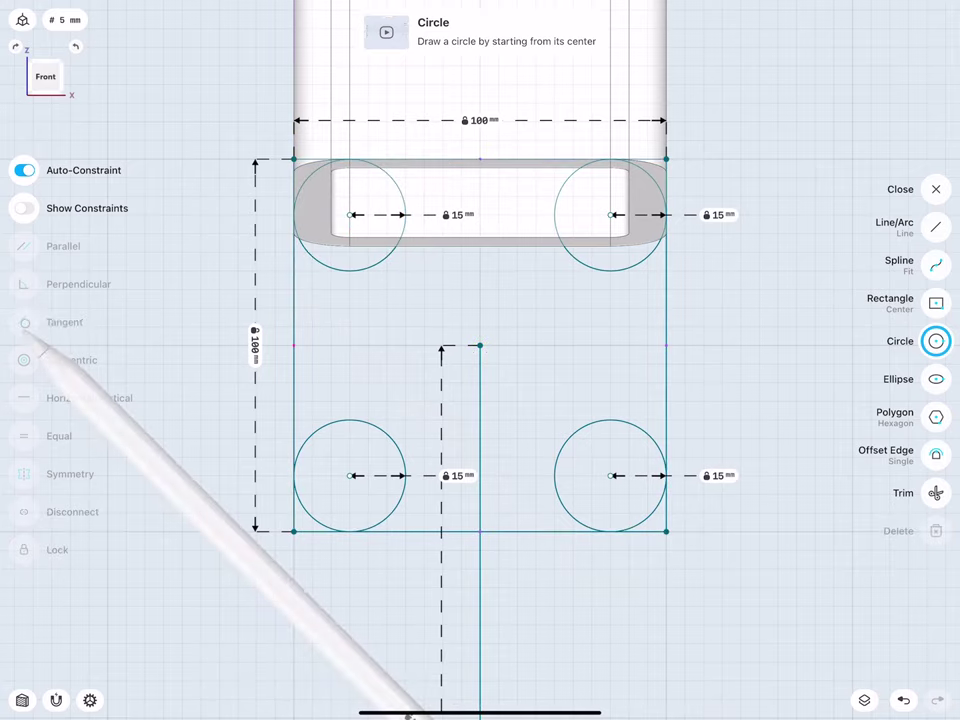
{"action": "left_click", "coordinate": [937, 493]}
- Trim away the four circles' inner arcs and the leftover sharp corner lines
{"action": "left_click", "coordinate": [362, 424]}
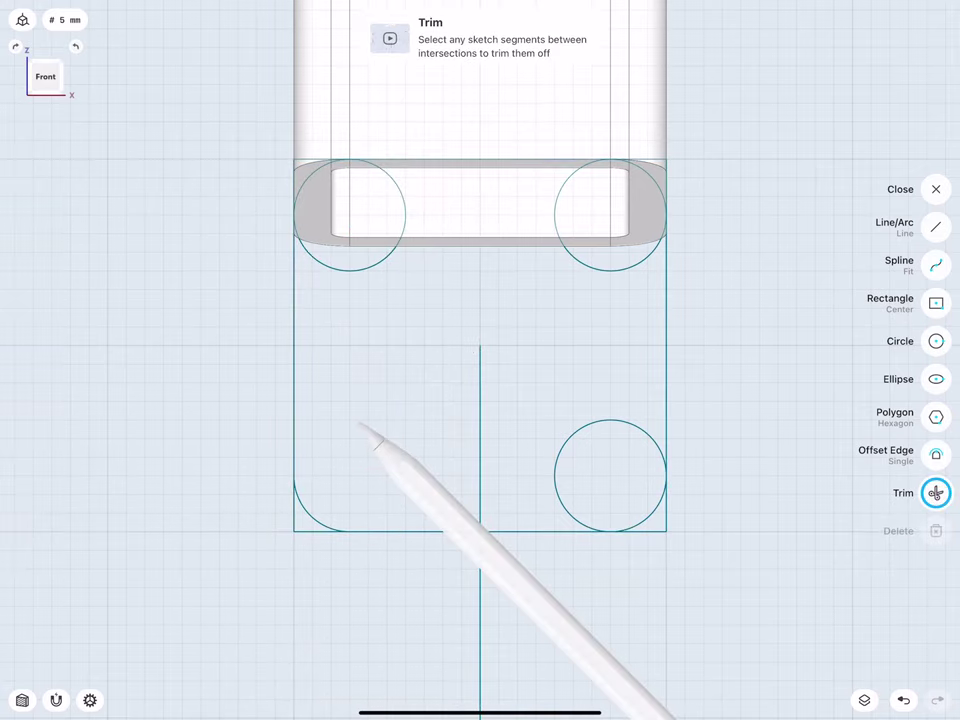
{"action": "left_click", "coordinate": [368, 269]}
{"action": "left_click", "coordinate": [598, 269]}
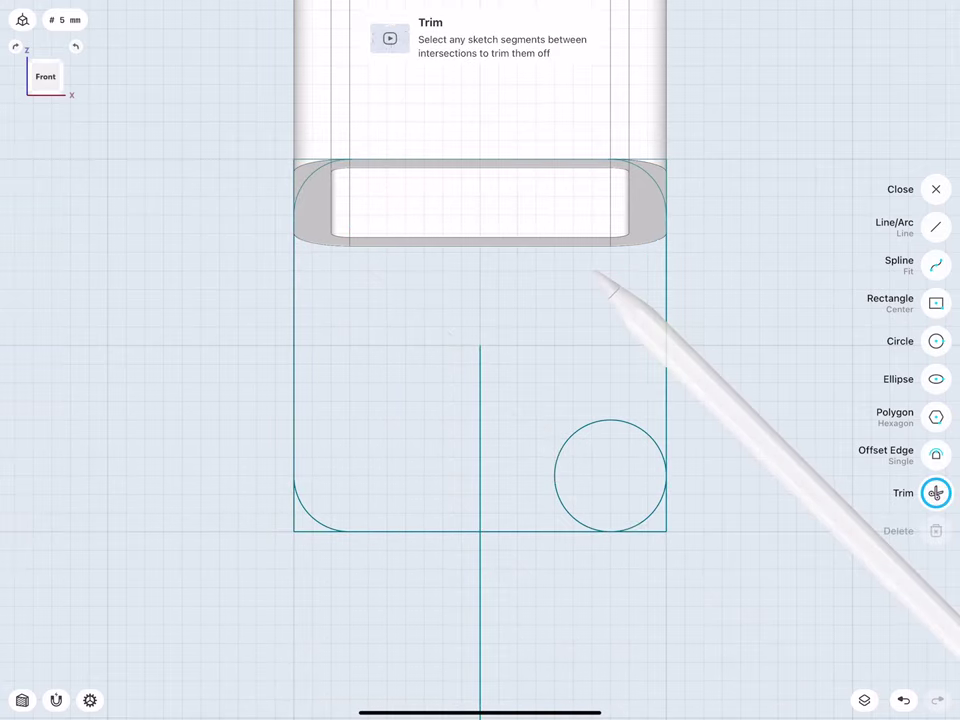
{"action": "left_click", "coordinate": [603, 423]}
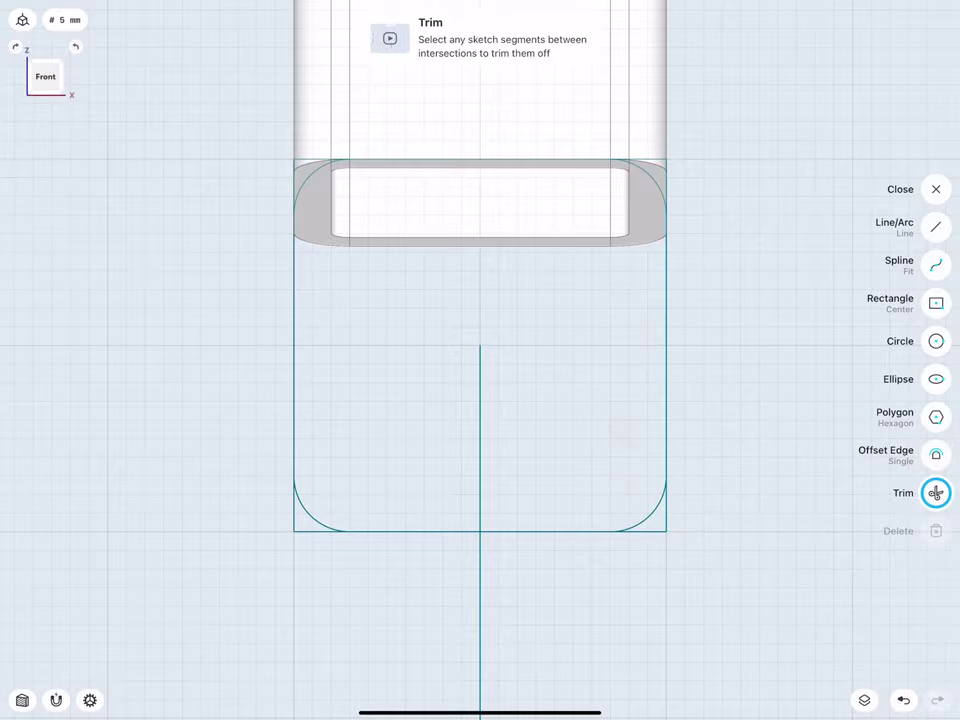
{"action": "middle_click_drag", "start_coordinate": [315, 349], "coordinate": [257, 284]}
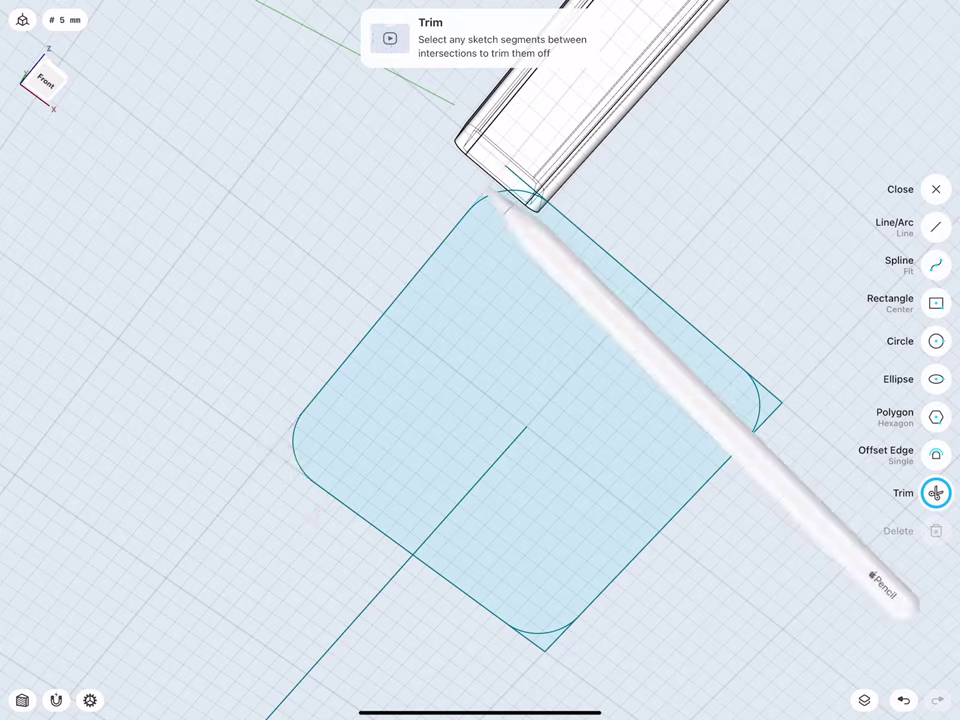
{"action": "left_click", "coordinate": [520, 186]}
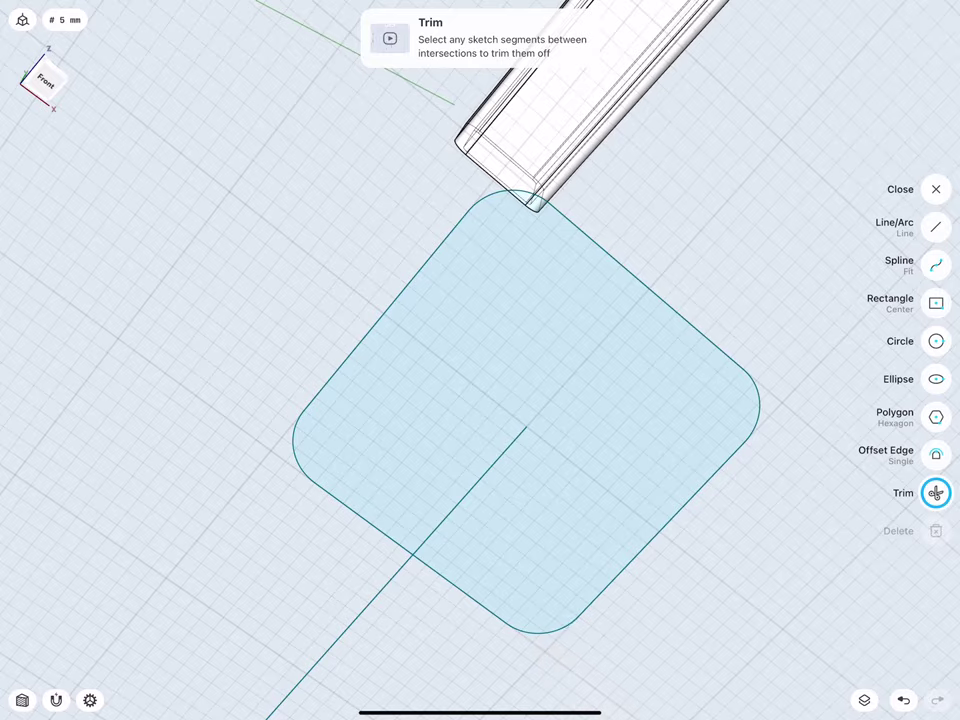
{"action": "left_click", "coordinate": [936, 227]}
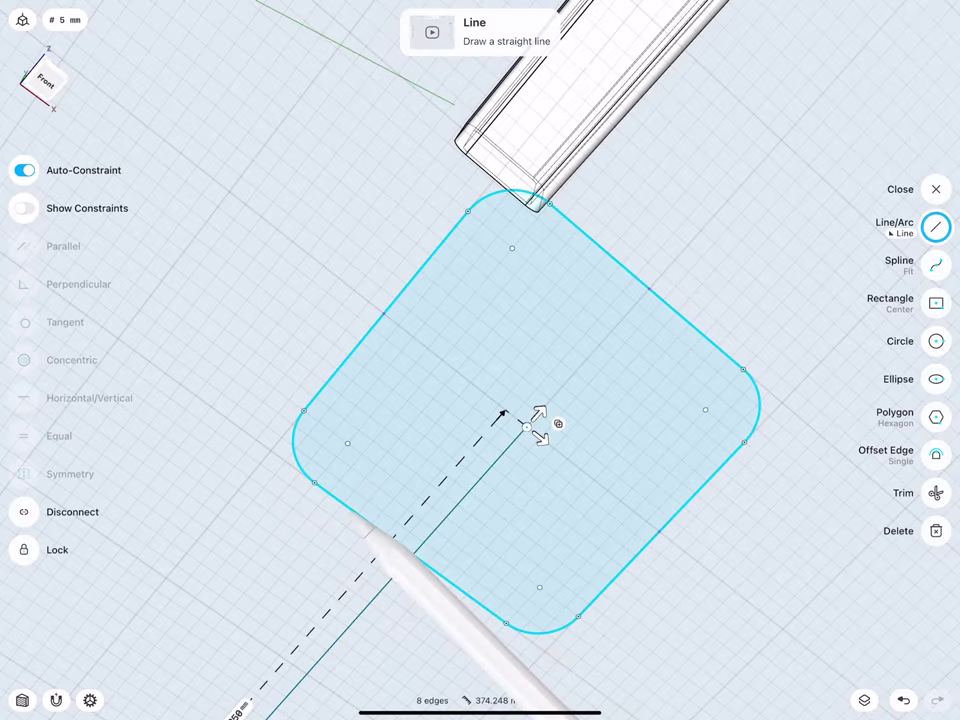
- Copy the rounded-square profile 1,500 mm up between the tripod legs
{"action": "scroll", "coordinate": [311, 424], "scroll_direction": "down", "scroll_amount": 5}
{"action": "mouse_move", "coordinate": [325, 488]}
{"action": "middle_mouse_down"}
{"action": "mouse_move", "coordinate": [242, 458]}
{"action": "mouse_move", "coordinate": [191, 416]}
{"action": "middle_mouse_up"}
{"action": "left_click", "coordinate": [936, 190]}
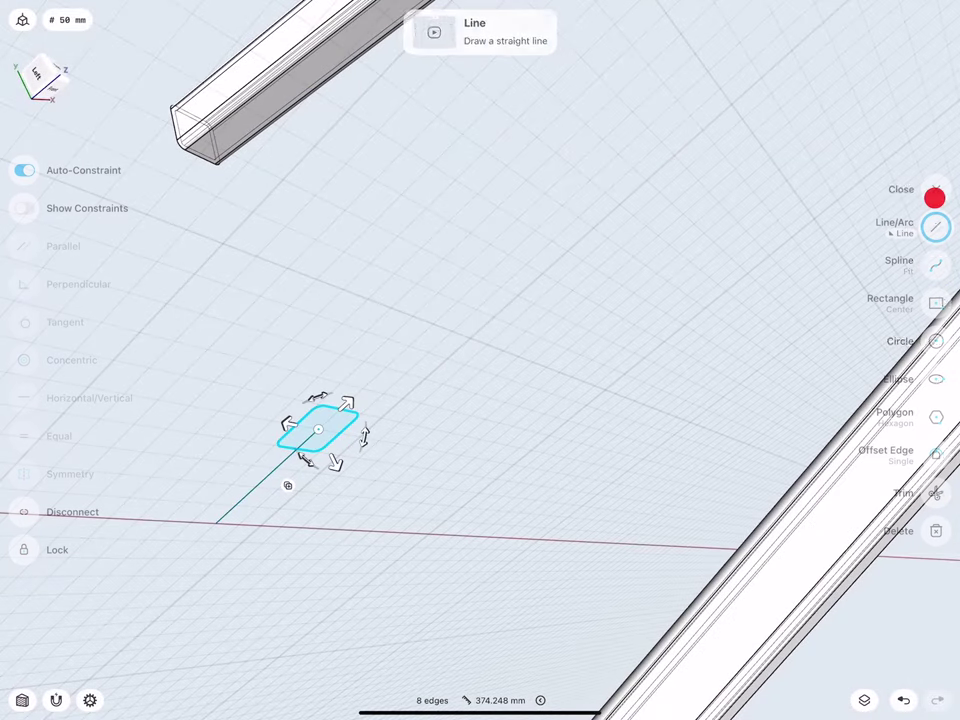
{"action": "scroll", "coordinate": [284, 453], "scroll_direction": "down", "scroll_amount": 3}
{"action": "scroll", "coordinate": [240, 455], "scroll_direction": "down", "scroll_amount": 3}
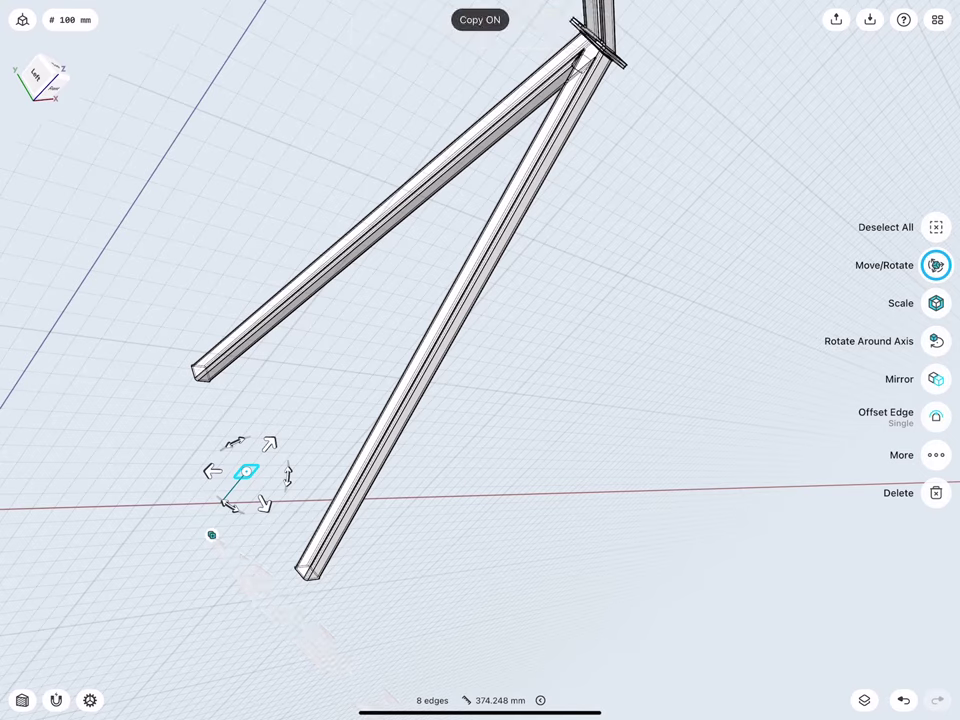
{"action": "left_click_drag", "start_coordinate": [269, 443], "coordinate": [452, 220]}
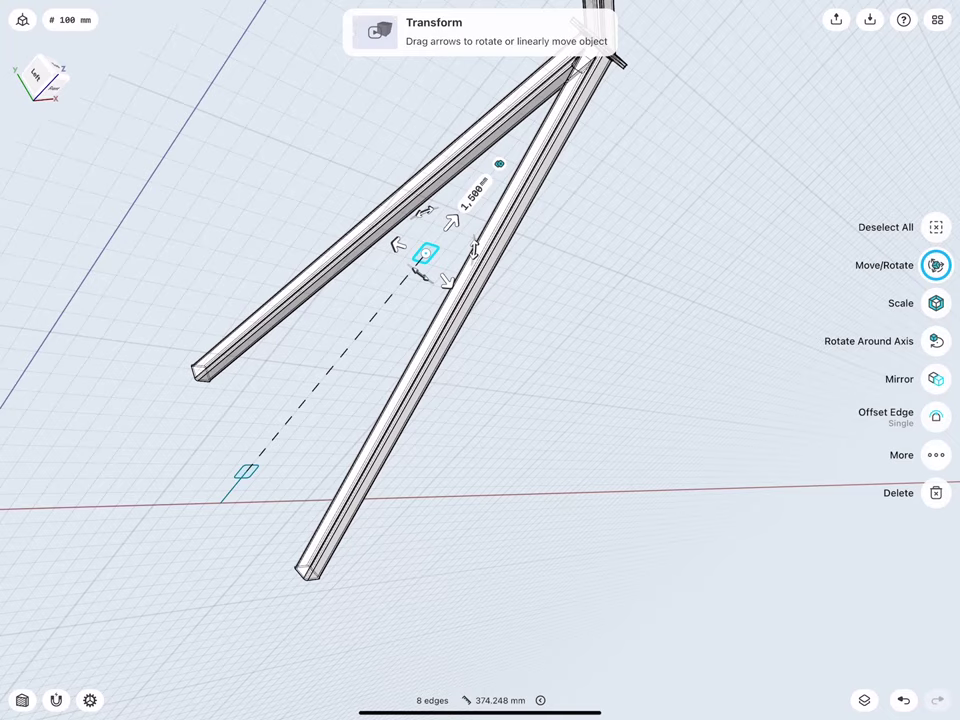
{"action": "left_click", "coordinate": [473, 190]}
{"action": "left_click", "coordinate": [517, 229]}
{"action": "left_click", "coordinate": [378, 200]}
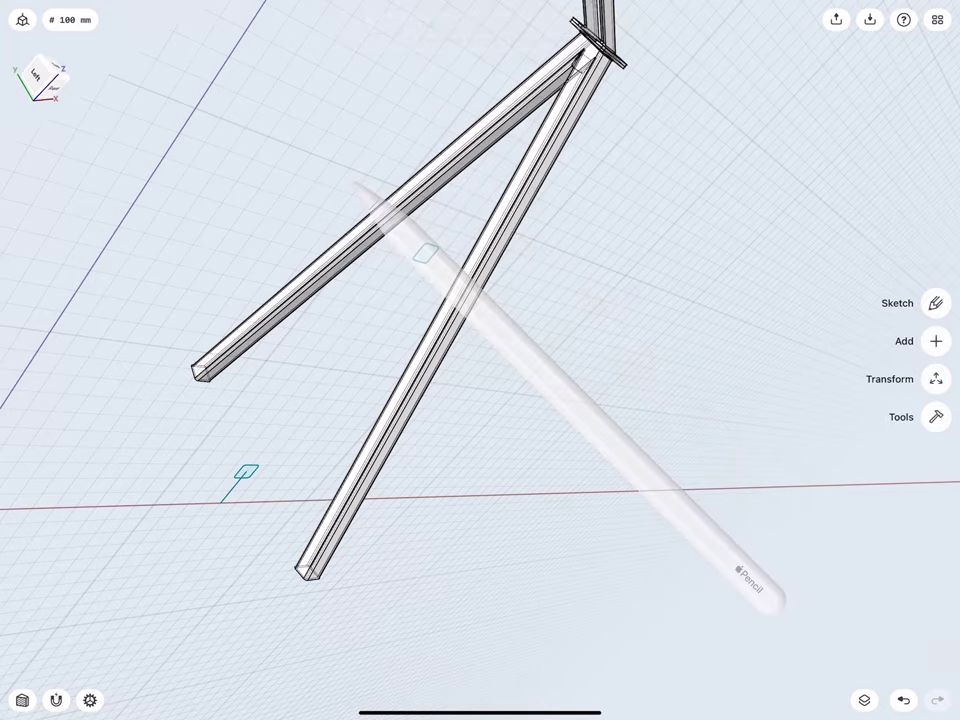
{"action": "mouse_move", "coordinate": [211, 443]}
{"action": "middle_mouse_down"}
{"action": "mouse_move", "coordinate": [240, 396]}
{"action": "mouse_move", "coordinate": [243, 492]}
{"action": "mouse_move", "coordinate": [201, 371]}
{"action": "mouse_move", "coordinate": [248, 405]}
{"action": "middle_mouse_up"}
{"action": "left_click", "coordinate": [34, 81]}
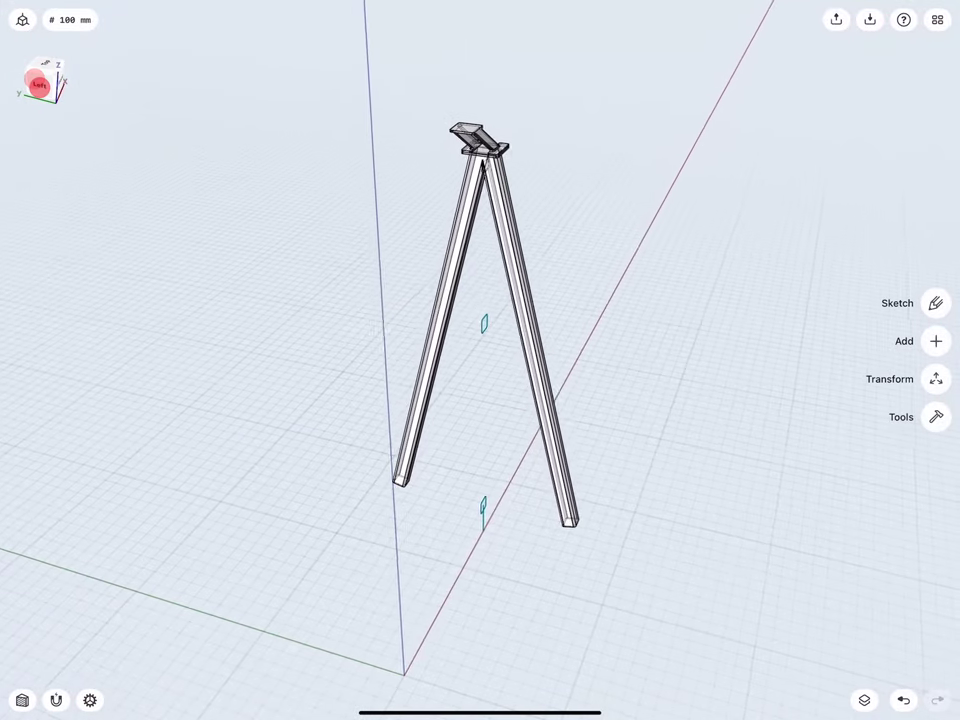
- Slide the lower rounded-square profile 900 mm along the green axis beside the left leg's foot
{"action": "scroll", "coordinate": [447, 409], "scroll_direction": "up", "scroll_amount": 5}
{"action": "mouse_move", "coordinate": [447, 409]}
{"action": "middle_mouse_down"}
{"action": "mouse_move", "coordinate": [422, 439]}
{"action": "mouse_move", "coordinate": [366, 414]}
{"action": "mouse_move", "coordinate": [437, 437]}
{"action": "mouse_move", "coordinate": [420, 435]}
{"action": "middle_mouse_up"}
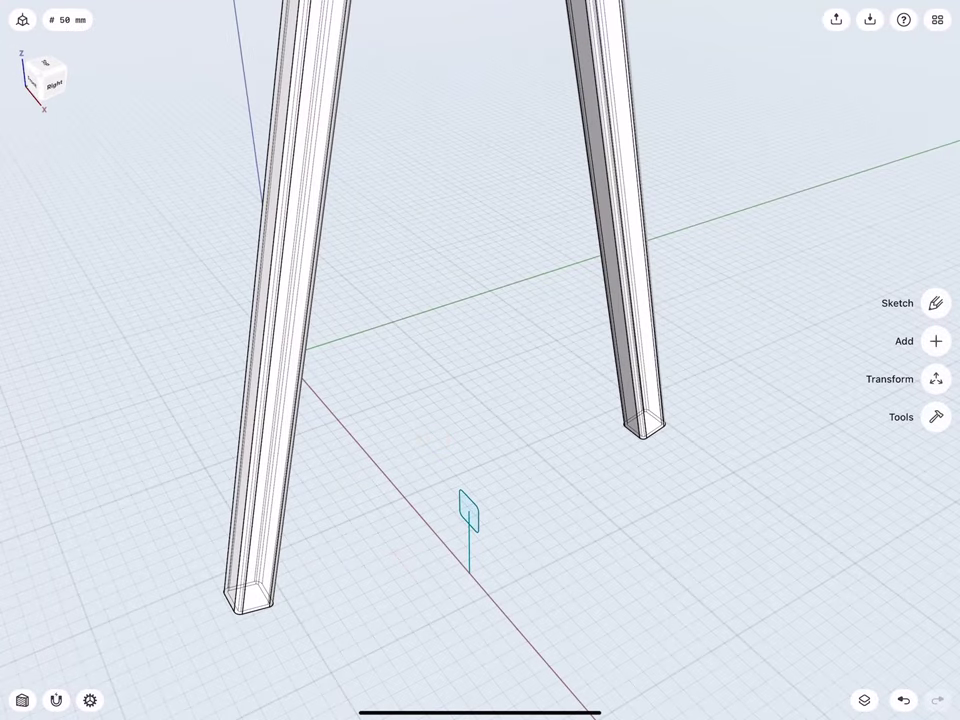
{"action": "left_click", "coordinate": [468, 510]}
{"action": "scroll", "coordinate": [408, 476], "scroll_direction": "down", "scroll_amount": 3}
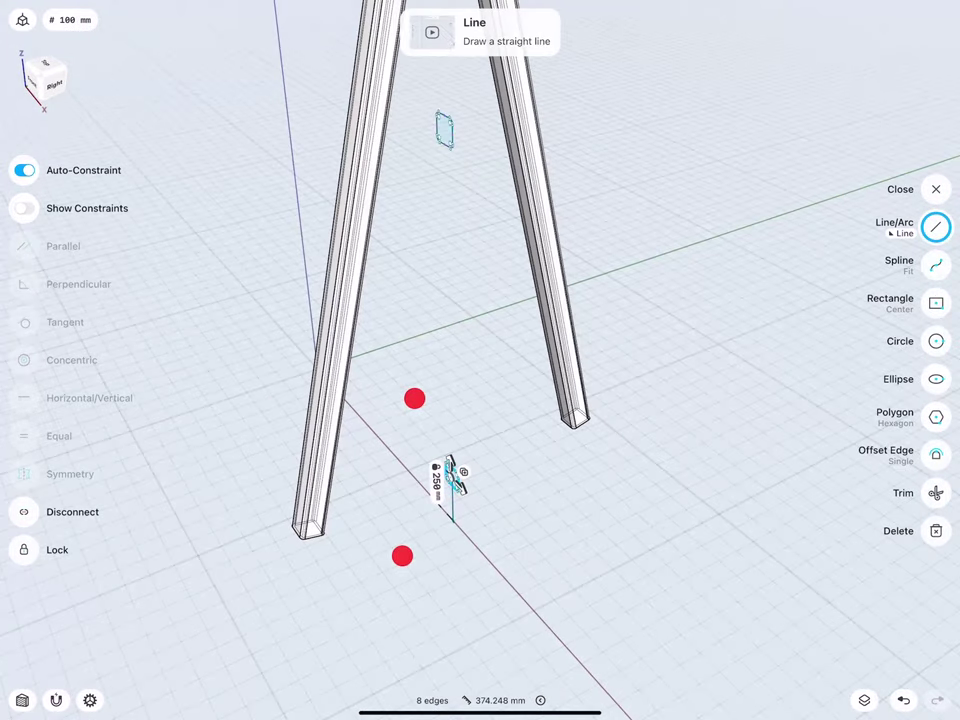
{"action": "left_click", "coordinate": [452, 478]}
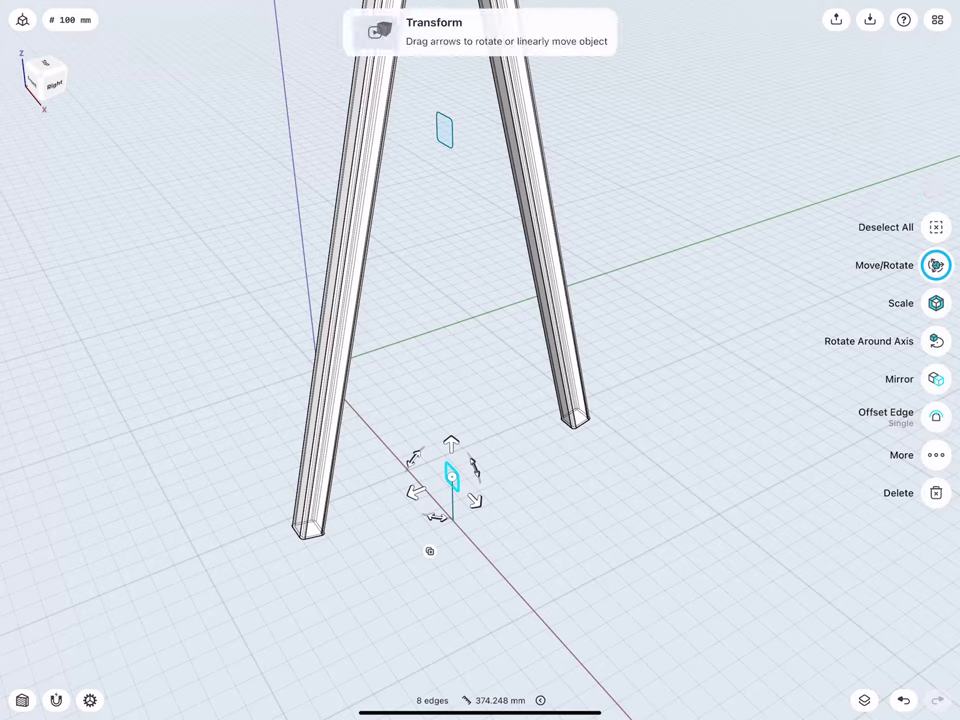
{"action": "left_click_drag", "start_coordinate": [413, 493], "coordinate": [235, 567]}
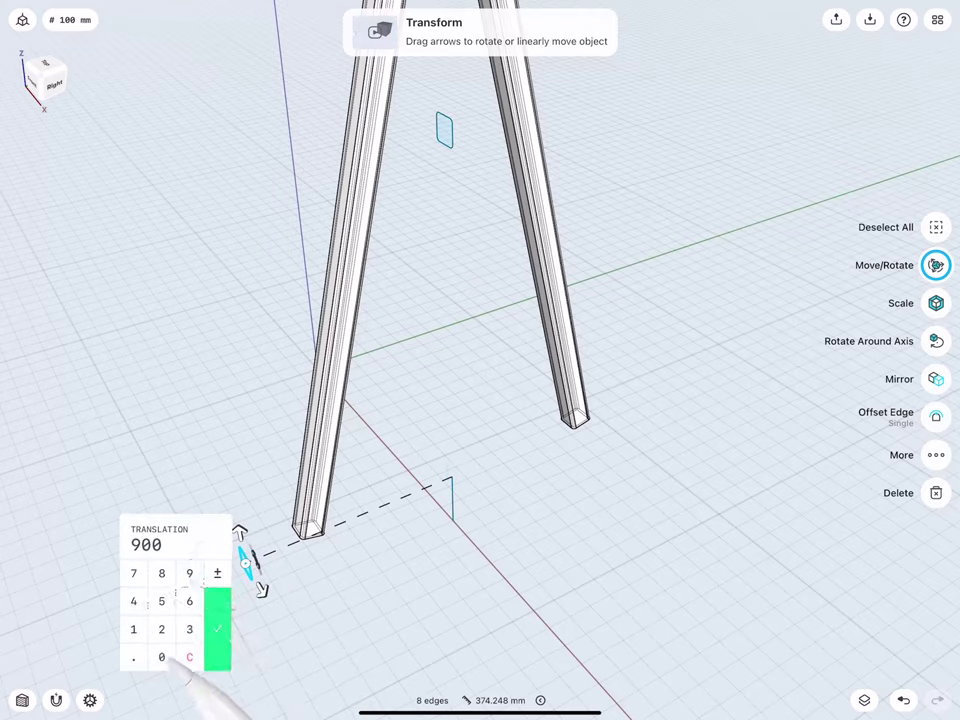
{"action": "left_click", "coordinate": [217, 628]}
{"action": "left_click", "coordinate": [191, 484]}
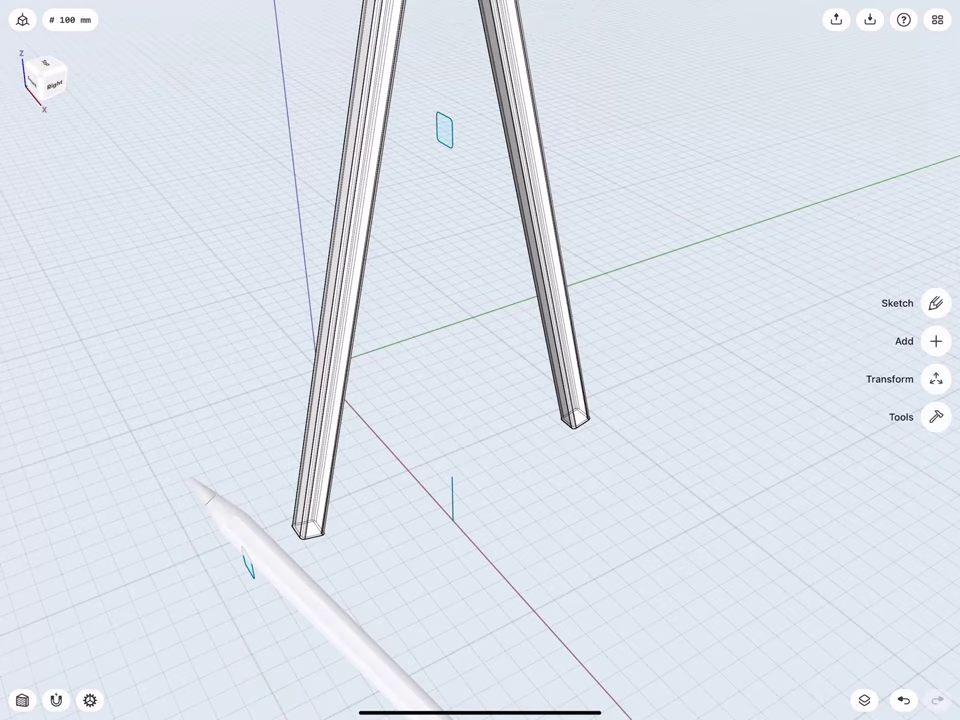
- Select the upper rounded-square profile
{"action": "middle_click_drag", "start_coordinate": [326, 371], "coordinate": [332, 362]}
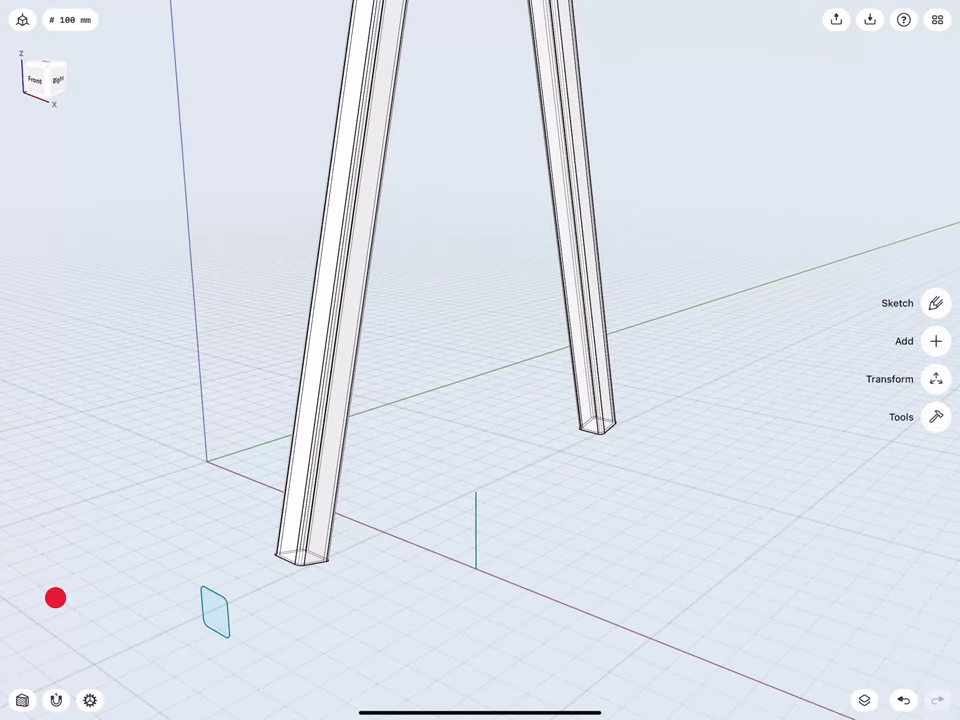
{"action": "left_click_drag", "start_coordinate": [476, 568], "coordinate": [476, 492]}
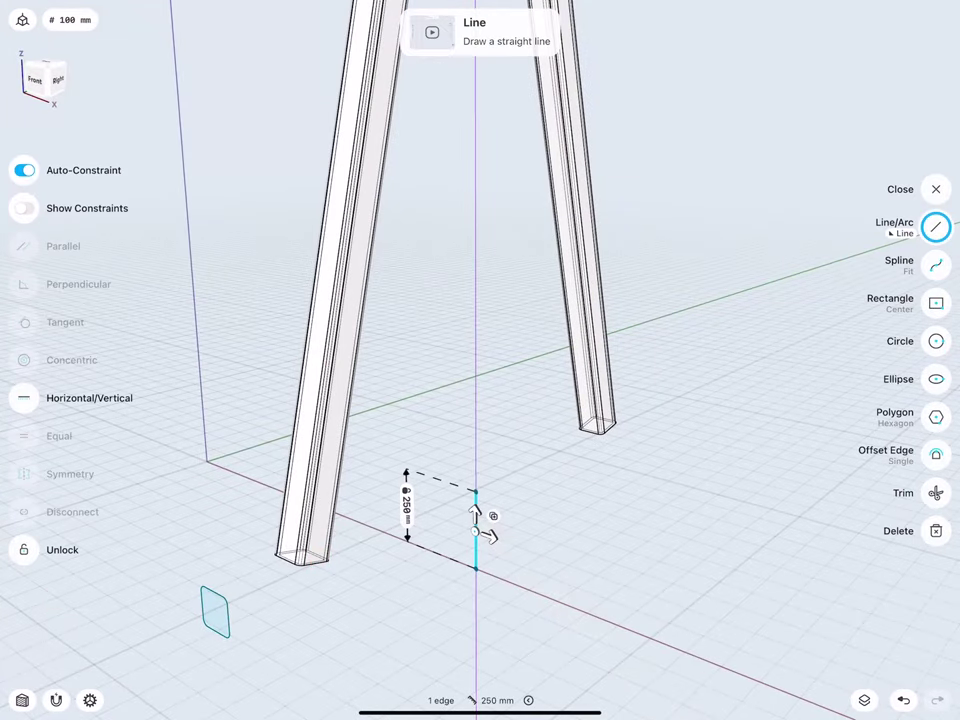
{"action": "middle_click_drag", "start_coordinate": [431, 173], "coordinate": [397, 405]}
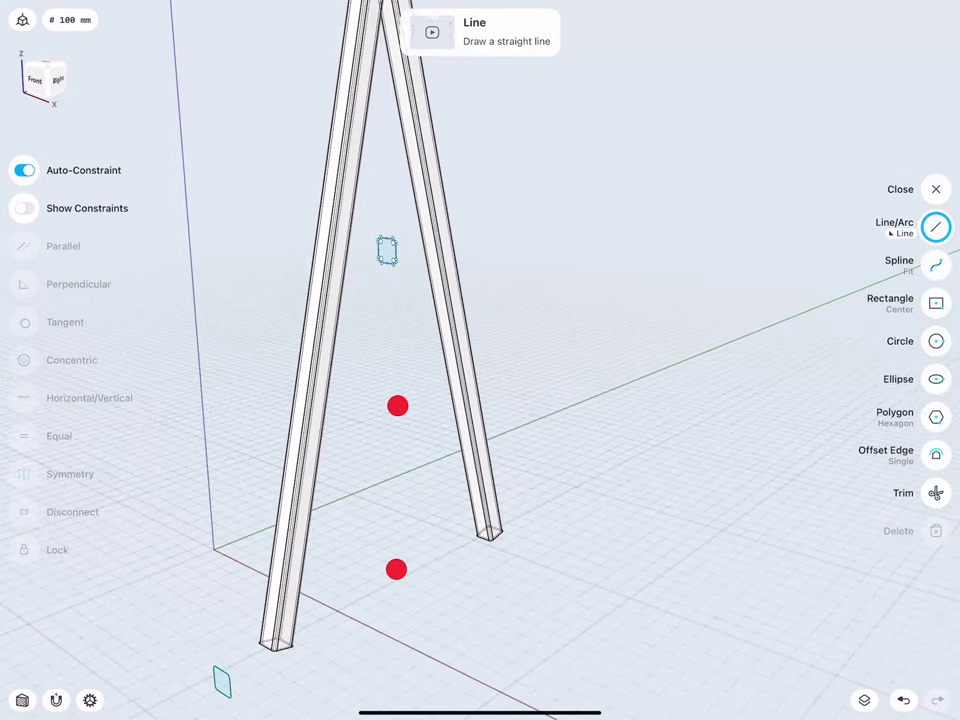
{"action": "scroll", "coordinate": [397, 487], "scroll_direction": "up", "scroll_amount": 5}
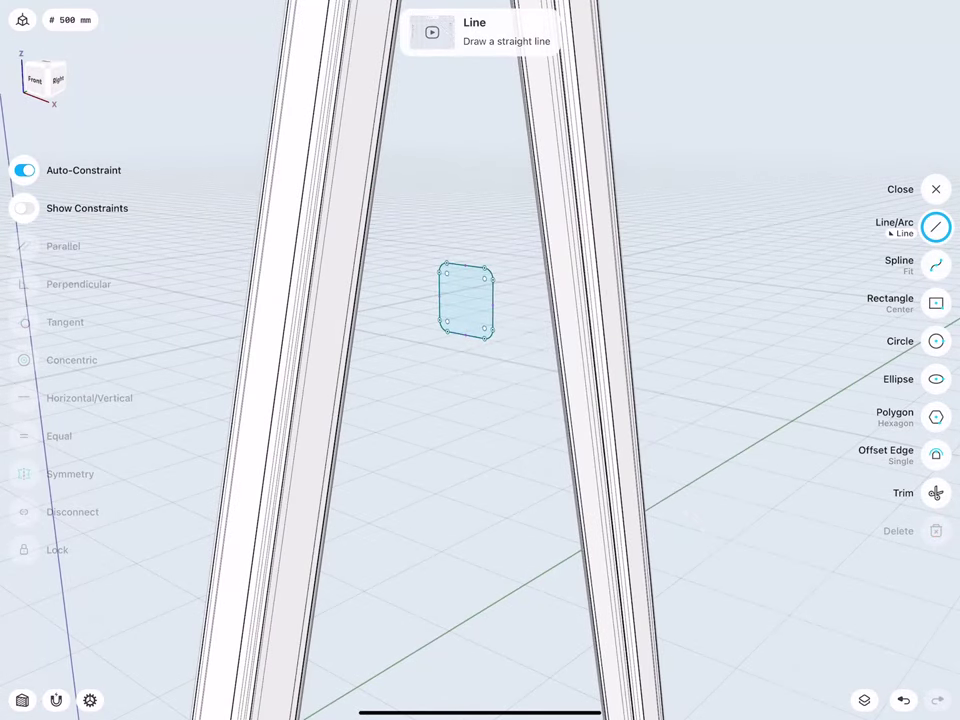
{"action": "left_click", "coordinate": [466, 288]}
- Move the profile 300 mm sideways into the left tripod leg
{"action": "left_click", "coordinate": [938, 172]}
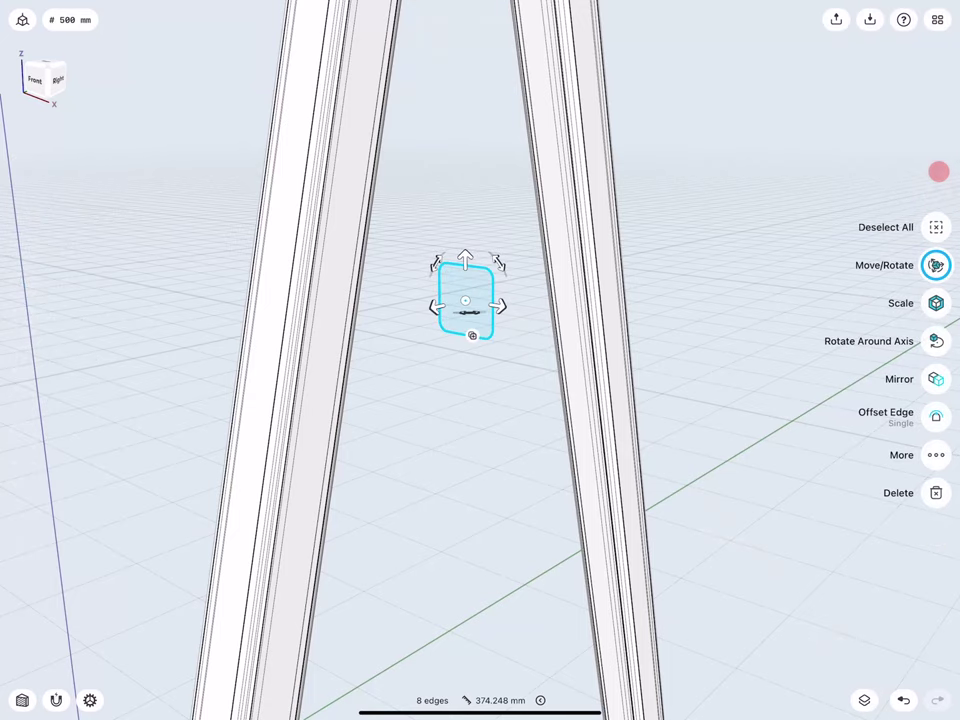
{"action": "middle_click_drag", "start_coordinate": [390, 225], "coordinate": [348, 312]}
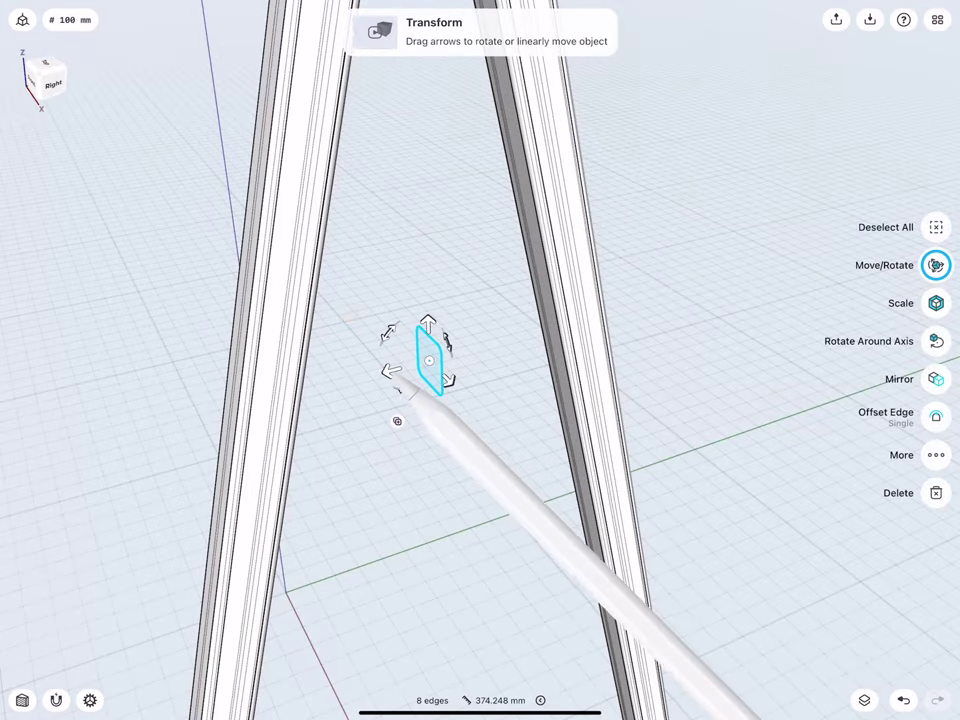
{"action": "left_click_drag", "start_coordinate": [390, 371], "coordinate": [217, 417]}
{"action": "middle_click_drag", "start_coordinate": [191, 404], "coordinate": [185, 340]}
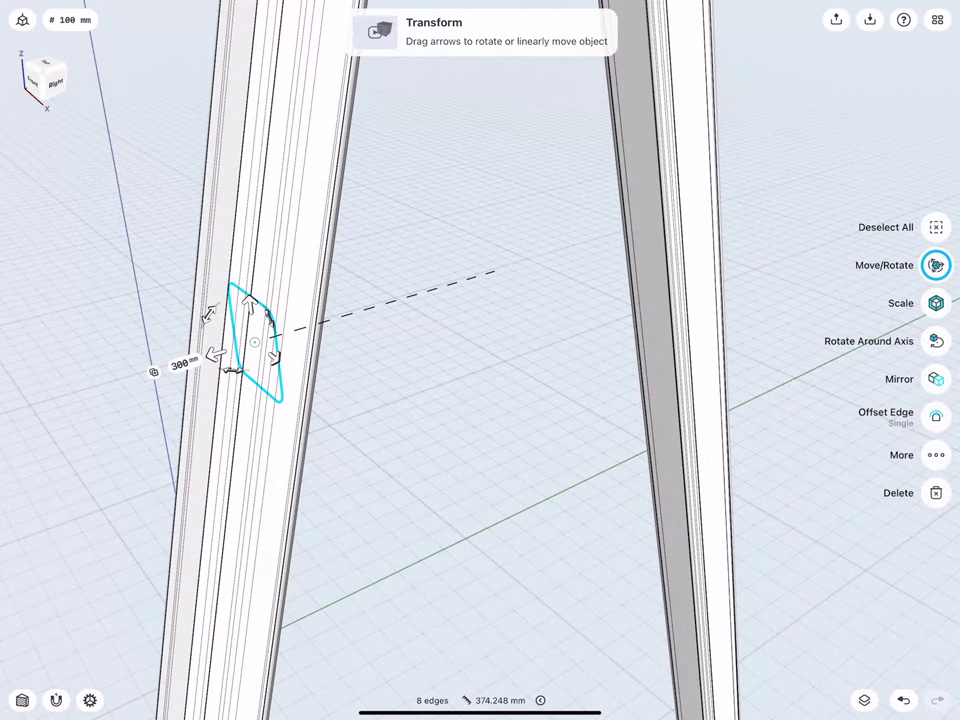
{"action": "left_click", "coordinate": [180, 364]}
{"action": "left_click", "coordinate": [220, 400]}
{"action": "left_click", "coordinate": [107, 343]}
{"action": "mouse_move", "coordinate": [250, 380]}
{"action": "middle_mouse_down"}
{"action": "mouse_move", "coordinate": [293, 350]}
{"action": "mouse_move", "coordinate": [240, 468]}
{"action": "mouse_move", "coordinate": [320, 372]}
{"action": "mouse_move", "coordinate": [379, 490]}
{"action": "mouse_move", "coordinate": [274, 500]}
{"action": "middle_mouse_up"}
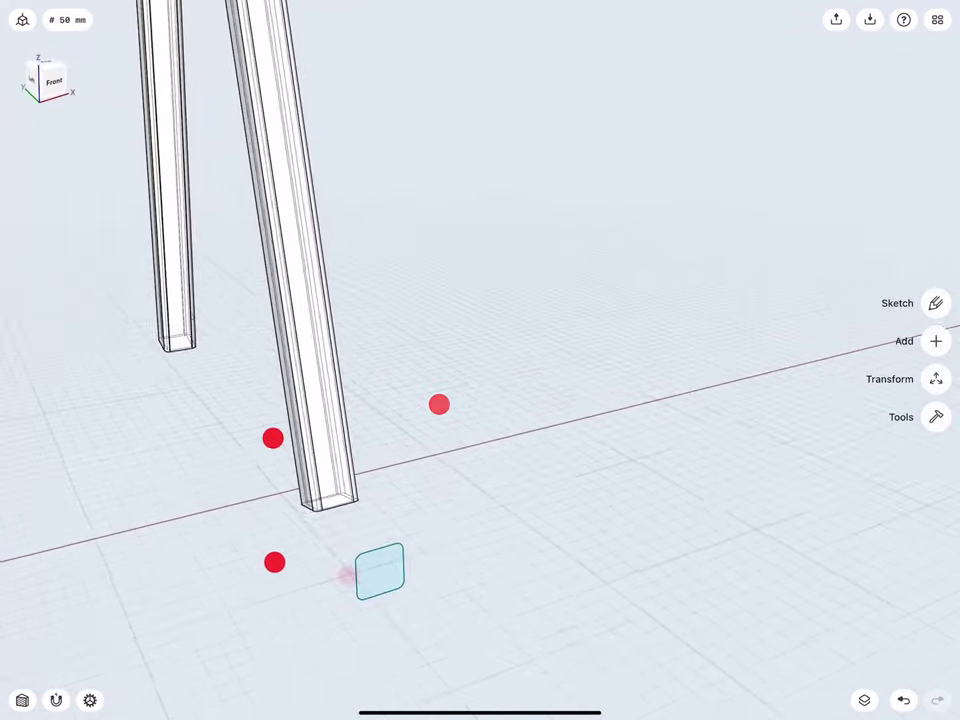
{"action": "middle_click_drag", "start_coordinate": [273, 438], "coordinate": [392, 373]}
- Try extruding the profile face about 1,810 mm, then cancel the extrusion
{"action": "left_click", "coordinate": [595, 518]}
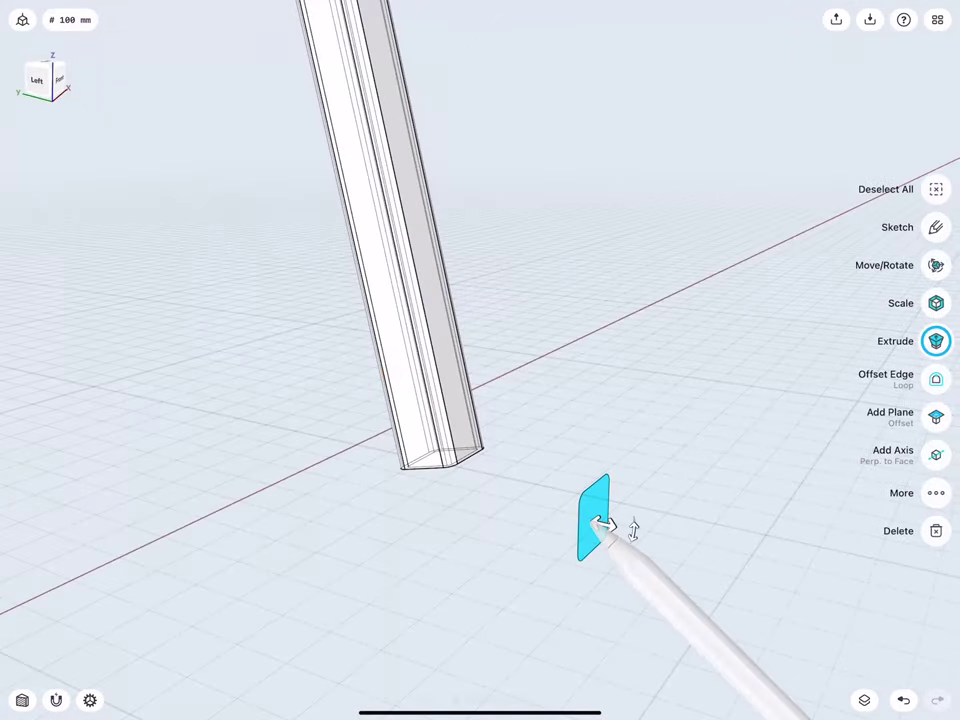
{"action": "mouse_move", "coordinate": [560, 500]}
{"action": "middle_mouse_down"}
{"action": "mouse_move", "coordinate": [493, 513]}
{"action": "mouse_move", "coordinate": [495, 527]}
{"action": "middle_mouse_up"}
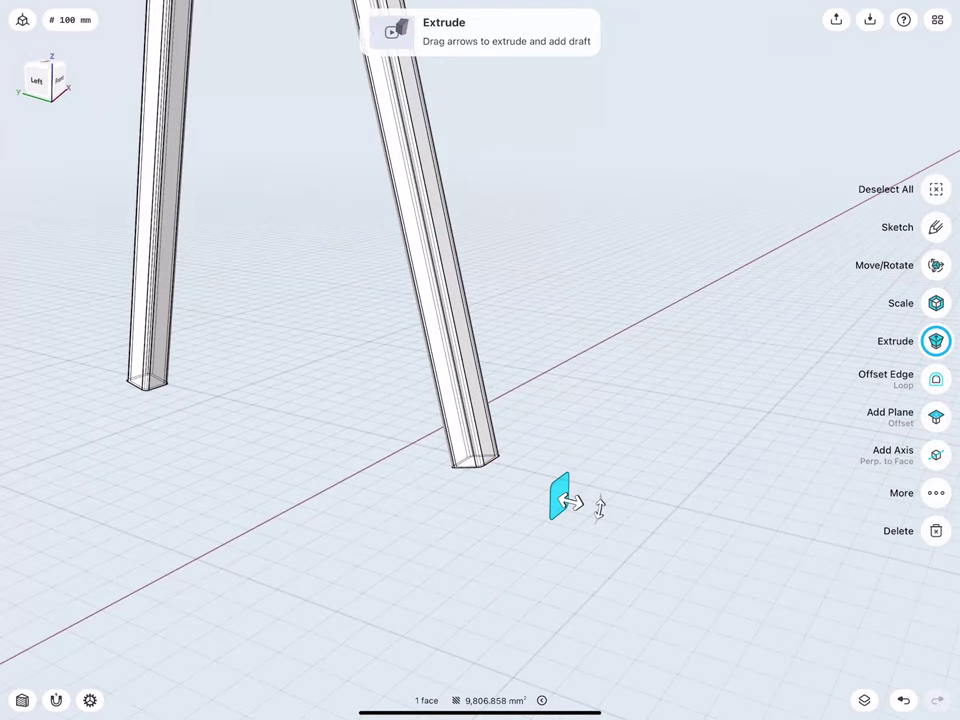
{"action": "left_click_drag", "start_coordinate": [570, 502], "coordinate": [85, 378]}
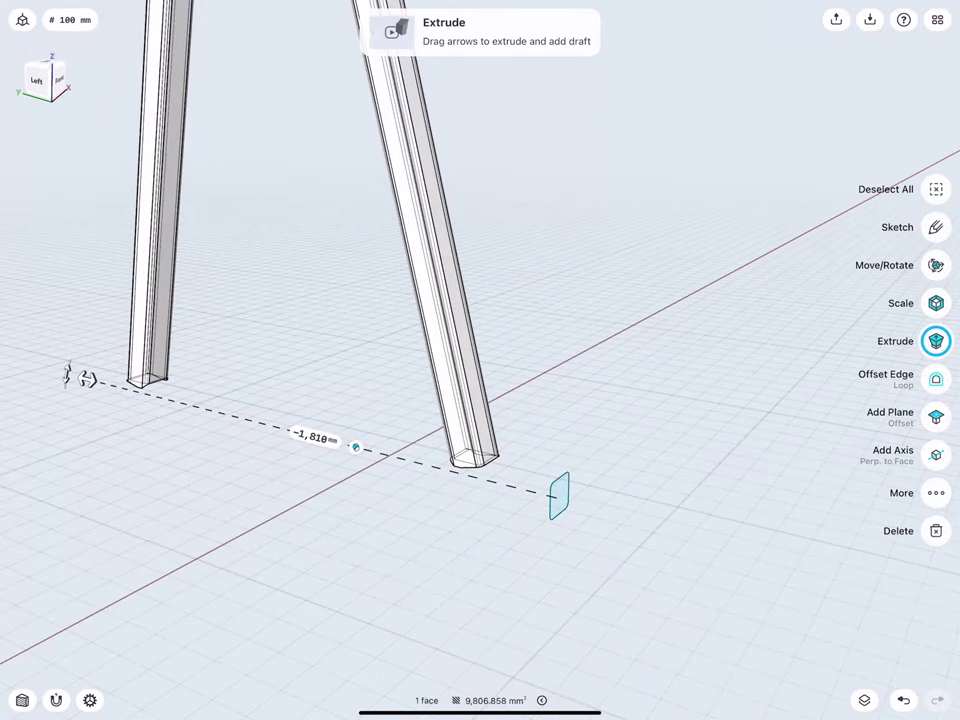
{"action": "left_click", "coordinate": [355, 447]}
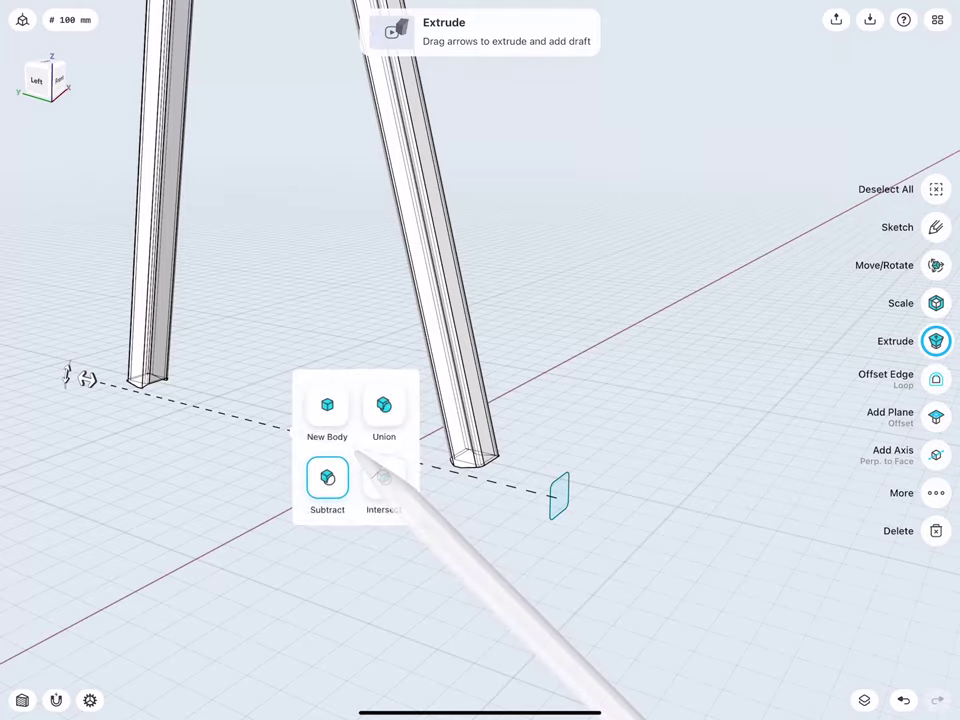
{"action": "left_click", "coordinate": [327, 477]}
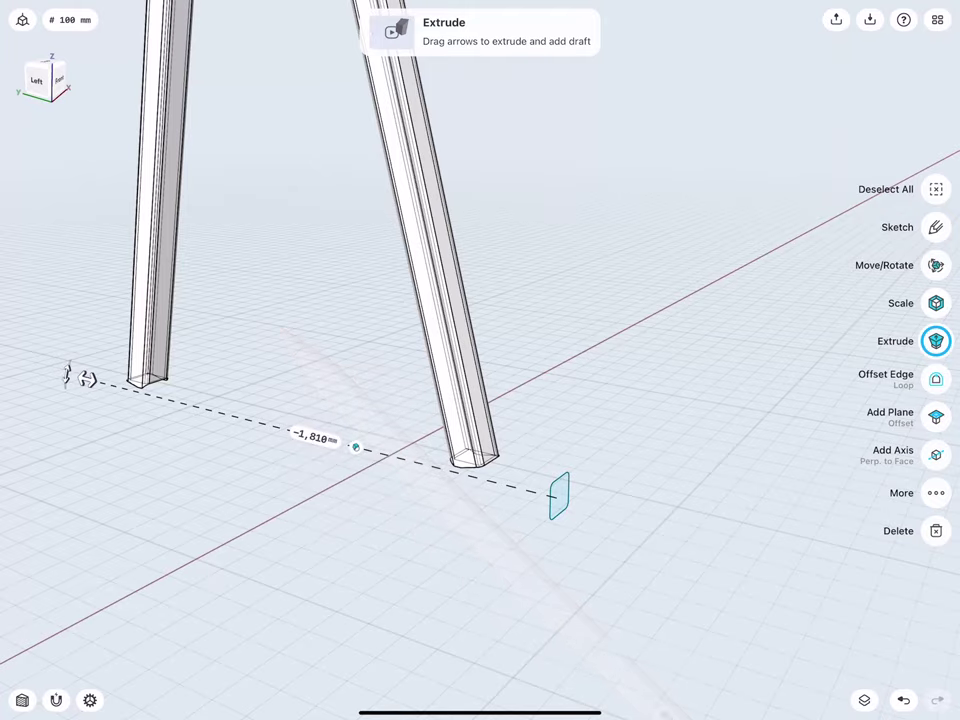
{"action": "left_click", "coordinate": [230, 479]}
- Extrude the sketch face -1800 mm into a long beam reaching the other leg
{"action": "mouse_move", "coordinate": [380, 330]}
{"action": "middle_mouse_down"}
{"action": "mouse_move", "coordinate": [321, 298]}
{"action": "mouse_move", "coordinate": [342, 332]}
{"action": "mouse_move", "coordinate": [391, 328]}
{"action": "middle_mouse_up"}
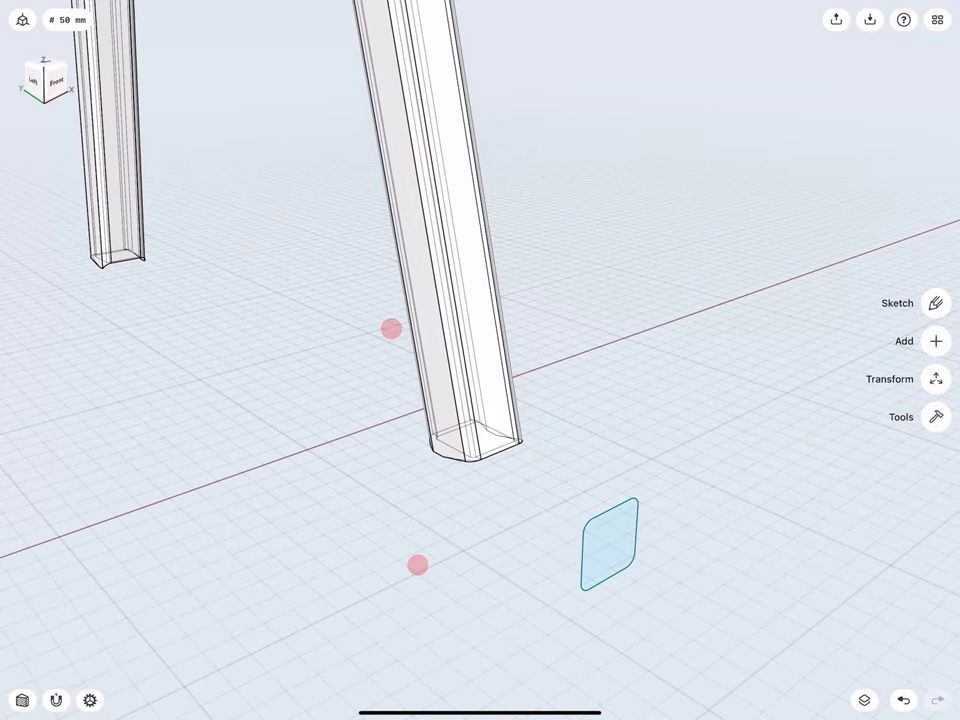
{"action": "left_click", "coordinate": [613, 555]}
{"action": "left_click_drag", "start_coordinate": [612, 555], "coordinate": [56, 244]}
{"action": "left_click", "coordinate": [323, 392]}
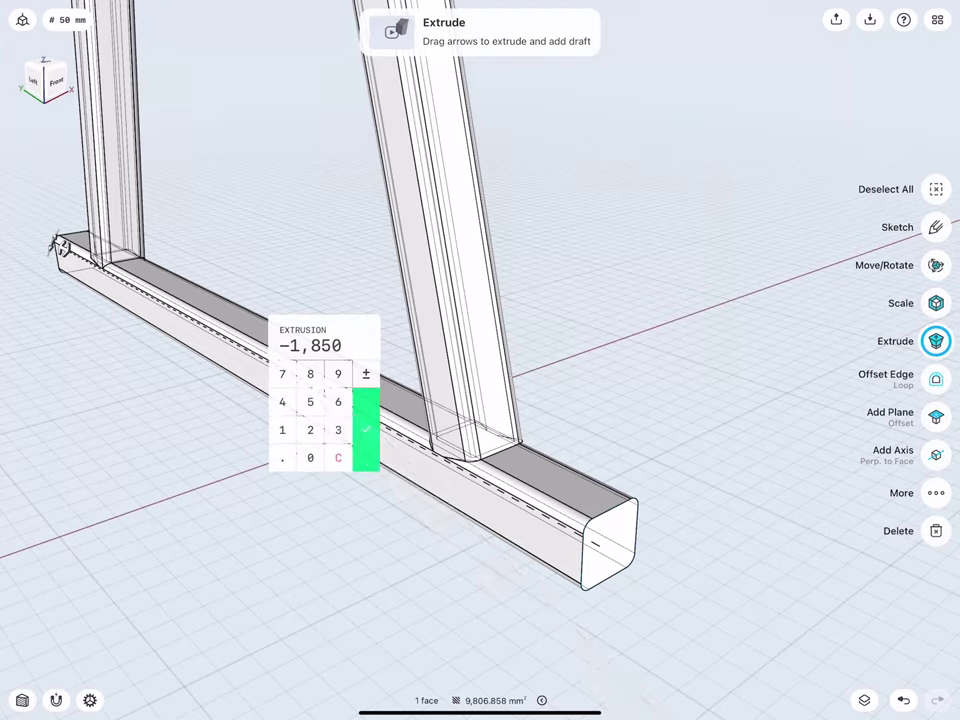
{"action": "left_click", "coordinate": [282, 429]}
{"action": "left_click", "coordinate": [310, 374]}
{"action": "left_click", "coordinate": [310, 457]}
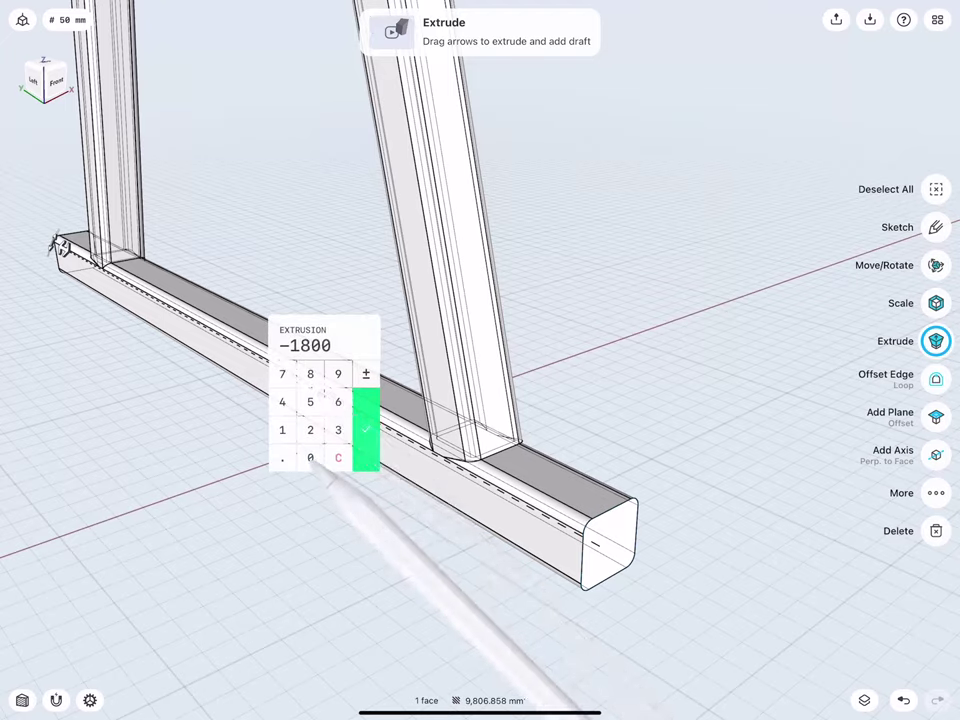
{"action": "left_click", "coordinate": [366, 430]}
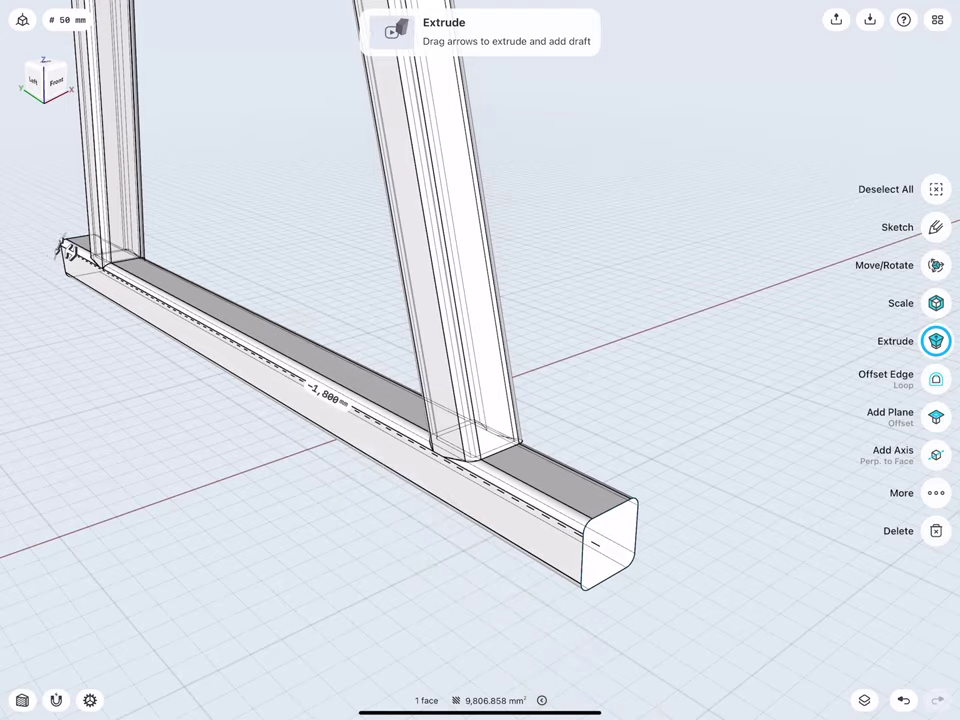
{"action": "left_click", "coordinate": [326, 519]}
- Select the beam's end face and view the beam end-on
{"action": "middle_click_drag", "start_coordinate": [394, 358], "coordinate": [326, 291]}
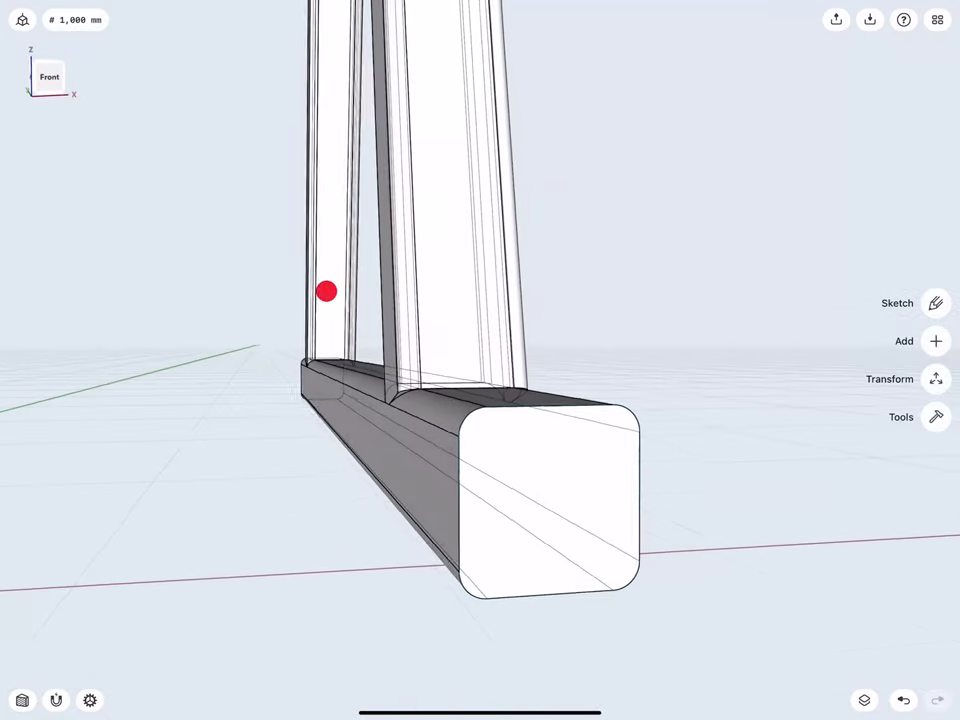
{"action": "scroll", "coordinate": [453, 469], "scroll_direction": "up", "scroll_amount": 2}
{"action": "left_click", "coordinate": [570, 476]}
{"action": "scroll", "coordinate": [280, 426], "scroll_direction": "down", "scroll_amount": 3}
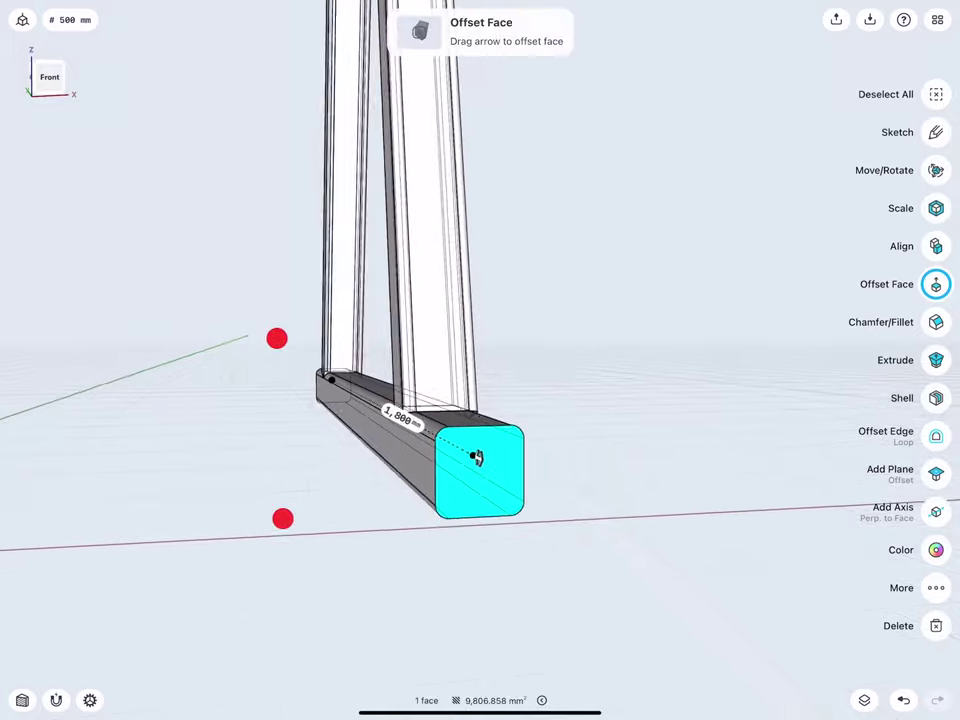
{"action": "middle_click_drag", "start_coordinate": [283, 516], "coordinate": [435, 514]}
{"action": "scroll", "coordinate": [548, 399], "scroll_direction": "up", "scroll_amount": 2}
{"action": "middle_click_drag", "start_coordinate": [269, 538], "coordinate": [327, 567]}
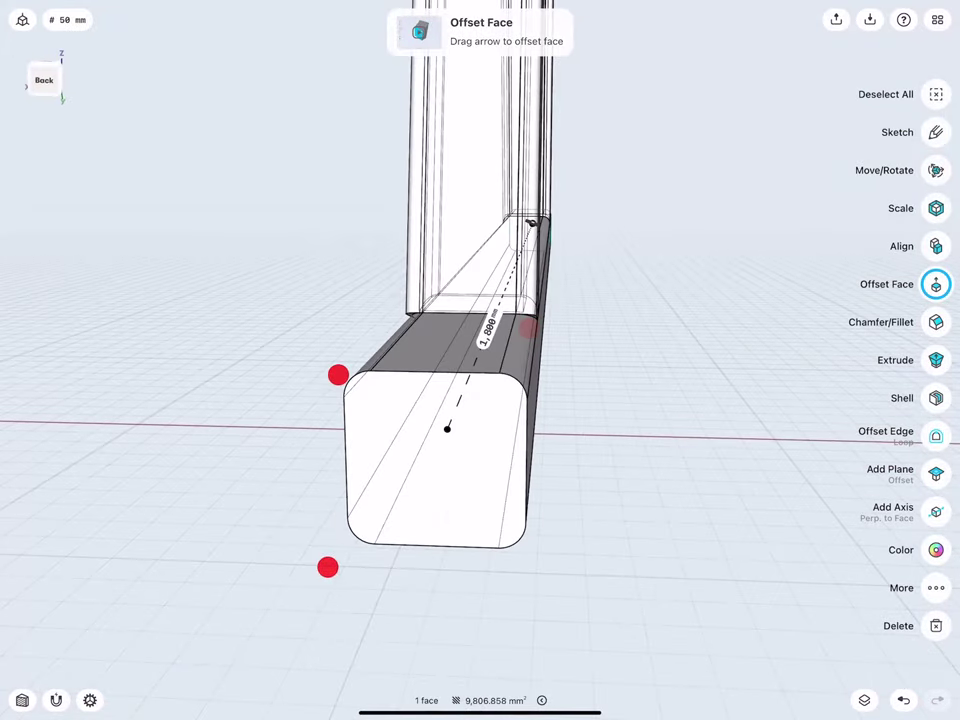
- Shell the beam with both end faces removed and a 10 mm wall thickness
{"action": "left_click", "coordinate": [437, 501]}
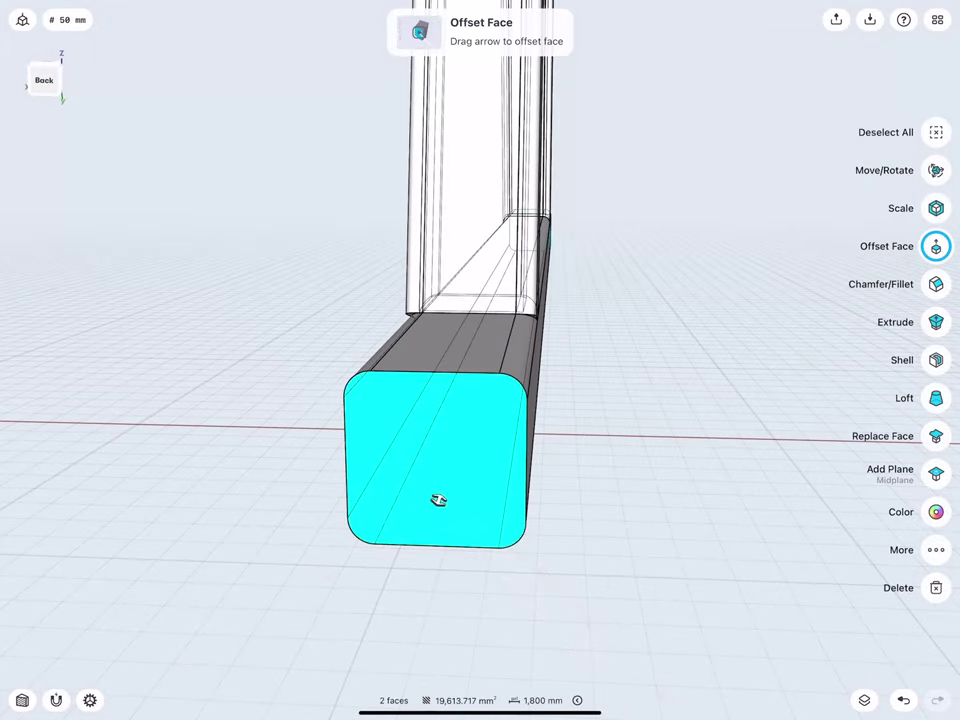
{"action": "left_click", "coordinate": [935, 360]}
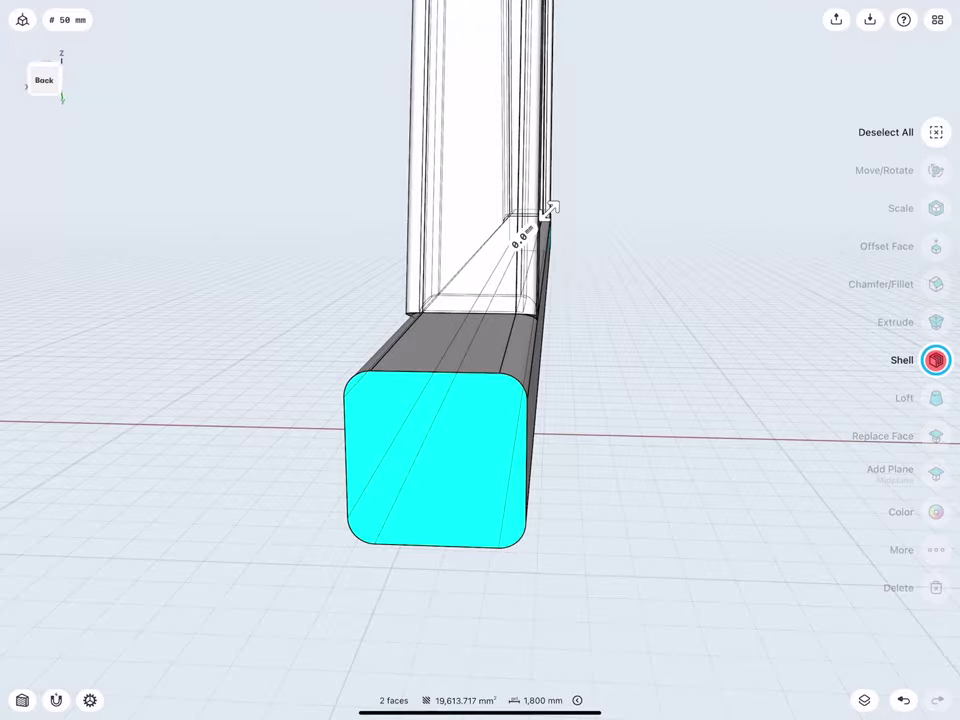
{"action": "mouse_move", "coordinate": [546, 426]}
{"action": "middle_mouse_down"}
{"action": "mouse_move", "coordinate": [400, 407]}
{"action": "mouse_move", "coordinate": [361, 607]}
{"action": "middle_mouse_up"}
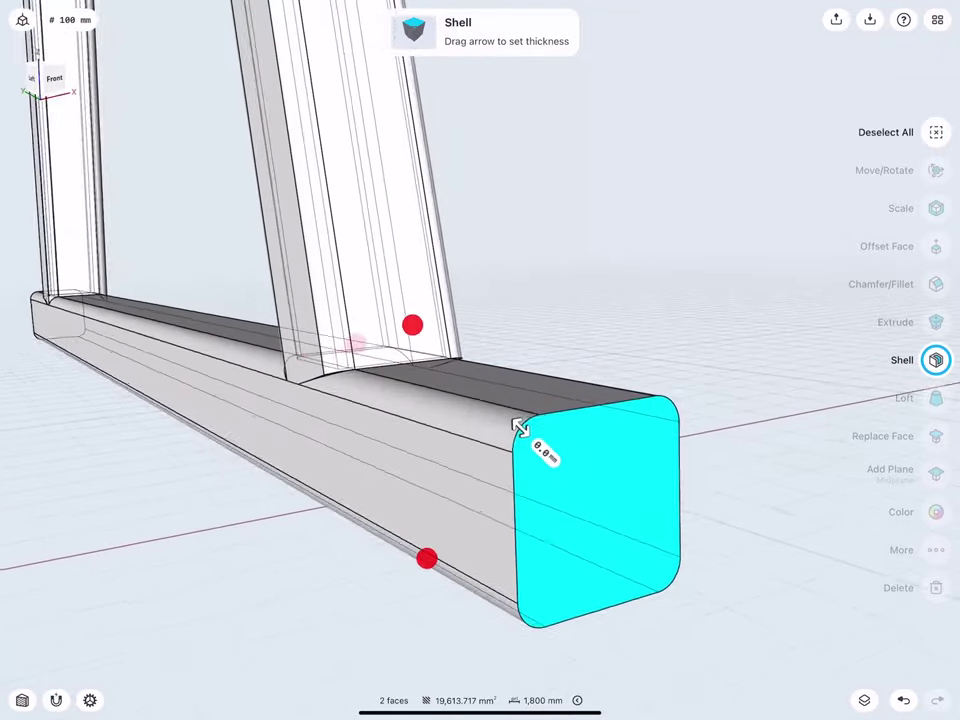
{"action": "left_click_drag", "start_coordinate": [465, 452], "coordinate": [483, 468]}
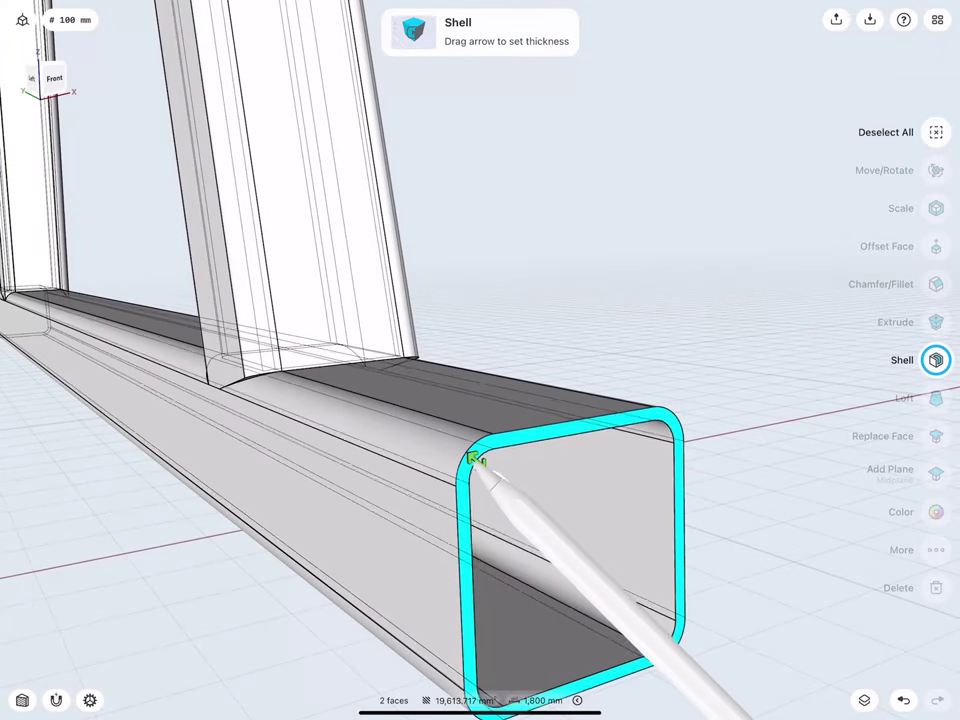
{"action": "left_click", "coordinate": [505, 488]}
{"action": "left_click", "coordinate": [463, 465]}
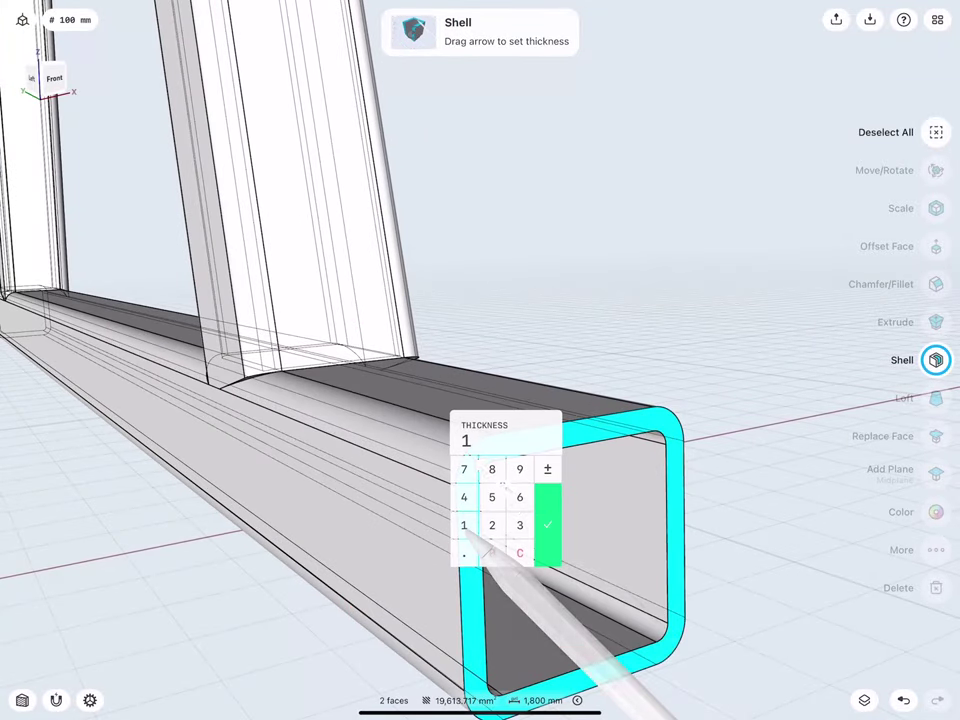
{"action": "left_click", "coordinate": [491, 493]}
{"action": "left_click", "coordinate": [549, 478]}
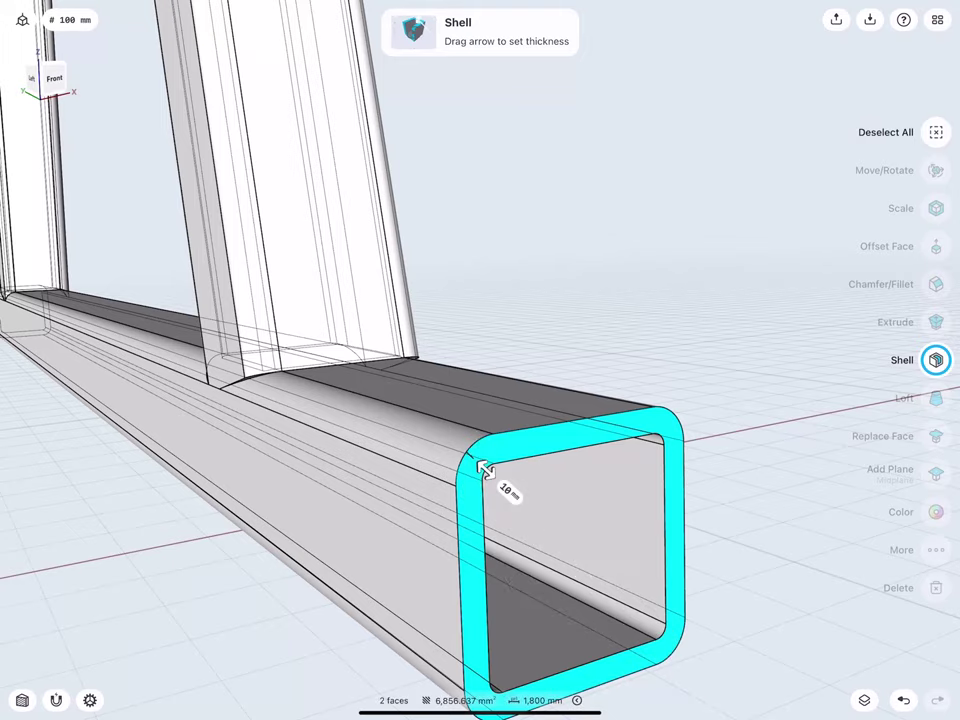
{"action": "left_click", "coordinate": [240, 592]}
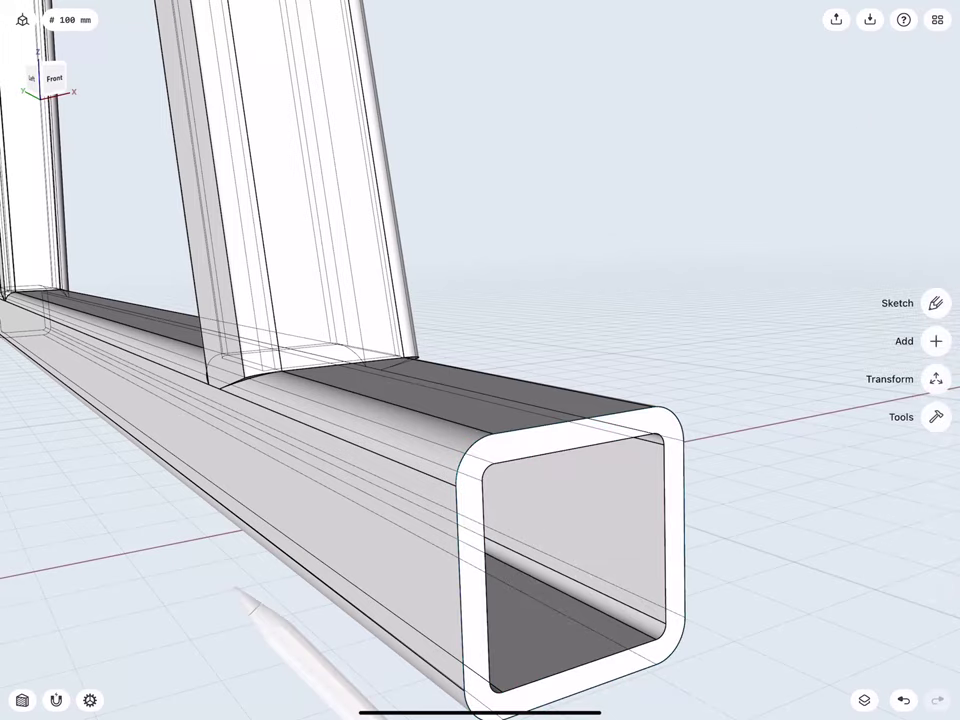
{"action": "mouse_move", "coordinate": [343, 344]}
{"action": "middle_mouse_down"}
{"action": "mouse_move", "coordinate": [334, 488]}
{"action": "mouse_move", "coordinate": [360, 527]}
{"action": "middle_mouse_up"}
- Union the base tube and the leg into one body with Tools > Union
{"action": "left_click", "coordinate": [932, 413]}
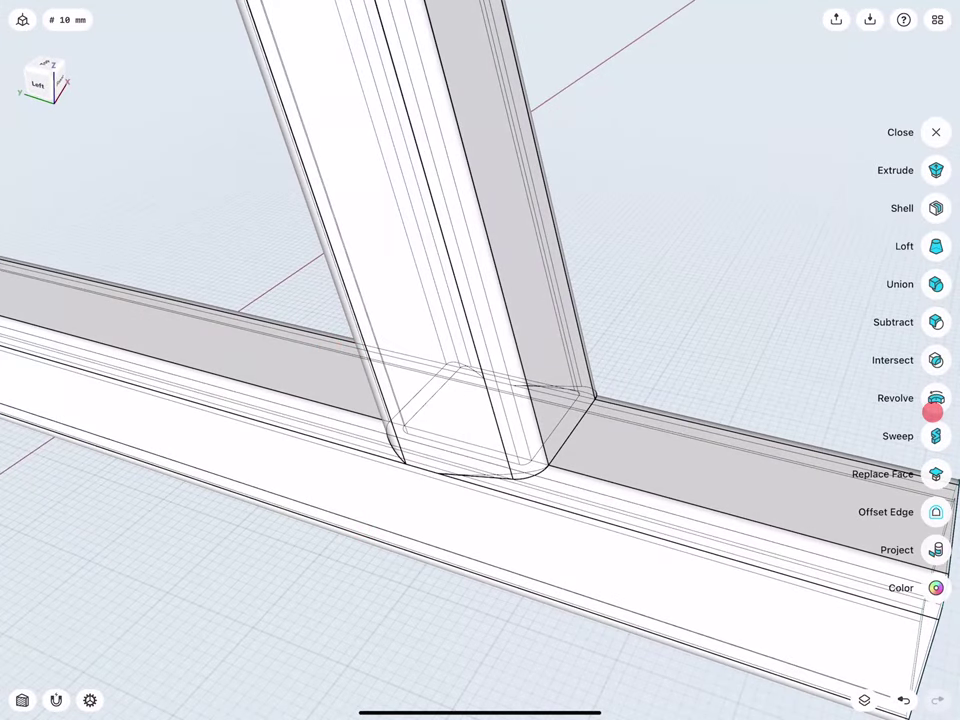
{"action": "left_click", "coordinate": [936, 284]}
{"action": "left_click", "coordinate": [467, 532]}
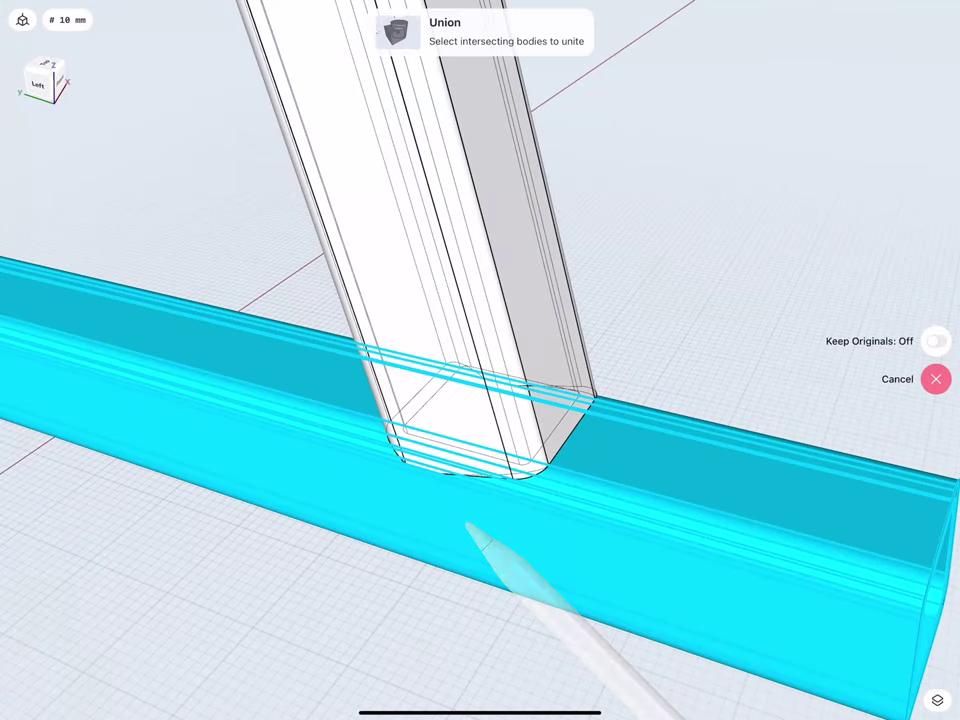
{"action": "left_click", "coordinate": [512, 422]}
{"action": "mouse_move", "coordinate": [512, 480]}
{"action": "middle_mouse_down"}
{"action": "mouse_move", "coordinate": [442, 504]}
{"action": "mouse_move", "coordinate": [442, 541]}
{"action": "mouse_move", "coordinate": [304, 500]}
{"action": "middle_mouse_up"}
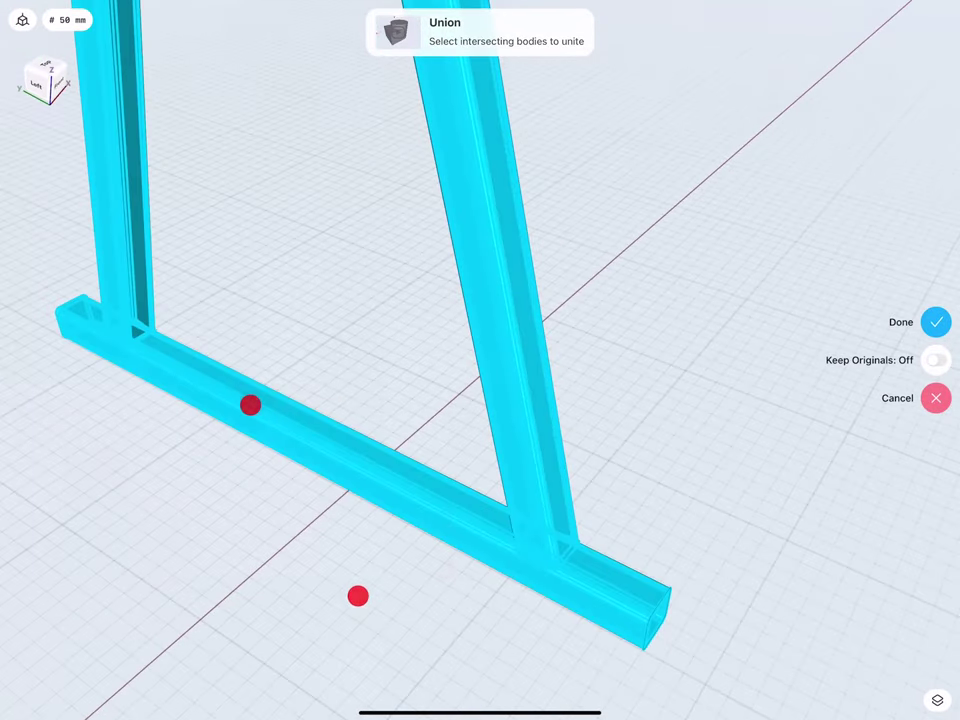
{"action": "left_click", "coordinate": [928, 333]}
{"action": "middle_click_drag", "start_coordinate": [460, 560], "coordinate": [519, 567]}
{"action": "mouse_move", "coordinate": [567, 427]}
{"action": "middle_mouse_down"}
{"action": "mouse_move", "coordinate": [463, 418]}
{"action": "mouse_move", "coordinate": [553, 381]}
{"action": "middle_mouse_up"}
- Fillet the first leg-to-tube corner edge at 5 mm
{"action": "left_click", "coordinate": [553, 413]}
{"action": "left_click_drag", "start_coordinate": [531, 399], "coordinate": [510, 390]}
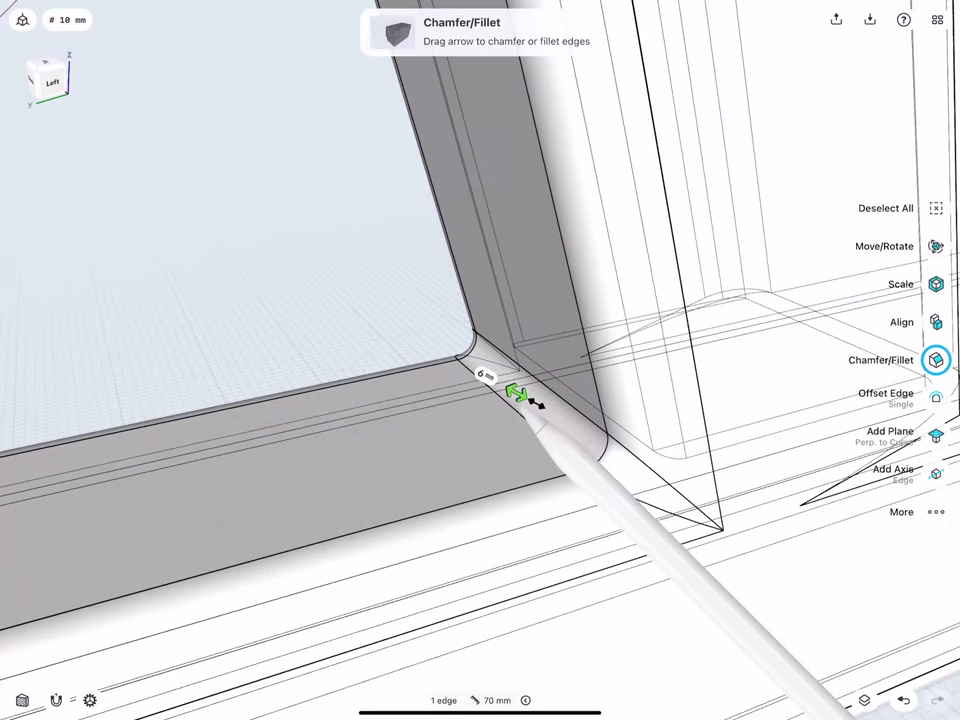
{"action": "left_click", "coordinate": [481, 372]}
{"action": "type", "text": "5"}
{"action": "left_click", "coordinate": [521, 409]}
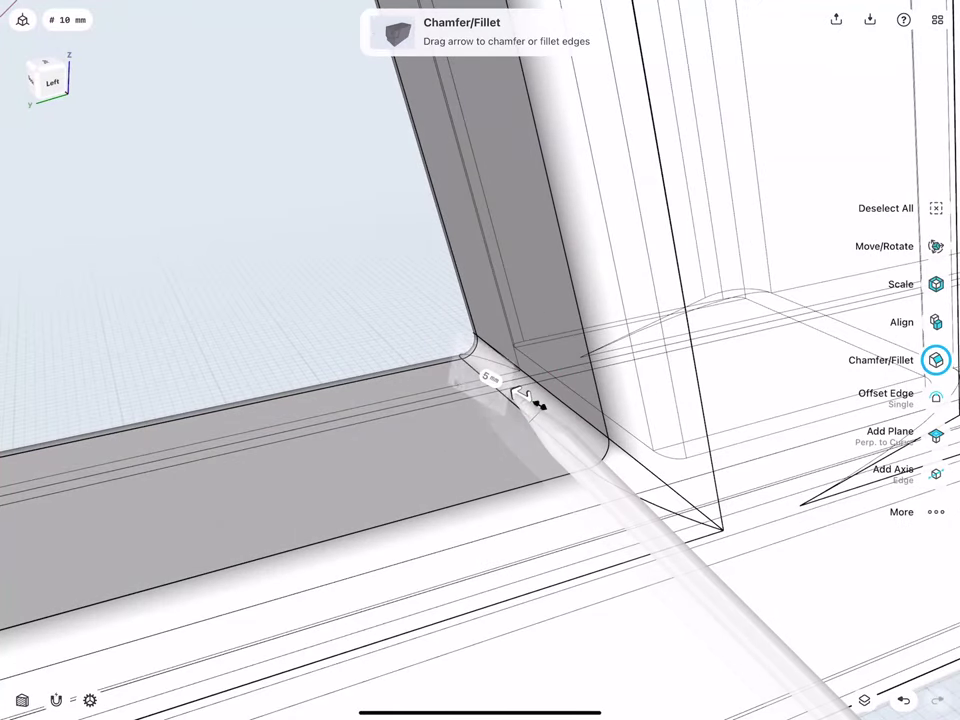
- Attempt a fillet on the leg's other corner edge and cancel it after it fails
{"action": "middle_click_drag", "start_coordinate": [622, 412], "coordinate": [597, 392]}
{"action": "mouse_move", "coordinate": [600, 450]}
{"action": "middle_mouse_down"}
{"action": "mouse_move", "coordinate": [660, 400]}
{"action": "mouse_move", "coordinate": [650, 395]}
{"action": "middle_mouse_up"}
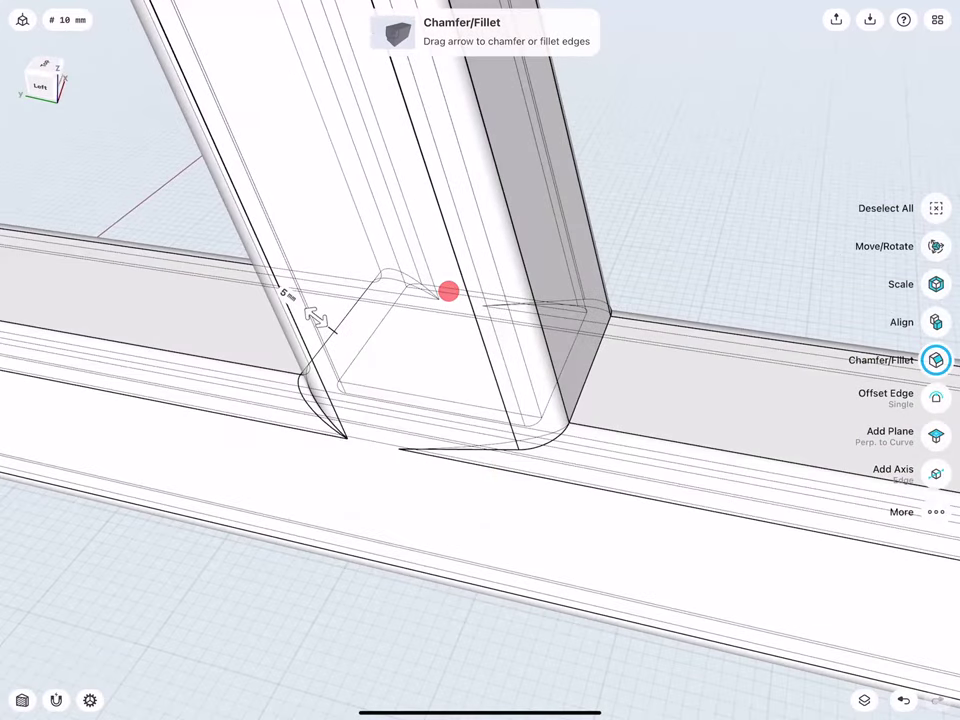
{"action": "left_click", "coordinate": [597, 368]}
{"action": "mouse_move", "coordinate": [591, 368]}
{"action": "left_mouse_down"}
{"action": "mouse_move", "coordinate": [606, 349]}
{"action": "mouse_move", "coordinate": [612, 372]}
{"action": "left_mouse_up"}
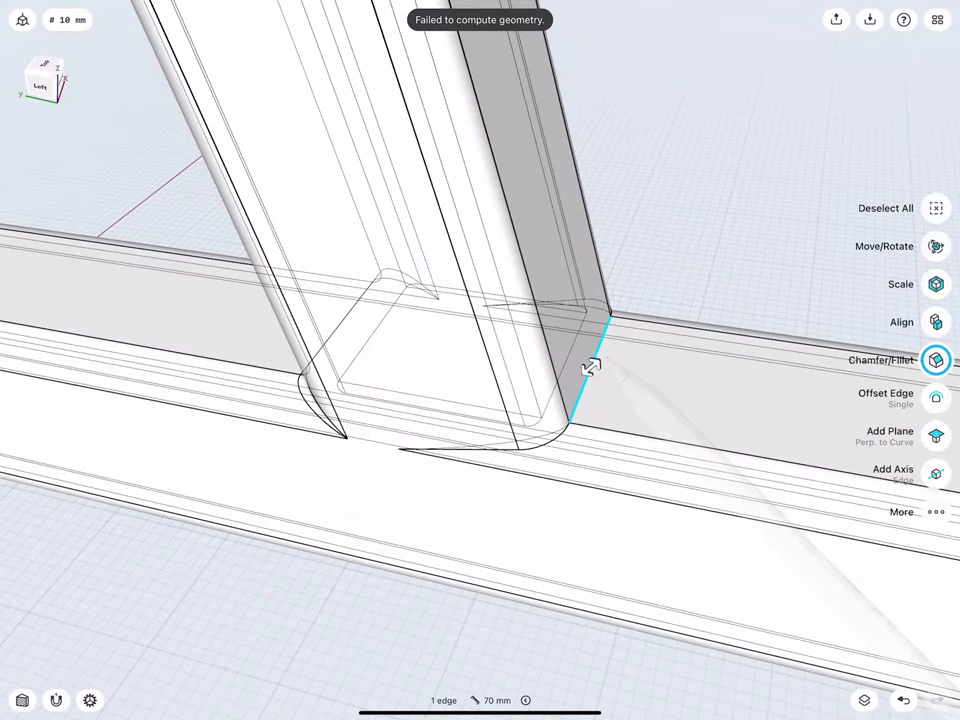
{"action": "left_click", "coordinate": [647, 283]}
- Fillet the leg's inner corner edge at 5 mm
{"action": "mouse_move", "coordinate": [420, 340]}
{"action": "middle_mouse_down"}
{"action": "mouse_move", "coordinate": [484, 306]}
{"action": "mouse_move", "coordinate": [510, 321]}
{"action": "mouse_move", "coordinate": [486, 434]}
{"action": "mouse_move", "coordinate": [230, 524]}
{"action": "middle_mouse_up"}
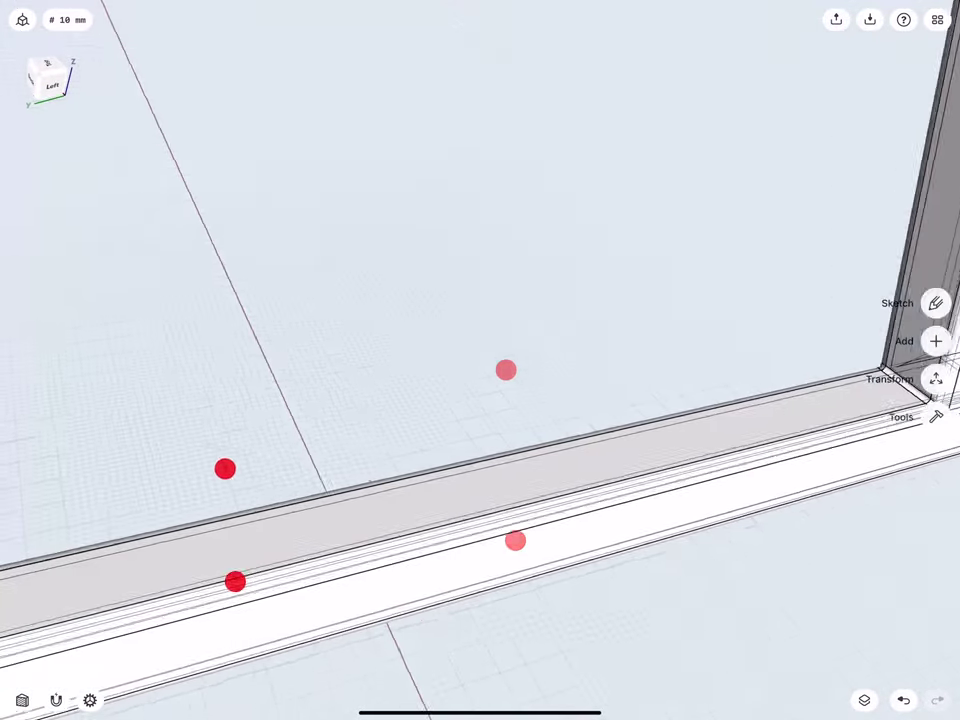
{"action": "mouse_move", "coordinate": [510, 455]}
{"action": "middle_mouse_down"}
{"action": "mouse_move", "coordinate": [483, 436]}
{"action": "mouse_move", "coordinate": [431, 345]}
{"action": "mouse_move", "coordinate": [392, 376]}
{"action": "middle_mouse_up"}
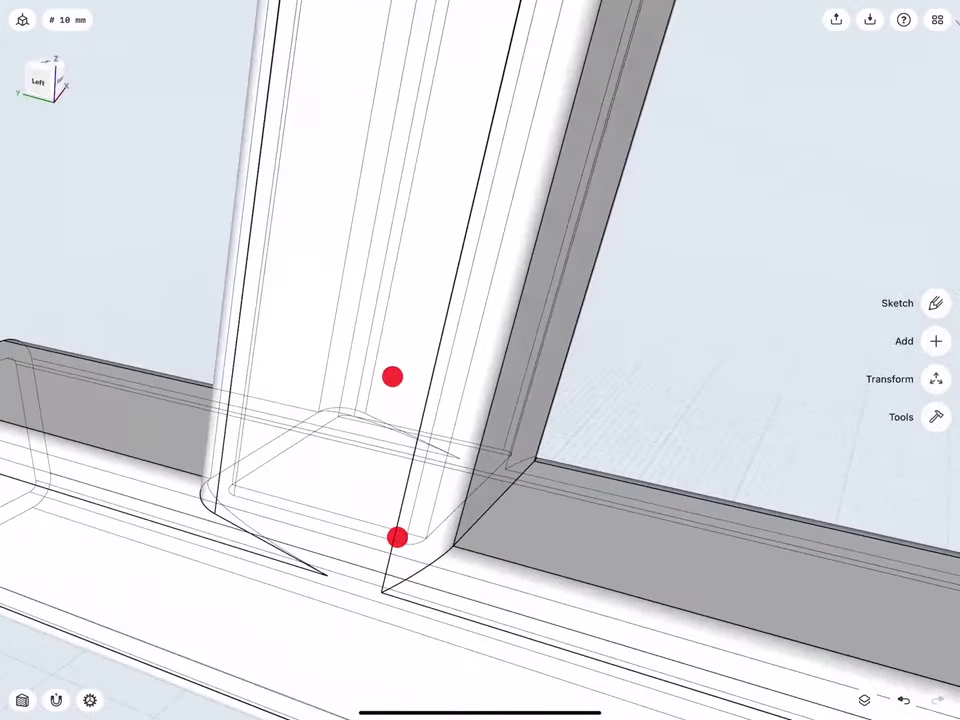
{"action": "left_click", "coordinate": [497, 500]}
{"action": "left_click_drag", "start_coordinate": [508, 496], "coordinate": [517, 490]}
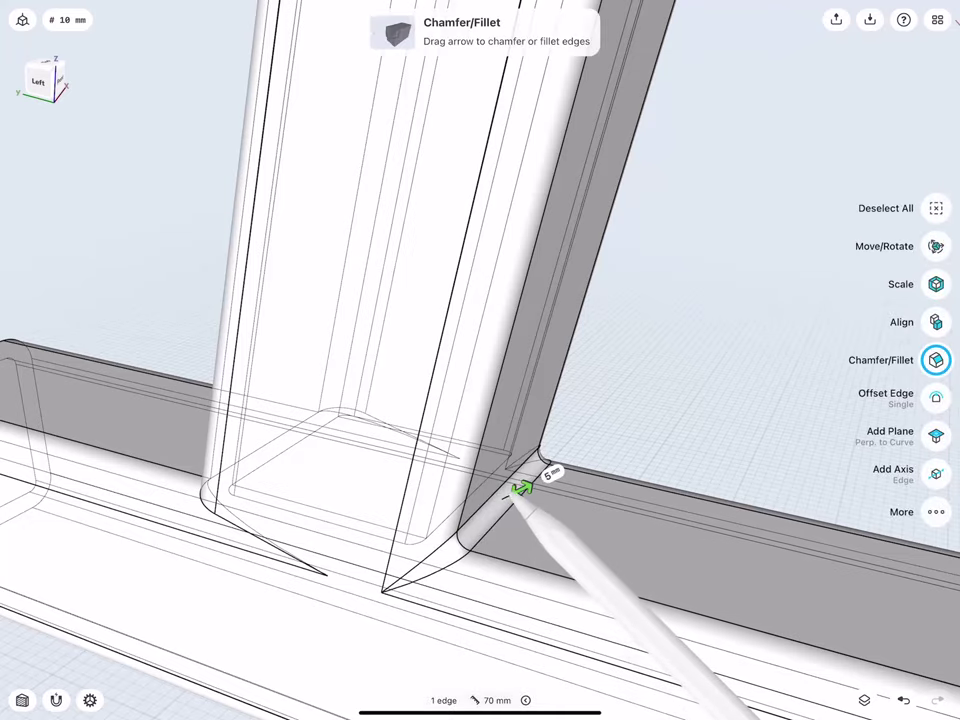
{"action": "left_click", "coordinate": [548, 473]}
{"action": "left_click", "coordinate": [596, 460]}
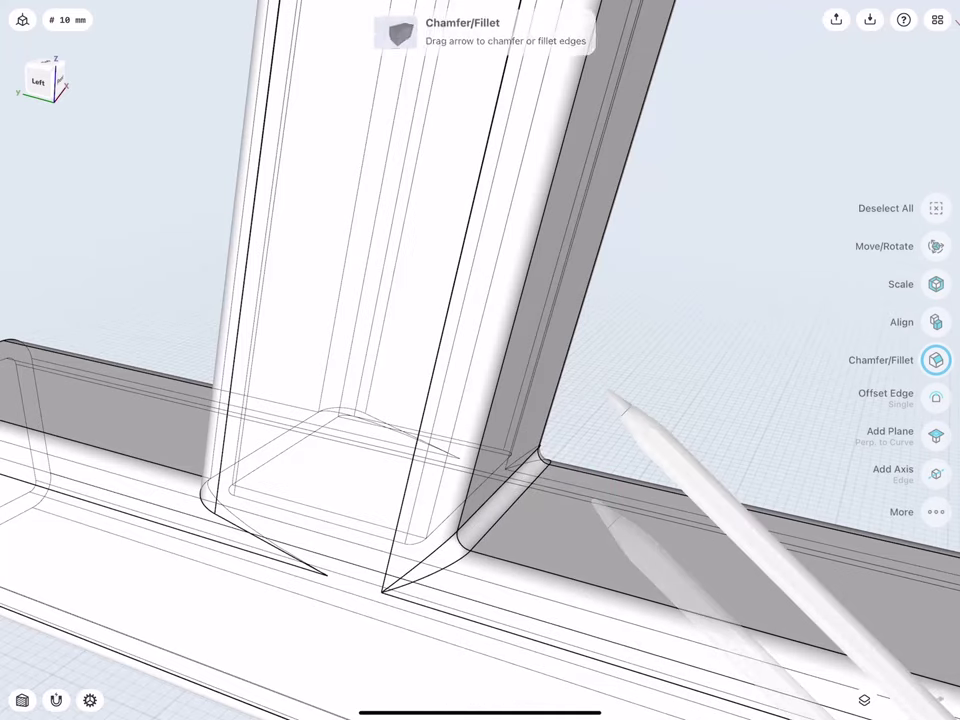
{"action": "left_click", "coordinate": [612, 395]}
{"action": "scroll", "coordinate": [285, 609], "scroll_direction": "down", "scroll_amount": 10}
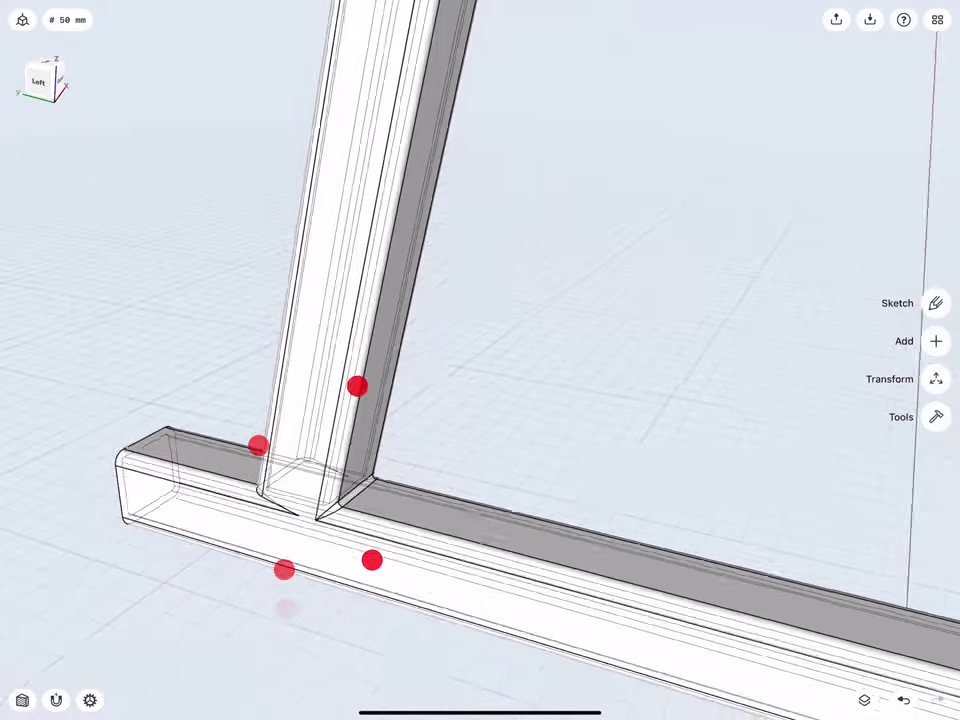
{"action": "mouse_move", "coordinate": [285, 568]}
{"action": "middle_mouse_down"}
{"action": "mouse_move", "coordinate": [312, 525]}
{"action": "mouse_move", "coordinate": [441, 583]}
{"action": "mouse_move", "coordinate": [353, 559]}
{"action": "middle_mouse_up"}
{"action": "scroll", "coordinate": [312, 525], "scroll_direction": "up", "scroll_amount": 3}
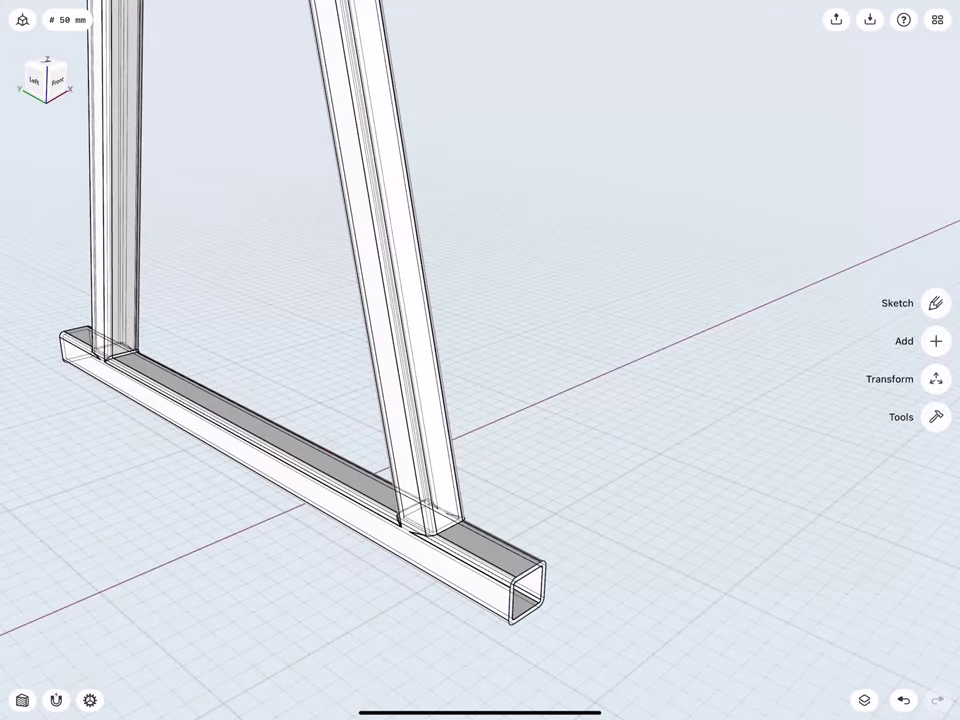
- Extrude one tube end face 10 mm outward
{"action": "scroll", "coordinate": [373, 425], "scroll_direction": "up", "scroll_amount": 3}
{"action": "scroll", "coordinate": [390, 436], "scroll_direction": "up", "scroll_amount": 3}
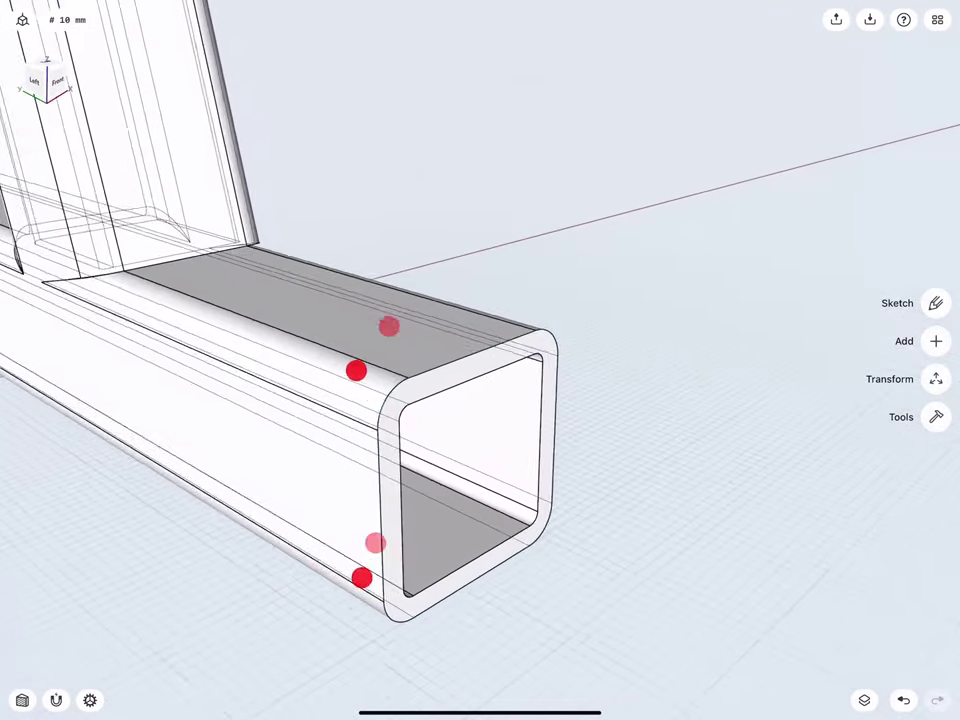
{"action": "scroll", "coordinate": [360, 450], "scroll_direction": "up", "scroll_amount": 2}
{"action": "left_click", "coordinate": [366, 549]}
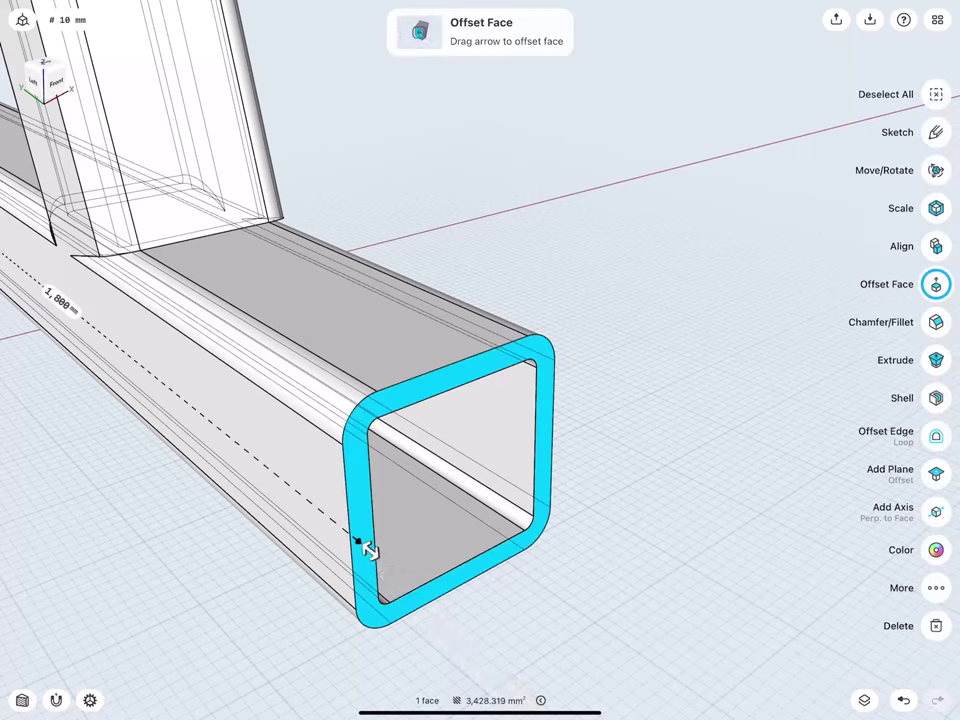
{"action": "key", "text": "e"}
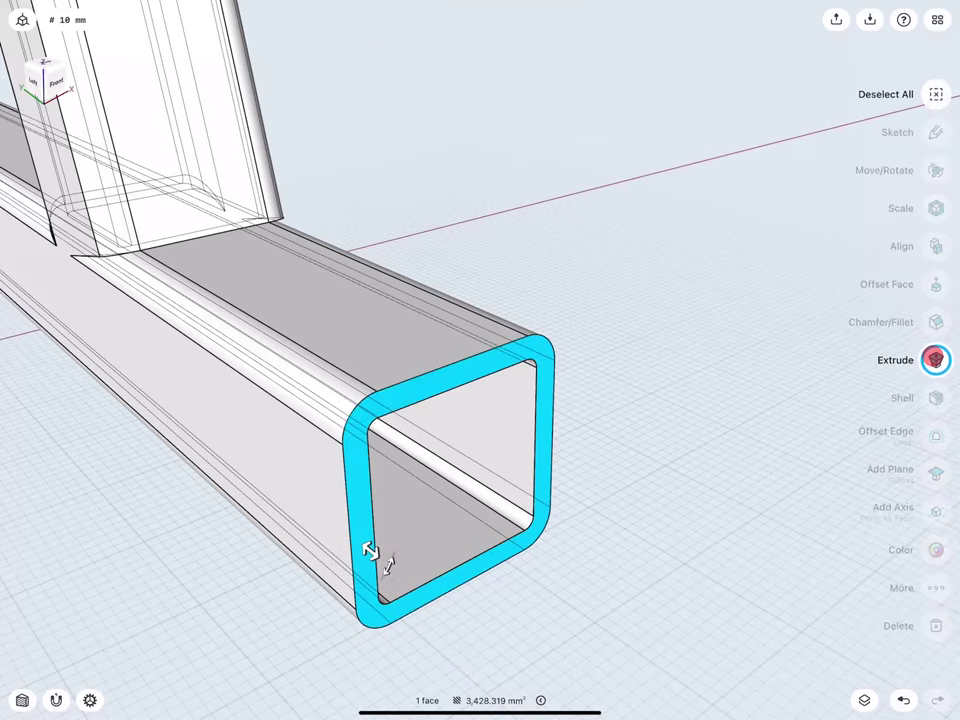
{"action": "left_click_drag", "start_coordinate": [369, 551], "coordinate": [383, 562]}
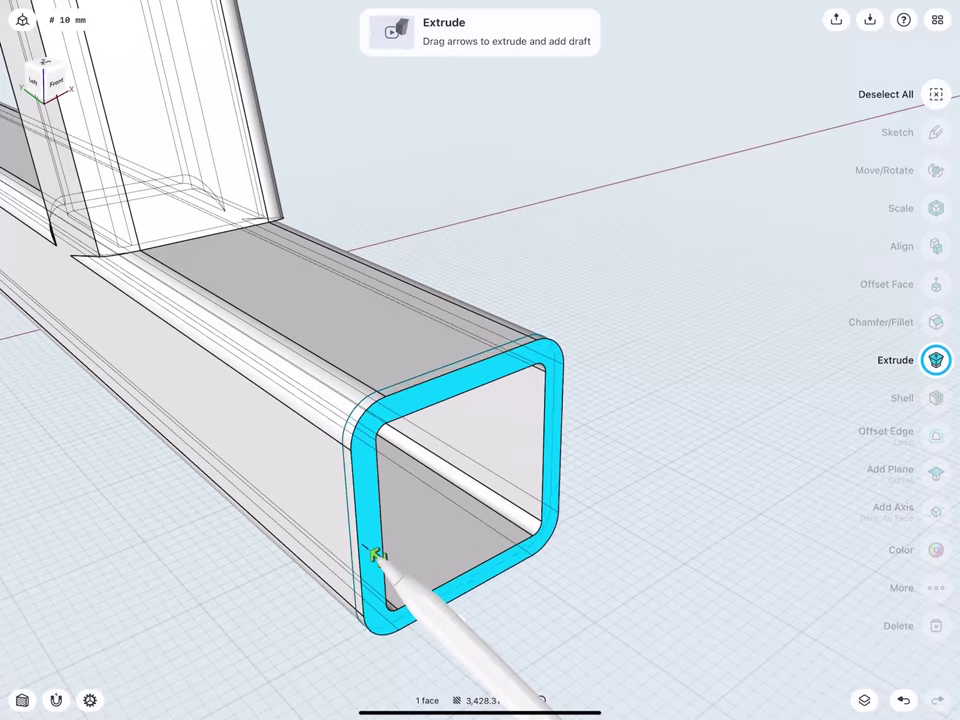
{"action": "left_click", "coordinate": [440, 610]}
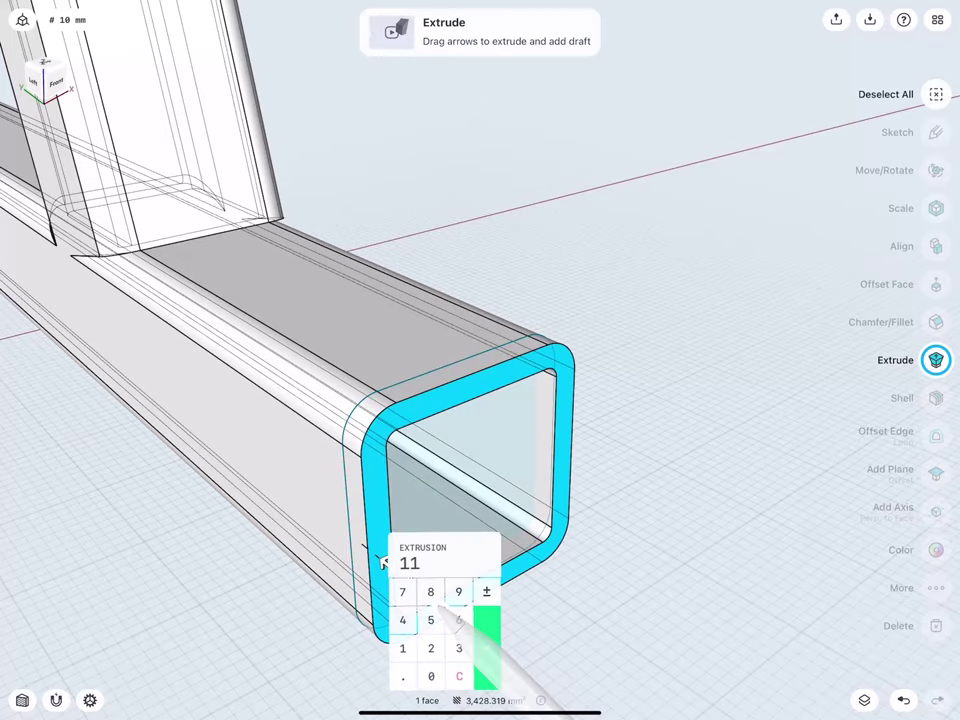
{"action": "left_click", "coordinate": [484, 640]}
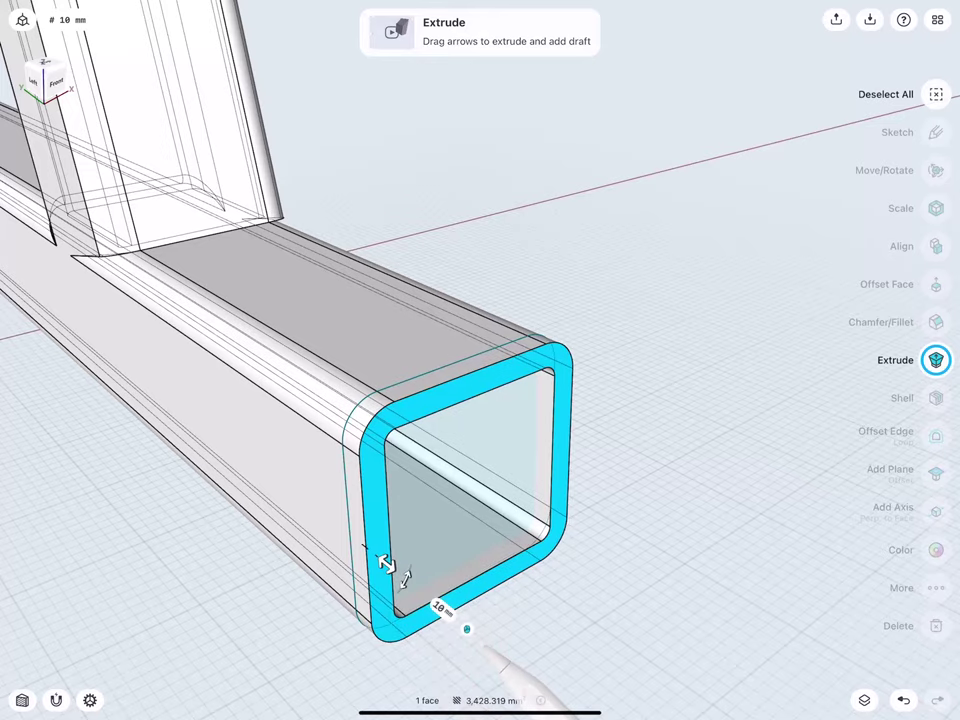
{"action": "left_click", "coordinate": [467, 629]}
{"action": "left_click", "coordinate": [457, 602]}
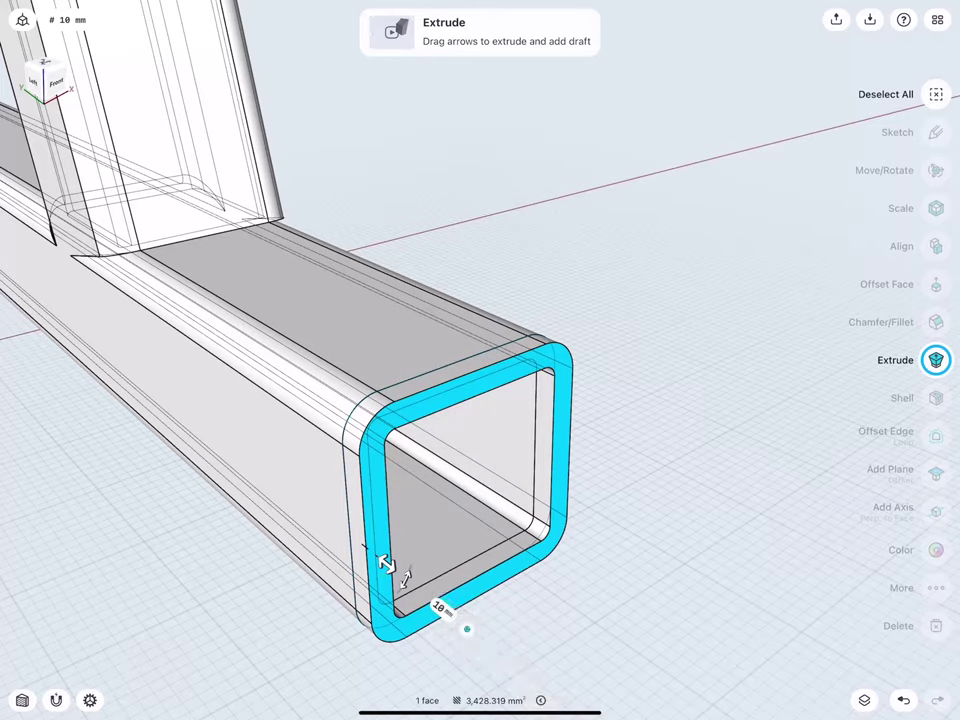
{"action": "left_click", "coordinate": [282, 633]}
- Offset the inner bottom face at that tube end upward to close it
{"action": "left_click", "coordinate": [450, 568]}
{"action": "left_click_drag", "start_coordinate": [450, 568], "coordinate": [447, 390]}
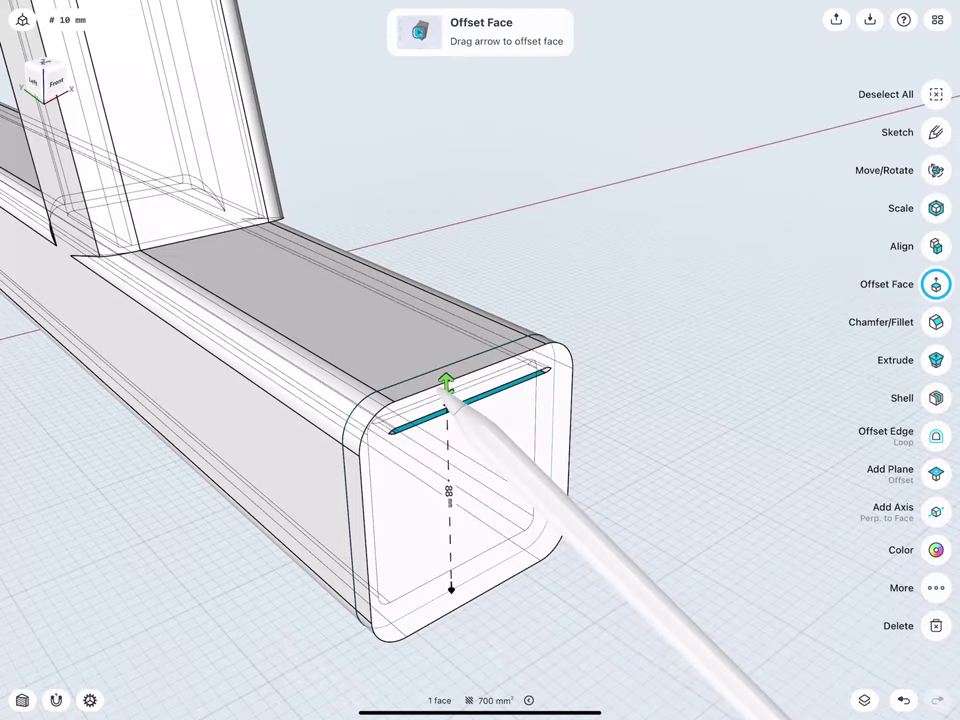
{"action": "left_click", "coordinate": [525, 266]}
- Extrude the opposite tube end face 10 mm as a new body
{"action": "middle_click_drag", "start_coordinate": [379, 375], "coordinate": [384, 350]}
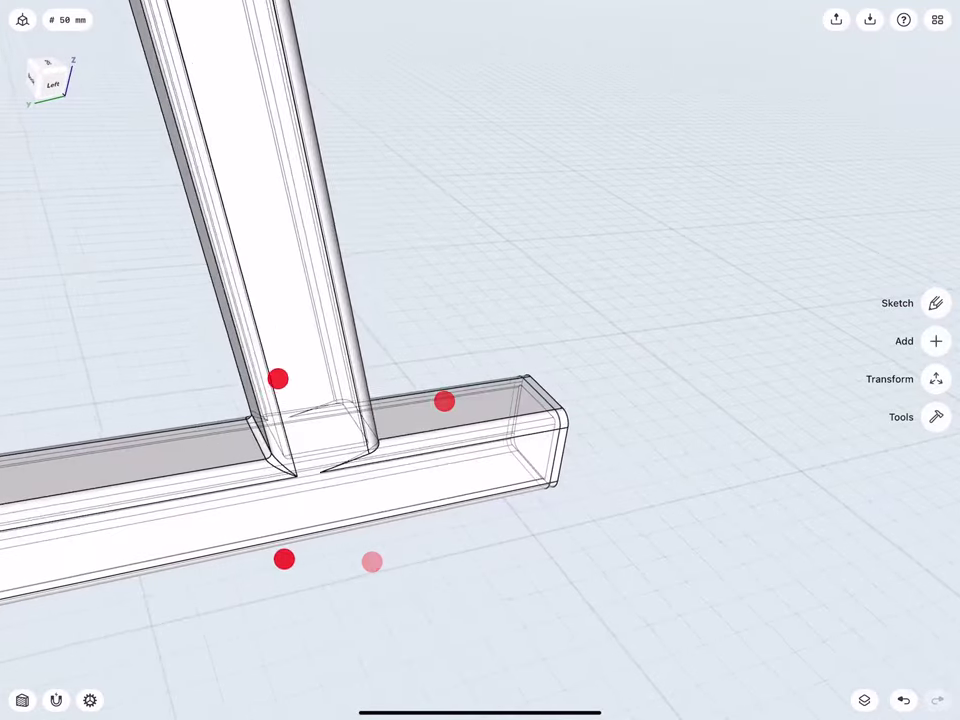
{"action": "mouse_move", "coordinate": [388, 436]}
{"action": "middle_mouse_down"}
{"action": "mouse_move", "coordinate": [390, 388]}
{"action": "mouse_move", "coordinate": [441, 384]}
{"action": "middle_mouse_up"}
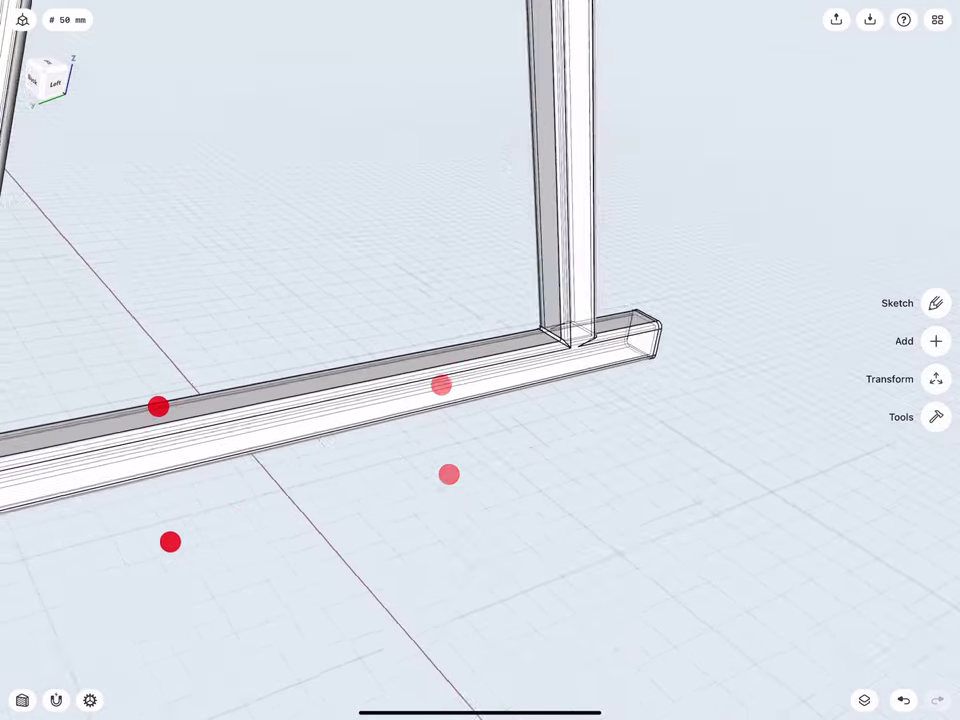
{"action": "mouse_move", "coordinate": [156, 405]}
{"action": "middle_mouse_down"}
{"action": "mouse_move", "coordinate": [504, 336]}
{"action": "mouse_move", "coordinate": [394, 370]}
{"action": "middle_mouse_up"}
{"action": "scroll", "coordinate": [400, 456], "scroll_direction": "up", "scroll_amount": 3}
{"action": "scroll", "coordinate": [385, 460], "scroll_direction": "up", "scroll_amount": 3}
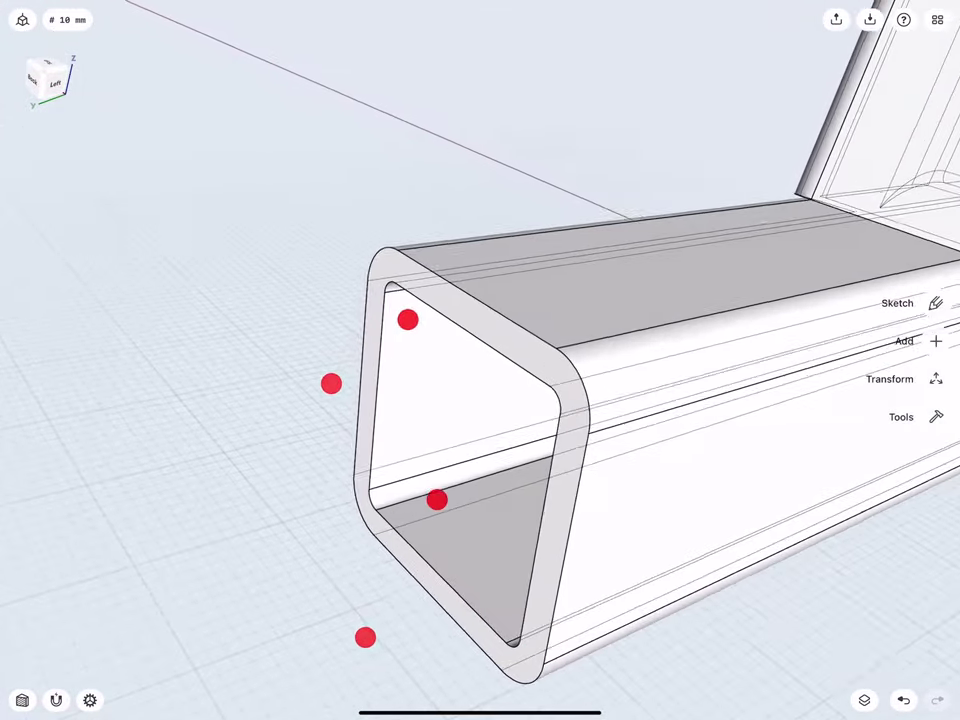
{"action": "scroll", "coordinate": [387, 405], "scroll_direction": "up", "scroll_amount": 2}
{"action": "left_click", "coordinate": [470, 316]}
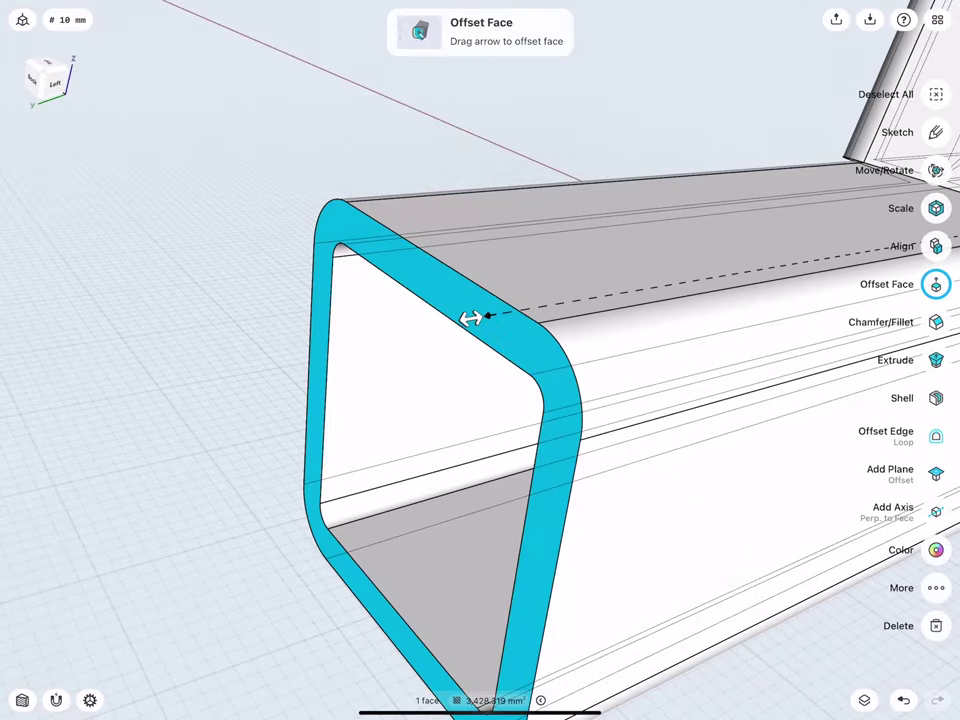
{"action": "scroll", "coordinate": [395, 433], "scroll_direction": "down", "scroll_amount": 3}
{"action": "left_click", "coordinate": [936, 360]}
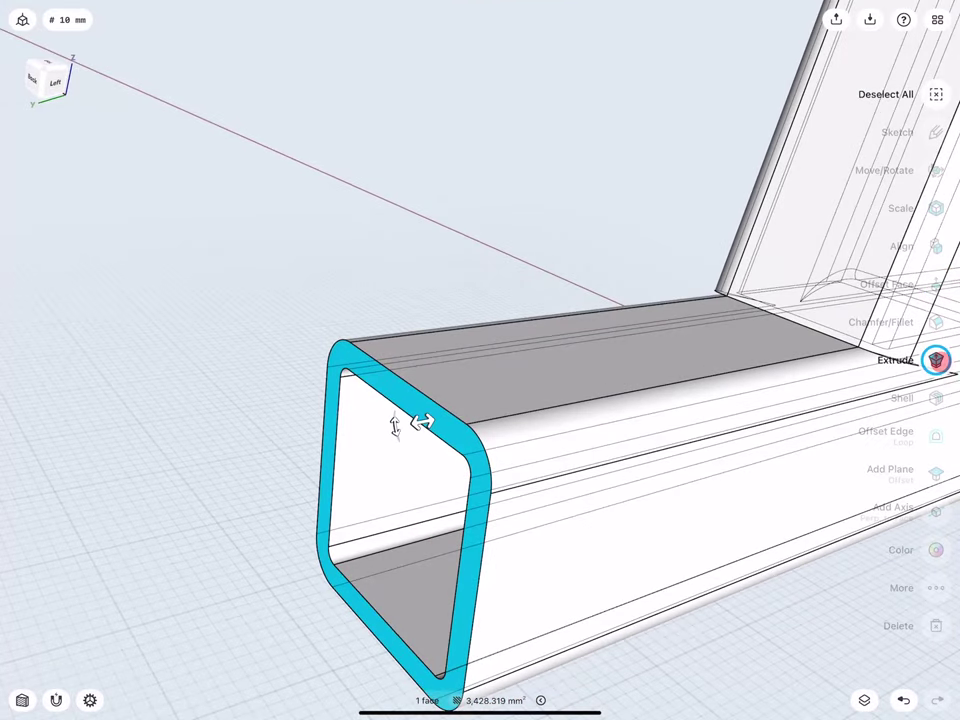
{"action": "left_click_drag", "start_coordinate": [430, 428], "coordinate": [395, 428]}
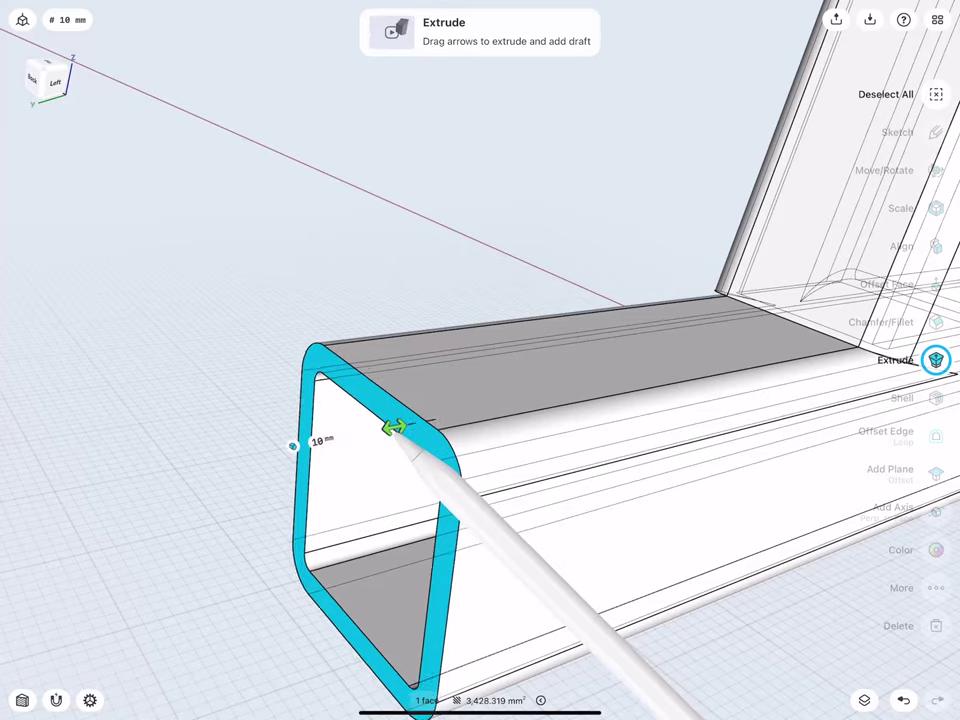
{"action": "left_click", "coordinate": [320, 441]}
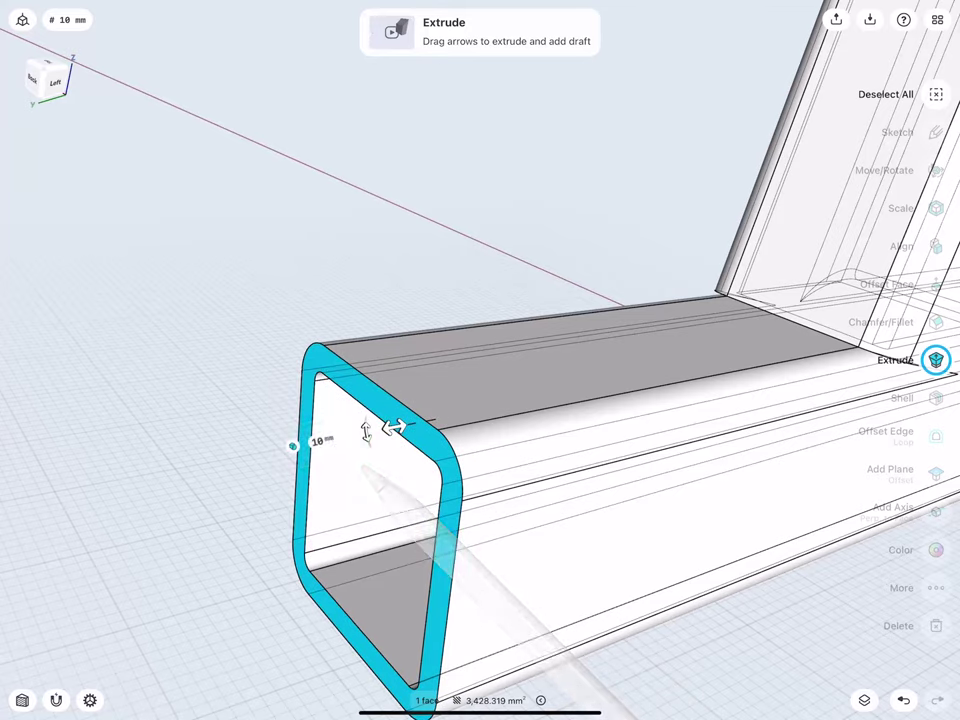
{"action": "left_click", "coordinate": [292, 446]}
{"action": "left_click", "coordinate": [266, 407]}
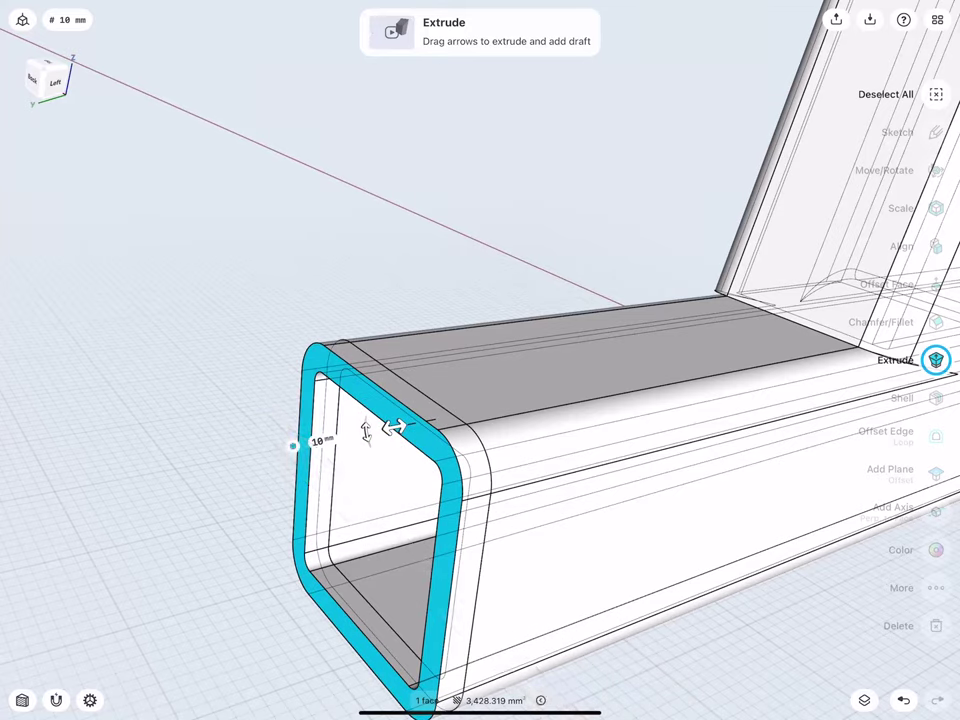
- Try offsetting the new ring's inner bottom face upward; clear the selection after it fails
{"action": "left_click", "coordinate": [255, 445]}
{"action": "left_click", "coordinate": [365, 615]}
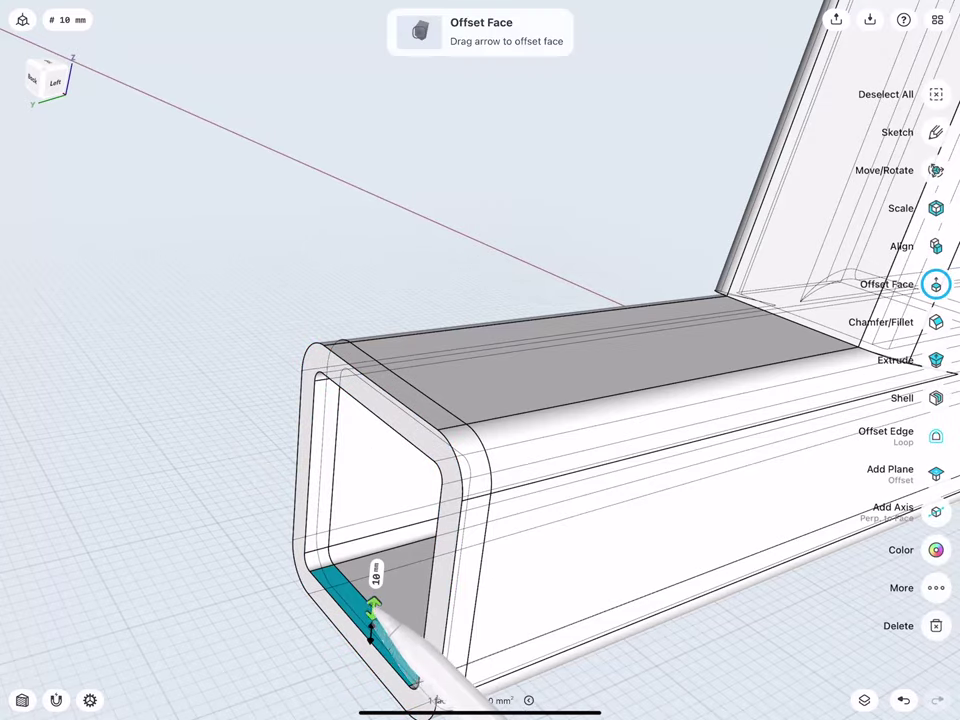
{"action": "left_click_drag", "start_coordinate": [371, 605], "coordinate": [392, 422]}
{"action": "left_click", "coordinate": [257, 332]}
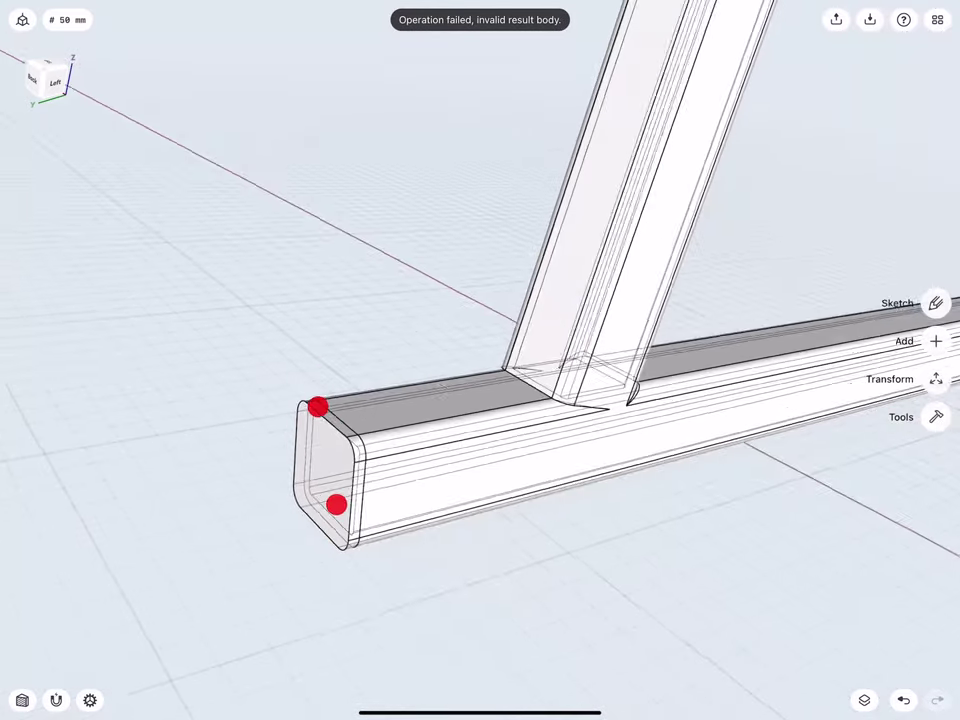
{"action": "left_click_drag", "start_coordinate": [336, 504], "coordinate": [349, 559]}
{"action": "mouse_move", "coordinate": [407, 509]}
{"action": "left_mouse_down"}
{"action": "mouse_move", "coordinate": [419, 494]}
{"action": "mouse_move", "coordinate": [457, 487]}
{"action": "mouse_move", "coordinate": [480, 499]}
{"action": "left_mouse_up"}
- Move Sketch plane 10 into the Sketches folder in the Items list
{"action": "left_click", "coordinate": [864, 700]}
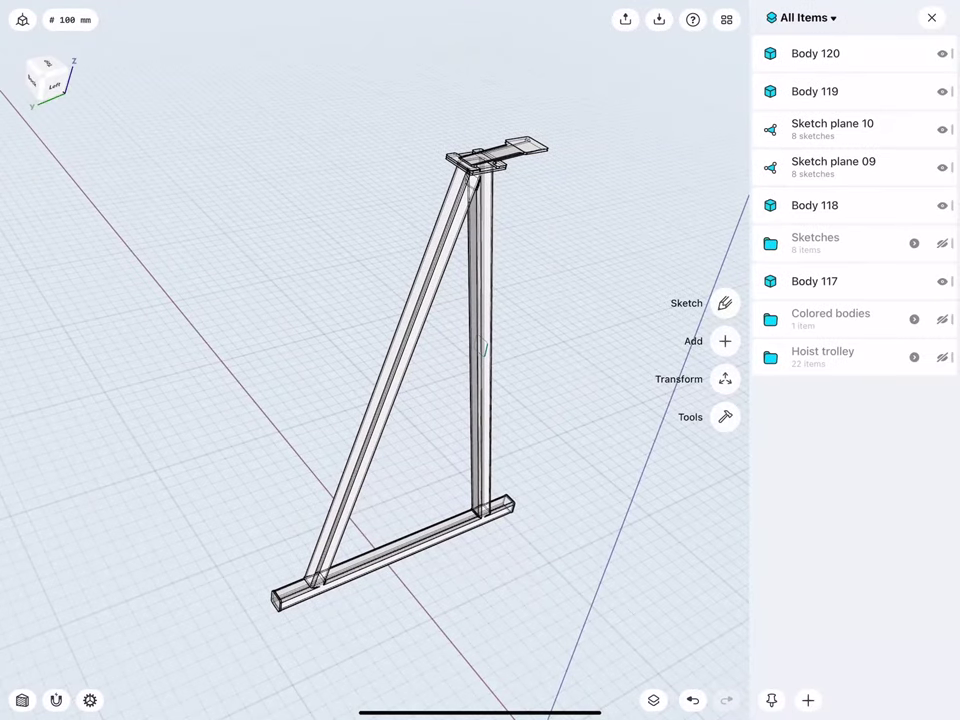
{"action": "left_click", "coordinate": [846, 165]}
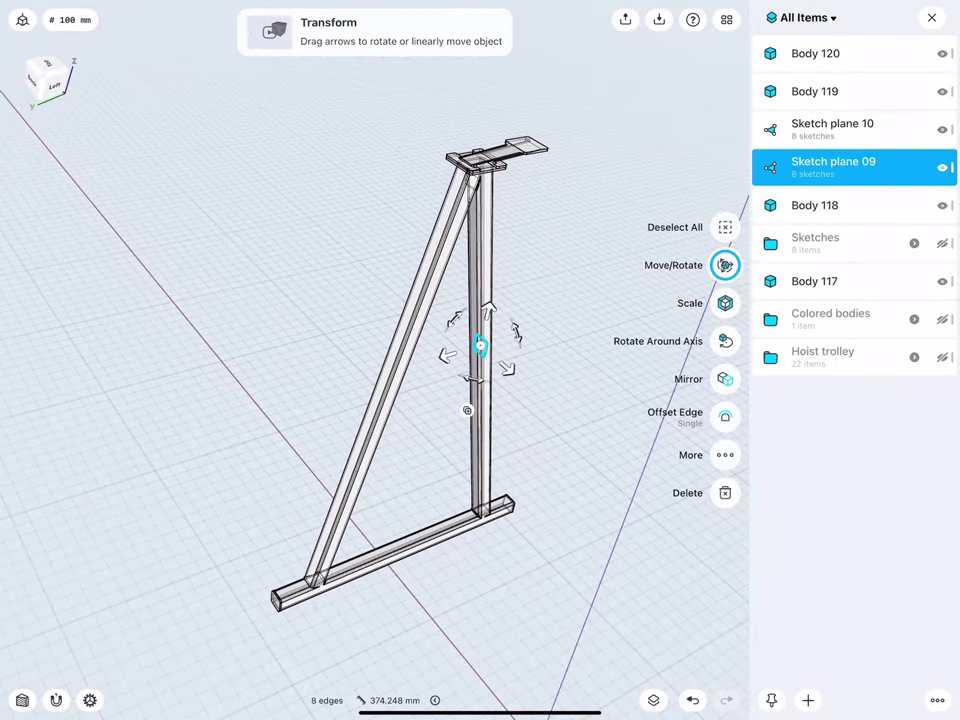
{"action": "left_click", "coordinate": [846, 161]}
{"action": "left_click", "coordinate": [842, 124]}
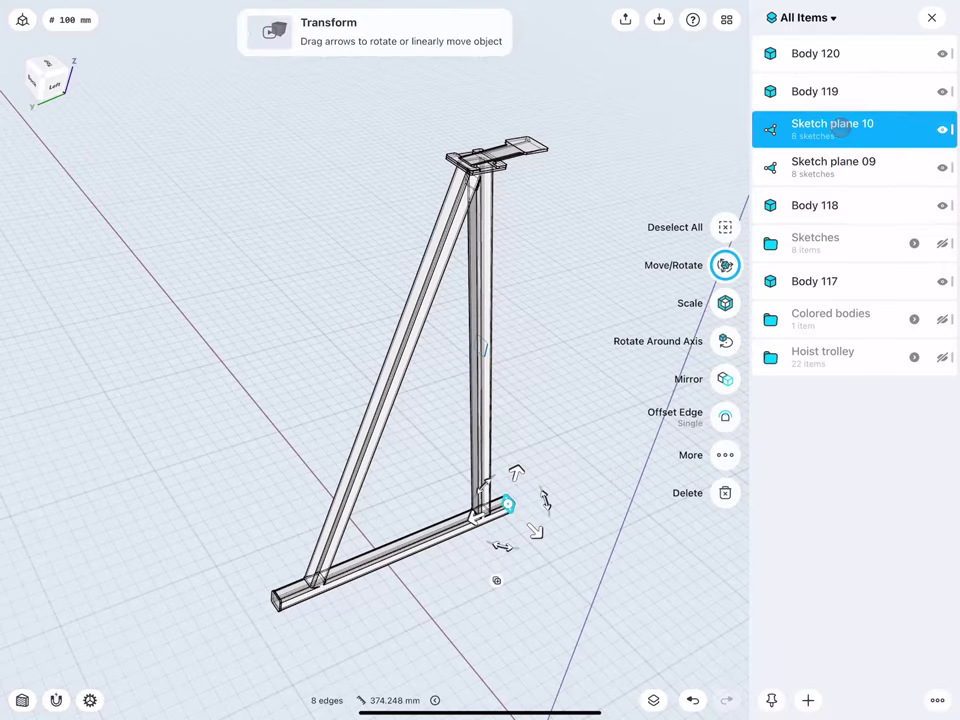
{"action": "left_click_drag", "start_coordinate": [846, 127], "coordinate": [840, 280]}
{"action": "left_click", "coordinate": [214, 424]}
- Group Bodies 117–120 into a new folder and rename it 'Bodies'
{"action": "left_click", "coordinate": [838, 249]}
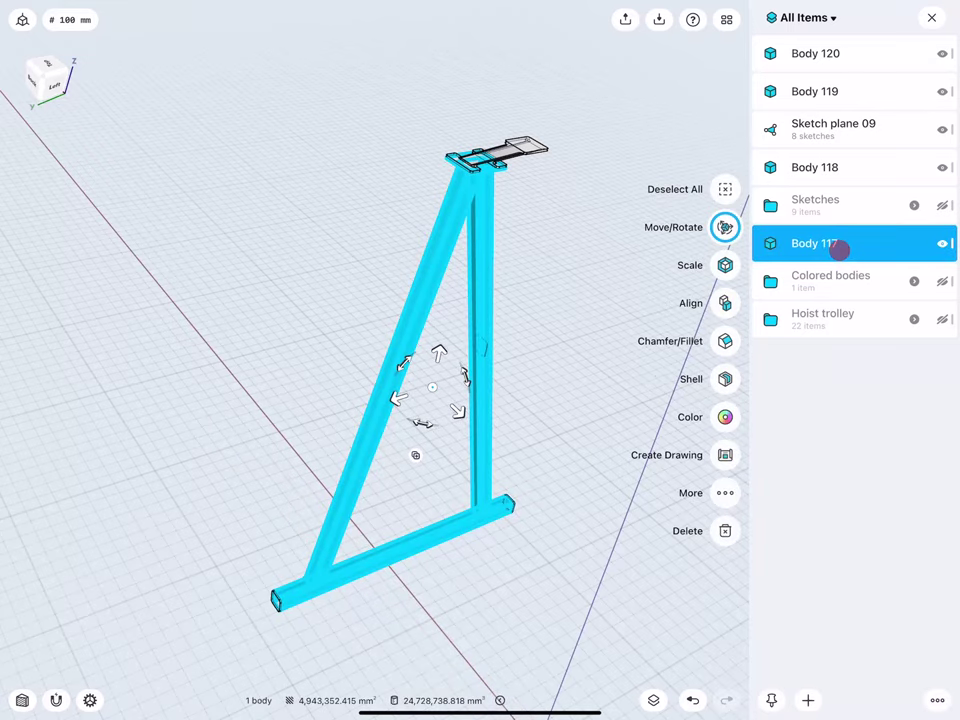
{"action": "left_click", "coordinate": [838, 167]}
{"action": "left_click", "coordinate": [838, 91]}
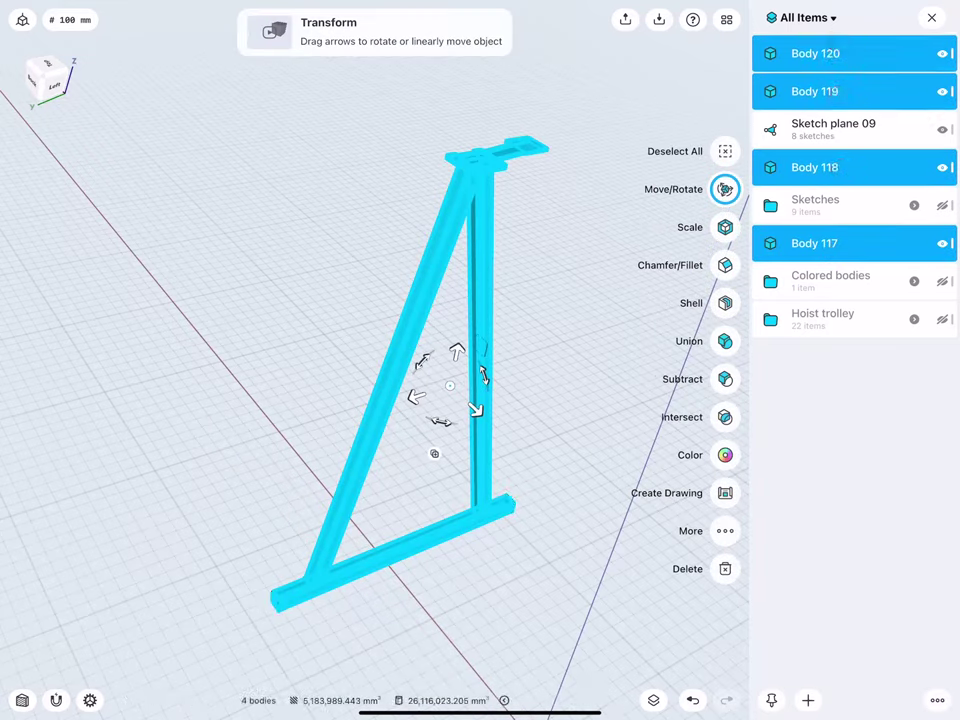
{"action": "left_click", "coordinate": [808, 698]}
{"action": "left_click", "coordinate": [823, 634]}
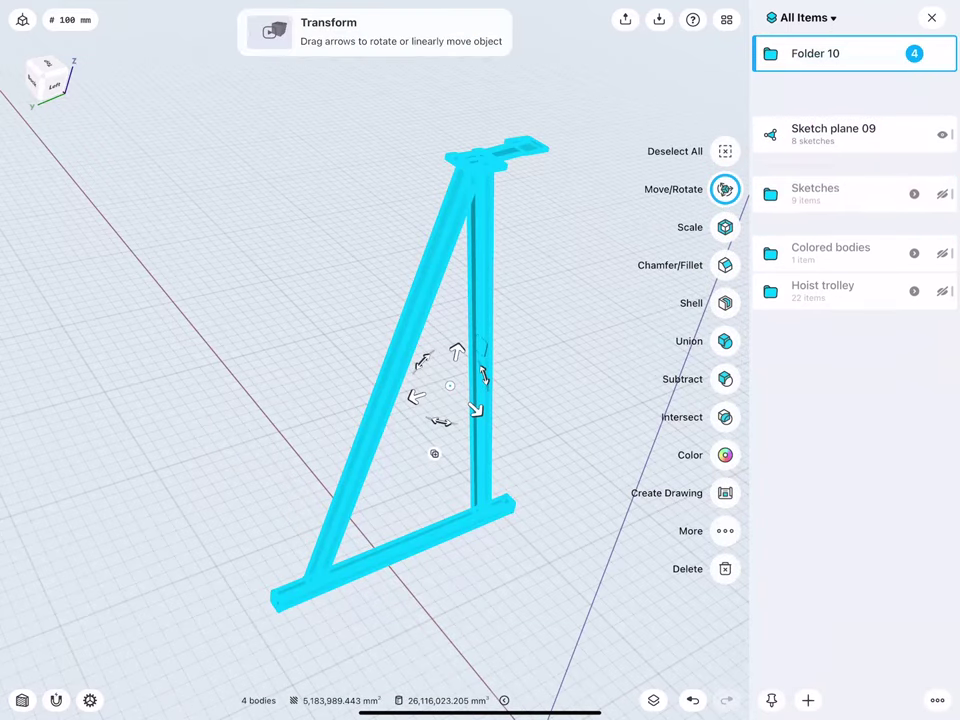
{"action": "left_click", "coordinate": [390, 535]}
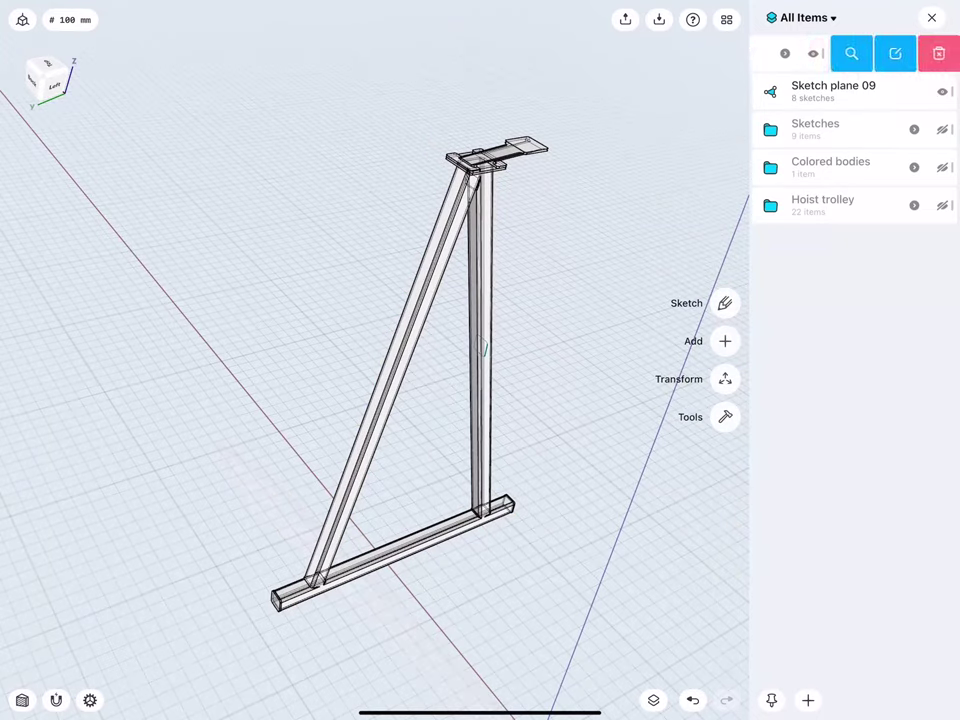
{"action": "left_click", "coordinate": [895, 53]}
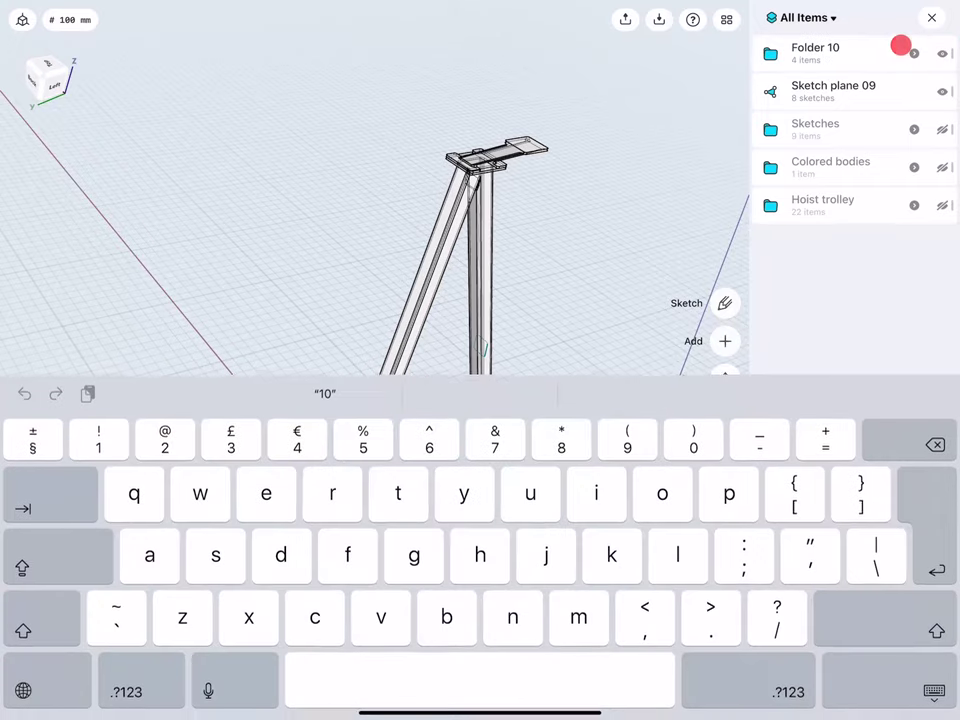
{"action": "type", "text": "Bodi"}
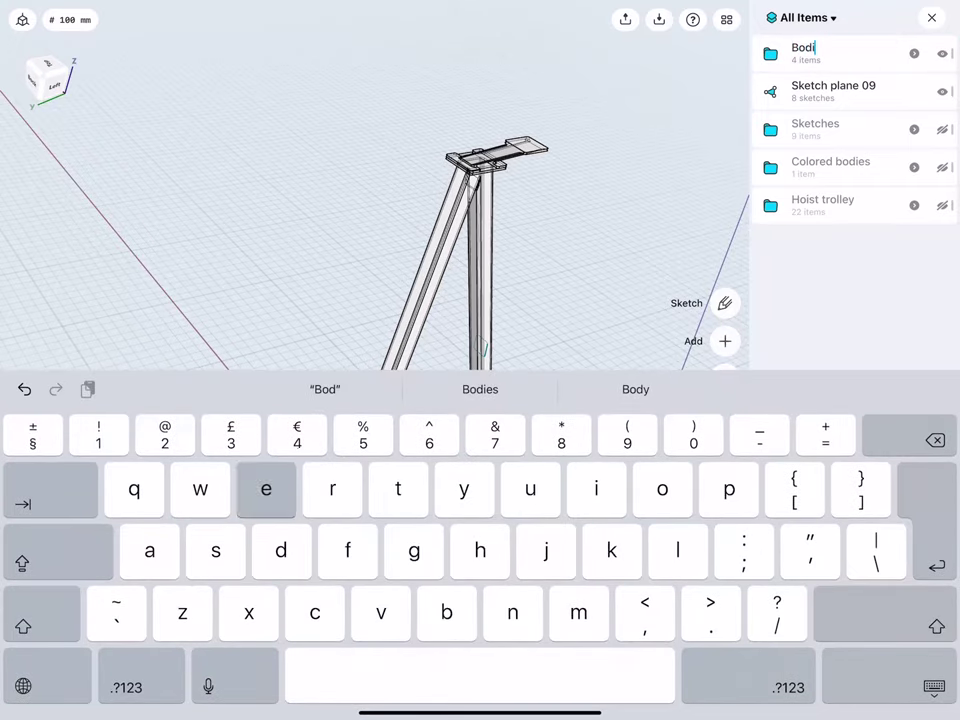
{"action": "type", "text": "es"}
{"action": "key", "text": "Return"}
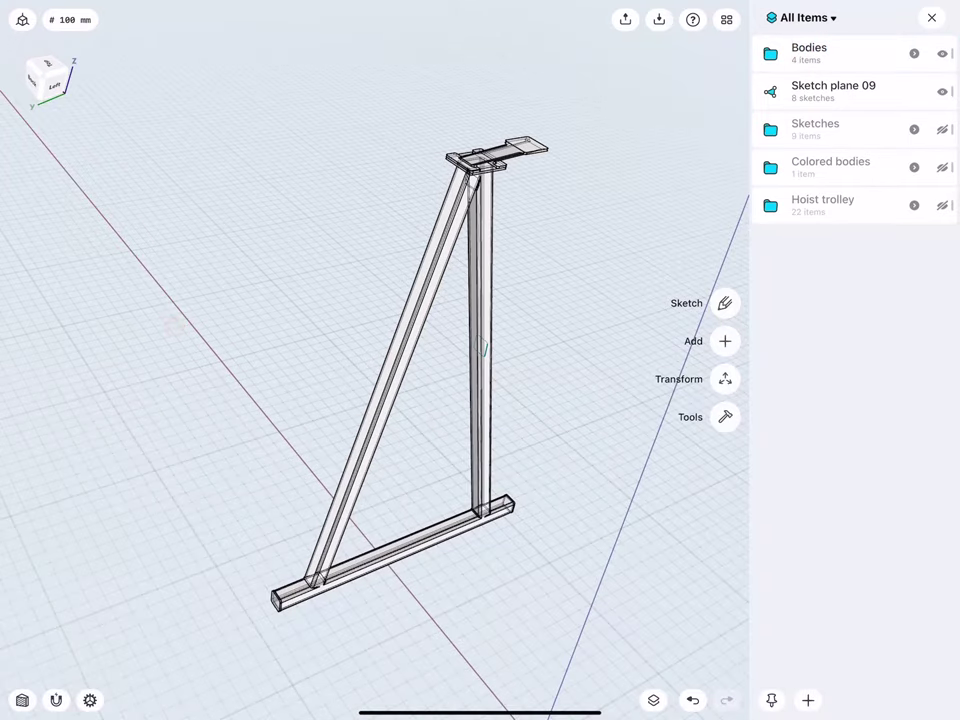
{"action": "middle_click_drag", "start_coordinate": [330, 400], "coordinate": [308, 336]}
- Hide the other bodies and extrude the small sketch profile into a 600 mm bar
{"action": "left_click", "coordinate": [942, 53]}
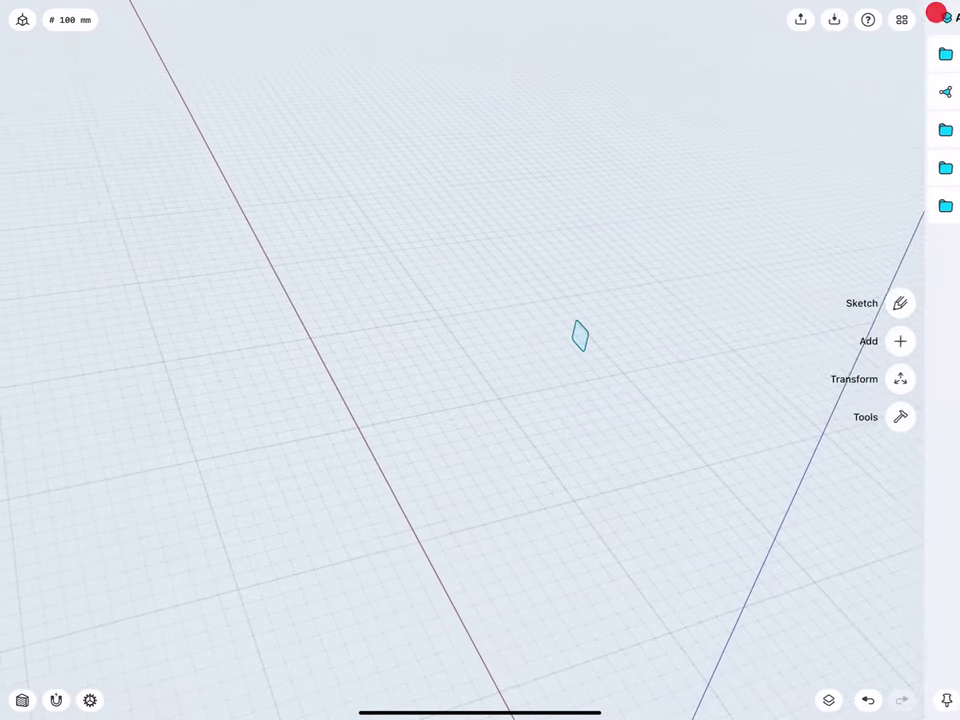
{"action": "mouse_move", "coordinate": [529, 360]}
{"action": "middle_mouse_down"}
{"action": "mouse_move", "coordinate": [470, 379]}
{"action": "mouse_move", "coordinate": [482, 368]}
{"action": "middle_mouse_up"}
{"action": "left_click", "coordinate": [545, 350]}
{"action": "left_click_drag", "start_coordinate": [572, 316], "coordinate": [283, 403]}
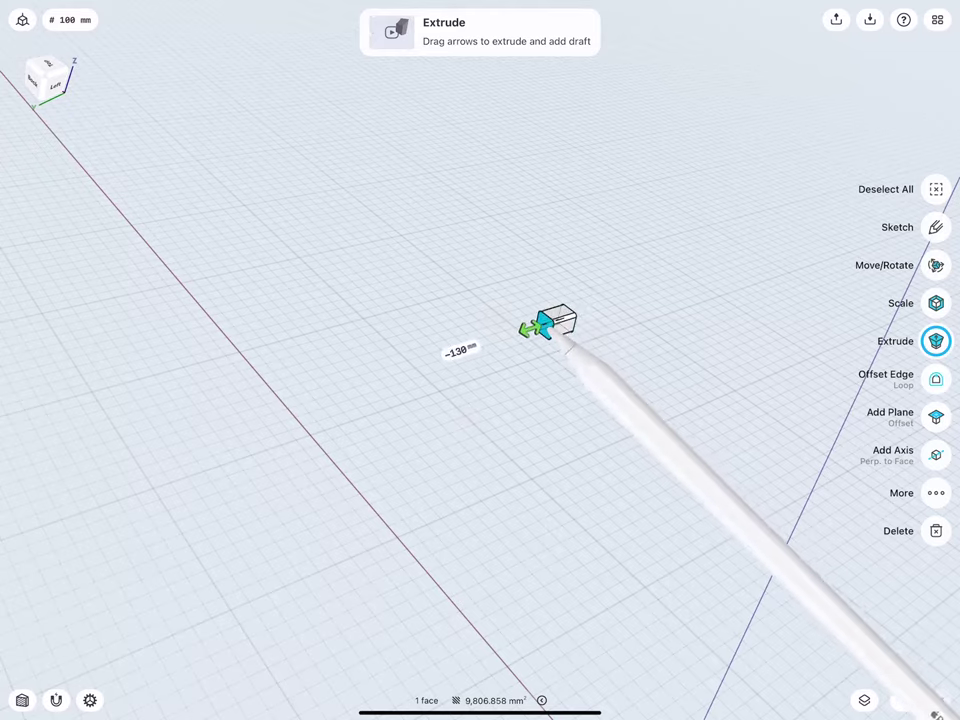
{"action": "left_click", "coordinate": [430, 358]}
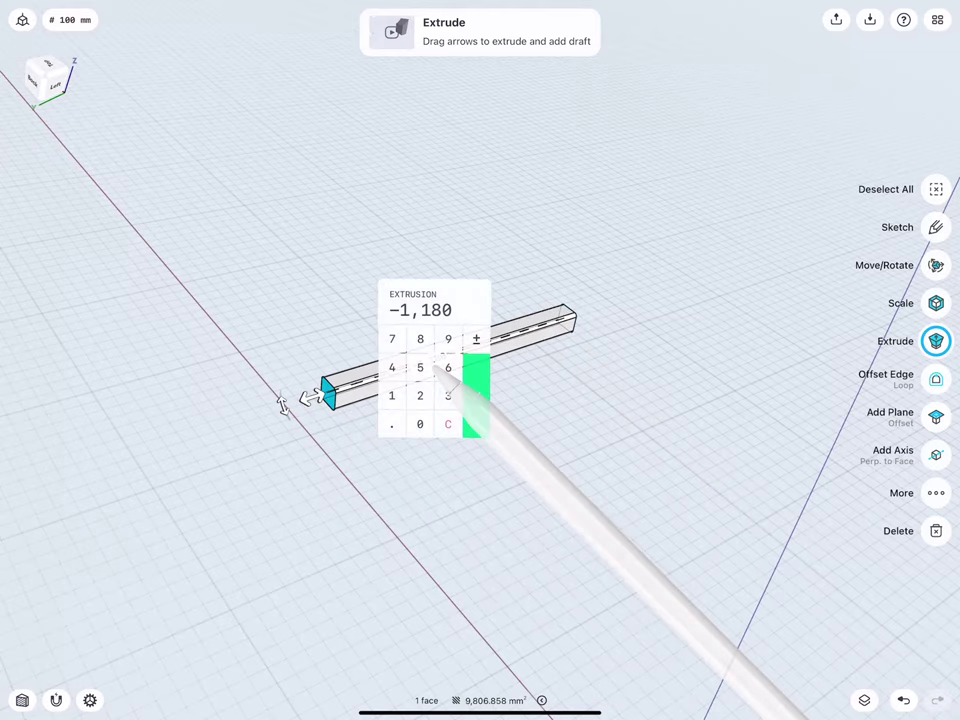
{"action": "type", "text": "600"}
{"action": "left_click", "coordinate": [474, 395]}
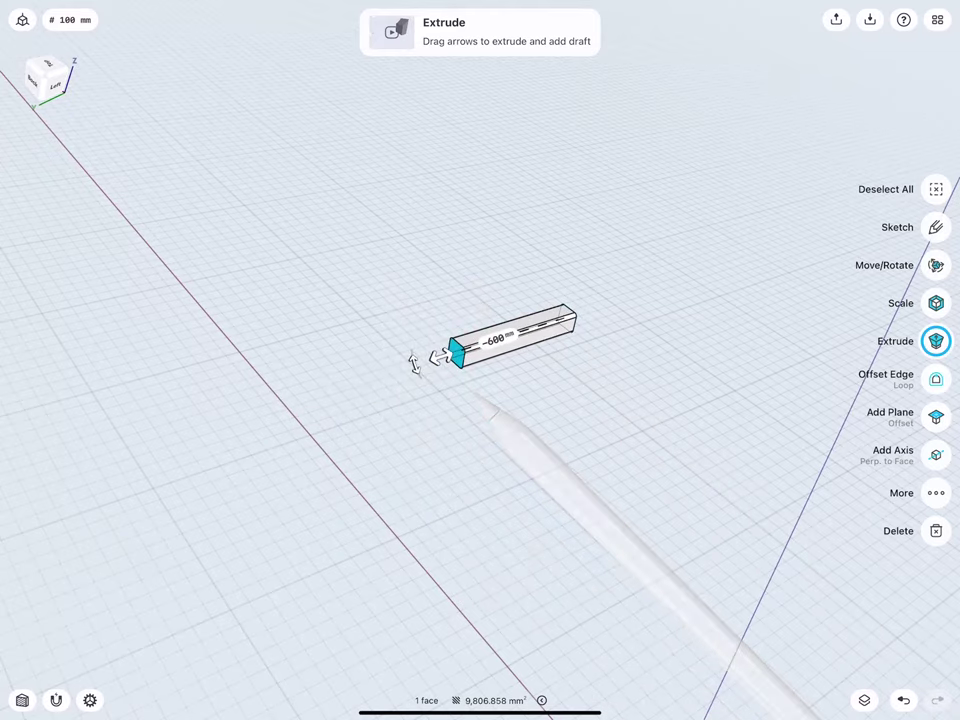
{"action": "left_click", "coordinate": [382, 303]}
- Shell the bar to 10 mm walls, removing both end faces so the tube is open
{"action": "mouse_move", "coordinate": [400, 330]}
{"action": "middle_mouse_down"}
{"action": "mouse_move", "coordinate": [430, 374]}
{"action": "mouse_move", "coordinate": [388, 372]}
{"action": "mouse_move", "coordinate": [392, 328]}
{"action": "middle_mouse_up"}
{"action": "left_click", "coordinate": [445, 415]}
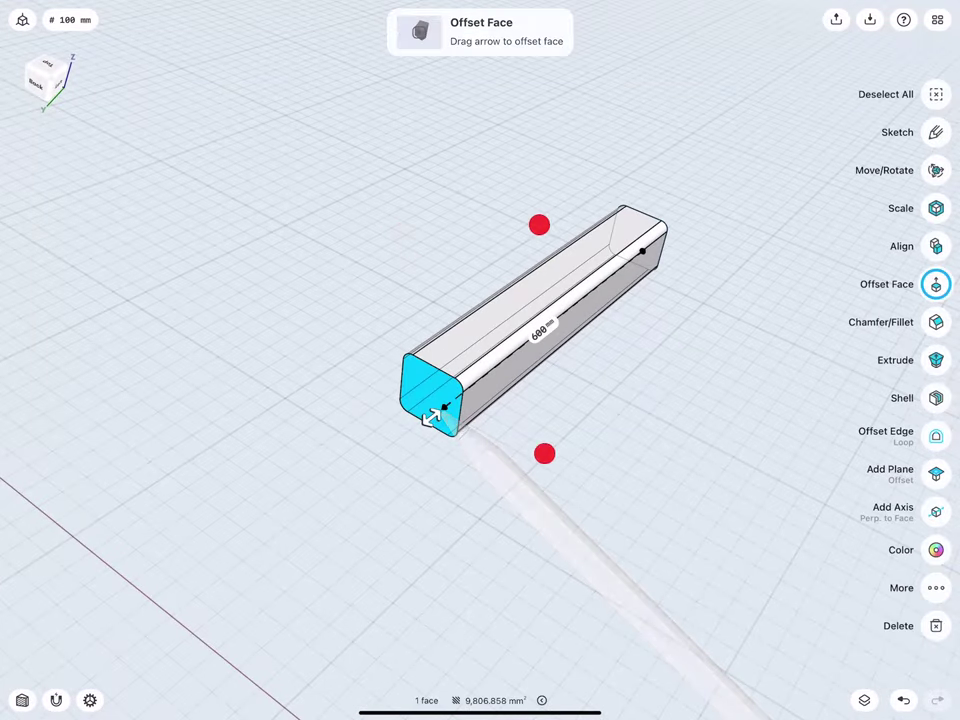
{"action": "middle_click_drag", "start_coordinate": [541, 337], "coordinate": [385, 304]}
{"action": "mouse_move", "coordinate": [452, 341]}
{"action": "middle_mouse_down"}
{"action": "mouse_move", "coordinate": [428, 369]}
{"action": "mouse_move", "coordinate": [462, 410]}
{"action": "mouse_move", "coordinate": [443, 396]}
{"action": "mouse_move", "coordinate": [390, 459]}
{"action": "middle_mouse_up"}
{"action": "left_click", "coordinate": [567, 417]}
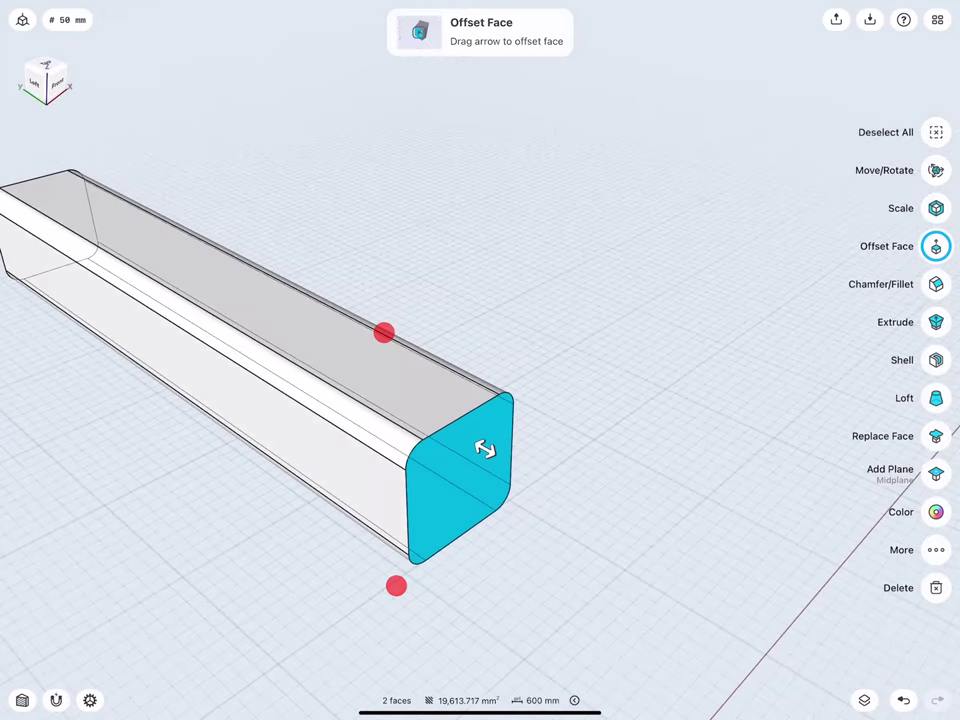
{"action": "left_click", "coordinate": [937, 359]}
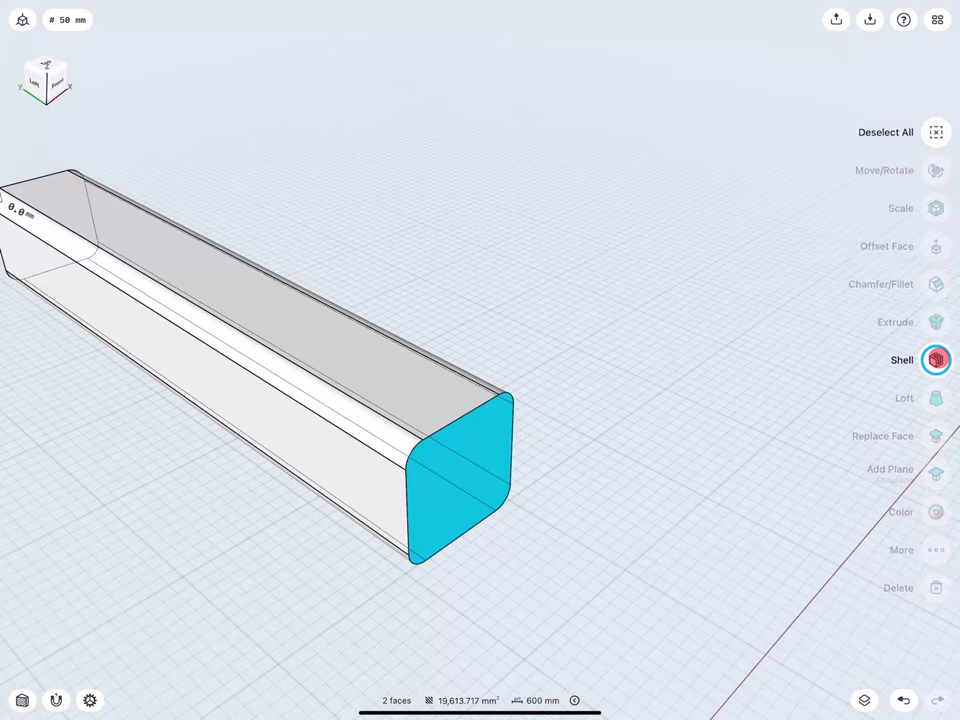
{"action": "mouse_move", "coordinate": [531, 369]}
{"action": "middle_mouse_down"}
{"action": "mouse_move", "coordinate": [247, 257]}
{"action": "mouse_move", "coordinate": [257, 260]}
{"action": "middle_mouse_up"}
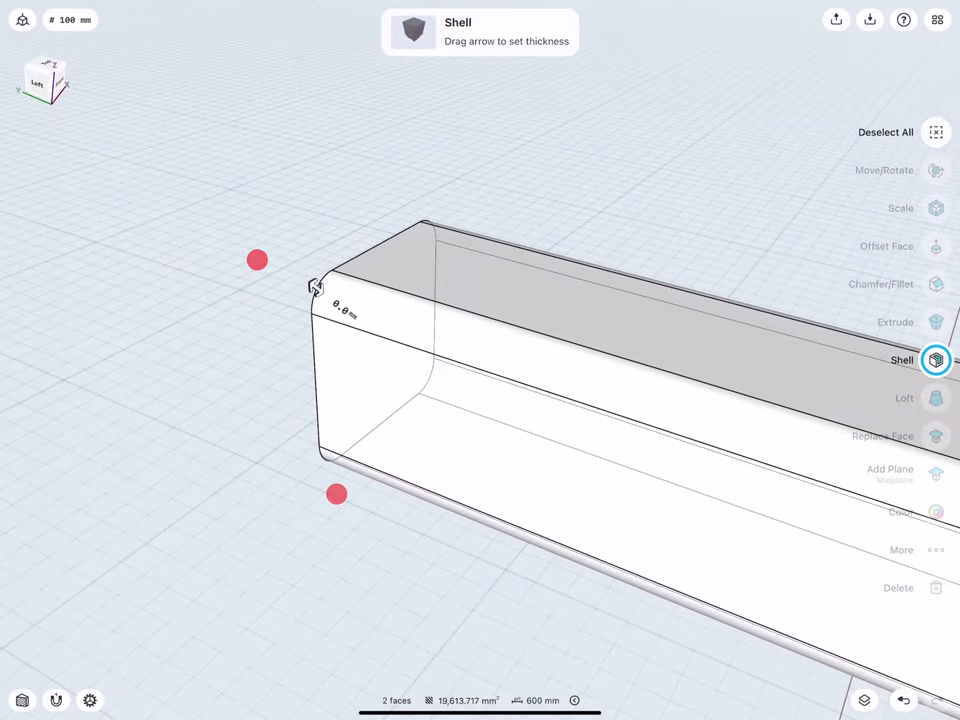
{"action": "left_click_drag", "start_coordinate": [314, 287], "coordinate": [327, 294]}
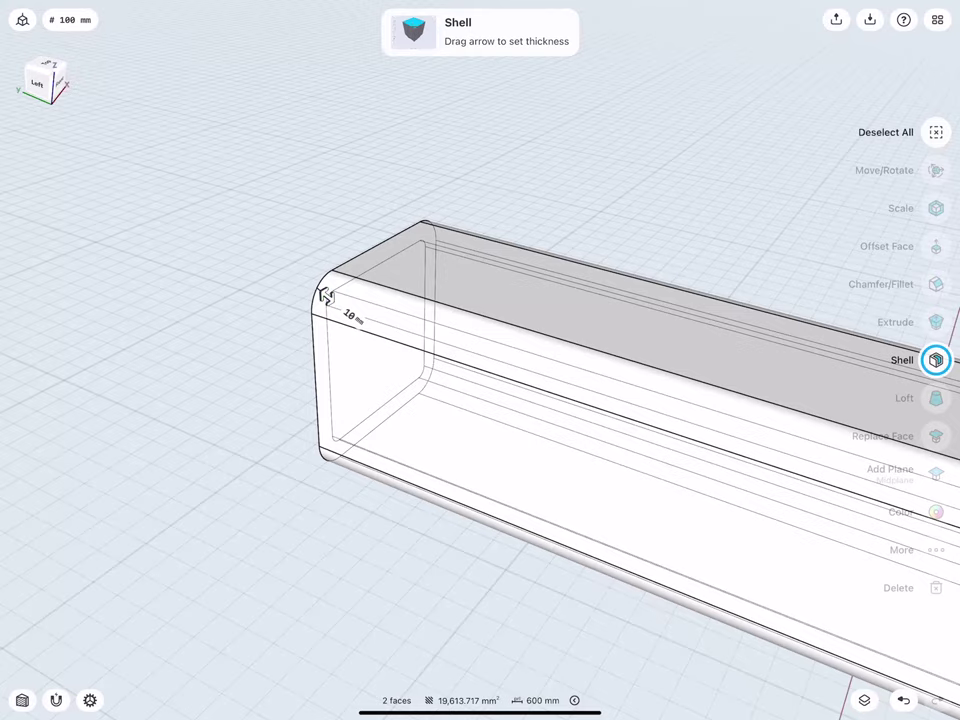
{"action": "left_click", "coordinate": [347, 315]}
{"action": "left_click", "coordinate": [396, 355]}
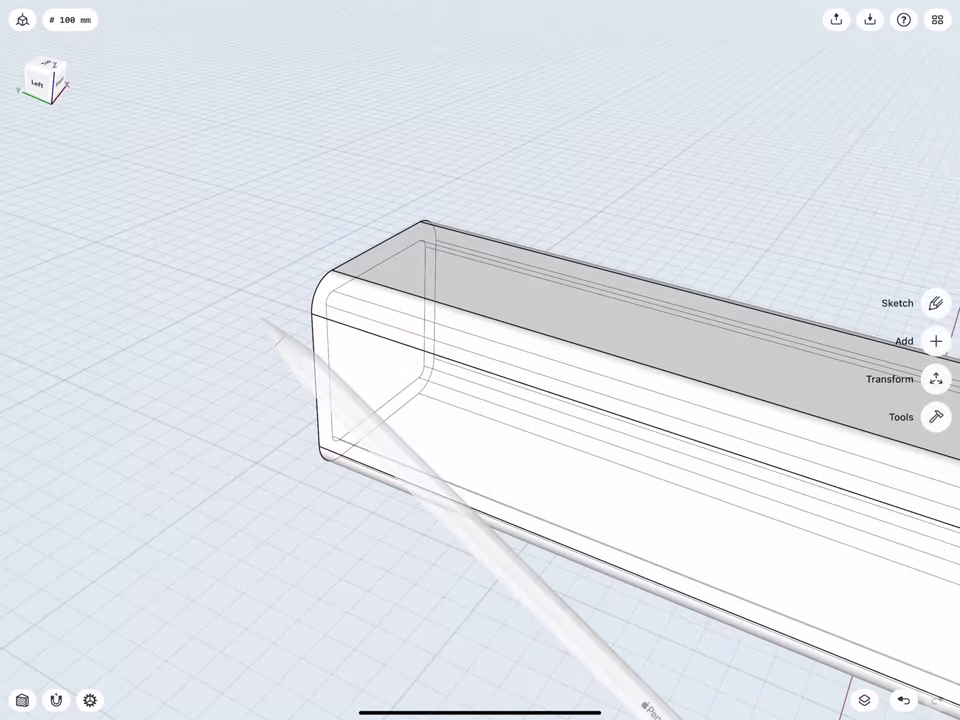
{"action": "scroll", "coordinate": [353, 392], "scroll_direction": "down", "scroll_amount": 5}
{"action": "middle_click_drag", "start_coordinate": [353, 392], "coordinate": [437, 439]}
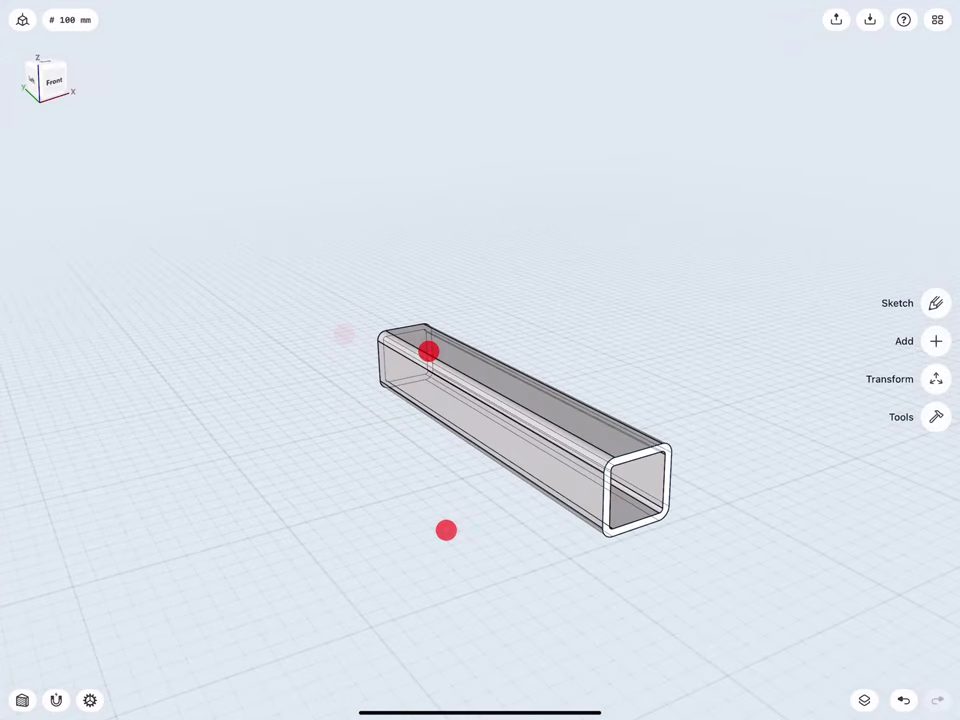
- Unhide the A-frame legs in the Bodies folder
{"action": "left_click", "coordinate": [870, 700]}
{"action": "scroll", "coordinate": [365, 467], "scroll_direction": "down", "scroll_amount": 3}
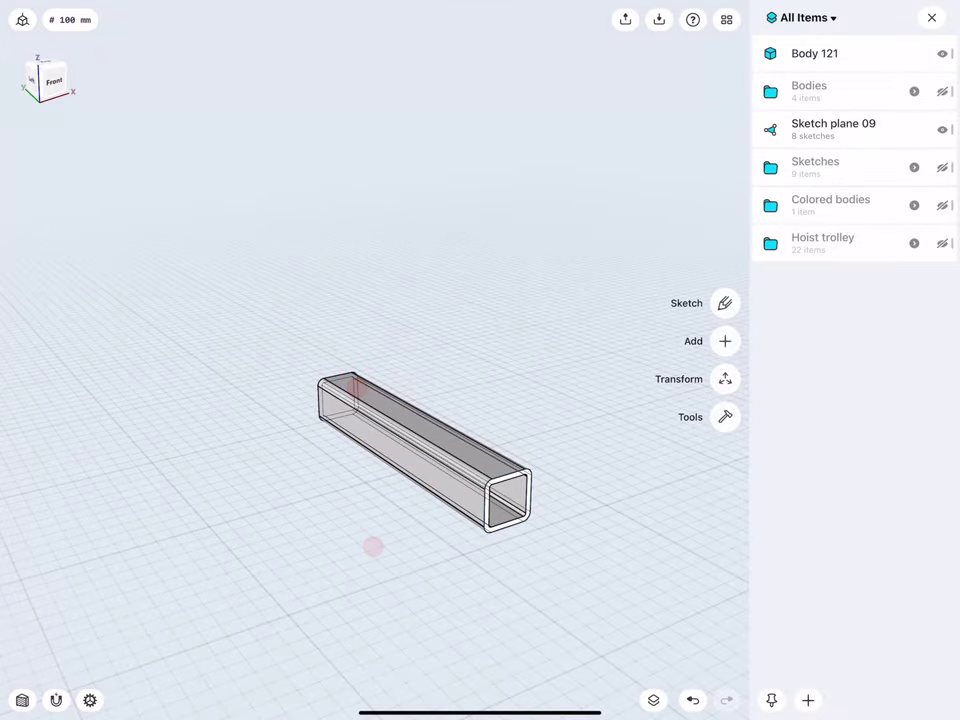
{"action": "left_click", "coordinate": [944, 91]}
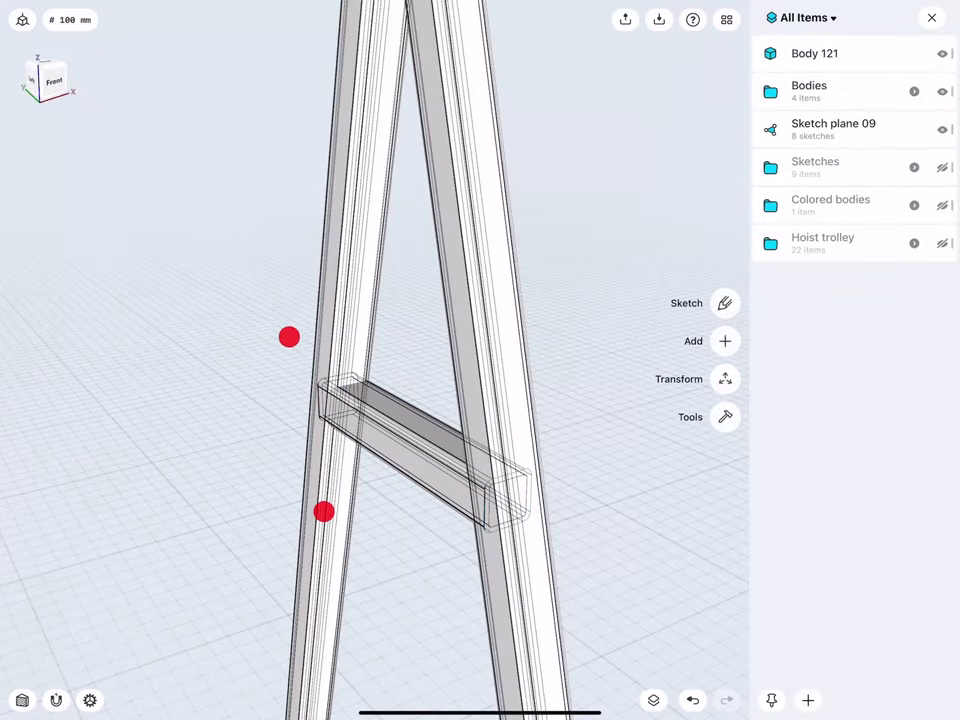
{"action": "middle_click_drag", "start_coordinate": [306, 425], "coordinate": [322, 431]}
{"action": "left_click", "coordinate": [931, 17]}
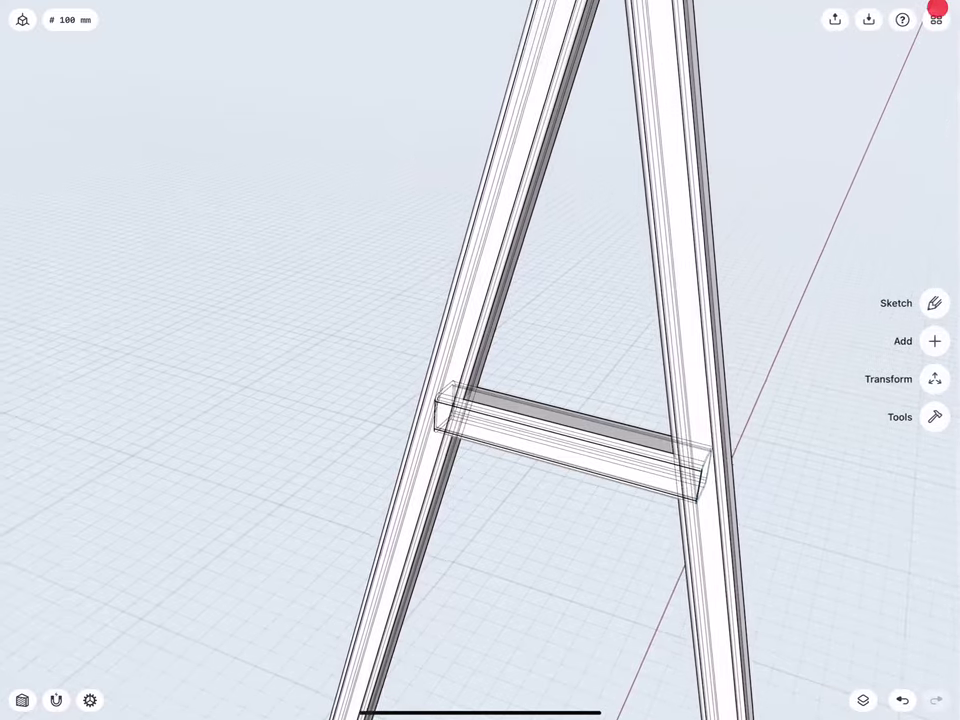
{"action": "middle_click_drag", "start_coordinate": [343, 328], "coordinate": [332, 328]}
- Subtract the legs from the crossbar tube, keeping the removed leg bodies as originals
{"action": "left_click", "coordinate": [932, 419]}
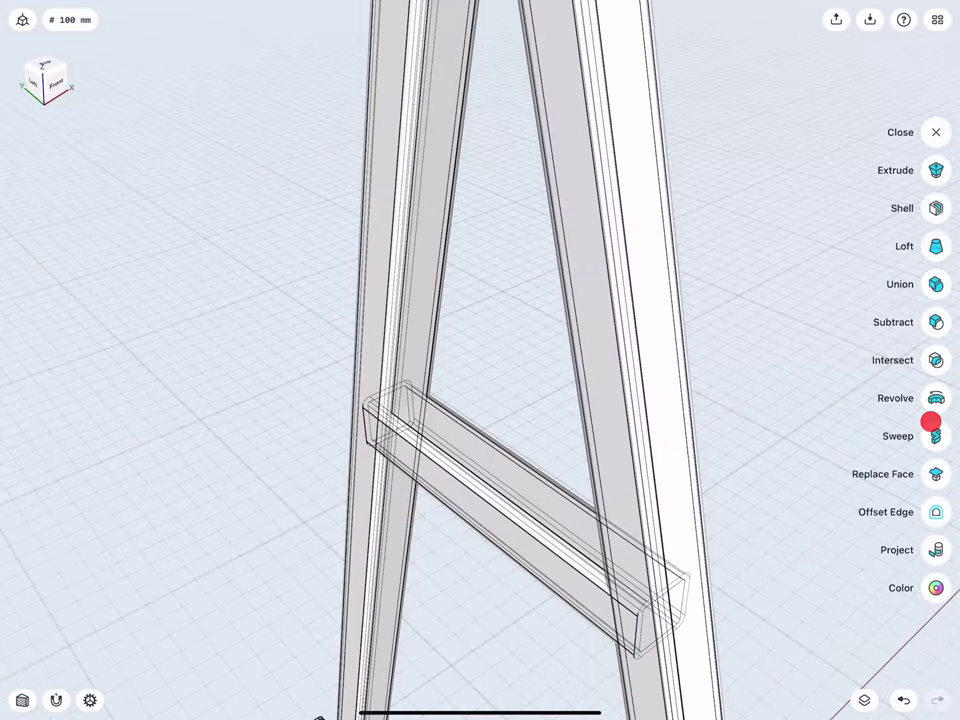
{"action": "middle_click_drag", "start_coordinate": [480, 470], "coordinate": [467, 468]}
{"action": "left_click", "coordinate": [934, 325]}
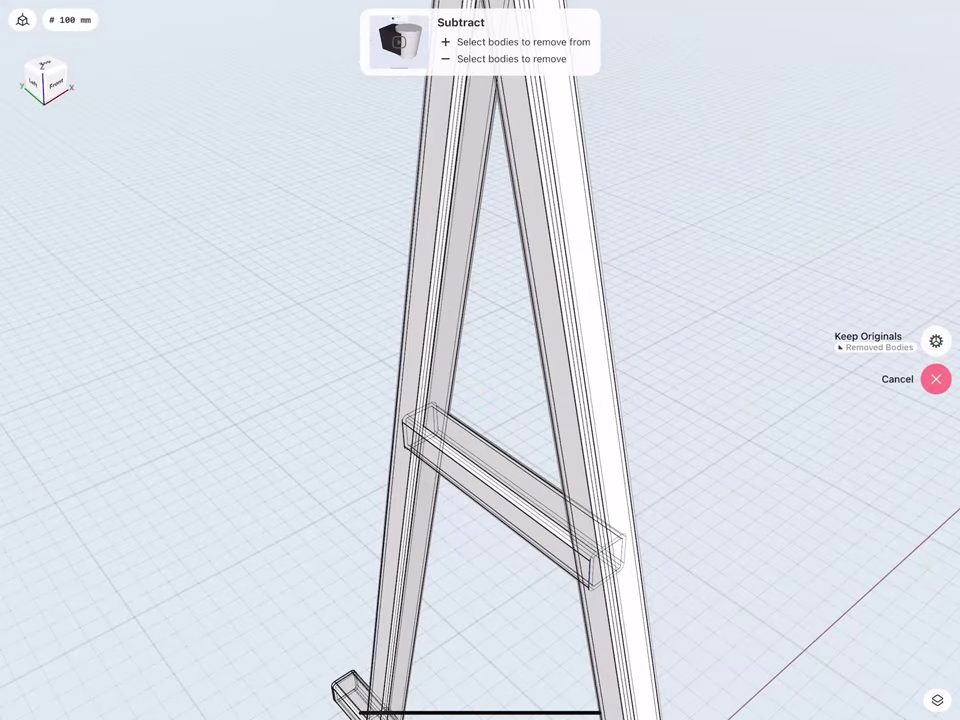
{"action": "left_click", "coordinate": [876, 336]}
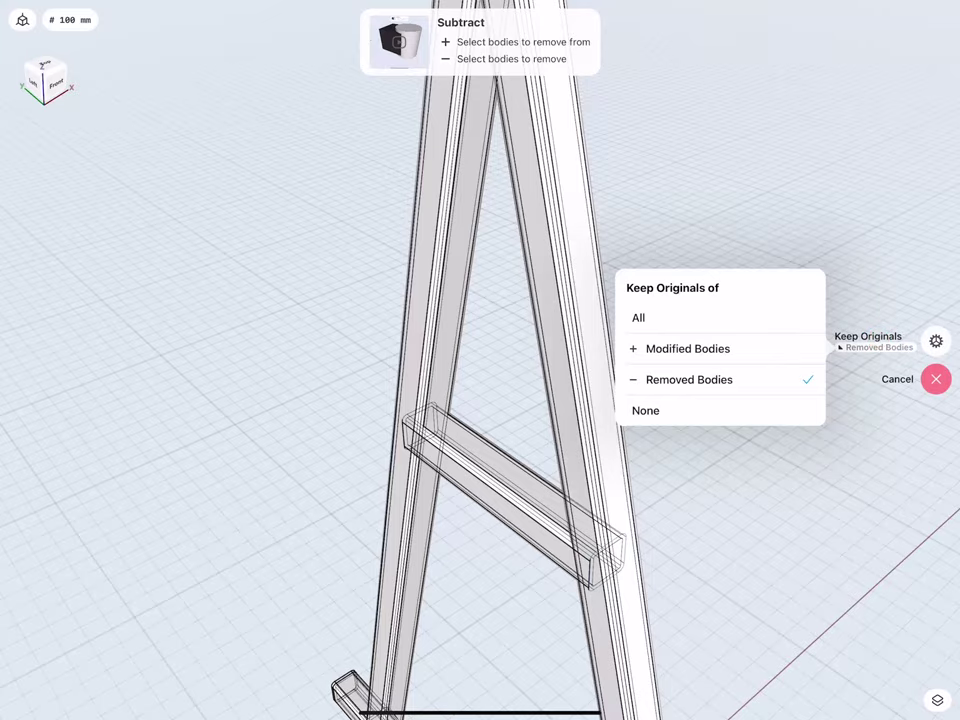
{"action": "left_click", "coordinate": [716, 379]}
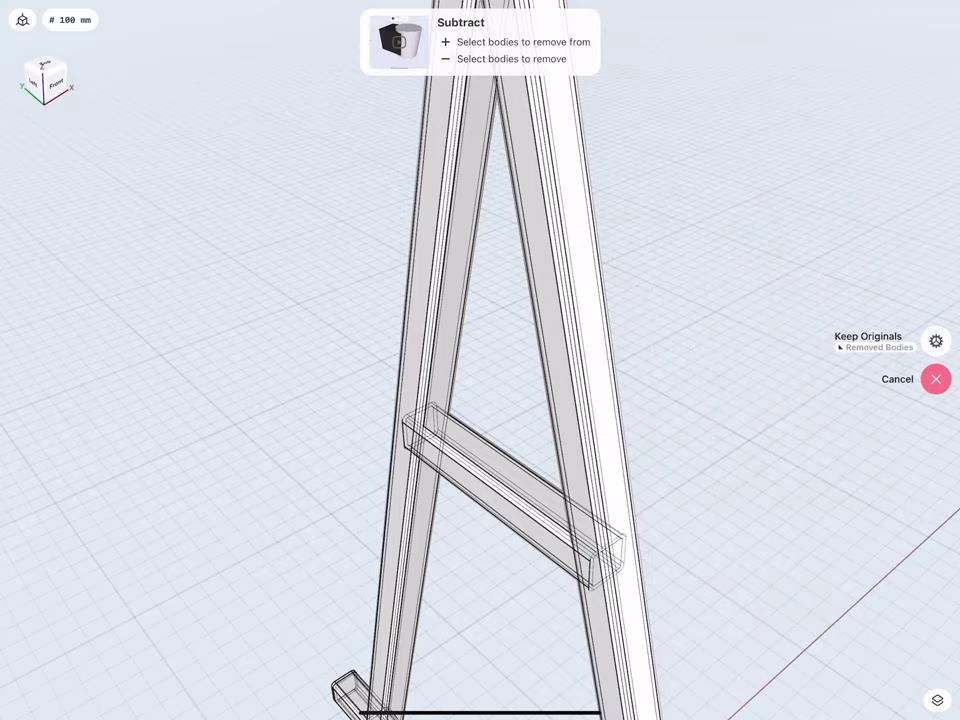
{"action": "middle_click_drag", "start_coordinate": [389, 421], "coordinate": [352, 400]}
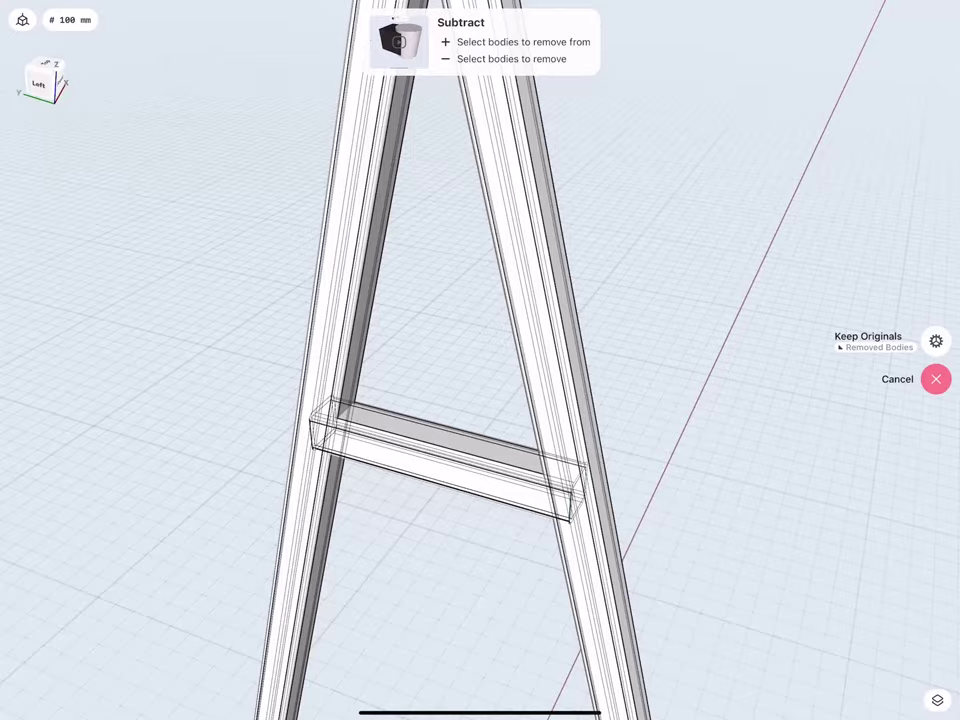
{"action": "middle_click_drag", "start_coordinate": [306, 341], "coordinate": [339, 517]}
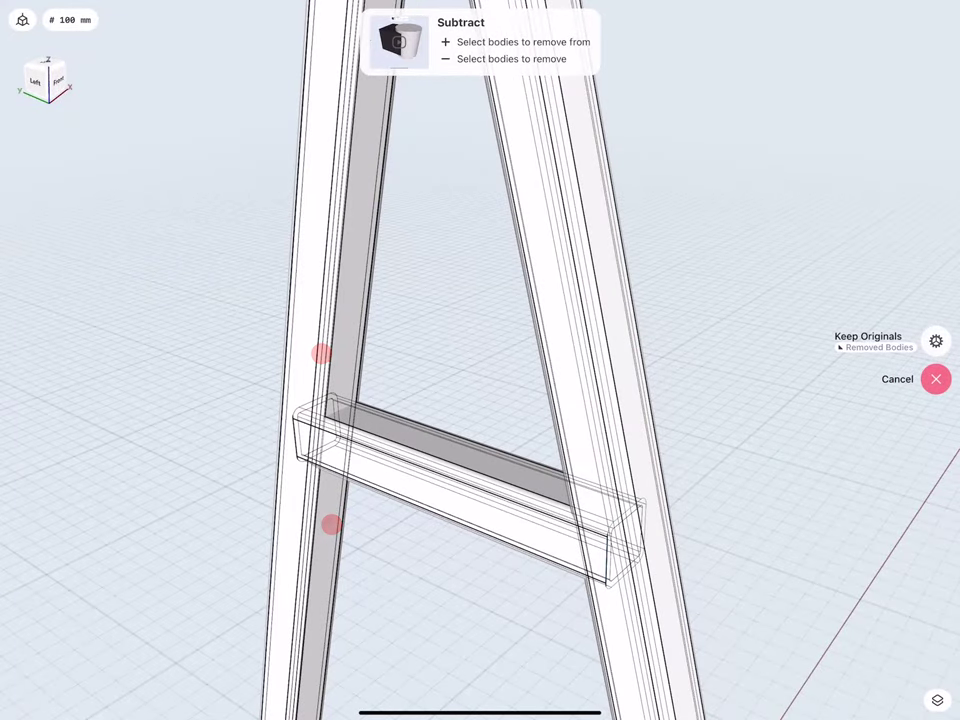
{"action": "left_click", "coordinate": [391, 430]}
{"action": "left_click", "coordinate": [345, 307]}
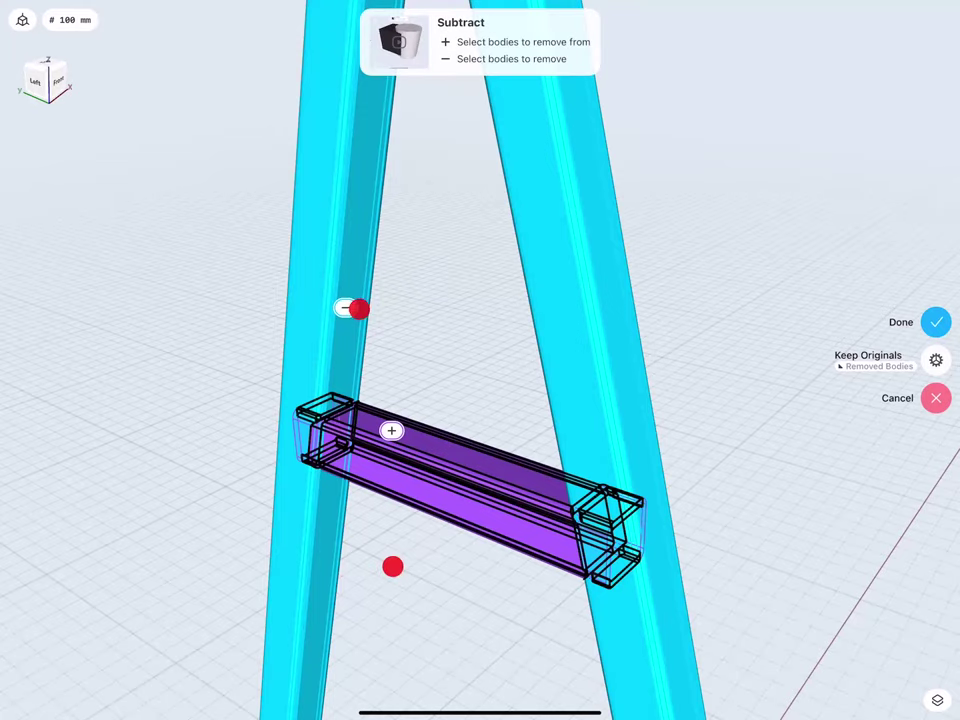
{"action": "middle_click_drag", "start_coordinate": [358, 308], "coordinate": [404, 323]}
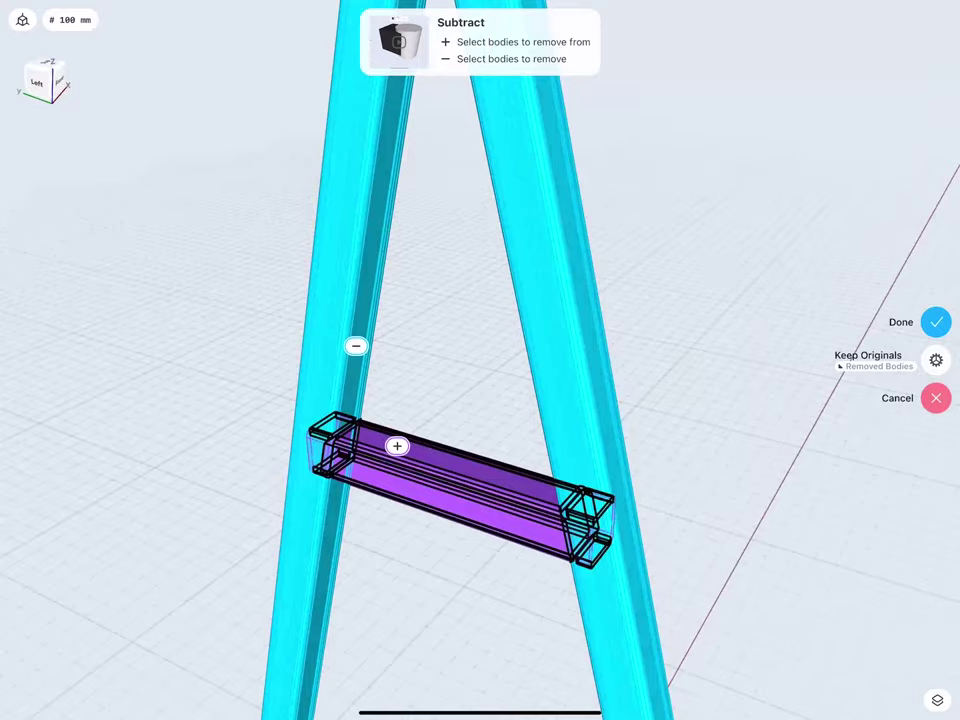
{"action": "left_click", "coordinate": [936, 322]}
{"action": "middle_click_drag", "start_coordinate": [345, 289], "coordinate": [381, 274]}
{"action": "left_click", "coordinate": [864, 700]}
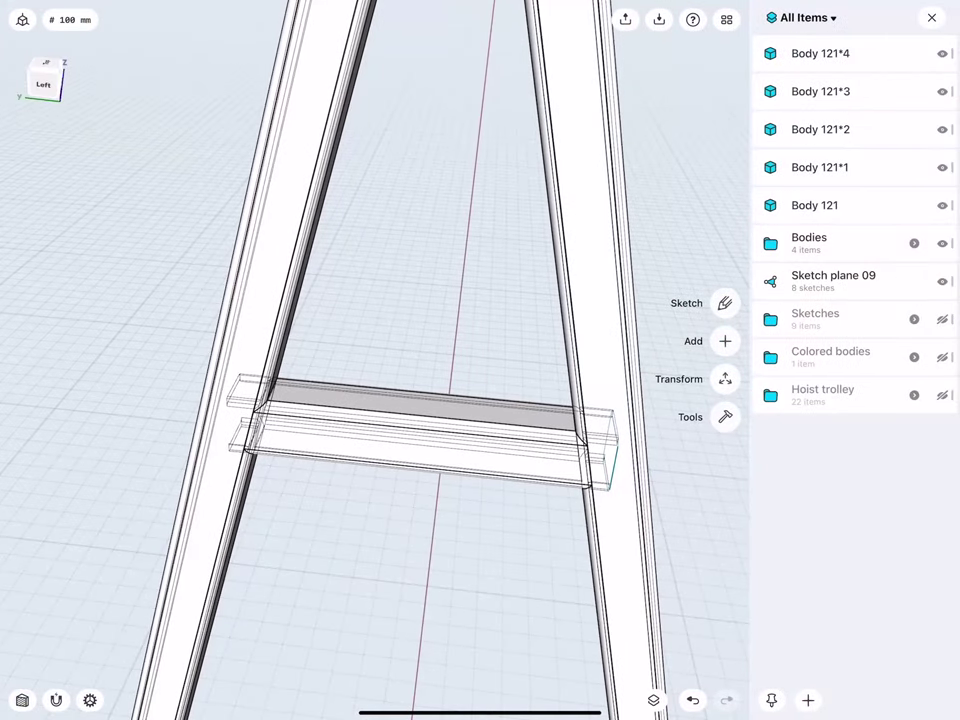
- Hide the A-frame legs and delete the two left-end offcuts of the crossbar
{"action": "left_click", "coordinate": [942, 243]}
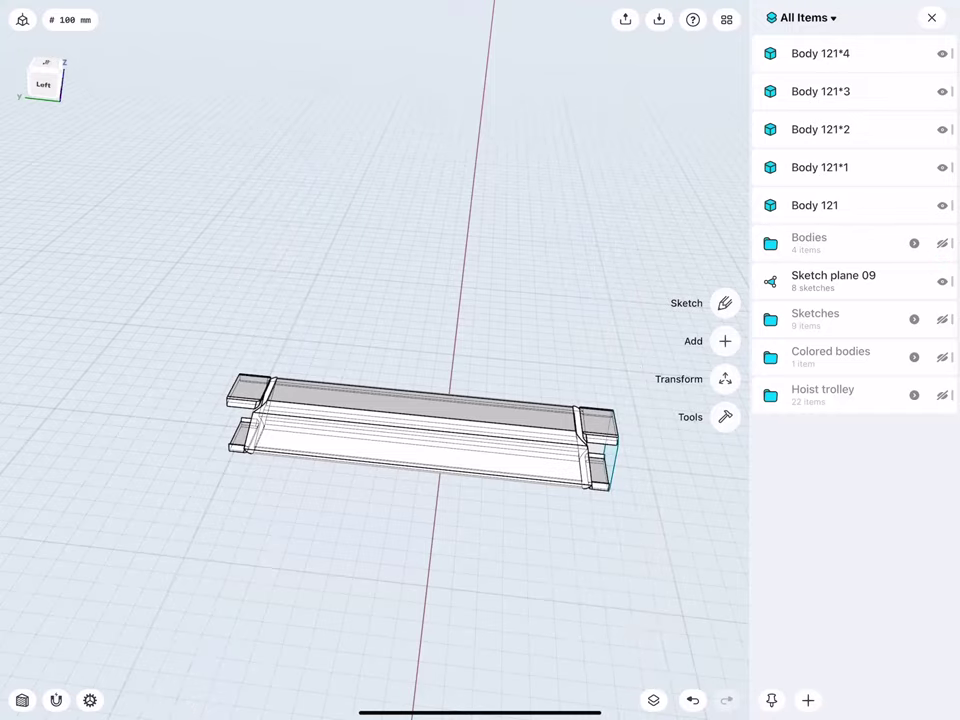
{"action": "middle_click_drag", "start_coordinate": [229, 354], "coordinate": [309, 341]}
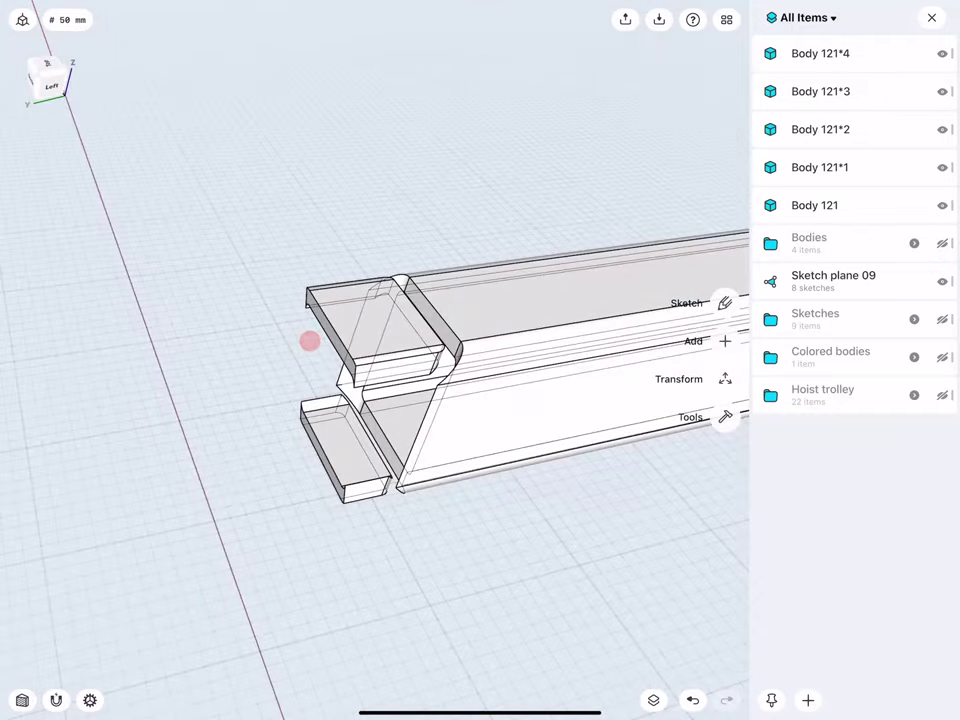
{"action": "left_click", "coordinate": [343, 440]}
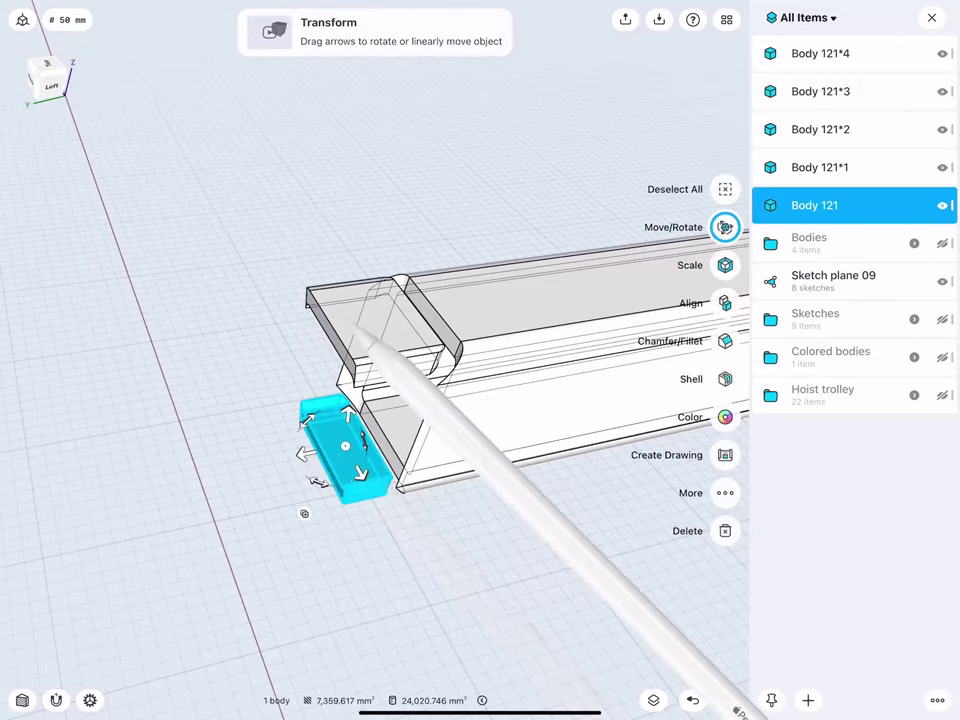
{"action": "left_click", "coordinate": [375, 300]}
{"action": "left_click", "coordinate": [726, 525]}
- Delete the two right-end offcuts of the crossbar
{"action": "middle_click_drag", "start_coordinate": [383, 382], "coordinate": [290, 383]}
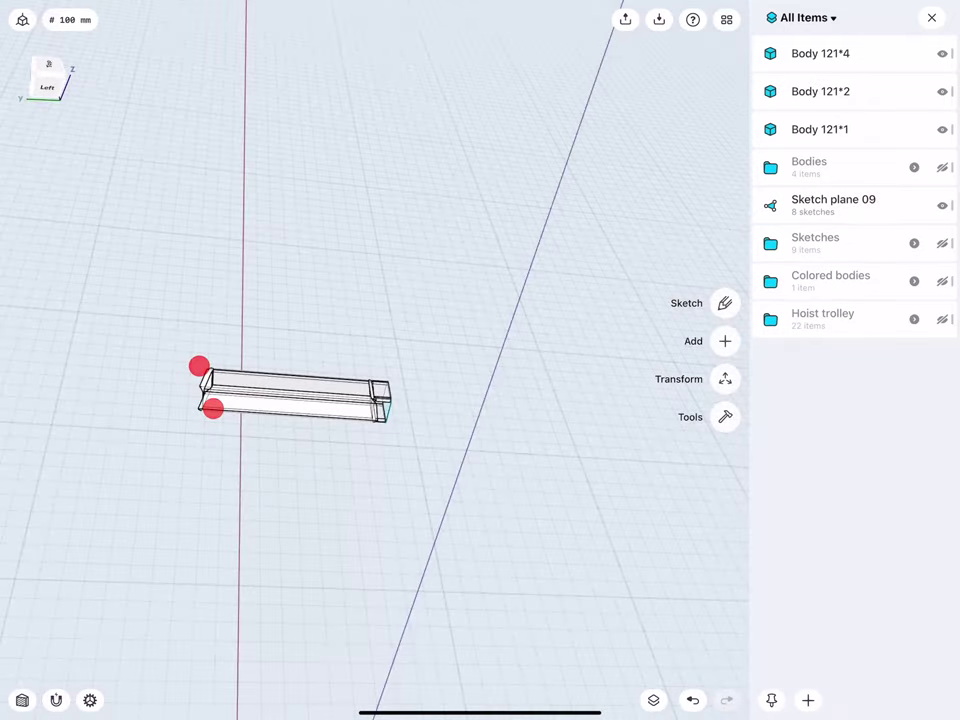
{"action": "middle_click_drag", "start_coordinate": [275, 297], "coordinate": [264, 289]}
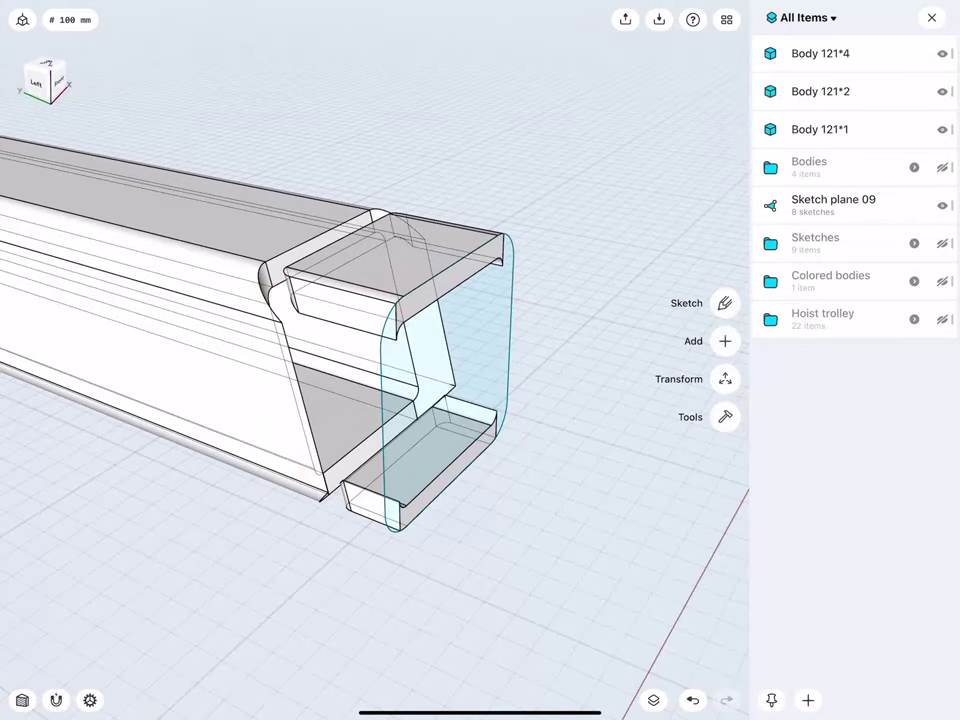
{"action": "left_click", "coordinate": [400, 495]}
{"action": "left_click", "coordinate": [345, 280]}
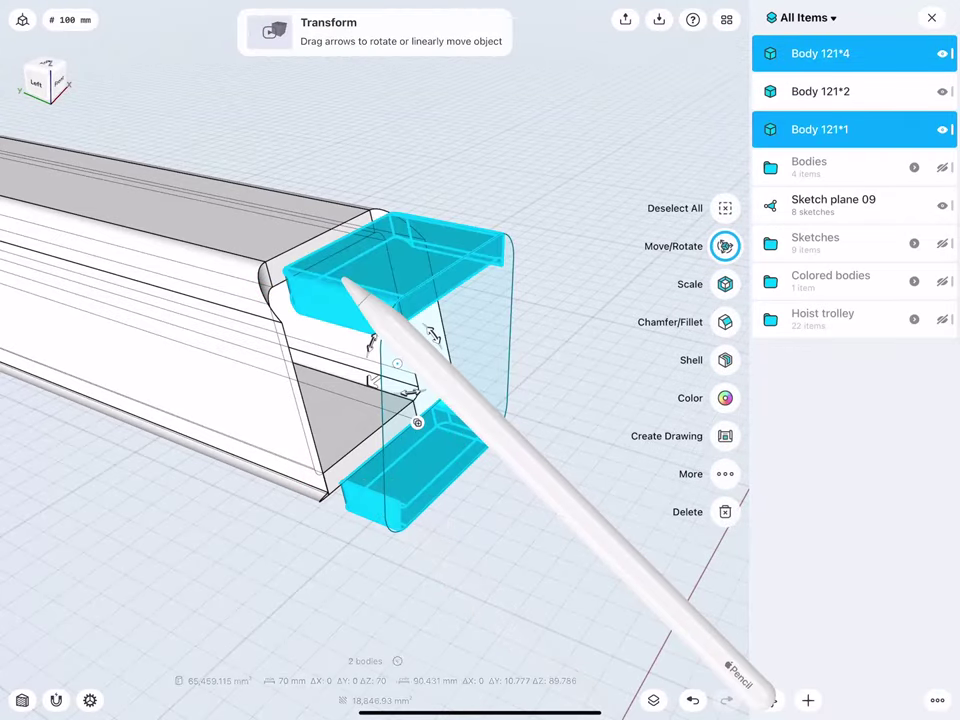
{"action": "left_click", "coordinate": [725, 511]}
- Show the Bodies folder again and select the crossbar and ladder legs for a Union
{"action": "middle_click_drag", "start_coordinate": [321, 324], "coordinate": [400, 380]}
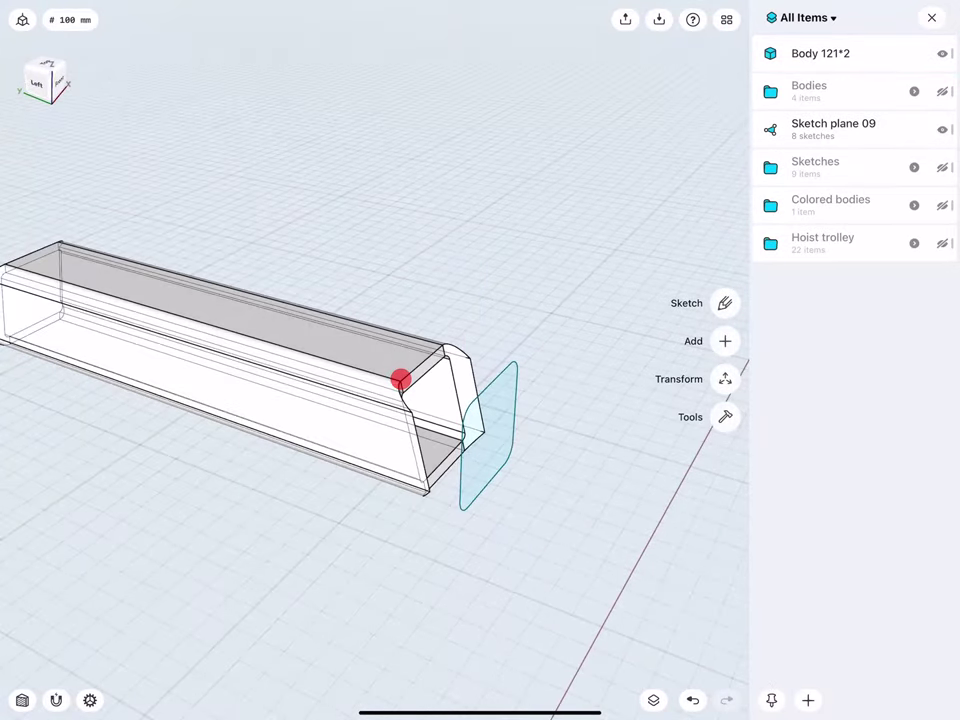
{"action": "middle_click_drag", "start_coordinate": [330, 405], "coordinate": [317, 415]}
{"action": "left_click", "coordinate": [939, 89]}
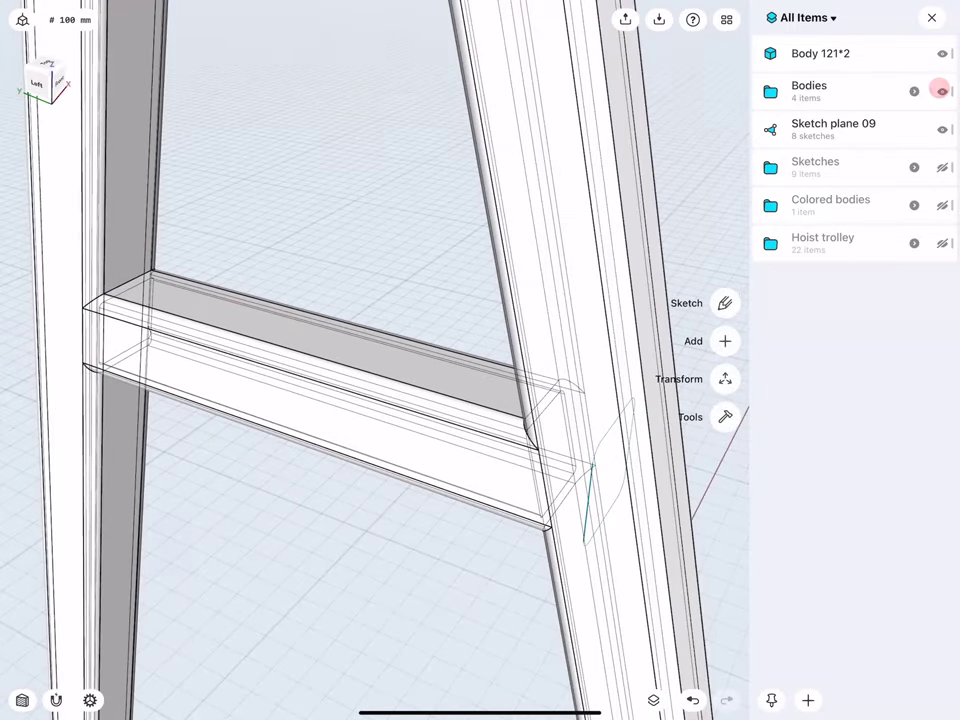
{"action": "middle_click_drag", "start_coordinate": [372, 433], "coordinate": [322, 403]}
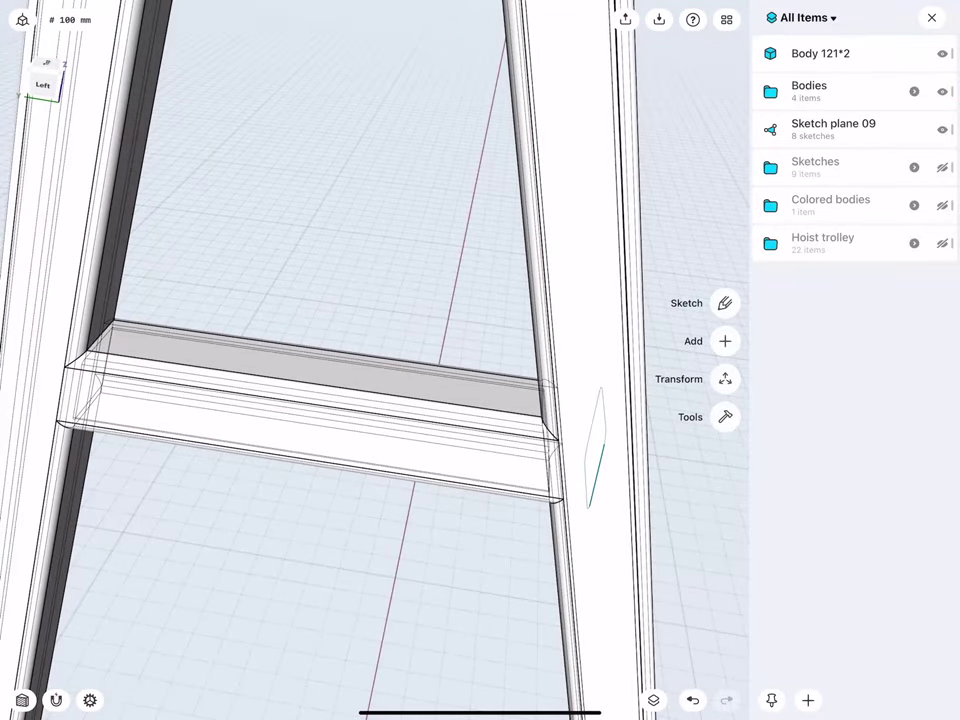
{"action": "left_click", "coordinate": [725, 417]}
{"action": "left_click", "coordinate": [722, 272]}
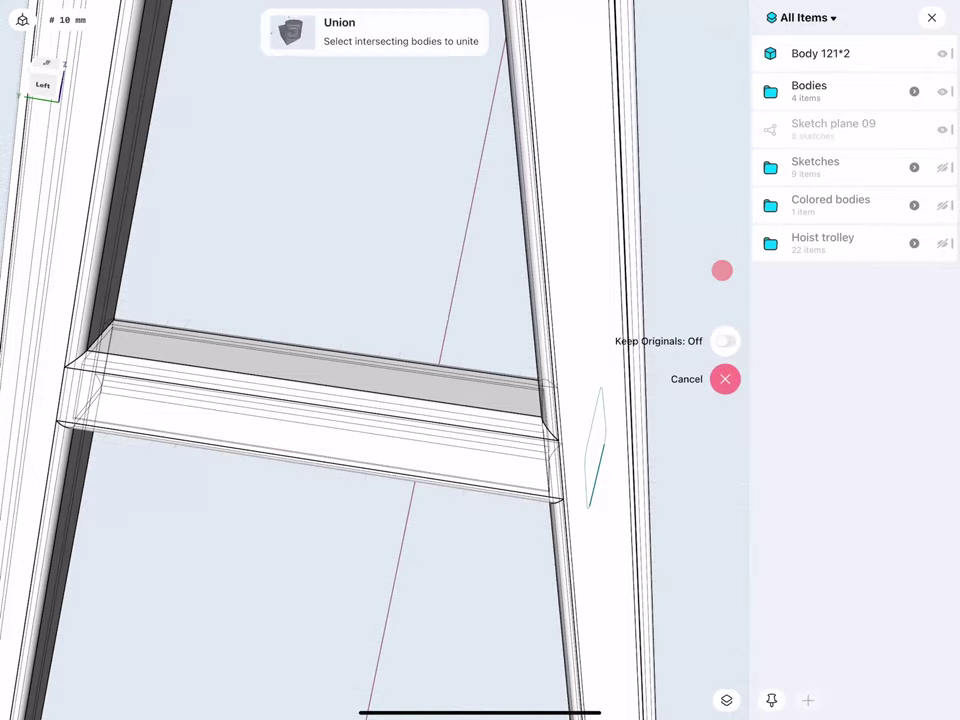
{"action": "left_click", "coordinate": [459, 437]}
{"action": "left_click", "coordinate": [563, 350]}
- Complete the union, then fillet the first joint's two corner edges at 5 mm
{"action": "left_click", "coordinate": [724, 321]}
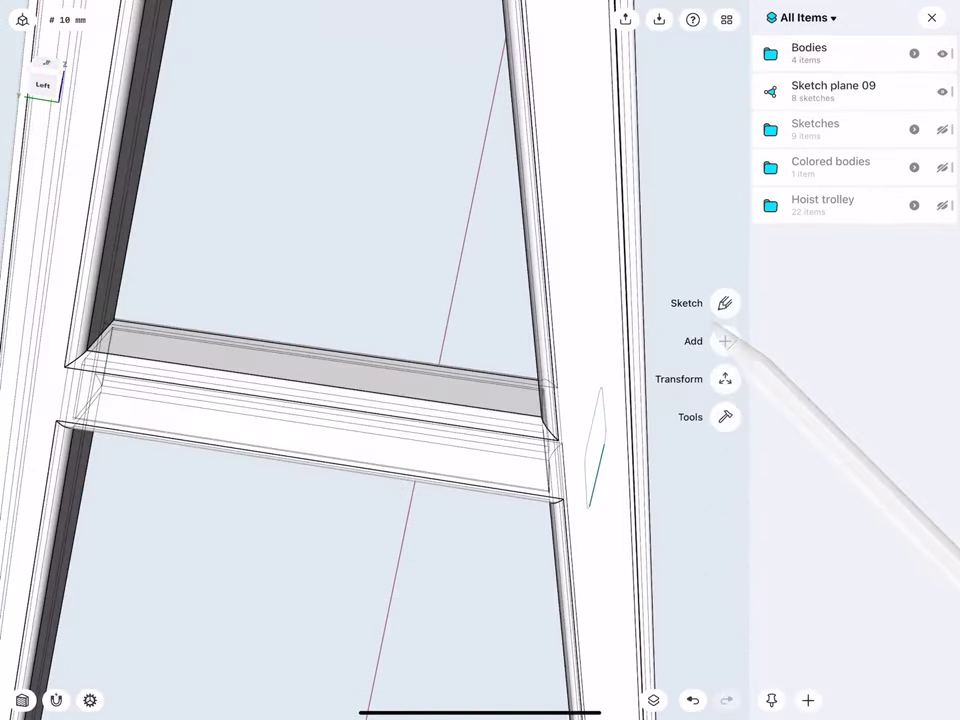
{"action": "middle_click_drag", "start_coordinate": [420, 360], "coordinate": [405, 328]}
{"action": "middle_click_drag", "start_coordinate": [580, 451], "coordinate": [505, 440]}
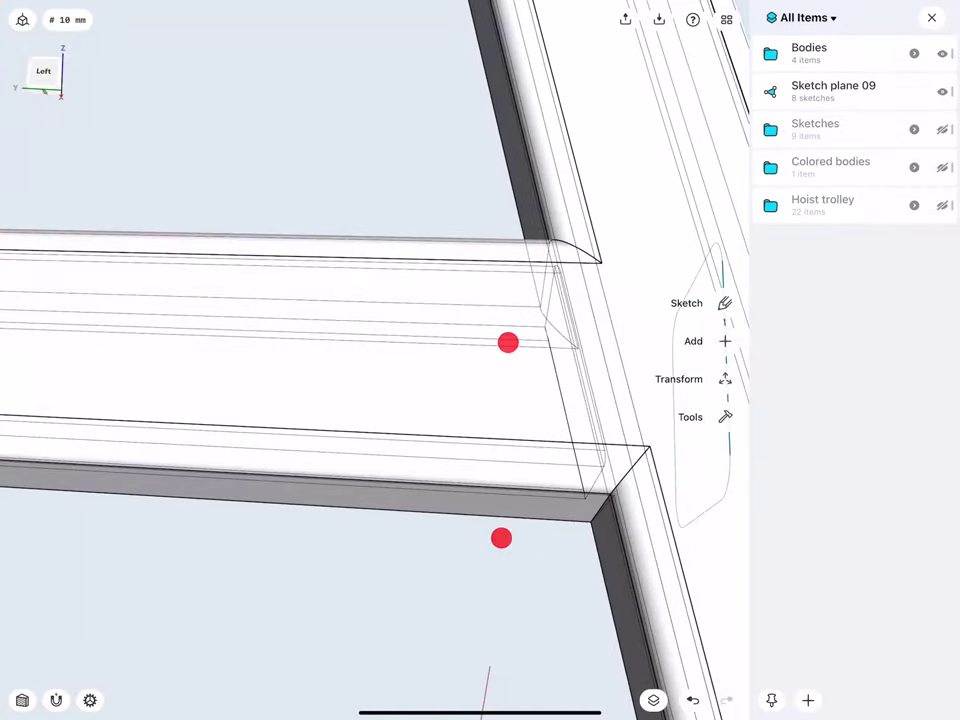
{"action": "left_click", "coordinate": [605, 506]}
{"action": "mouse_move", "coordinate": [437, 310]}
{"action": "middle_mouse_down"}
{"action": "mouse_move", "coordinate": [421, 425]}
{"action": "mouse_move", "coordinate": [501, 308]}
{"action": "mouse_move", "coordinate": [473, 366]}
{"action": "middle_mouse_up"}
{"action": "left_click", "coordinate": [611, 261]}
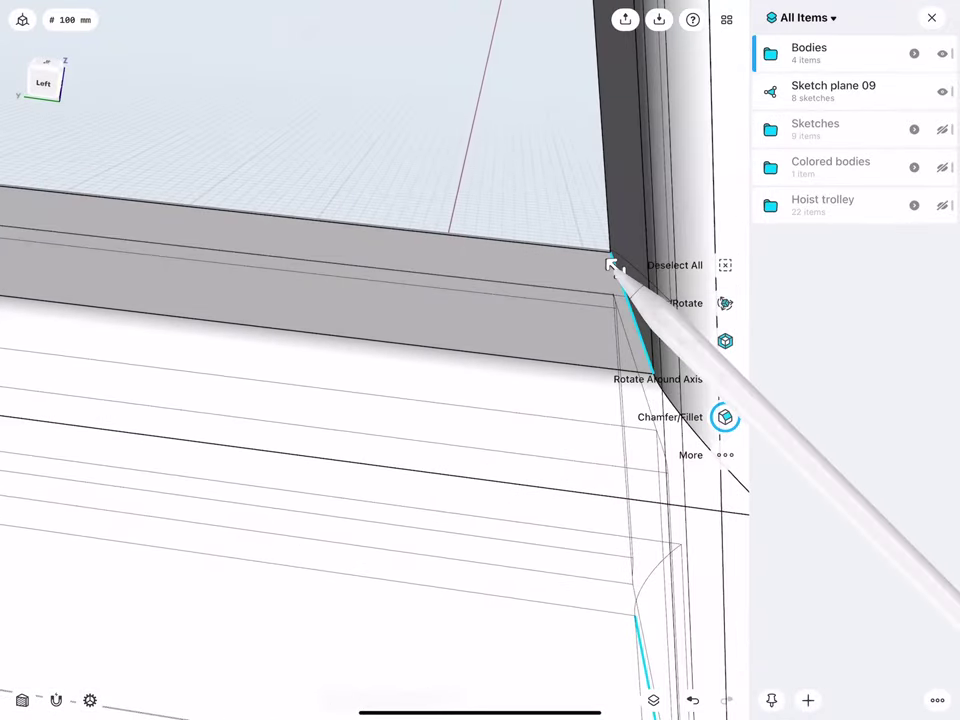
{"action": "left_click_drag", "start_coordinate": [594, 245], "coordinate": [580, 232]}
{"action": "left_click", "coordinate": [552, 206]}
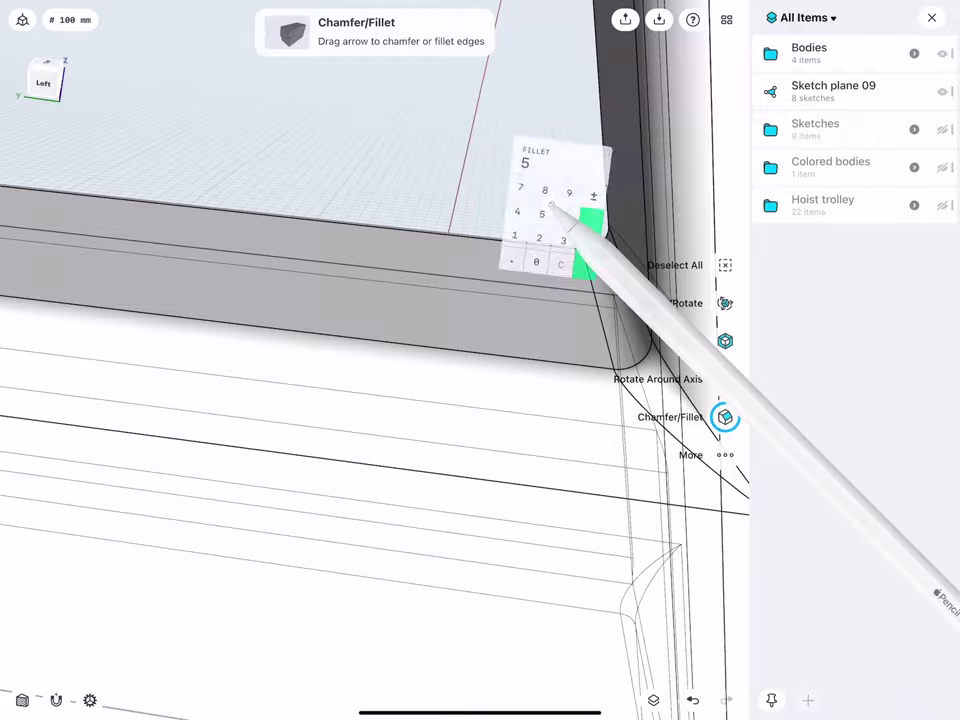
{"action": "left_click", "coordinate": [591, 257]}
- Fillet the two corner edges at the other crossbar-to-leg joint at 5 mm
{"action": "mouse_move", "coordinate": [430, 330]}
{"action": "middle_mouse_down"}
{"action": "mouse_move", "coordinate": [383, 408]}
{"action": "mouse_move", "coordinate": [273, 453]}
{"action": "mouse_move", "coordinate": [565, 419]}
{"action": "mouse_move", "coordinate": [341, 448]}
{"action": "mouse_move", "coordinate": [231, 430]}
{"action": "mouse_move", "coordinate": [234, 404]}
{"action": "middle_mouse_up"}
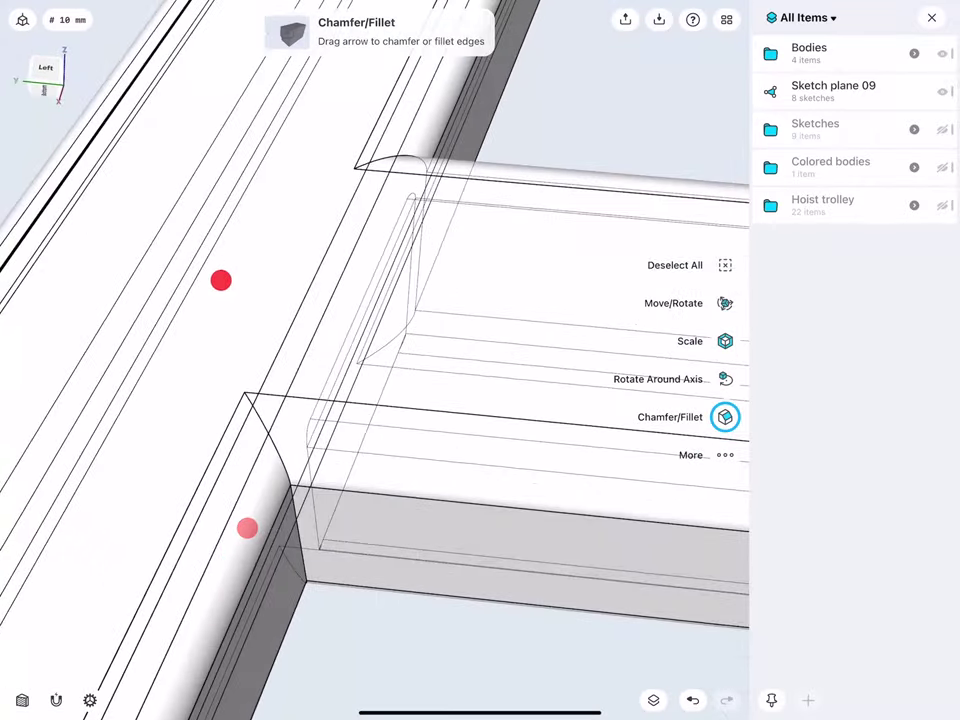
{"action": "left_click", "coordinate": [294, 531]}
{"action": "mouse_move", "coordinate": [370, 305]}
{"action": "middle_mouse_down"}
{"action": "mouse_move", "coordinate": [350, 512]}
{"action": "mouse_move", "coordinate": [356, 353]}
{"action": "mouse_move", "coordinate": [332, 375]}
{"action": "middle_mouse_up"}
{"action": "left_click", "coordinate": [400, 366]}
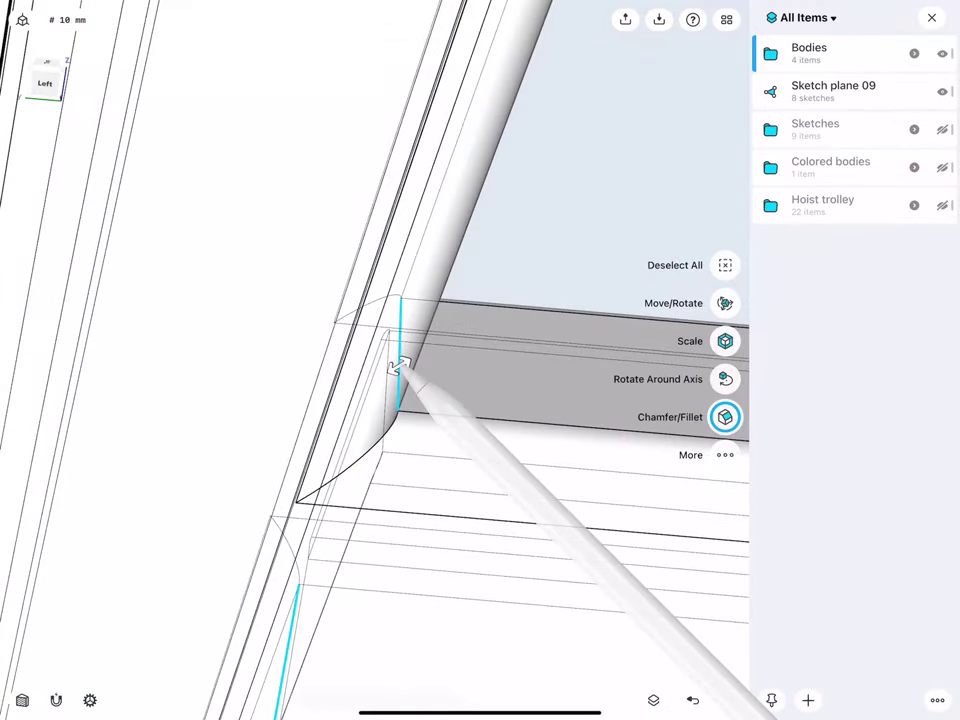
{"action": "left_click_drag", "start_coordinate": [398, 368], "coordinate": [440, 345]}
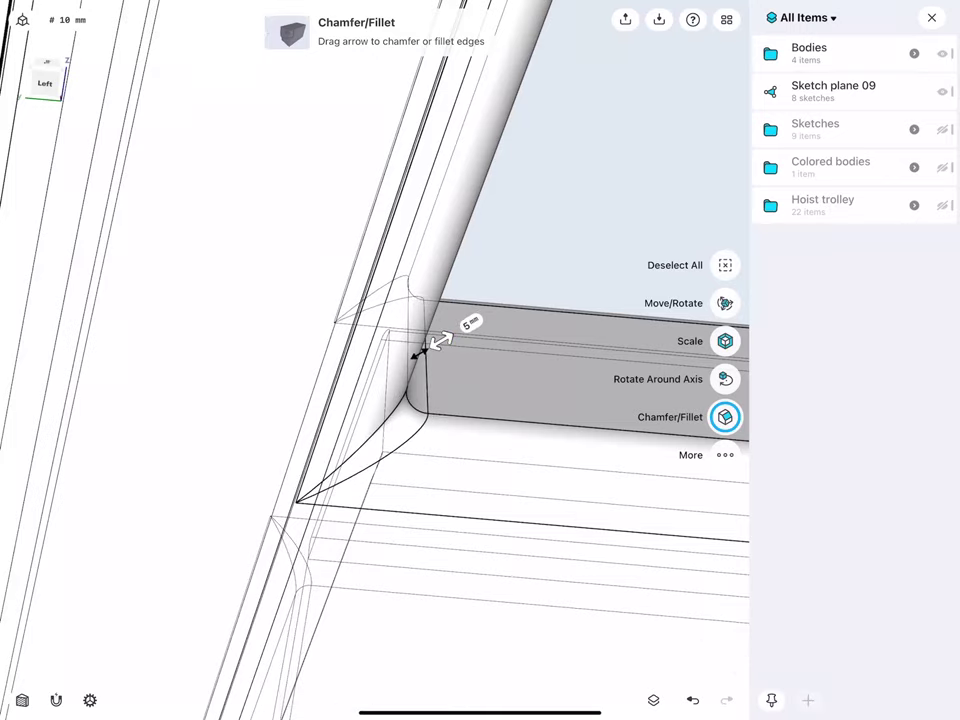
{"action": "left_click", "coordinate": [468, 322]}
{"action": "left_click", "coordinate": [512, 355]}
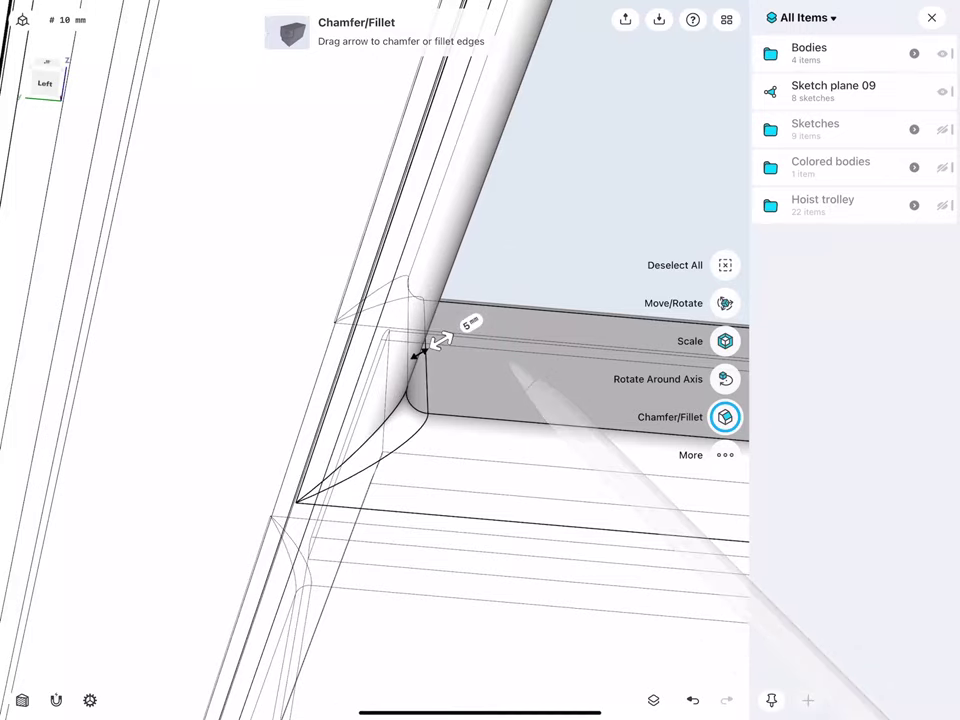
{"action": "left_click", "coordinate": [514, 251]}
{"action": "middle_click_drag", "start_coordinate": [377, 425], "coordinate": [293, 457]}
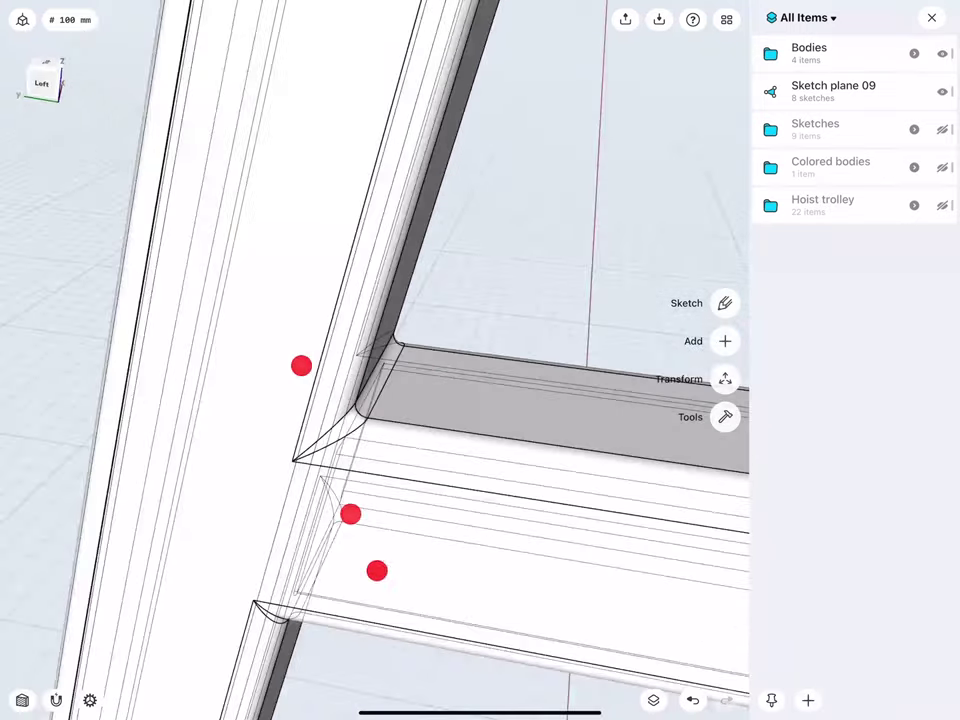
{"action": "middle_click_drag", "start_coordinate": [327, 543], "coordinate": [284, 533]}
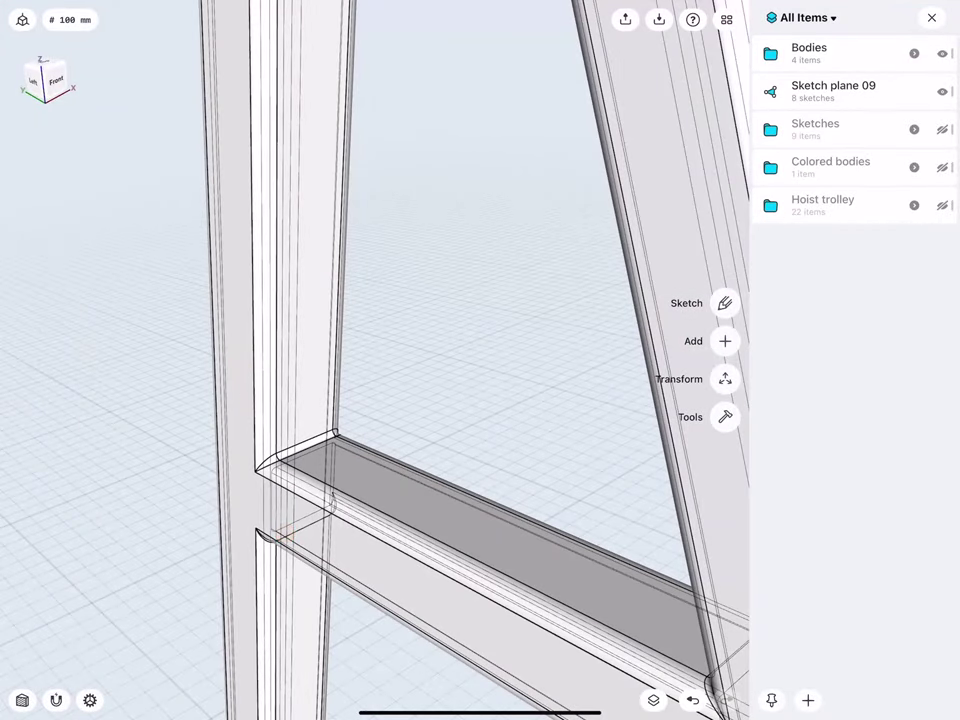
- Move Sketch plane 09 into the Sketches folder, close the items list, and zoom toward the top shelf
{"action": "left_click", "coordinate": [842, 86]}
{"action": "left_click_drag", "start_coordinate": [855, 92], "coordinate": [855, 130]}
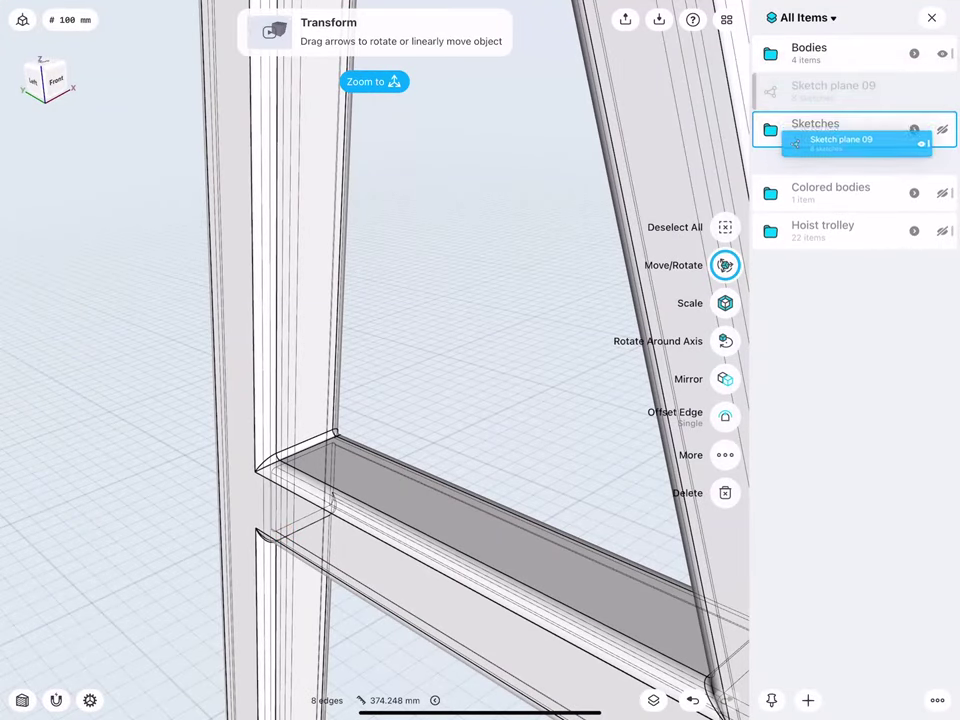
{"action": "left_click", "coordinate": [933, 18]}
{"action": "left_click", "coordinate": [189, 396]}
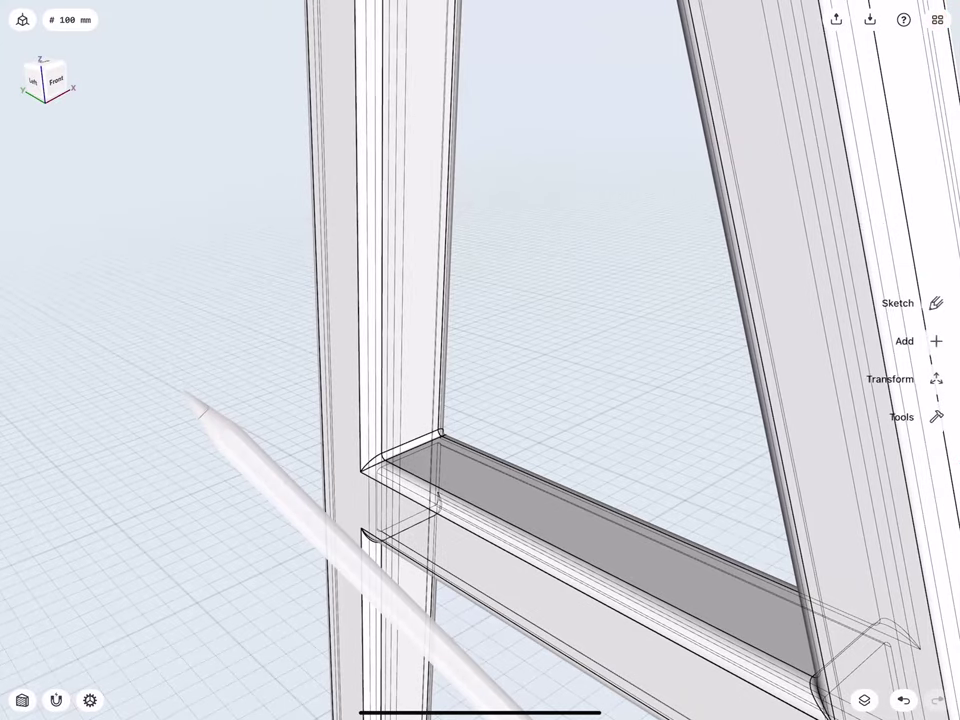
{"action": "middle_click_drag", "start_coordinate": [300, 430], "coordinate": [292, 419]}
{"action": "scroll", "coordinate": [292, 418], "scroll_direction": "down", "scroll_amount": 10}
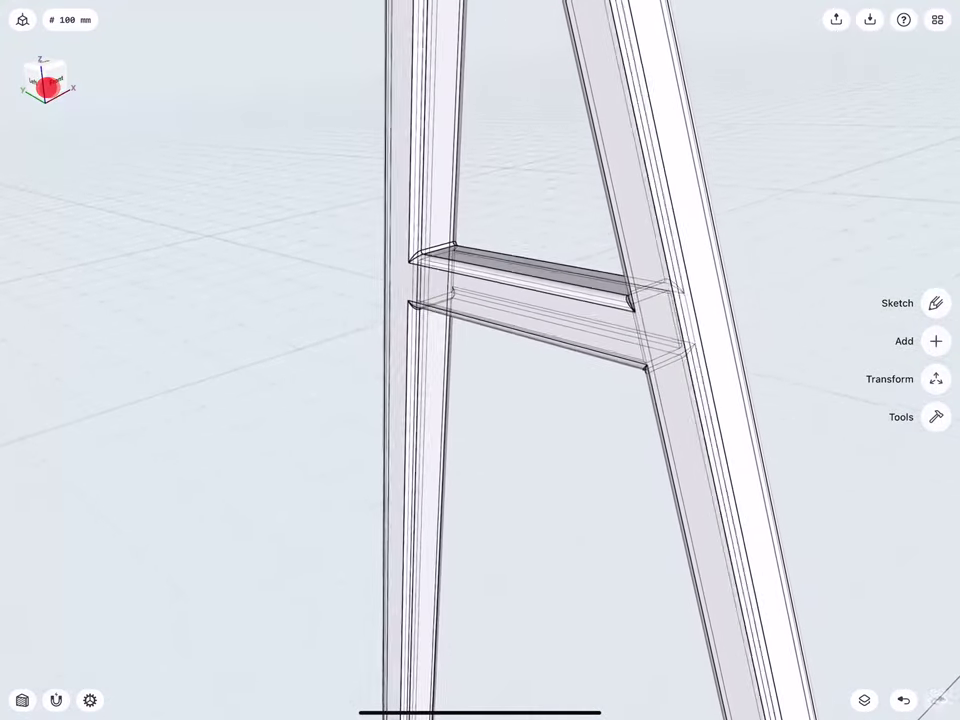
{"action": "scroll", "coordinate": [427, 325], "scroll_direction": "up", "scroll_amount": 5}
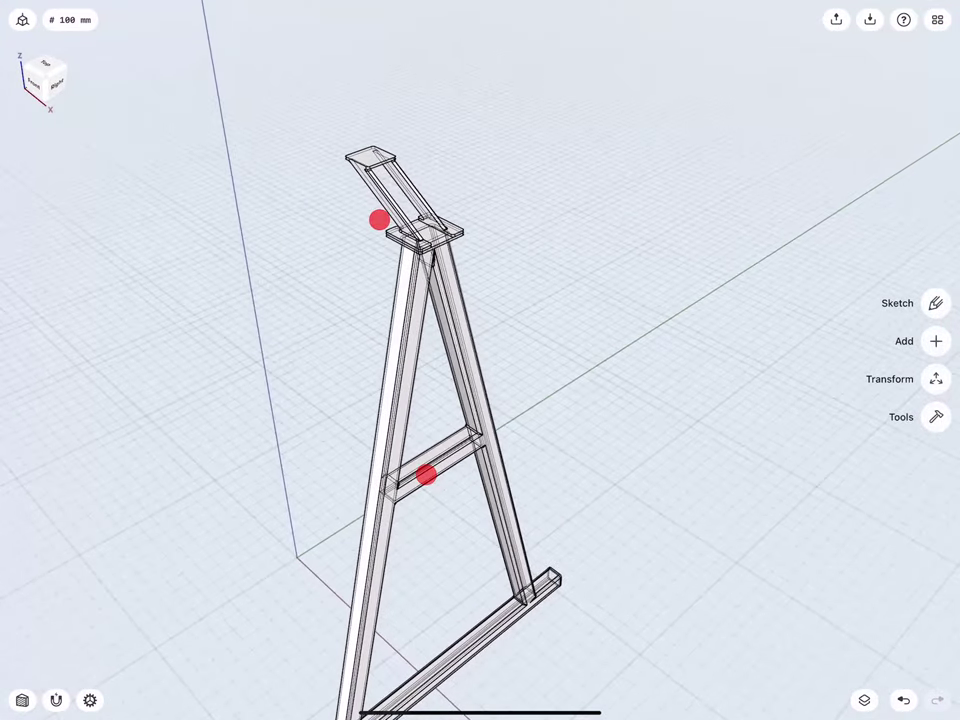
{"action": "scroll", "coordinate": [359, 308], "scroll_direction": "up", "scroll_amount": 5}
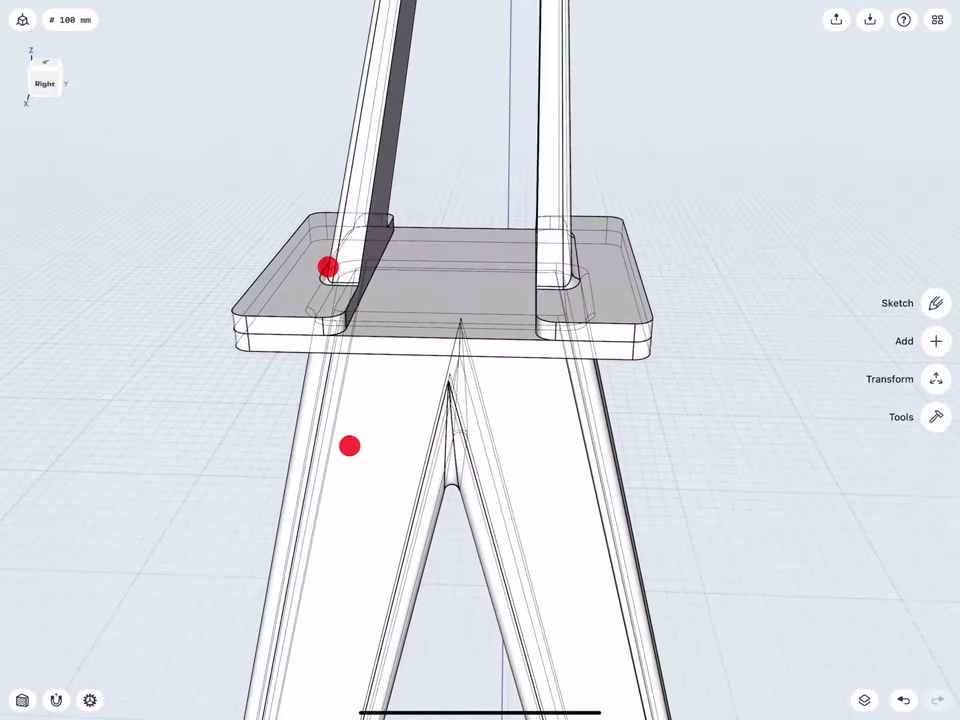
{"action": "scroll", "coordinate": [338, 356], "scroll_direction": "up", "scroll_amount": 5}
{"action": "scroll", "coordinate": [351, 340], "scroll_direction": "up", "scroll_amount": 5}
{"action": "scroll", "coordinate": [343, 344], "scroll_direction": "up", "scroll_amount": 5}
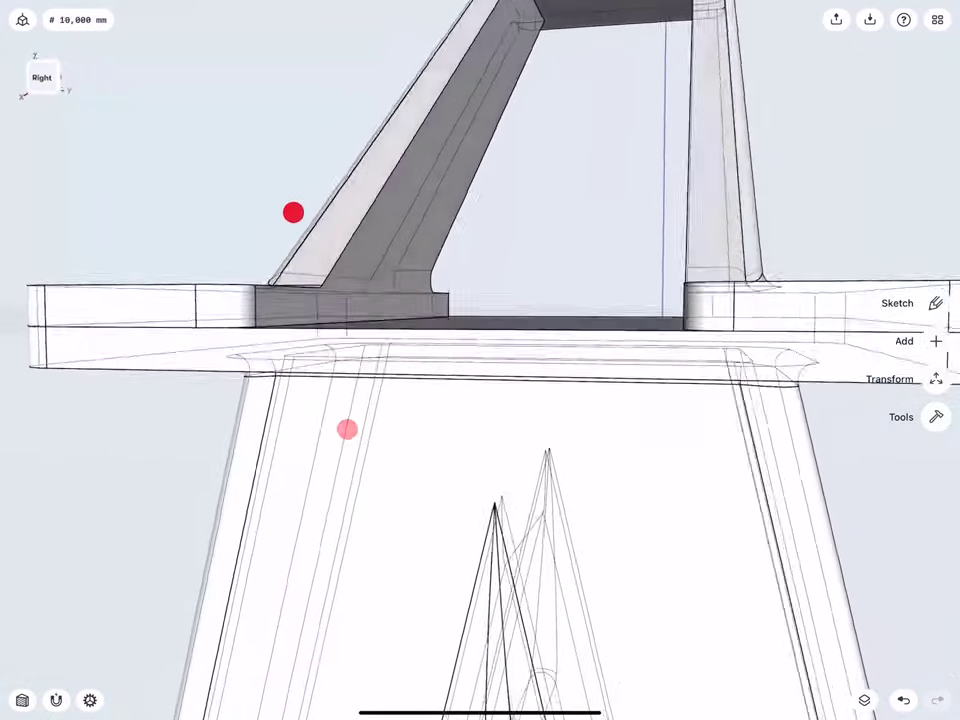
- Start a sketch on the top shelf face and draw a 50 mm horizontal base line
{"action": "left_click", "coordinate": [421, 355]}
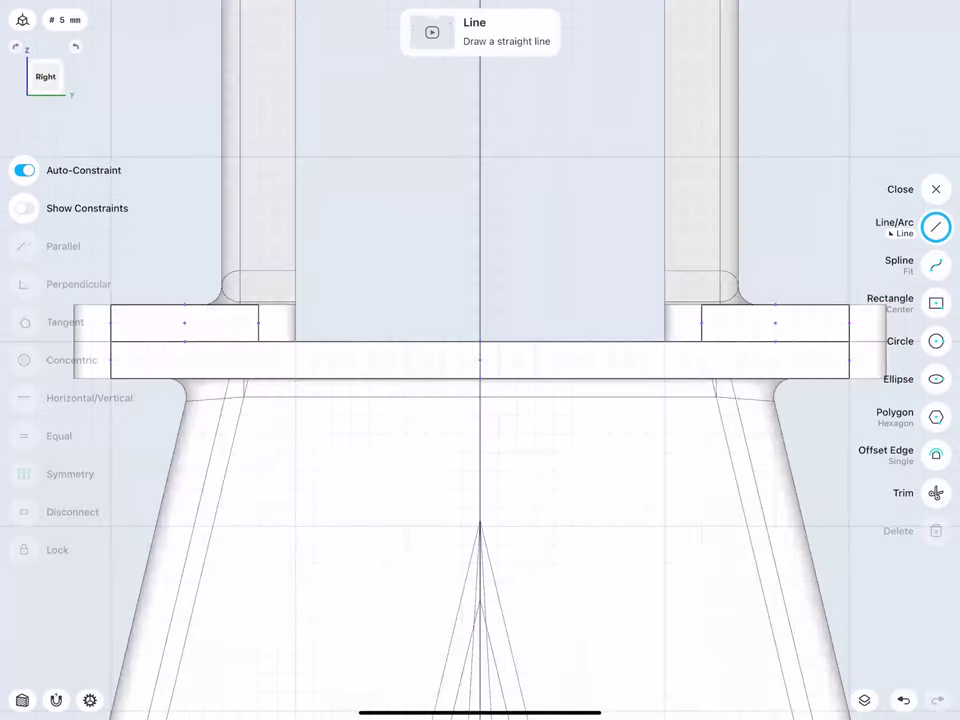
{"action": "scroll", "coordinate": [394, 351], "scroll_direction": "up", "scroll_amount": 5}
{"action": "scroll", "coordinate": [380, 358], "scroll_direction": "up", "scroll_amount": 5}
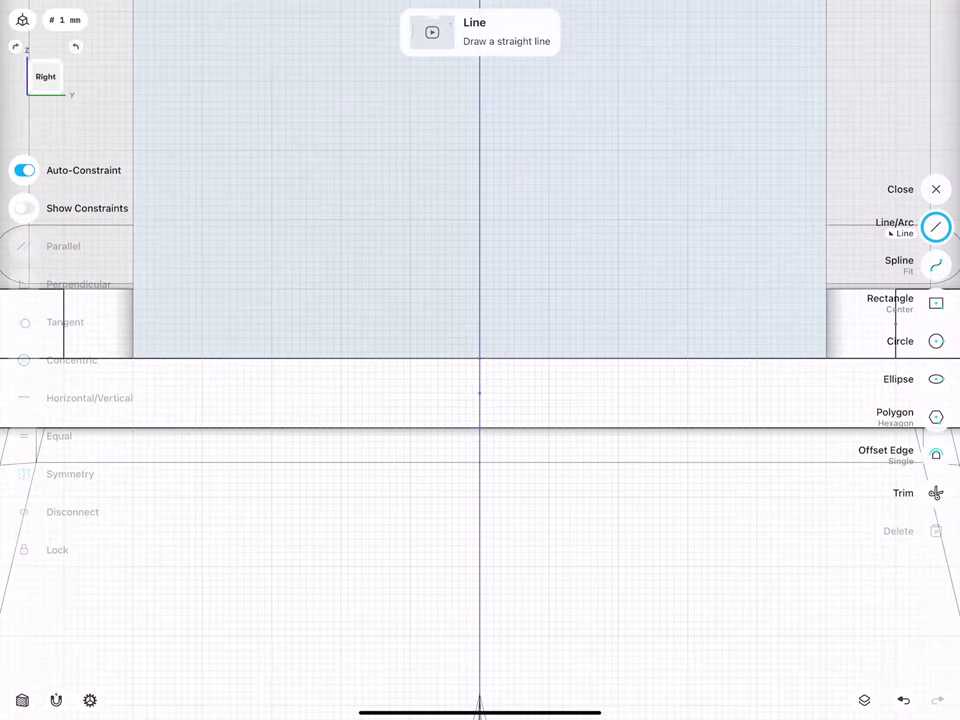
{"action": "left_click_drag", "start_coordinate": [479, 357], "coordinate": [133, 357]}
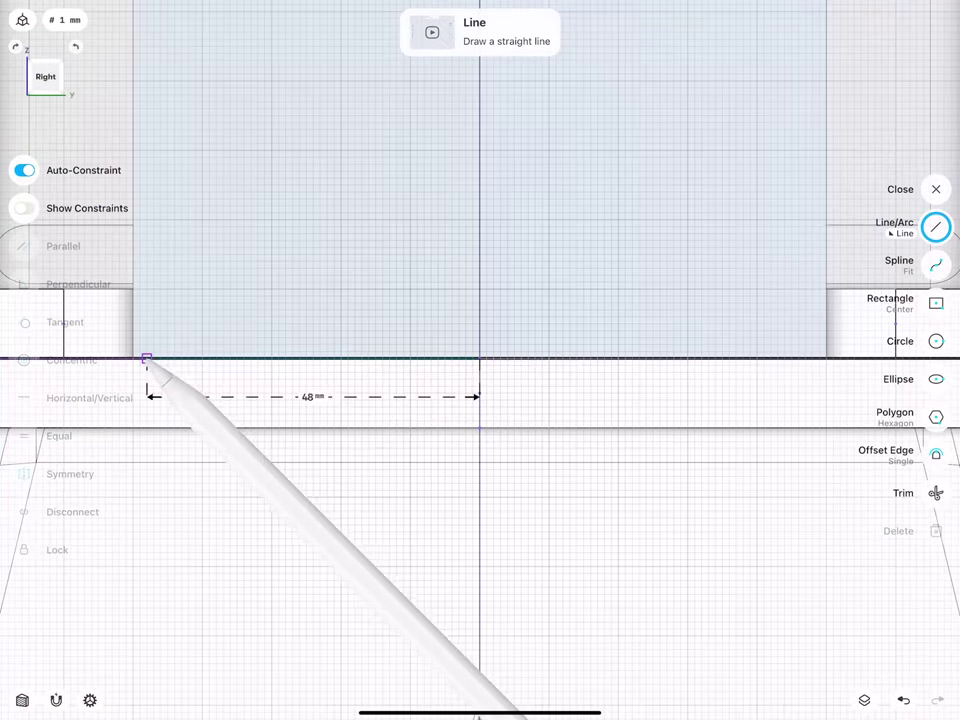
{"action": "left_click", "coordinate": [306, 397]}
{"action": "left_click", "coordinate": [348, 458]}
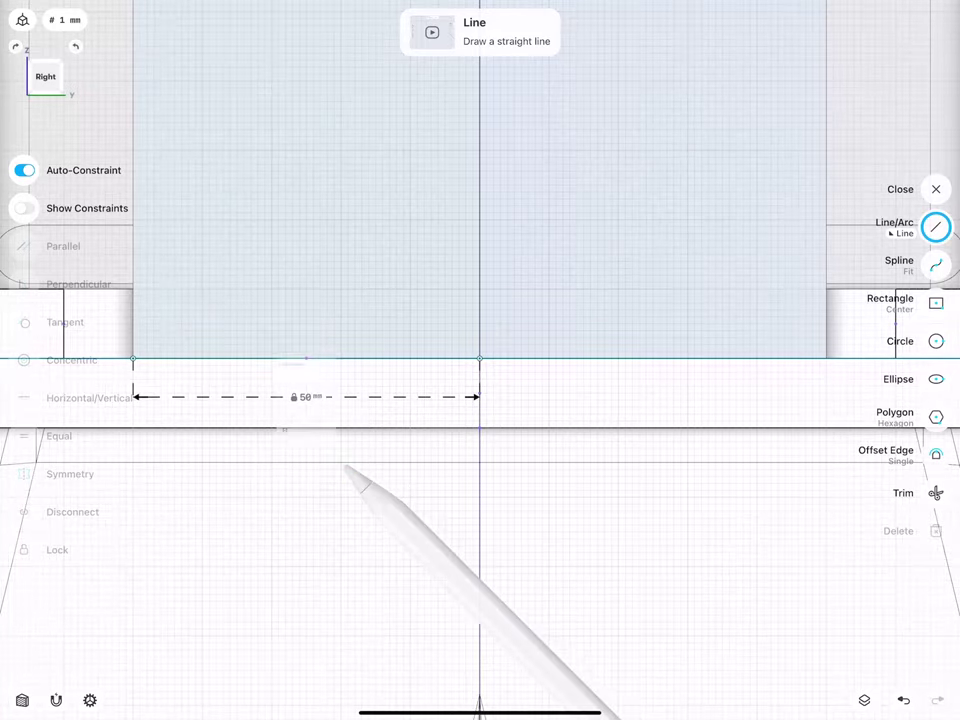
{"action": "left_click_drag", "start_coordinate": [310, 405], "coordinate": [309, 537]}
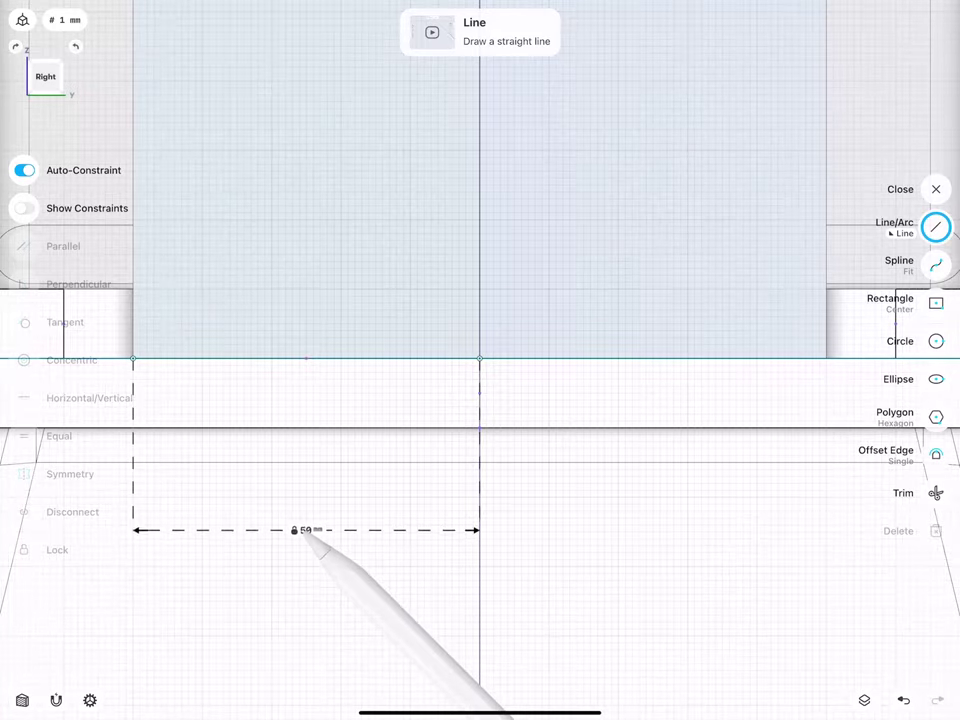
- Draw a 200 mm vertical centre line up from the base line's midpoint
{"action": "scroll", "coordinate": [361, 434], "scroll_direction": "down", "scroll_amount": 5}
{"action": "scroll", "coordinate": [357, 460], "scroll_direction": "down", "scroll_amount": 3}
{"action": "scroll", "coordinate": [357, 527], "scroll_direction": "down", "scroll_amount": 2}
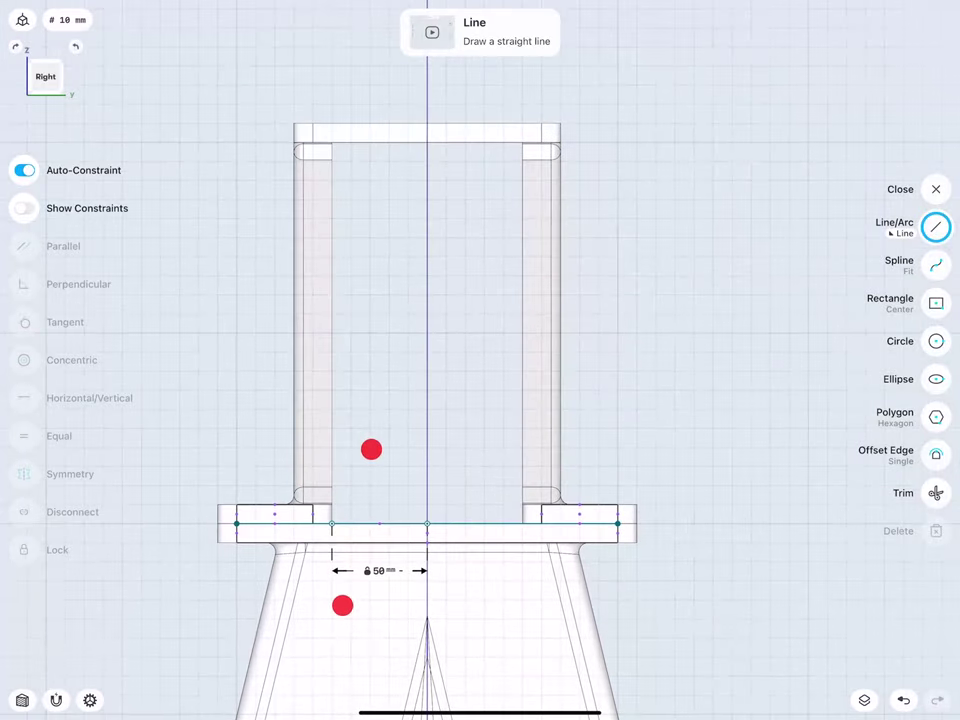
{"action": "left_click_drag", "start_coordinate": [427, 523], "coordinate": [427, 143]}
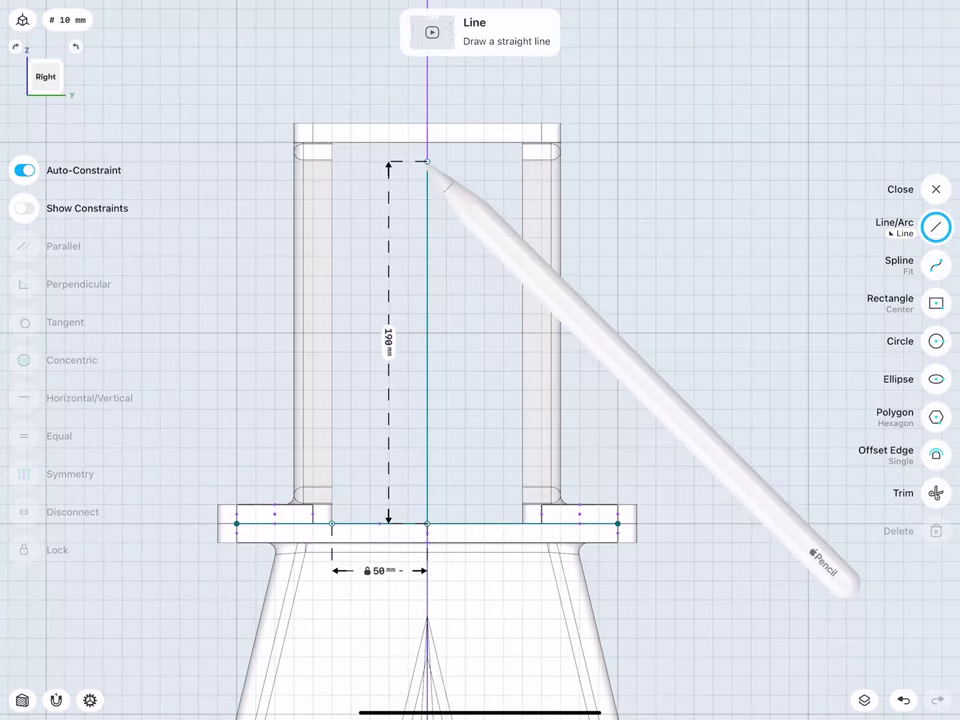
{"action": "left_click", "coordinate": [388, 330]}
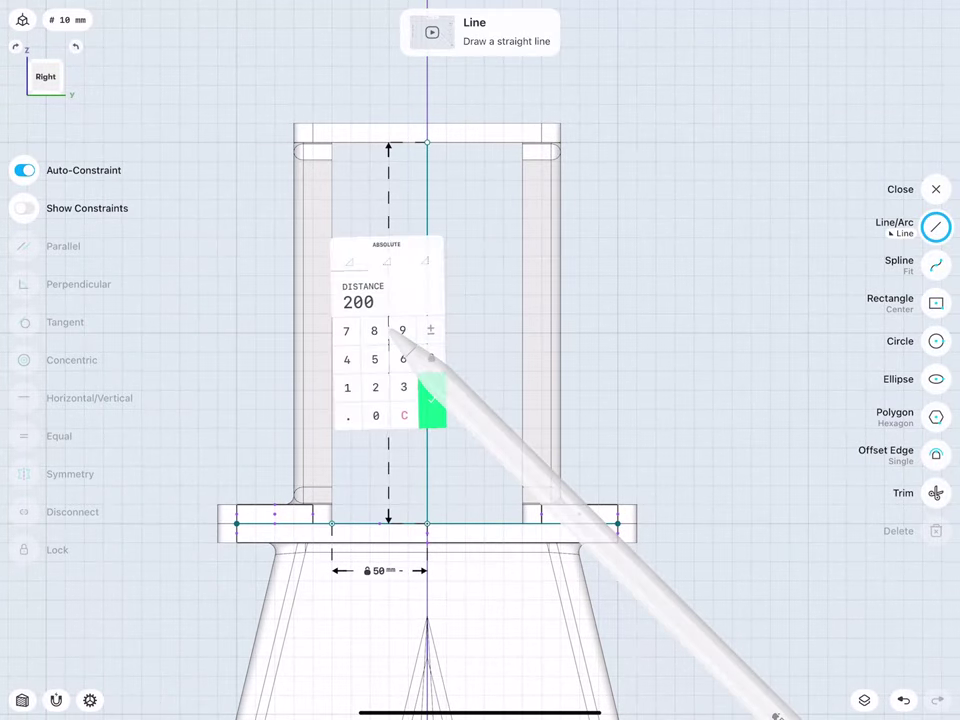
{"action": "left_click", "coordinate": [431, 400]}
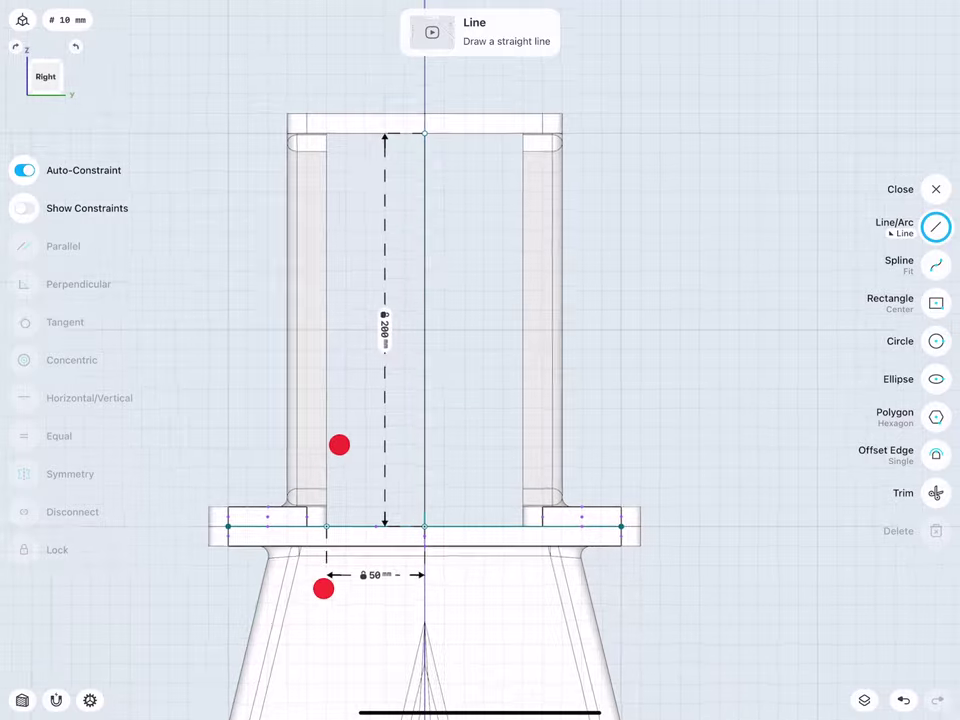
- Draw a short, slightly slanted line about 9.055 mm long rising from the base line
{"action": "scroll", "coordinate": [365, 450], "scroll_direction": "up", "scroll_amount": 3}
{"action": "scroll", "coordinate": [380, 420], "scroll_direction": "up", "scroll_amount": 3}
{"action": "scroll", "coordinate": [370, 410], "scroll_direction": "up", "scroll_amount": 2}
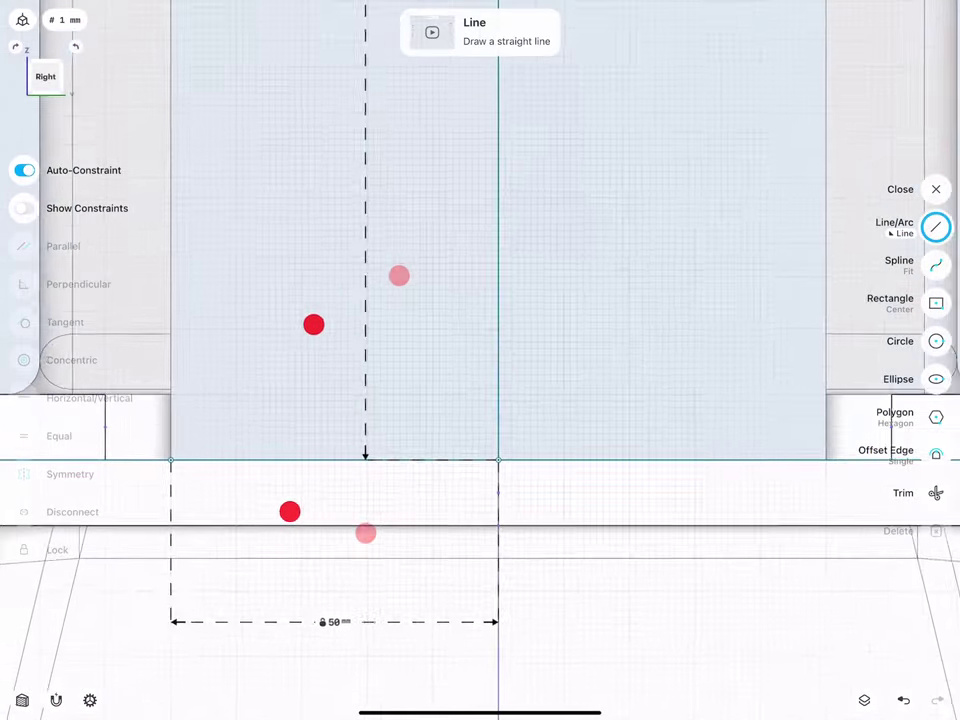
{"action": "scroll", "coordinate": [346, 403], "scroll_direction": "up", "scroll_amount": 1}
{"action": "scroll", "coordinate": [356, 383], "scroll_direction": "up", "scroll_amount": 3}
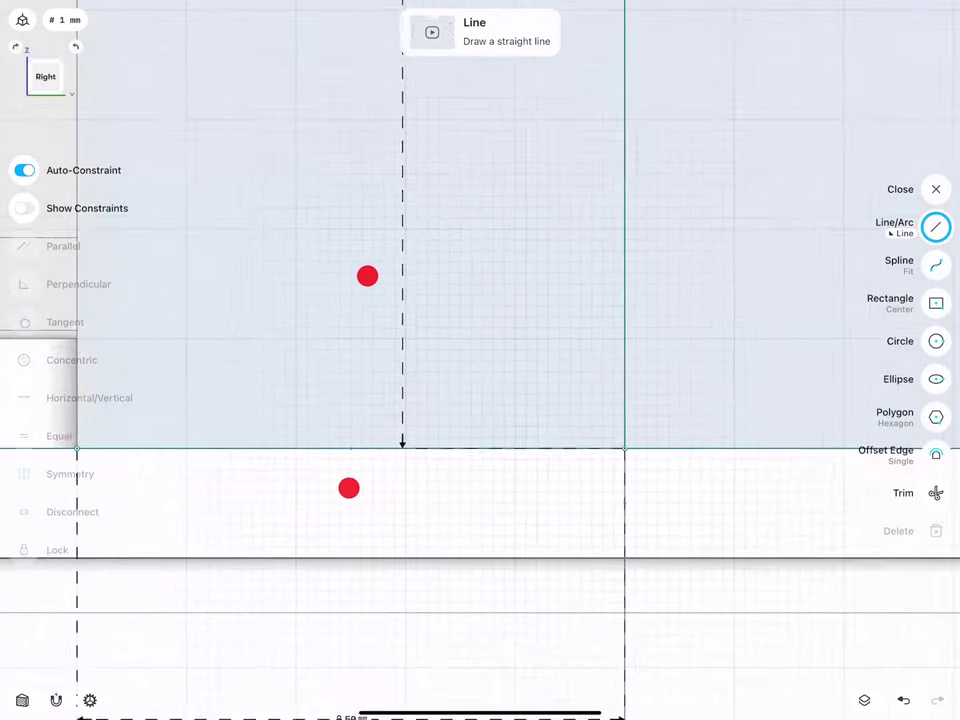
{"action": "scroll", "coordinate": [385, 370], "scroll_direction": "up", "scroll_amount": 1}
{"action": "mouse_move", "coordinate": [378, 436]}
{"action": "left_mouse_down"}
{"action": "mouse_move", "coordinate": [378, 325]}
{"action": "mouse_move", "coordinate": [367, 337]}
{"action": "left_mouse_up"}
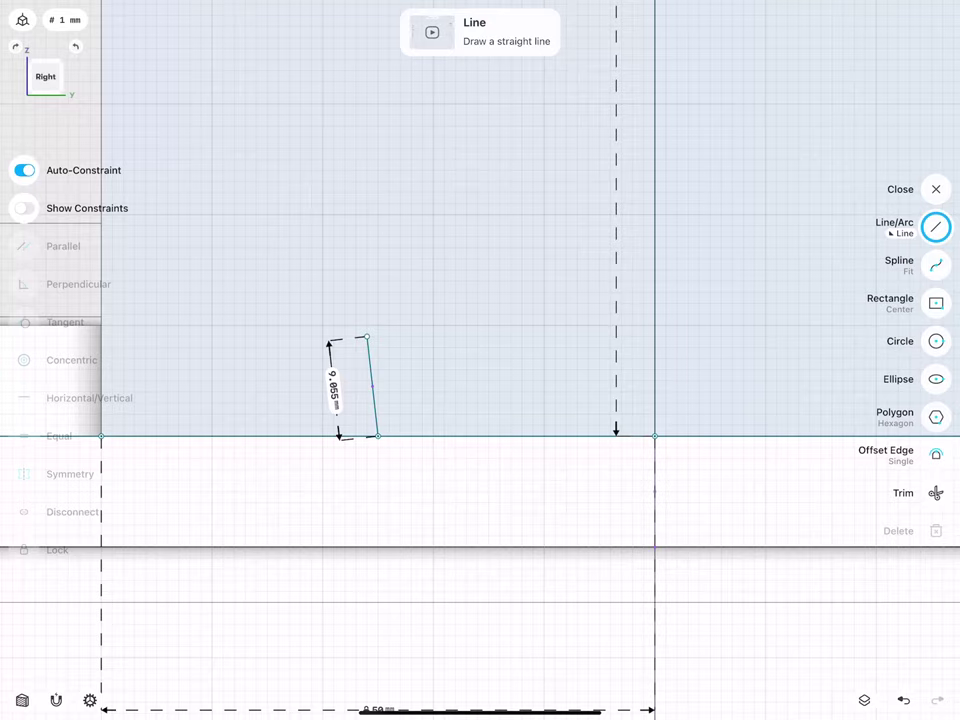
- Set the short line's length to 8.5 mm and constrain it vertical
{"action": "left_click", "coordinate": [334, 390]}
{"action": "left_click", "coordinate": [320, 388]}
{"action": "left_click", "coordinate": [292, 472]}
{"action": "left_click", "coordinate": [320, 416]}
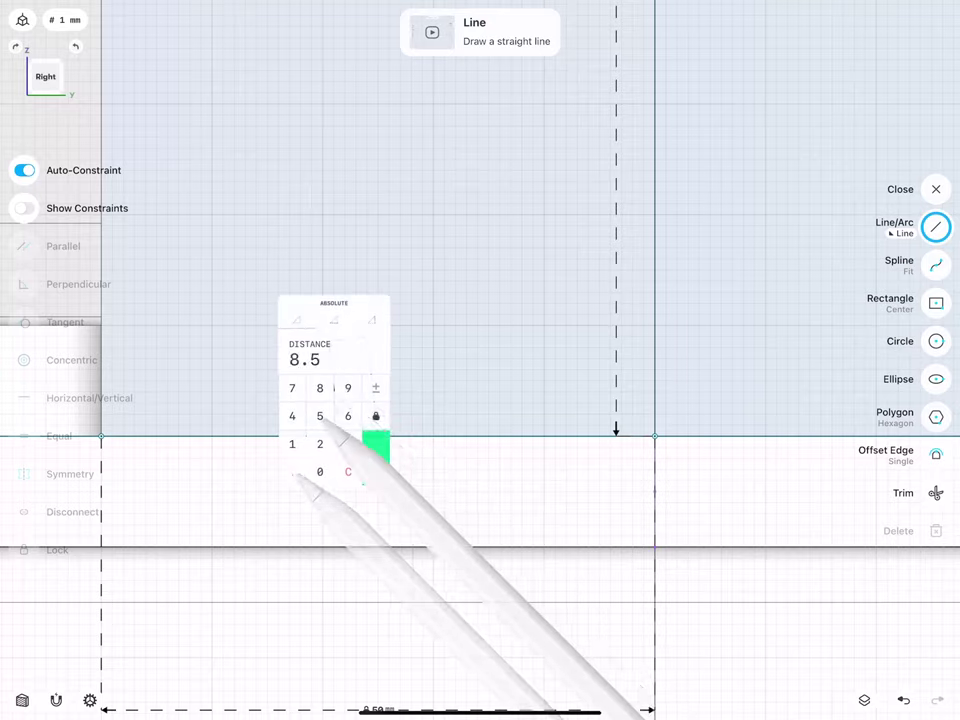
{"action": "left_click", "coordinate": [376, 458]}
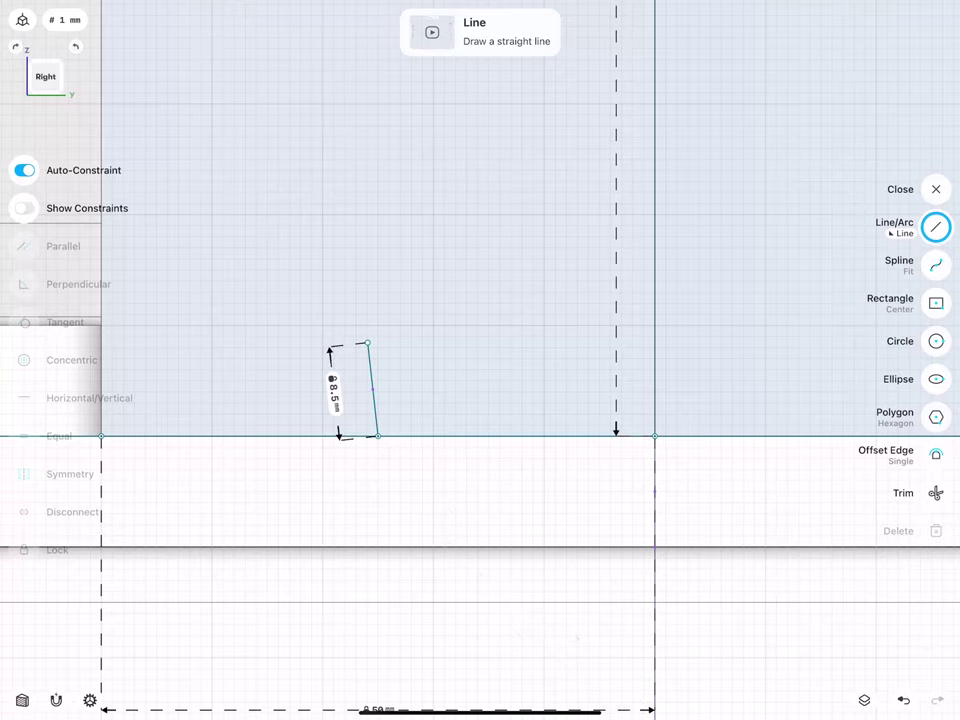
{"action": "left_click", "coordinate": [374, 389]}
{"action": "left_click", "coordinate": [34, 398]}
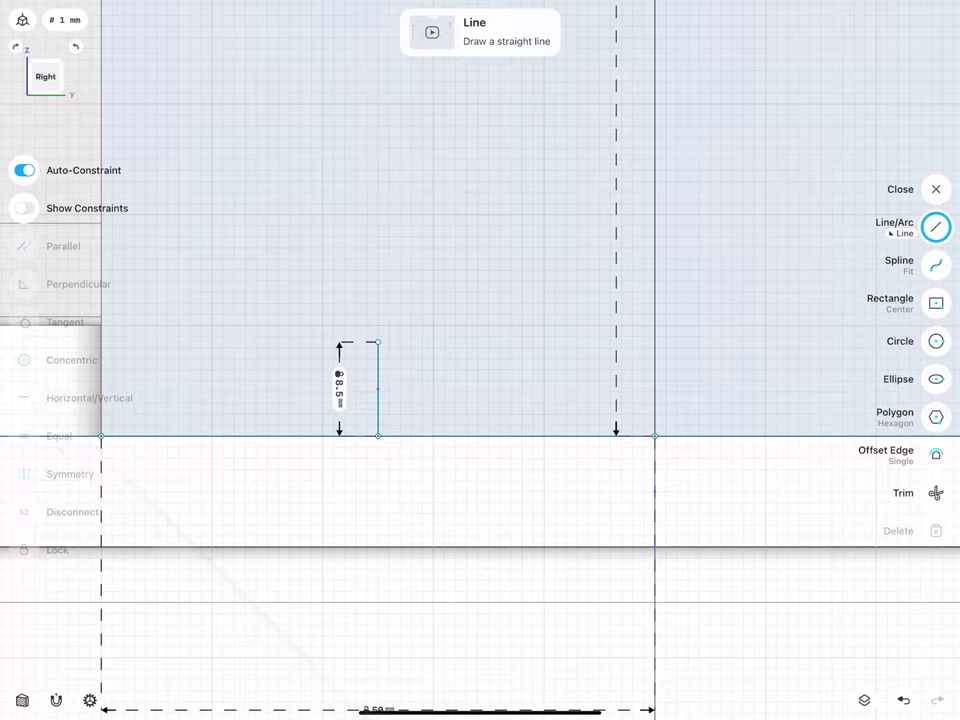
- Draw a 7.48 mm vertical line up from the sketch origin
{"action": "mouse_move", "coordinate": [227, 422]}
{"action": "middle_mouse_down"}
{"action": "mouse_move", "coordinate": [298, 400]}
{"action": "mouse_move", "coordinate": [466, 378]}
{"action": "middle_mouse_up"}
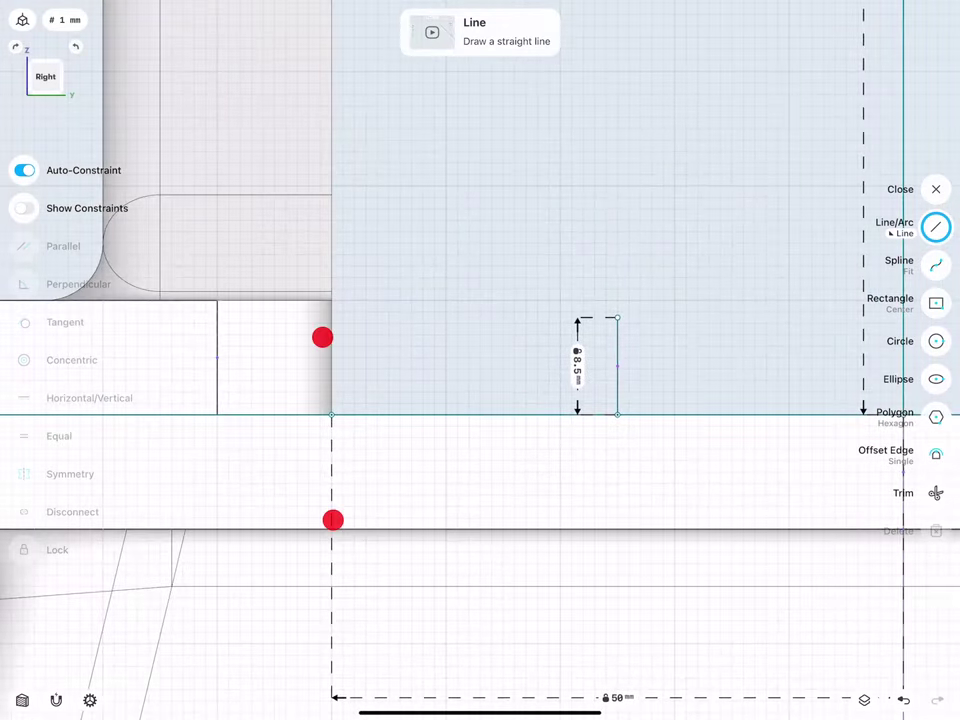
{"action": "scroll", "coordinate": [333, 428], "scroll_direction": "up", "scroll_amount": 1}
{"action": "scroll", "coordinate": [311, 386], "scroll_direction": "up", "scroll_amount": 1}
{"action": "scroll", "coordinate": [310, 391], "scroll_direction": "up", "scroll_amount": 1}
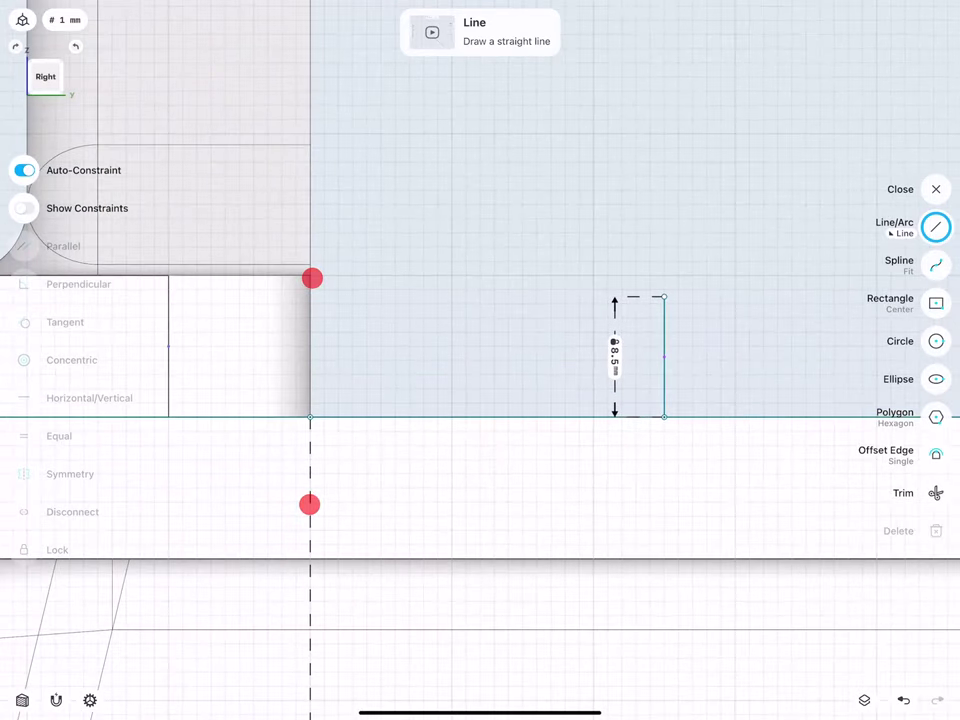
{"action": "left_click_drag", "start_coordinate": [310, 417], "coordinate": [318, 318]}
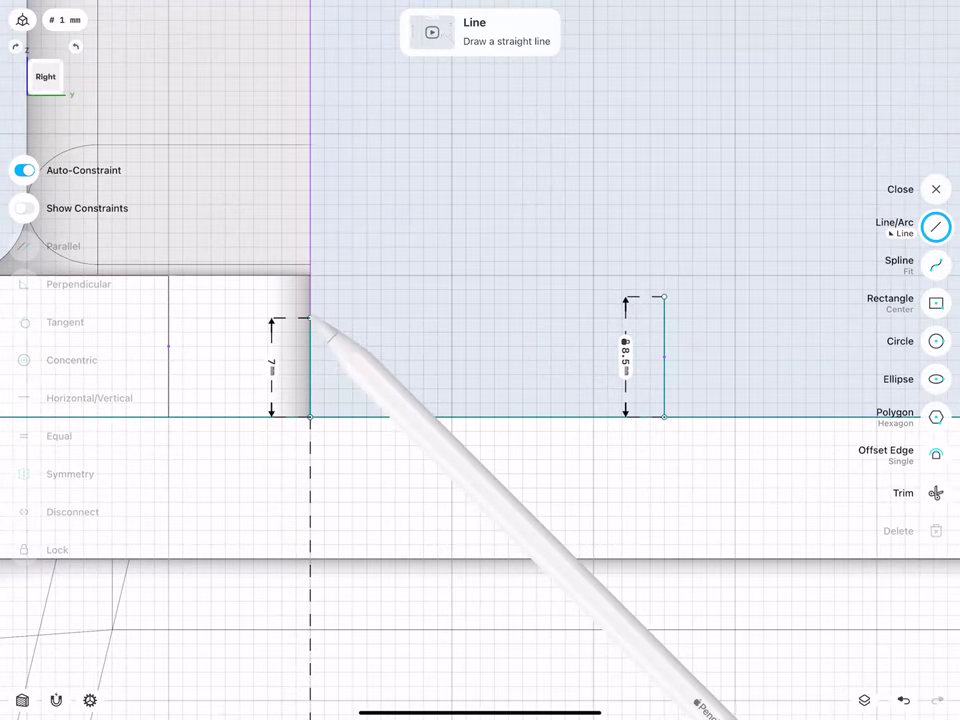
{"action": "left_click", "coordinate": [272, 365]}
{"action": "type", "text": "7"}
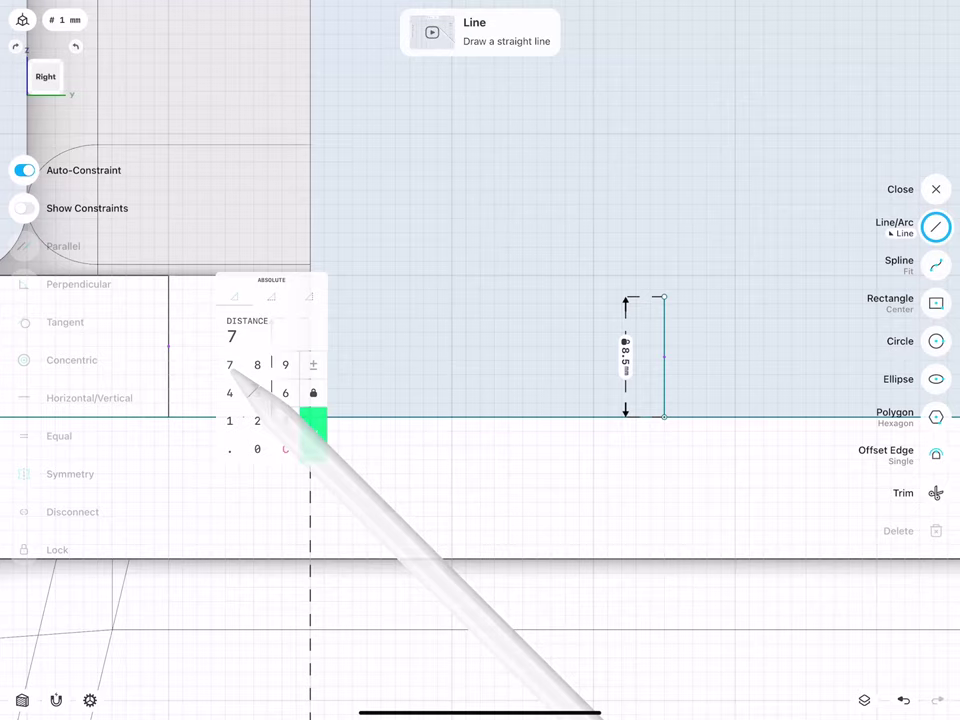
{"action": "type", "text": ".48"}
{"action": "left_click", "coordinate": [313, 435]}
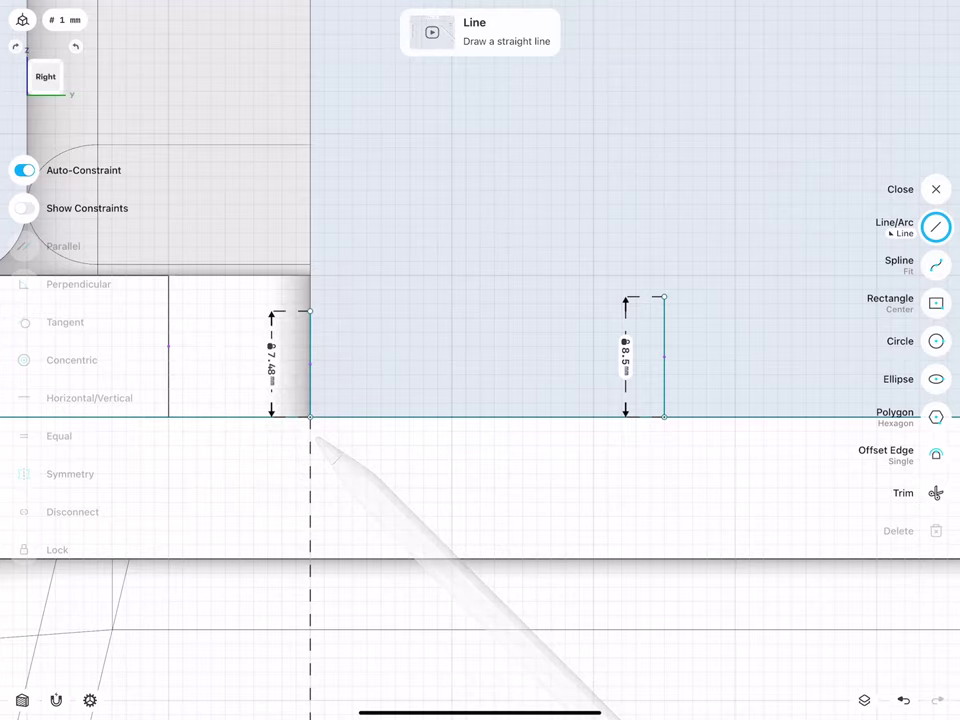
{"action": "scroll", "coordinate": [315, 363], "scroll_direction": "down", "scroll_amount": 1}
{"action": "scroll", "coordinate": [236, 390], "scroll_direction": "down", "scroll_amount": 1}
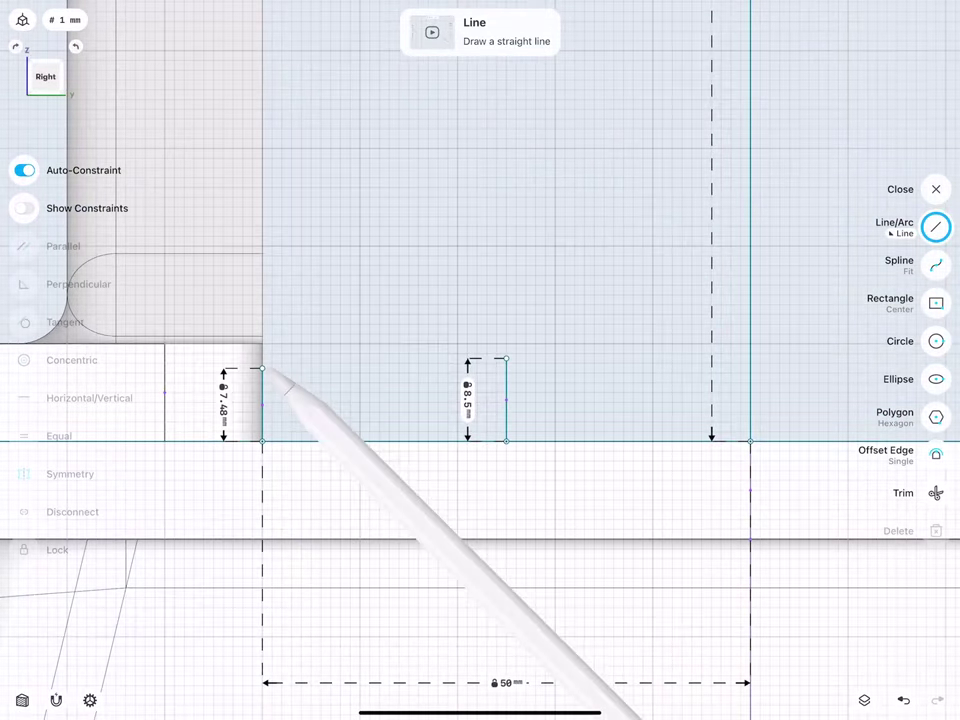
- Join the tops of the 7.48 mm and 8.5 mm lines with a sloped line, then select the centre line
{"action": "left_click_drag", "start_coordinate": [262, 368], "coordinate": [506, 358]}
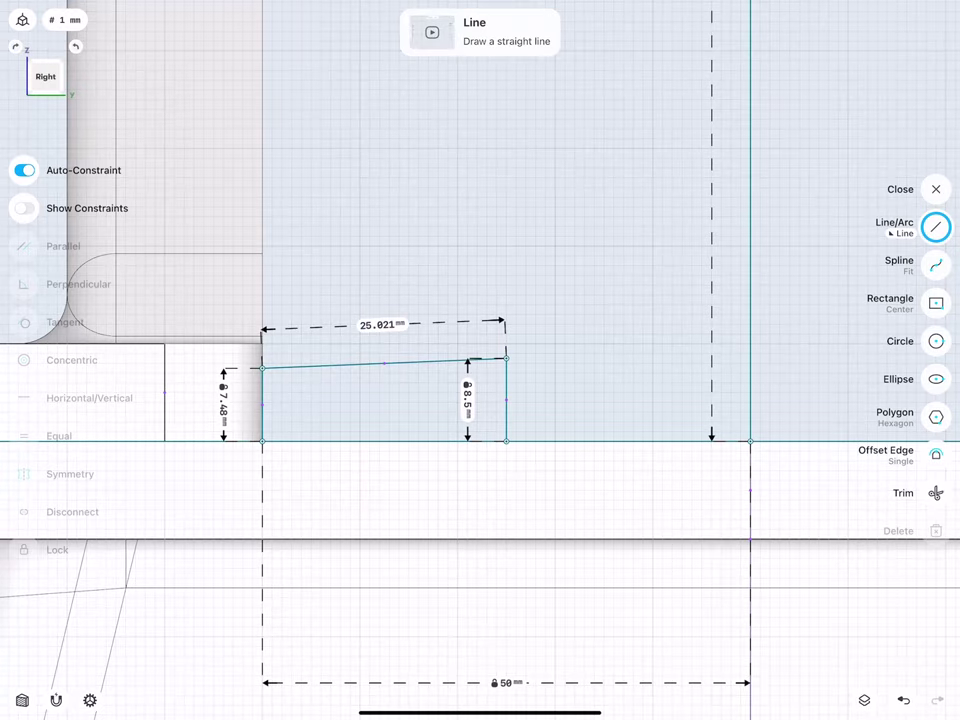
{"action": "scroll", "coordinate": [316, 386], "scroll_direction": "down", "scroll_amount": 1}
{"action": "scroll", "coordinate": [276, 397], "scroll_direction": "down", "scroll_amount": 1}
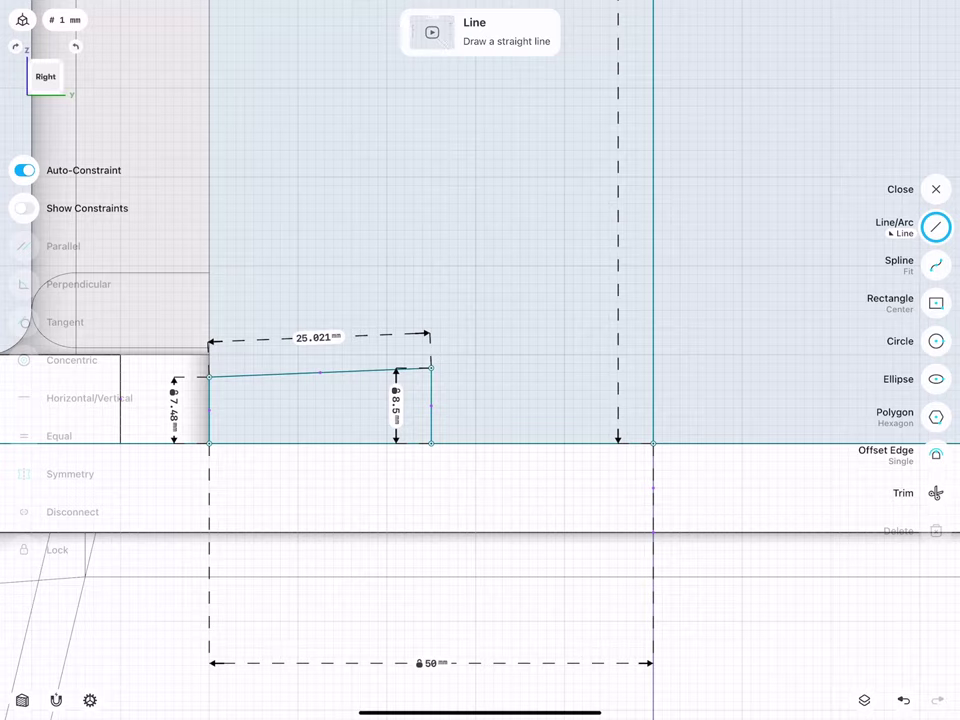
{"action": "scroll", "coordinate": [353, 395], "scroll_direction": "down", "scroll_amount": 1}
{"action": "scroll", "coordinate": [316, 410], "scroll_direction": "down", "scroll_amount": 1}
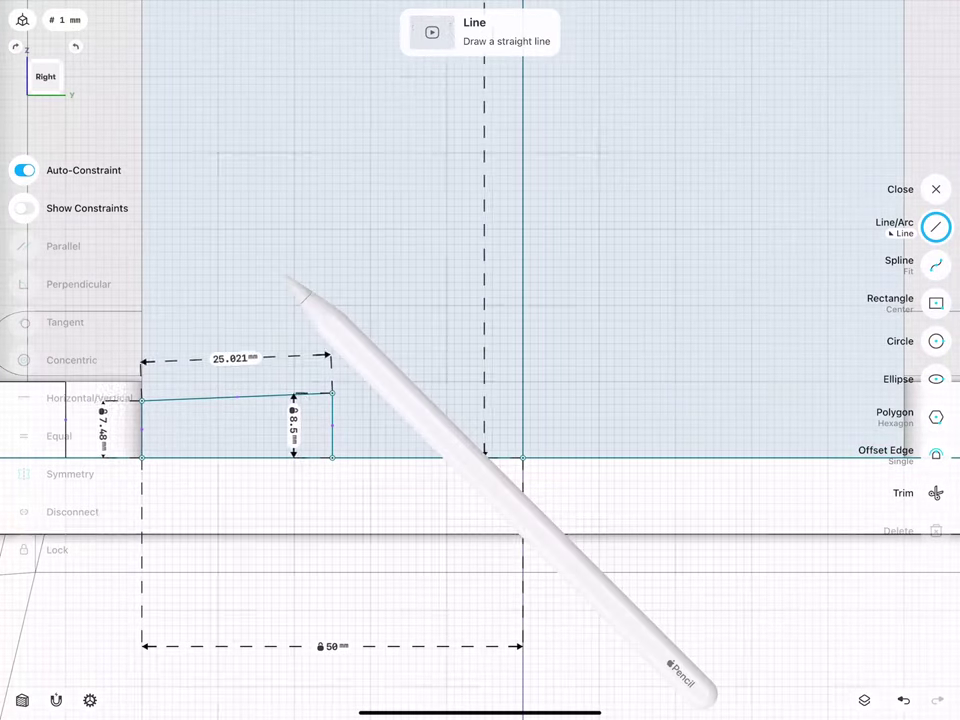
{"action": "left_click", "coordinate": [287, 277]}
{"action": "left_click", "coordinate": [524, 378]}
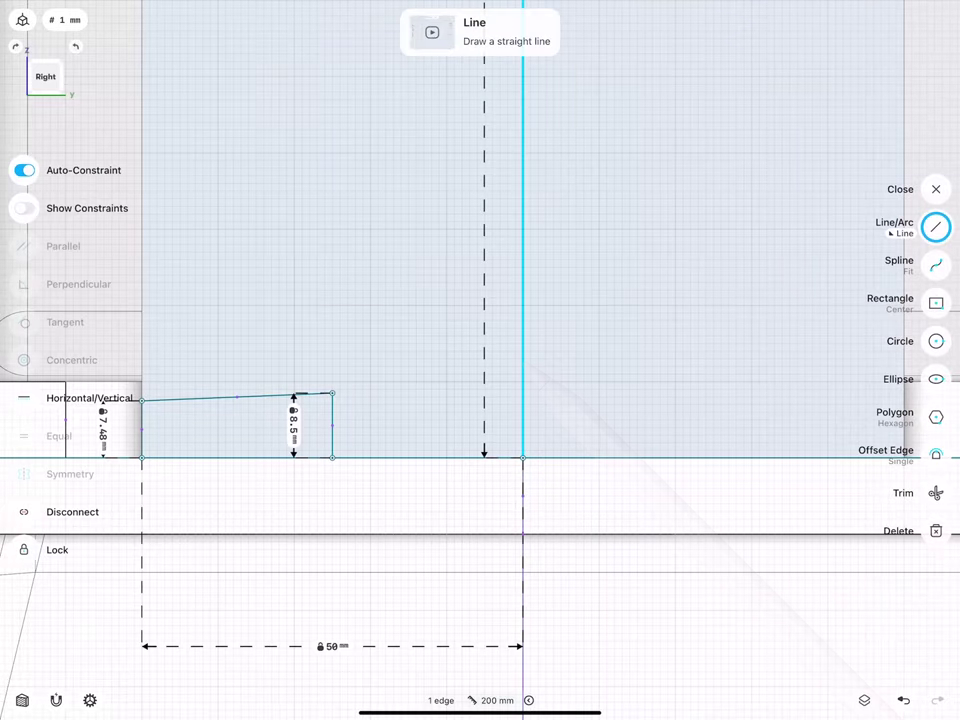
{"action": "scroll", "coordinate": [412, 412], "scroll_direction": "down", "scroll_amount": 1}
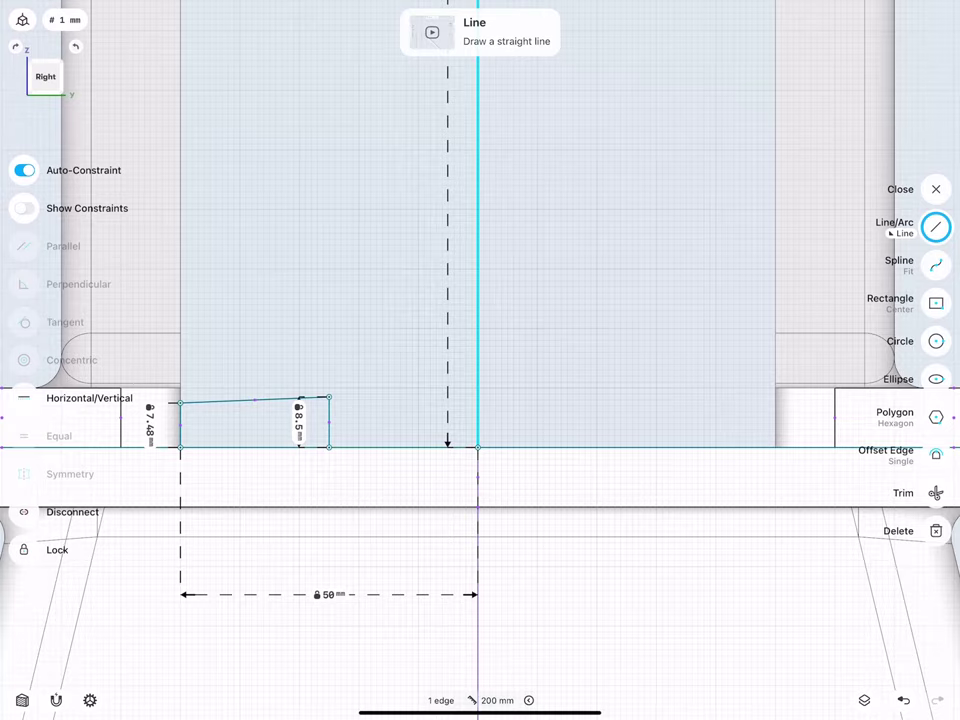
- Offset the 200 mm vertical centre line by -2.8 mm and 2.8 mm to form two parallel lines
{"action": "left_click", "coordinate": [936, 455]}
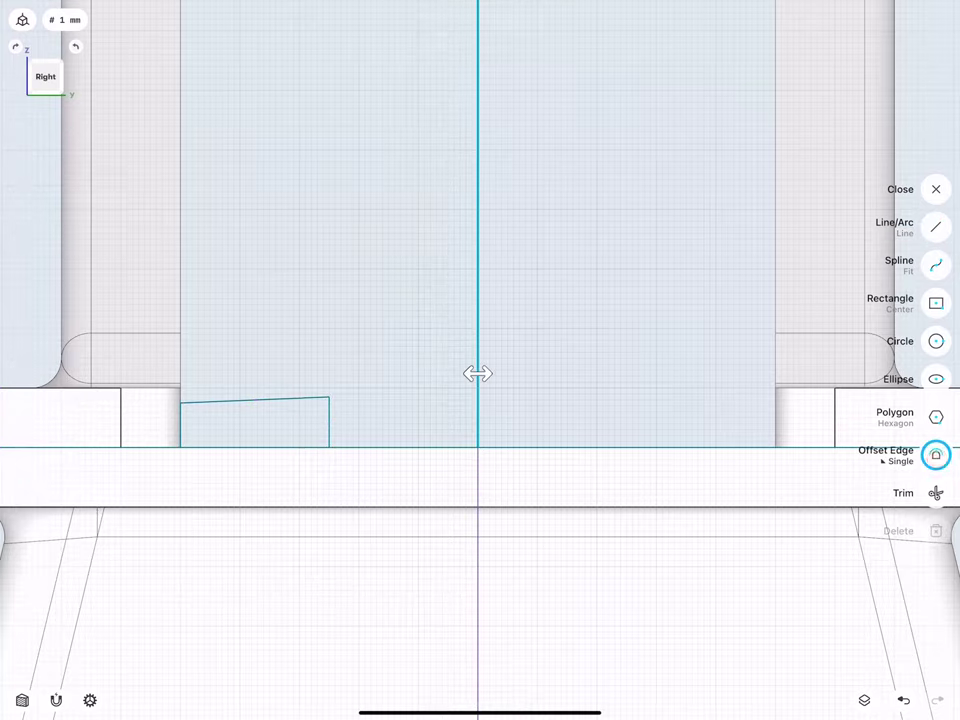
{"action": "left_click_drag", "start_coordinate": [477, 374], "coordinate": [463, 374]}
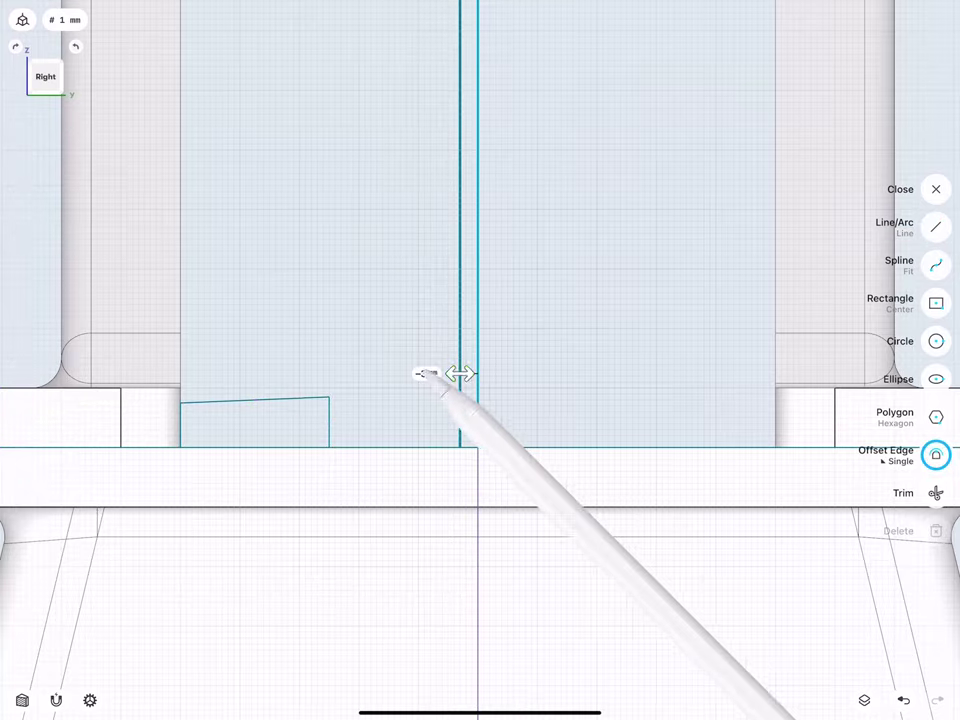
{"action": "left_click", "coordinate": [427, 374]}
{"action": "left_click", "coordinate": [412, 354]}
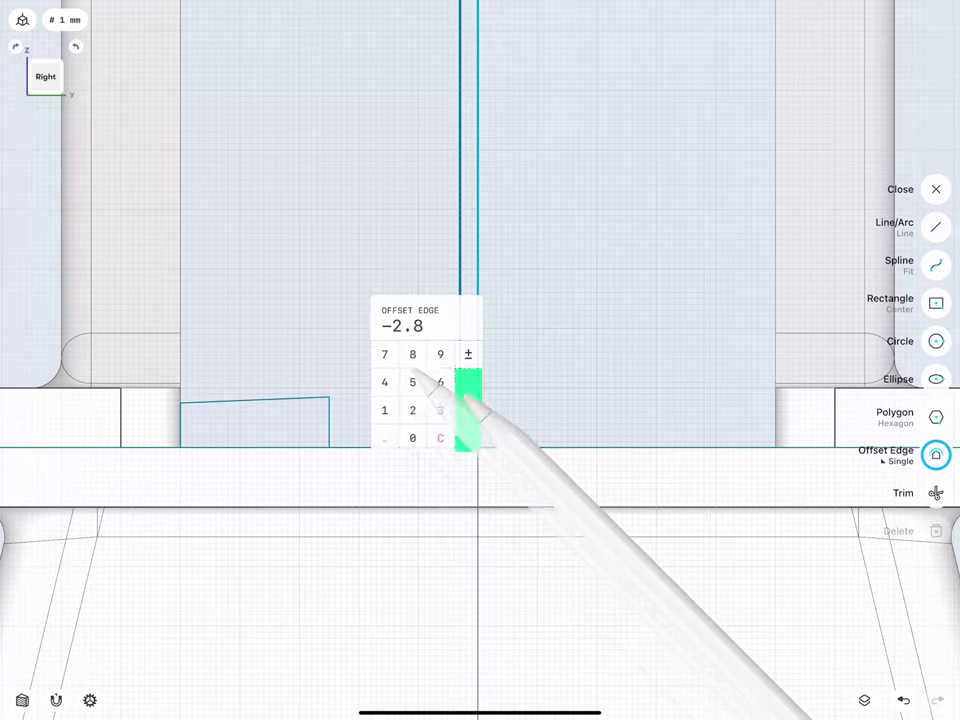
{"action": "left_click", "coordinate": [468, 410]}
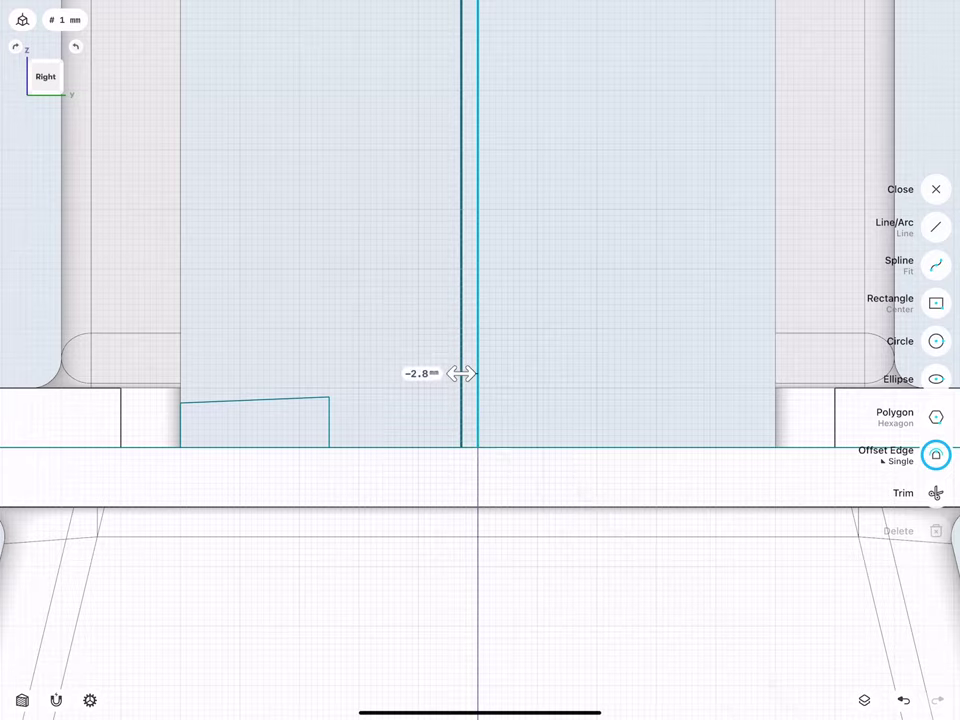
{"action": "left_click_drag", "start_coordinate": [480, 339], "coordinate": [492, 340]}
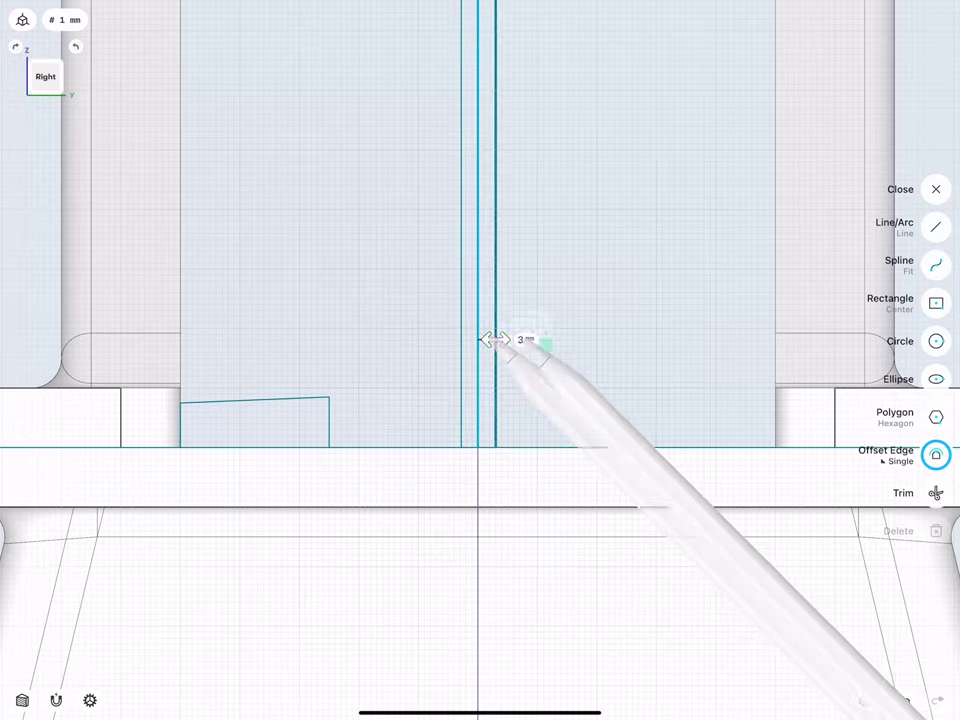
{"action": "left_click", "coordinate": [520, 340]}
{"action": "left_click", "coordinate": [512, 376]}
{"action": "left_click", "coordinate": [484, 404]}
{"action": "left_click", "coordinate": [512, 320]}
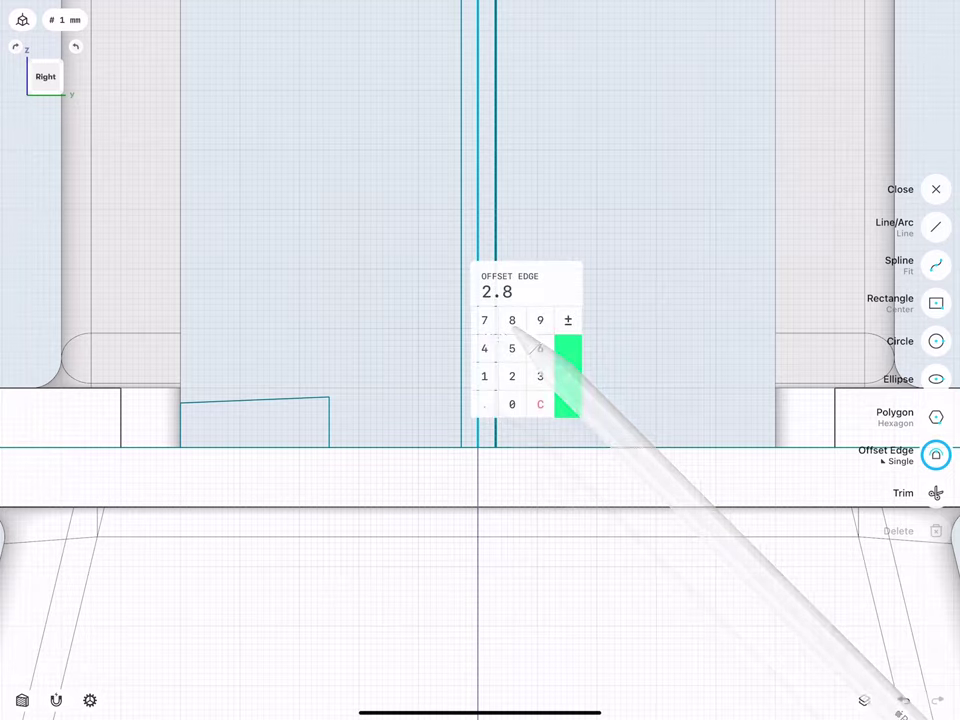
{"action": "left_click", "coordinate": [567, 376]}
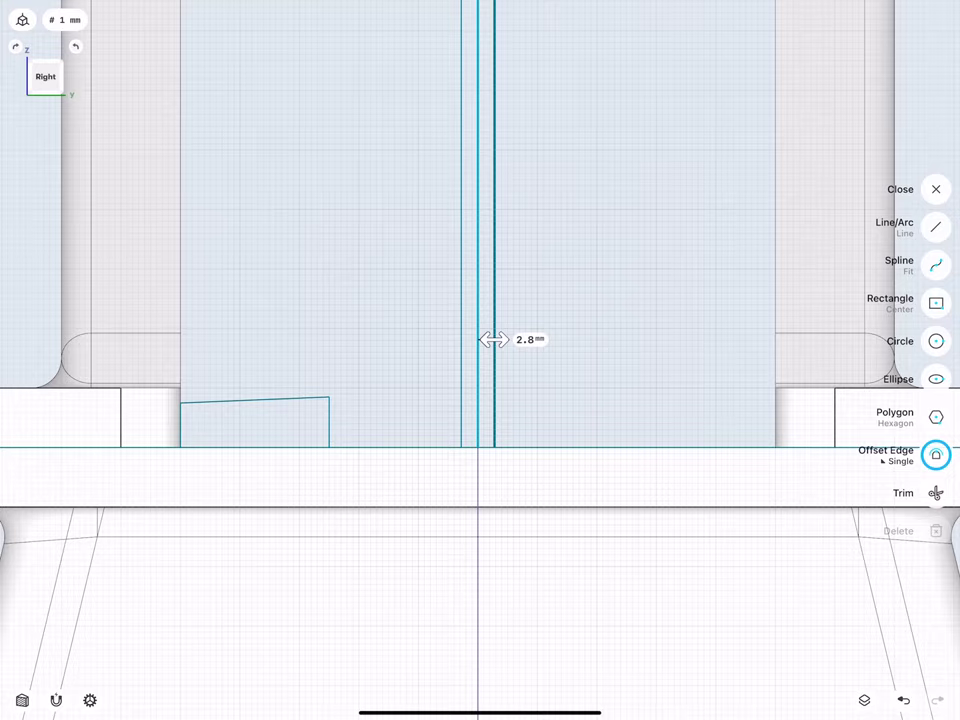
- Delete the 8.5 mm vertical edge, extend the slanted top line to the shank and trim its overhang
{"action": "left_click", "coordinate": [936, 227]}
{"action": "scroll", "coordinate": [370, 400], "scroll_direction": "up", "scroll_amount": 3}
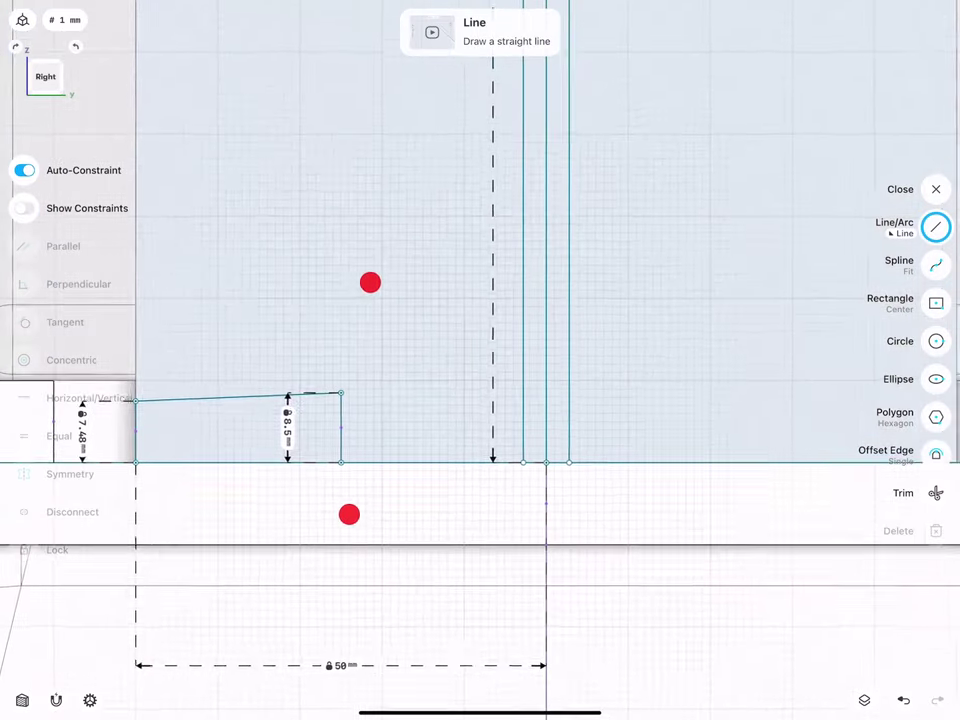
{"action": "left_click", "coordinate": [360, 438]}
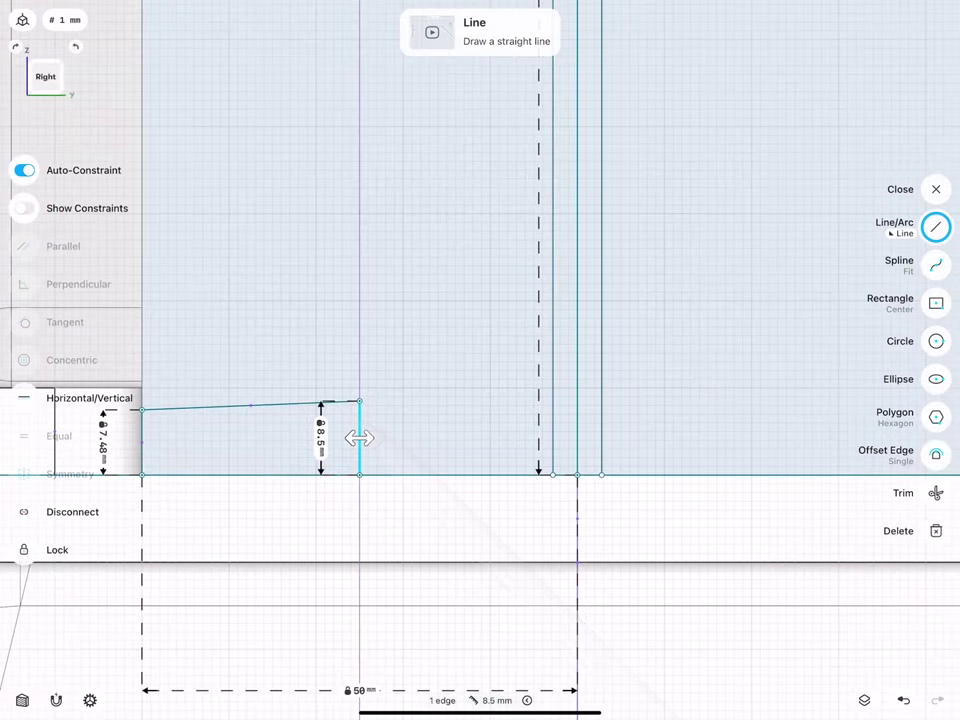
{"action": "left_click", "coordinate": [930, 531]}
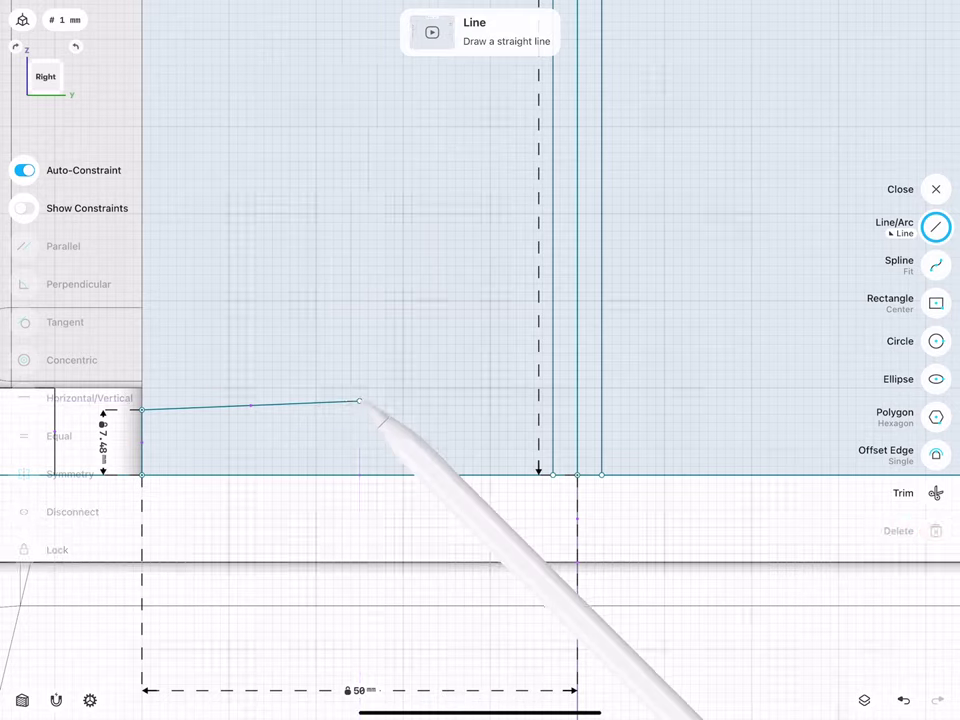
{"action": "mouse_move", "coordinate": [360, 400]}
{"action": "left_mouse_down"}
{"action": "mouse_move", "coordinate": [685, 386]}
{"action": "mouse_move", "coordinate": [672, 388]}
{"action": "left_mouse_up"}
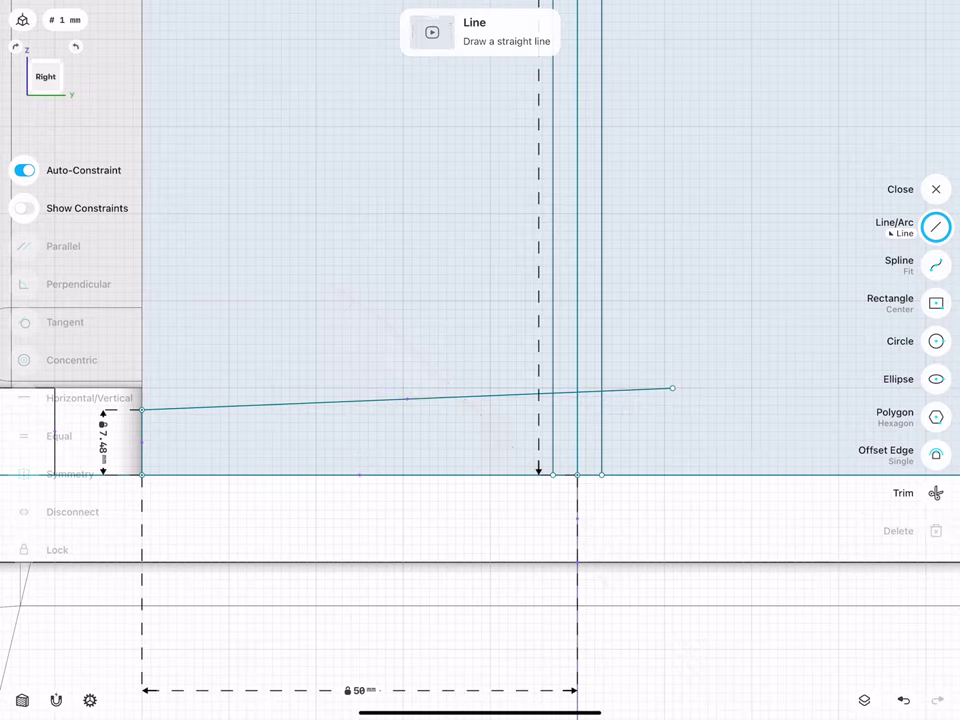
{"action": "left_click", "coordinate": [936, 492]}
{"action": "left_click_drag", "start_coordinate": [561, 392], "coordinate": [630, 390]}
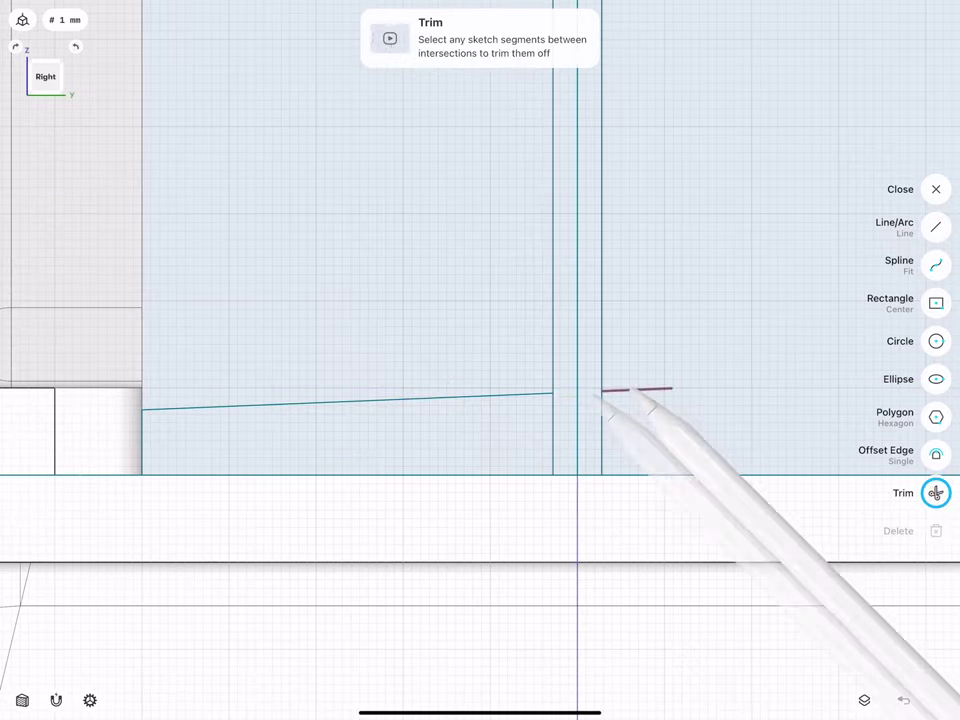
- Draw a 20 mm horizontal line at the 200 mm height
{"action": "mouse_move", "coordinate": [378, 417]}
{"action": "middle_mouse_down"}
{"action": "mouse_move", "coordinate": [311, 417]}
{"action": "mouse_move", "coordinate": [290, 430]}
{"action": "middle_mouse_up"}
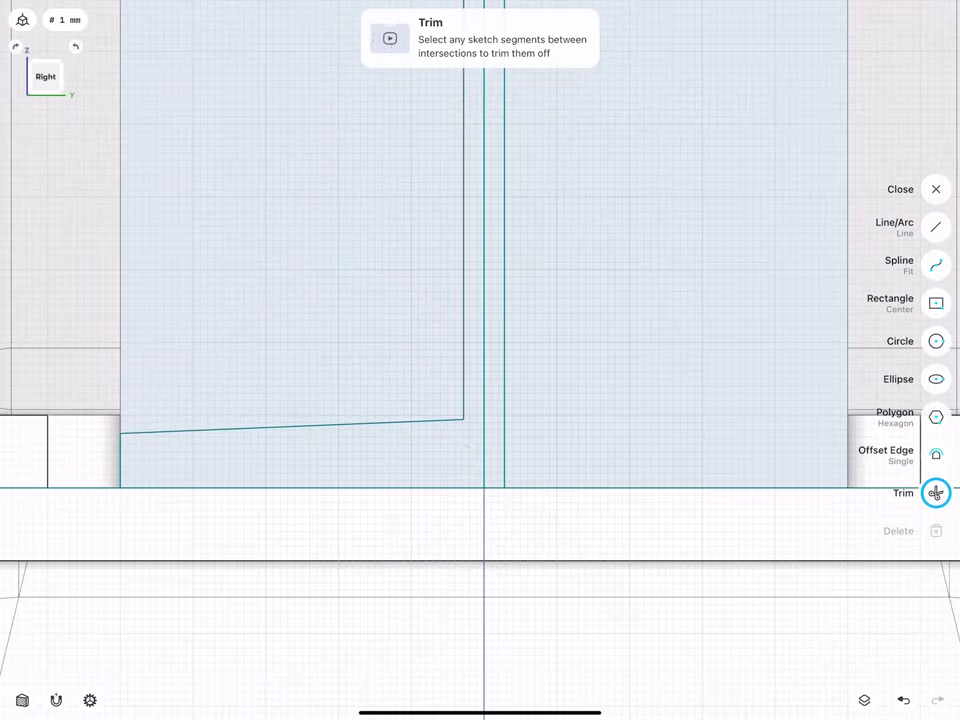
{"action": "scroll", "coordinate": [327, 480], "scroll_direction": "down", "scroll_amount": 5}
{"action": "scroll", "coordinate": [330, 458], "scroll_direction": "down", "scroll_amount": 3}
{"action": "scroll", "coordinate": [330, 458], "scroll_direction": "down", "scroll_amount": 3}
{"action": "scroll", "coordinate": [305, 502], "scroll_direction": "up", "scroll_amount": 3}
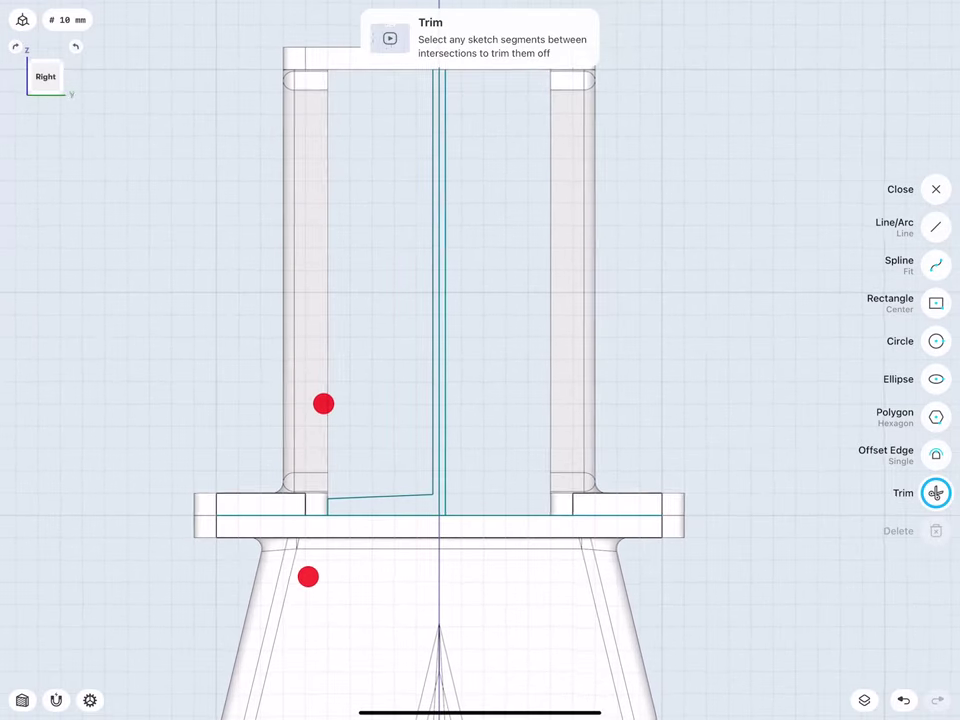
{"action": "scroll", "coordinate": [316, 488], "scroll_direction": "up", "scroll_amount": 1}
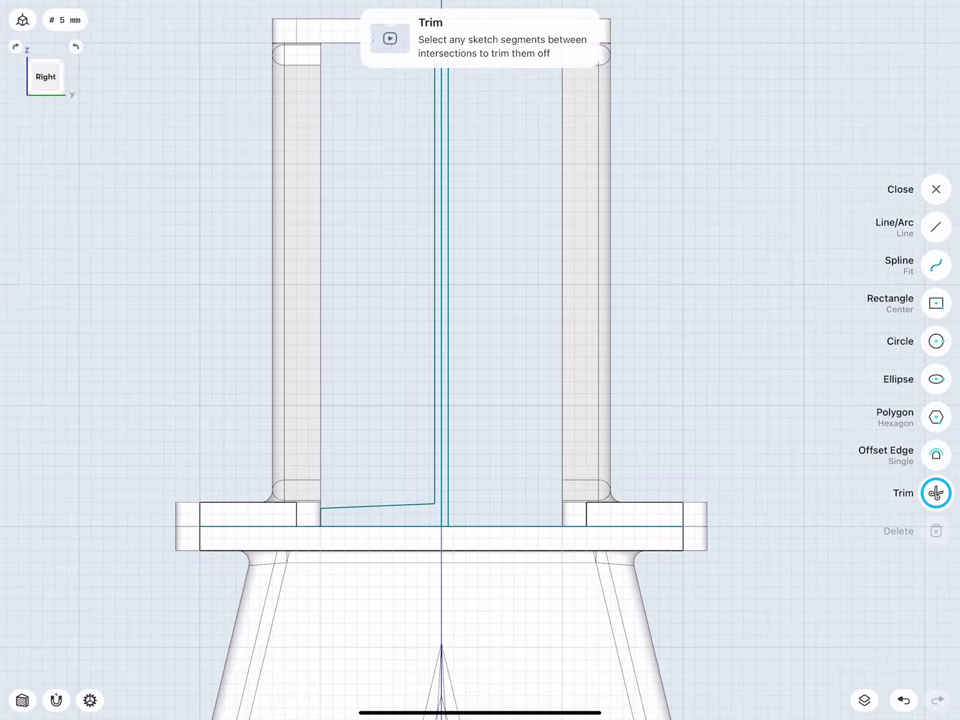
{"action": "left_click", "coordinate": [935, 227]}
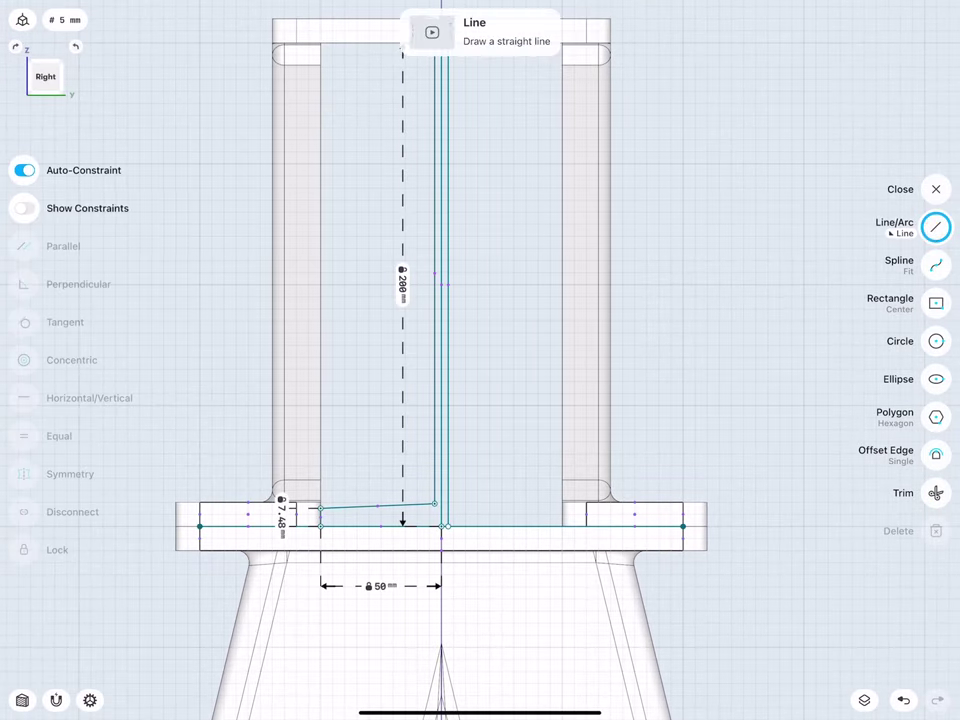
{"action": "scroll", "coordinate": [396, 312], "scroll_direction": "up", "scroll_amount": 3}
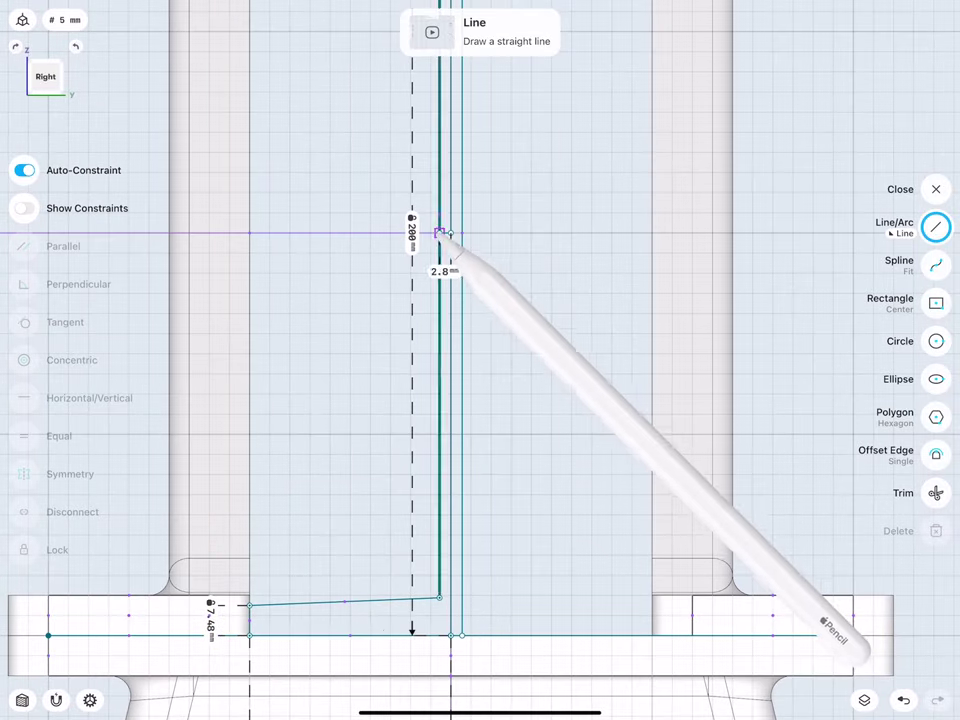
{"action": "left_click_drag", "start_coordinate": [451, 232], "coordinate": [371, 232]}
{"action": "scroll", "coordinate": [326, 360], "scroll_direction": "down", "scroll_amount": 1}
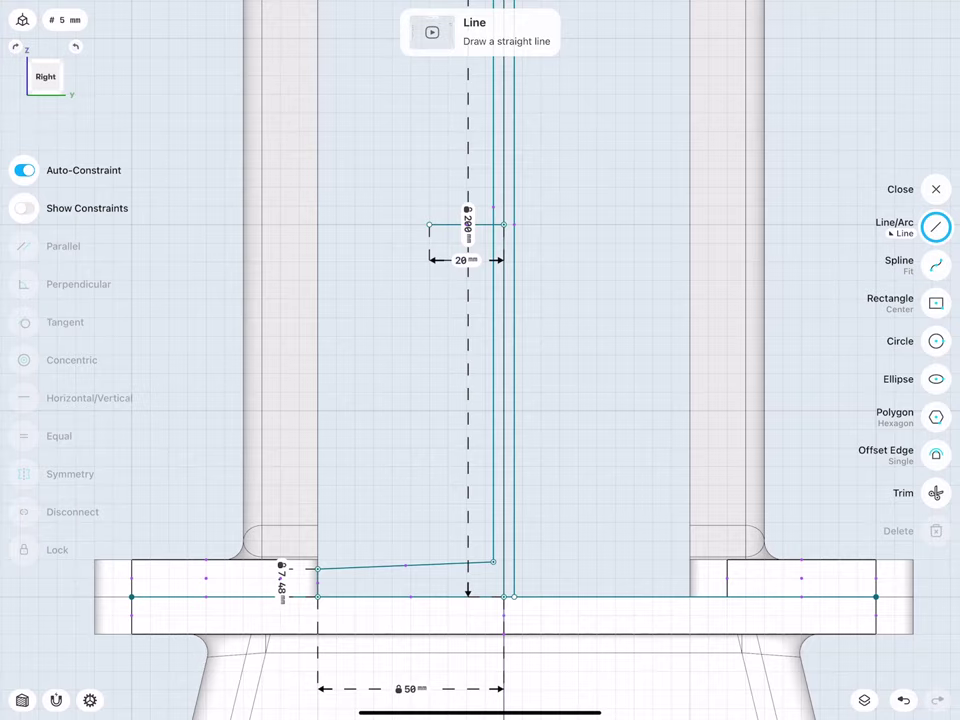
{"action": "scroll", "coordinate": [353, 456], "scroll_direction": "up", "scroll_amount": 2}
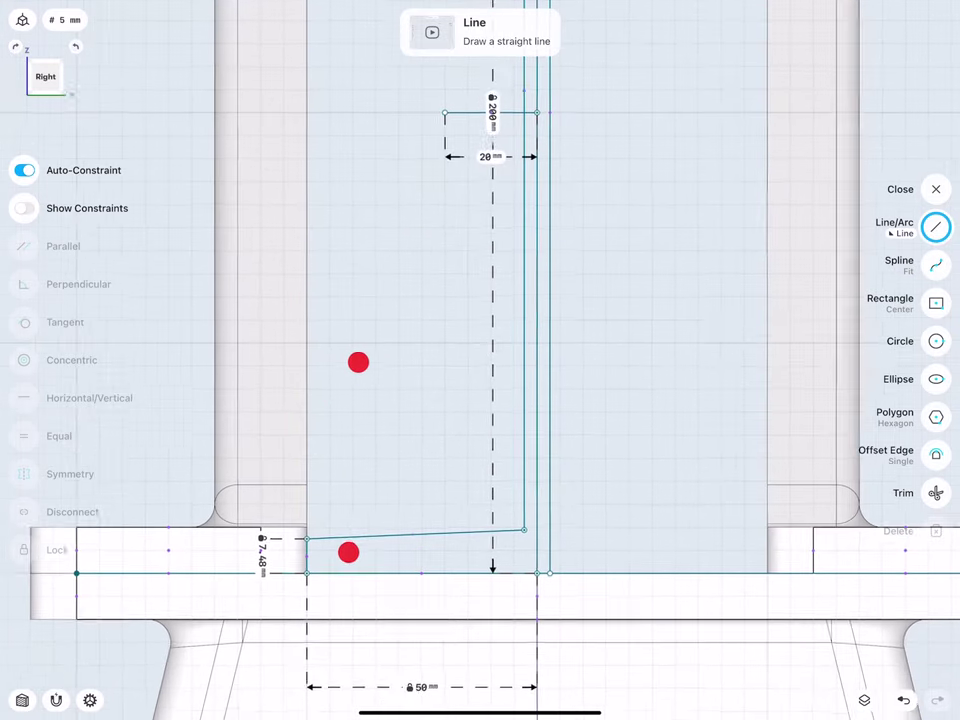
- Select the 50 mm bottom edge, the left end edge and the slanted top line
{"action": "left_click", "coordinate": [370, 567]}
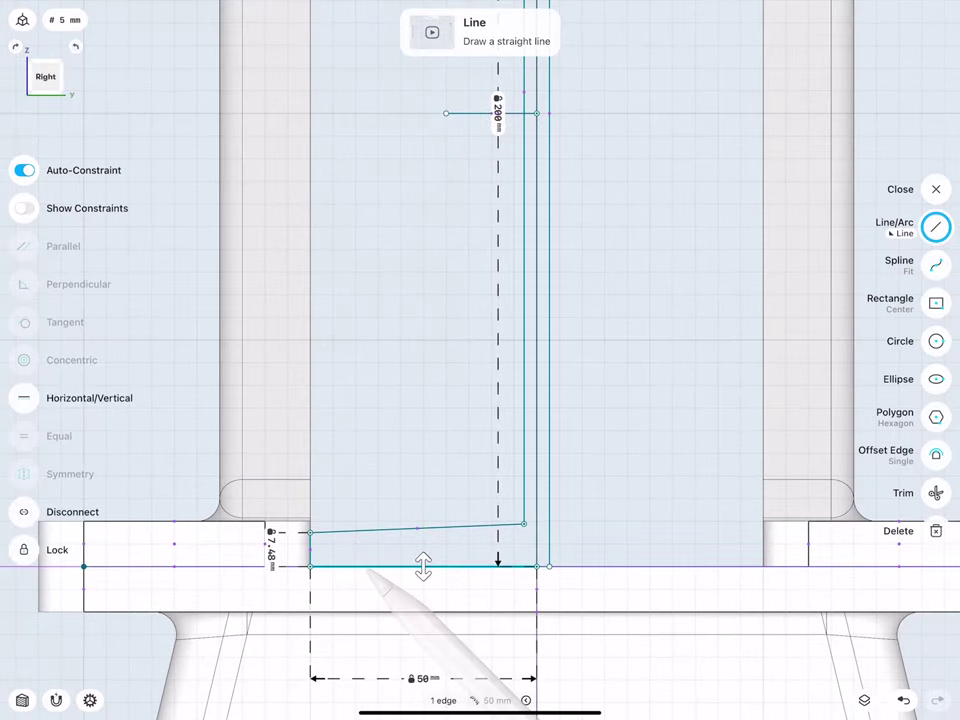
{"action": "left_click", "coordinate": [312, 545]}
{"action": "left_click", "coordinate": [430, 527]}
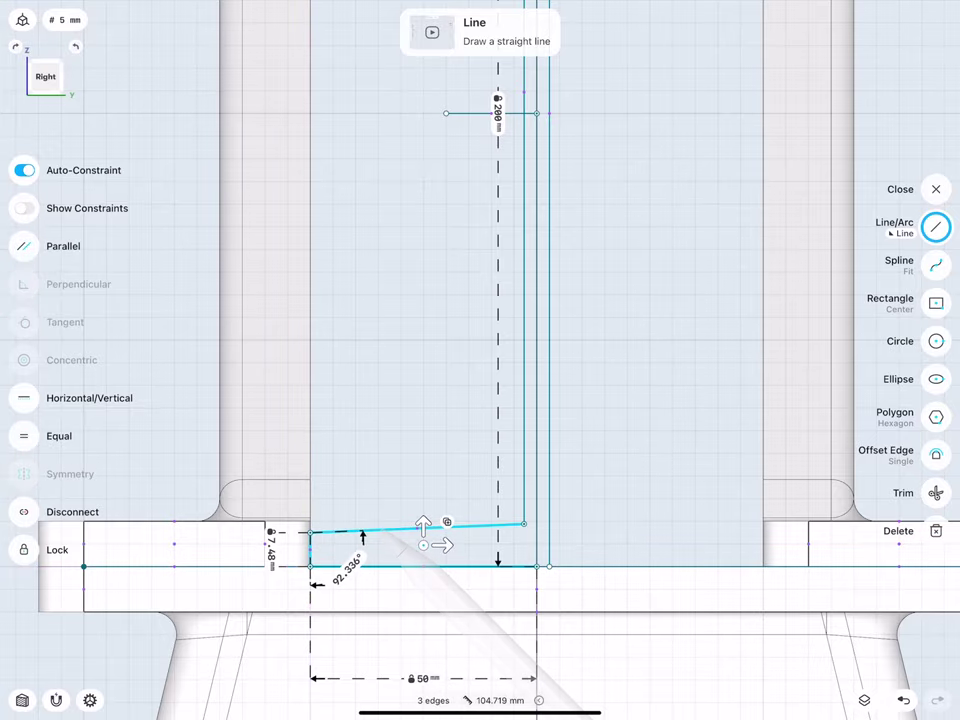
{"action": "scroll", "coordinate": [355, 496], "scroll_direction": "down", "scroll_amount": 1}
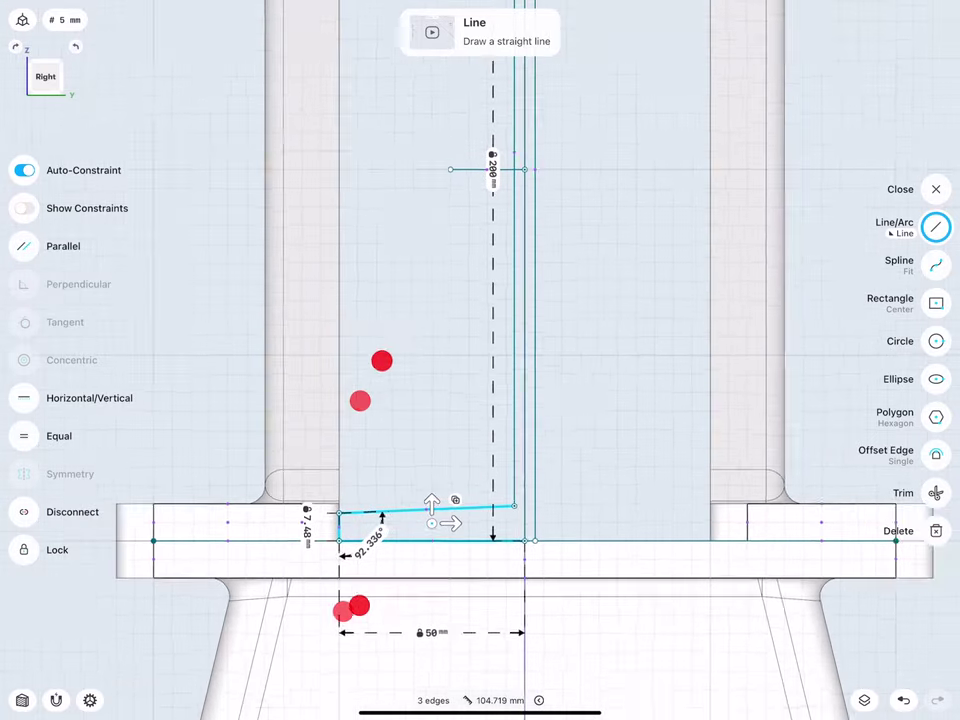
{"action": "scroll", "coordinate": [355, 490], "scroll_direction": "down", "scroll_amount": 1}
{"action": "scroll", "coordinate": [345, 500], "scroll_direction": "down", "scroll_amount": 1}
{"action": "scroll", "coordinate": [335, 510], "scroll_direction": "down", "scroll_amount": 1}
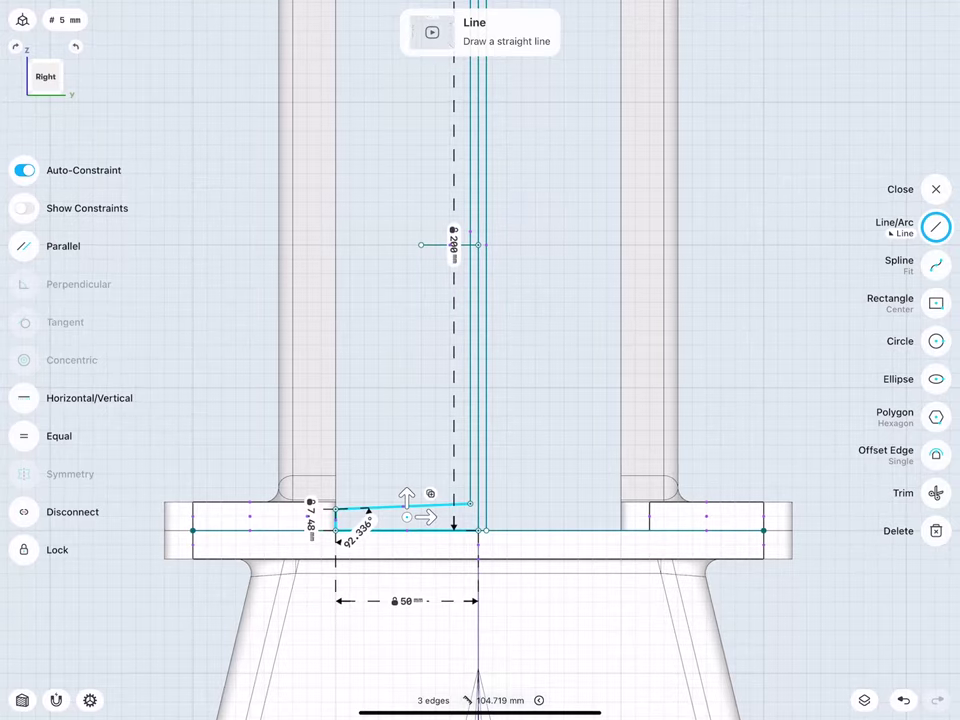
- Clear the selection and hide all bodies from the items list
{"action": "left_click", "coordinate": [203, 343]}
{"action": "left_click", "coordinate": [864, 700]}
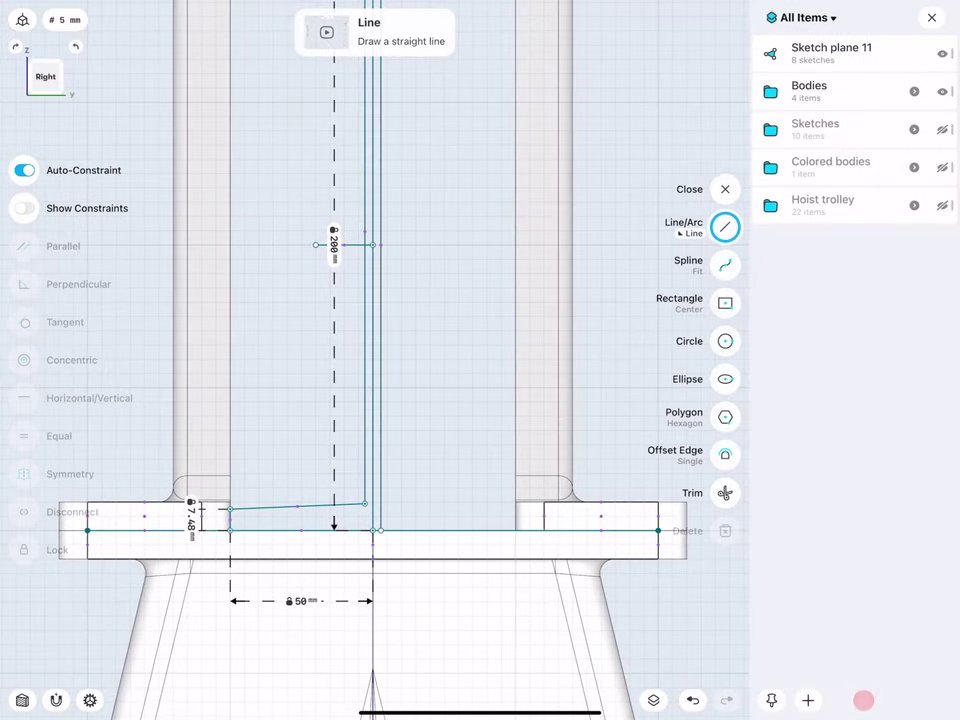
{"action": "left_click", "coordinate": [945, 89]}
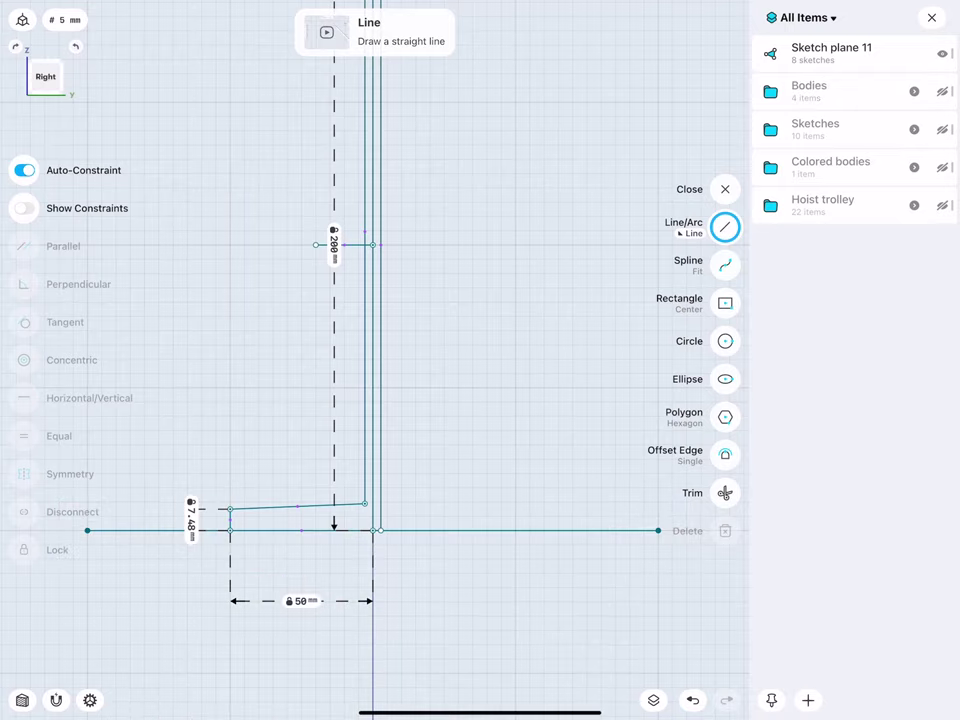
{"action": "left_click", "coordinate": [931, 17]}
{"action": "scroll", "coordinate": [318, 473], "scroll_direction": "up", "scroll_amount": 2}
{"action": "scroll", "coordinate": [369, 420], "scroll_direction": "down", "scroll_amount": 1}
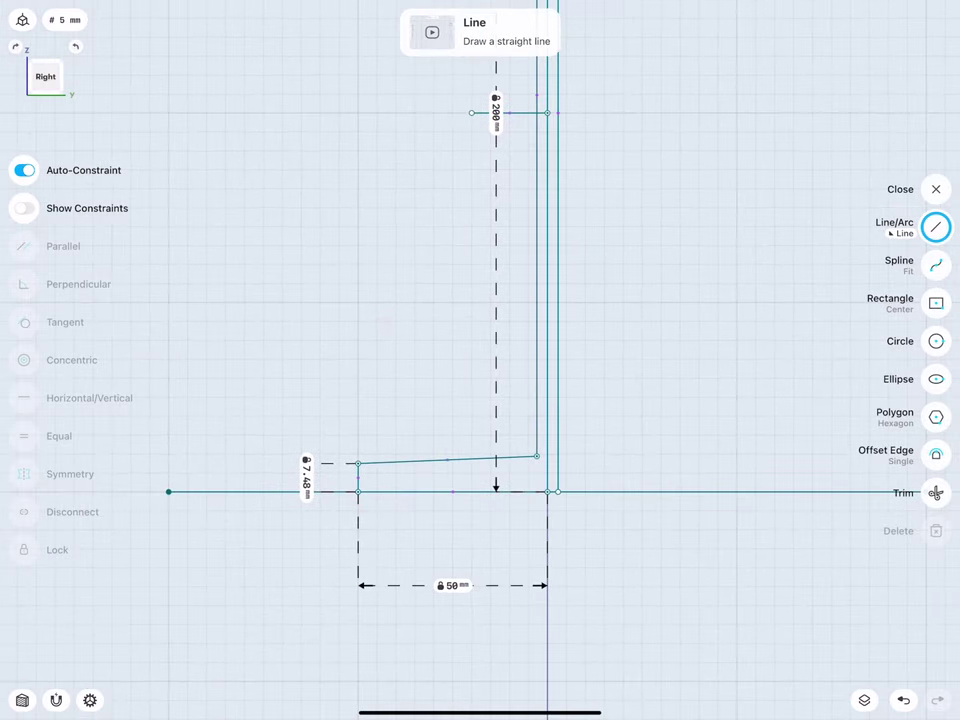
- Delete the long horizontal baseline
{"action": "left_click", "coordinate": [240, 492]}
{"action": "left_click", "coordinate": [928, 537]}
{"action": "scroll", "coordinate": [370, 450], "scroll_direction": "right", "scroll_amount": 2}
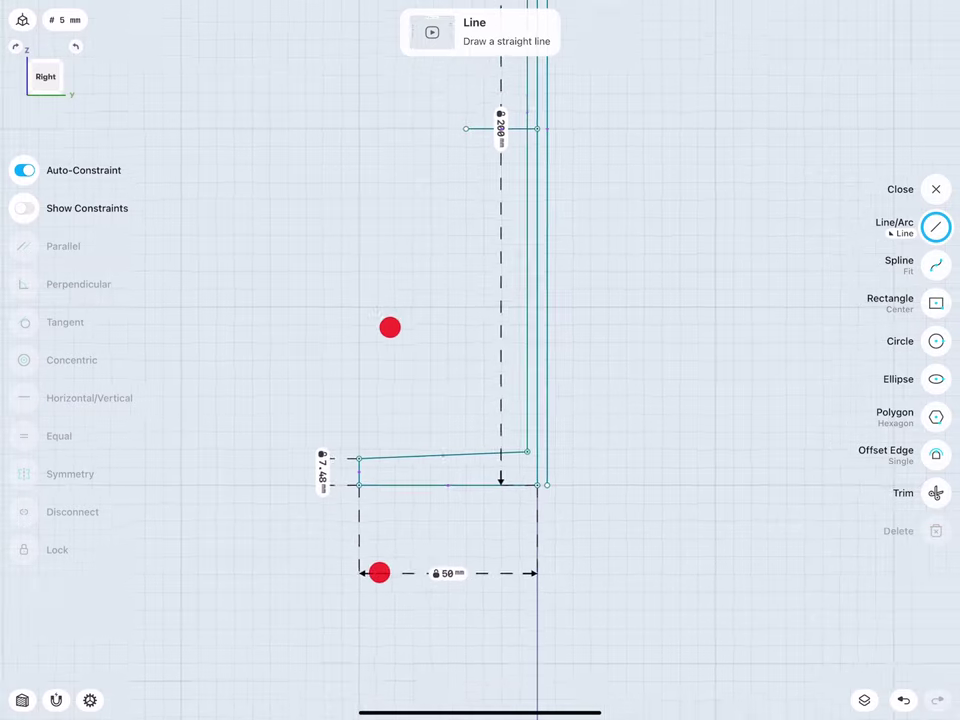
- Select the bottom, left end and slanted top edges of the end profile
{"action": "left_click", "coordinate": [380, 491]}
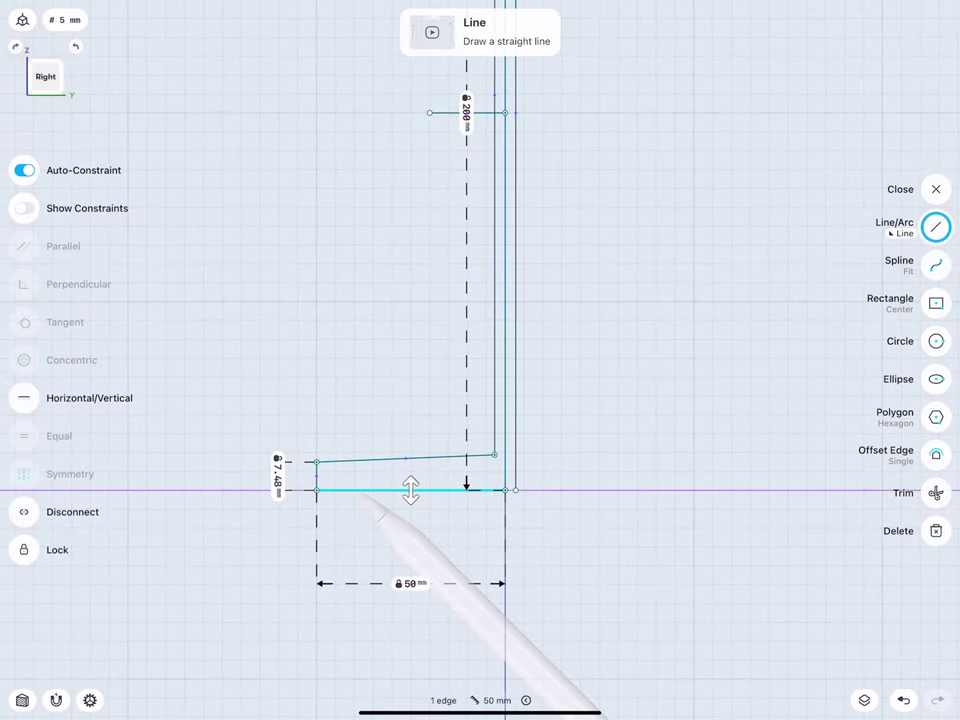
{"action": "left_click", "coordinate": [315, 450]}
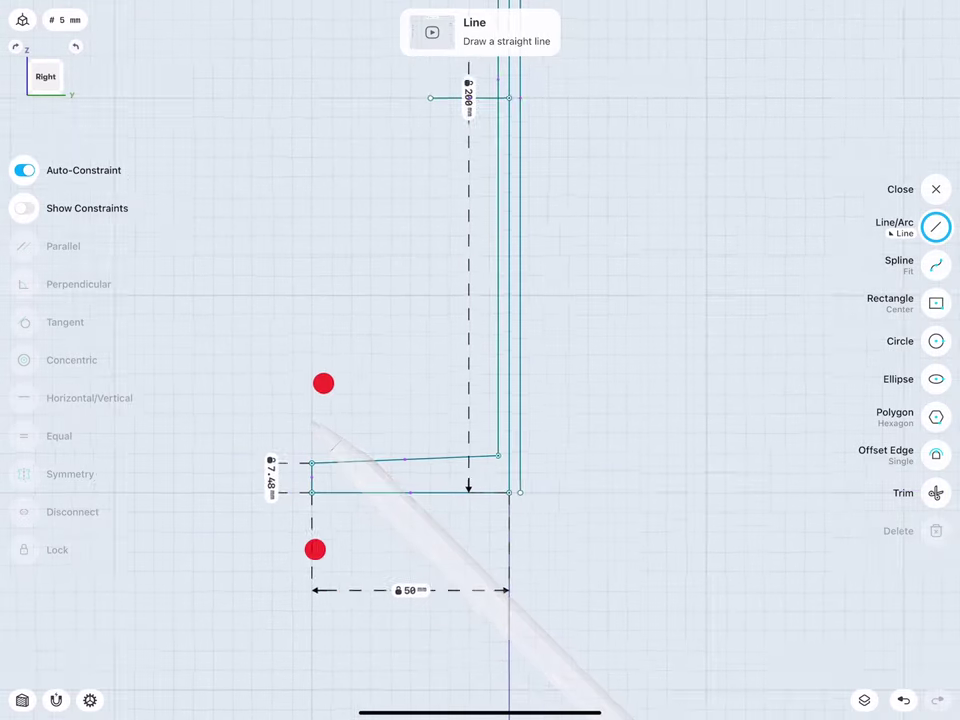
{"action": "scroll", "coordinate": [378, 421], "scroll_direction": "up", "scroll_amount": 3}
{"action": "left_click", "coordinate": [435, 512]}
{"action": "left_click", "coordinate": [289, 495]}
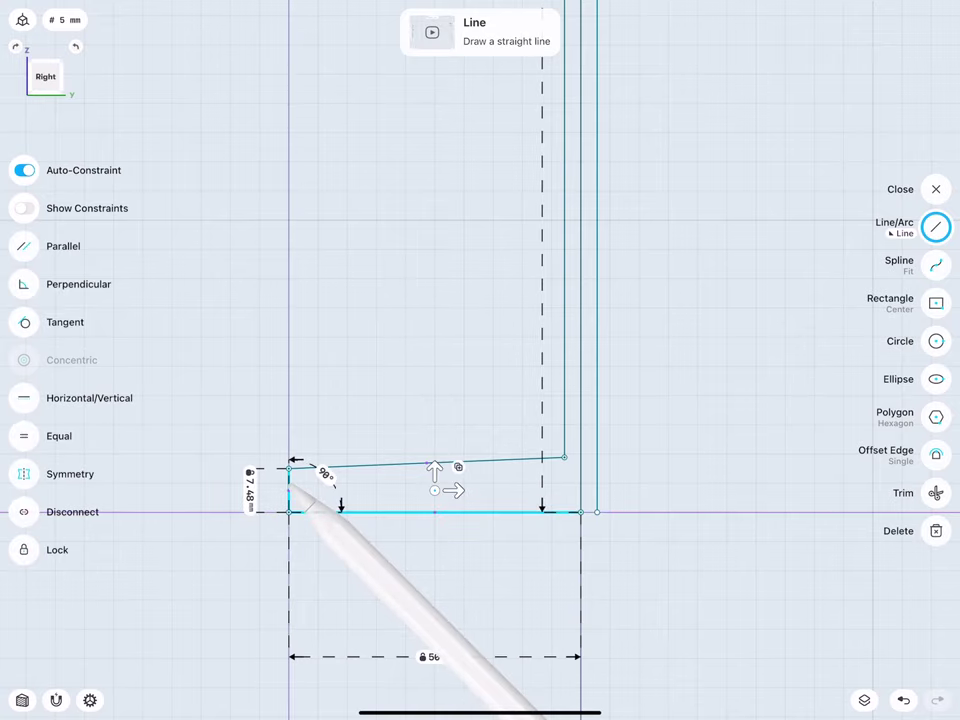
{"action": "left_click", "coordinate": [380, 466]}
{"action": "scroll", "coordinate": [321, 467], "scroll_direction": "down", "scroll_amount": 3}
{"action": "scroll", "coordinate": [360, 458], "scroll_direction": "down", "scroll_amount": 2}
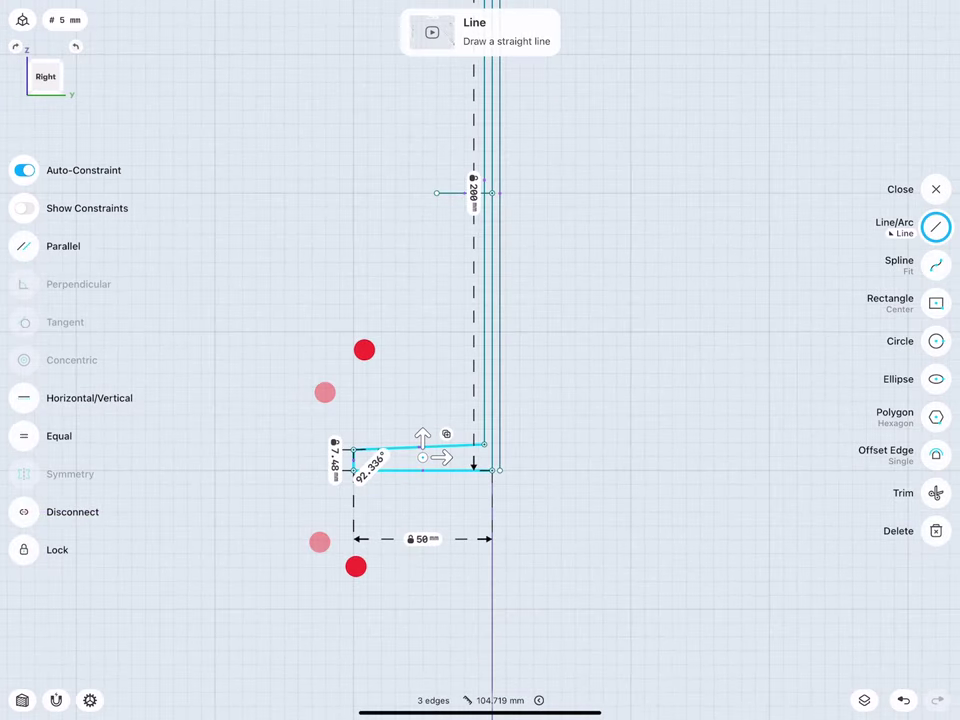
- Mirror the selected end profile across the 20 mm line at 200 mm
{"action": "left_click", "coordinate": [936, 189]}
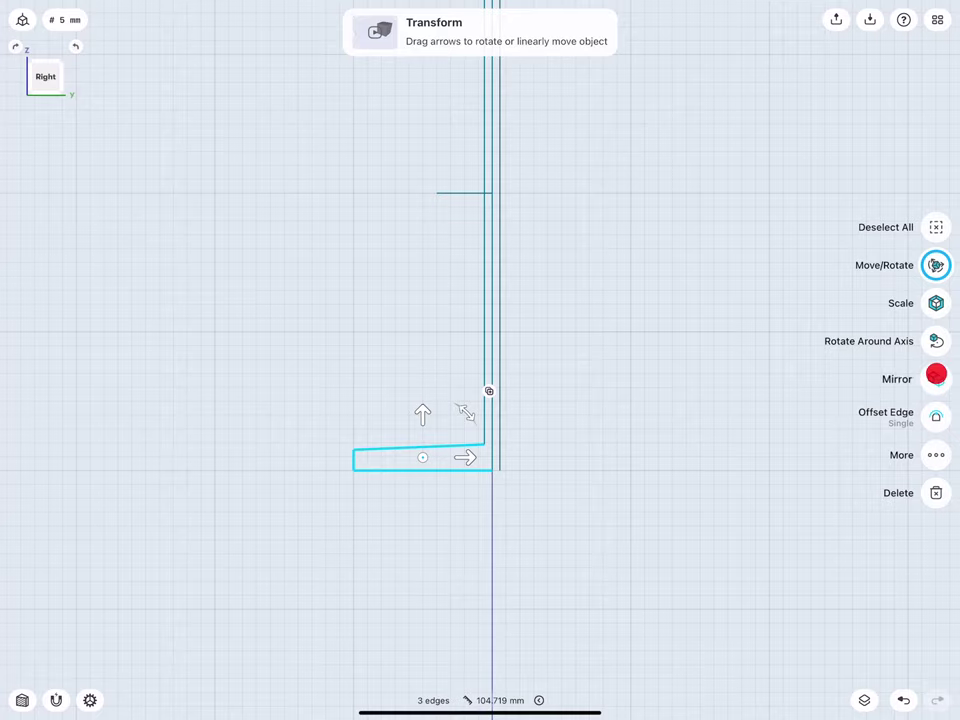
{"action": "left_click", "coordinate": [936, 375]}
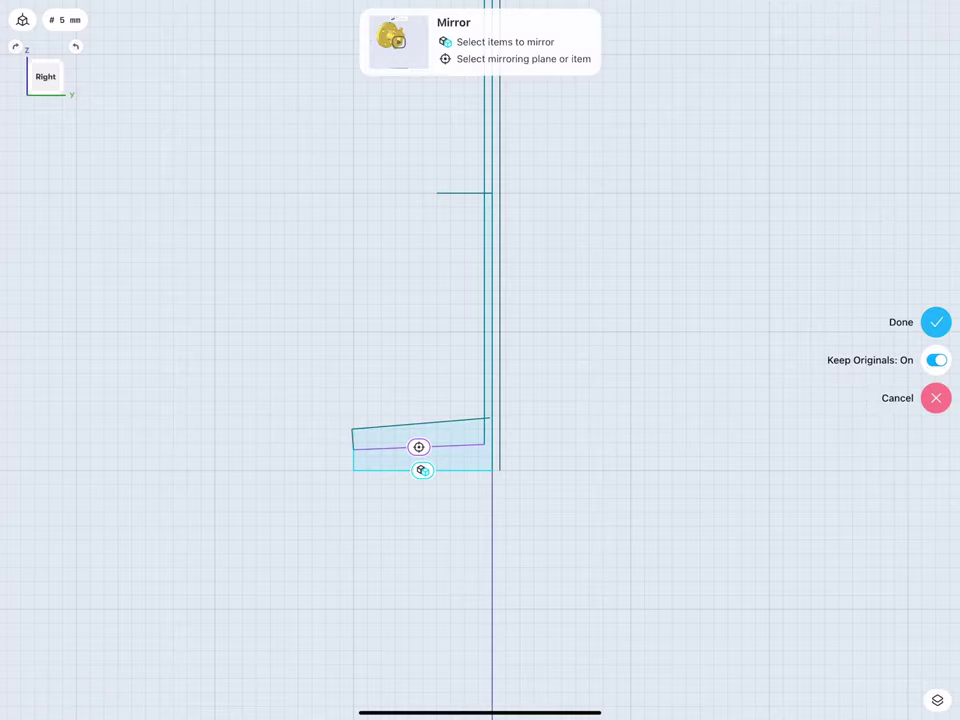
{"action": "left_click", "coordinate": [452, 193]}
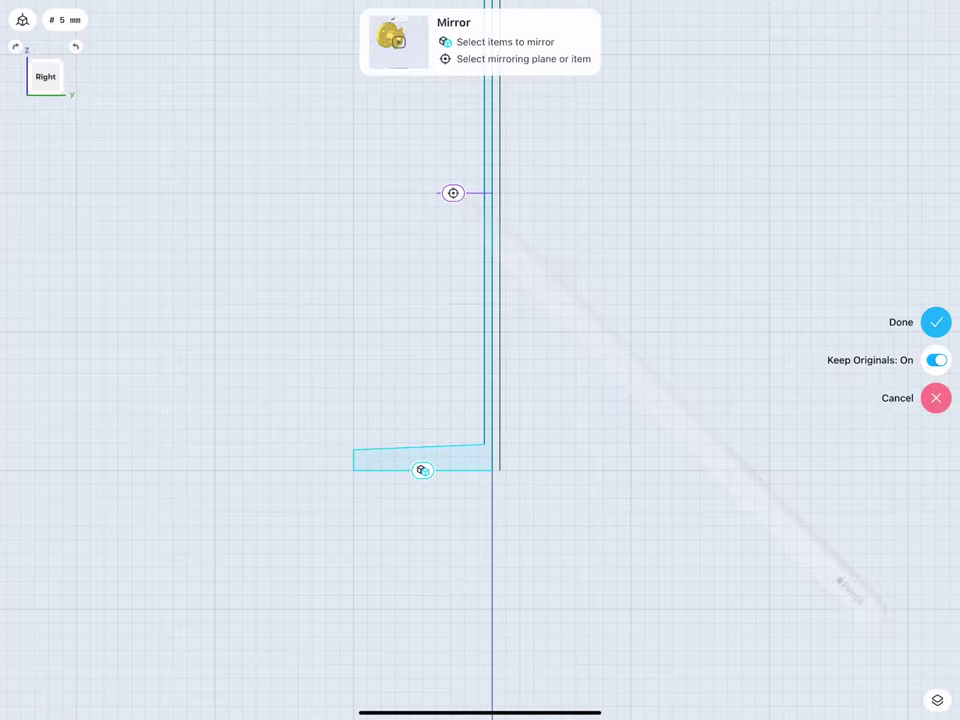
{"action": "scroll", "coordinate": [396, 309], "scroll_direction": "down", "scroll_amount": 5}
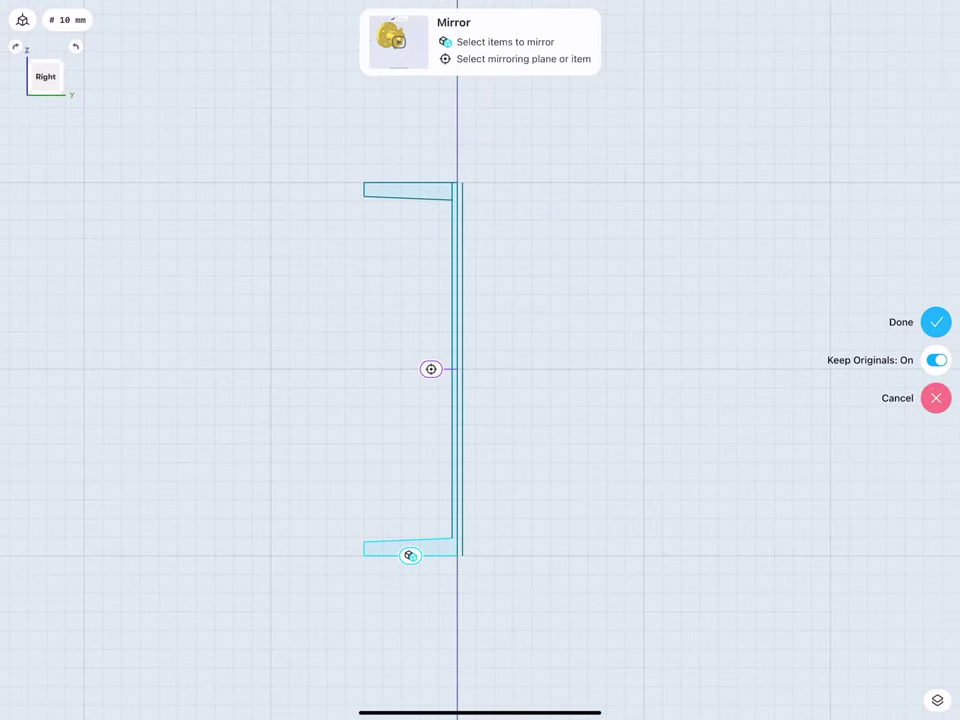
{"action": "left_click", "coordinate": [935, 322]}
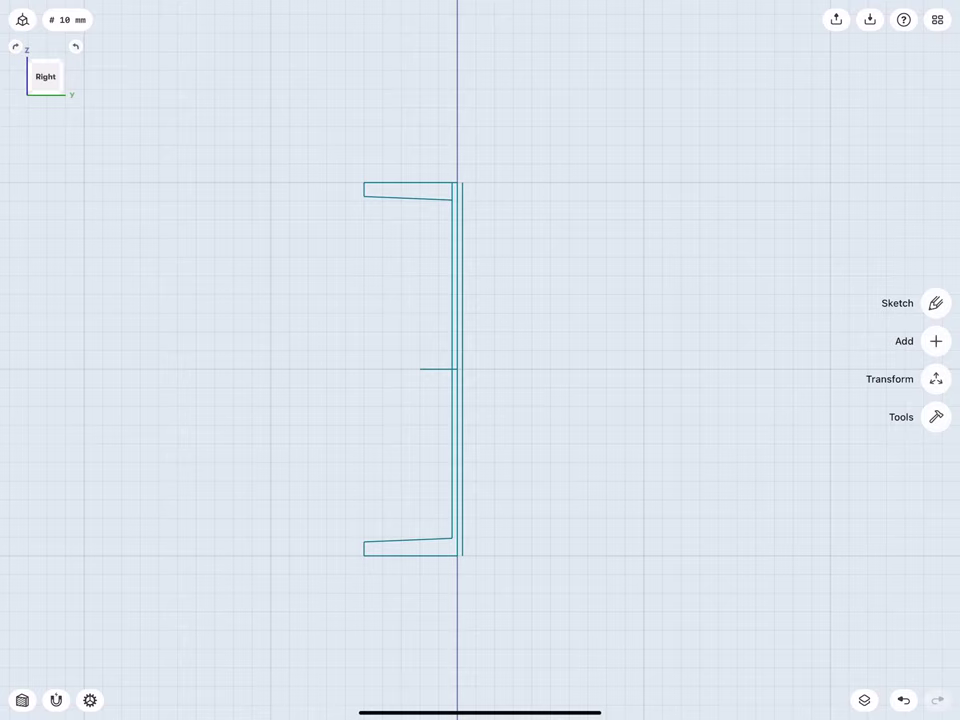
{"action": "scroll", "coordinate": [380, 340], "scroll_direction": "up", "scroll_amount": 2}
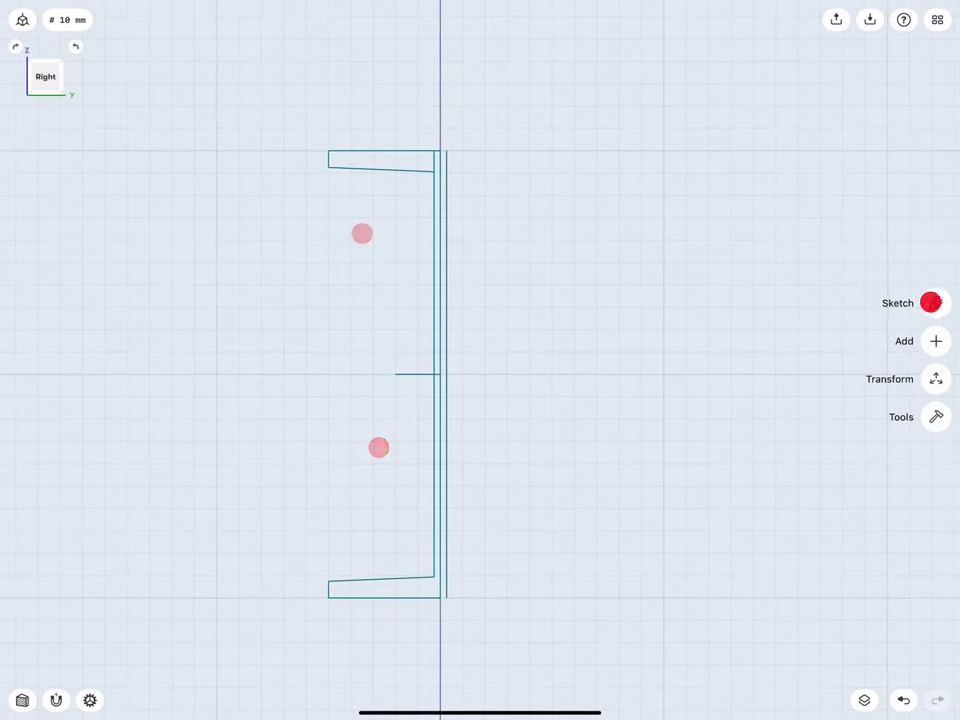
- Trim the segment between the doubled vertical lines
{"action": "left_click", "coordinate": [930, 302]}
{"action": "left_click", "coordinate": [936, 492]}
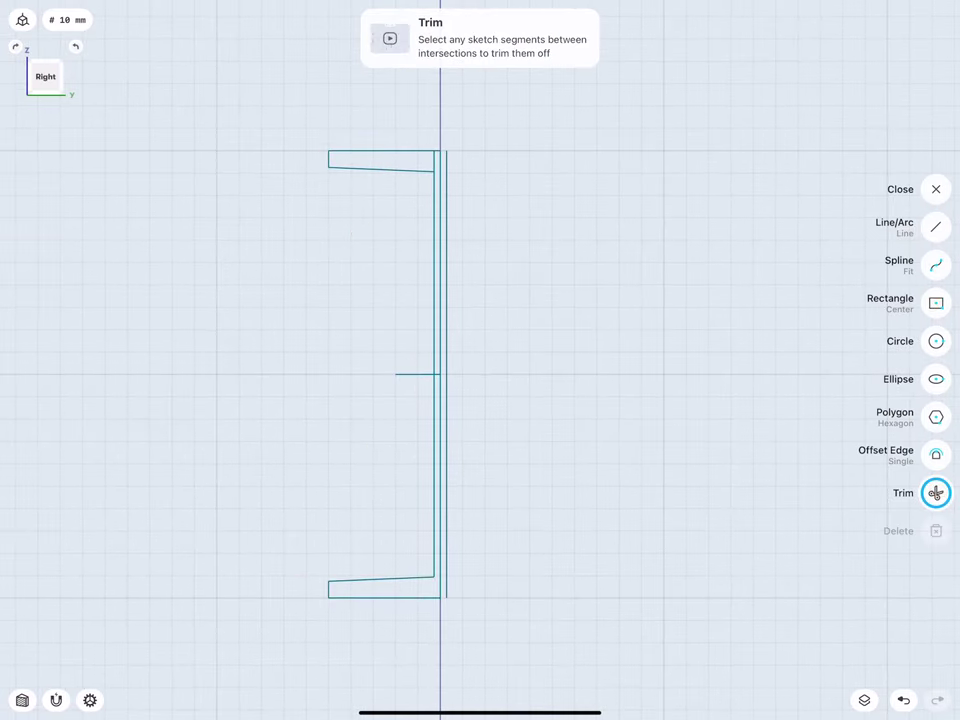
{"action": "left_click", "coordinate": [444, 162]}
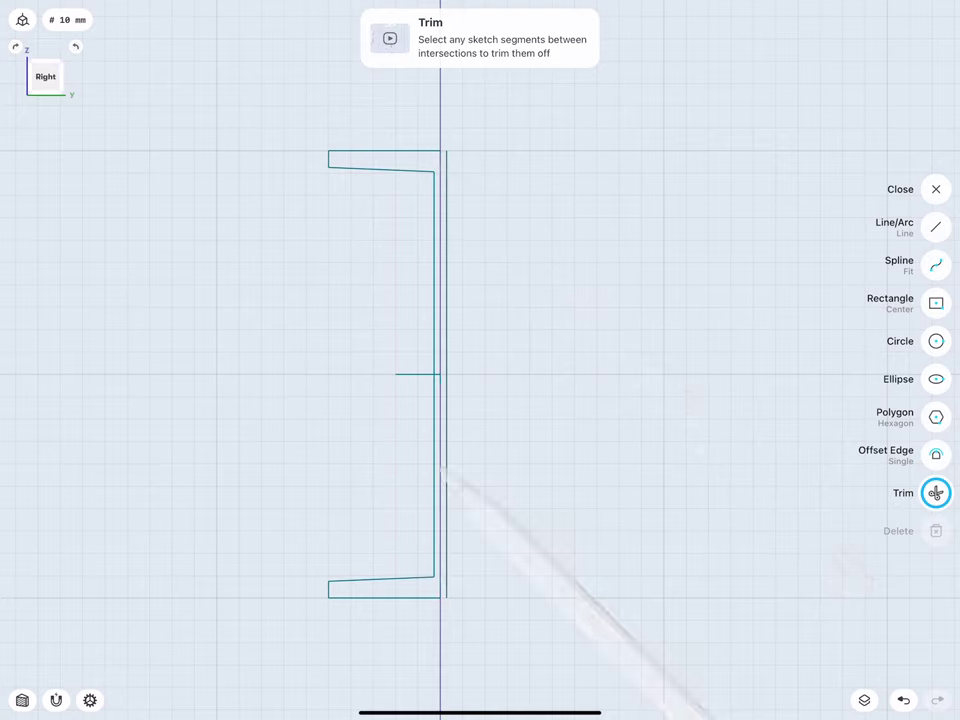
{"action": "left_click", "coordinate": [936, 227]}
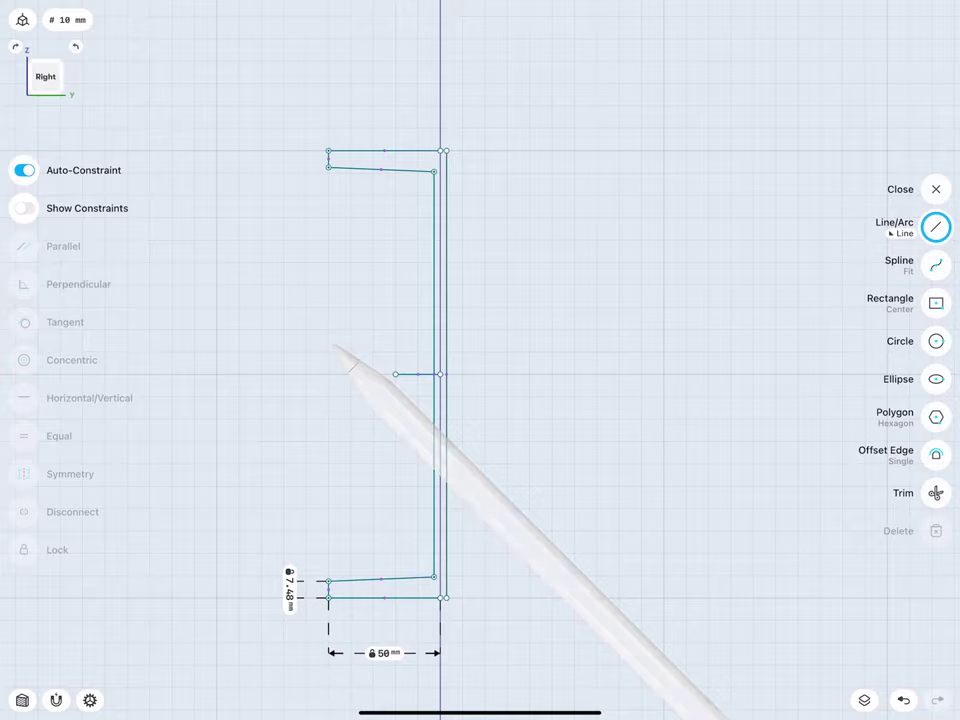
- Delete the short 20 mm mid-height edge and the extra outer vertical line
{"action": "scroll", "coordinate": [392, 335], "scroll_direction": "up", "scroll_amount": 5}
{"action": "left_click", "coordinate": [368, 341]}
{"action": "left_click", "coordinate": [936, 531]}
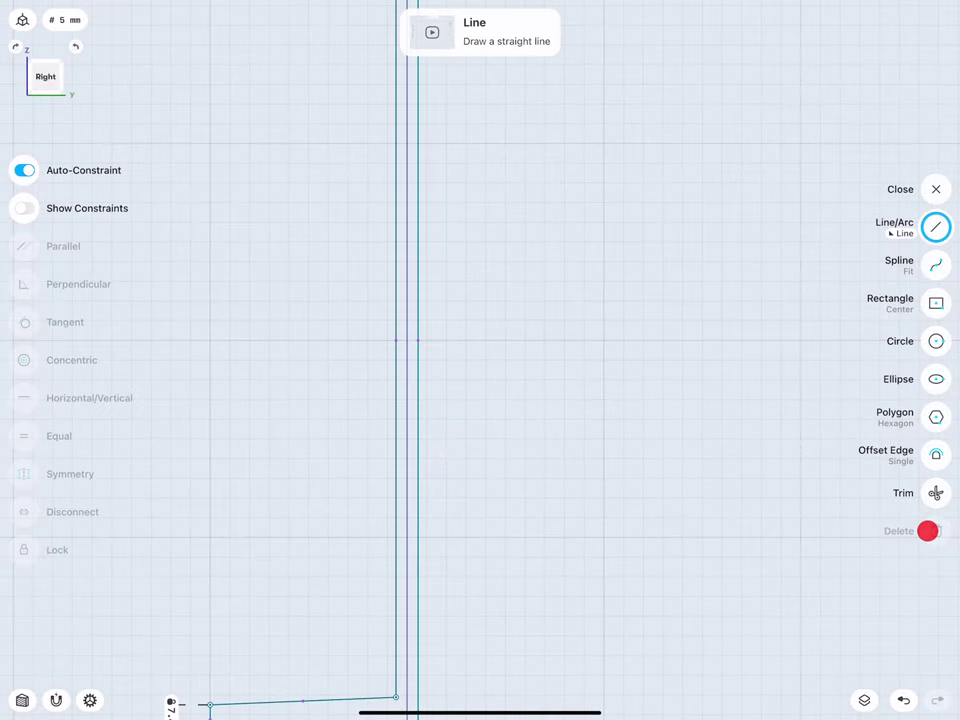
{"action": "scroll", "coordinate": [358, 390], "scroll_direction": "down", "scroll_amount": 5}
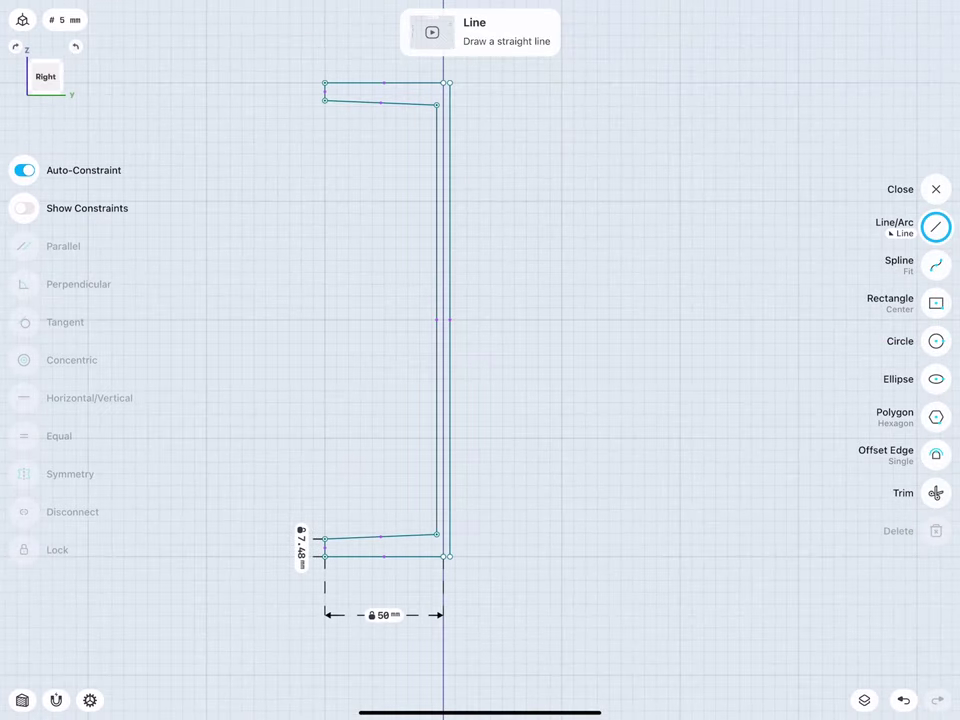
{"action": "left_click", "coordinate": [450, 319]}
{"action": "left_click", "coordinate": [932, 529]}
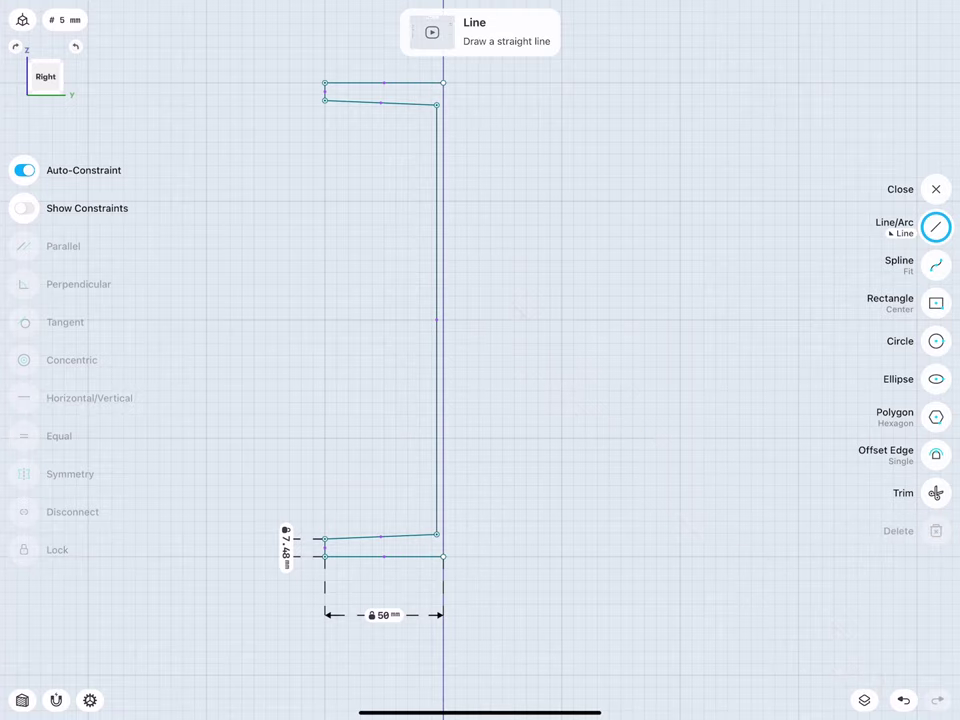
- Mirror the whole half profile across the vertical centre line
{"action": "double_click", "coordinate": [438, 268]}
{"action": "scroll", "coordinate": [362, 442], "scroll_direction": "down", "scroll_amount": 3}
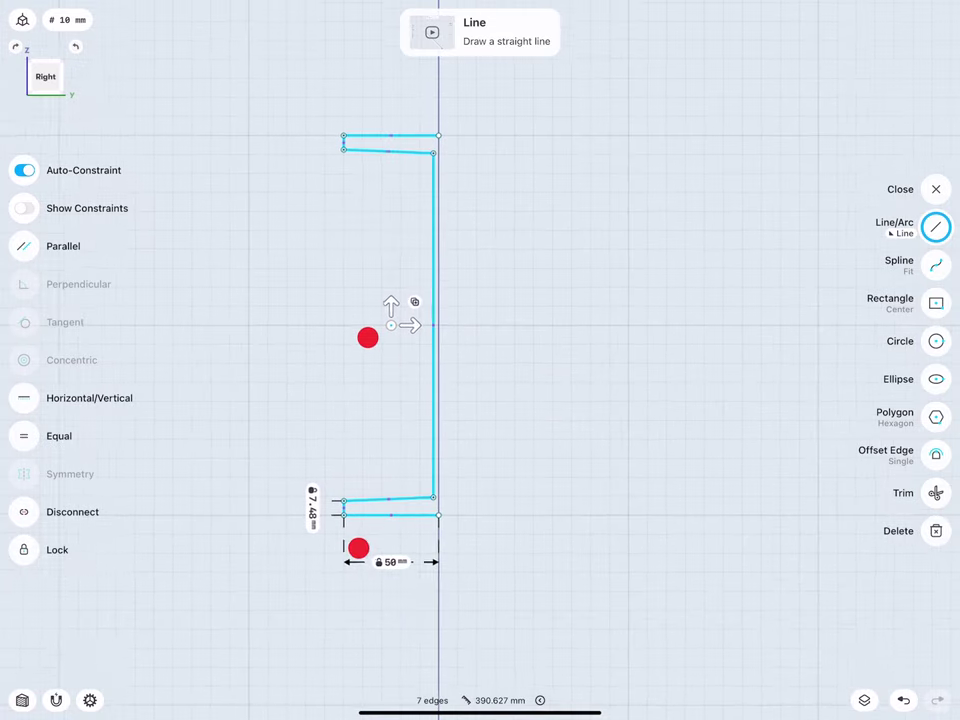
{"action": "scroll", "coordinate": [348, 443], "scroll_direction": "down", "scroll_amount": 2}
{"action": "scroll", "coordinate": [348, 443], "scroll_direction": "up", "scroll_amount": 2}
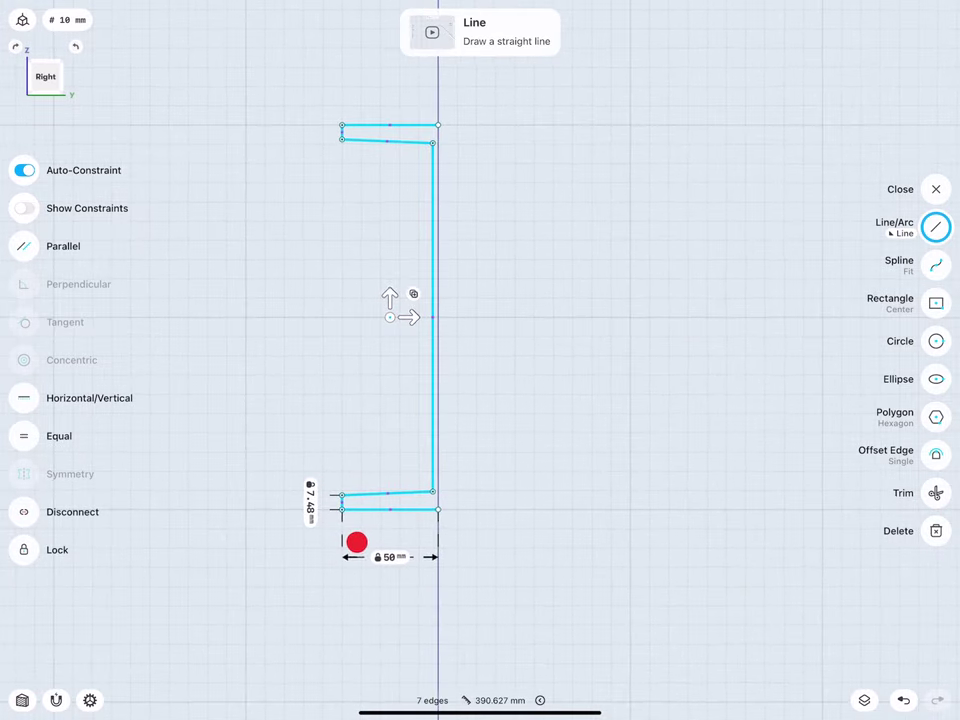
{"action": "left_click", "coordinate": [413, 293]}
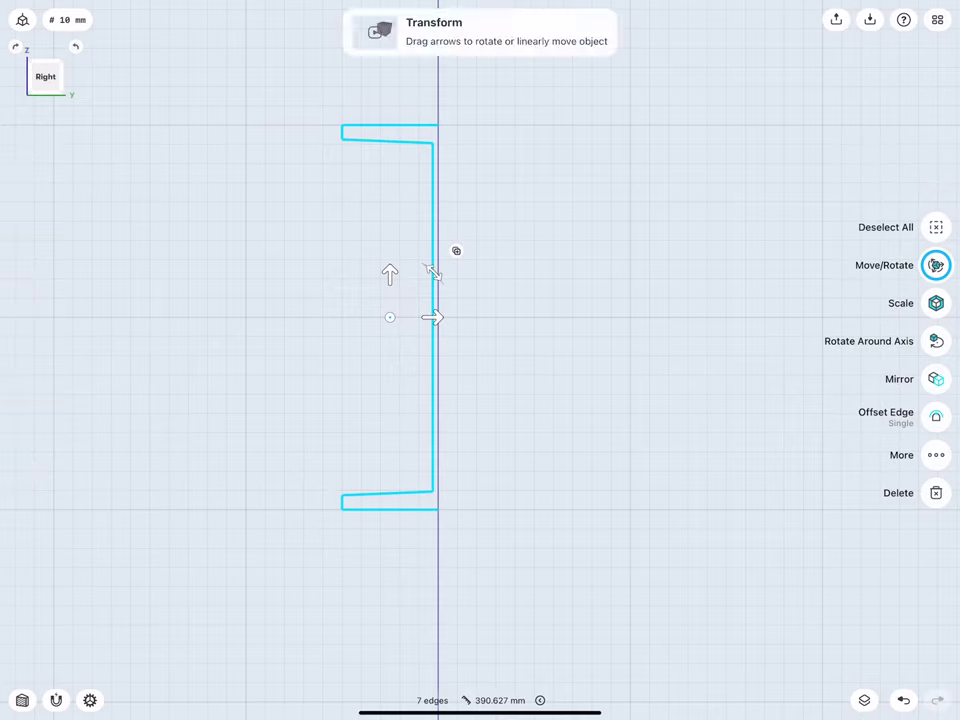
{"action": "left_click", "coordinate": [936, 379]}
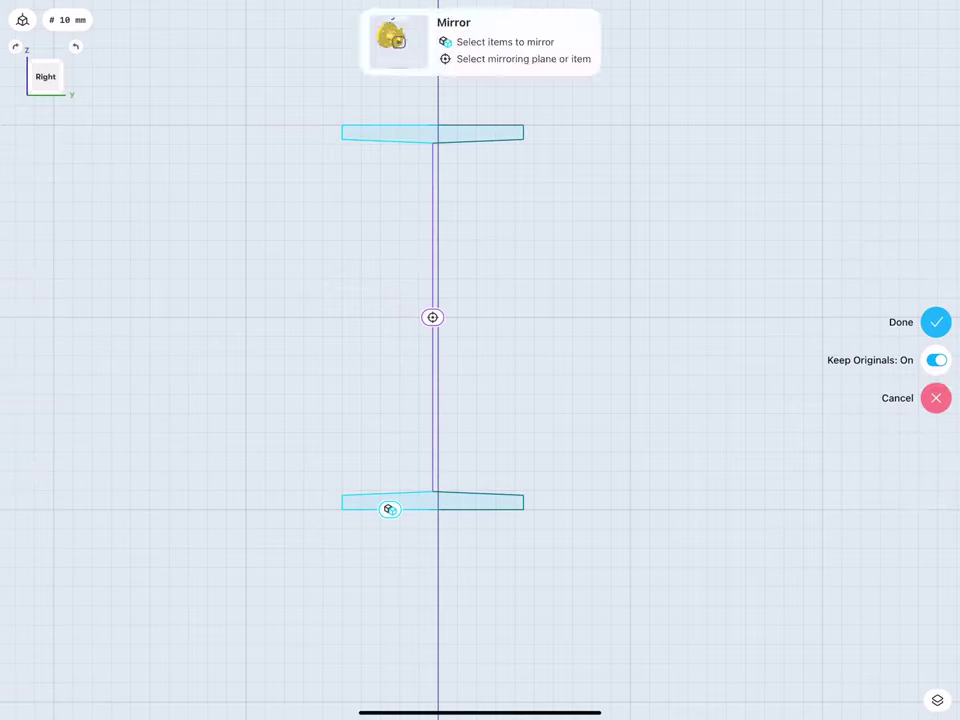
{"action": "left_click", "coordinate": [439, 106]}
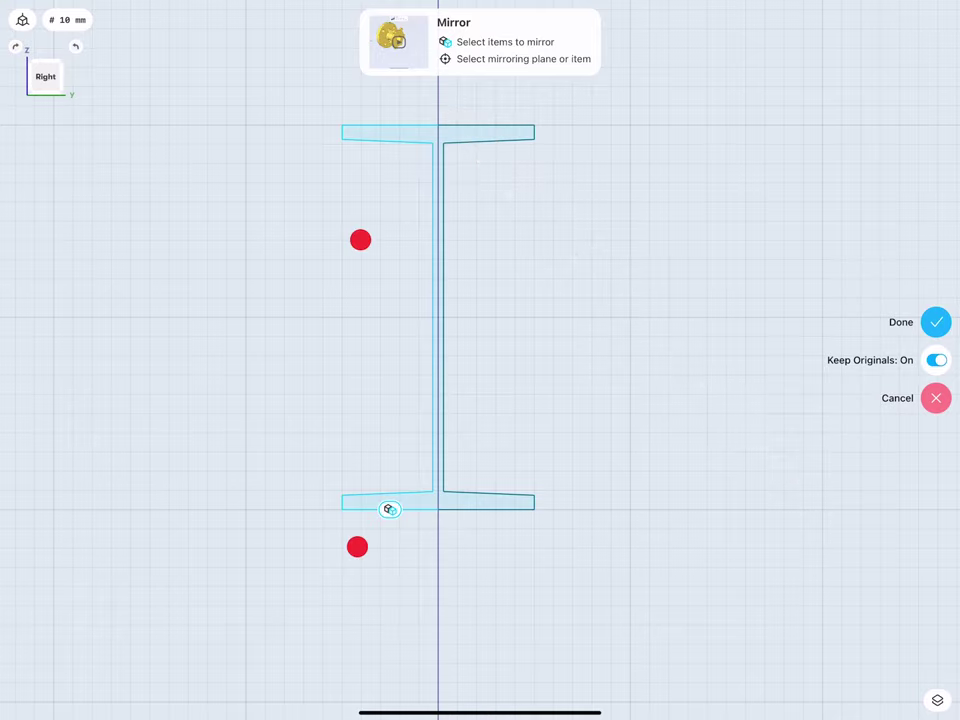
{"action": "scroll", "coordinate": [358, 393], "scroll_direction": "down", "scroll_amount": 3}
{"action": "scroll", "coordinate": [358, 375], "scroll_direction": "up", "scroll_amount": 1}
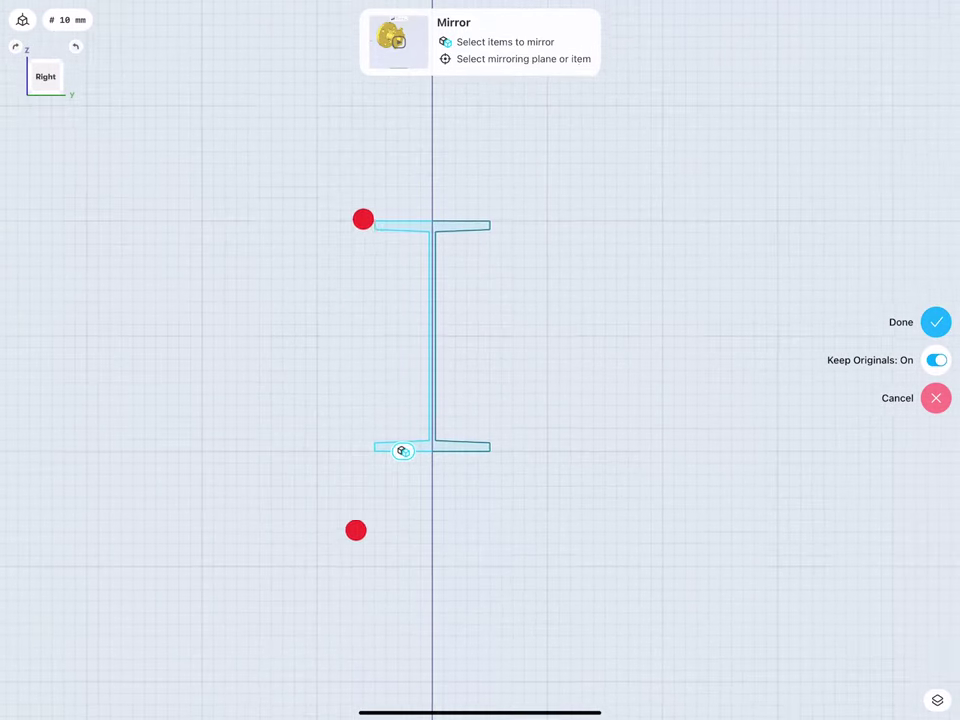
{"action": "scroll", "coordinate": [360, 375], "scroll_direction": "up", "scroll_amount": 2}
{"action": "left_click", "coordinate": [936, 322]}
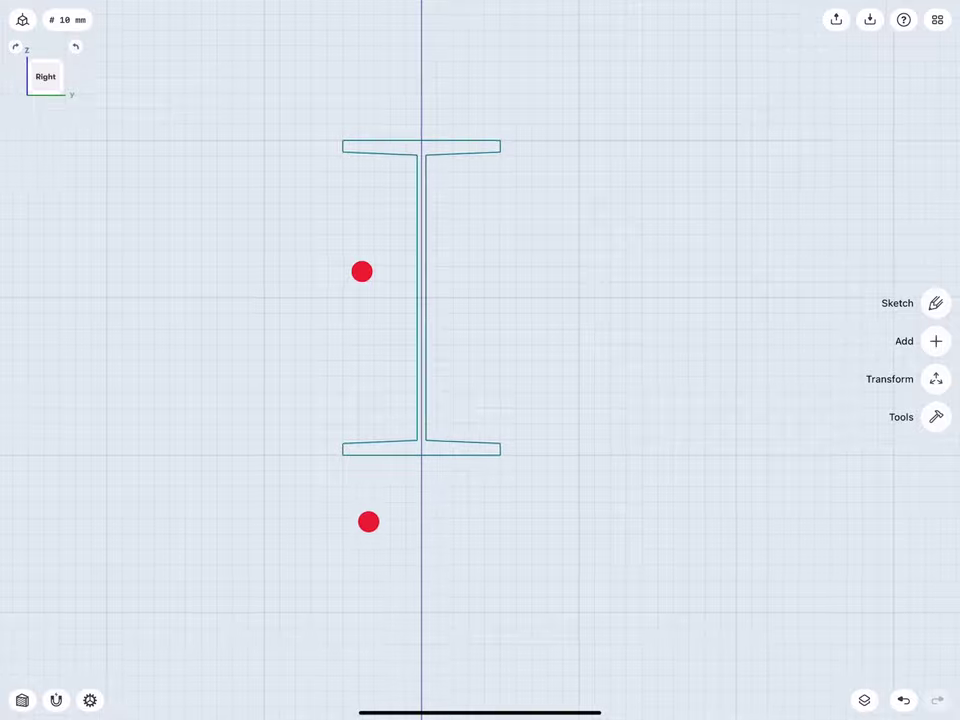
- Switch to a 3D perspective view and select the I-beam cross-section face
{"action": "scroll", "coordinate": [364, 396], "scroll_direction": "up", "scroll_amount": 2}
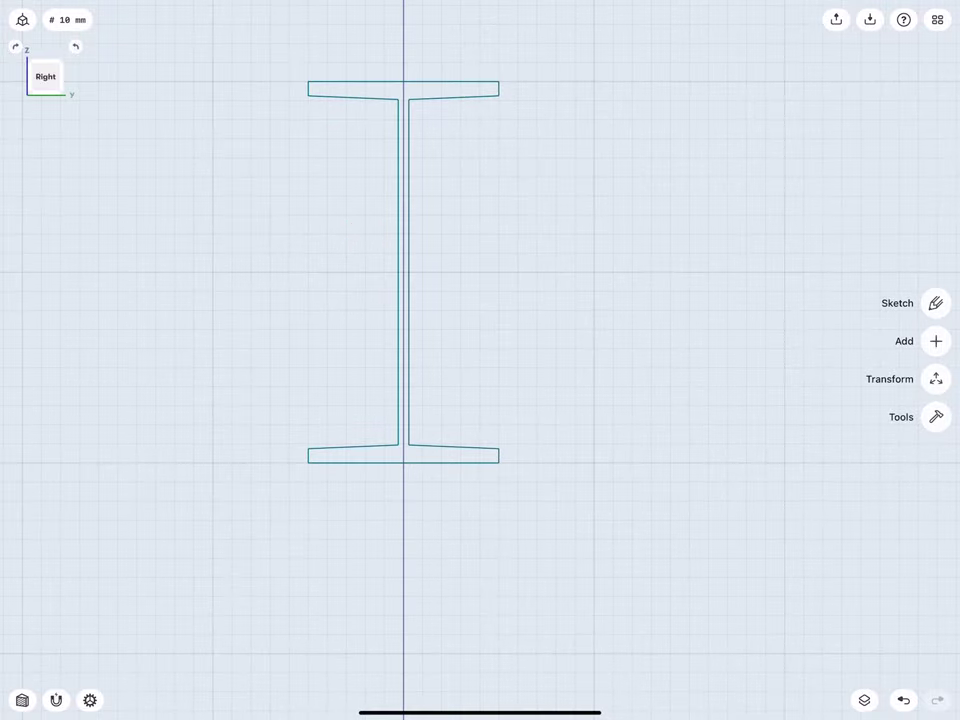
{"action": "left_click", "coordinate": [45, 76]}
{"action": "scroll", "coordinate": [352, 410], "scroll_direction": "down", "scroll_amount": 3}
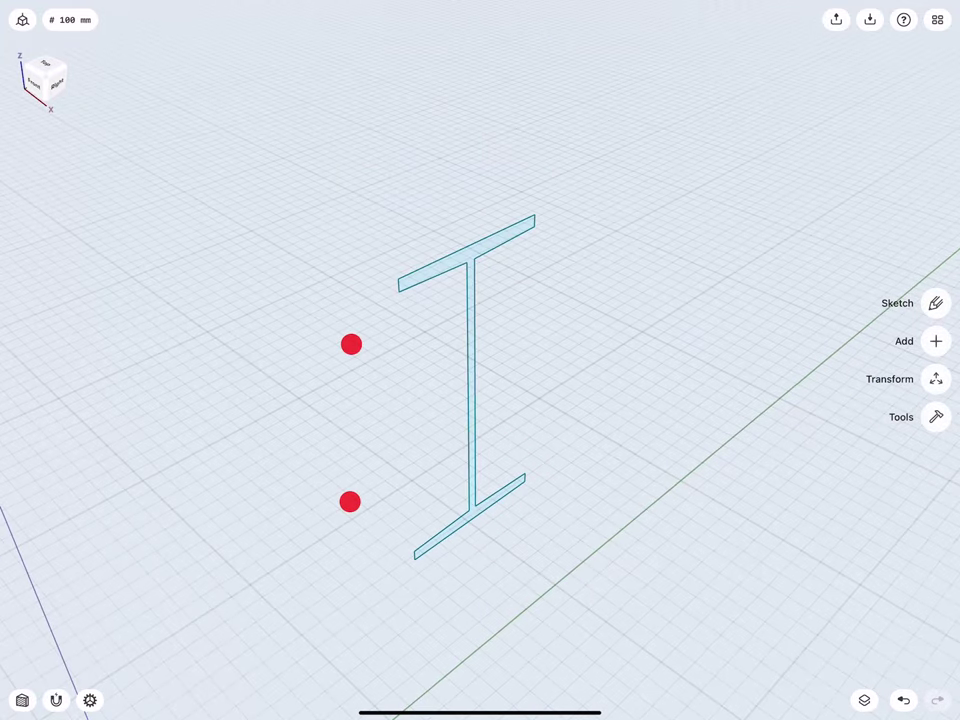
{"action": "scroll", "coordinate": [351, 422], "scroll_direction": "up", "scroll_amount": 2}
{"action": "scroll", "coordinate": [368, 326], "scroll_direction": "up", "scroll_amount": 1}
{"action": "left_click", "coordinate": [459, 300]}
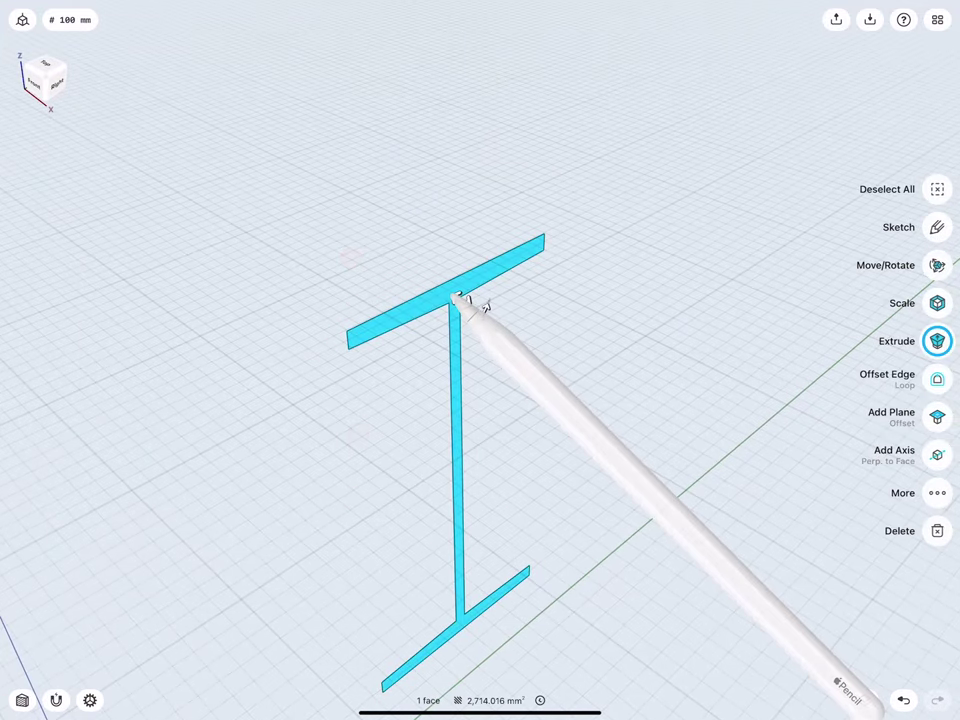
{"action": "scroll", "coordinate": [410, 377], "scroll_direction": "down", "scroll_amount": 2}
- Extrude the I-beam face to a length of -3000 and clear the selection
{"action": "left_click_drag", "start_coordinate": [441, 343], "coordinate": [78, 133]}
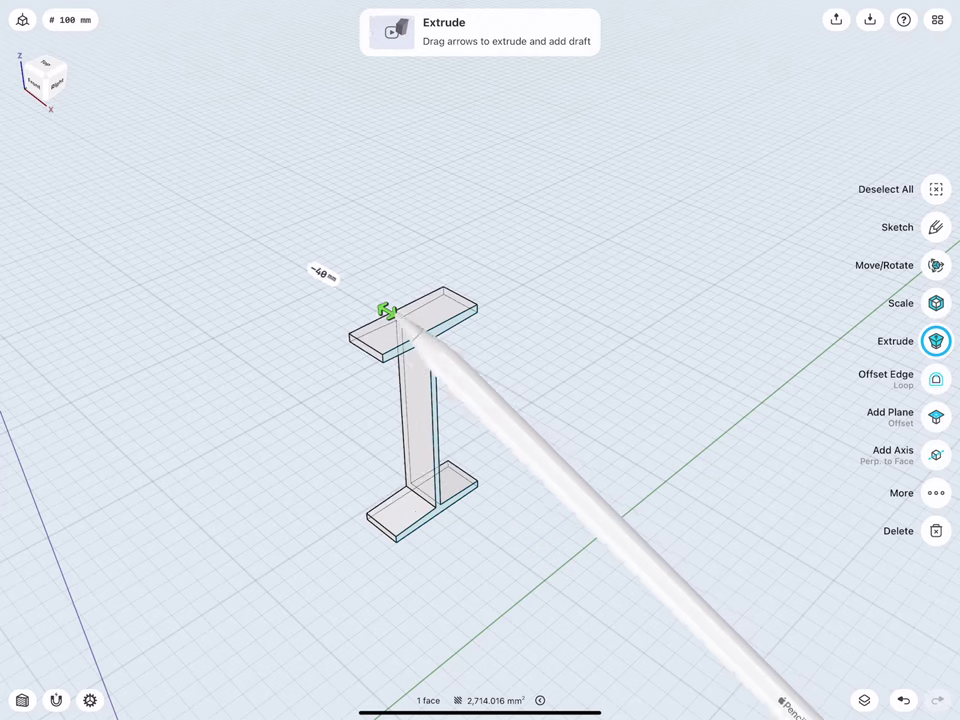
{"action": "left_click", "coordinate": [253, 231]}
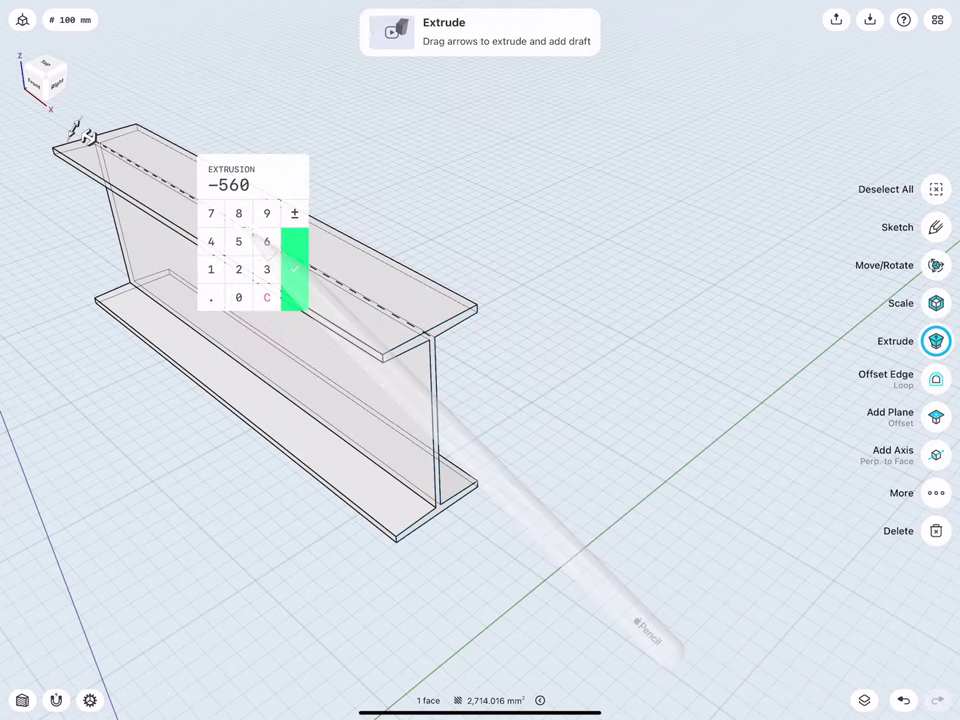
{"action": "left_click", "coordinate": [266, 269]}
{"action": "left_click", "coordinate": [238, 297]}
{"action": "left_click", "coordinate": [238, 297]}
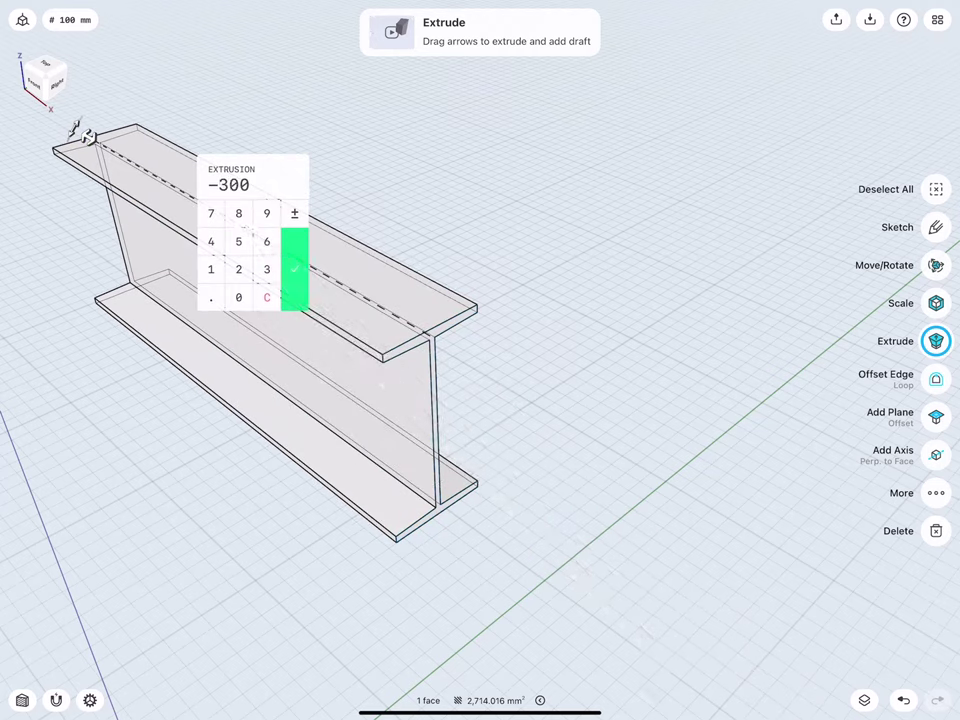
{"action": "left_click", "coordinate": [238, 297]}
{"action": "left_click", "coordinate": [294, 269]}
{"action": "left_click", "coordinate": [240, 476]}
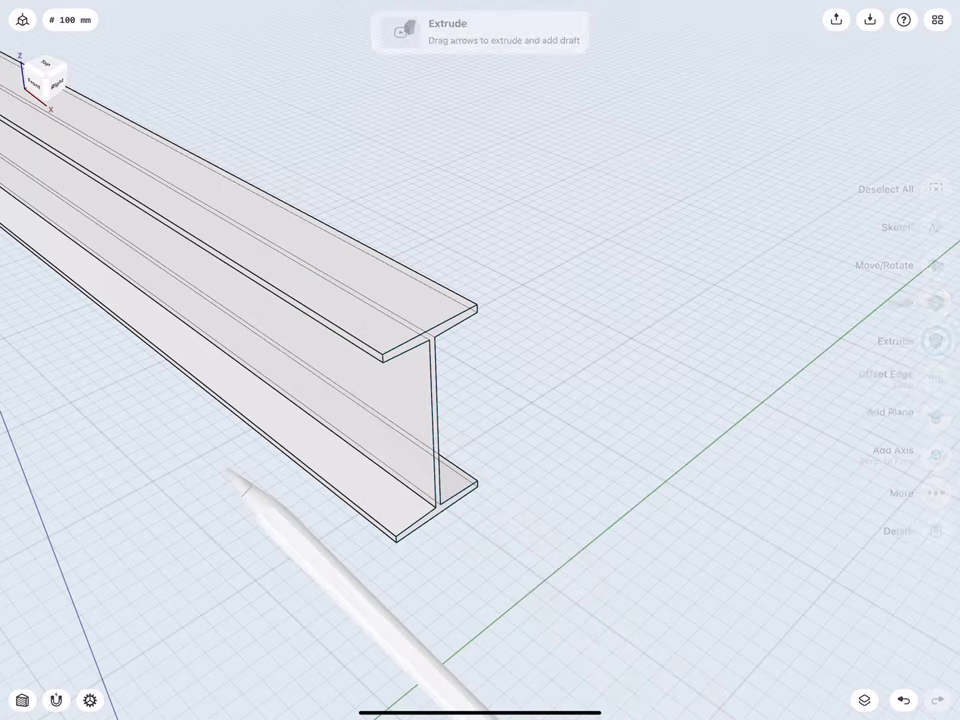
- Fillet the four inner web-to-flange edges with a 12 mm radius
{"action": "mouse_move", "coordinate": [260, 300]}
{"action": "middle_mouse_down"}
{"action": "mouse_move", "coordinate": [207, 253]}
{"action": "mouse_move", "coordinate": [181, 268]}
{"action": "mouse_move", "coordinate": [242, 281]}
{"action": "middle_mouse_up"}
{"action": "scroll", "coordinate": [328, 357], "scroll_direction": "up", "scroll_amount": 3}
{"action": "scroll", "coordinate": [301, 359], "scroll_direction": "up", "scroll_amount": 2}
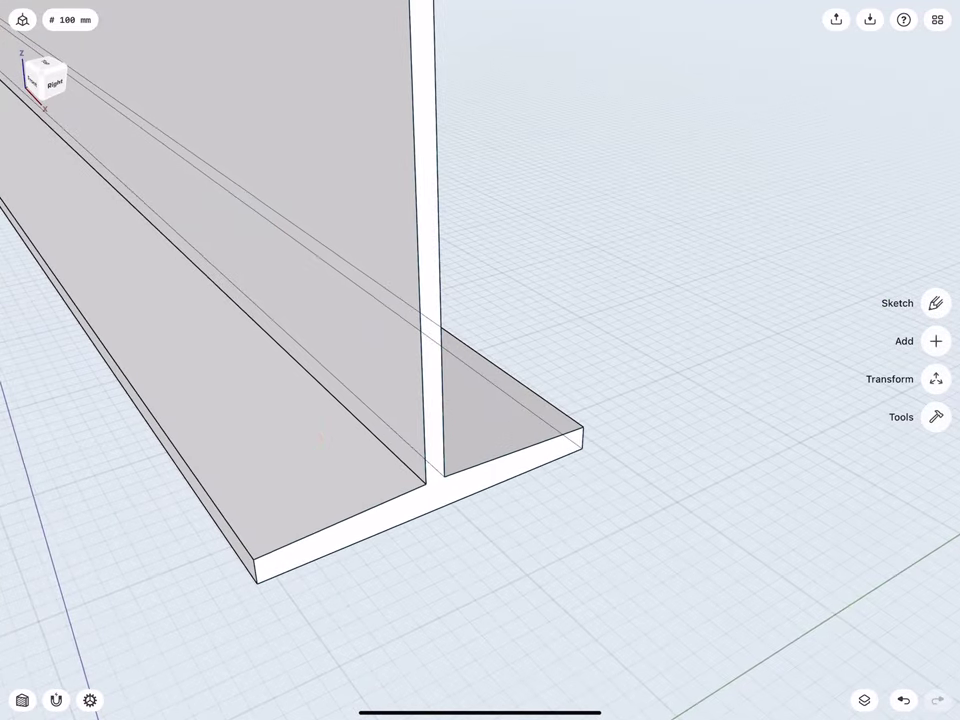
{"action": "left_click", "coordinate": [368, 430]}
{"action": "left_click", "coordinate": [388, 446]}
{"action": "left_click_drag", "start_coordinate": [390, 428], "coordinate": [392, 432]}
{"action": "scroll", "coordinate": [373, 475], "scroll_direction": "down", "scroll_amount": 2}
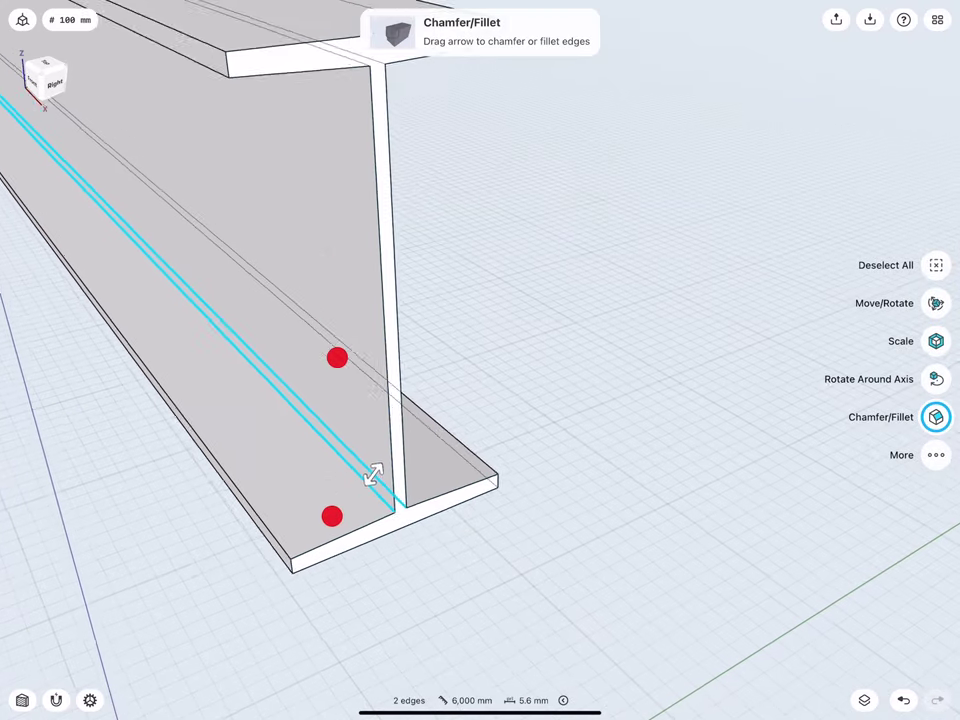
{"action": "mouse_move", "coordinate": [335, 437]}
{"action": "middle_mouse_down"}
{"action": "mouse_move", "coordinate": [302, 382]}
{"action": "mouse_move", "coordinate": [286, 259]}
{"action": "middle_mouse_up"}
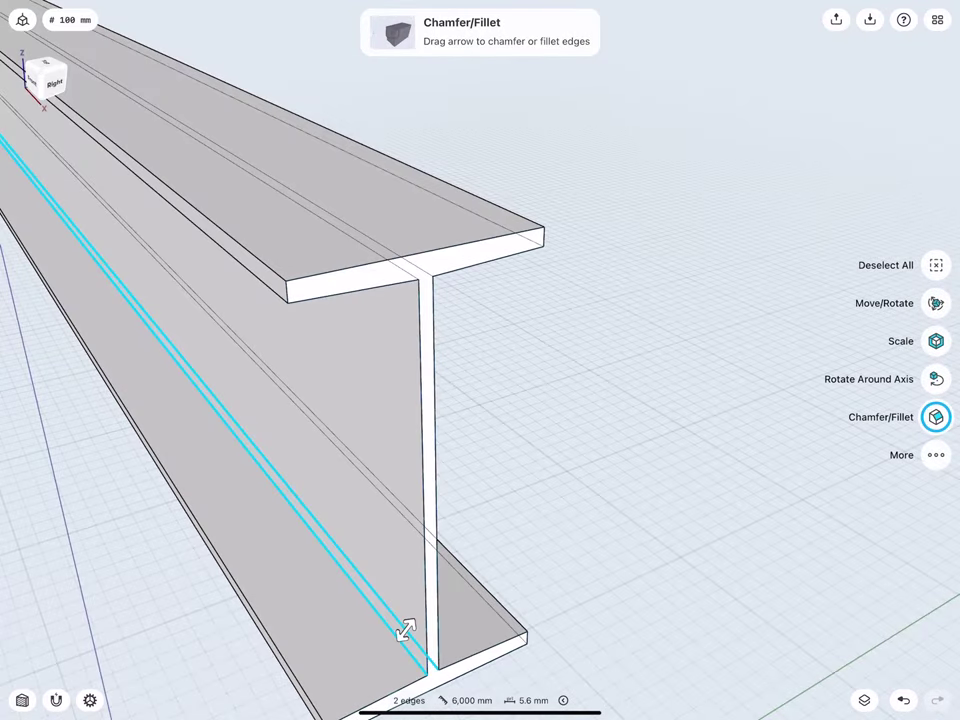
{"action": "left_click", "coordinate": [343, 229]}
{"action": "left_click", "coordinate": [378, 243]}
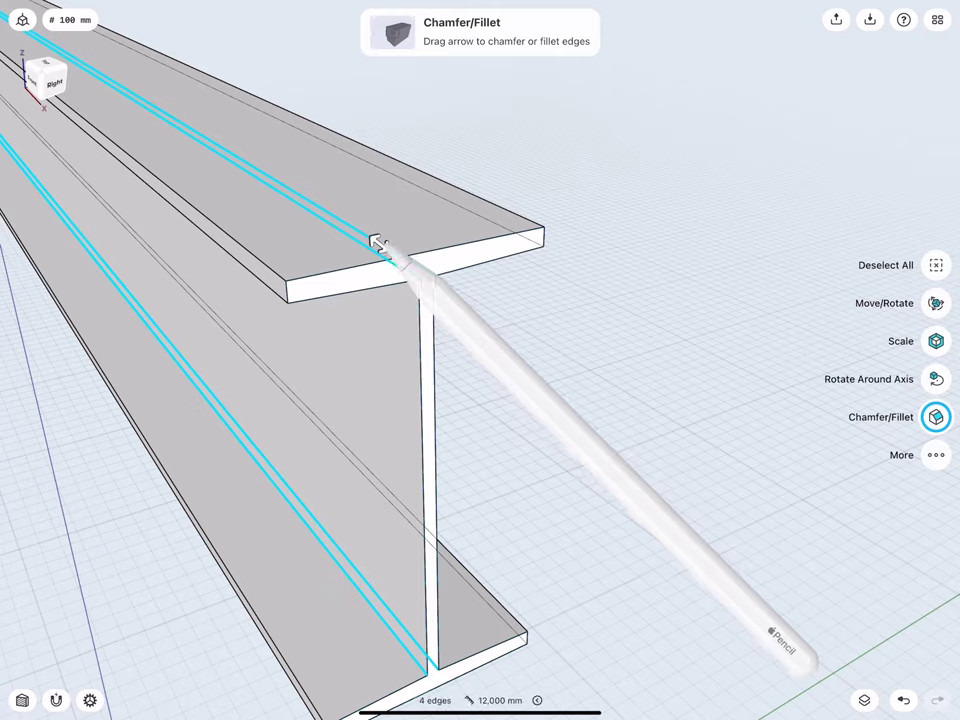
{"action": "left_click_drag", "start_coordinate": [378, 243], "coordinate": [420, 274]}
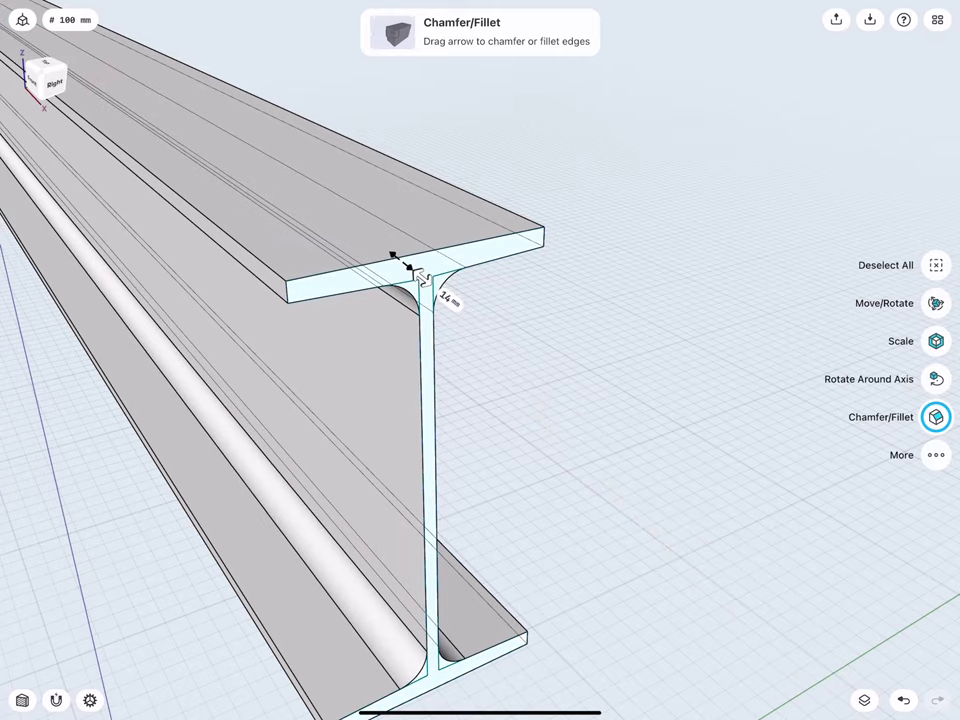
{"action": "left_click", "coordinate": [448, 300]}
{"action": "type", "text": "12"}
{"action": "left_click", "coordinate": [491, 321]}
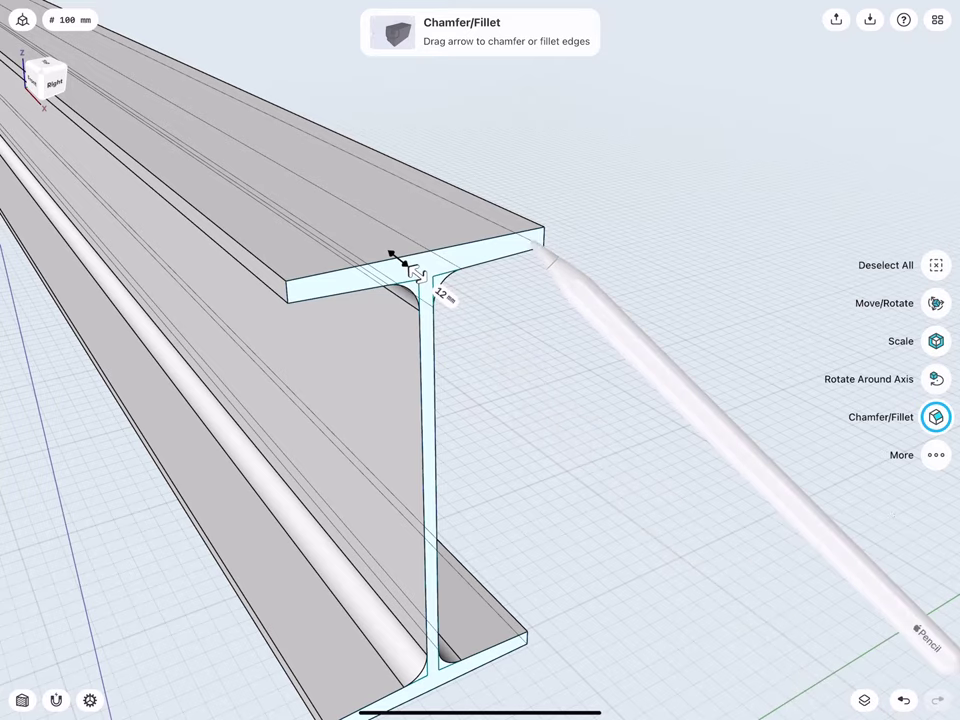
- Round the four outer flange edges with a 5 mm fillet
{"action": "left_click", "coordinate": [534, 238]}
{"action": "left_click", "coordinate": [272, 284]}
{"action": "left_click", "coordinate": [504, 609]}
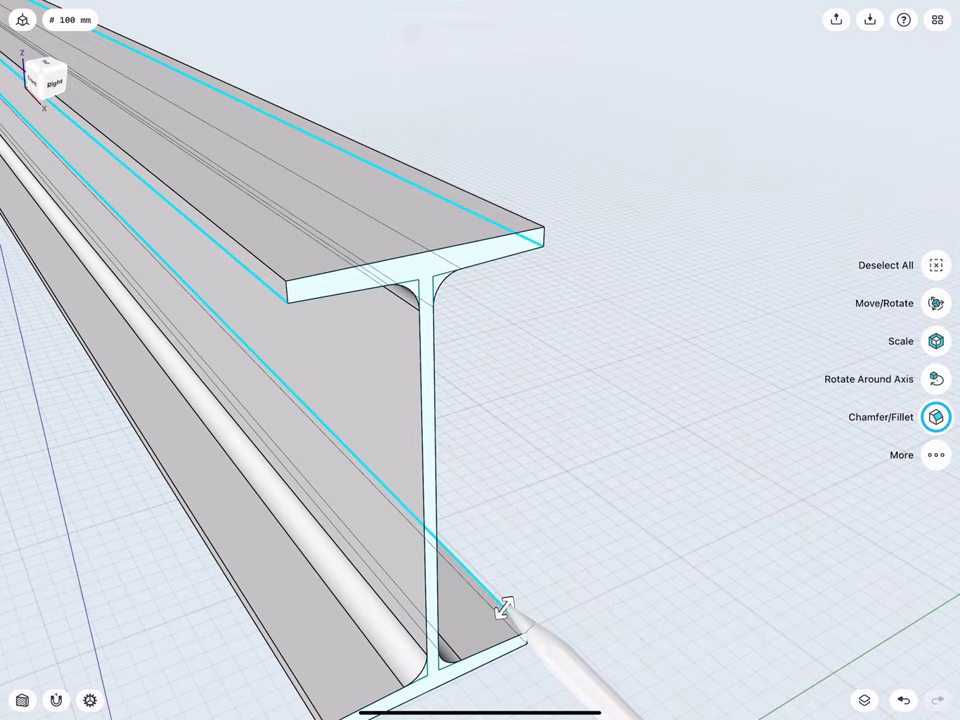
{"action": "left_click", "coordinate": [279, 707]}
{"action": "middle_click_drag", "start_coordinate": [279, 707], "coordinate": [255, 415]}
{"action": "left_click_drag", "start_coordinate": [253, 418], "coordinate": [256, 428]}
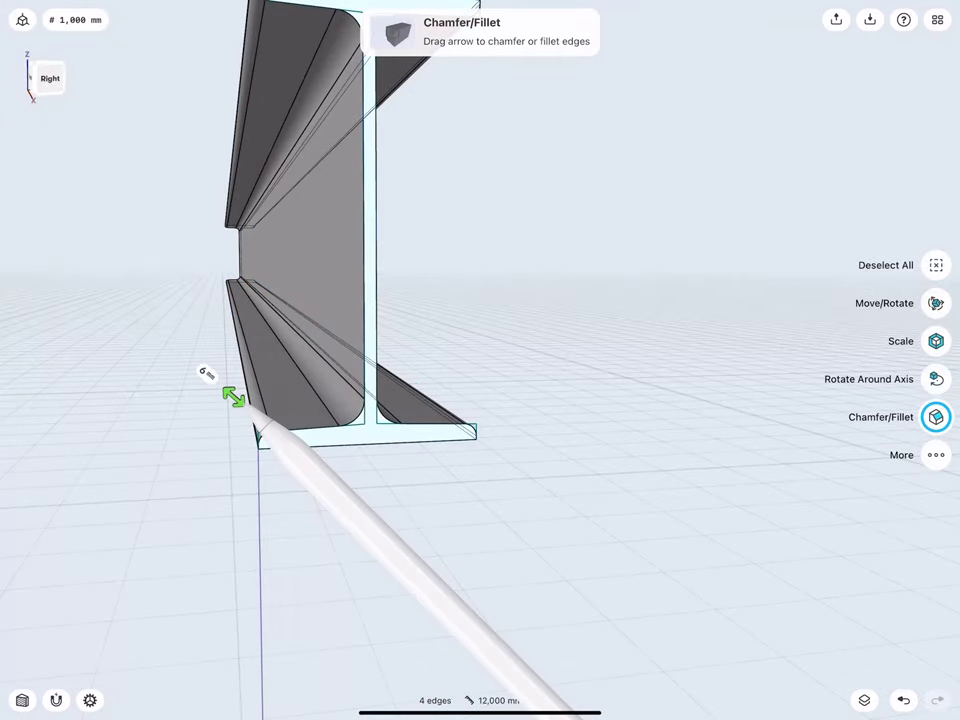
{"action": "left_click", "coordinate": [208, 374]}
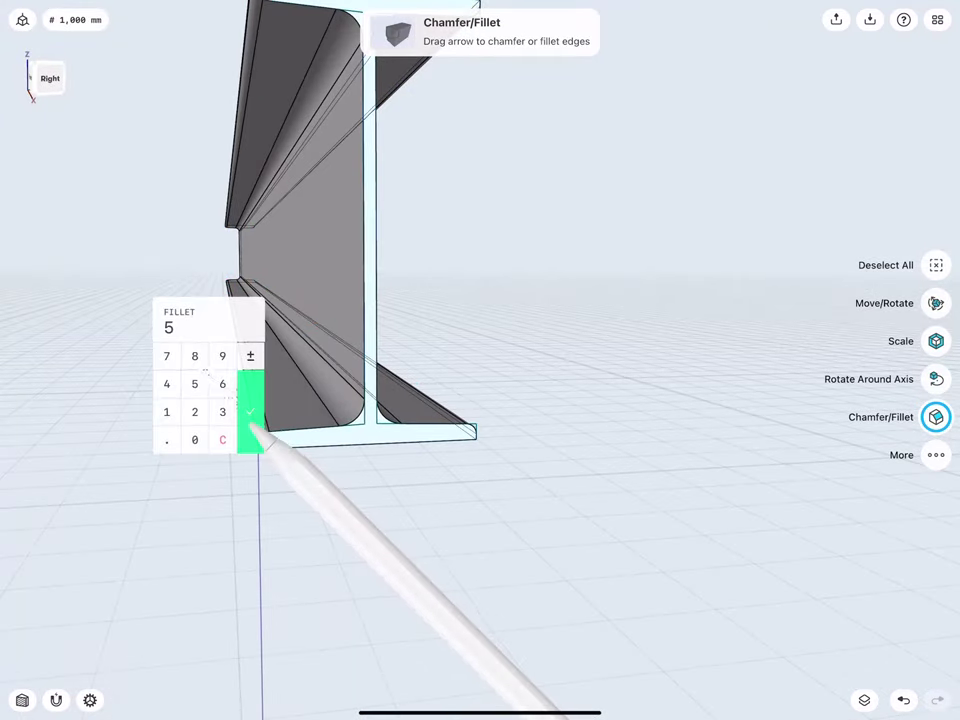
{"action": "left_click", "coordinate": [260, 440]}
{"action": "left_click", "coordinate": [182, 369]}
{"action": "mouse_move", "coordinate": [250, 300]}
{"action": "middle_mouse_down"}
{"action": "mouse_move", "coordinate": [264, 272]}
{"action": "mouse_move", "coordinate": [319, 326]}
{"action": "mouse_move", "coordinate": [300, 288]}
{"action": "middle_mouse_up"}
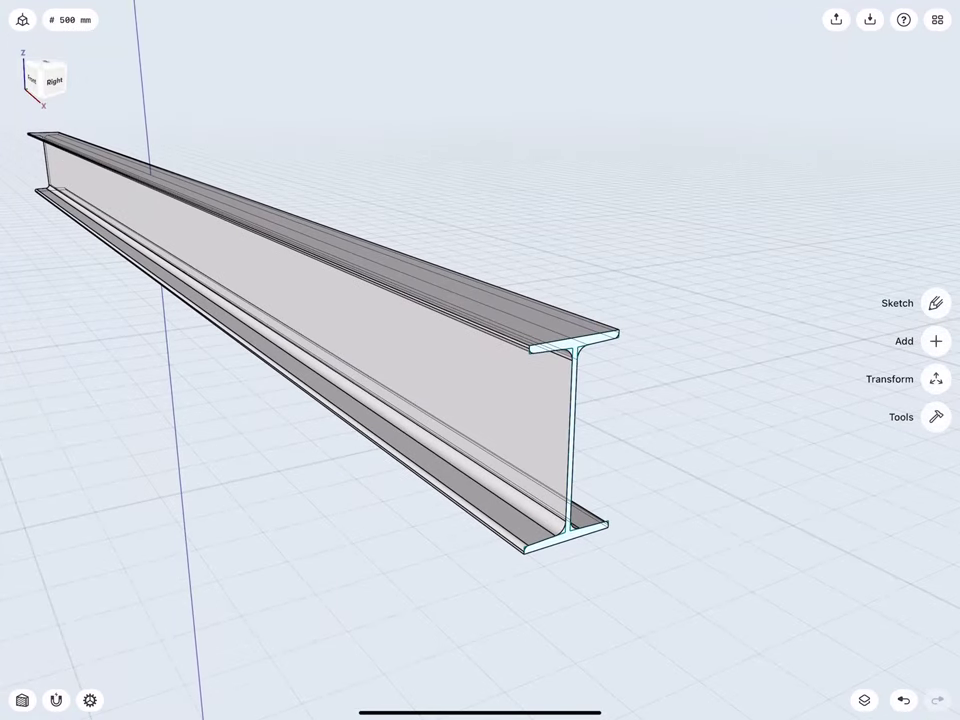
{"action": "left_click", "coordinate": [865, 700]}
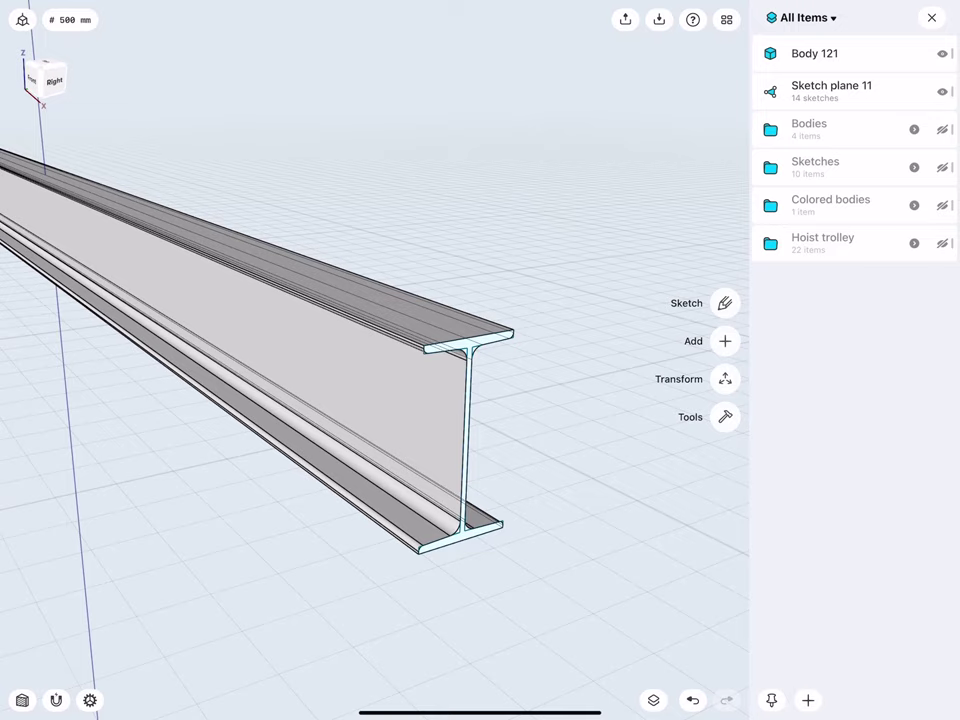
- Unhide the Bodies folder and move Body 121 into it
{"action": "left_click", "coordinate": [944, 128]}
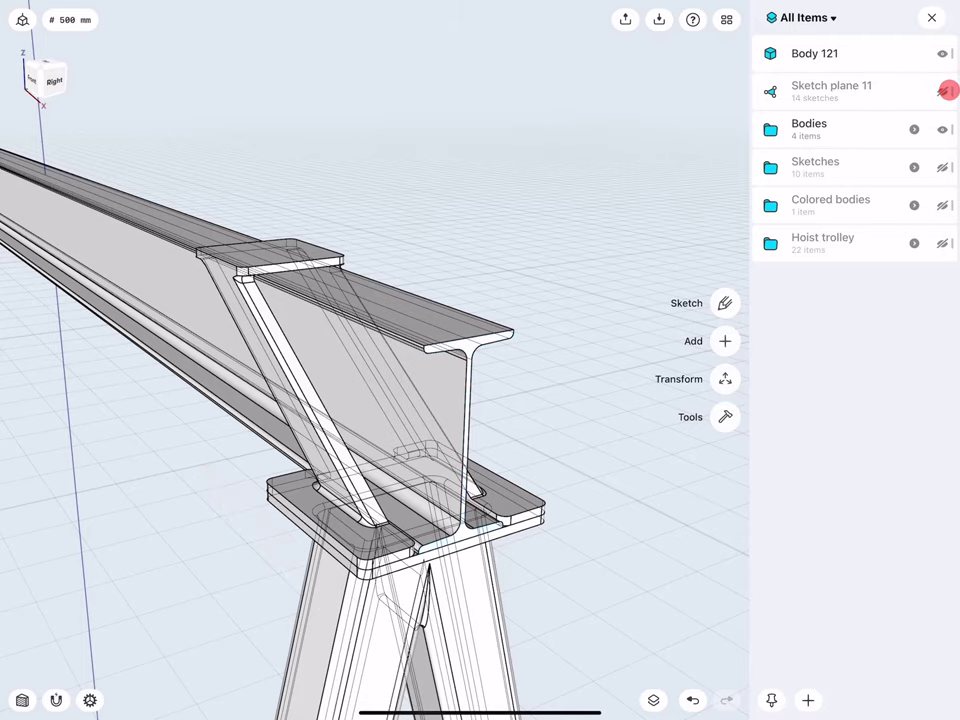
{"action": "left_click", "coordinate": [851, 47]}
{"action": "left_click_drag", "start_coordinate": [851, 47], "coordinate": [830, 163]}
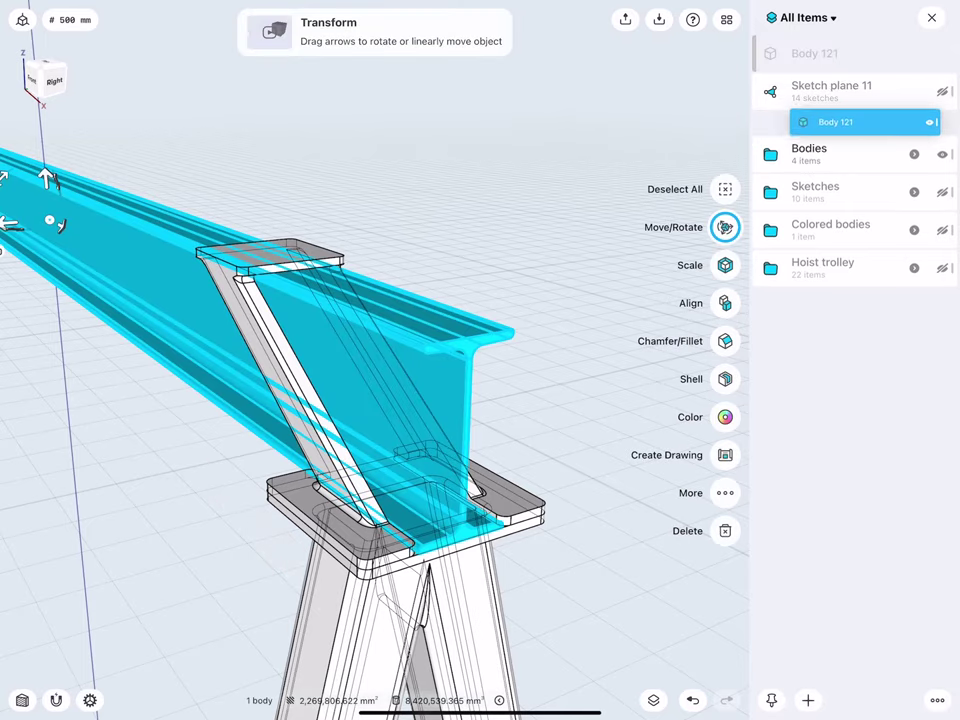
{"action": "left_click", "coordinate": [931, 17]}
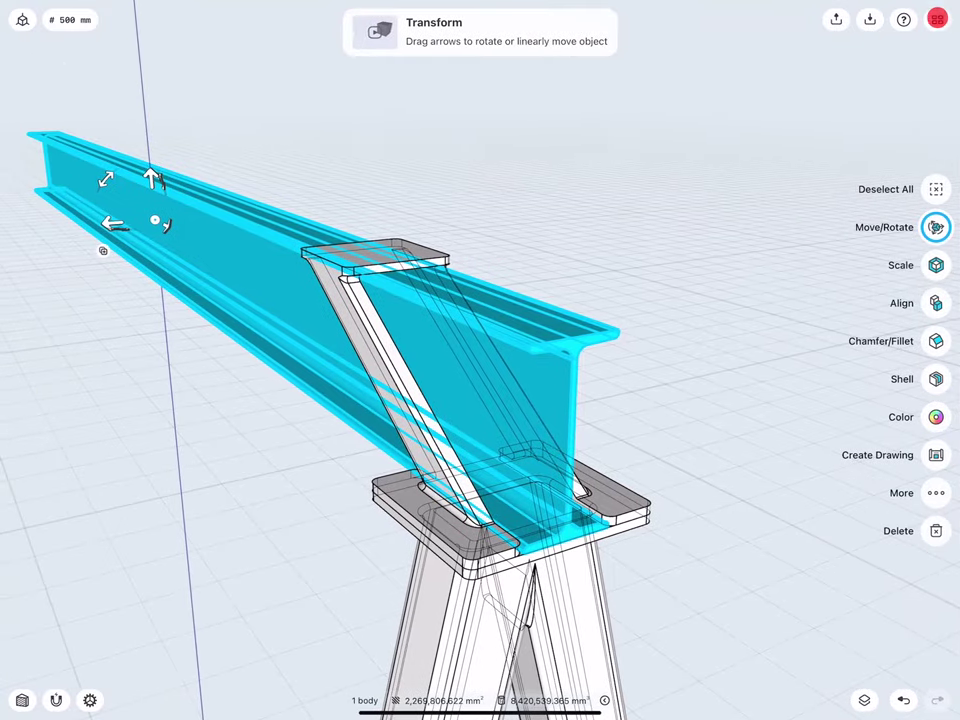
- Deselect the beam and orbit from the isometric view to the frame's top plate
{"action": "left_click", "coordinate": [208, 414]}
{"action": "left_click", "coordinate": [58, 81]}
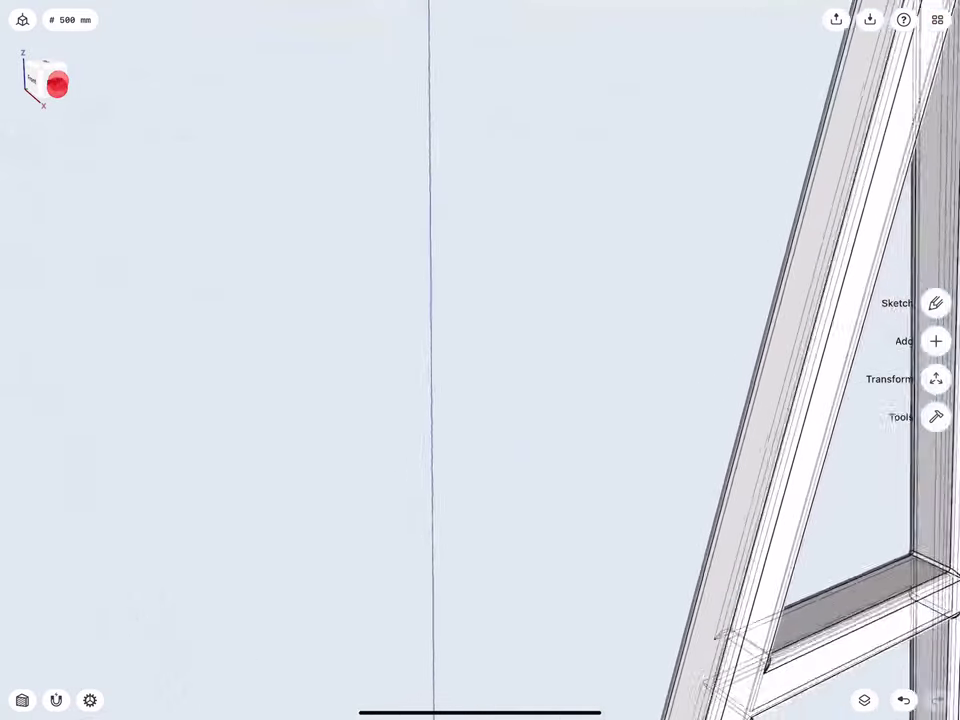
{"action": "middle_click_drag", "start_coordinate": [553, 274], "coordinate": [544, 316]}
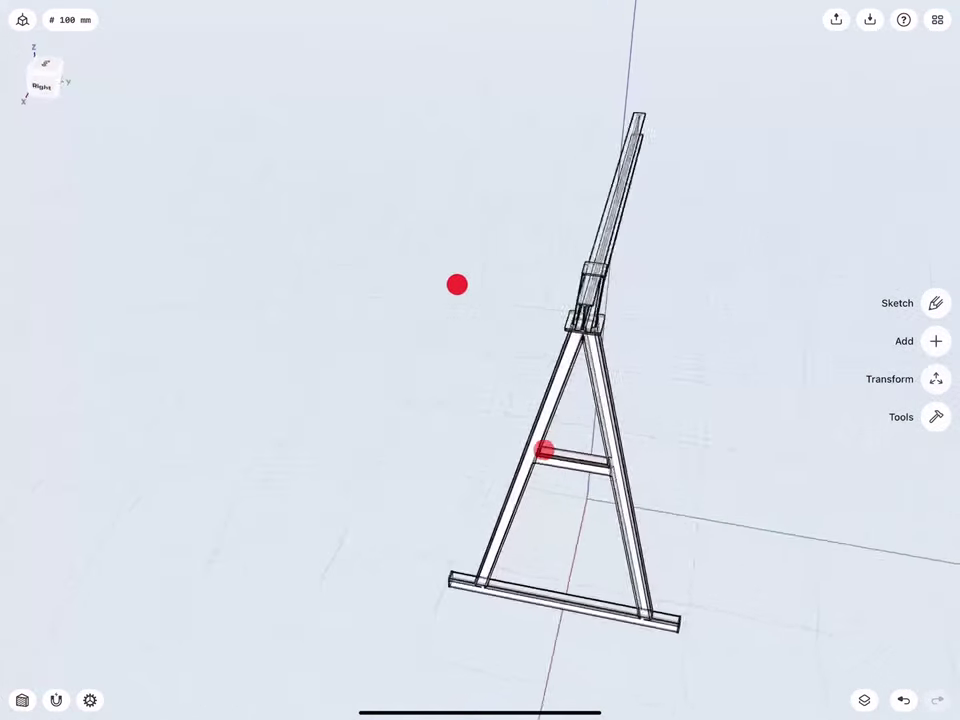
{"action": "scroll", "coordinate": [544, 316], "scroll_direction": "up", "scroll_amount": 3}
{"action": "scroll", "coordinate": [426, 326], "scroll_direction": "up", "scroll_amount": 5}
{"action": "scroll", "coordinate": [456, 317], "scroll_direction": "up", "scroll_amount": 3}
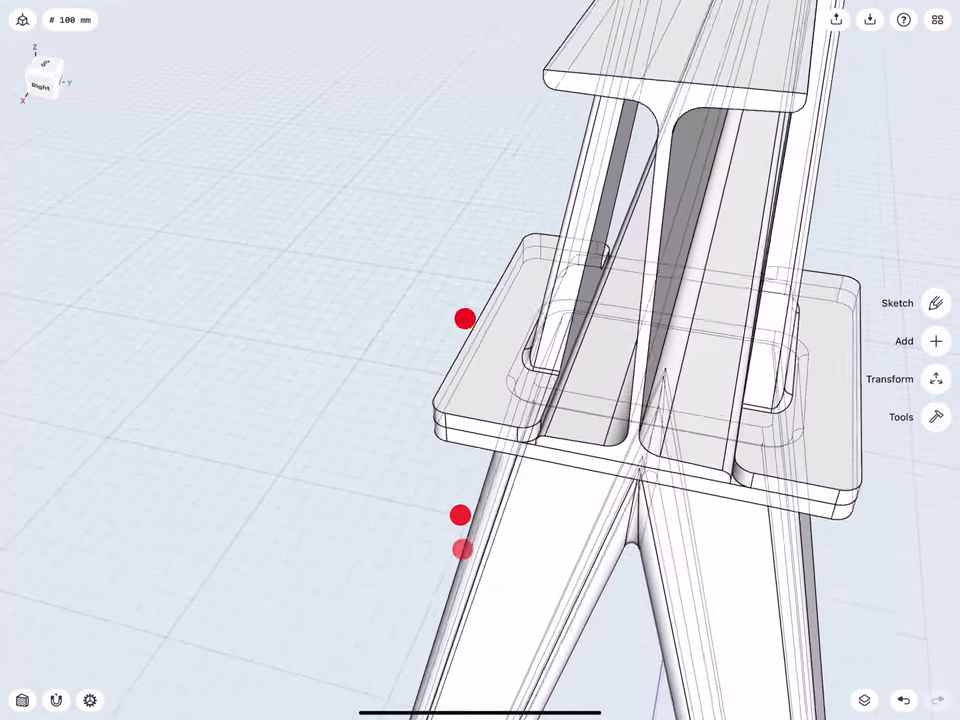
{"action": "scroll", "coordinate": [465, 319], "scroll_direction": "up", "scroll_amount": 3}
- Start a sketch on the frame's top plate and turn on Section View
{"action": "double_click", "coordinate": [439, 390]}
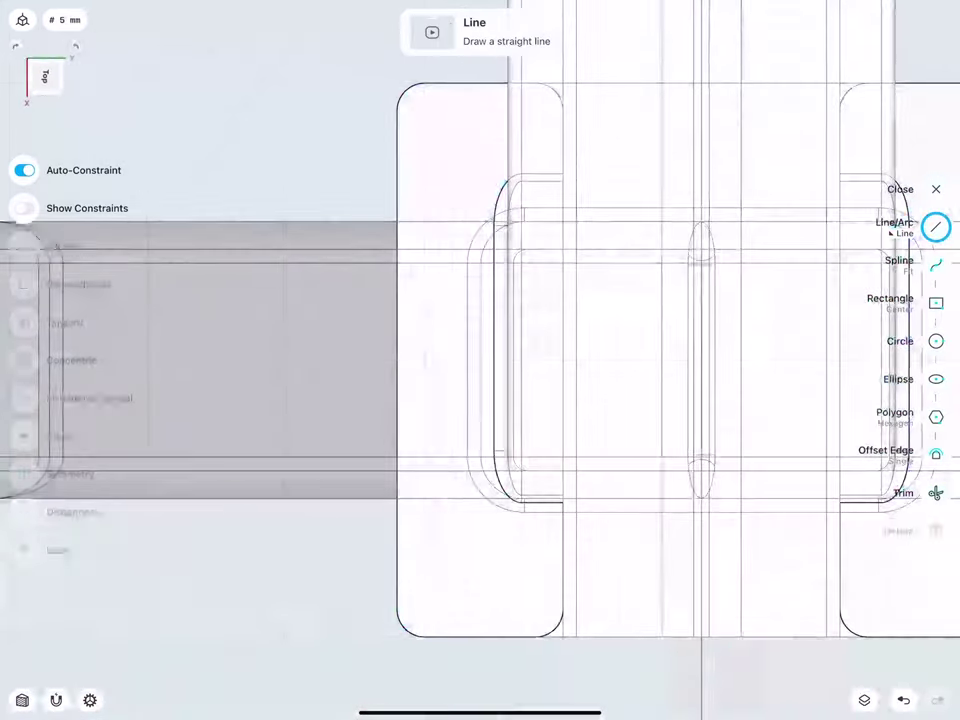
{"action": "middle_click_drag", "start_coordinate": [594, 397], "coordinate": [374, 384]}
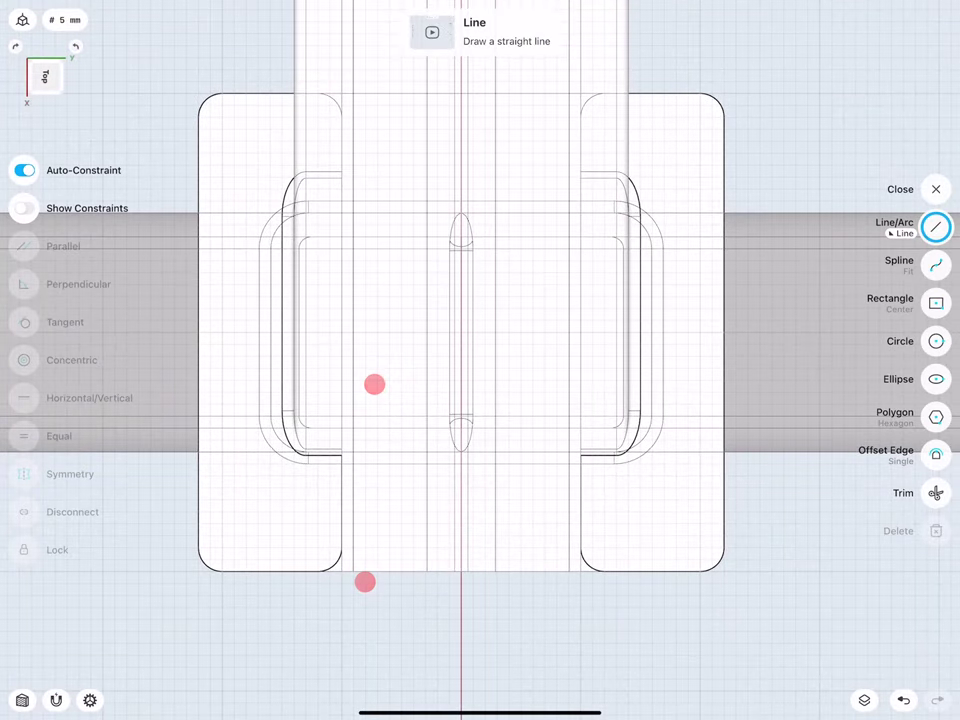
{"action": "left_click", "coordinate": [22, 700]}
{"action": "scroll", "coordinate": [418, 502], "scroll_direction": "up", "scroll_amount": 2}
{"action": "scroll", "coordinate": [410, 510], "scroll_direction": "up", "scroll_amount": 3}
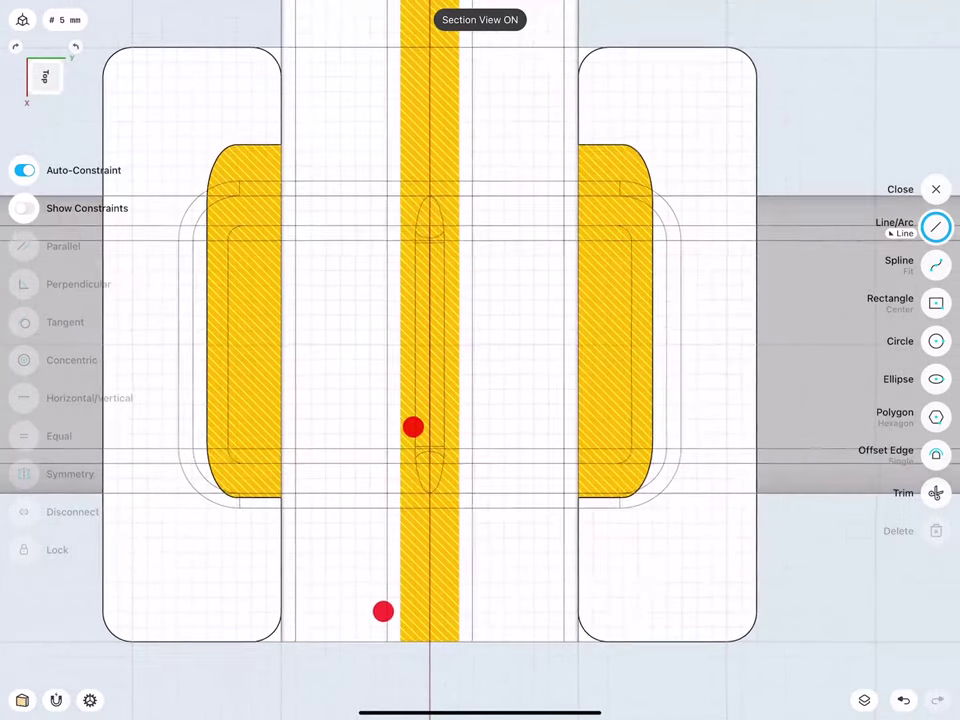
{"action": "scroll", "coordinate": [398, 518], "scroll_direction": "up", "scroll_amount": 2}
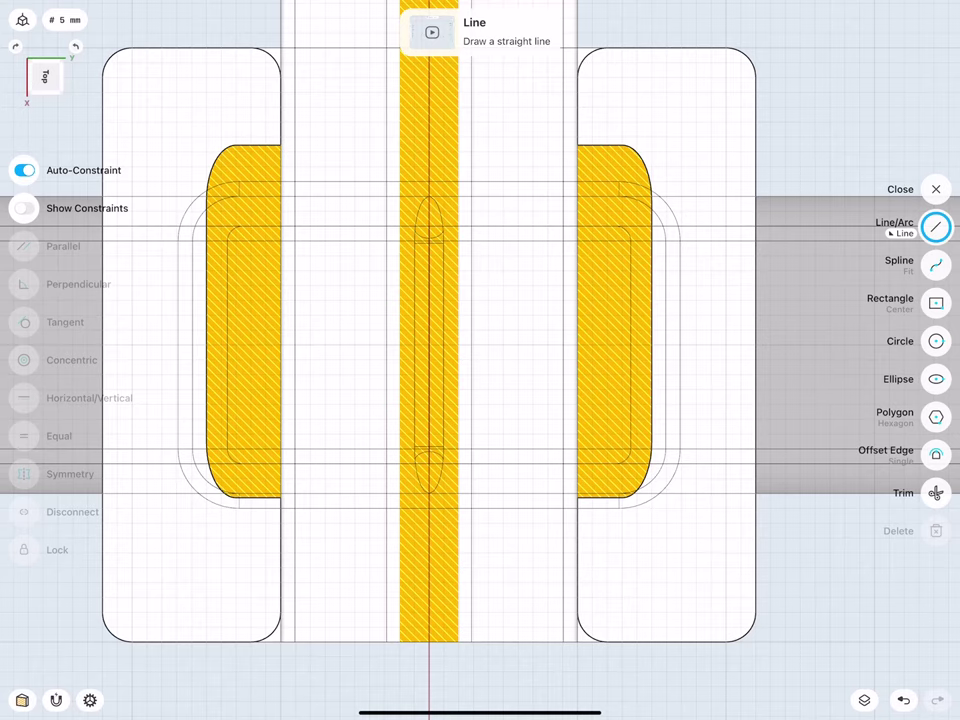
- Draw a 25 mm vertical guide line from the plate's bottom edge, then a 30 mm horizontal line
{"action": "mouse_move", "coordinate": [429, 640]}
{"action": "left_mouse_down"}
{"action": "mouse_move", "coordinate": [429, 481]}
{"action": "mouse_move", "coordinate": [429, 568]}
{"action": "left_mouse_up"}
{"action": "left_click", "coordinate": [390, 598]}
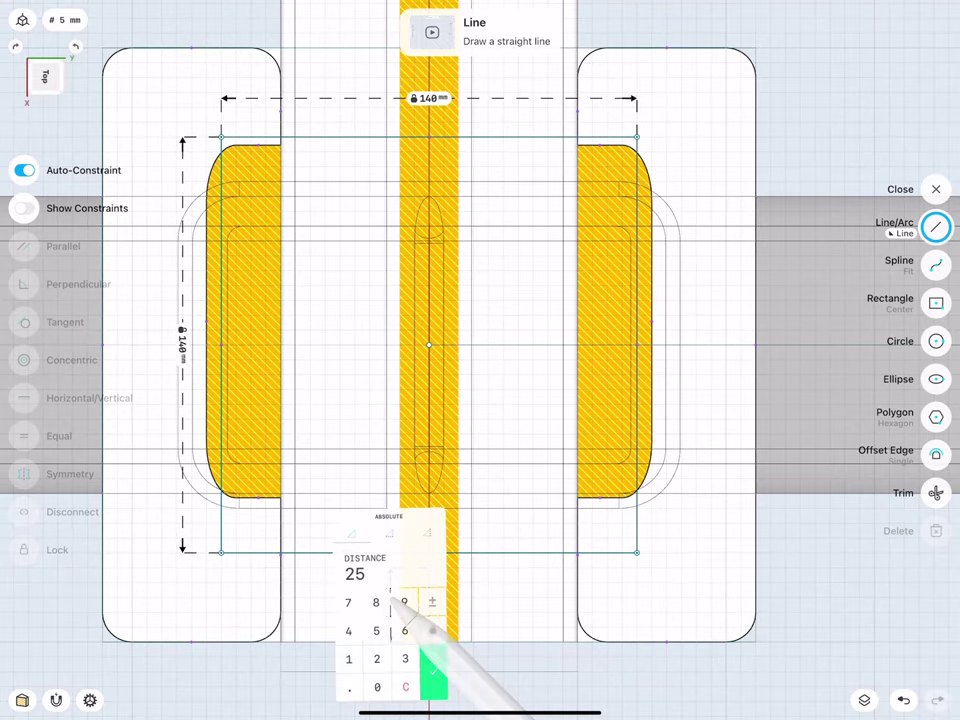
{"action": "left_click", "coordinate": [431, 684]}
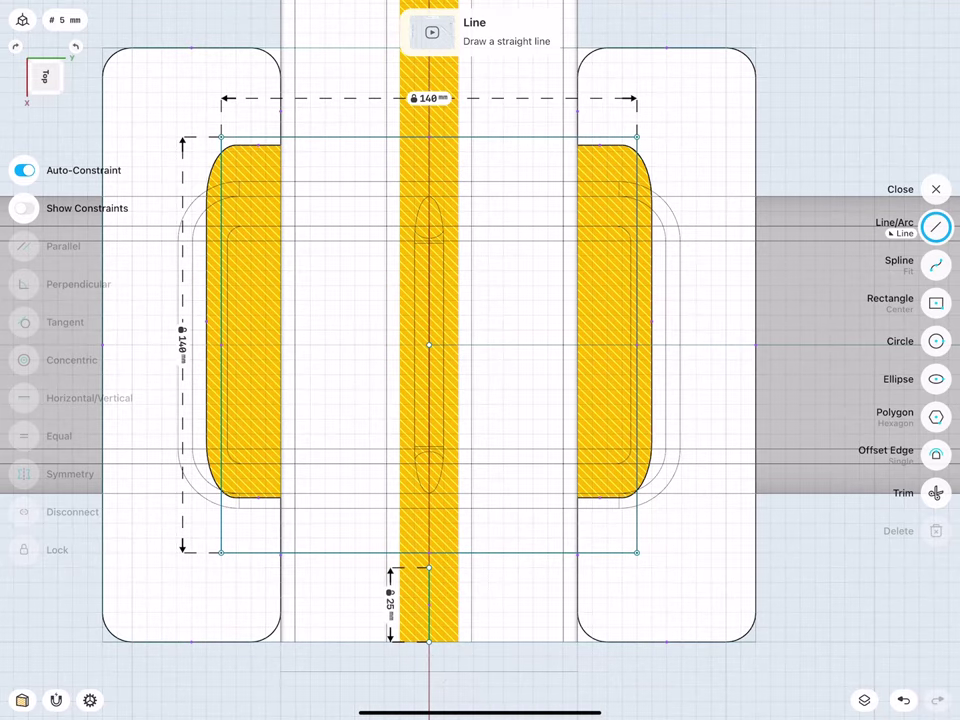
{"action": "left_click_drag", "start_coordinate": [429, 568], "coordinate": [622, 568]}
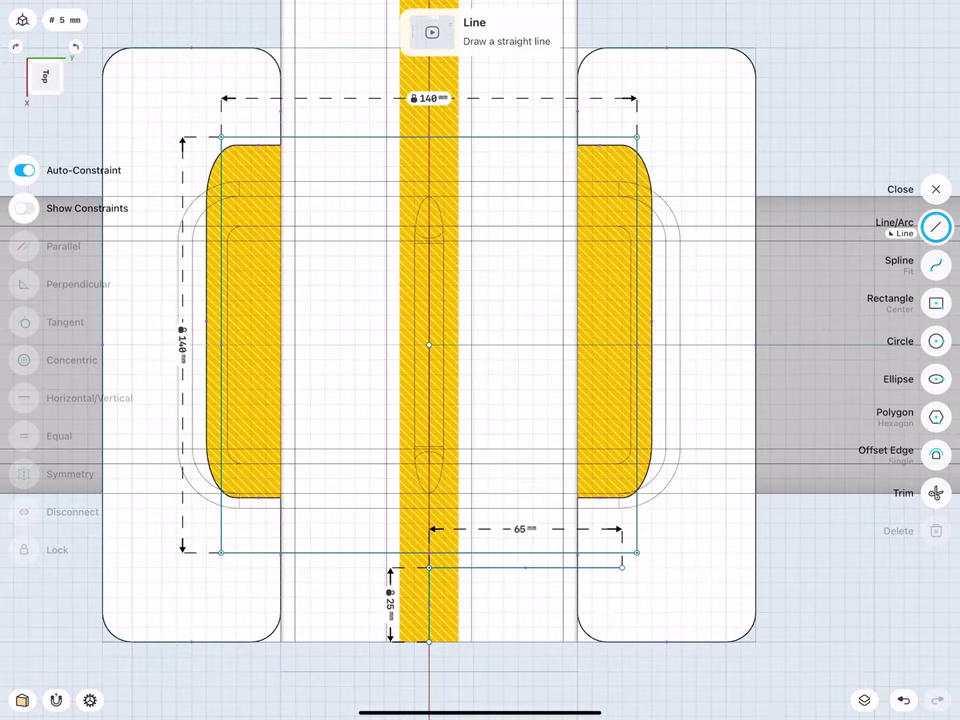
{"action": "left_click", "coordinate": [520, 528]}
{"action": "type", "text": "30"}
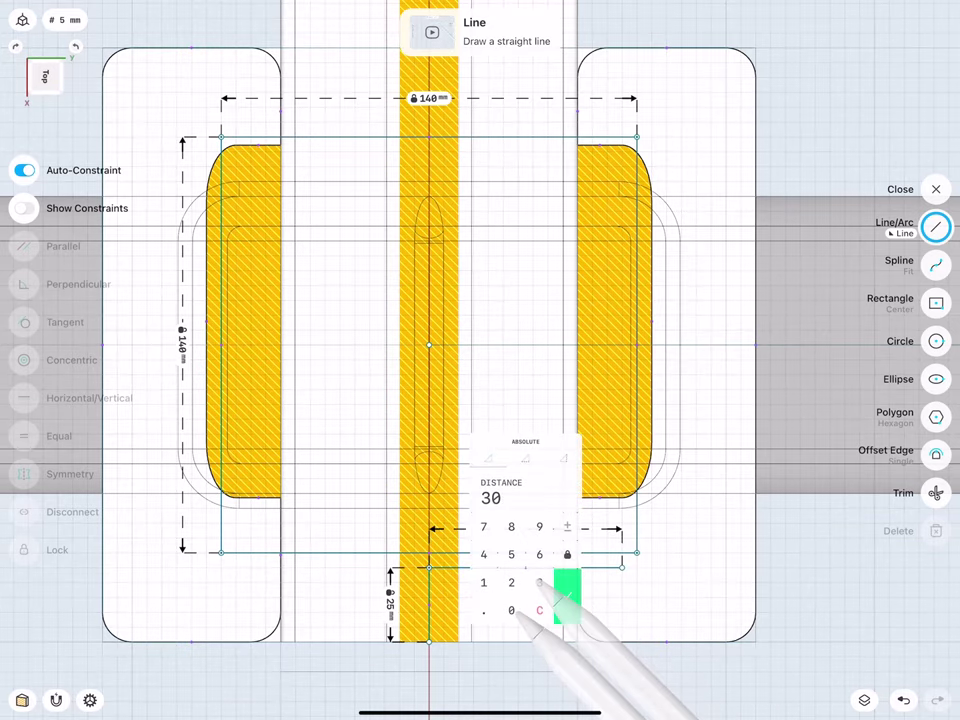
{"action": "left_click", "coordinate": [567, 650]}
{"action": "scroll", "coordinate": [460, 480], "scroll_direction": "up", "scroll_amount": 3}
{"action": "scroll", "coordinate": [455, 500], "scroll_direction": "up", "scroll_amount": 2}
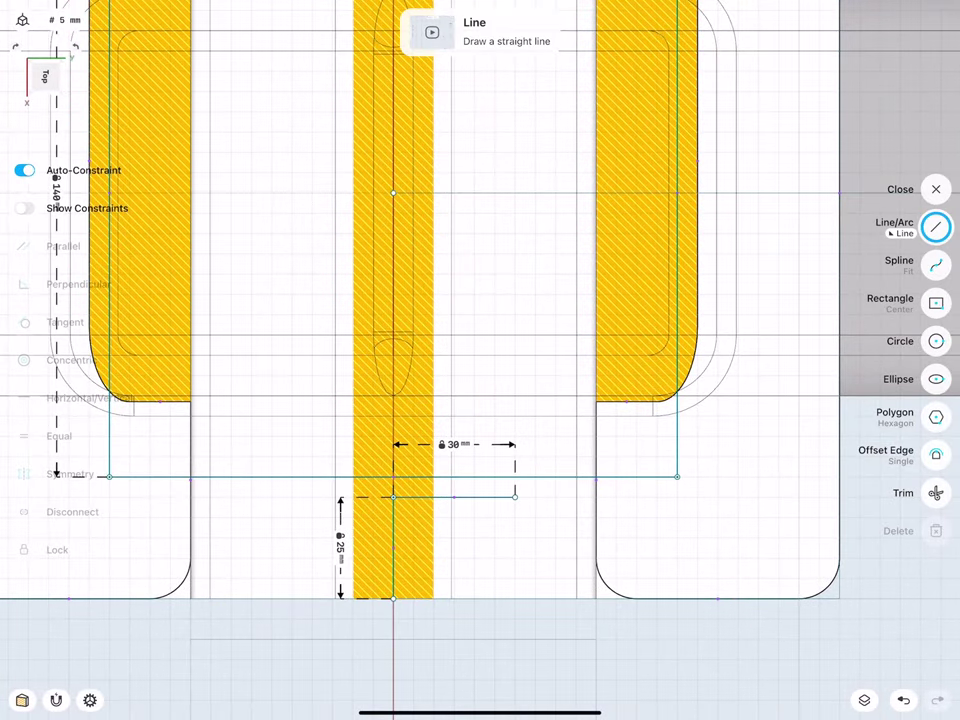
{"action": "scroll", "coordinate": [407, 495], "scroll_direction": "down", "scroll_amount": 5}
{"action": "scroll", "coordinate": [407, 495], "scroll_direction": "up", "scroll_amount": 1}
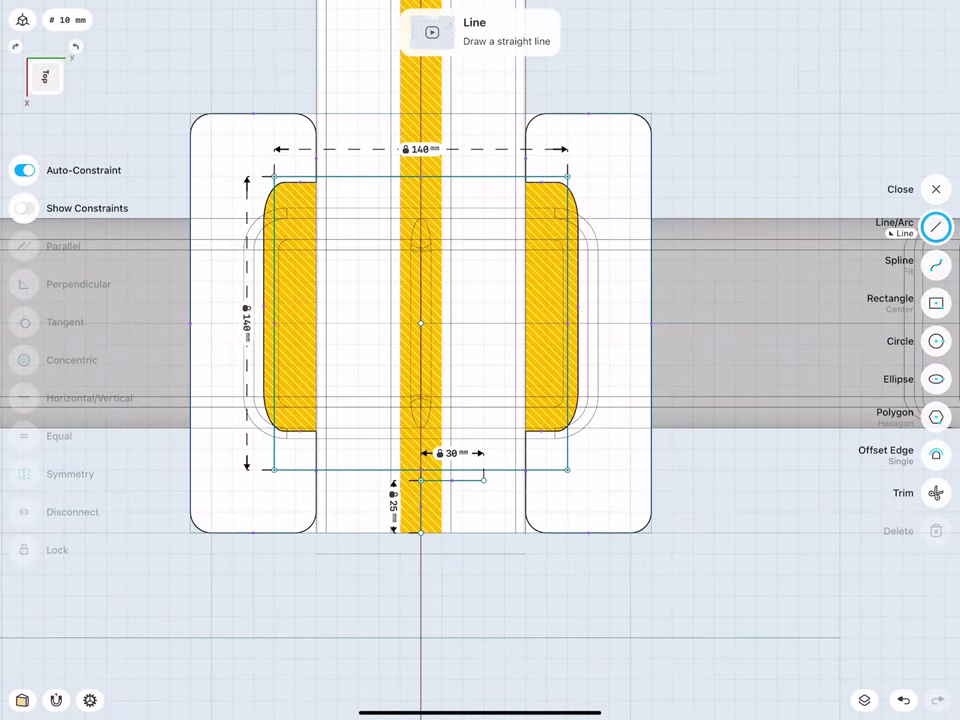
- Add a 10 mm radius circle at the horizontal line's end
{"action": "left_click", "coordinate": [931, 348]}
{"action": "scroll", "coordinate": [424, 399], "scroll_direction": "up", "scroll_amount": 5}
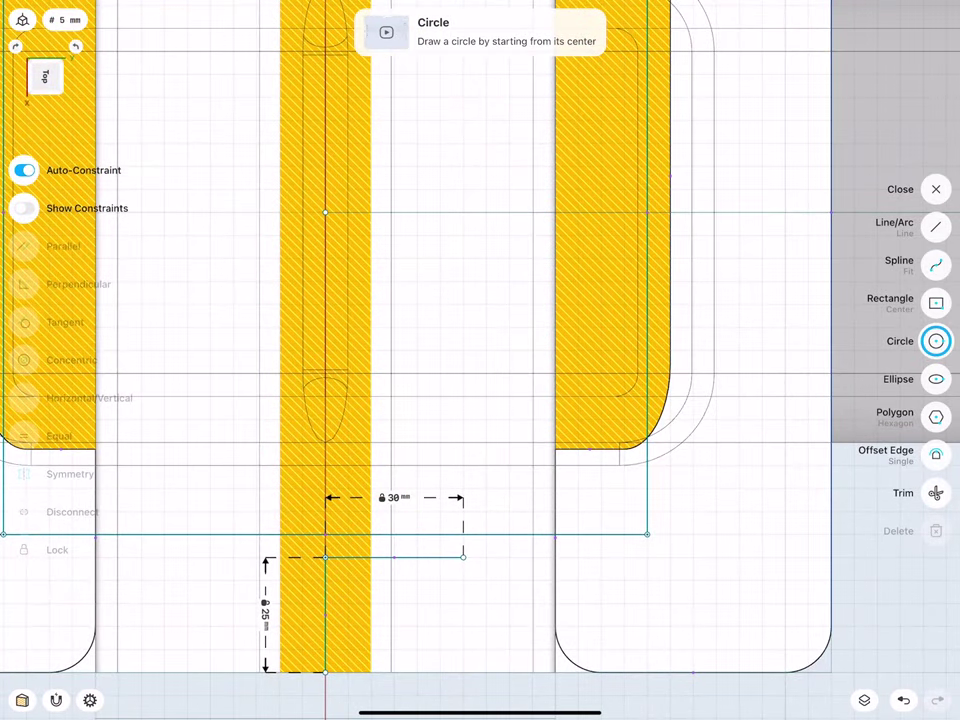
{"action": "left_click_drag", "start_coordinate": [463, 557], "coordinate": [463, 511]}
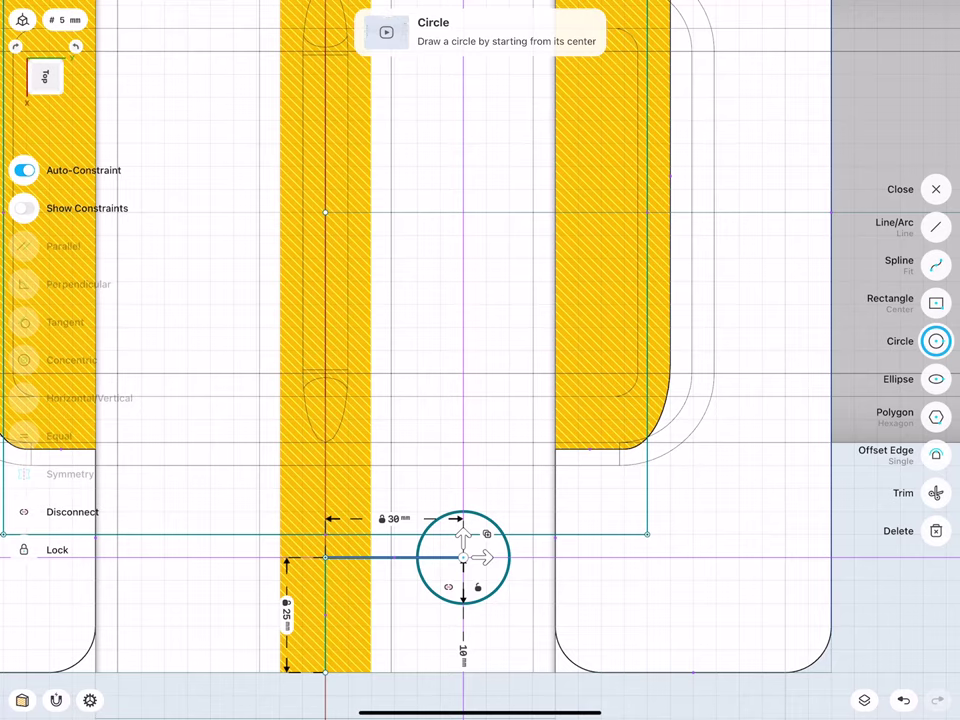
{"action": "left_click", "coordinate": [463, 650]}
{"action": "left_click", "coordinate": [508, 681]}
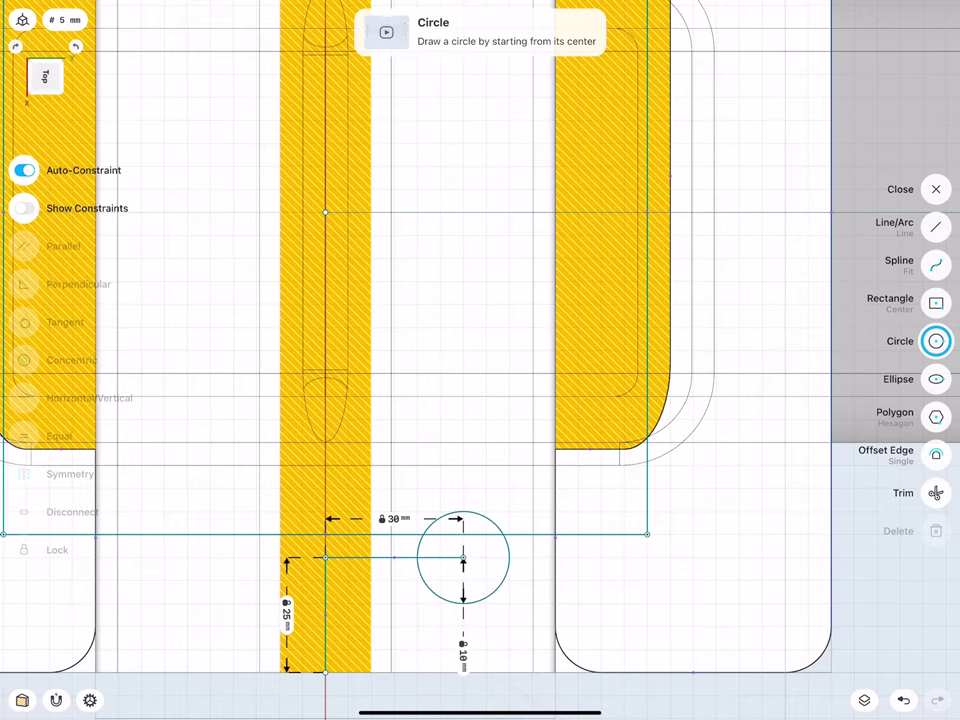
{"action": "scroll", "coordinate": [393, 500], "scroll_direction": "down", "scroll_amount": 3}
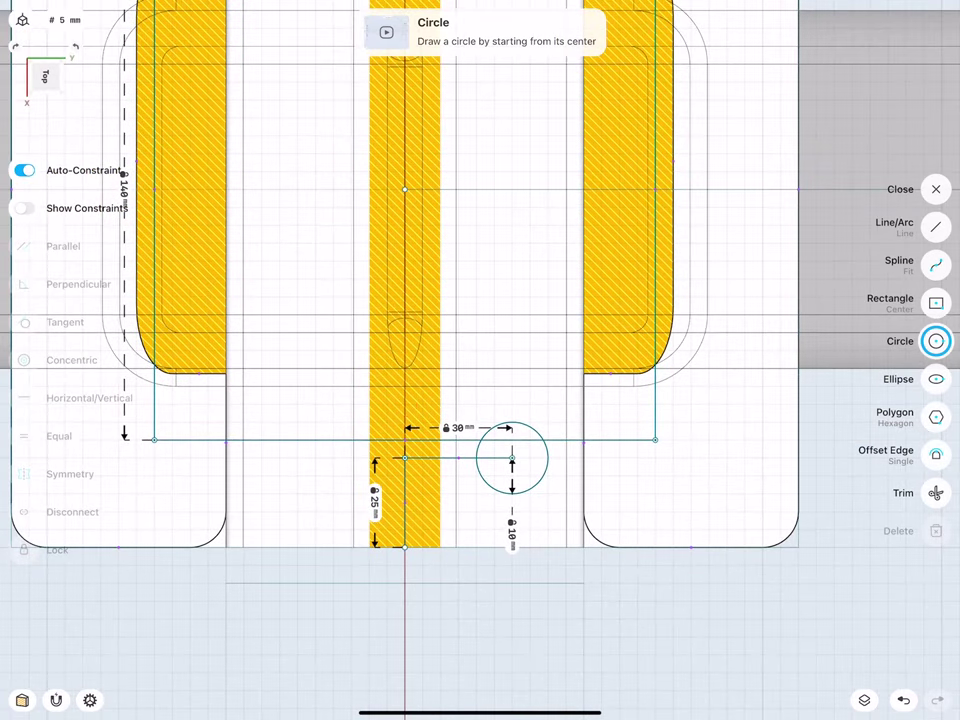
- Select the 140 mm square's four edges and delete them
{"action": "key", "text": "l"}
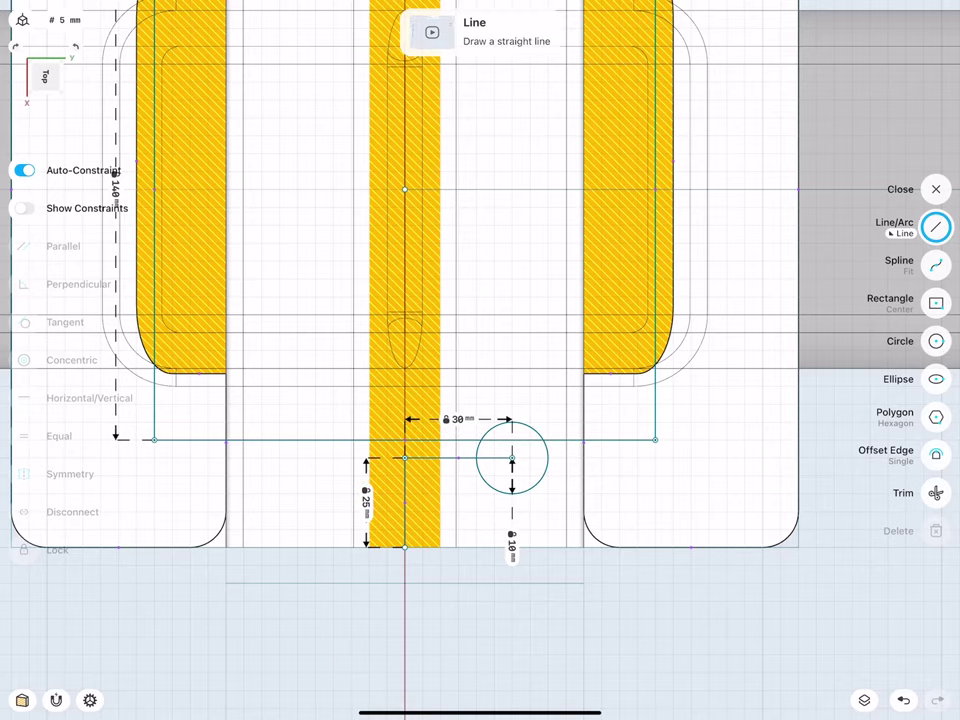
{"action": "double_click", "coordinate": [383, 439]}
{"action": "scroll", "coordinate": [287, 416], "scroll_direction": "down", "scroll_amount": 3}
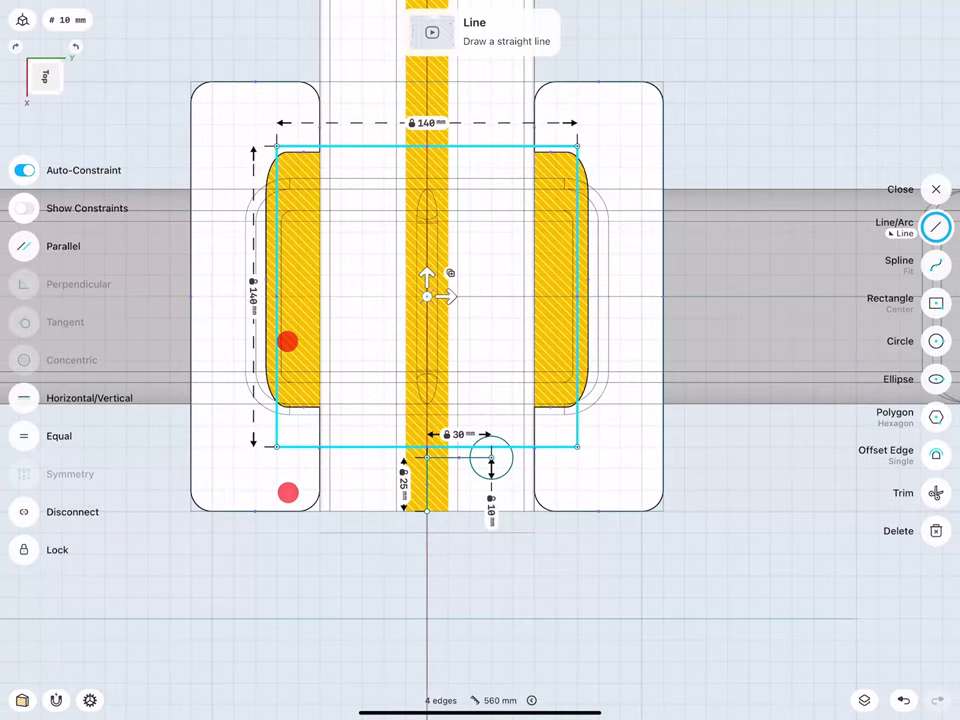
{"action": "left_click", "coordinate": [935, 531]}
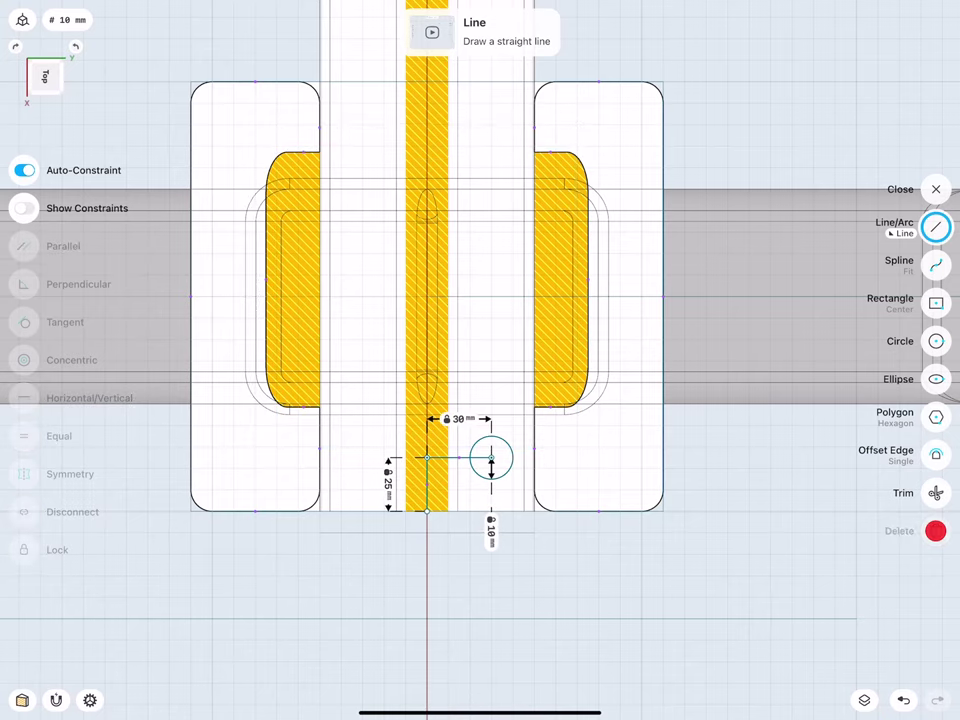
{"action": "scroll", "coordinate": [372, 495], "scroll_direction": "up", "scroll_amount": 3}
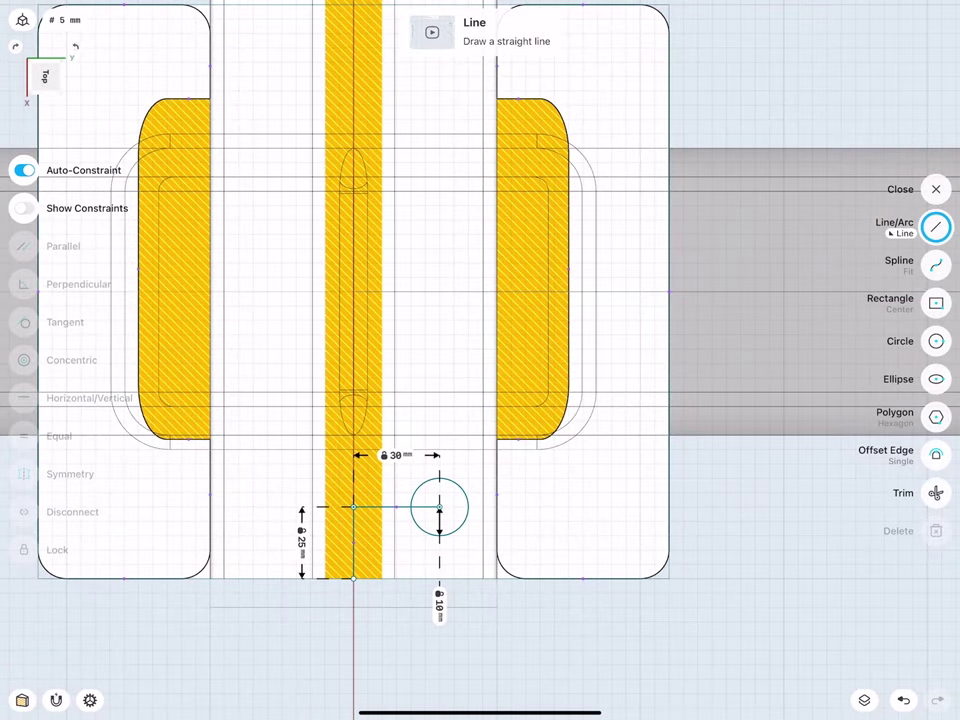
- Copy the 20 mm circle 55 mm to the right
{"action": "left_click", "coordinate": [437, 536]}
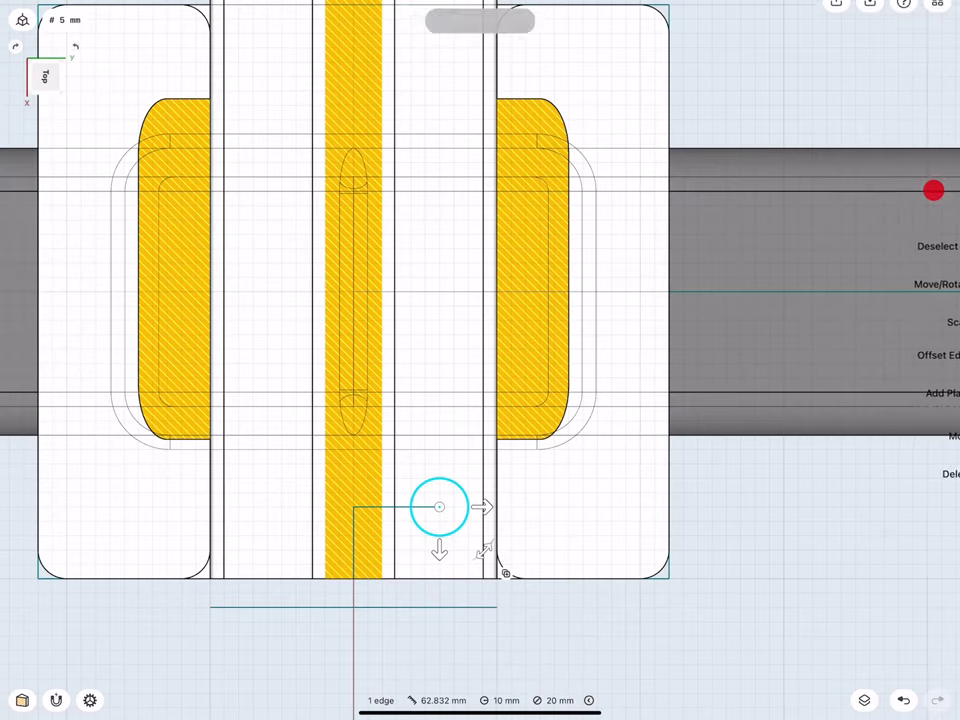
{"action": "left_click", "coordinate": [485, 550]}
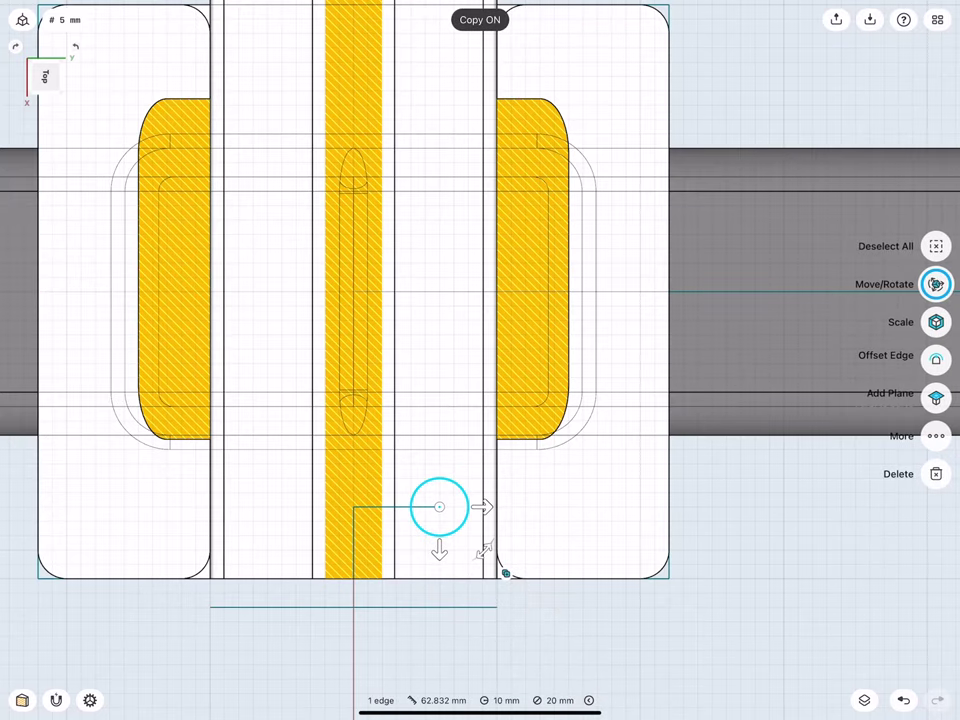
{"action": "left_click_drag", "start_coordinate": [482, 507], "coordinate": [640, 507]}
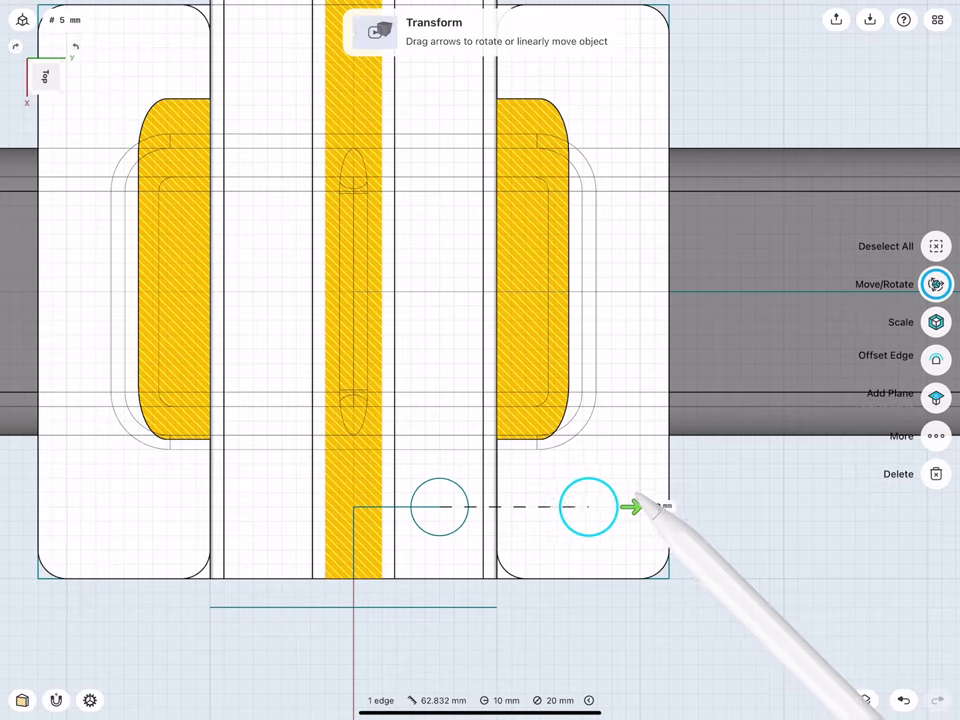
{"action": "left_click", "coordinate": [649, 506]}
{"action": "left_click", "coordinate": [644, 515]}
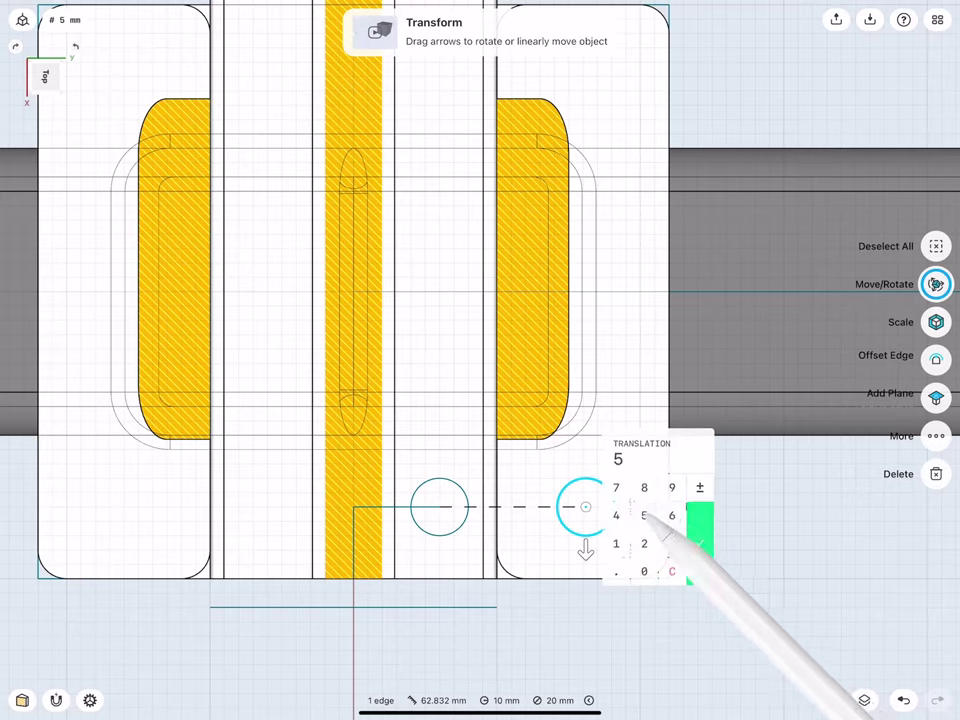
{"action": "left_click", "coordinate": [700, 530]}
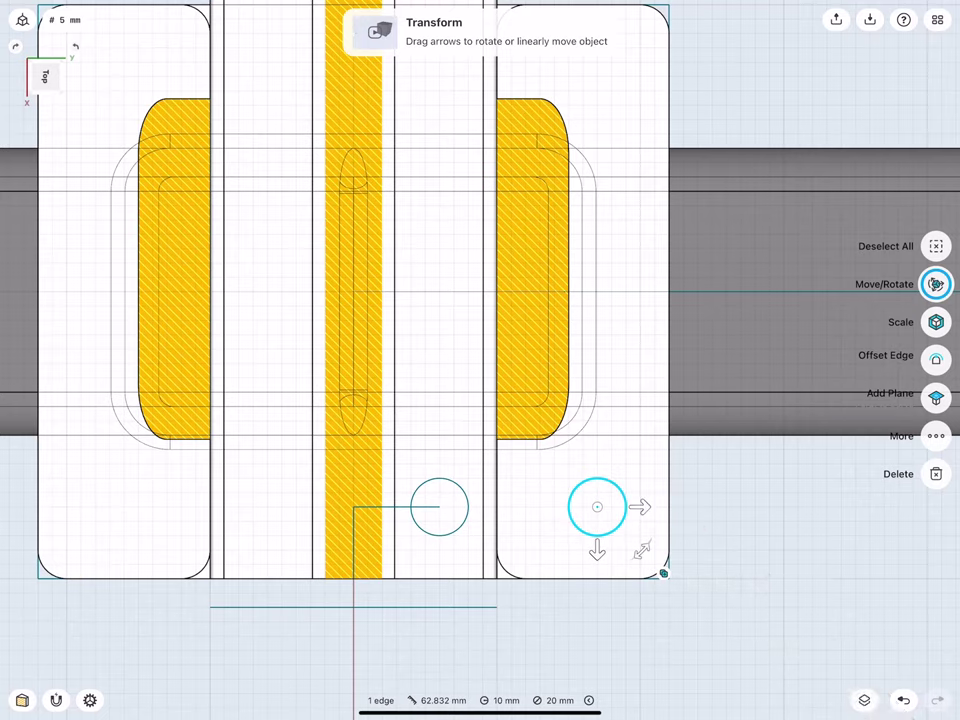
{"action": "left_click", "coordinate": [452, 646]}
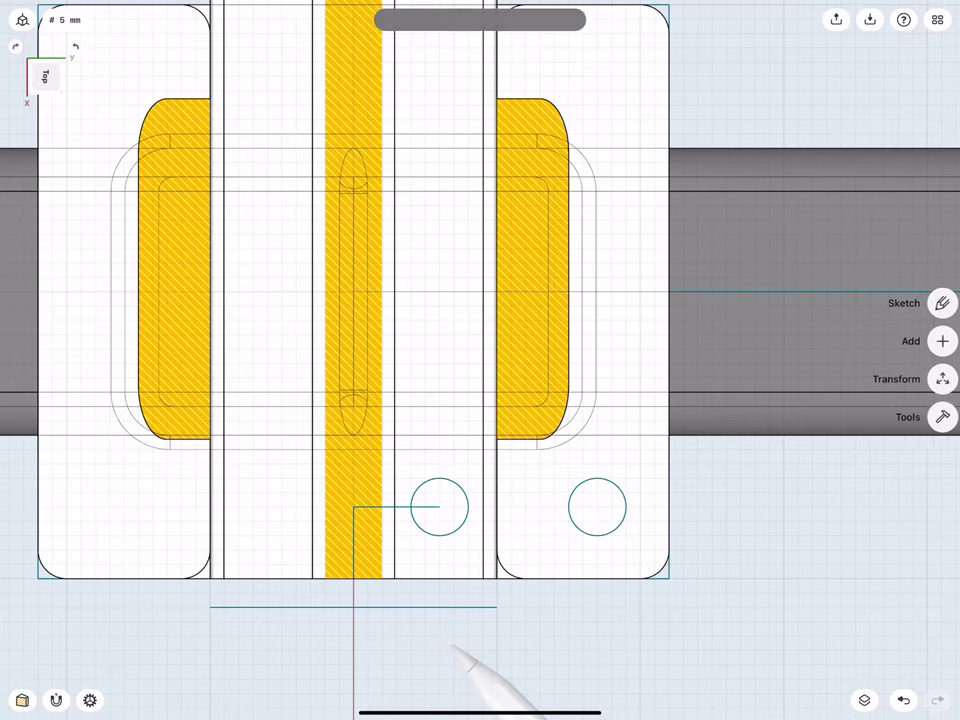
- Mirror both circles across the vertical centre line, keeping the originals, to make four
{"action": "left_click", "coordinate": [455, 530]}
{"action": "left_click", "coordinate": [578, 526]}
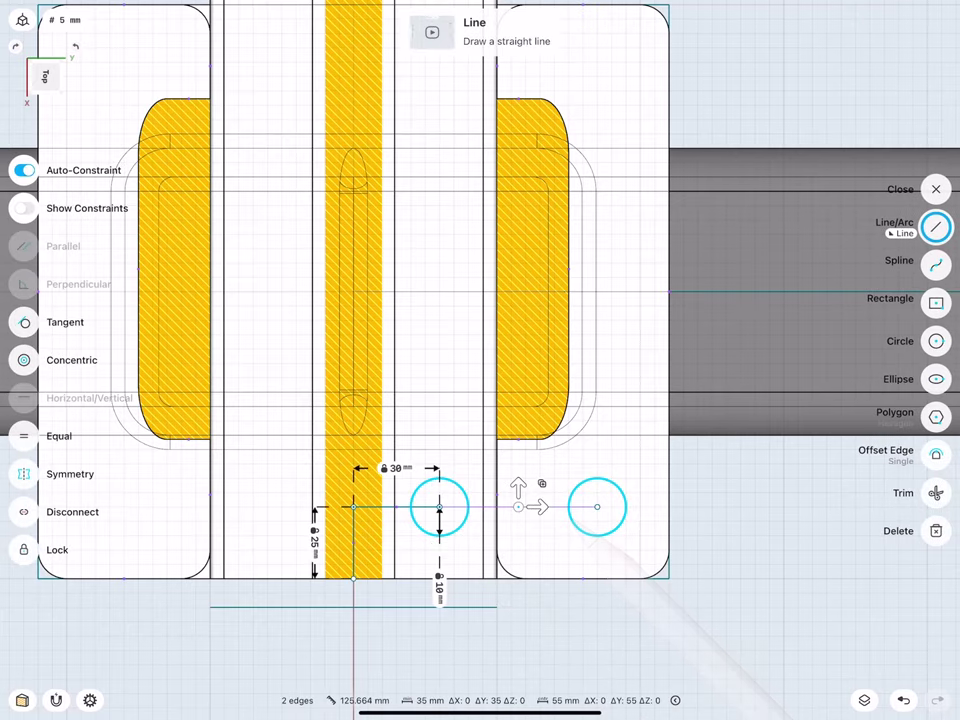
{"action": "scroll", "coordinate": [370, 450], "scroll_direction": "down", "scroll_amount": 3}
{"action": "left_click", "coordinate": [936, 189]}
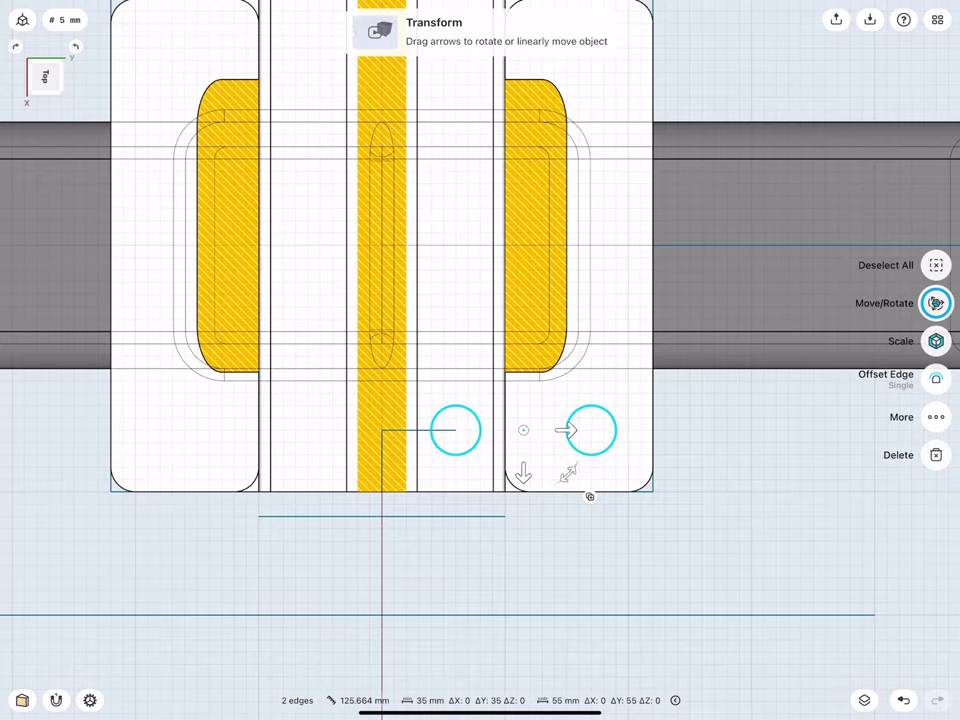
{"action": "left_click", "coordinate": [935, 417]}
{"action": "left_click", "coordinate": [790, 432]}
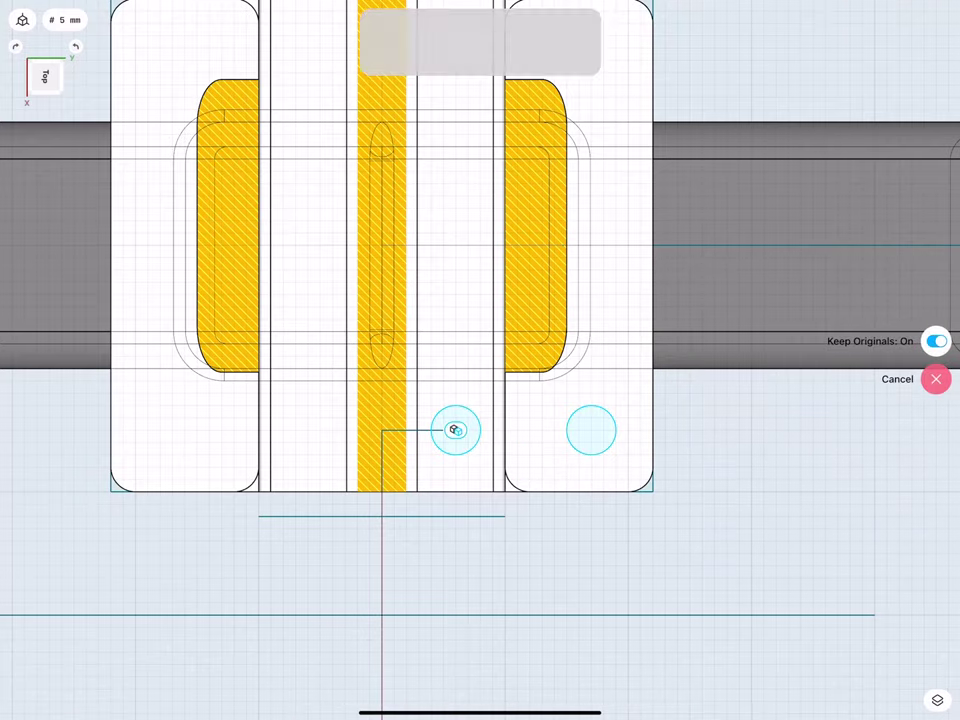
{"action": "left_click", "coordinate": [392, 518]}
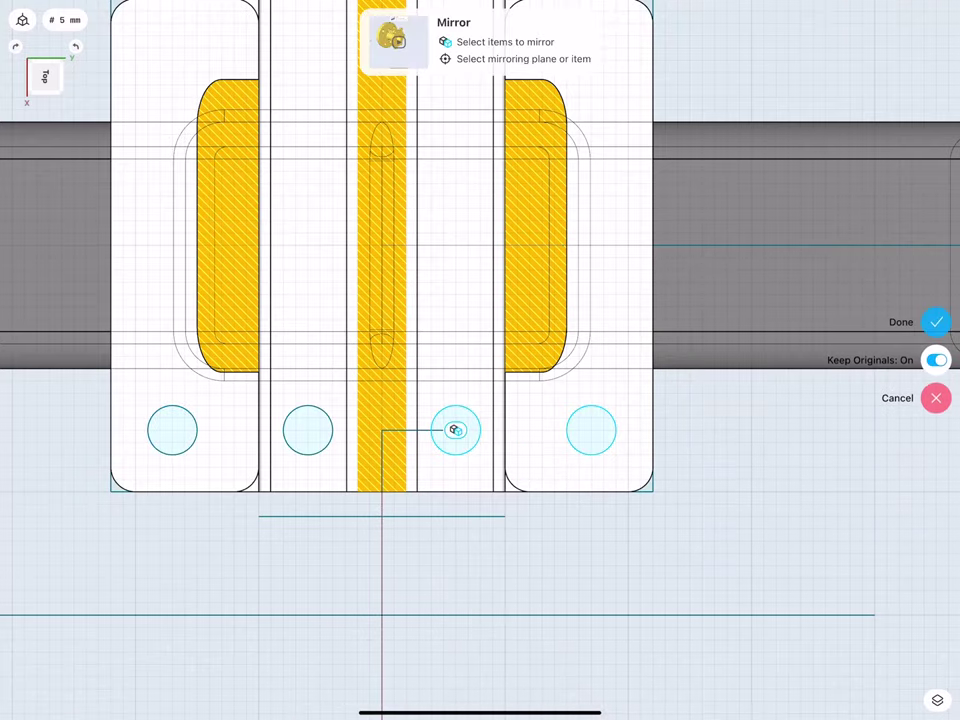
{"action": "scroll", "coordinate": [318, 465], "scroll_direction": "up", "scroll_amount": 3}
{"action": "left_click", "coordinate": [935, 322]}
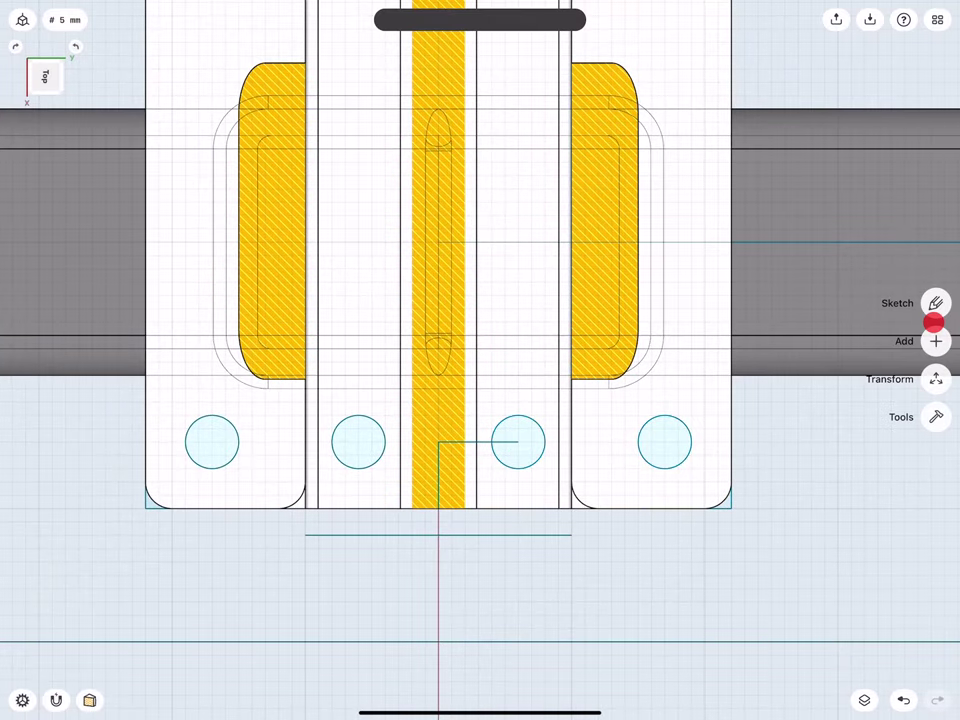
- Copy the row of four circles 150 mm upward as a second row (-150)
{"action": "left_click", "coordinate": [212, 468]}
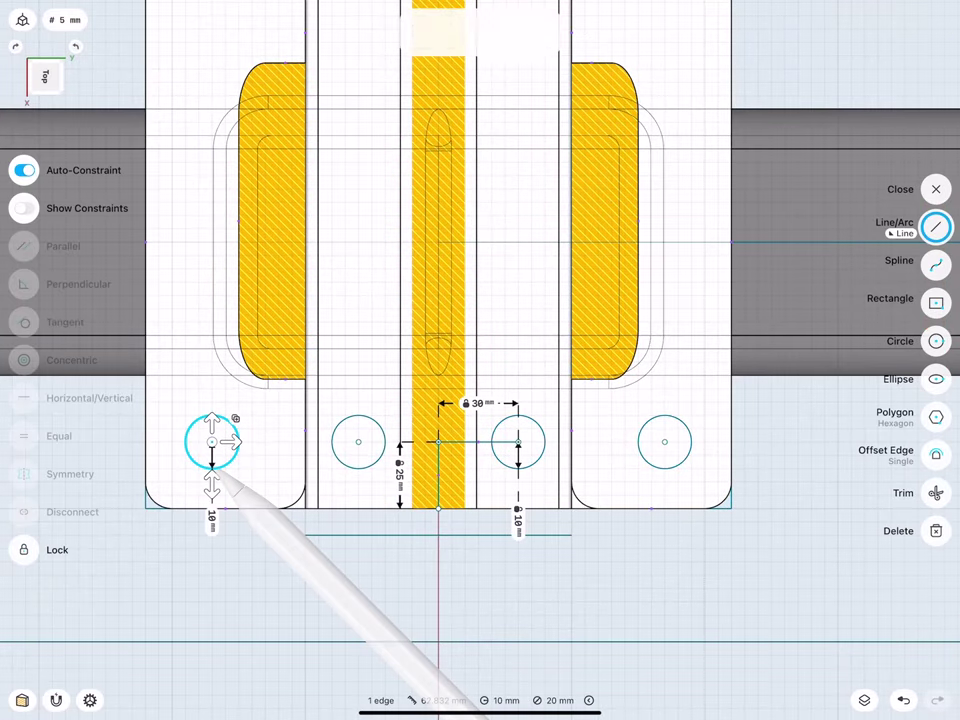
{"action": "left_click", "coordinate": [358, 468]}
{"action": "left_click", "coordinate": [665, 441]}
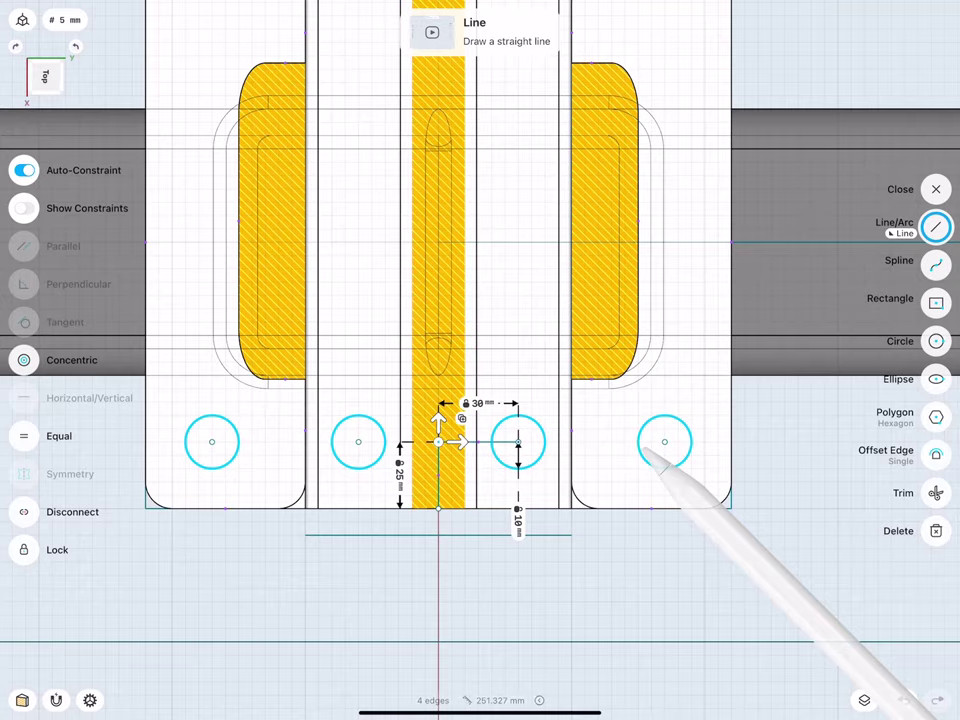
{"action": "scroll", "coordinate": [430, 460], "scroll_direction": "down", "scroll_amount": 3}
{"action": "left_click", "coordinate": [936, 190]}
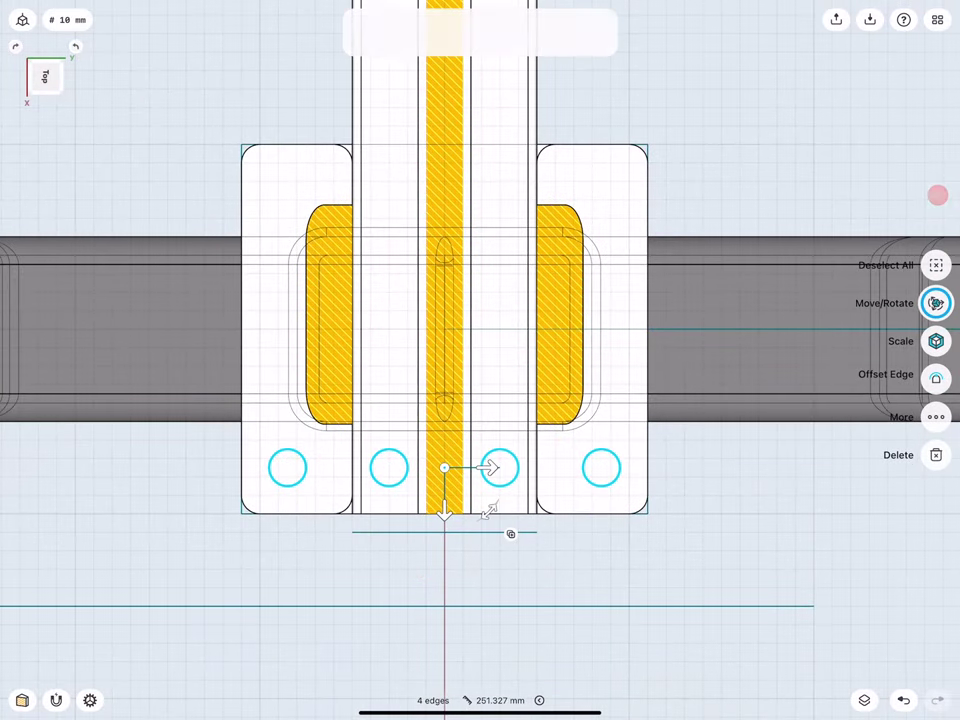
{"action": "left_click", "coordinate": [511, 534]}
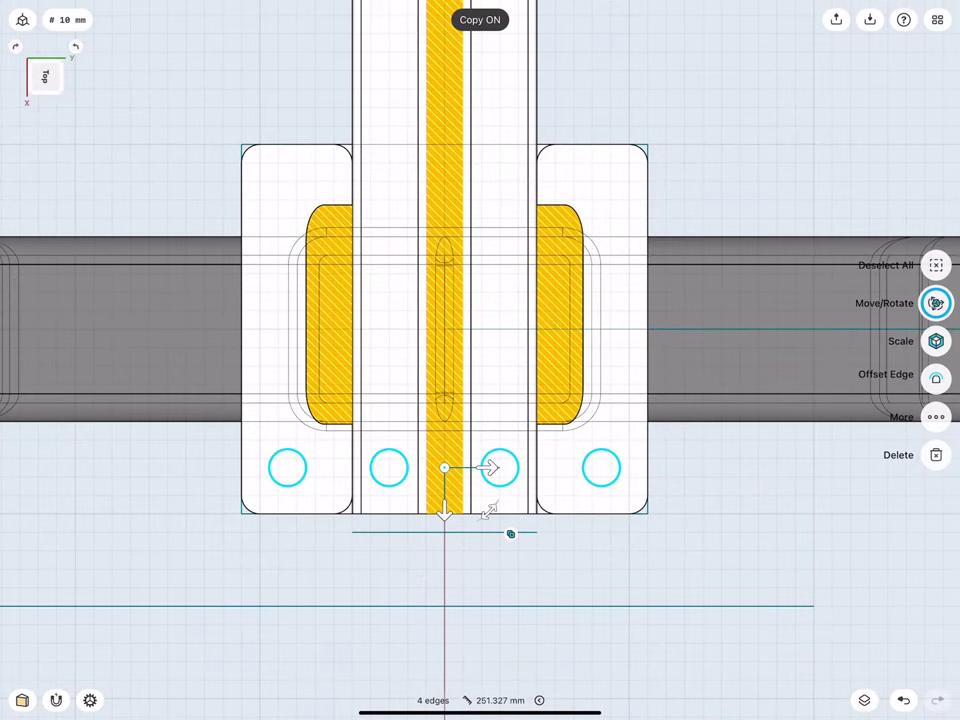
{"action": "left_click_drag", "start_coordinate": [444, 512], "coordinate": [444, 222]}
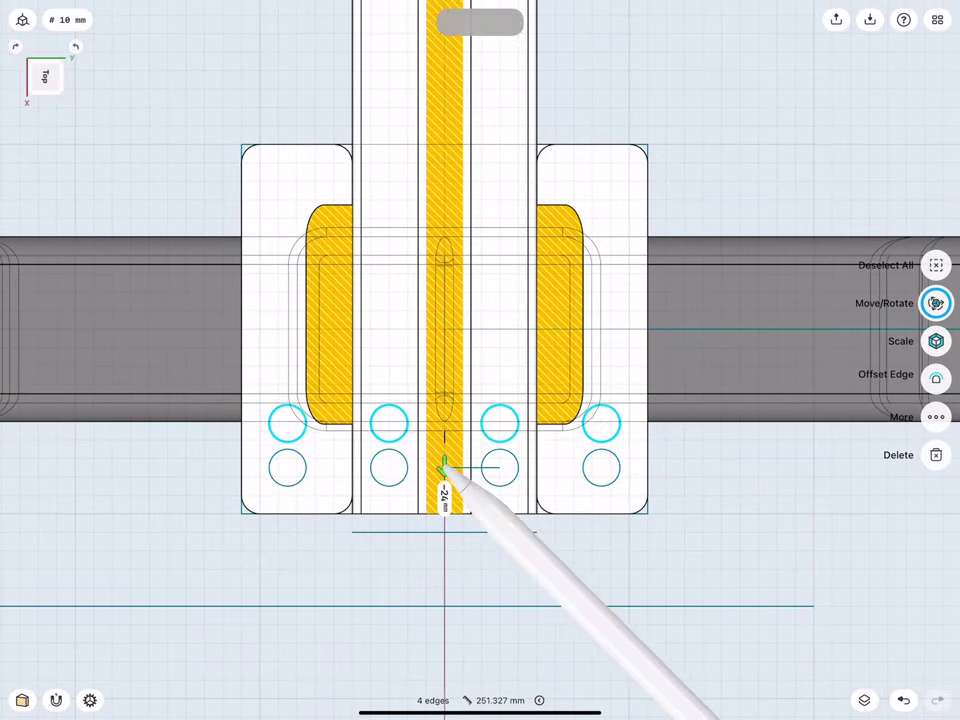
{"action": "left_click", "coordinate": [444, 253]}
{"action": "left_click", "coordinate": [402, 297]}
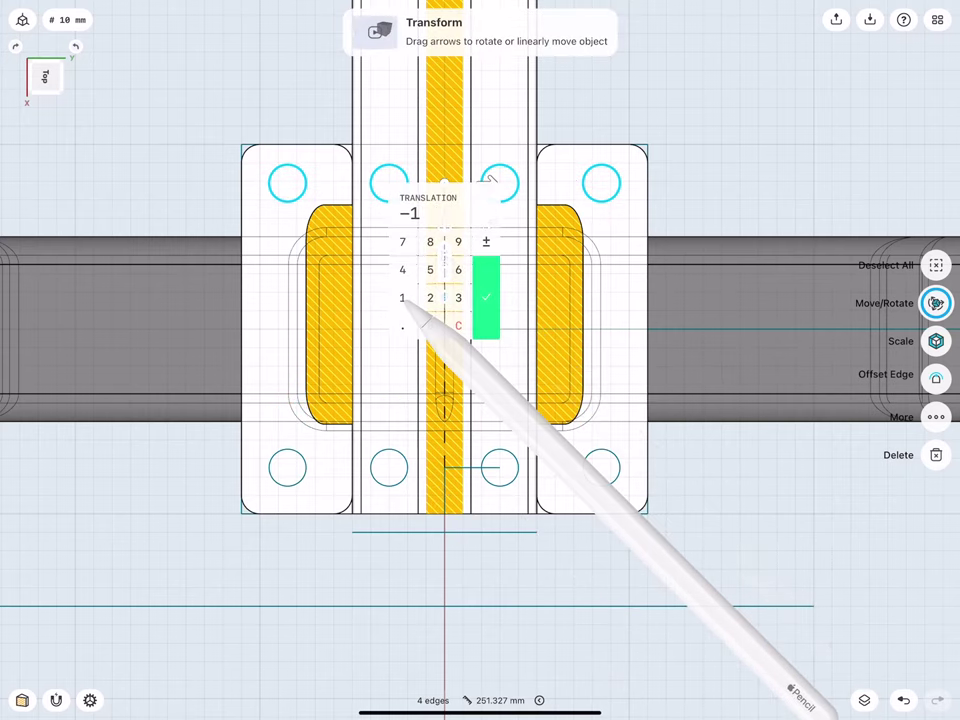
{"action": "left_click", "coordinate": [430, 269]}
{"action": "left_click", "coordinate": [430, 325]}
{"action": "left_click", "coordinate": [486, 297]}
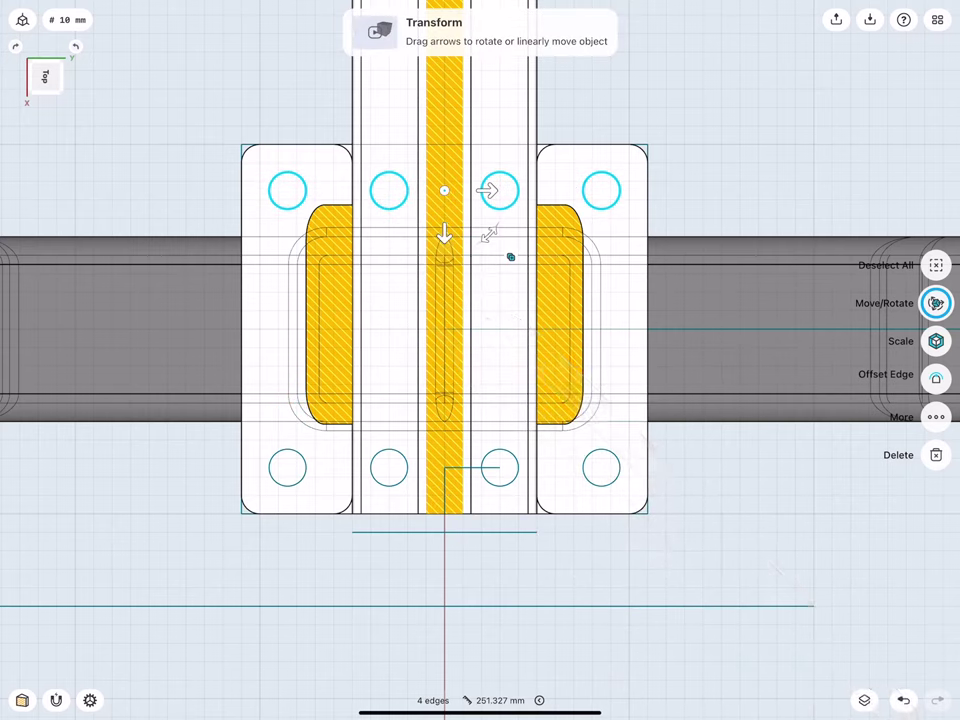
{"action": "left_click", "coordinate": [208, 520]}
{"action": "scroll", "coordinate": [350, 430], "scroll_direction": "down", "scroll_amount": 5}
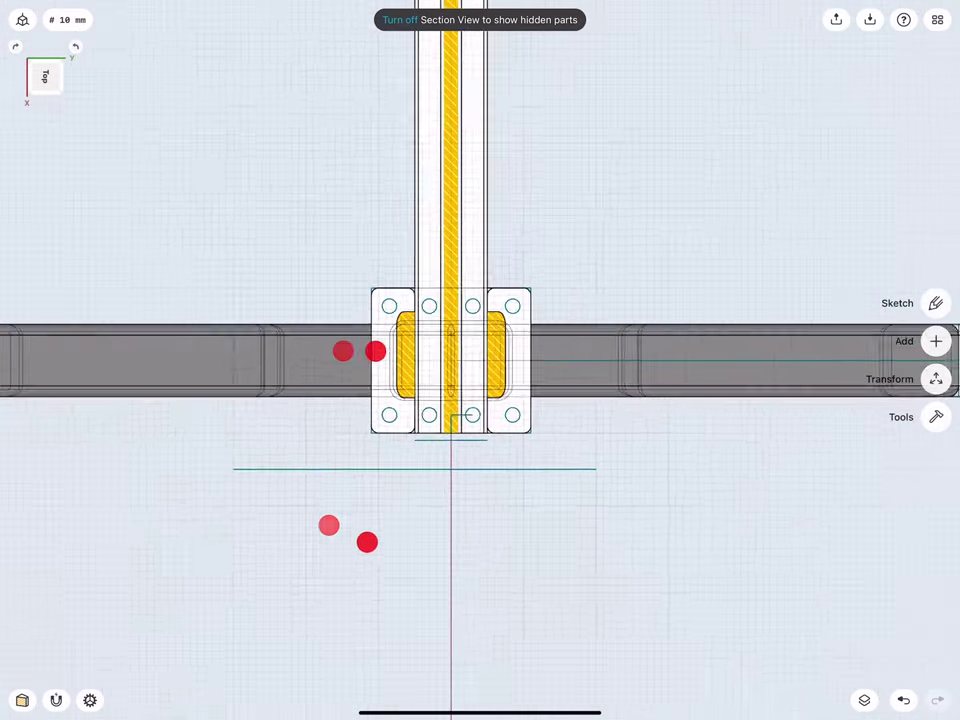
- In a tilted 3D view, select the first four hole circle faces
{"action": "mouse_move", "coordinate": [375, 349]}
{"action": "left_mouse_down"}
{"action": "mouse_move", "coordinate": [298, 271]}
{"action": "mouse_move", "coordinate": [375, 298]}
{"action": "left_mouse_up"}
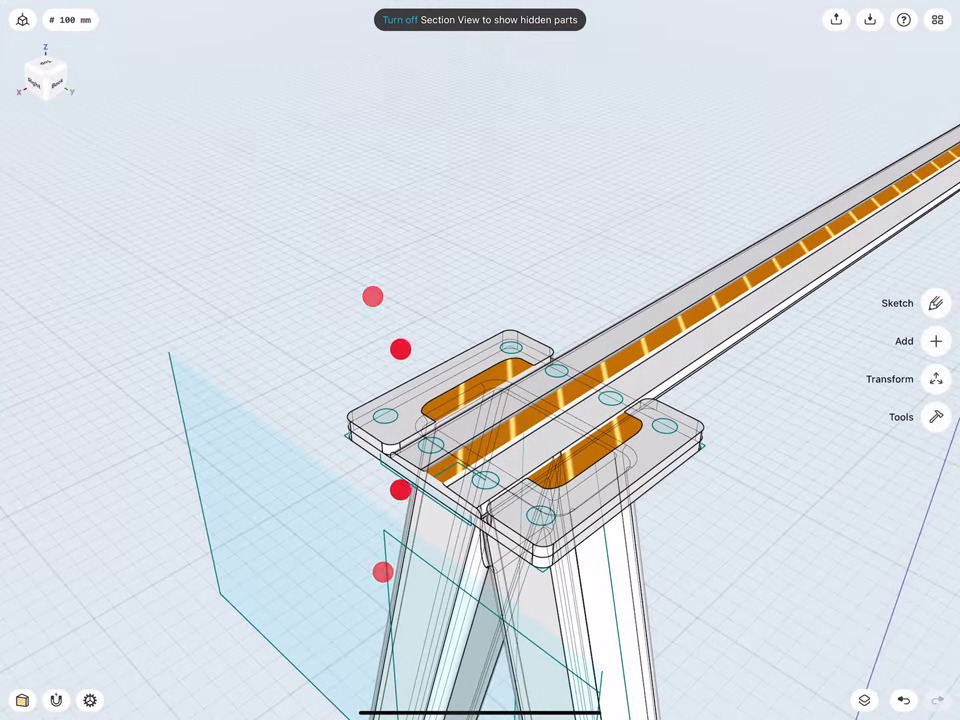
{"action": "scroll", "coordinate": [380, 420], "scroll_direction": "up", "scroll_amount": 5}
{"action": "scroll", "coordinate": [375, 407], "scroll_direction": "up", "scroll_amount": 3}
{"action": "scroll", "coordinate": [375, 415], "scroll_direction": "up", "scroll_amount": 2}
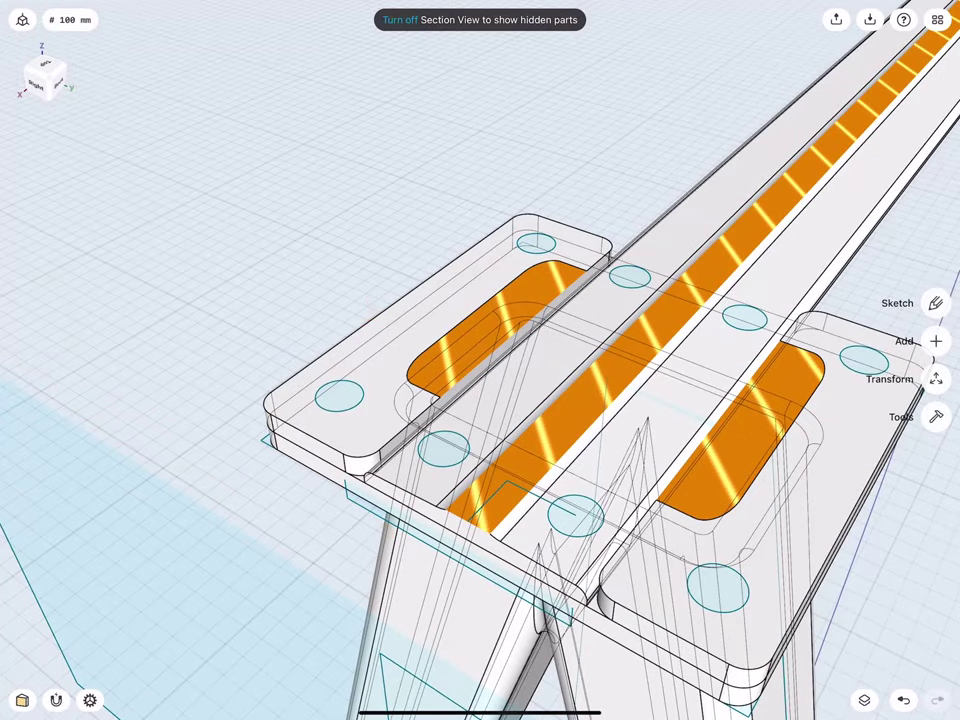
{"action": "left_click", "coordinate": [336, 392]}
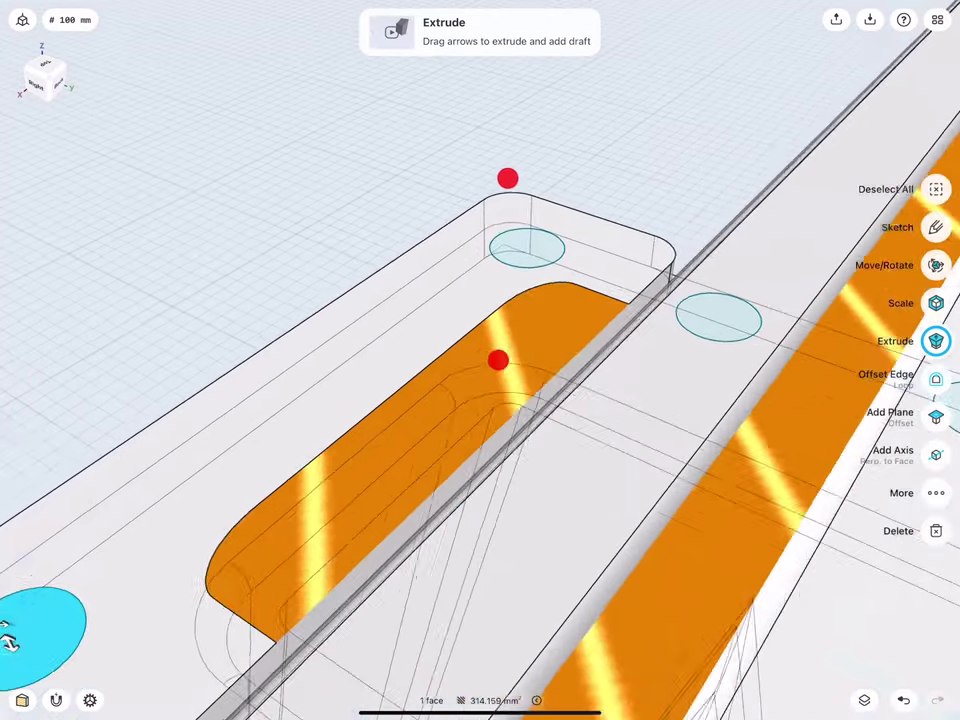
{"action": "scroll", "coordinate": [470, 330], "scroll_direction": "up", "scroll_amount": 5}
{"action": "left_click", "coordinate": [478, 288]}
{"action": "left_click", "coordinate": [718, 383]}
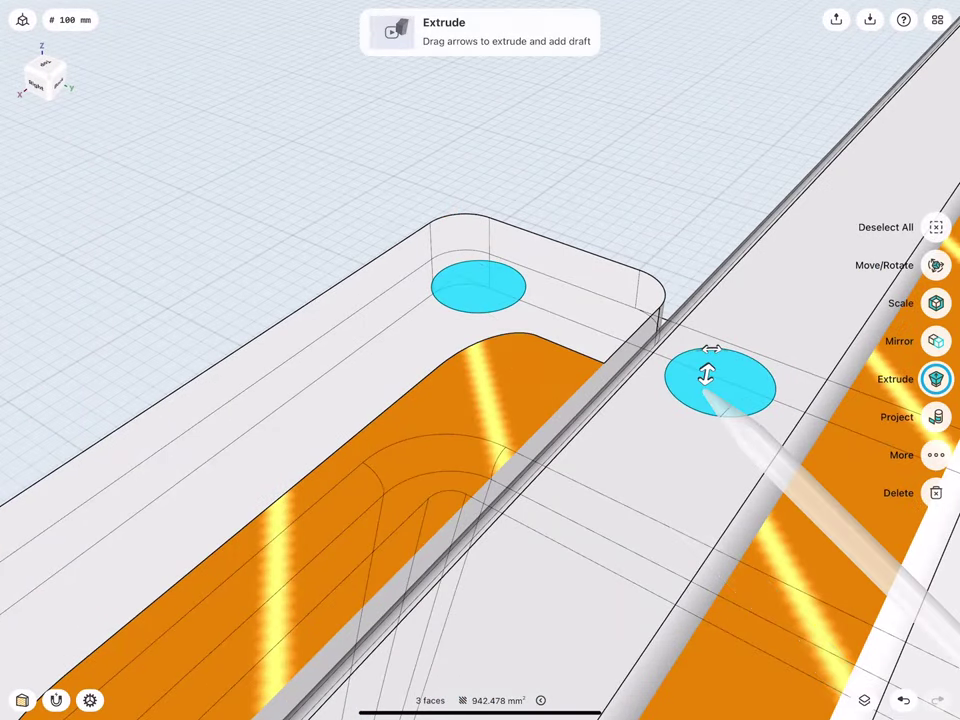
{"action": "scroll", "coordinate": [480, 360], "scroll_direction": "down", "scroll_amount": 5}
{"action": "scroll", "coordinate": [350, 505], "scroll_direction": "up", "scroll_amount": 3}
{"action": "left_click", "coordinate": [403, 458]}
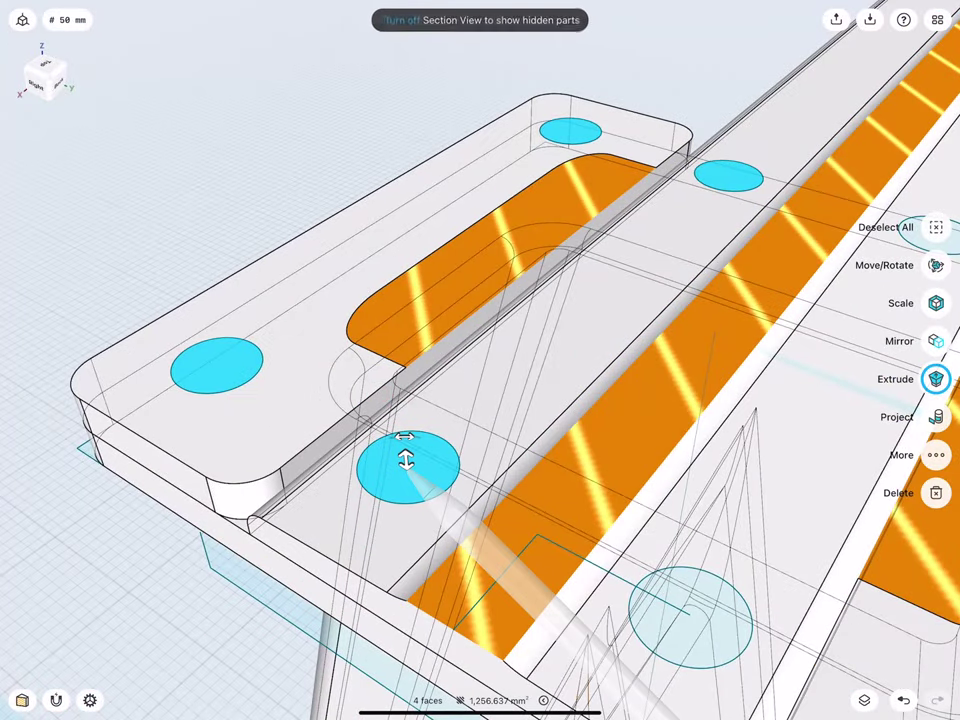
- Select the remaining circle faces and extrude all eight 52 mm down as through-holes
{"action": "scroll", "coordinate": [480, 360], "scroll_direction": "down", "scroll_amount": 3}
{"action": "left_click", "coordinate": [535, 497]}
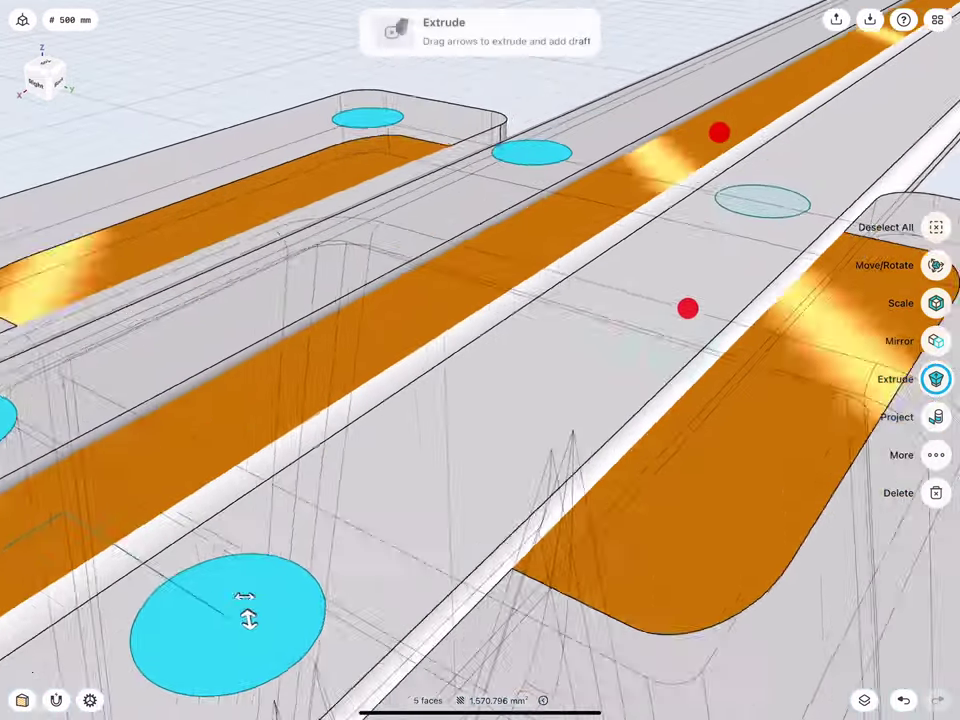
{"action": "scroll", "coordinate": [480, 360], "scroll_direction": "up", "scroll_amount": 3}
{"action": "scroll", "coordinate": [480, 360], "scroll_direction": "down", "scroll_amount": 3}
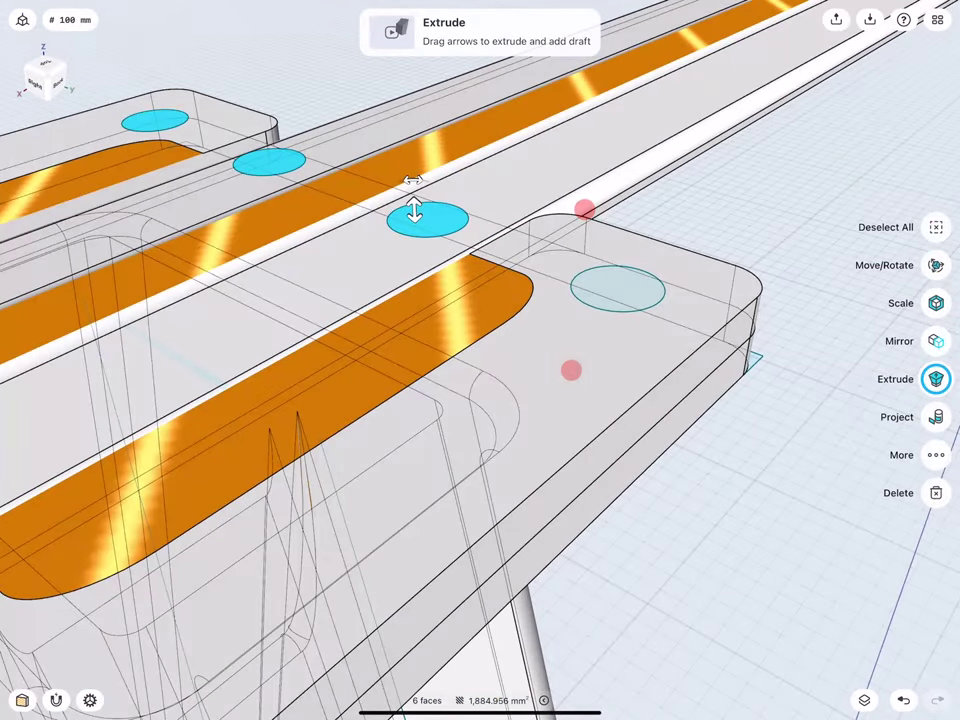
{"action": "left_click", "coordinate": [617, 288]}
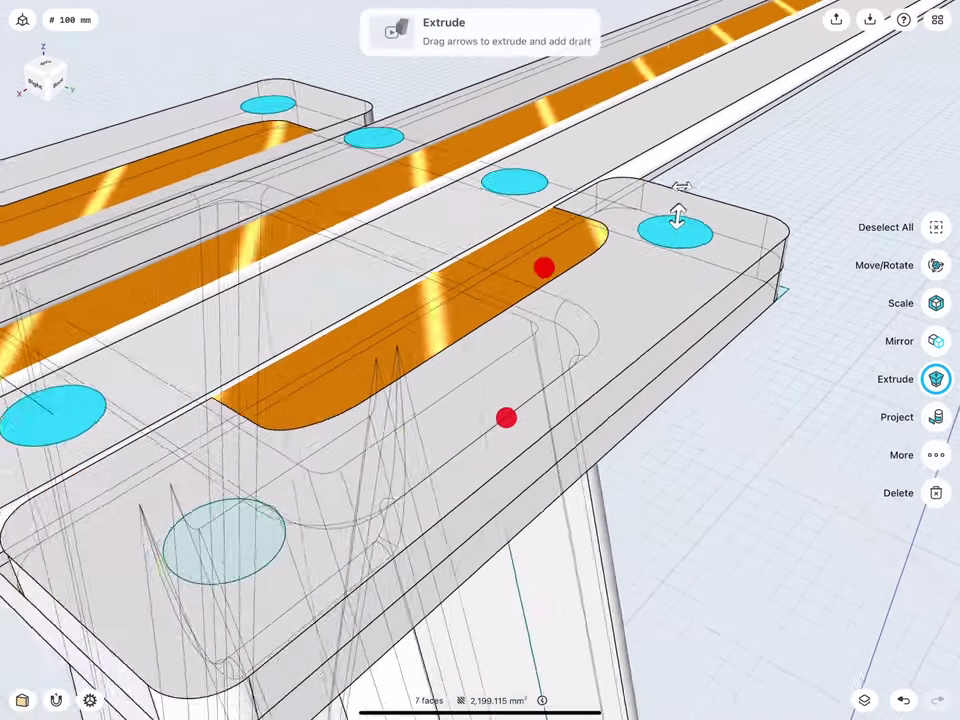
{"action": "middle_click_drag", "start_coordinate": [480, 400], "coordinate": [600, 300]}
{"action": "left_click", "coordinate": [405, 435]}
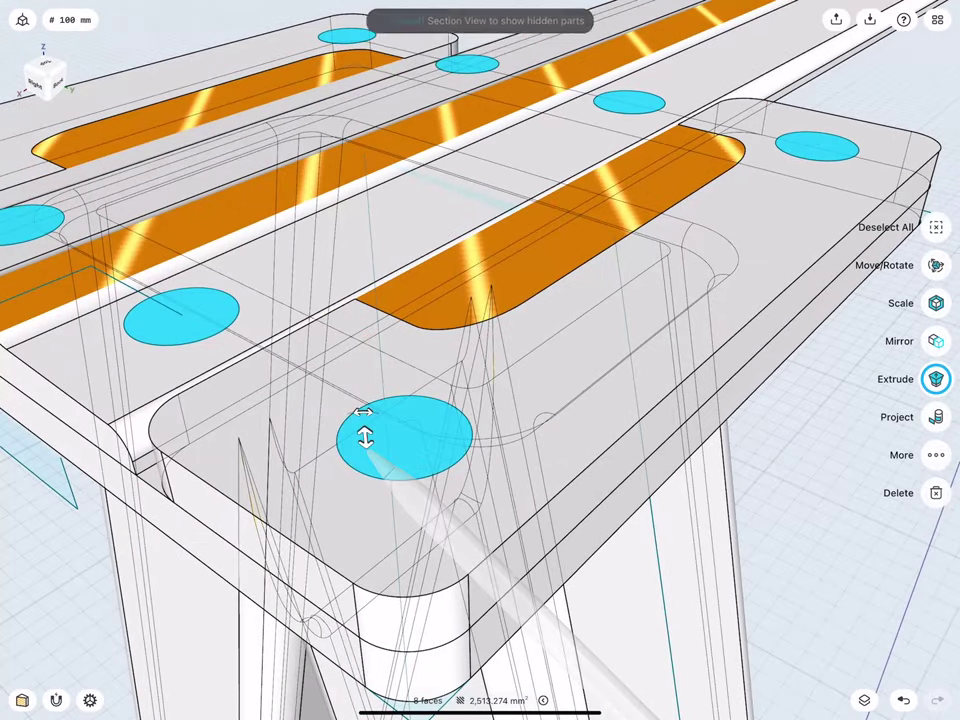
{"action": "scroll", "coordinate": [480, 360], "scroll_direction": "down", "scroll_amount": 3}
{"action": "left_click_drag", "start_coordinate": [390, 368], "coordinate": [403, 540]}
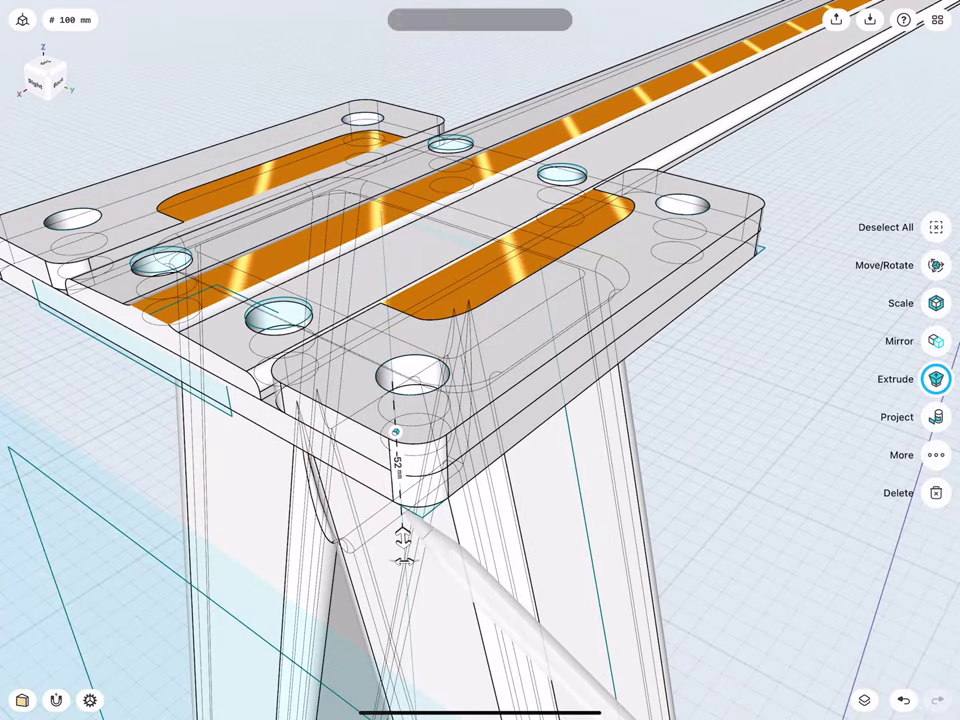
{"action": "middle_click_drag", "start_coordinate": [349, 476], "coordinate": [325, 445]}
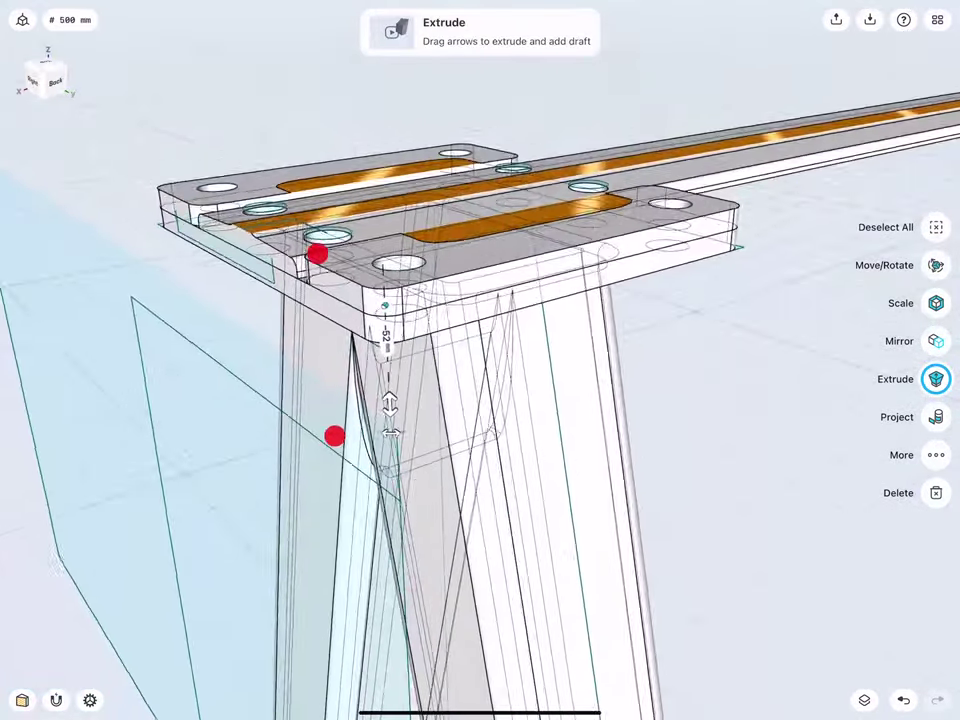
{"action": "scroll", "coordinate": [480, 360], "scroll_direction": "down", "scroll_amount": 3}
{"action": "left_click", "coordinate": [296, 300]}
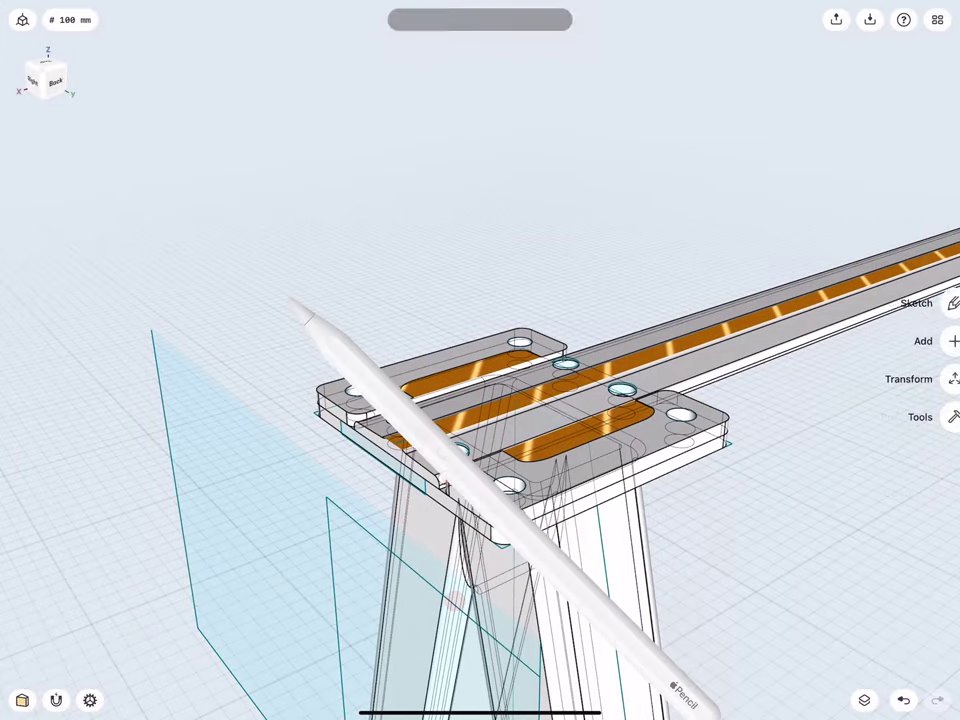
- Turn off Section View and start a sketch on the beam's top plate
{"action": "left_click", "coordinate": [400, 19]}
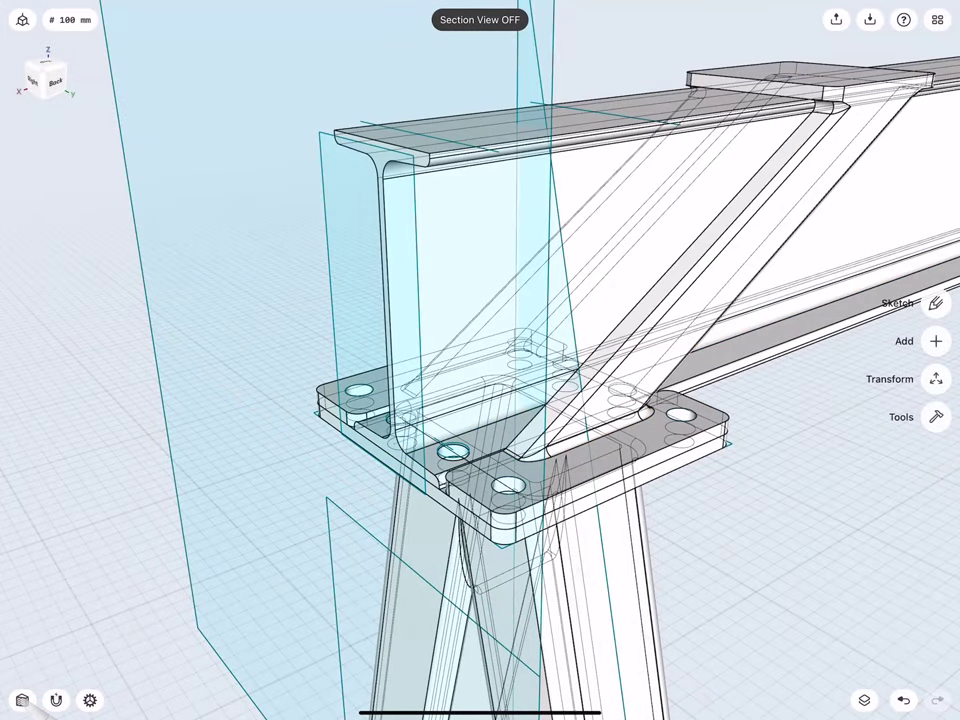
{"action": "mouse_move", "coordinate": [358, 332]}
{"action": "middle_mouse_down"}
{"action": "mouse_move", "coordinate": [300, 358]}
{"action": "mouse_move", "coordinate": [274, 400]}
{"action": "middle_mouse_up"}
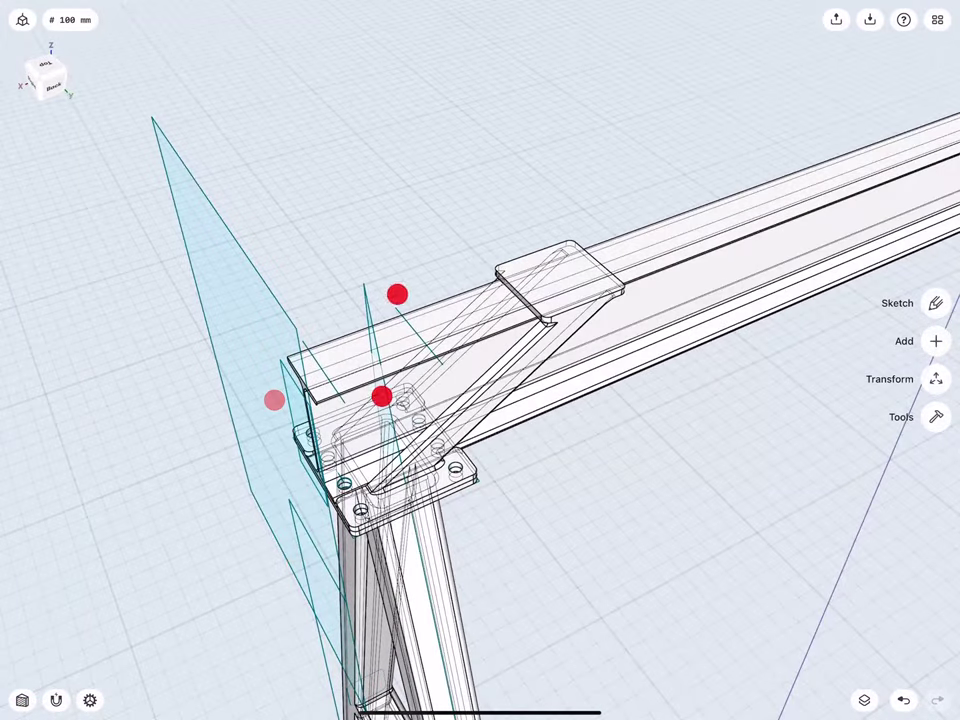
{"action": "middle_click_drag", "start_coordinate": [397, 294], "coordinate": [326, 330]}
{"action": "scroll", "coordinate": [449, 281], "scroll_direction": "up", "scroll_amount": 3}
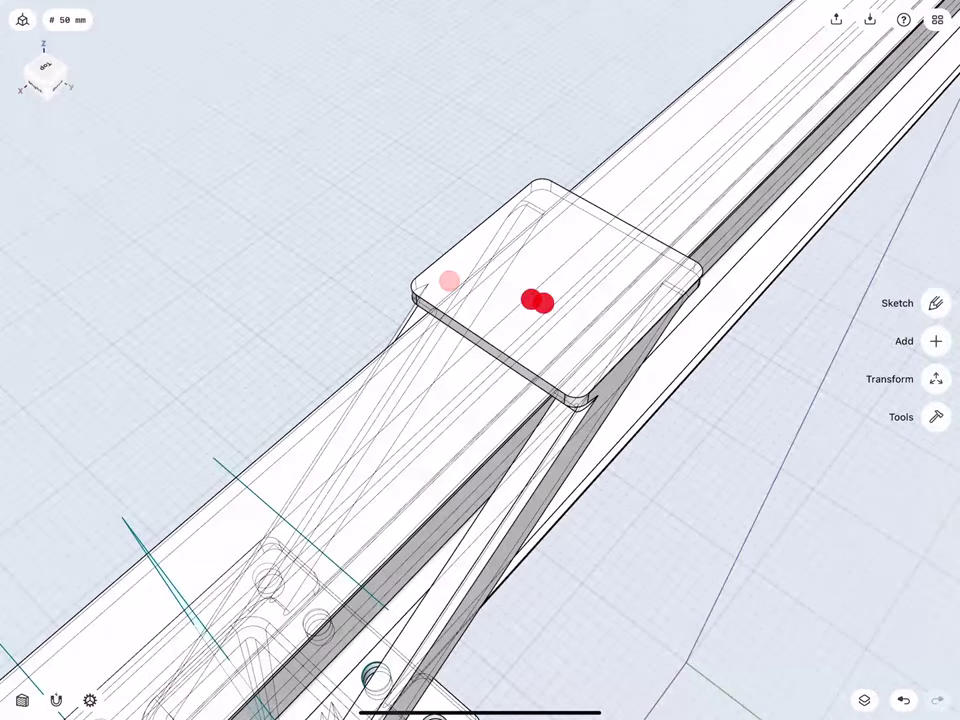
{"action": "left_click", "coordinate": [531, 300]}
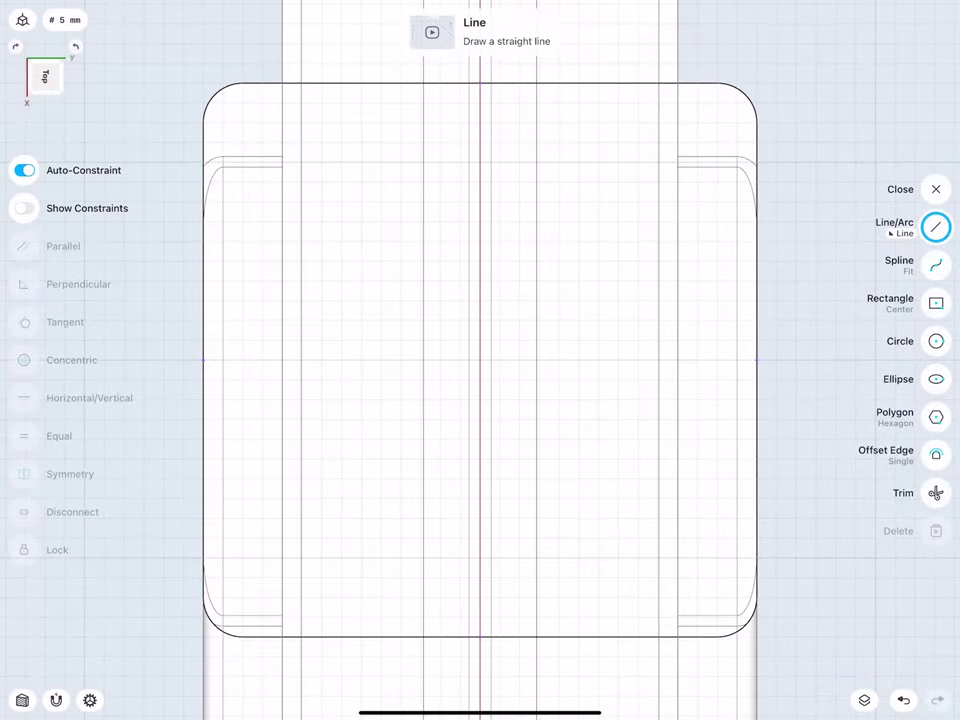
{"action": "scroll", "coordinate": [360, 440], "scroll_direction": "down", "scroll_amount": 2}
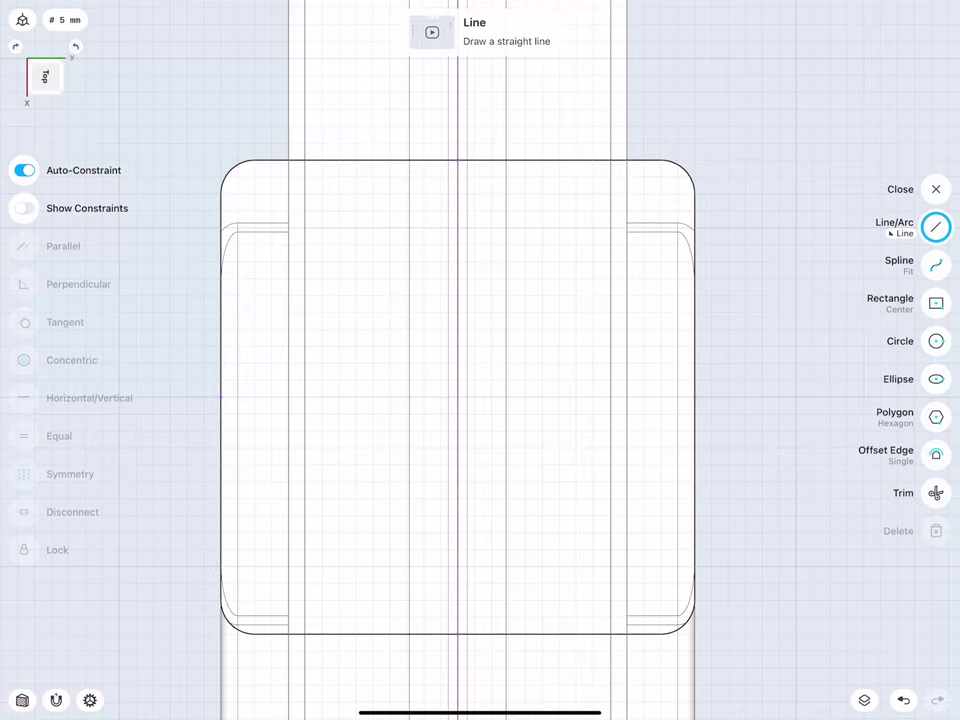
- Draw a 30 mm horizontal line and a locked 45 mm vertical line from its end
{"action": "mouse_move", "coordinate": [457, 397]}
{"action": "left_mouse_down"}
{"action": "mouse_move", "coordinate": [324, 398]}
{"action": "mouse_move", "coordinate": [339, 397]}
{"action": "left_mouse_up"}
{"action": "left_click", "coordinate": [393, 435]}
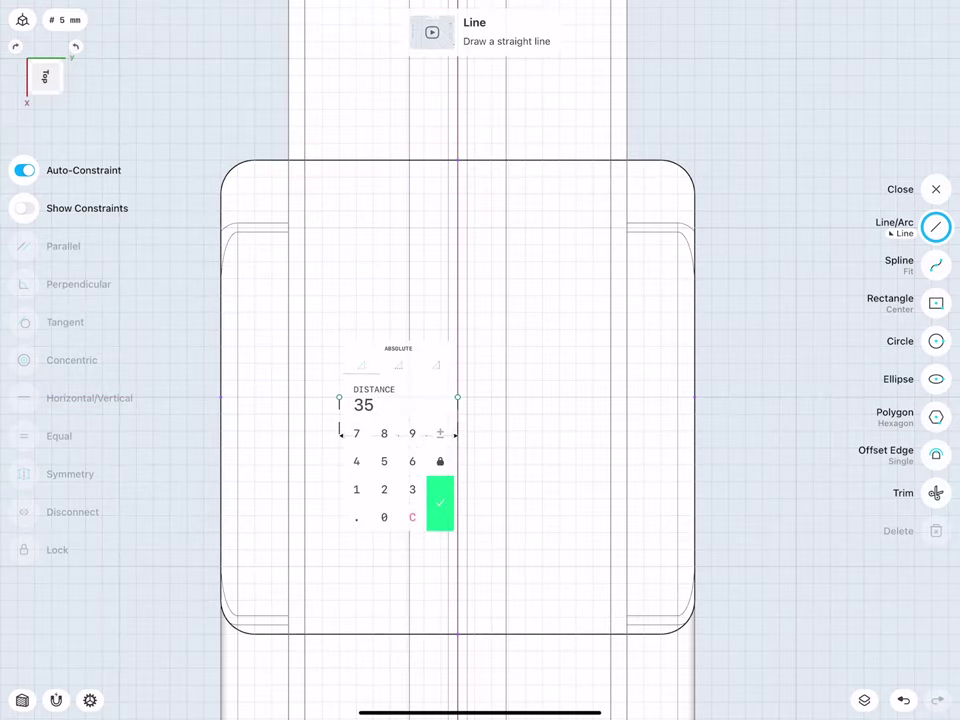
{"action": "left_click", "coordinate": [412, 489]}
{"action": "left_click", "coordinate": [384, 517]}
{"action": "left_click", "coordinate": [440, 503]}
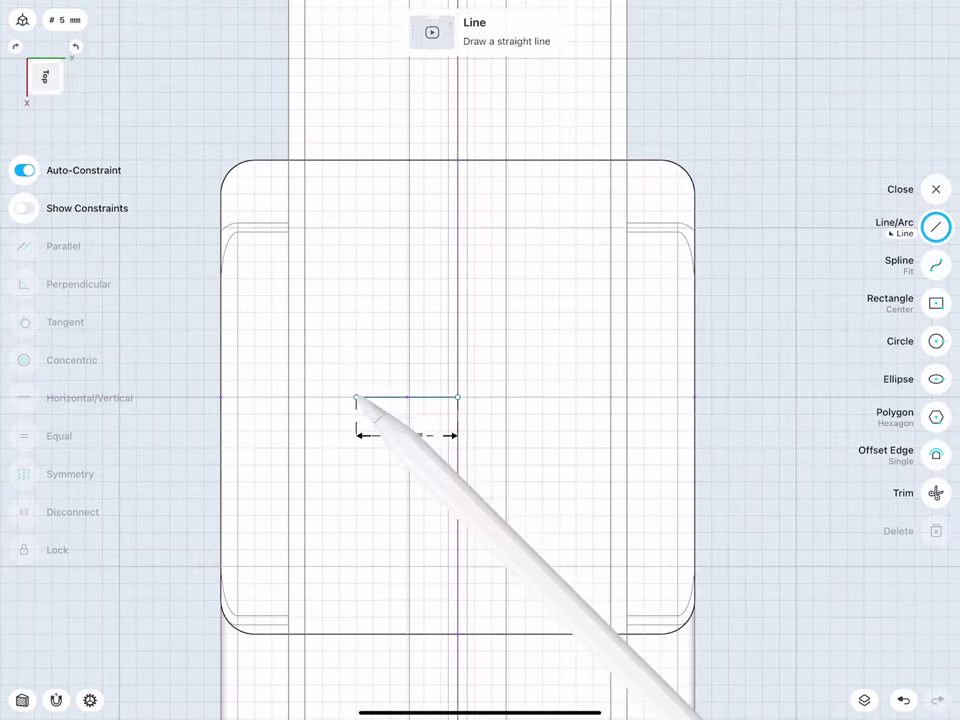
{"action": "left_click_drag", "start_coordinate": [356, 397], "coordinate": [356, 244]}
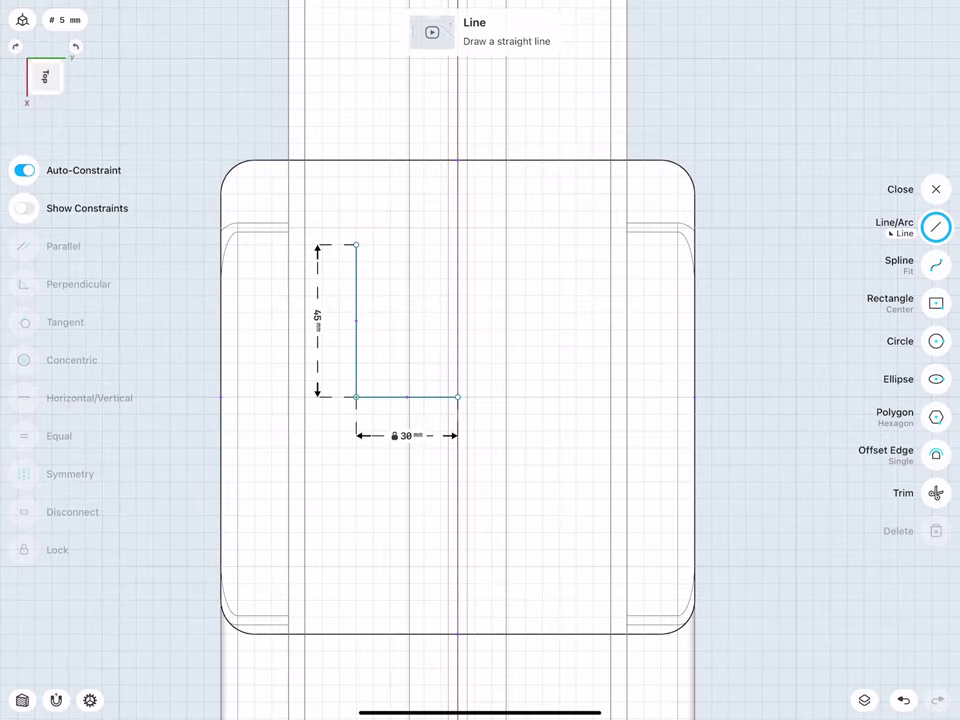
{"action": "left_click", "coordinate": [317, 320]}
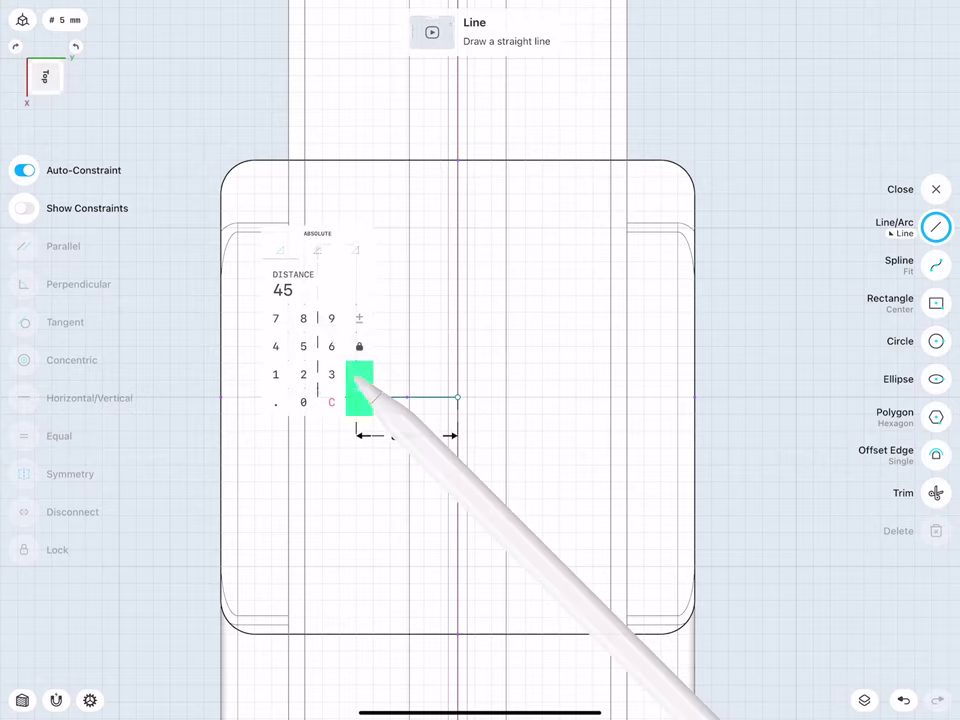
{"action": "left_click", "coordinate": [358, 386]}
- Add a 10 mm radius circle at the vertical line's top and select it
{"action": "scroll", "coordinate": [296, 365], "scroll_direction": "down", "scroll_amount": 2}
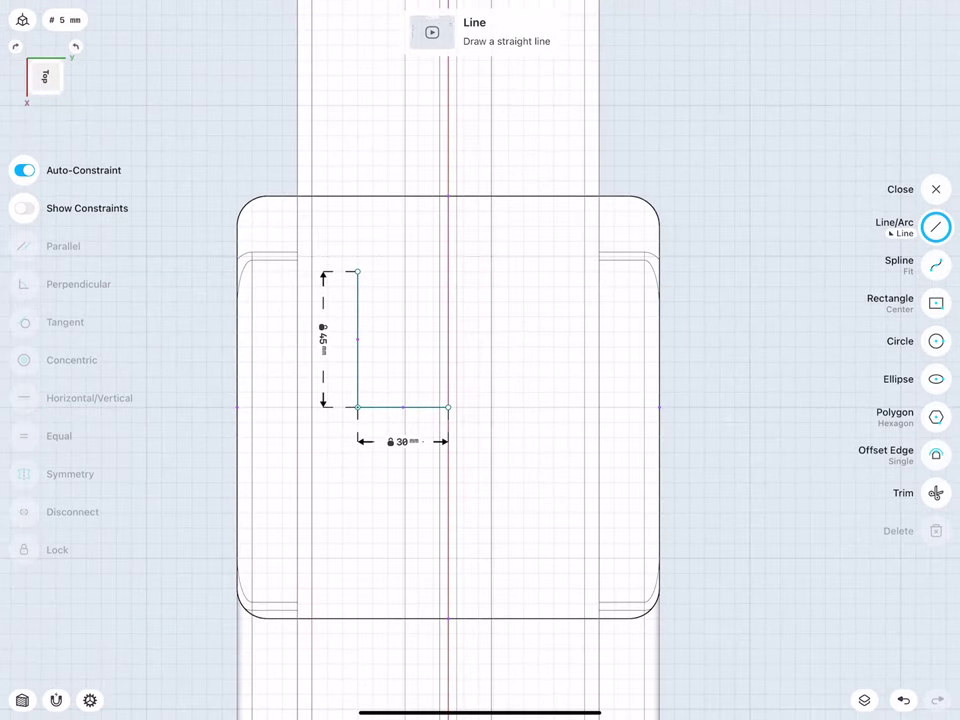
{"action": "scroll", "coordinate": [330, 351], "scroll_direction": "up", "scroll_amount": 2}
{"action": "scroll", "coordinate": [368, 421], "scroll_direction": "up", "scroll_amount": 1}
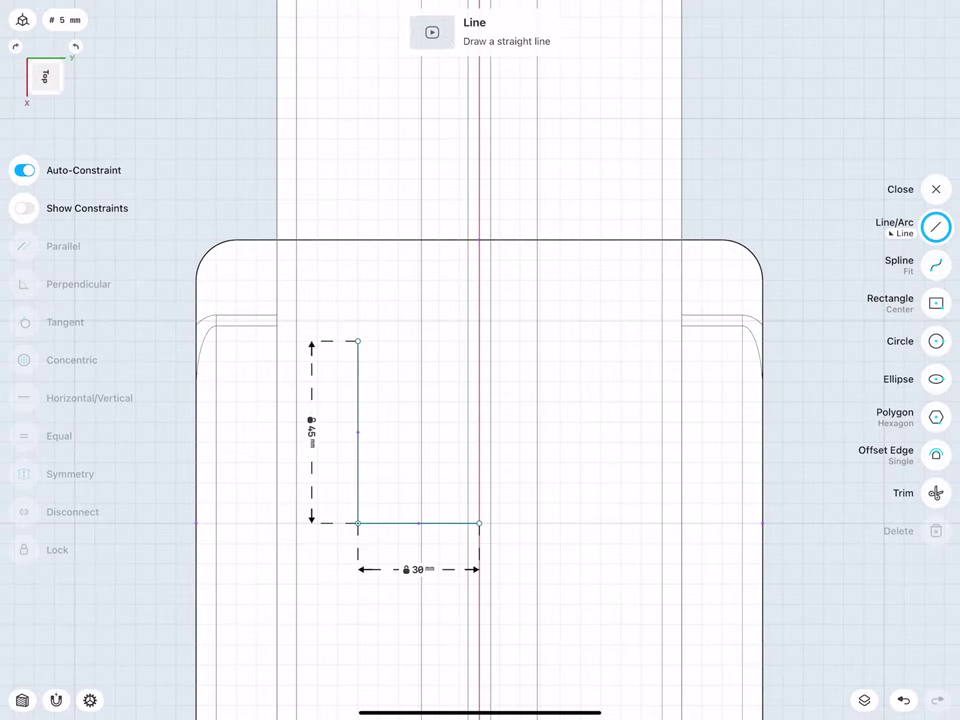
{"action": "left_click_drag", "start_coordinate": [358, 341], "coordinate": [384, 313]}
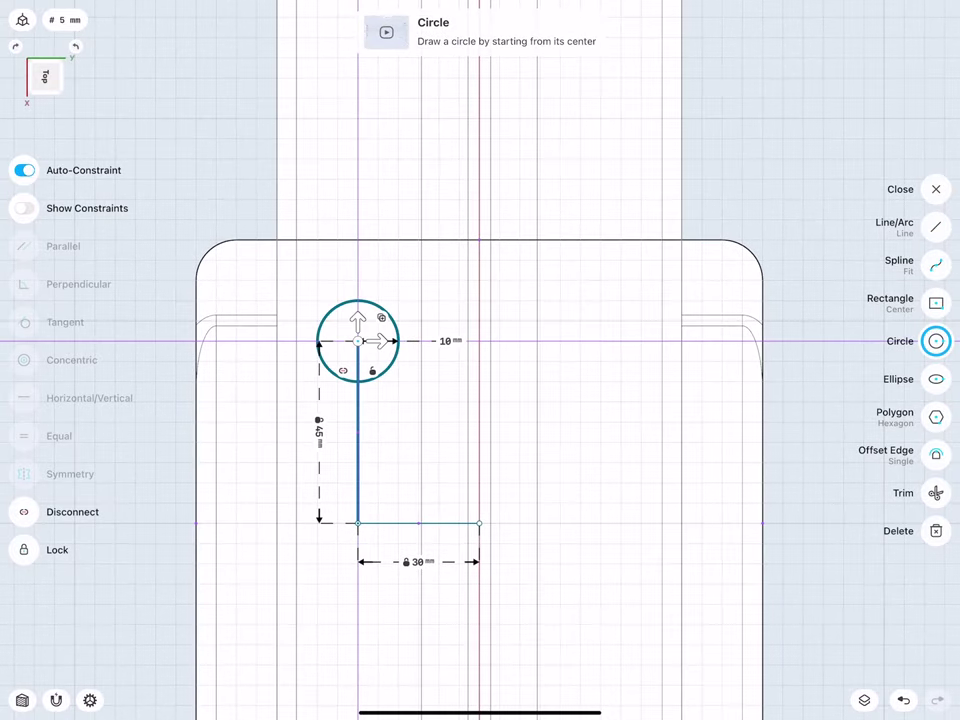
{"action": "scroll", "coordinate": [296, 425], "scroll_direction": "down", "scroll_amount": 2}
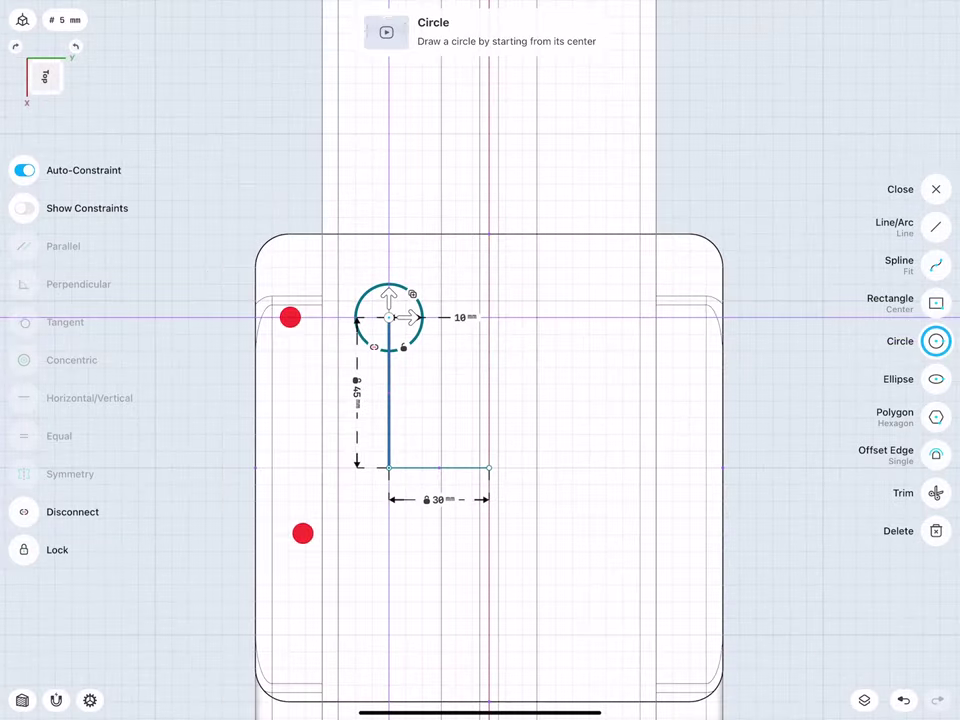
{"action": "left_click", "coordinate": [460, 317]}
{"action": "left_click", "coordinate": [508, 378]}
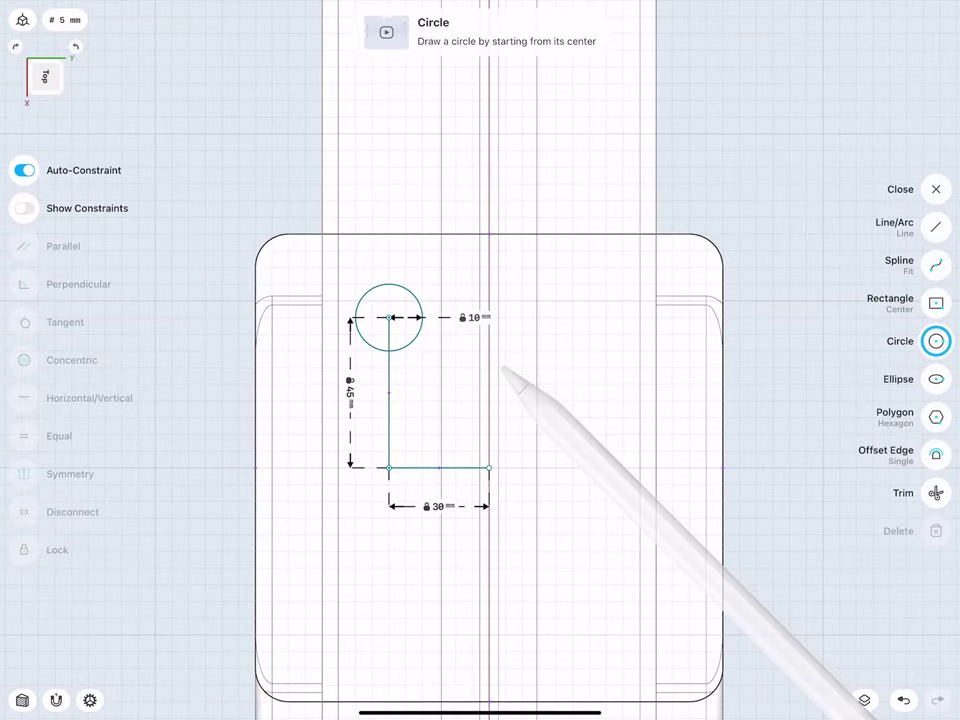
{"action": "left_click", "coordinate": [936, 227]}
{"action": "left_click", "coordinate": [377, 349]}
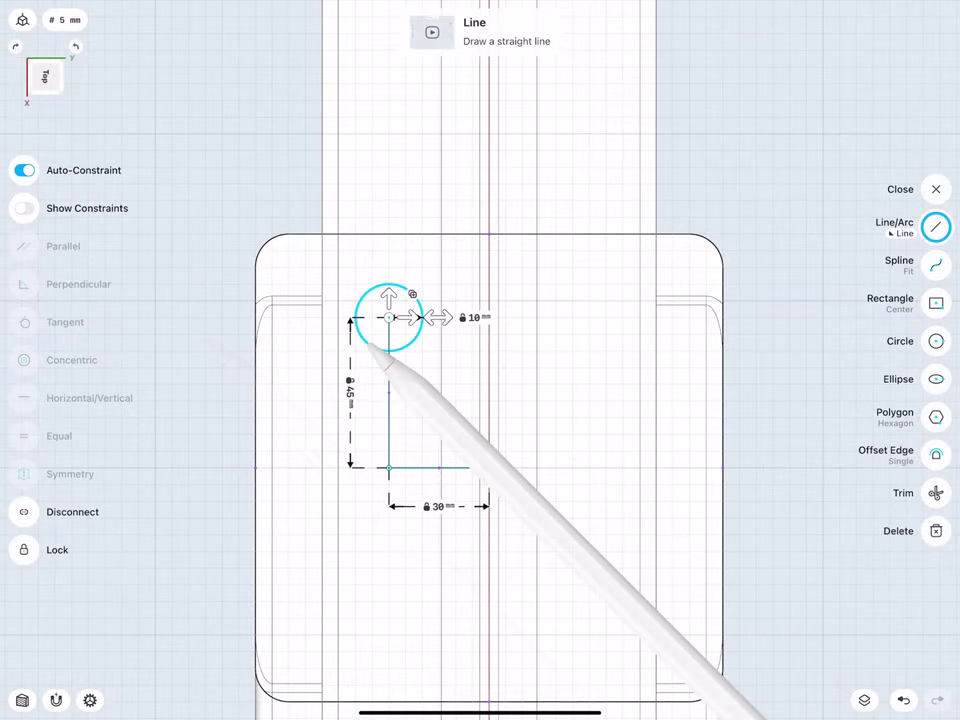
{"action": "left_click", "coordinate": [932, 184]}
{"action": "scroll", "coordinate": [352, 400], "scroll_direction": "down", "scroll_amount": 3}
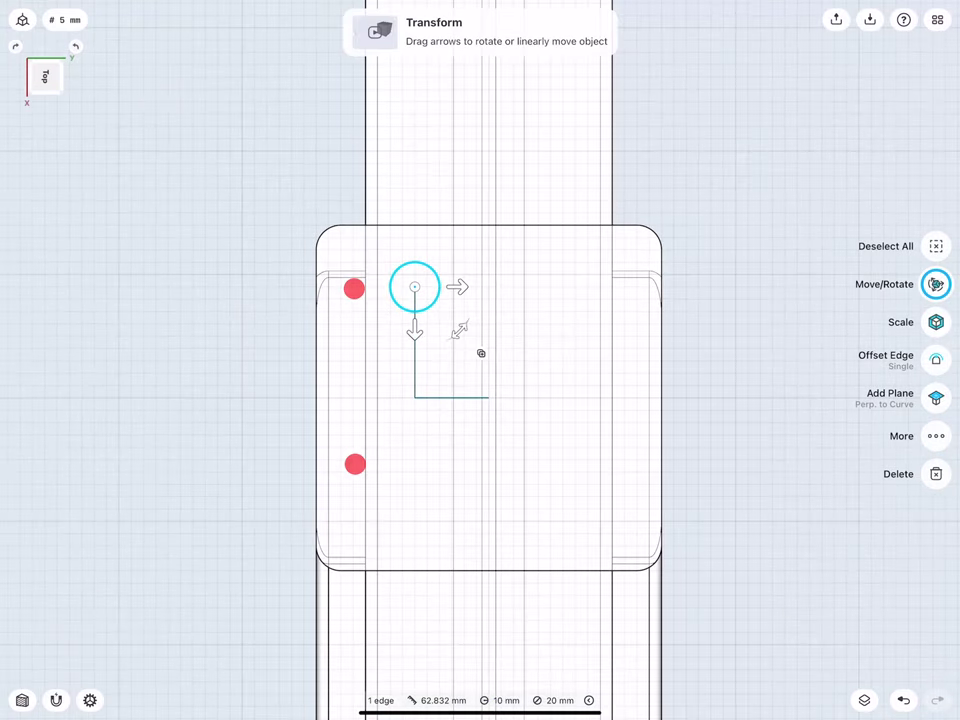
- Copy the circle 90 mm straight down the plate
{"action": "left_click_drag", "start_coordinate": [415, 333], "coordinate": [415, 568]}
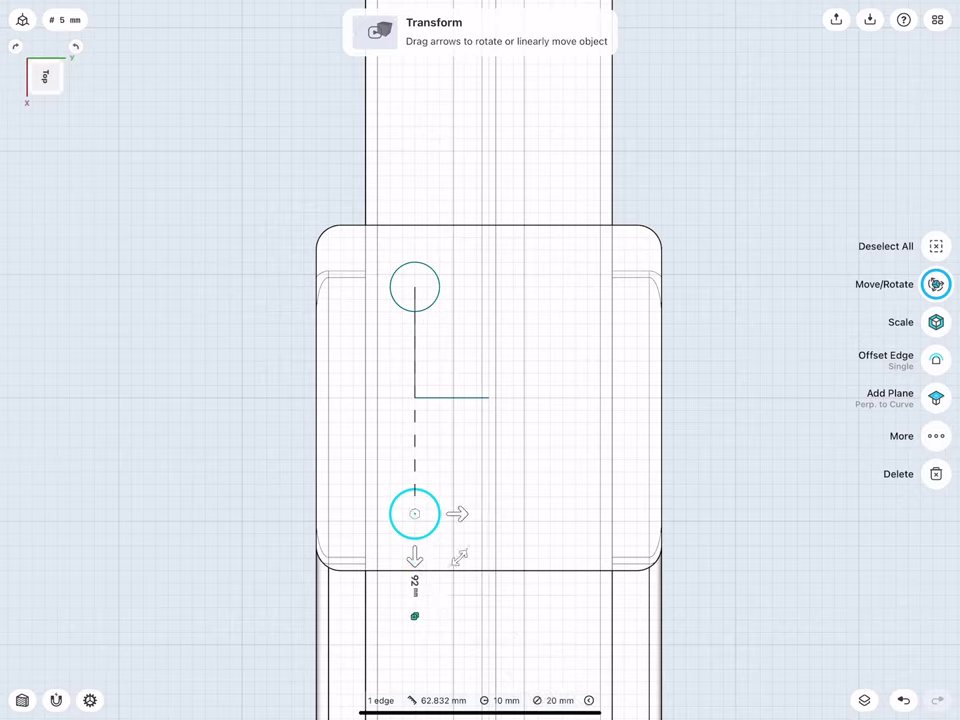
{"action": "left_click", "coordinate": [415, 582]}
{"action": "left_click", "coordinate": [428, 567]}
{"action": "left_click", "coordinate": [456, 622]}
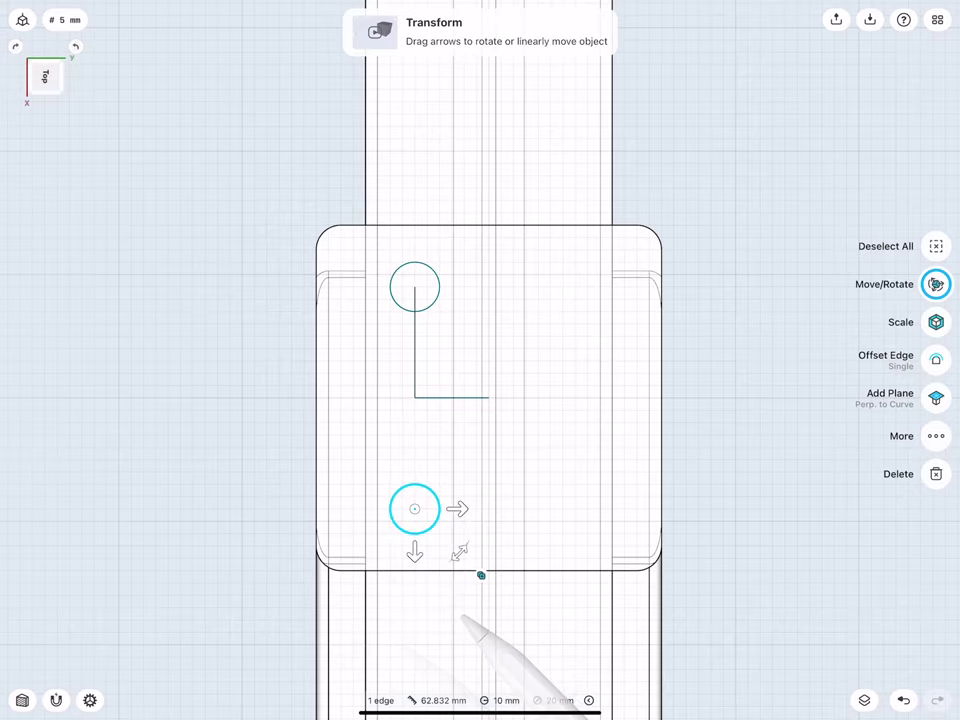
- Copy both circles 60 mm to the right, then deselect them
{"action": "double_click", "coordinate": [415, 322]}
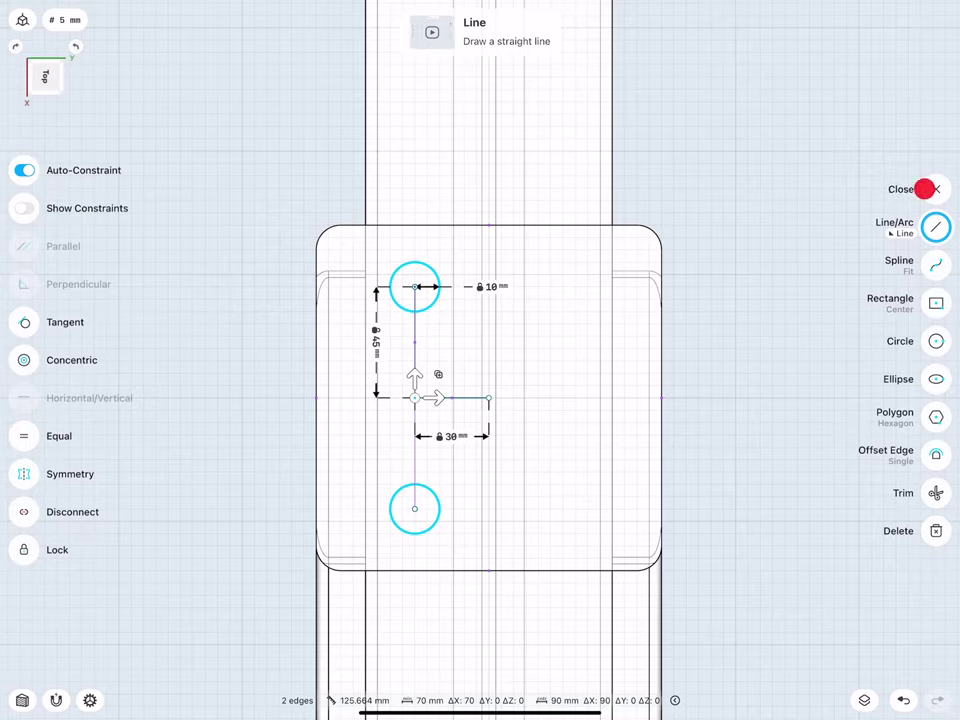
{"action": "left_click", "coordinate": [924, 189]}
{"action": "left_click", "coordinate": [481, 464]}
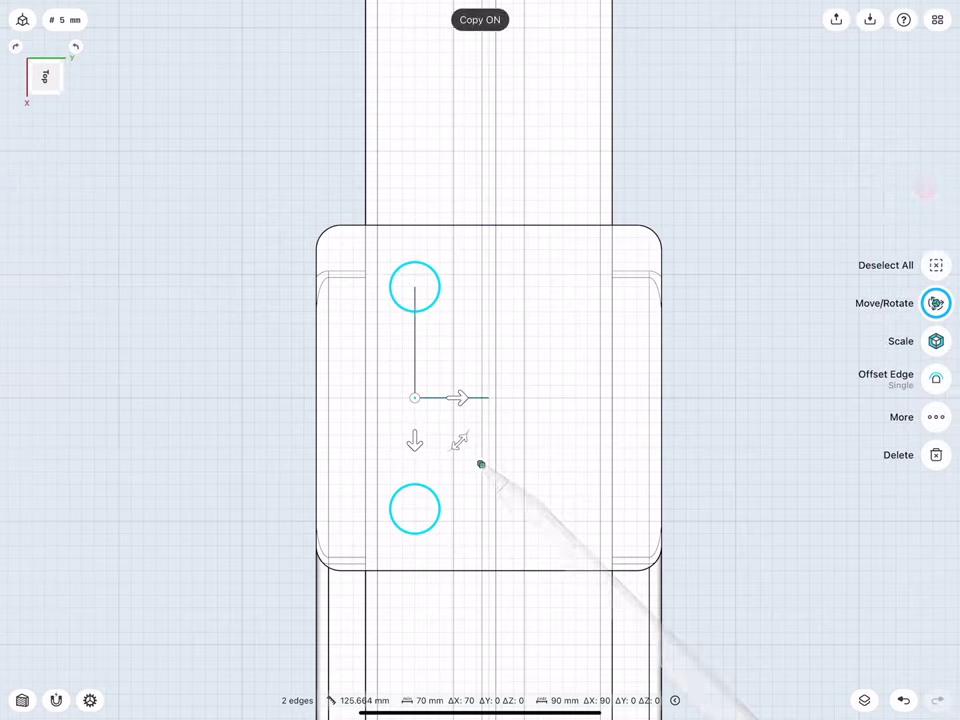
{"action": "left_click_drag", "start_coordinate": [457, 397], "coordinate": [607, 397]}
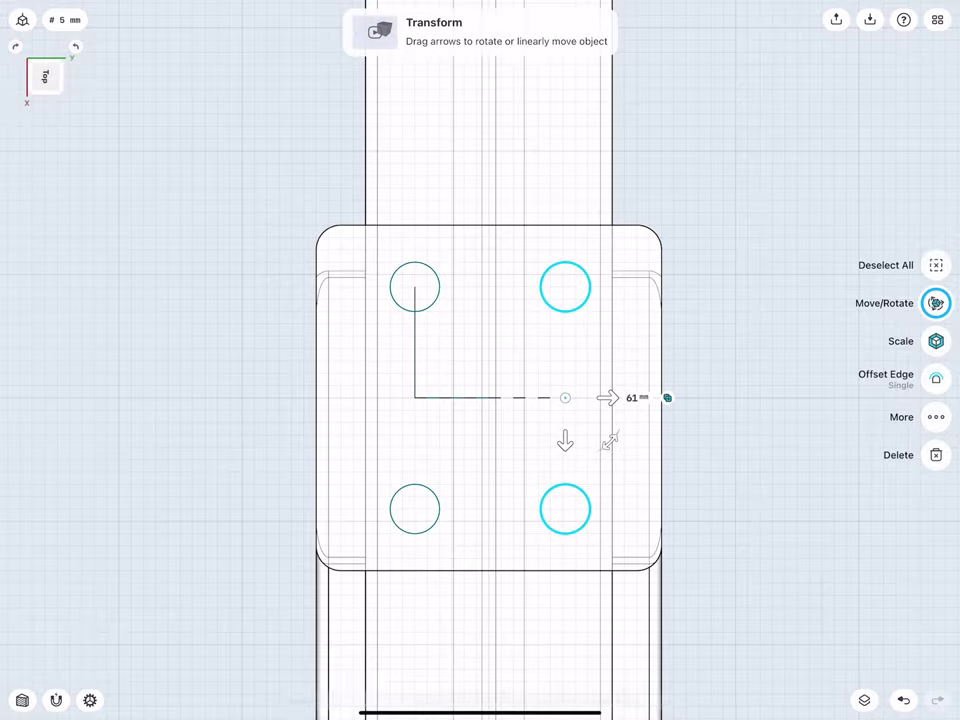
{"action": "left_click", "coordinate": [632, 397]}
{"action": "left_click", "coordinate": [677, 379]}
{"action": "left_click", "coordinate": [619, 461]}
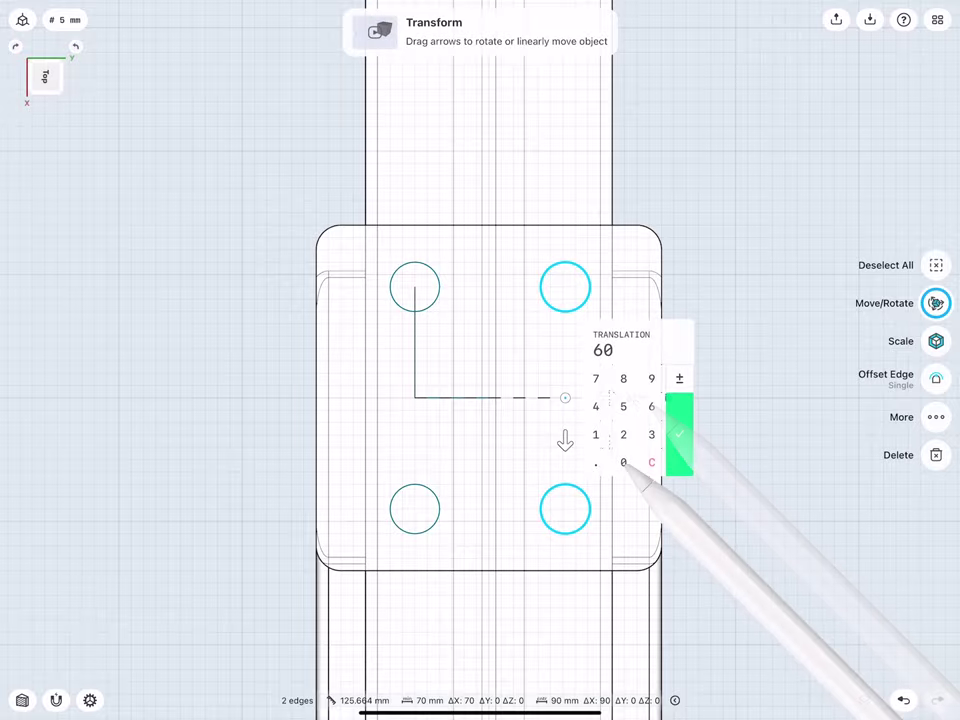
{"action": "left_click", "coordinate": [677, 436]}
{"action": "left_click", "coordinate": [240, 347]}
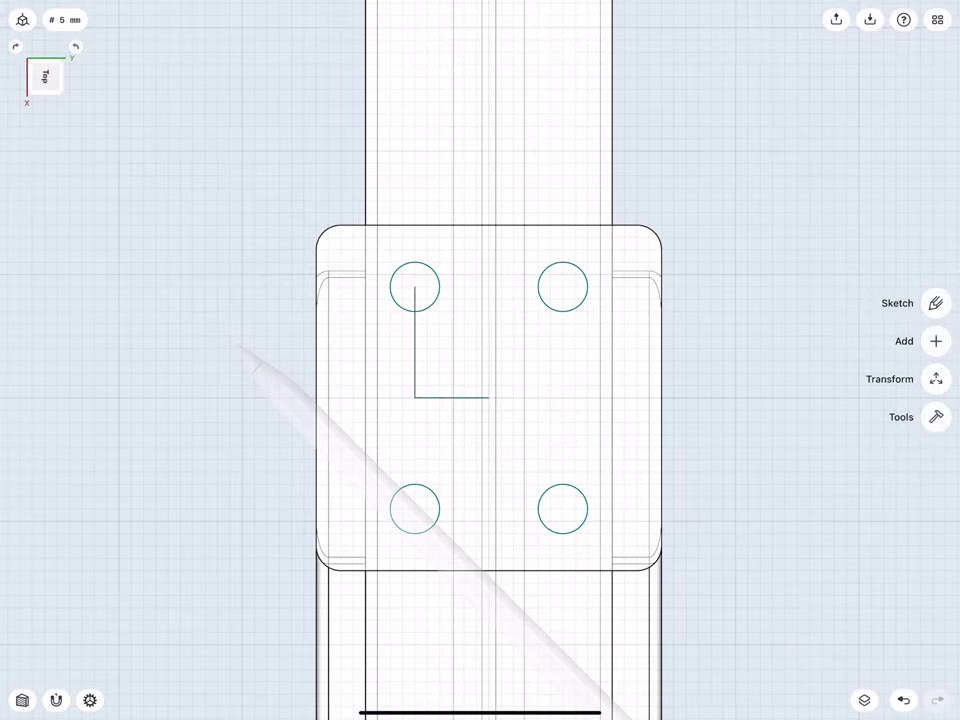
{"action": "scroll", "coordinate": [293, 378], "scroll_direction": "down", "scroll_amount": 5}
- In a perspective view, select the four new circle faces on the plate
{"action": "mouse_move", "coordinate": [288, 315]}
{"action": "middle_mouse_down"}
{"action": "mouse_move", "coordinate": [216, 227]}
{"action": "mouse_move", "coordinate": [328, 300]}
{"action": "mouse_move", "coordinate": [339, 274]}
{"action": "mouse_move", "coordinate": [404, 274]}
{"action": "middle_mouse_up"}
{"action": "left_click", "coordinate": [612, 306]}
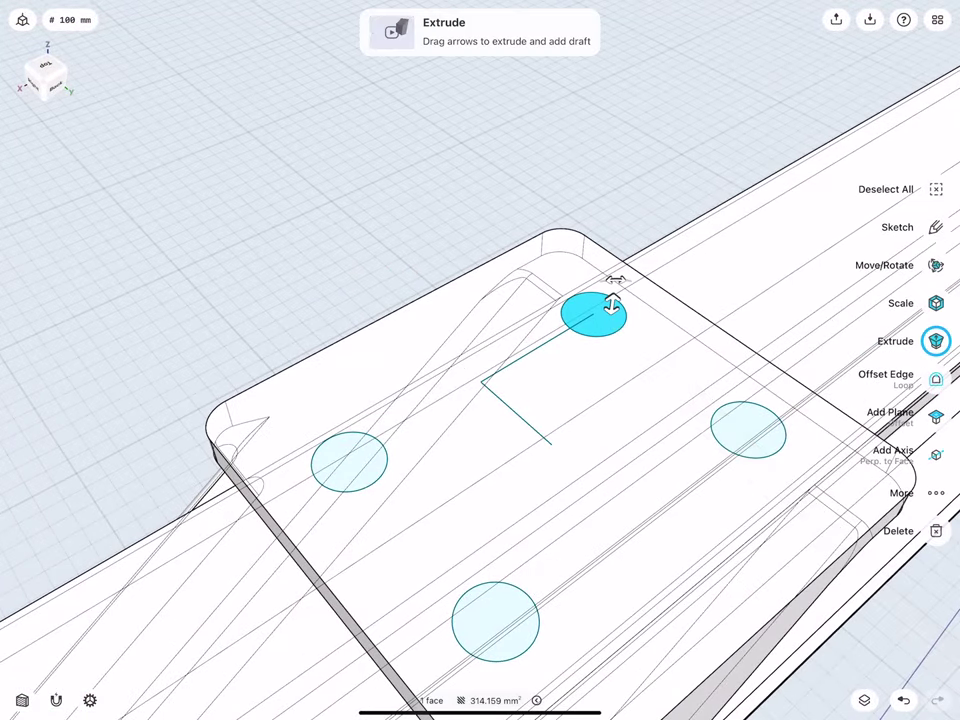
{"action": "left_click", "coordinate": [737, 414]}
{"action": "left_click", "coordinate": [485, 610]}
{"action": "left_click", "coordinate": [349, 461]}
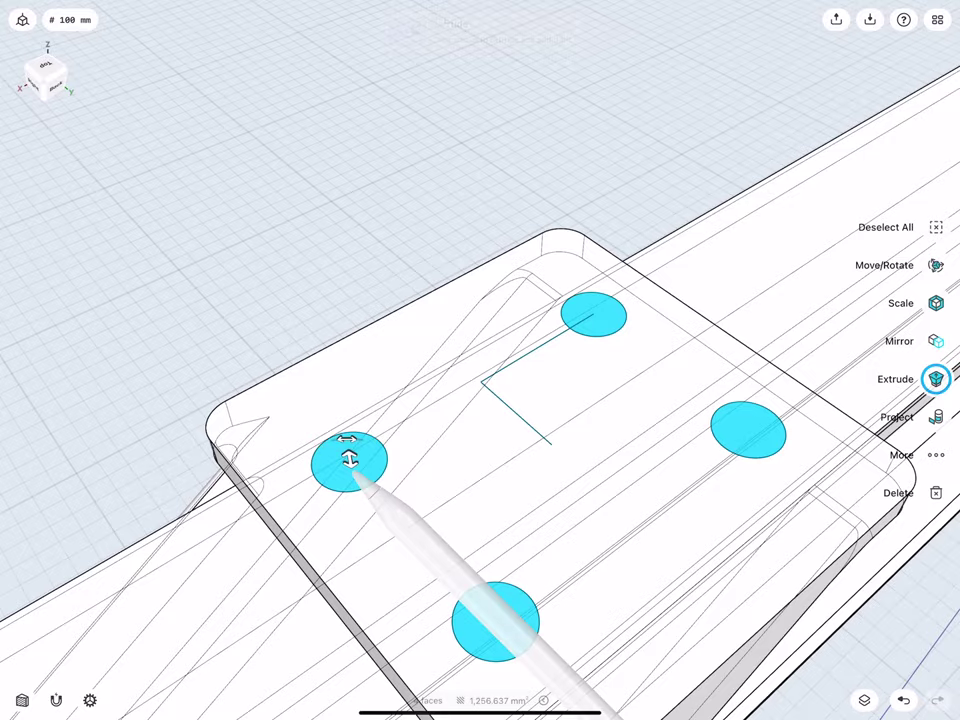
- Extrude the four circles about 60 mm down to cut holes through the plate
{"action": "middle_click_drag", "start_coordinate": [307, 439], "coordinate": [316, 334]}
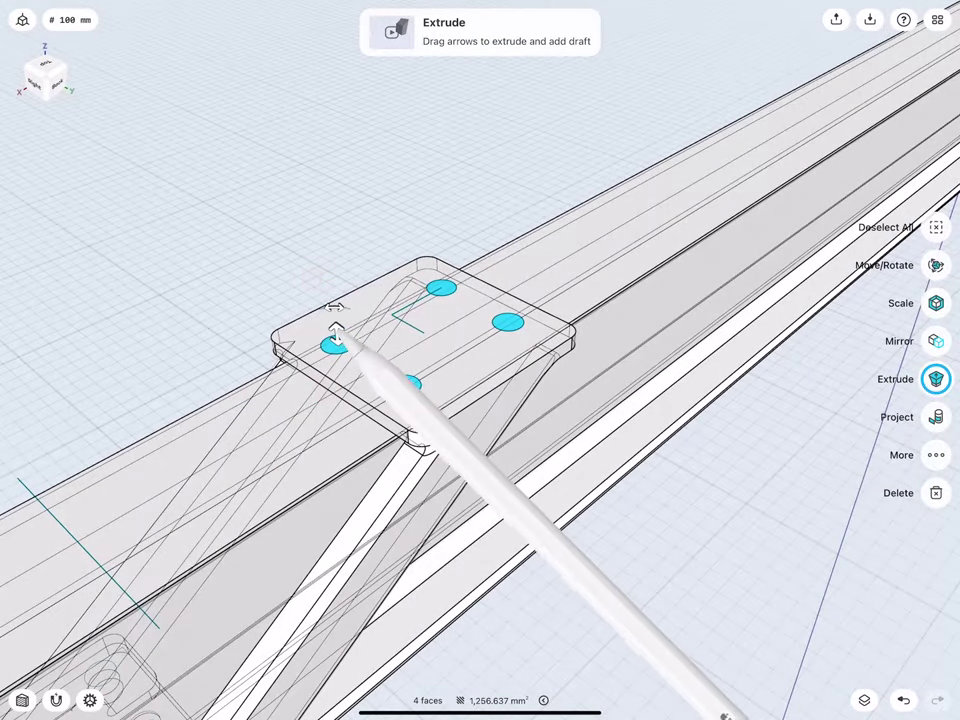
{"action": "left_click_drag", "start_coordinate": [336, 335], "coordinate": [348, 432]}
{"action": "middle_click_drag", "start_coordinate": [264, 216], "coordinate": [219, 201]}
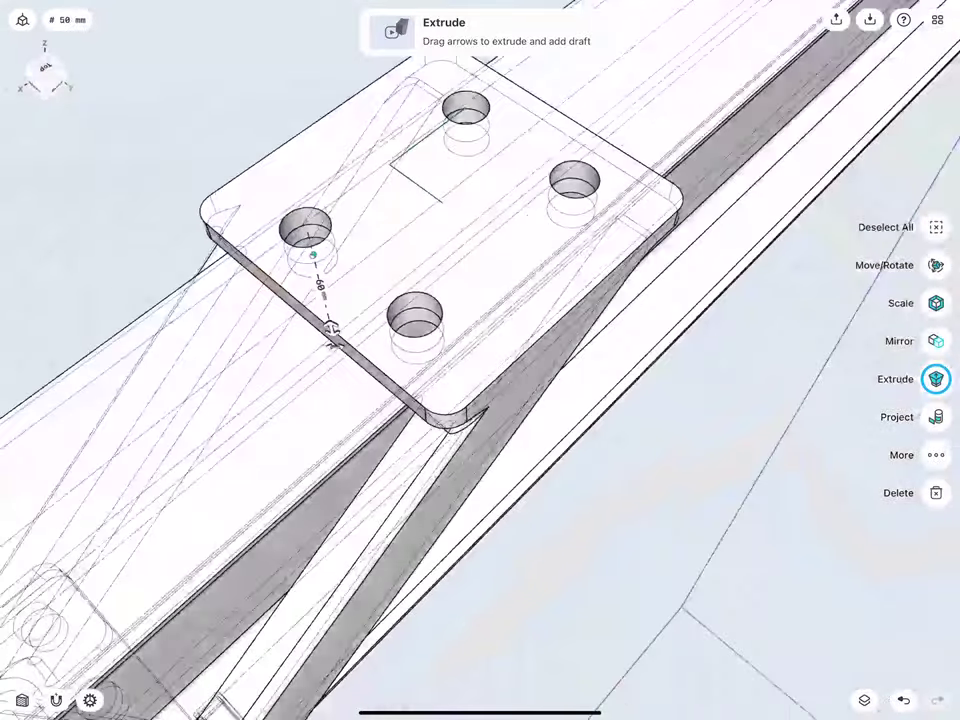
{"action": "middle_click_drag", "start_coordinate": [310, 330], "coordinate": [338, 390]}
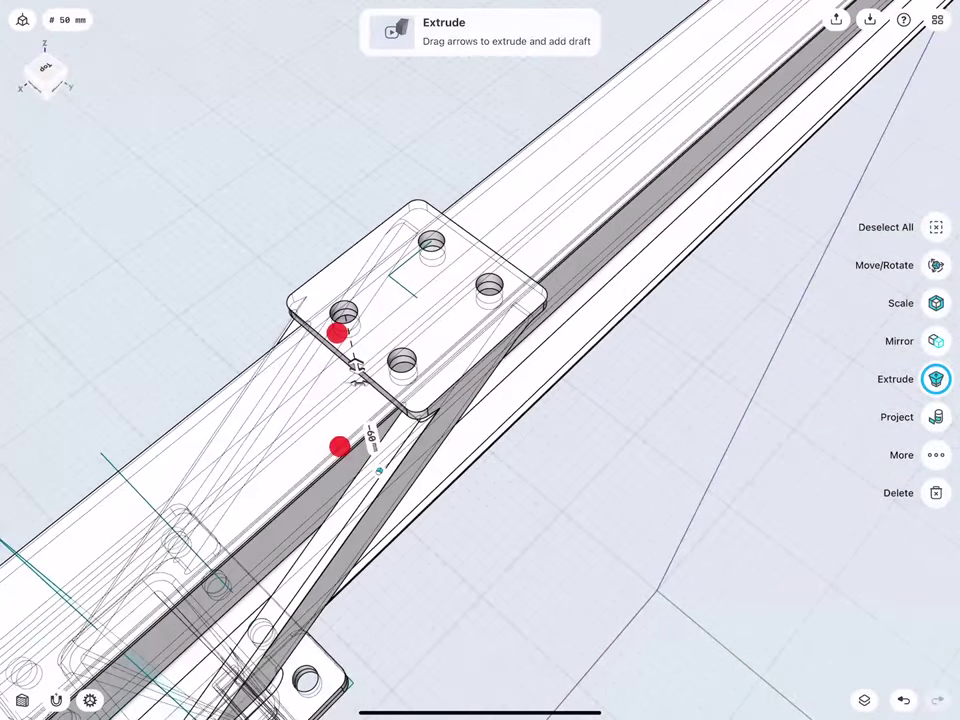
{"action": "left_click", "coordinate": [197, 274]}
{"action": "mouse_move", "coordinate": [270, 310]}
{"action": "middle_mouse_down"}
{"action": "mouse_move", "coordinate": [248, 349]}
{"action": "mouse_move", "coordinate": [417, 447]}
{"action": "mouse_move", "coordinate": [276, 289]}
{"action": "mouse_move", "coordinate": [518, 506]}
{"action": "mouse_move", "coordinate": [379, 423]}
{"action": "middle_mouse_up"}
{"action": "scroll", "coordinate": [248, 349], "scroll_direction": "up", "scroll_amount": 5}
{"action": "scroll", "coordinate": [518, 506], "scroll_direction": "up", "scroll_amount": 5}
{"action": "scroll", "coordinate": [430, 415], "scroll_direction": "up", "scroll_amount": 3}
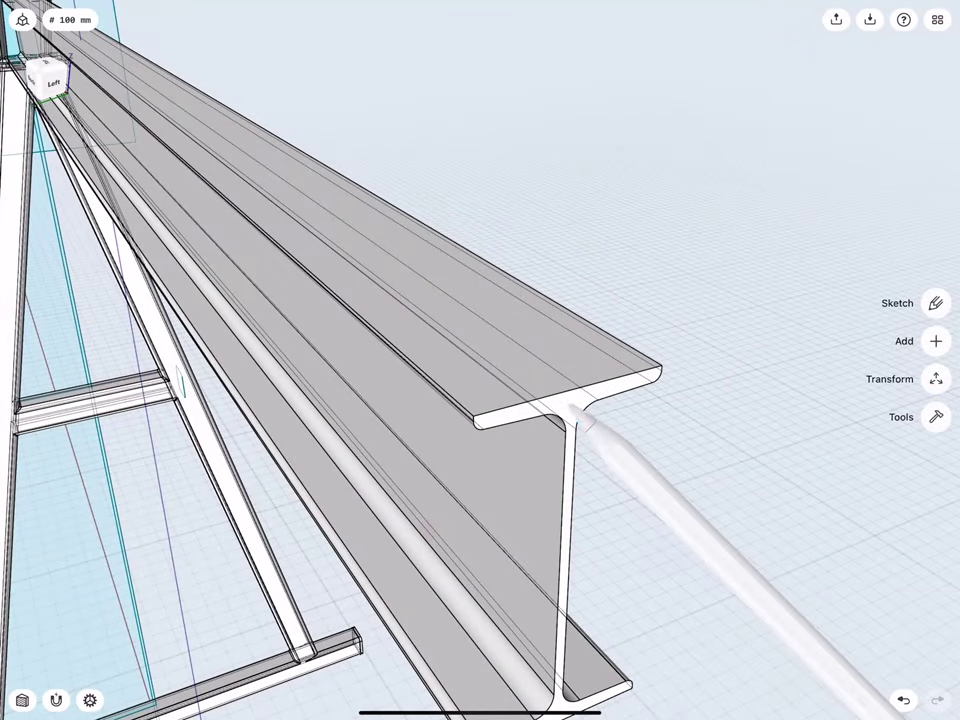
- Offset the I-beam's free end face inward so the beam is 1,500 mm long
{"action": "left_click", "coordinate": [568, 400]}
{"action": "scroll", "coordinate": [465, 450], "scroll_direction": "down", "scroll_amount": 5}
{"action": "scroll", "coordinate": [477, 510], "scroll_direction": "down", "scroll_amount": 3}
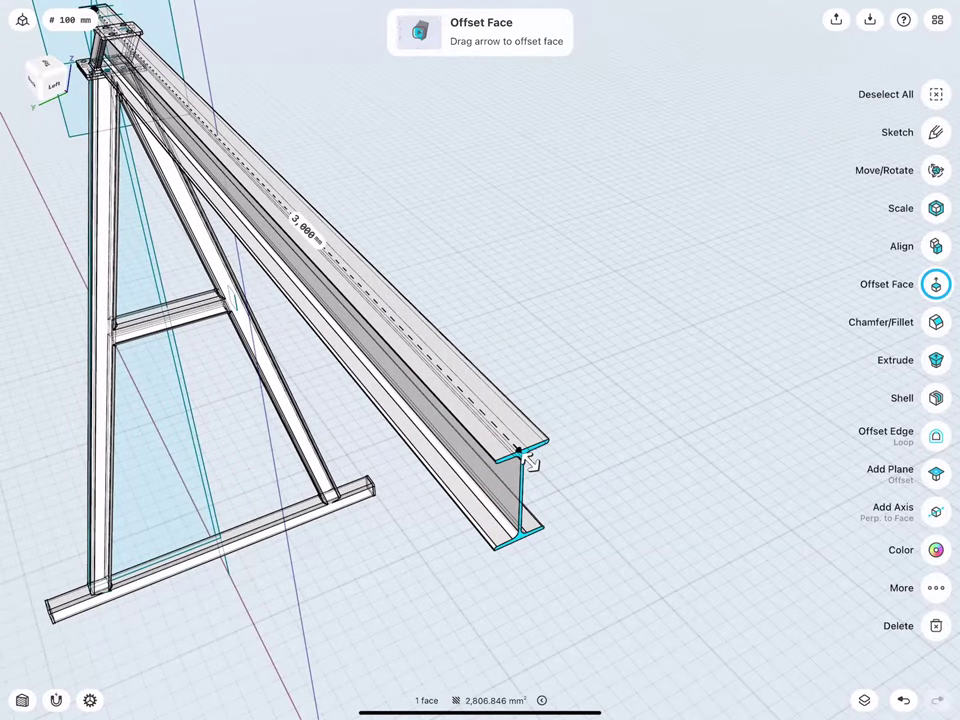
{"action": "left_click_drag", "start_coordinate": [528, 458], "coordinate": [228, 150]}
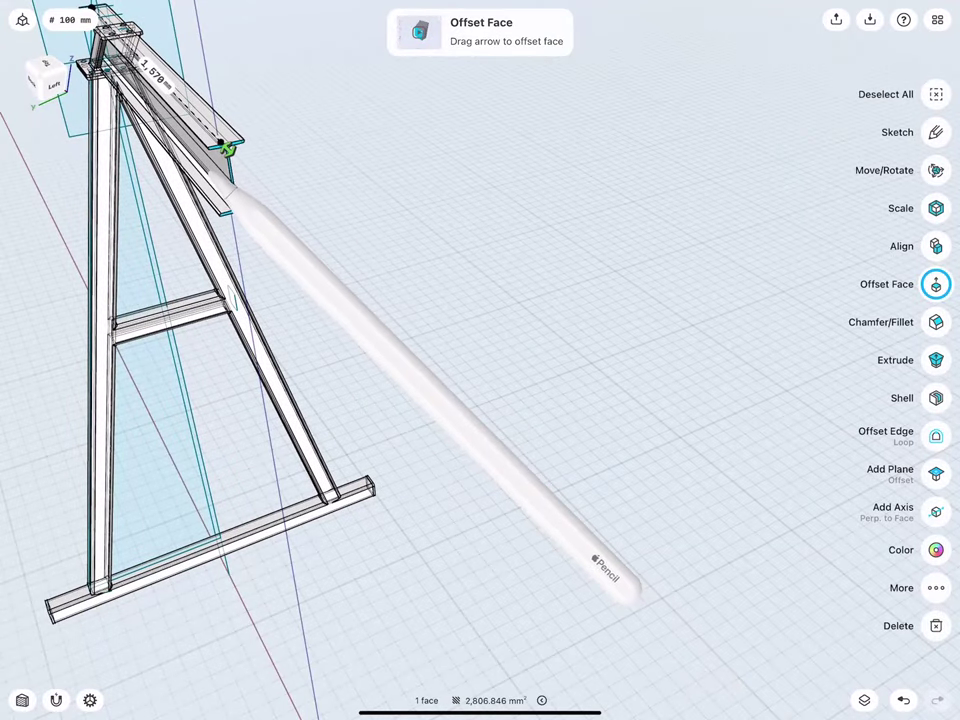
{"action": "left_click", "coordinate": [150, 70]}
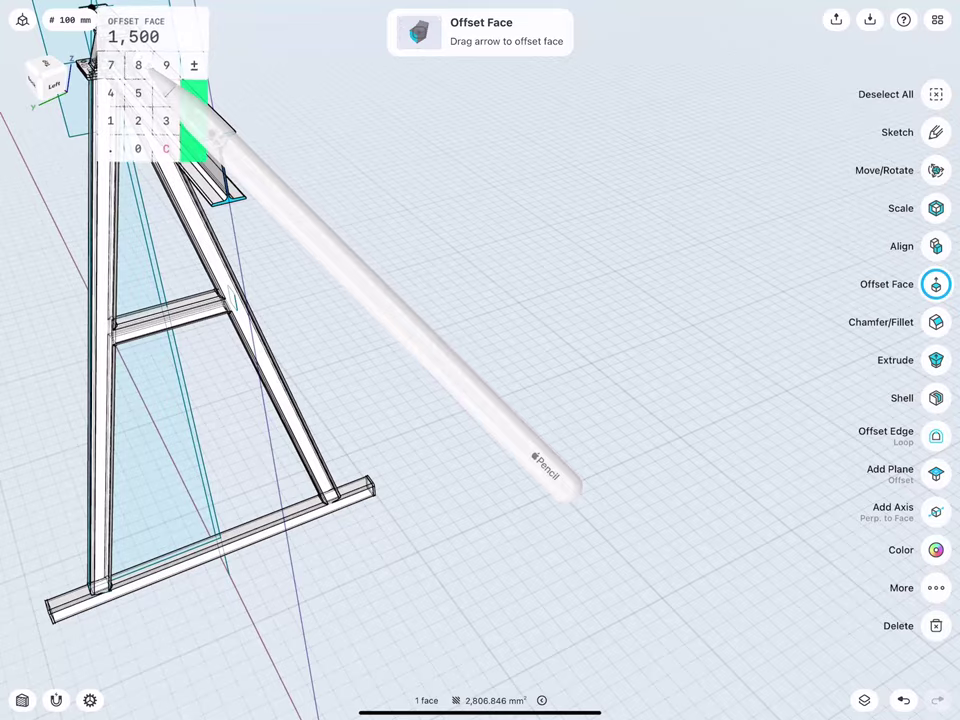
{"action": "left_click", "coordinate": [195, 120]}
{"action": "left_click", "coordinate": [310, 235]}
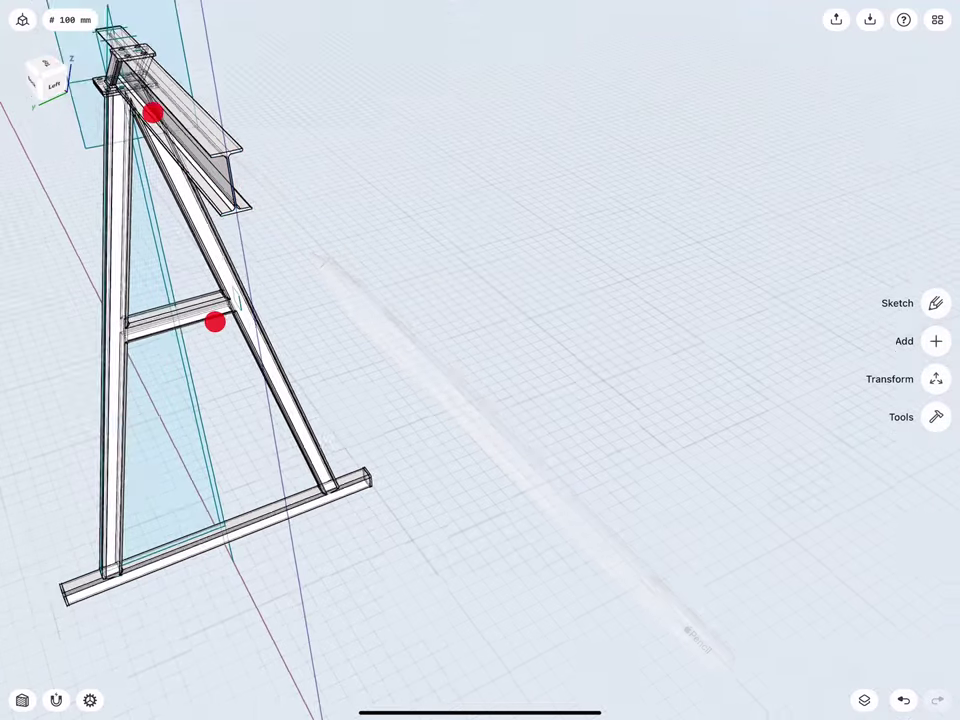
{"action": "mouse_move", "coordinate": [184, 216]}
{"action": "middle_mouse_down"}
{"action": "mouse_move", "coordinate": [418, 332]}
{"action": "mouse_move", "coordinate": [363, 325]}
{"action": "middle_mouse_up"}
{"action": "mouse_move", "coordinate": [352, 240]}
{"action": "middle_mouse_down"}
{"action": "mouse_move", "coordinate": [392, 242]}
{"action": "mouse_move", "coordinate": [343, 287]}
{"action": "mouse_move", "coordinate": [343, 310]}
{"action": "middle_mouse_up"}
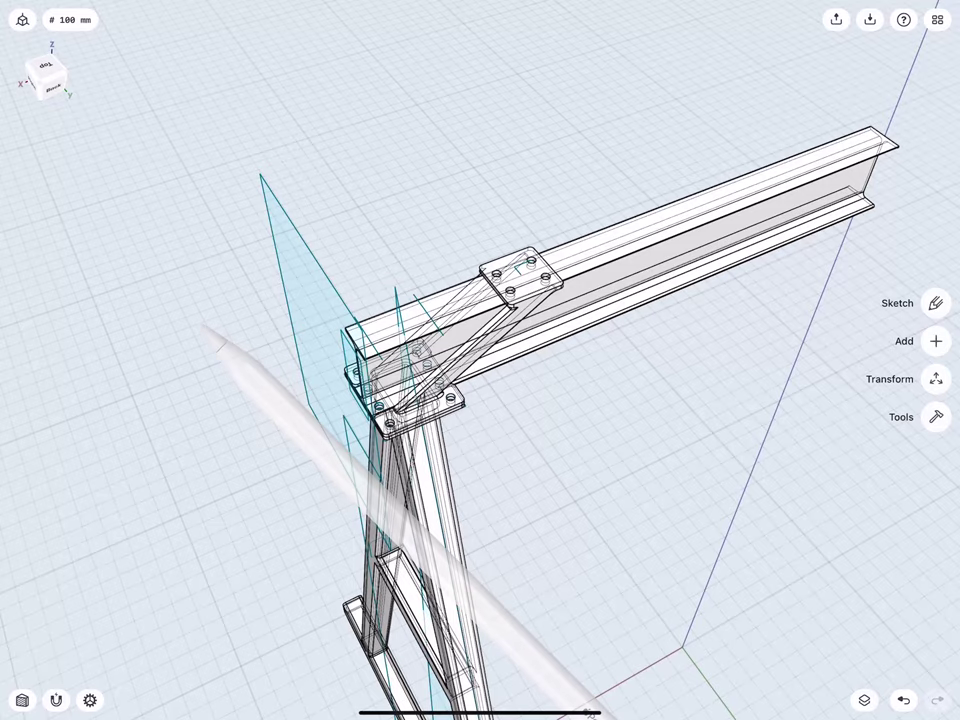
- Move Sketch plane 12 into the Sketches folder and hide all sketches
{"action": "middle_click_drag", "start_coordinate": [330, 365], "coordinate": [373, 336]}
{"action": "left_click", "coordinate": [860, 706]}
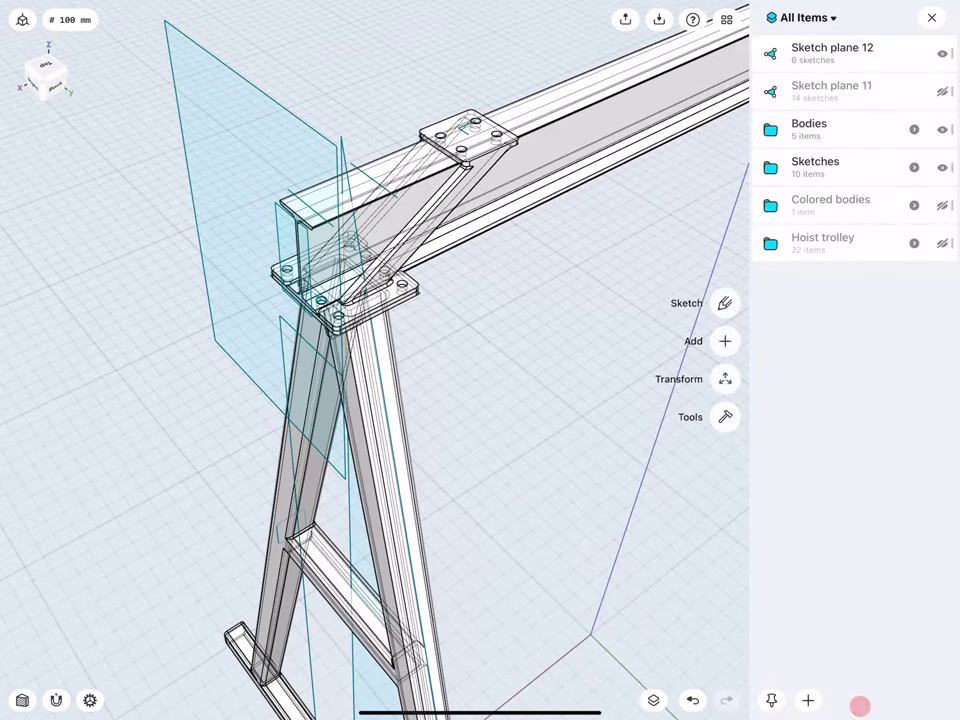
{"action": "scroll", "coordinate": [310, 400], "scroll_direction": "down", "scroll_amount": 5}
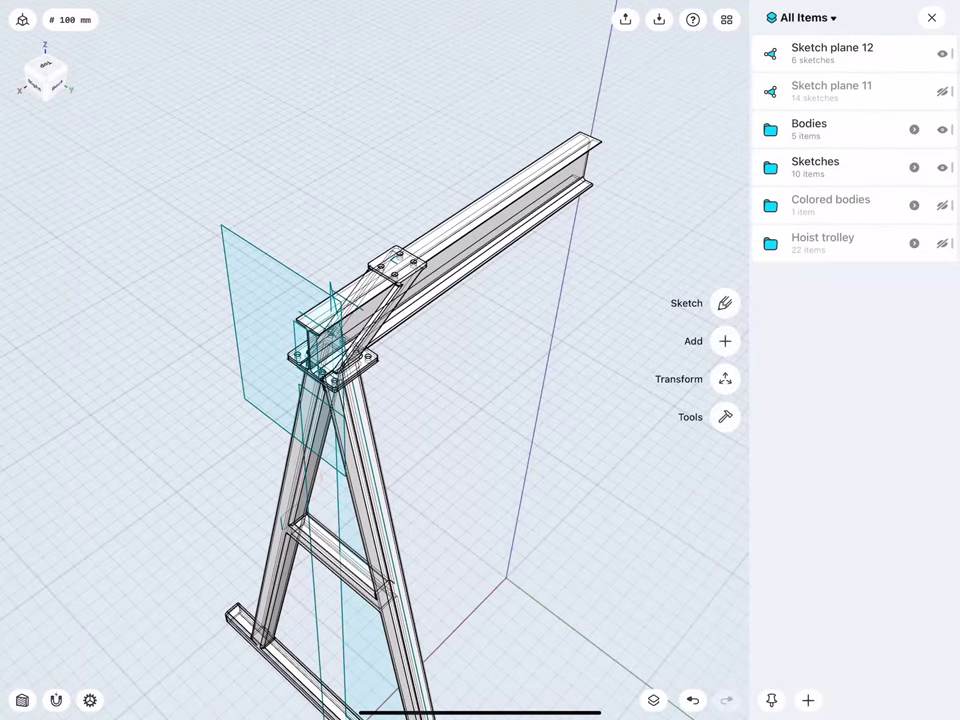
{"action": "left_click", "coordinate": [842, 47]}
{"action": "left_click_drag", "start_coordinate": [846, 45], "coordinate": [846, 203]}
{"action": "left_click", "coordinate": [168, 326]}
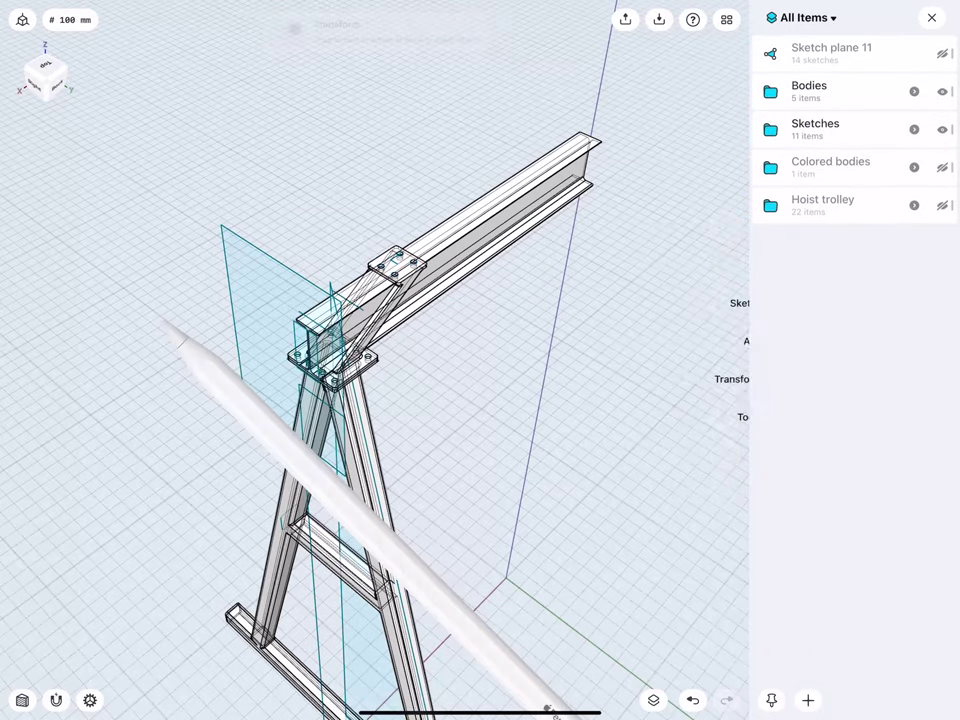
{"action": "left_click", "coordinate": [941, 129]}
{"action": "left_click", "coordinate": [931, 17]}
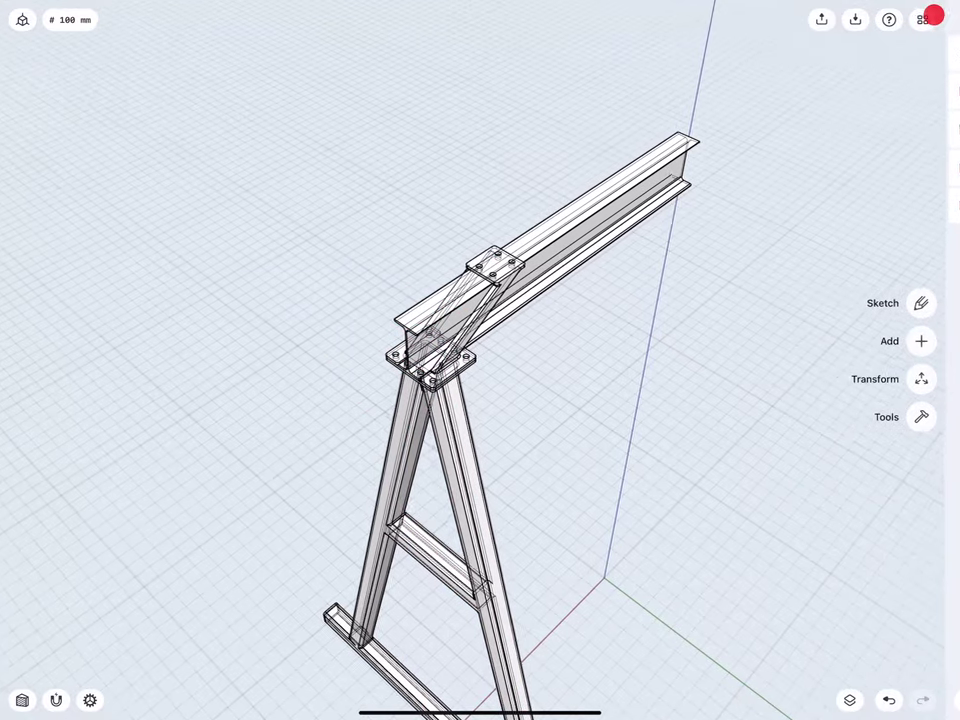
- Orbit and zoom around the frame, then snap to the top-down view
{"action": "left_click_drag", "start_coordinate": [48, 73], "coordinate": [58, 86]}
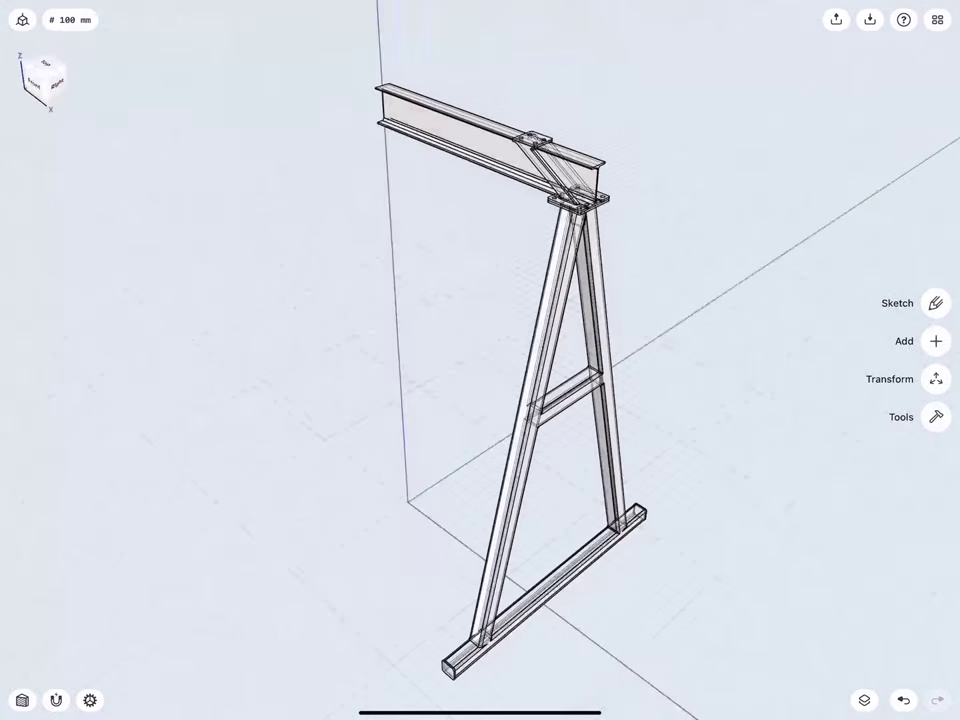
{"action": "scroll", "coordinate": [390, 505], "scroll_direction": "up", "scroll_amount": 3}
{"action": "scroll", "coordinate": [410, 500], "scroll_direction": "up", "scroll_amount": 3}
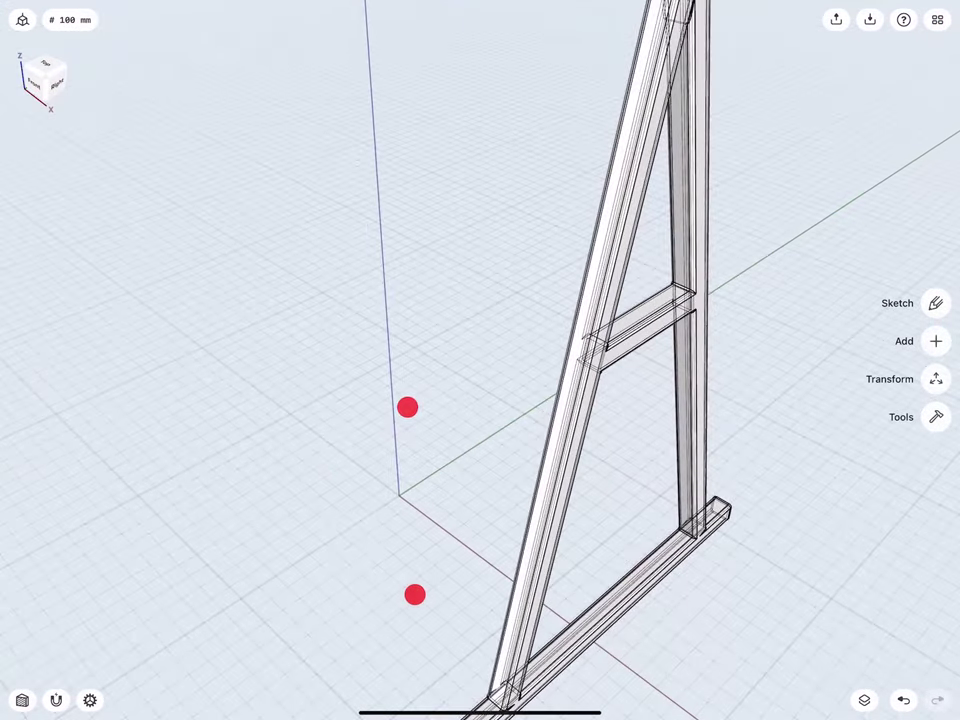
{"action": "scroll", "coordinate": [404, 499], "scroll_direction": "up", "scroll_amount": 3}
{"action": "scroll", "coordinate": [400, 500], "scroll_direction": "up", "scroll_amount": 3}
{"action": "mouse_move", "coordinate": [328, 439]}
{"action": "middle_mouse_down"}
{"action": "mouse_move", "coordinate": [356, 439]}
{"action": "mouse_move", "coordinate": [409, 379]}
{"action": "mouse_move", "coordinate": [450, 398]}
{"action": "mouse_move", "coordinate": [387, 437]}
{"action": "mouse_move", "coordinate": [242, 447]}
{"action": "mouse_move", "coordinate": [477, 384]}
{"action": "mouse_move", "coordinate": [309, 482]}
{"action": "mouse_move", "coordinate": [388, 415]}
{"action": "middle_mouse_up"}
{"action": "scroll", "coordinate": [468, 437], "scroll_direction": "up", "scroll_amount": 3}
{"action": "scroll", "coordinate": [388, 415], "scroll_direction": "down", "scroll_amount": 3}
{"action": "left_click", "coordinate": [45, 63]}
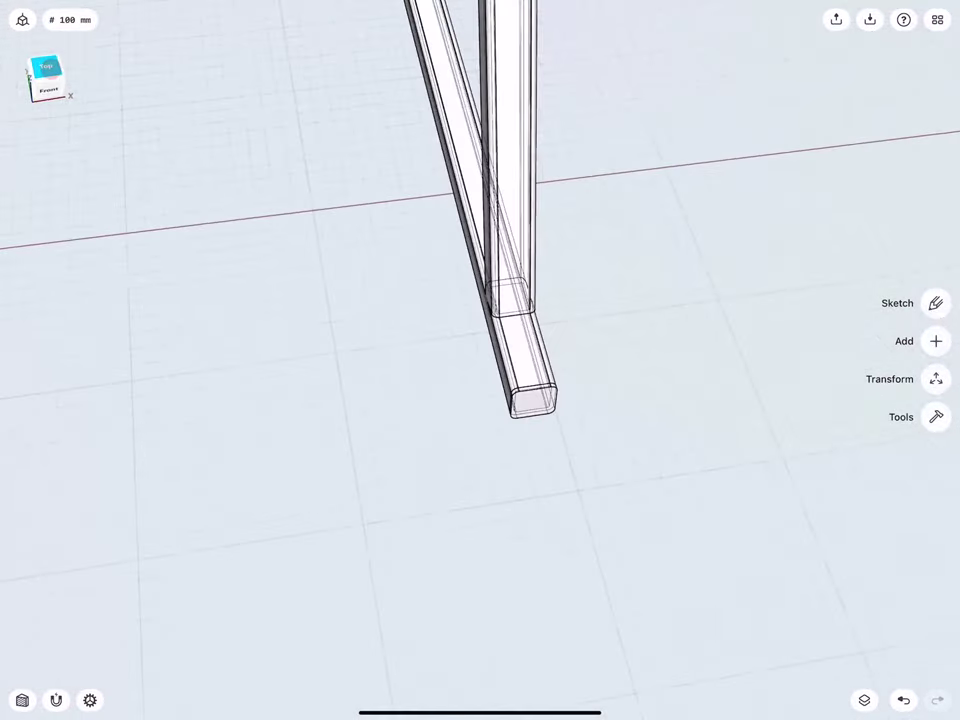
- Hide the Bodies folder so only the empty top view remains
{"action": "mouse_move", "coordinate": [405, 332]}
{"action": "left_mouse_down"}
{"action": "mouse_move", "coordinate": [205, 295]}
{"action": "mouse_move", "coordinate": [371, 306]}
{"action": "left_mouse_up"}
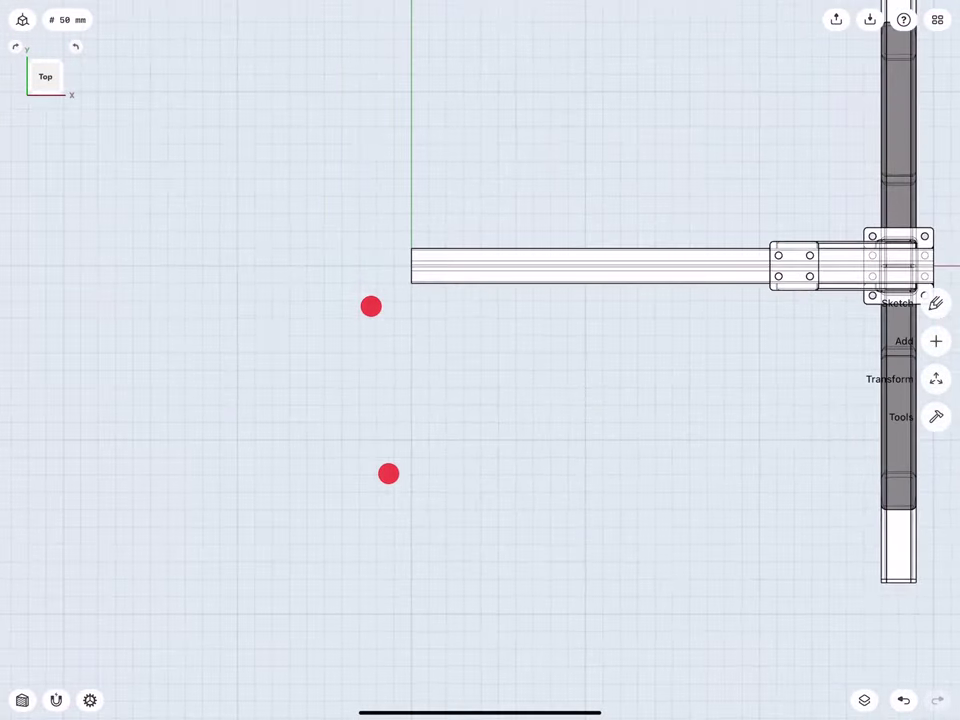
{"action": "left_click", "coordinate": [865, 700]}
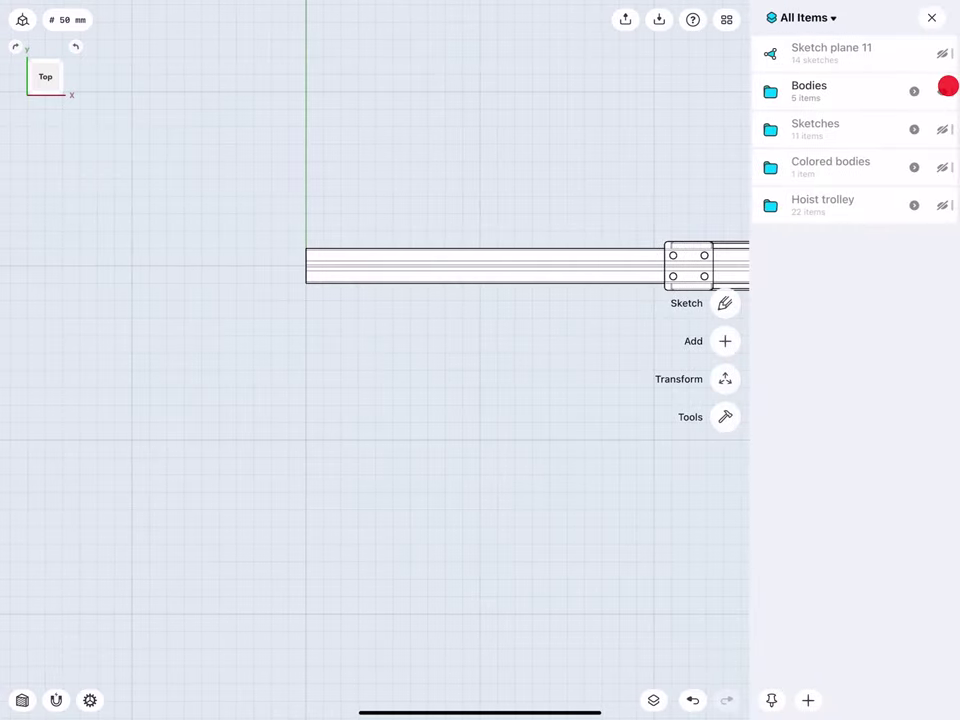
{"action": "left_click", "coordinate": [944, 90]}
{"action": "left_click", "coordinate": [940, 15]}
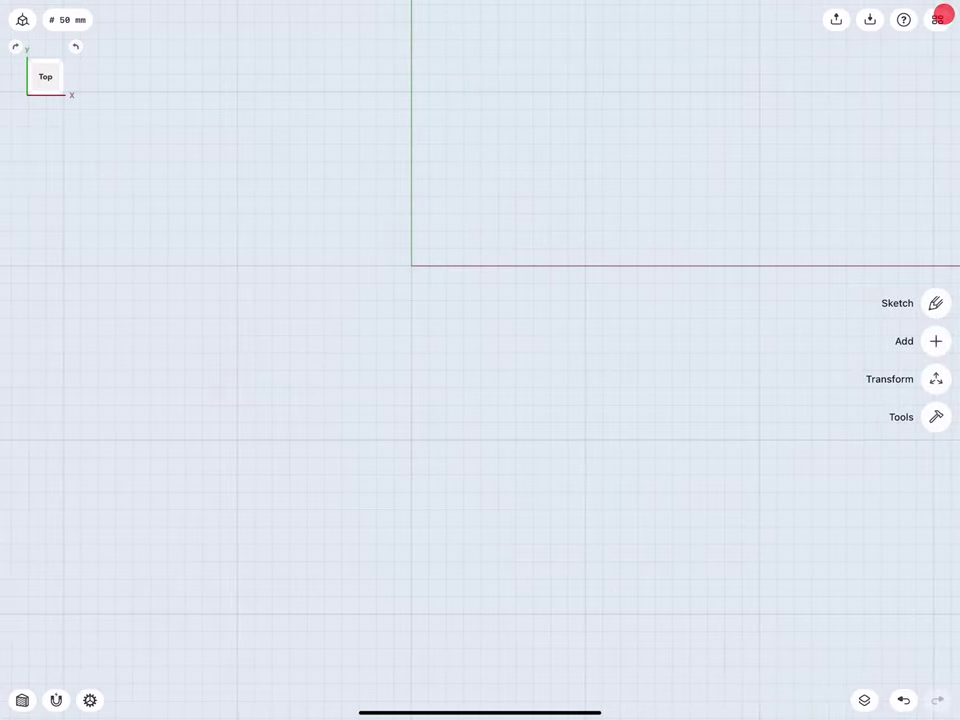
- Draw a 62.5 mm line left from the origin along the X axis
{"action": "scroll", "coordinate": [470, 420], "scroll_direction": "up", "scroll_amount": 5}
{"action": "middle_click_drag", "start_coordinate": [448, 352], "coordinate": [409, 375]}
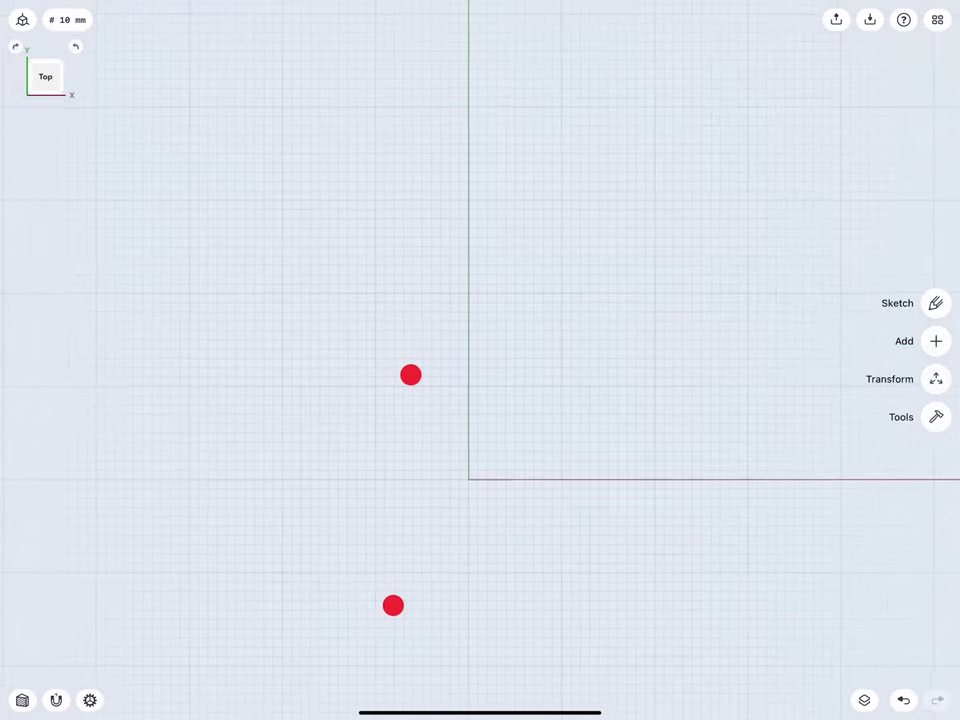
{"action": "left_click_drag", "start_coordinate": [469, 481], "coordinate": [317, 481]}
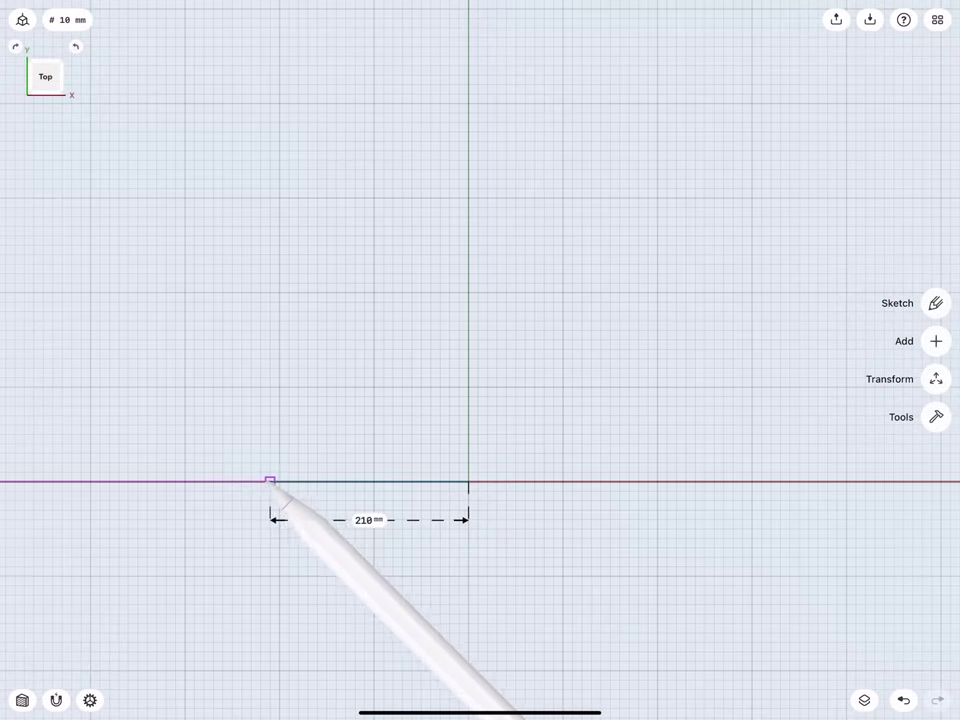
{"action": "left_click", "coordinate": [387, 520]}
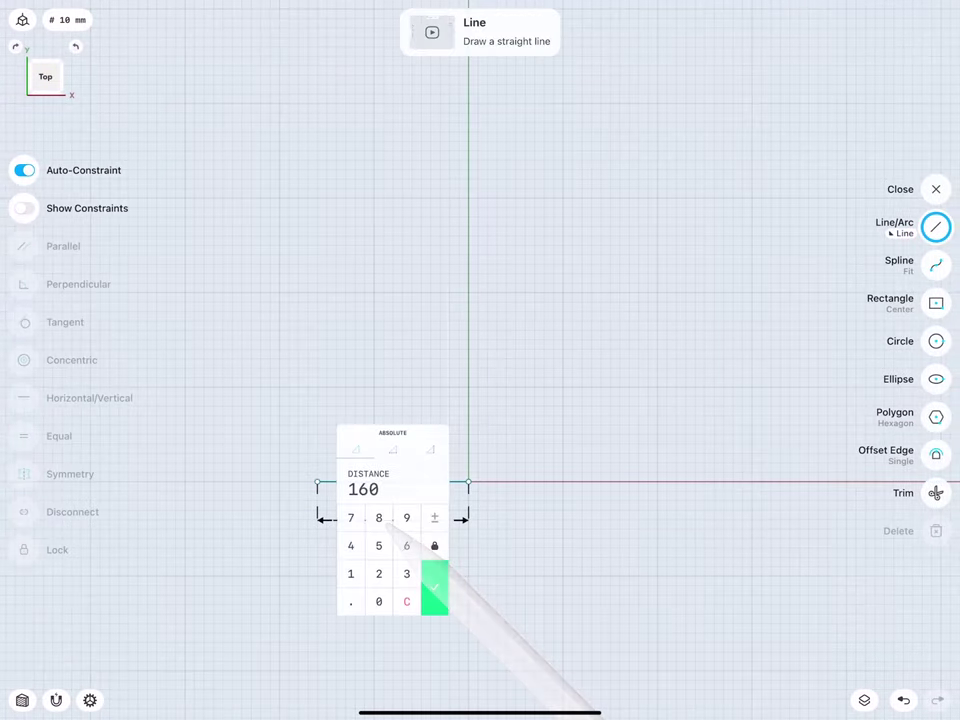
{"action": "left_click", "coordinate": [379, 545]}
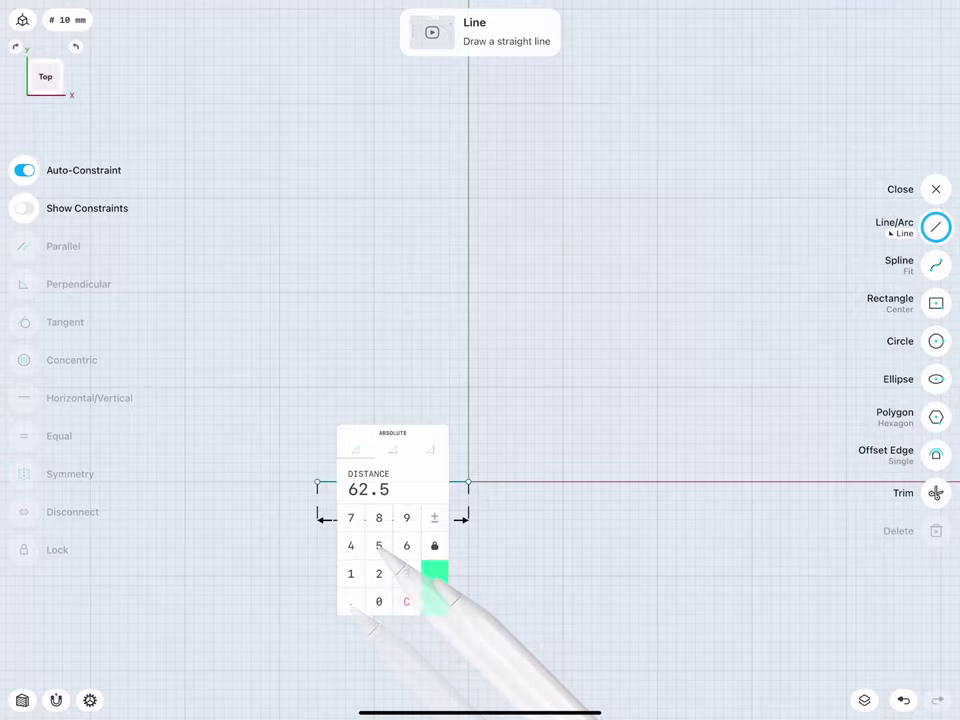
{"action": "left_click", "coordinate": [434, 587]}
{"action": "middle_click_drag", "start_coordinate": [396, 349], "coordinate": [464, 245]}
{"action": "scroll", "coordinate": [412, 407], "scroll_direction": "up", "scroll_amount": 3}
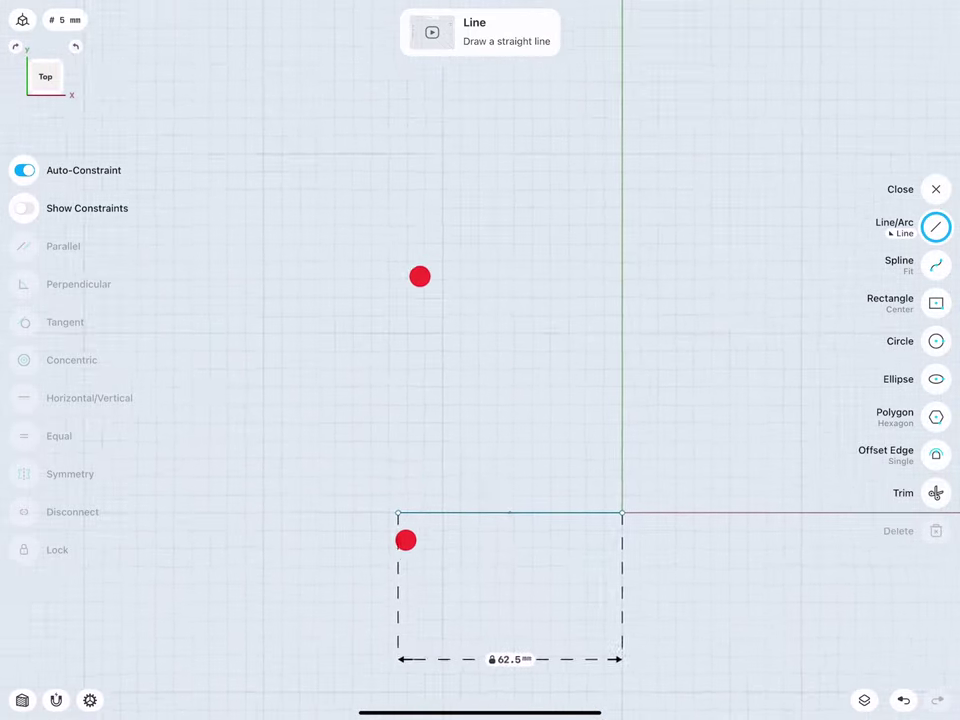
{"action": "scroll", "coordinate": [378, 387], "scroll_direction": "up", "scroll_amount": 5}
{"action": "middle_click_drag", "start_coordinate": [362, 326], "coordinate": [370, 326]}
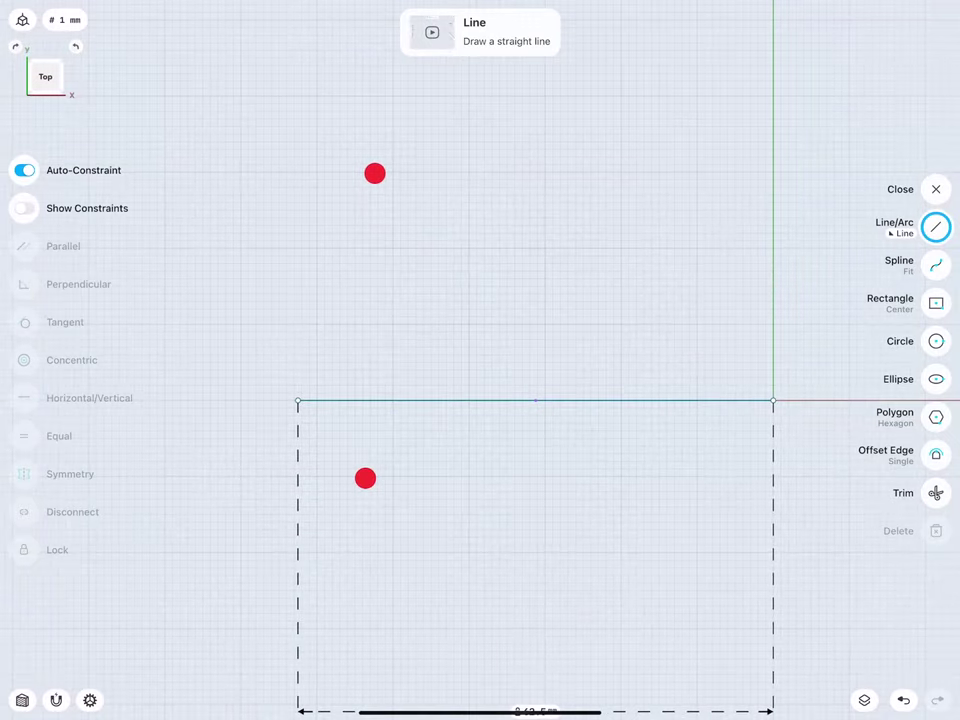
{"action": "scroll", "coordinate": [302, 401], "scroll_direction": "up", "scroll_amount": 3}
{"action": "scroll", "coordinate": [326, 405], "scroll_direction": "up", "scroll_amount": 1}
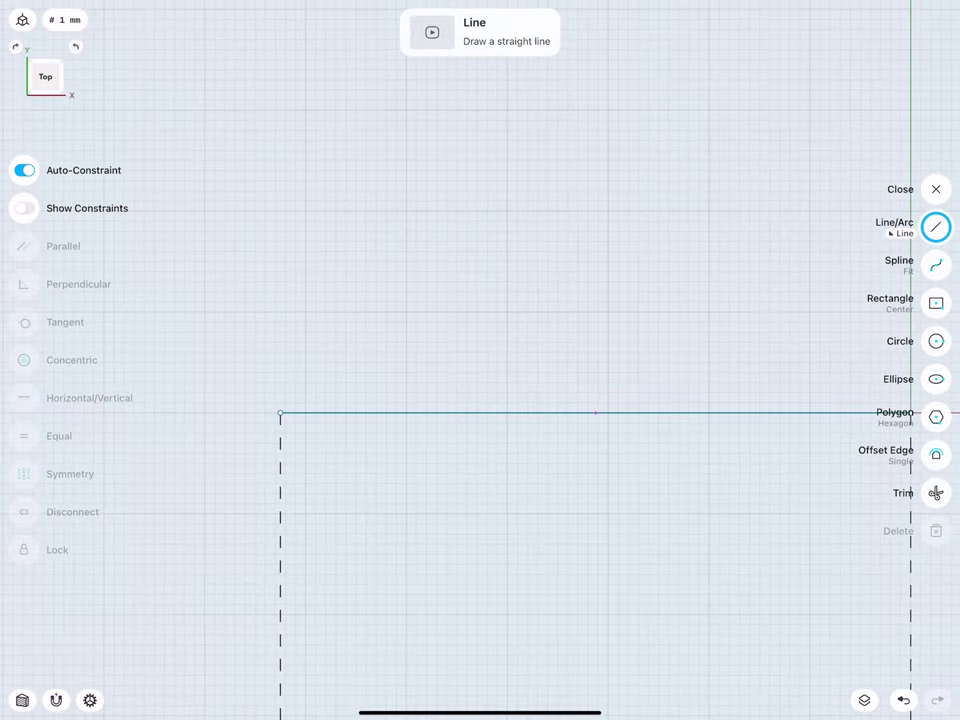
- Draw a 15 mm vertical line up from the base line's left end
{"action": "left_click_drag", "start_coordinate": [280, 412], "coordinate": [281, 240]}
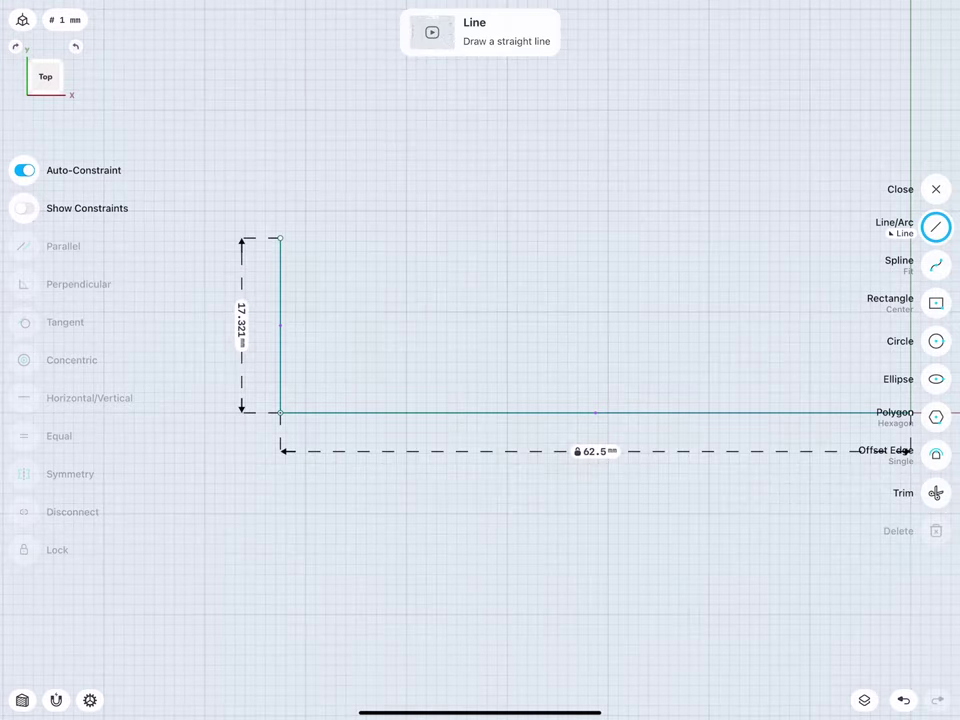
{"action": "left_click", "coordinate": [244, 322]}
{"action": "left_click", "coordinate": [200, 379]}
{"action": "left_click", "coordinate": [227, 351]}
{"action": "left_click", "coordinate": [284, 393]}
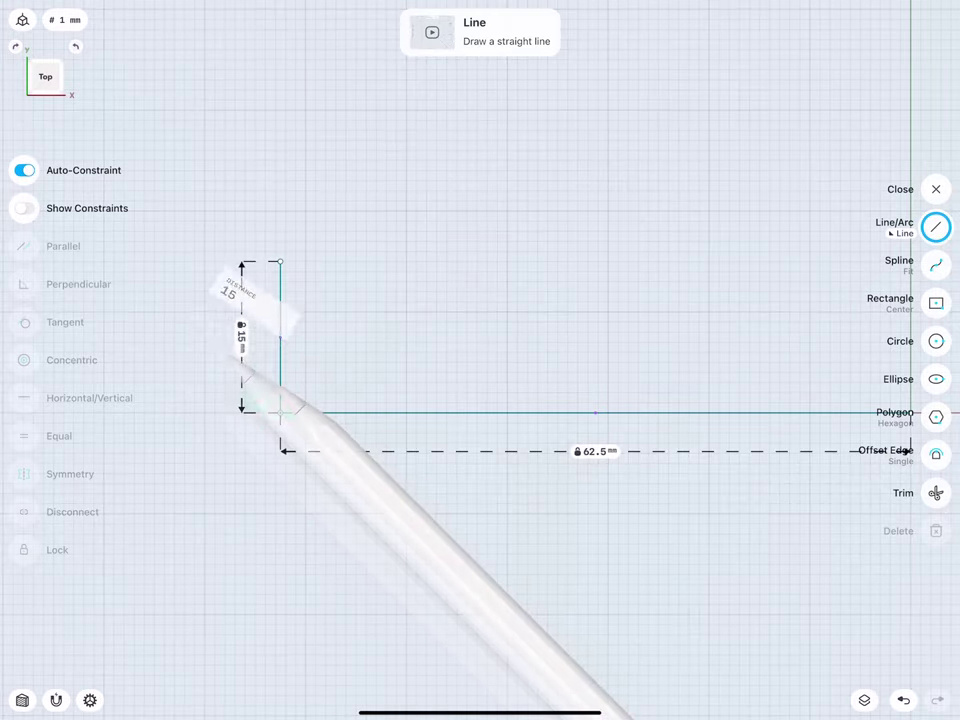
{"action": "scroll", "coordinate": [275, 358], "scroll_direction": "up", "scroll_amount": 2}
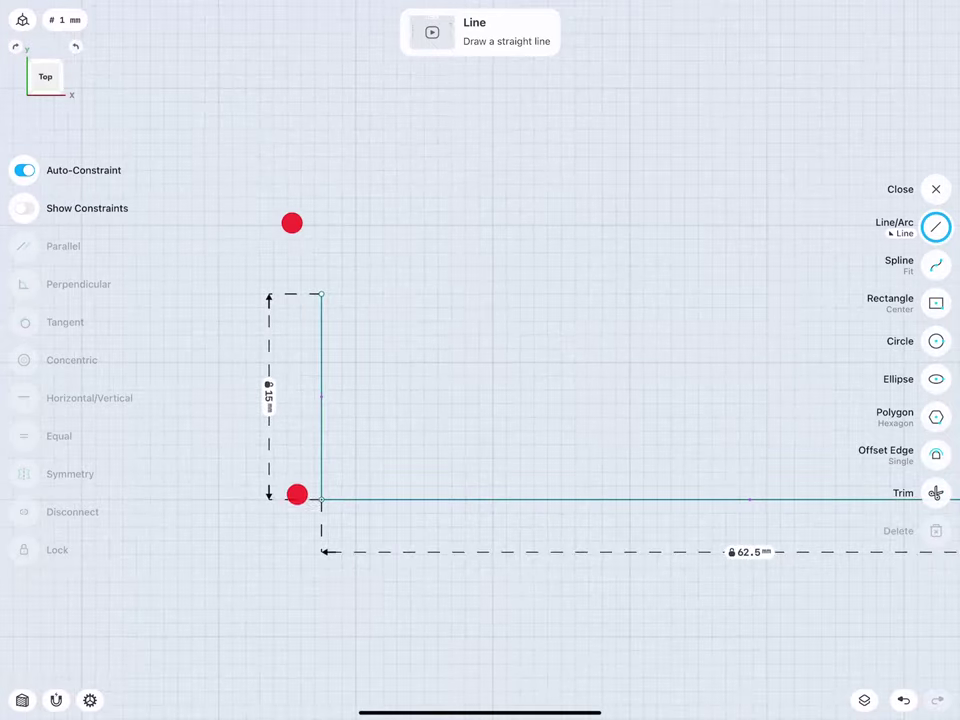
{"action": "scroll", "coordinate": [330, 400], "scroll_direction": "up", "scroll_amount": 2}
{"action": "scroll", "coordinate": [370, 442], "scroll_direction": "up", "scroll_amount": 1}
{"action": "scroll", "coordinate": [330, 410], "scroll_direction": "up", "scroll_amount": 2}
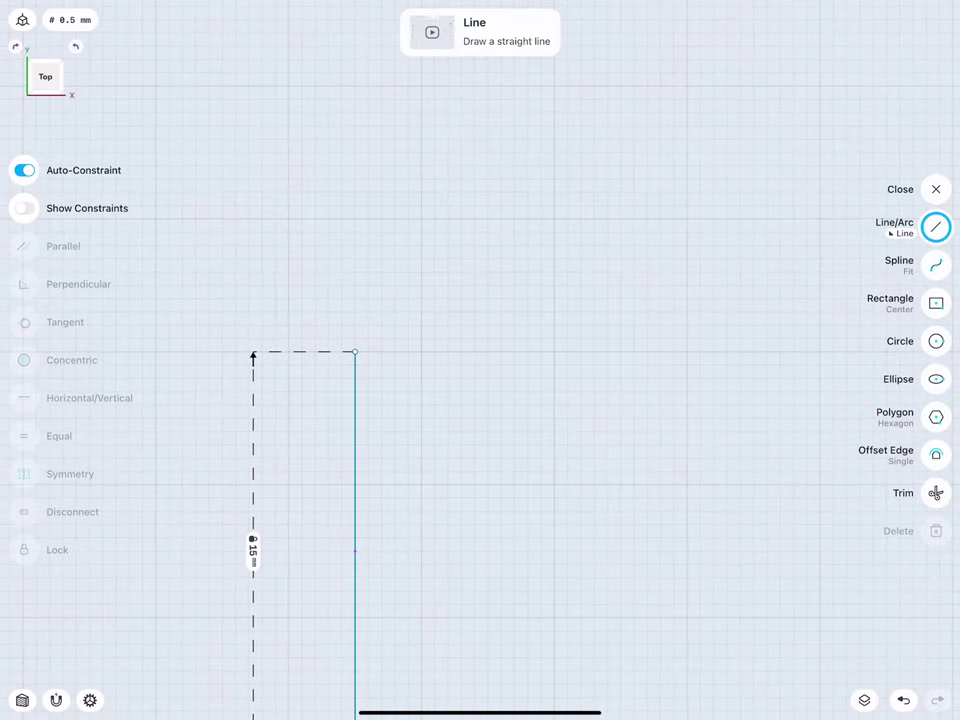
- Extend a 2.3 mm vertical segment above the 15 mm upright
{"action": "left_click_drag", "start_coordinate": [355, 351], "coordinate": [355, 232]}
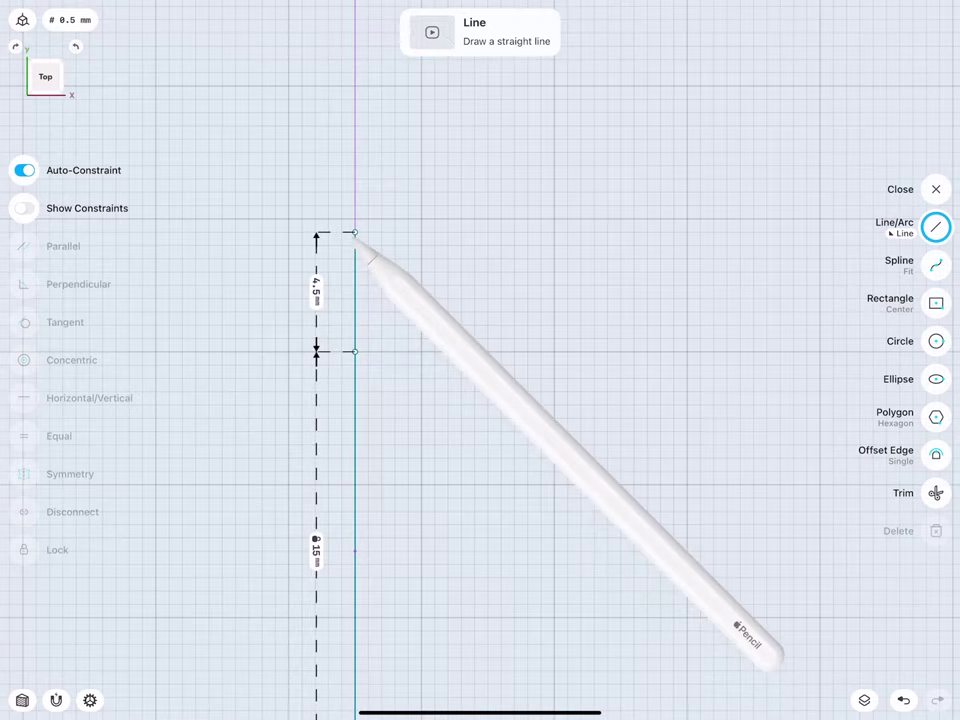
{"action": "left_click", "coordinate": [316, 290]}
{"action": "left_click", "coordinate": [302, 352]}
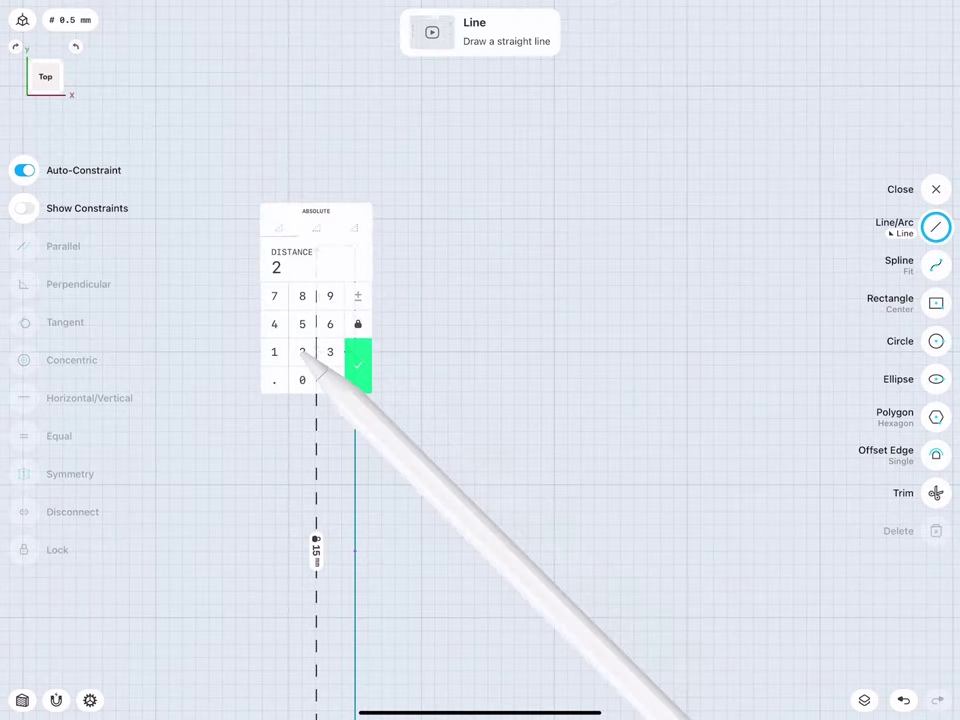
{"action": "left_click", "coordinate": [274, 380]}
{"action": "left_click", "coordinate": [330, 352]}
{"action": "left_click", "coordinate": [357, 364]}
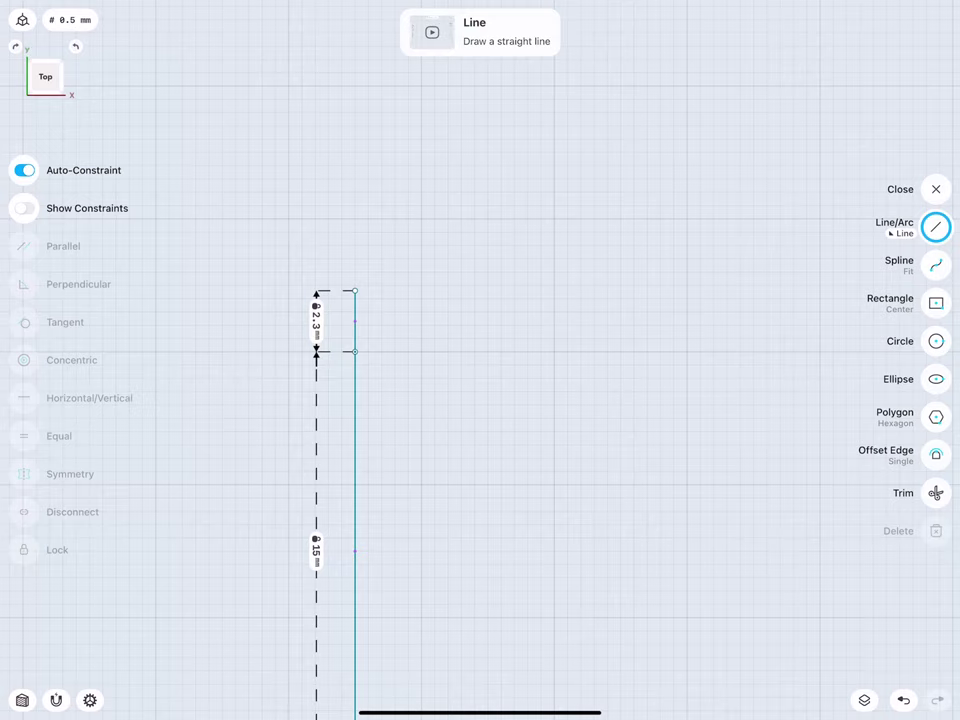
{"action": "left_click_drag", "start_coordinate": [316, 321], "coordinate": [296, 334]}
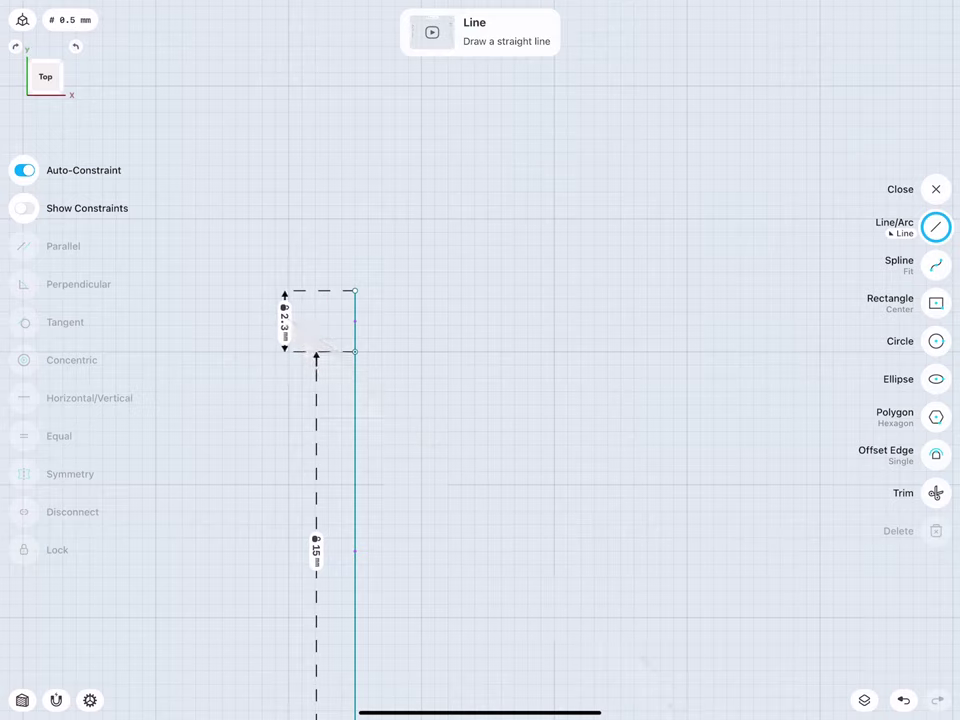
- Add a 1.3 mm horizontal line and a diagonal closing the chamfer triangle
{"action": "left_click_drag", "start_coordinate": [356, 291], "coordinate": [392, 290]}
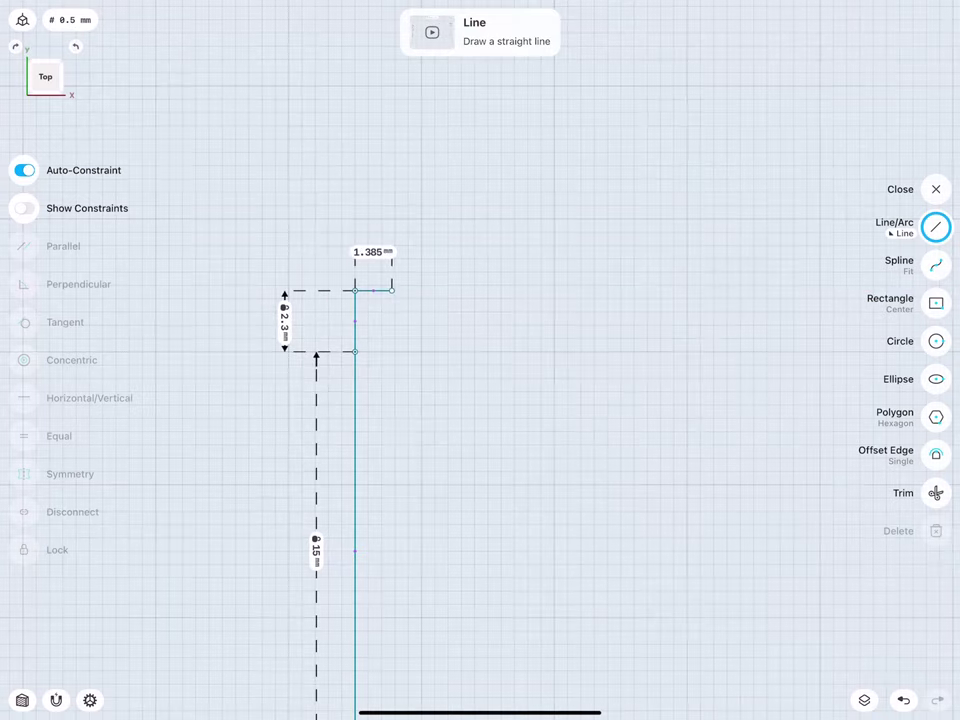
{"action": "left_click", "coordinate": [369, 253]}
{"action": "left_click", "coordinate": [332, 305]}
{"action": "left_click", "coordinate": [332, 332]}
{"action": "left_click", "coordinate": [387, 305]}
{"action": "left_click", "coordinate": [415, 332]}
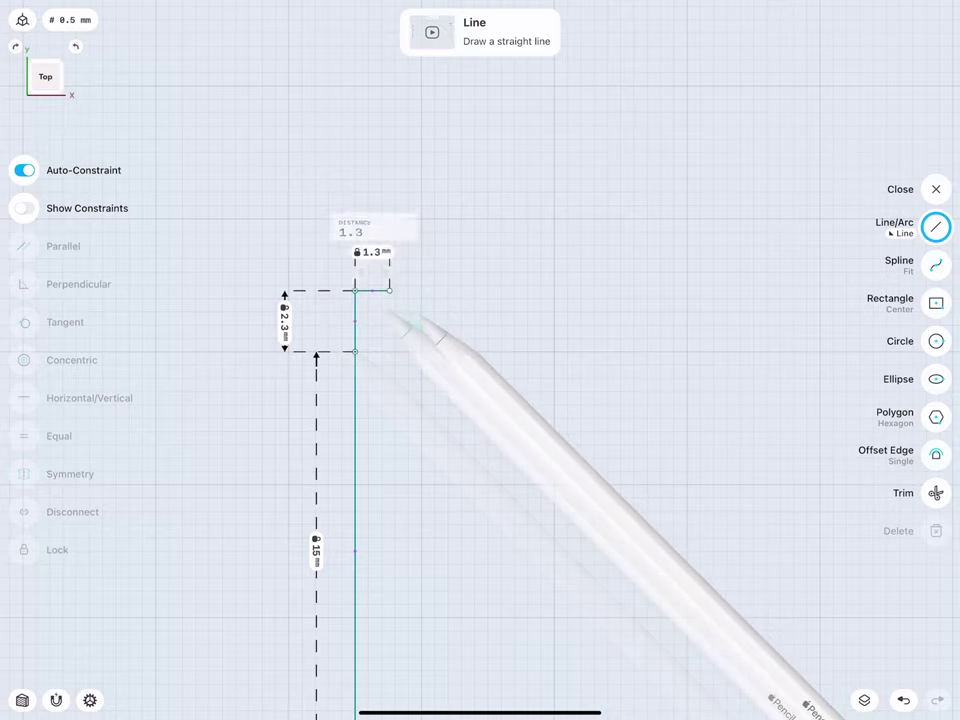
{"action": "left_click_drag", "start_coordinate": [355, 351], "coordinate": [389, 290]}
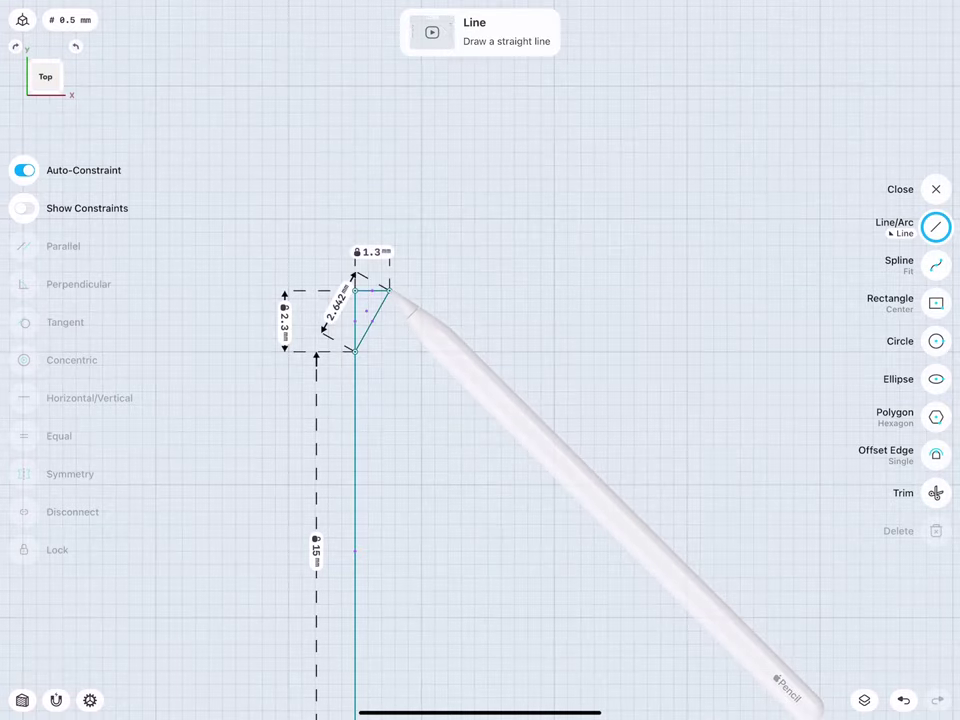
{"action": "middle_click_drag", "start_coordinate": [326, 201], "coordinate": [251, 210]}
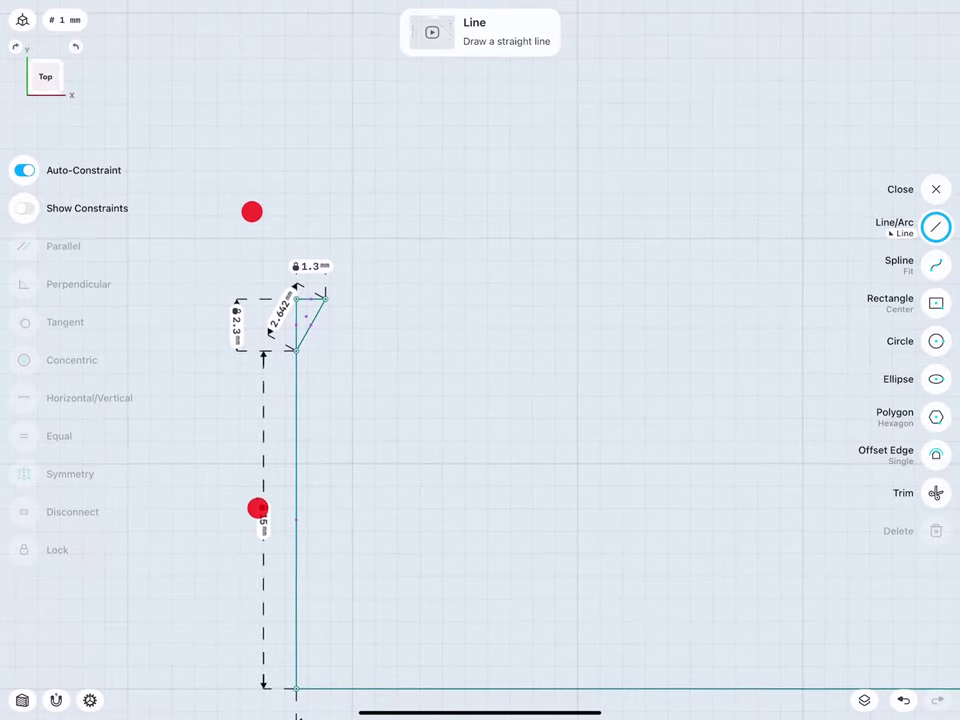
- Draw the top edge rightward from the chamfer, locked at 11.2 mm
{"action": "left_click_drag", "start_coordinate": [325, 300], "coordinate": [450, 298]}
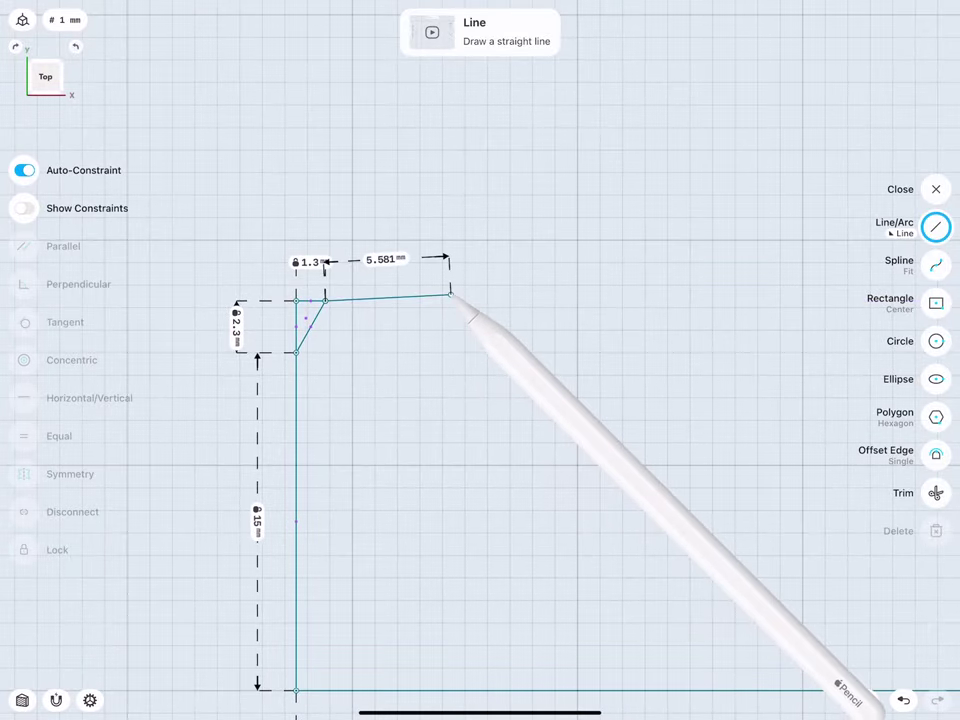
{"action": "left_click", "coordinate": [385, 263]}
{"action": "left_click", "coordinate": [345, 316]}
{"action": "left_click", "coordinate": [345, 316]}
{"action": "left_click", "coordinate": [345, 344]}
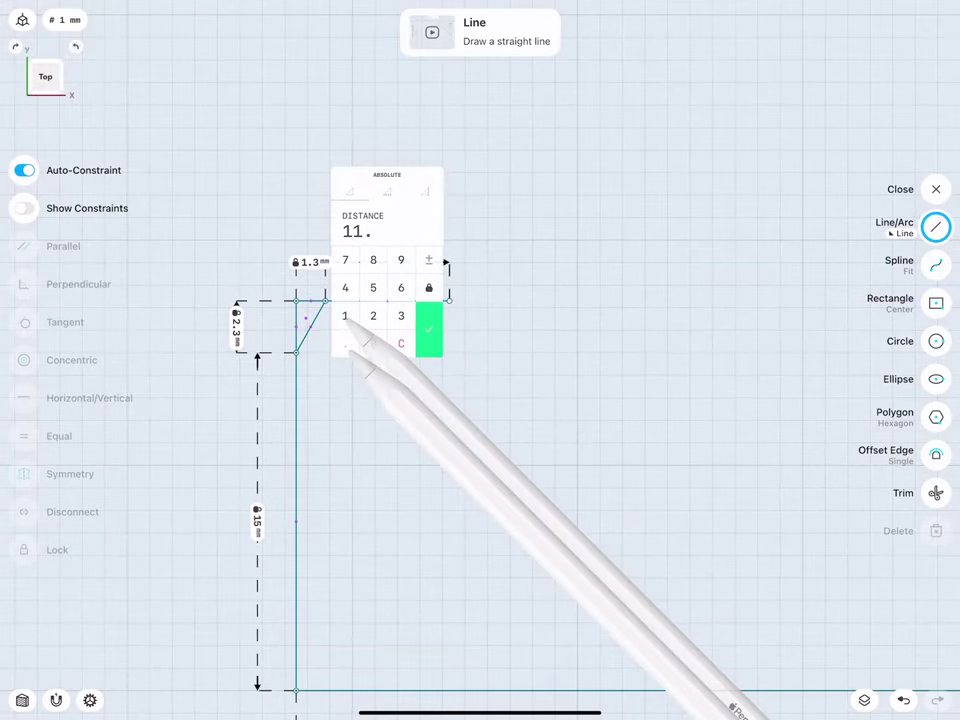
{"action": "left_click", "coordinate": [373, 316]}
{"action": "left_click", "coordinate": [429, 340]}
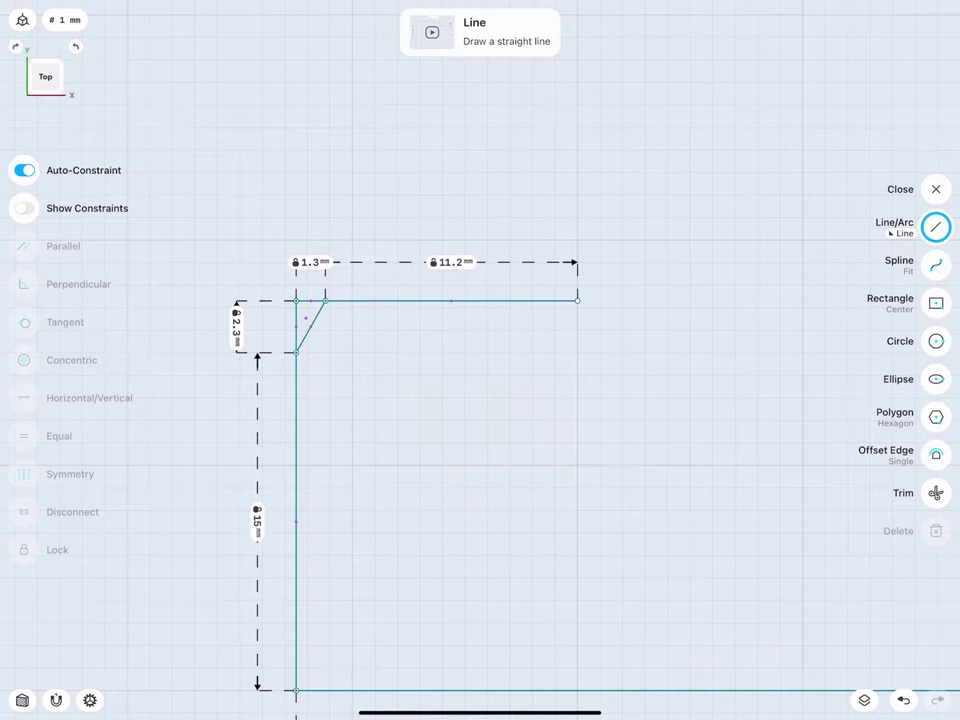
- Drop a vertical step locked at 7.3 mm from the top edge's end
{"action": "left_click_drag", "start_coordinate": [577, 300], "coordinate": [580, 465]}
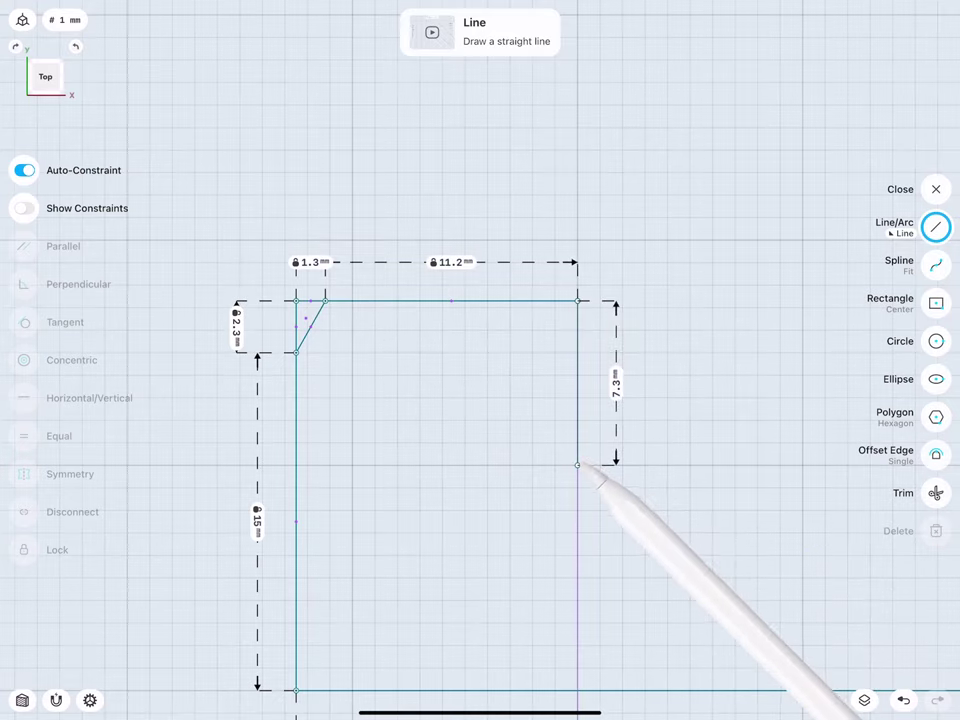
{"action": "left_click", "coordinate": [616, 382]}
{"action": "left_click", "coordinate": [660, 448]}
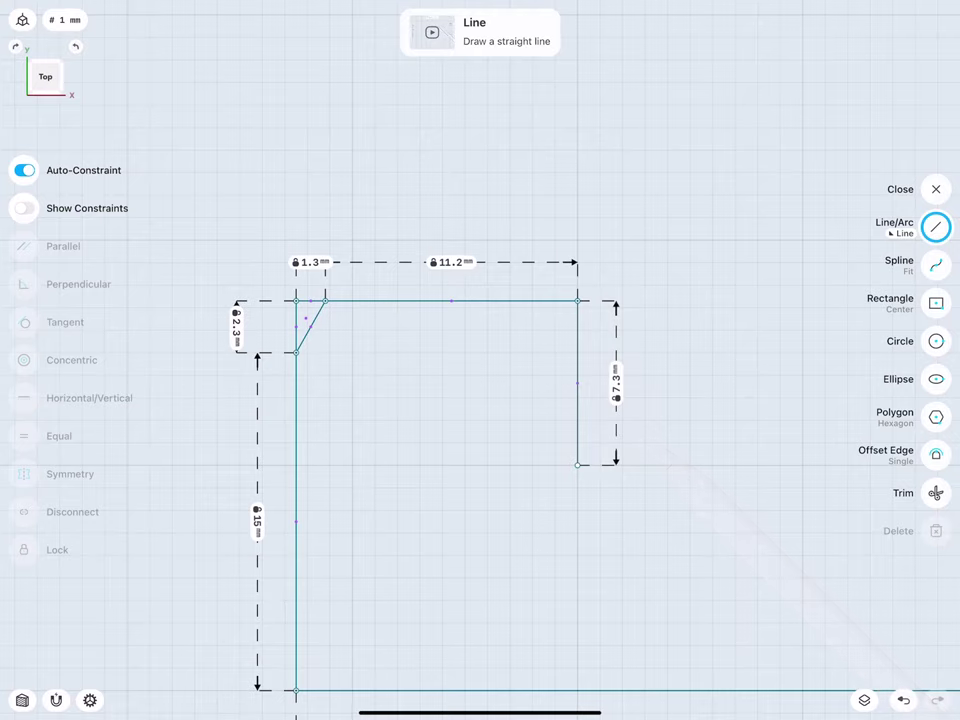
{"action": "scroll", "coordinate": [334, 294], "scroll_direction": "down", "scroll_amount": 2}
{"action": "scroll", "coordinate": [290, 400], "scroll_direction": "down", "scroll_amount": 5}
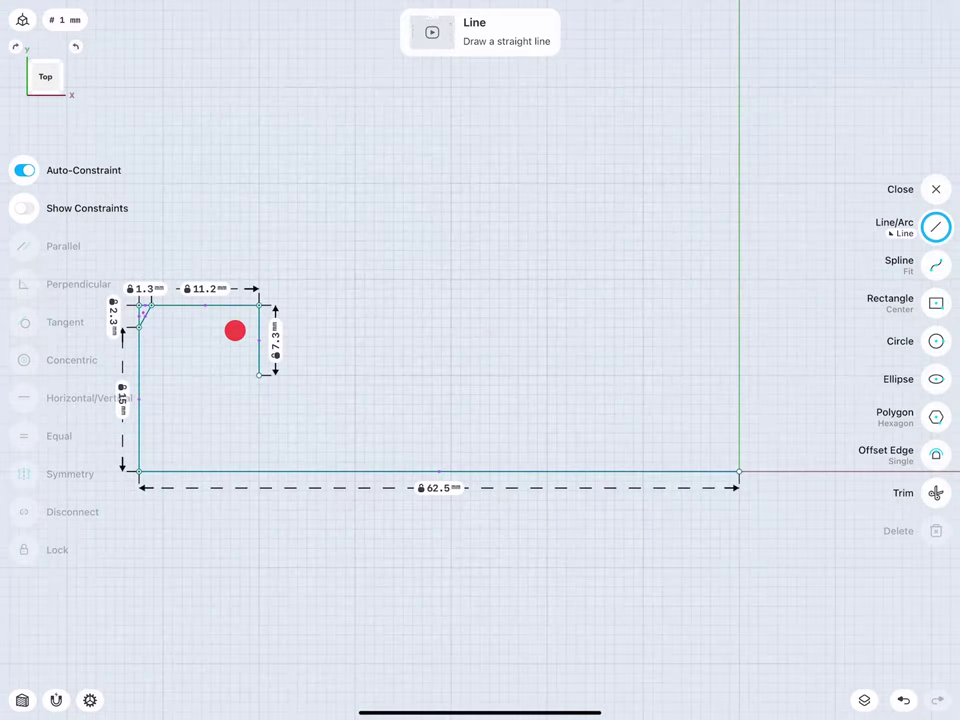
- Draw the 50 mm shank edge to the axis and a 10 mm closing edge down
{"action": "mouse_move", "coordinate": [259, 375]}
{"action": "left_mouse_down"}
{"action": "mouse_move", "coordinate": [656, 364]}
{"action": "mouse_move", "coordinate": [739, 375]}
{"action": "left_mouse_up"}
{"action": "left_click", "coordinate": [493, 336]}
{"action": "left_click", "coordinate": [540, 401]}
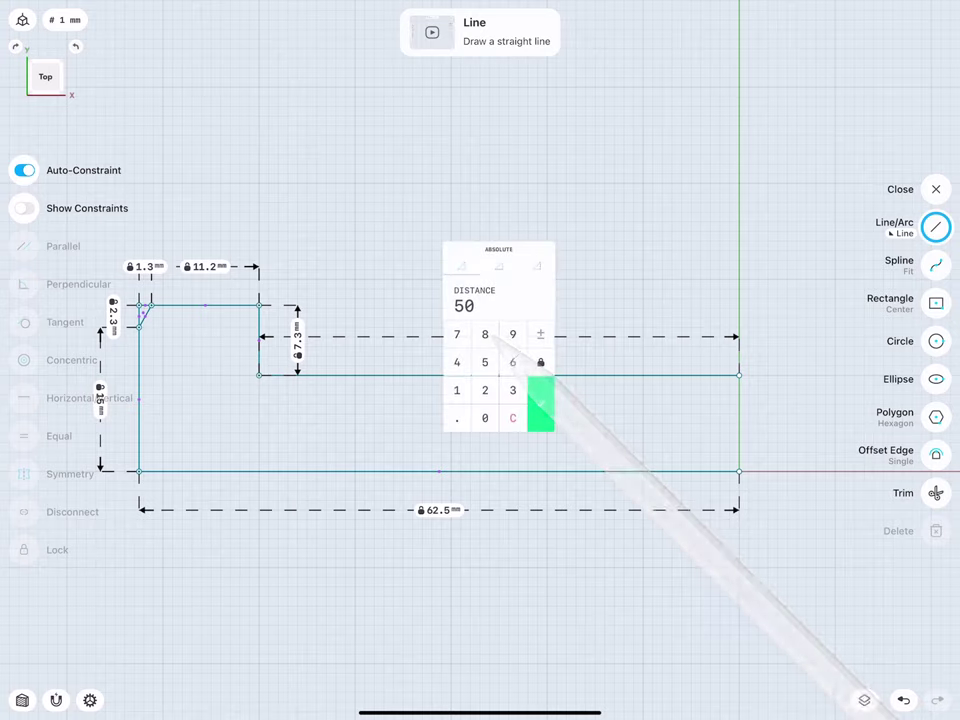
{"action": "left_click_drag", "start_coordinate": [739, 375], "coordinate": [739, 471]}
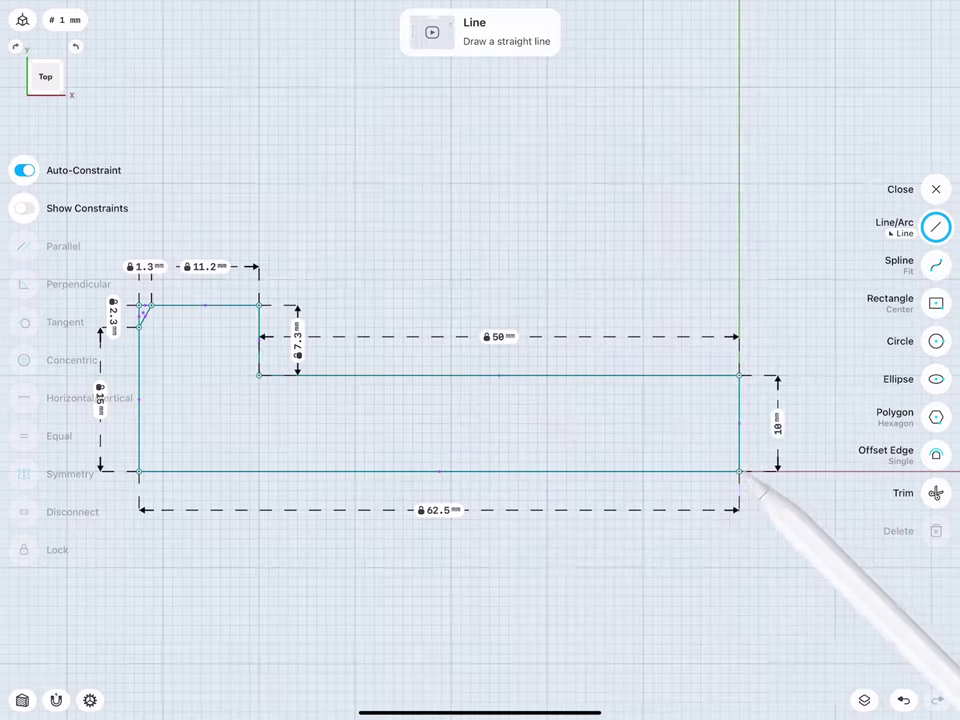
{"action": "left_click", "coordinate": [776, 421]}
{"action": "left_click", "coordinate": [819, 490]}
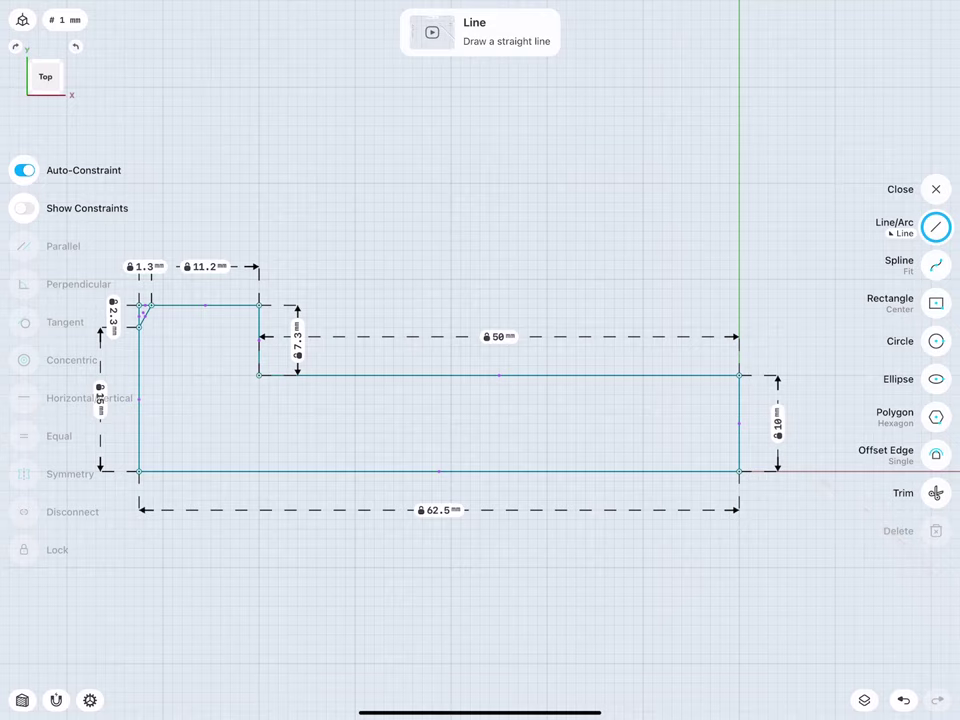
- Zoom in on the origin and start a line 0.3 mm above it
{"action": "scroll", "coordinate": [632, 391], "scroll_direction": "up", "scroll_amount": 3}
{"action": "middle_click_drag", "start_coordinate": [632, 391], "coordinate": [486, 399]}
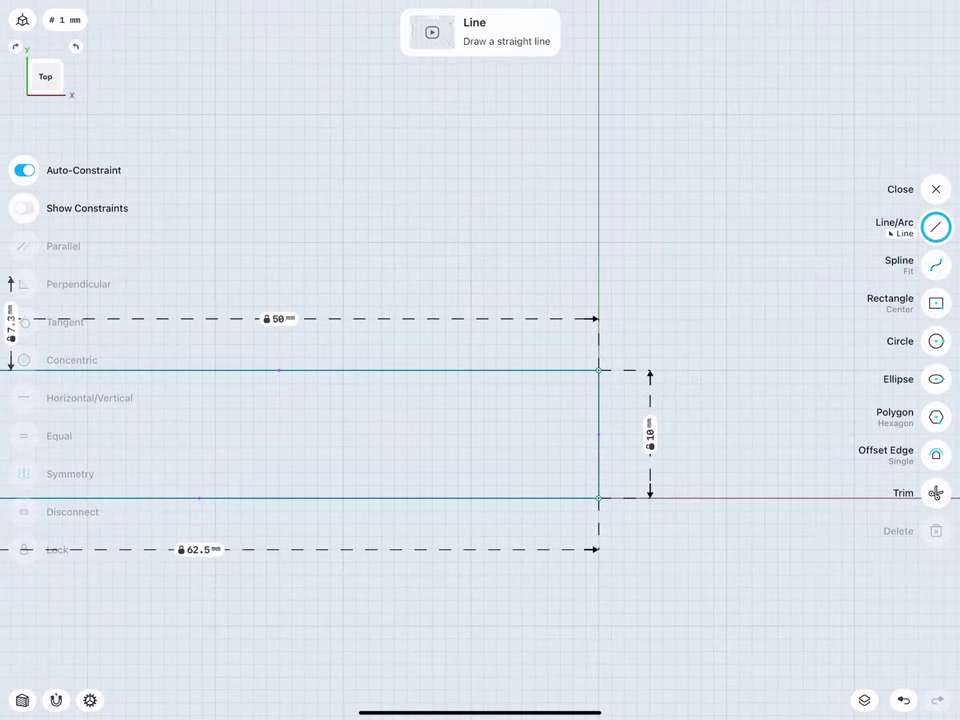
{"action": "scroll", "coordinate": [569, 358], "scroll_direction": "up", "scroll_amount": 3}
{"action": "scroll", "coordinate": [430, 376], "scroll_direction": "up", "scroll_amount": 2}
{"action": "scroll", "coordinate": [523, 393], "scroll_direction": "up", "scroll_amount": 3}
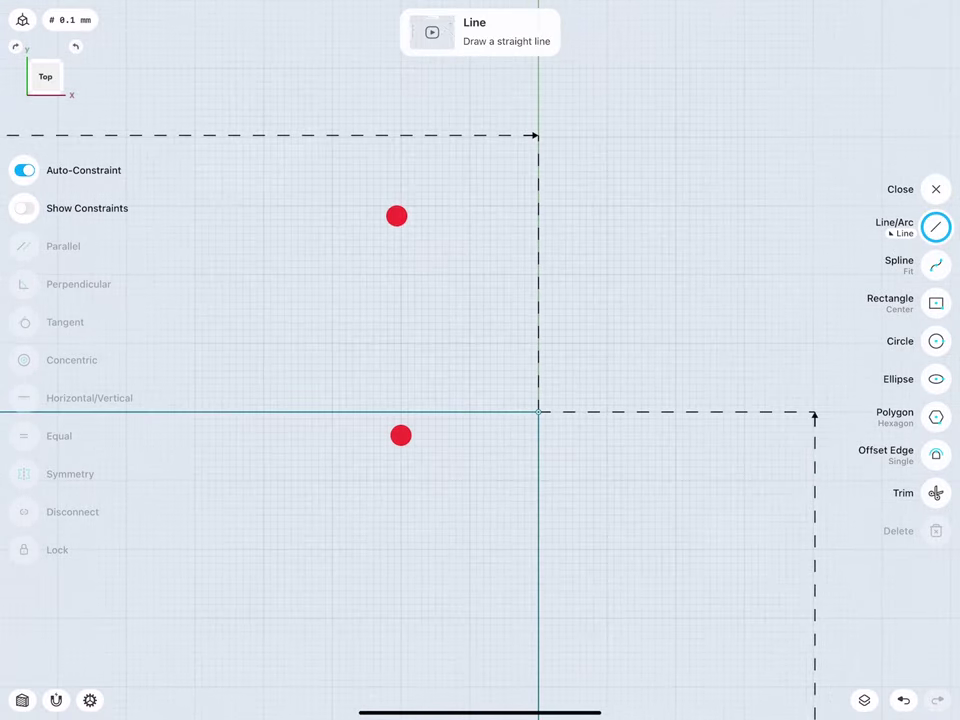
{"action": "scroll", "coordinate": [398, 325], "scroll_direction": "up", "scroll_amount": 2}
{"action": "scroll", "coordinate": [446, 395], "scroll_direction": "up", "scroll_amount": 2}
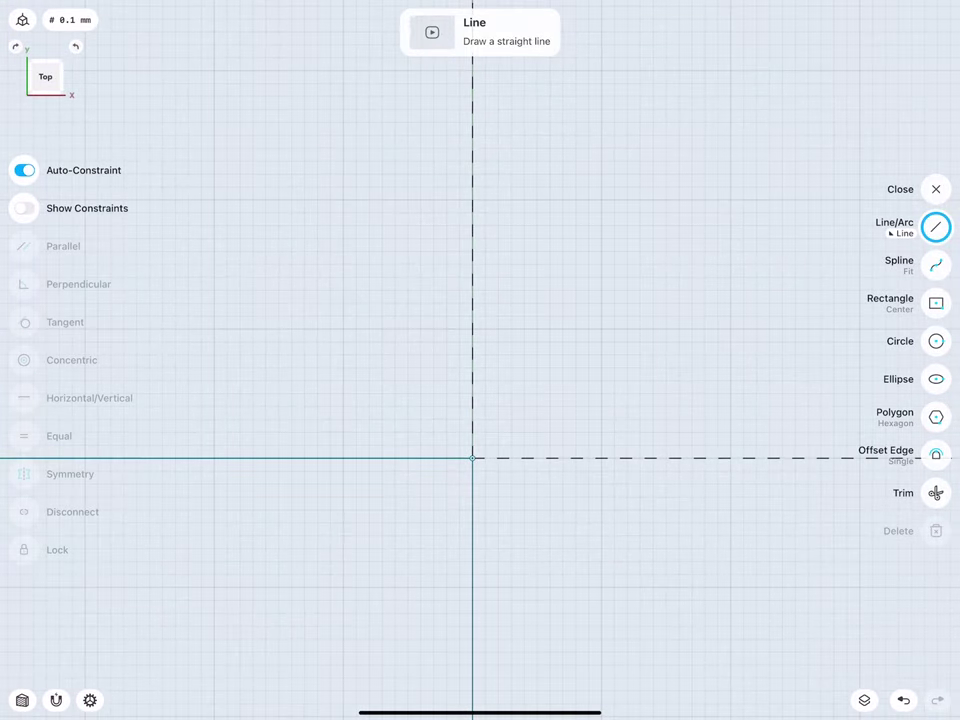
{"action": "left_click", "coordinate": [472, 420]}
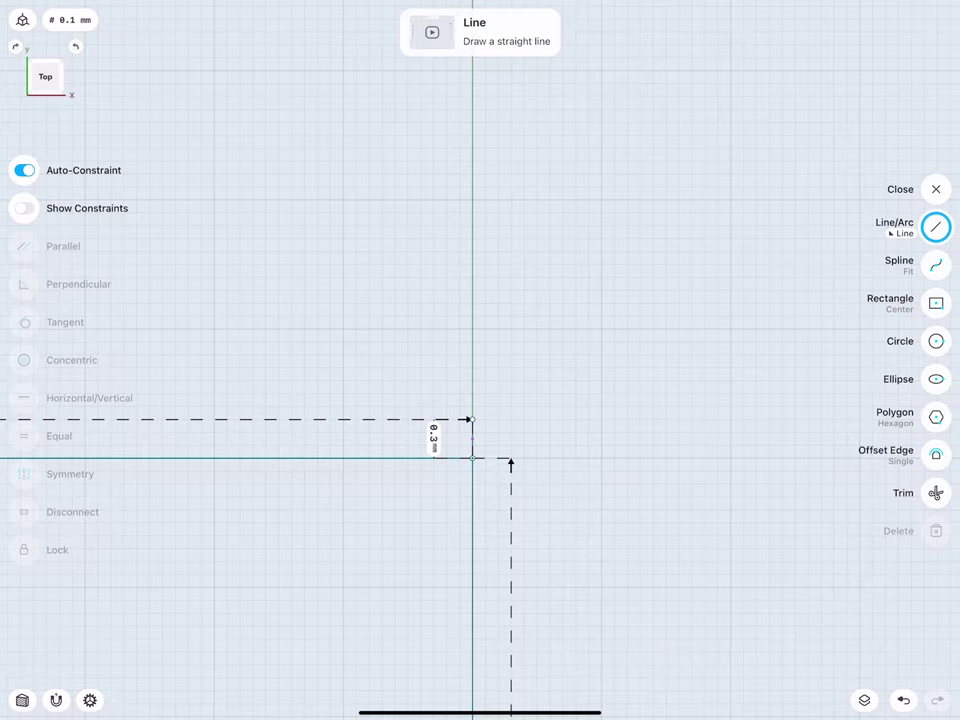
- Lock the start point 0.3 mm above the origin and draw a 2.5 mm horizontal line
{"action": "left_click", "coordinate": [432, 437]}
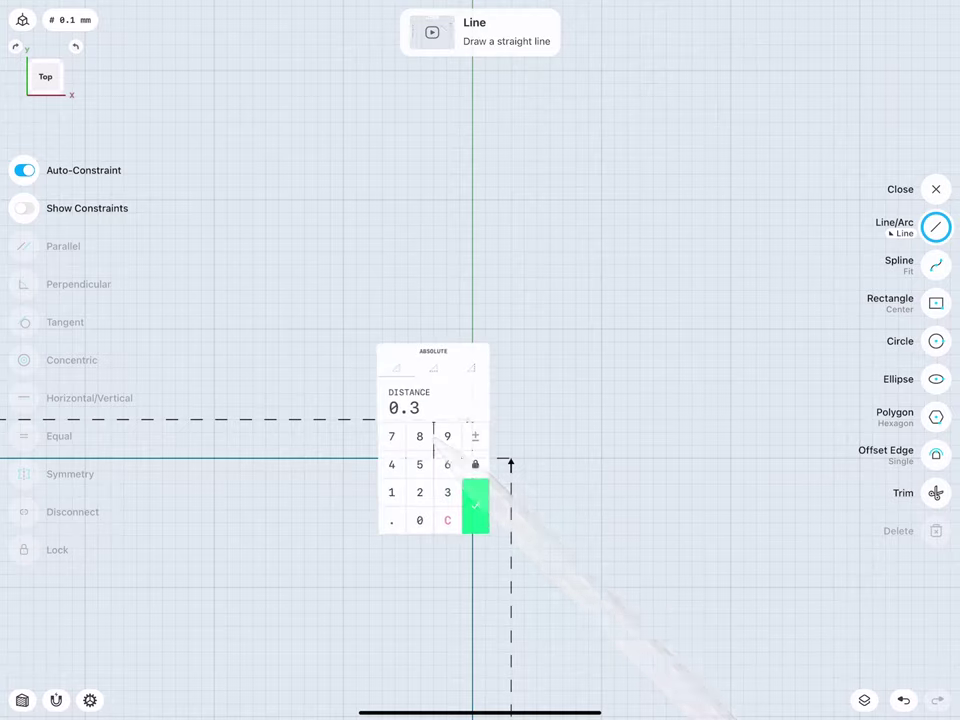
{"action": "left_click", "coordinate": [474, 500]}
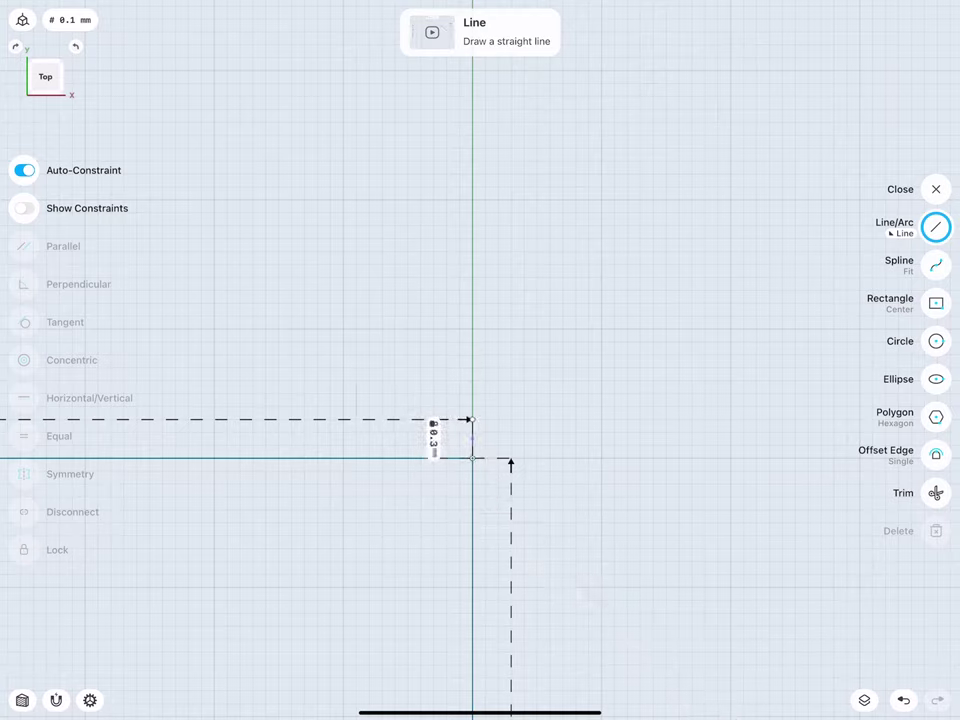
{"action": "mouse_move", "coordinate": [472, 420]}
{"action": "left_mouse_down"}
{"action": "mouse_move", "coordinate": [692, 407]}
{"action": "mouse_move", "coordinate": [795, 419]}
{"action": "left_mouse_up"}
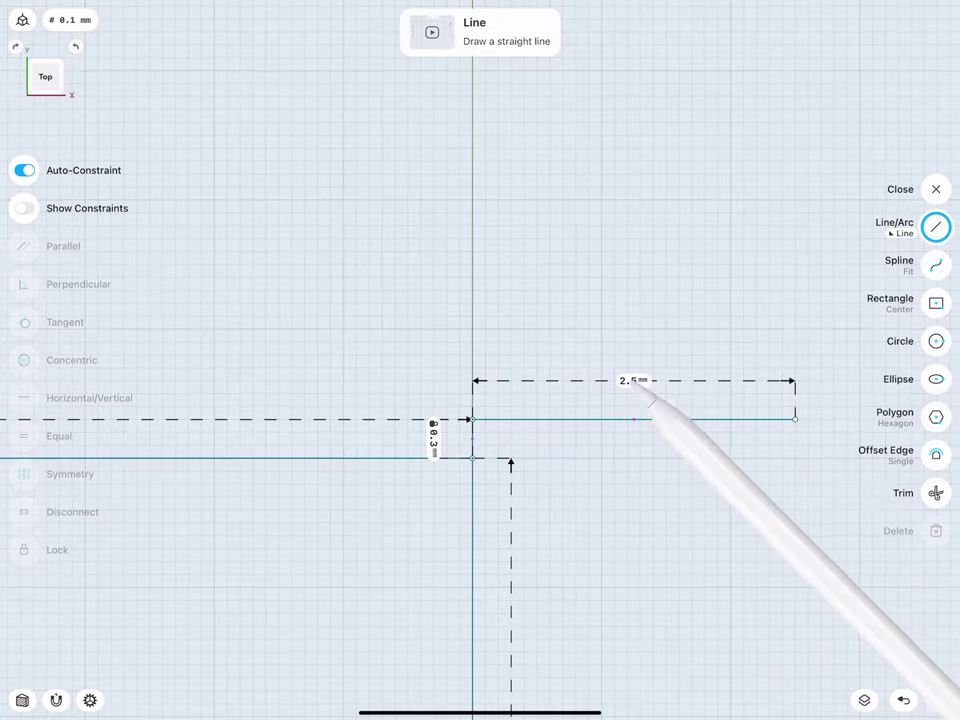
{"action": "left_click", "coordinate": [633, 381]}
{"action": "left_click", "coordinate": [675, 450]}
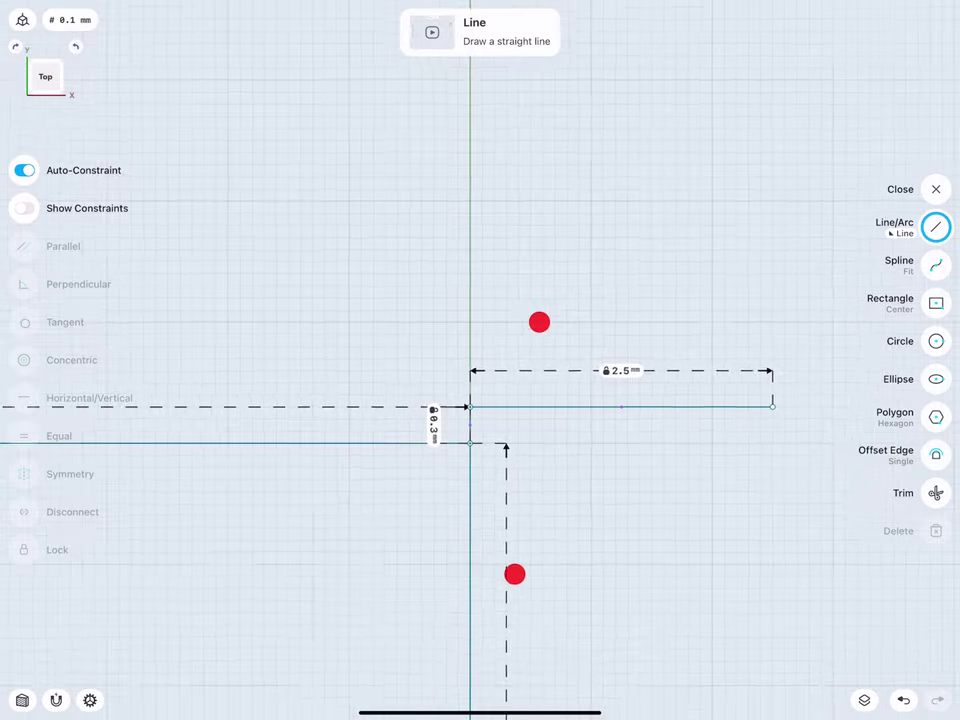
- Rotate a copy of the 2.5 mm line -60° about its left end
{"action": "middle_click_drag", "start_coordinate": [526, 447], "coordinate": [480, 405]}
{"action": "left_click", "coordinate": [507, 353]}
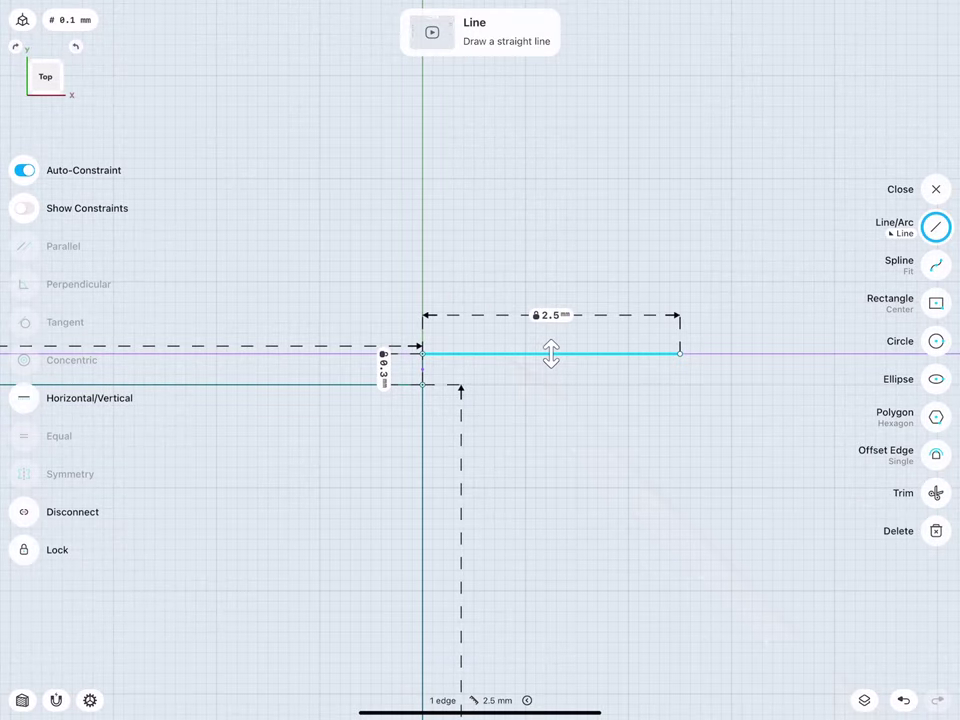
{"action": "left_click_drag", "start_coordinate": [552, 353], "coordinate": [422, 353]}
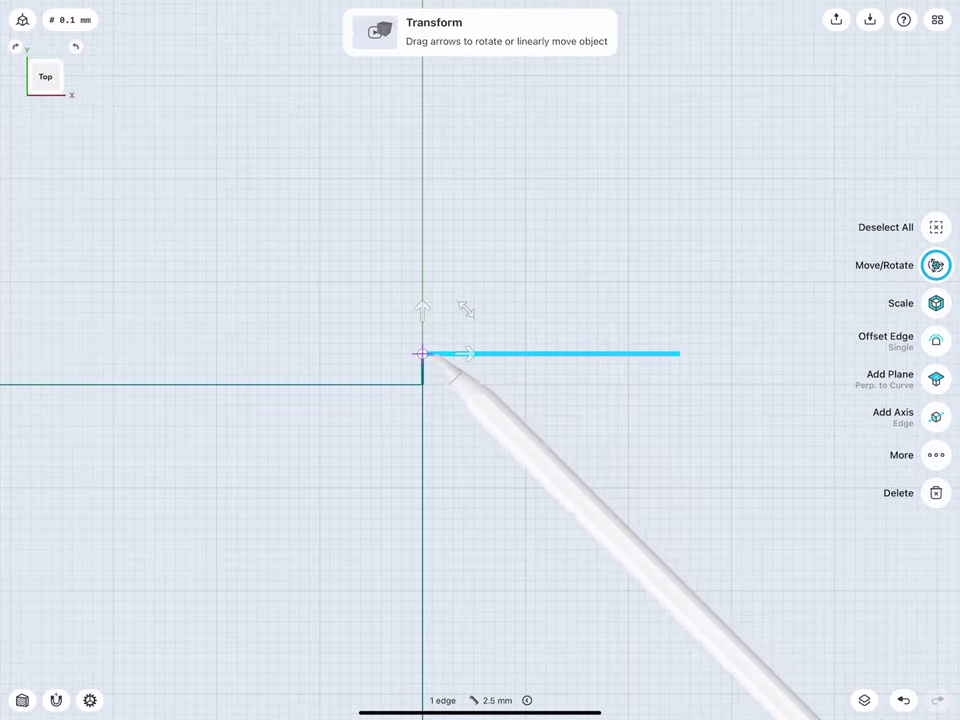
{"action": "left_click_drag", "start_coordinate": [377, 309], "coordinate": [448, 292]}
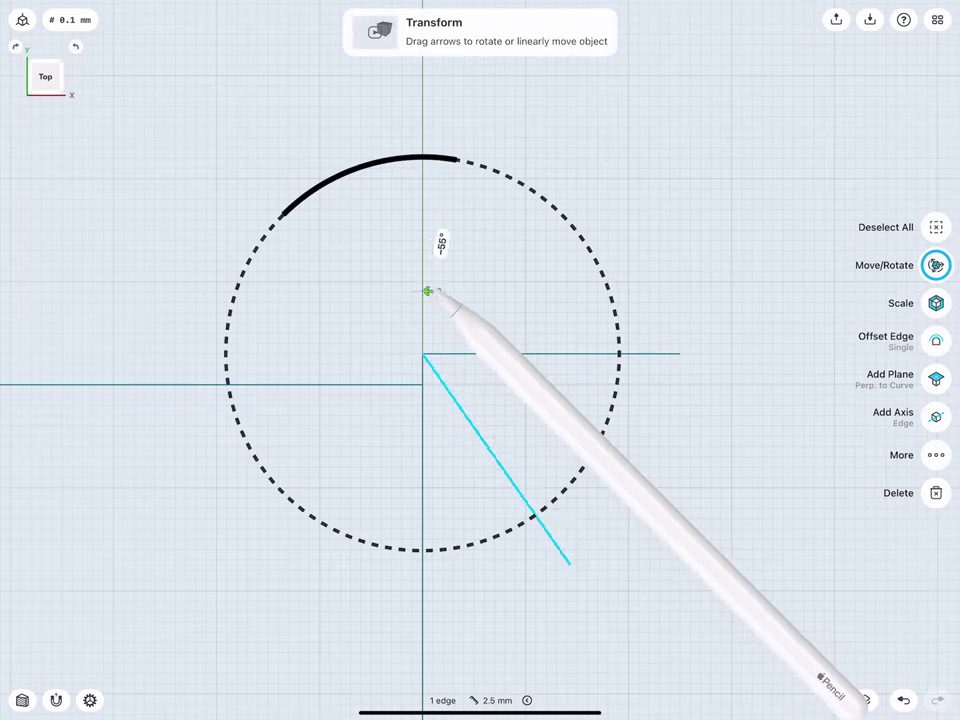
{"action": "left_click", "coordinate": [451, 244]}
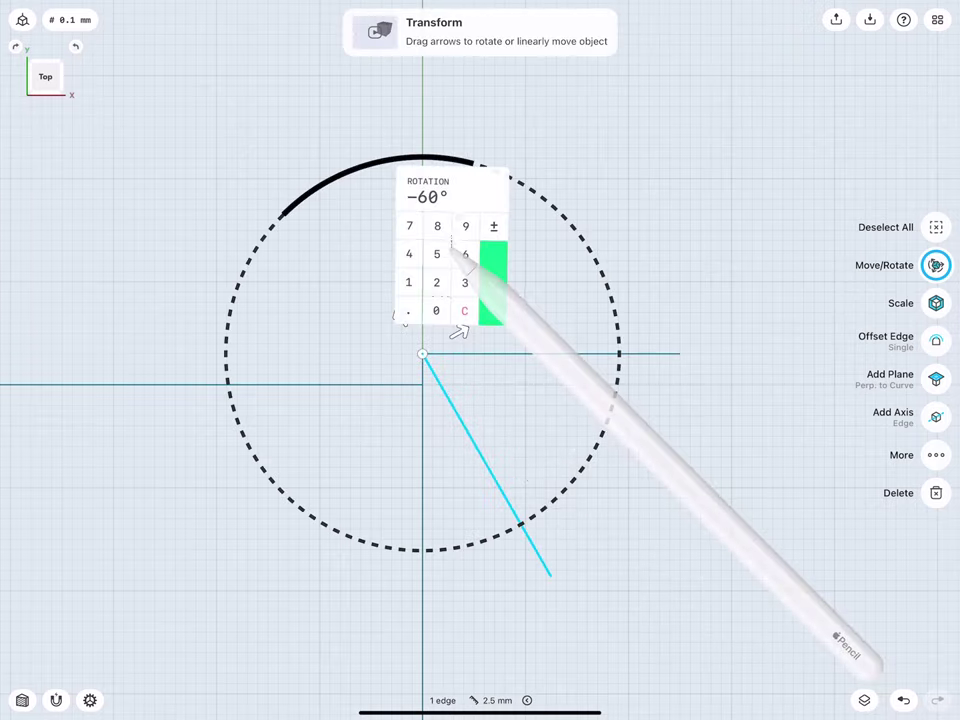
{"action": "left_click", "coordinate": [492, 290]}
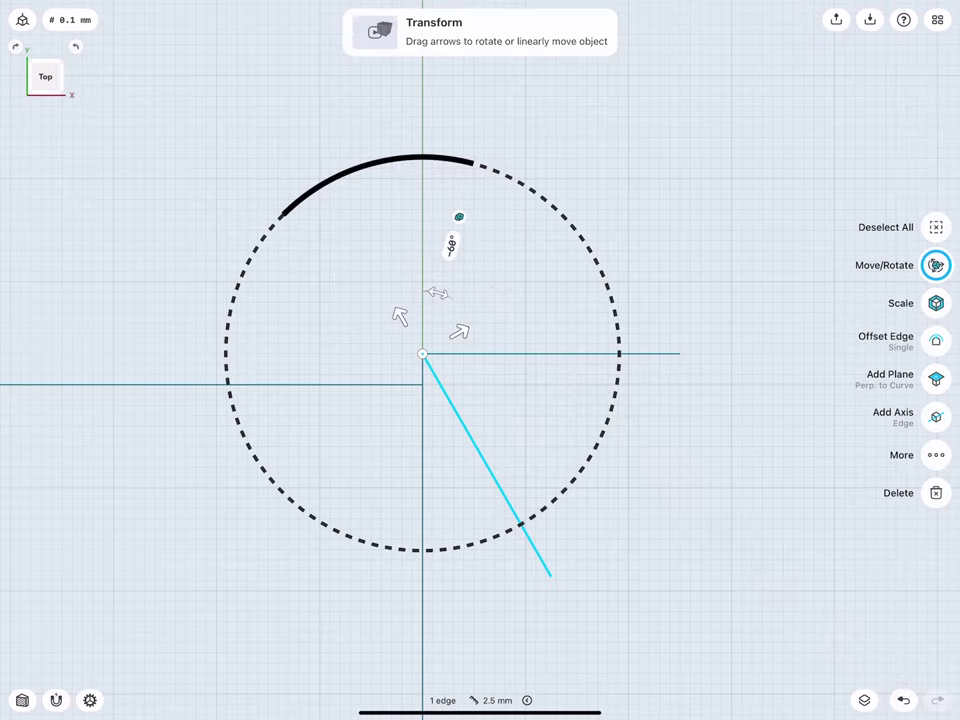
{"action": "left_click", "coordinate": [551, 396]}
{"action": "left_click", "coordinate": [553, 353]}
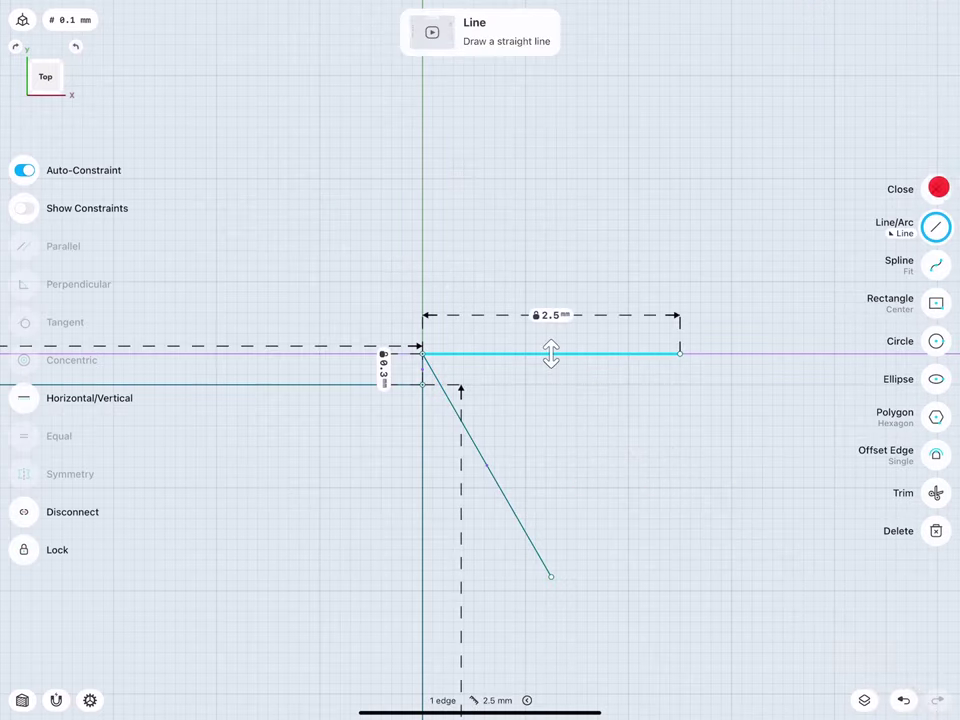
- Rotate another copy 60° about the right end to close the triangle
{"action": "left_click_drag", "start_coordinate": [551, 354], "coordinate": [680, 354]}
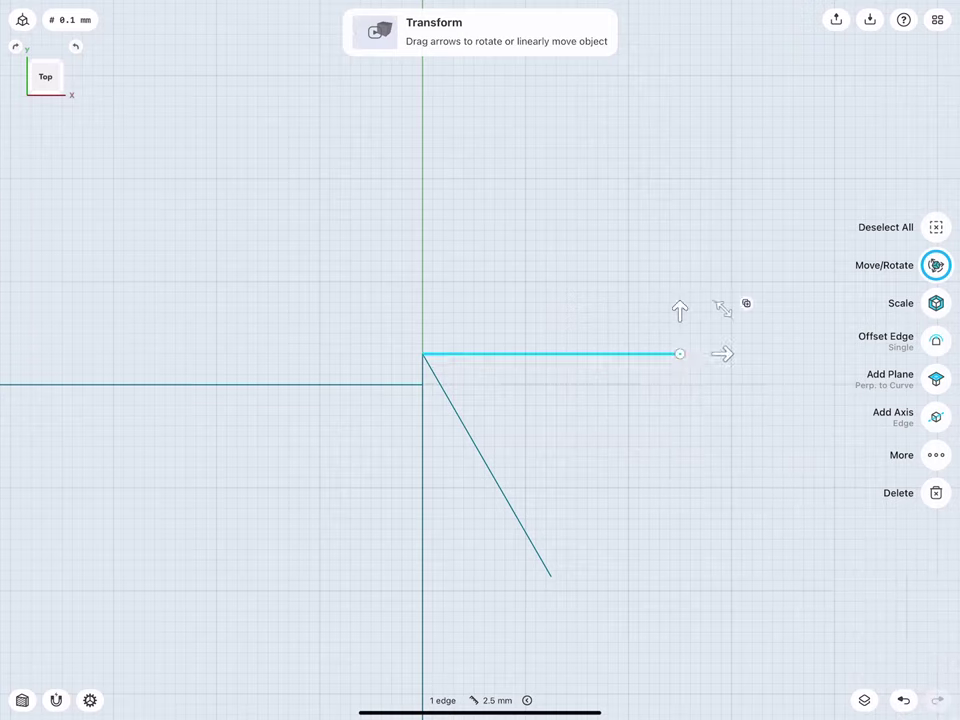
{"action": "left_click", "coordinate": [746, 303]}
{"action": "left_click_drag", "start_coordinate": [722, 309], "coordinate": [659, 294]}
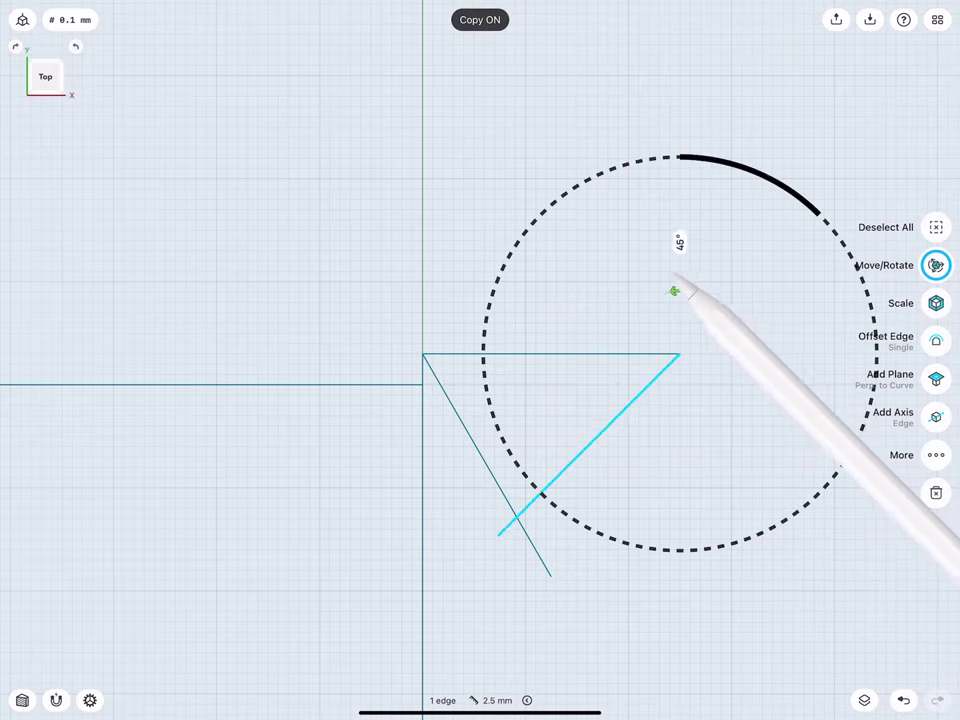
{"action": "left_click", "coordinate": [650, 244]}
{"action": "type", "text": "60"}
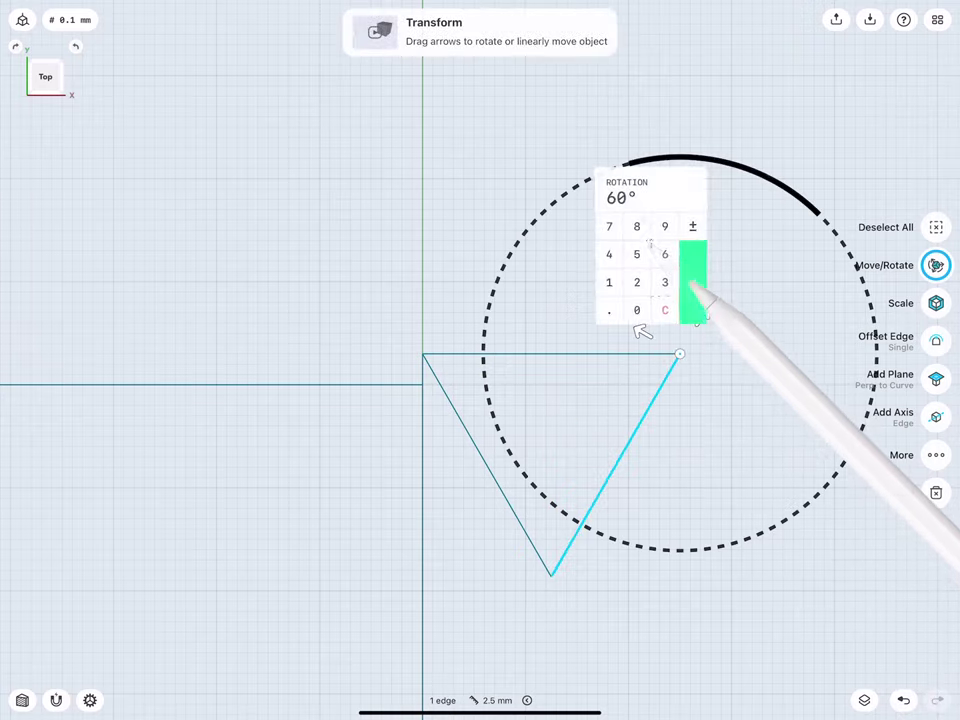
{"action": "left_click", "coordinate": [693, 285]}
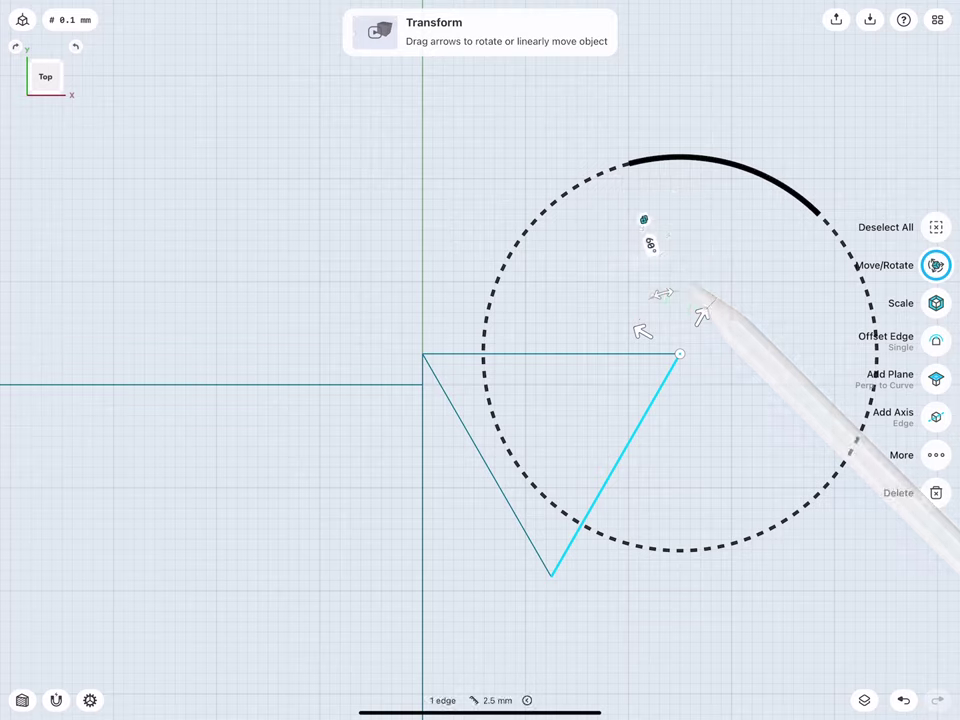
{"action": "left_click", "coordinate": [349, 266]}
{"action": "left_click", "coordinate": [505, 355]}
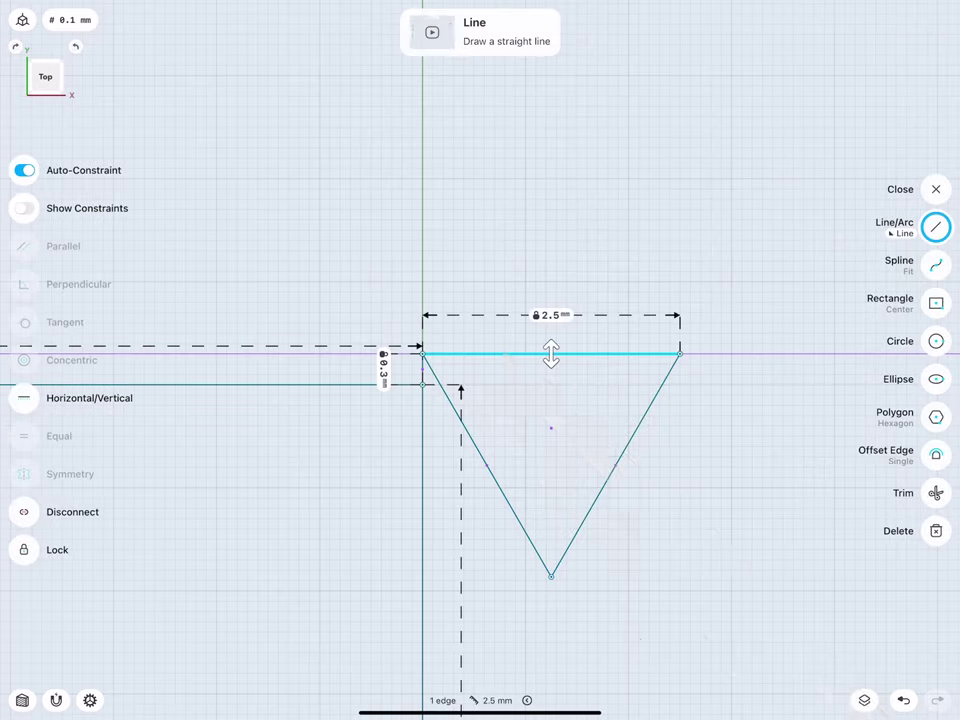
- Offset the top edge down 0.2 mm, then offset that line 1.7 mm toward the tip
{"action": "left_click", "coordinate": [936, 455]}
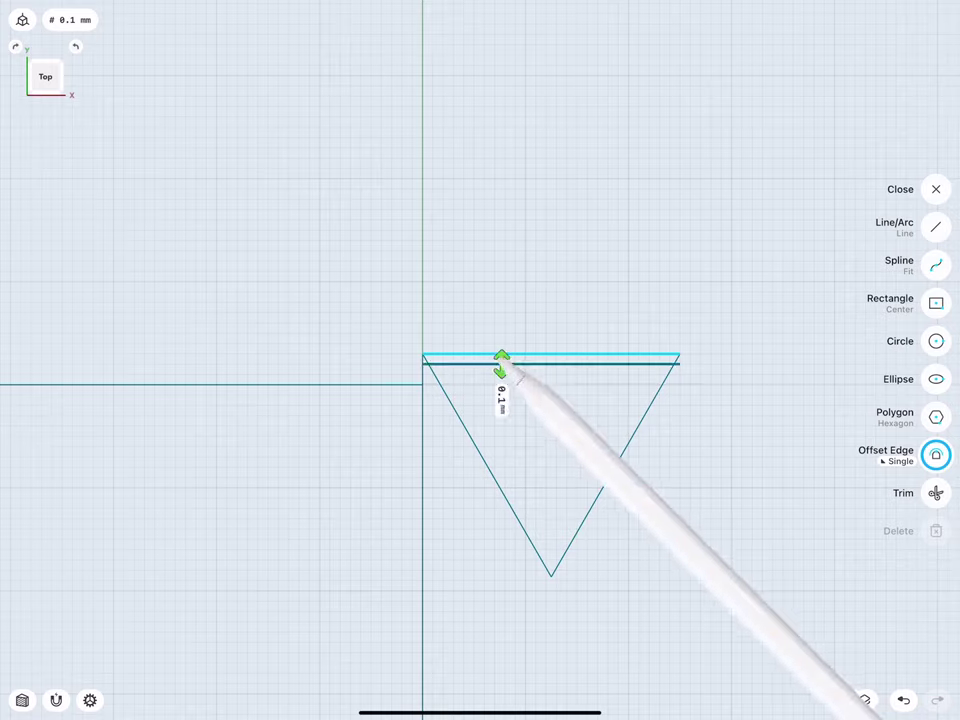
{"action": "left_click_drag", "start_coordinate": [501, 353], "coordinate": [501, 372]}
{"action": "left_click", "coordinate": [501, 400]}
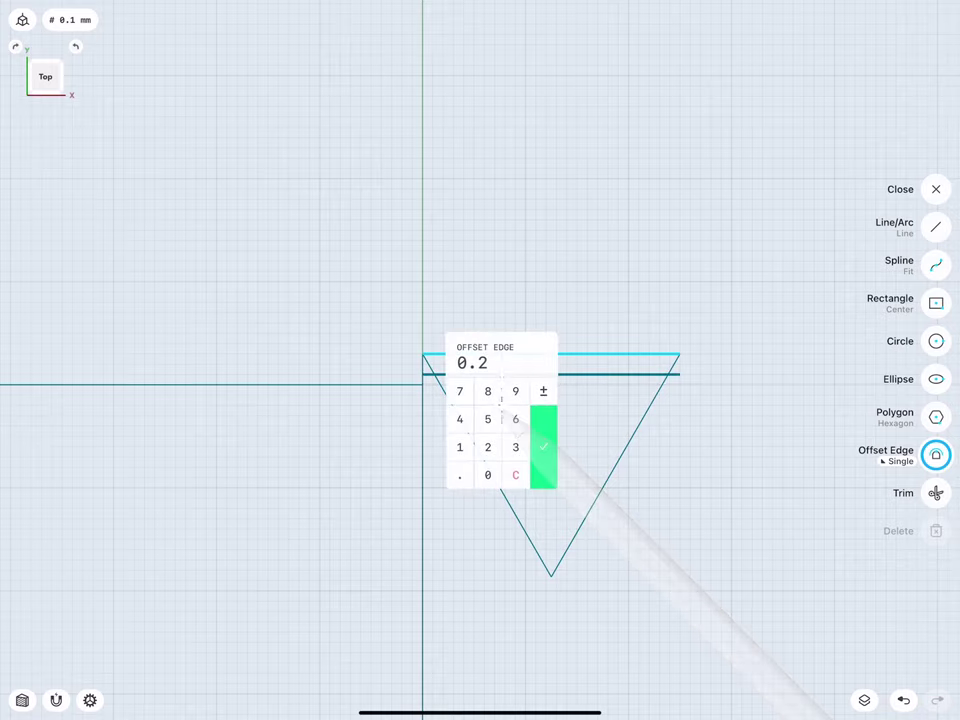
{"action": "left_click", "coordinate": [542, 445]}
{"action": "left_click", "coordinate": [556, 375]}
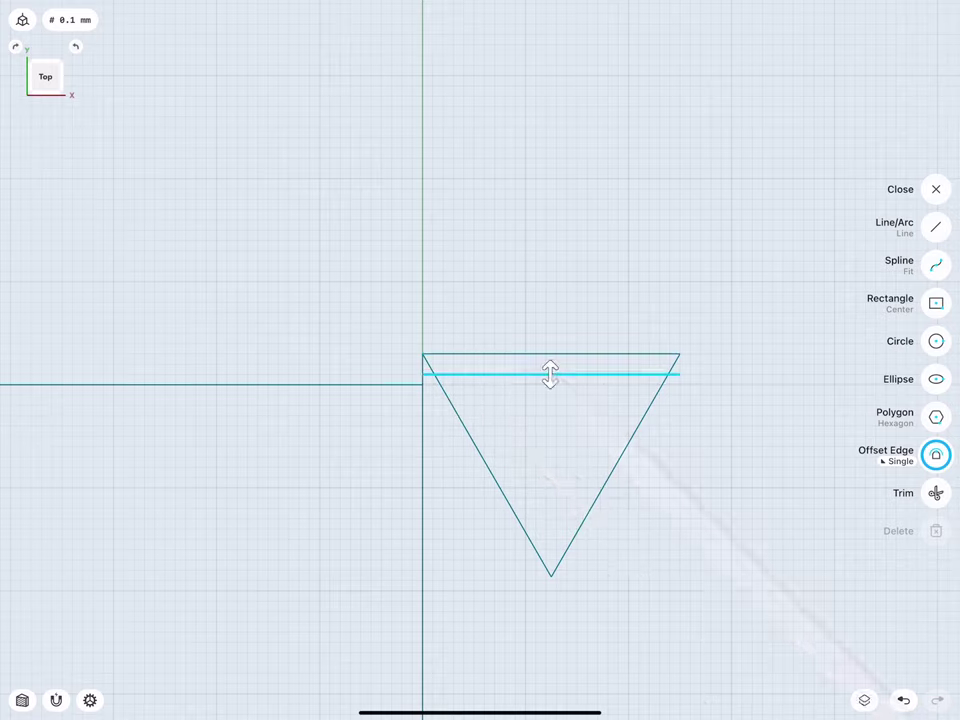
{"action": "left_click_drag", "start_coordinate": [551, 372], "coordinate": [550, 550]}
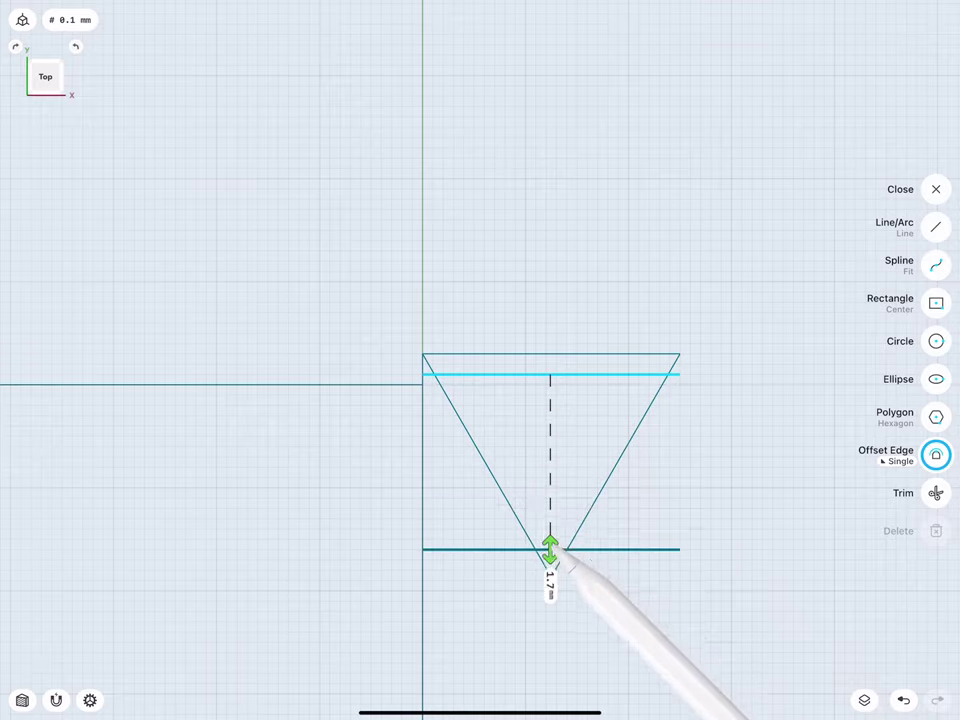
{"action": "left_click", "coordinate": [550, 568]}
{"action": "left_click", "coordinate": [590, 612]}
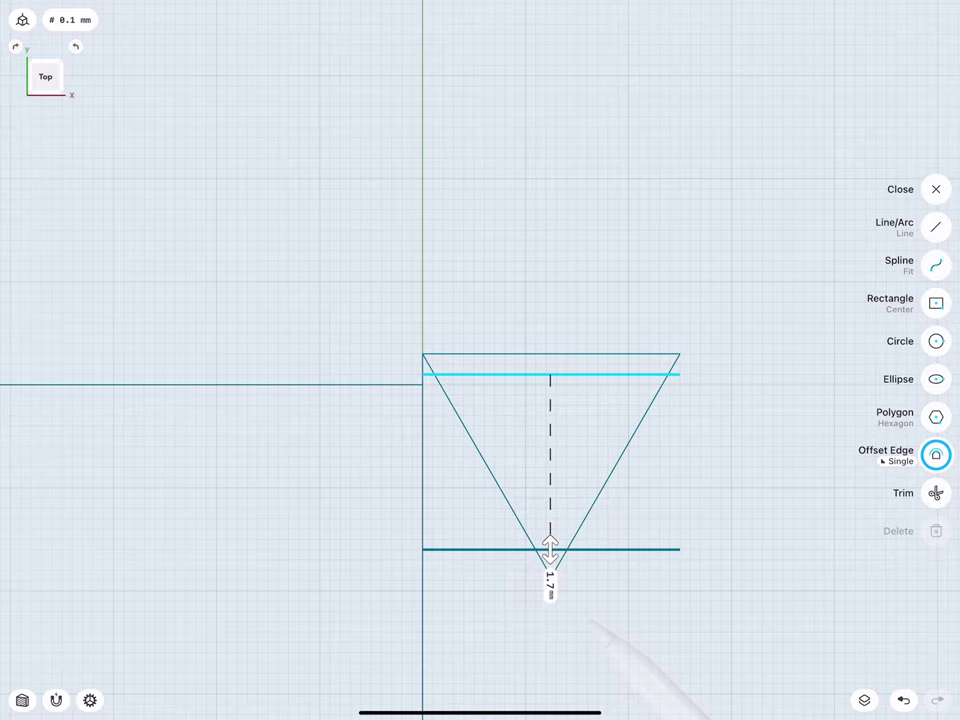
{"action": "left_click", "coordinate": [936, 227]}
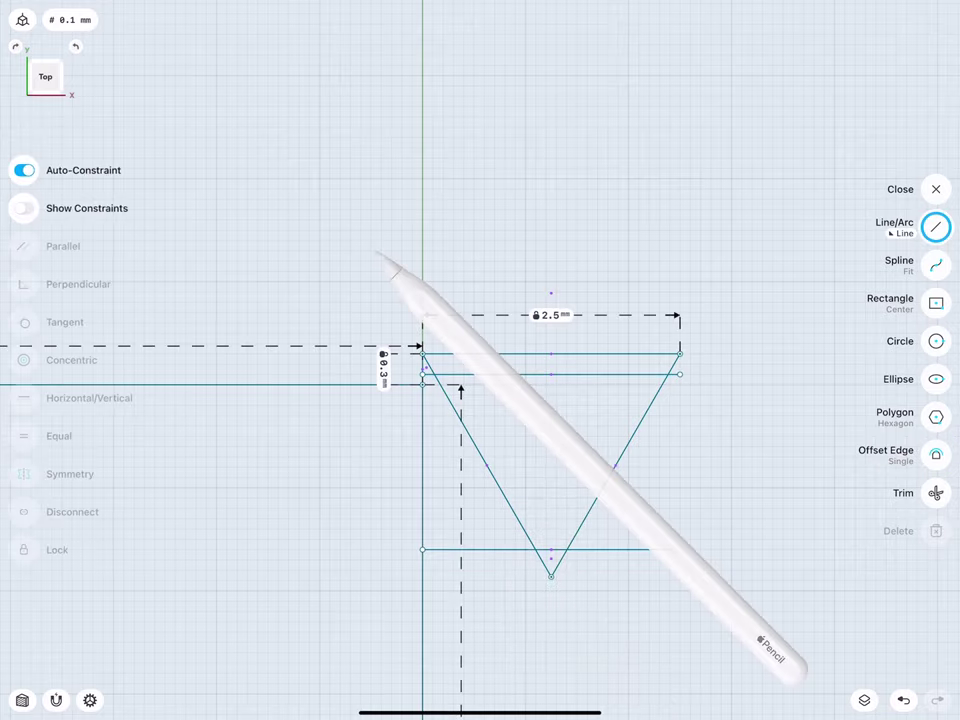
- Exit the sketch tools and adjust the view to show the whole profile
{"action": "scroll", "coordinate": [383, 400], "scroll_direction": "down", "scroll_amount": 5}
{"action": "scroll", "coordinate": [383, 400], "scroll_direction": "down", "scroll_amount": 2}
{"action": "middle_click_drag", "start_coordinate": [383, 399], "coordinate": [434, 430]}
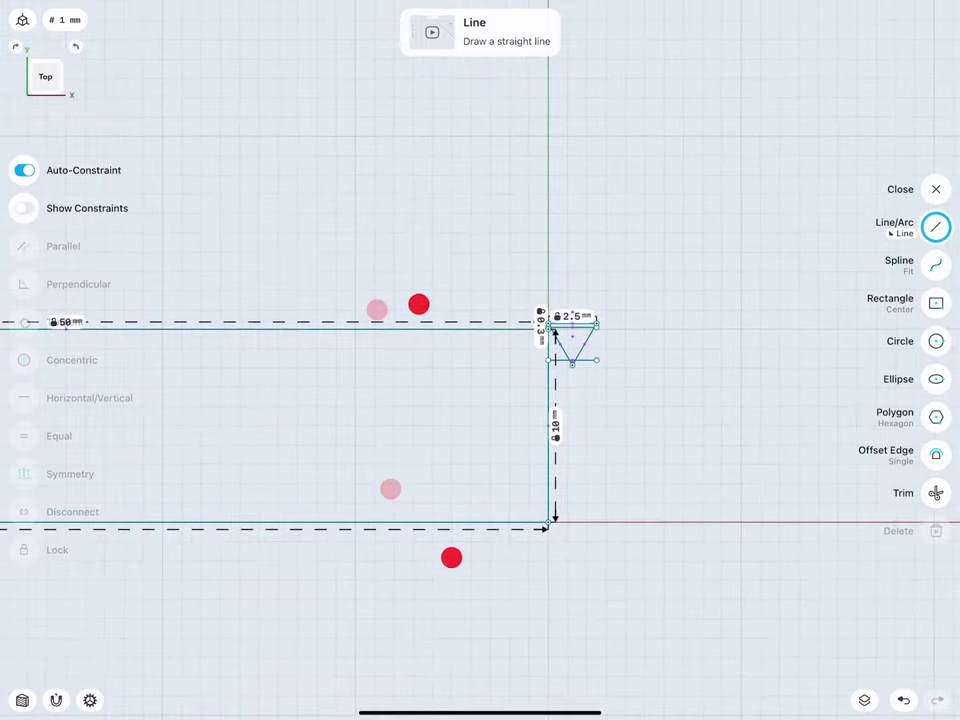
{"action": "left_click", "coordinate": [936, 189]}
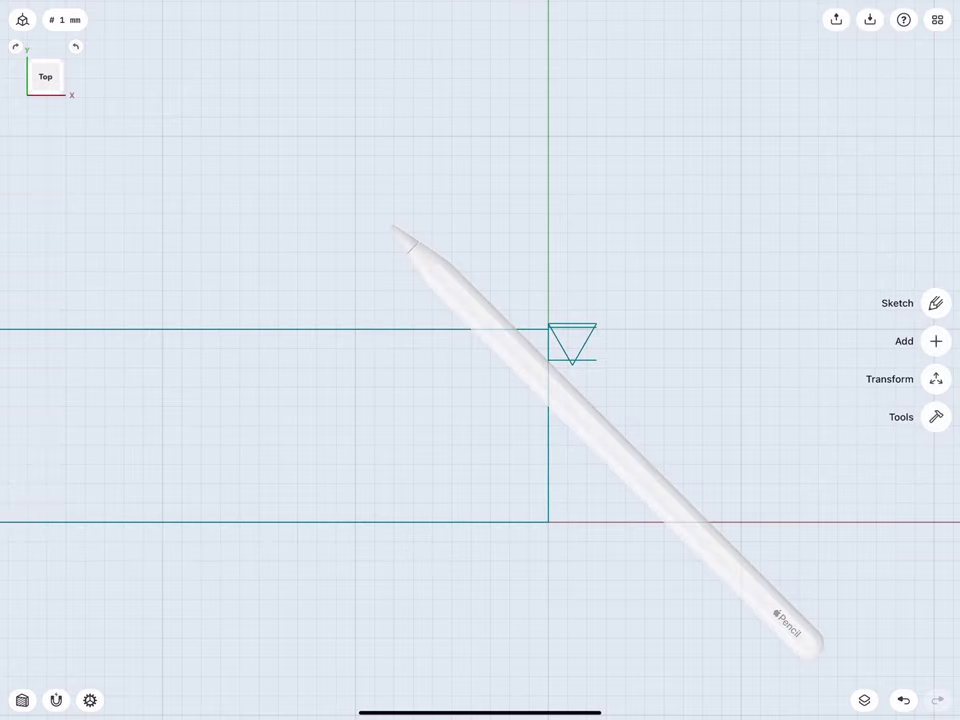
{"action": "scroll", "coordinate": [470, 380], "scroll_direction": "up", "scroll_amount": 5}
{"action": "scroll", "coordinate": [446, 394], "scroll_direction": "up", "scroll_amount": 2}
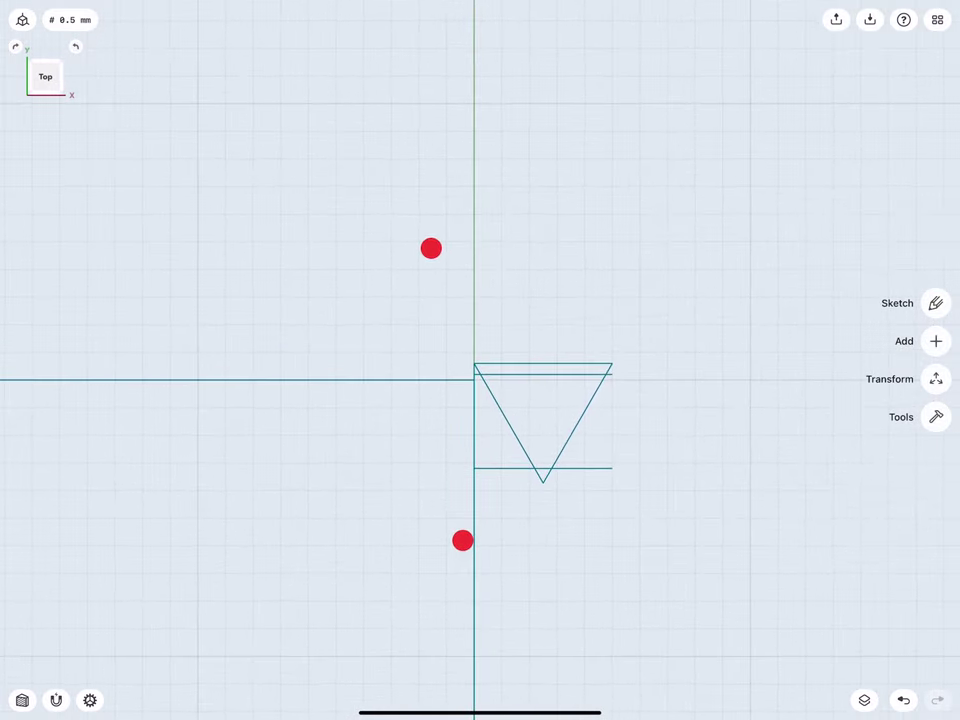
- Trim the offset line's excess outside the triangle, leaving a small flat near the tip
{"action": "left_click", "coordinate": [936, 303]}
{"action": "left_click", "coordinate": [936, 493]}
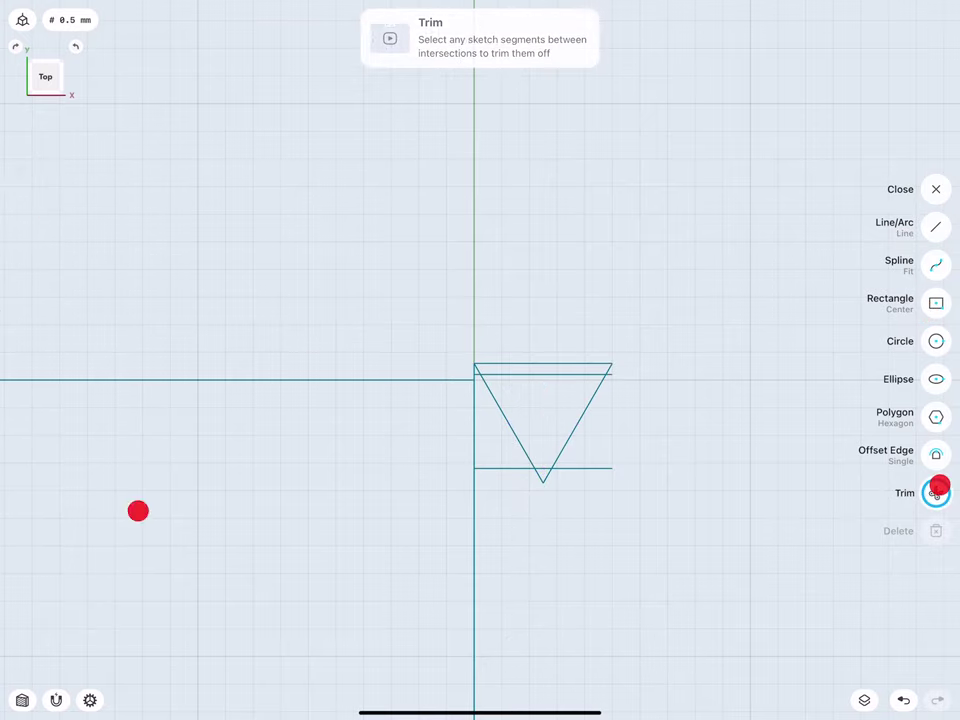
{"action": "left_click", "coordinate": [583, 467]}
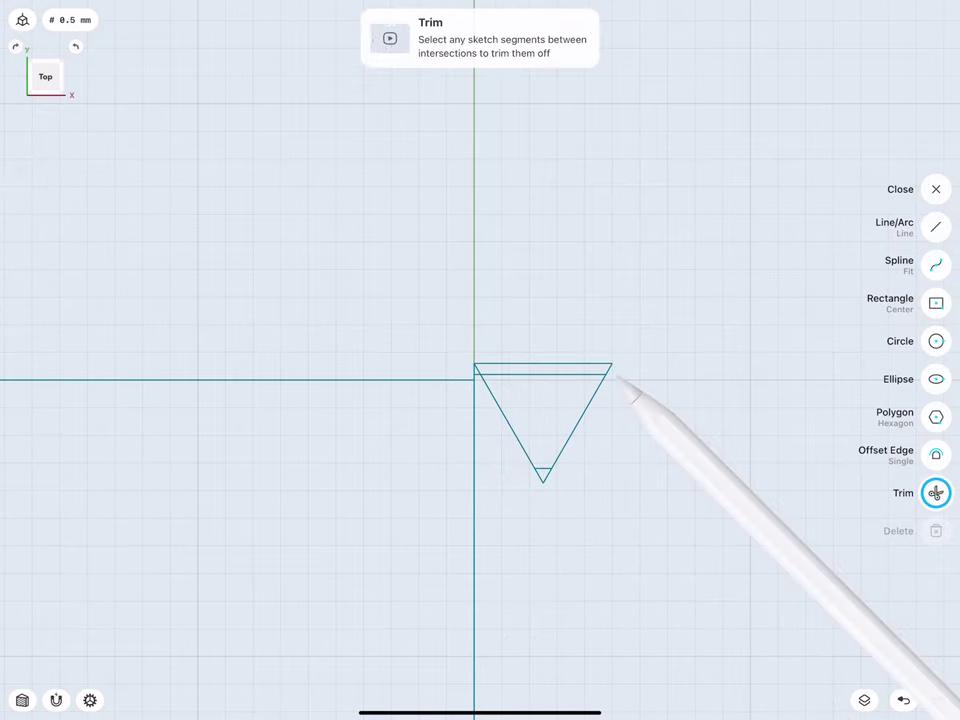
{"action": "scroll", "coordinate": [501, 418], "scroll_direction": "up", "scroll_amount": 5}
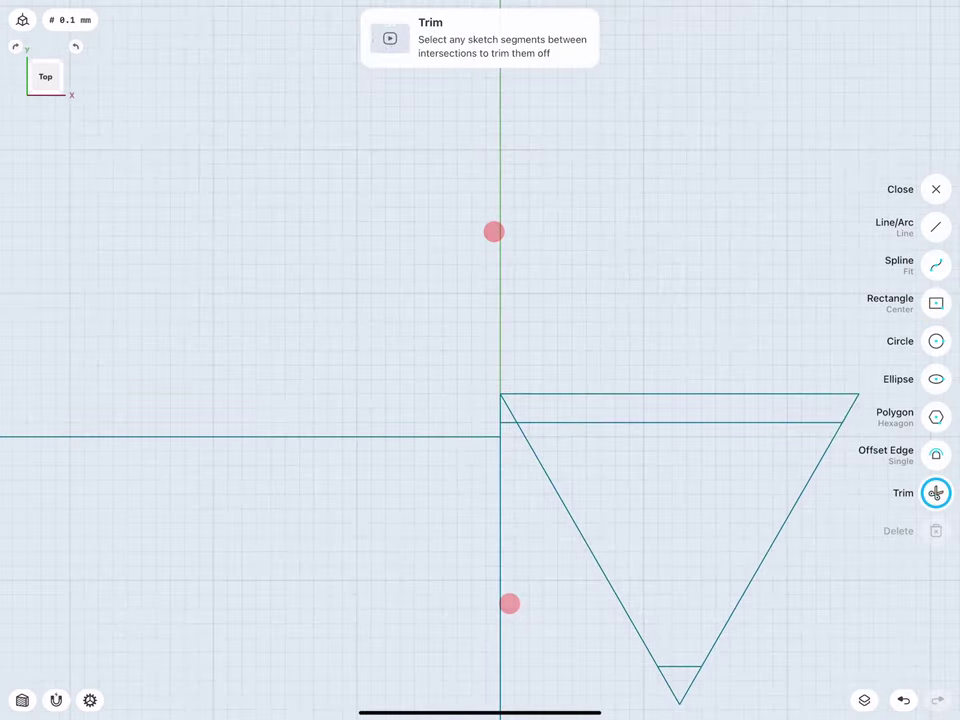
{"action": "left_click", "coordinate": [515, 435]}
{"action": "scroll", "coordinate": [460, 400], "scroll_direction": "down", "scroll_amount": 4}
{"action": "scroll", "coordinate": [460, 400], "scroll_direction": "down", "scroll_amount": 4}
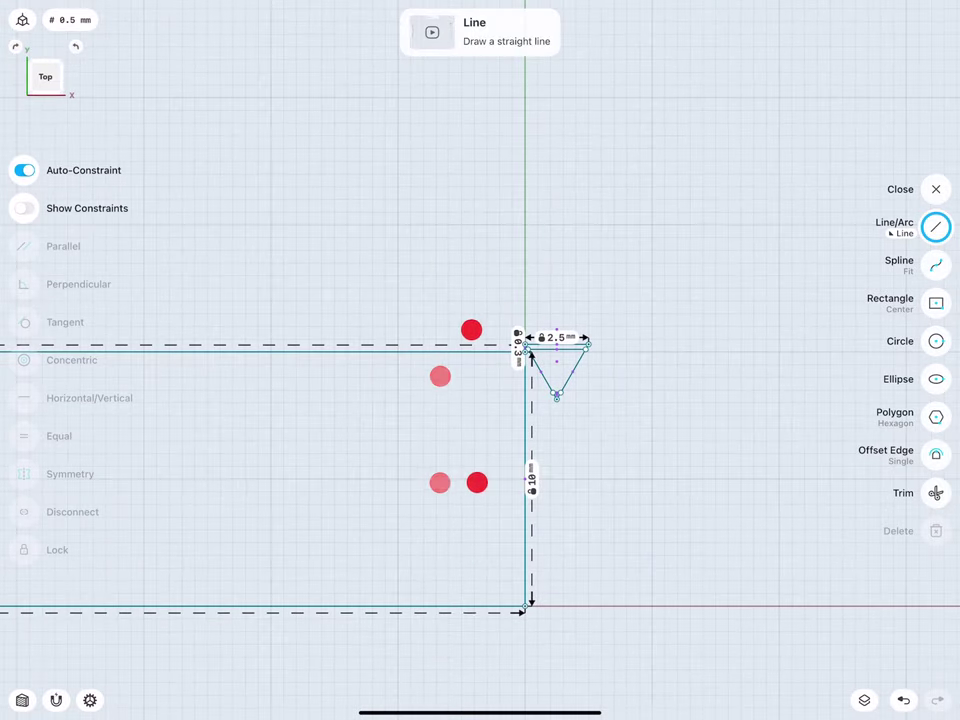
{"action": "left_click", "coordinate": [936, 189]}
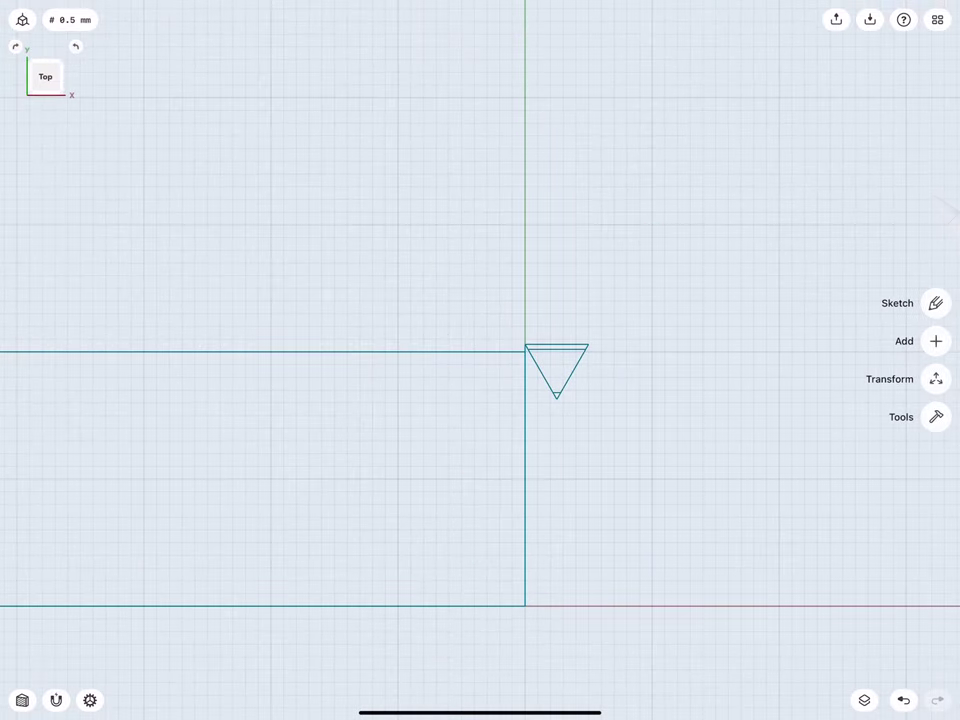
{"action": "scroll", "coordinate": [399, 437], "scroll_direction": "down", "scroll_amount": 3}
{"action": "scroll", "coordinate": [505, 428], "scroll_direction": "down", "scroll_amount": 2}
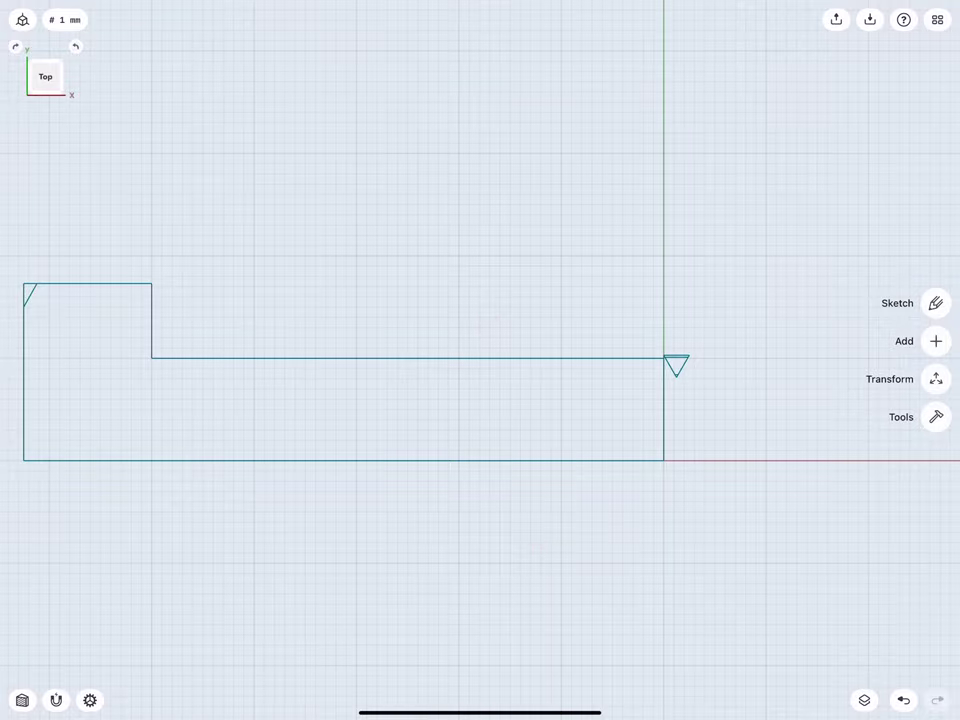
- Revolve the bolt profile 360° around its bottom edge into a solid bolt with head and shank
{"action": "mouse_move", "coordinate": [291, 281]}
{"action": "middle_mouse_down"}
{"action": "mouse_move", "coordinate": [379, 354]}
{"action": "mouse_move", "coordinate": [306, 229]}
{"action": "mouse_move", "coordinate": [426, 391]}
{"action": "mouse_move", "coordinate": [361, 359]}
{"action": "middle_mouse_up"}
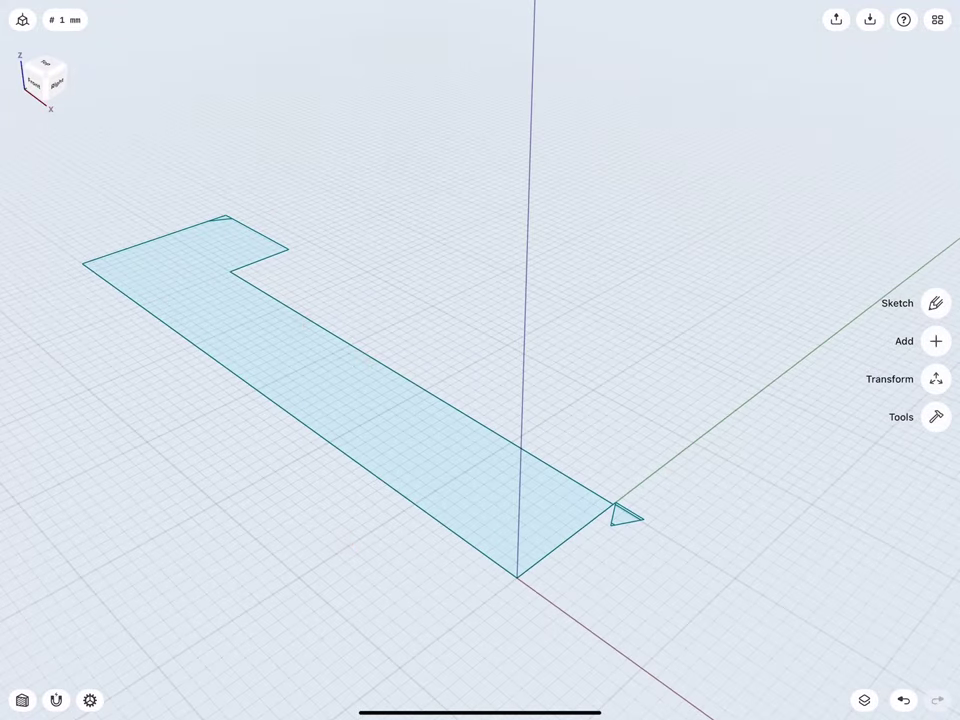
{"action": "left_click", "coordinate": [435, 467]}
{"action": "left_click", "coordinate": [456, 532]}
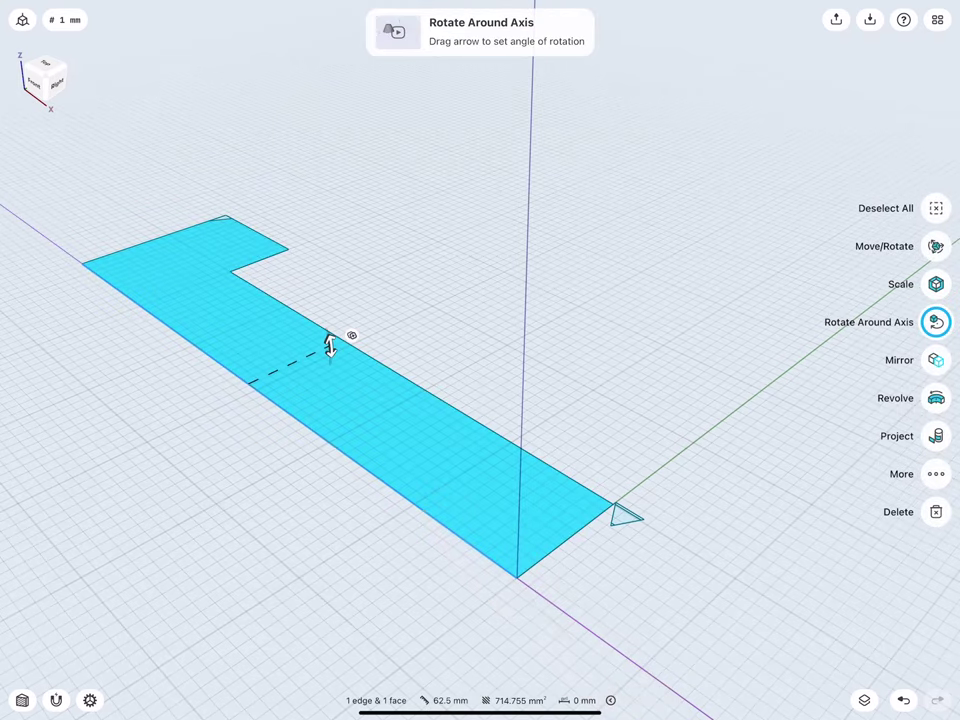
{"action": "left_click", "coordinate": [936, 398]}
{"action": "scroll", "coordinate": [405, 423], "scroll_direction": "down", "scroll_amount": 3}
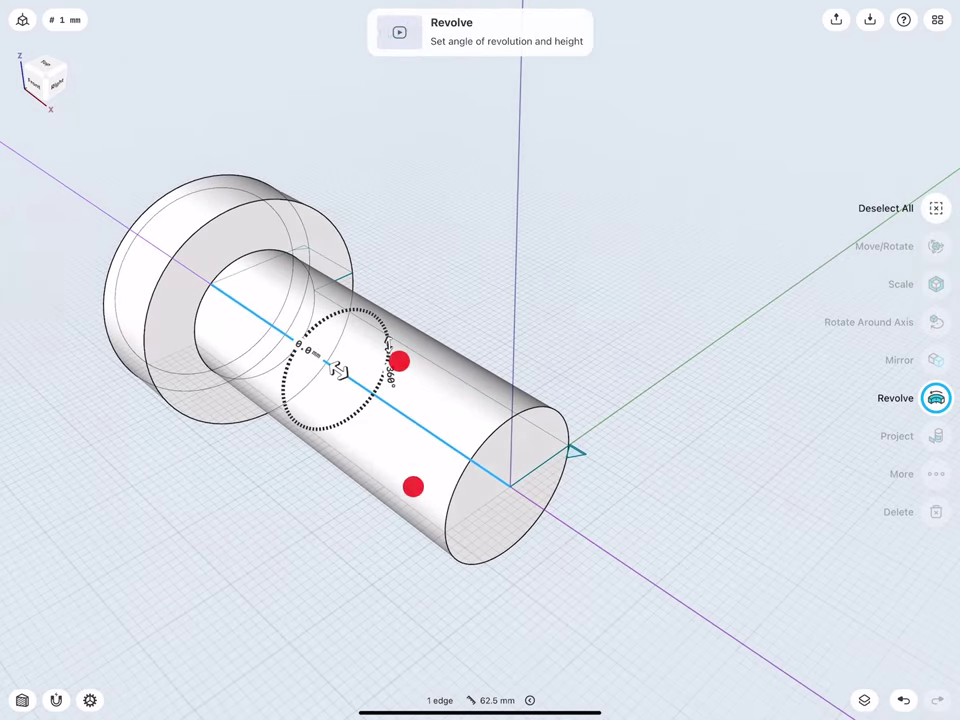
{"action": "left_click", "coordinate": [405, 523]}
{"action": "scroll", "coordinate": [400, 425], "scroll_direction": "up", "scroll_amount": 3}
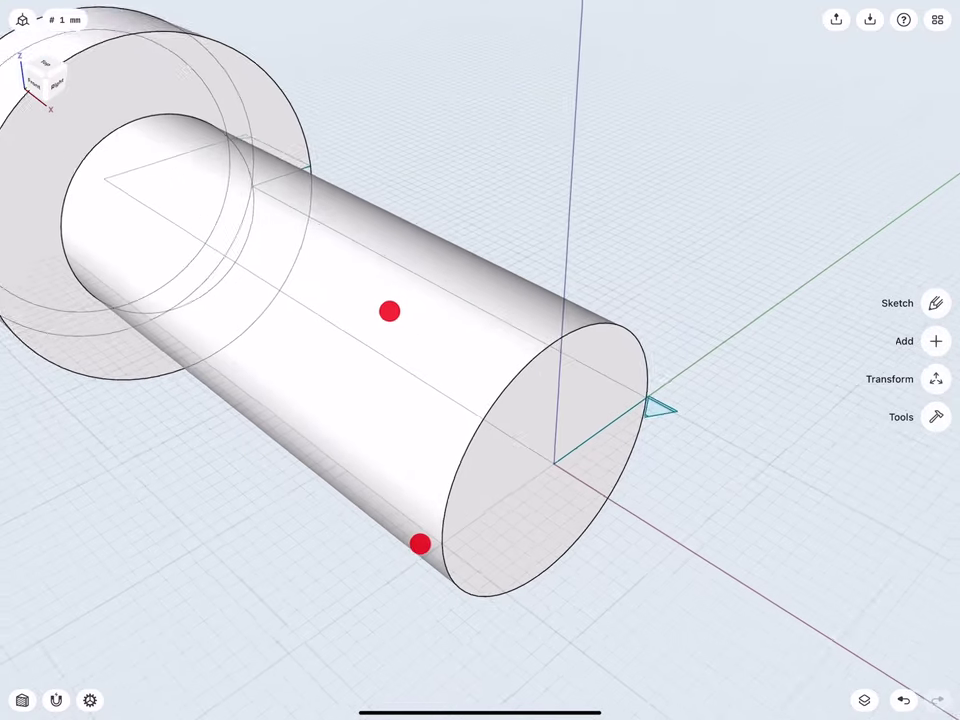
{"action": "scroll", "coordinate": [396, 423], "scroll_direction": "up", "scroll_amount": 3}
- Chamfer the shank's end edge by 2 mm
{"action": "left_click", "coordinate": [435, 523]}
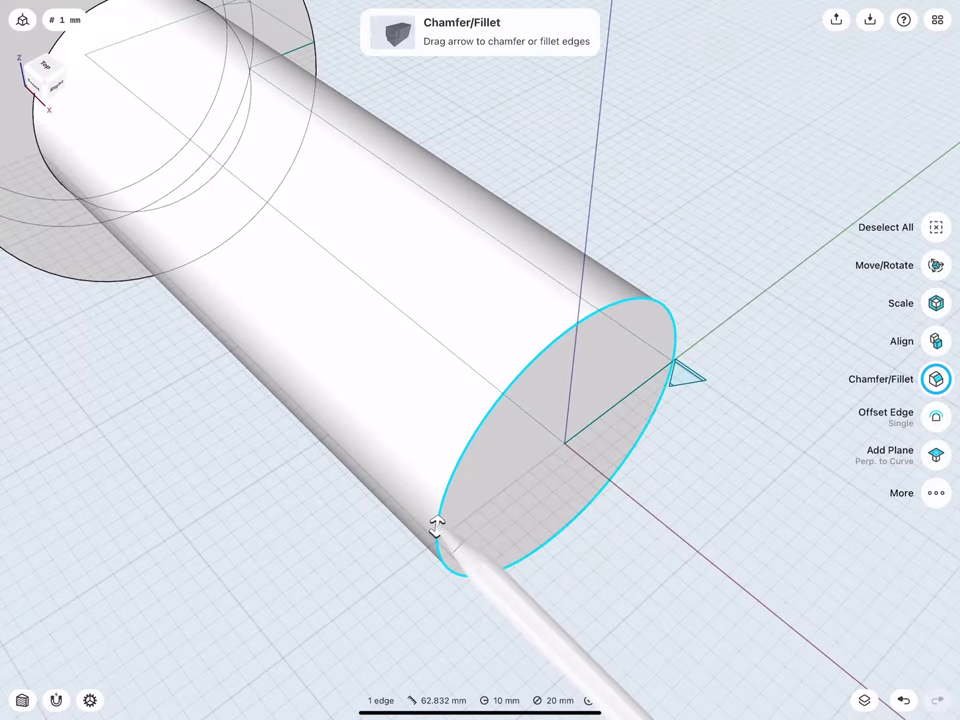
{"action": "left_click_drag", "start_coordinate": [435, 522], "coordinate": [438, 520]}
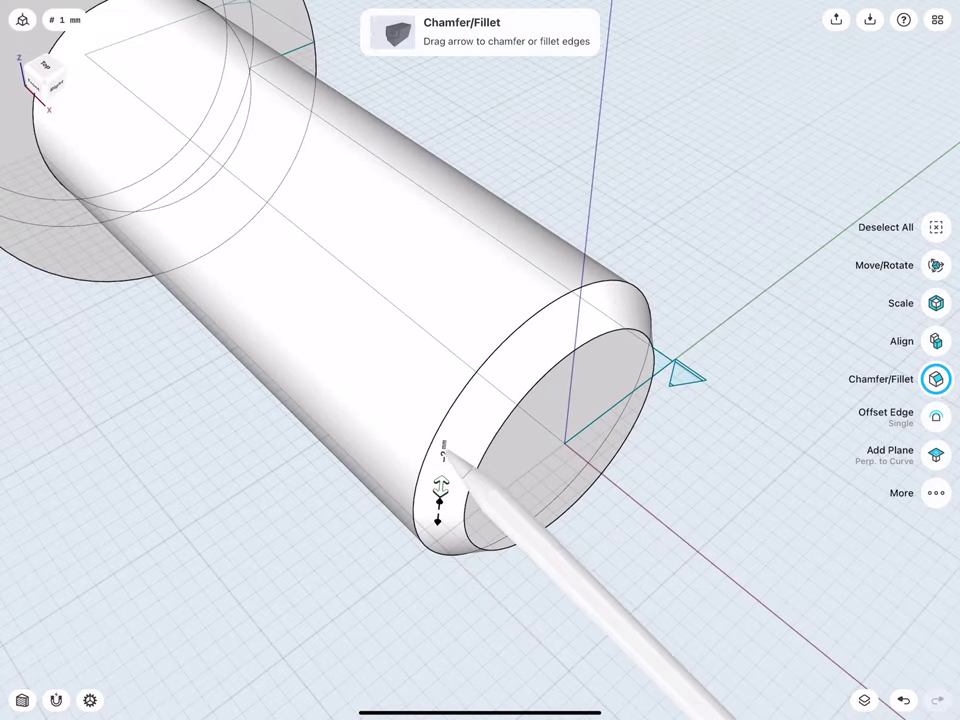
{"action": "left_click", "coordinate": [443, 452]}
{"action": "left_click", "coordinate": [486, 487]}
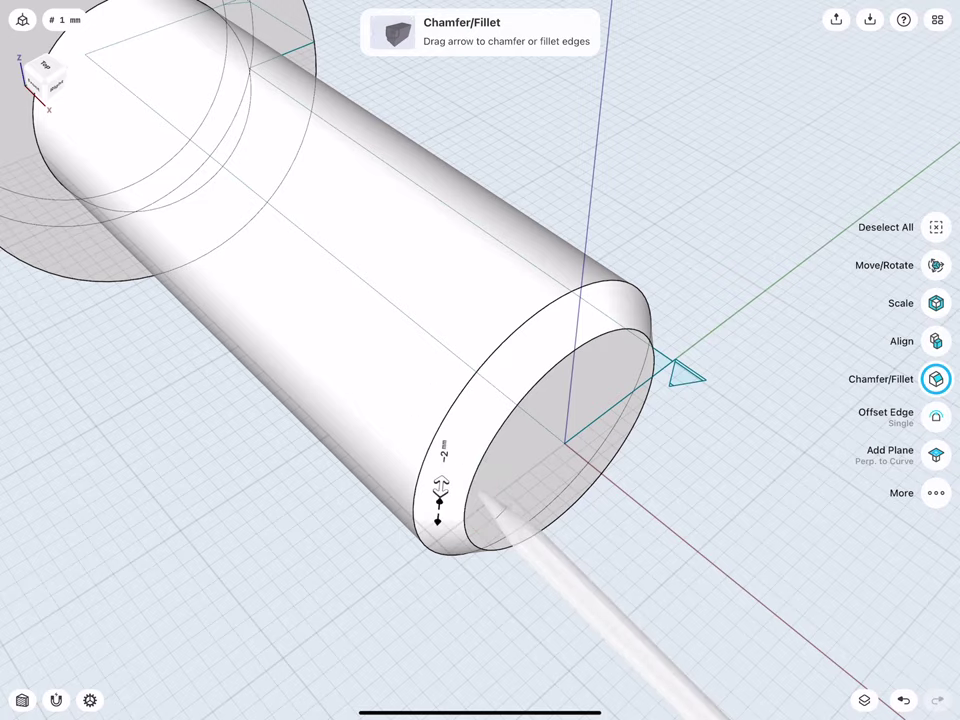
{"action": "left_click", "coordinate": [340, 560]}
{"action": "scroll", "coordinate": [483, 388], "scroll_direction": "up", "scroll_amount": 3}
{"action": "scroll", "coordinate": [483, 388], "scroll_direction": "up", "scroll_amount": 3}
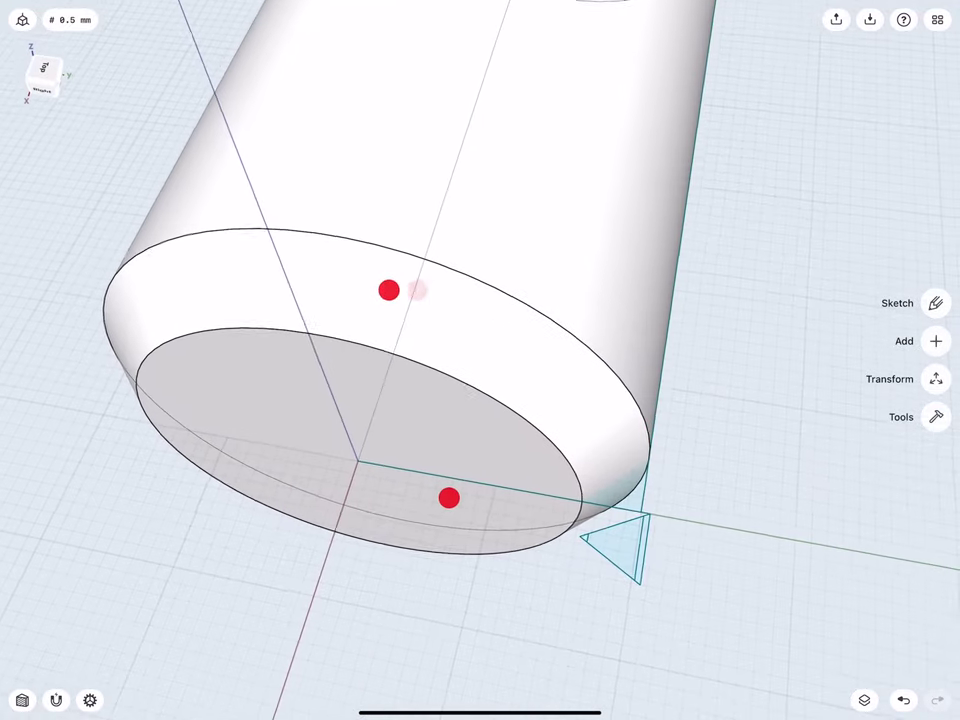
{"action": "scroll", "coordinate": [420, 392], "scroll_direction": "up", "scroll_amount": 2}
- Start revolving the triangular thread profile around the shank axis
{"action": "left_click", "coordinate": [578, 545]}
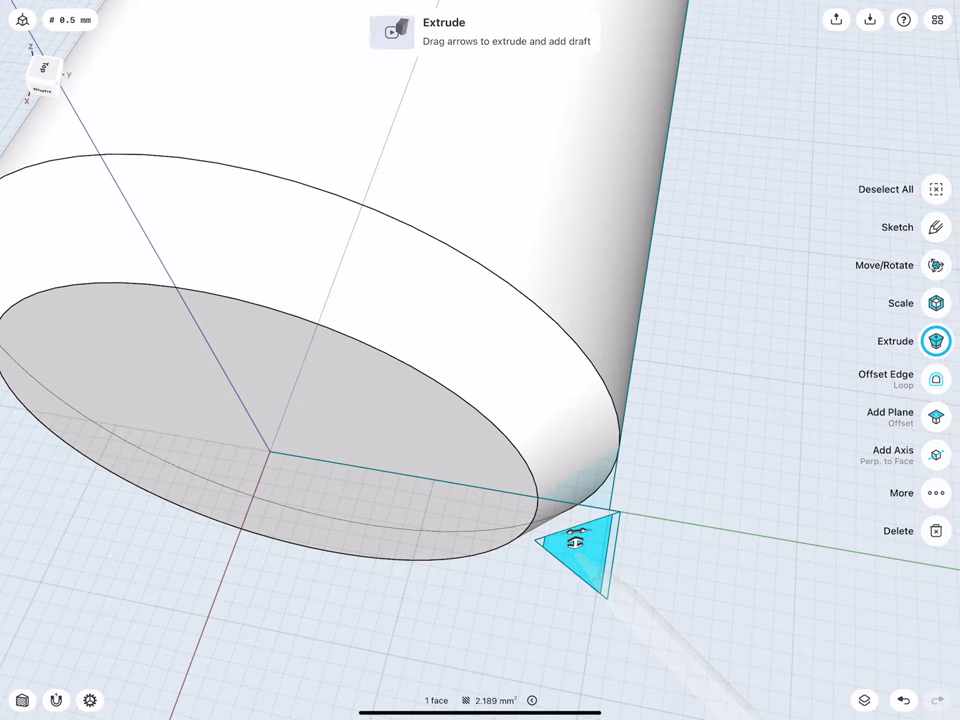
{"action": "scroll", "coordinate": [334, 431], "scroll_direction": "down", "scroll_amount": 2}
{"action": "left_click", "coordinate": [316, 548]}
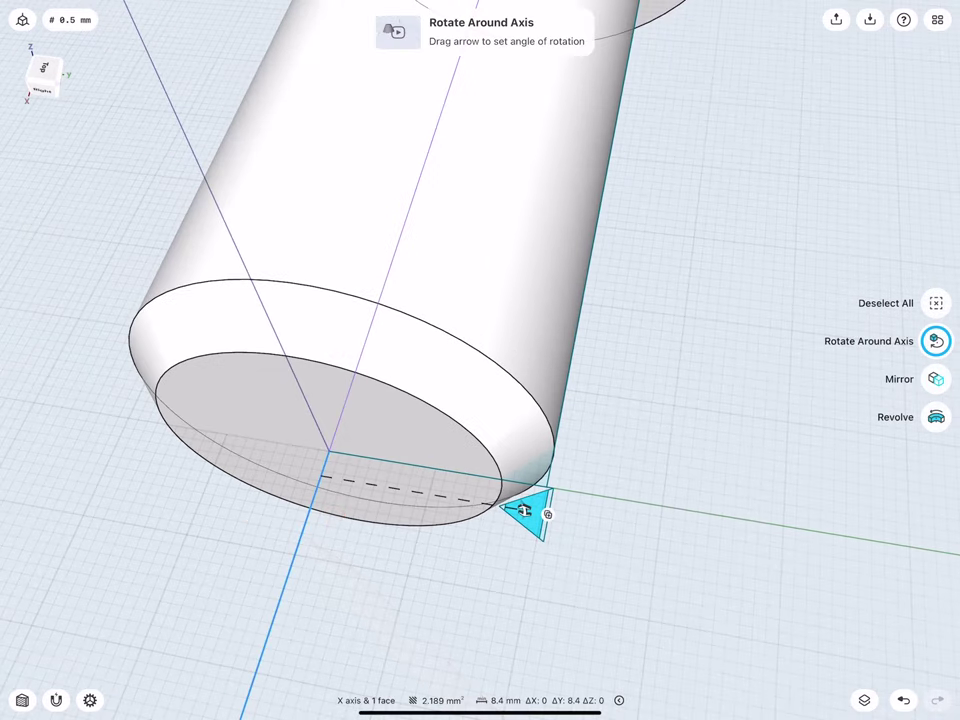
{"action": "left_click", "coordinate": [922, 421]}
{"action": "scroll", "coordinate": [346, 528], "scroll_direction": "down", "scroll_amount": 3}
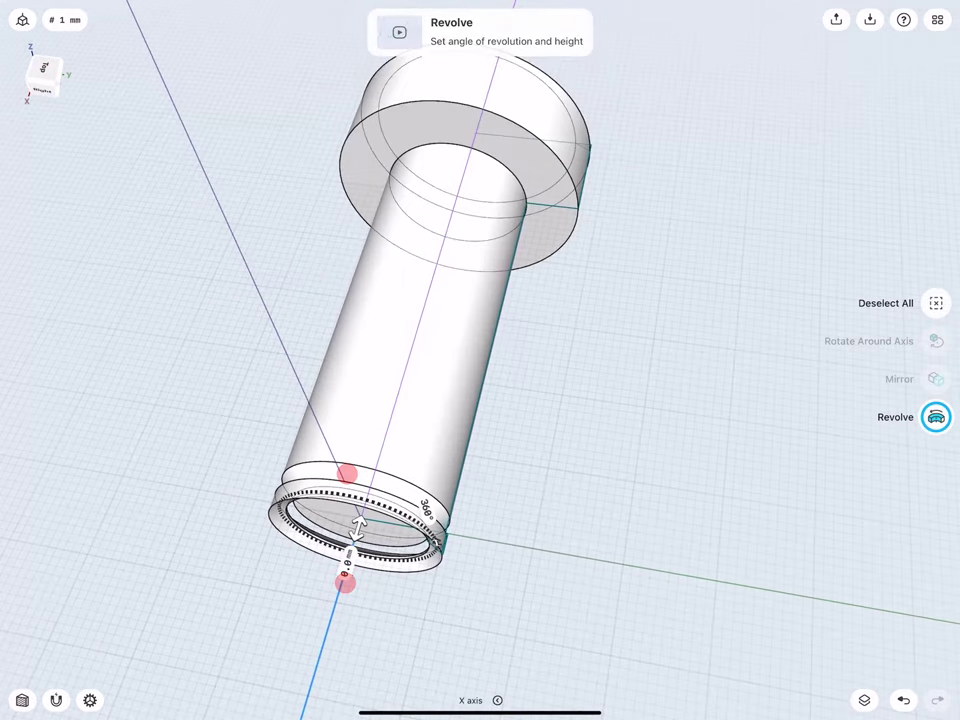
- Set the revolve's helical sweep height to -50 mm along the shank
{"action": "left_click_drag", "start_coordinate": [357, 527], "coordinate": [448, 227]}
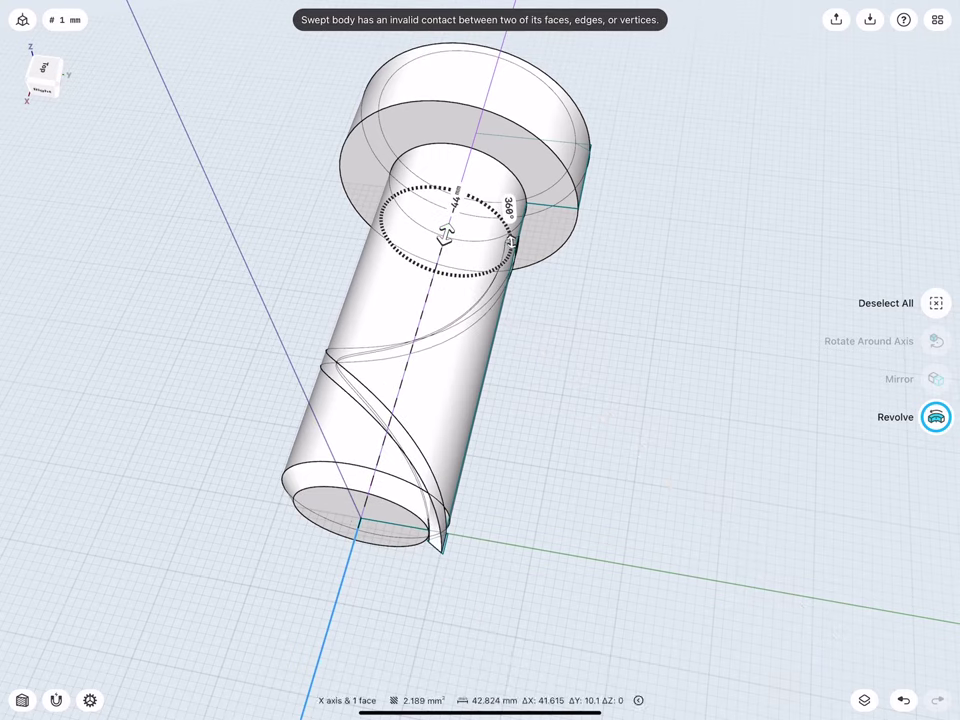
{"action": "left_click", "coordinate": [480, 215]}
{"action": "left_click", "coordinate": [443, 208]}
{"action": "left_click", "coordinate": [446, 261]}
{"action": "left_click", "coordinate": [497, 230]}
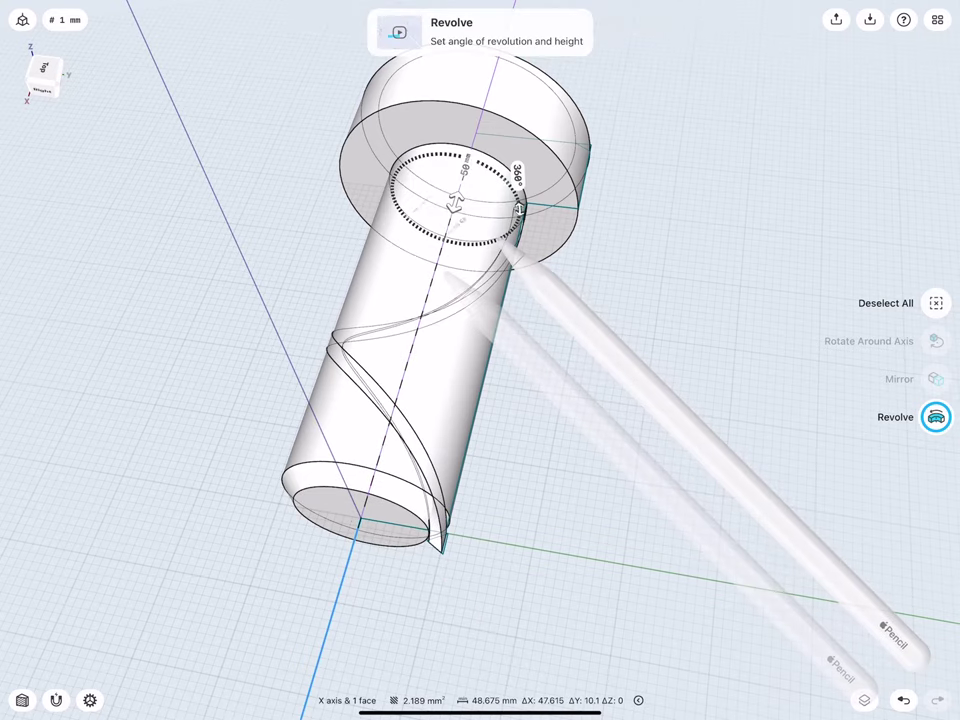
- Set the helical sweep angle to 690°
{"action": "left_click_drag", "start_coordinate": [518, 205], "coordinate": [524, 207]}
{"action": "left_click", "coordinate": [526, 209]}
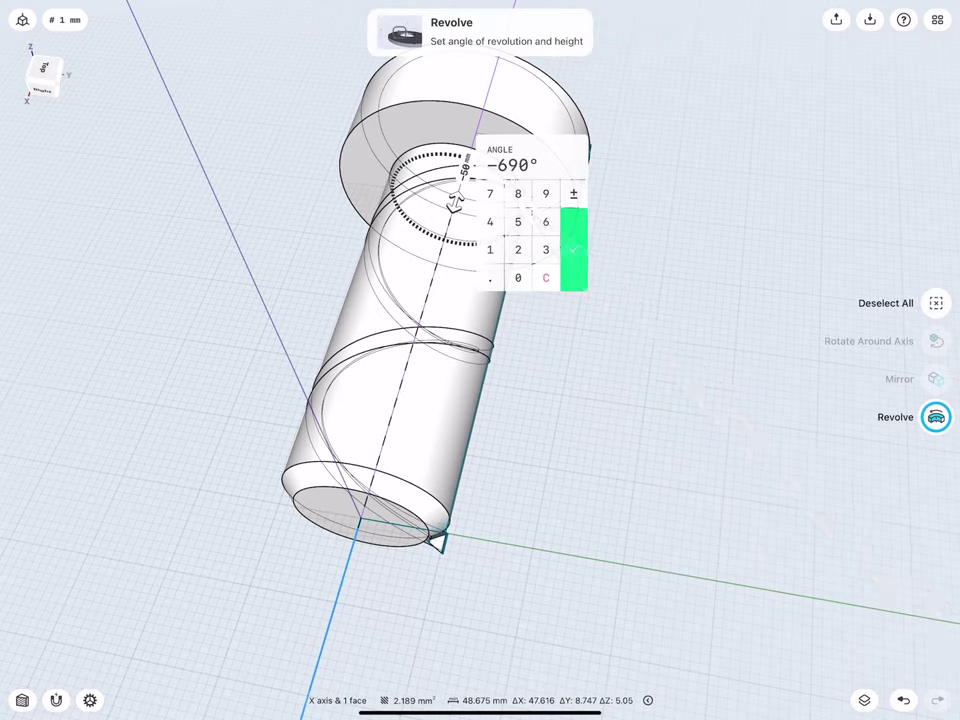
{"action": "left_click", "coordinate": [573, 193]}
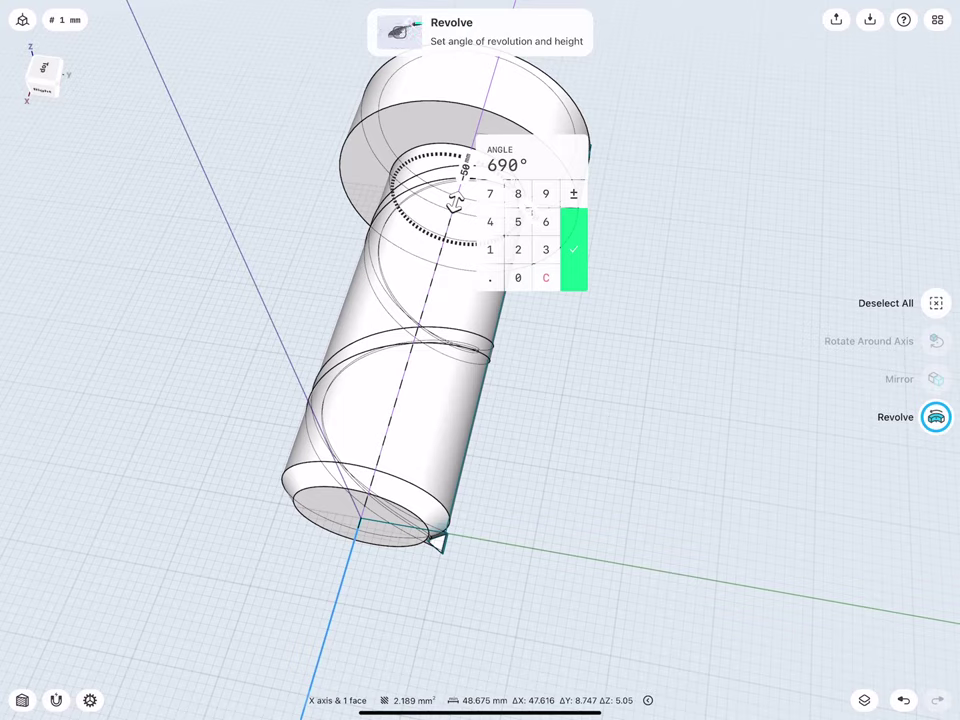
- Enter a 7,200° revolve angle for the thread profile and inspect the resulting helix
{"action": "left_click", "coordinate": [490, 193]}
{"action": "left_click", "coordinate": [518, 249]}
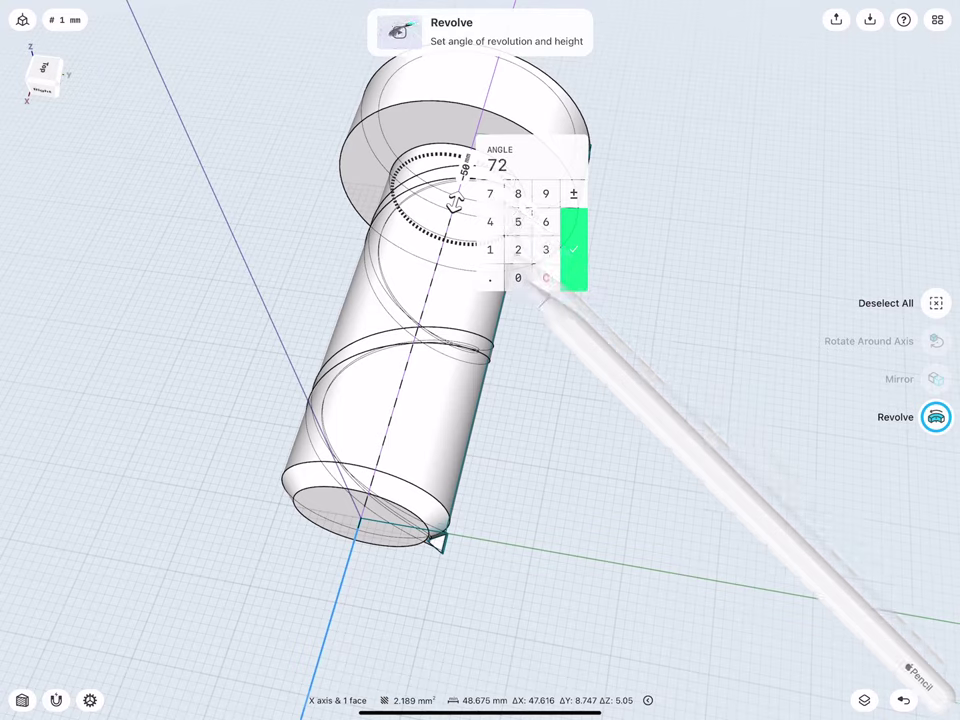
{"action": "left_click", "coordinate": [573, 249]}
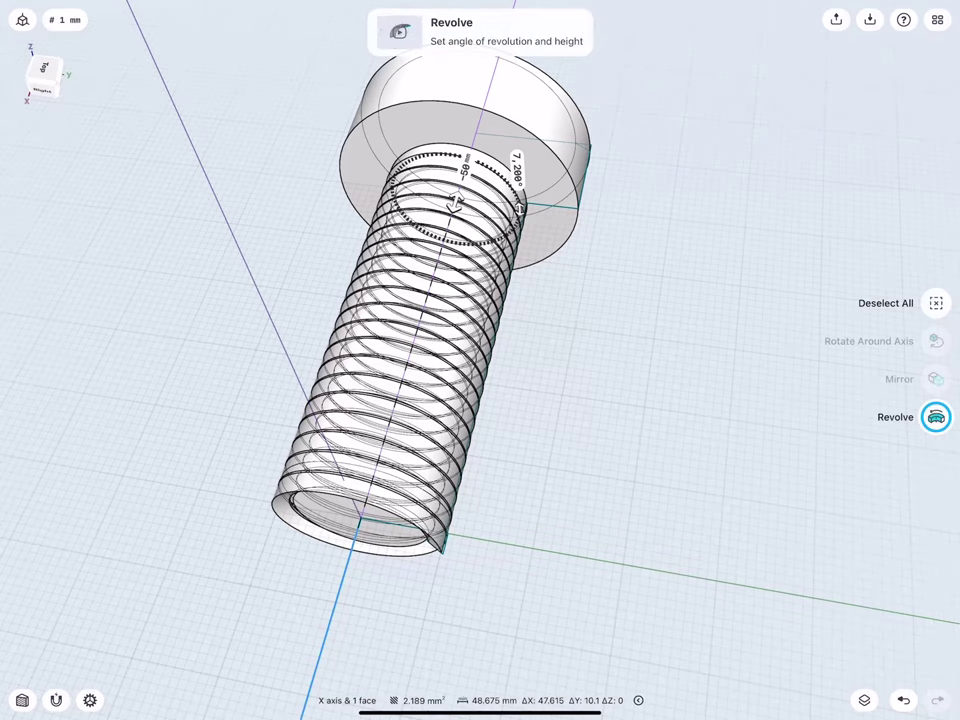
{"action": "scroll", "coordinate": [369, 378], "scroll_direction": "up", "scroll_amount": 3}
{"action": "scroll", "coordinate": [368, 377], "scroll_direction": "up", "scroll_amount": 1}
{"action": "middle_click_drag", "start_coordinate": [258, 399], "coordinate": [168, 276]}
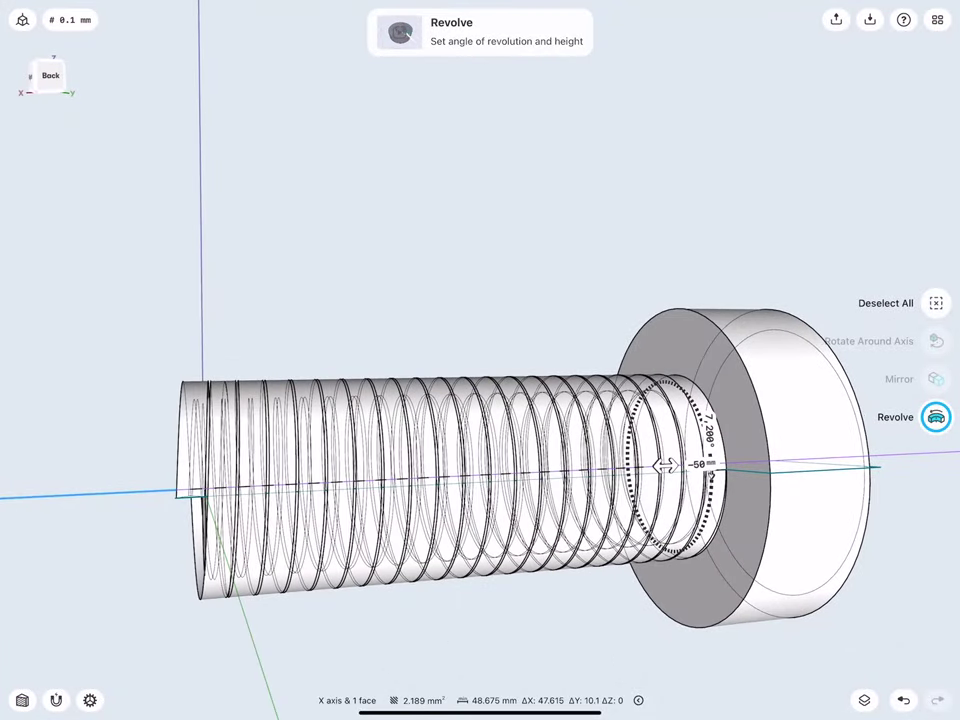
{"action": "middle_click_drag", "start_coordinate": [330, 430], "coordinate": [298, 465]}
{"action": "mouse_move", "coordinate": [316, 381]}
{"action": "middle_mouse_down"}
{"action": "mouse_move", "coordinate": [216, 375]}
{"action": "mouse_move", "coordinate": [204, 398]}
{"action": "middle_mouse_up"}
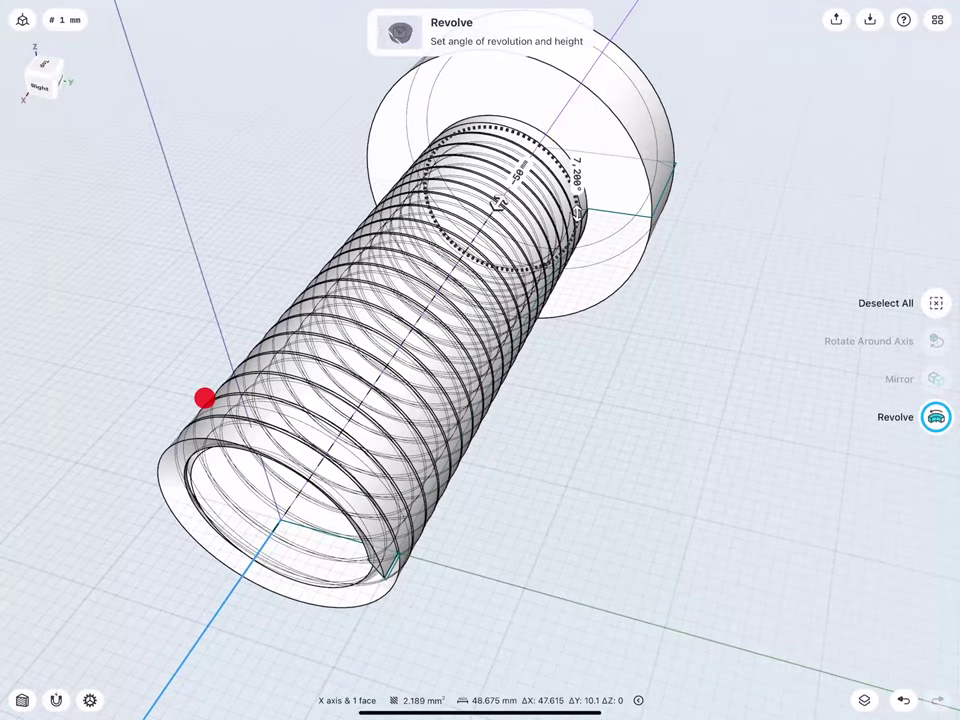
- Reverse the revolve angle to -7,200° so the thread runs along the shank
{"action": "left_click", "coordinate": [575, 186]}
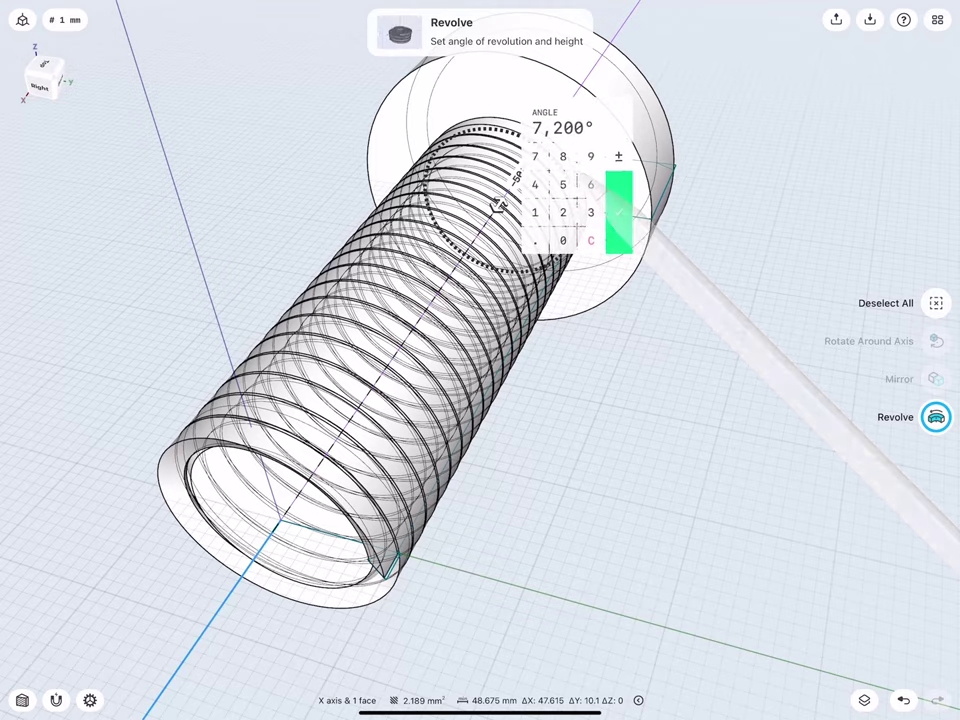
{"action": "left_click", "coordinate": [618, 157]}
{"action": "left_click", "coordinate": [619, 212]}
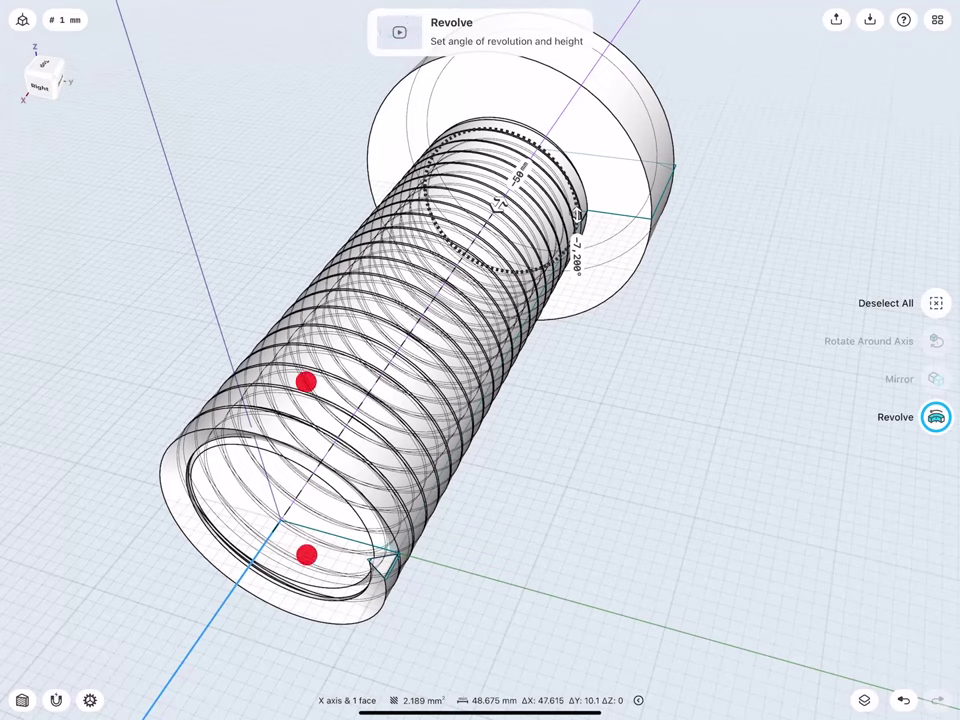
{"action": "middle_click_drag", "start_coordinate": [306, 381], "coordinate": [199, 293]}
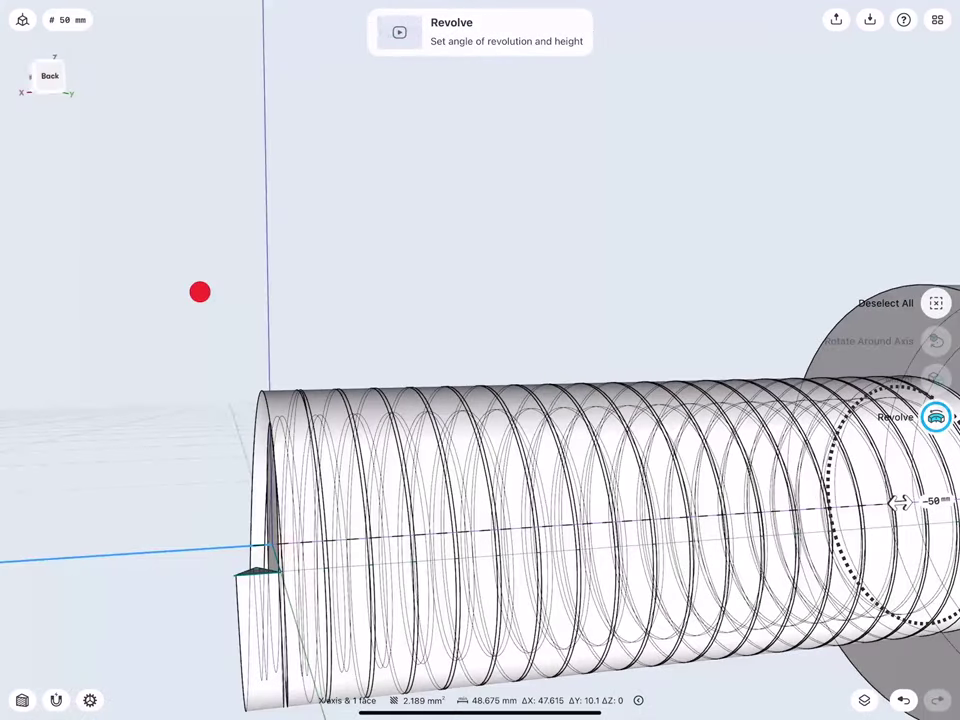
{"action": "scroll", "coordinate": [320, 460], "scroll_direction": "down", "scroll_amount": 3}
{"action": "middle_click_drag", "start_coordinate": [317, 364], "coordinate": [328, 339]}
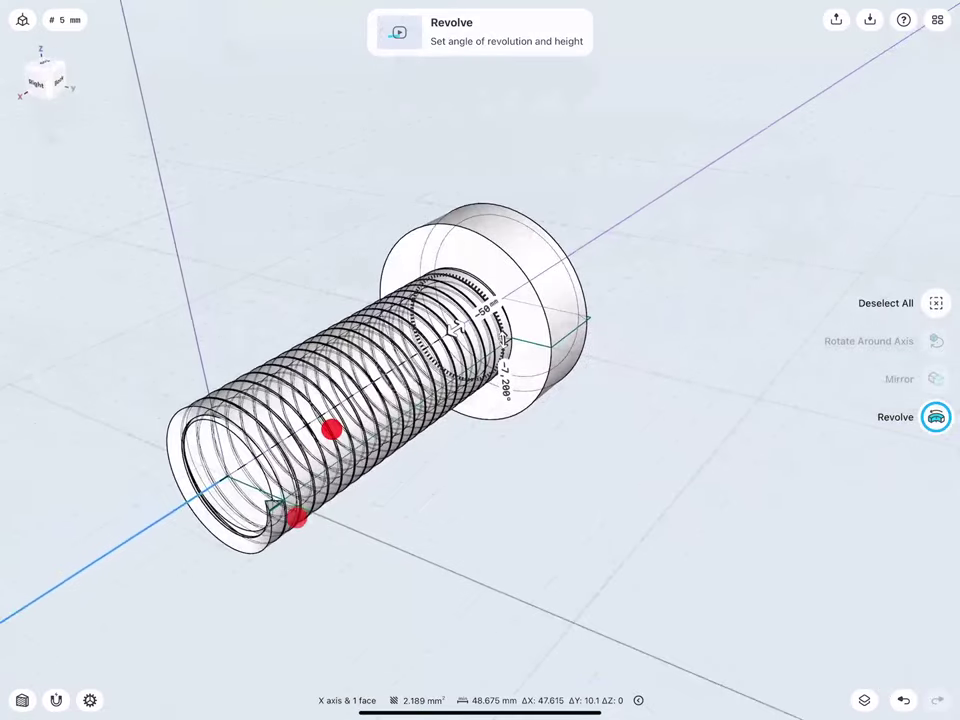
- Commit the helix, then subtract it from the bolt body with Keep Originals set to None
{"action": "left_click", "coordinate": [311, 285]}
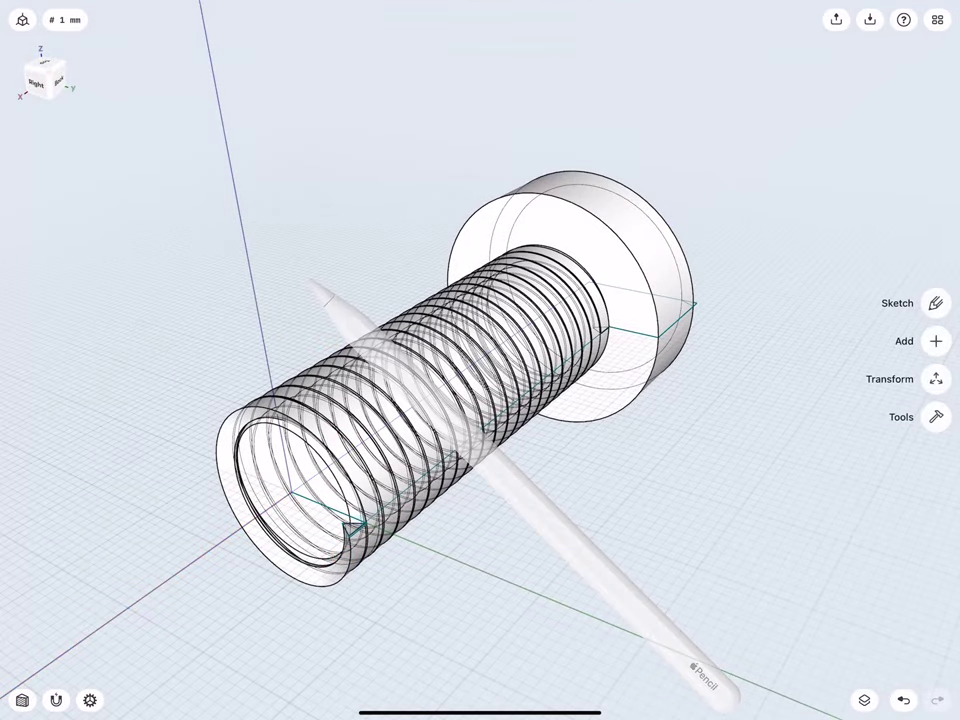
{"action": "scroll", "coordinate": [407, 428], "scroll_direction": "up", "scroll_amount": 2}
{"action": "left_click", "coordinate": [936, 416]}
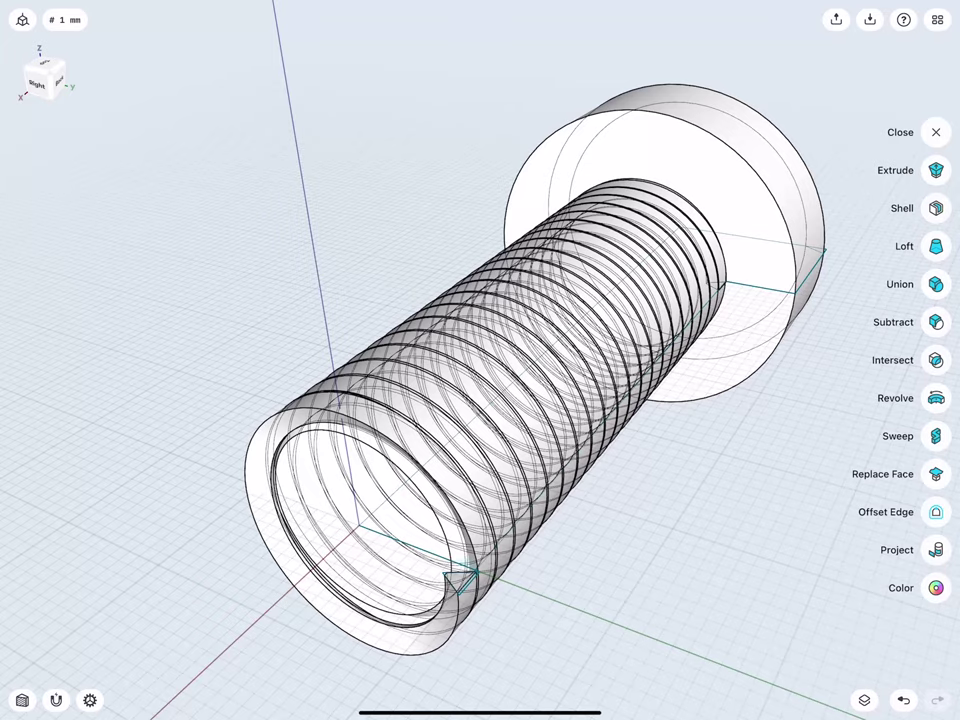
{"action": "left_click", "coordinate": [936, 322]}
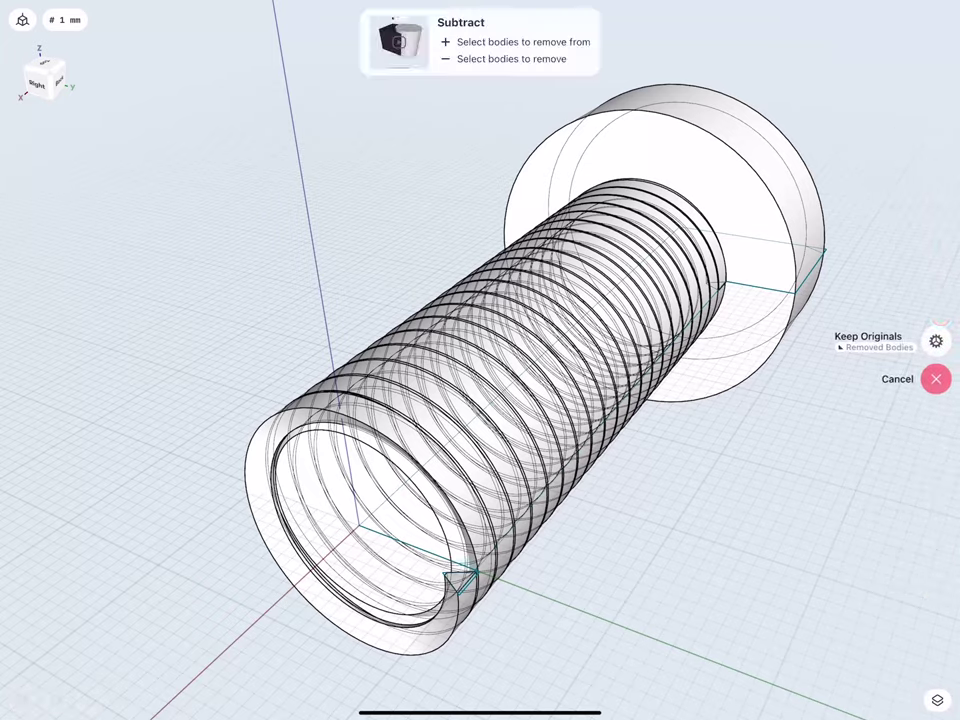
{"action": "left_click", "coordinate": [628, 144]}
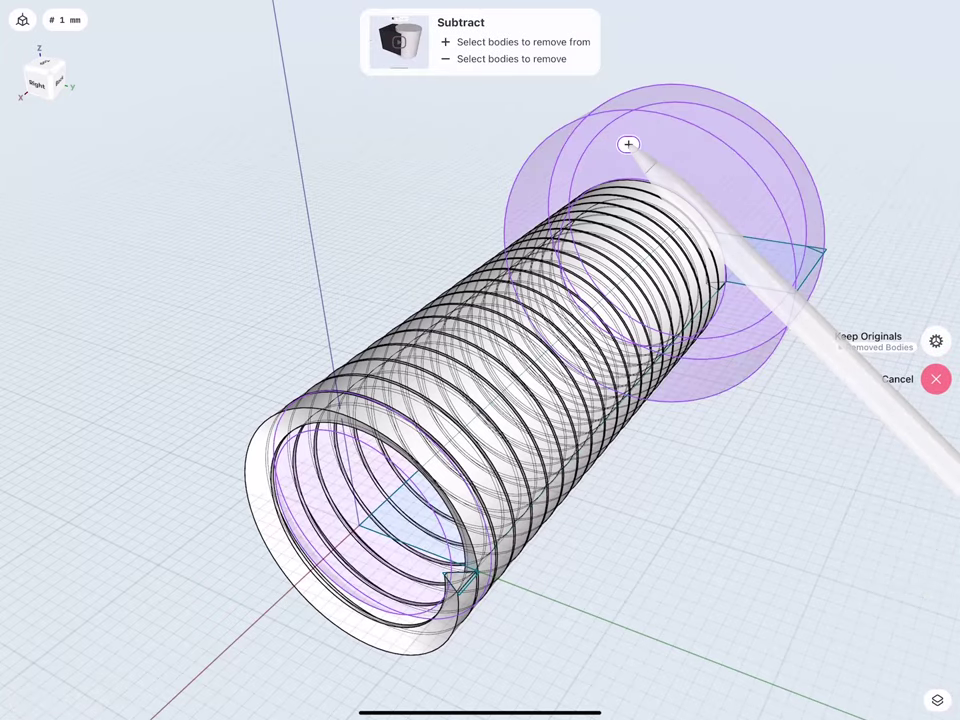
{"action": "left_click", "coordinate": [876, 341]}
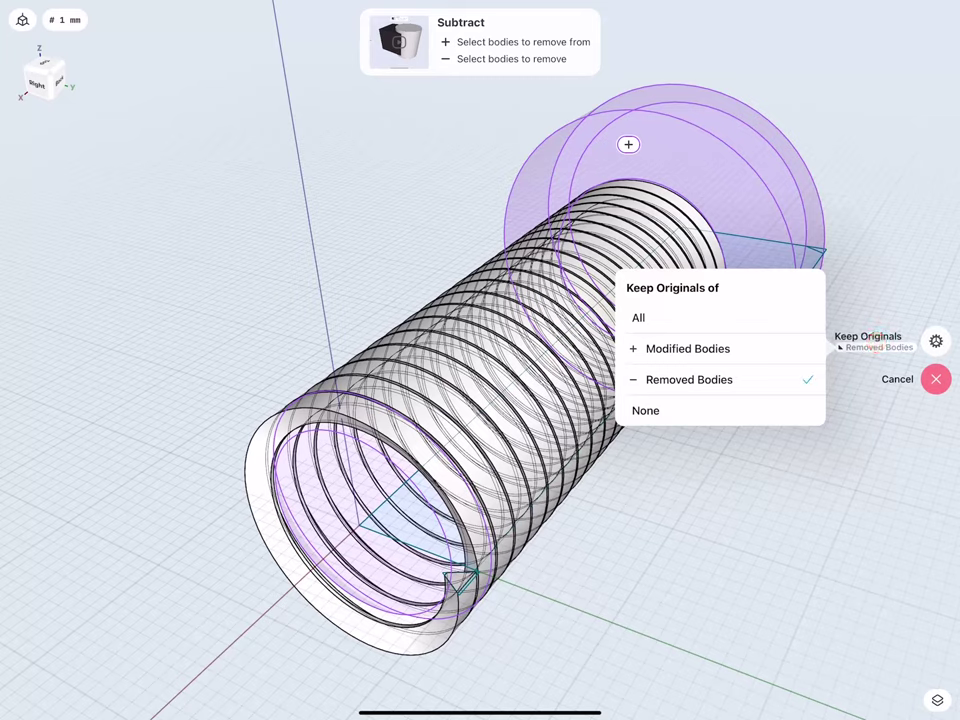
{"action": "left_click", "coordinate": [652, 411]}
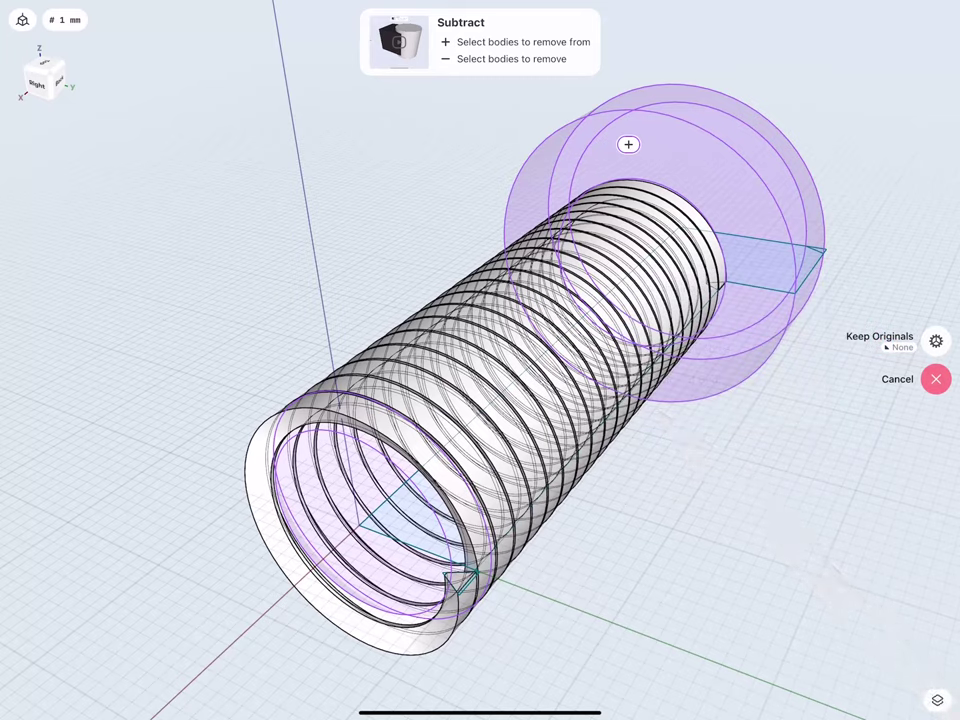
{"action": "left_click", "coordinate": [413, 642]}
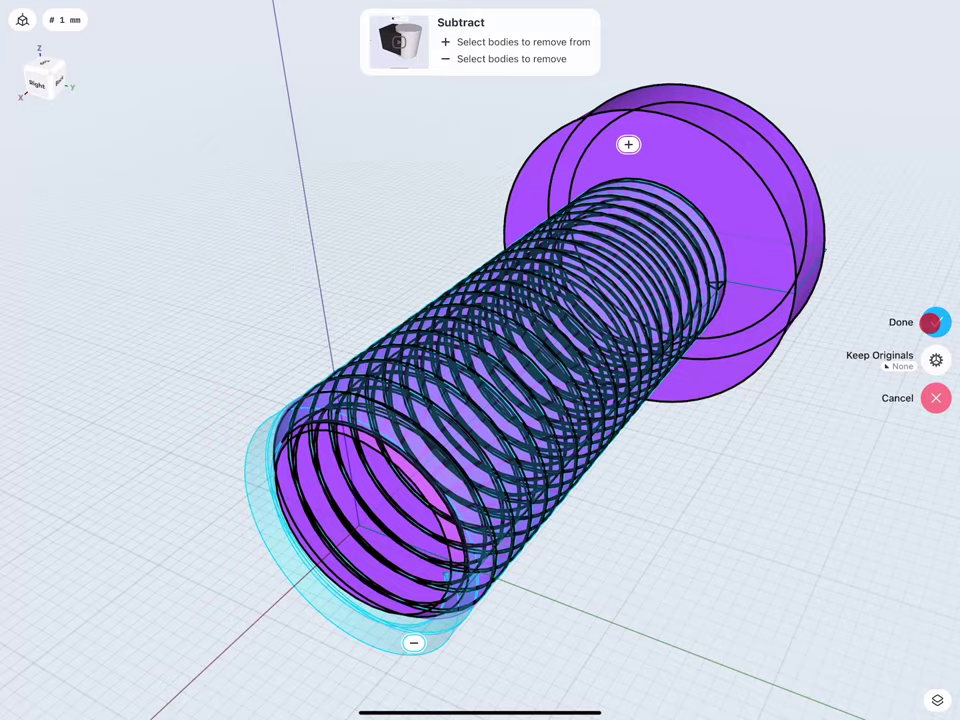
{"action": "left_click", "coordinate": [930, 322]}
{"action": "left_click_drag", "start_coordinate": [386, 364], "coordinate": [281, 360]}
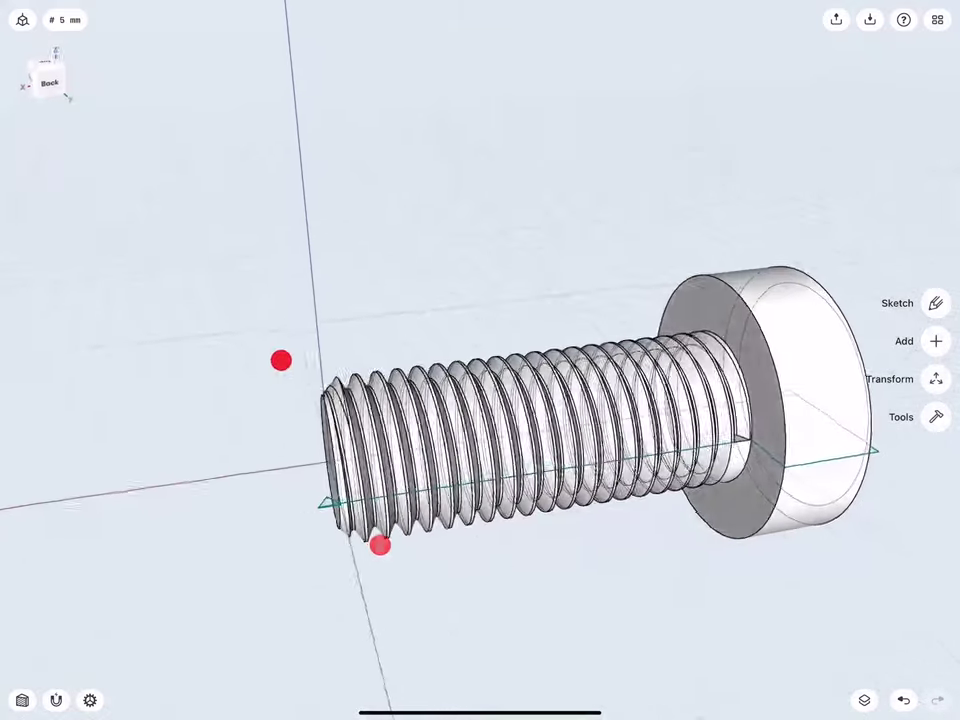
- Extrude the face beside the bolt head -10 mm, then orbit to the threaded end face
{"action": "scroll", "coordinate": [530, 430], "scroll_direction": "up", "scroll_amount": 10}
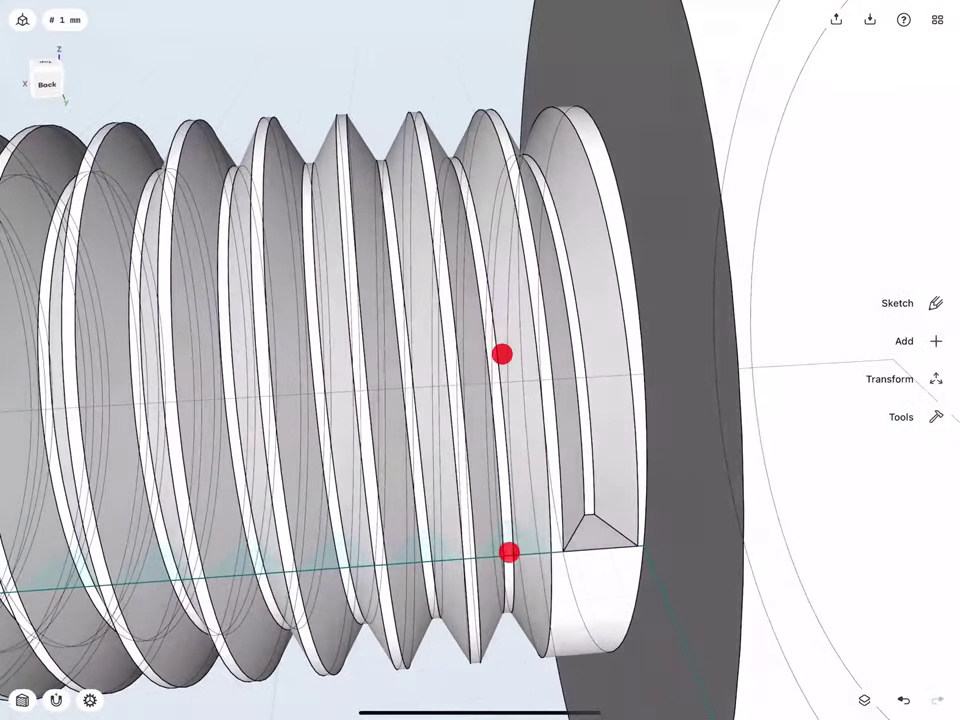
{"action": "left_click", "coordinate": [502, 354]}
{"action": "scroll", "coordinate": [533, 480], "scroll_direction": "down", "scroll_amount": 5}
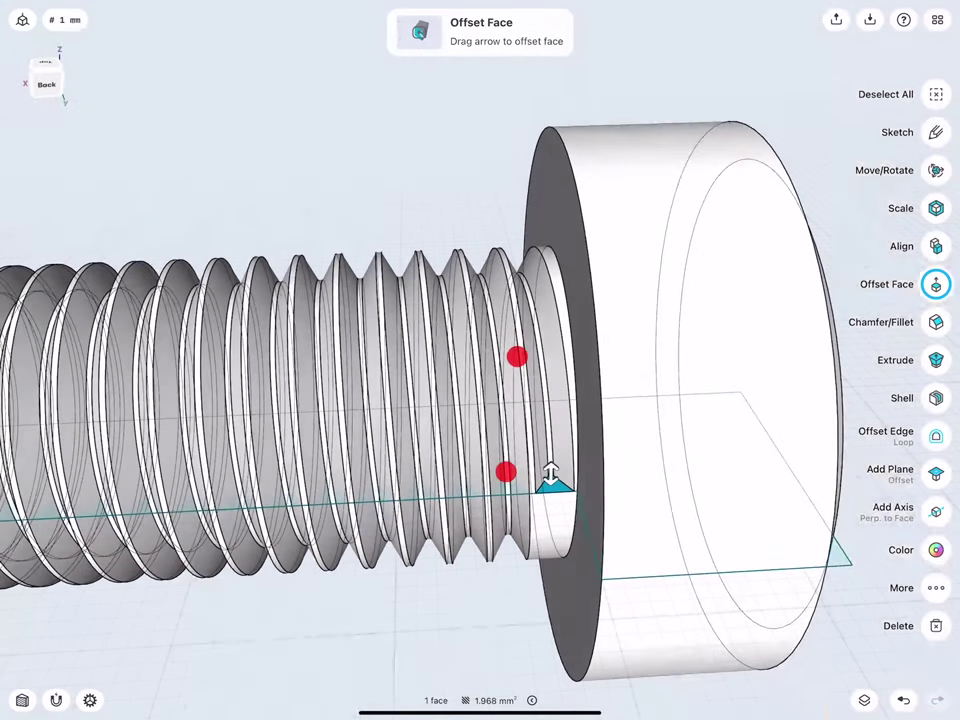
{"action": "left_click", "coordinate": [935, 363]}
{"action": "left_click_drag", "start_coordinate": [551, 470], "coordinate": [545, 608]}
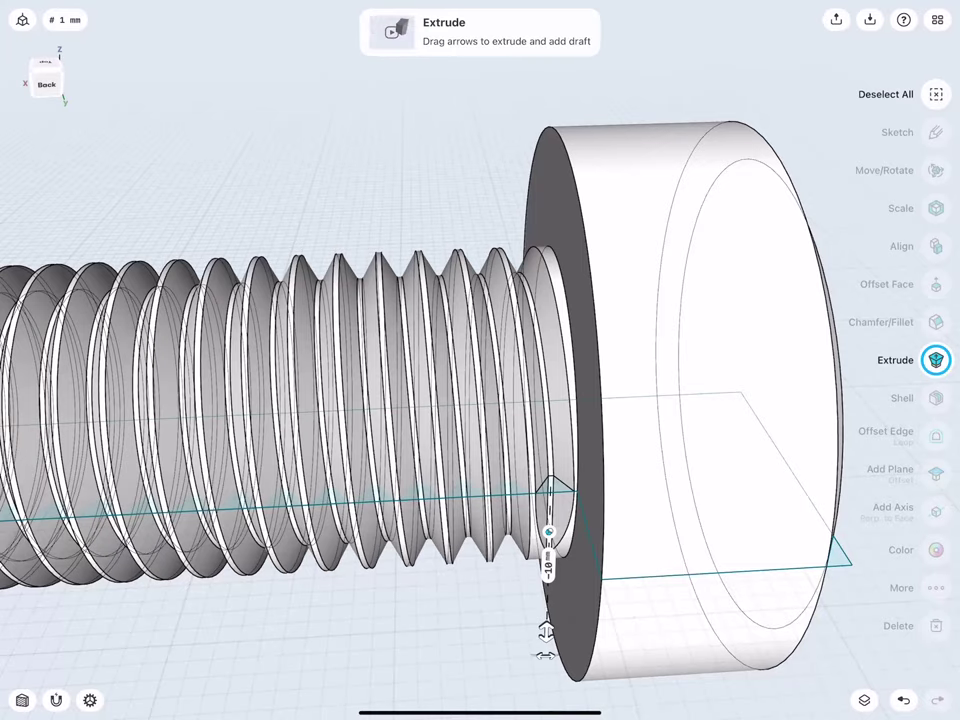
{"action": "left_click", "coordinate": [483, 636]}
{"action": "scroll", "coordinate": [480, 400], "scroll_direction": "down", "scroll_amount": 3}
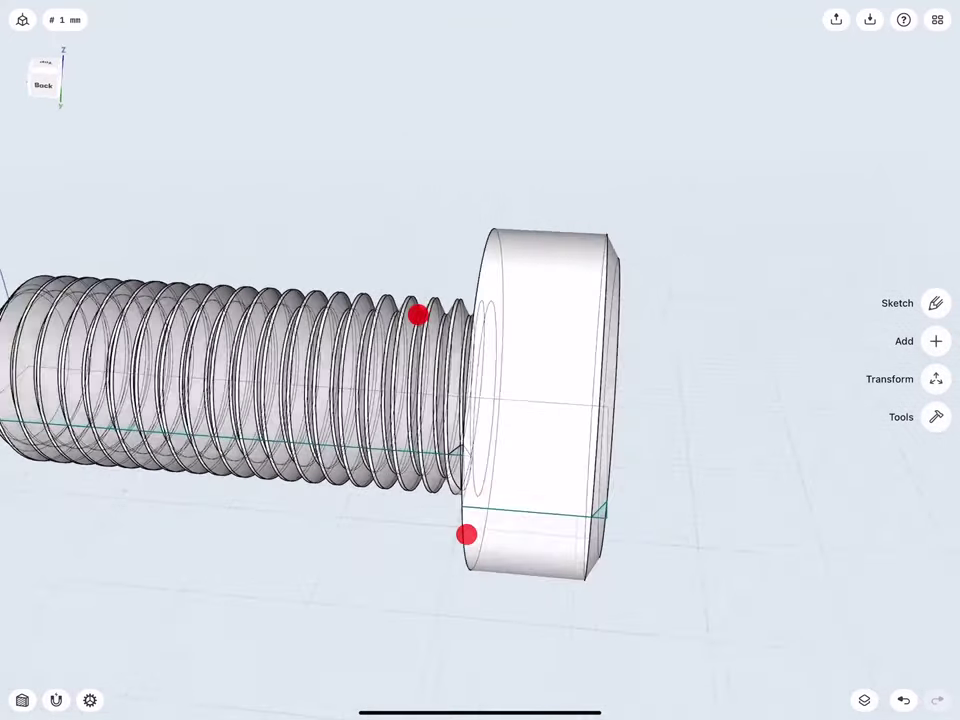
{"action": "middle_click_drag", "start_coordinate": [480, 400], "coordinate": [400, 300]}
{"action": "mouse_move", "coordinate": [362, 354]}
{"action": "middle_mouse_down"}
{"action": "mouse_move", "coordinate": [329, 261]}
{"action": "mouse_move", "coordinate": [390, 251]}
{"action": "mouse_move", "coordinate": [375, 315]}
{"action": "mouse_move", "coordinate": [386, 321]}
{"action": "middle_mouse_up"}
{"action": "scroll", "coordinate": [400, 400], "scroll_direction": "up", "scroll_amount": 5}
- Sketch a hexagon on the end face centred on the bolt axis, 30 mm across flats
{"action": "left_click", "coordinate": [481, 385]}
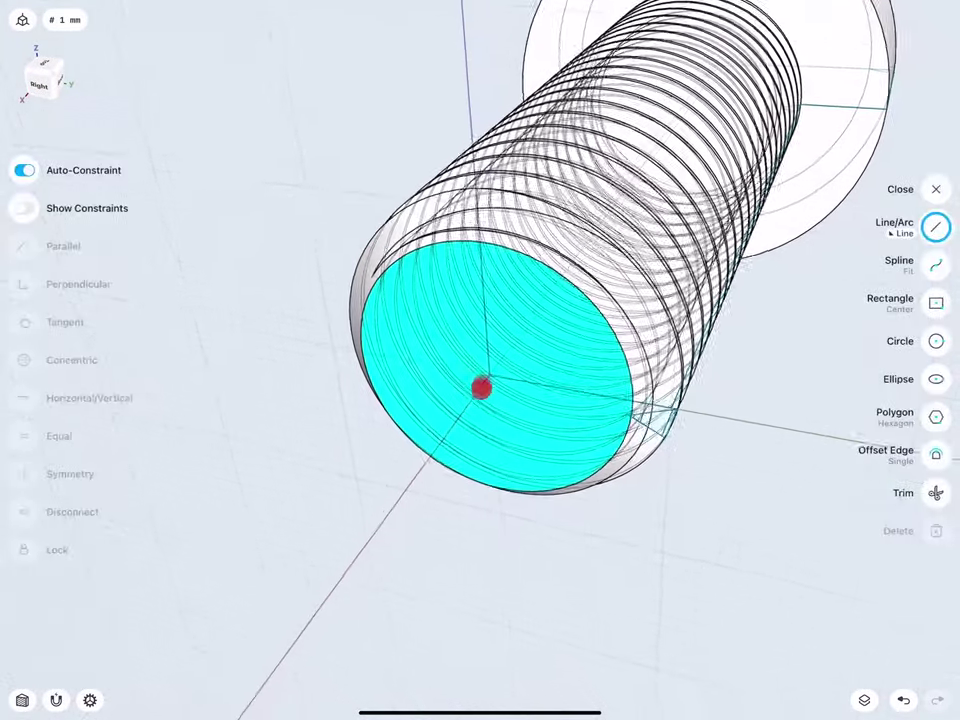
{"action": "scroll", "coordinate": [428, 440], "scroll_direction": "down", "scroll_amount": 2}
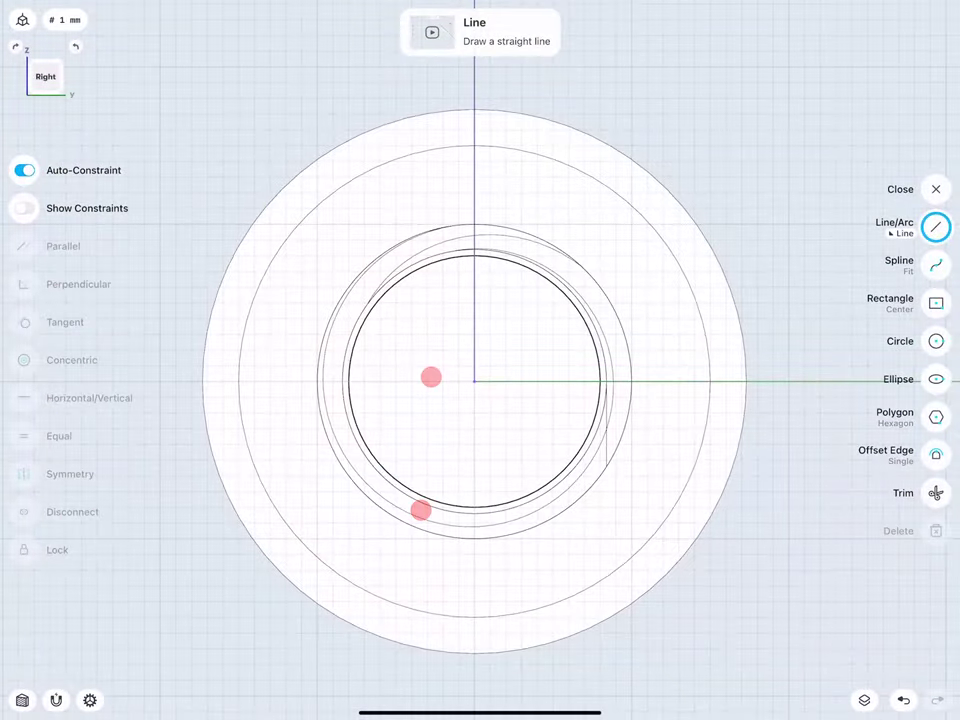
{"action": "scroll", "coordinate": [428, 440], "scroll_direction": "down", "scroll_amount": 2}
{"action": "left_click", "coordinate": [936, 417]}
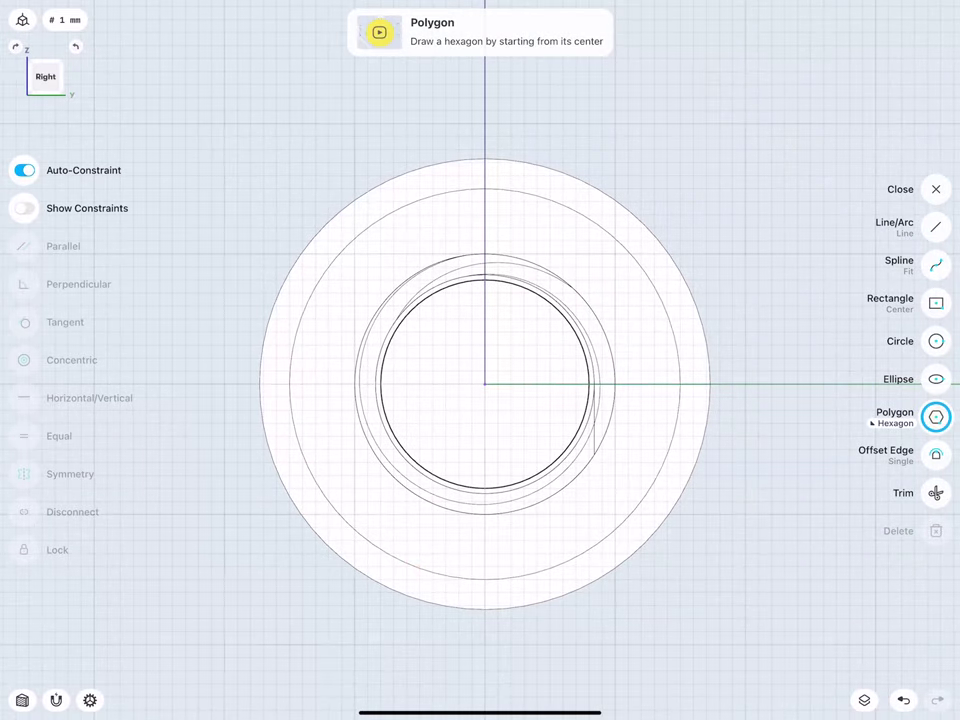
{"action": "mouse_move", "coordinate": [485, 383]}
{"action": "left_mouse_down"}
{"action": "mouse_move", "coordinate": [499, 144]}
{"action": "mouse_move", "coordinate": [485, 125]}
{"action": "left_mouse_up"}
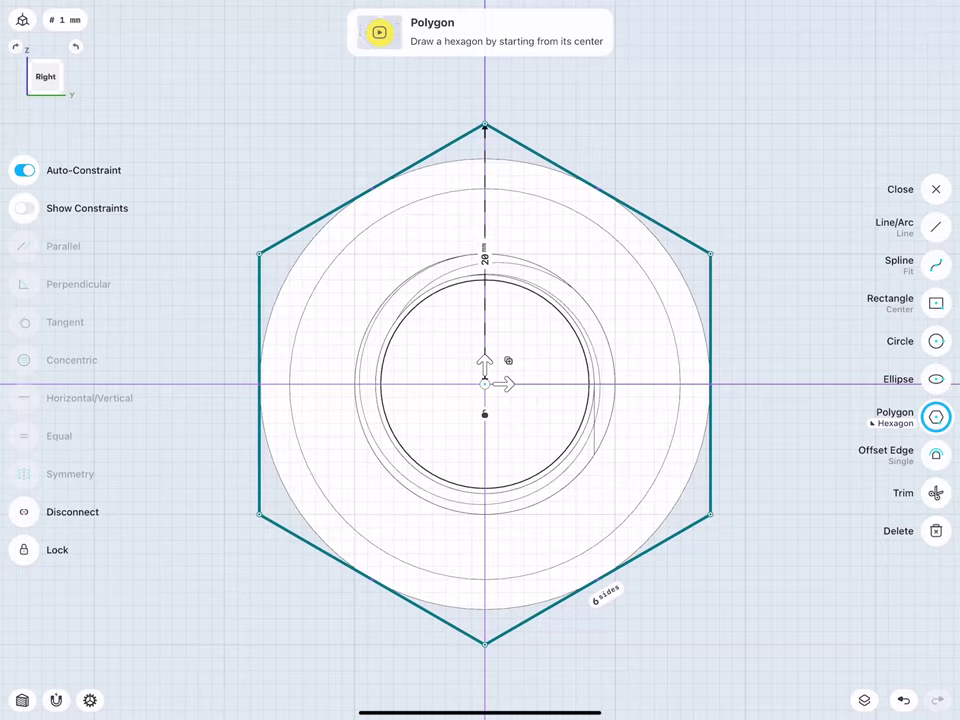
{"action": "left_click", "coordinate": [485, 412]}
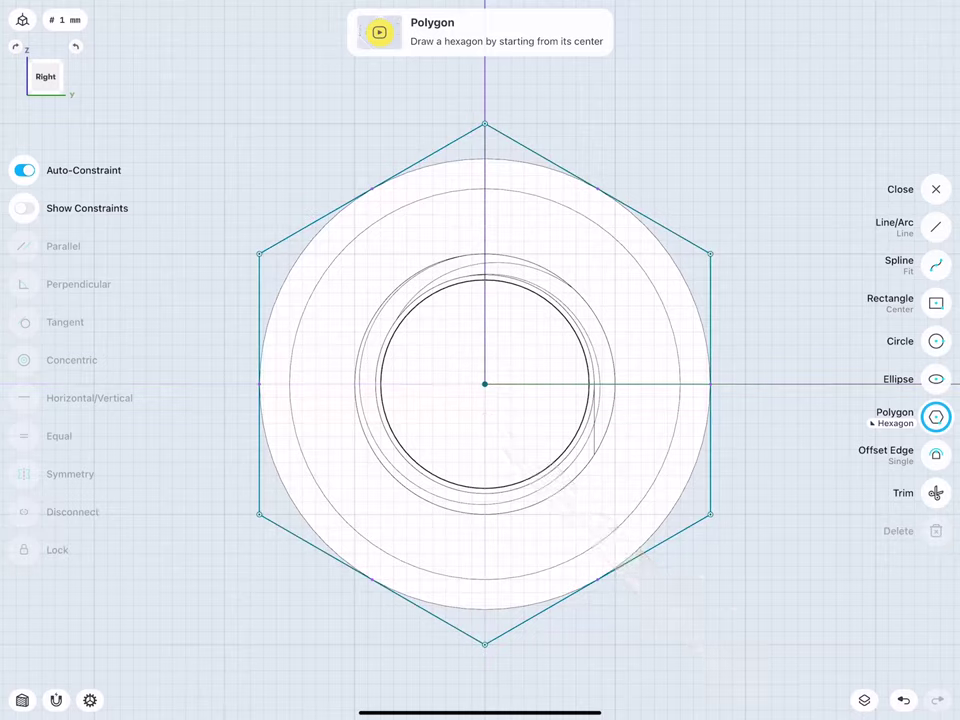
{"action": "left_click", "coordinate": [261, 326]}
{"action": "left_click", "coordinate": [710, 315]}
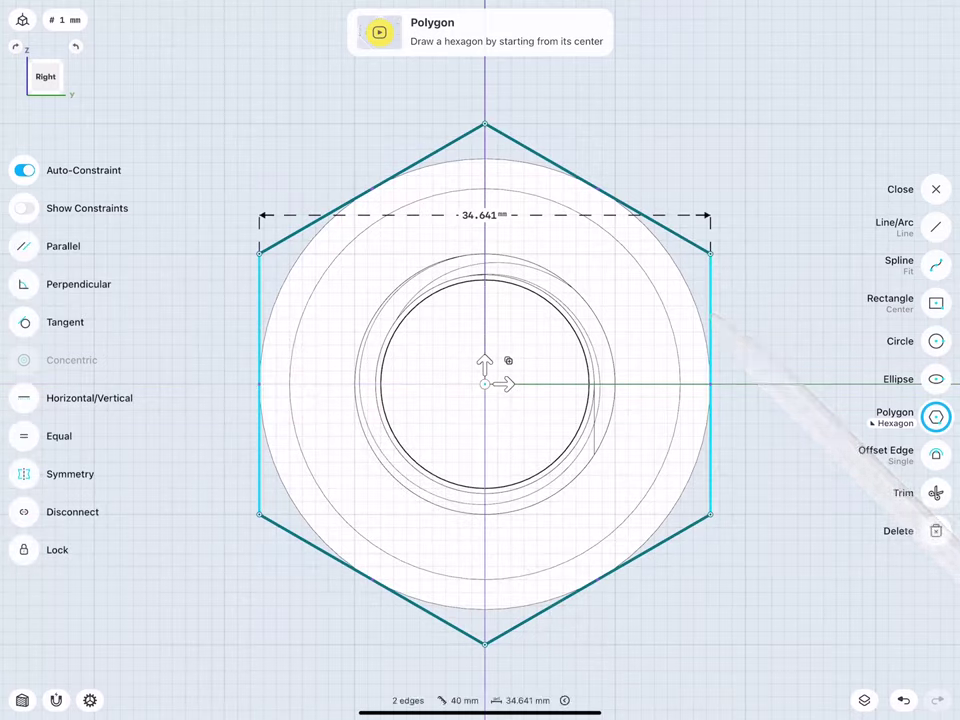
{"action": "left_click_drag", "start_coordinate": [484, 215], "coordinate": [484, 84]}
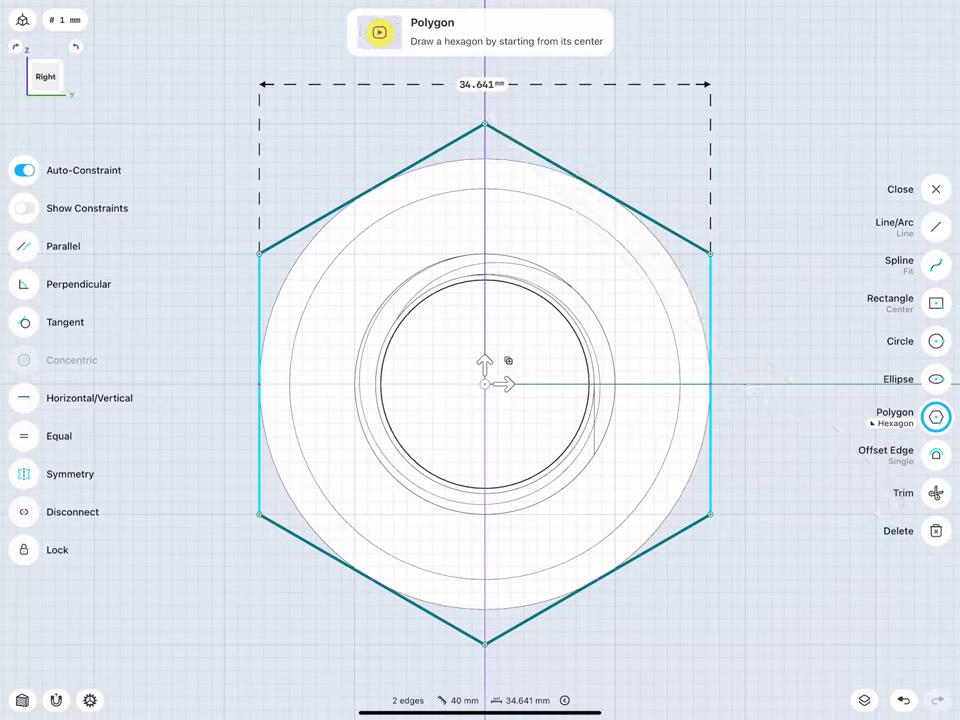
{"action": "left_click", "coordinate": [484, 84]}
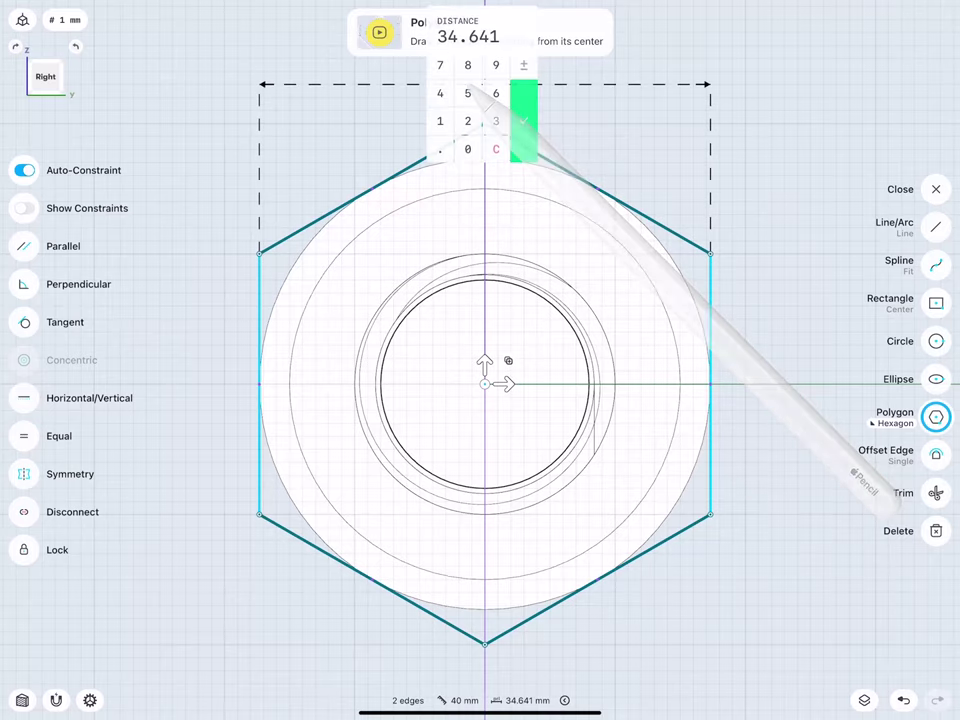
{"action": "left_click", "coordinate": [495, 121]}
{"action": "left_click", "coordinate": [467, 149]}
{"action": "left_click", "coordinate": [523, 121]}
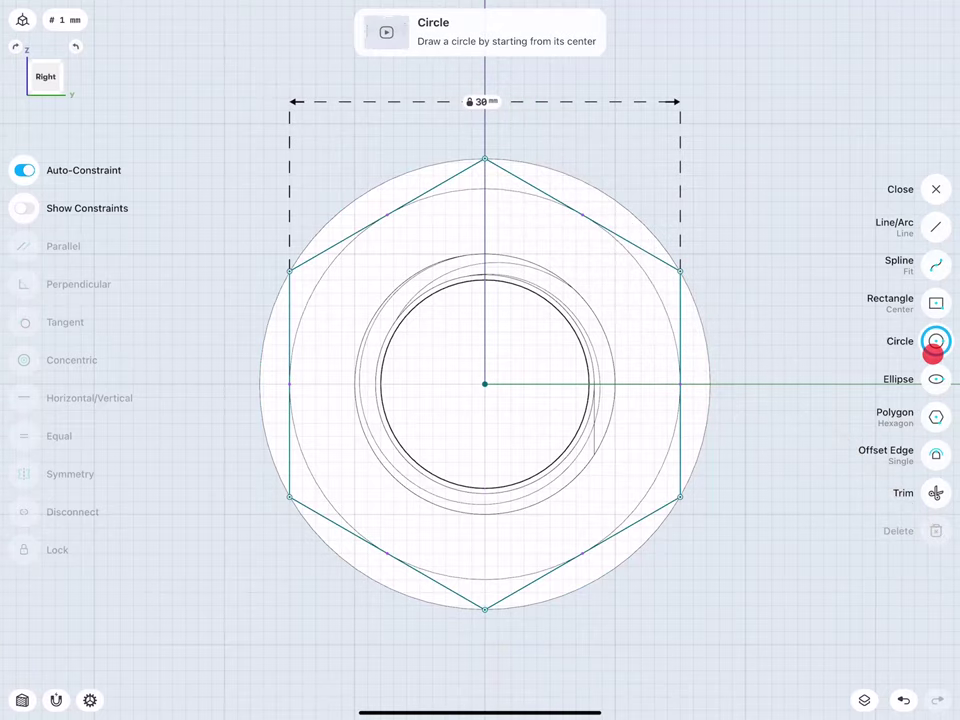
- Add a concentric circle with its radius locked at 21 mm
{"action": "left_click_drag", "start_coordinate": [484, 383], "coordinate": [211, 383]}
{"action": "mouse_move", "coordinate": [614, 383]}
{"action": "left_mouse_down"}
{"action": "mouse_move", "coordinate": [737, 377]}
{"action": "mouse_move", "coordinate": [818, 356]}
{"action": "left_mouse_up"}
{"action": "left_click", "coordinate": [818, 356]}
{"action": "left_click", "coordinate": [855, 393]}
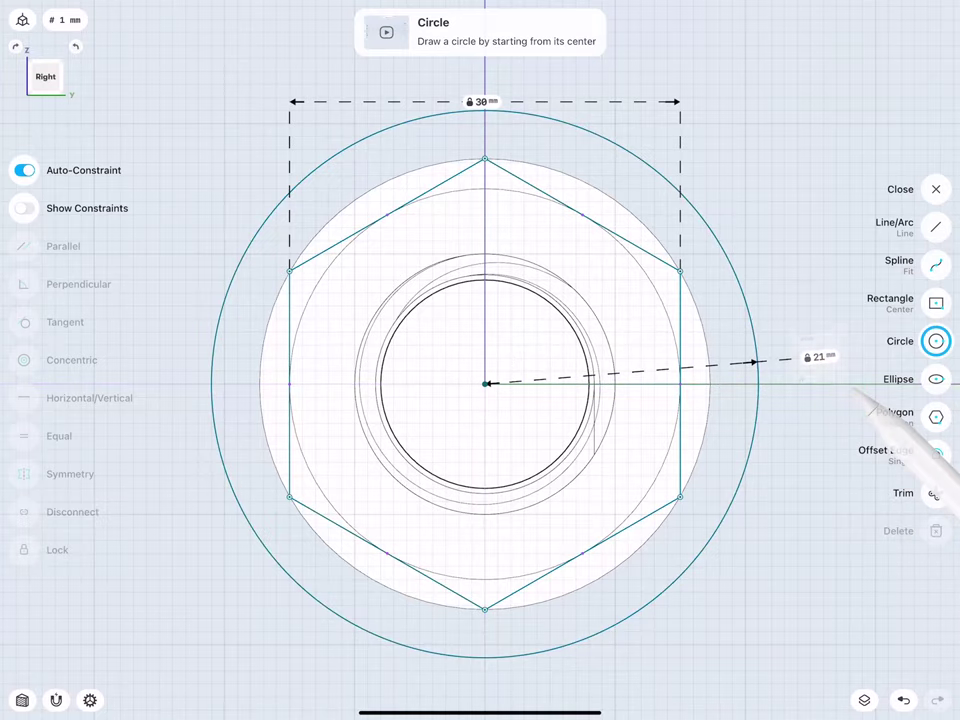
{"action": "left_click", "coordinate": [936, 227]}
{"action": "mouse_move", "coordinate": [414, 236]}
{"action": "middle_mouse_down"}
{"action": "mouse_move", "coordinate": [375, 341]}
{"action": "mouse_move", "coordinate": [335, 362]}
{"action": "mouse_move", "coordinate": [332, 289]}
{"action": "mouse_move", "coordinate": [268, 338]}
{"action": "middle_mouse_up"}
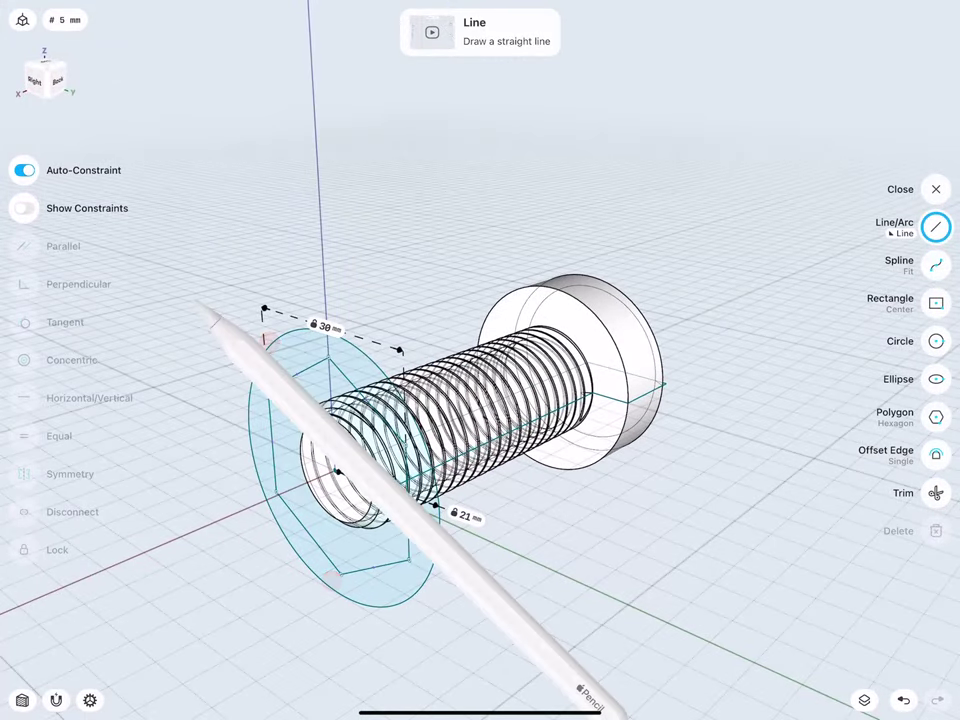
- Extrude the hexagon profile -95 mm back through the head, then view the bolt from Top
{"action": "key", "text": "Escape"}
{"action": "left_click", "coordinate": [280, 352]}
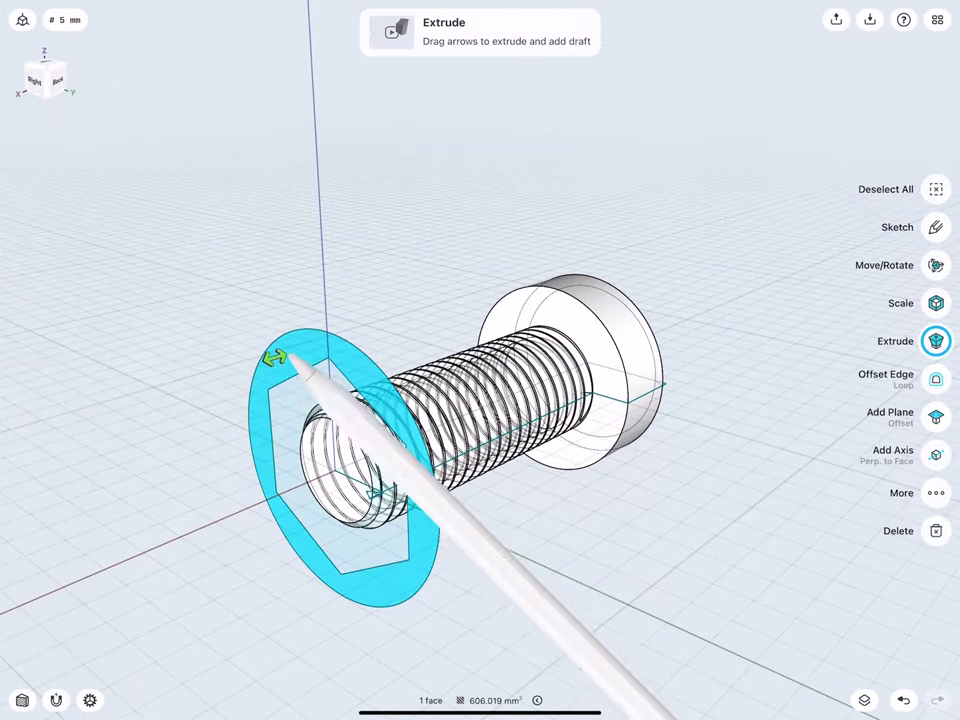
{"action": "mouse_move", "coordinate": [272, 357]}
{"action": "left_mouse_down"}
{"action": "mouse_move", "coordinate": [588, 265]}
{"action": "mouse_move", "coordinate": [653, 236]}
{"action": "left_mouse_up"}
{"action": "mouse_move", "coordinate": [518, 253]}
{"action": "middle_mouse_down"}
{"action": "mouse_move", "coordinate": [332, 208]}
{"action": "mouse_move", "coordinate": [287, 211]}
{"action": "mouse_move", "coordinate": [360, 214]}
{"action": "mouse_move", "coordinate": [420, 300]}
{"action": "middle_mouse_up"}
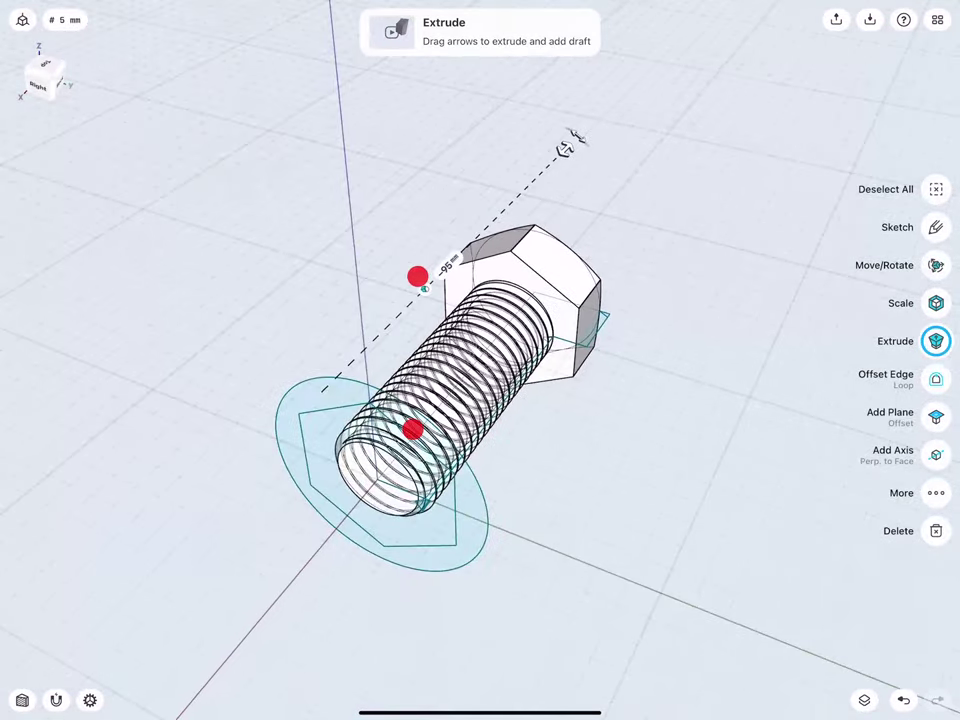
{"action": "scroll", "coordinate": [360, 350], "scroll_direction": "up", "scroll_amount": 2}
{"action": "scroll", "coordinate": [358, 350], "scroll_direction": "down", "scroll_amount": 1}
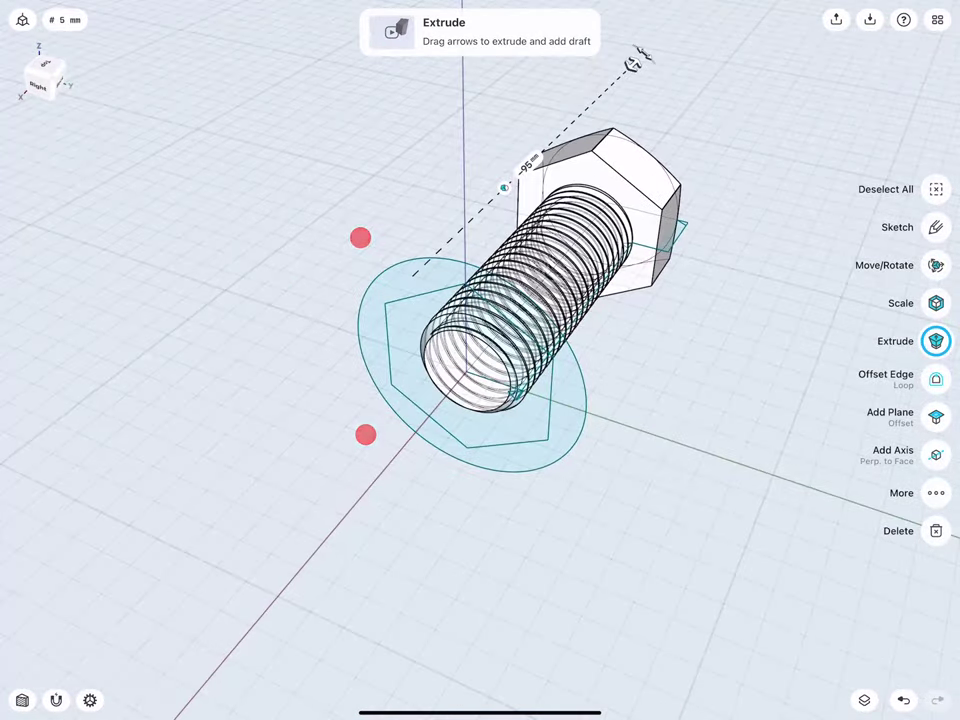
{"action": "left_click", "coordinate": [280, 430]}
{"action": "scroll", "coordinate": [420, 400], "scroll_direction": "up", "scroll_amount": 3}
{"action": "scroll", "coordinate": [440, 400], "scroll_direction": "up", "scroll_amount": 1}
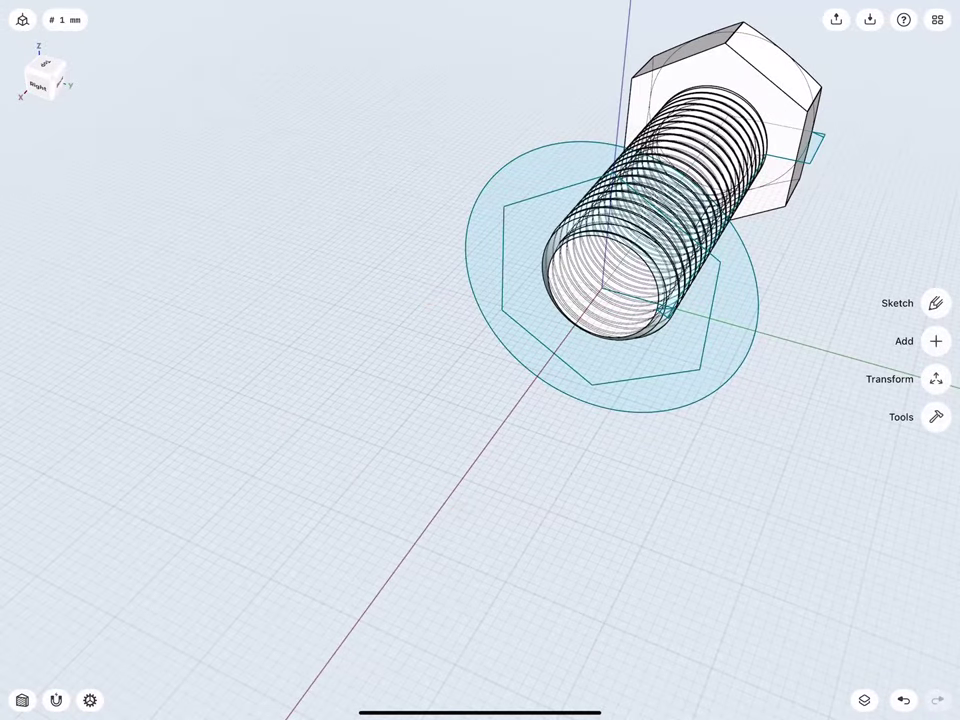
{"action": "left_click", "coordinate": [45, 64]}
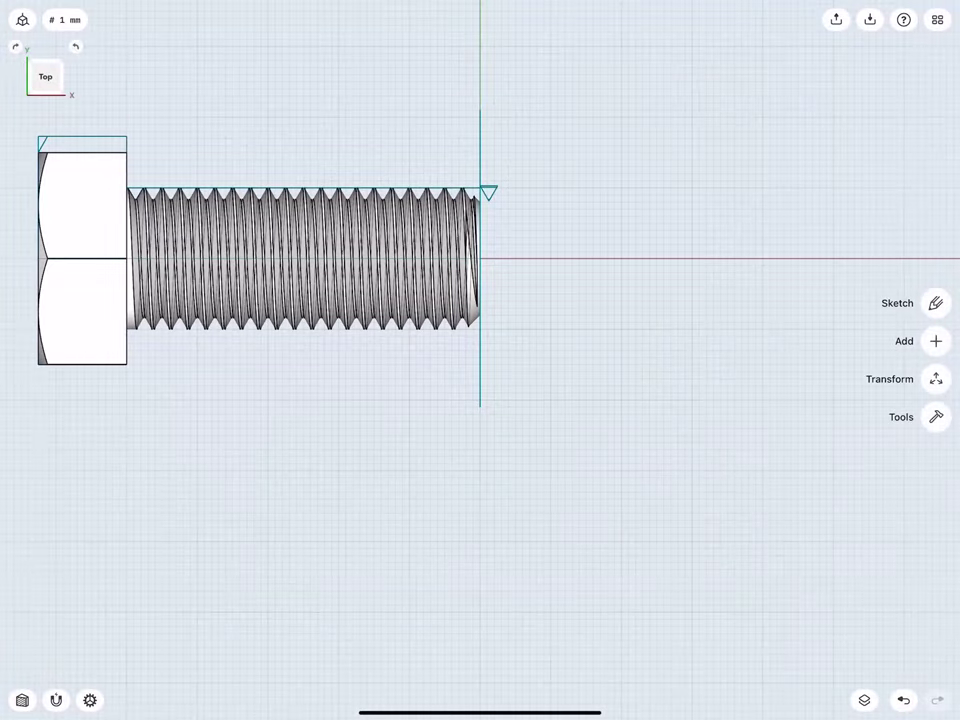
- Draw a horizontal base line beside the threaded end, locked at 16 mm
{"action": "scroll", "coordinate": [425, 340], "scroll_direction": "up", "scroll_amount": 3}
{"action": "scroll", "coordinate": [371, 425], "scroll_direction": "up", "scroll_amount": 2}
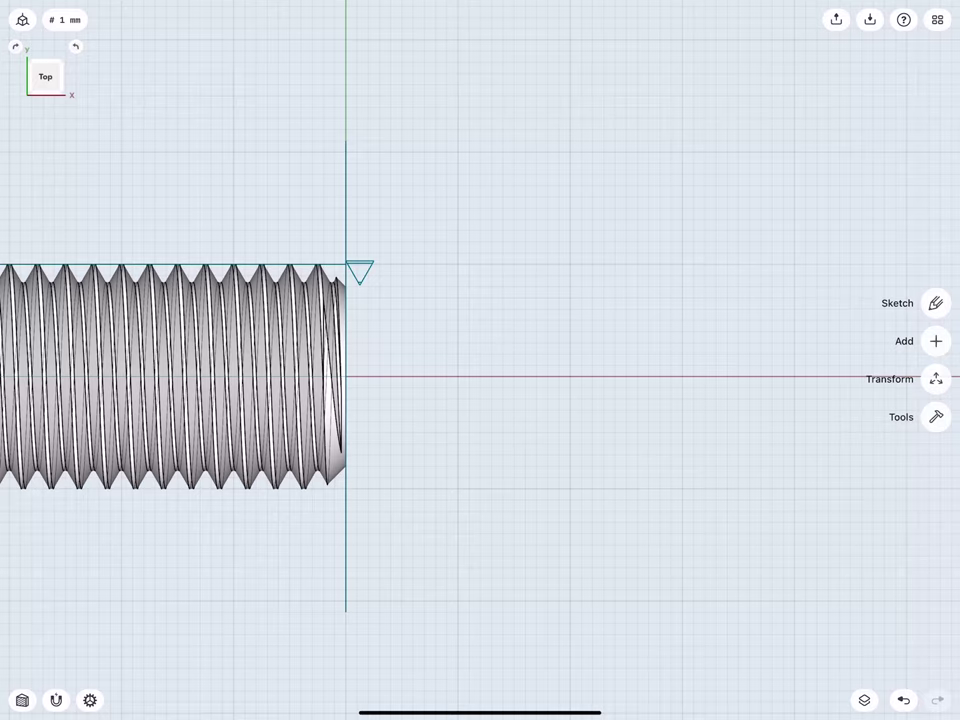
{"action": "left_click_drag", "start_coordinate": [458, 376], "coordinate": [637, 376]}
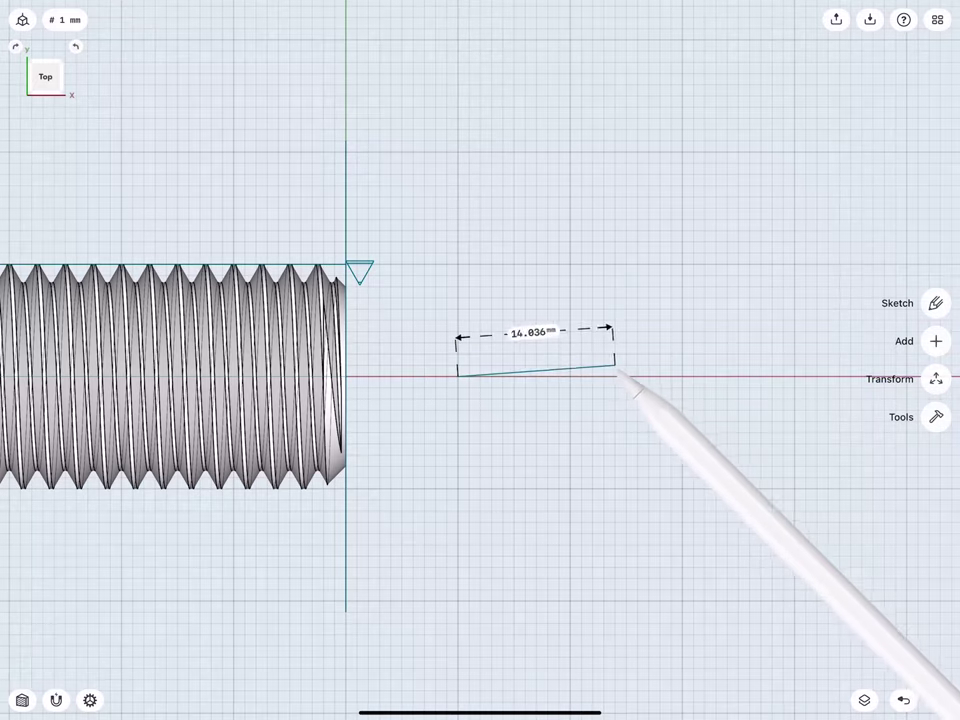
{"action": "left_click", "coordinate": [548, 339]}
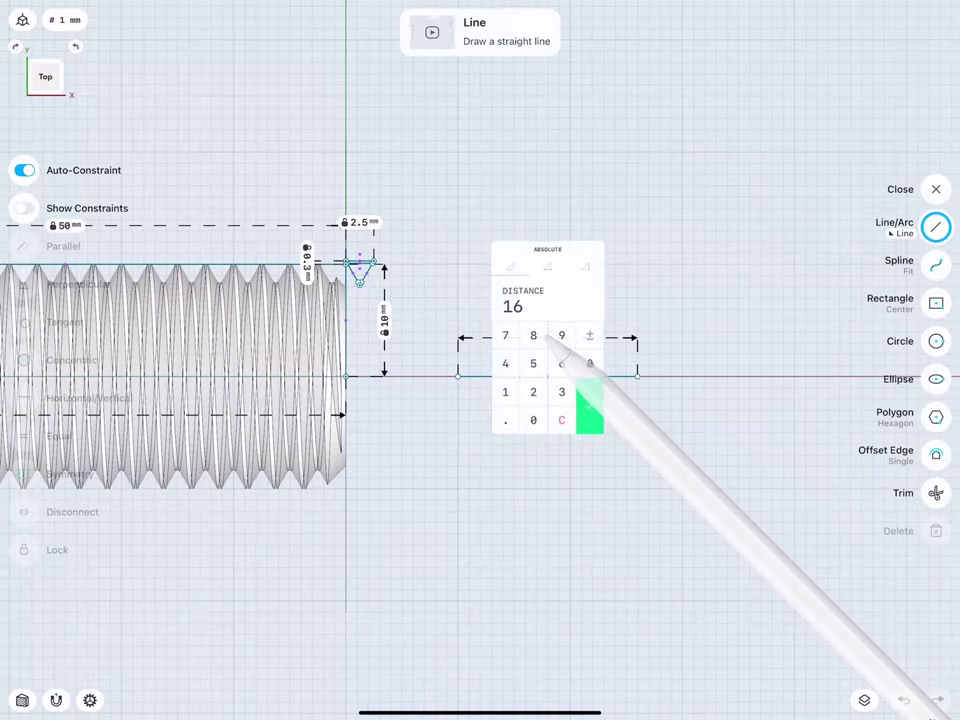
{"action": "left_click", "coordinate": [589, 405]}
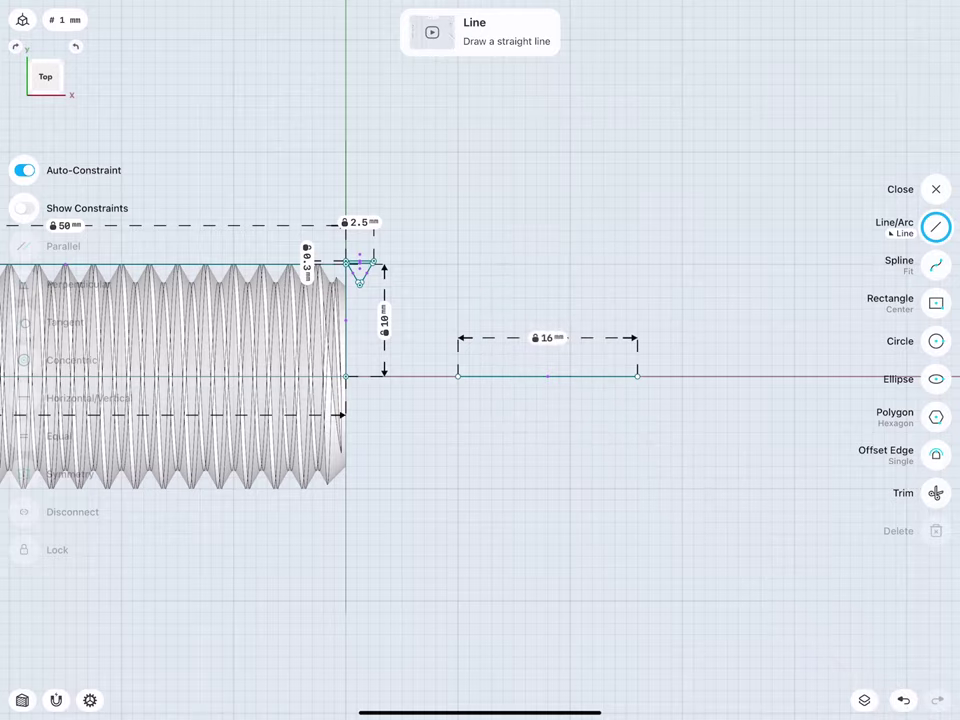
- Draw a 15 mm vertical line up from the base line
{"action": "middle_click_drag", "start_coordinate": [419, 260], "coordinate": [418, 321]}
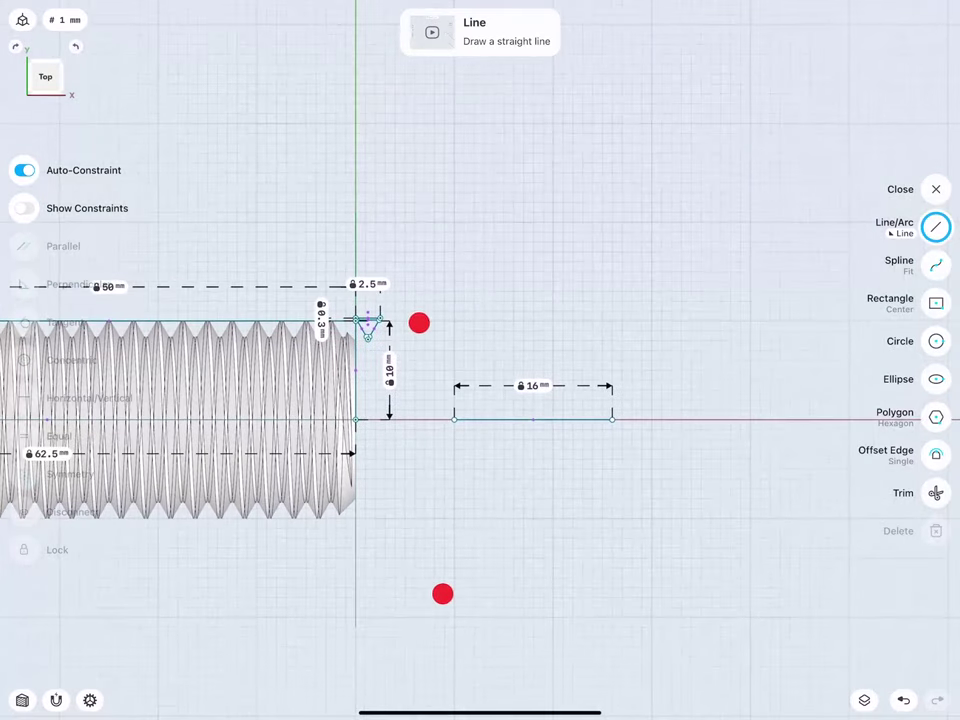
{"action": "left_click_drag", "start_coordinate": [453, 419], "coordinate": [453, 271]}
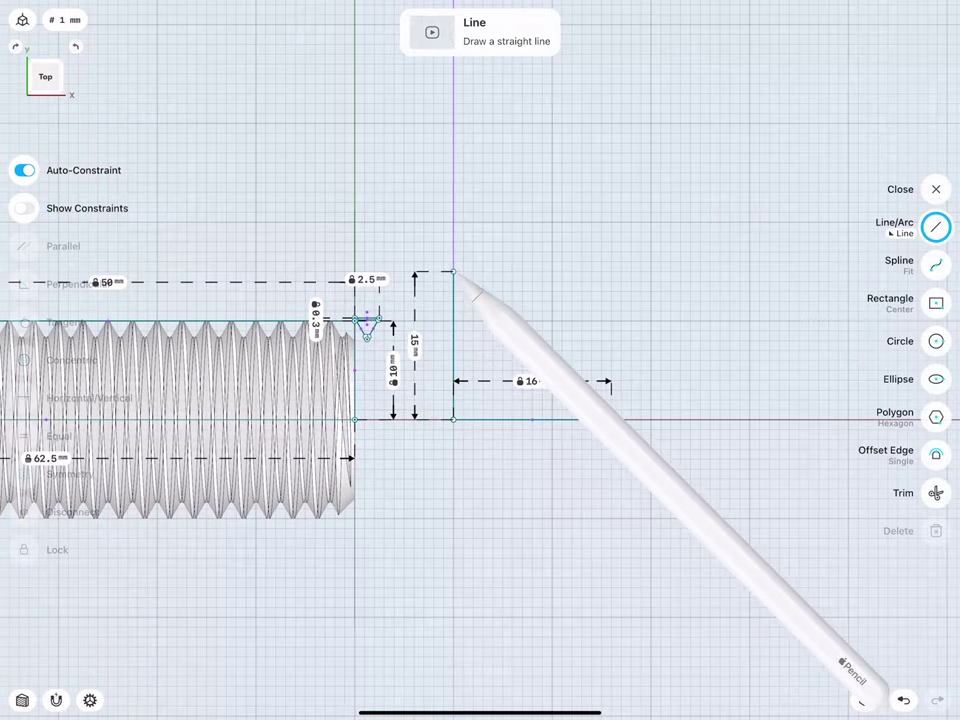
{"action": "left_click", "coordinate": [936, 189]}
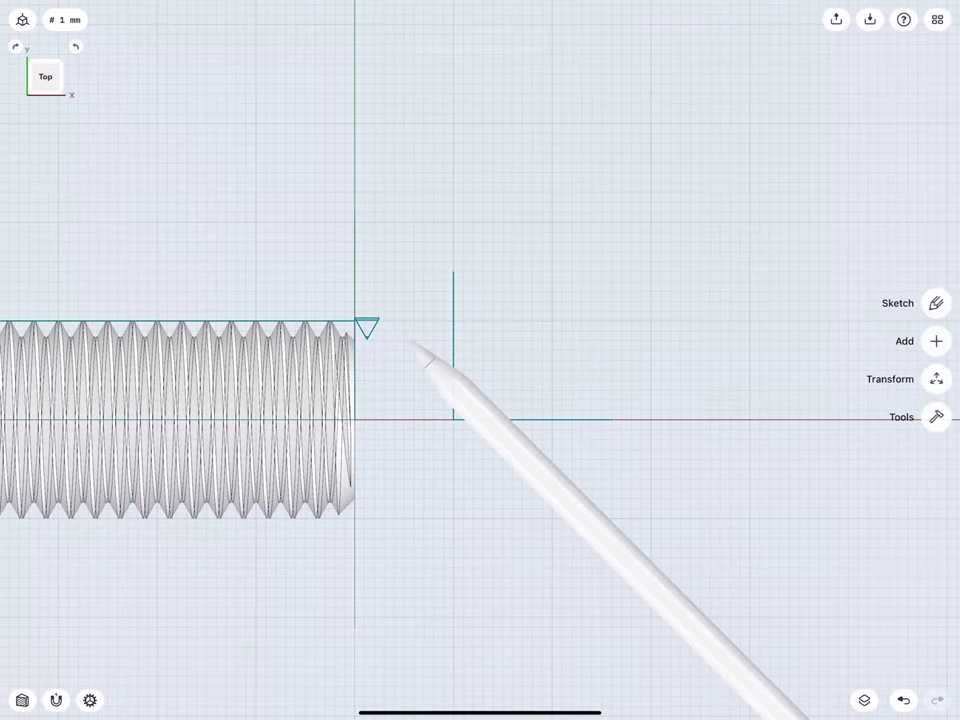
{"action": "left_click", "coordinate": [453, 330]}
{"action": "left_click", "coordinate": [413, 345]}
{"action": "left_click", "coordinate": [466, 418]}
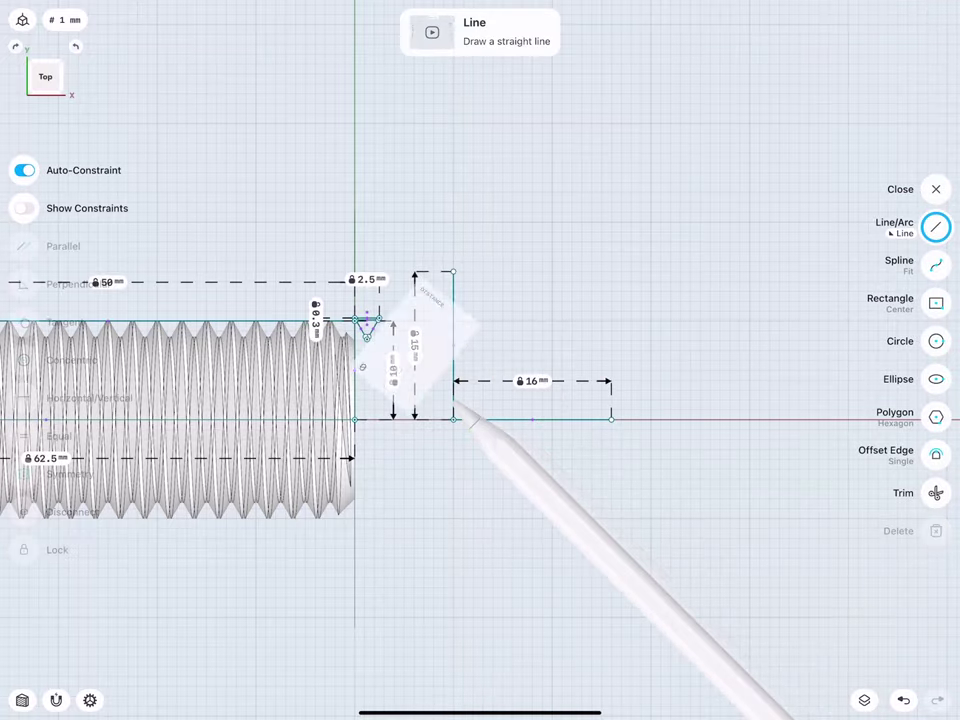
{"action": "scroll", "coordinate": [437, 400], "scroll_direction": "up", "scroll_amount": 3}
{"action": "scroll", "coordinate": [437, 400], "scroll_direction": "up", "scroll_amount": 3}
{"action": "scroll", "coordinate": [437, 410], "scroll_direction": "up", "scroll_amount": 3}
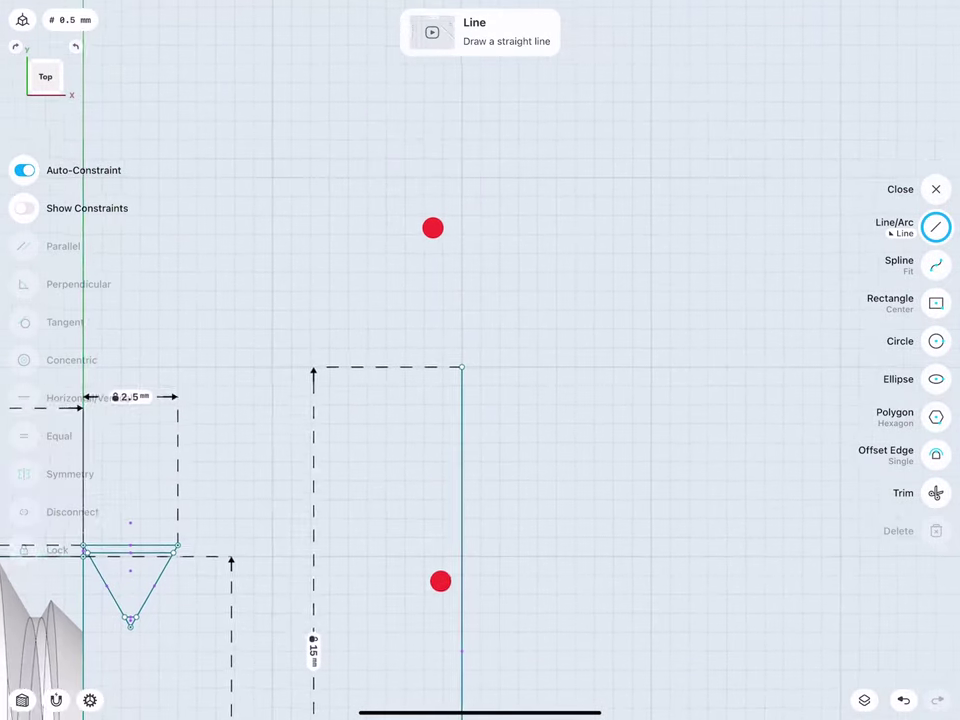
{"action": "scroll", "coordinate": [437, 410], "scroll_direction": "up", "scroll_amount": 2}
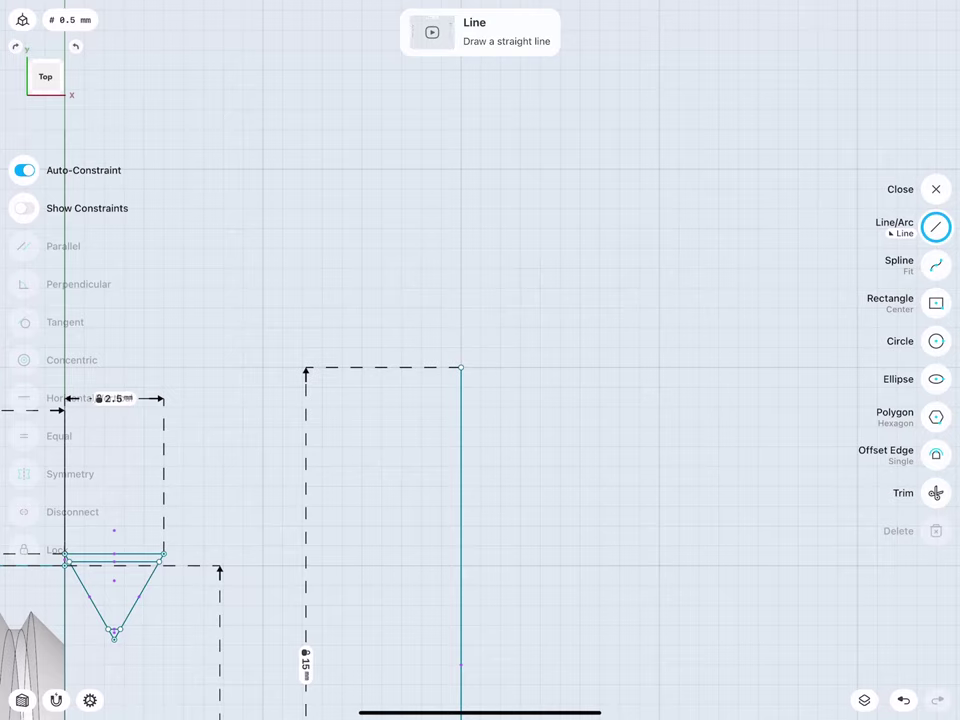
{"action": "scroll", "coordinate": [416, 352], "scroll_direction": "up", "scroll_amount": 3}
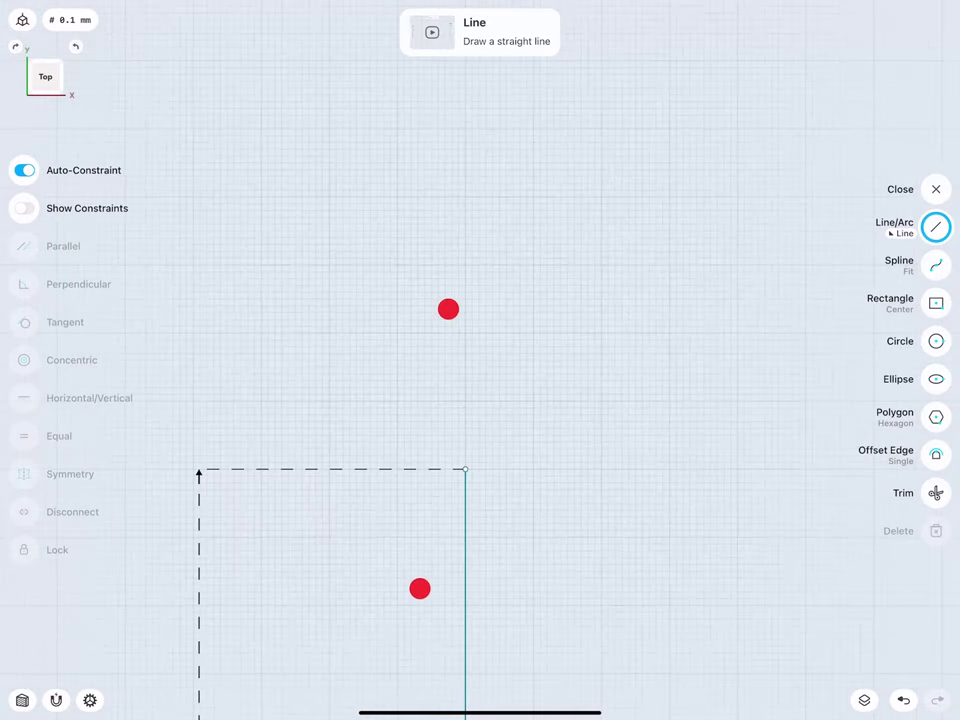
- Add a short vertical riser set to 2.3 mm
{"action": "left_click_drag", "start_coordinate": [465, 468], "coordinate": [465, 326]}
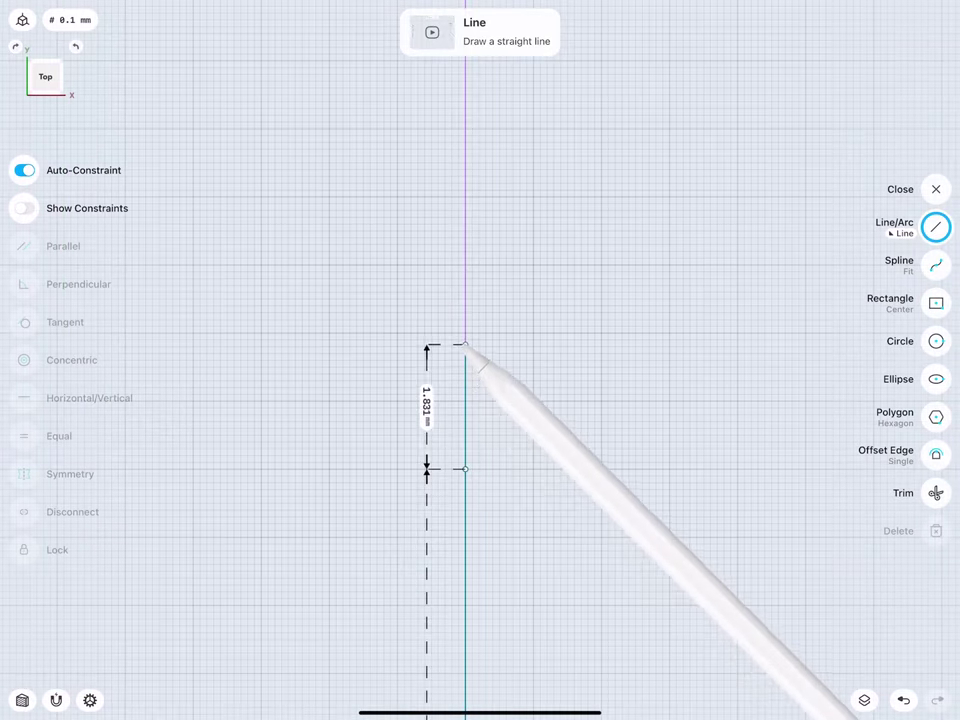
{"action": "left_click", "coordinate": [426, 396]}
{"action": "left_click", "coordinate": [412, 450]}
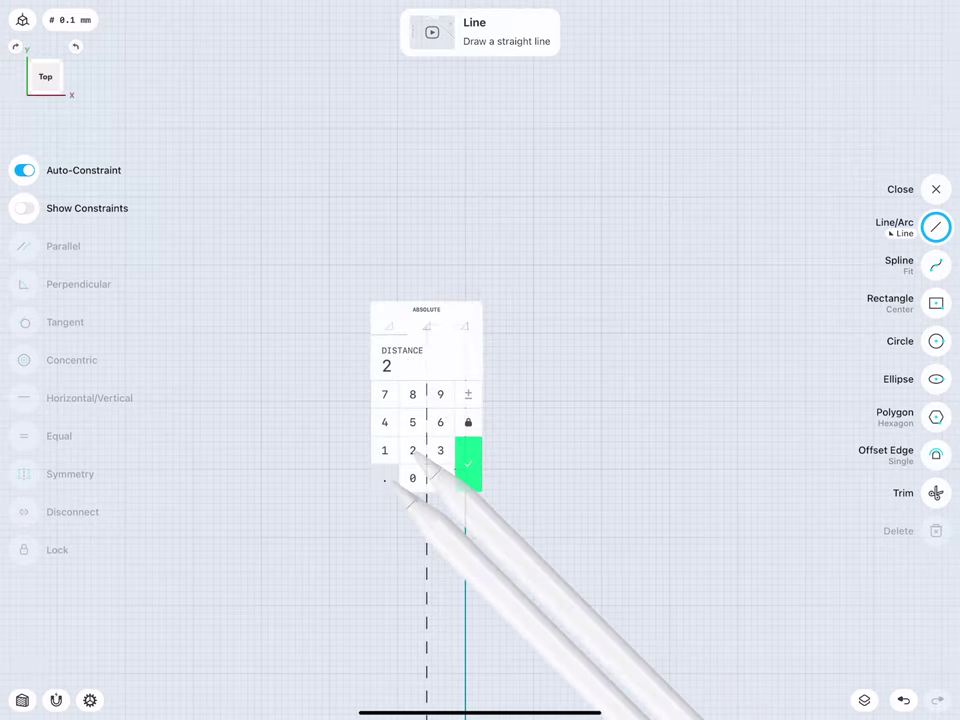
{"action": "left_click", "coordinate": [384, 478]}
{"action": "left_click", "coordinate": [440, 450]}
{"action": "left_click", "coordinate": [468, 464]}
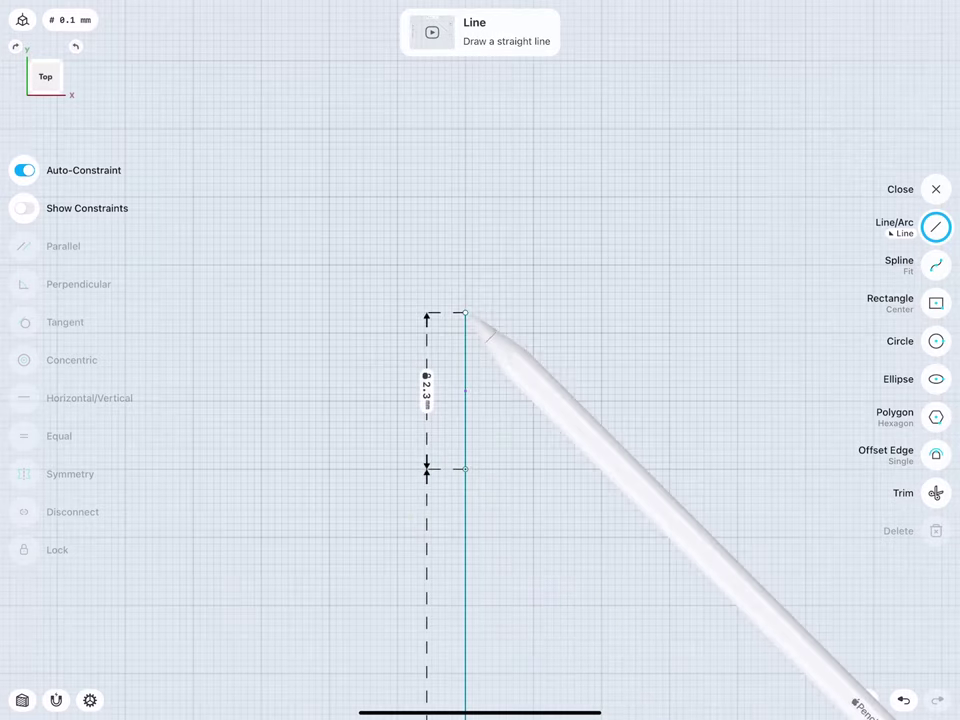
- Draw a 1.3 mm horizontal top segment and a diagonal chamfer closing the corner
{"action": "left_click_drag", "start_coordinate": [465, 313], "coordinate": [526, 313]}
{"action": "left_click", "coordinate": [493, 272]}
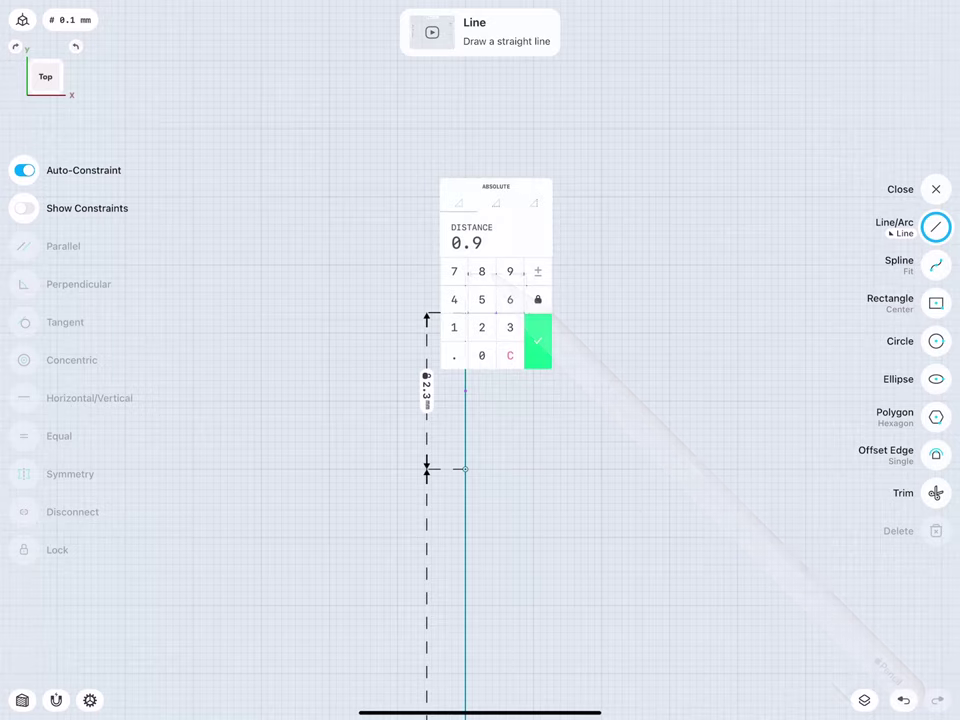
{"action": "left_click", "coordinate": [455, 325]}
{"action": "left_click", "coordinate": [455, 352]}
{"action": "left_click", "coordinate": [509, 325]}
{"action": "left_click", "coordinate": [537, 345]}
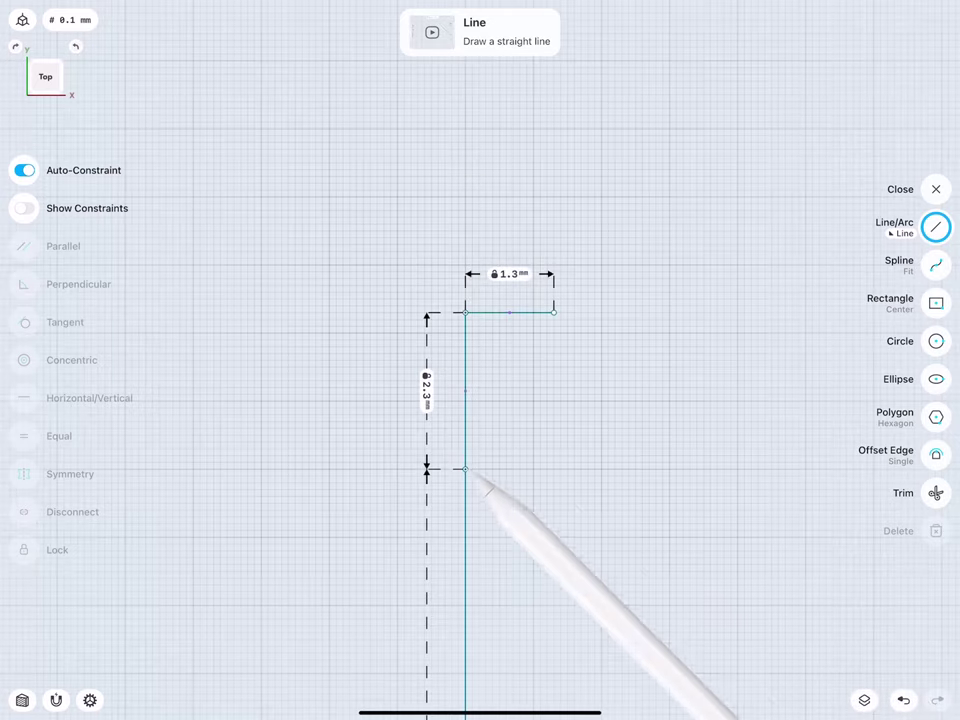
{"action": "left_click_drag", "start_coordinate": [465, 468], "coordinate": [553, 313]}
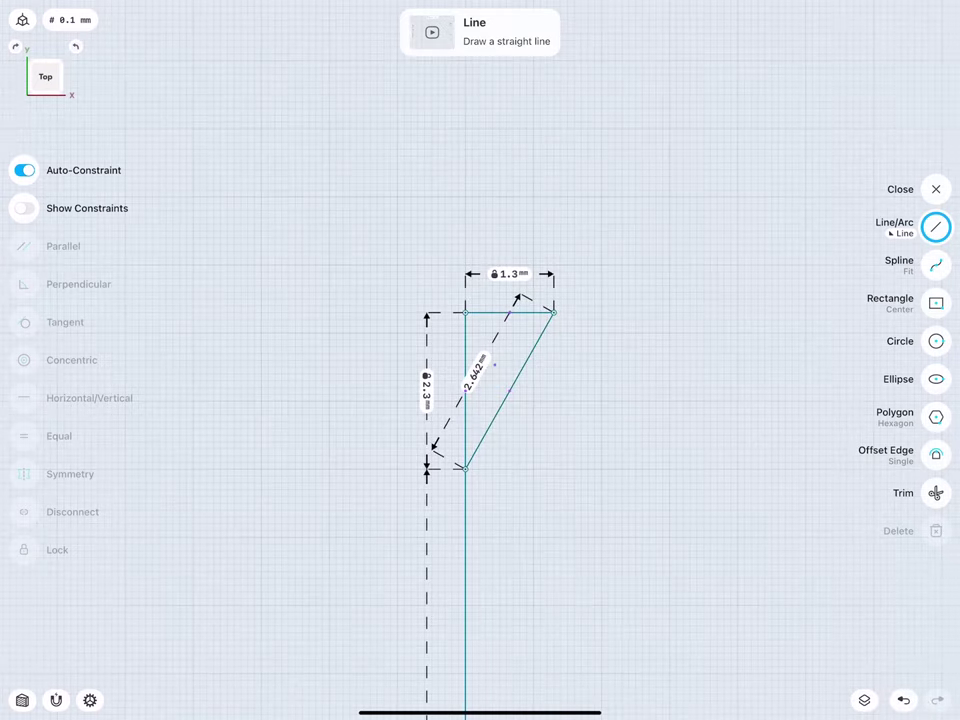
{"action": "scroll", "coordinate": [435, 390], "scroll_direction": "down", "scroll_amount": 5}
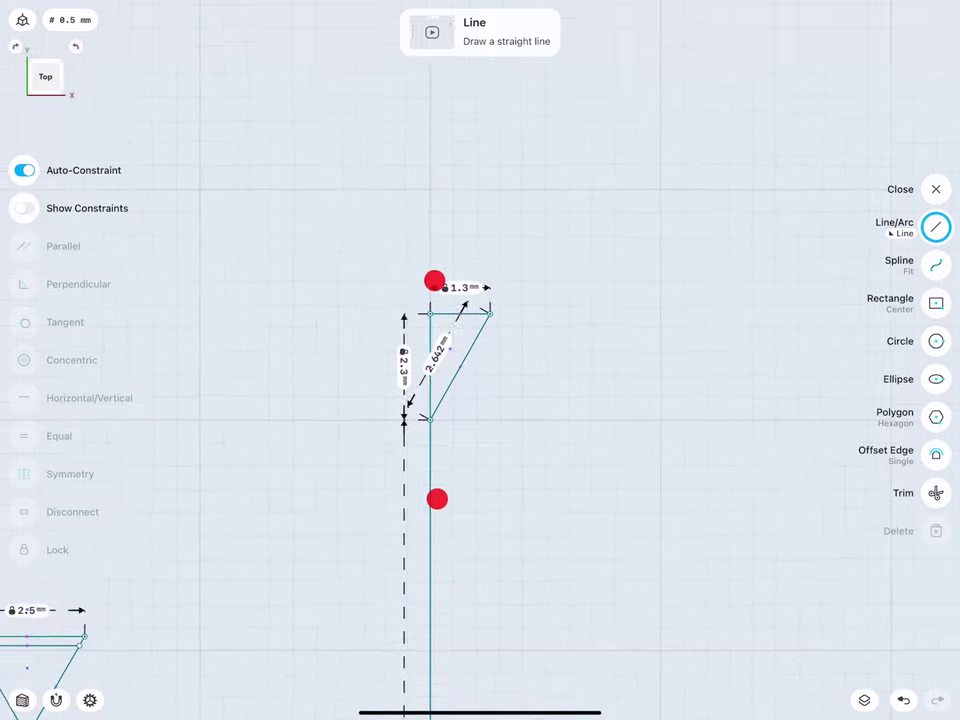
- Draw the long top line from the chamfer, set to 13.4 mm
{"action": "left_click_drag", "start_coordinate": [355, 294], "coordinate": [547, 294]}
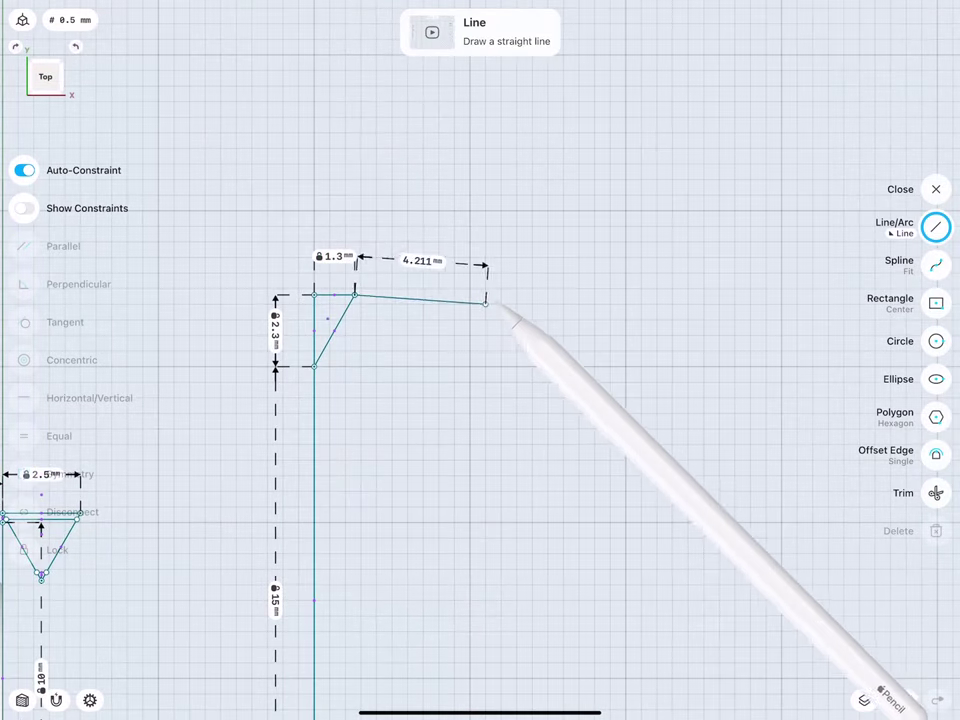
{"action": "left_click", "coordinate": [450, 256]}
{"action": "left_click", "coordinate": [408, 309]}
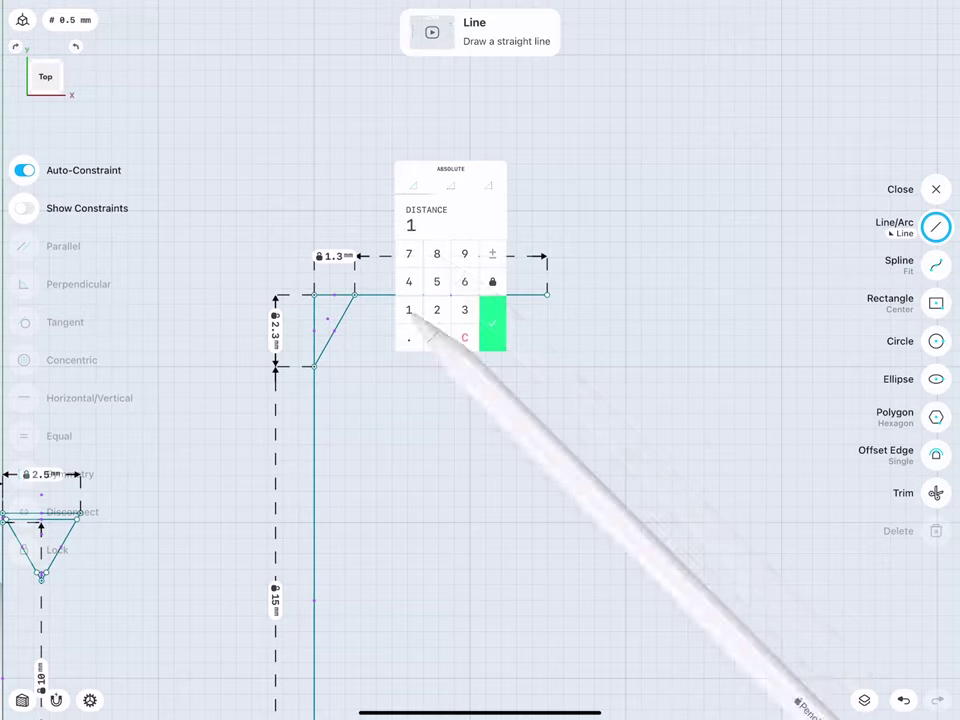
{"action": "left_click", "coordinate": [464, 309]}
{"action": "left_click", "coordinate": [408, 337]}
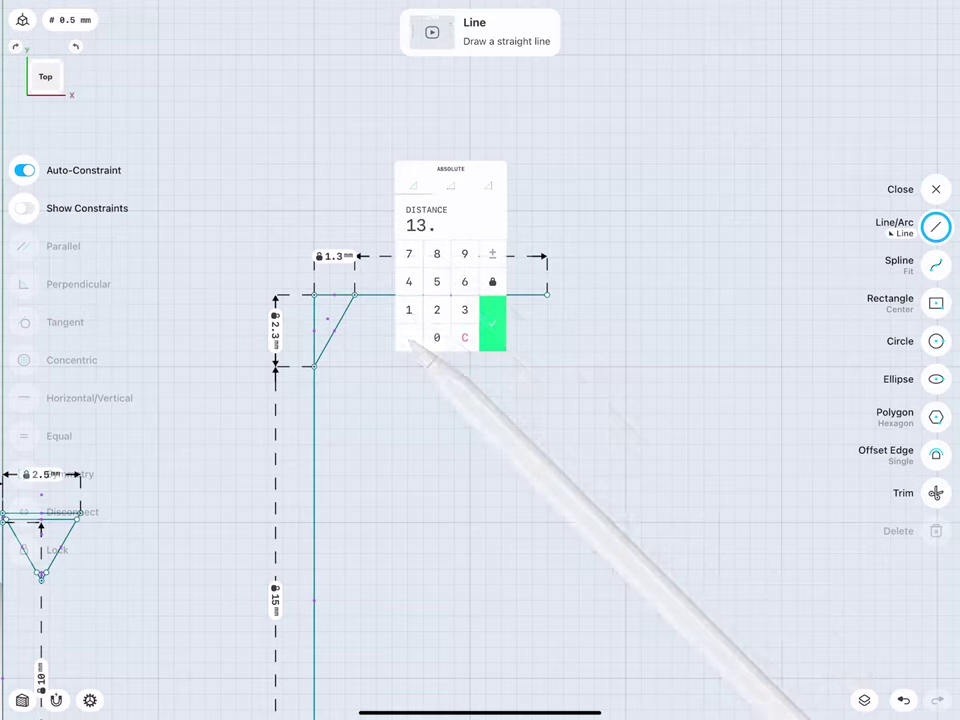
{"action": "left_click", "coordinate": [408, 281]}
{"action": "left_click", "coordinate": [492, 323]}
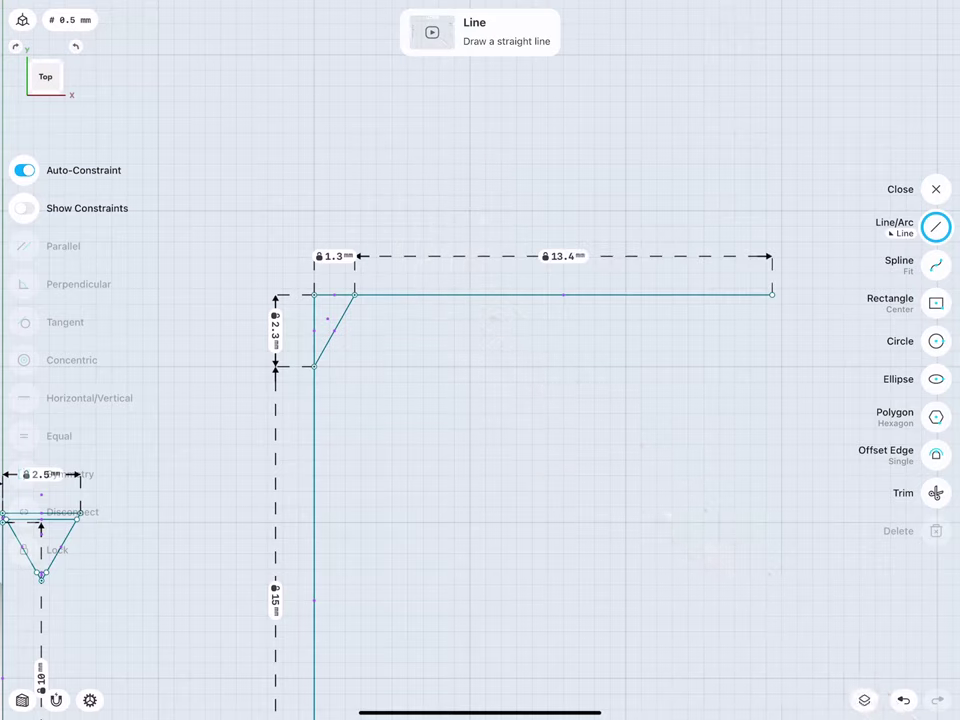
{"action": "left_click_drag", "start_coordinate": [607, 180], "coordinate": [394, 178]}
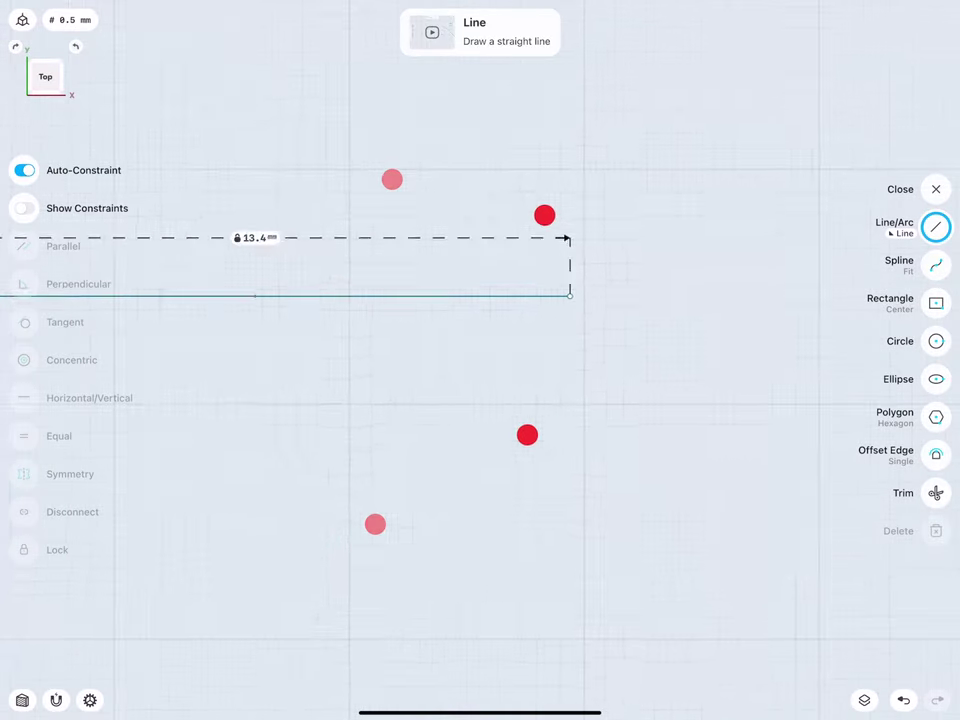
{"action": "scroll", "coordinate": [534, 325], "scroll_direction": "up", "scroll_amount": 5}
- Extend the top line with a 1.3 mm segment
{"action": "left_click_drag", "start_coordinate": [520, 299], "coordinate": [614, 300]}
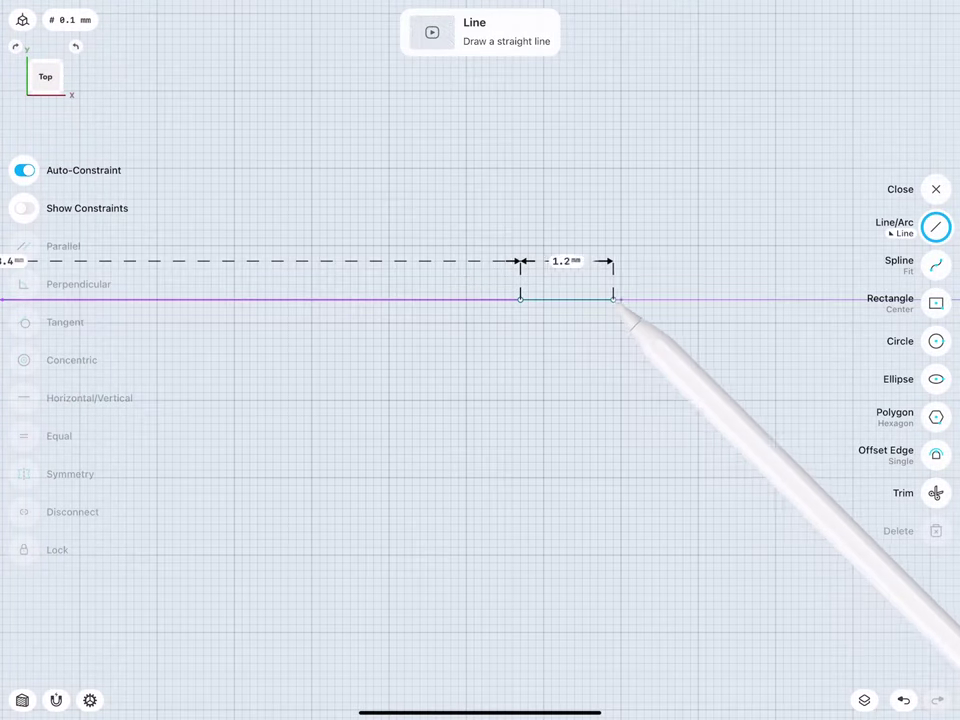
{"action": "left_click", "coordinate": [567, 261]}
{"action": "left_click", "coordinate": [525, 313]}
{"action": "left_click", "coordinate": [525, 341]}
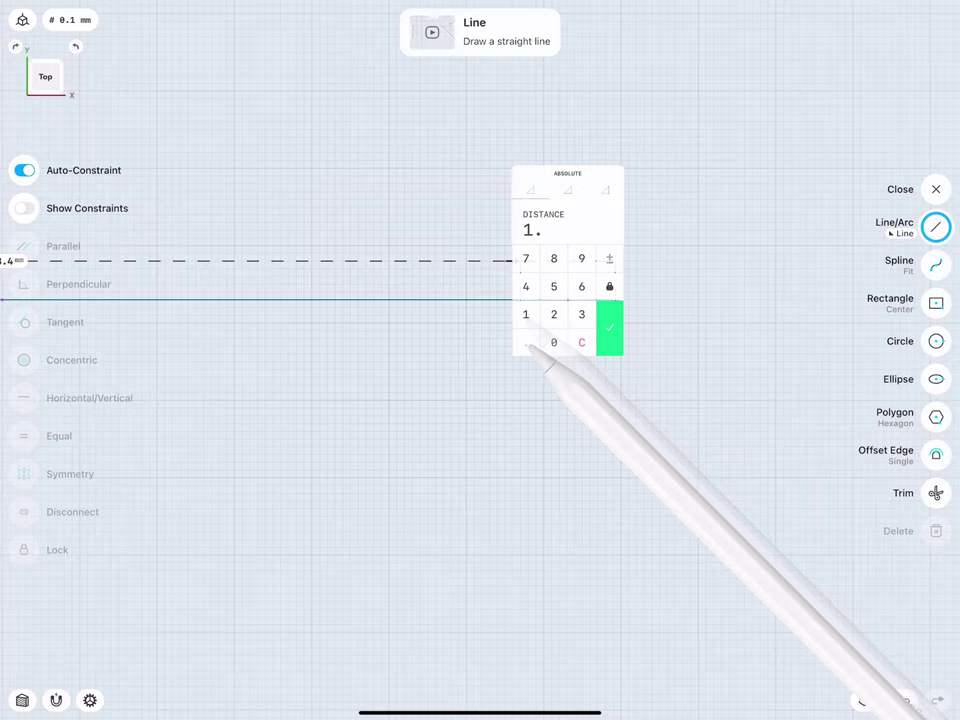
{"action": "left_click", "coordinate": [581, 313]}
{"action": "left_click", "coordinate": [611, 328]}
{"action": "scroll", "coordinate": [534, 353], "scroll_direction": "down", "scroll_amount": 1}
{"action": "scroll", "coordinate": [534, 346], "scroll_direction": "down", "scroll_amount": 1}
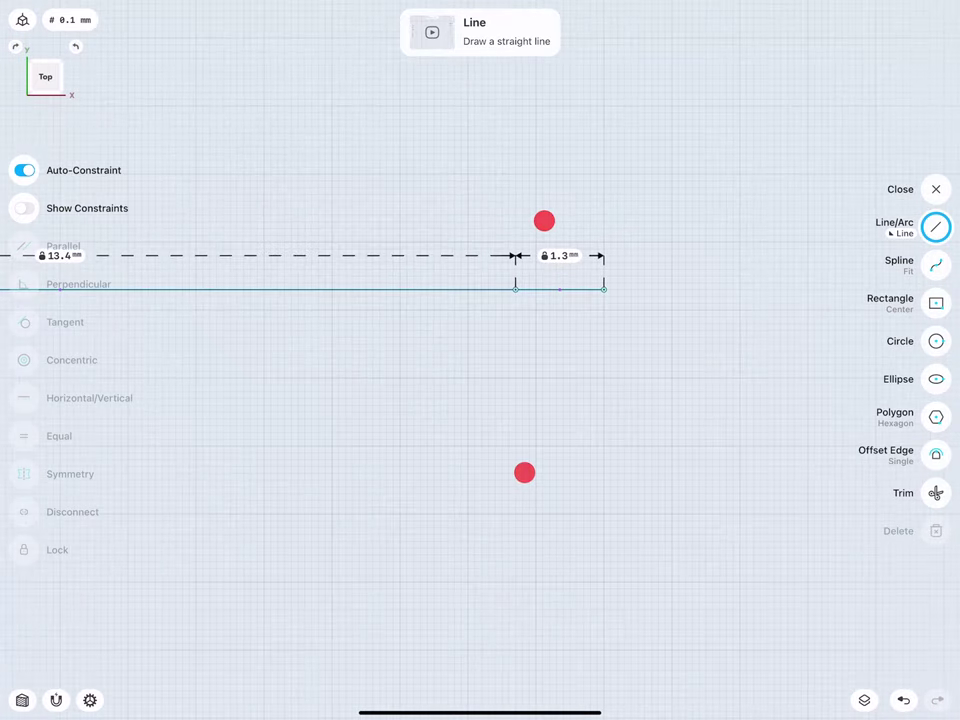
- Drop a 2.3 mm vertical segment and draw the diagonal for the second chamfer
{"action": "left_click_drag", "start_coordinate": [604, 289], "coordinate": [604, 471]}
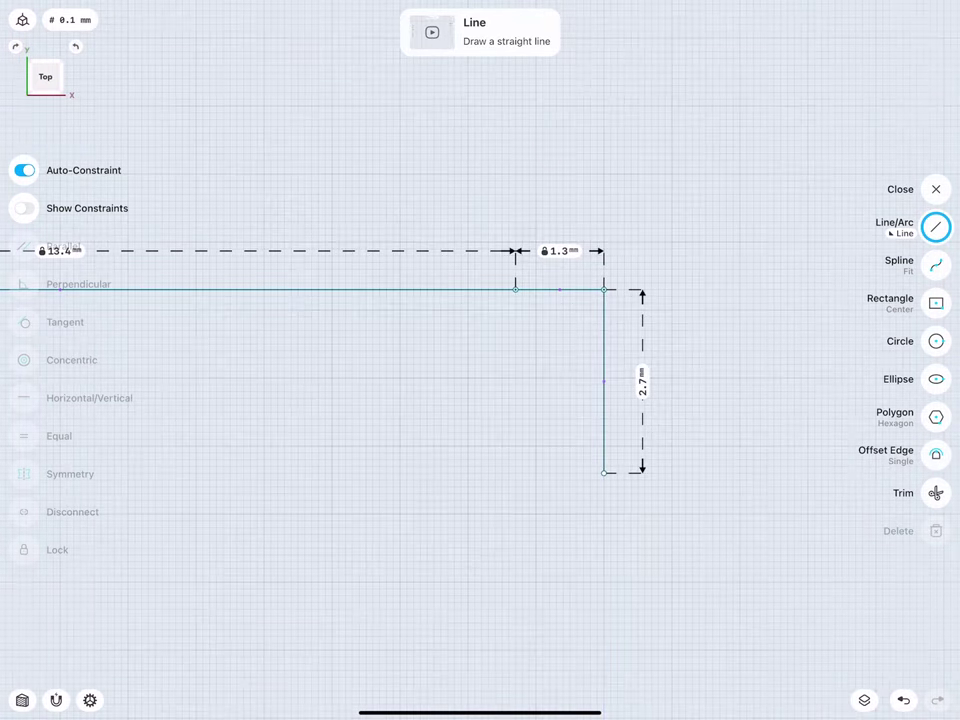
{"action": "left_click", "coordinate": [640, 382]}
{"action": "left_click", "coordinate": [628, 435]}
{"action": "left_click", "coordinate": [599, 463]}
{"action": "left_click", "coordinate": [656, 435]}
{"action": "left_click", "coordinate": [683, 450]}
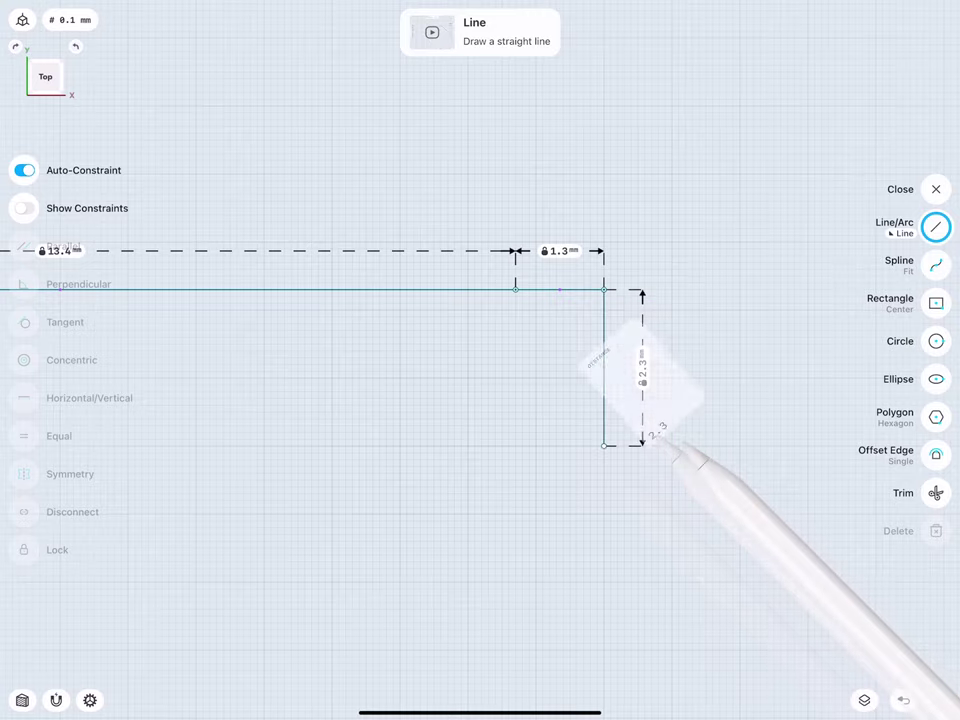
{"action": "left_click_drag", "start_coordinate": [604, 445], "coordinate": [515, 289]}
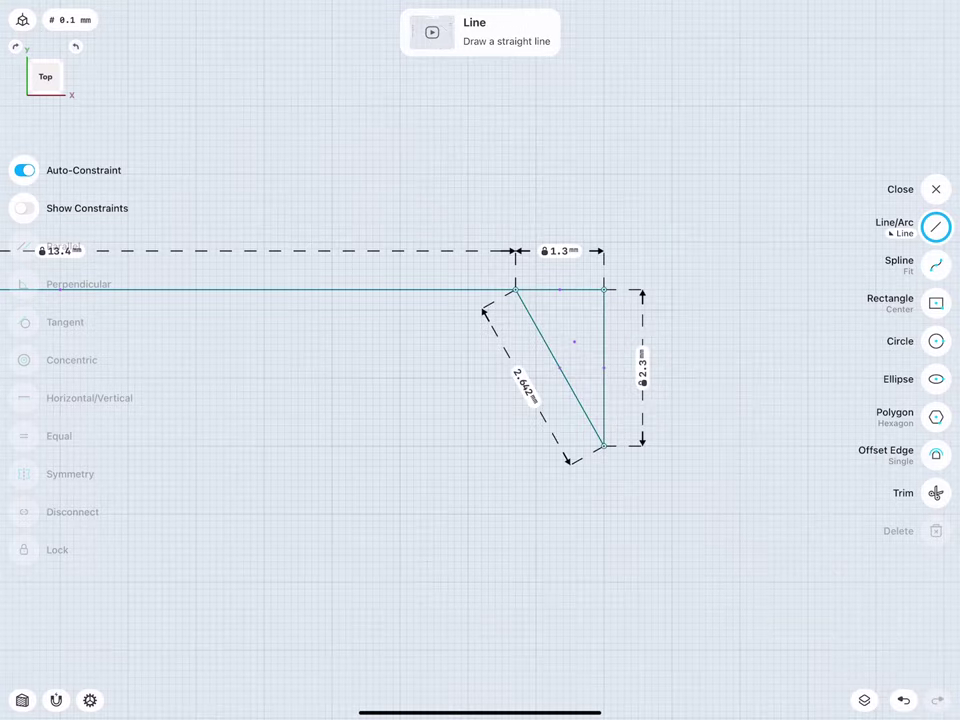
- Draw the right side line to close the 16 × 15 mm profile and finish sketching
{"action": "scroll", "coordinate": [440, 400], "scroll_direction": "down", "scroll_amount": 2}
{"action": "scroll", "coordinate": [440, 400], "scroll_direction": "down", "scroll_amount": 3}
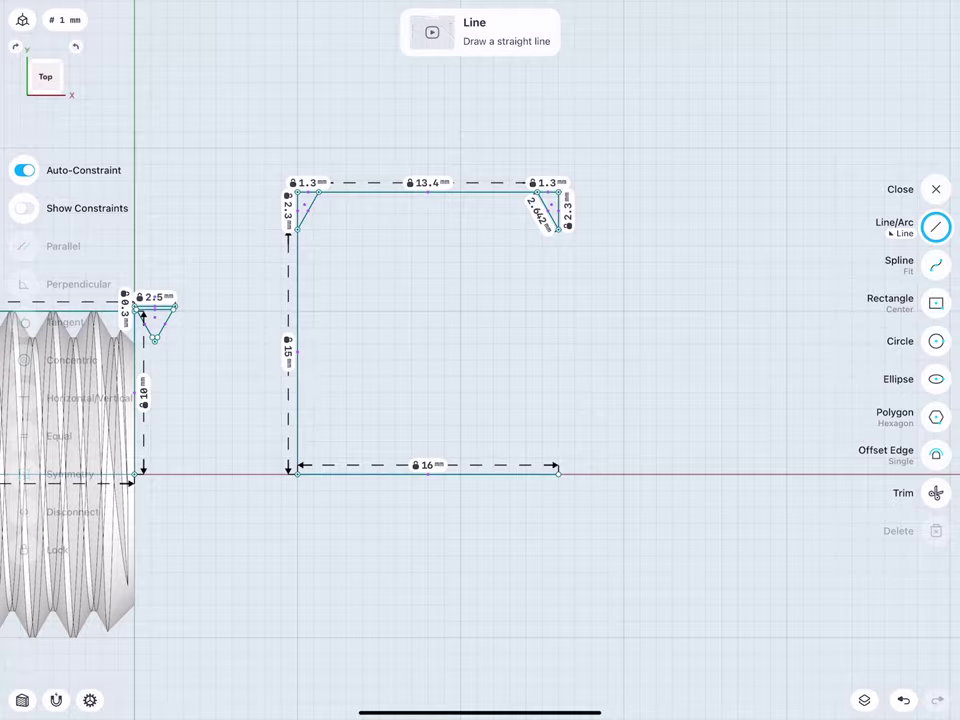
{"action": "left_click_drag", "start_coordinate": [558, 230], "coordinate": [558, 473]}
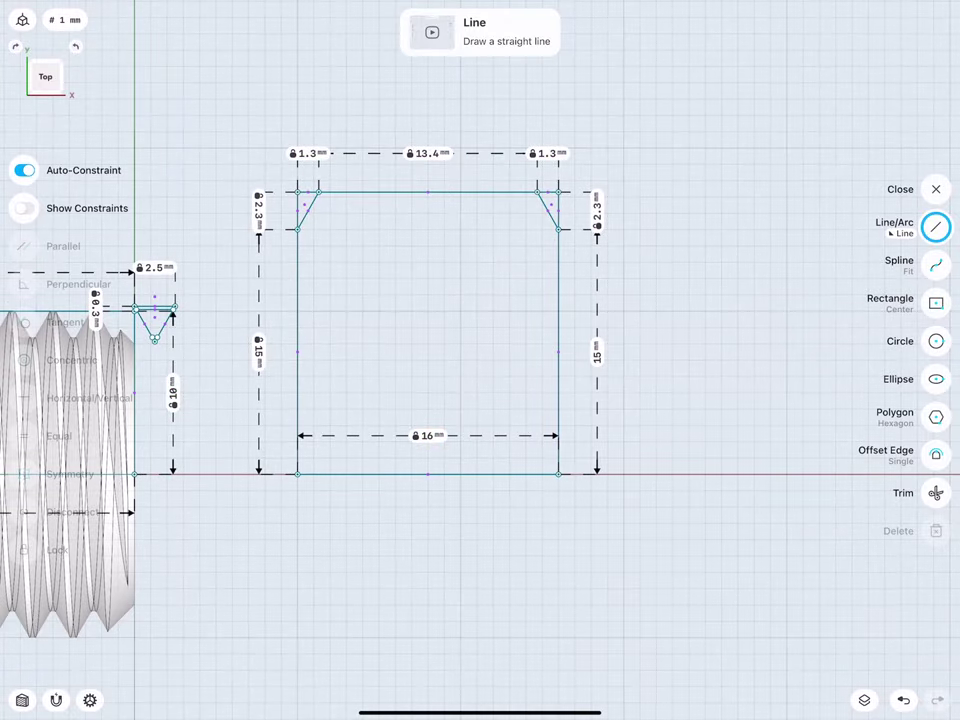
{"action": "left_click", "coordinate": [424, 527]}
- Revolve the chamfered profile 360° around its bottom edge into a round solid
{"action": "scroll", "coordinate": [346, 435], "scroll_direction": "down", "scroll_amount": 3}
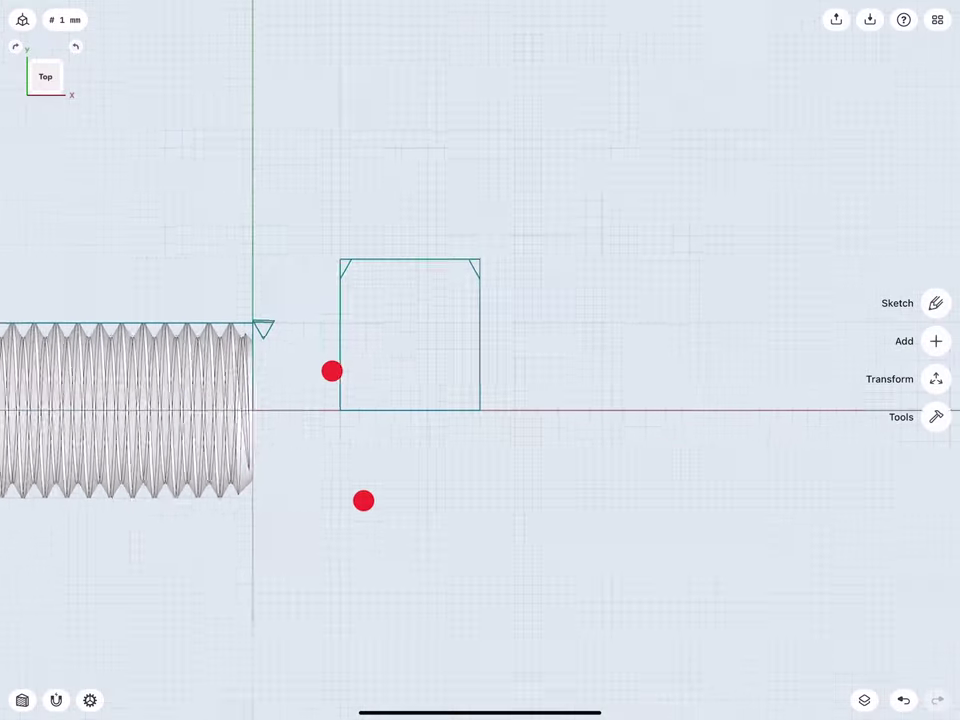
{"action": "middle_click_drag", "start_coordinate": [346, 435], "coordinate": [290, 400]}
{"action": "scroll", "coordinate": [376, 412], "scroll_direction": "up", "scroll_amount": 3}
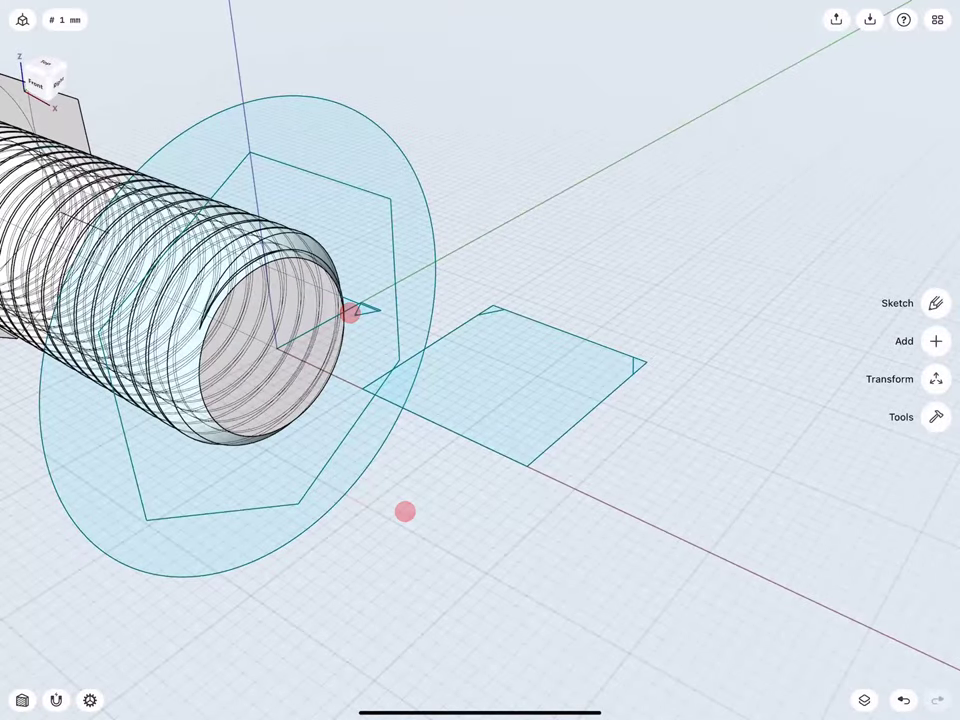
{"action": "left_click", "coordinate": [506, 392]}
{"action": "left_click", "coordinate": [500, 456]}
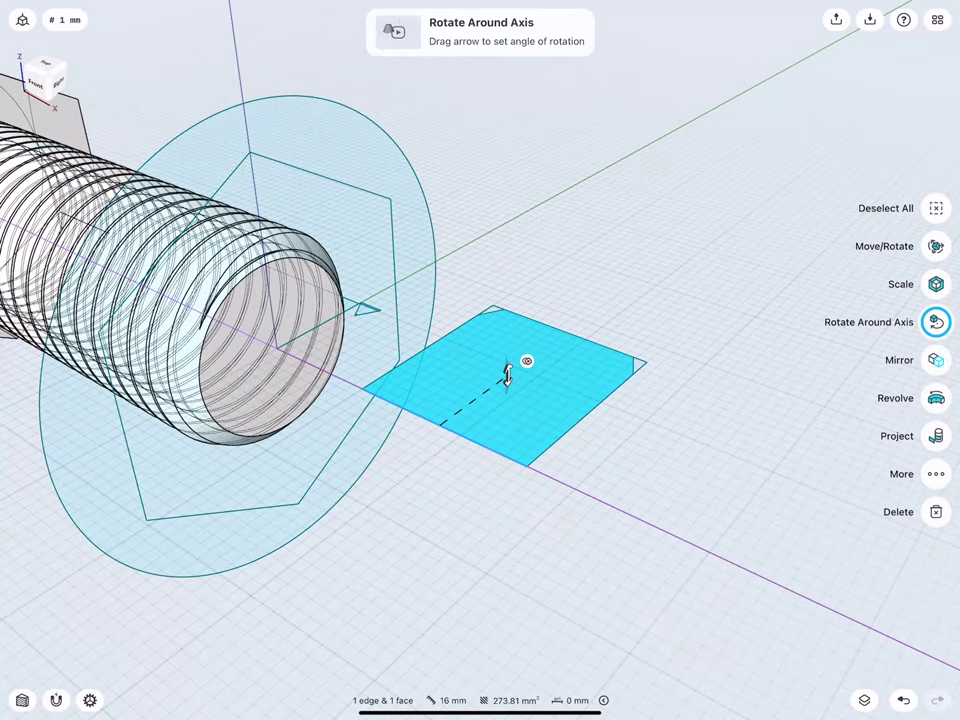
{"action": "left_click", "coordinate": [936, 398]}
{"action": "middle_click_drag", "start_coordinate": [377, 349], "coordinate": [424, 379]}
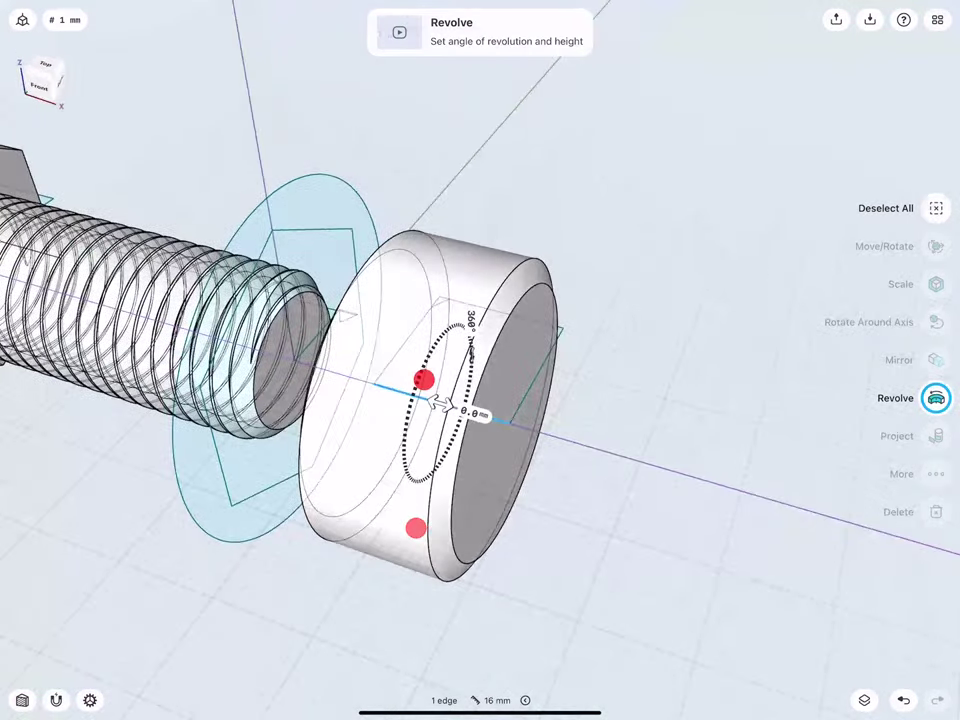
{"action": "left_click", "coordinate": [529, 598]}
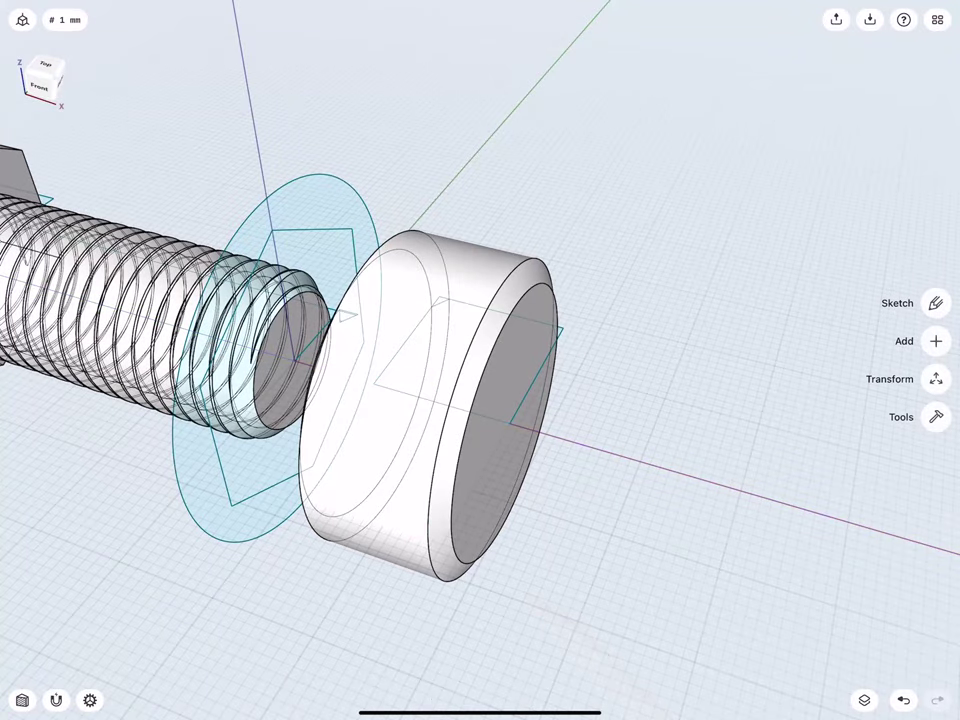
{"action": "mouse_move", "coordinate": [371, 358]}
{"action": "middle_mouse_down"}
{"action": "mouse_move", "coordinate": [242, 285]}
{"action": "mouse_move", "coordinate": [345, 355]}
{"action": "middle_mouse_up"}
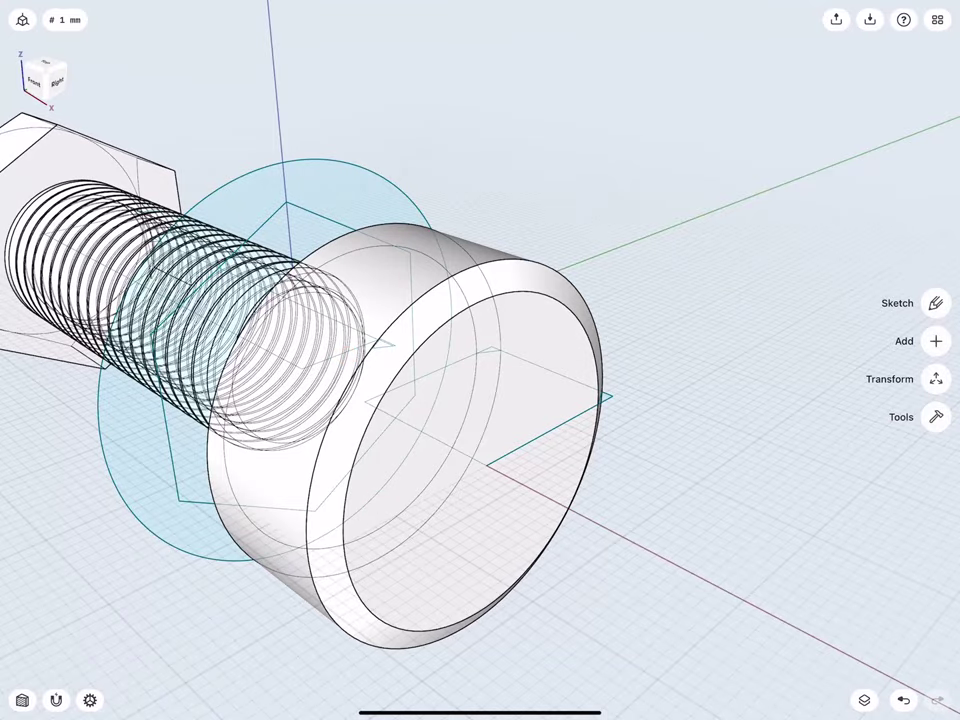
- Sketch an 8.4 mm radius circle centred on the origin of the solid's outer face
{"action": "double_click", "coordinate": [488, 410]}
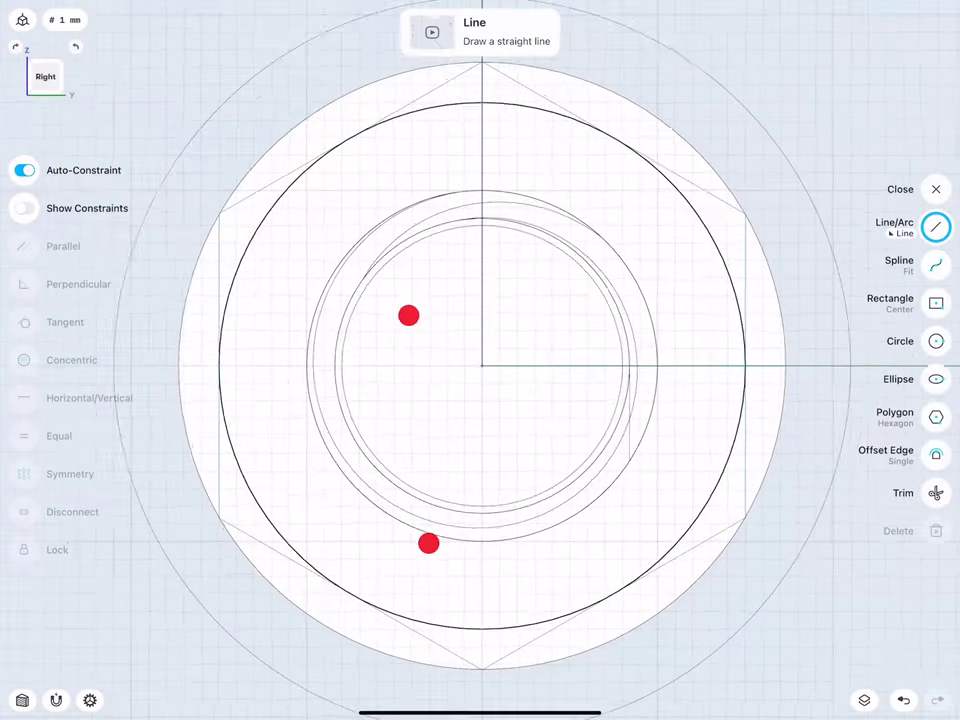
{"action": "middle_click_drag", "start_coordinate": [418, 428], "coordinate": [422, 451]}
{"action": "left_click", "coordinate": [935, 341]}
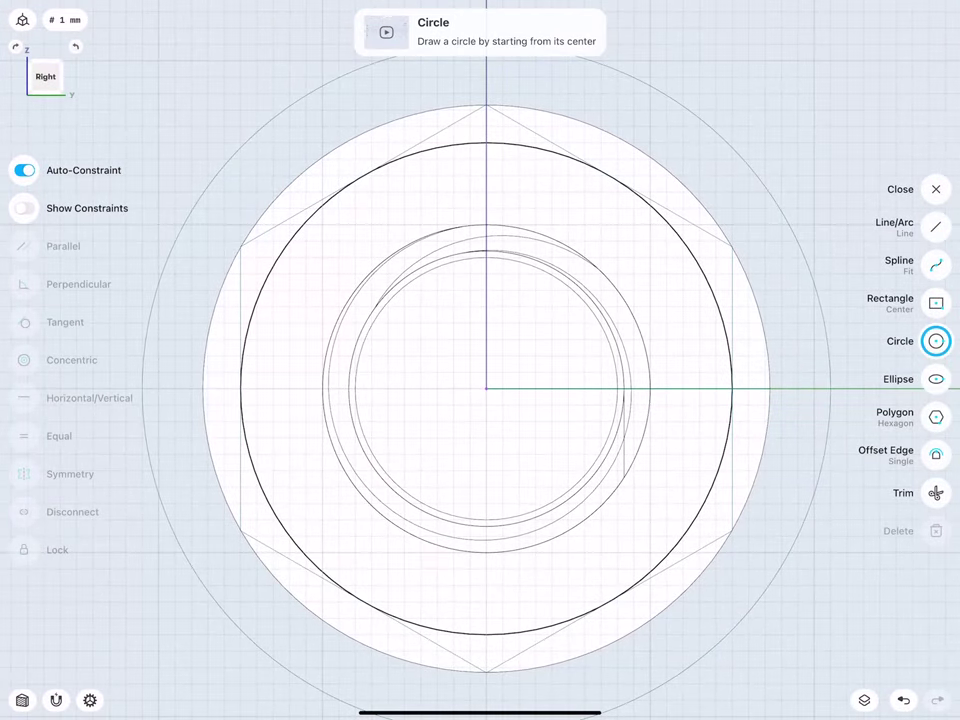
{"action": "left_click_drag", "start_coordinate": [487, 388], "coordinate": [487, 208]}
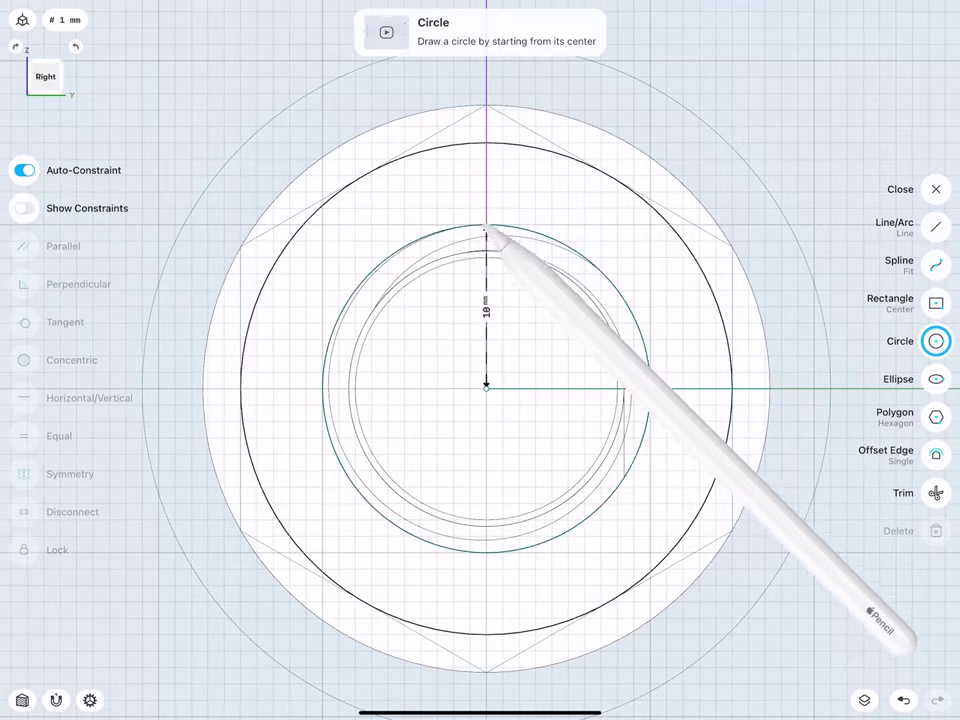
{"action": "left_click", "coordinate": [570, 388]}
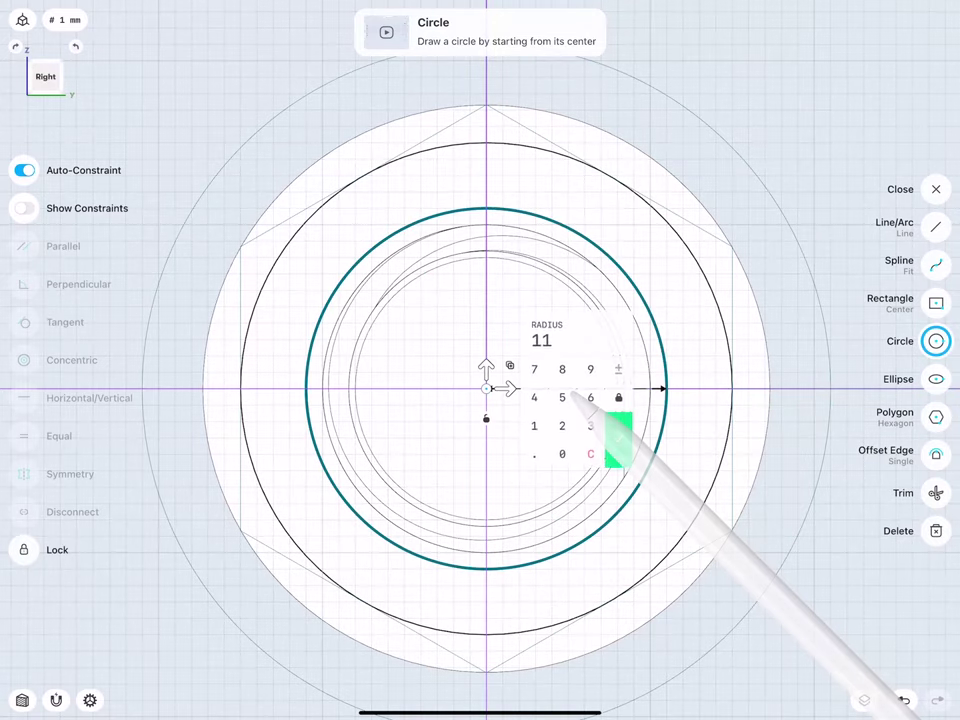
{"action": "left_click", "coordinate": [562, 369]}
{"action": "left_click", "coordinate": [534, 453]}
{"action": "left_click", "coordinate": [534, 397]}
{"action": "left_click", "coordinate": [618, 438]}
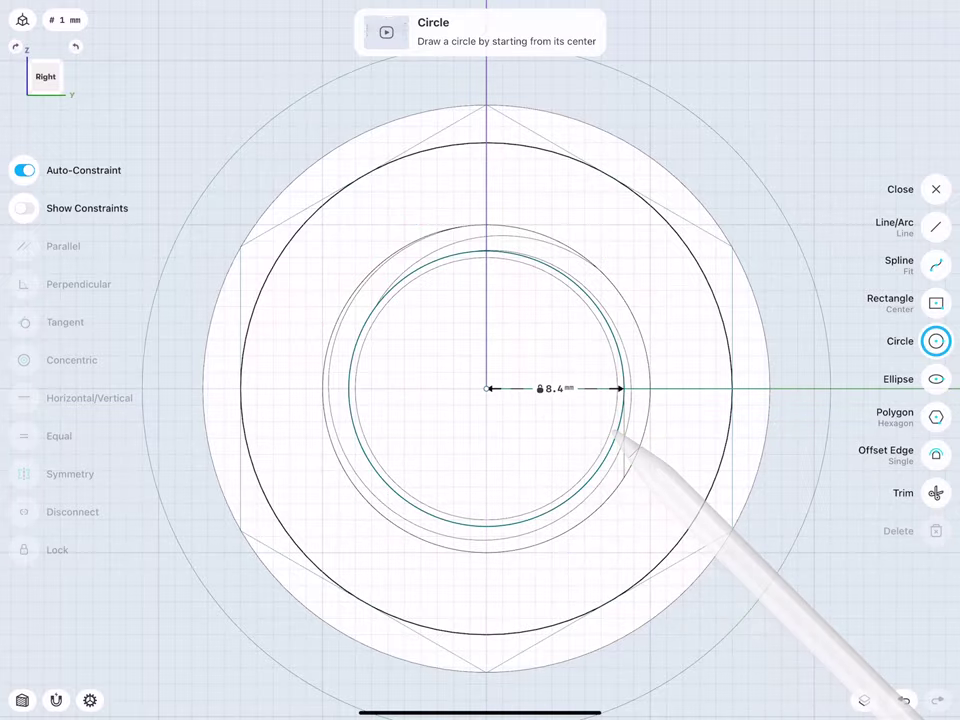
{"action": "scroll", "coordinate": [283, 309], "scroll_direction": "down", "scroll_amount": 3}
- Extrude the circle -16 mm to cut a hole through the solid
{"action": "key", "text": "l"}
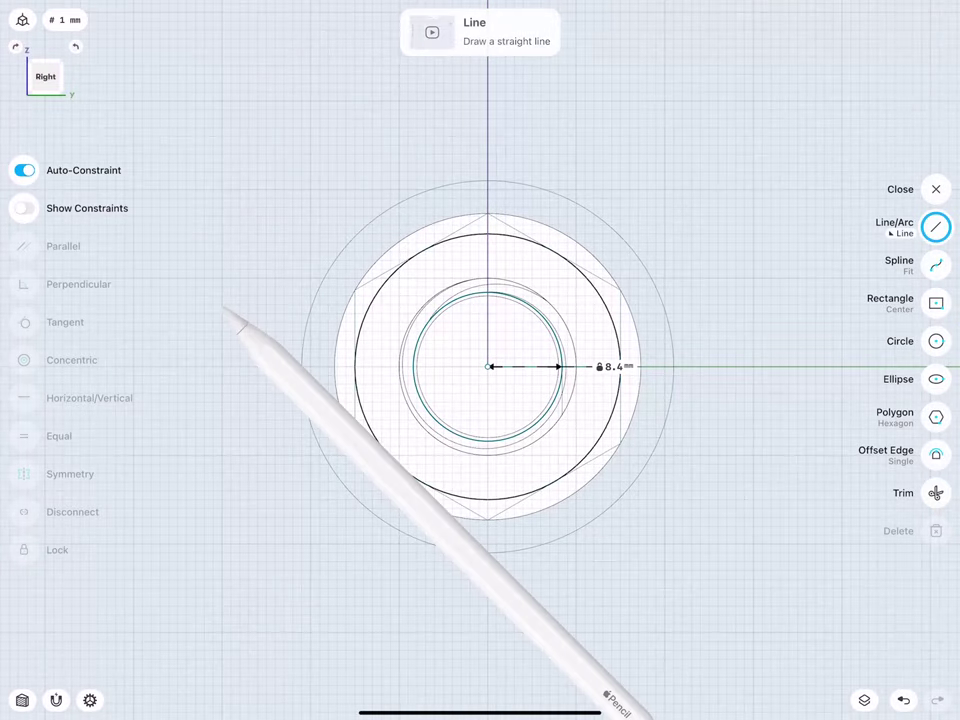
{"action": "mouse_move", "coordinate": [346, 302]}
{"action": "middle_mouse_down"}
{"action": "mouse_move", "coordinate": [407, 354]}
{"action": "mouse_move", "coordinate": [339, 272]}
{"action": "mouse_move", "coordinate": [291, 310]}
{"action": "middle_mouse_up"}
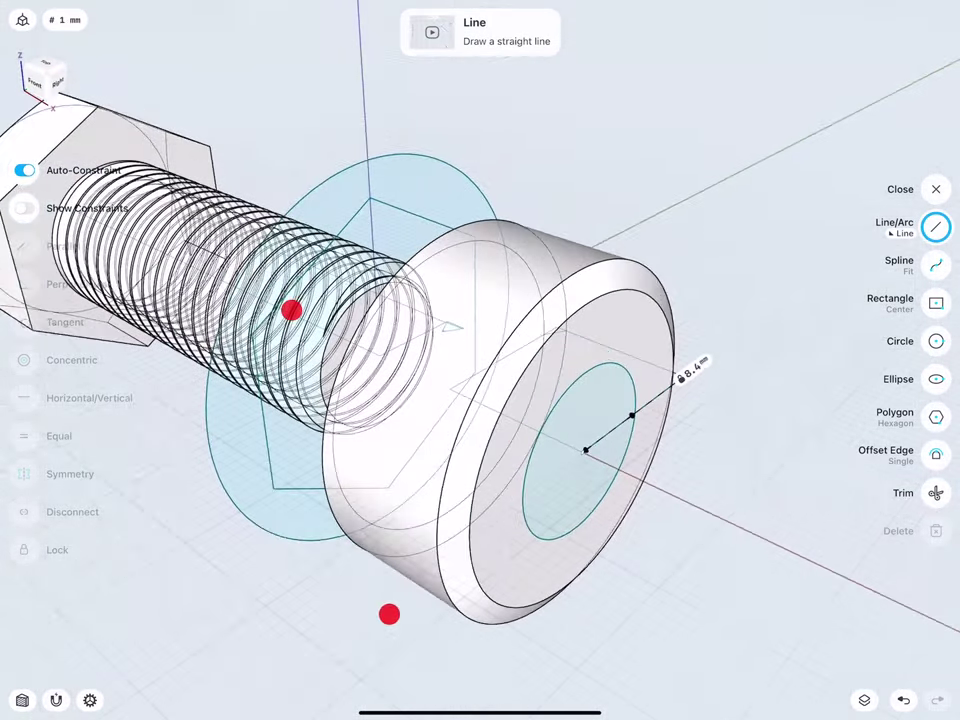
{"action": "left_click", "coordinate": [565, 470]}
{"action": "left_click_drag", "start_coordinate": [564, 478], "coordinate": [400, 396]}
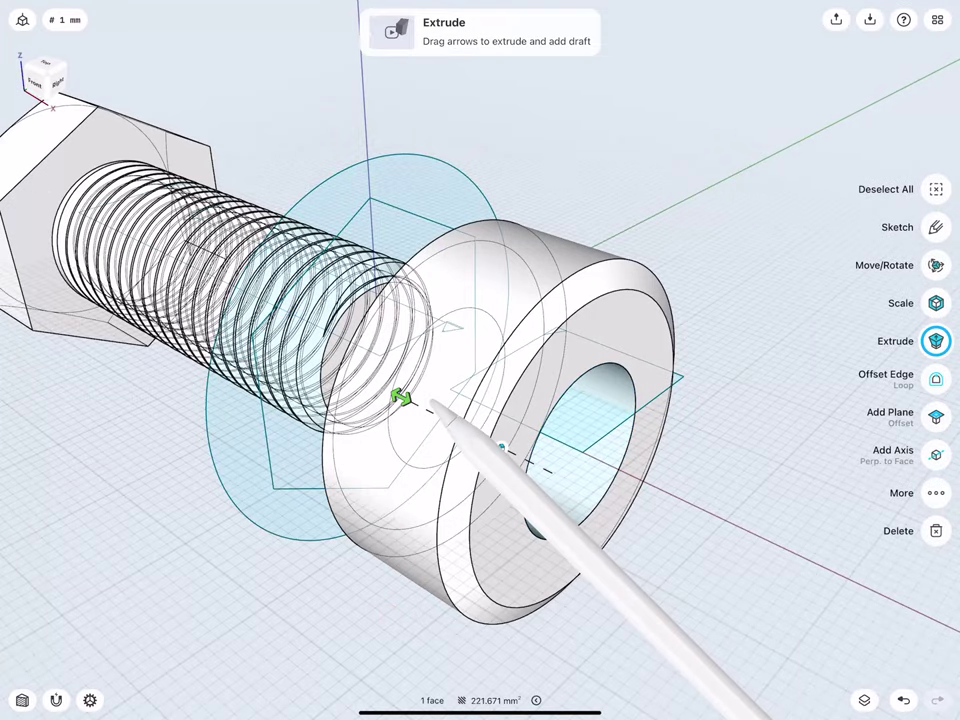
{"action": "mouse_move", "coordinate": [332, 296]}
{"action": "middle_mouse_down"}
{"action": "mouse_move", "coordinate": [476, 366]}
{"action": "mouse_move", "coordinate": [359, 299]}
{"action": "mouse_move", "coordinate": [368, 290]}
{"action": "middle_mouse_up"}
- Chamfer both edges of the hole by 2 mm
{"action": "left_click", "coordinate": [405, 606]}
{"action": "left_click", "coordinate": [420, 497]}
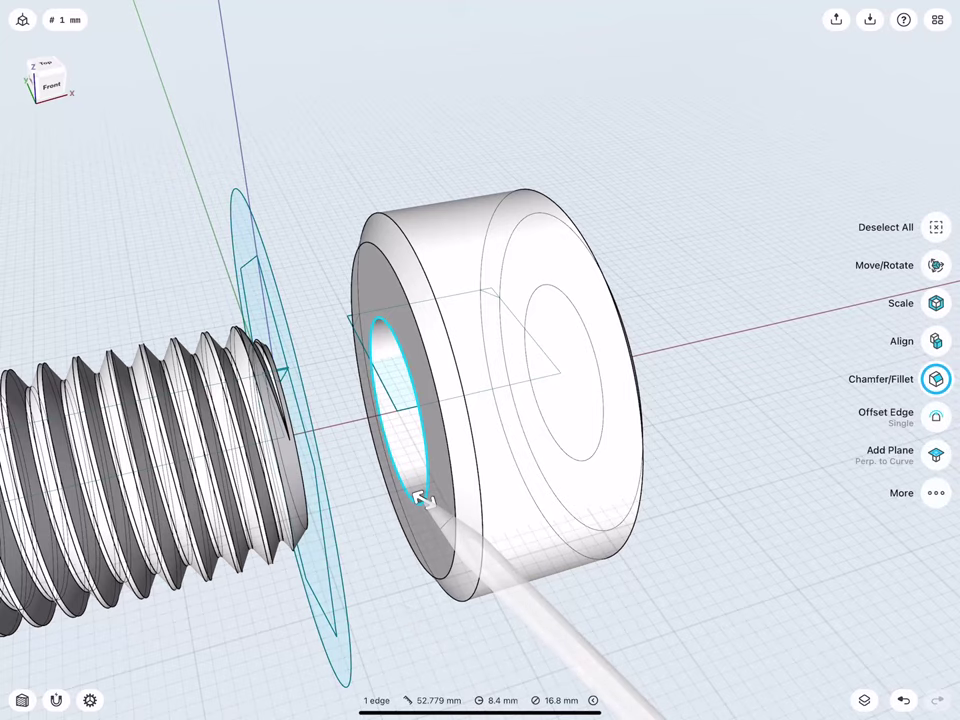
{"action": "left_click", "coordinate": [594, 452]}
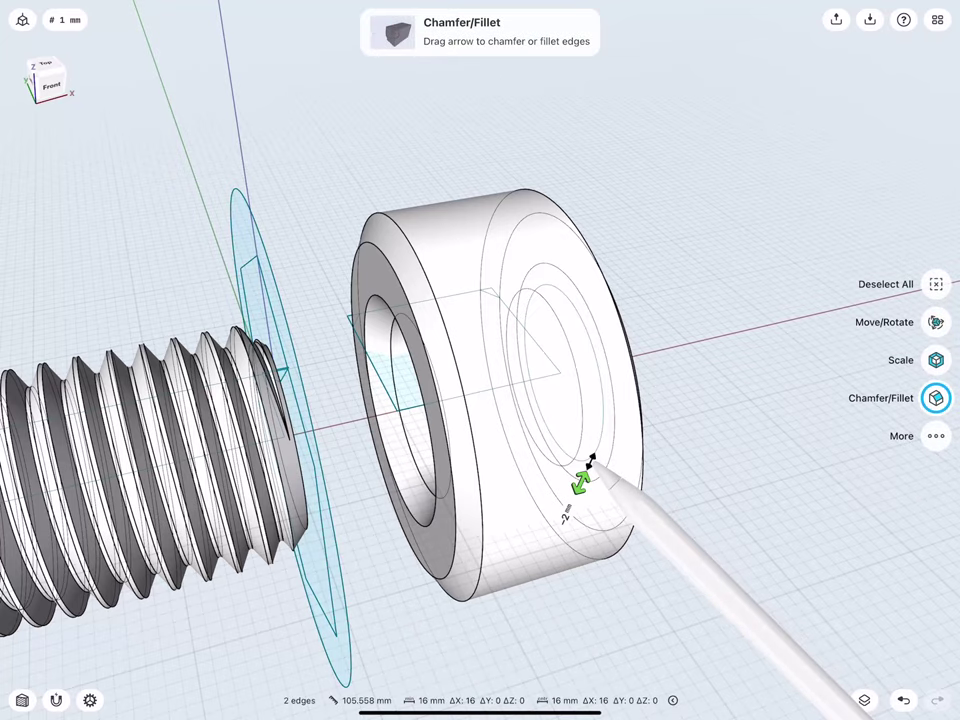
{"action": "left_click_drag", "start_coordinate": [591, 452], "coordinate": [582, 480]}
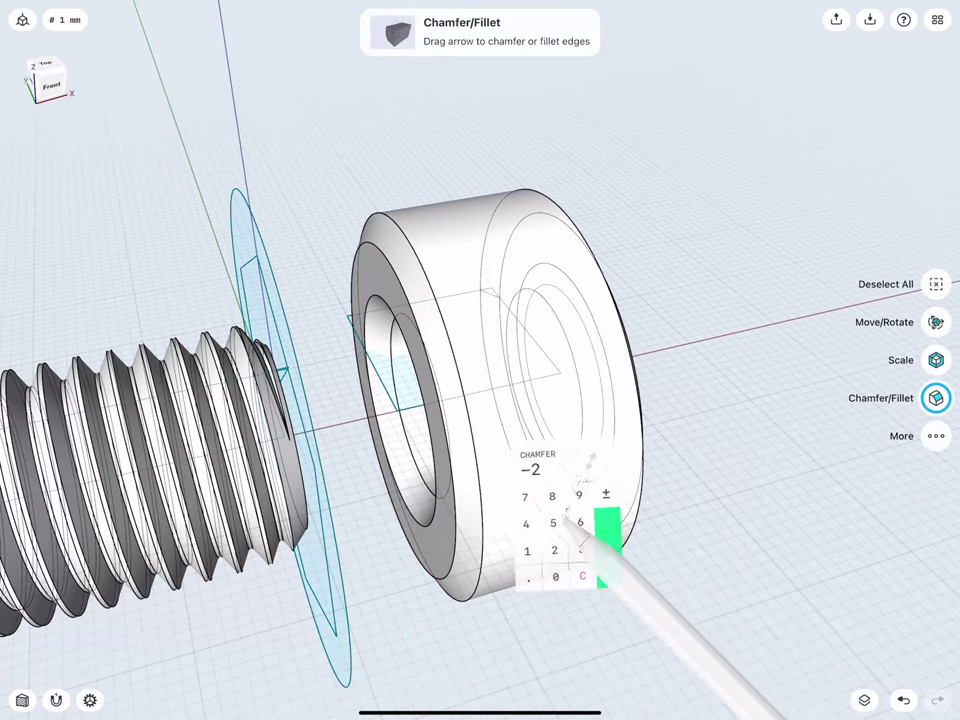
{"action": "left_click", "coordinate": [608, 550]}
{"action": "left_click", "coordinate": [635, 625]}
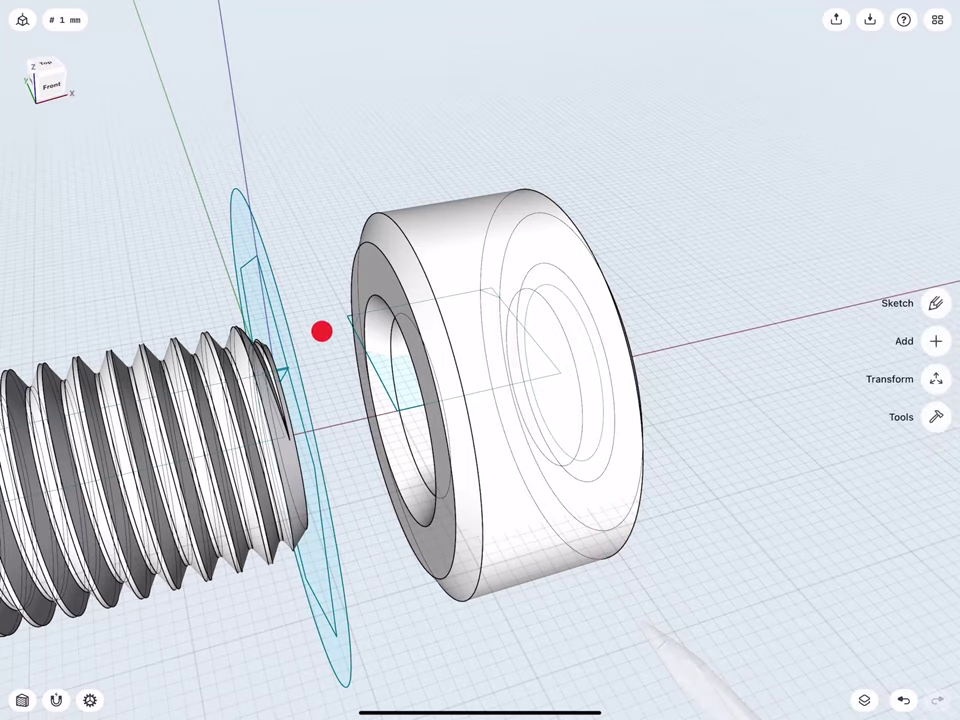
- Extrude the hexagon sketch face through the solid to form the hex nut
{"action": "middle_click_drag", "start_coordinate": [321, 331], "coordinate": [481, 380]}
{"action": "left_click", "coordinate": [430, 385]}
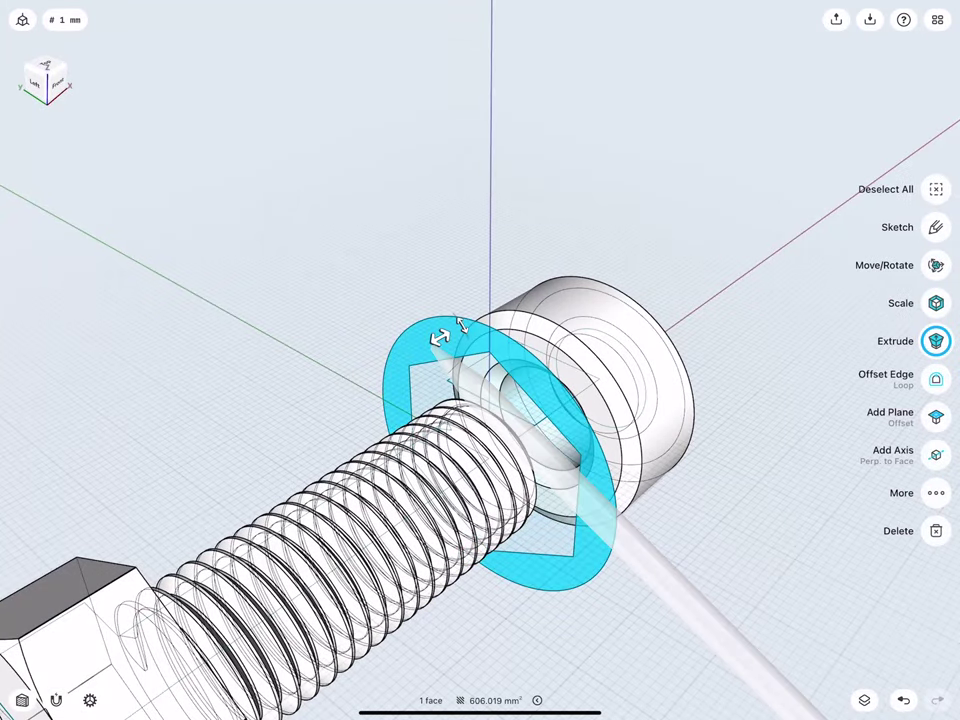
{"action": "mouse_move", "coordinate": [439, 392]}
{"action": "left_mouse_down"}
{"action": "mouse_move", "coordinate": [528, 290]}
{"action": "mouse_move", "coordinate": [648, 220]}
{"action": "left_mouse_up"}
{"action": "left_click", "coordinate": [595, 178]}
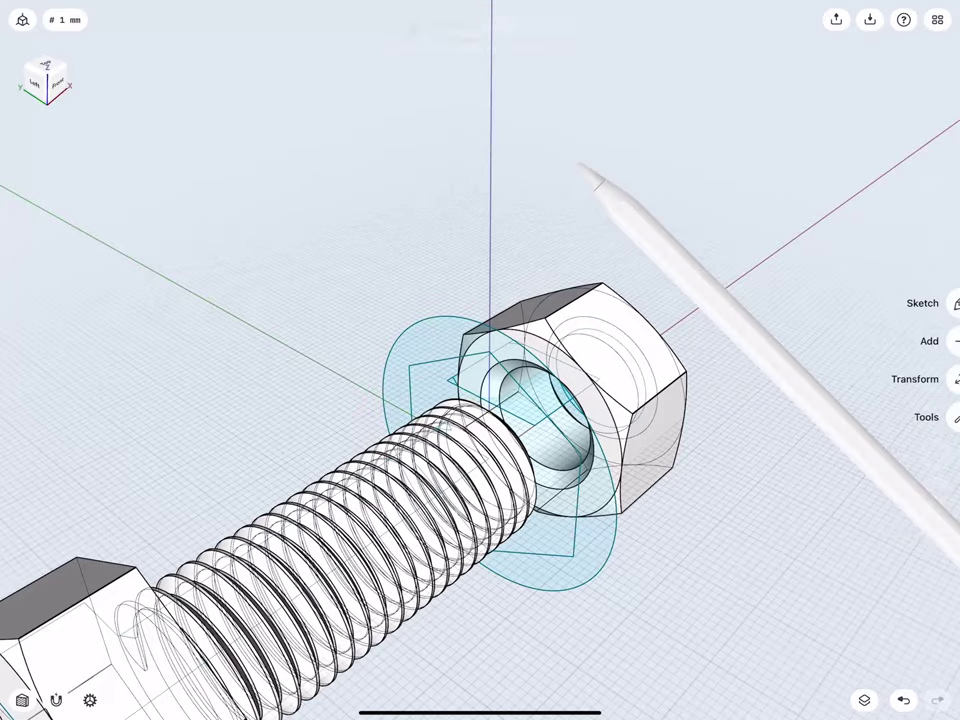
{"action": "mouse_move", "coordinate": [430, 420]}
{"action": "middle_mouse_down"}
{"action": "mouse_move", "coordinate": [306, 315]}
{"action": "mouse_move", "coordinate": [409, 418]}
{"action": "mouse_move", "coordinate": [459, 440]}
{"action": "mouse_move", "coordinate": [465, 430]}
{"action": "middle_mouse_up"}
{"action": "middle_click_drag", "start_coordinate": [461, 535], "coordinate": [464, 531]}
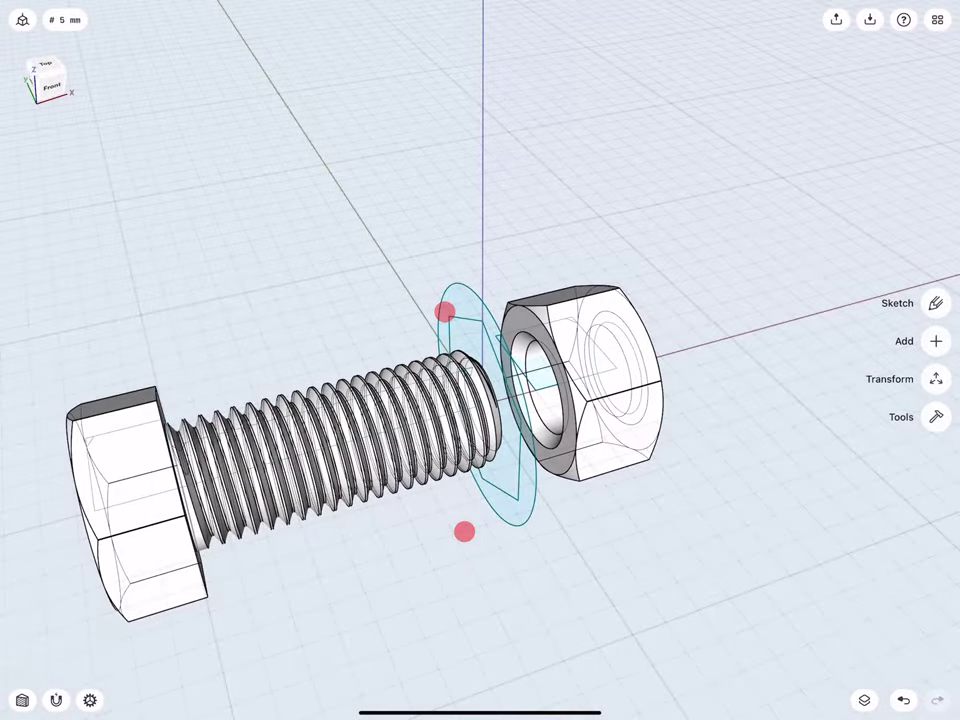
- Slide the nut 30 mm along the bolt shank toward the head
{"action": "left_click", "coordinate": [560, 316]}
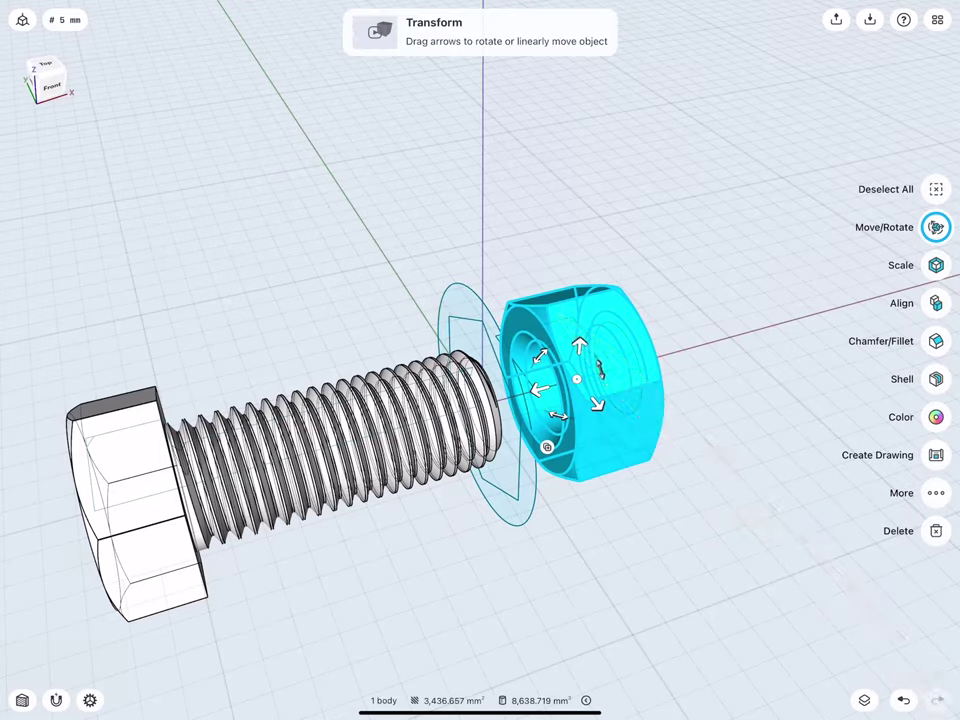
{"action": "left_click_drag", "start_coordinate": [540, 390], "coordinate": [372, 432]}
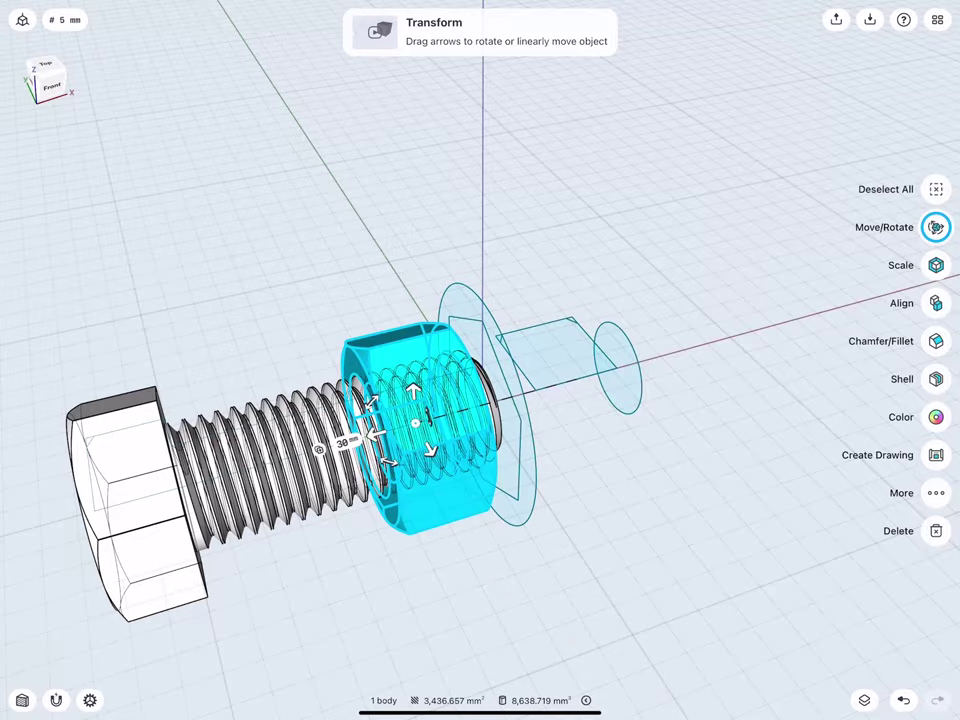
{"action": "middle_click_drag", "start_coordinate": [317, 294], "coordinate": [240, 238]}
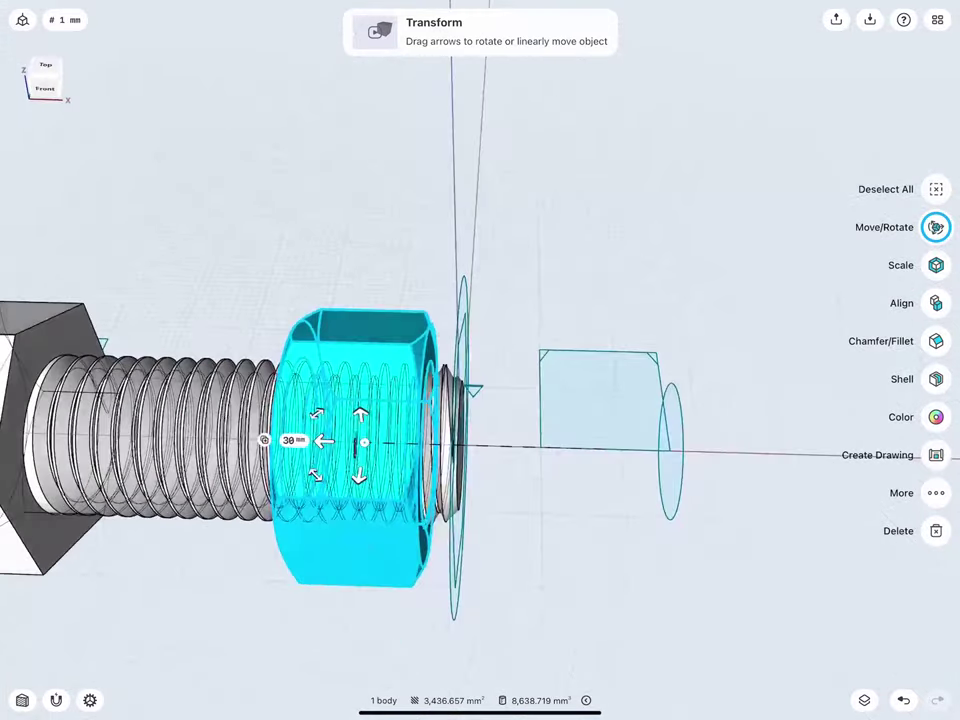
{"action": "left_click", "coordinate": [253, 261]}
{"action": "middle_click_drag", "start_coordinate": [347, 317], "coordinate": [386, 340]}
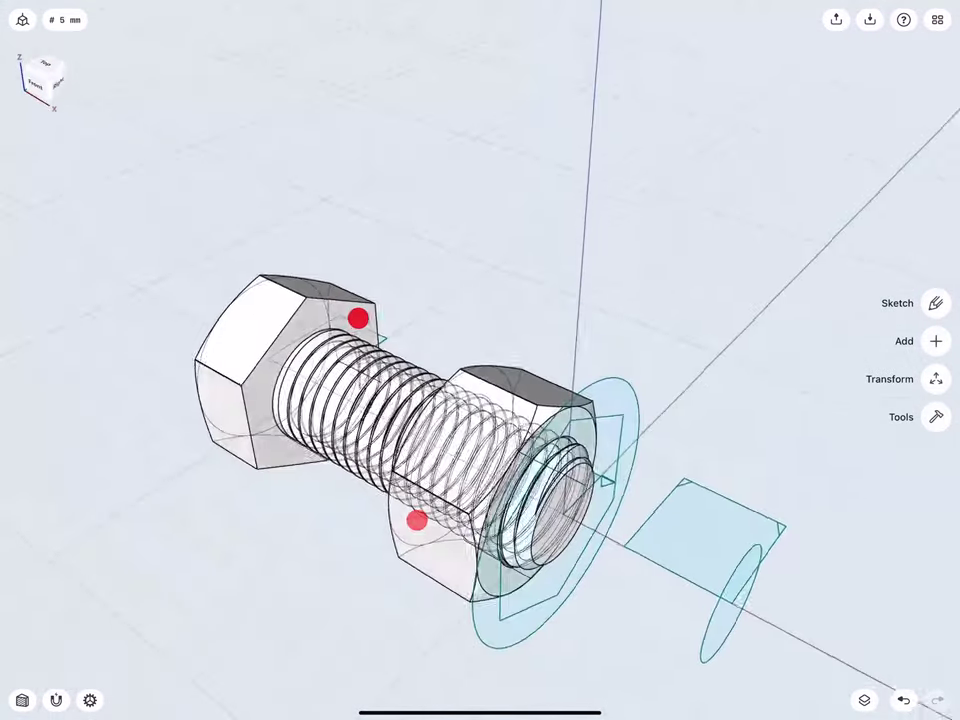
{"action": "scroll", "coordinate": [405, 435], "scroll_direction": "up", "scroll_amount": 3}
- Subtract the bolt from the nut with Keep Originals set to Removed Bodies
{"action": "left_click", "coordinate": [936, 417]}
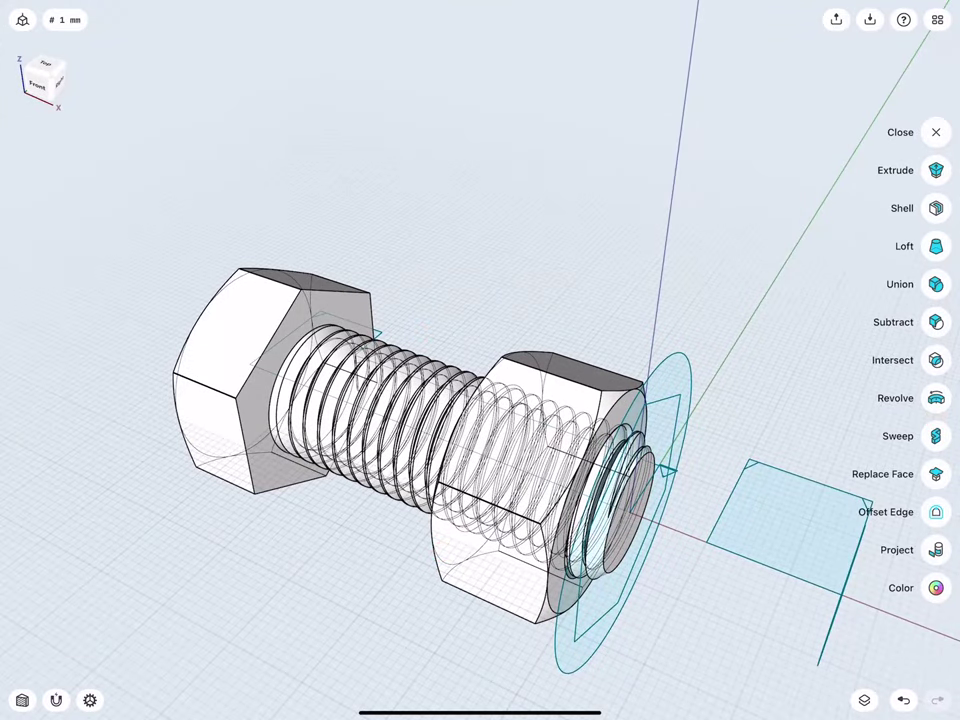
{"action": "left_click", "coordinate": [930, 317]}
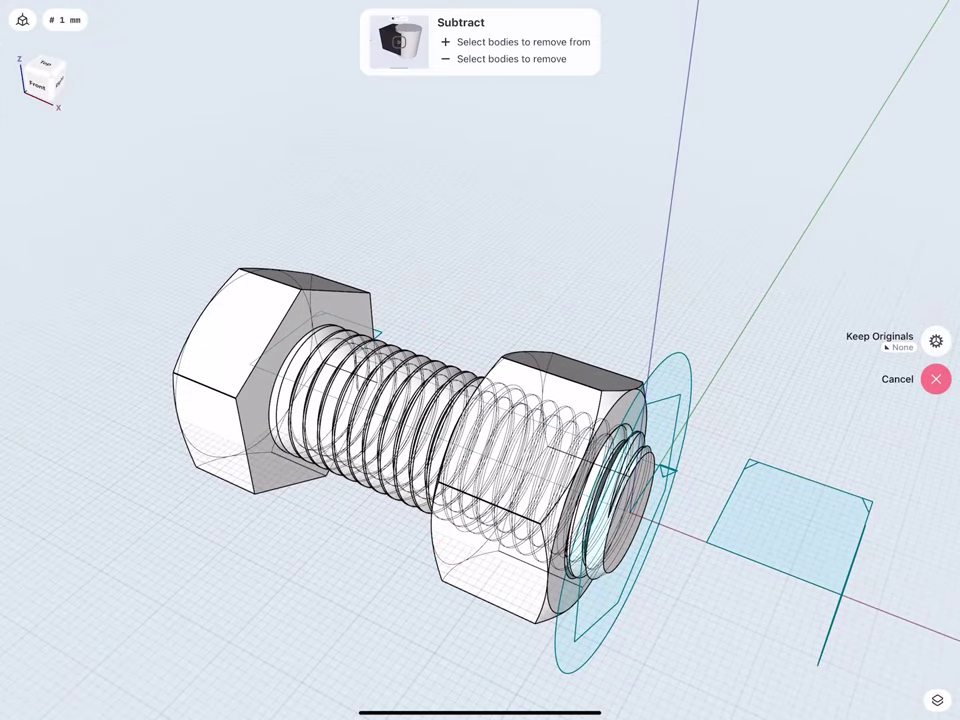
{"action": "left_click", "coordinate": [893, 335]}
{"action": "left_click", "coordinate": [797, 371]}
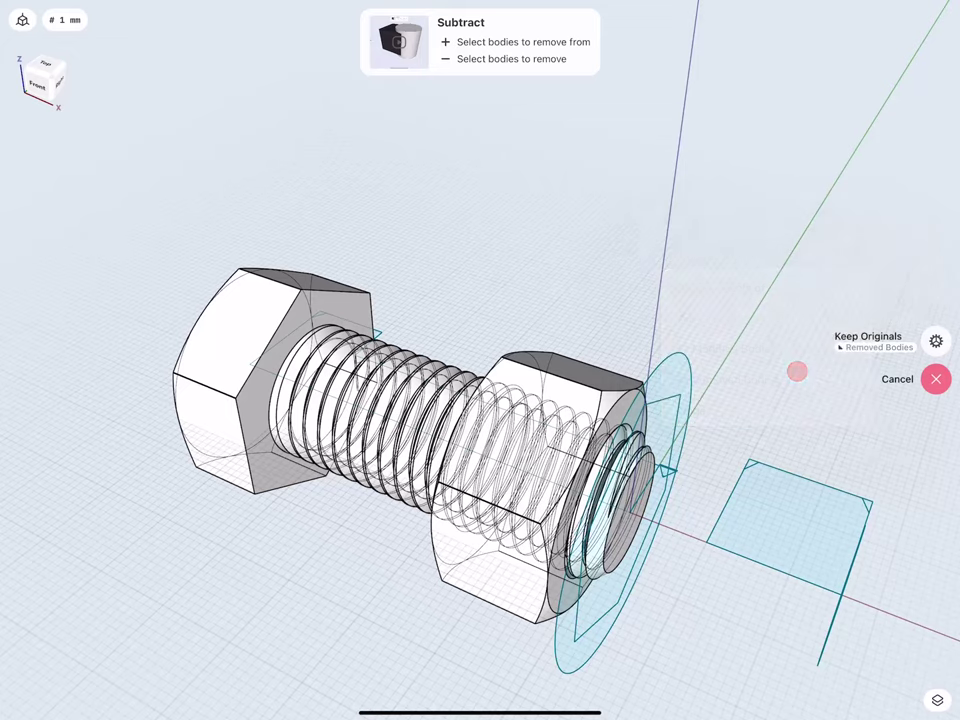
{"action": "left_click", "coordinate": [566, 388]}
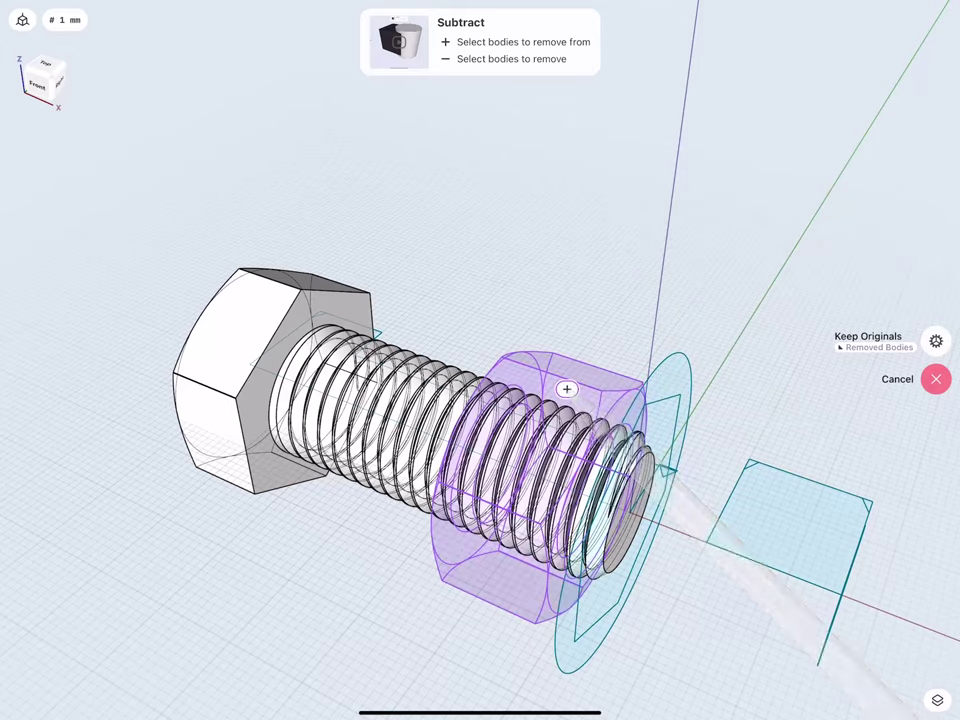
{"action": "left_click", "coordinate": [397, 366]}
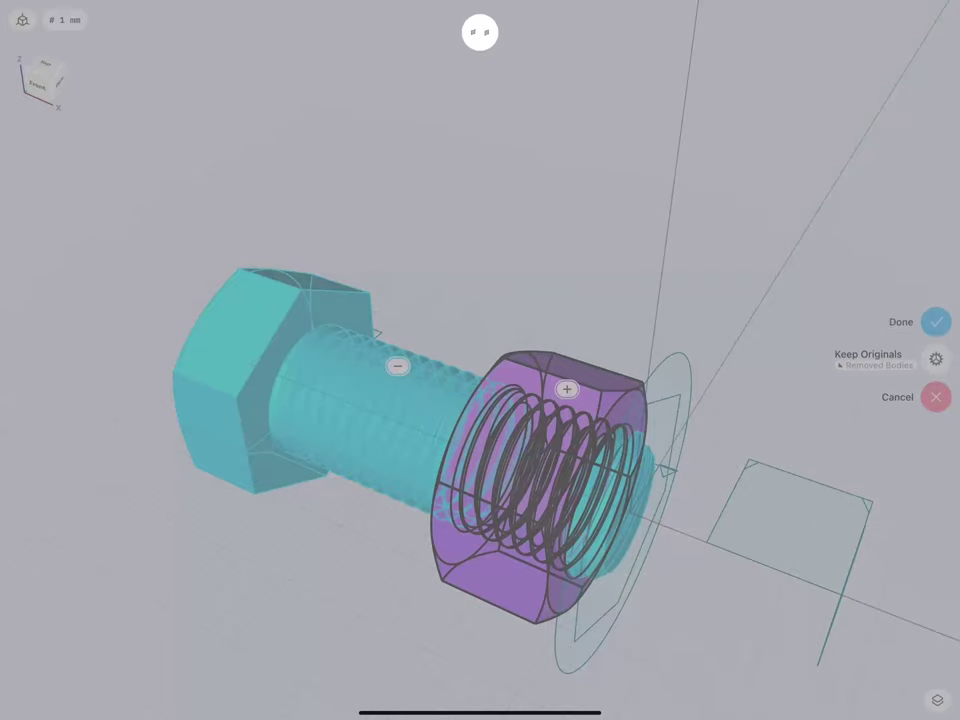
{"action": "left_click", "coordinate": [934, 321]}
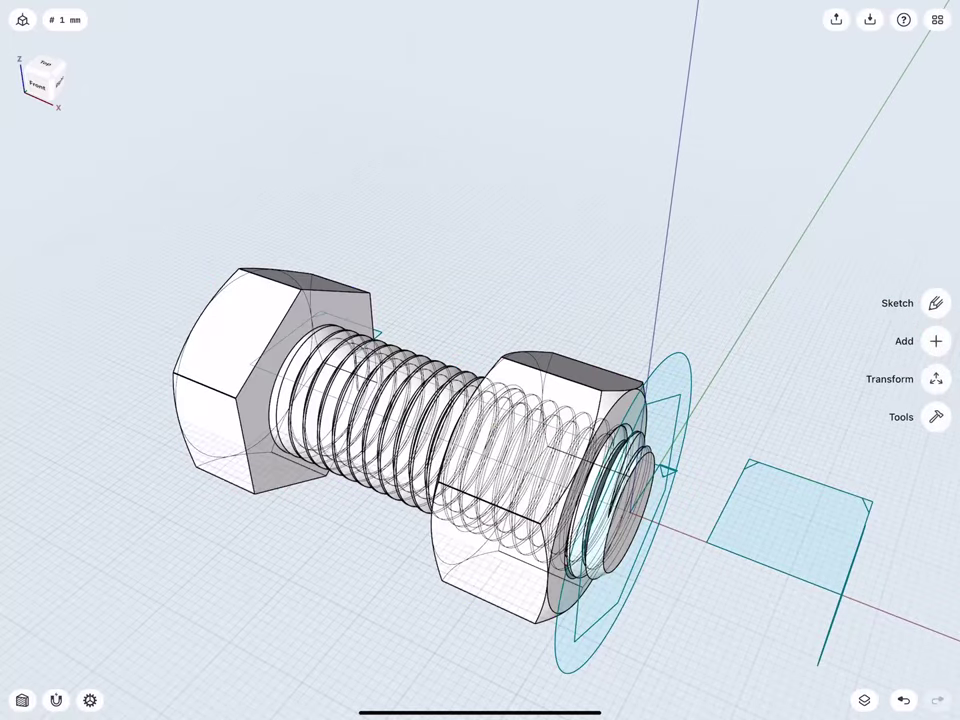
- Copy the circle face 5 mm along the bolt axis and change its radius to 11 mm
{"action": "mouse_move", "coordinate": [395, 352]}
{"action": "middle_mouse_down"}
{"action": "mouse_move", "coordinate": [457, 355]}
{"action": "mouse_move", "coordinate": [345, 349]}
{"action": "mouse_move", "coordinate": [401, 354]}
{"action": "mouse_move", "coordinate": [347, 291]}
{"action": "mouse_move", "coordinate": [495, 334]}
{"action": "mouse_move", "coordinate": [443, 318]}
{"action": "middle_mouse_up"}
{"action": "left_click", "coordinate": [525, 514]}
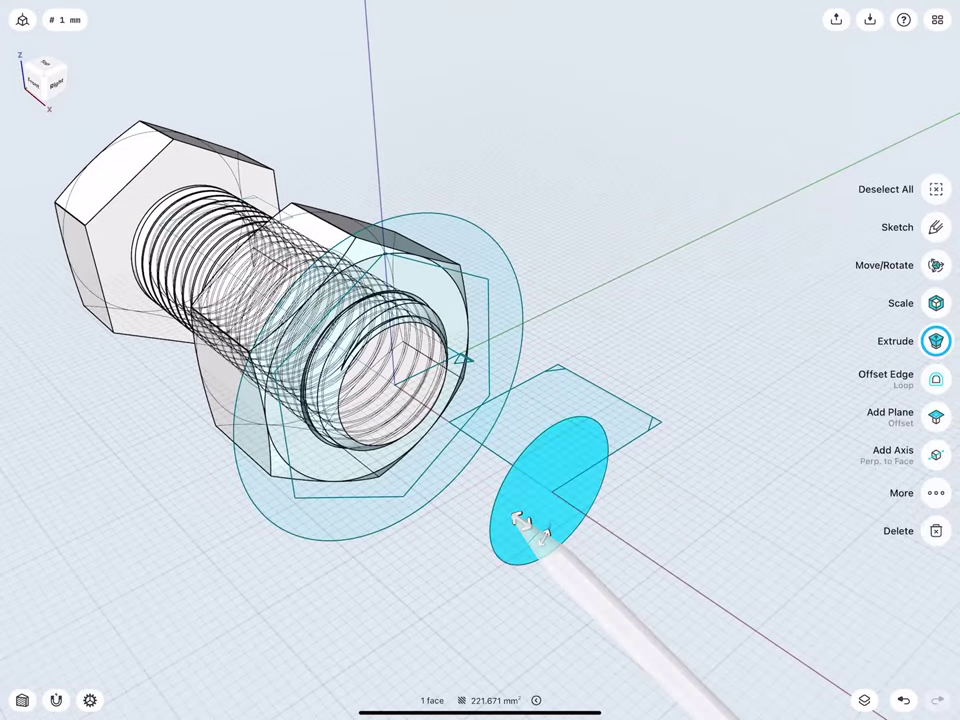
{"action": "middle_click_drag", "start_coordinate": [470, 455], "coordinate": [445, 434]}
{"action": "left_click", "coordinate": [935, 265]}
{"action": "left_click", "coordinate": [504, 513]}
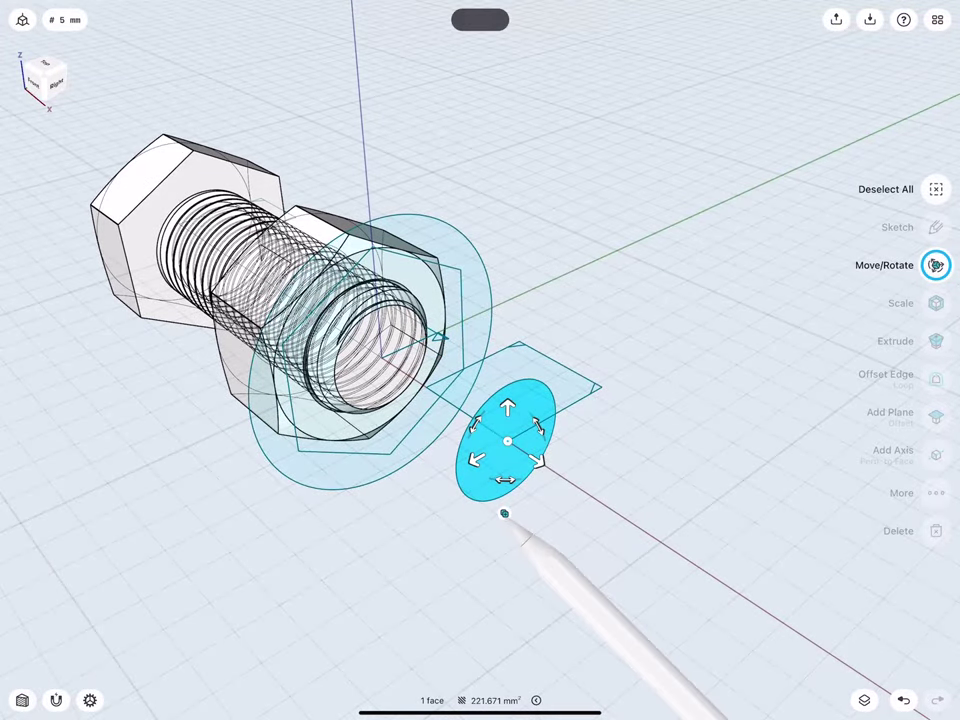
{"action": "left_click_drag", "start_coordinate": [538, 461], "coordinate": [598, 501]}
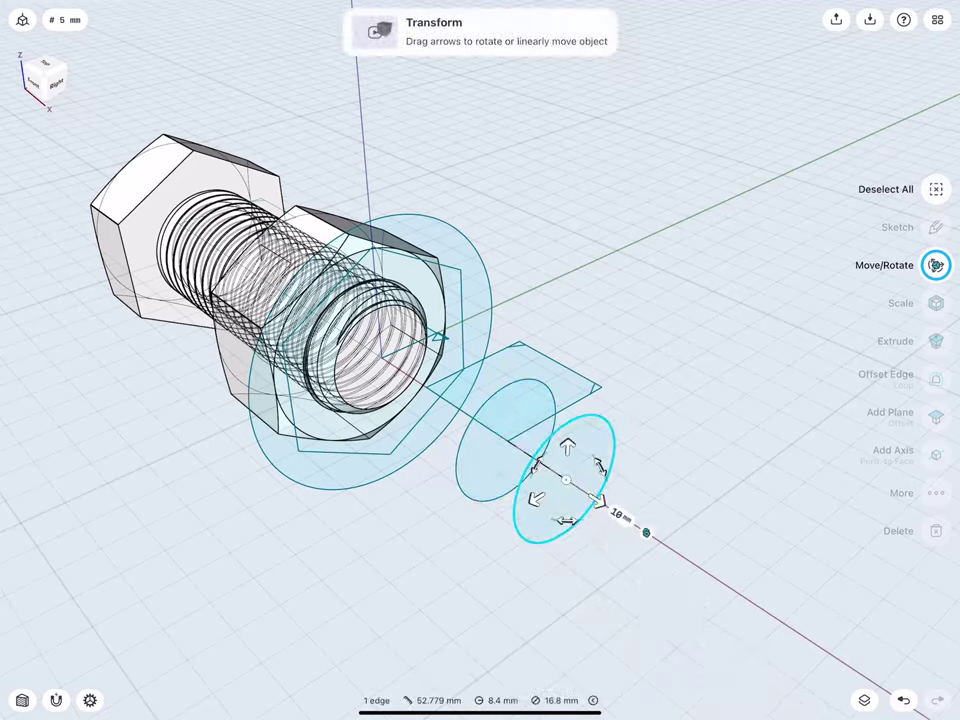
{"action": "left_click", "coordinate": [597, 586]}
{"action": "left_click", "coordinate": [552, 538]}
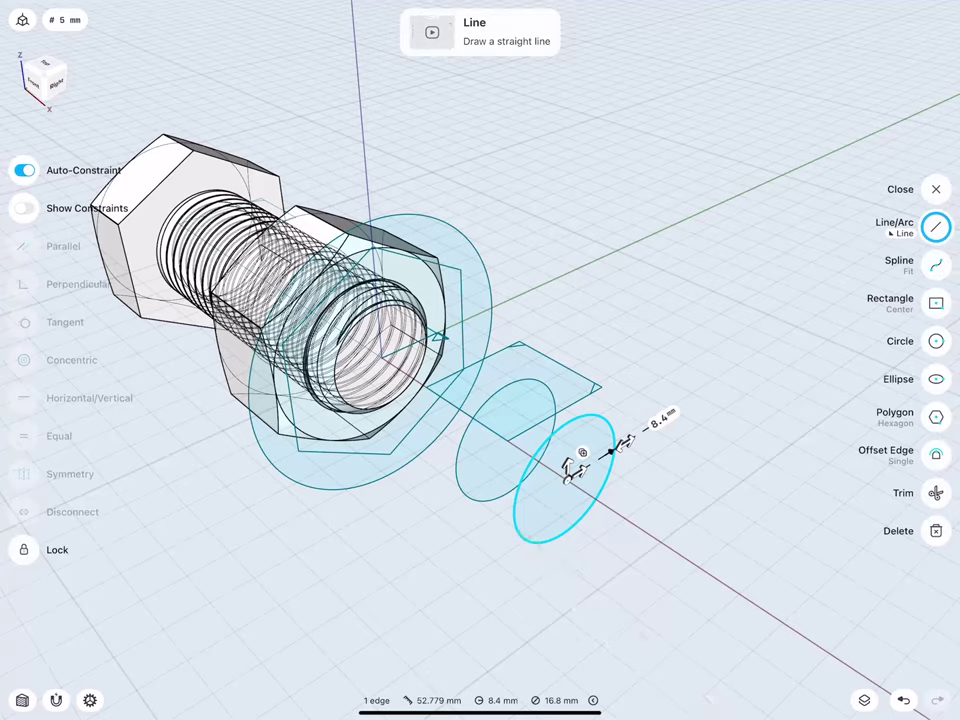
{"action": "left_click", "coordinate": [660, 420]}
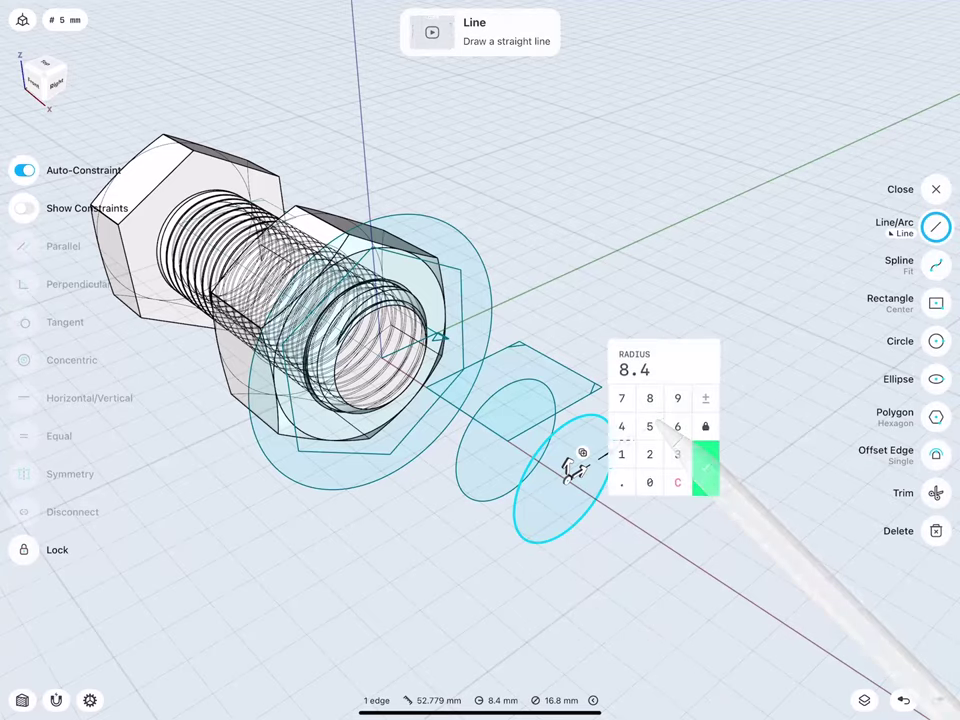
{"action": "type", "text": "11"}
{"action": "left_click", "coordinate": [703, 467]}
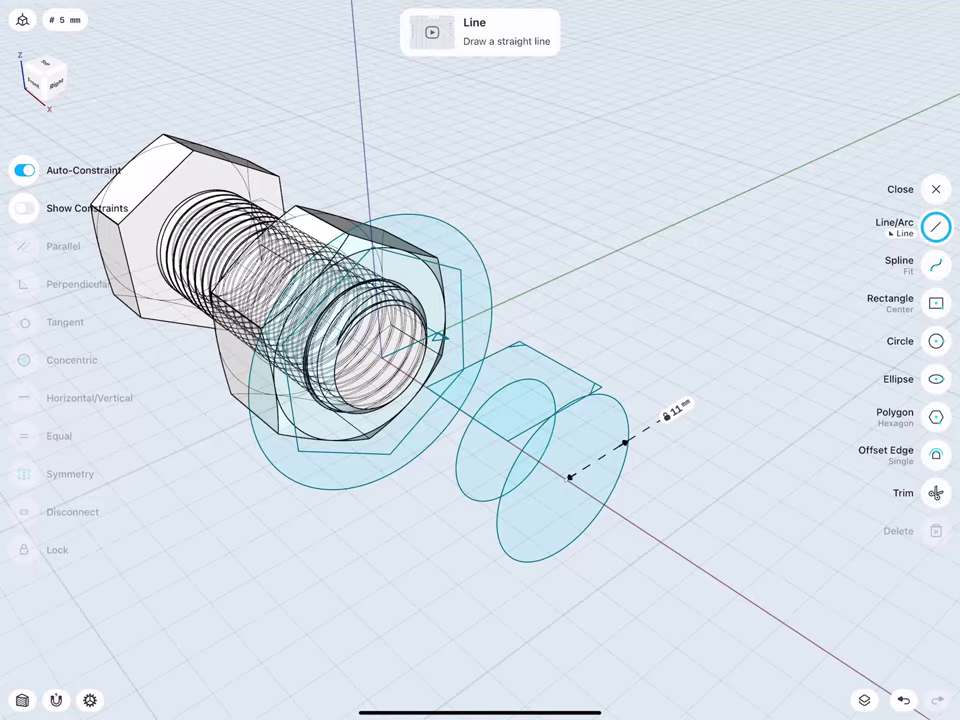
- Draw a concentric circle with an 18.5 mm radius around the 11 mm circle
{"action": "double_click", "coordinate": [546, 516]}
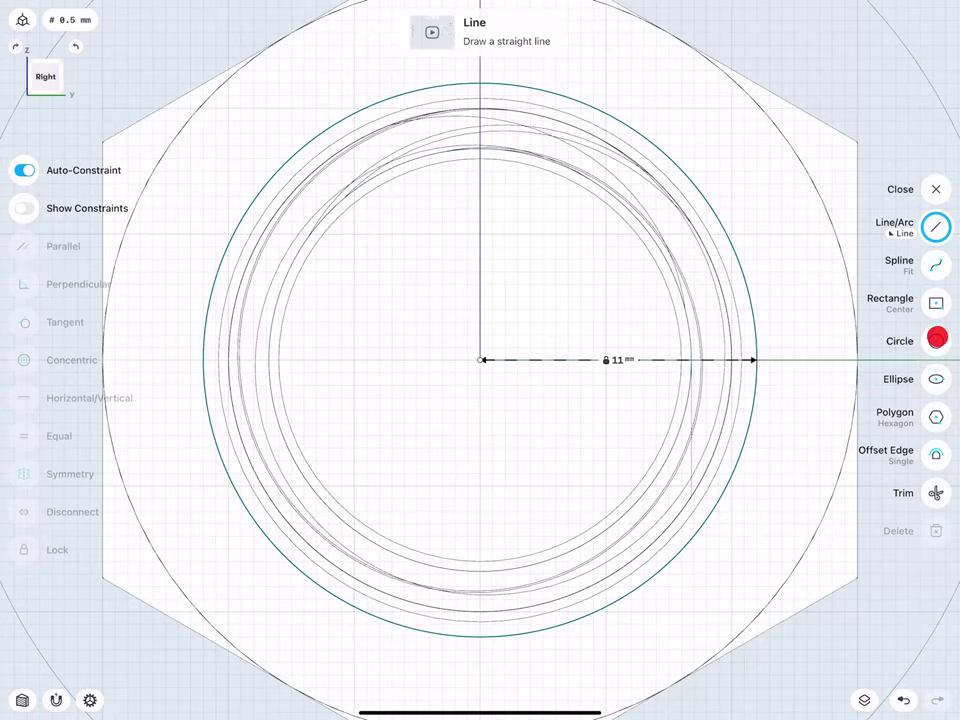
{"action": "left_click", "coordinate": [936, 340]}
{"action": "mouse_move", "coordinate": [480, 359]}
{"action": "left_mouse_down"}
{"action": "mouse_move", "coordinate": [542, 311]}
{"action": "mouse_move", "coordinate": [776, 193]}
{"action": "left_mouse_up"}
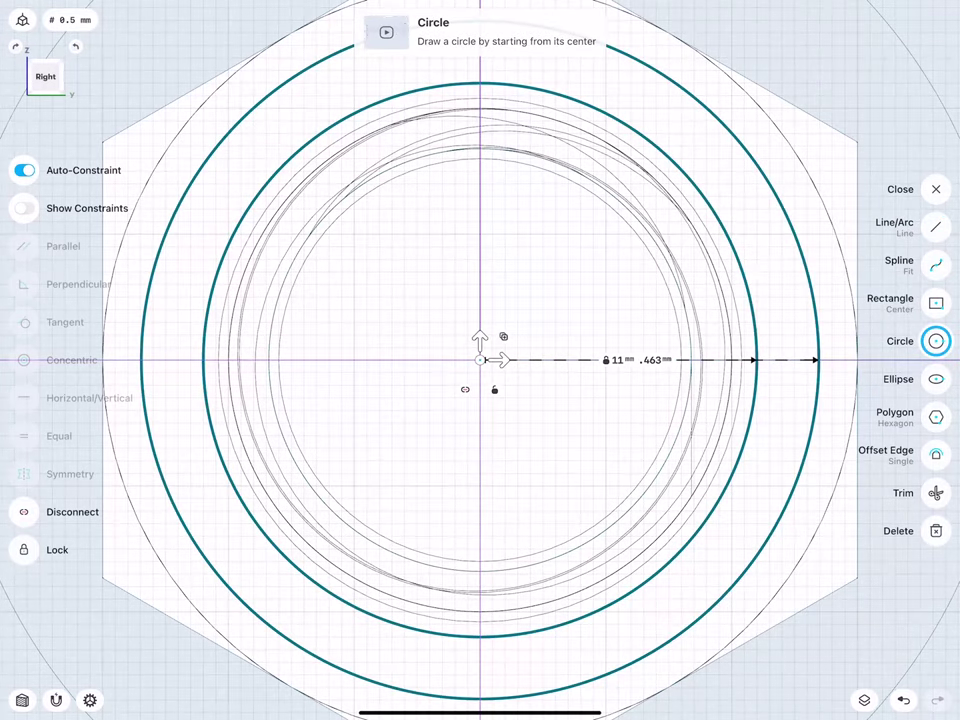
{"action": "left_click", "coordinate": [645, 300]}
{"action": "left_click", "coordinate": [606, 339]}
{"action": "left_click", "coordinate": [634, 284]}
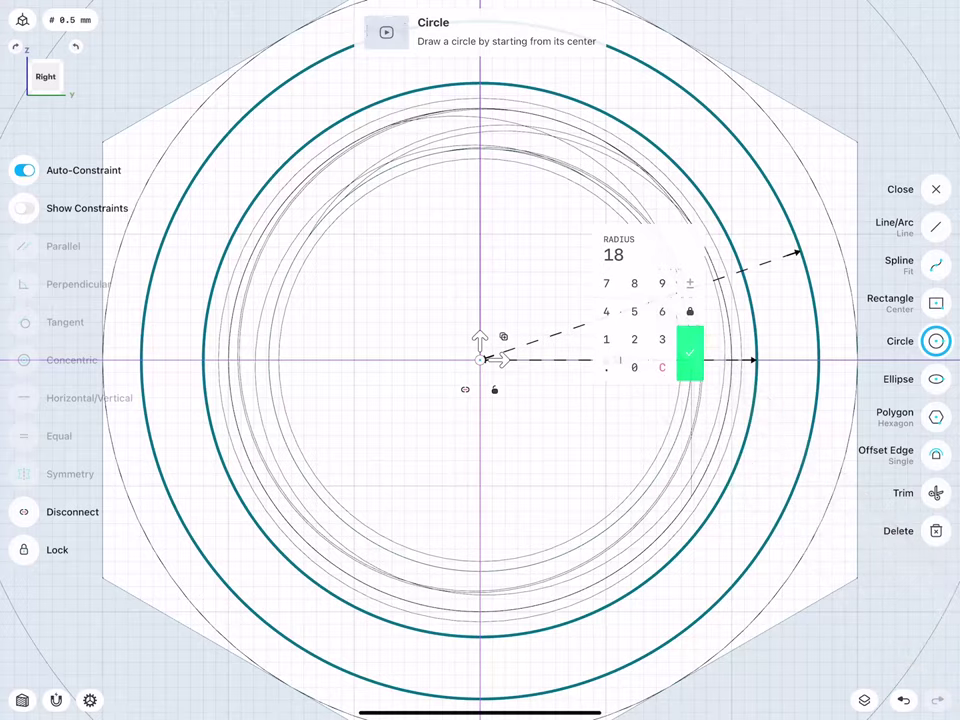
{"action": "left_click", "coordinate": [606, 367]}
{"action": "left_click", "coordinate": [634, 311]}
{"action": "left_click", "coordinate": [690, 353]}
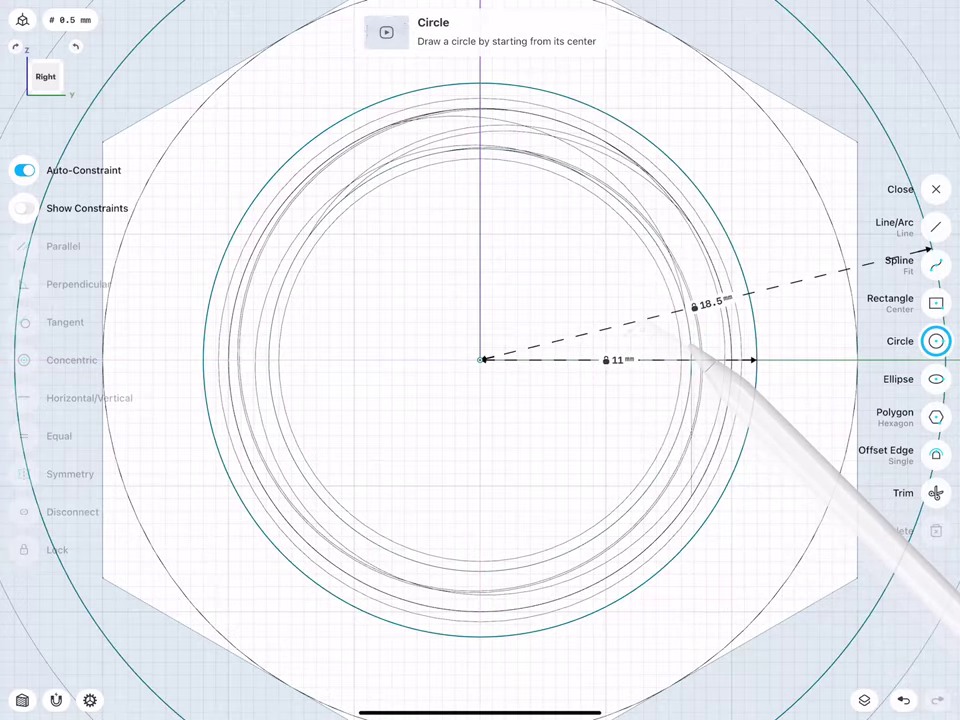
{"action": "scroll", "coordinate": [528, 381], "scroll_direction": "down", "scroll_amount": 1}
{"action": "scroll", "coordinate": [528, 381], "scroll_direction": "down", "scroll_amount": 2}
- Extrude the ring between the circles 3.6 mm into a solid washer
{"action": "middle_click_drag", "start_coordinate": [515, 390], "coordinate": [500, 400]}
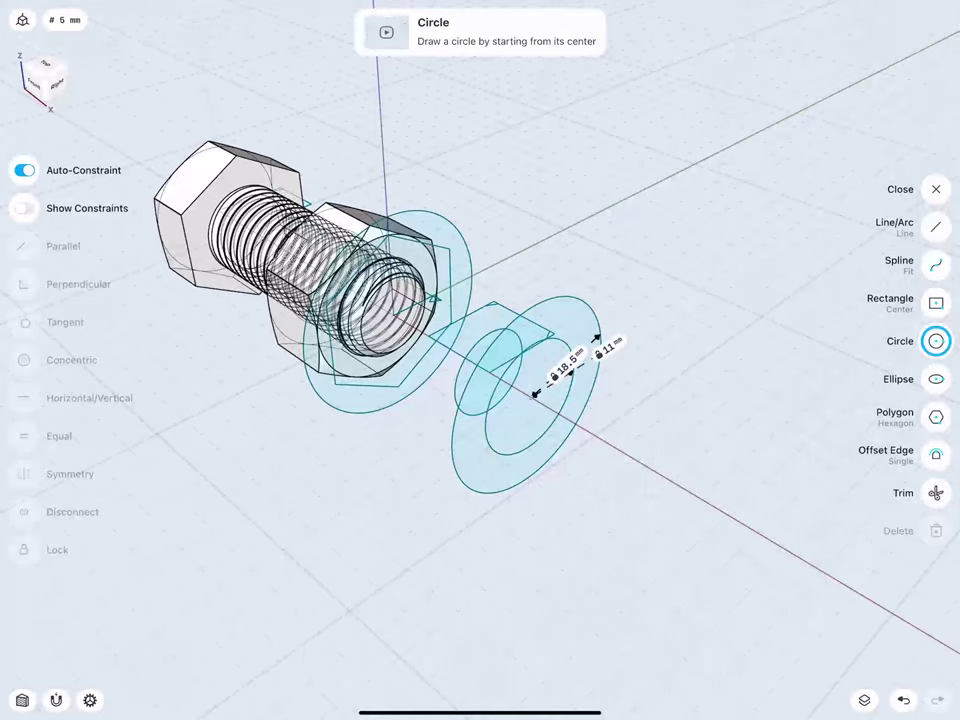
{"action": "left_click", "coordinate": [936, 227]}
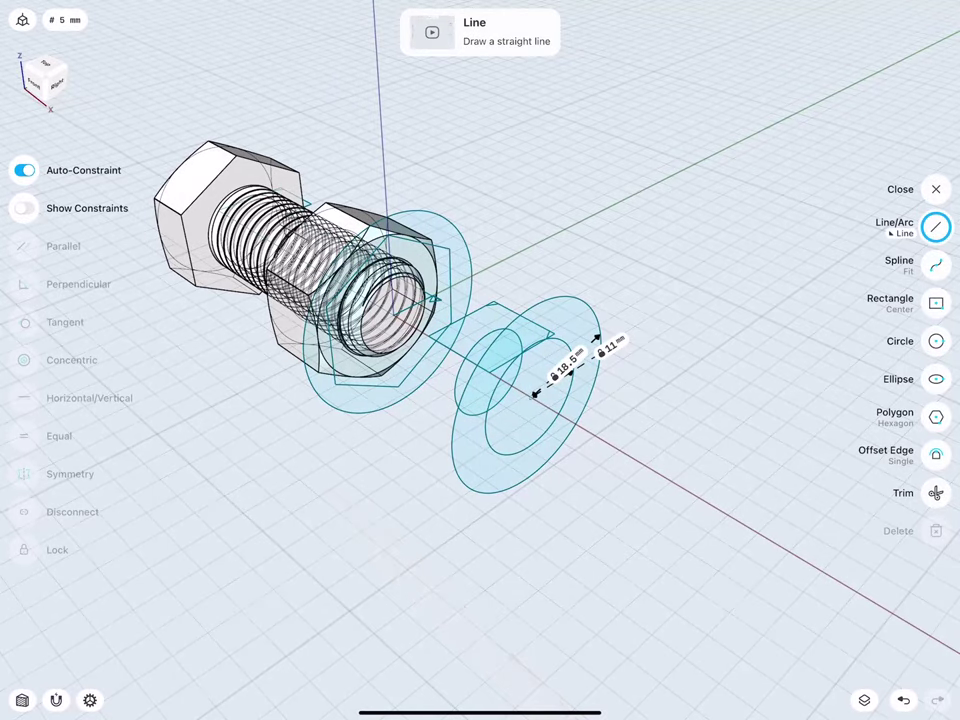
{"action": "left_click", "coordinate": [488, 484]}
{"action": "left_click_drag", "start_coordinate": [484, 482], "coordinate": [496, 492]}
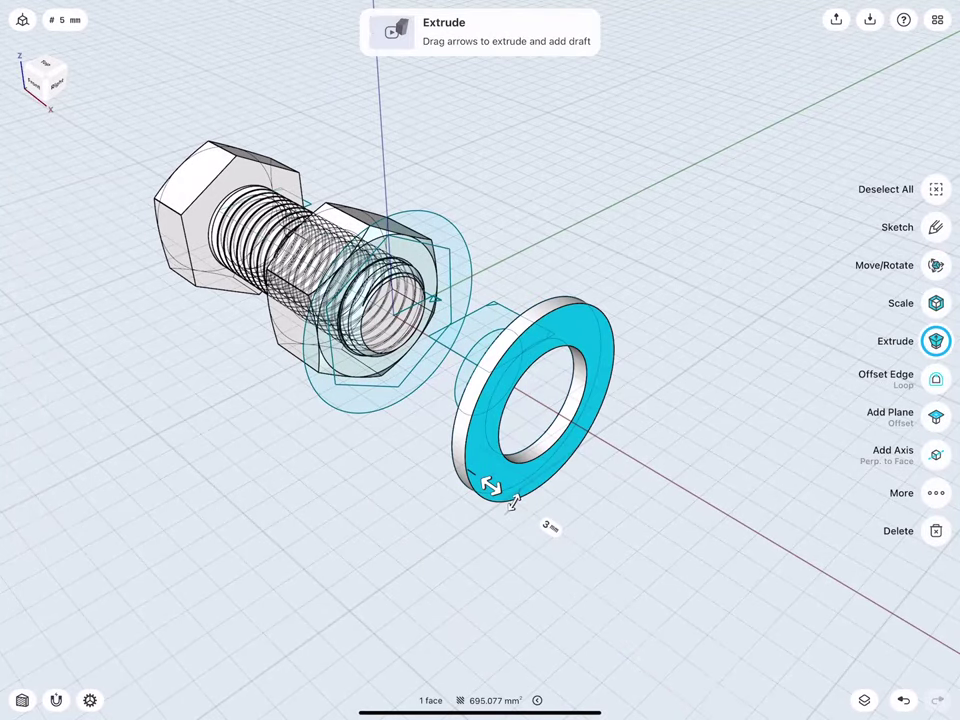
{"action": "left_click", "coordinate": [550, 527]}
{"action": "left_click", "coordinate": [564, 536]}
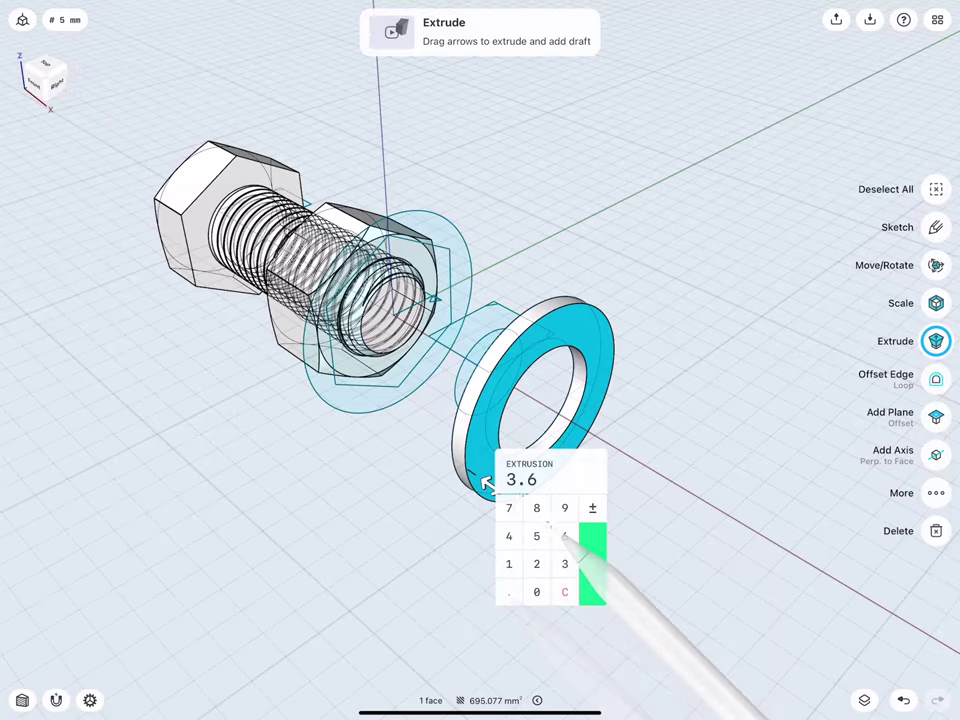
{"action": "left_click", "coordinate": [592, 564]}
{"action": "left_click", "coordinate": [400, 508]}
{"action": "middle_click_drag", "start_coordinate": [475, 540], "coordinate": [446, 519]}
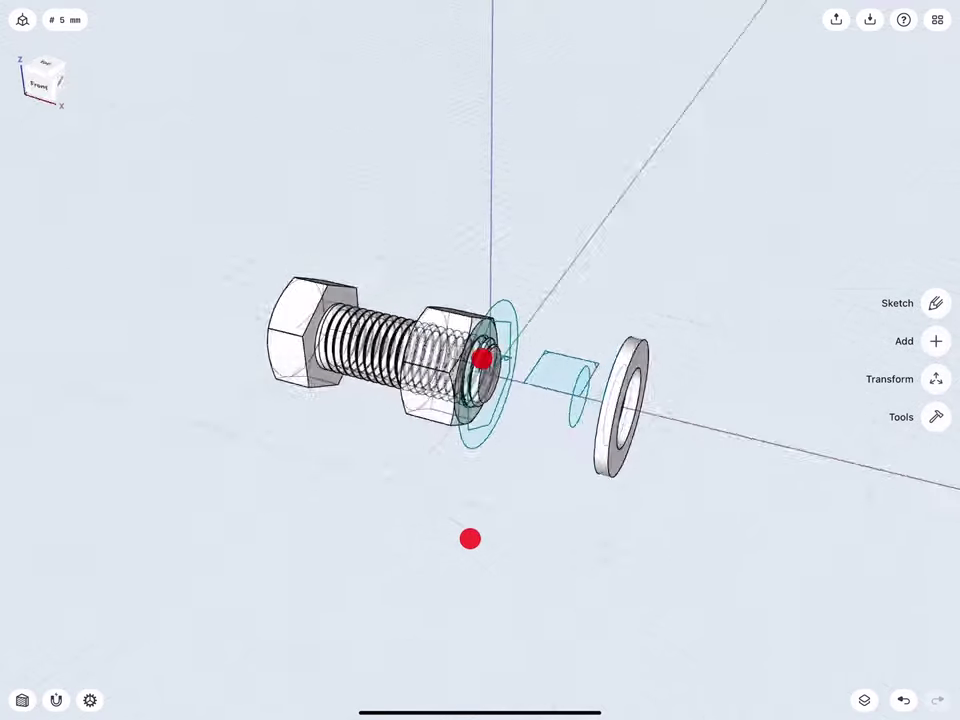
- Move Sketch planes 14, 15 and 15 (1) into the Sketches folder
{"action": "left_click", "coordinate": [861, 698]}
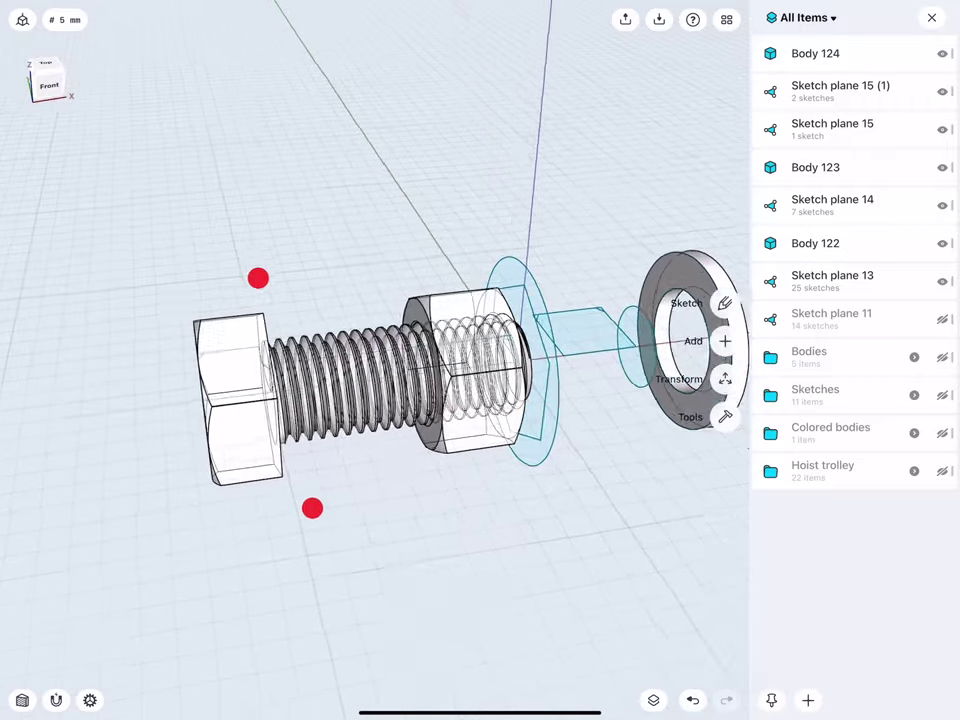
{"action": "scroll", "coordinate": [337, 442], "scroll_direction": "up", "scroll_amount": 5}
{"action": "left_click", "coordinate": [857, 201]}
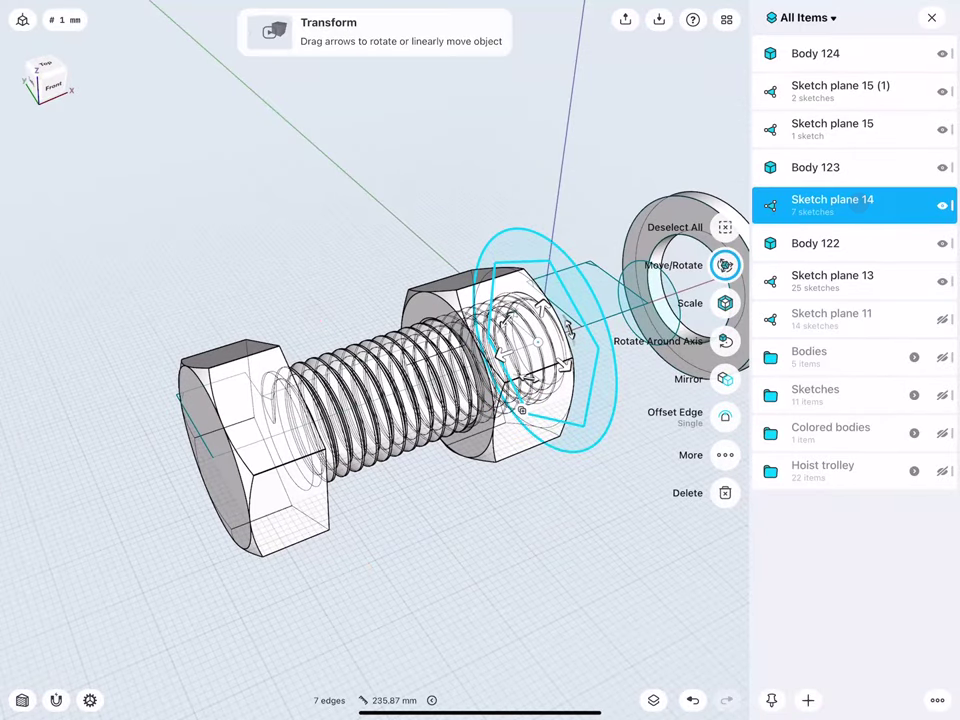
{"action": "left_click", "coordinate": [851, 131]}
{"action": "left_click", "coordinate": [848, 87]}
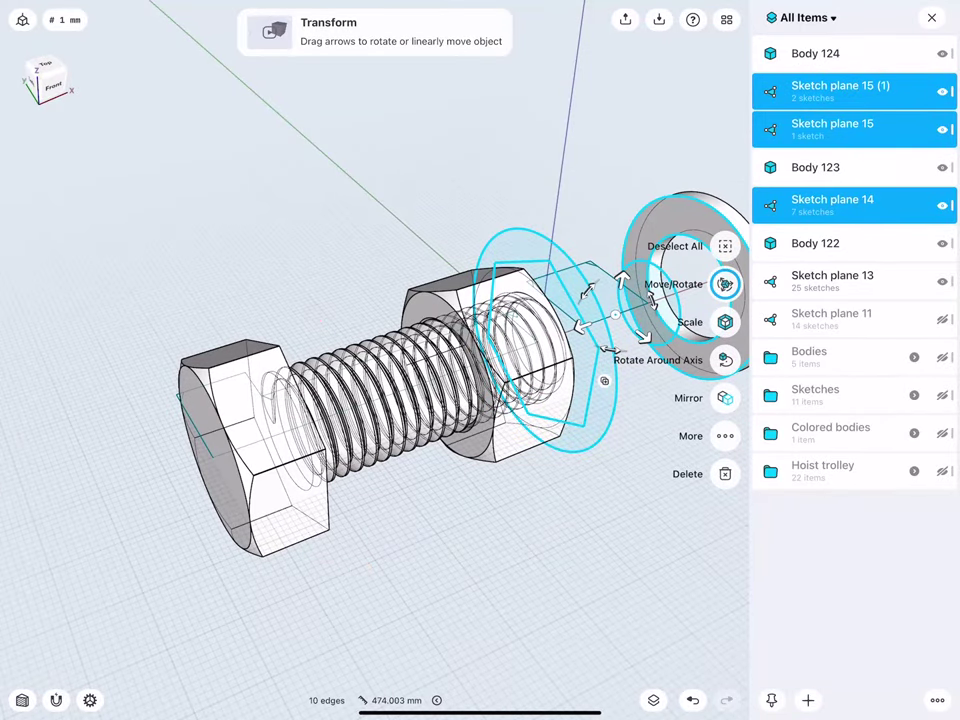
{"action": "middle_click_drag", "start_coordinate": [214, 371], "coordinate": [243, 383]}
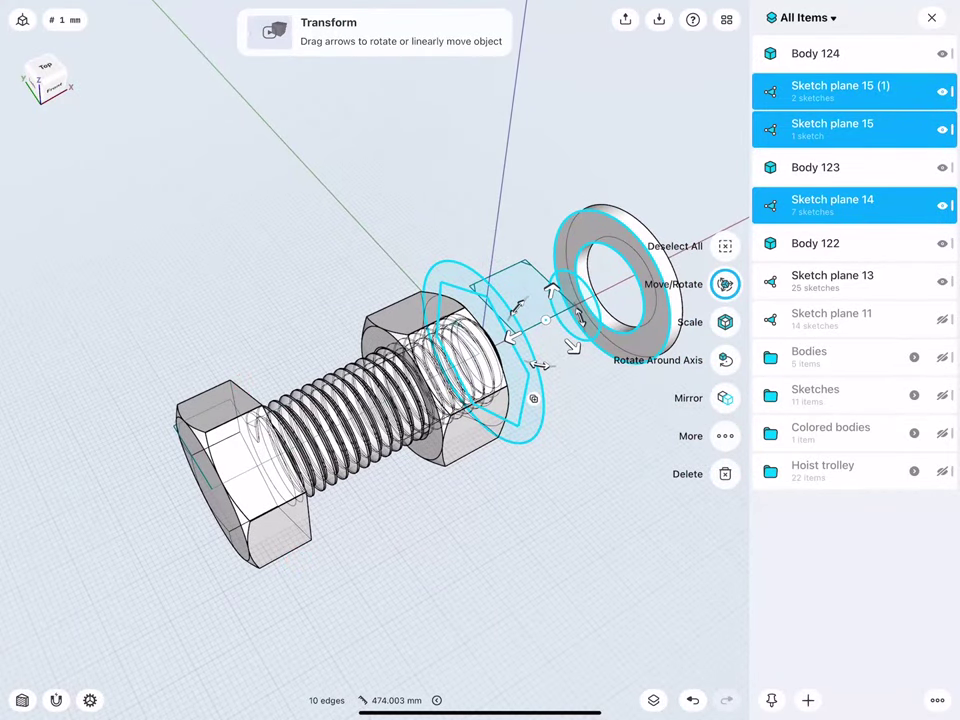
{"action": "left_click_drag", "start_coordinate": [840, 197], "coordinate": [857, 424]}
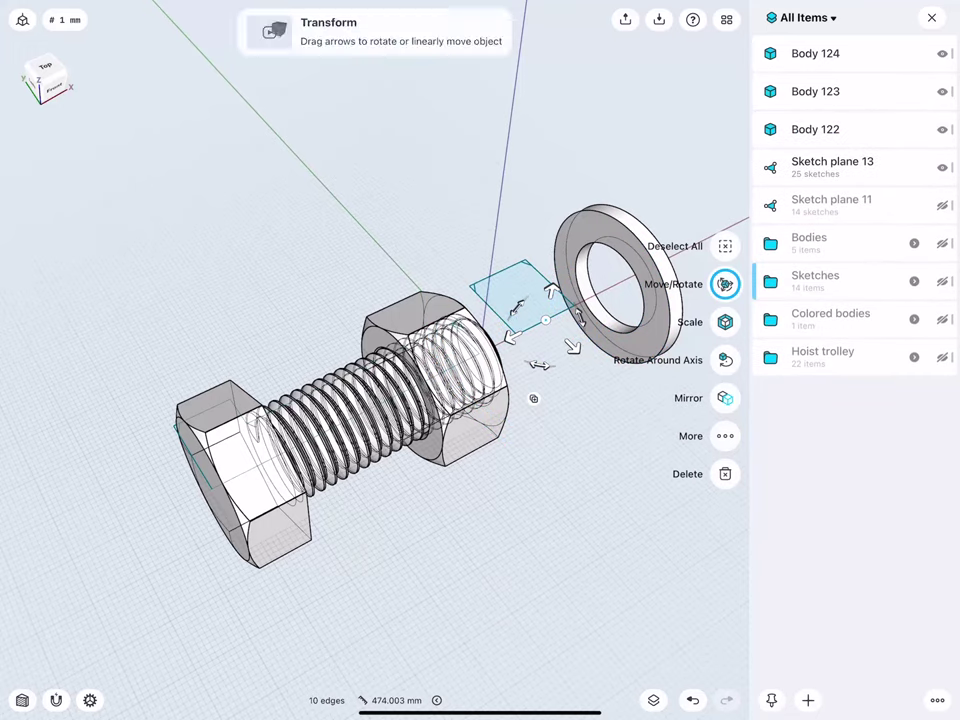
- Move Sketch planes 13 and 11 into Sketches as well, then zoom out
{"action": "left_click", "coordinate": [857, 201]}
{"action": "left_click", "coordinate": [857, 161]}
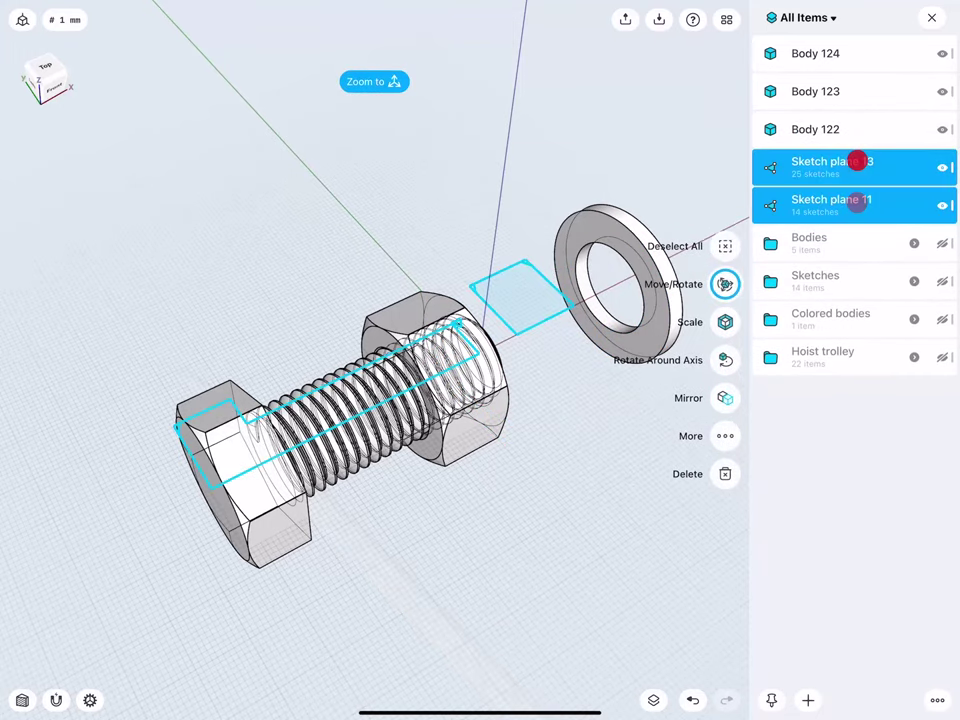
{"action": "left_click_drag", "start_coordinate": [872, 202], "coordinate": [860, 313]}
{"action": "left_click", "coordinate": [170, 366]}
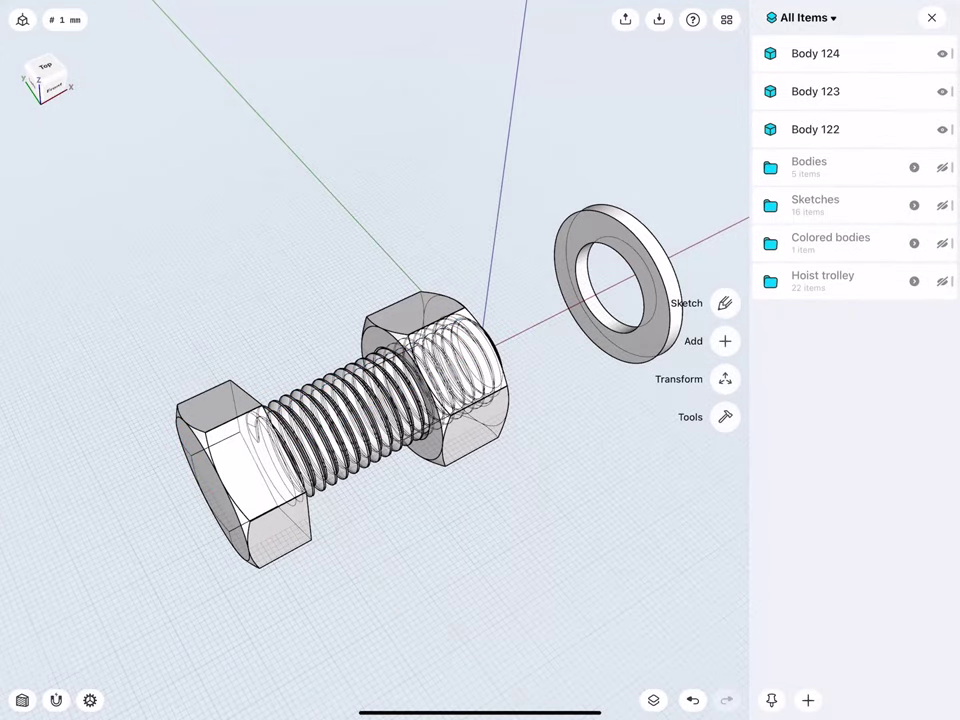
{"action": "mouse_move", "coordinate": [283, 289]}
{"action": "left_mouse_down"}
{"action": "mouse_move", "coordinate": [261, 347]}
{"action": "mouse_move", "coordinate": [313, 361]}
{"action": "left_mouse_up"}
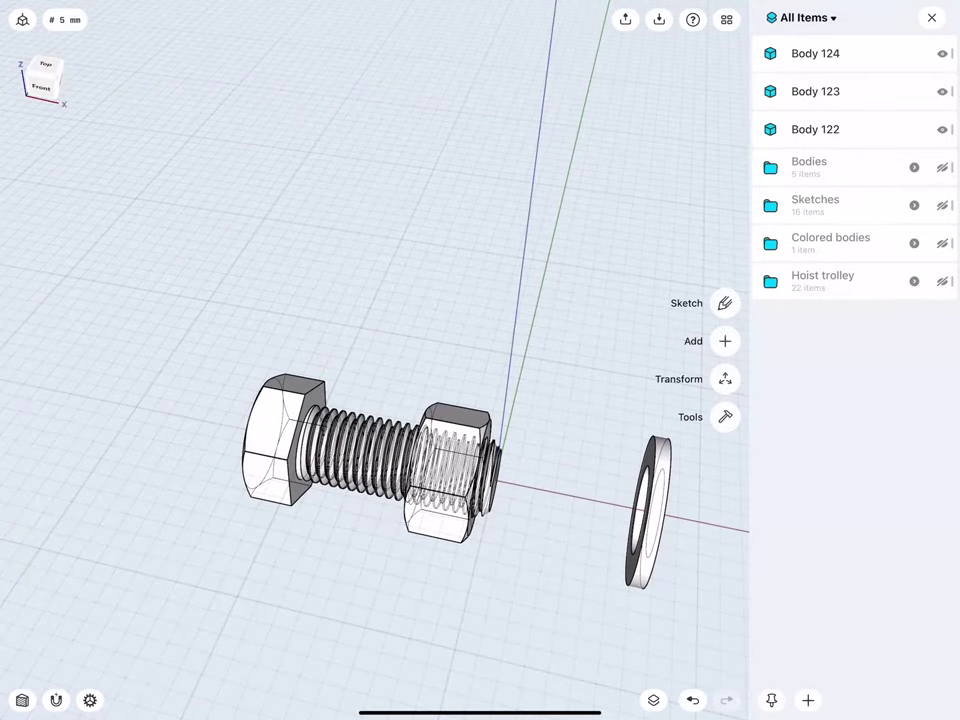
{"action": "left_click", "coordinate": [935, 18]}
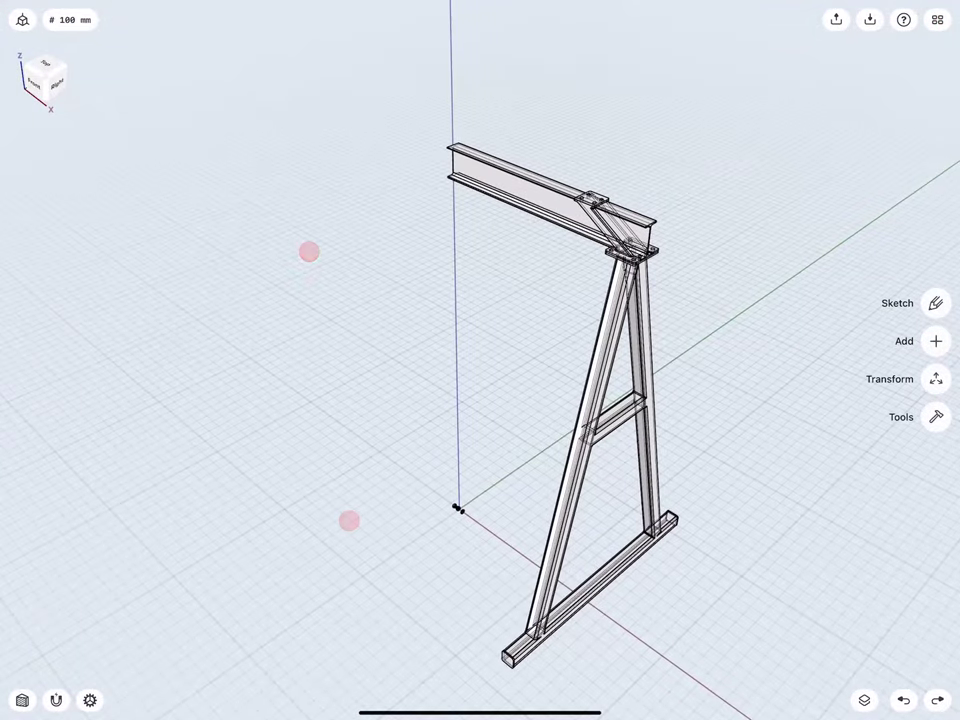
- Turn off Show Hidden Edges in the display settings
{"action": "left_click", "coordinate": [22, 19]}
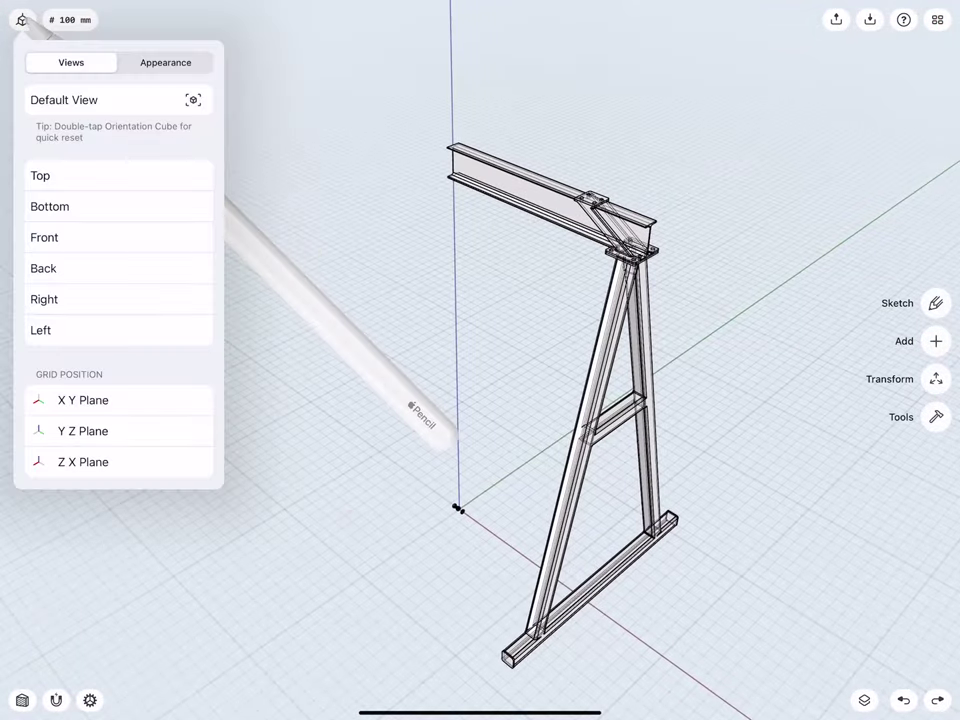
{"action": "left_click", "coordinate": [165, 62]}
{"action": "left_click", "coordinate": [190, 191]}
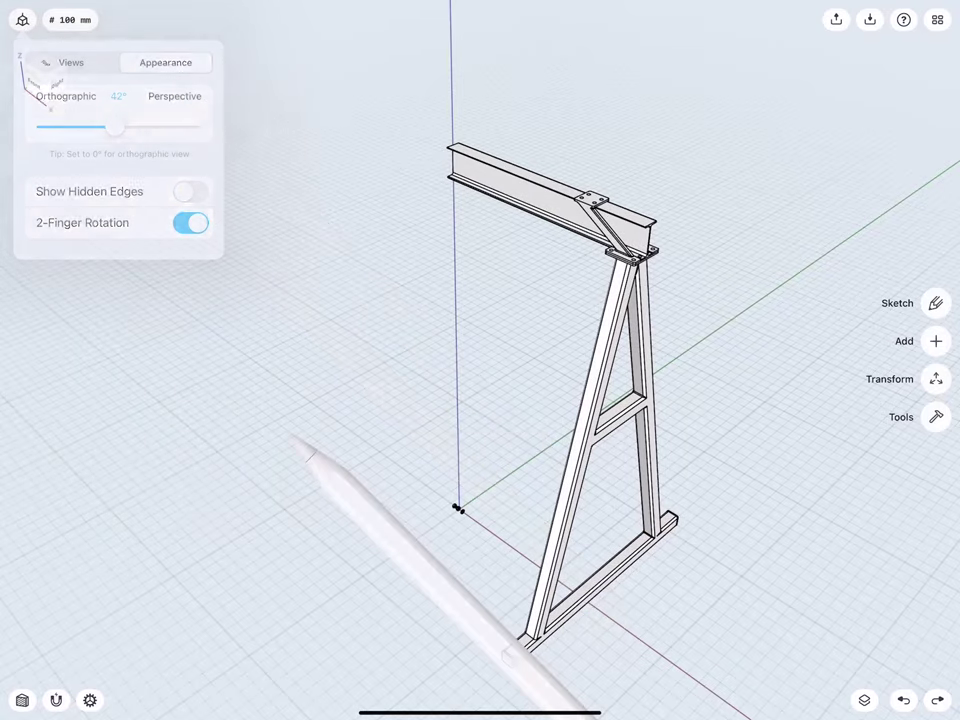
{"action": "left_click", "coordinate": [321, 520]}
- Select Bodies 122, 123 and 124 and rotate them 90°
{"action": "scroll", "coordinate": [455, 500], "scroll_direction": "up", "scroll_amount": 5}
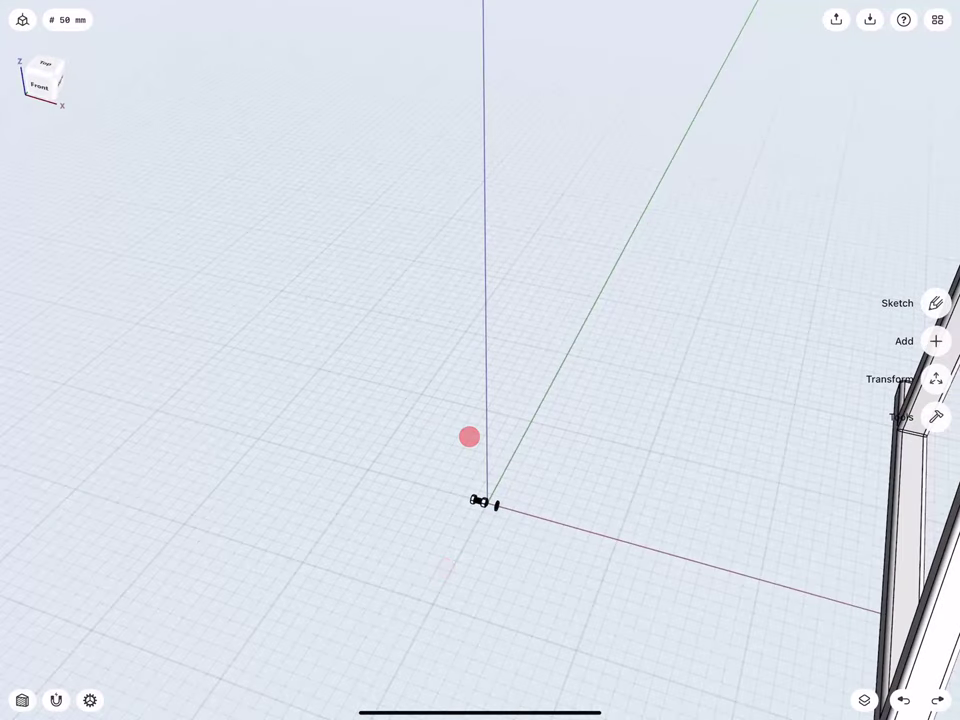
{"action": "left_click", "coordinate": [866, 699]}
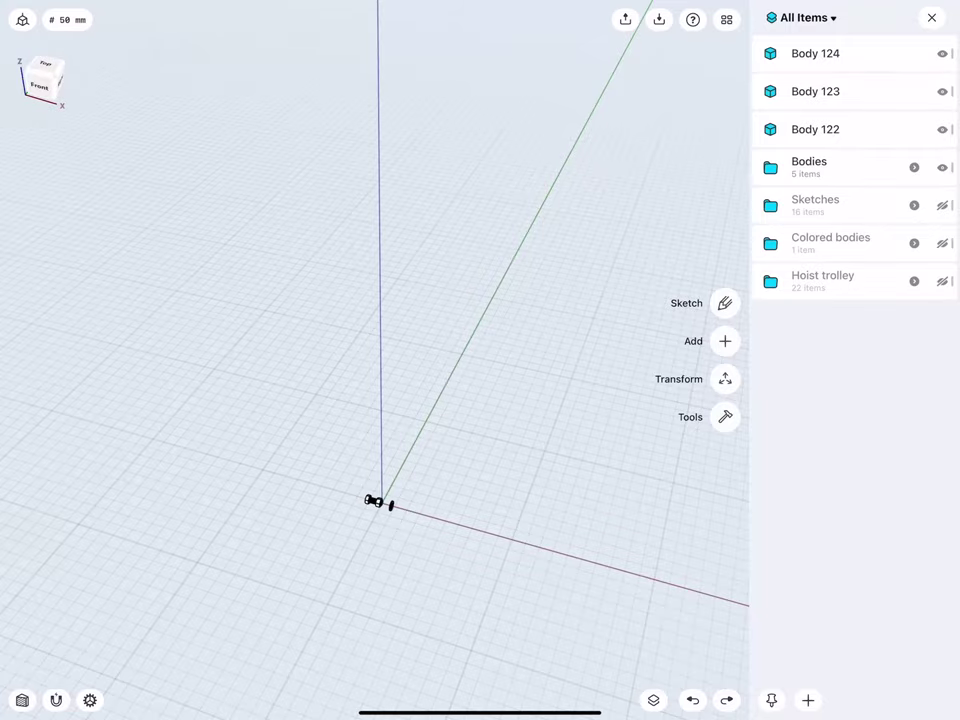
{"action": "left_click", "coordinate": [853, 129]}
{"action": "left_click", "coordinate": [831, 90]}
{"action": "left_click", "coordinate": [831, 49]}
{"action": "left_click", "coordinate": [936, 14]}
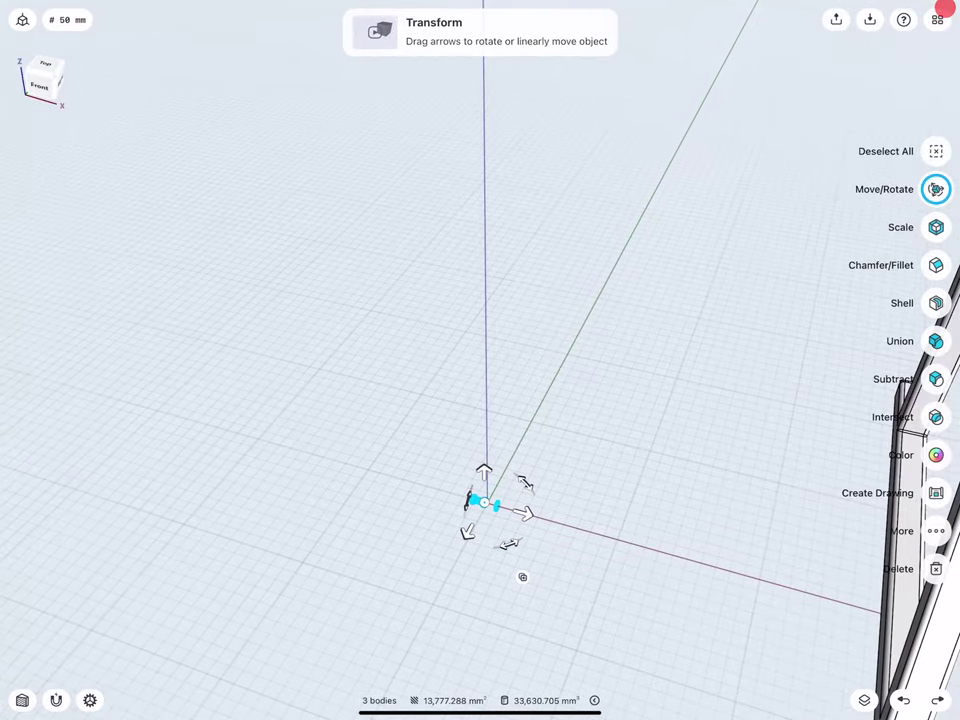
{"action": "scroll", "coordinate": [398, 434], "scroll_direction": "down", "scroll_amount": 5}
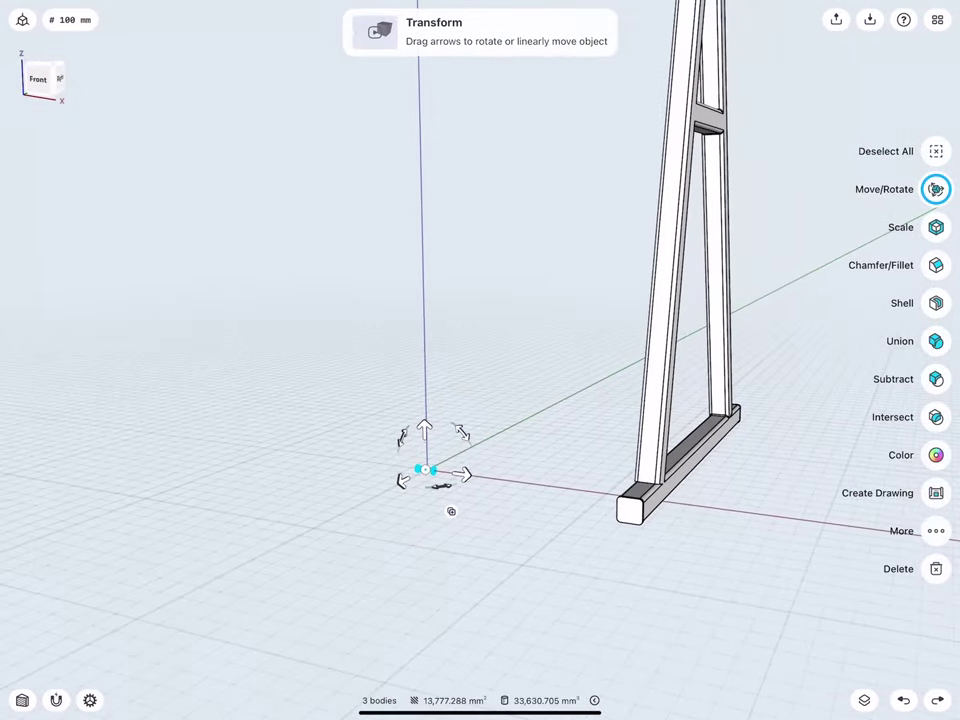
{"action": "left_click_drag", "start_coordinate": [462, 432], "coordinate": [467, 510]}
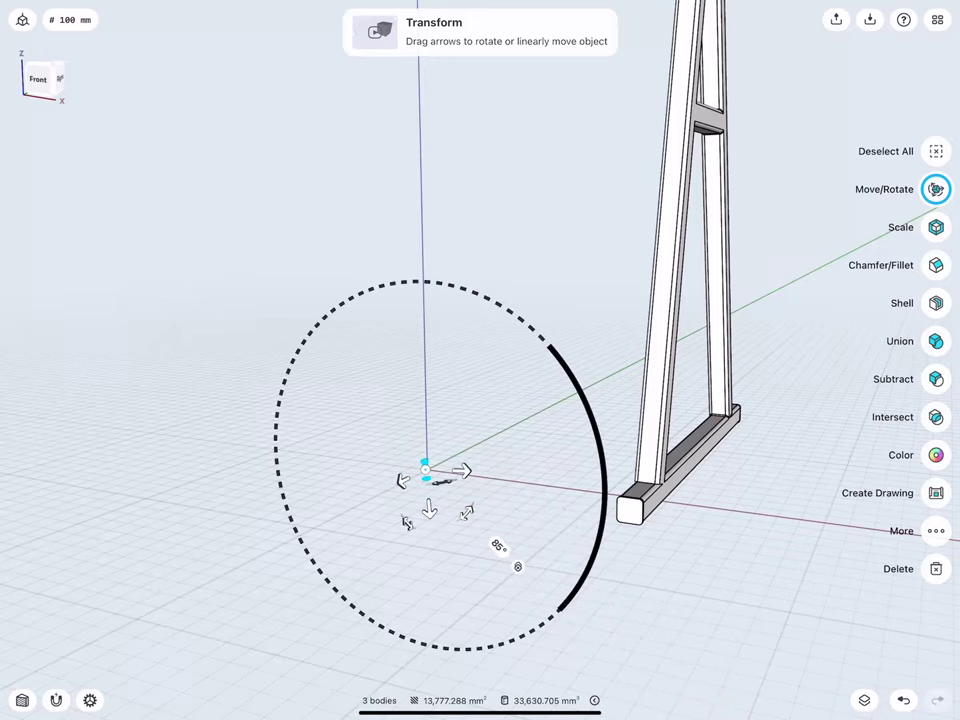
{"action": "left_click", "coordinate": [497, 545]}
{"action": "type", "text": "90"}
{"action": "left_click", "coordinate": [540, 600]}
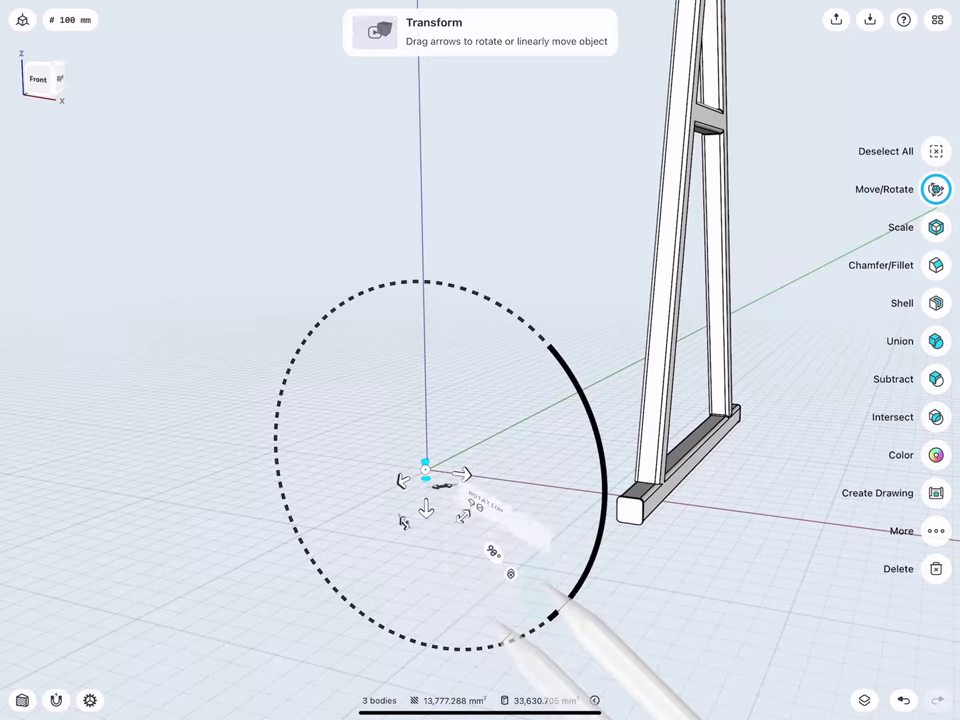
- Move the bolt assembly -3,200 mm and 1,050 mm to hover above the beam's connection plate
{"action": "scroll", "coordinate": [480, 400], "scroll_direction": "down", "scroll_amount": 5}
{"action": "left_click_drag", "start_coordinate": [421, 584], "coordinate": [416, 318]}
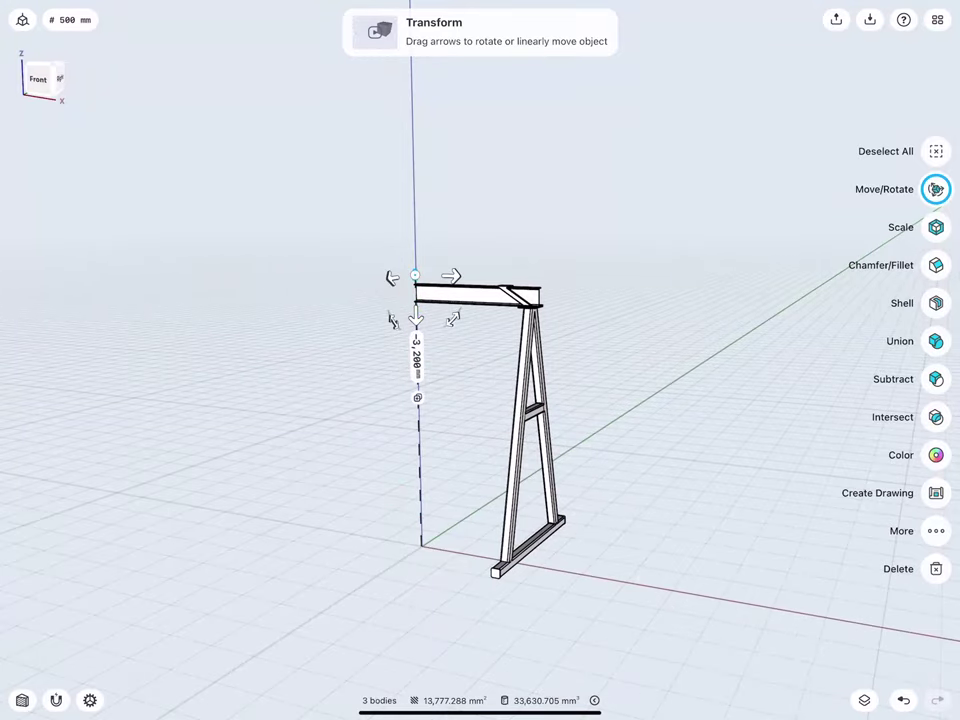
{"action": "scroll", "coordinate": [362, 375], "scroll_direction": "up", "scroll_amount": 5}
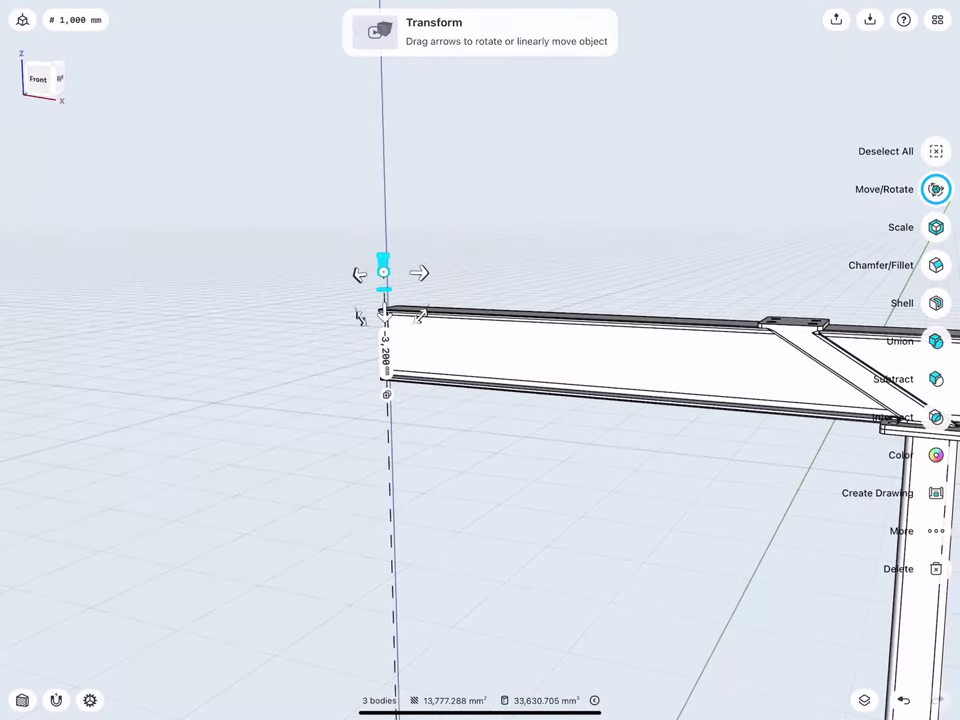
{"action": "left_click", "coordinate": [385, 355]}
{"action": "left_click", "coordinate": [430, 395]}
{"action": "left_click_drag", "start_coordinate": [418, 273], "coordinate": [810, 284]}
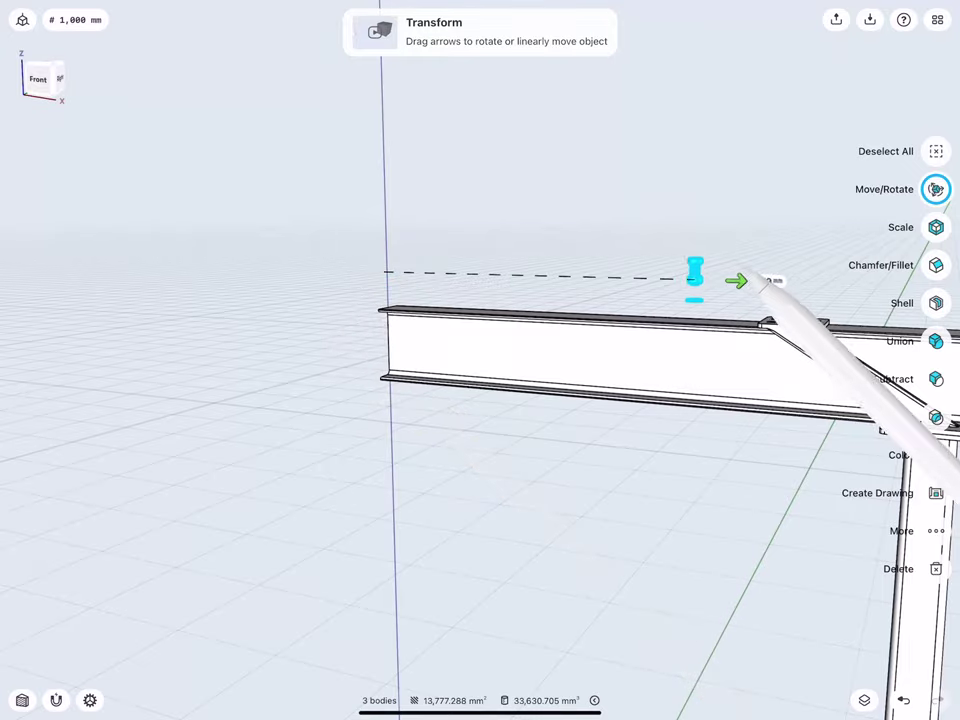
{"action": "middle_click_drag", "start_coordinate": [708, 422], "coordinate": [455, 563]}
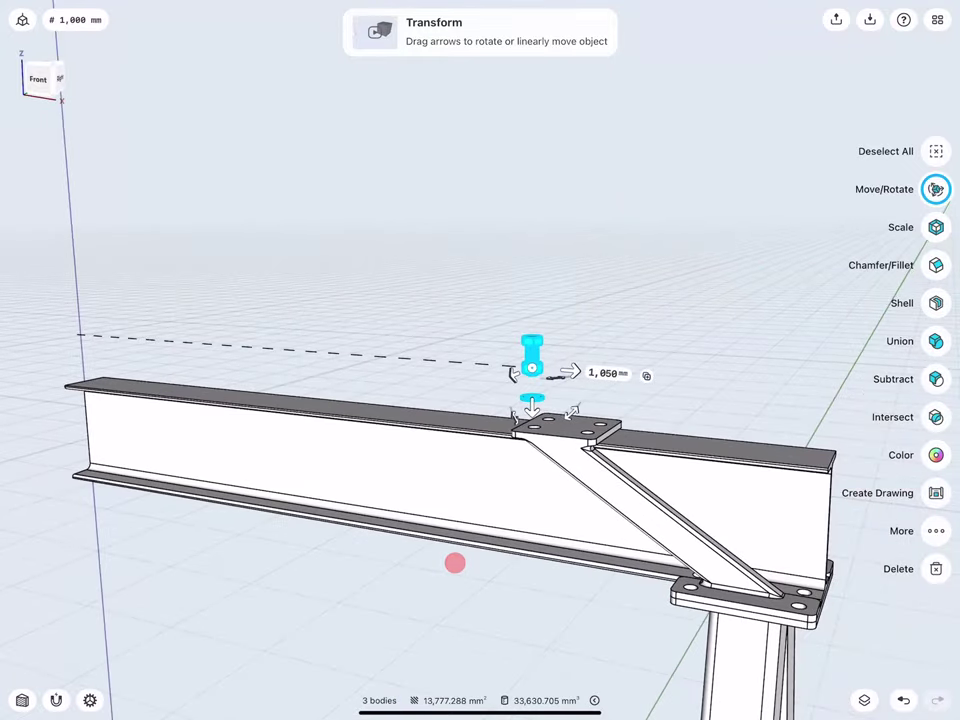
{"action": "scroll", "coordinate": [478, 440], "scroll_direction": "up", "scroll_amount": 5}
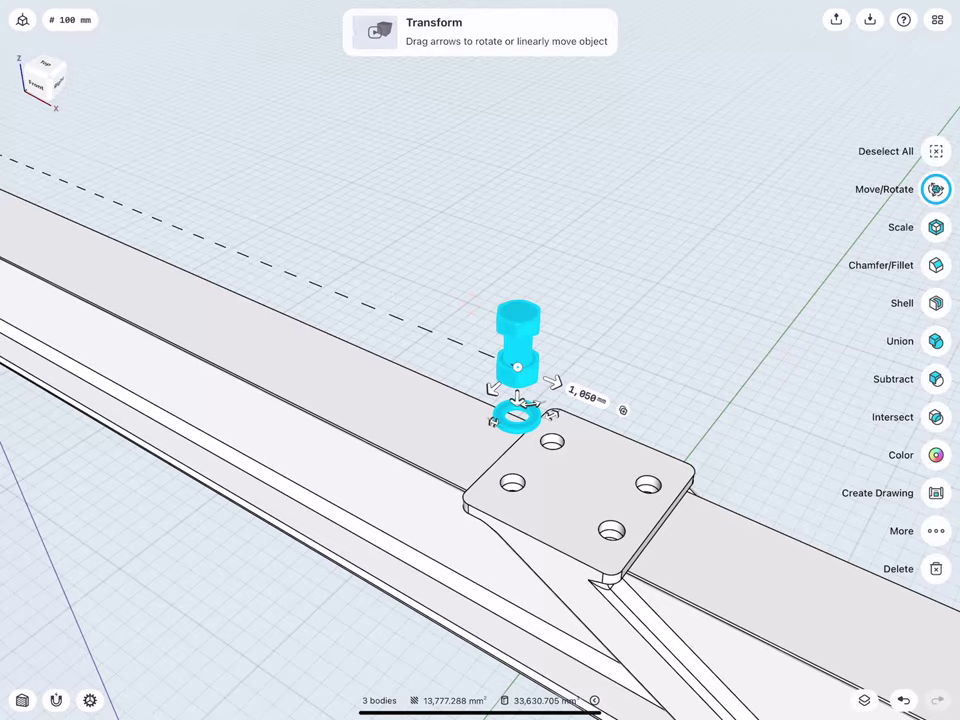
{"action": "left_click", "coordinate": [587, 395]}
{"action": "left_click", "coordinate": [645, 447]}
{"action": "left_click", "coordinate": [456, 279]}
- Align the washer's bottom edge to the bolt-hole edge on the connection plate
{"action": "middle_click_drag", "start_coordinate": [463, 395], "coordinate": [469, 380]}
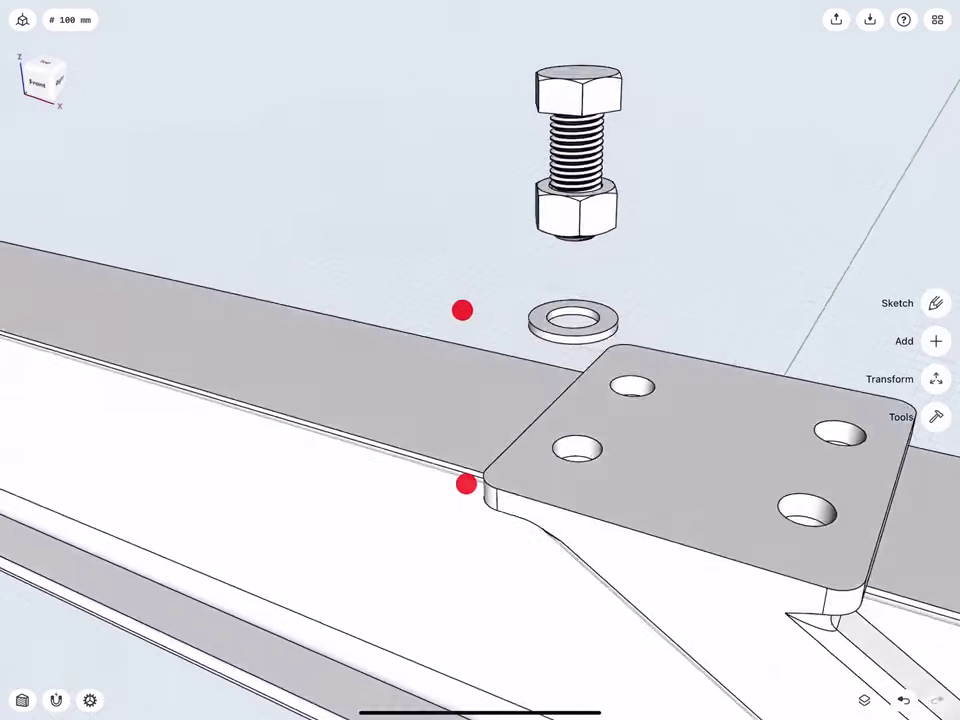
{"action": "middle_click_drag", "start_coordinate": [472, 275], "coordinate": [435, 321]}
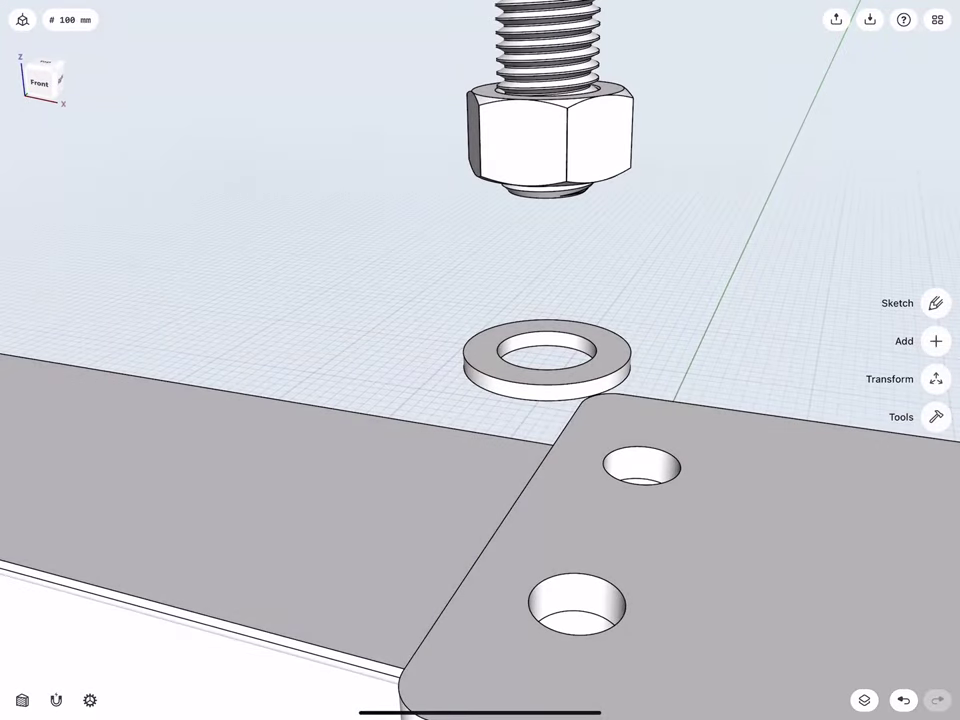
{"action": "left_click", "coordinate": [497, 380]}
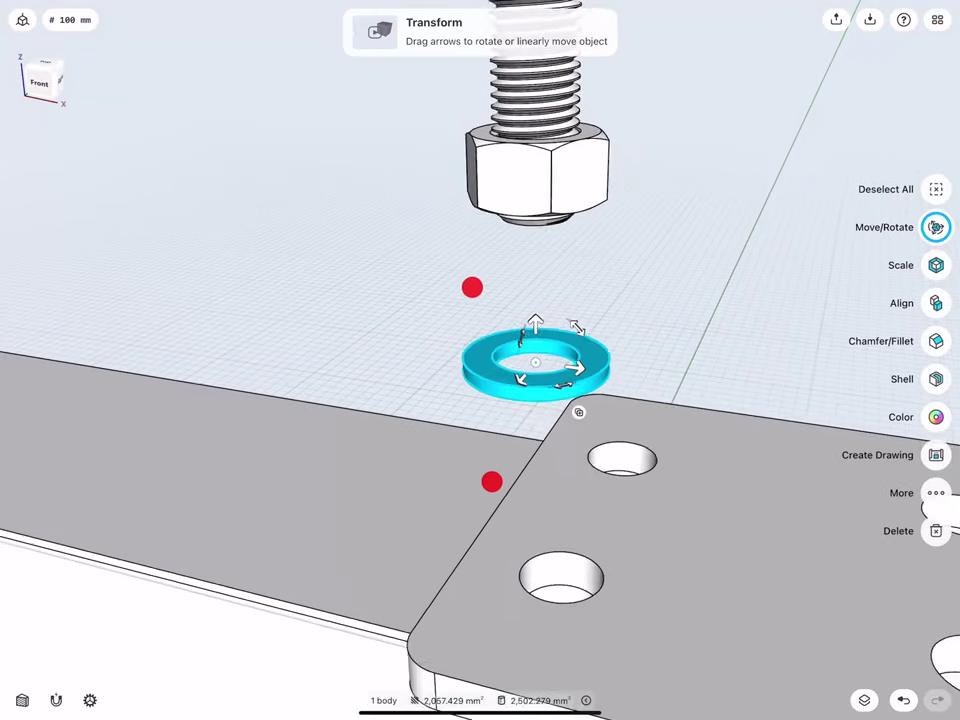
{"action": "middle_click_drag", "start_coordinate": [481, 382], "coordinate": [454, 413]}
{"action": "left_click", "coordinate": [936, 265]}
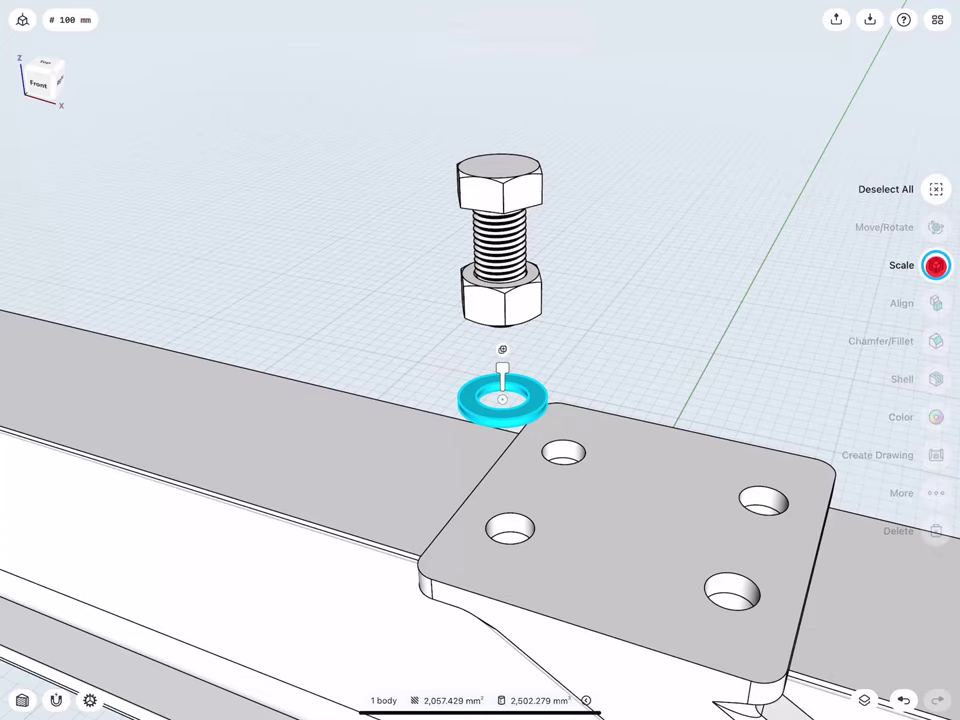
{"action": "left_click", "coordinate": [498, 396]}
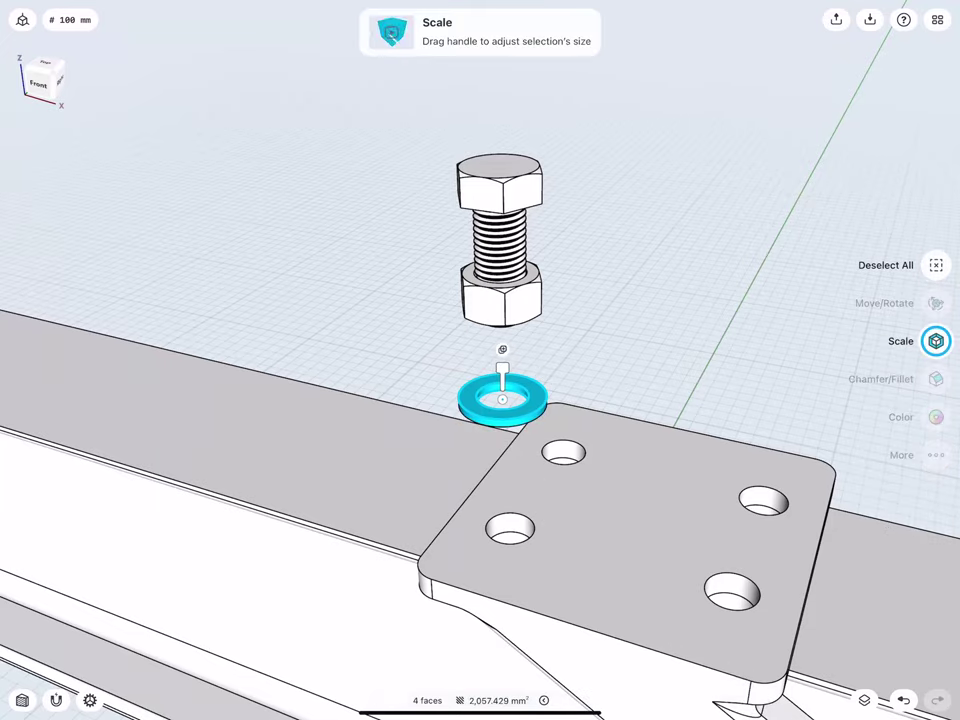
{"action": "left_click", "coordinate": [460, 392]}
{"action": "left_click", "coordinate": [480, 412]}
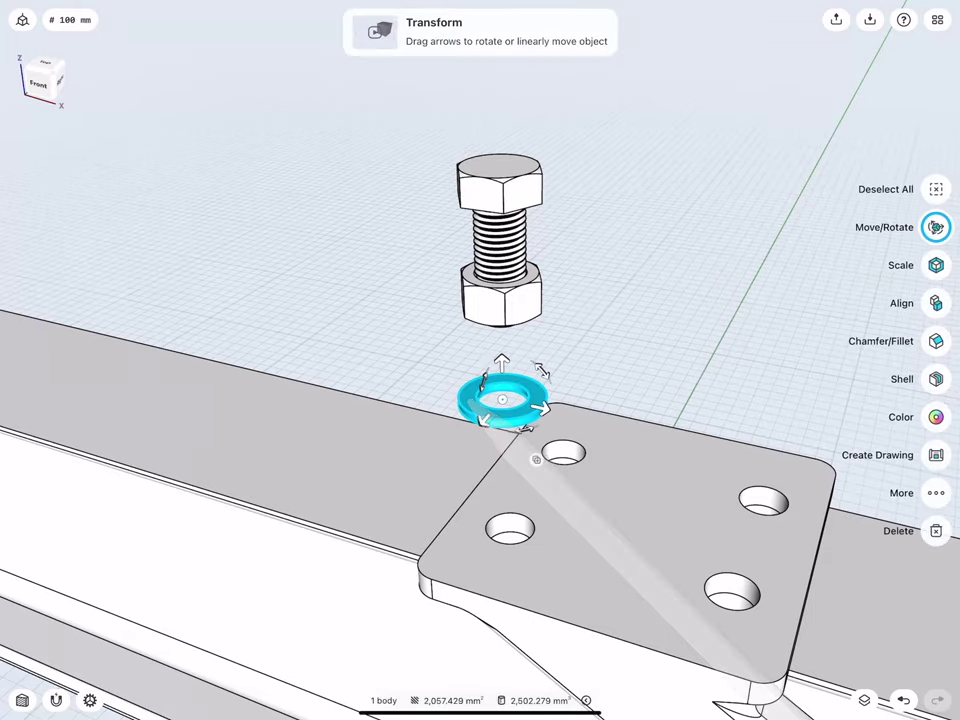
{"action": "left_click", "coordinate": [936, 302]}
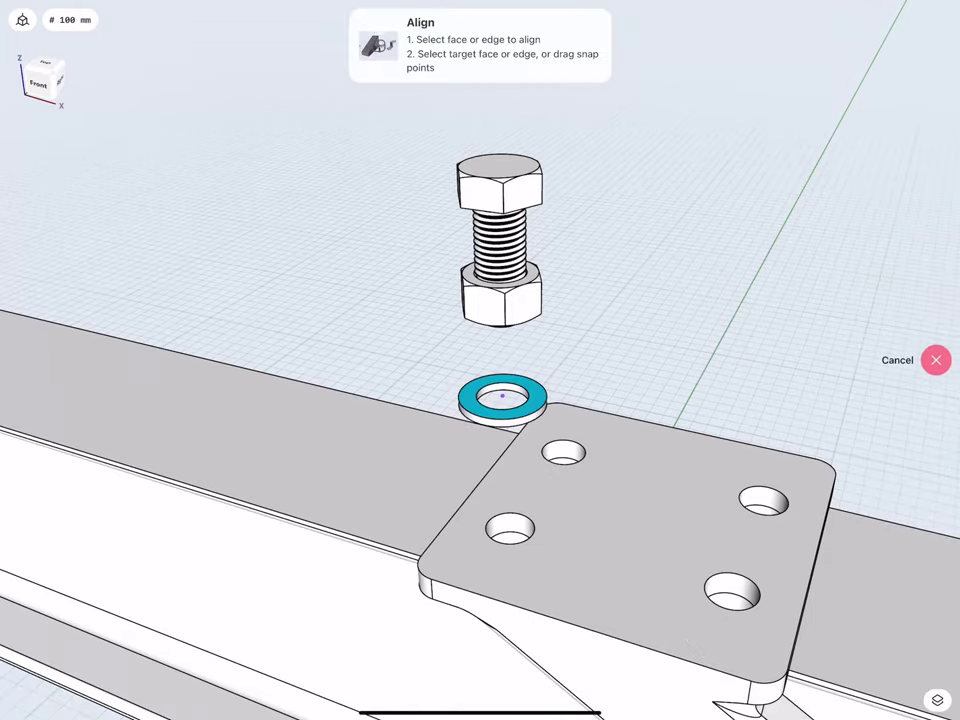
{"action": "scroll", "coordinate": [440, 400], "scroll_direction": "up", "scroll_amount": 3}
{"action": "scroll", "coordinate": [438, 354], "scroll_direction": "up", "scroll_amount": 3}
{"action": "left_click", "coordinate": [470, 372]}
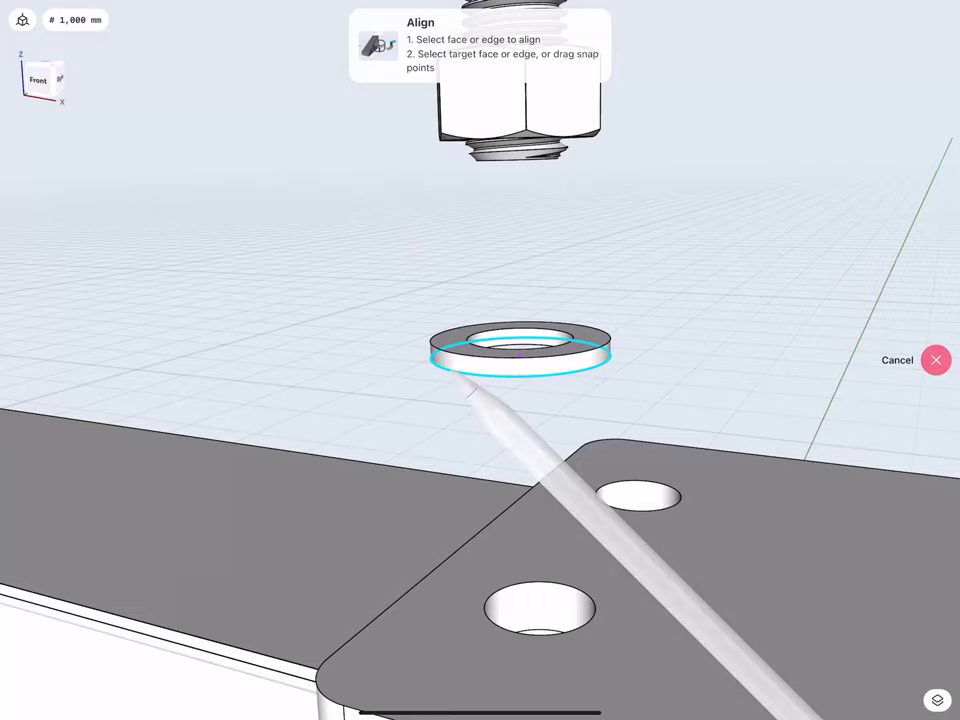
{"action": "left_click", "coordinate": [530, 632]}
{"action": "scroll", "coordinate": [466, 543], "scroll_direction": "down", "scroll_amount": 3}
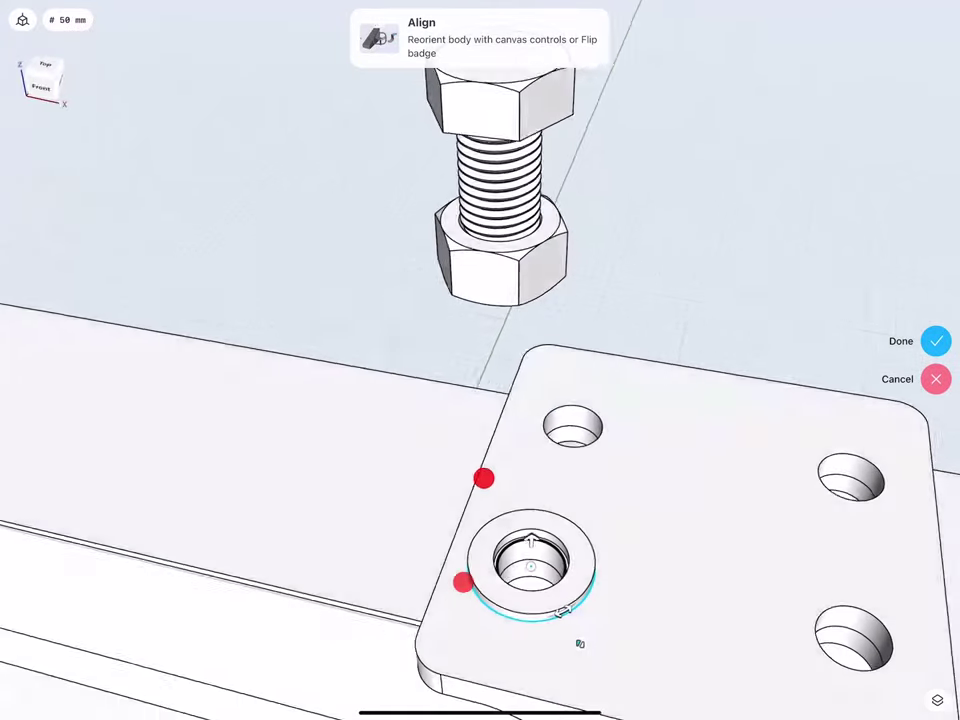
{"action": "scroll", "coordinate": [473, 530], "scroll_direction": "down", "scroll_amount": 2}
{"action": "scroll", "coordinate": [453, 502], "scroll_direction": "down", "scroll_amount": 1}
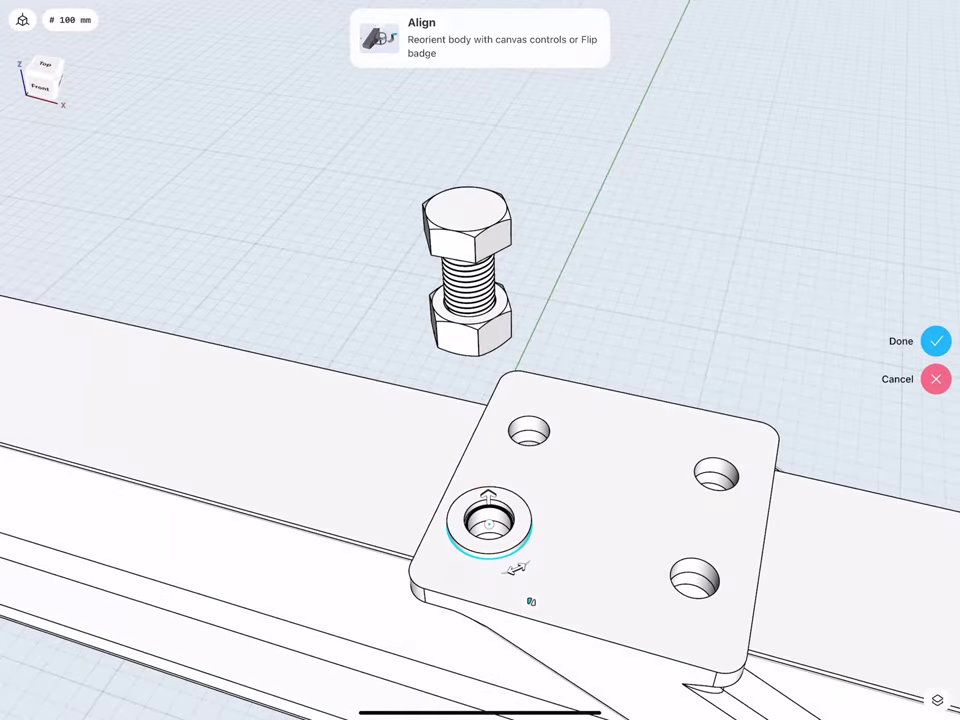
{"action": "left_click", "coordinate": [936, 341]}
- Place a copy of the washer 22 mm lower, beneath the plate
{"action": "middle_click_drag", "start_coordinate": [510, 420], "coordinate": [522, 349]}
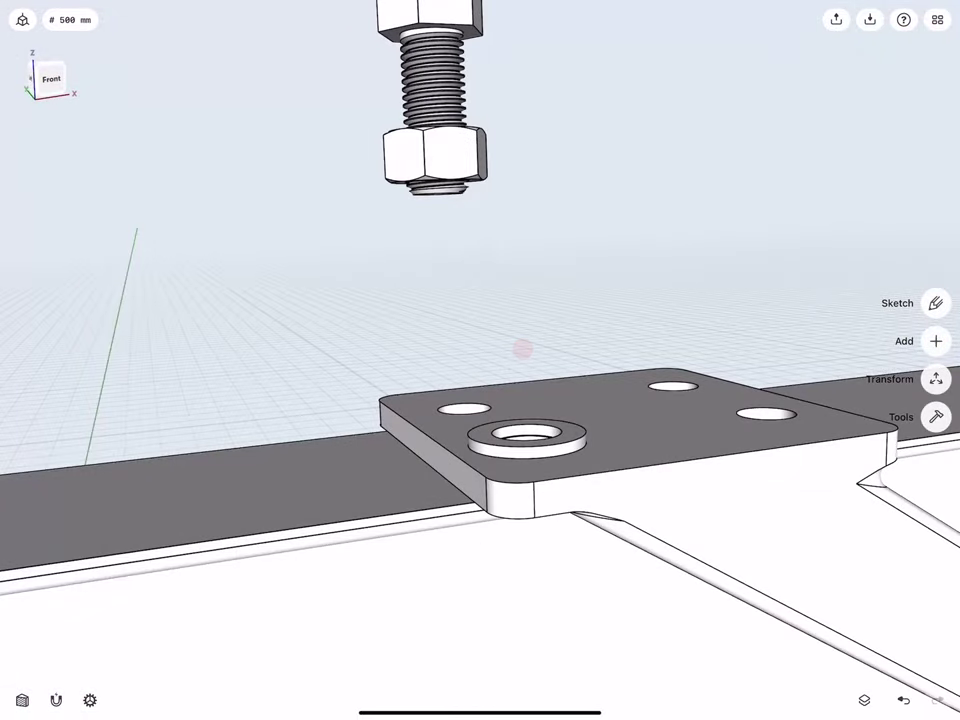
{"action": "left_click", "coordinate": [499, 440]}
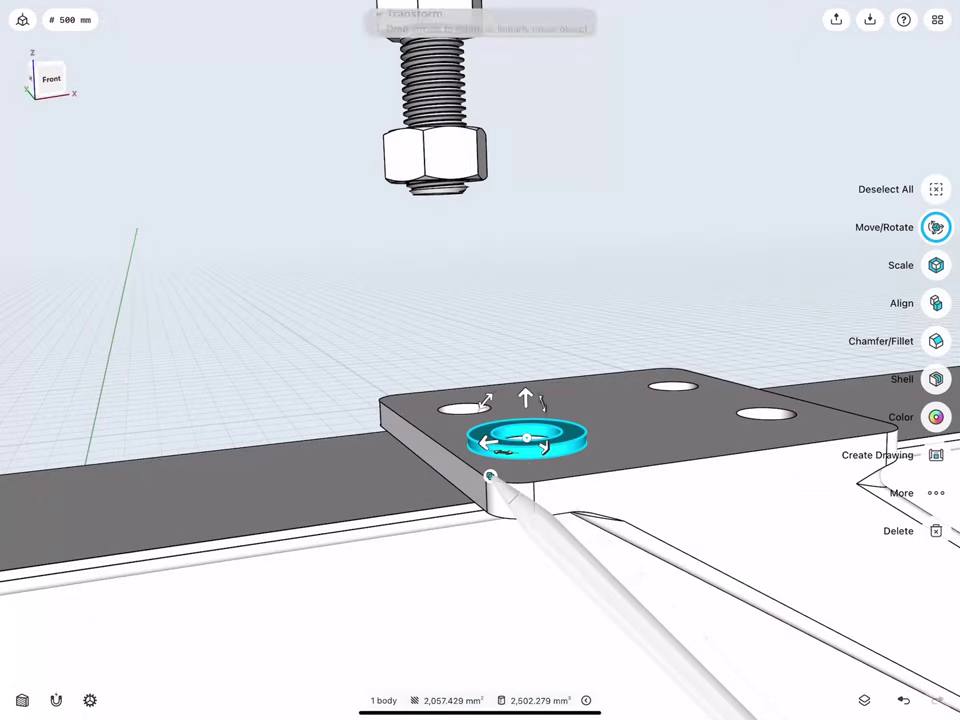
{"action": "left_click_drag", "start_coordinate": [526, 398], "coordinate": [526, 462]}
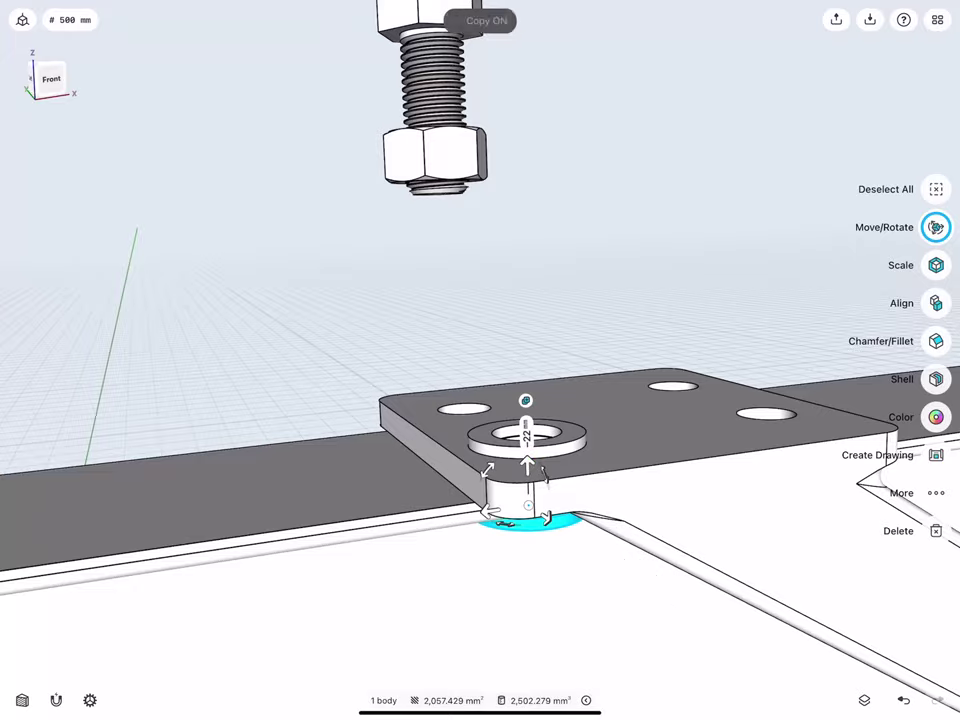
{"action": "left_click", "coordinate": [527, 432]}
{"action": "left_click", "coordinate": [570, 495]}
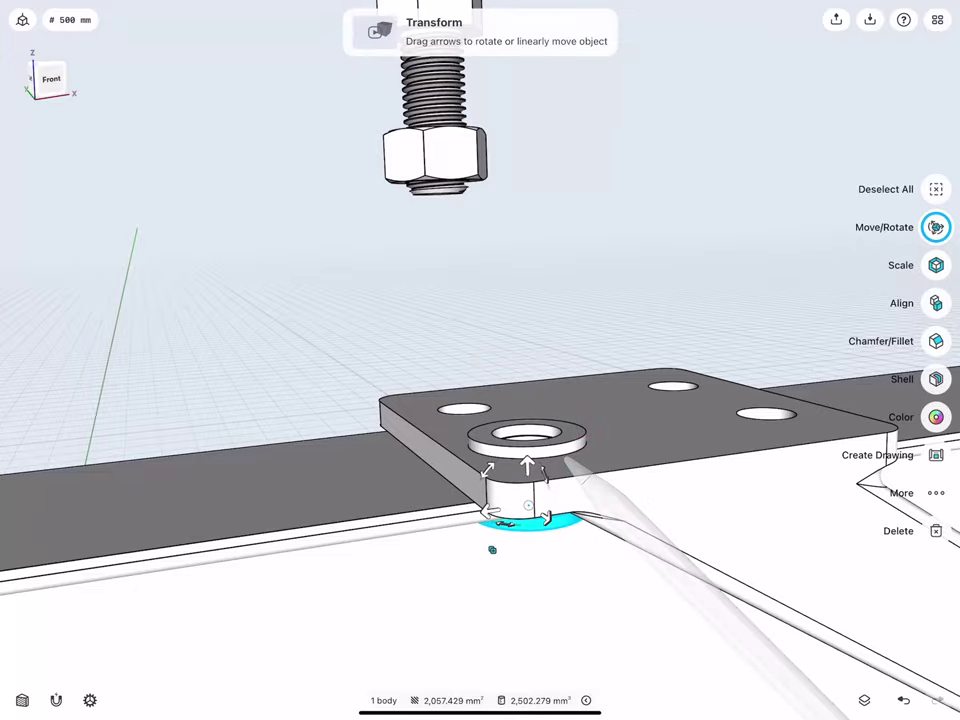
{"action": "scroll", "coordinate": [455, 430], "scroll_direction": "up", "scroll_amount": 5}
{"action": "left_click_drag", "start_coordinate": [450, 309], "coordinate": [464, 319]}
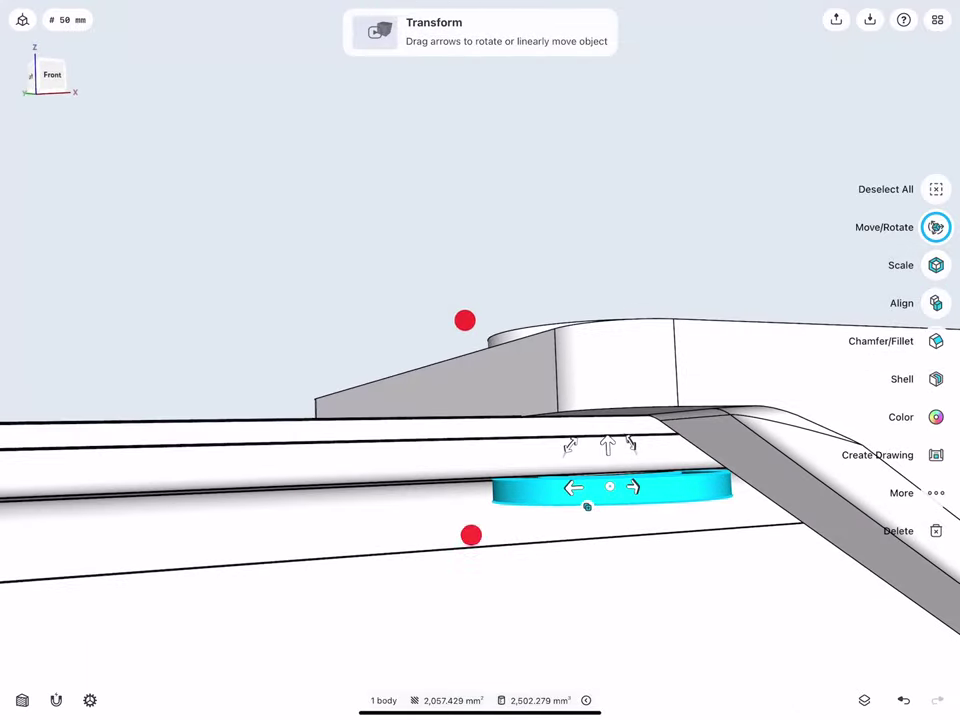
{"action": "scroll", "coordinate": [455, 460], "scroll_direction": "down", "scroll_amount": 3}
{"action": "left_click_drag", "start_coordinate": [447, 373], "coordinate": [429, 418]}
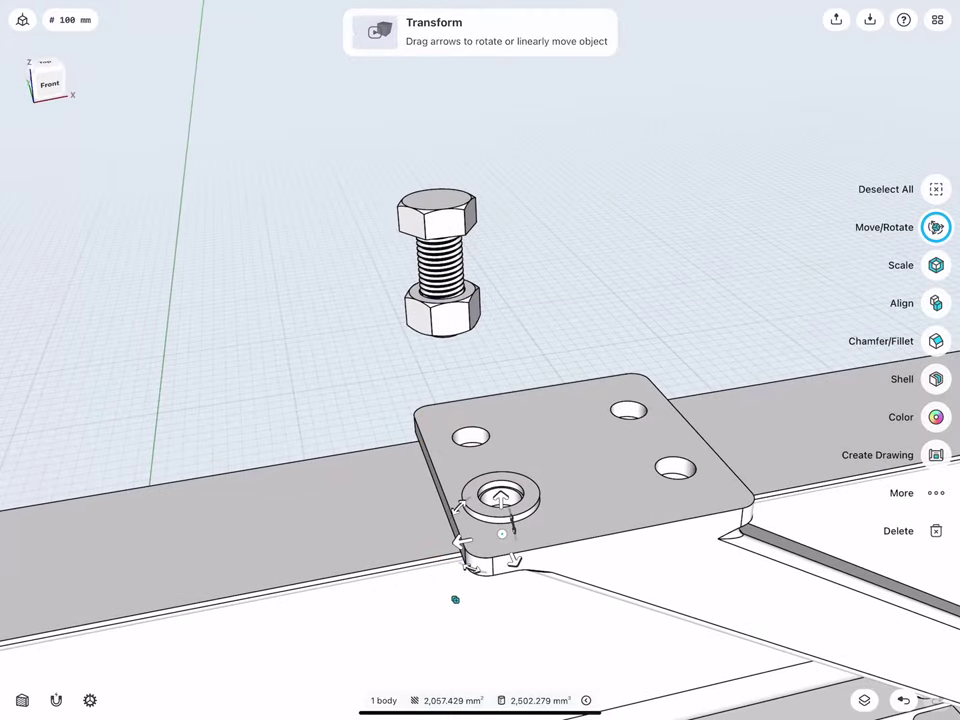
{"action": "left_click", "coordinate": [455, 599]}
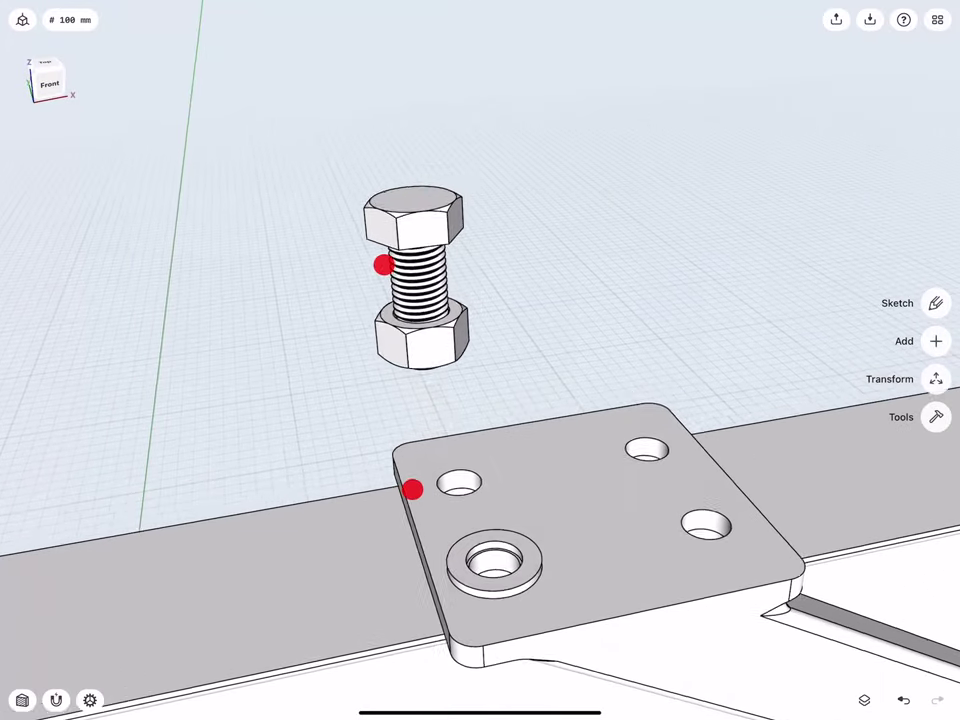
- Align the bolt's thread edge to the washer hole so the bolt seats in the plate's front corner hole
{"action": "scroll", "coordinate": [392, 370], "scroll_direction": "up", "scroll_amount": 3}
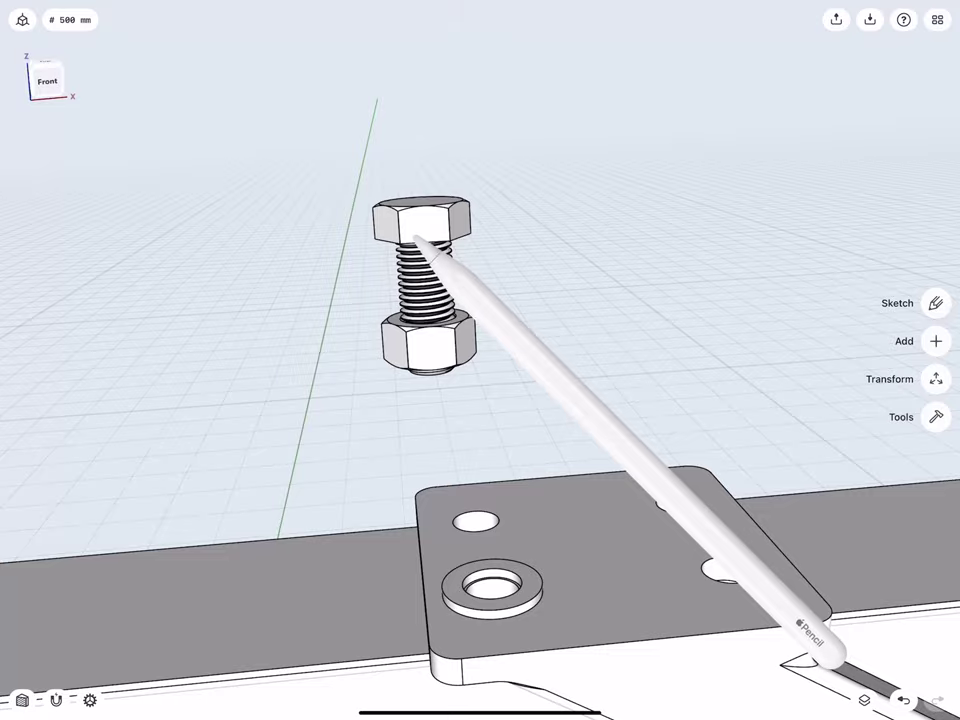
{"action": "left_click", "coordinate": [408, 215]}
{"action": "scroll", "coordinate": [388, 335], "scroll_direction": "up", "scroll_amount": 3}
{"action": "scroll", "coordinate": [388, 335], "scroll_direction": "up", "scroll_amount": 2}
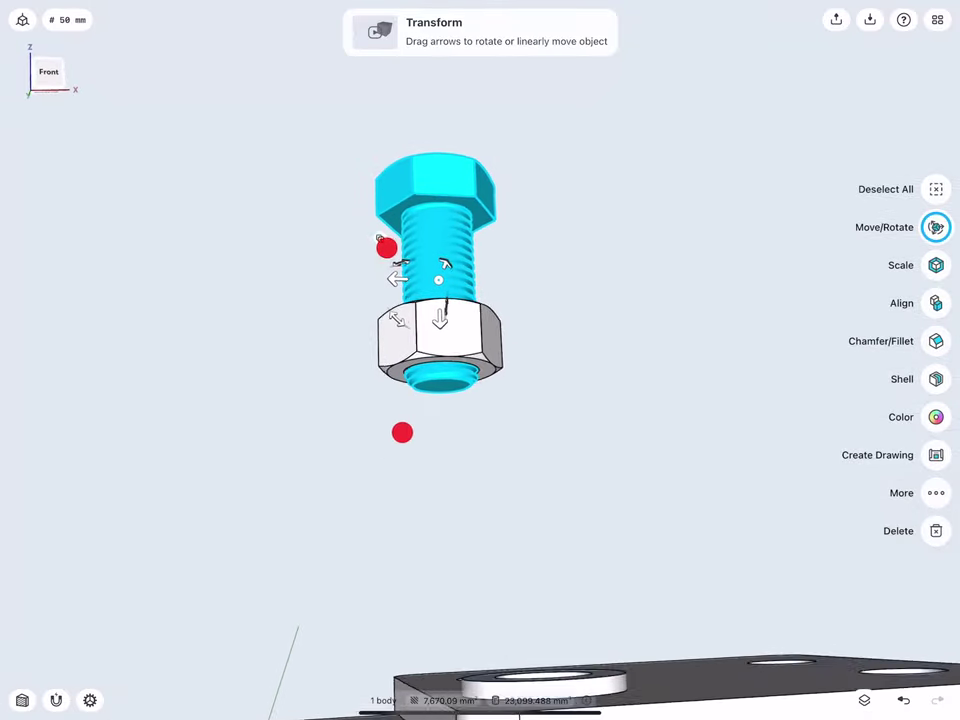
{"action": "scroll", "coordinate": [395, 340], "scroll_direction": "up", "scroll_amount": 2}
{"action": "left_click", "coordinate": [936, 303]}
{"action": "left_click", "coordinate": [440, 183]}
{"action": "scroll", "coordinate": [421, 275], "scroll_direction": "up", "scroll_amount": 3}
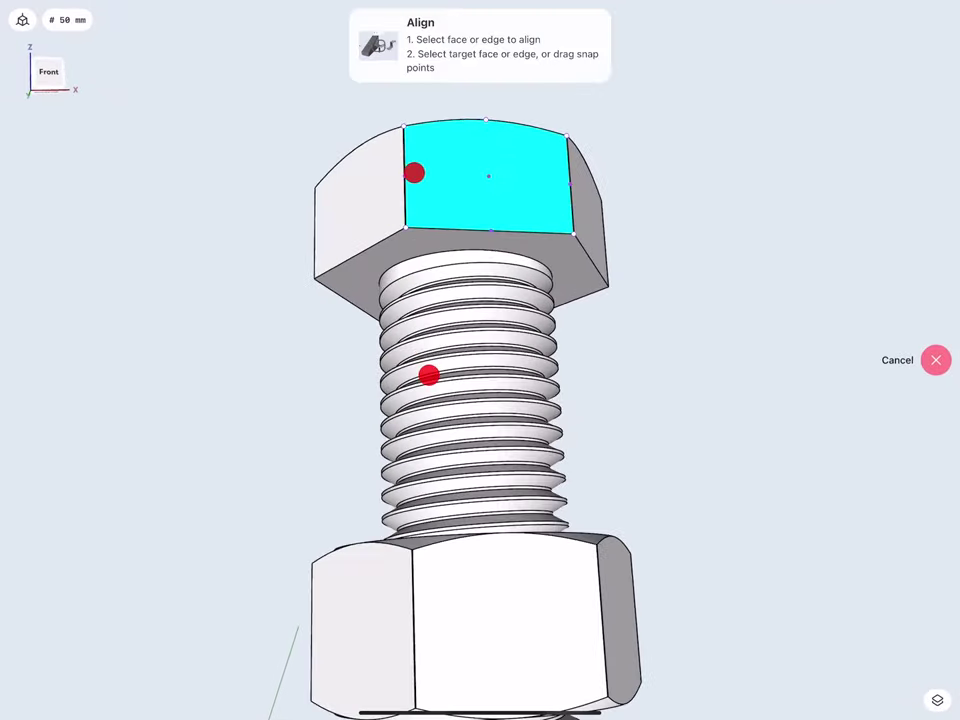
{"action": "scroll", "coordinate": [421, 273], "scroll_direction": "down", "scroll_amount": 2}
{"action": "left_click", "coordinate": [425, 290]}
{"action": "scroll", "coordinate": [410, 295], "scroll_direction": "down", "scroll_amount": 5}
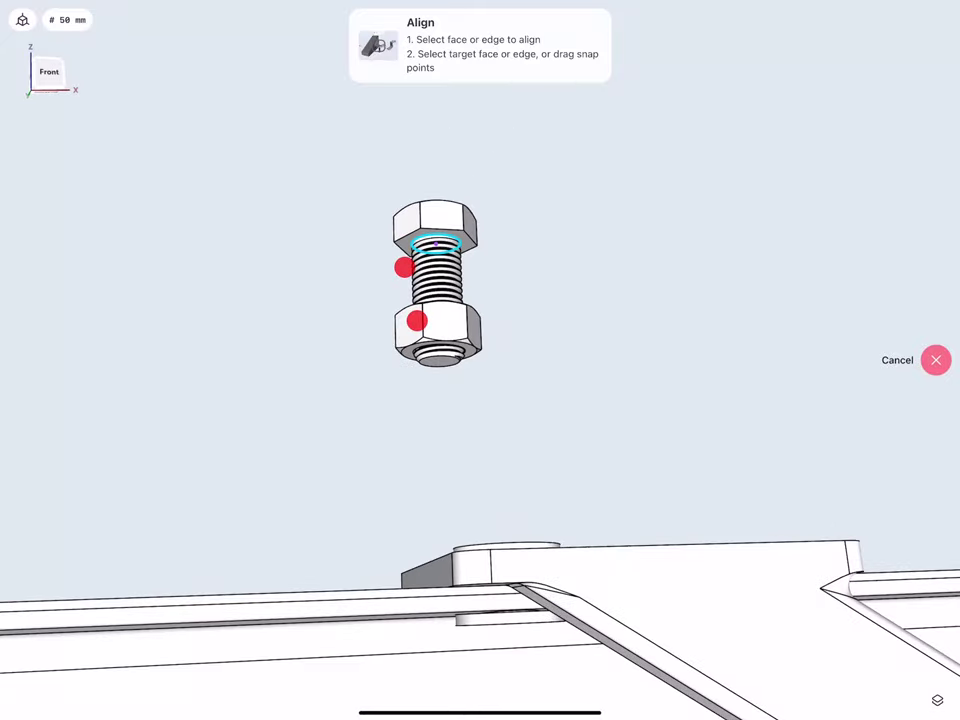
{"action": "scroll", "coordinate": [422, 480], "scroll_direction": "up", "scroll_amount": 1}
{"action": "mouse_move", "coordinate": [424, 405]}
{"action": "middle_mouse_down"}
{"action": "mouse_move", "coordinate": [424, 422]}
{"action": "mouse_move", "coordinate": [430, 349]}
{"action": "mouse_move", "coordinate": [421, 313]}
{"action": "middle_mouse_up"}
{"action": "left_click", "coordinate": [508, 497]}
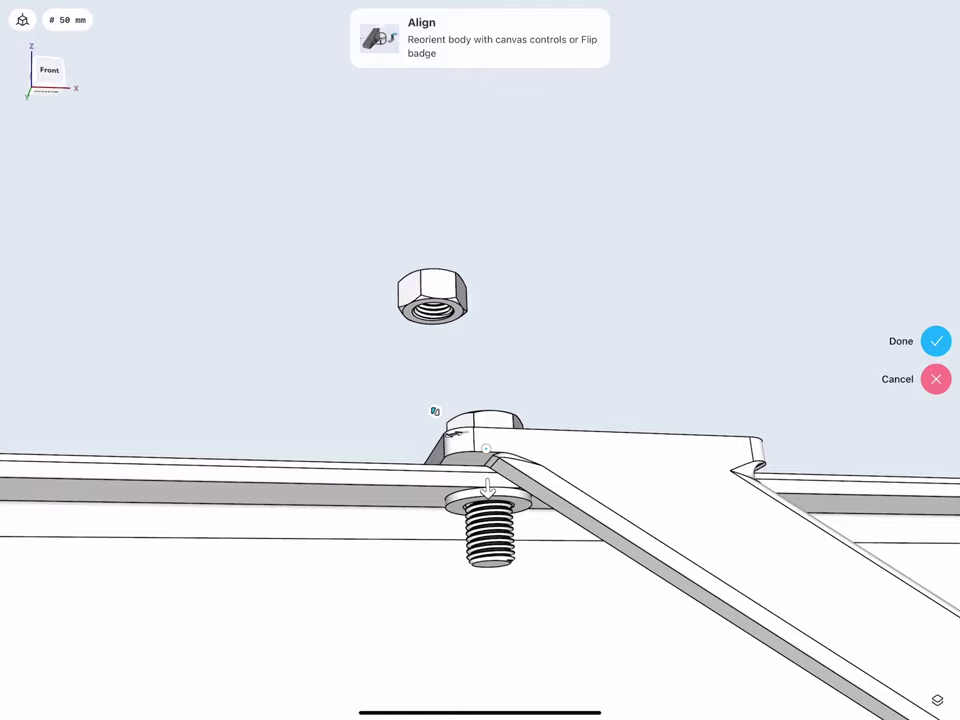
{"action": "left_click", "coordinate": [936, 341]}
- Align the nut's threaded hole edge onto the bolt's end beneath the plate
{"action": "scroll", "coordinate": [435, 300], "scroll_direction": "up", "scroll_amount": 3}
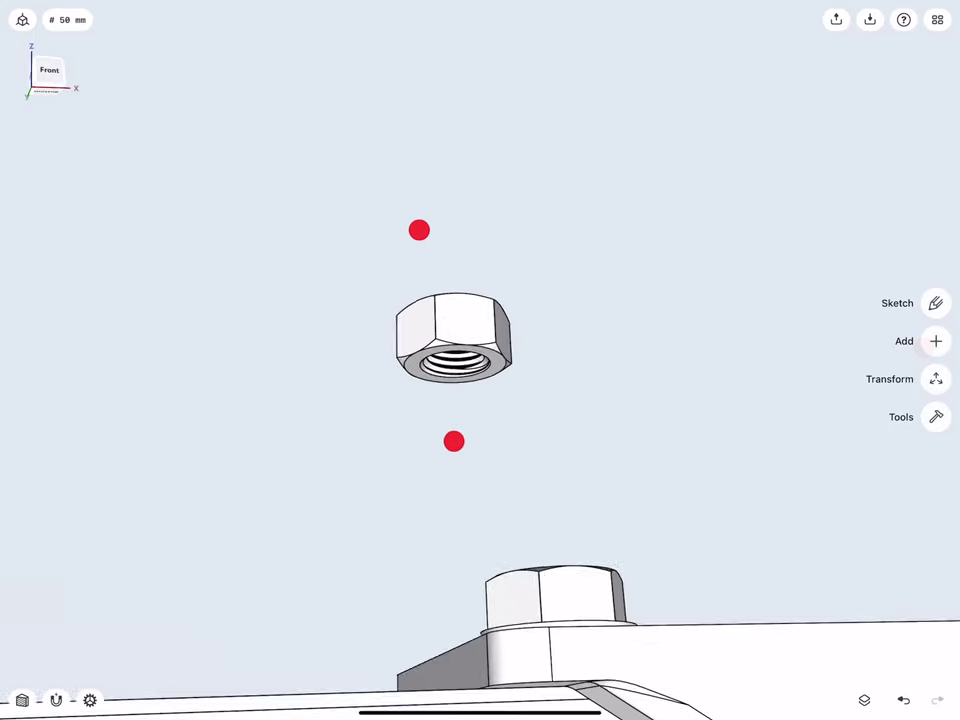
{"action": "middle_click_drag", "start_coordinate": [435, 335], "coordinate": [430, 411]}
{"action": "left_click", "coordinate": [428, 328]}
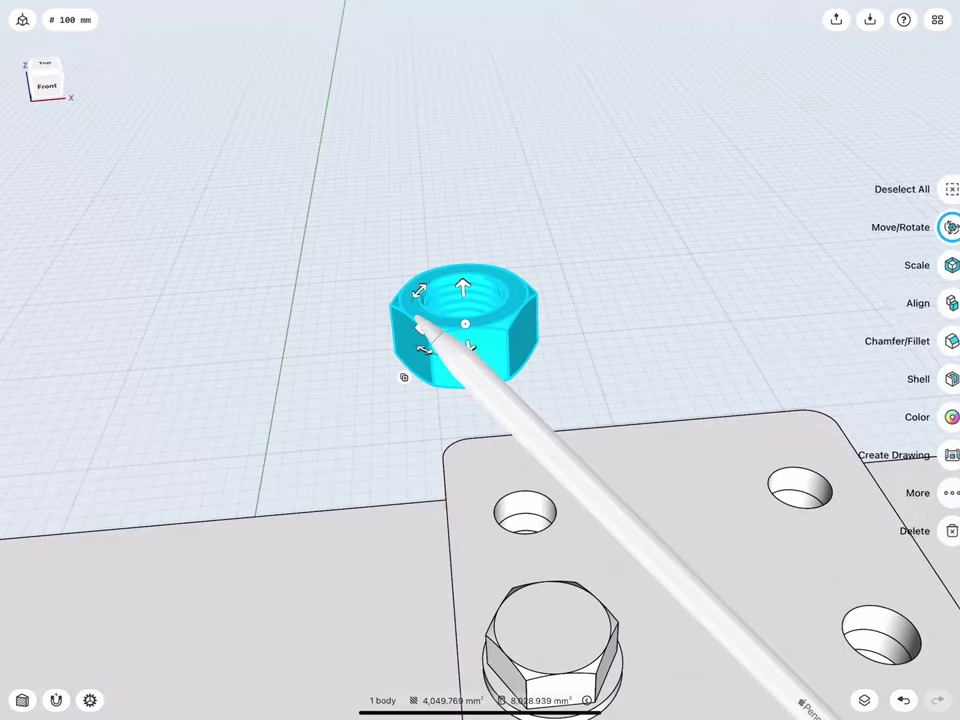
{"action": "left_click", "coordinate": [934, 301]}
{"action": "left_click", "coordinate": [463, 293]}
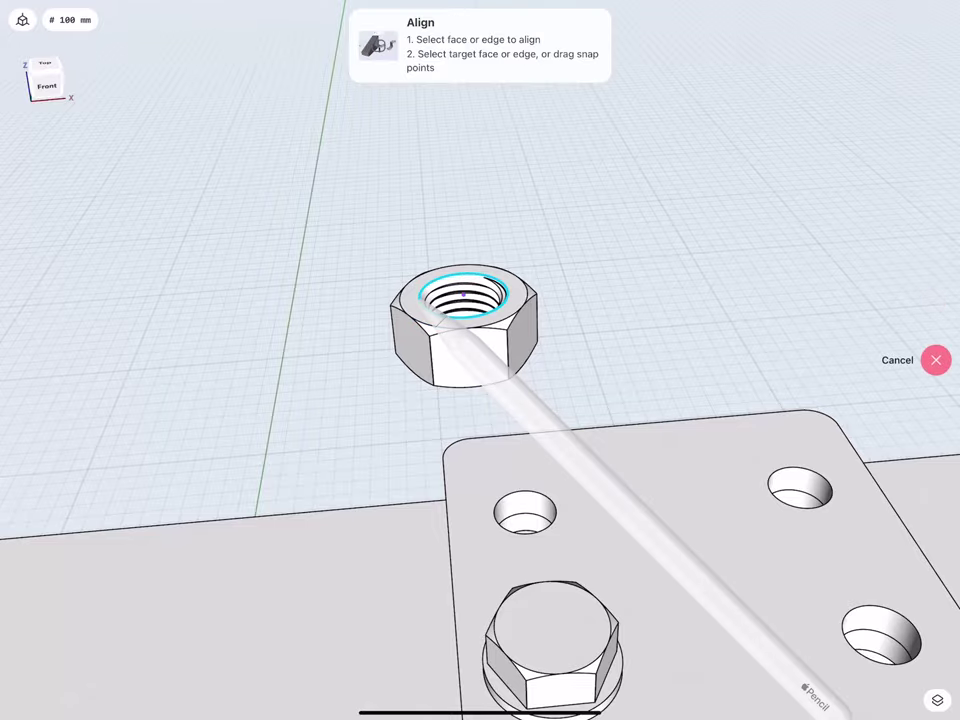
{"action": "middle_click_drag", "start_coordinate": [407, 454], "coordinate": [400, 317]}
{"action": "scroll", "coordinate": [399, 317], "scroll_direction": "up", "scroll_amount": 5}
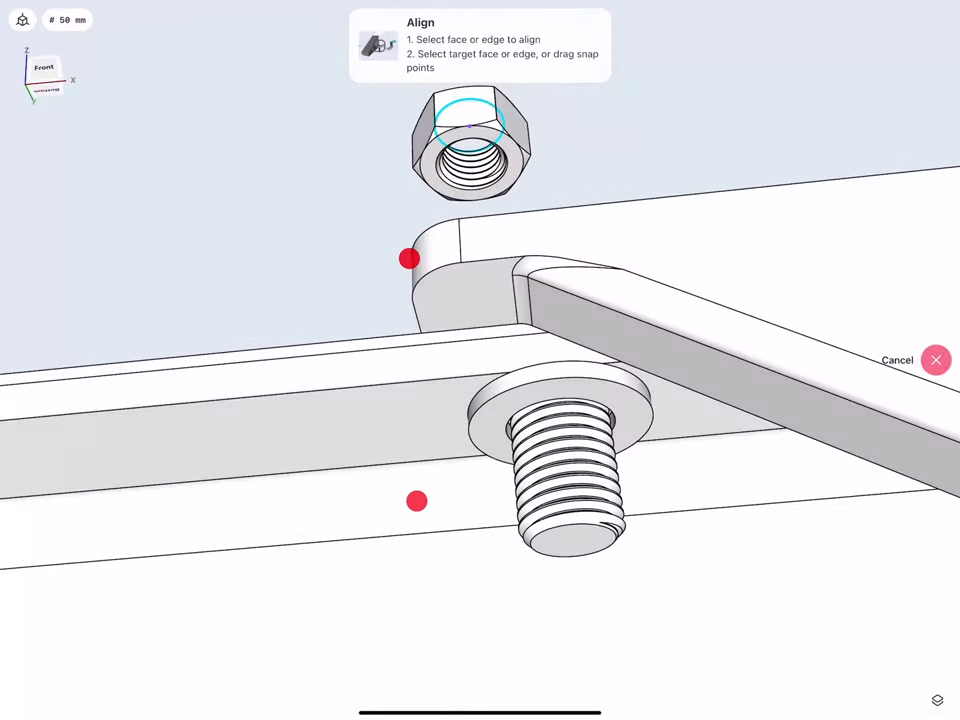
{"action": "left_click", "coordinate": [561, 458]}
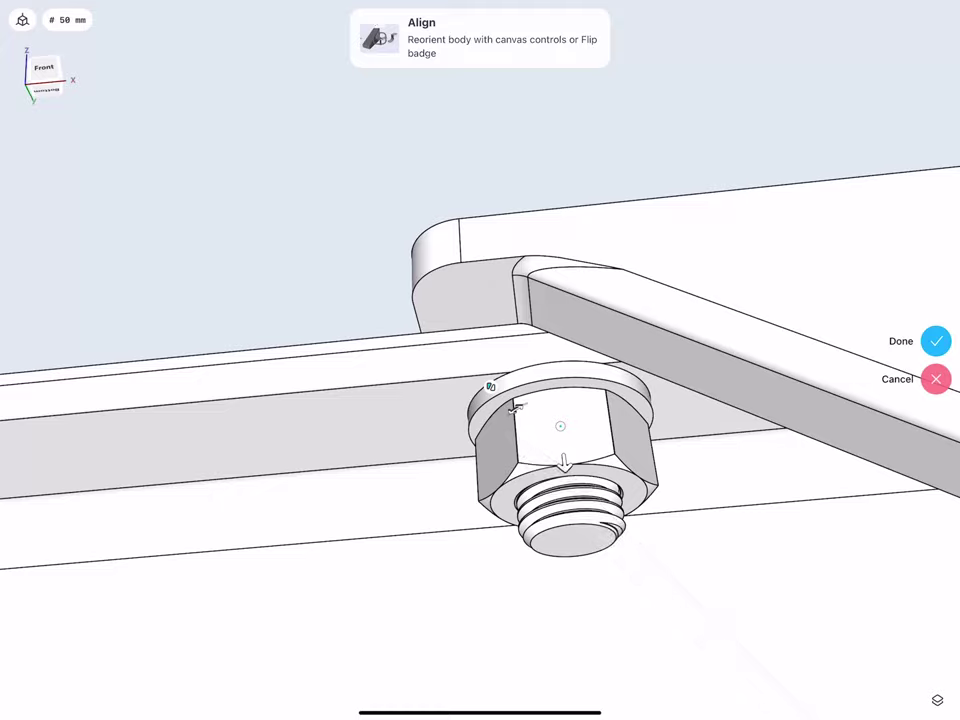
{"action": "scroll", "coordinate": [466, 418], "scroll_direction": "down", "scroll_amount": 3}
{"action": "scroll", "coordinate": [472, 444], "scroll_direction": "down", "scroll_amount": 5}
{"action": "left_click", "coordinate": [935, 341]}
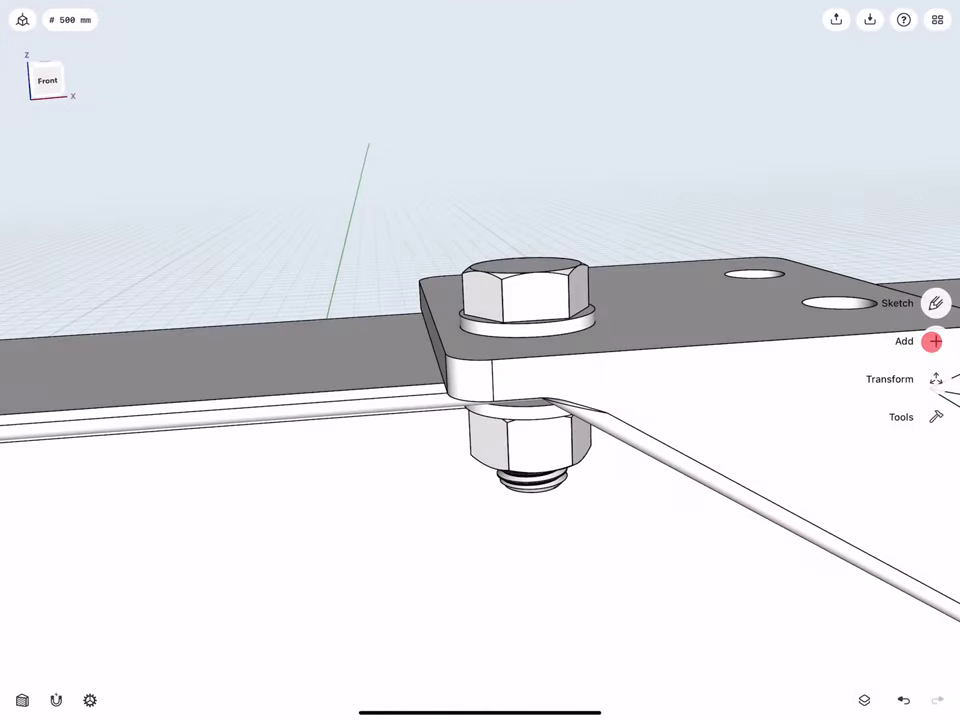
{"action": "scroll", "coordinate": [478, 440], "scroll_direction": "down", "scroll_amount": 4}
- Group Body 122, Body 123, Body 124 and Body 124 (1) into a new folder, Folder 11
{"action": "left_click", "coordinate": [864, 700]}
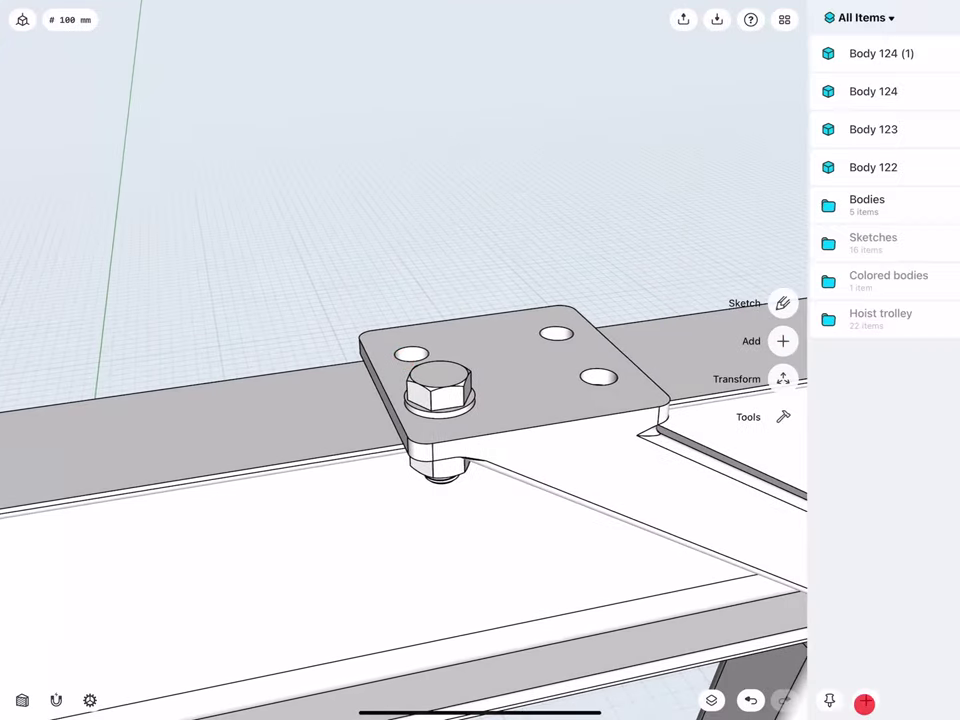
{"action": "left_click", "coordinate": [831, 167]}
{"action": "left_click", "coordinate": [838, 129]}
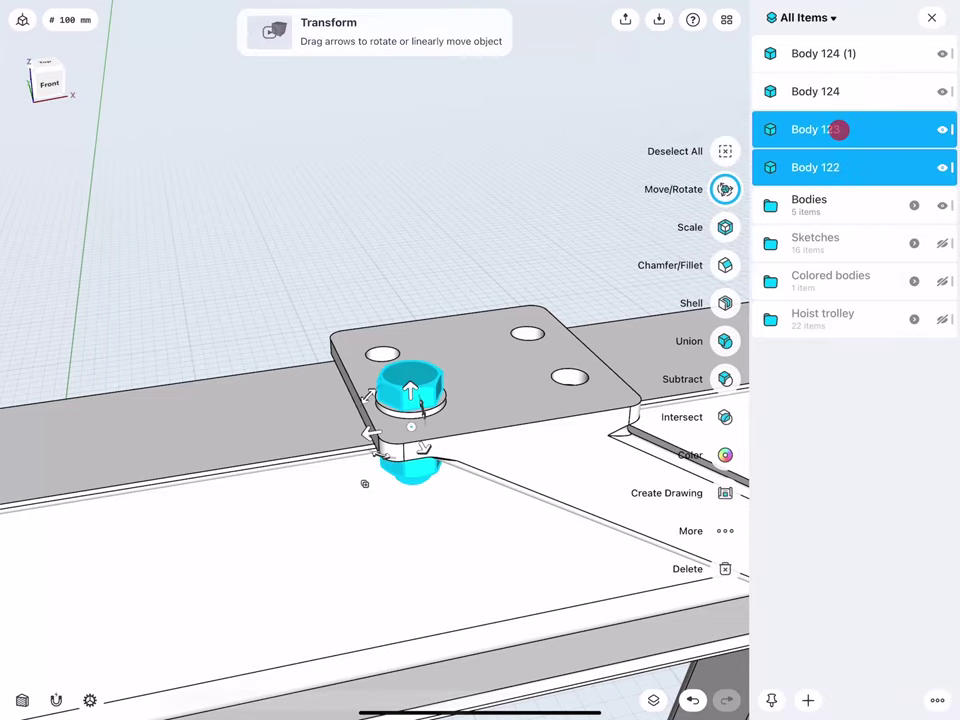
{"action": "left_click", "coordinate": [829, 91]}
{"action": "left_click", "coordinate": [833, 52]}
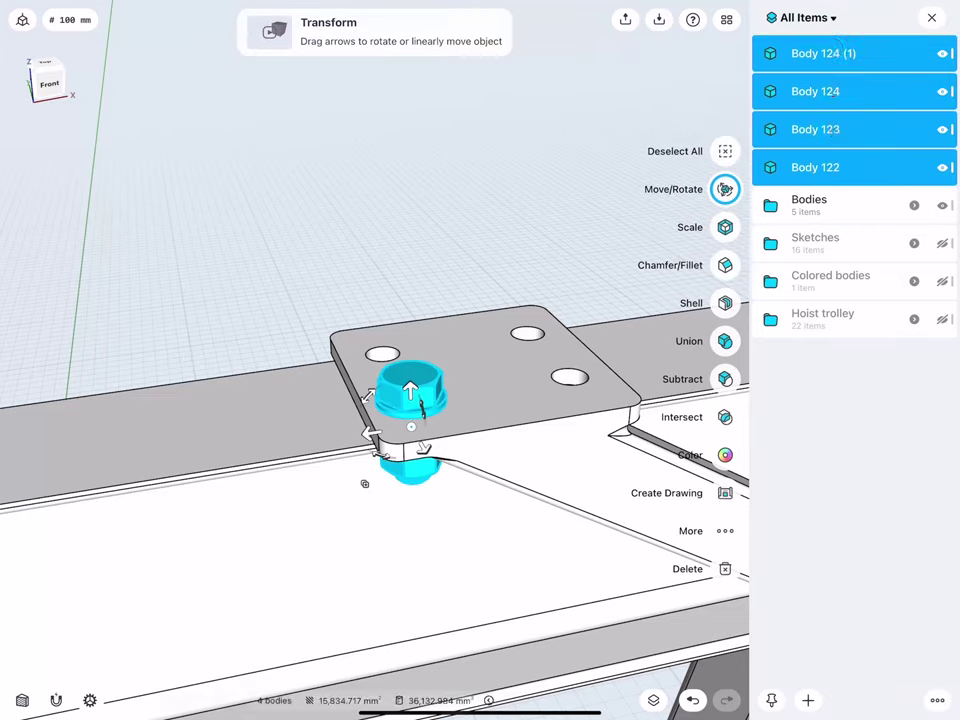
{"action": "left_click", "coordinate": [808, 700]}
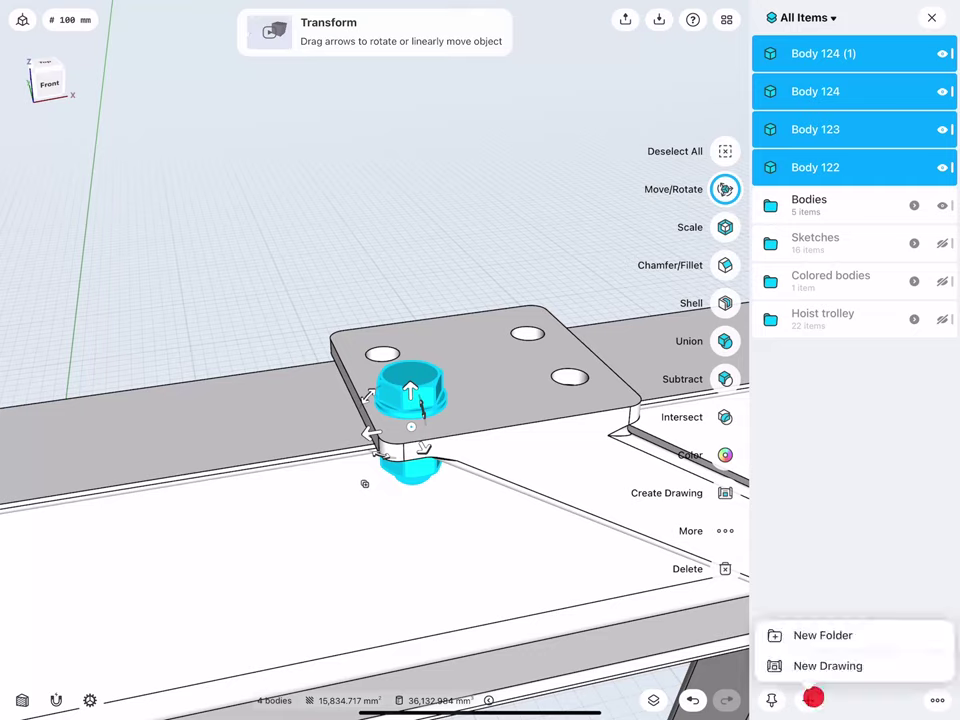
{"action": "left_click", "coordinate": [823, 635]}
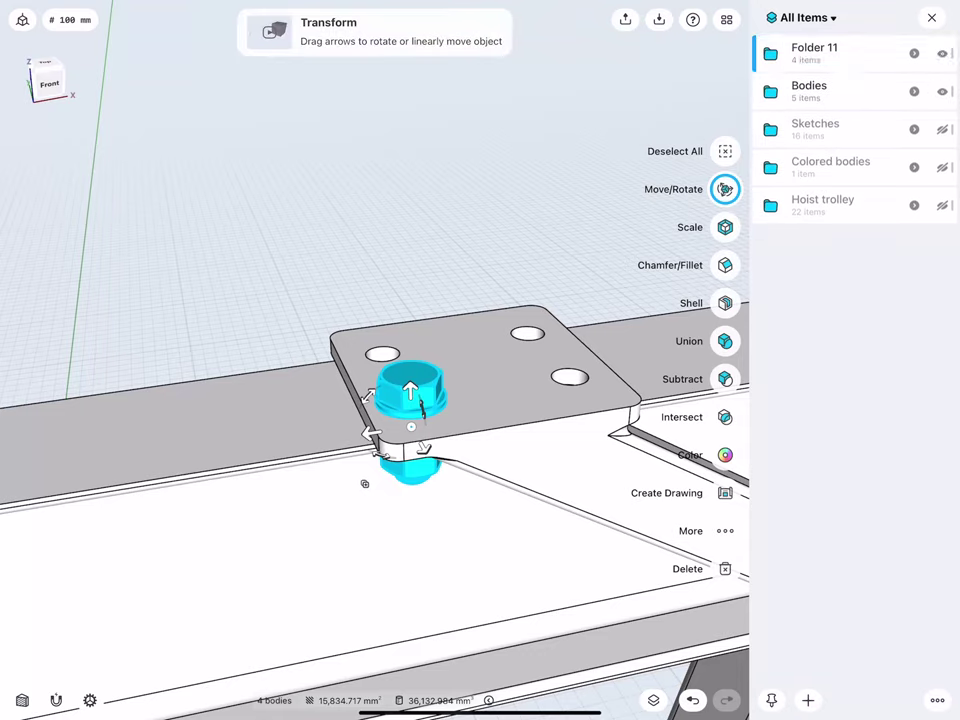
- Drag Folder 11 into the Bodies folder
{"action": "left_click", "coordinate": [838, 47]}
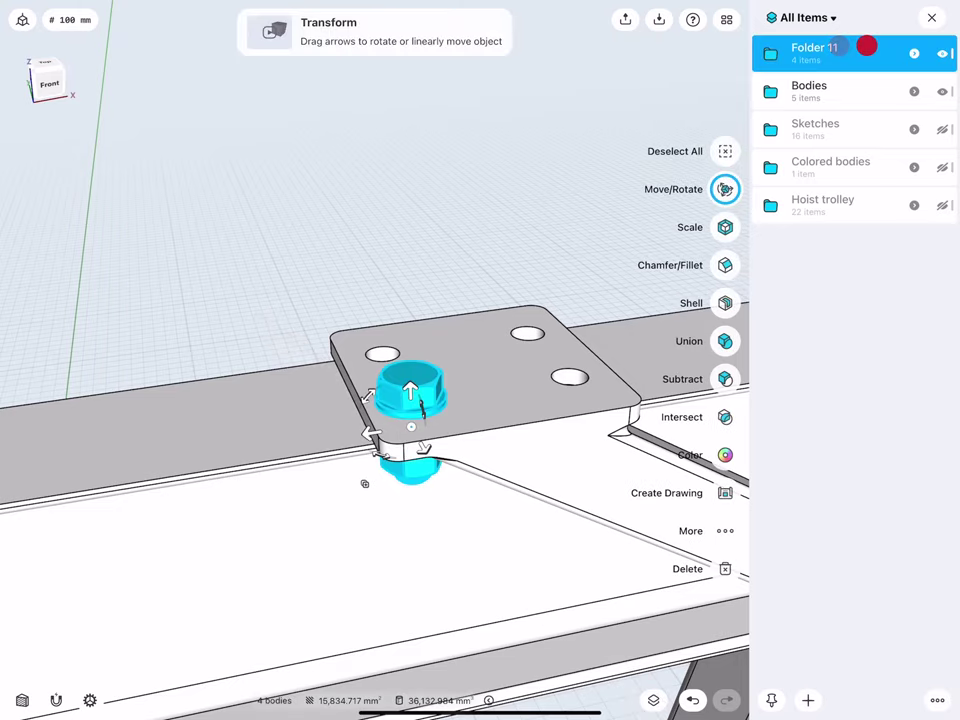
{"action": "left_click_drag", "start_coordinate": [864, 53], "coordinate": [860, 88]}
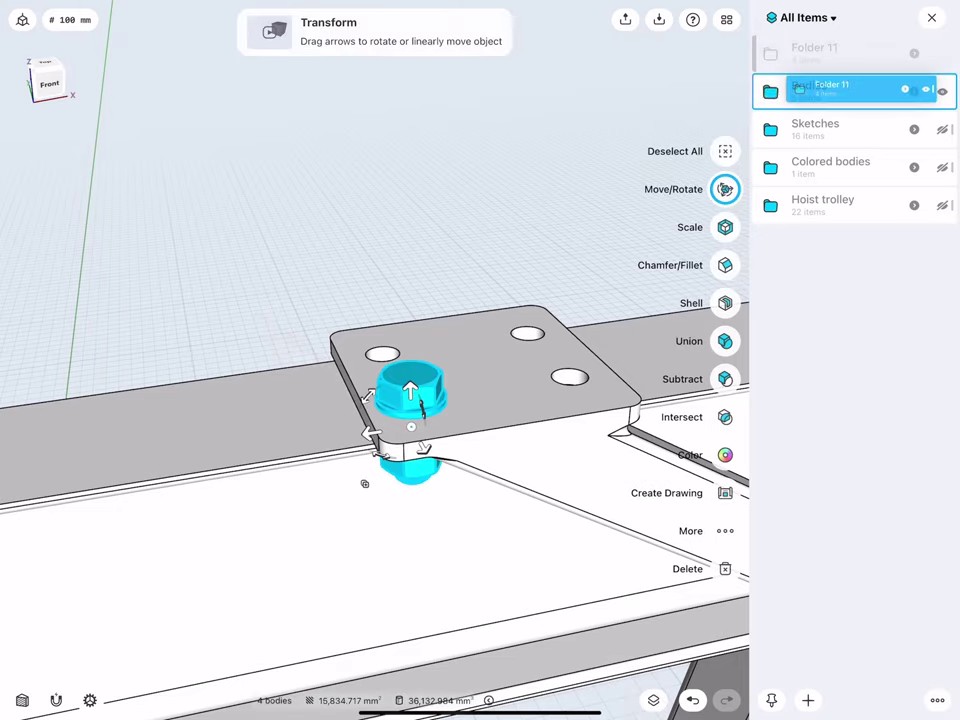
{"action": "left_click_drag", "start_coordinate": [860, 88], "coordinate": [857, 262]}
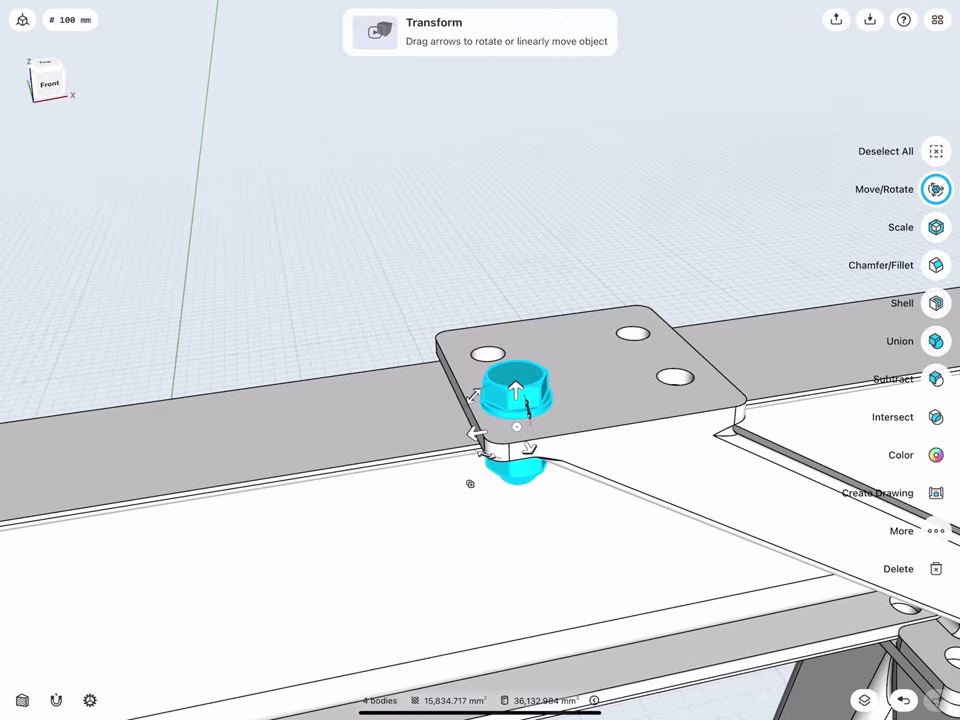
{"action": "middle_click_drag", "start_coordinate": [470, 484], "coordinate": [369, 535]}
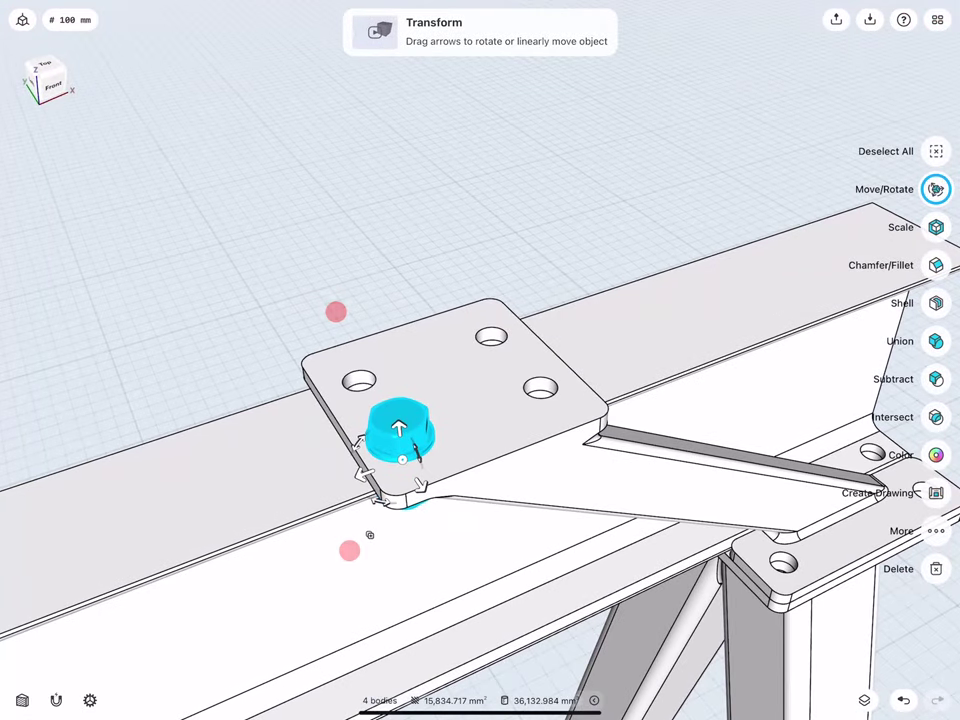
- Translate a copy of the bolt assembly 90 mm from the nut centre into the adjacent hole
{"action": "left_click", "coordinate": [934, 530]}
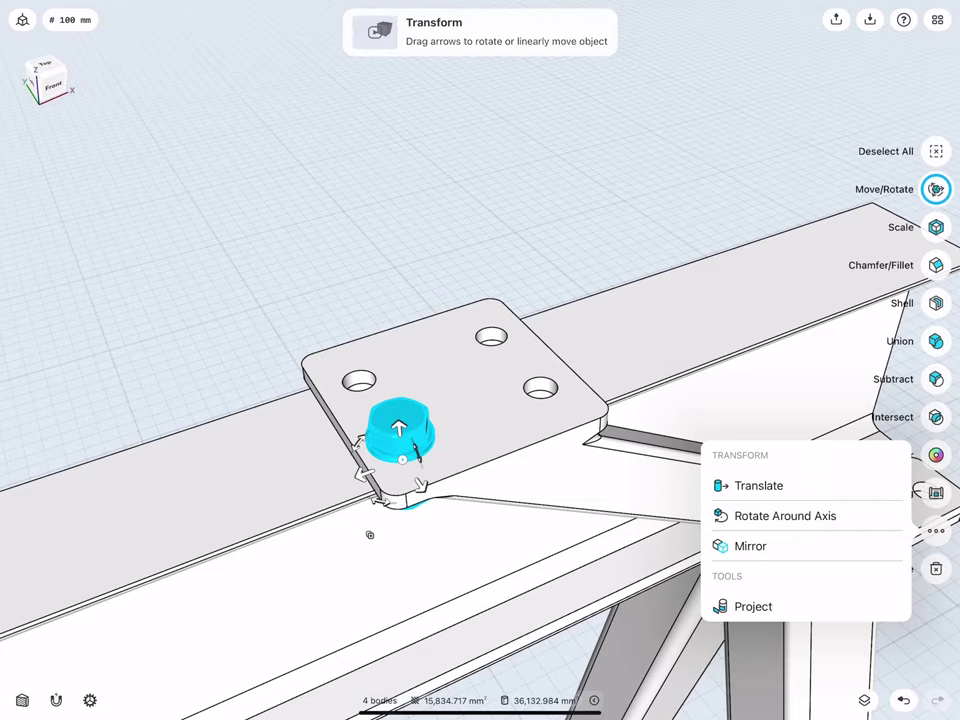
{"action": "left_click", "coordinate": [803, 485]}
{"action": "scroll", "coordinate": [330, 420], "scroll_direction": "up", "scroll_amount": 3}
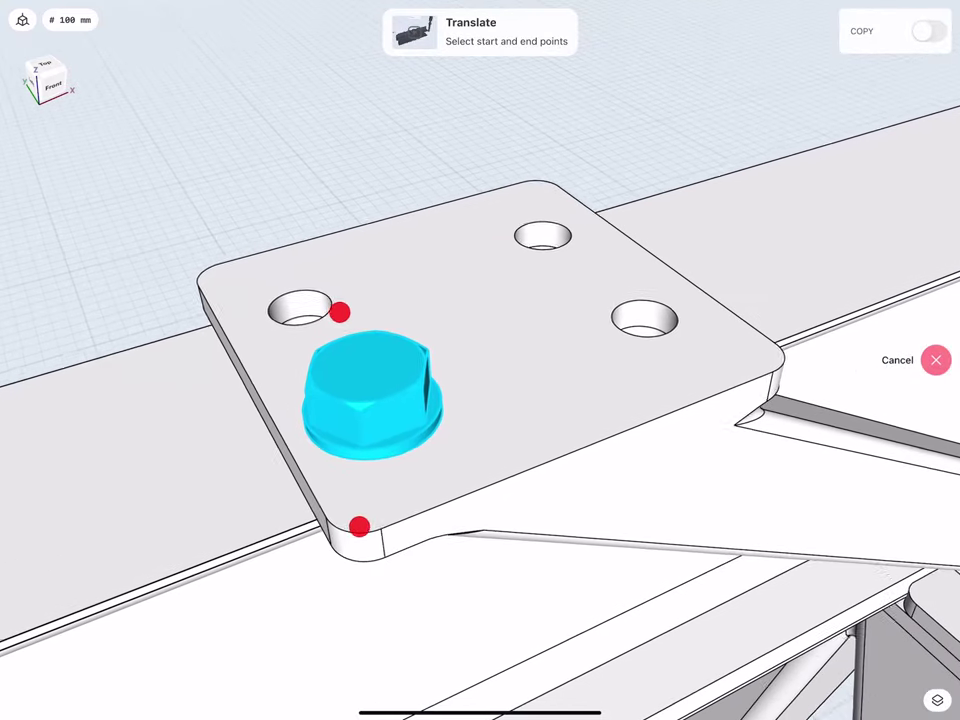
{"action": "scroll", "coordinate": [323, 416], "scroll_direction": "up", "scroll_amount": 2}
{"action": "left_click_drag", "start_coordinate": [354, 411], "coordinate": [640, 313]}
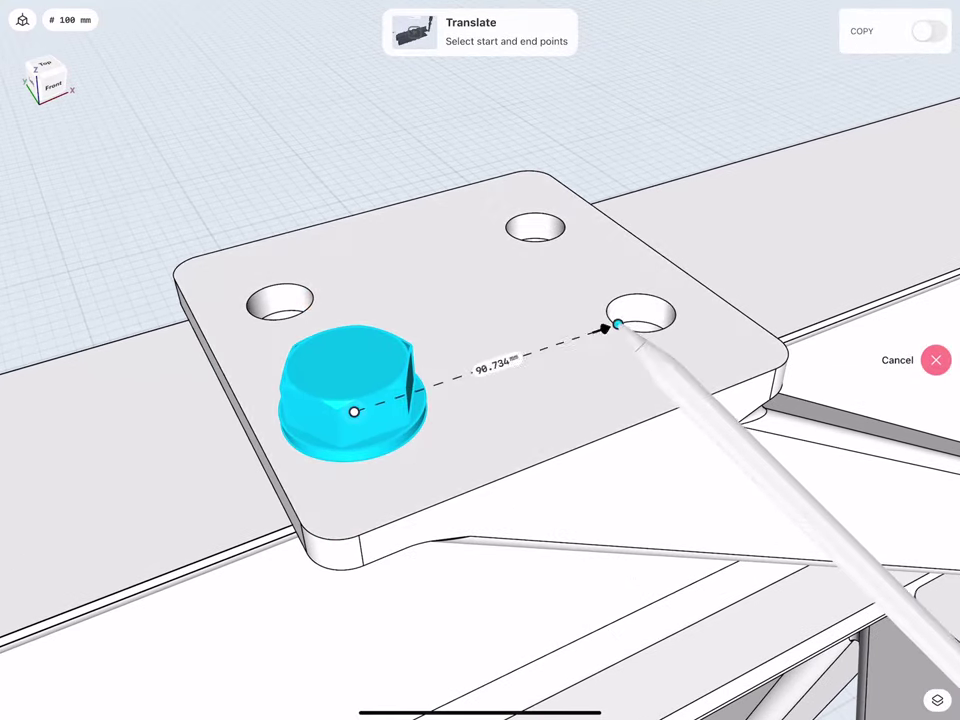
{"action": "left_click_drag", "start_coordinate": [354, 411], "coordinate": [377, 471]}
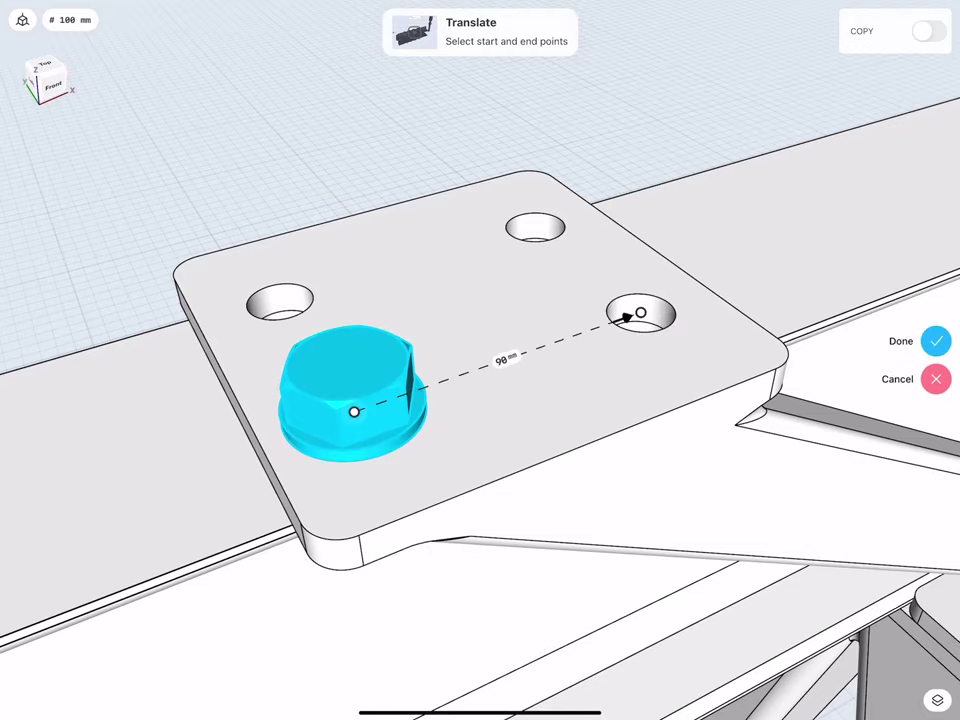
{"action": "middle_click_drag", "start_coordinate": [313, 326], "coordinate": [308, 511]}
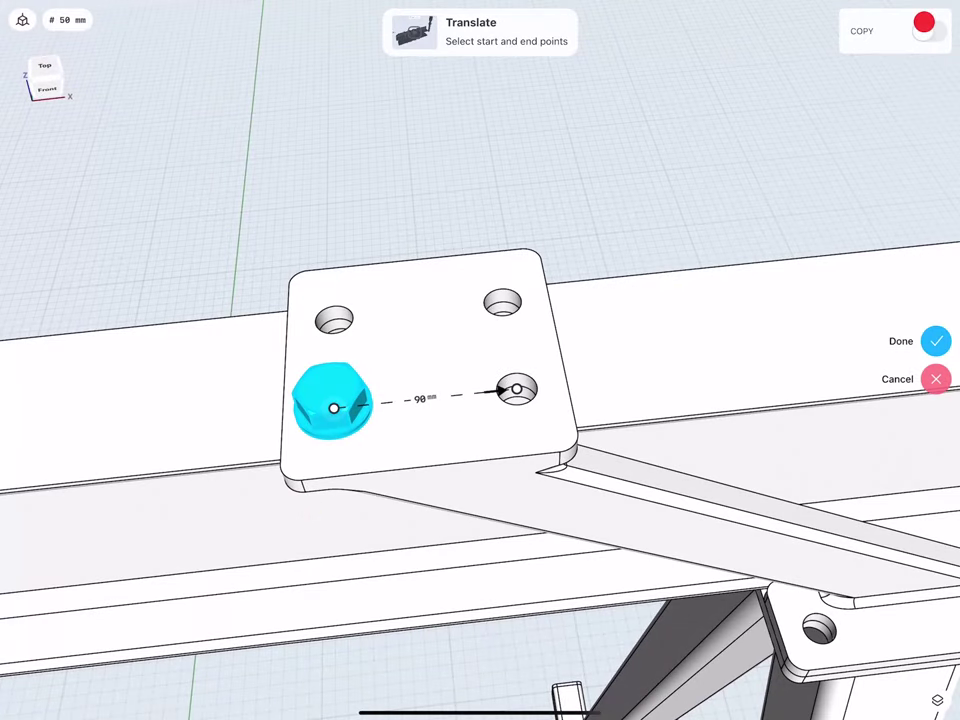
{"action": "left_click", "coordinate": [933, 341]}
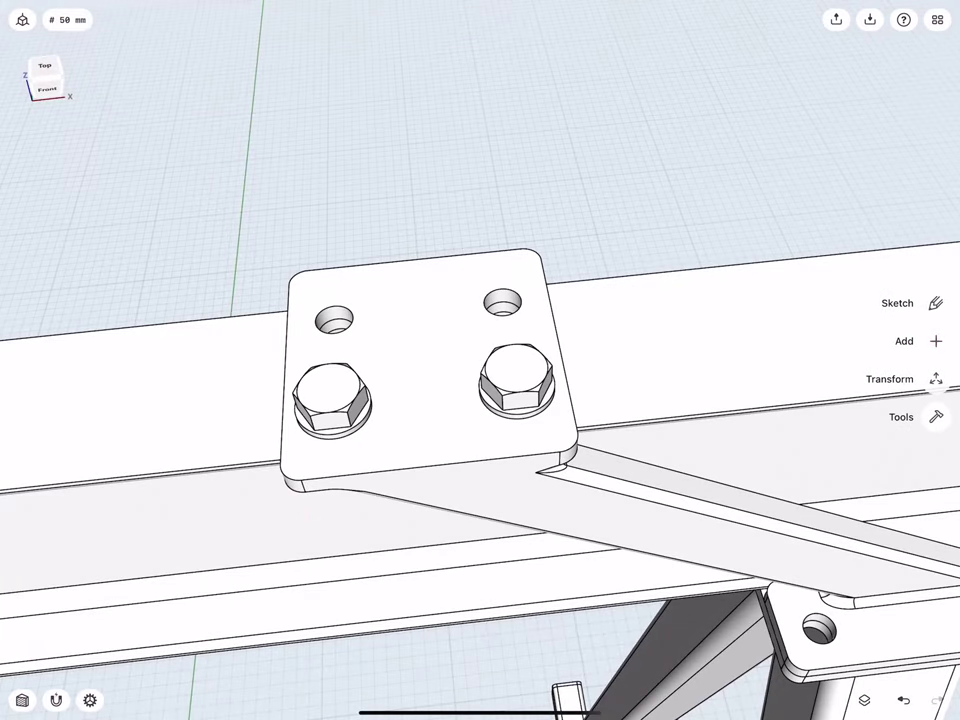
{"action": "left_click", "coordinate": [864, 700]}
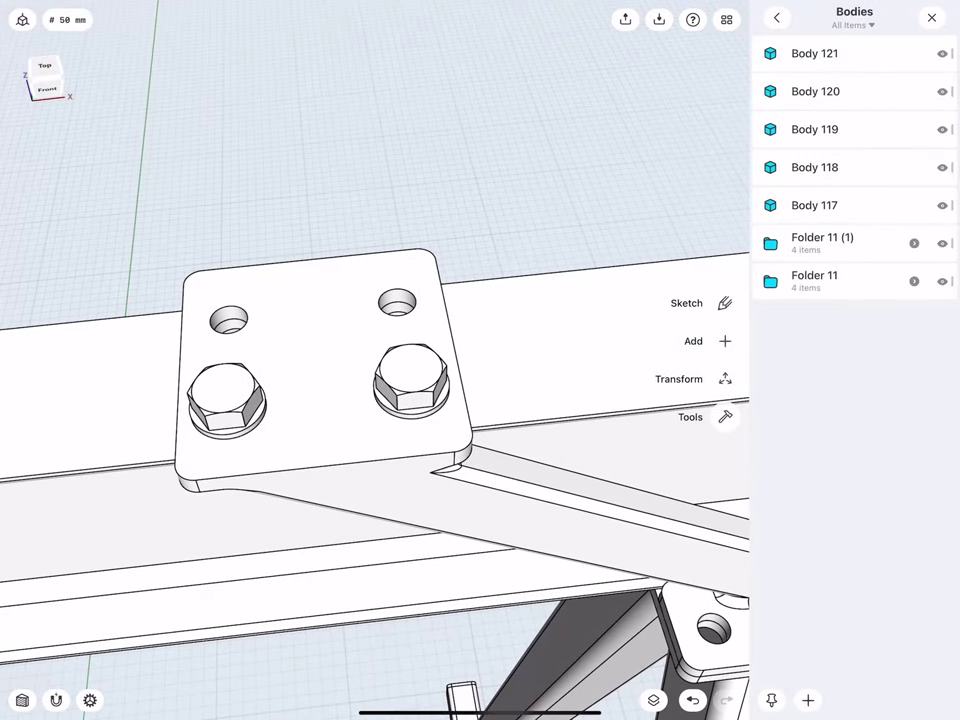
- Mirror Folder 11 and Folder 11 (1), keeping originals, into the bracket plate's other two holes
{"action": "scroll", "coordinate": [290, 442], "scroll_direction": "up", "scroll_amount": 2}
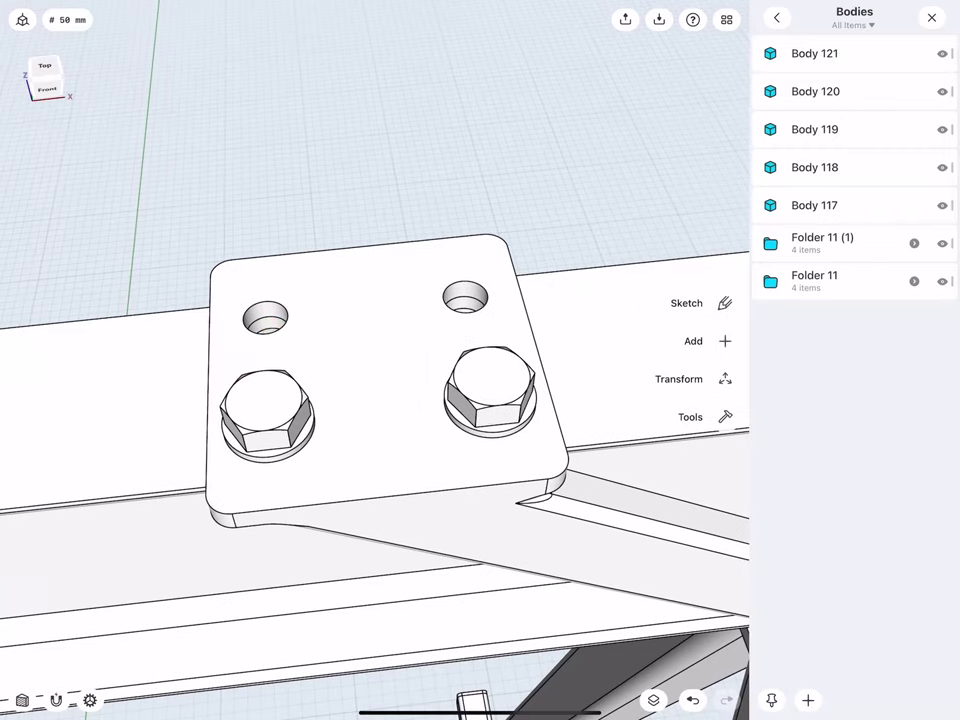
{"action": "left_click", "coordinate": [838, 276]}
{"action": "left_click", "coordinate": [825, 238]}
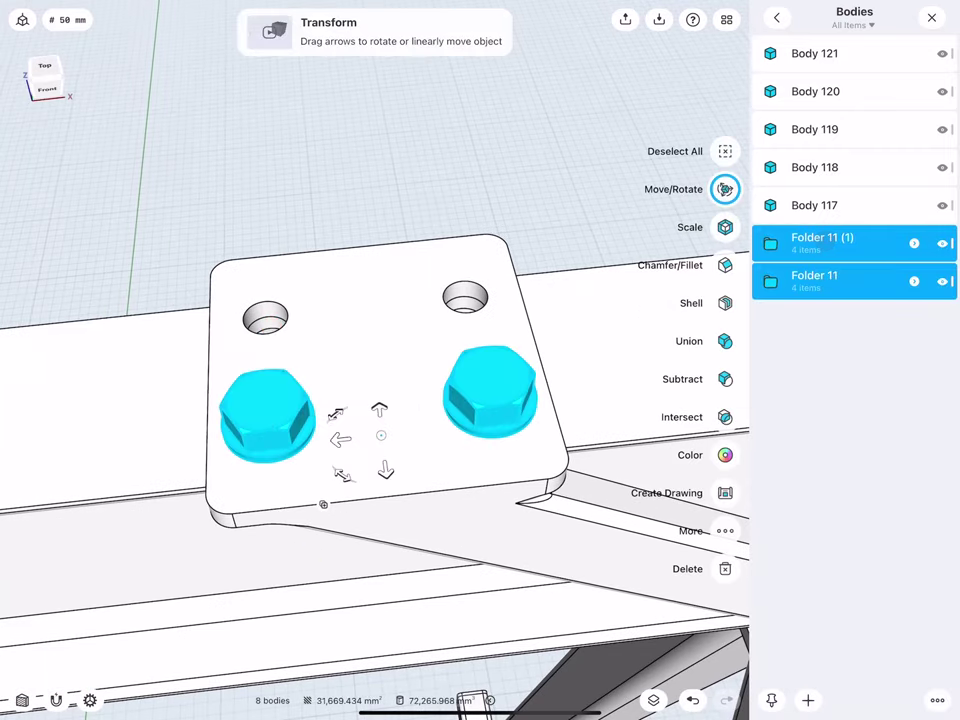
{"action": "left_click", "coordinate": [931, 17]}
{"action": "scroll", "coordinate": [395, 350], "scroll_direction": "down", "scroll_amount": 3}
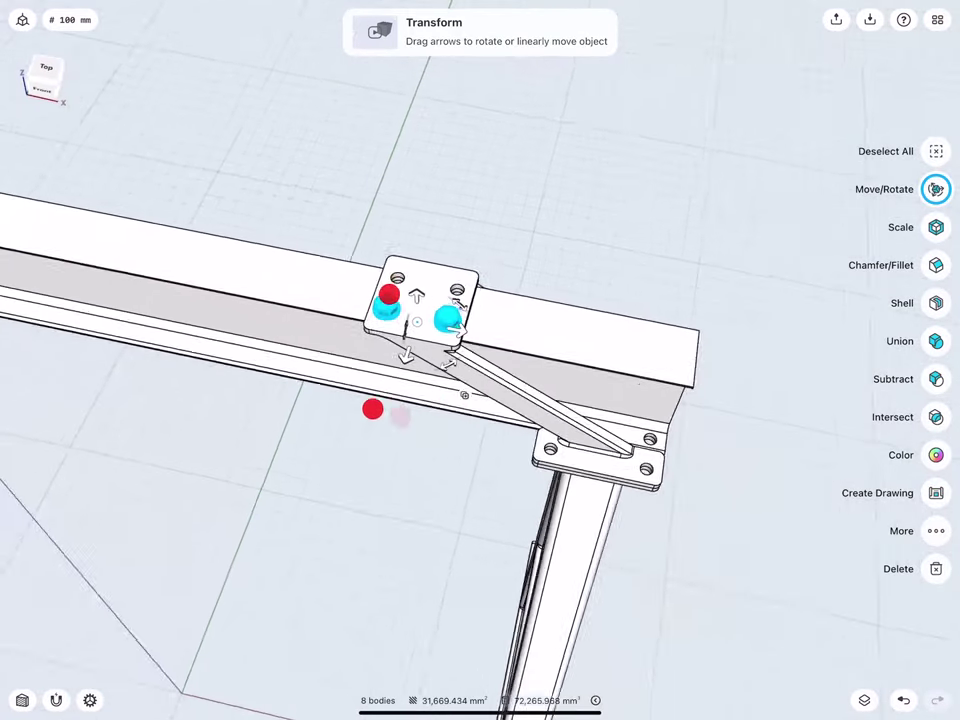
{"action": "scroll", "coordinate": [380, 350], "scroll_direction": "down", "scroll_amount": 2}
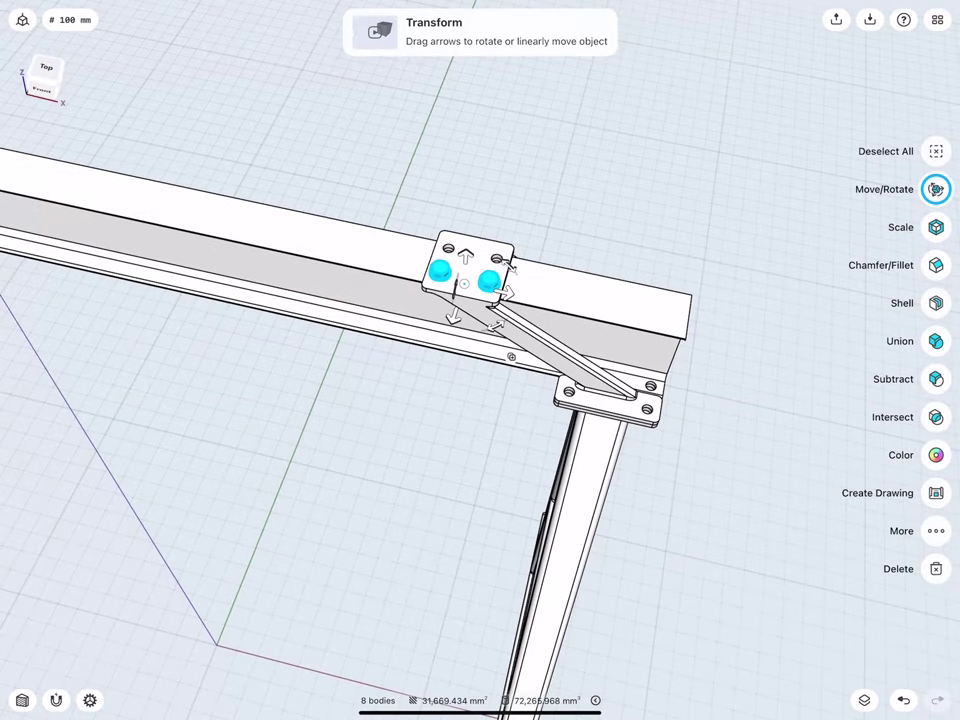
{"action": "left_click", "coordinate": [935, 531]}
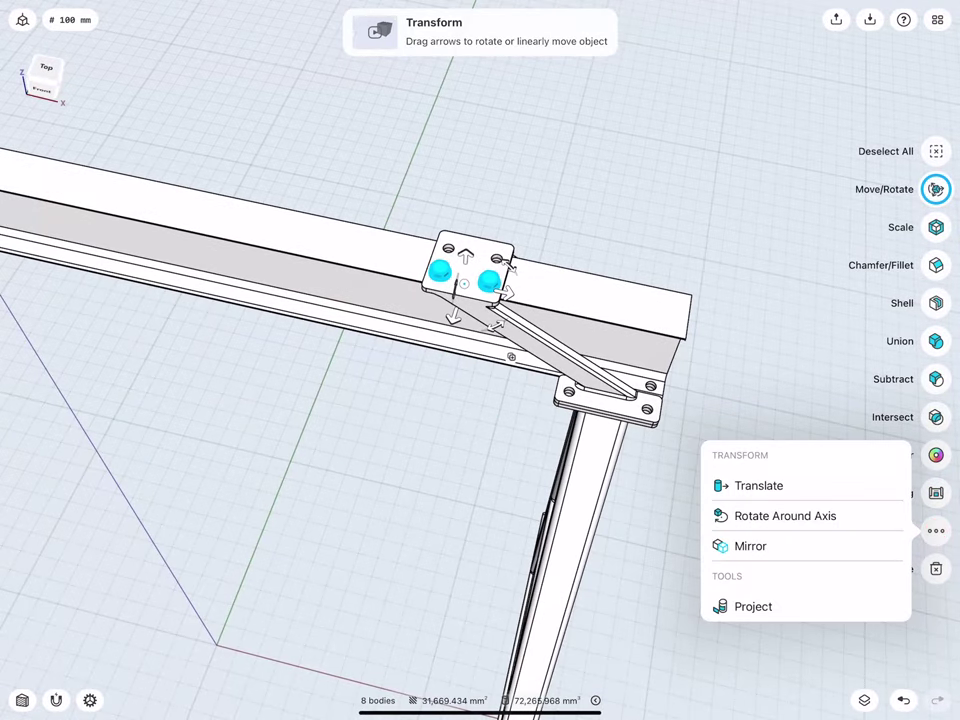
{"action": "left_click", "coordinate": [797, 544]}
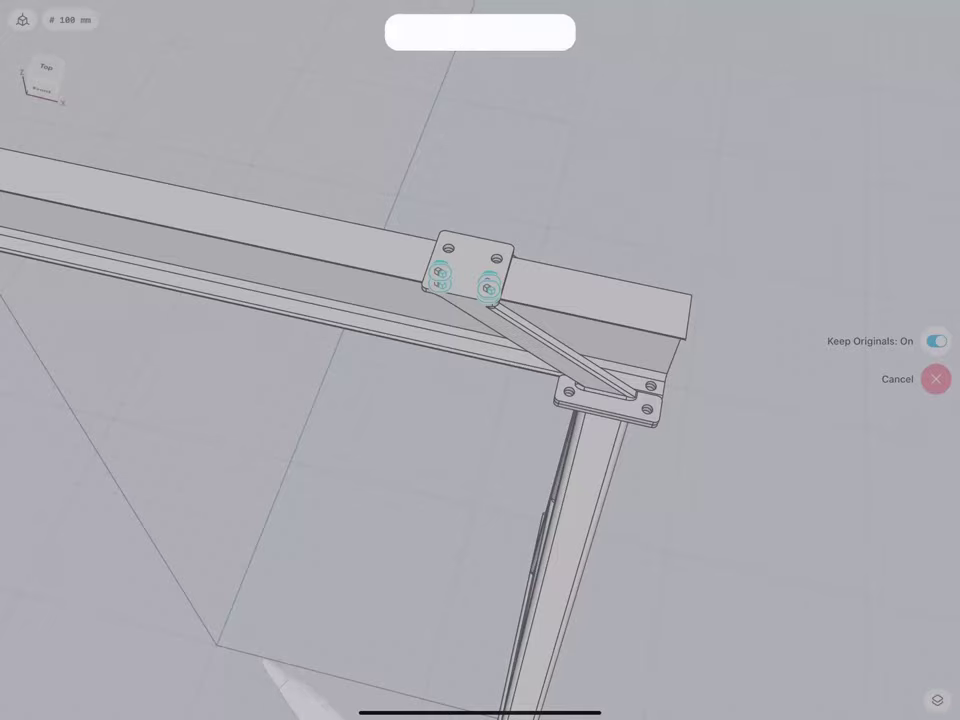
{"action": "left_click", "coordinate": [263, 661]}
{"action": "mouse_move", "coordinate": [272, 377]}
{"action": "left_mouse_down"}
{"action": "mouse_move", "coordinate": [189, 323]}
{"action": "mouse_move", "coordinate": [366, 483]}
{"action": "left_mouse_up"}
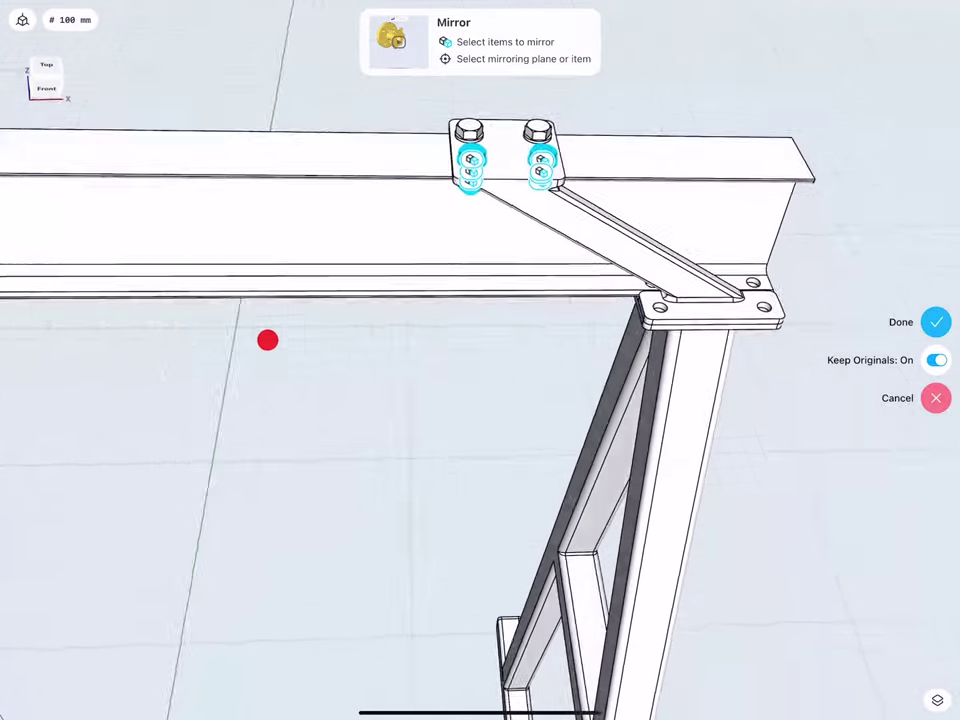
{"action": "left_click", "coordinate": [931, 318]}
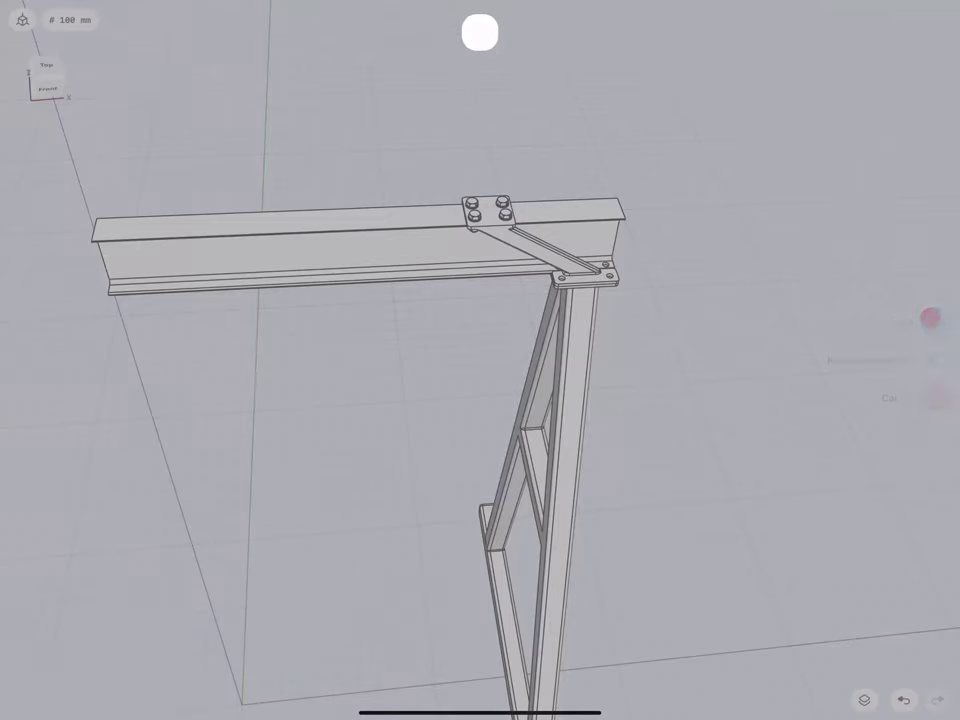
- Zoom in on the bolted plate and select Folder 11 from the bodies list
{"action": "left_click", "coordinate": [865, 700]}
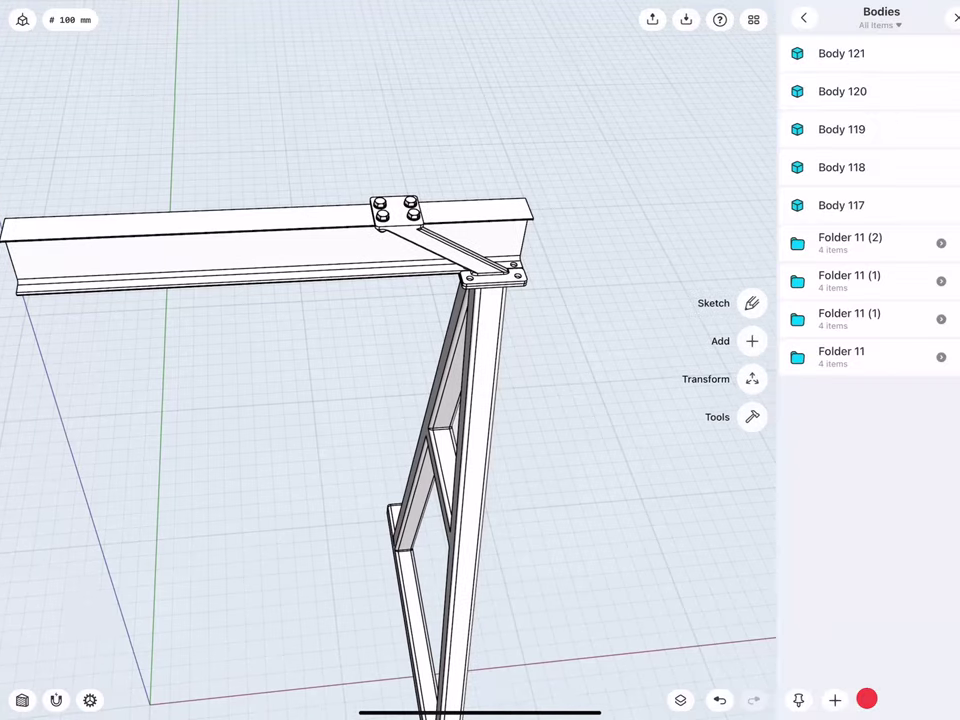
{"action": "scroll", "coordinate": [355, 360], "scroll_direction": "up", "scroll_amount": 5}
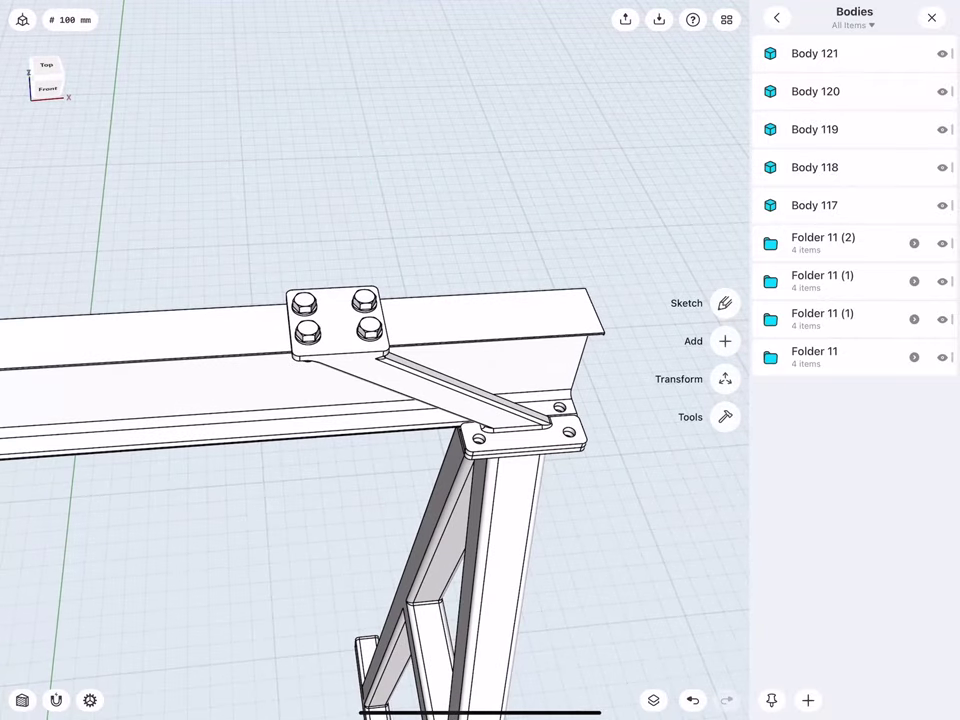
{"action": "scroll", "coordinate": [324, 362], "scroll_direction": "up", "scroll_amount": 5}
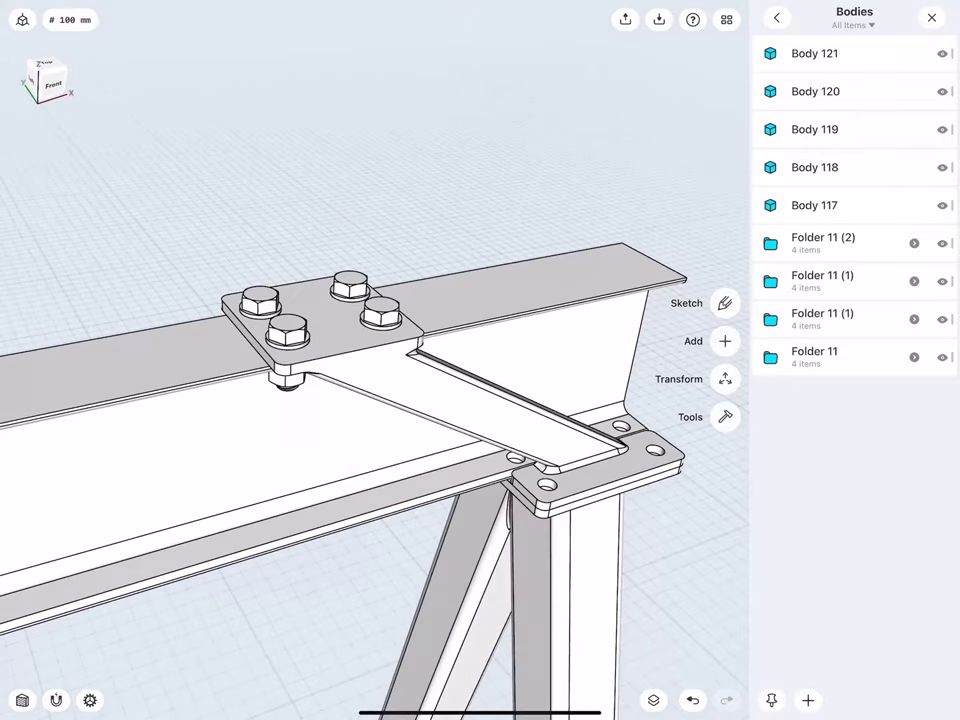
{"action": "left_click", "coordinate": [836, 358]}
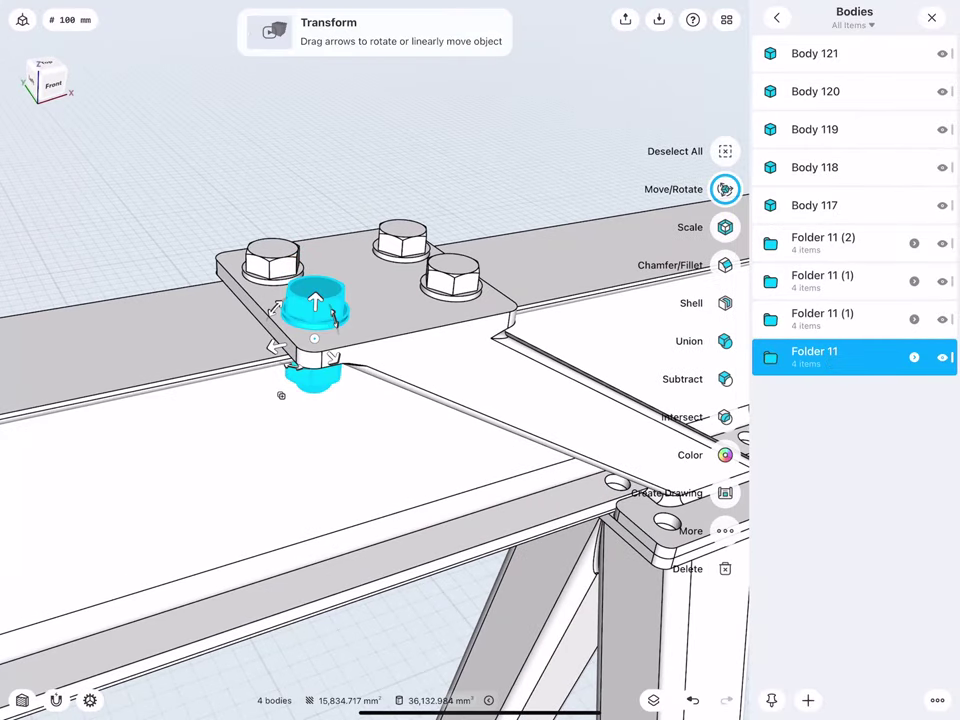
- Start a point-to-point translate of Folder 11 with its start at the bolt's top centre
{"action": "left_click", "coordinate": [931, 17]}
{"action": "left_click", "coordinate": [933, 530]}
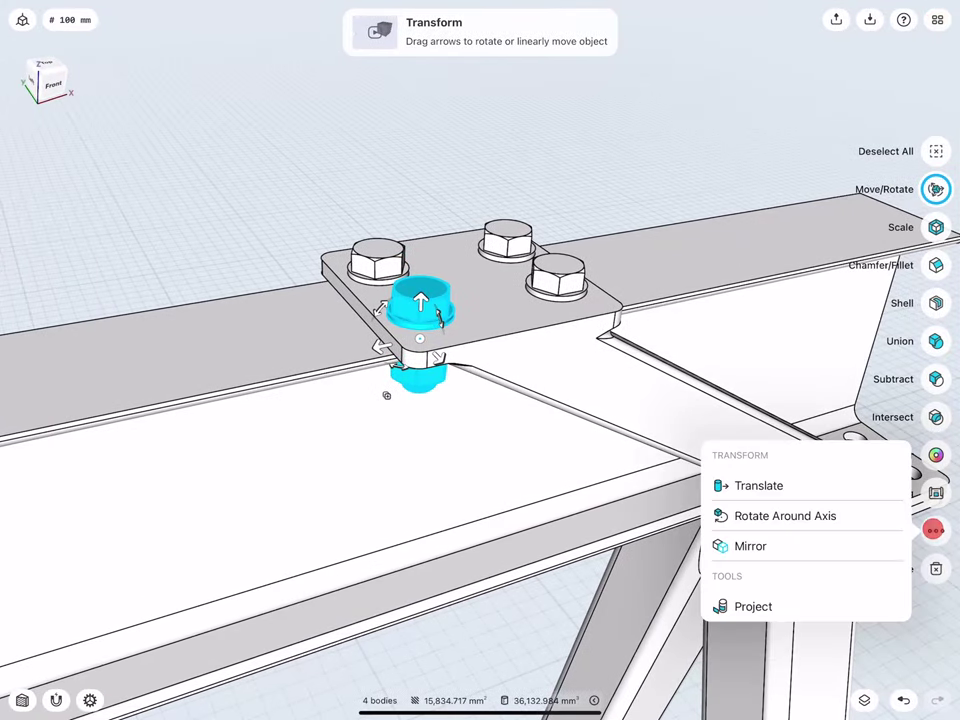
{"action": "left_click", "coordinate": [258, 273]}
{"action": "left_click_drag", "start_coordinate": [258, 273], "coordinate": [285, 283]}
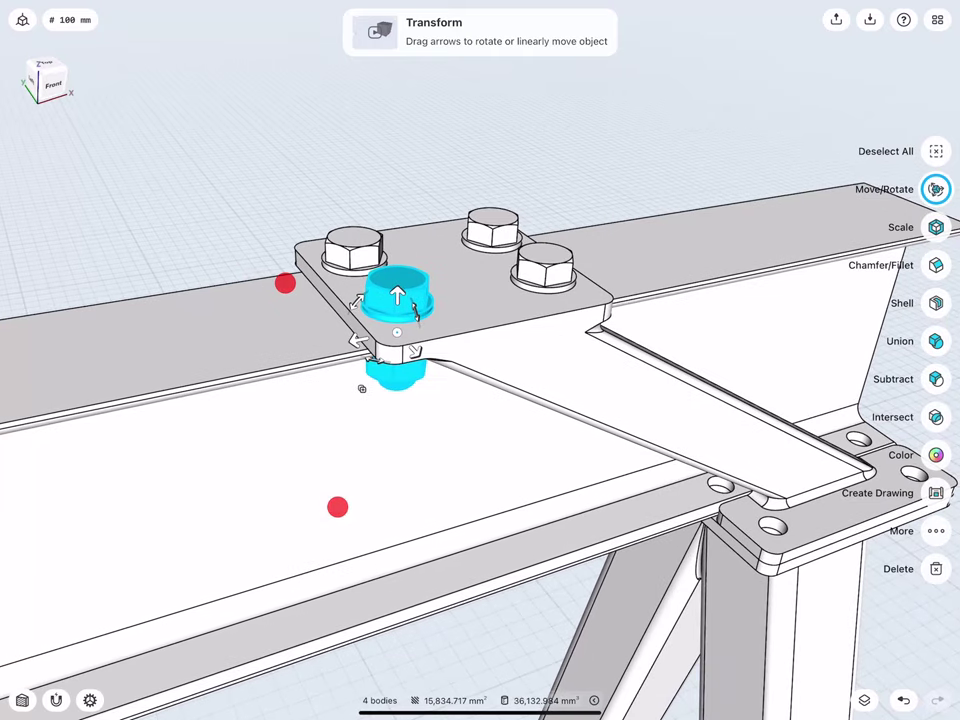
{"action": "left_click", "coordinate": [935, 531]}
{"action": "left_click", "coordinate": [758, 485]}
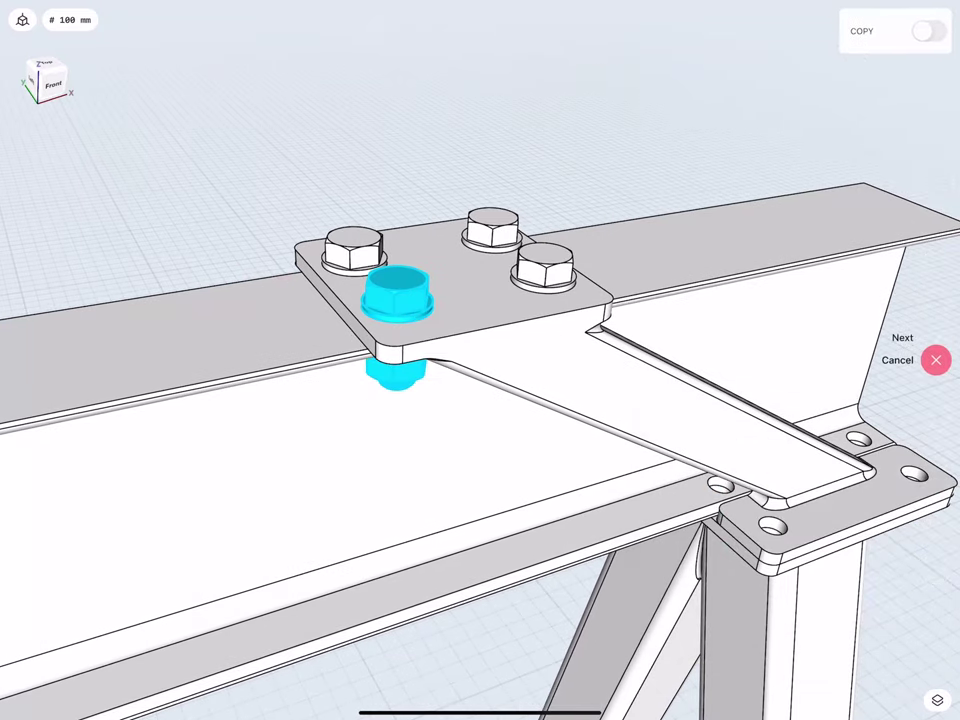
{"action": "mouse_move", "coordinate": [354, 323]}
{"action": "left_mouse_down"}
{"action": "mouse_move", "coordinate": [542, 443]}
{"action": "mouse_move", "coordinate": [722, 500]}
{"action": "left_mouse_up"}
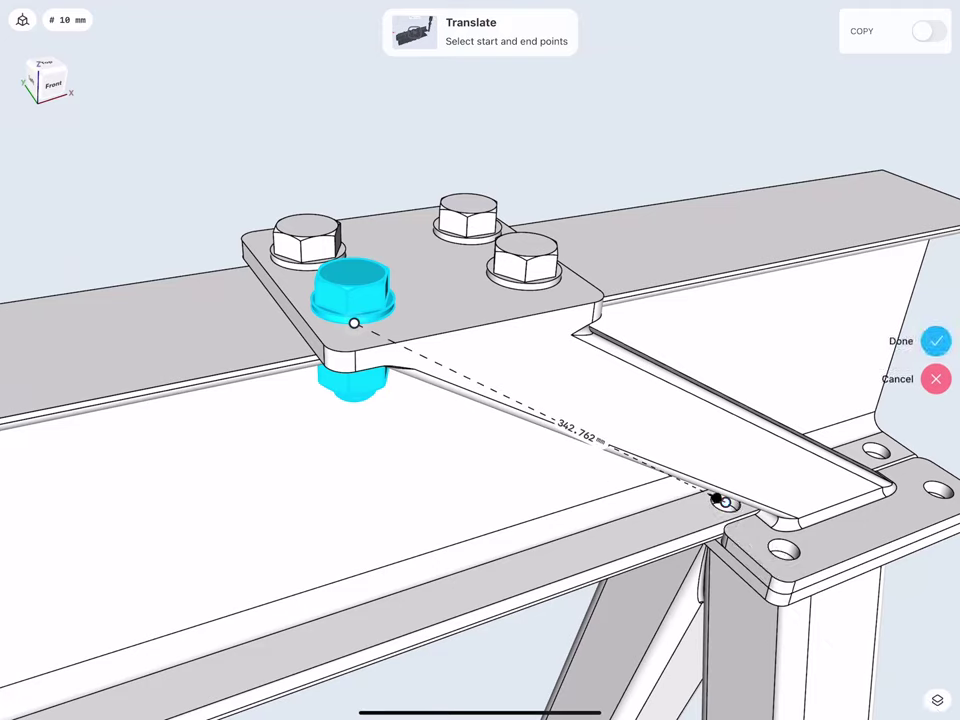
{"action": "mouse_move", "coordinate": [354, 323]}
{"action": "left_mouse_down"}
{"action": "mouse_move", "coordinate": [350, 330]}
{"action": "mouse_move", "coordinate": [354, 305]}
{"action": "left_mouse_up"}
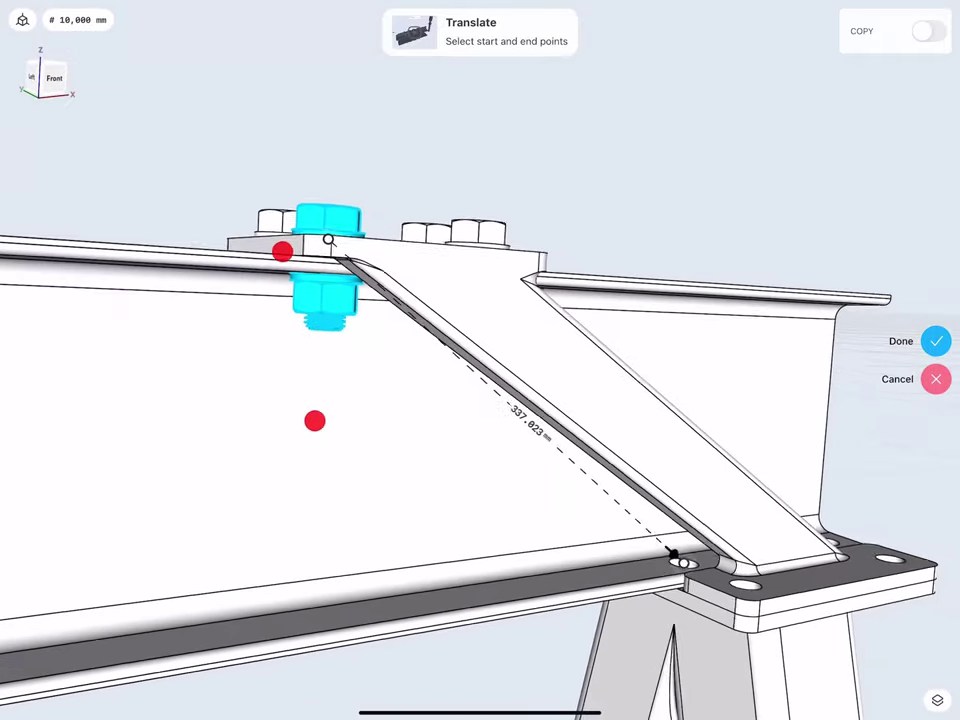
- Place a copy 337.023 mm away in the brace's lower foot-plate hole, creating Folder 11 (2)
{"action": "middle_click_drag", "start_coordinate": [300, 420], "coordinate": [337, 484]}
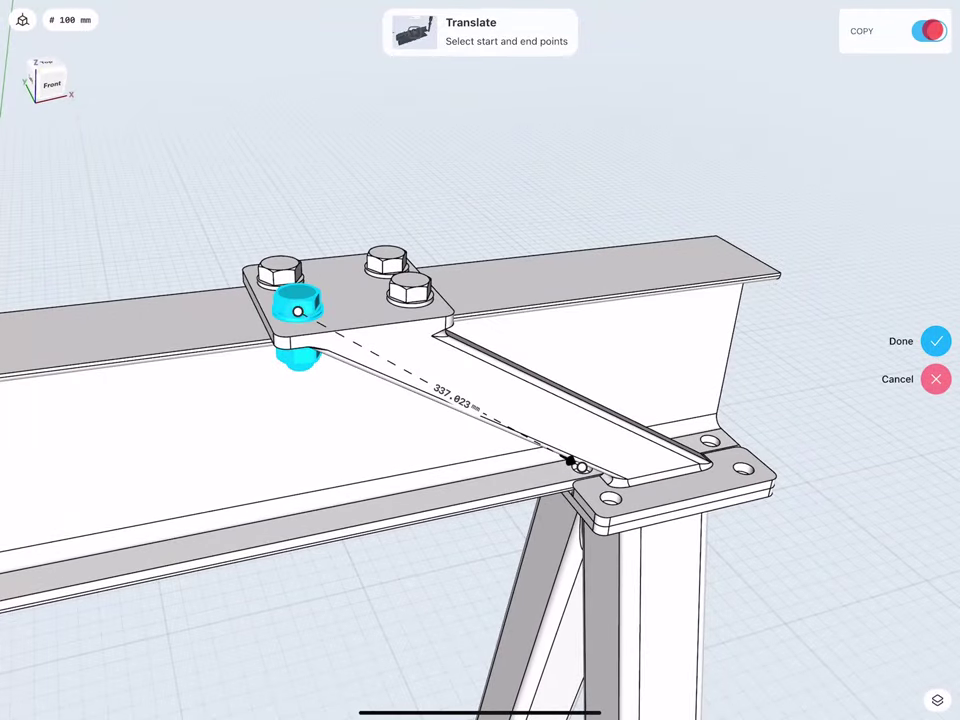
{"action": "middle_click_drag", "start_coordinate": [332, 291], "coordinate": [345, 313]}
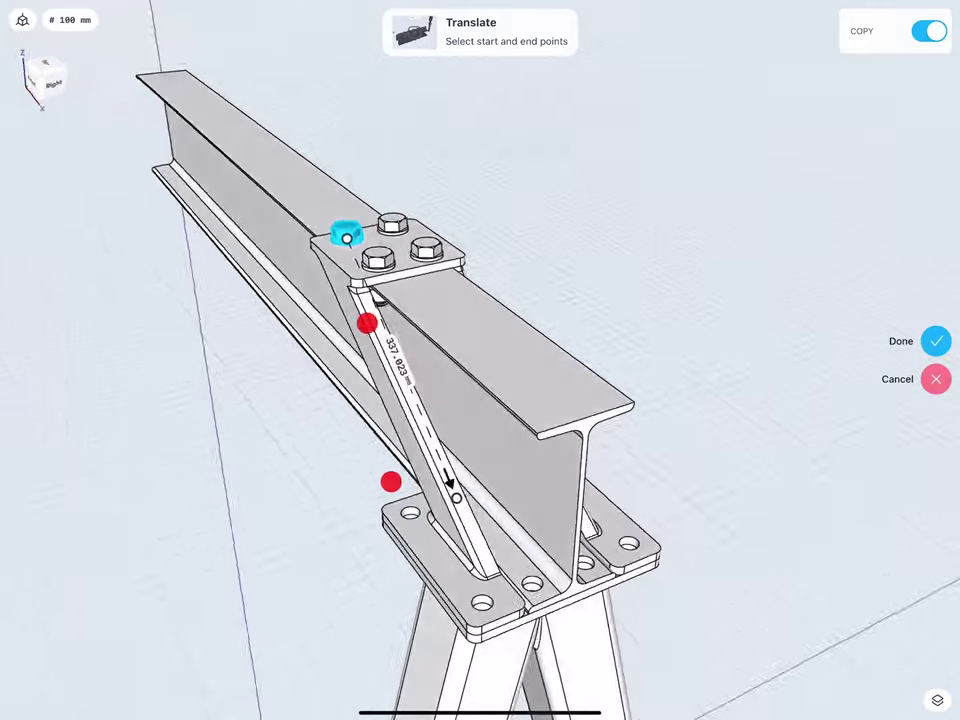
{"action": "left_click", "coordinate": [936, 341]}
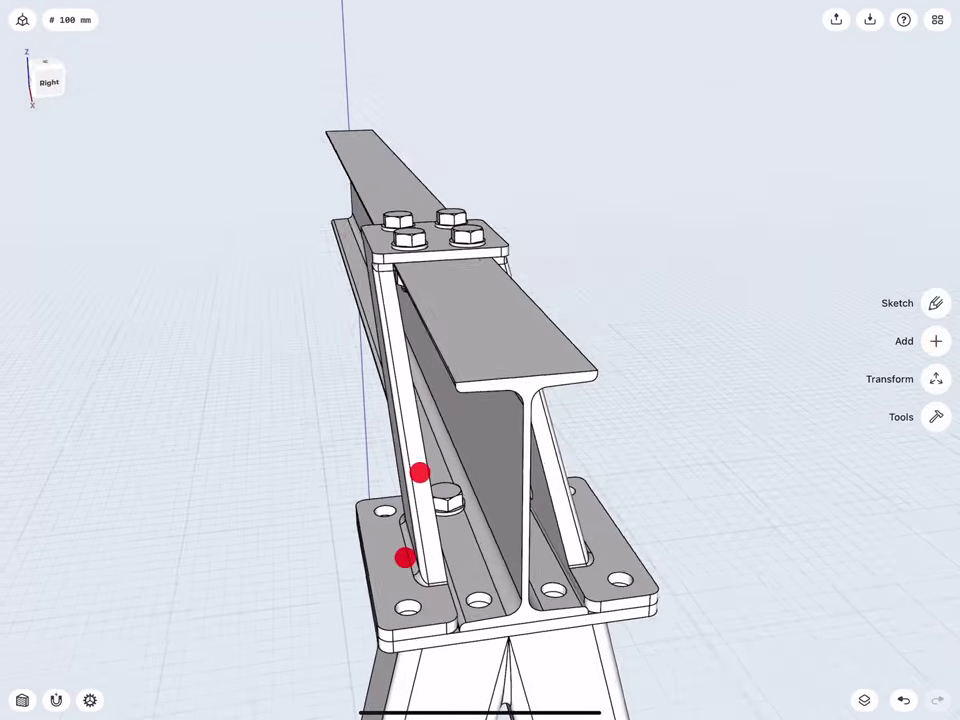
{"action": "scroll", "coordinate": [395, 500], "scroll_direction": "up", "scroll_amount": 5}
{"action": "scroll", "coordinate": [371, 341], "scroll_direction": "down", "scroll_amount": 3}
{"action": "middle_click_drag", "start_coordinate": [459, 392], "coordinate": [480, 411]}
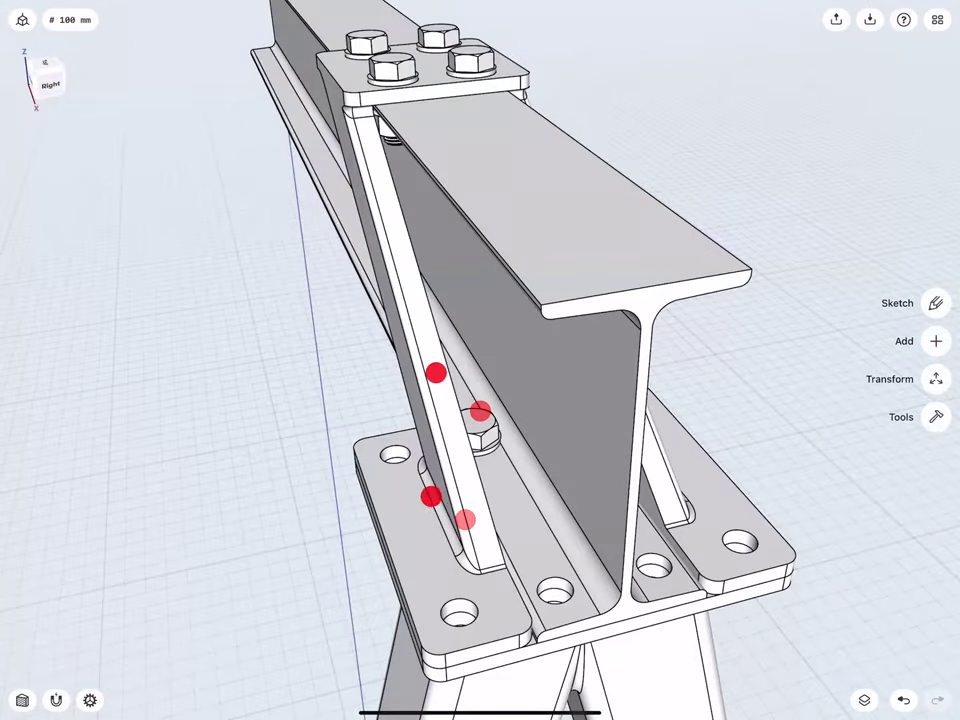
{"action": "scroll", "coordinate": [480, 440], "scroll_direction": "up", "scroll_amount": 10}
{"action": "mouse_move", "coordinate": [507, 364]}
{"action": "middle_mouse_down"}
{"action": "mouse_move", "coordinate": [396, 326]}
{"action": "mouse_move", "coordinate": [454, 317]}
{"action": "mouse_move", "coordinate": [289, 388]}
{"action": "mouse_move", "coordinate": [317, 405]}
{"action": "middle_mouse_up"}
{"action": "left_click", "coordinate": [864, 700]}
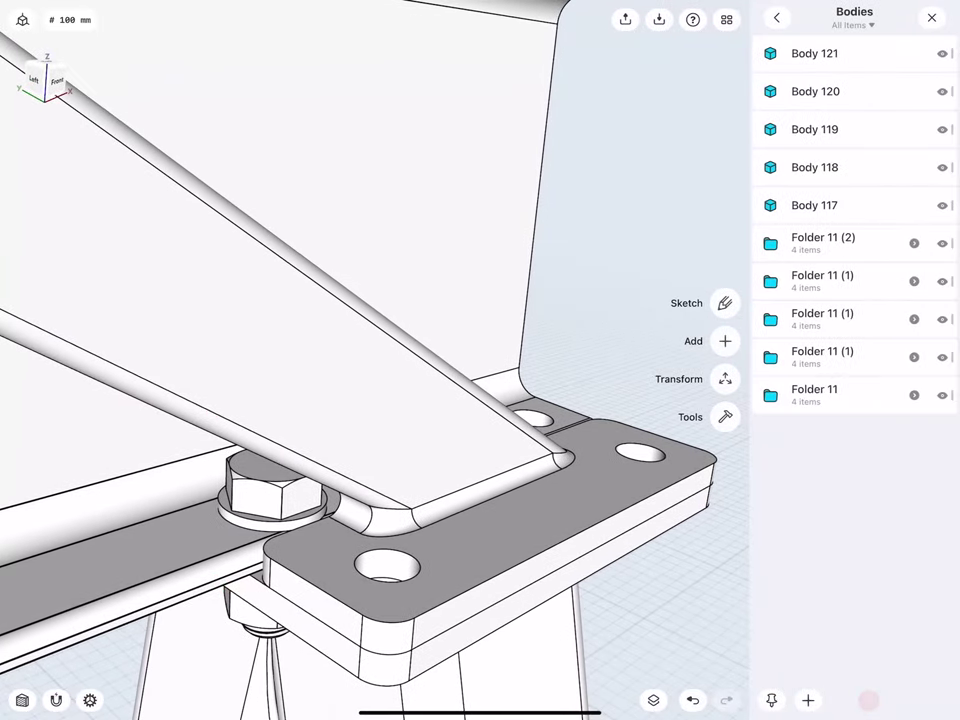
- Select the Folder 11 (1) bolt assembly in the bodies list
{"action": "left_click", "coordinate": [849, 237]}
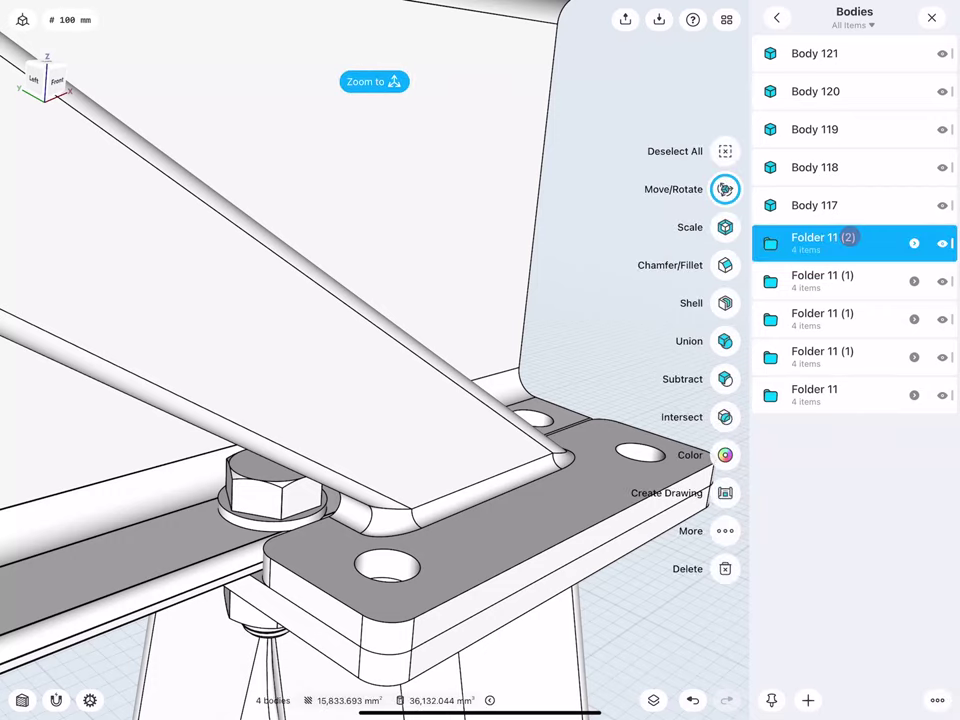
{"action": "mouse_move", "coordinate": [171, 277]}
{"action": "middle_mouse_down"}
{"action": "mouse_move", "coordinate": [236, 388]}
{"action": "mouse_move", "coordinate": [237, 411]}
{"action": "middle_mouse_up"}
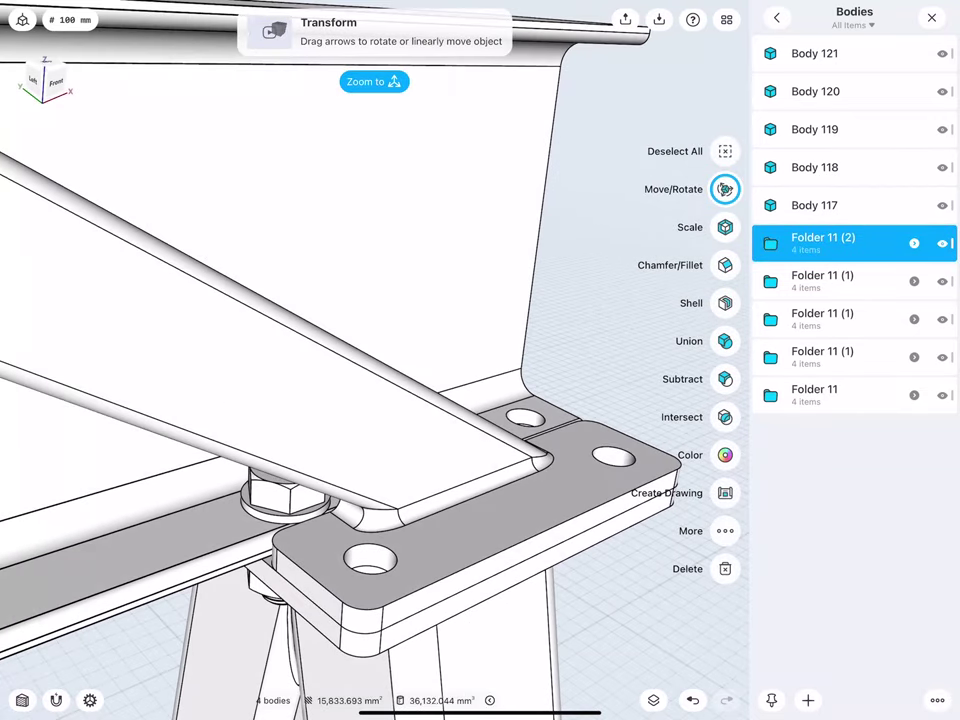
{"action": "left_click", "coordinate": [614, 282]}
{"action": "left_click", "coordinate": [822, 281]}
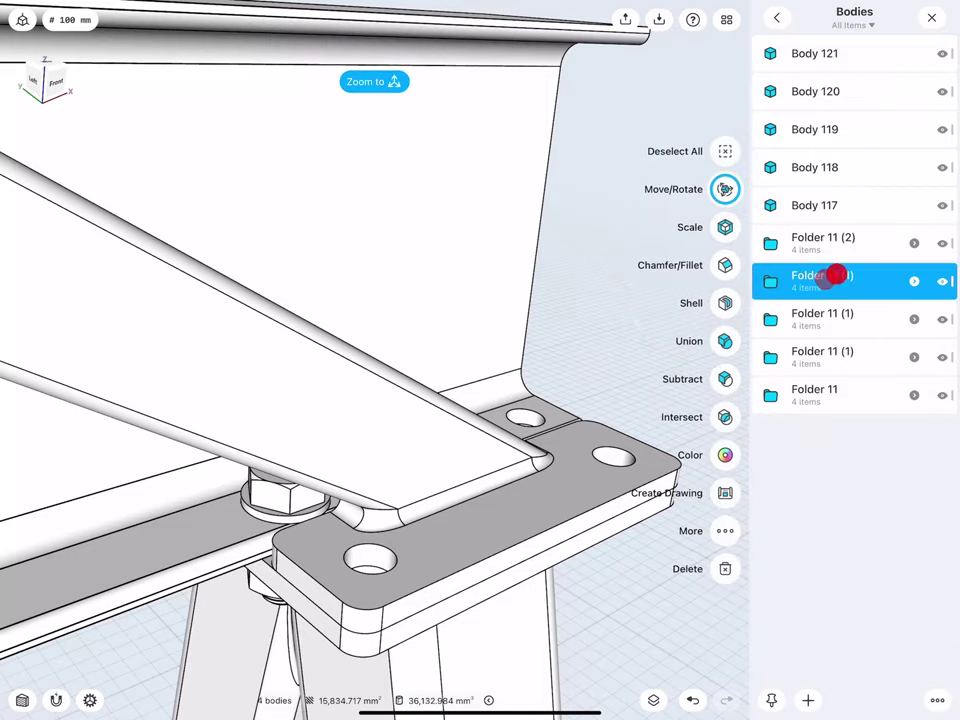
{"action": "left_click", "coordinate": [822, 281]}
{"action": "left_click", "coordinate": [836, 313]}
{"action": "left_click", "coordinate": [838, 310]}
{"action": "left_click", "coordinate": [843, 349]}
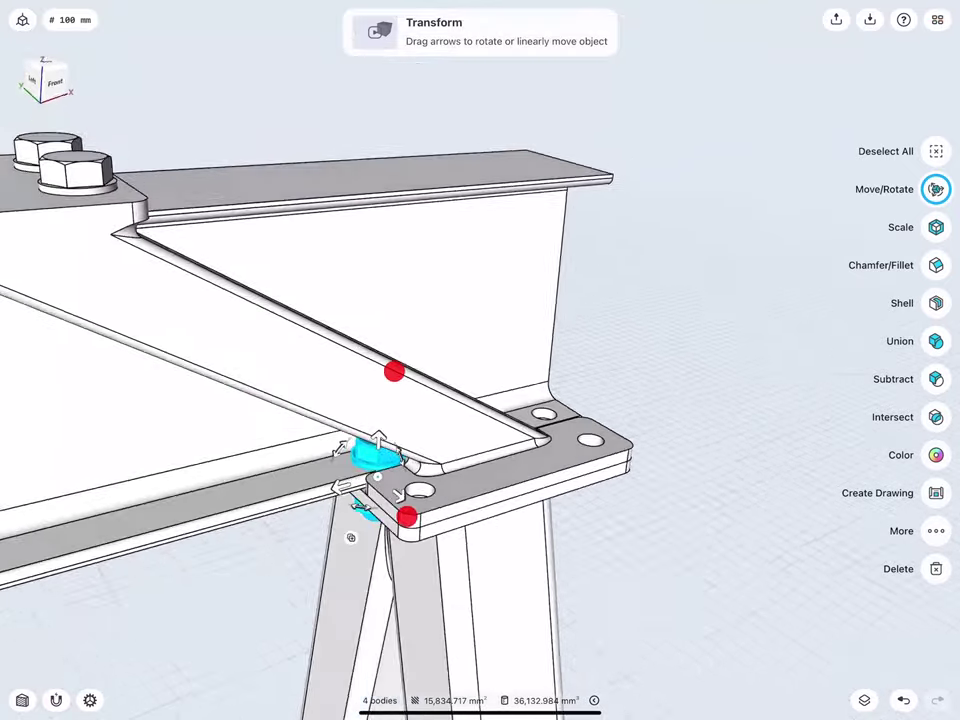
{"action": "mouse_move", "coordinate": [392, 369]}
{"action": "left_mouse_down"}
{"action": "mouse_move", "coordinate": [382, 389]}
{"action": "mouse_move", "coordinate": [285, 311]}
{"action": "mouse_move", "coordinate": [294, 324]}
{"action": "left_mouse_up"}
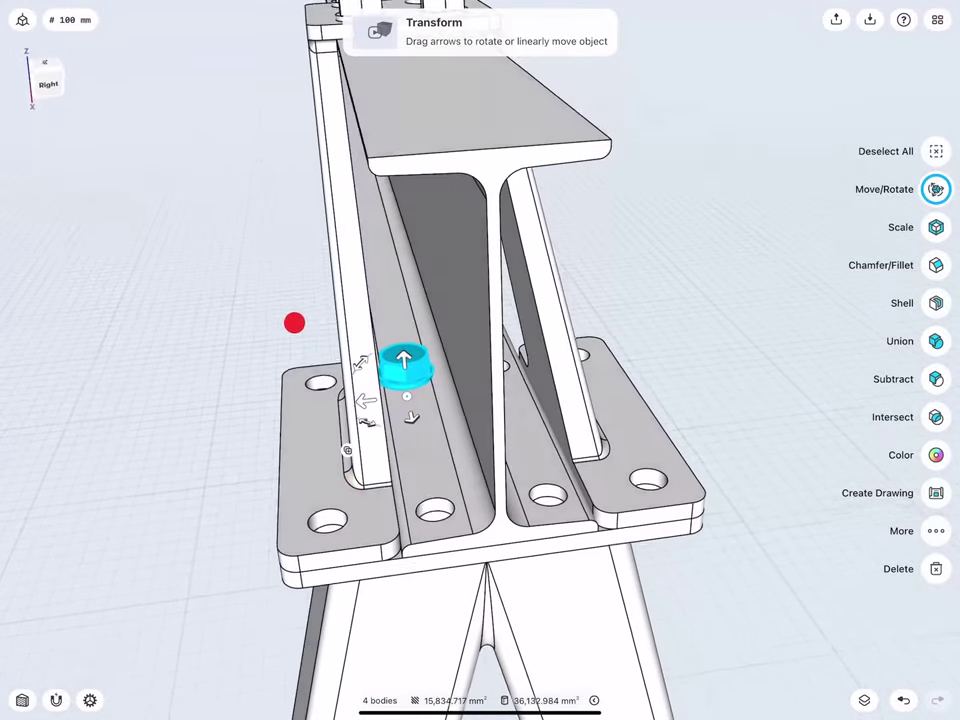
- Translate a copy 150 mm from the bolt's centre into the neighbouring A-frame top plate hole
{"action": "left_click", "coordinate": [935, 530]}
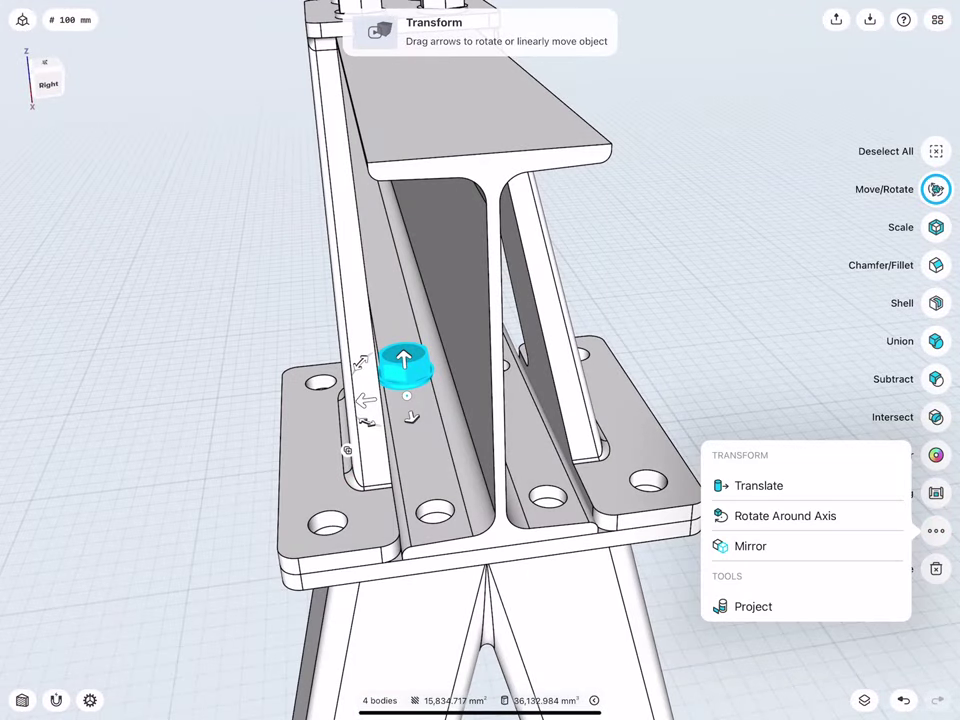
{"action": "left_click", "coordinate": [793, 475]}
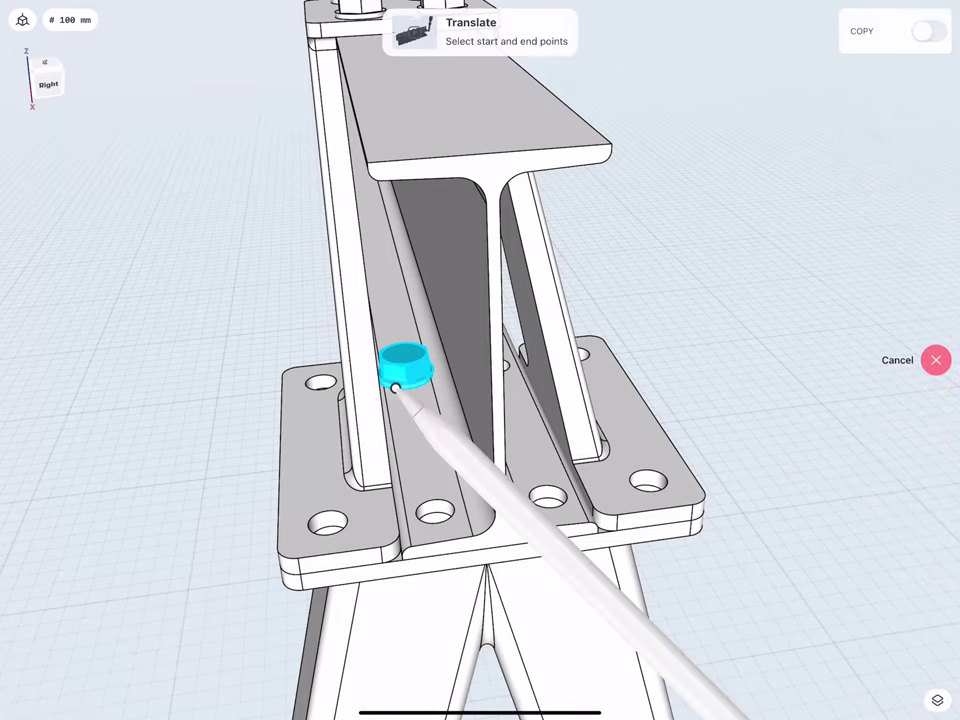
{"action": "left_click_drag", "start_coordinate": [395, 387], "coordinate": [433, 510]}
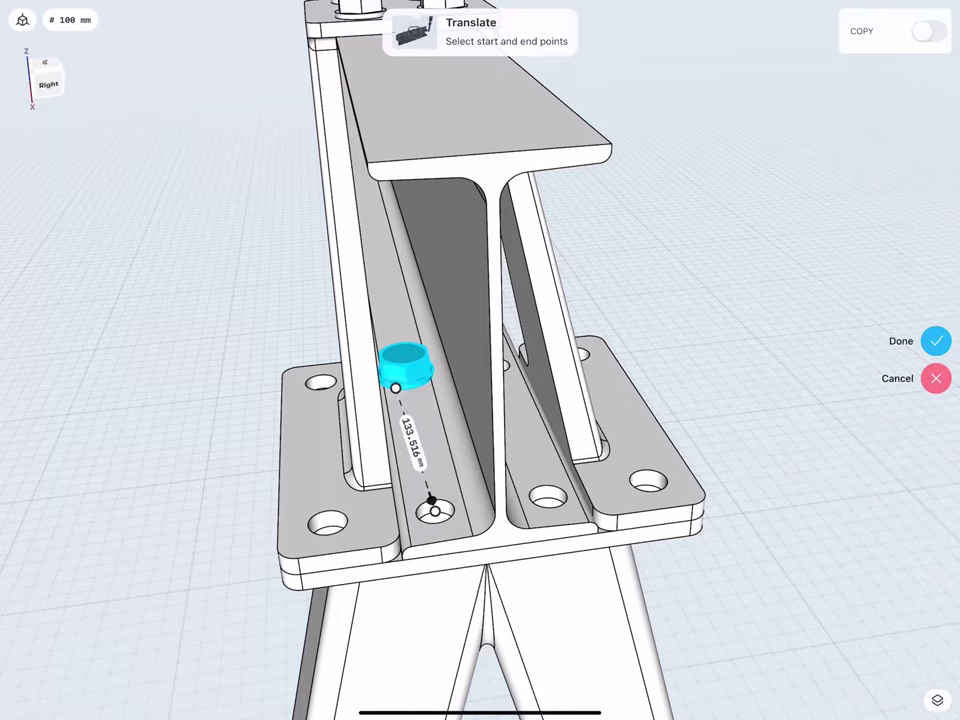
{"action": "scroll", "coordinate": [377, 480], "scroll_direction": "up", "scroll_amount": 5}
{"action": "left_click_drag", "start_coordinate": [502, 383], "coordinate": [494, 388]}
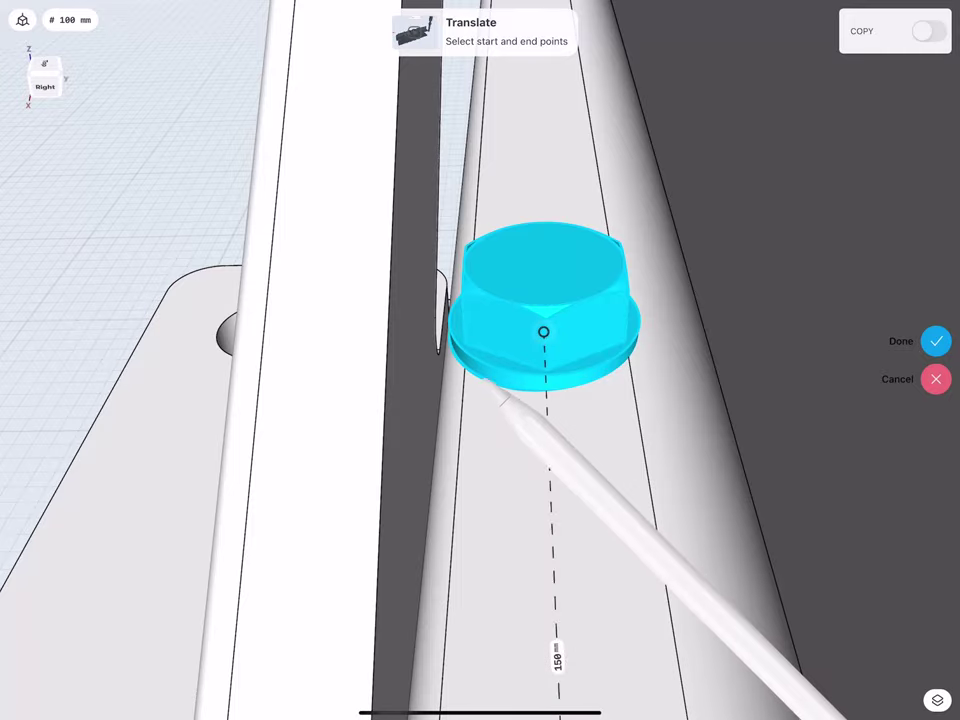
{"action": "middle_click_drag", "start_coordinate": [497, 402], "coordinate": [533, 399]}
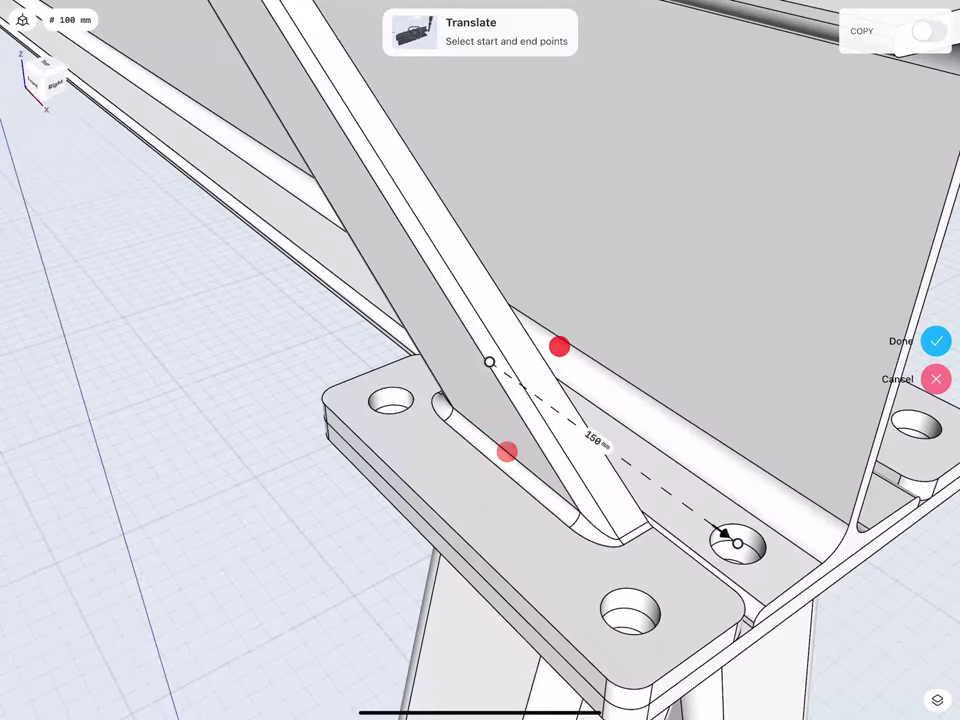
{"action": "scroll", "coordinate": [462, 407], "scroll_direction": "down", "scroll_amount": 5}
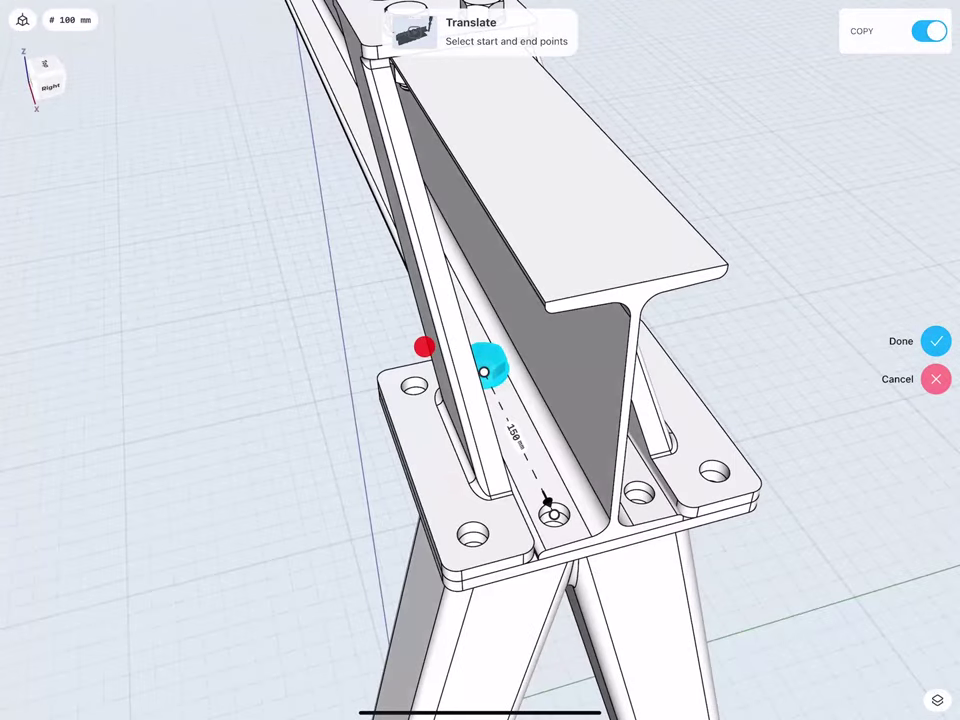
{"action": "left_click", "coordinate": [936, 341]}
{"action": "middle_click_drag", "start_coordinate": [441, 336], "coordinate": [399, 309]}
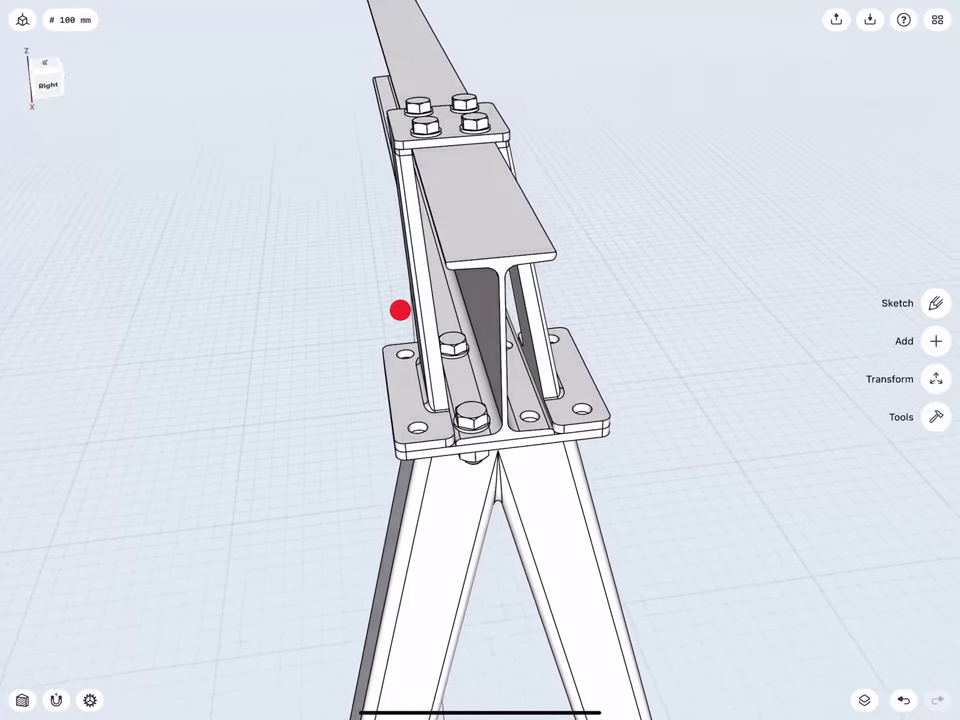
- Select the Folder 11 (1) and Folder 11 (2) bolt assemblies
{"action": "left_click", "coordinate": [868, 702]}
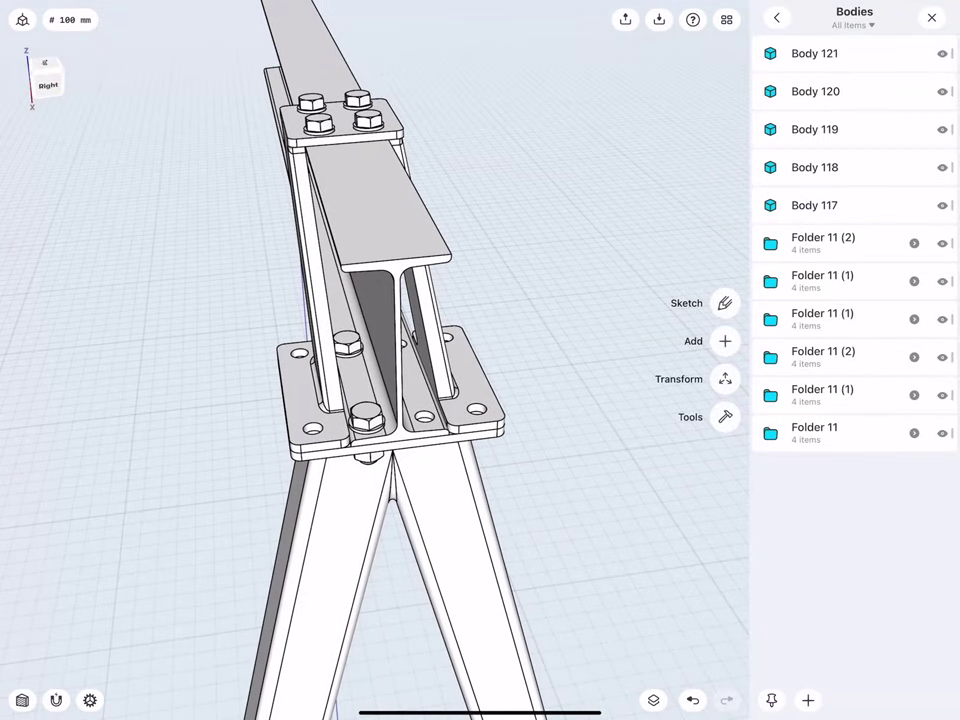
{"action": "left_click", "coordinate": [836, 390]}
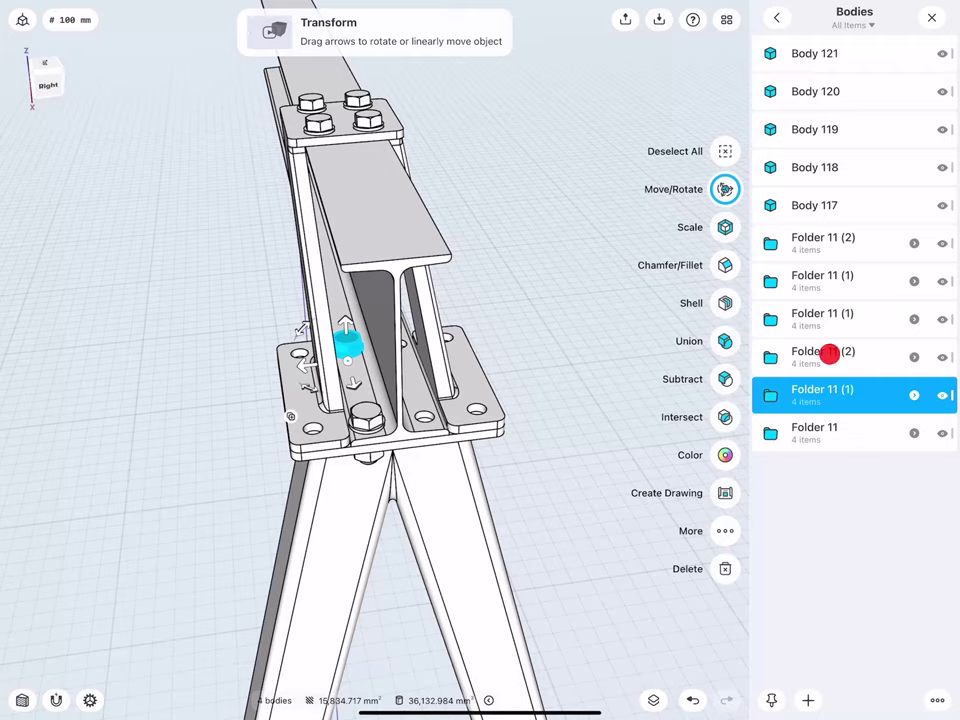
{"action": "left_click", "coordinate": [829, 352]}
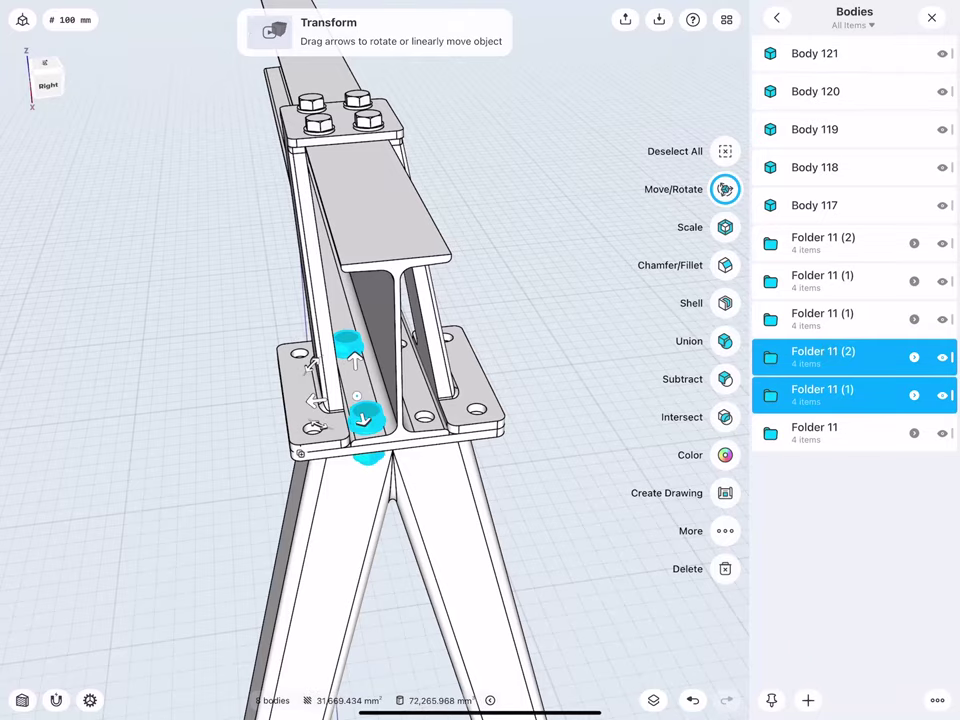
{"action": "left_click_drag", "start_coordinate": [200, 520], "coordinate": [350, 480]}
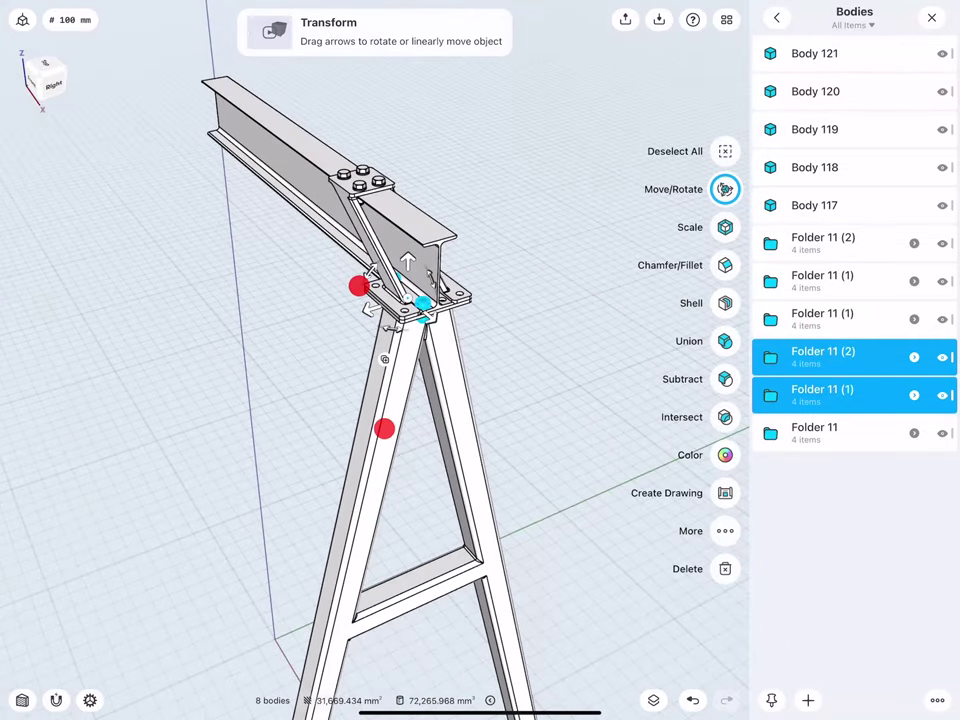
- Mirror both assemblies across the frame-corner plane, keeping originals, into the remaining plate holes
{"action": "left_click", "coordinate": [725, 531]}
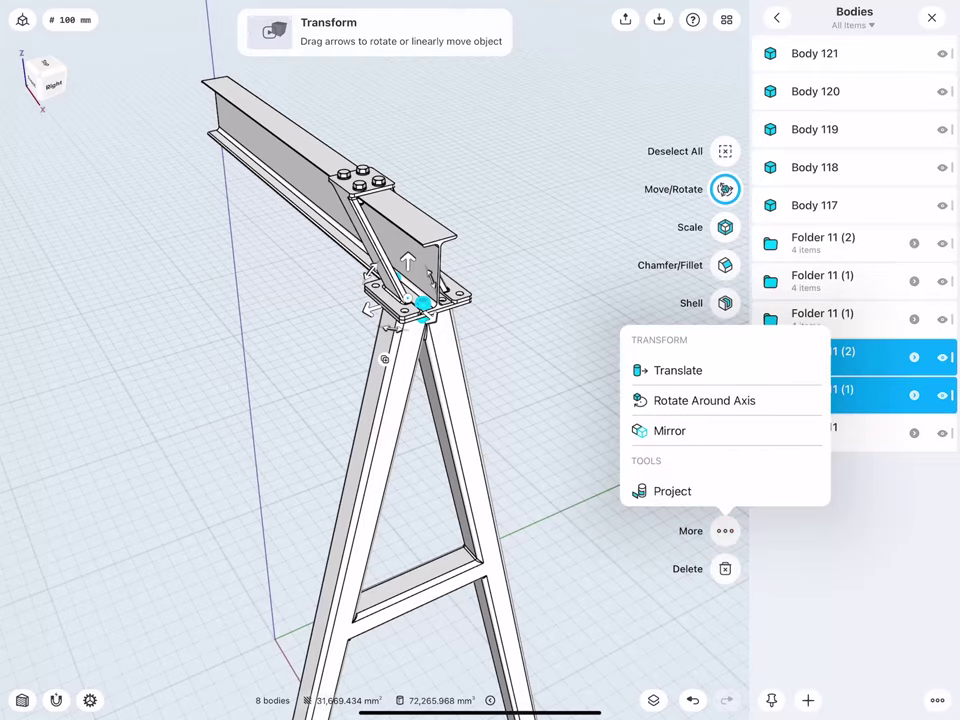
{"action": "left_click", "coordinate": [700, 428]}
{"action": "scroll", "coordinate": [385, 430], "scroll_direction": "down", "scroll_amount": 3}
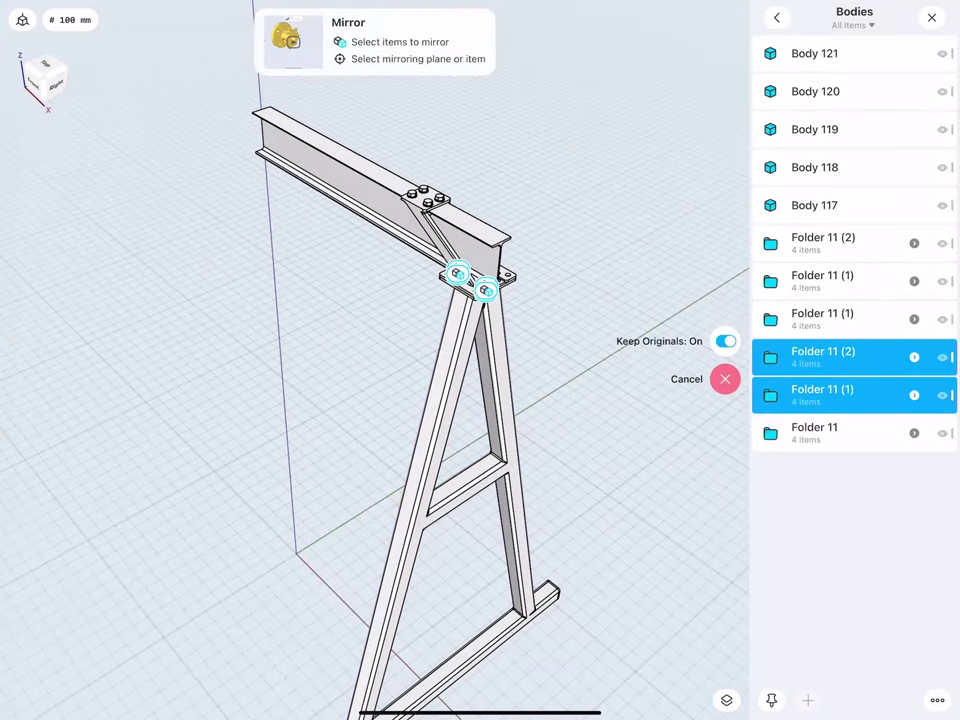
{"action": "left_click", "coordinate": [296, 553]}
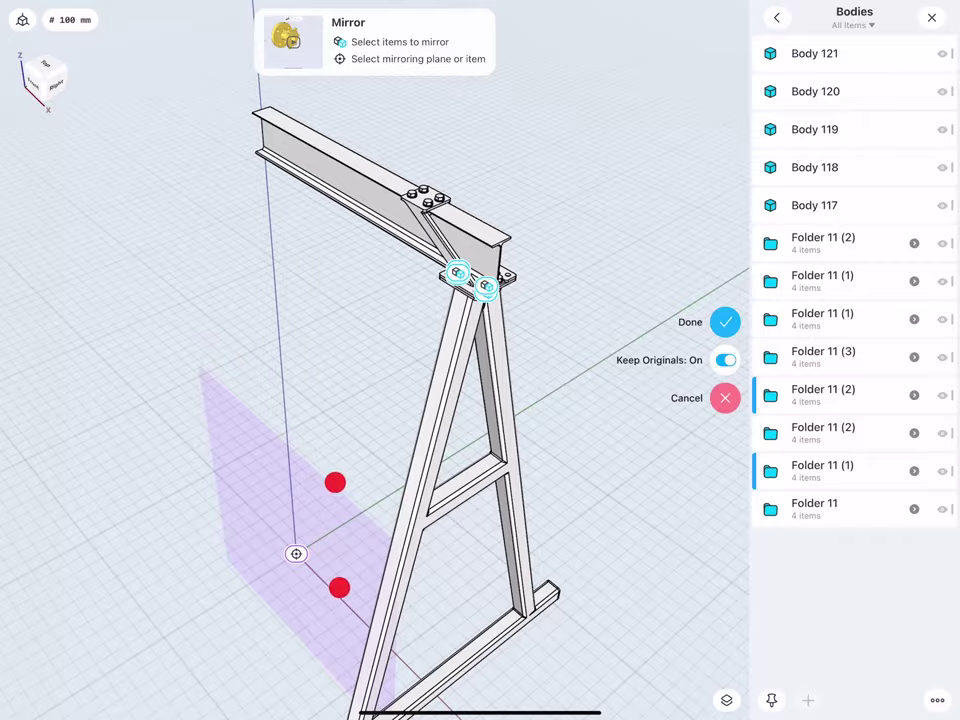
{"action": "scroll", "coordinate": [330, 590], "scroll_direction": "up", "scroll_amount": 3}
{"action": "scroll", "coordinate": [271, 386], "scroll_direction": "down", "scroll_amount": 3}
{"action": "scroll", "coordinate": [420, 294], "scroll_direction": "up", "scroll_amount": 3}
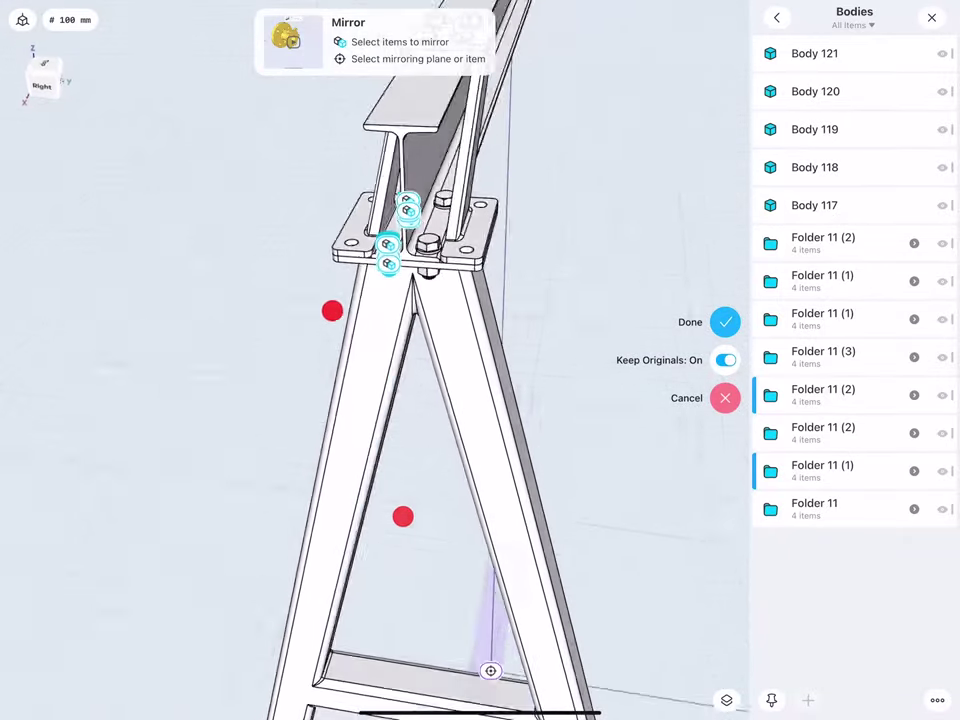
{"action": "scroll", "coordinate": [340, 360], "scroll_direction": "up", "scroll_amount": 5}
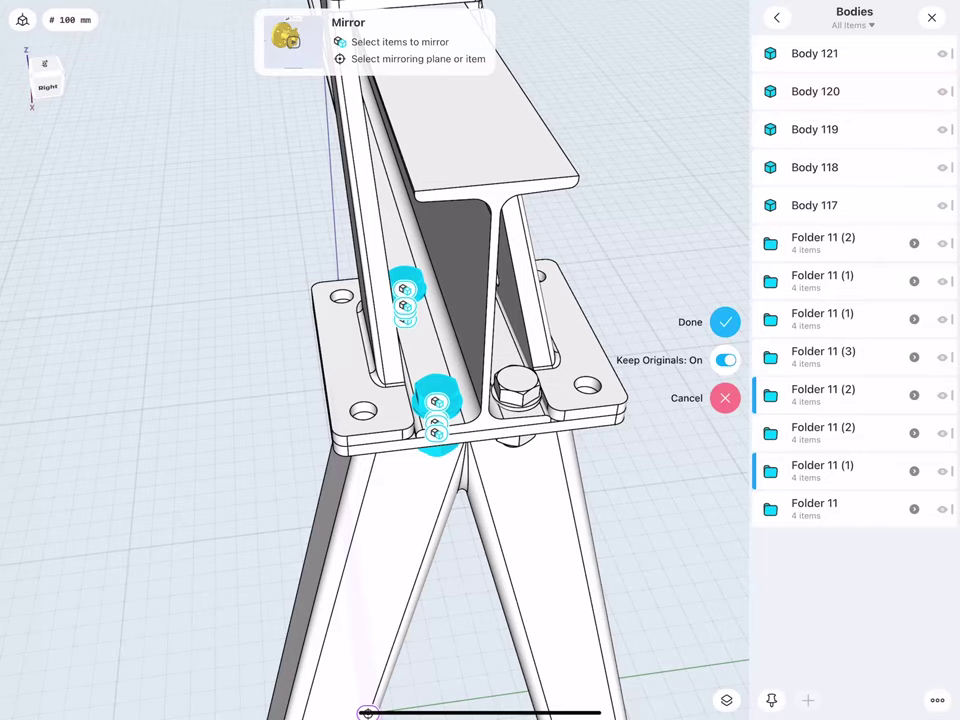
{"action": "scroll", "coordinate": [389, 404], "scroll_direction": "up", "scroll_amount": 3}
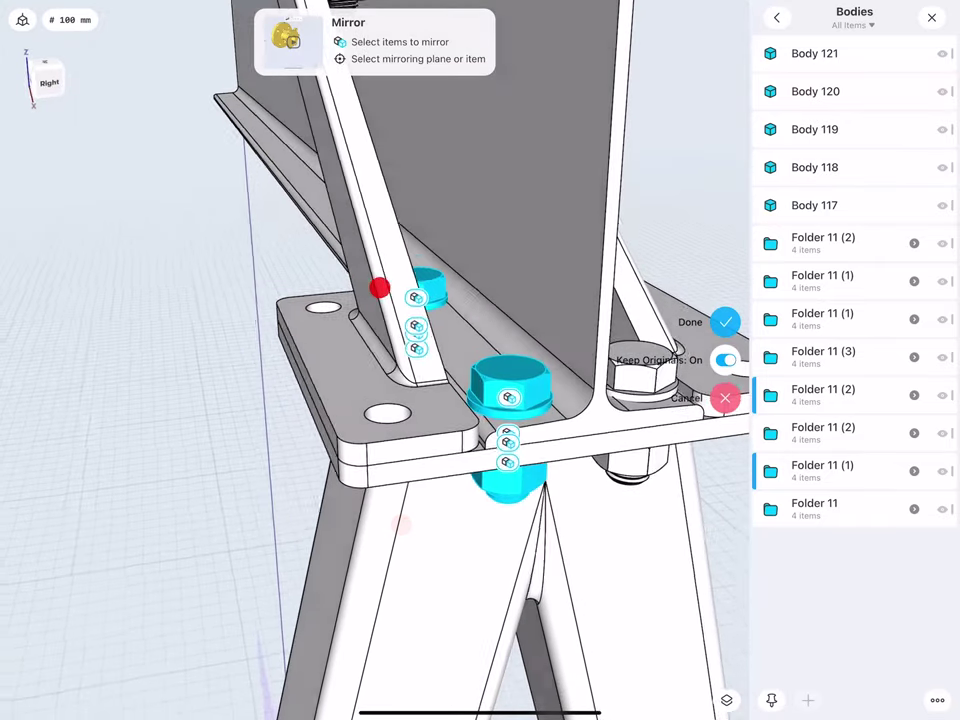
{"action": "scroll", "coordinate": [381, 410], "scroll_direction": "up", "scroll_amount": 2}
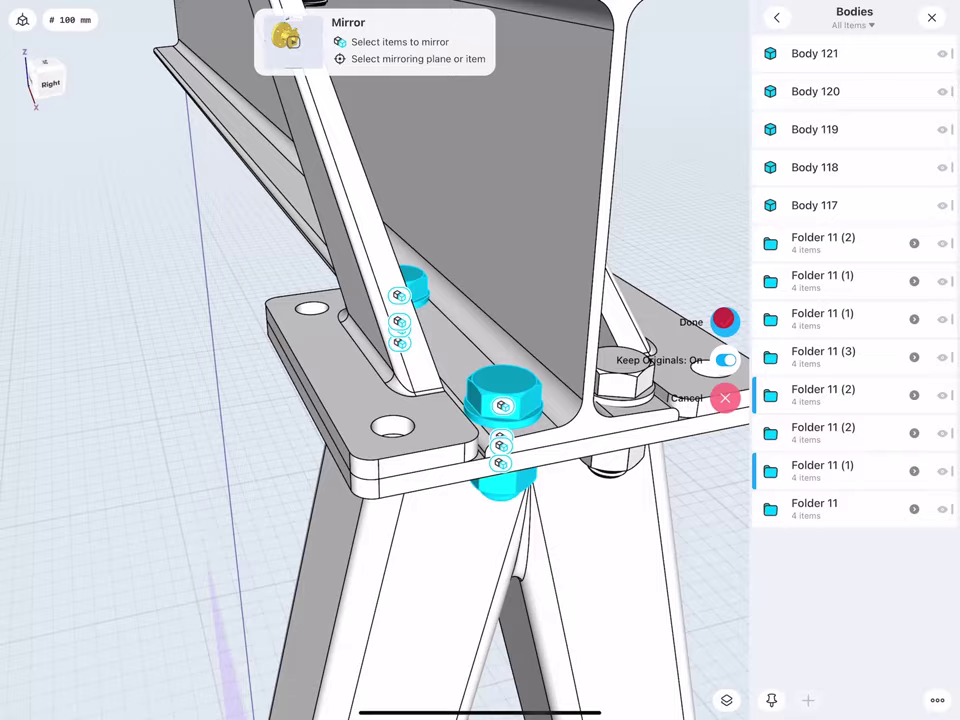
{"action": "left_click", "coordinate": [723, 320]}
{"action": "scroll", "coordinate": [412, 420], "scroll_direction": "down", "scroll_amount": 5}
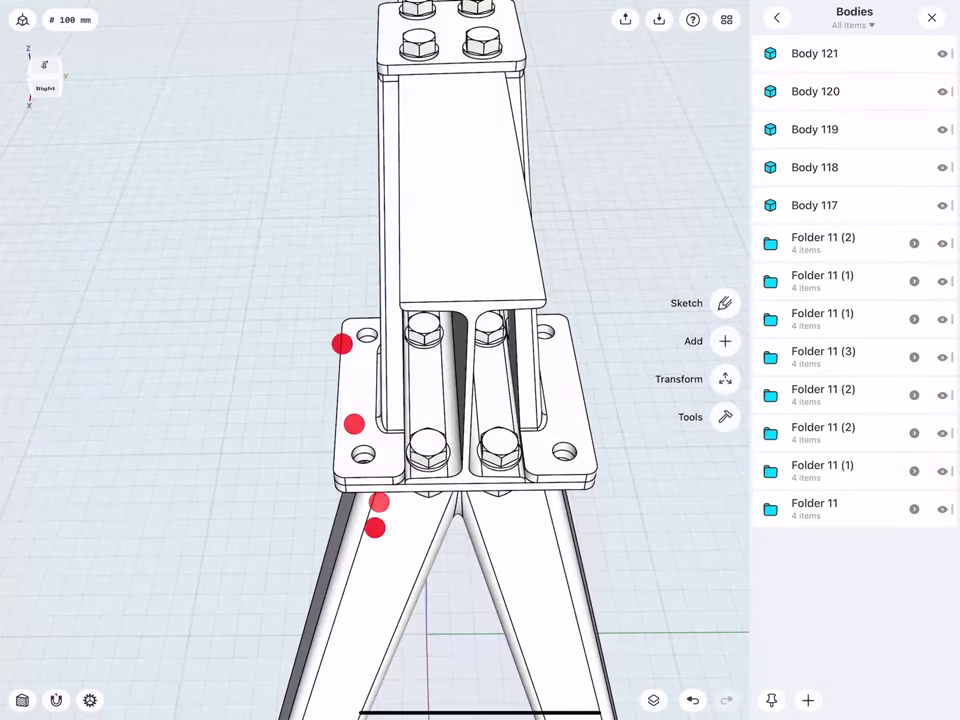
{"action": "middle_click_drag", "start_coordinate": [343, 343], "coordinate": [300, 375]}
{"action": "scroll", "coordinate": [400, 436], "scroll_direction": "up", "scroll_amount": 3}
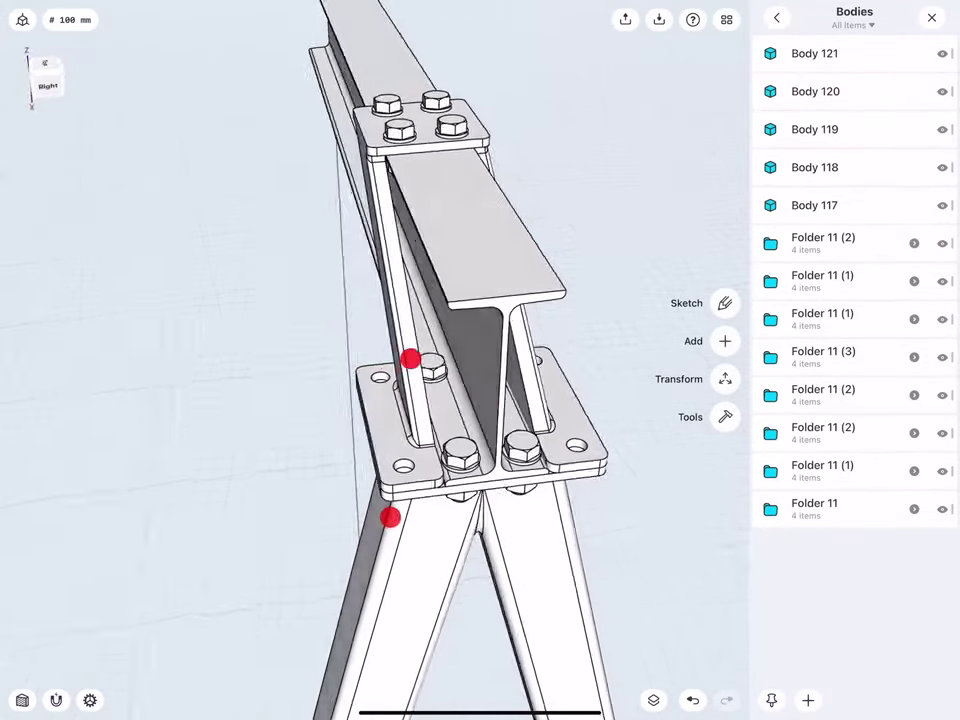
{"action": "middle_click_drag", "start_coordinate": [409, 358], "coordinate": [396, 386]}
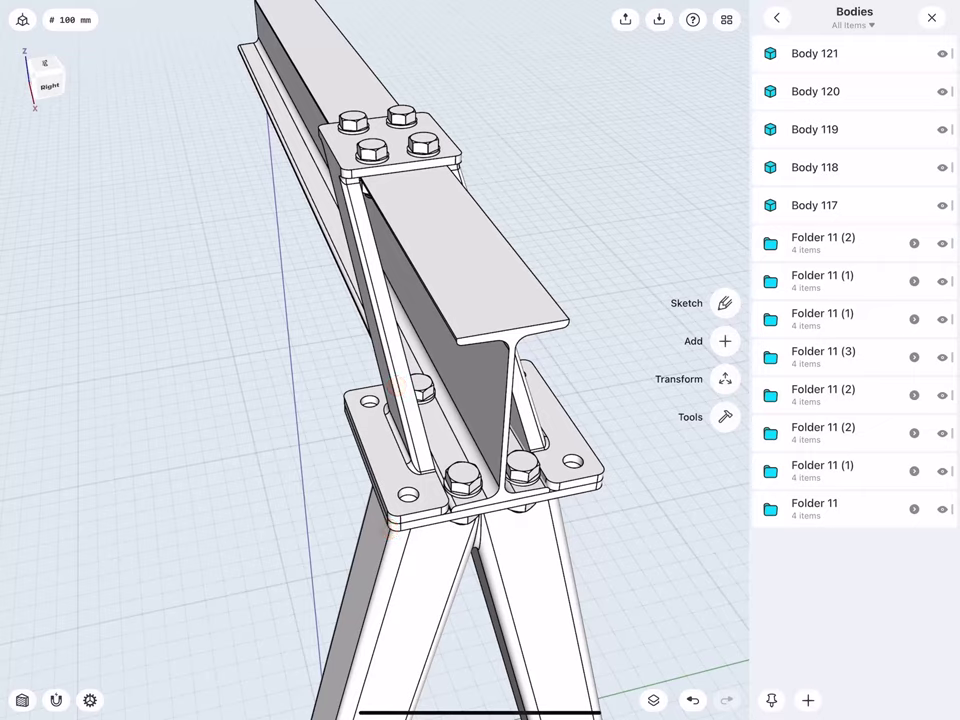
{"action": "middle_click_drag", "start_coordinate": [402, 514], "coordinate": [399, 531]}
{"action": "scroll", "coordinate": [385, 450], "scroll_direction": "up", "scroll_amount": 2}
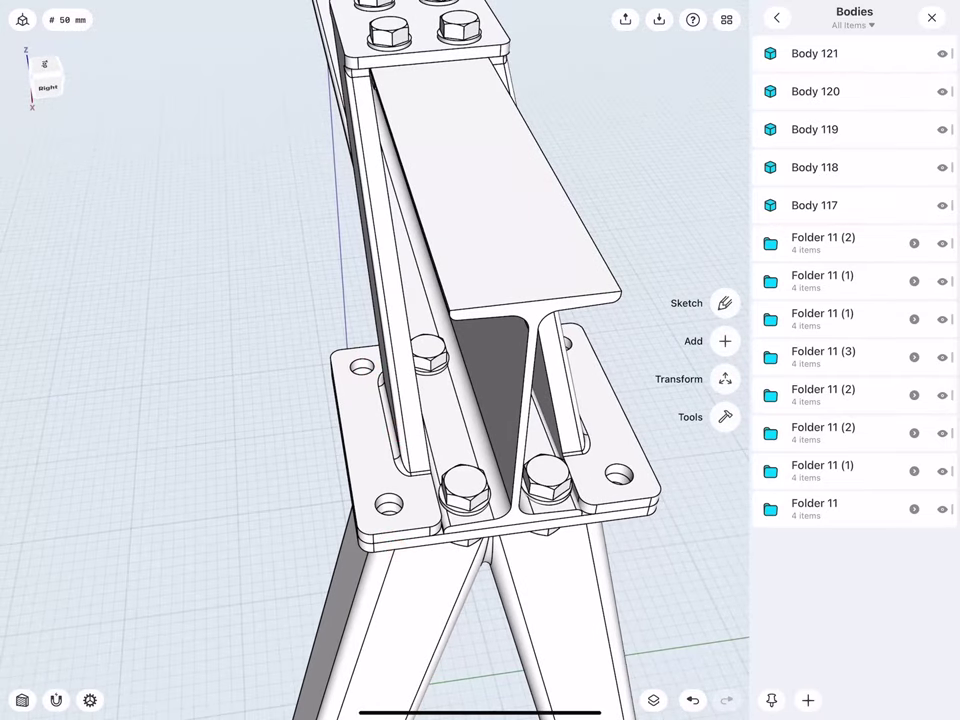
{"action": "left_click", "coordinate": [829, 465]}
{"action": "scroll", "coordinate": [380, 430], "scroll_direction": "up", "scroll_amount": 3}
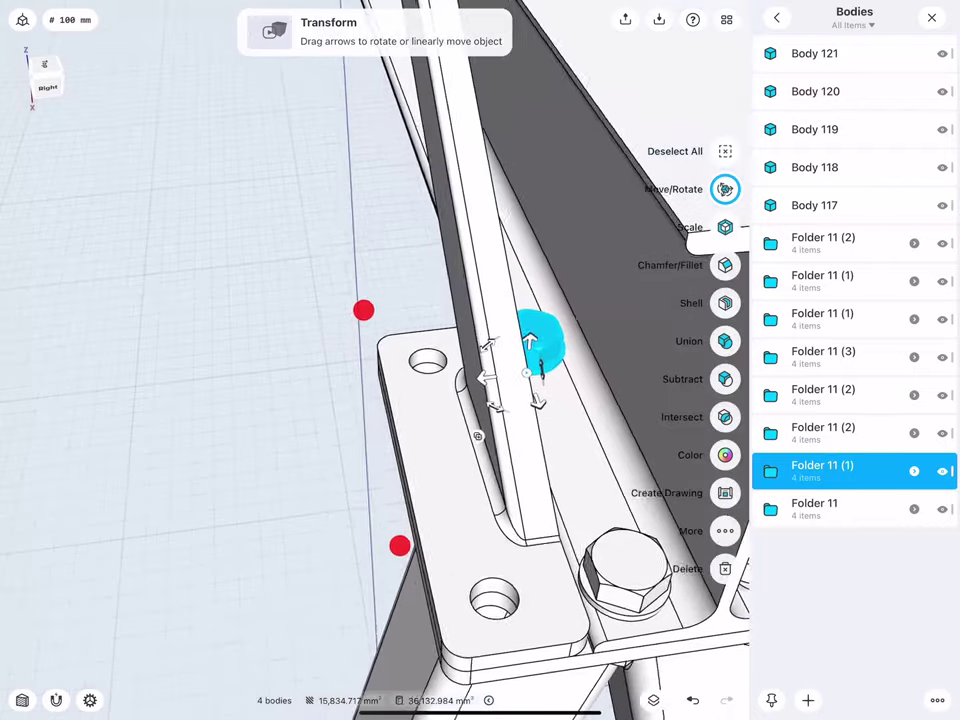
{"action": "scroll", "coordinate": [370, 417], "scroll_direction": "up", "scroll_amount": 2}
{"action": "middle_click_drag", "start_coordinate": [396, 539], "coordinate": [437, 568]}
{"action": "left_click", "coordinate": [723, 531]}
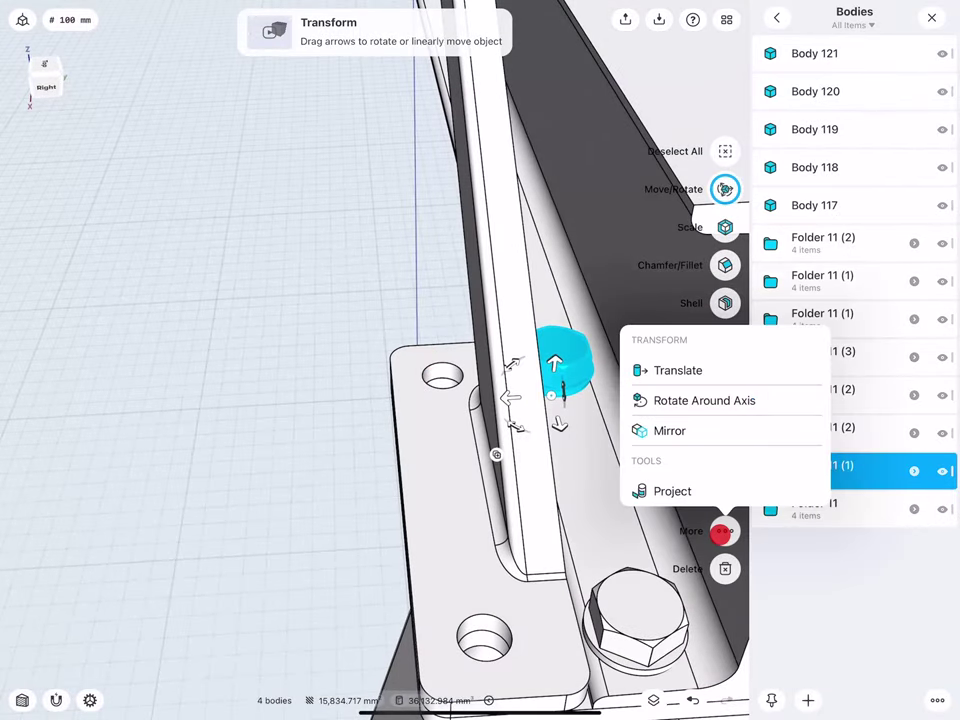
{"action": "left_click", "coordinate": [695, 425]}
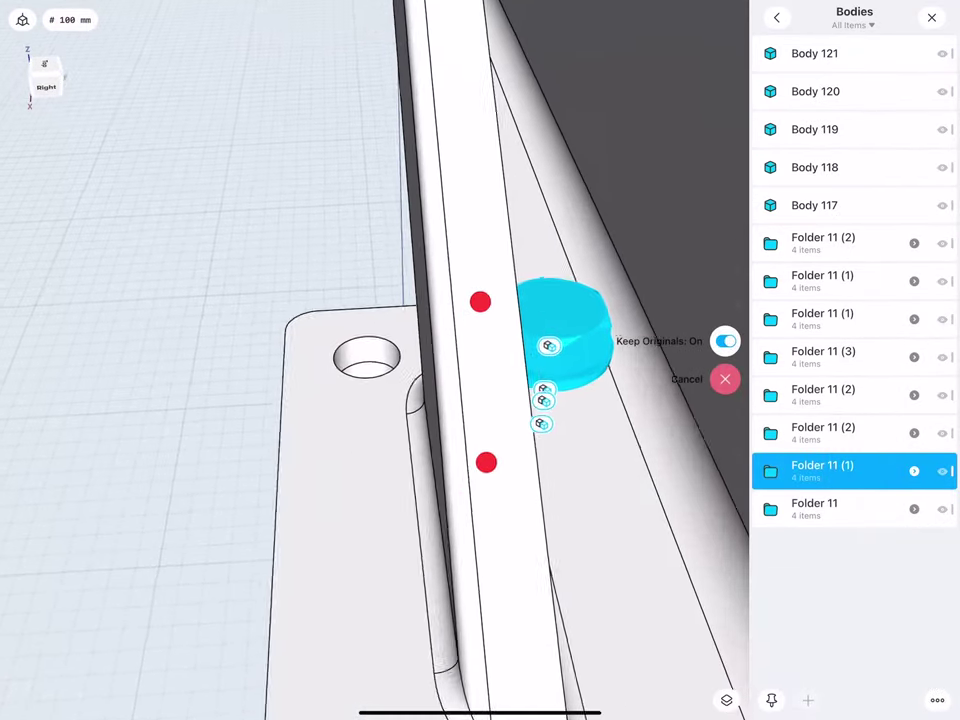
{"action": "scroll", "coordinate": [480, 400], "scroll_direction": "up", "scroll_amount": 3}
{"action": "scroll", "coordinate": [479, 421], "scroll_direction": "up", "scroll_amount": 2}
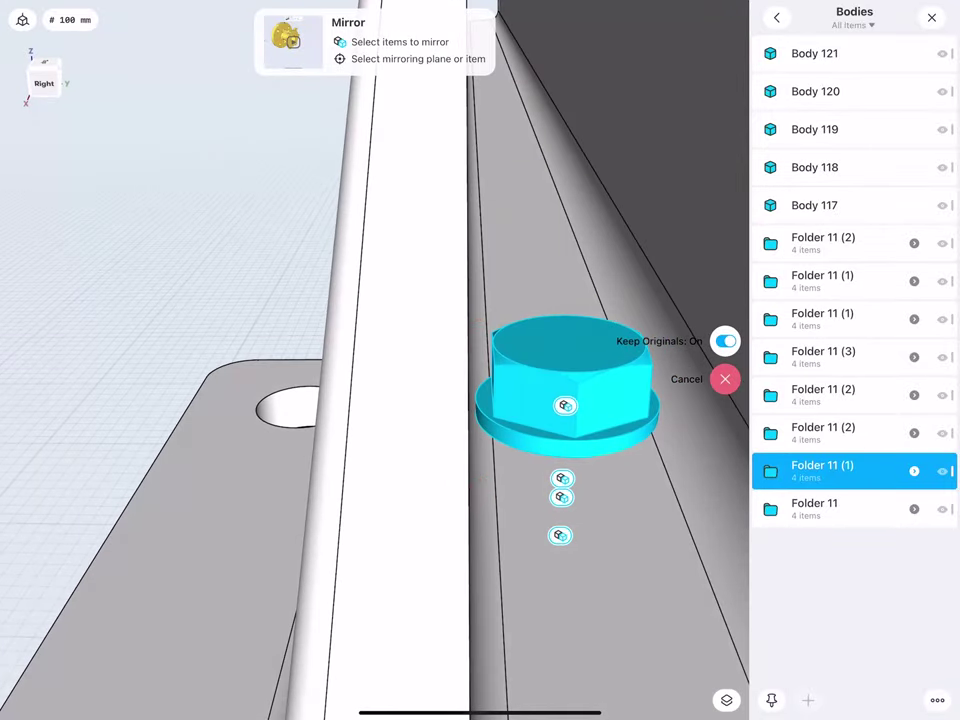
{"action": "scroll", "coordinate": [480, 400], "scroll_direction": "up", "scroll_amount": 2}
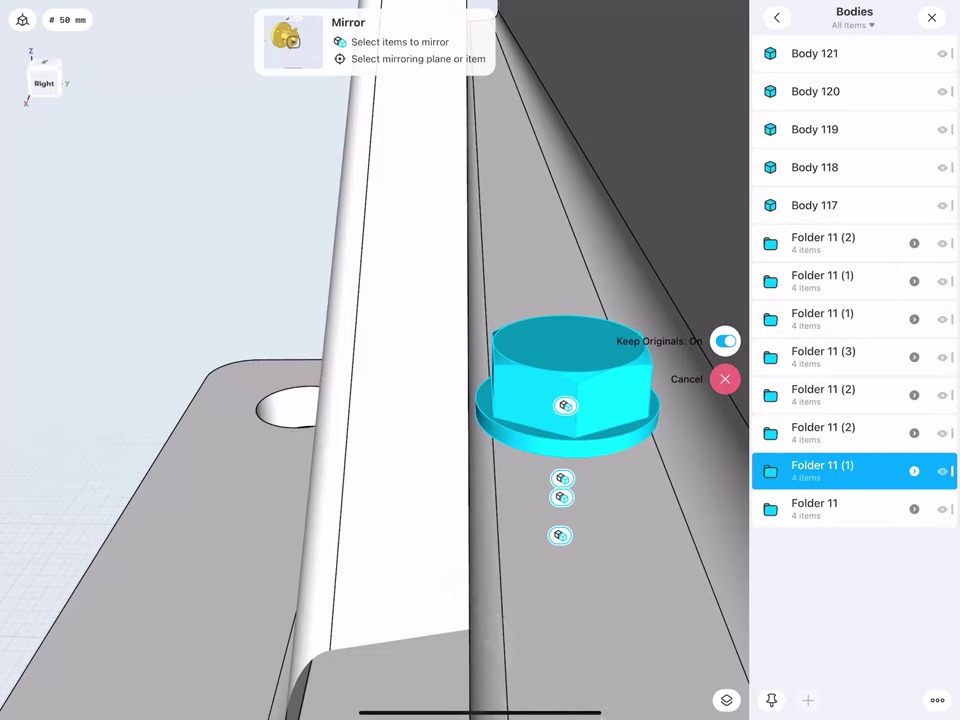
{"action": "left_click", "coordinate": [725, 378]}
{"action": "scroll", "coordinate": [464, 456], "scroll_direction": "down", "scroll_amount": 2}
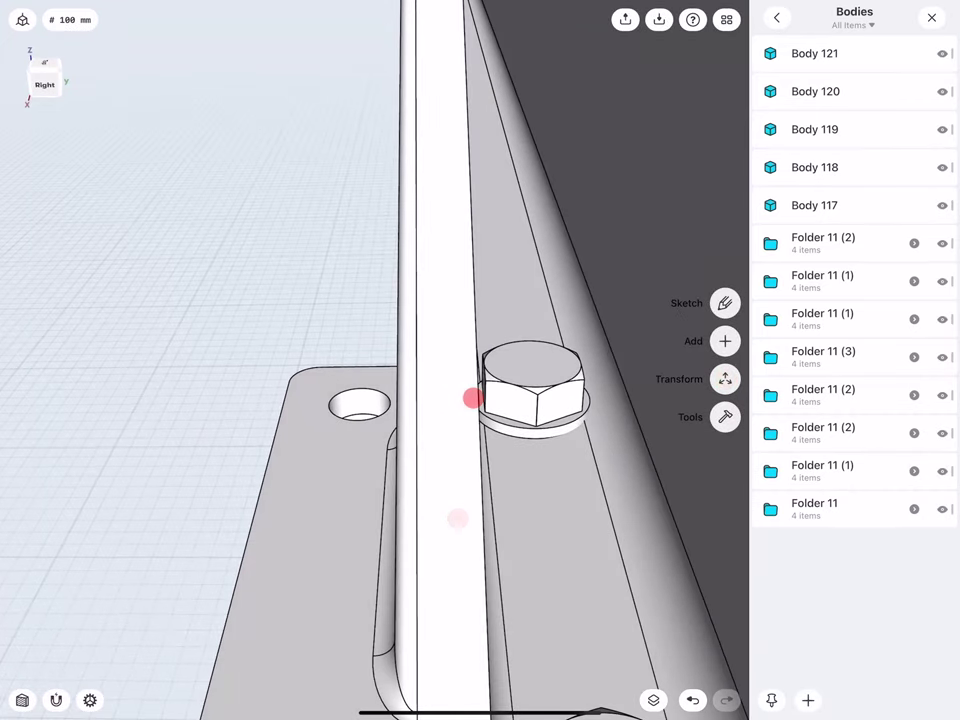
{"action": "left_click", "coordinate": [840, 506]}
- Select Folder 11 (1) and translate it from the bolt base to the empty plate hole
{"action": "left_click", "coordinate": [843, 509]}
{"action": "left_click", "coordinate": [831, 467]}
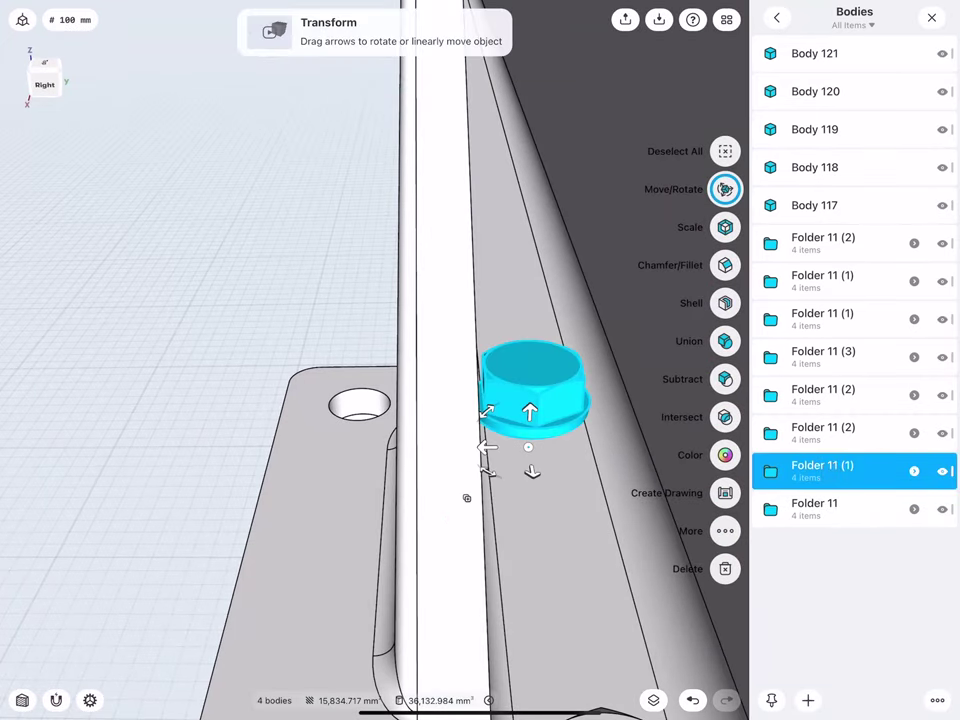
{"action": "left_click", "coordinate": [723, 531]}
{"action": "left_click", "coordinate": [696, 366]}
{"action": "left_click_drag", "start_coordinate": [503, 433], "coordinate": [359, 404]}
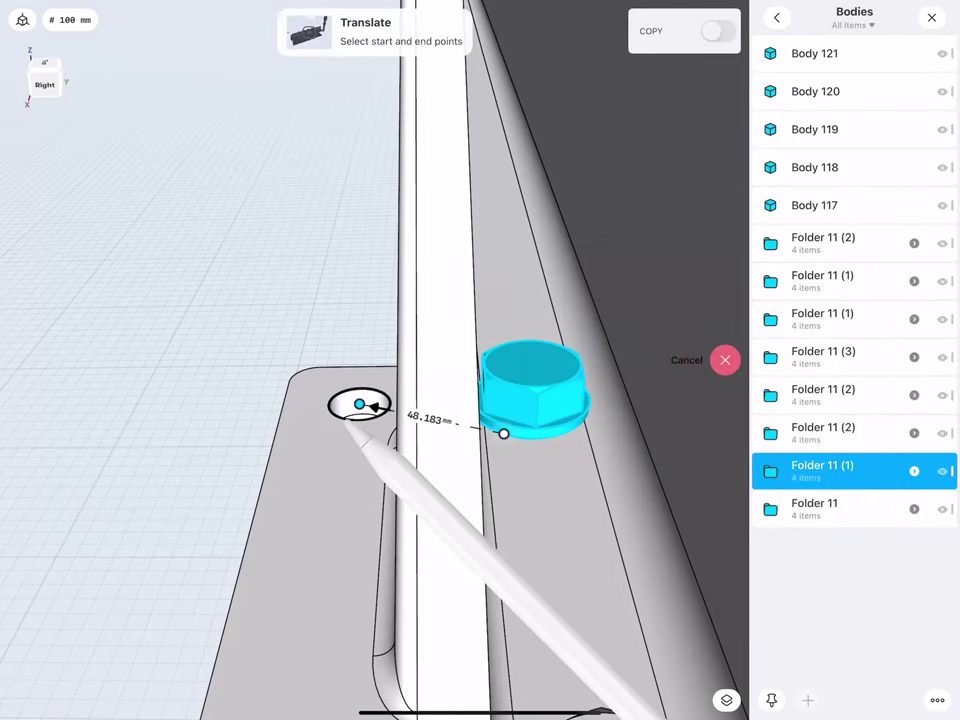
{"action": "left_click_drag", "start_coordinate": [503, 433], "coordinate": [506, 433]}
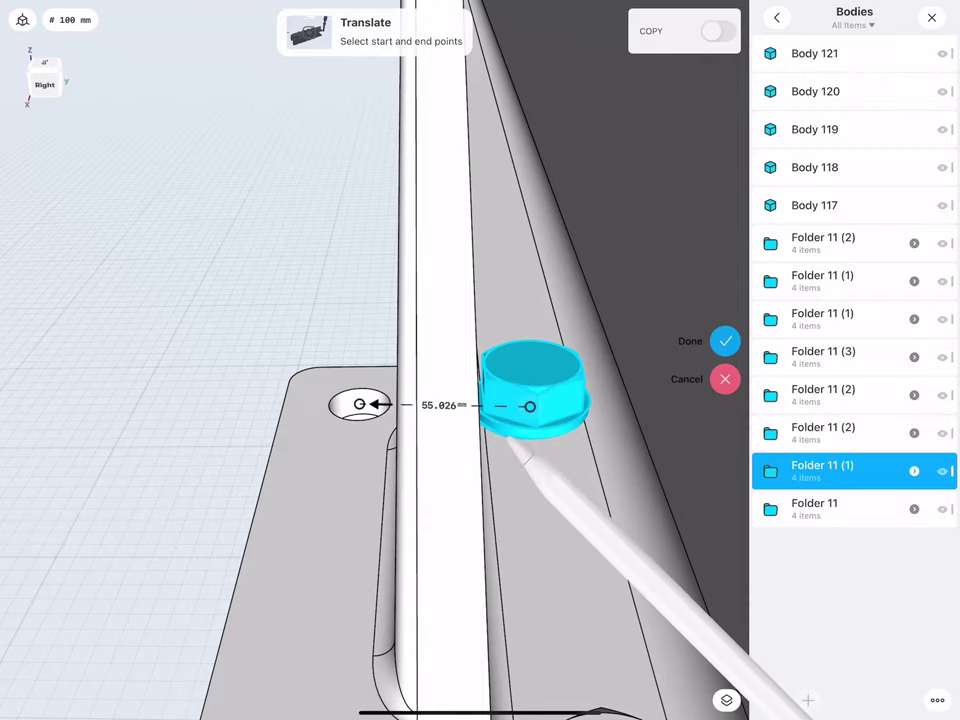
- Inspect the joint to check the 55.026 mm move preview keeps the bolt in the hole
{"action": "middle_click_drag", "start_coordinate": [200, 450], "coordinate": [260, 420]}
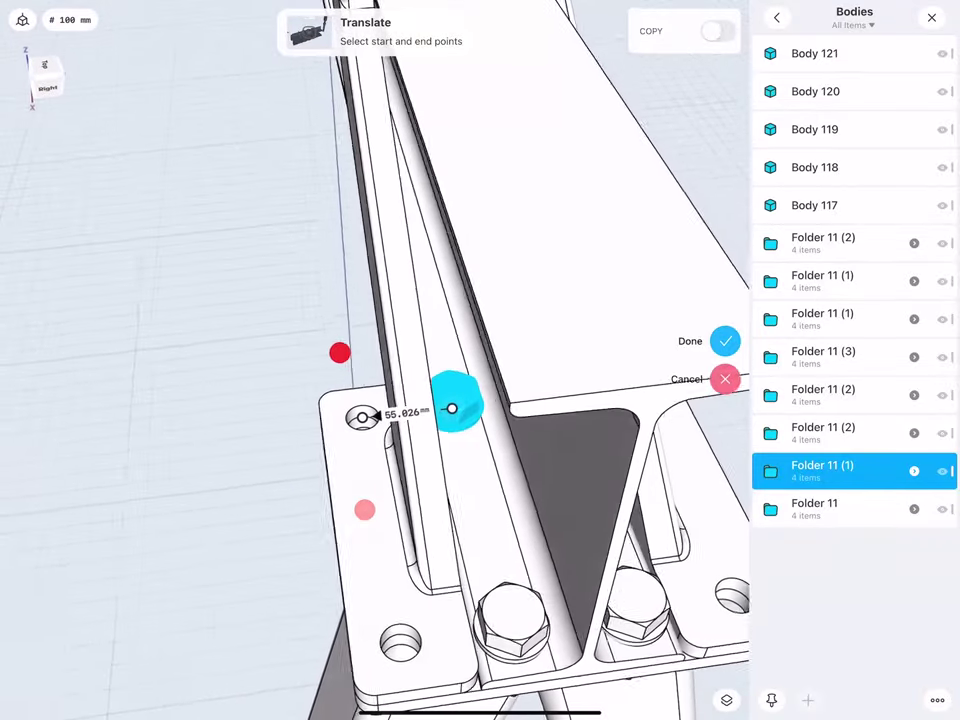
{"action": "mouse_move", "coordinate": [340, 352]}
{"action": "middle_mouse_down"}
{"action": "mouse_move", "coordinate": [328, 332]}
{"action": "mouse_move", "coordinate": [332, 304]}
{"action": "middle_mouse_up"}
{"action": "scroll", "coordinate": [356, 441], "scroll_direction": "up", "scroll_amount": 3}
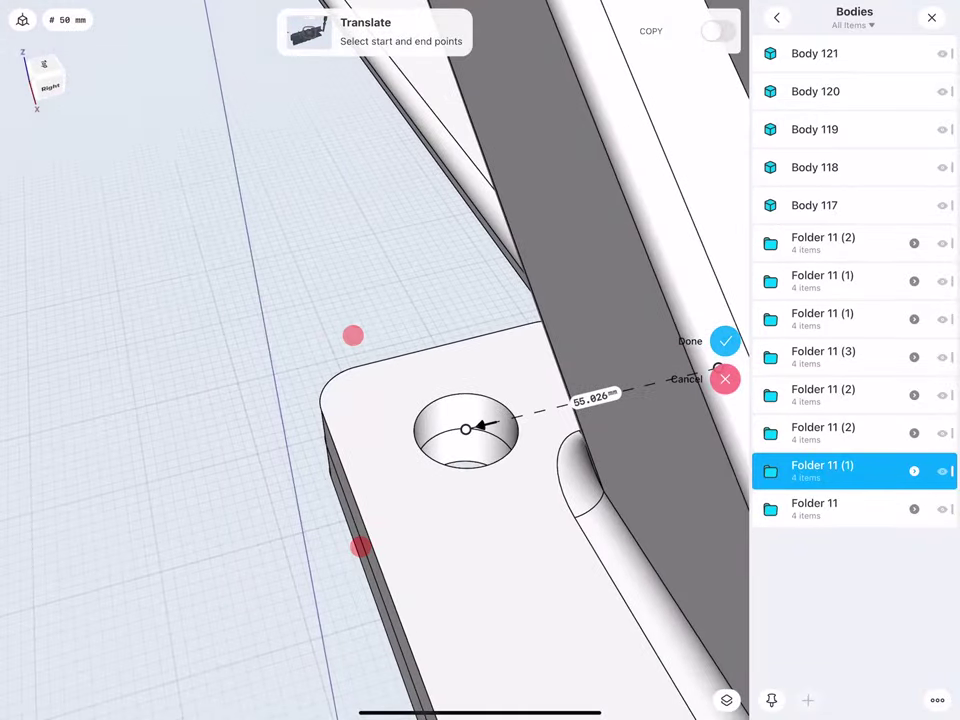
{"action": "scroll", "coordinate": [558, 385], "scroll_direction": "down", "scroll_amount": 2}
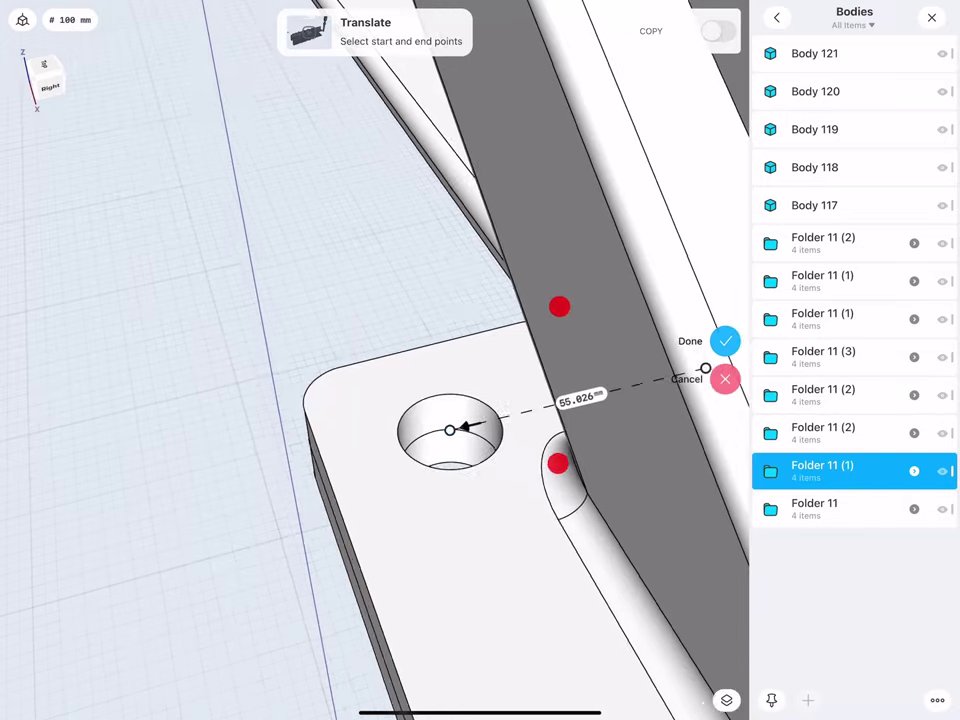
{"action": "middle_click_drag", "start_coordinate": [558, 385], "coordinate": [276, 378]}
{"action": "scroll", "coordinate": [318, 360], "scroll_direction": "up", "scroll_amount": 2}
{"action": "middle_click_drag", "start_coordinate": [360, 342], "coordinate": [352, 332]}
{"action": "scroll", "coordinate": [341, 265], "scroll_direction": "up", "scroll_amount": 2}
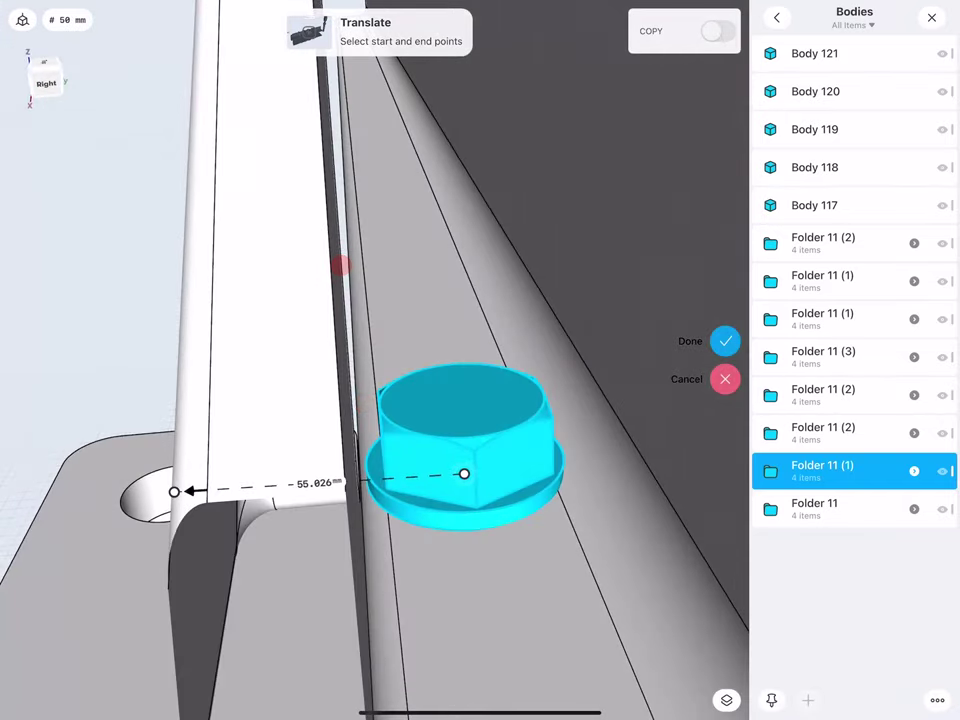
{"action": "mouse_move", "coordinate": [464, 473]}
{"action": "left_mouse_down"}
{"action": "mouse_move", "coordinate": [407, 521]}
{"action": "mouse_move", "coordinate": [464, 473]}
{"action": "left_mouse_up"}
{"action": "scroll", "coordinate": [357, 498], "scroll_direction": "down", "scroll_amount": 2}
{"action": "mouse_move", "coordinate": [357, 498]}
{"action": "middle_mouse_down"}
{"action": "mouse_move", "coordinate": [372, 510]}
{"action": "mouse_move", "coordinate": [371, 468]}
{"action": "mouse_move", "coordinate": [390, 489]}
{"action": "middle_mouse_up"}
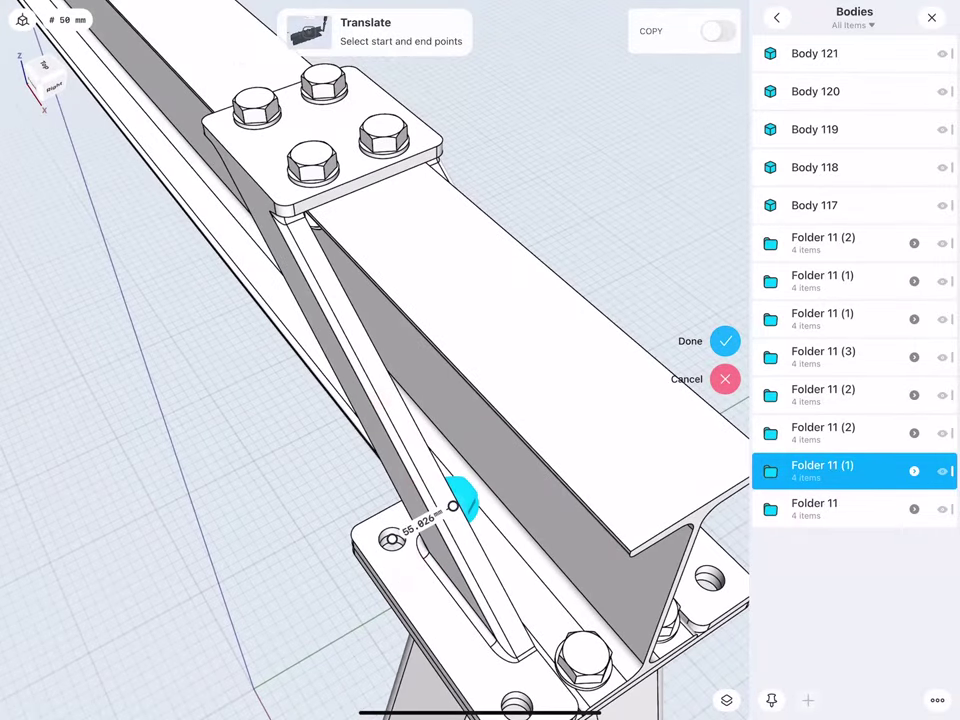
{"action": "scroll", "coordinate": [393, 495], "scroll_direction": "down", "scroll_amount": 2}
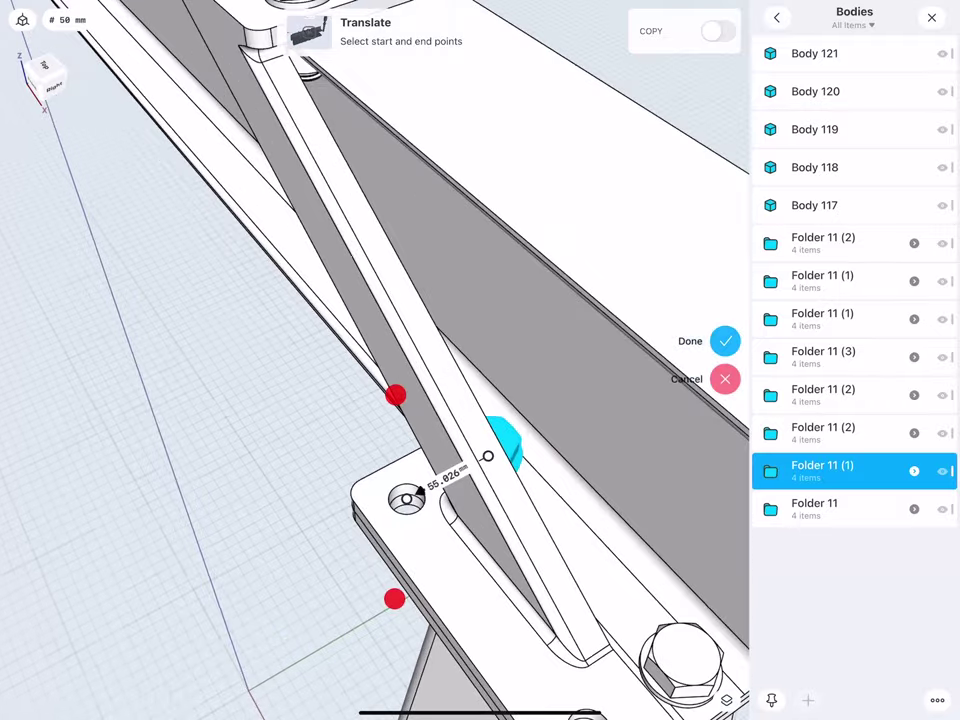
{"action": "mouse_move", "coordinate": [394, 392]}
{"action": "middle_mouse_down"}
{"action": "mouse_move", "coordinate": [407, 272]}
{"action": "mouse_move", "coordinate": [496, 298]}
{"action": "mouse_move", "coordinate": [356, 326]}
{"action": "middle_mouse_up"}
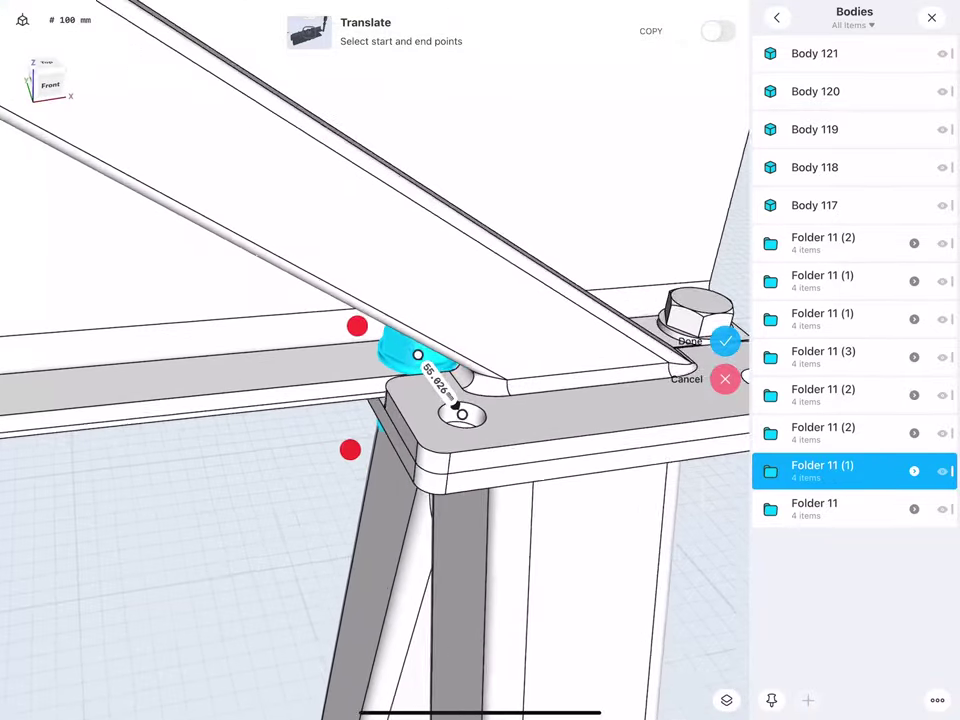
{"action": "scroll", "coordinate": [391, 374], "scroll_direction": "up", "scroll_amount": 2}
{"action": "mouse_move", "coordinate": [394, 270]}
{"action": "middle_mouse_down"}
{"action": "mouse_move", "coordinate": [403, 223]}
{"action": "mouse_move", "coordinate": [420, 255]}
{"action": "mouse_move", "coordinate": [414, 221]}
{"action": "mouse_move", "coordinate": [414, 266]}
{"action": "middle_mouse_up"}
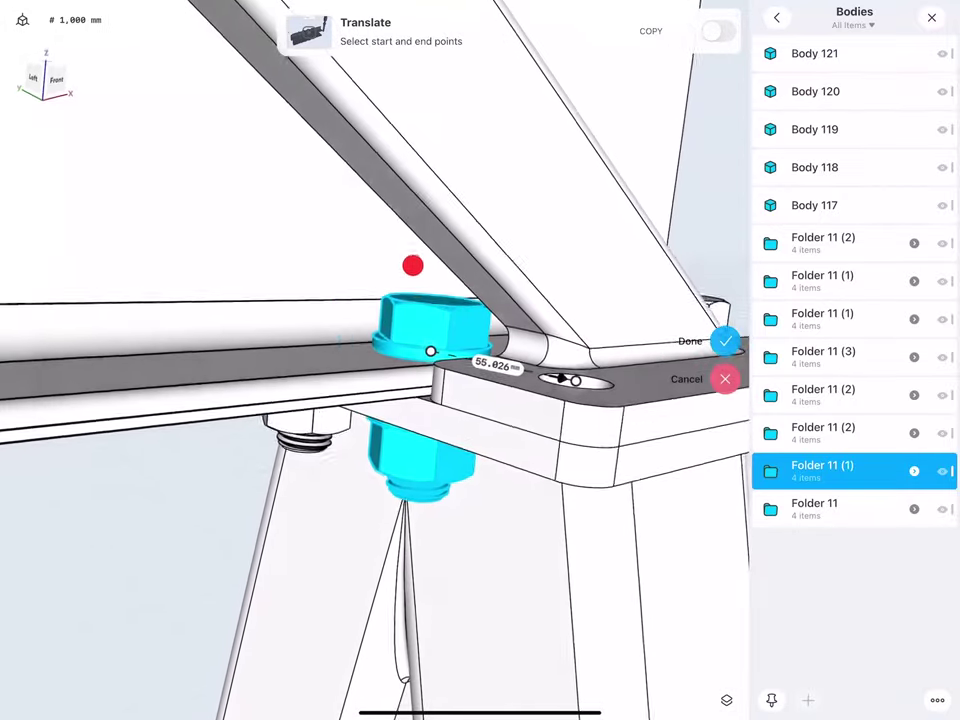
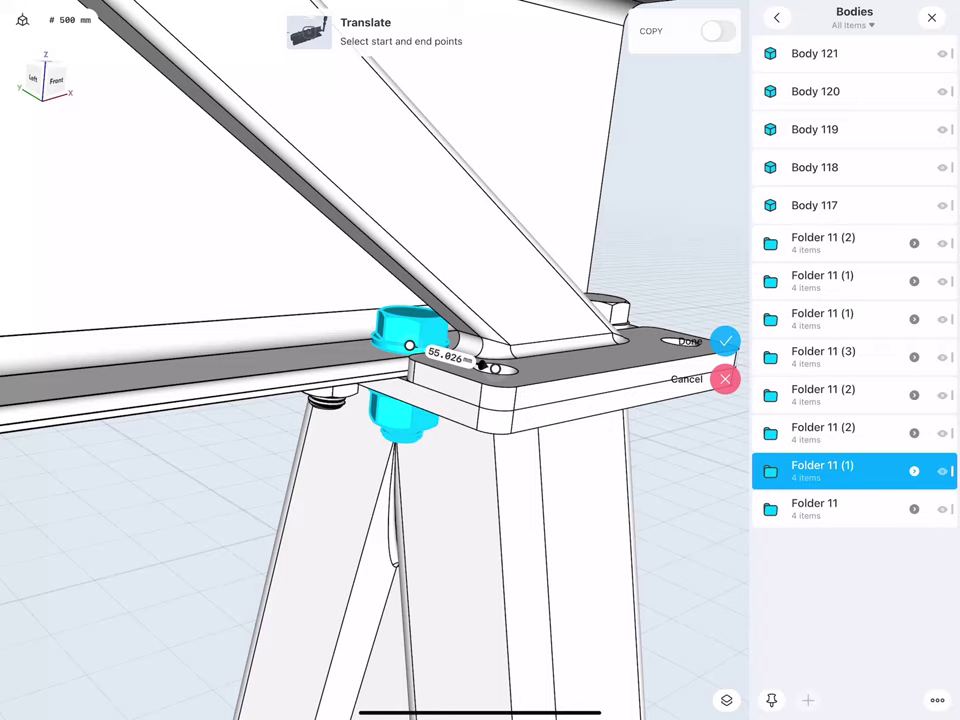
- Place a copy of the bolt, washer and nut set in the neighbouring hole, 55.026 mm over
{"action": "left_click", "coordinate": [717, 31]}
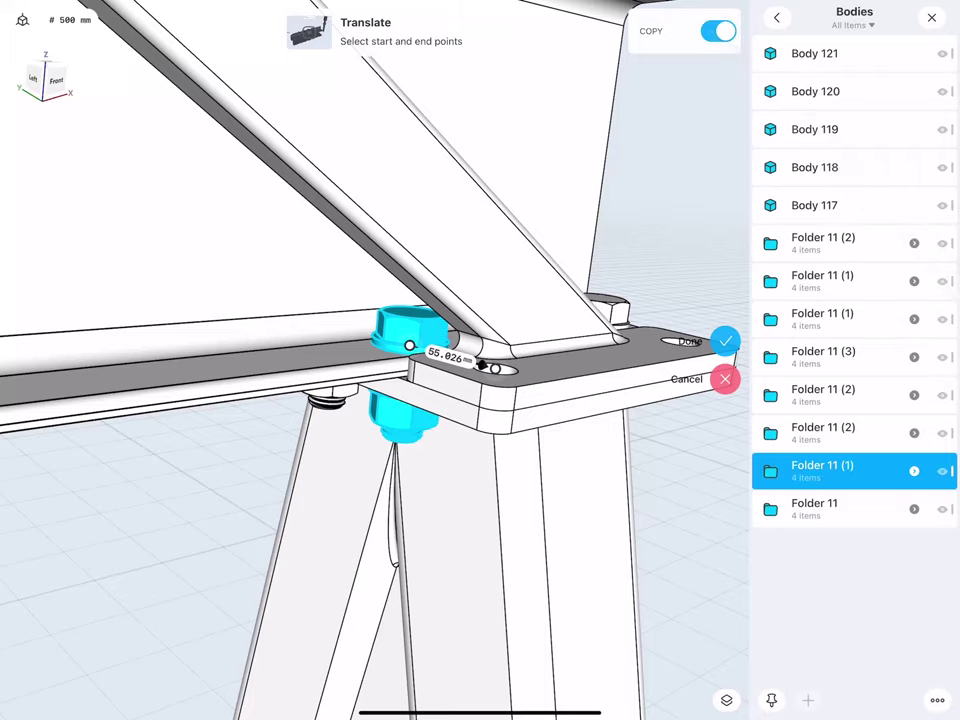
{"action": "left_click", "coordinate": [725, 341]}
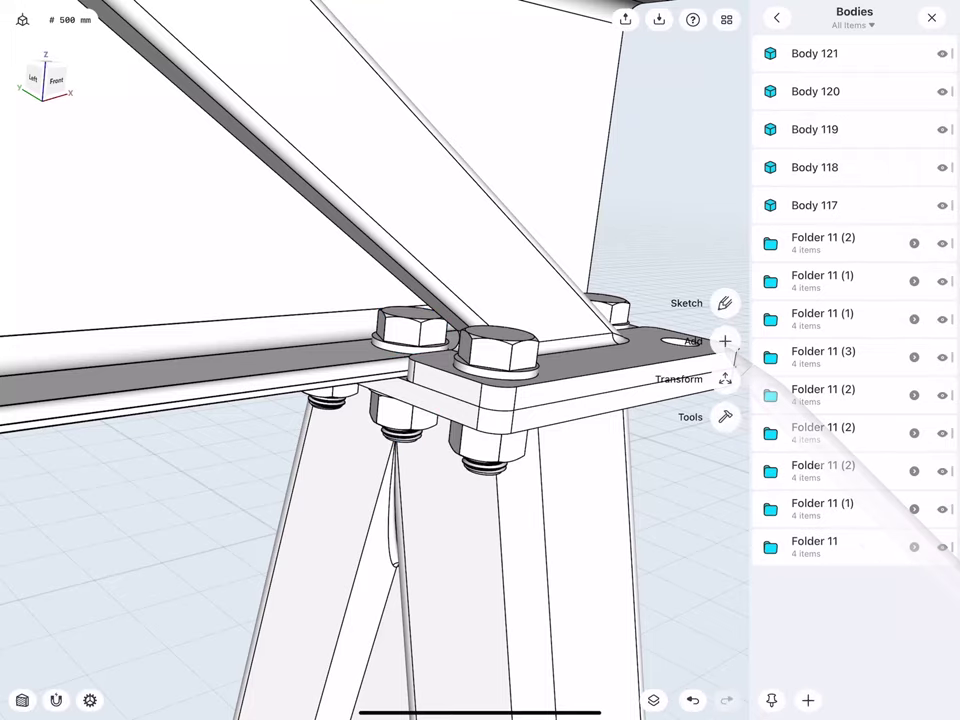
{"action": "scroll", "coordinate": [410, 400], "scroll_direction": "up", "scroll_amount": 5}
- Look up under the plate and select the right-hand nut
{"action": "left_click_drag", "start_coordinate": [381, 248], "coordinate": [384, 227]}
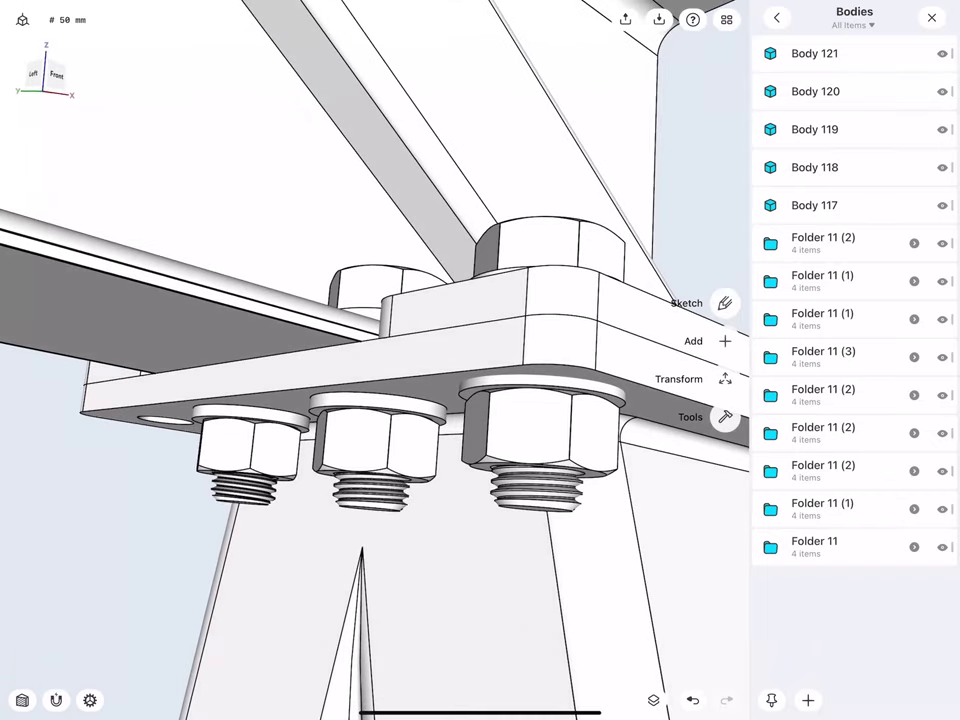
{"action": "middle_click_drag", "start_coordinate": [440, 410], "coordinate": [430, 443]}
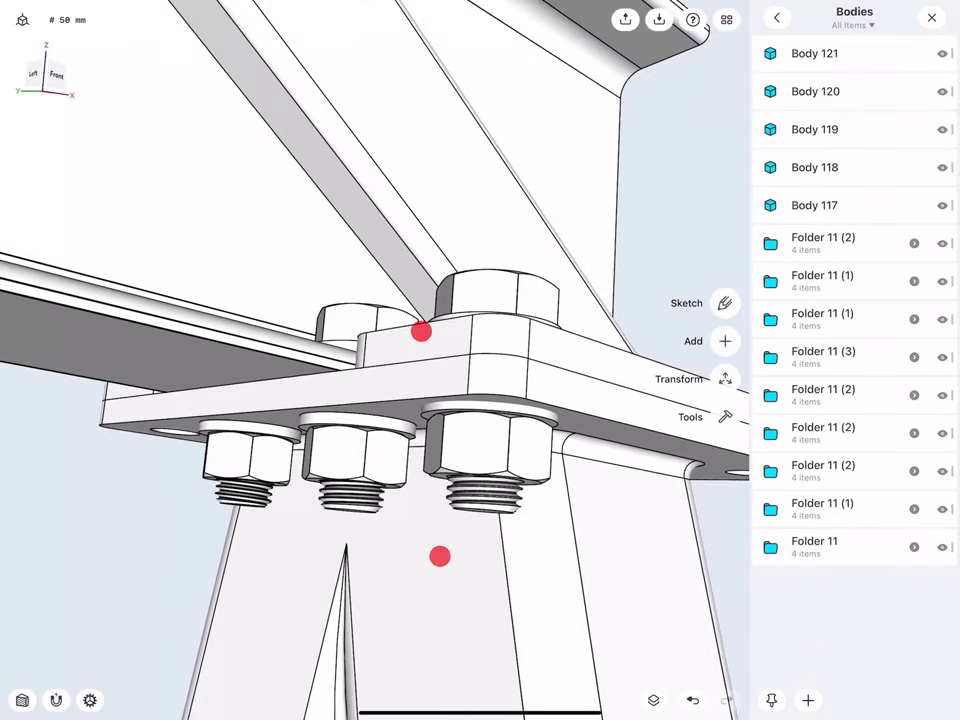
{"action": "left_click", "coordinate": [478, 455]}
- Slide the right nut 17 mm down its bolt and move its washer down too
{"action": "left_click_drag", "start_coordinate": [482, 485], "coordinate": [493, 572]}
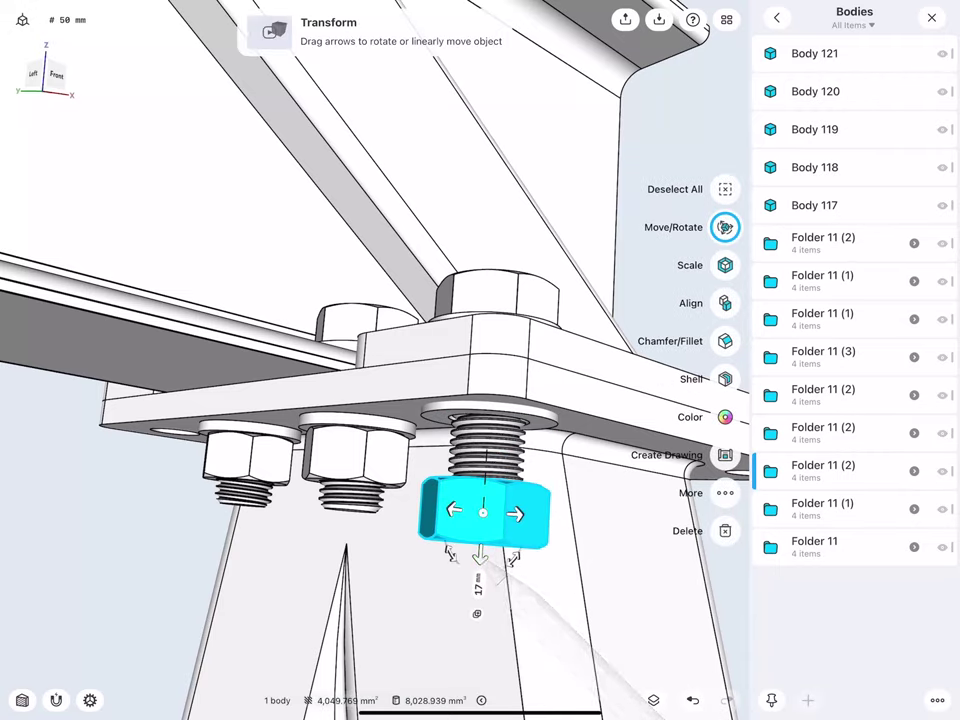
{"action": "left_click", "coordinate": [488, 413]}
{"action": "left_click_drag", "start_coordinate": [488, 413], "coordinate": [488, 455]}
{"action": "left_click", "coordinate": [120, 550]}
{"action": "scroll", "coordinate": [403, 455], "scroll_direction": "up", "scroll_amount": 5}
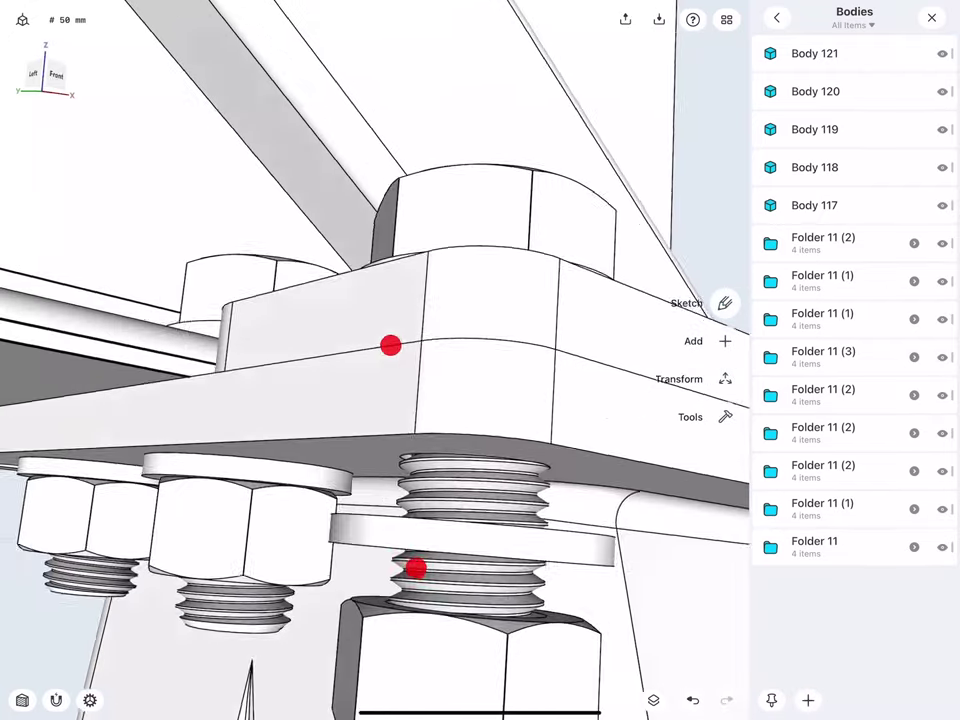
{"action": "scroll", "coordinate": [400, 462], "scroll_direction": "up", "scroll_amount": 2}
{"action": "scroll", "coordinate": [400, 462], "scroll_direction": "up", "scroll_amount": 2}
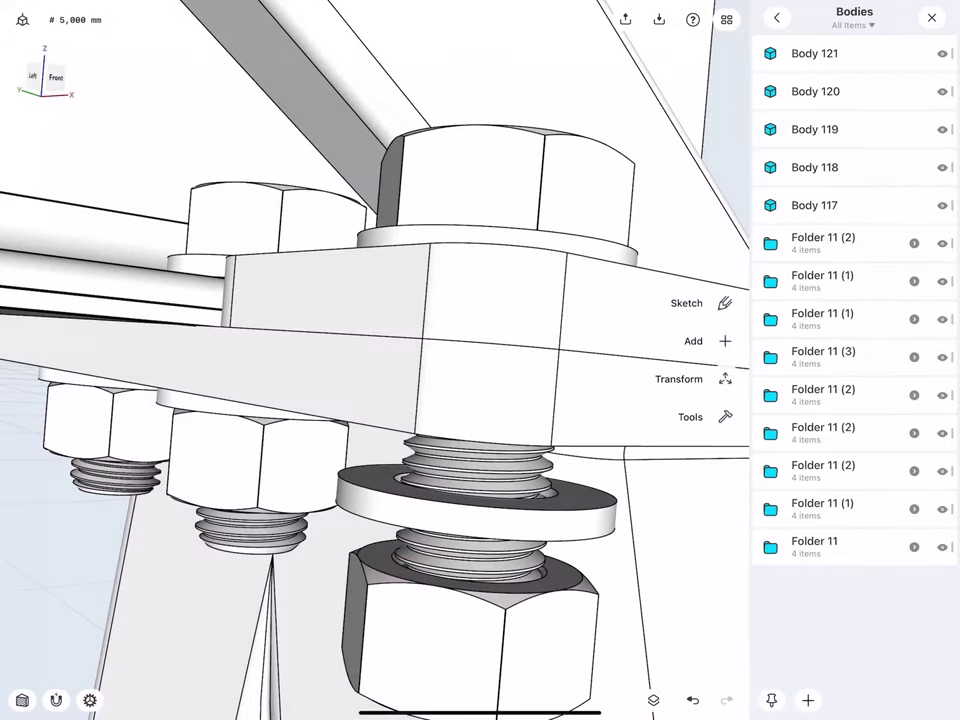
- Align the washer so it sits against the plate underside
{"action": "left_click", "coordinate": [392, 505]}
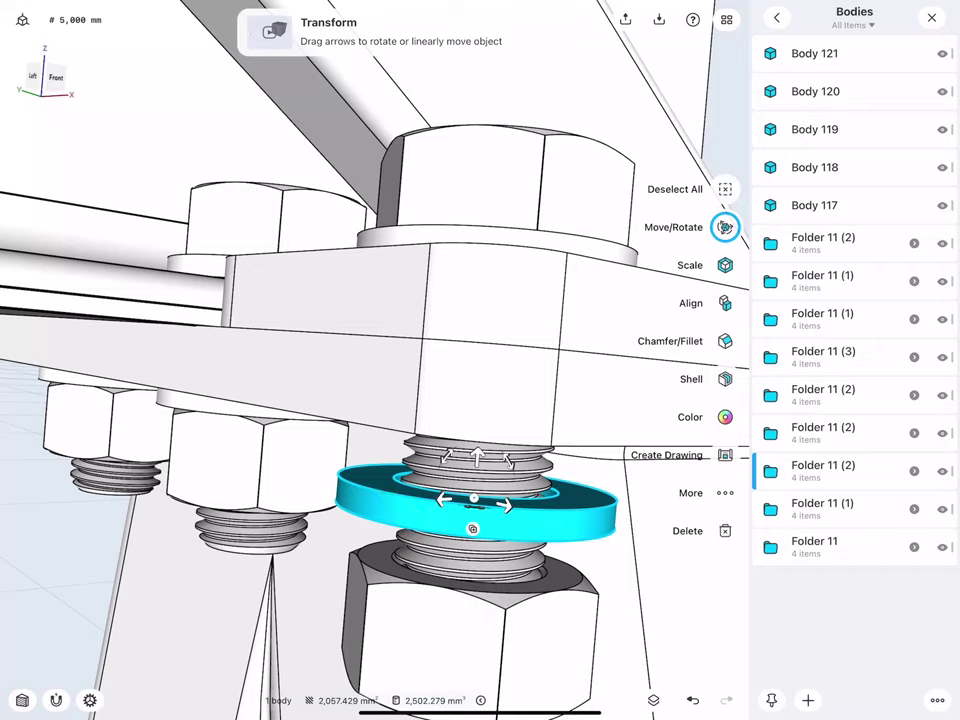
{"action": "left_click", "coordinate": [724, 303]}
{"action": "left_click", "coordinate": [440, 540]}
{"action": "scroll", "coordinate": [374, 472], "scroll_direction": "up", "scroll_amount": 3}
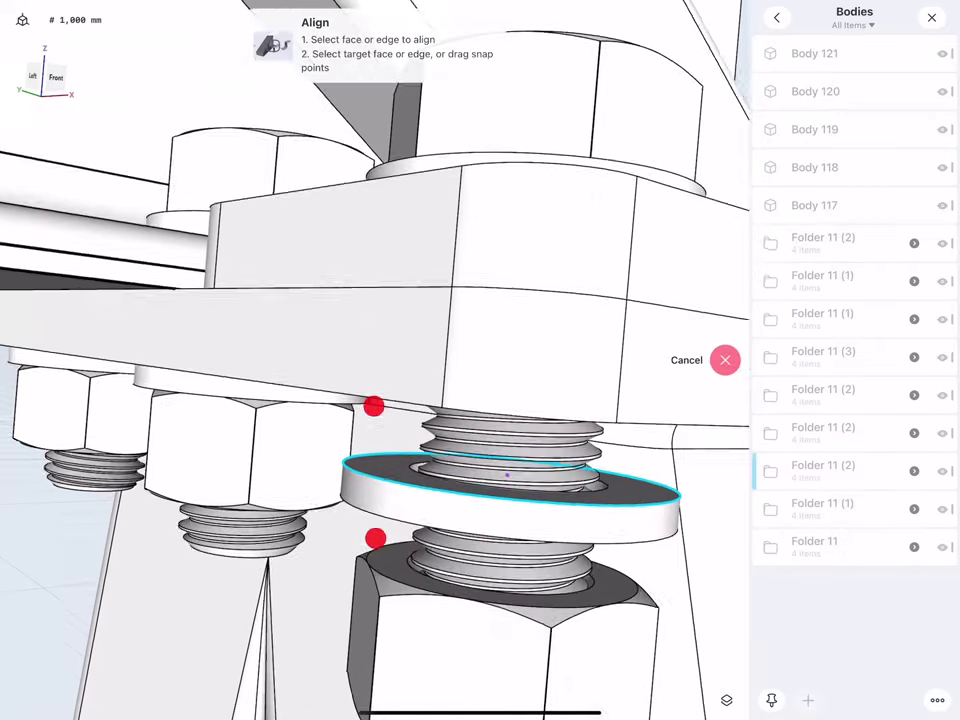
{"action": "scroll", "coordinate": [374, 472], "scroll_direction": "up", "scroll_amount": 3}
{"action": "left_click", "coordinate": [568, 300]}
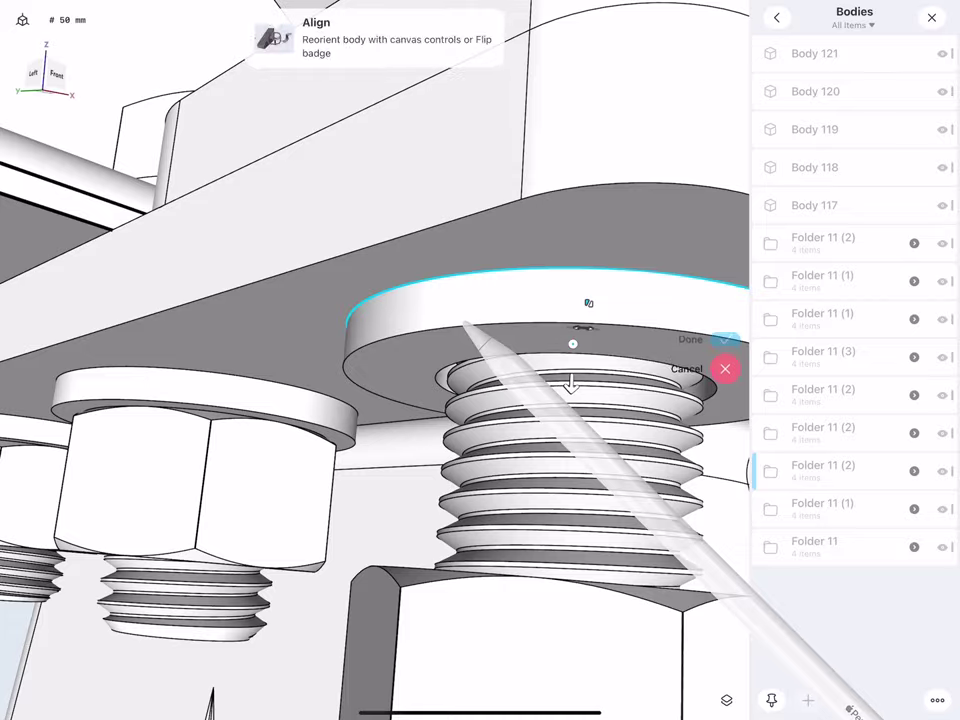
{"action": "scroll", "coordinate": [400, 385], "scroll_direction": "down", "scroll_amount": 3}
{"action": "left_click", "coordinate": [724, 341]}
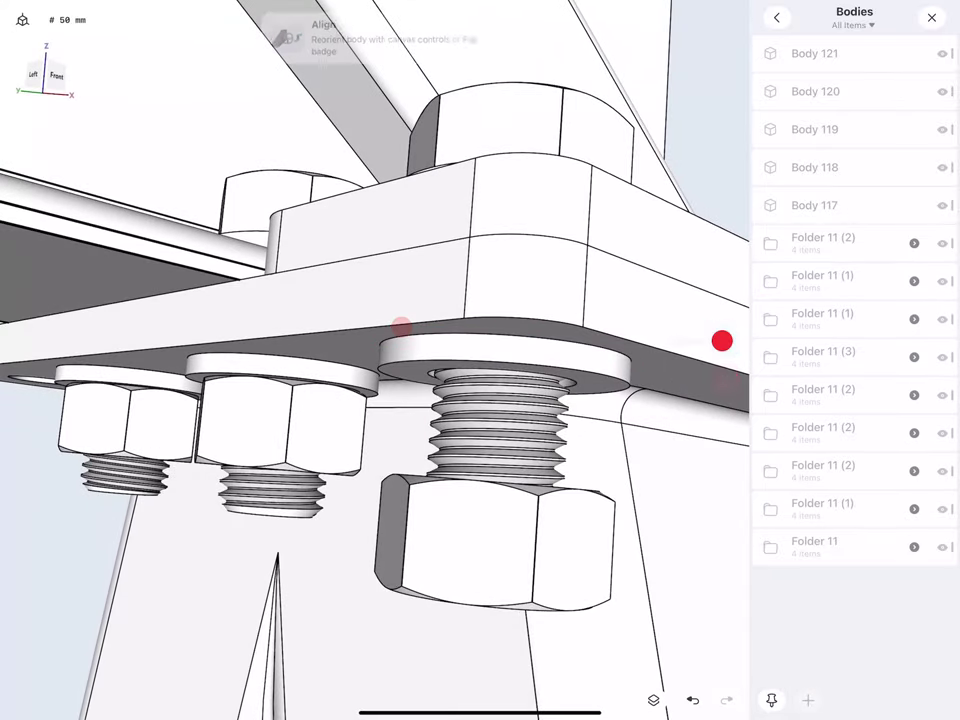
- Align the nut snug against the washer and move Folder 11 (2) to the list's end
{"action": "scroll", "coordinate": [405, 465], "scroll_direction": "up", "scroll_amount": 3}
{"action": "scroll", "coordinate": [403, 485], "scroll_direction": "up", "scroll_amount": 2}
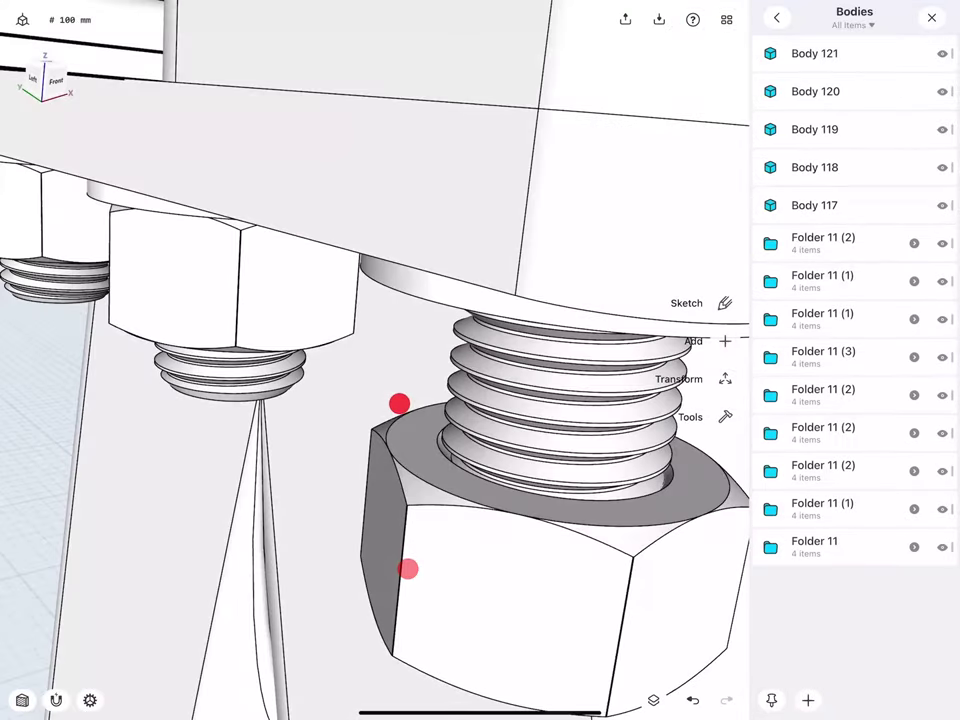
{"action": "left_click", "coordinate": [425, 461]}
{"action": "left_click", "coordinate": [690, 302]}
{"action": "left_click", "coordinate": [425, 455]}
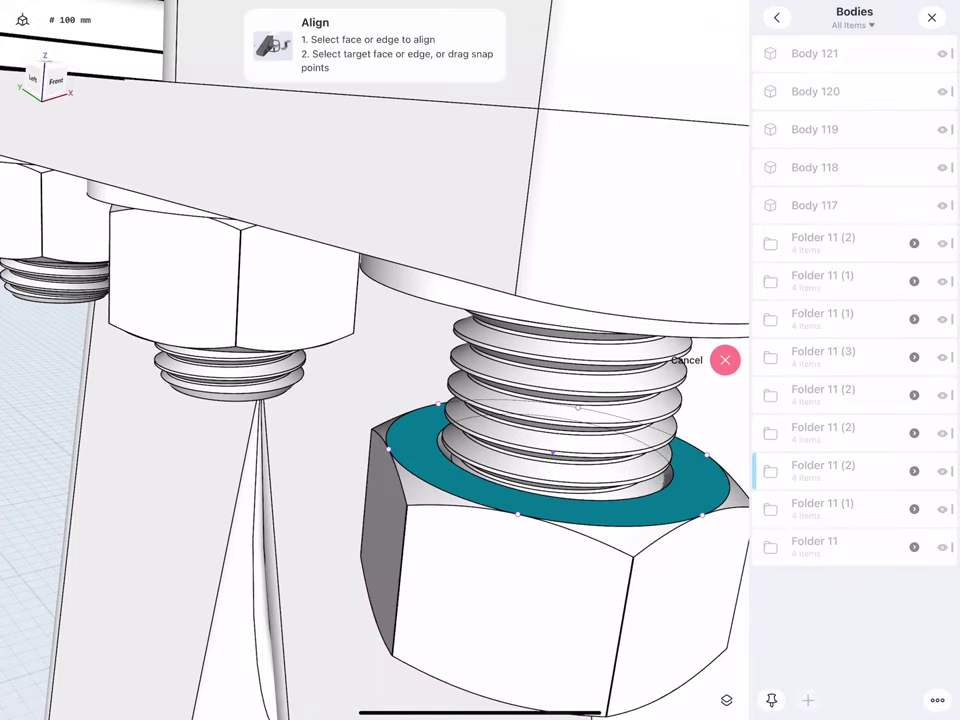
{"action": "left_click", "coordinate": [445, 460]}
{"action": "scroll", "coordinate": [403, 410], "scroll_direction": "up", "scroll_amount": 3}
{"action": "scroll", "coordinate": [405, 400], "scroll_direction": "up", "scroll_amount": 2}
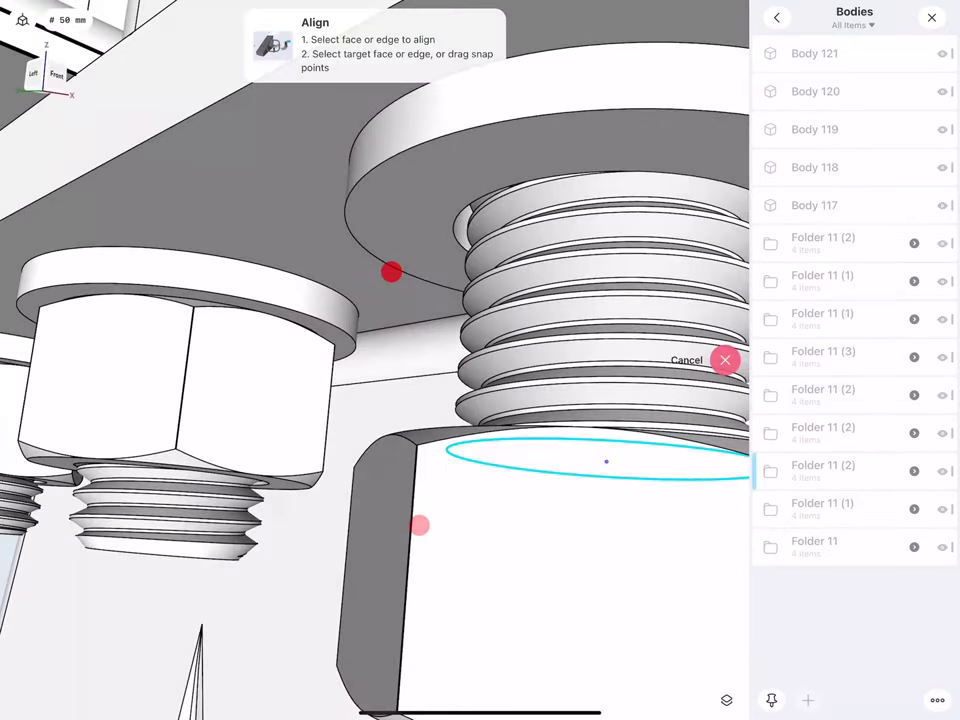
{"action": "left_click", "coordinate": [625, 295]}
{"action": "scroll", "coordinate": [415, 390], "scroll_direction": "down", "scroll_amount": 3}
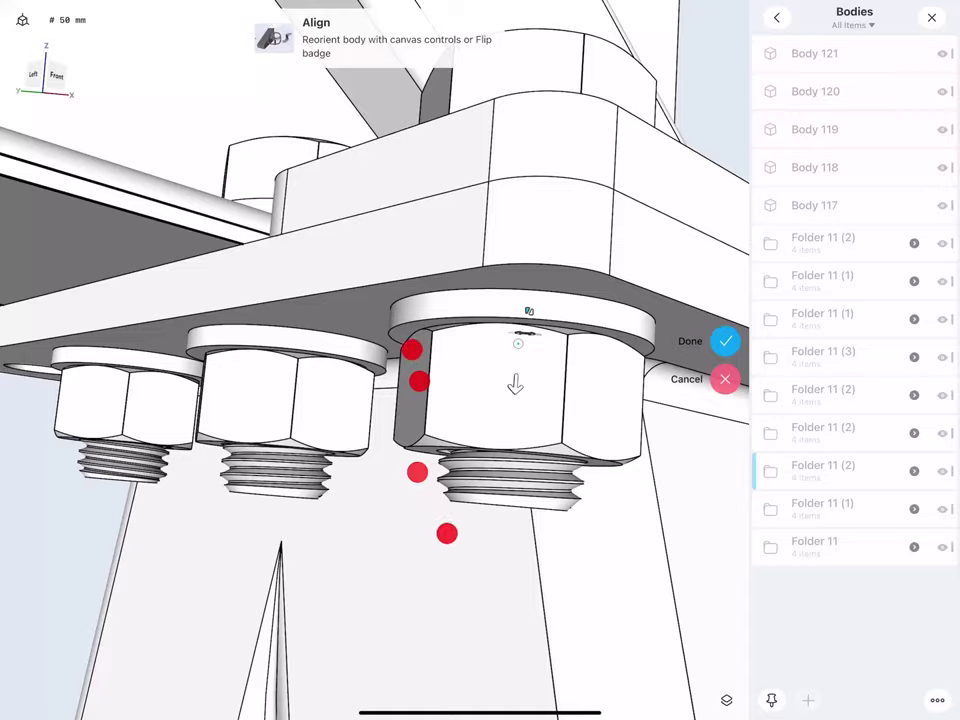
{"action": "scroll", "coordinate": [418, 455], "scroll_direction": "down", "scroll_amount": 3}
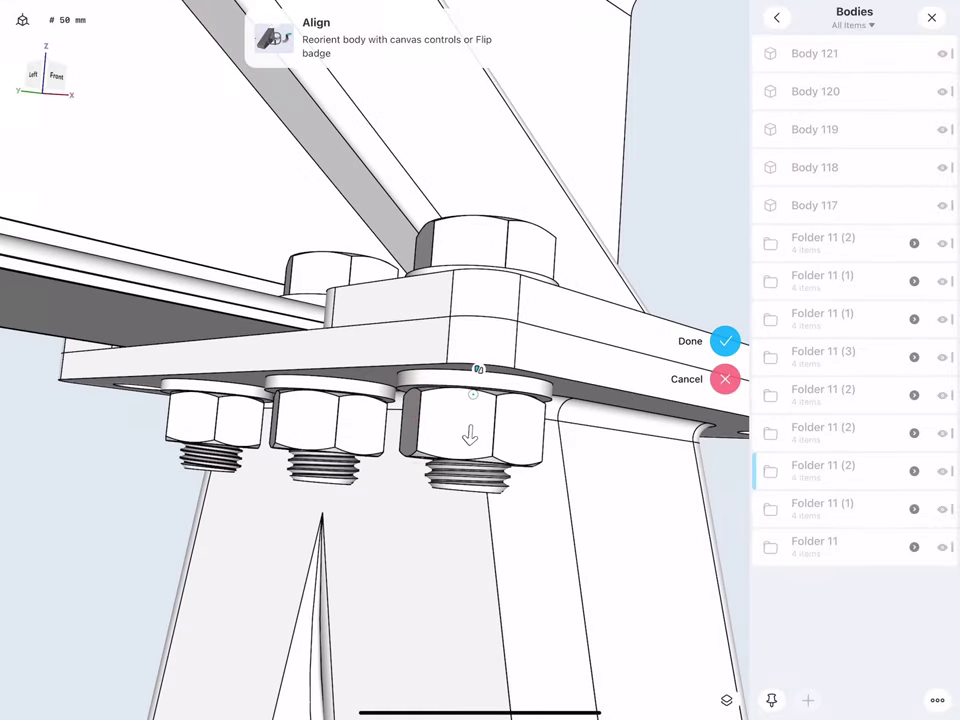
{"action": "left_click", "coordinate": [725, 341]}
{"action": "left_click_drag", "start_coordinate": [820, 465], "coordinate": [838, 605]}
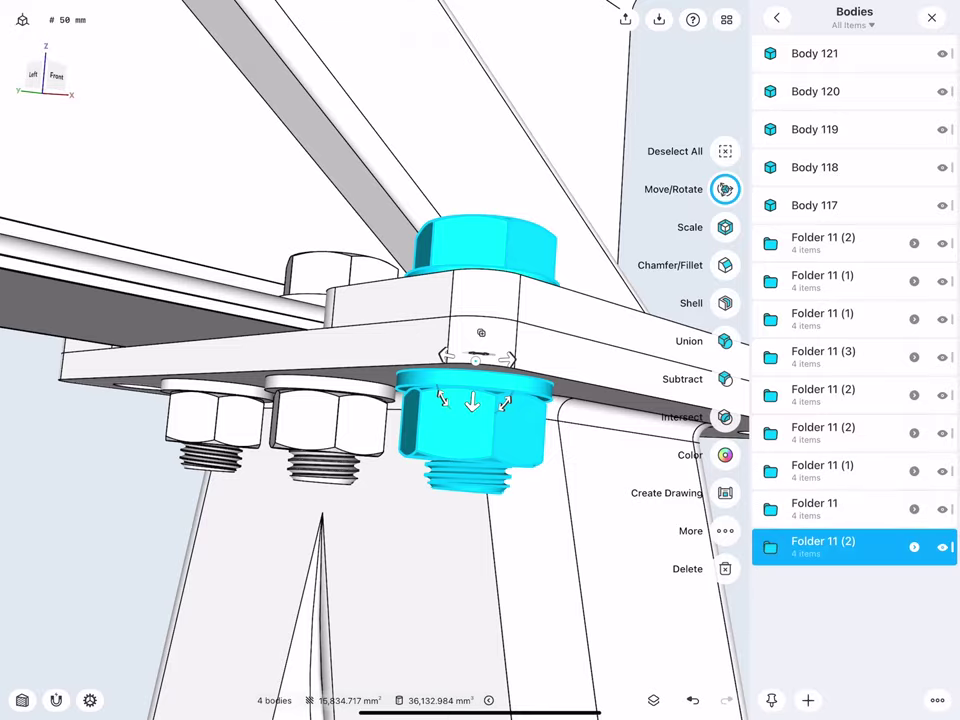
- Copy the bolt set 150 mm along the plate into the empty third hole
{"action": "scroll", "coordinate": [338, 422], "scroll_direction": "down", "scroll_amount": 3}
{"action": "mouse_move", "coordinate": [331, 345]}
{"action": "middle_mouse_down"}
{"action": "mouse_move", "coordinate": [309, 399]}
{"action": "mouse_move", "coordinate": [272, 388]}
{"action": "mouse_move", "coordinate": [225, 407]}
{"action": "mouse_move", "coordinate": [268, 424]}
{"action": "mouse_move", "coordinate": [213, 392]}
{"action": "middle_mouse_up"}
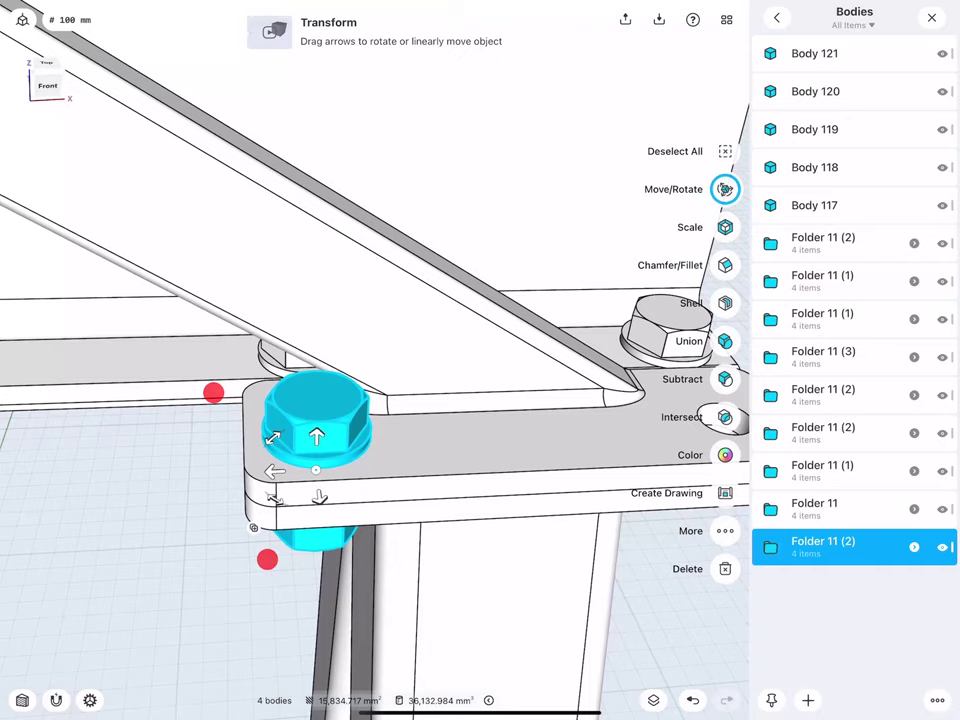
{"action": "left_click", "coordinate": [724, 531]}
{"action": "left_click", "coordinate": [696, 361]}
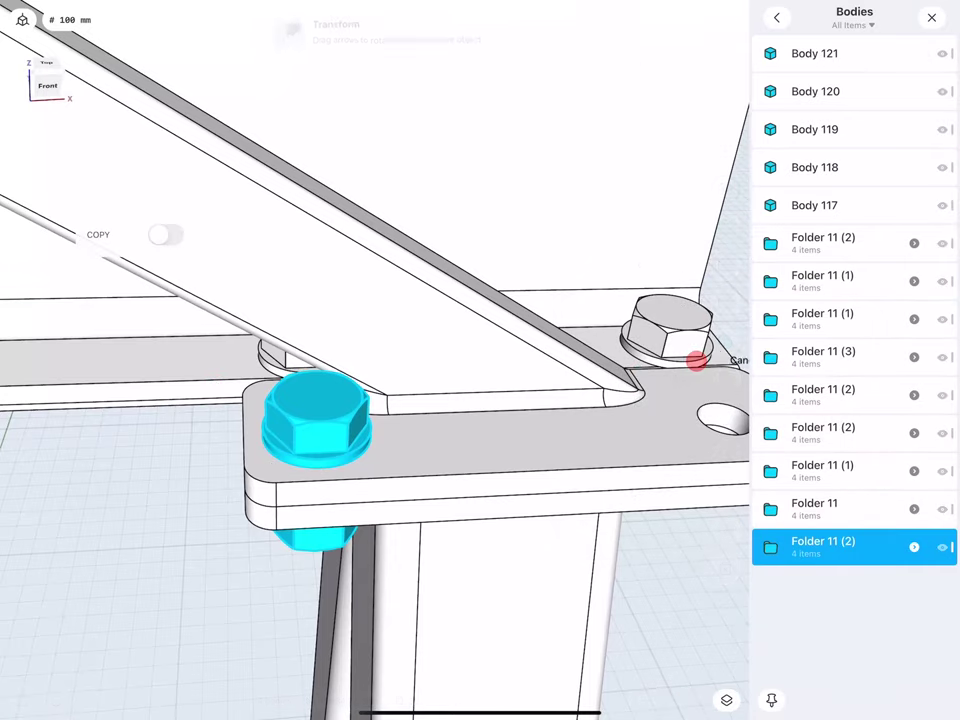
{"action": "left_click_drag", "start_coordinate": [318, 482], "coordinate": [698, 416]}
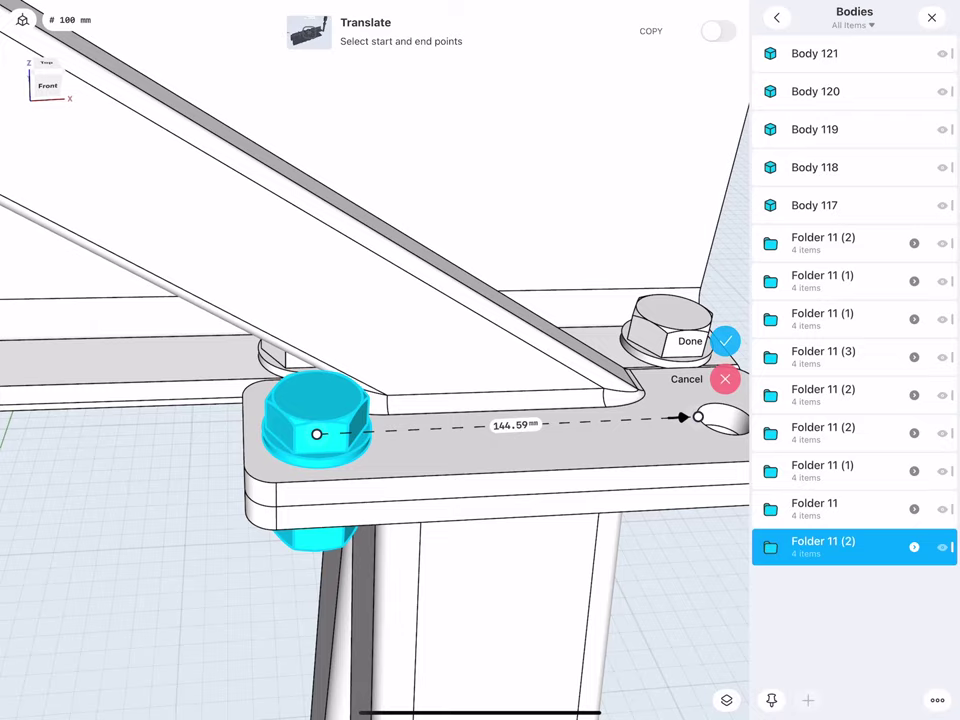
{"action": "mouse_move", "coordinate": [317, 434]}
{"action": "left_mouse_down"}
{"action": "mouse_move", "coordinate": [303, 460]}
{"action": "mouse_move", "coordinate": [317, 434]}
{"action": "left_mouse_up"}
{"action": "middle_click_drag", "start_coordinate": [590, 425], "coordinate": [340, 480]}
{"action": "left_click_drag", "start_coordinate": [489, 473], "coordinate": [511, 479]}
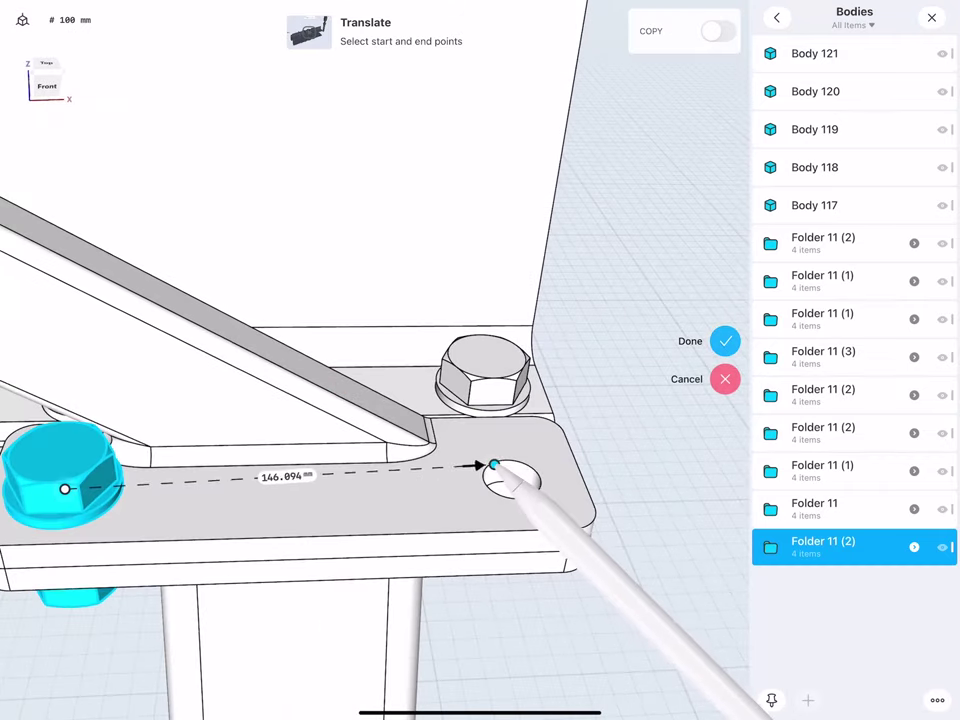
{"action": "scroll", "coordinate": [271, 483], "scroll_direction": "down", "scroll_amount": 3}
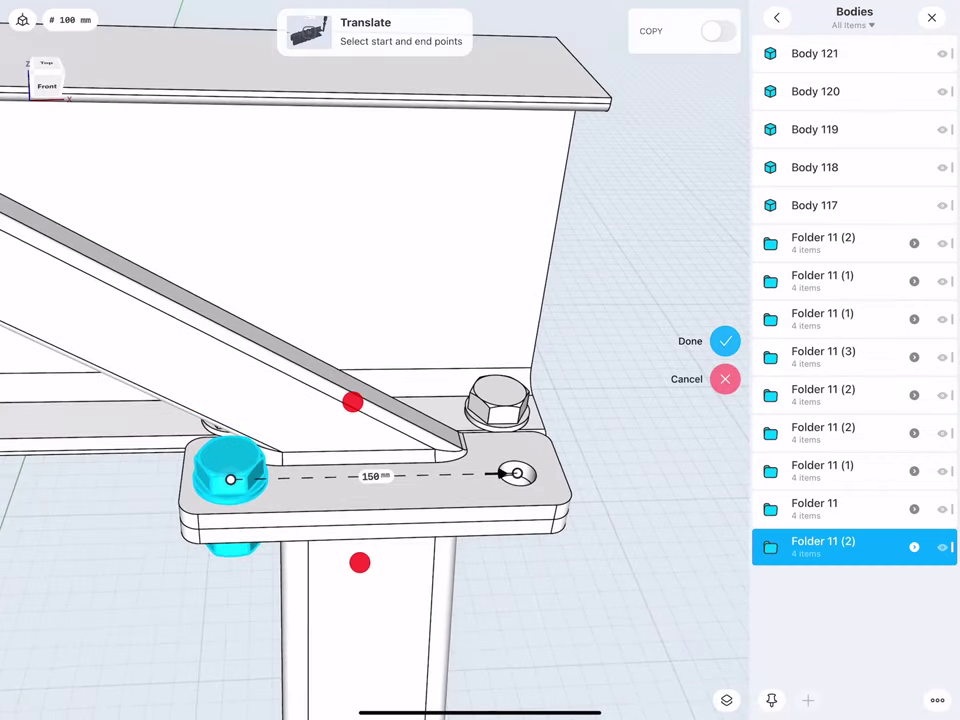
{"action": "left_click", "coordinate": [716, 31]}
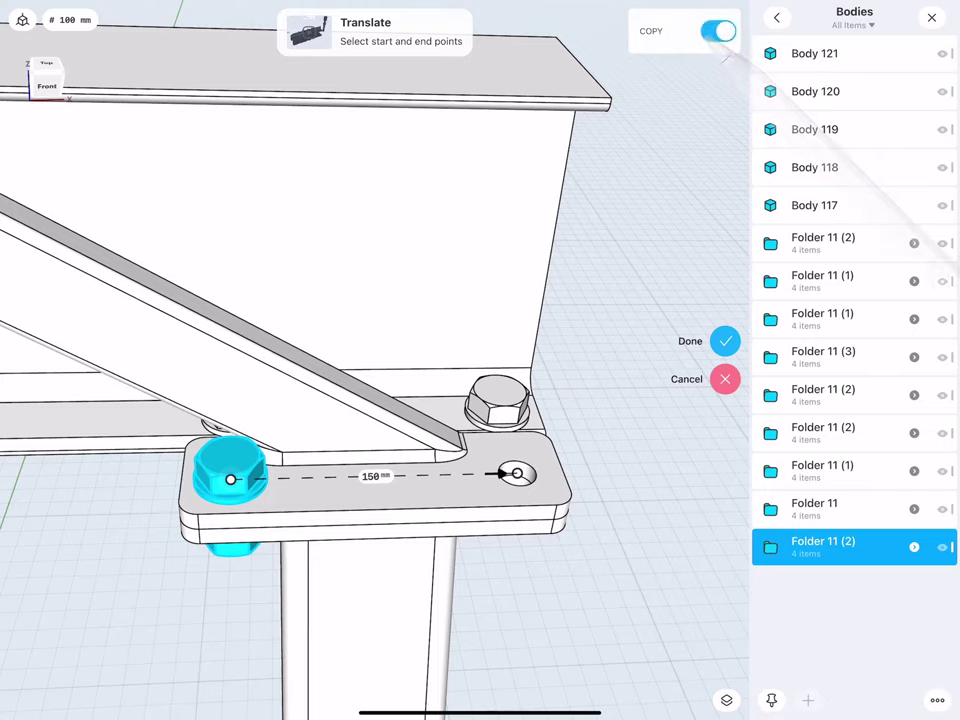
{"action": "left_click", "coordinate": [725, 341]}
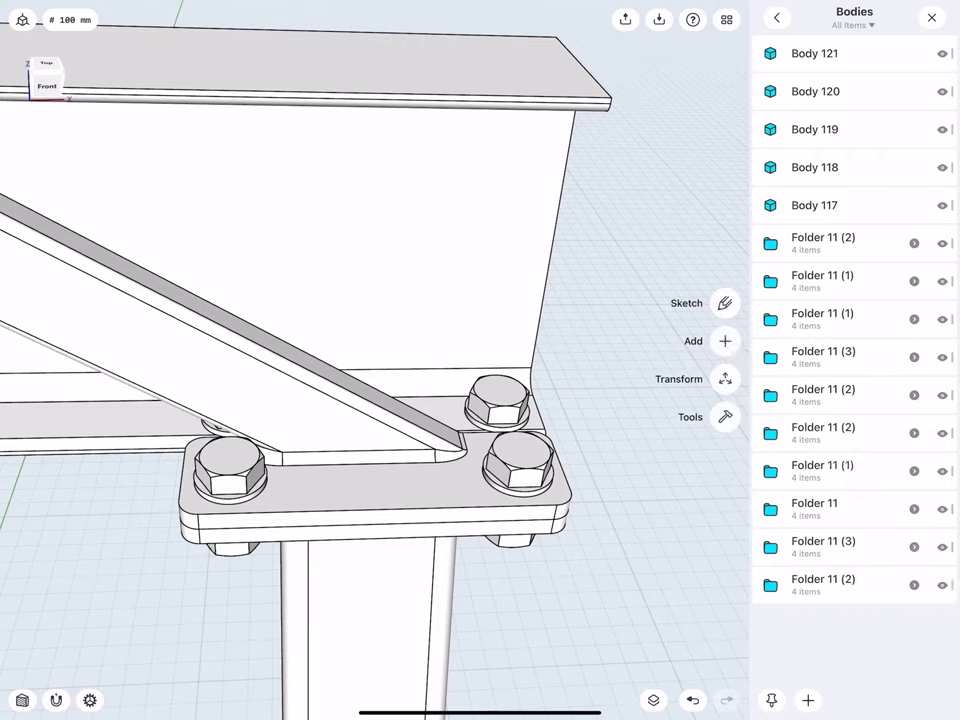
- Mirror the two bolt sets across the plane to fill the remaining corner-plate holes
{"action": "left_click", "coordinate": [851, 589]}
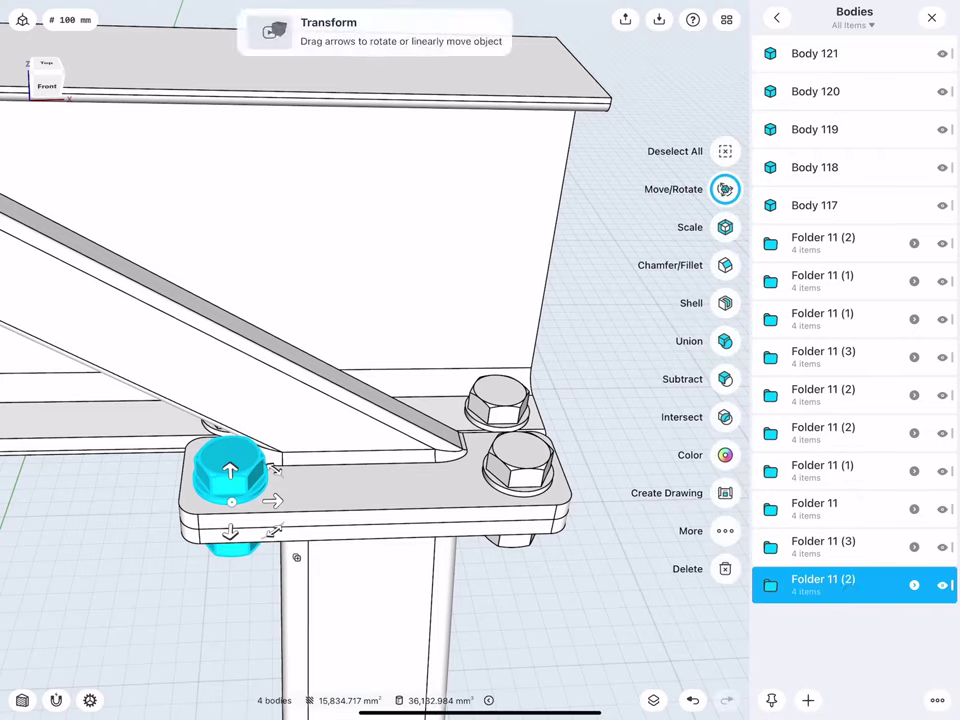
{"action": "left_click", "coordinate": [849, 545]}
{"action": "scroll", "coordinate": [354, 450], "scroll_direction": "down", "scroll_amount": 5}
{"action": "mouse_move", "coordinate": [354, 450]}
{"action": "middle_mouse_down"}
{"action": "mouse_move", "coordinate": [285, 441]}
{"action": "mouse_move", "coordinate": [305, 424]}
{"action": "middle_mouse_up"}
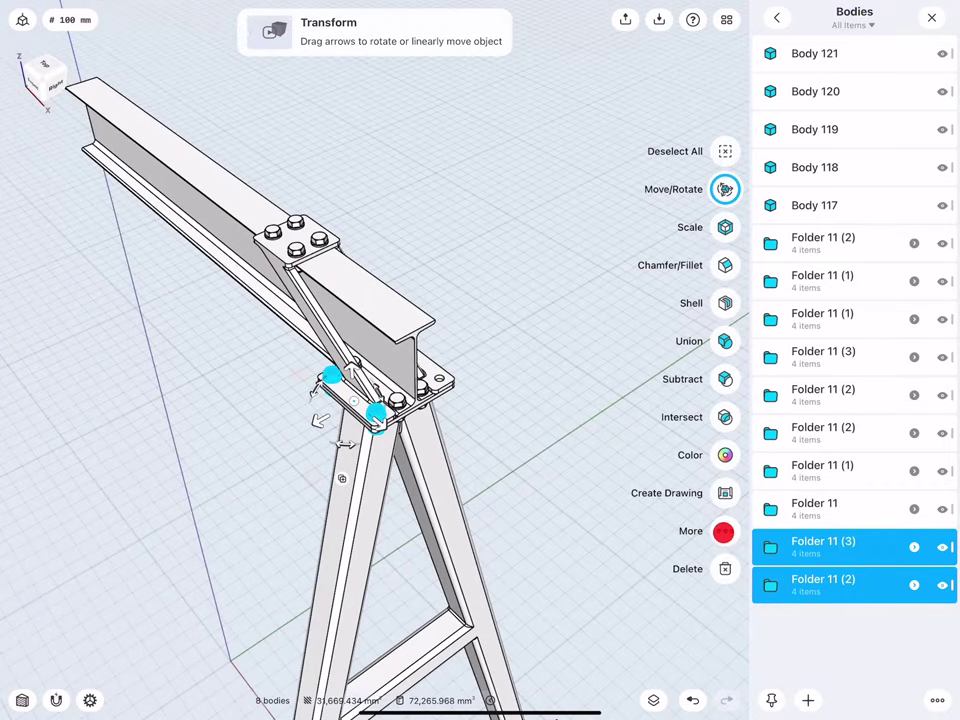
{"action": "left_click", "coordinate": [723, 531]}
{"action": "left_click", "coordinate": [669, 430]}
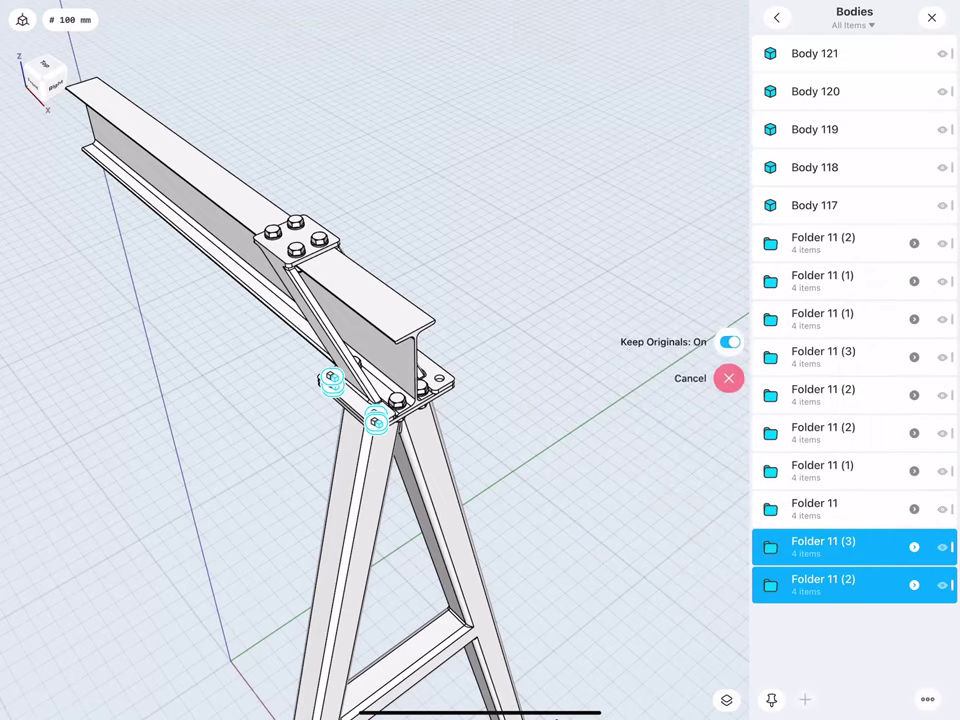
{"action": "middle_click_drag", "start_coordinate": [255, 460], "coordinate": [300, 395]}
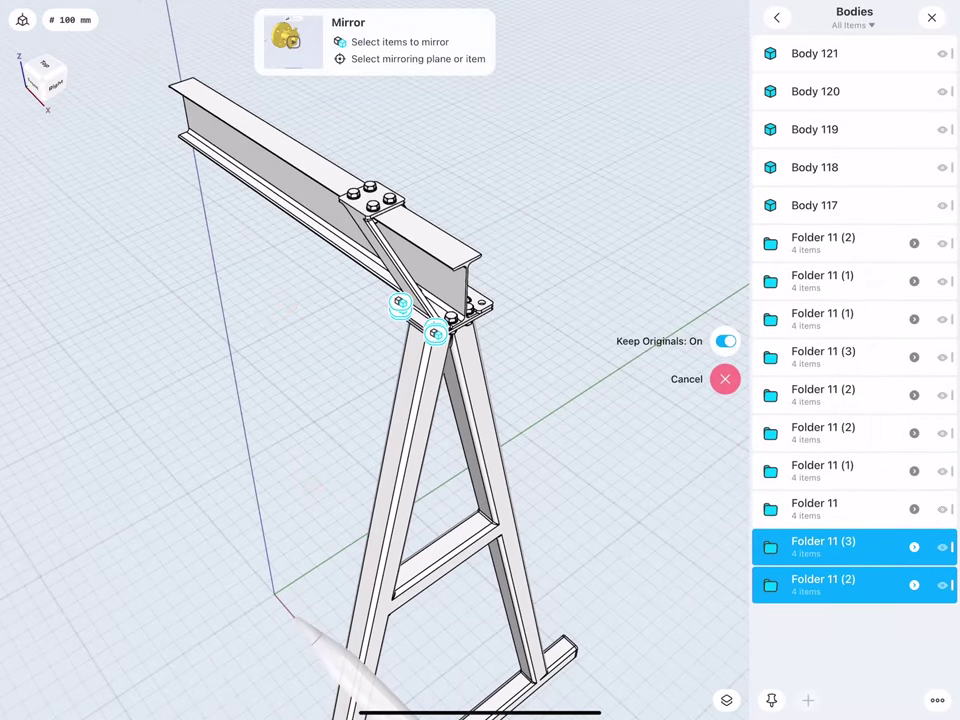
{"action": "left_click", "coordinate": [321, 645]}
{"action": "mouse_move", "coordinate": [250, 300]}
{"action": "middle_mouse_down"}
{"action": "mouse_move", "coordinate": [184, 304]}
{"action": "mouse_move", "coordinate": [238, 311]}
{"action": "mouse_move", "coordinate": [200, 305]}
{"action": "middle_mouse_up"}
{"action": "middle_click_drag", "start_coordinate": [262, 348], "coordinate": [322, 408]}
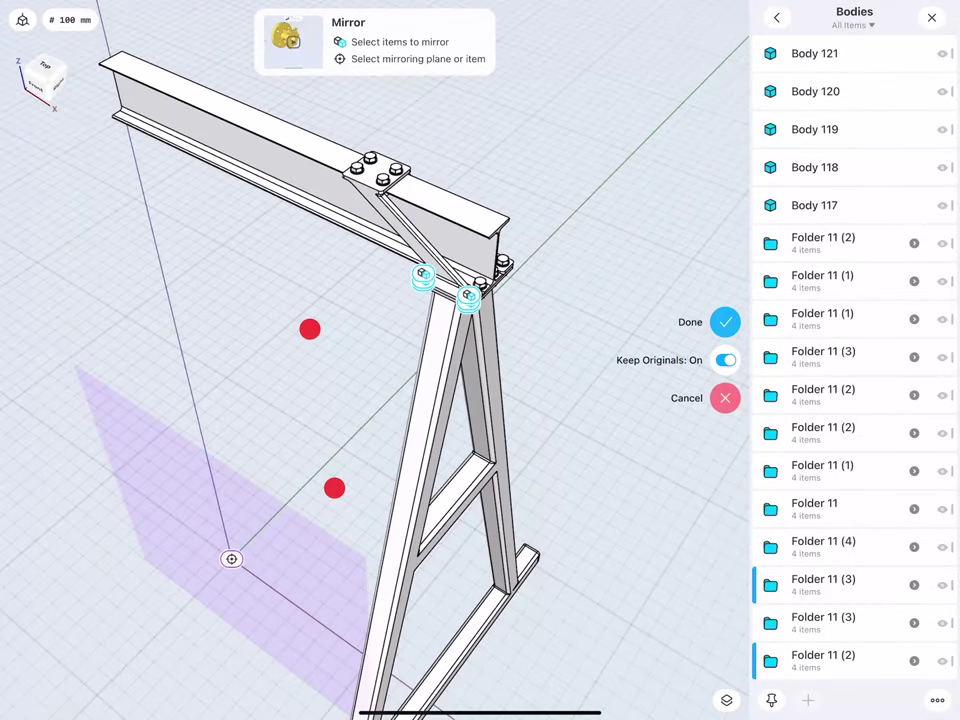
{"action": "left_click", "coordinate": [722, 321]}
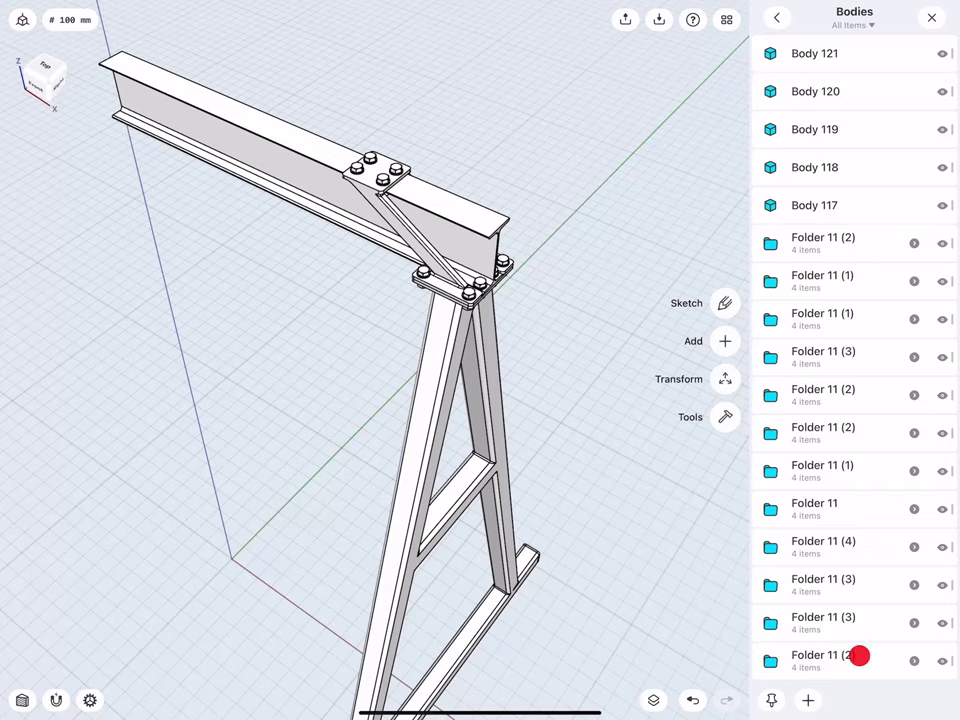
- Group the bolt folders into a new Folder 23 and clear the selection
{"action": "mouse_move", "coordinate": [860, 655]}
{"action": "left_mouse_down"}
{"action": "mouse_move", "coordinate": [852, 655]}
{"action": "mouse_move", "coordinate": [852, 544]}
{"action": "mouse_move", "coordinate": [825, 392]}
{"action": "mouse_move", "coordinate": [836, 236]}
{"action": "left_mouse_up"}
{"action": "left_click", "coordinate": [808, 700]}
{"action": "left_click", "coordinate": [836, 632]}
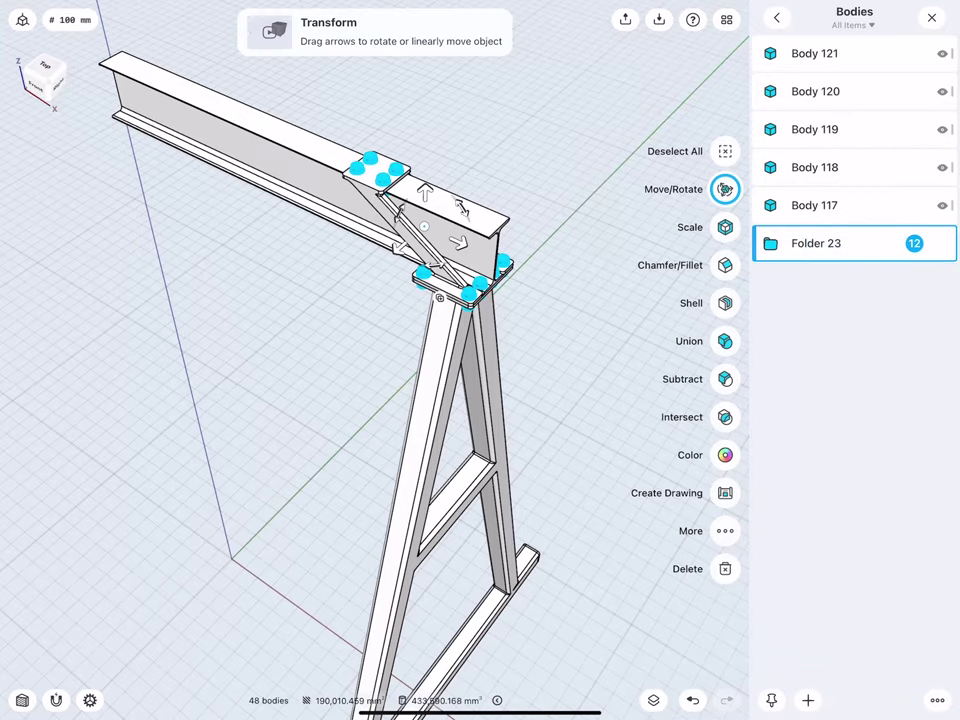
{"action": "left_click", "coordinate": [282, 375]}
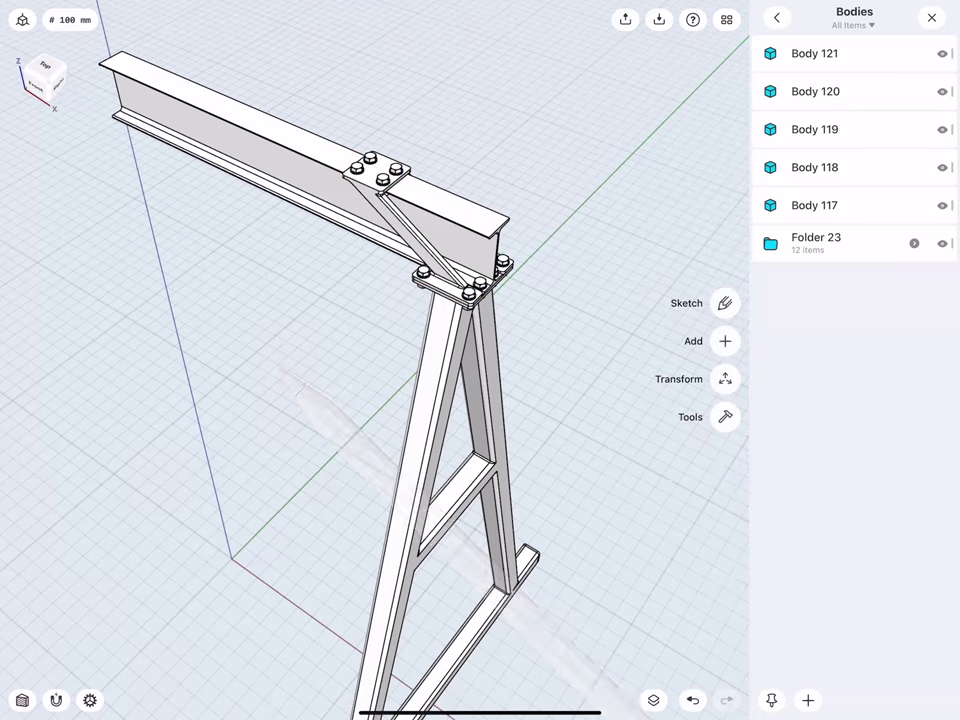
- Select Folder 23 together with Bodies 117–121
{"action": "left_click", "coordinate": [833, 240]}
{"action": "left_click", "coordinate": [824, 205]}
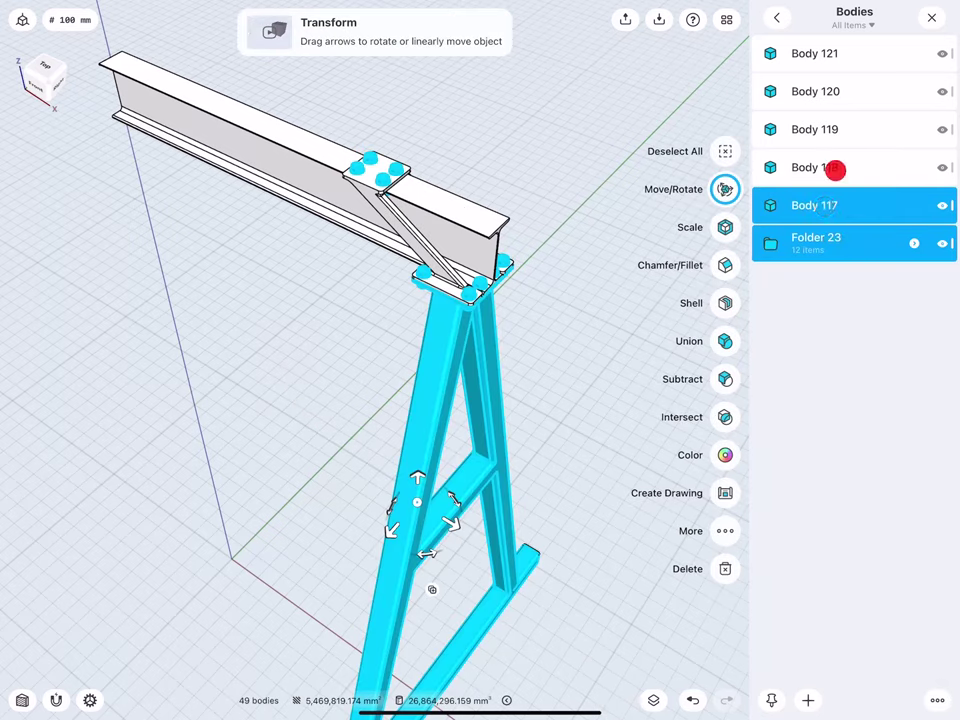
{"action": "left_click", "coordinate": [835, 168]}
{"action": "left_click", "coordinate": [831, 129]}
{"action": "left_click", "coordinate": [821, 92]}
{"action": "left_click", "coordinate": [821, 50]}
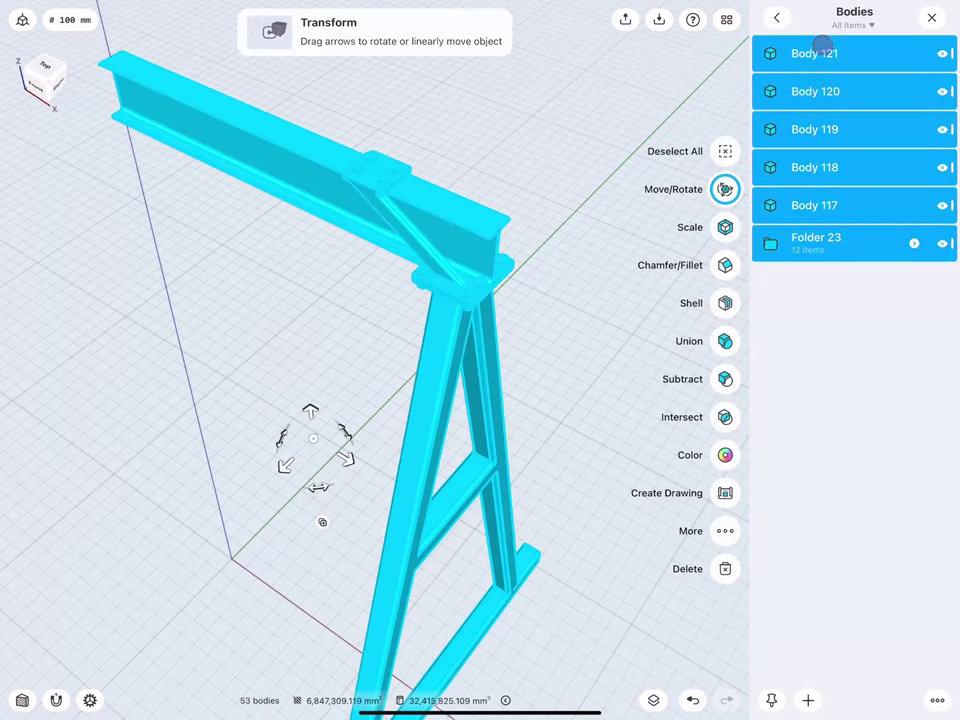
{"action": "middle_click_drag", "start_coordinate": [320, 400], "coordinate": [360, 381]}
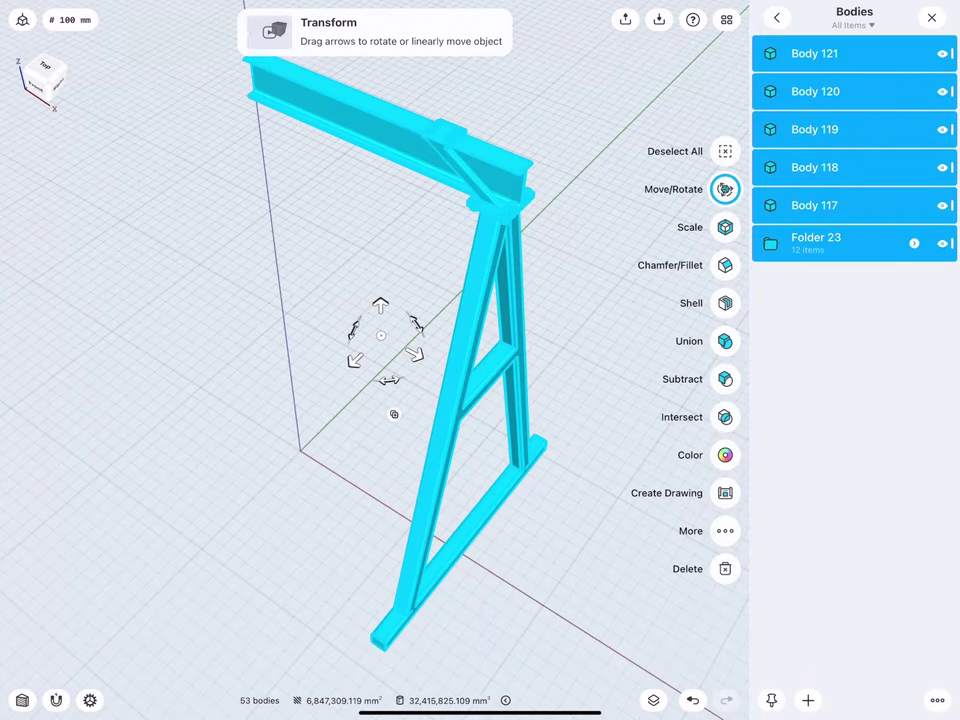
{"action": "scroll", "coordinate": [356, 390], "scroll_direction": "up", "scroll_amount": 3}
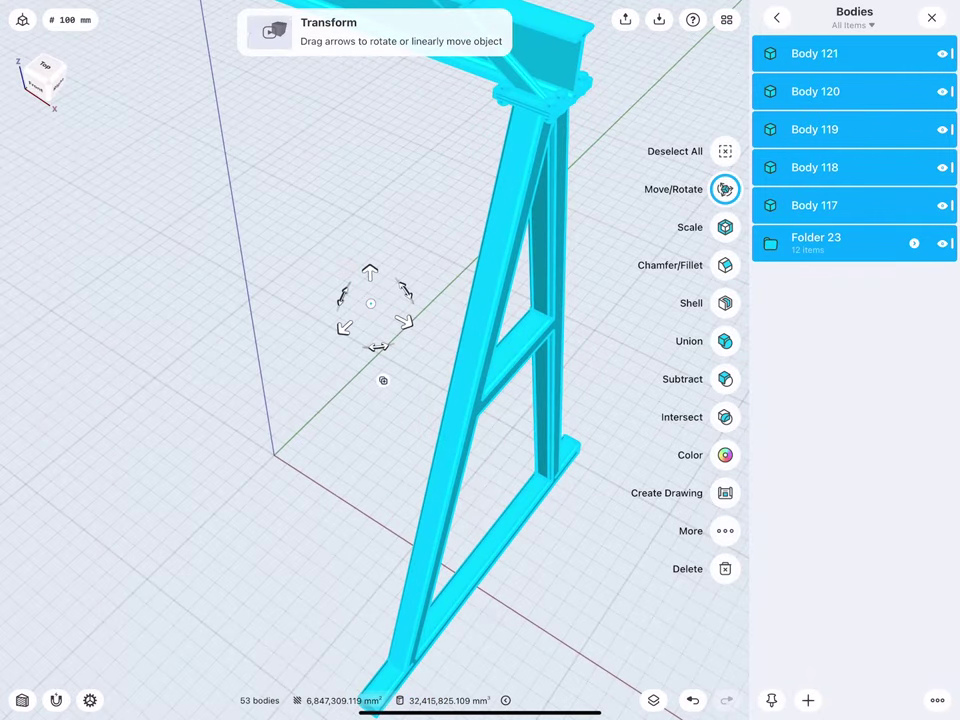
{"action": "scroll", "coordinate": [350, 455], "scroll_direction": "down", "scroll_amount": 3}
{"action": "scroll", "coordinate": [357, 471], "scroll_direction": "down", "scroll_amount": 1}
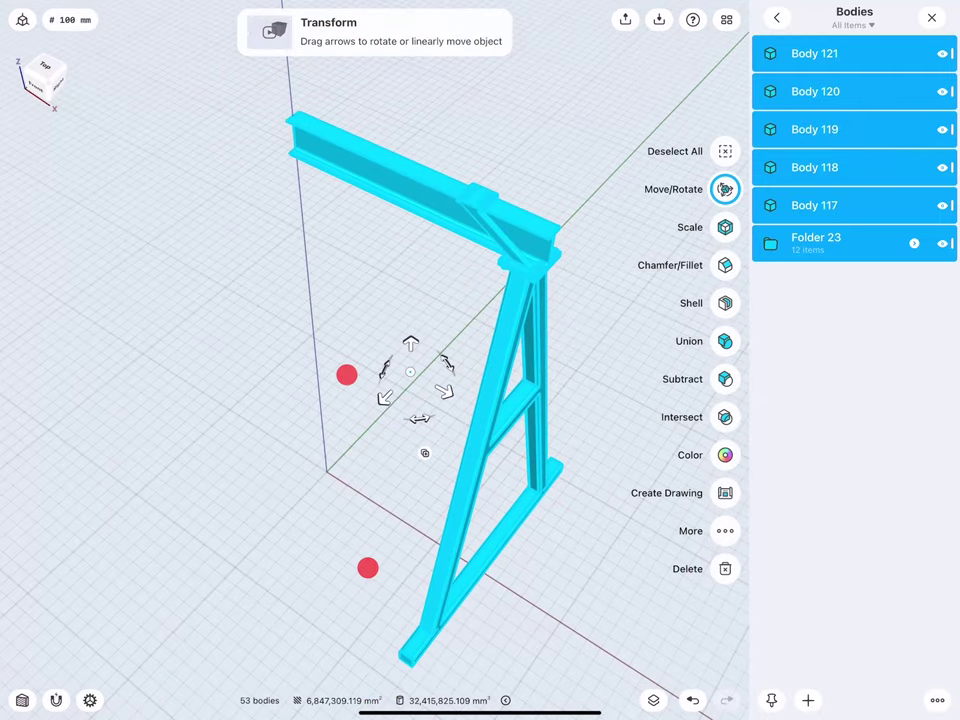
- Mirror the selected frame, half-beam and bolts across the chosen plane, keeping the originals
{"action": "left_click", "coordinate": [727, 531]}
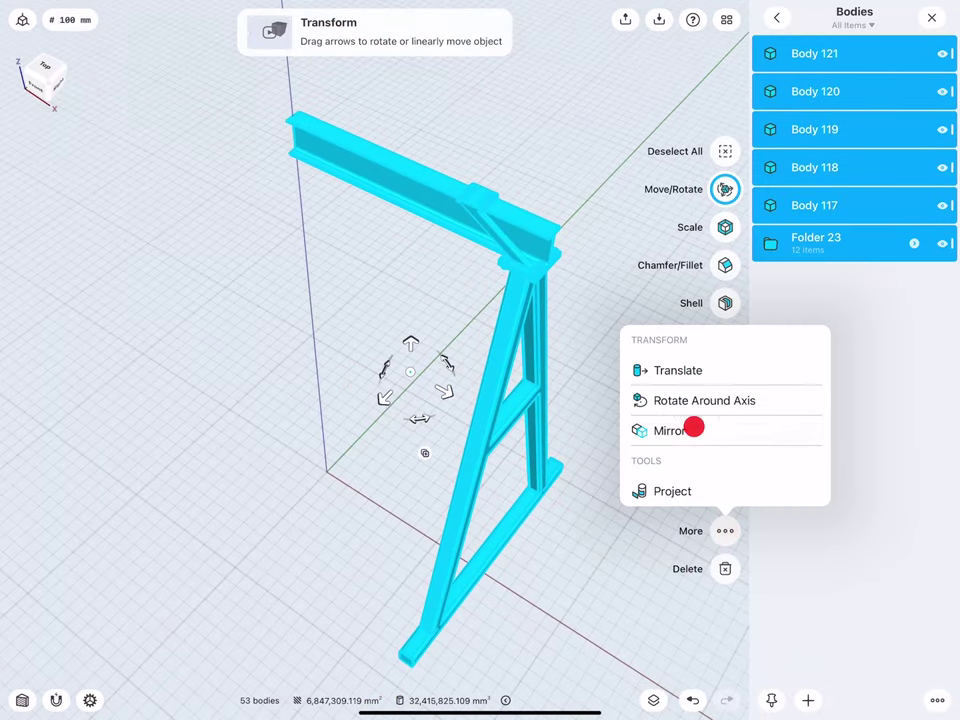
{"action": "left_click", "coordinate": [694, 428]}
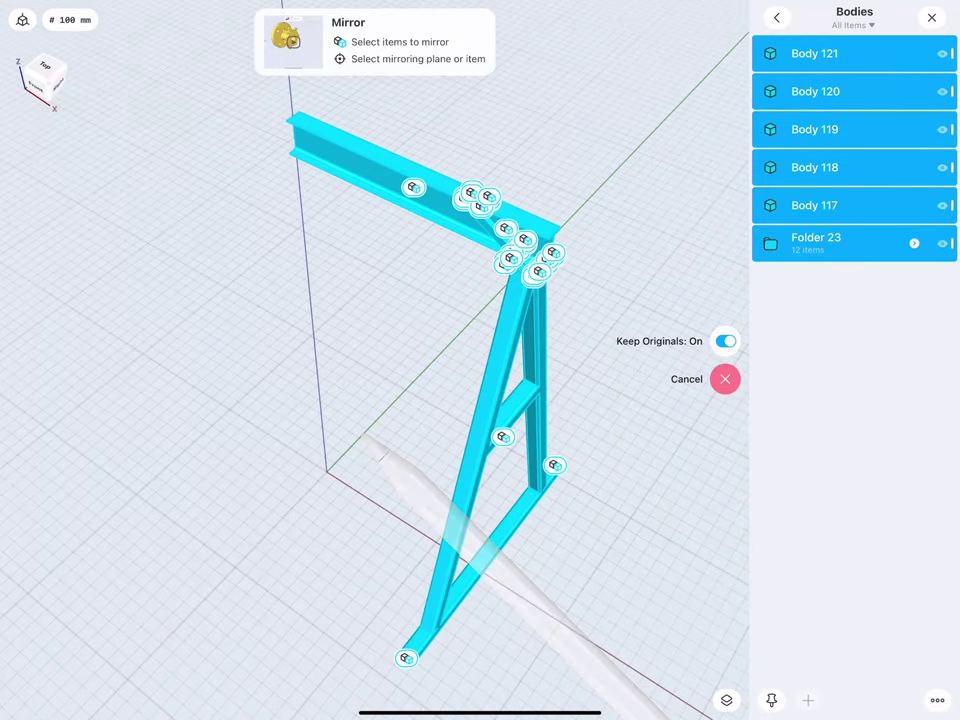
{"action": "left_click", "coordinate": [364, 436]}
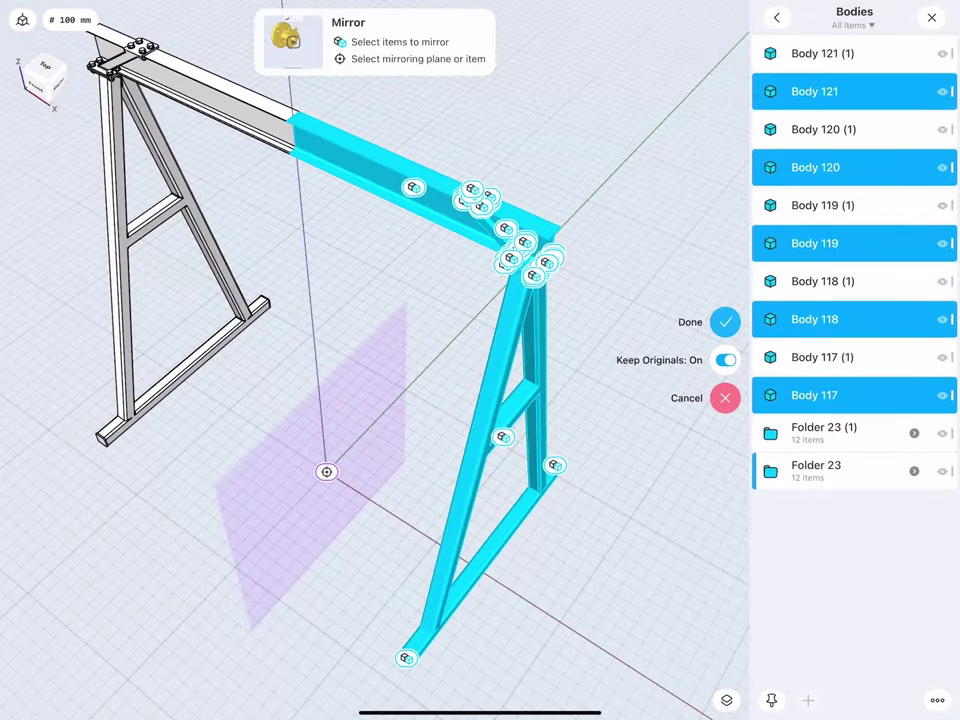
{"action": "middle_click_drag", "start_coordinate": [351, 411], "coordinate": [384, 460]}
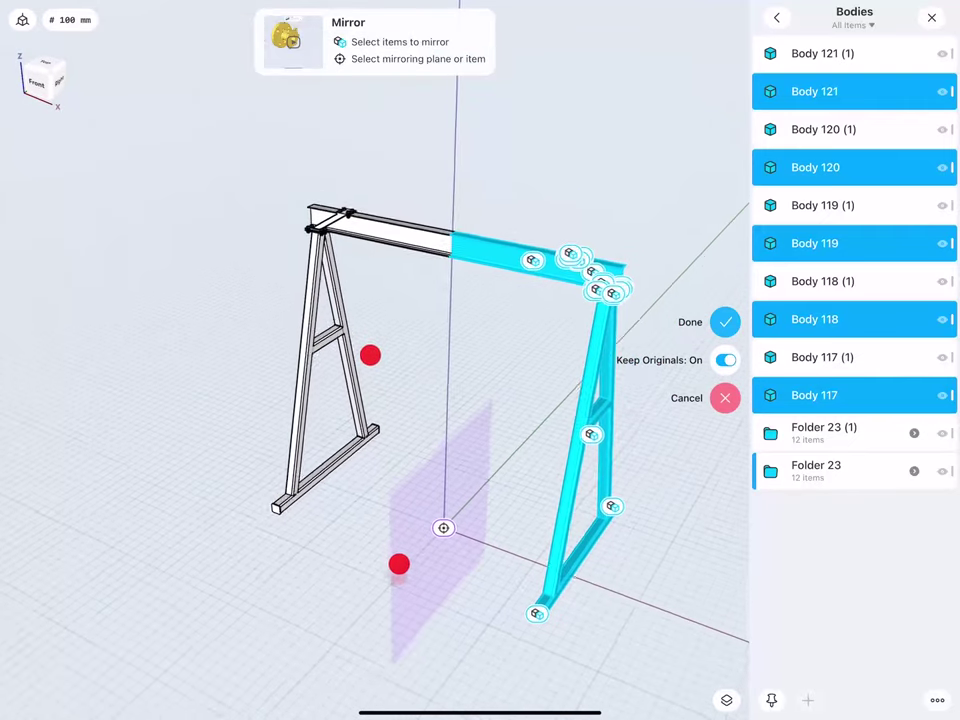
{"action": "middle_click_drag", "start_coordinate": [399, 564], "coordinate": [402, 573]}
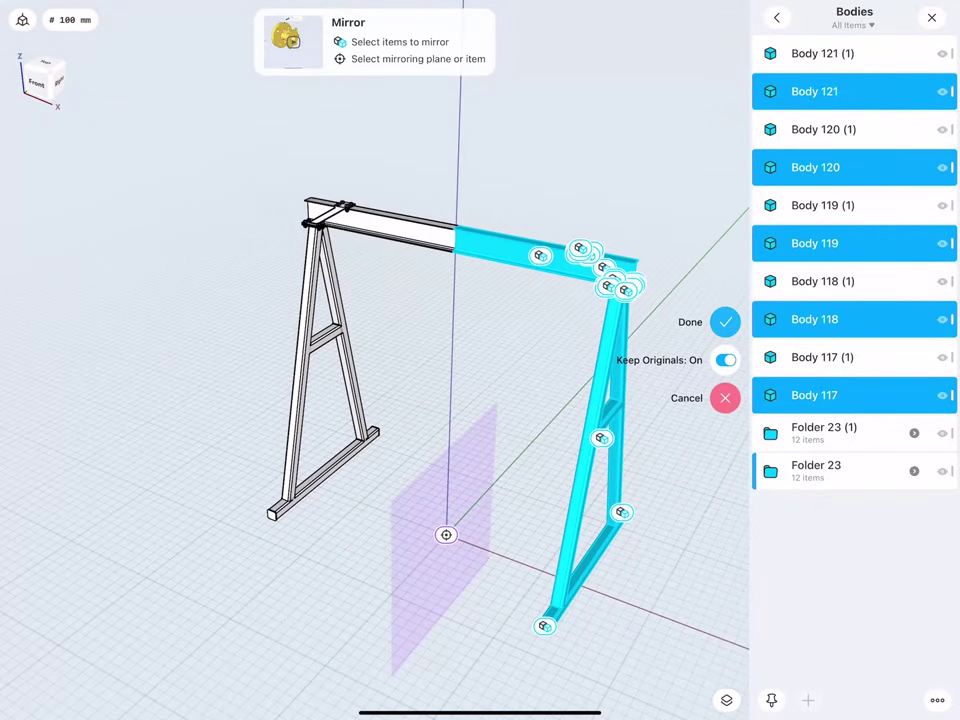
{"action": "left_click", "coordinate": [718, 321]}
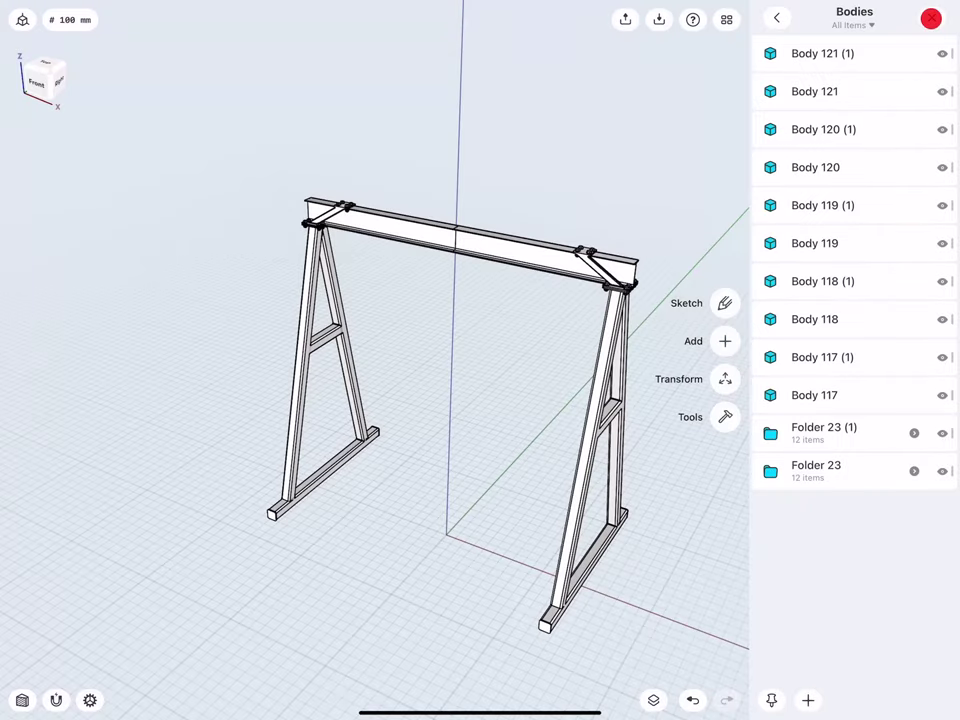
{"action": "left_click", "coordinate": [931, 18]}
- Union the two beam halves into one continuous I-beam
{"action": "scroll", "coordinate": [450, 370], "scroll_direction": "up", "scroll_amount": 5}
{"action": "left_click", "coordinate": [938, 418]}
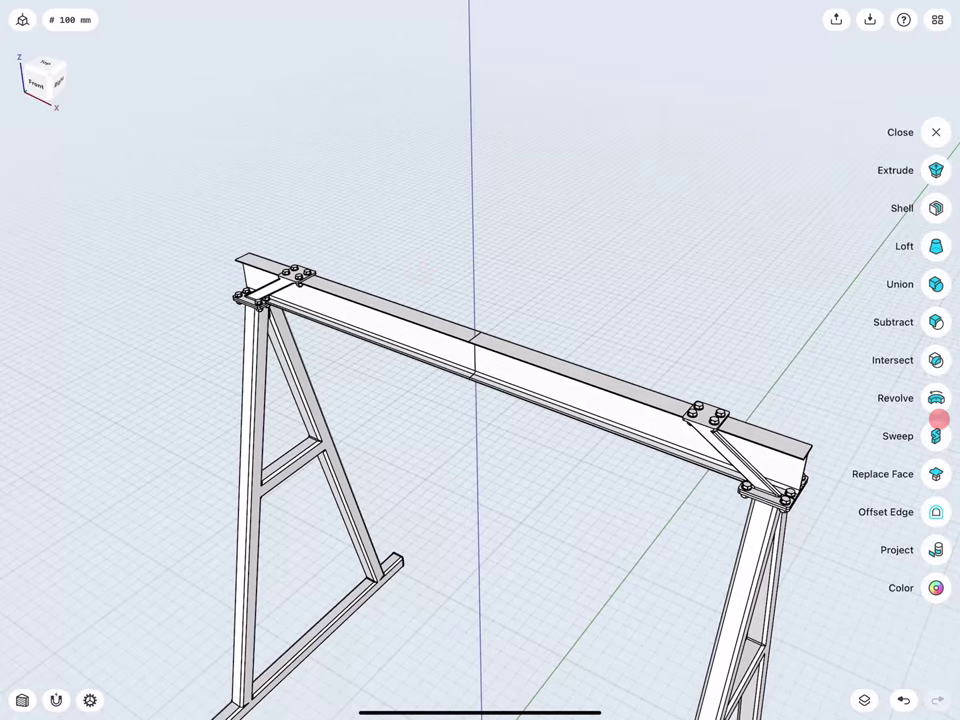
{"action": "left_click", "coordinate": [936, 284]}
{"action": "left_click", "coordinate": [432, 340]}
{"action": "left_click", "coordinate": [512, 372]}
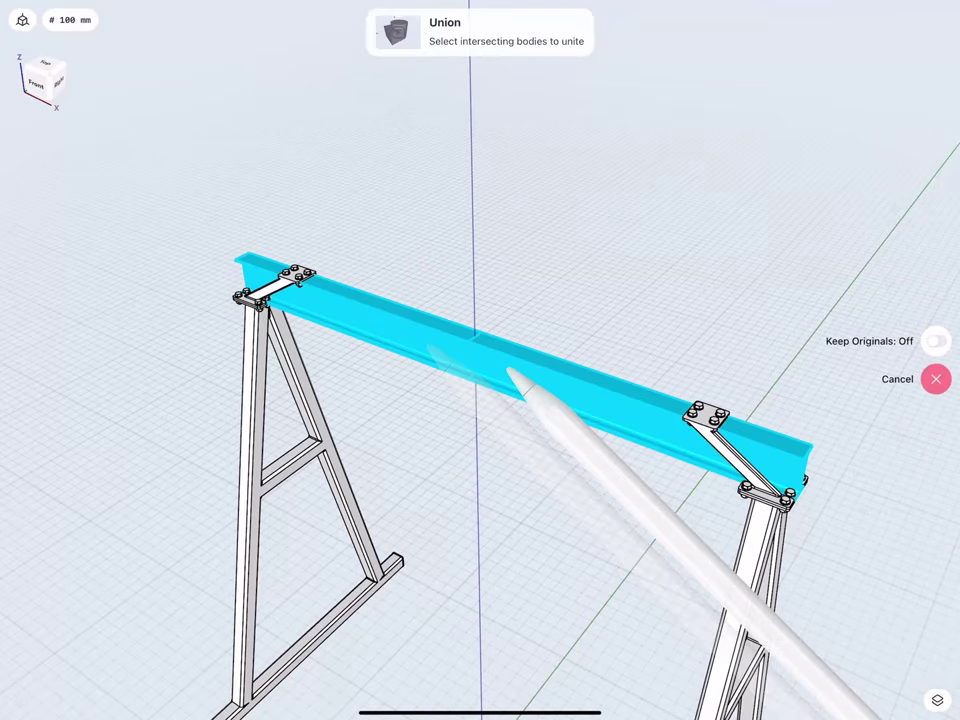
{"action": "left_click", "coordinate": [935, 321]}
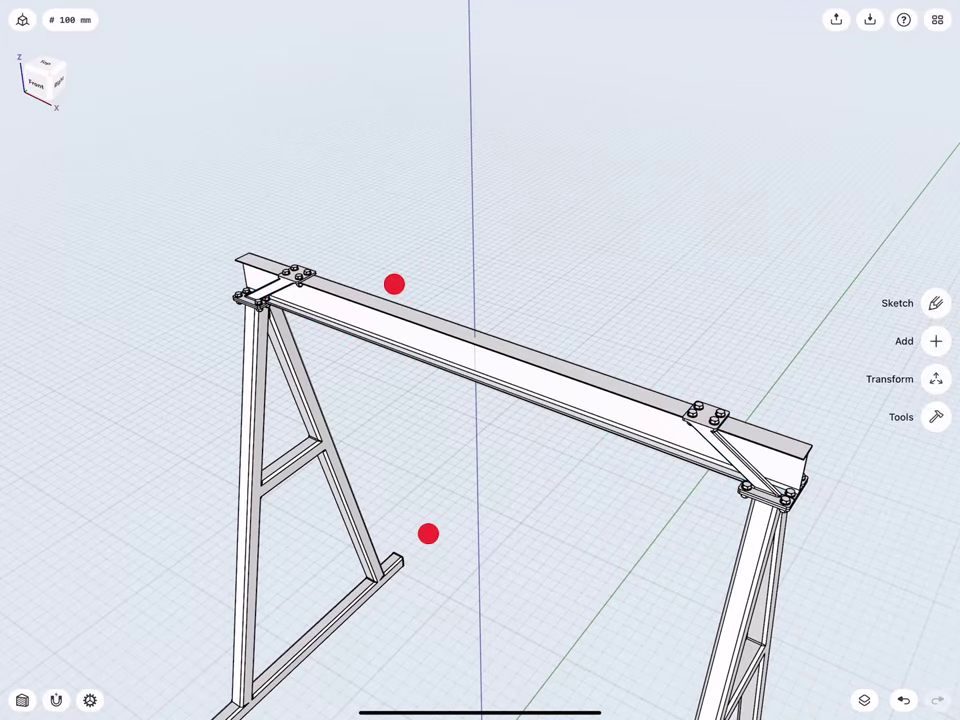
- Orbit around the gantry and bring up the item groups list
{"action": "scroll", "coordinate": [411, 409], "scroll_direction": "down", "scroll_amount": 5}
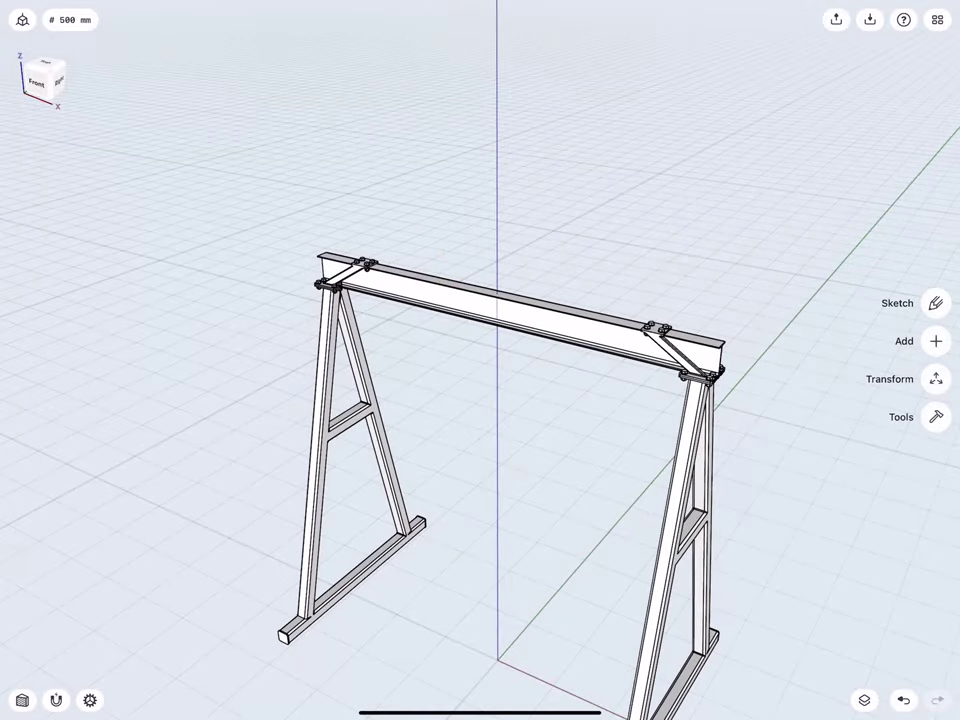
{"action": "left_click_drag", "start_coordinate": [40, 64], "coordinate": [49, 88]}
{"action": "mouse_move", "coordinate": [453, 307]}
{"action": "left_mouse_down"}
{"action": "mouse_move", "coordinate": [447, 332]}
{"action": "mouse_move", "coordinate": [394, 319]}
{"action": "mouse_move", "coordinate": [426, 319]}
{"action": "left_mouse_up"}
{"action": "scroll", "coordinate": [424, 420], "scroll_direction": "up", "scroll_amount": 5}
{"action": "scroll", "coordinate": [424, 420], "scroll_direction": "down", "scroll_amount": 3}
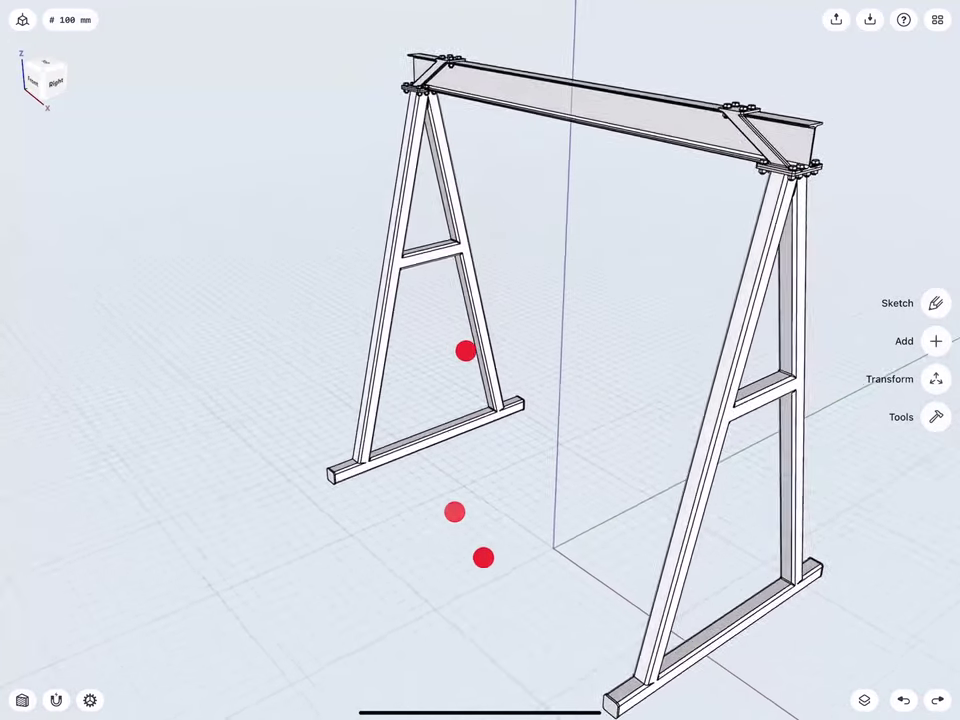
{"action": "left_click", "coordinate": [864, 700]}
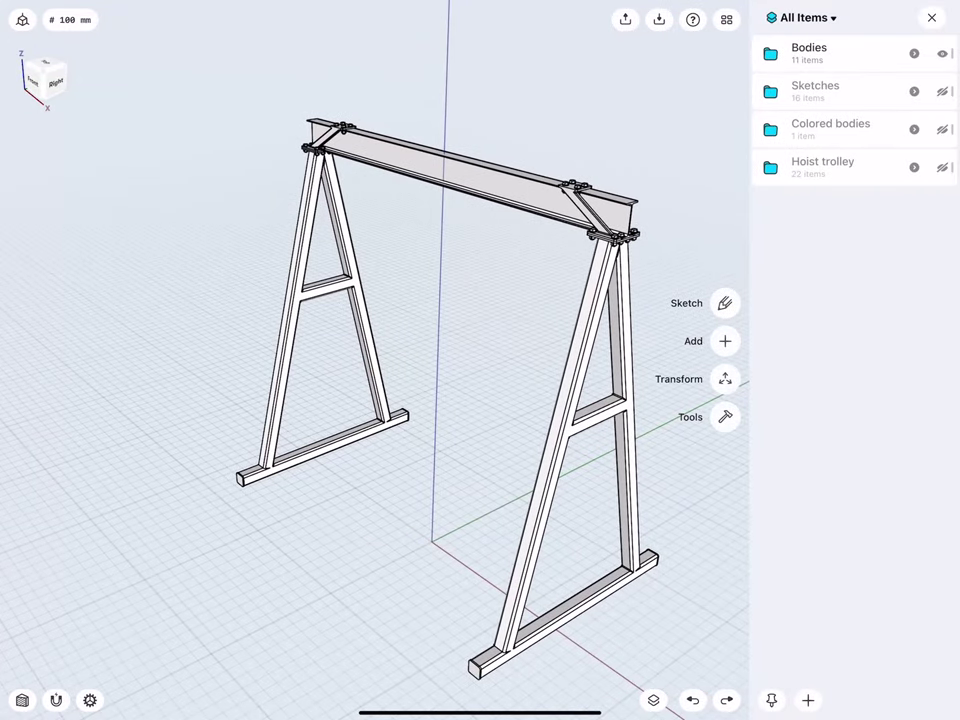
- Make the Hoist trolley group visible and select it
{"action": "left_click", "coordinate": [948, 167]}
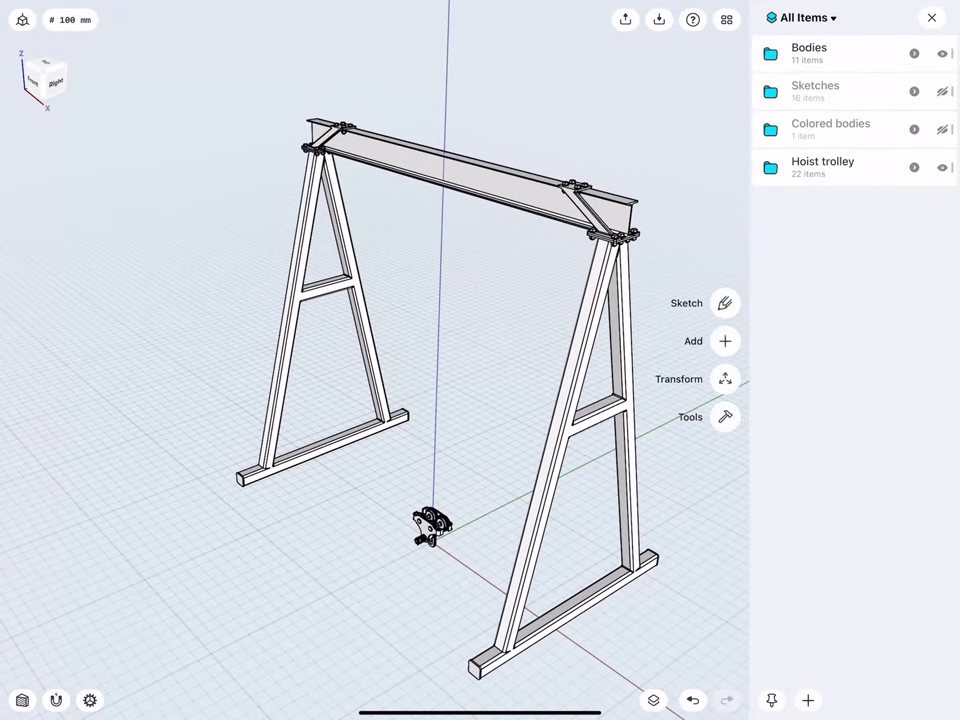
{"action": "left_click", "coordinate": [861, 163]}
{"action": "left_click", "coordinate": [933, 17]}
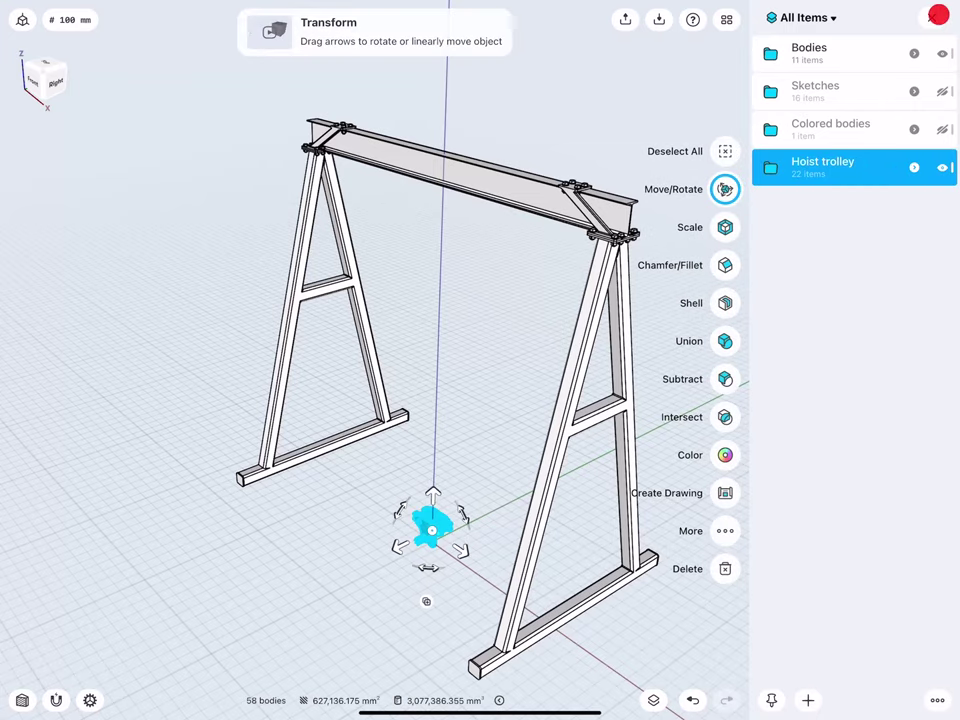
{"action": "middle_click_drag", "start_coordinate": [470, 480], "coordinate": [447, 477]}
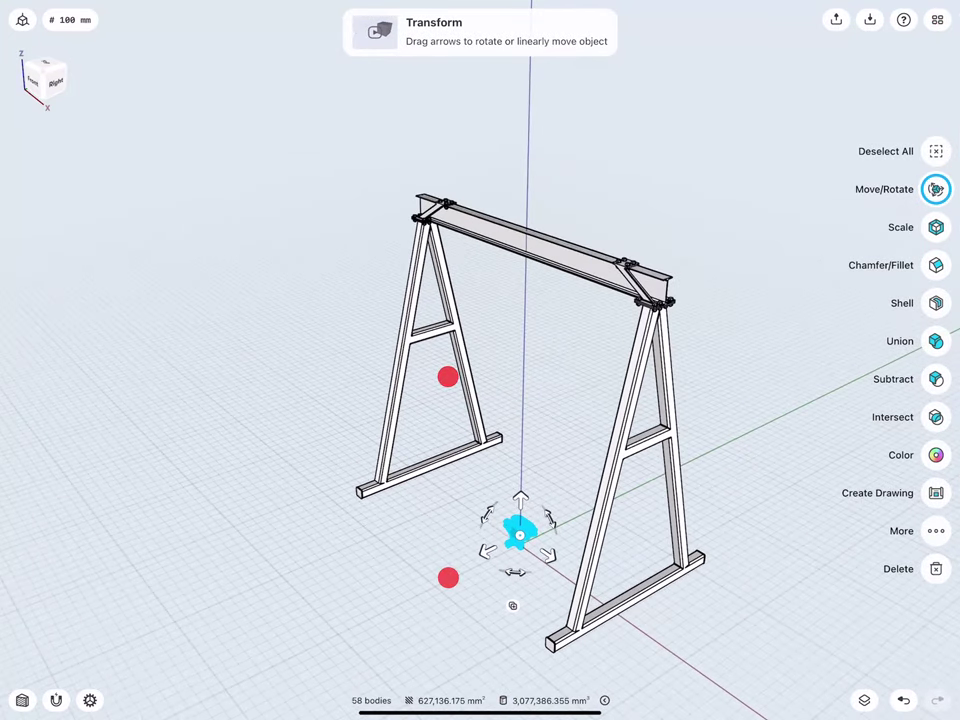
- Raise the hoist trolley exactly 2,758 mm up onto the I-beam
{"action": "left_click_drag", "start_coordinate": [520, 497], "coordinate": [521, 262]}
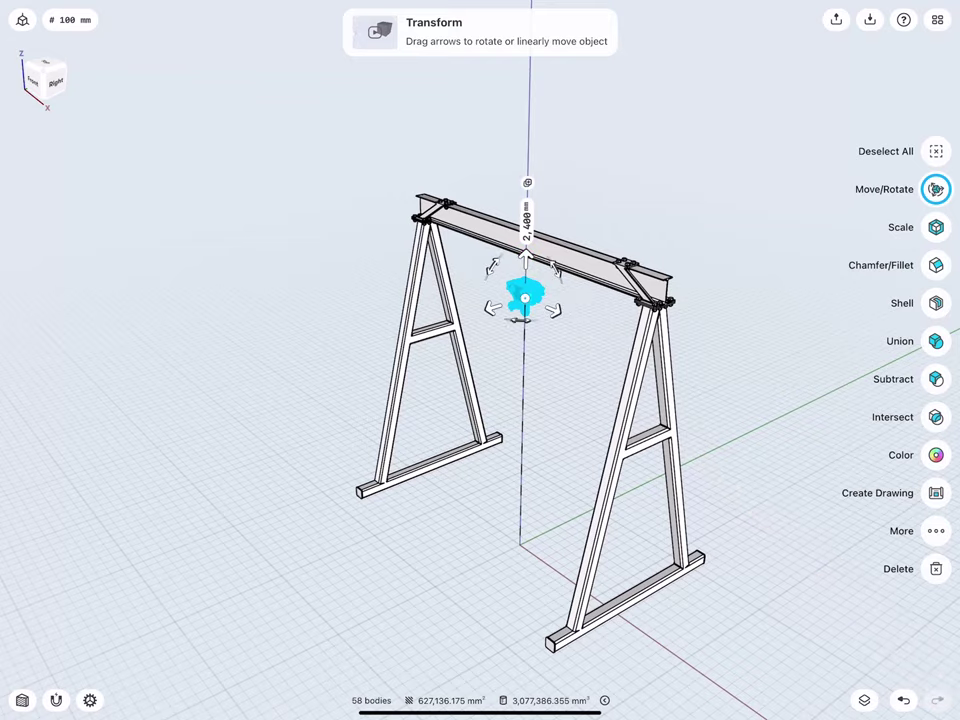
{"action": "left_click", "coordinate": [524, 206]}
{"action": "left_click", "coordinate": [512, 257]}
{"action": "left_click", "coordinate": [485, 201]}
{"action": "left_click", "coordinate": [512, 229]}
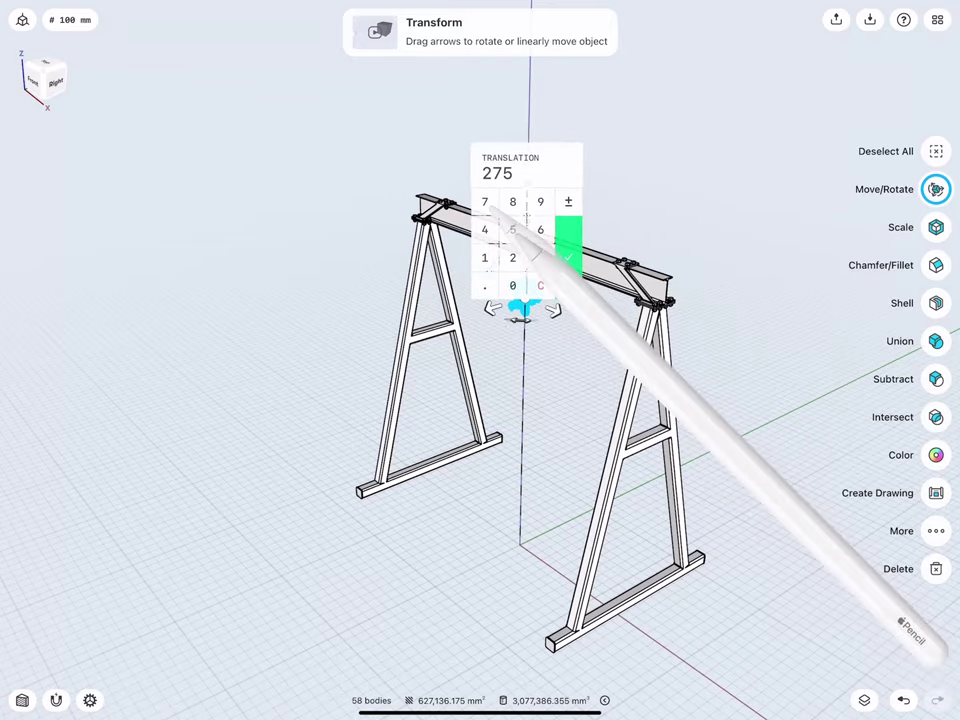
{"action": "left_click", "coordinate": [513, 201]}
{"action": "left_click", "coordinate": [568, 257]}
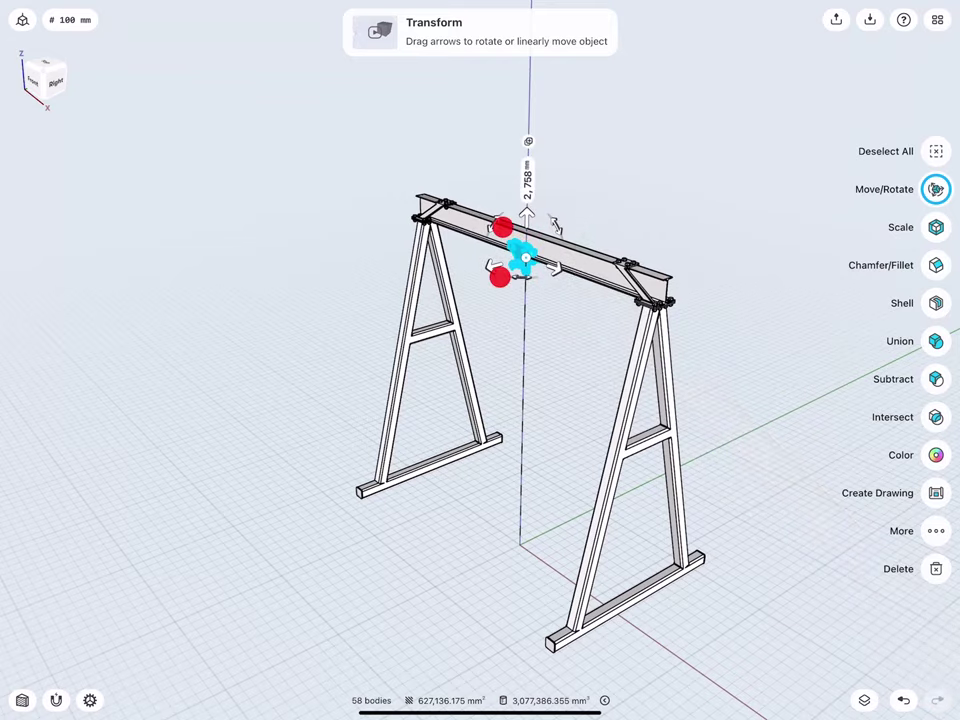
- Deselect the trolley and check its mid-span position from the side and front views
{"action": "left_click", "coordinate": [55, 81]}
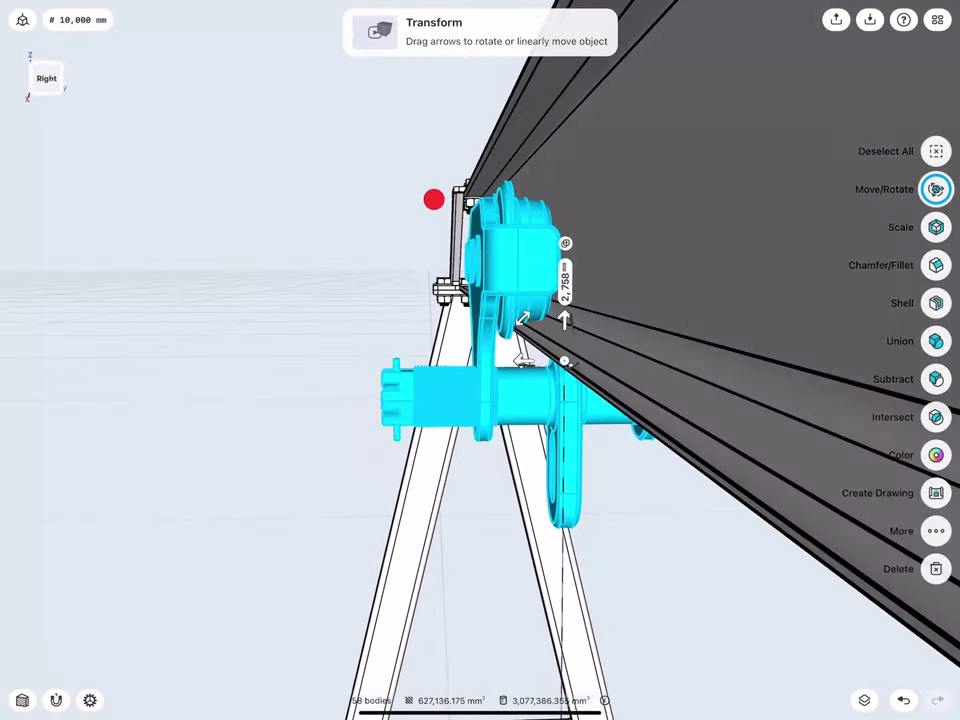
{"action": "middle_click_drag", "start_coordinate": [433, 199], "coordinate": [474, 289]}
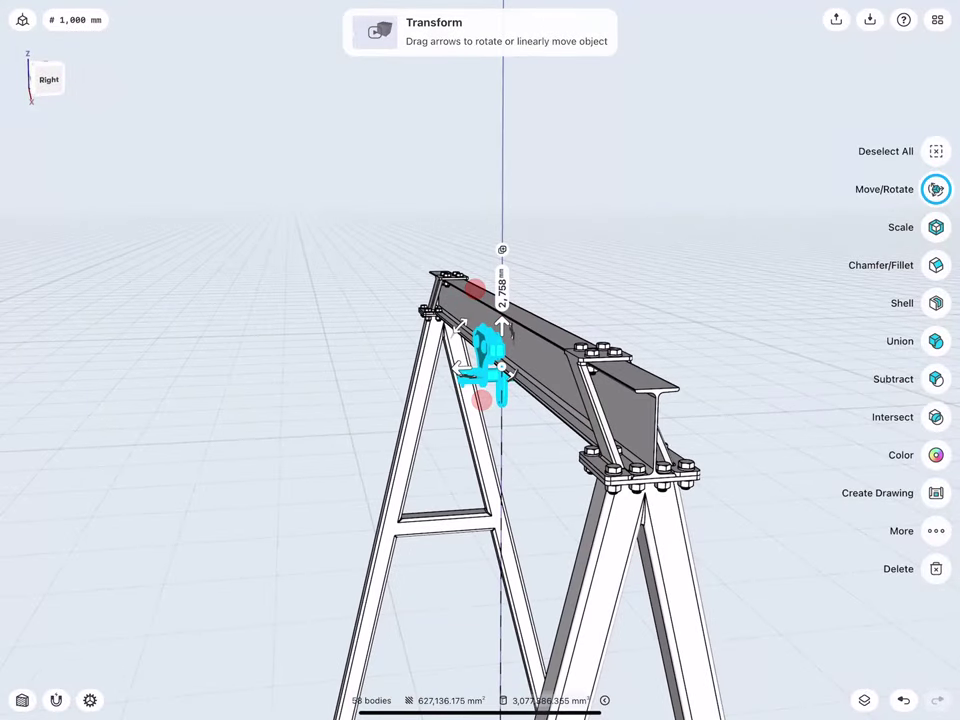
{"action": "left_click", "coordinate": [339, 304]}
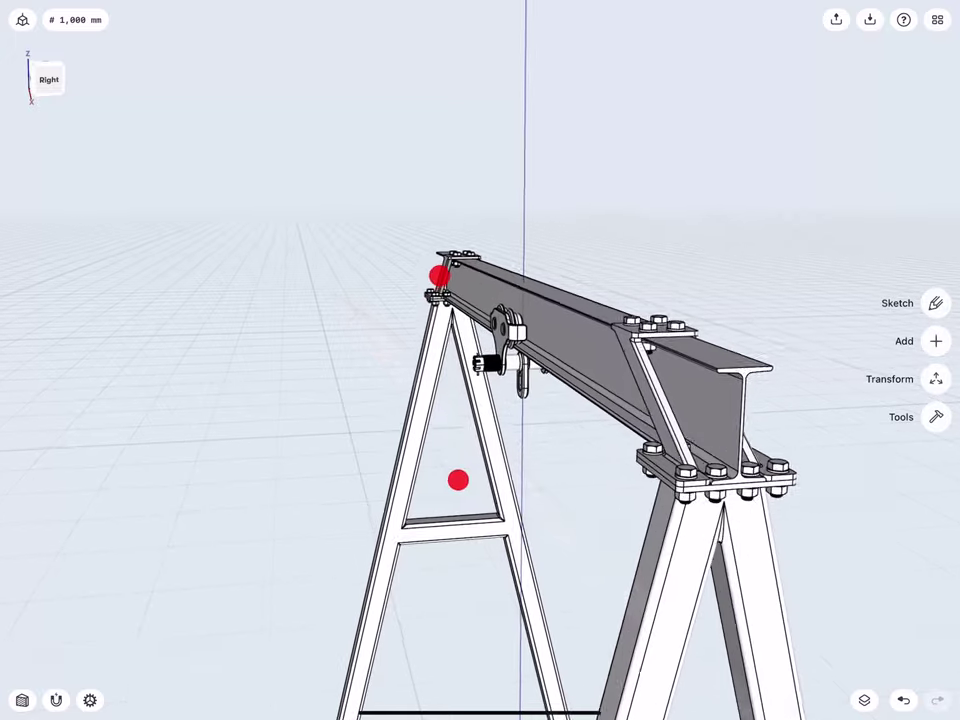
{"action": "mouse_move", "coordinate": [447, 377]}
{"action": "middle_mouse_down"}
{"action": "mouse_move", "coordinate": [480, 361]}
{"action": "mouse_move", "coordinate": [439, 358]}
{"action": "mouse_move", "coordinate": [476, 366]}
{"action": "mouse_move", "coordinate": [469, 380]}
{"action": "mouse_move", "coordinate": [414, 375]}
{"action": "mouse_move", "coordinate": [355, 387]}
{"action": "middle_mouse_up"}
{"action": "middle_click_drag", "start_coordinate": [348, 306], "coordinate": [392, 288], "text": "shift"}
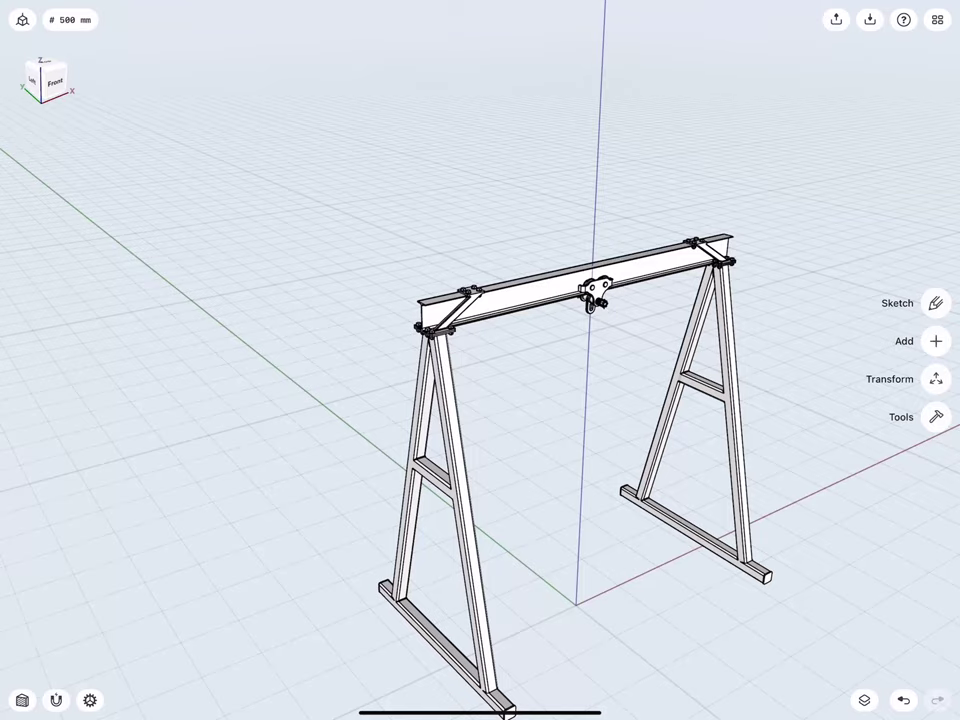
{"action": "left_click", "coordinate": [47, 88]}
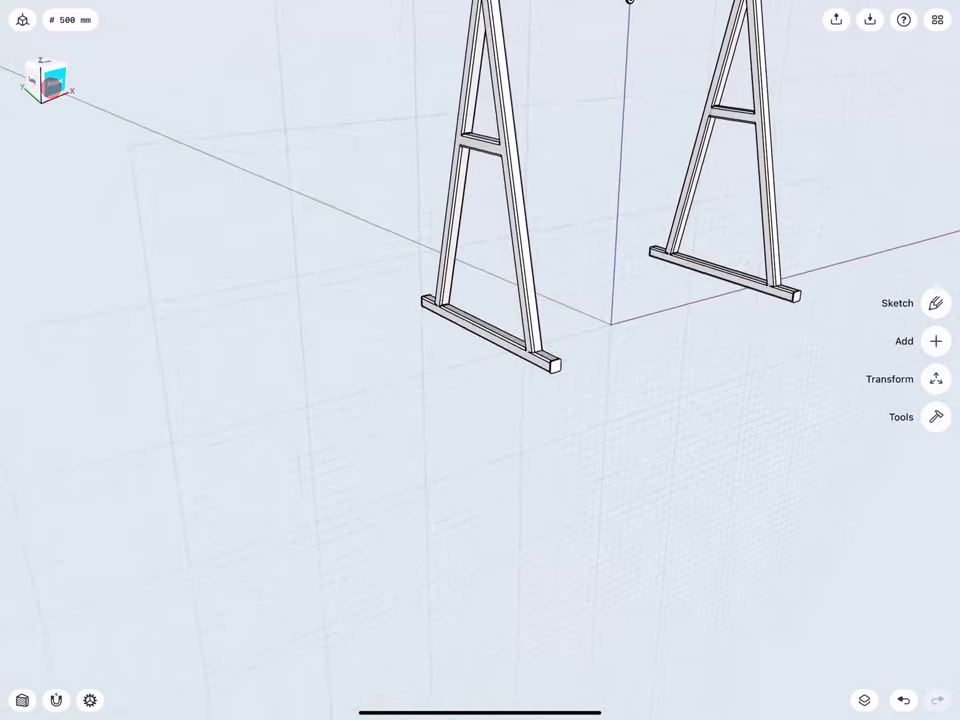